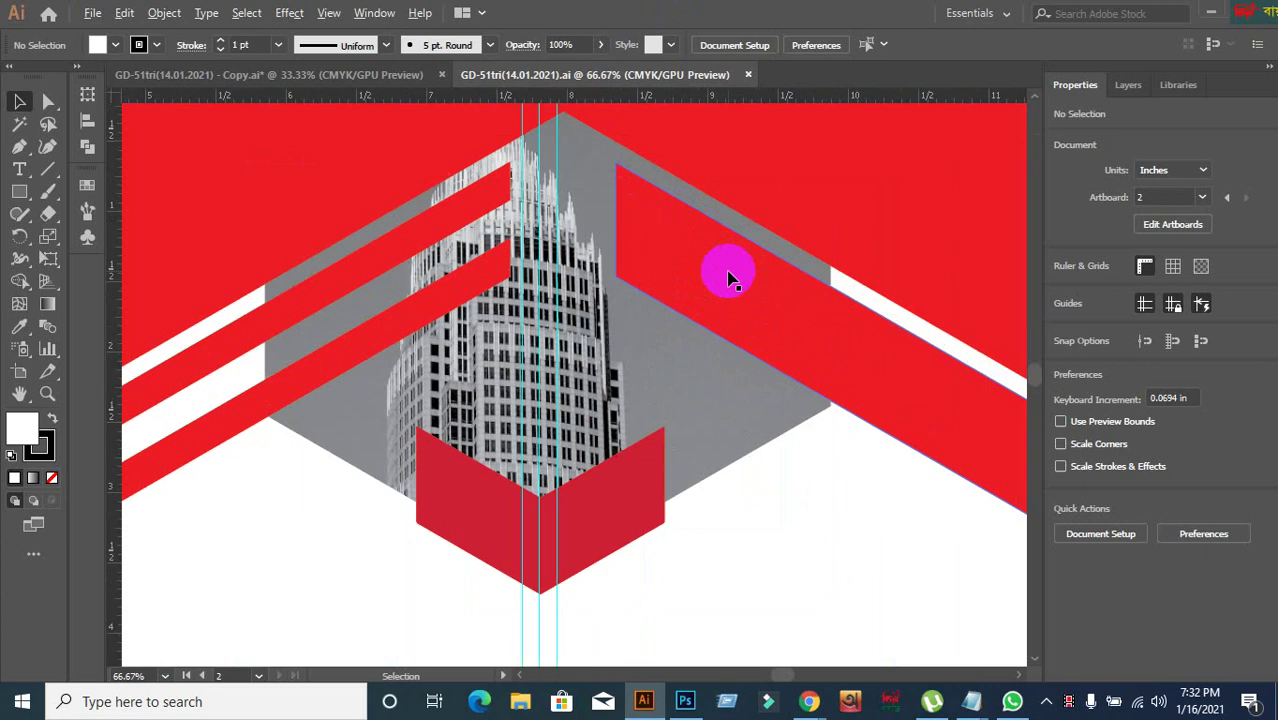
- Review the inside-panel artwork in GD-51tri(14.01.2021).ai and close that document, leaving the copy open
{"action": "scroll", "coordinate": [730, 280], "scroll_direction": "down", "scroll_amount": 1}
{"action": "scroll", "coordinate": [730, 280], "scroll_direction": "down", "scroll_amount": 3}
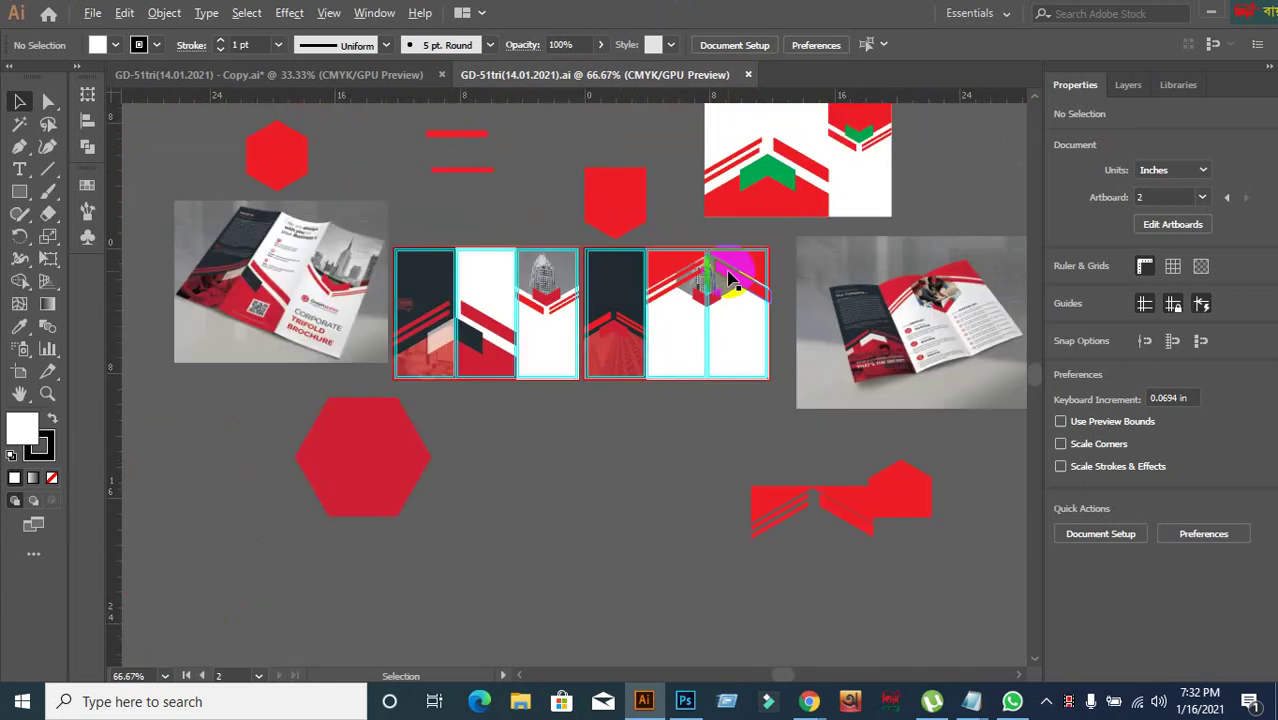
{"action": "scroll", "coordinate": [733, 290], "scroll_direction": "up", "scroll_amount": 3}
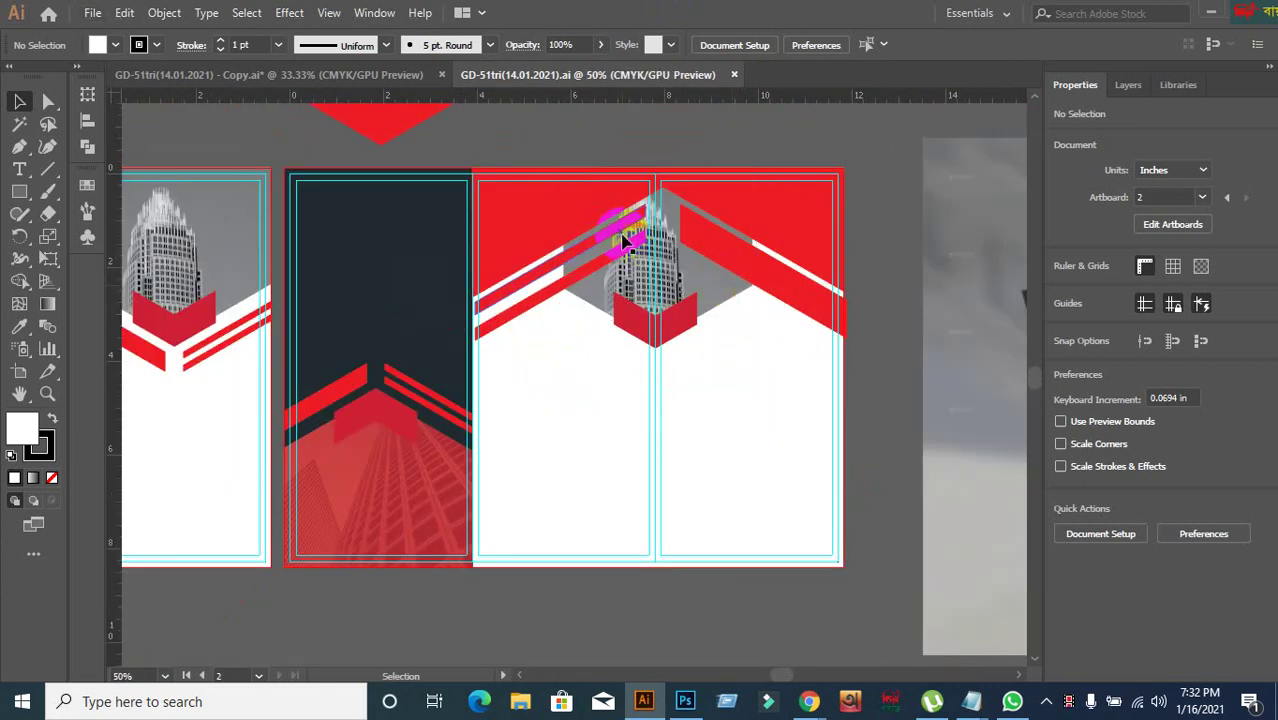
{"action": "scroll", "coordinate": [628, 240], "scroll_direction": "up", "scroll_amount": 1}
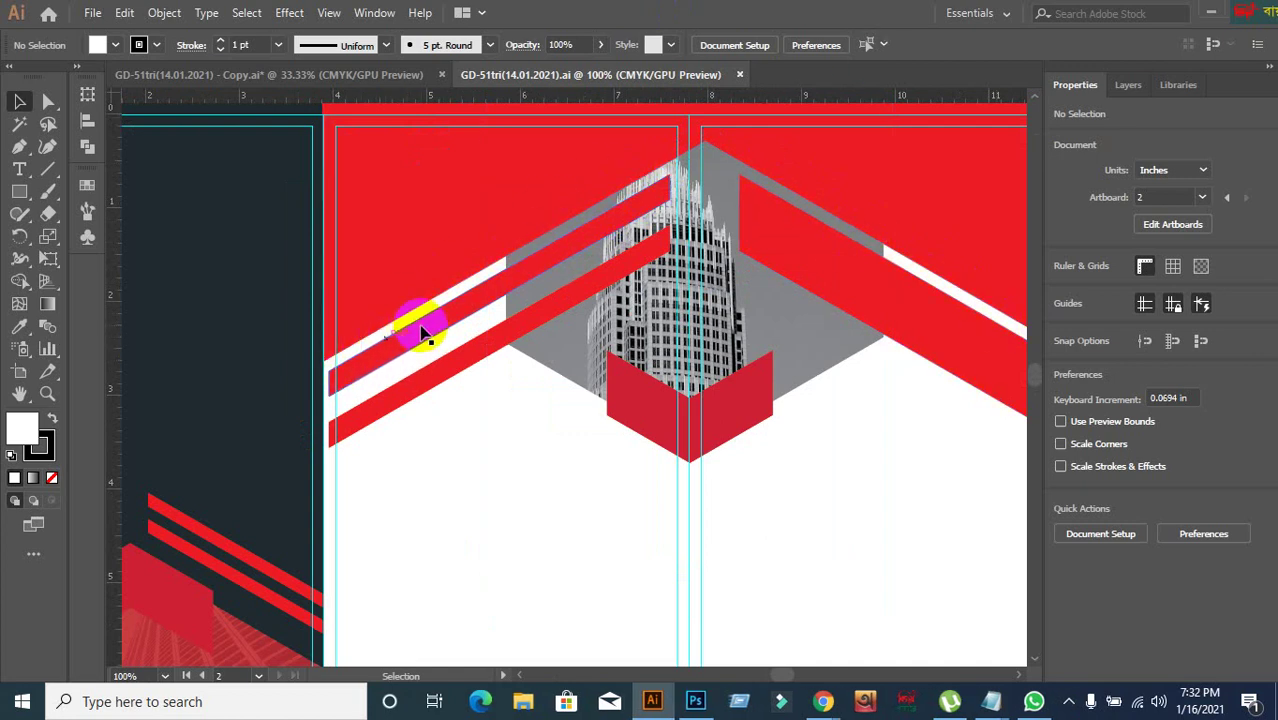
{"action": "left_click", "coordinate": [740, 75]}
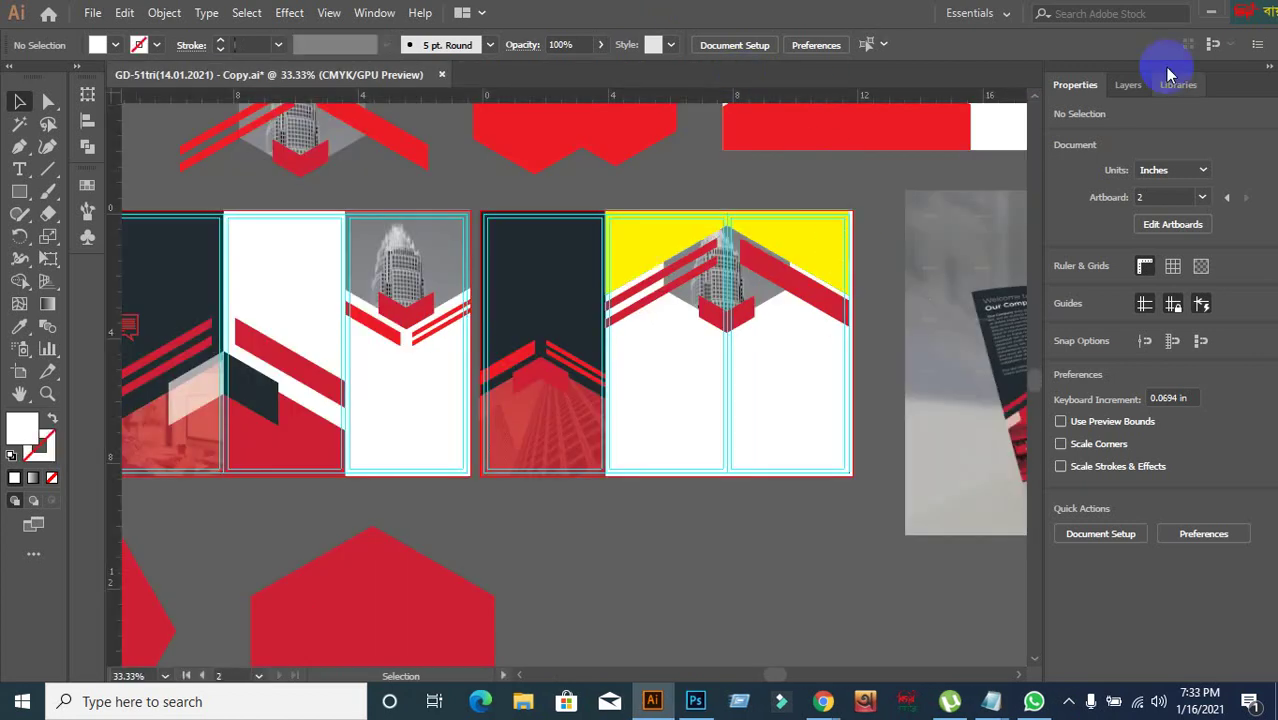
- Examine the yellow header, red stripes and building image across the two white panels of the second artboard
{"action": "scroll", "coordinate": [405, 348], "scroll_direction": "up", "scroll_amount": 3, "text": "alt"}
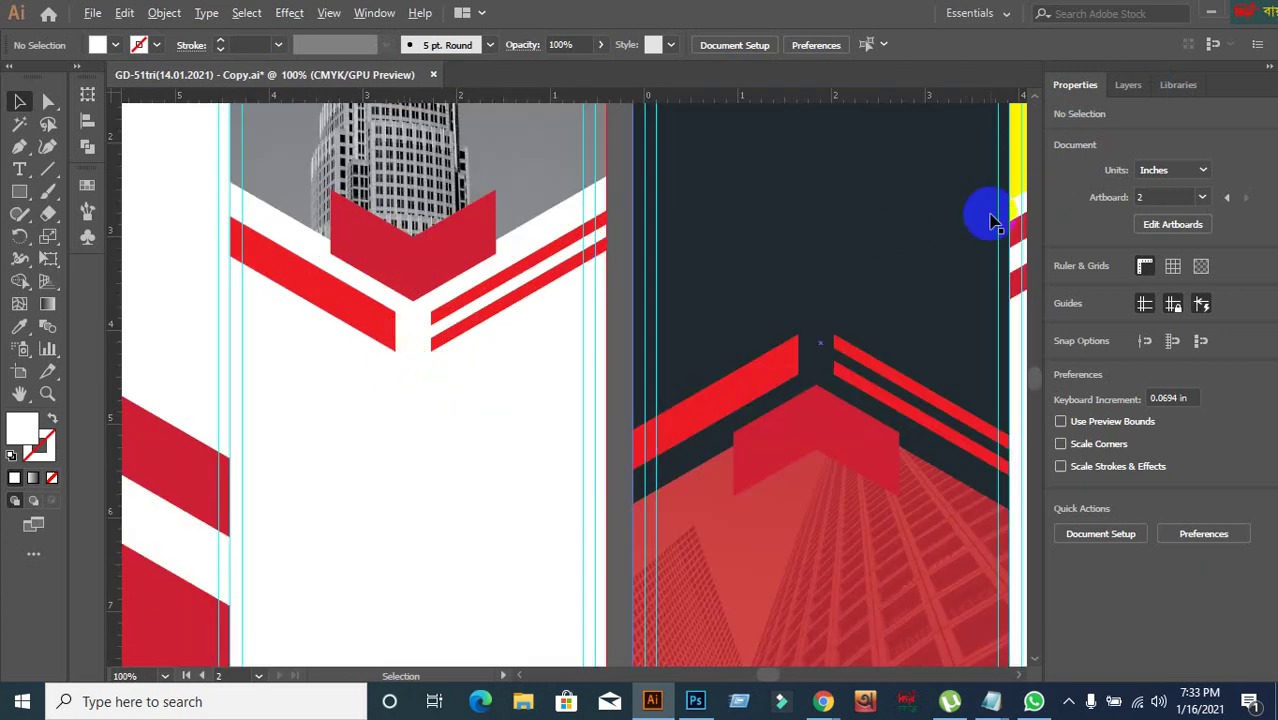
{"action": "scroll", "coordinate": [984, 214], "scroll_direction": "down", "scroll_amount": 2, "text": "alt"}
{"action": "left_click_drag", "start_coordinate": [876, 265], "coordinate": [357, 352]}
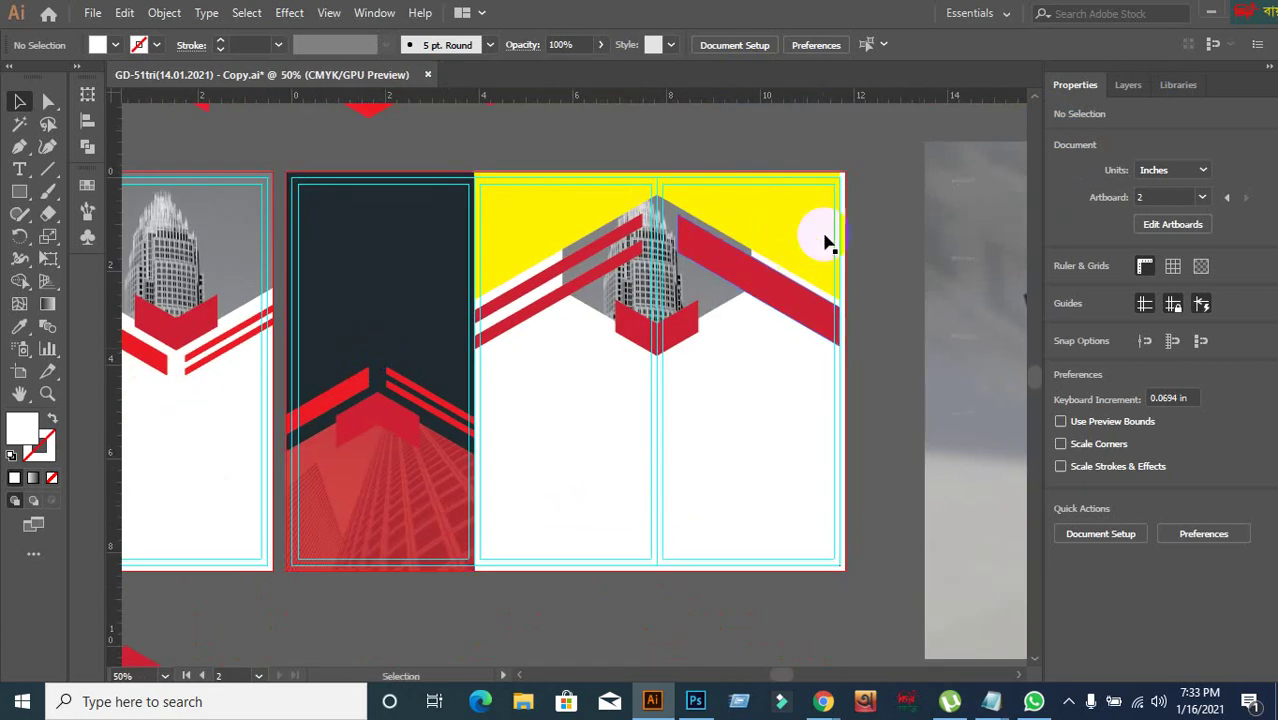
{"action": "scroll", "coordinate": [752, 260], "scroll_direction": "up", "scroll_amount": 3, "text": "alt"}
{"action": "scroll", "coordinate": [752, 265], "scroll_direction": "down", "scroll_amount": 3, "text": "alt"}
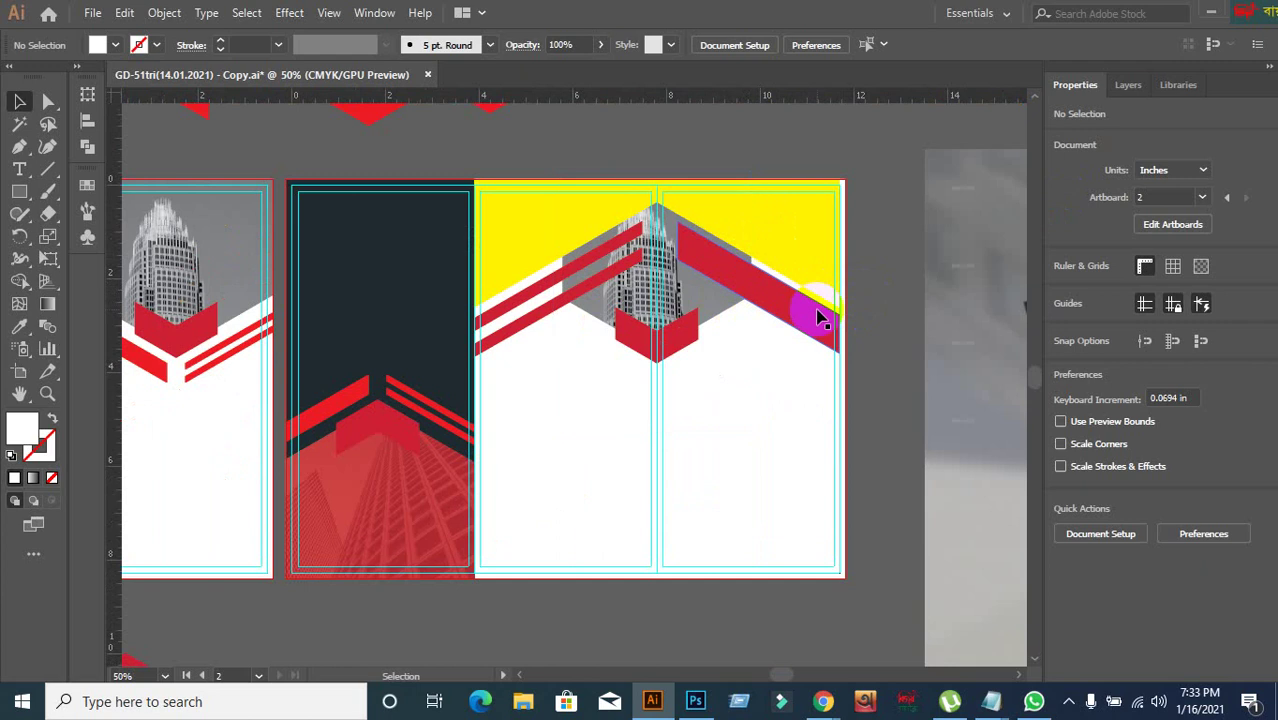
{"action": "scroll", "coordinate": [727, 280], "scroll_direction": "up", "scroll_amount": 1, "text": "alt"}
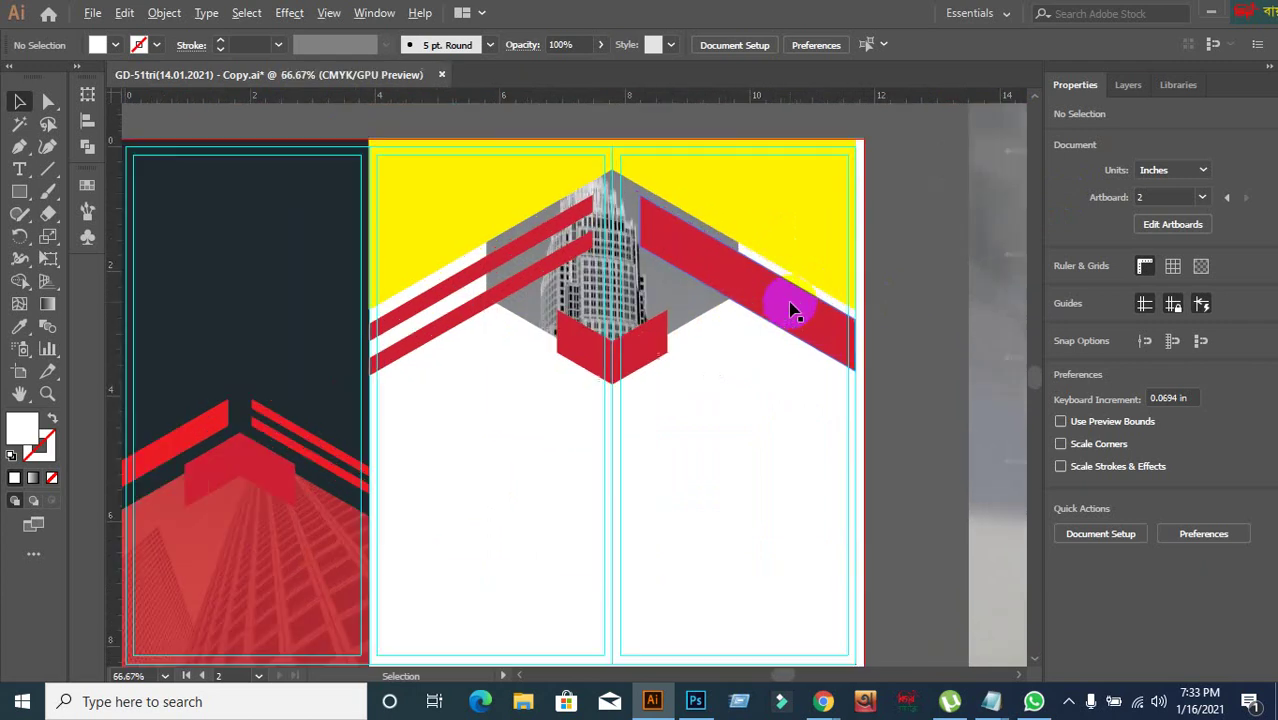
{"action": "scroll", "coordinate": [793, 305], "scroll_direction": "down", "scroll_amount": 2, "text": "alt"}
{"action": "scroll", "coordinate": [793, 391], "scroll_direction": "right", "scroll_amount": 2}
{"action": "scroll", "coordinate": [679, 222], "scroll_direction": "up", "scroll_amount": 1, "text": "alt"}
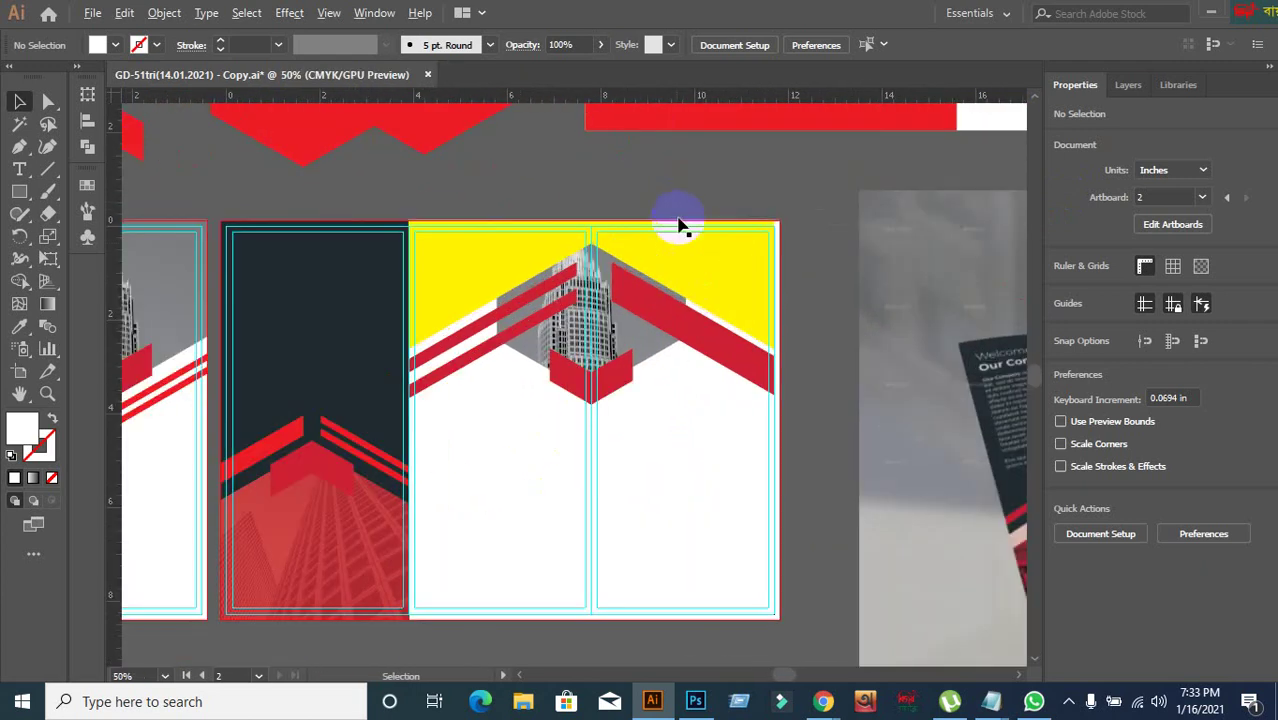
- Delete the yellow header shape, the red stripe group and the building image from the second artboard's white panels
{"action": "left_click_drag", "start_coordinate": [681, 260], "coordinate": [727, 220]}
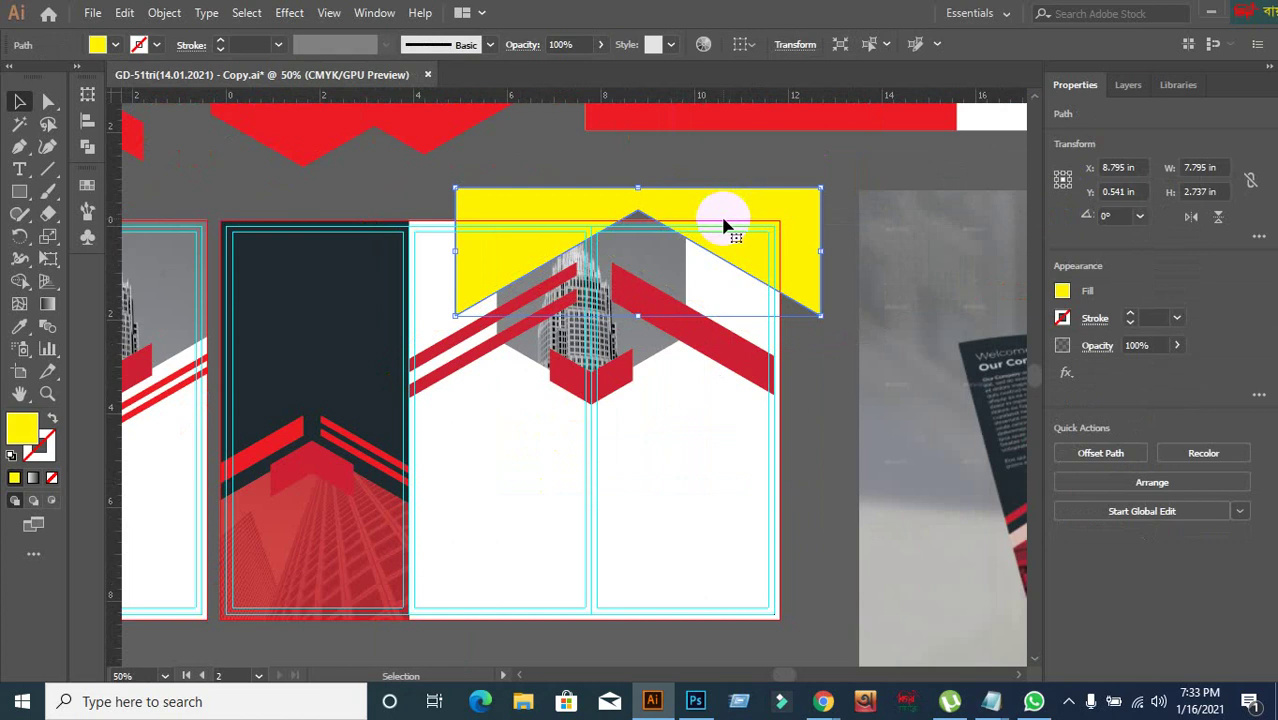
{"action": "key", "text": "Delete"}
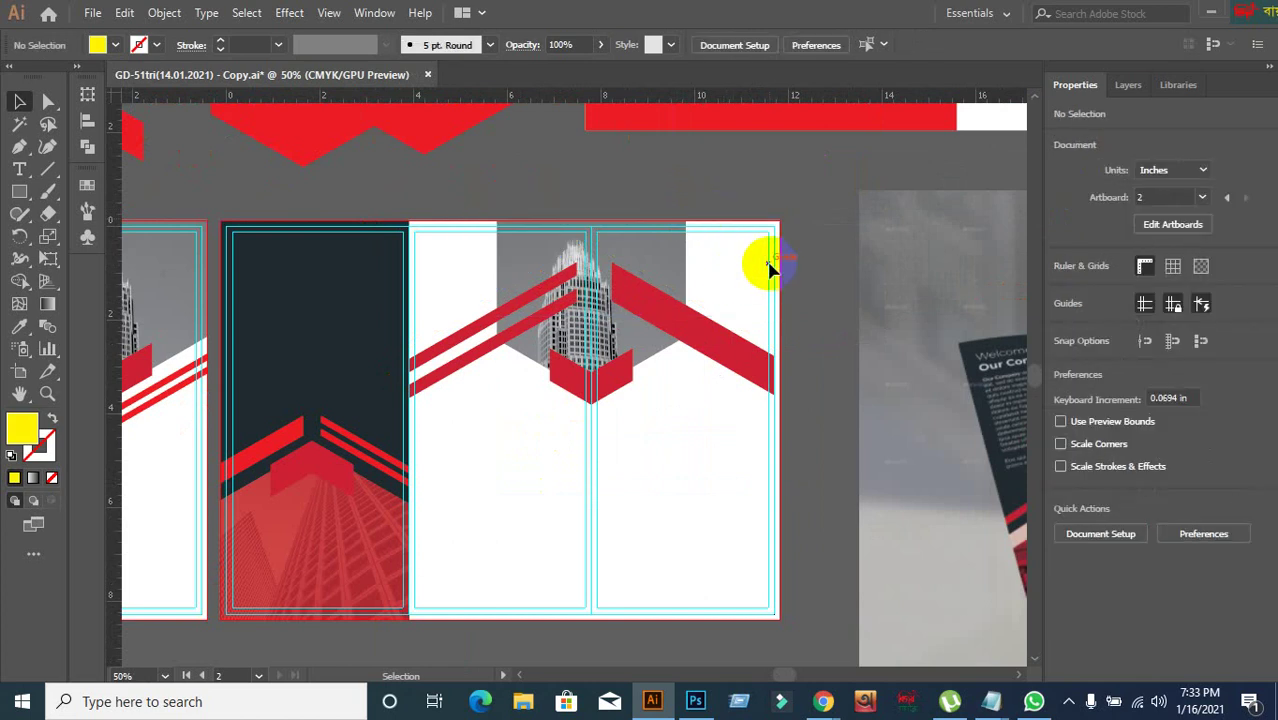
{"action": "left_click", "coordinate": [700, 334]}
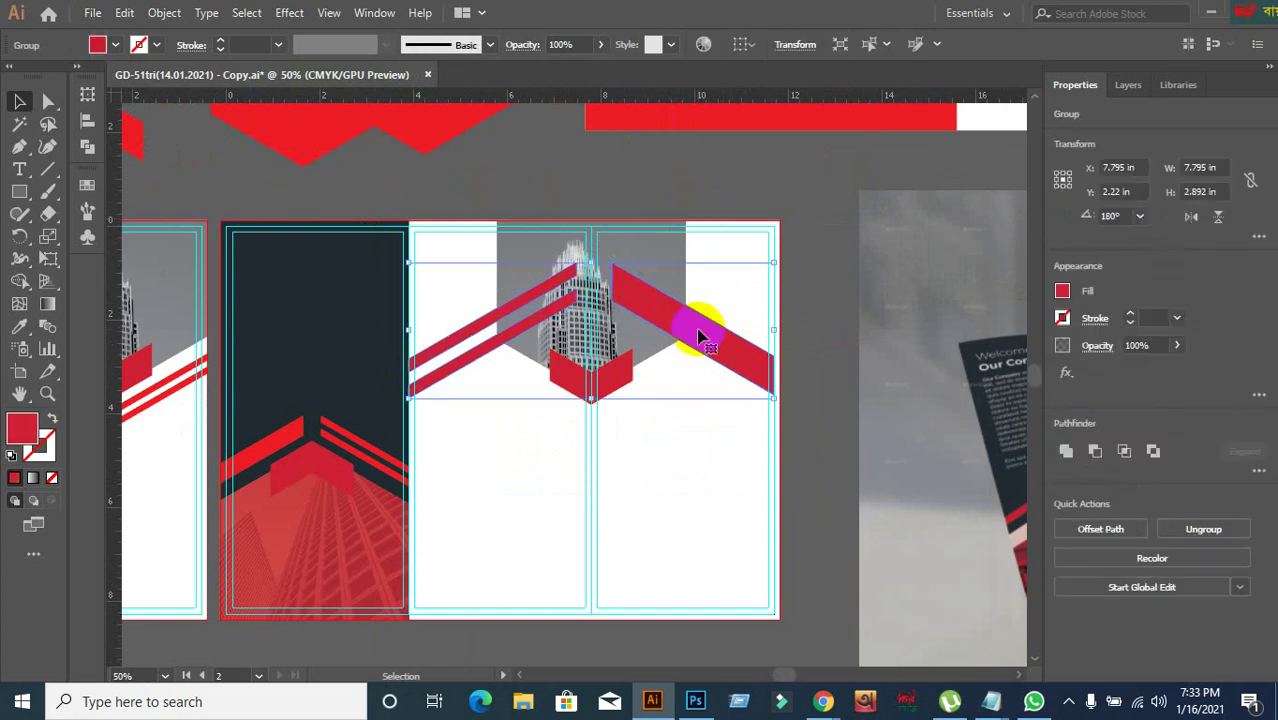
{"action": "key", "text": "Delete"}
{"action": "left_click", "coordinate": [628, 310]}
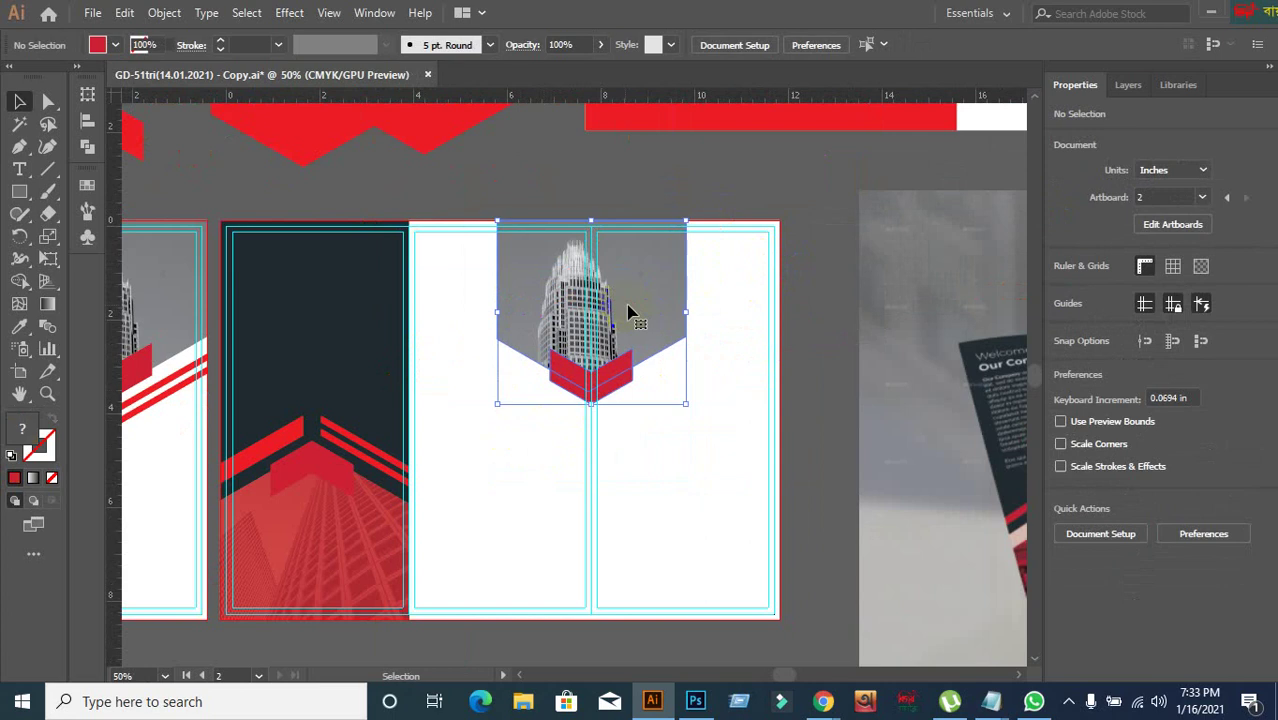
{"action": "key", "text": "Delete"}
- Duplicate the red stripe-and-base group from the first artboard onto the two white panels of the second artboard
{"action": "left_click_drag", "start_coordinate": [517, 344], "coordinate": [958, 195]}
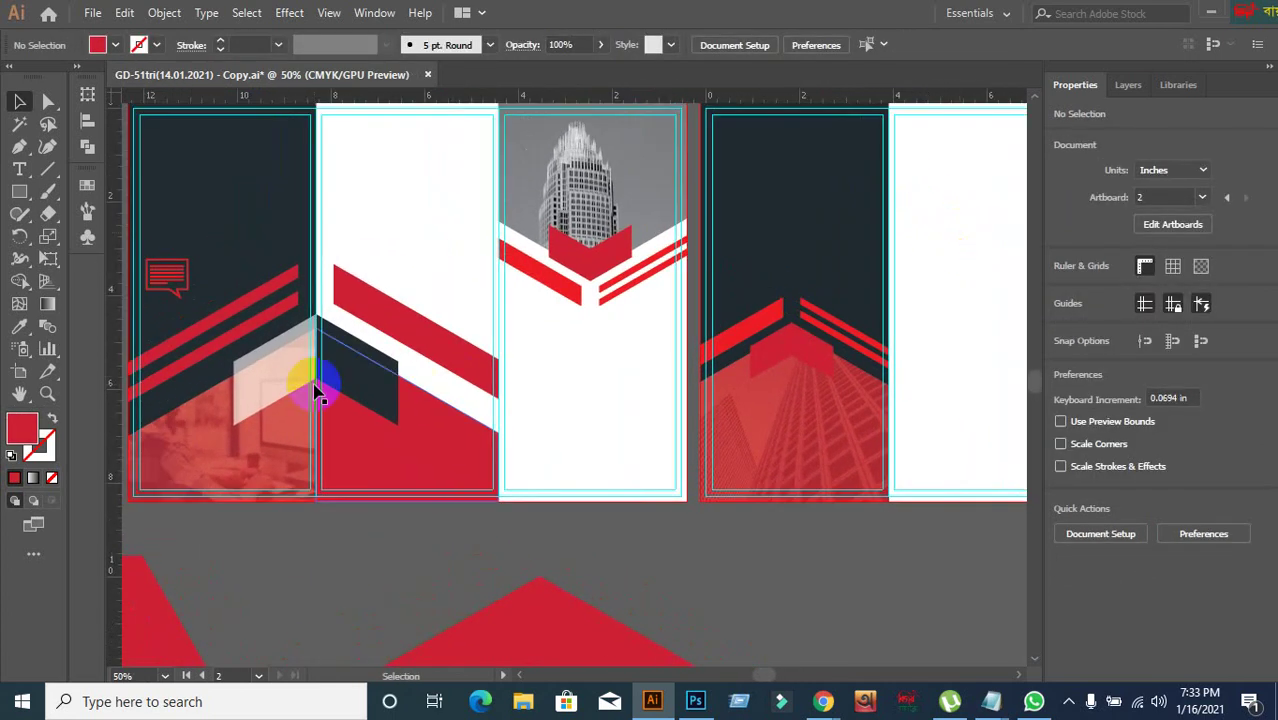
{"action": "left_click", "coordinate": [448, 434]}
{"action": "left_click", "coordinate": [448, 534]}
{"action": "left_click", "coordinate": [410, 328]}
{"action": "left_click", "coordinate": [416, 334]}
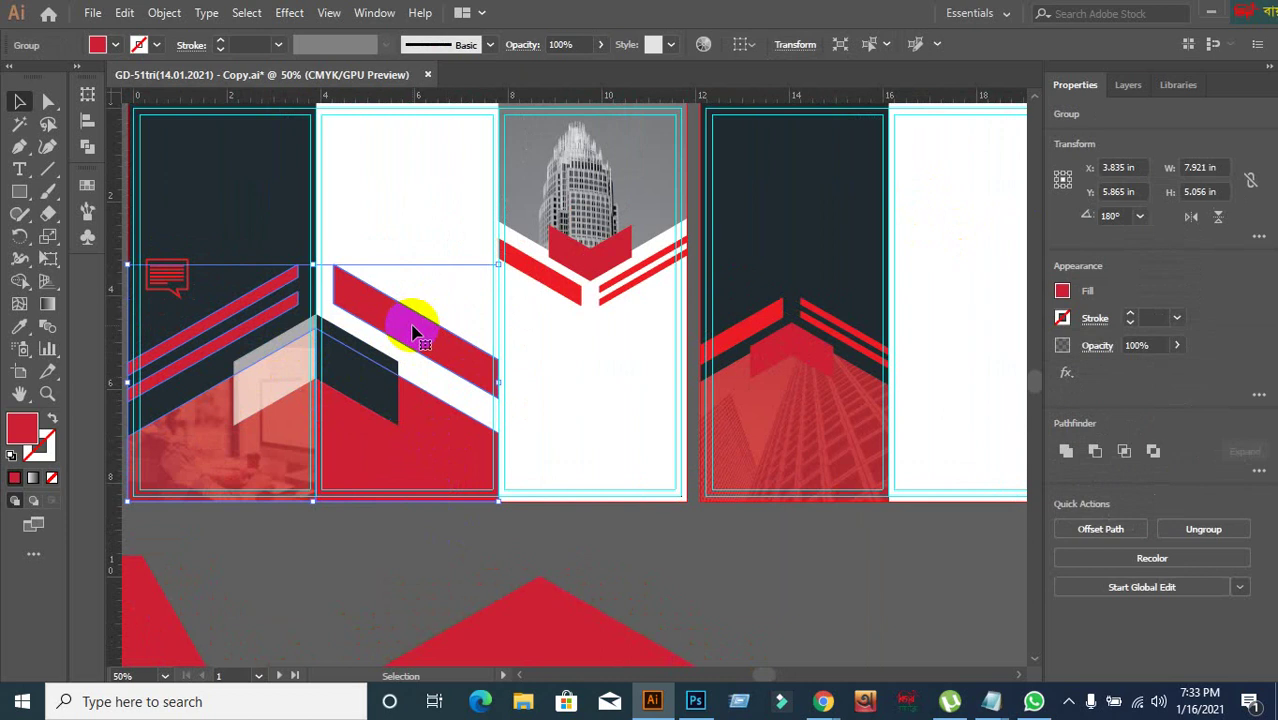
{"action": "left_click_drag", "start_coordinate": [416, 330], "coordinate": [499, 357]}
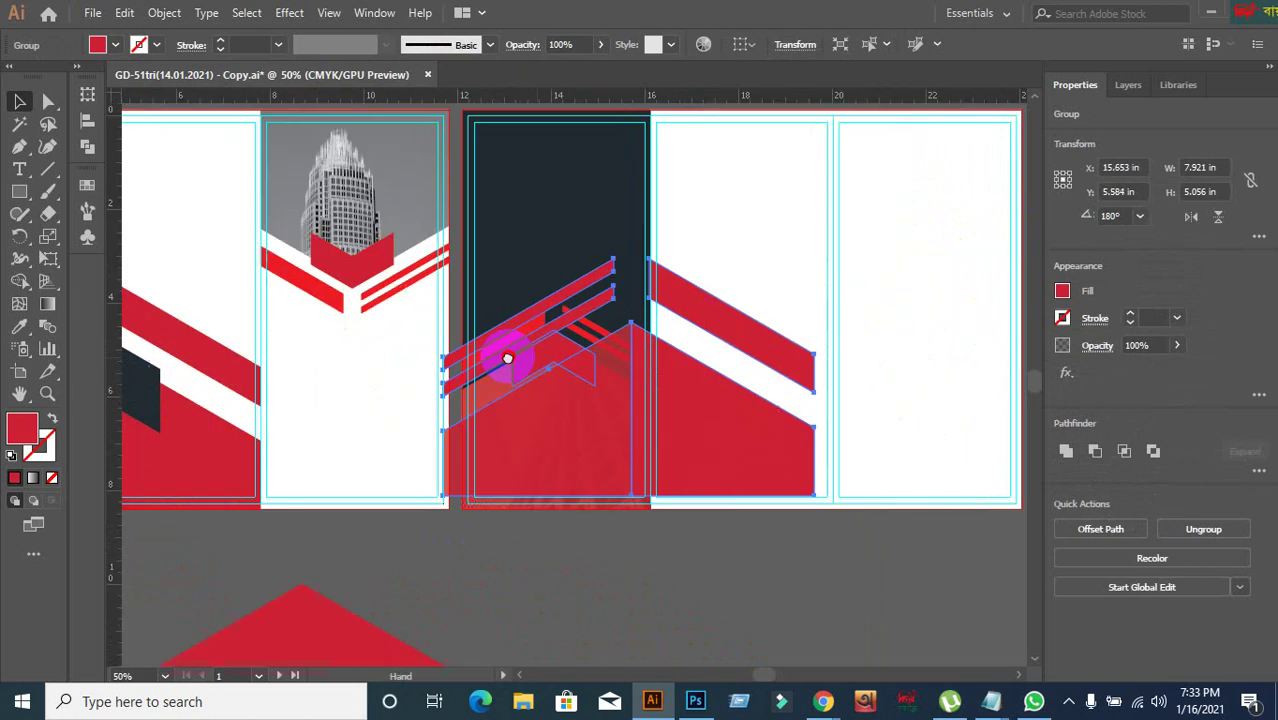
{"action": "left_click_drag", "start_coordinate": [520, 425], "coordinate": [857, 388]}
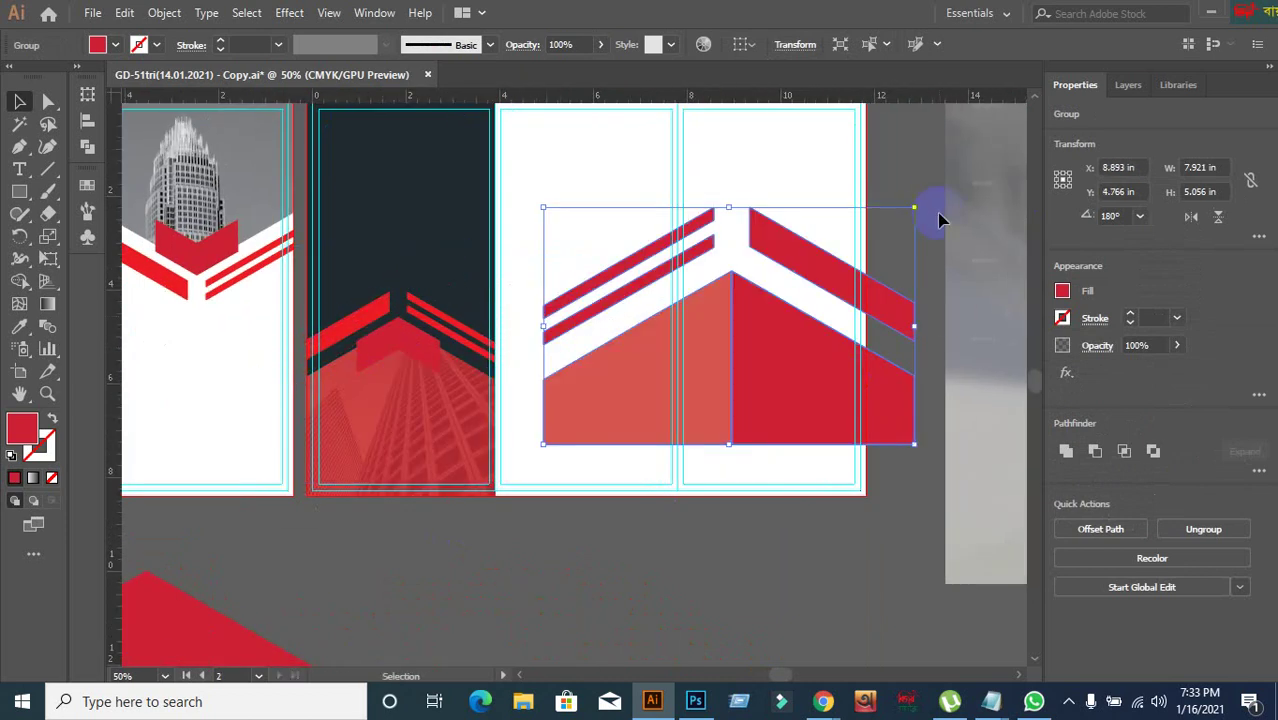
- Try turning the duplicated stripe-and-base group upside down with a 180° rotation
{"action": "left_click_drag", "start_coordinate": [918, 207], "coordinate": [515, 397]}
{"action": "left_click", "coordinate": [815, 537]}
{"action": "scroll", "coordinate": [770, 337], "scroll_direction": "up", "scroll_amount": 3}
{"action": "scroll", "coordinate": [750, 337], "scroll_direction": "down", "scroll_amount": 3}
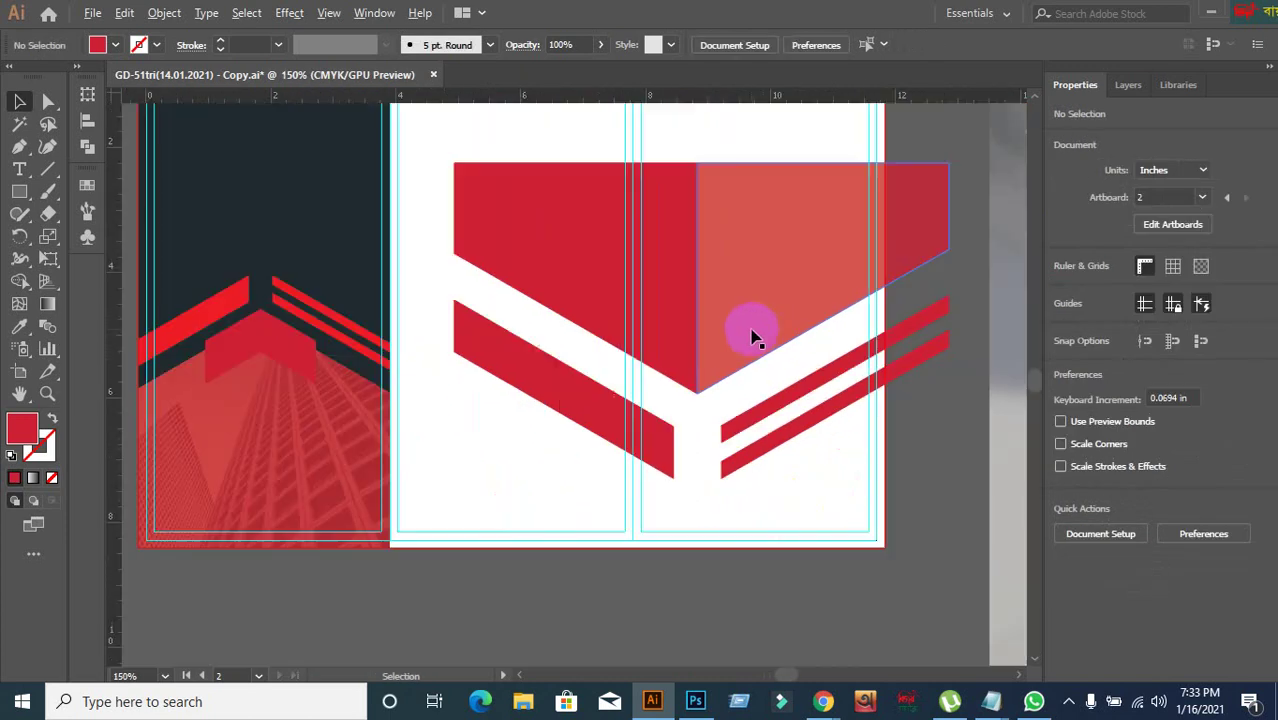
{"action": "right_click", "coordinate": [676, 266]}
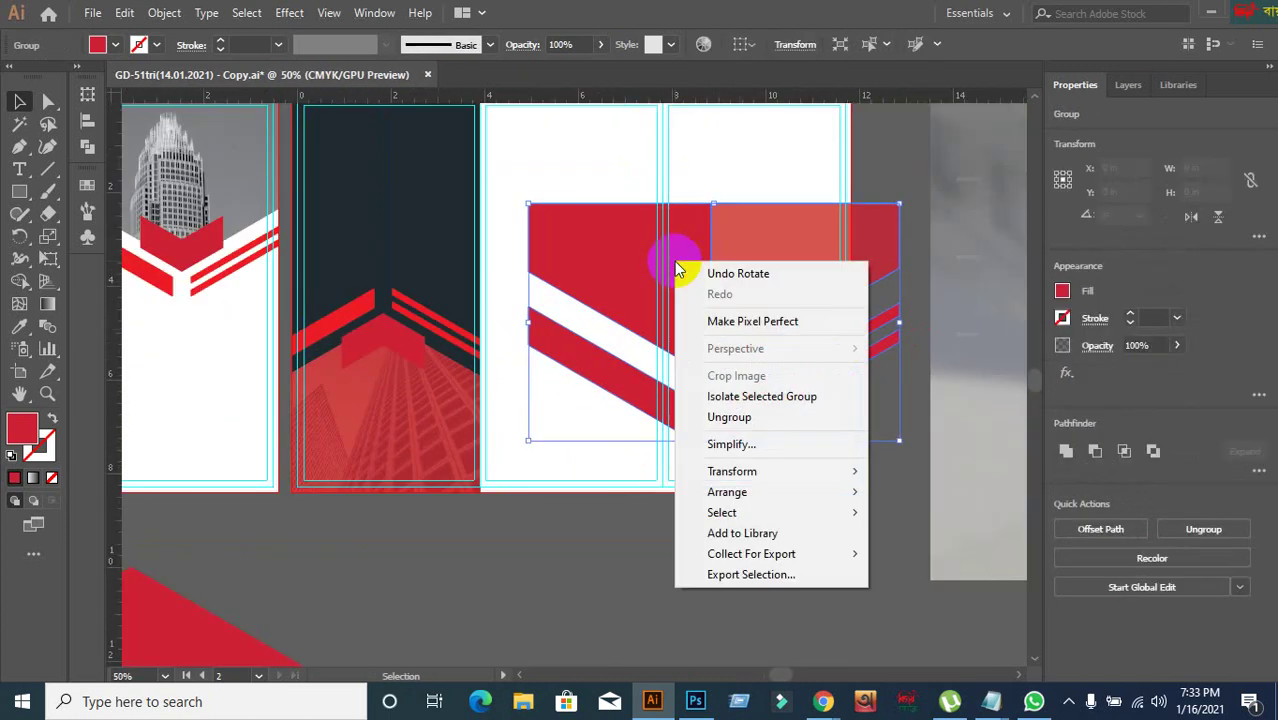
{"action": "left_click", "coordinate": [593, 457]}
{"action": "scroll", "coordinate": [645, 457], "scroll_direction": "down", "scroll_amount": 3}
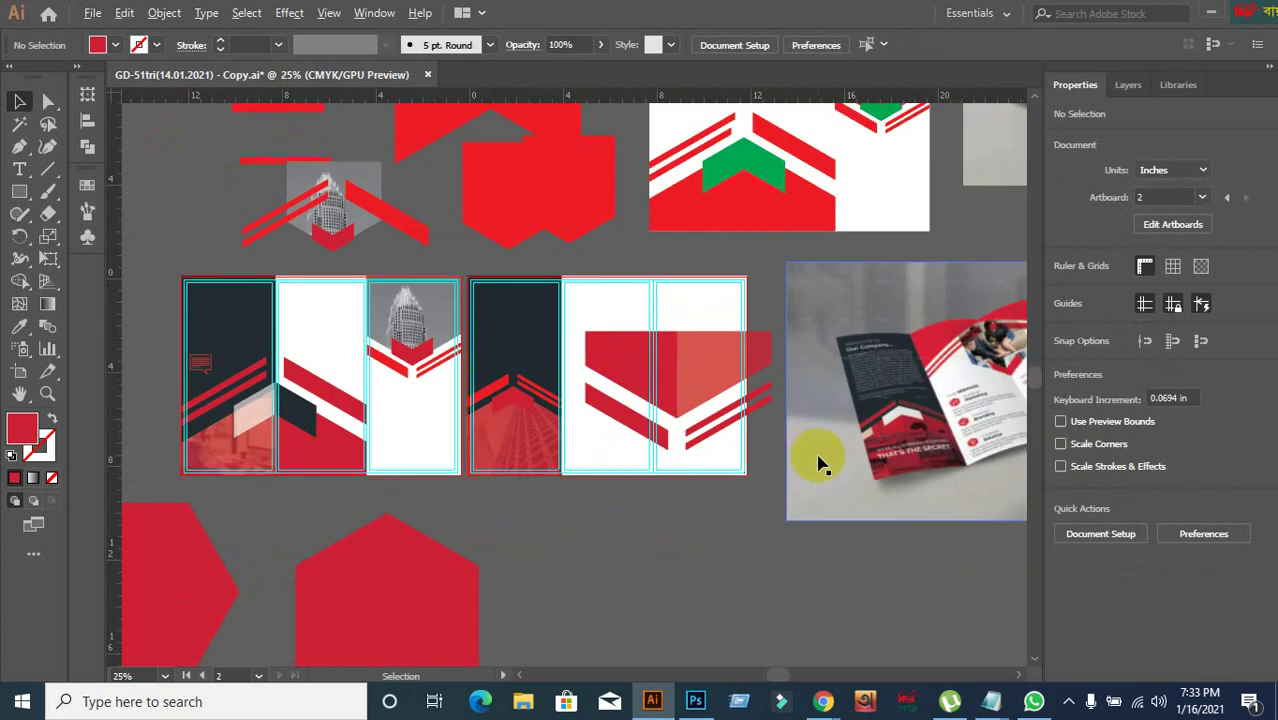
{"action": "scroll", "coordinate": [818, 463], "scroll_direction": "up", "scroll_amount": 1}
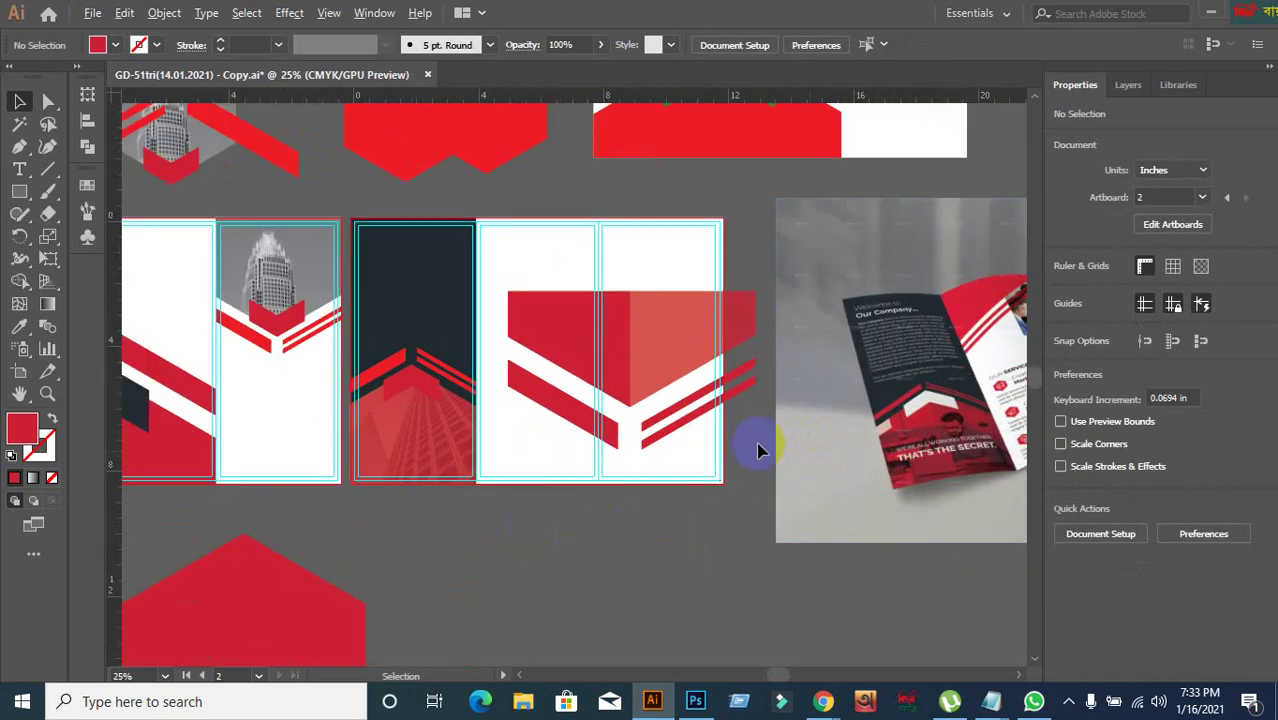
- Rotate the duplicated group back so its peak points upward
{"action": "left_click", "coordinate": [693, 408]}
{"action": "left_click_drag", "start_coordinate": [765, 442], "coordinate": [592, 338]}
{"action": "left_click", "coordinate": [707, 485]}
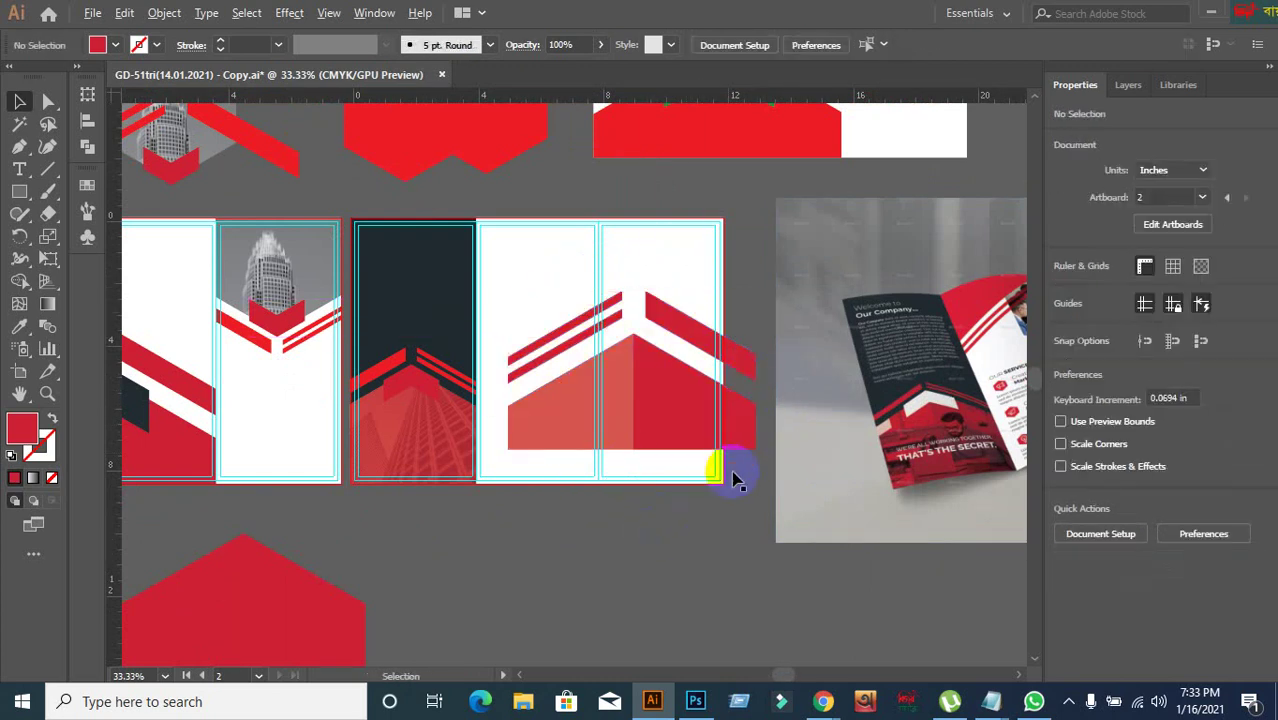
- Place another copy of the stripe-and-base group over the open brochure mockup image
{"action": "left_click_drag", "start_coordinate": [713, 465], "coordinate": [397, 434]}
{"action": "scroll", "coordinate": [870, 380], "scroll_direction": "up", "scroll_amount": 2}
{"action": "scroll", "coordinate": [765, 477], "scroll_direction": "down", "scroll_amount": 2}
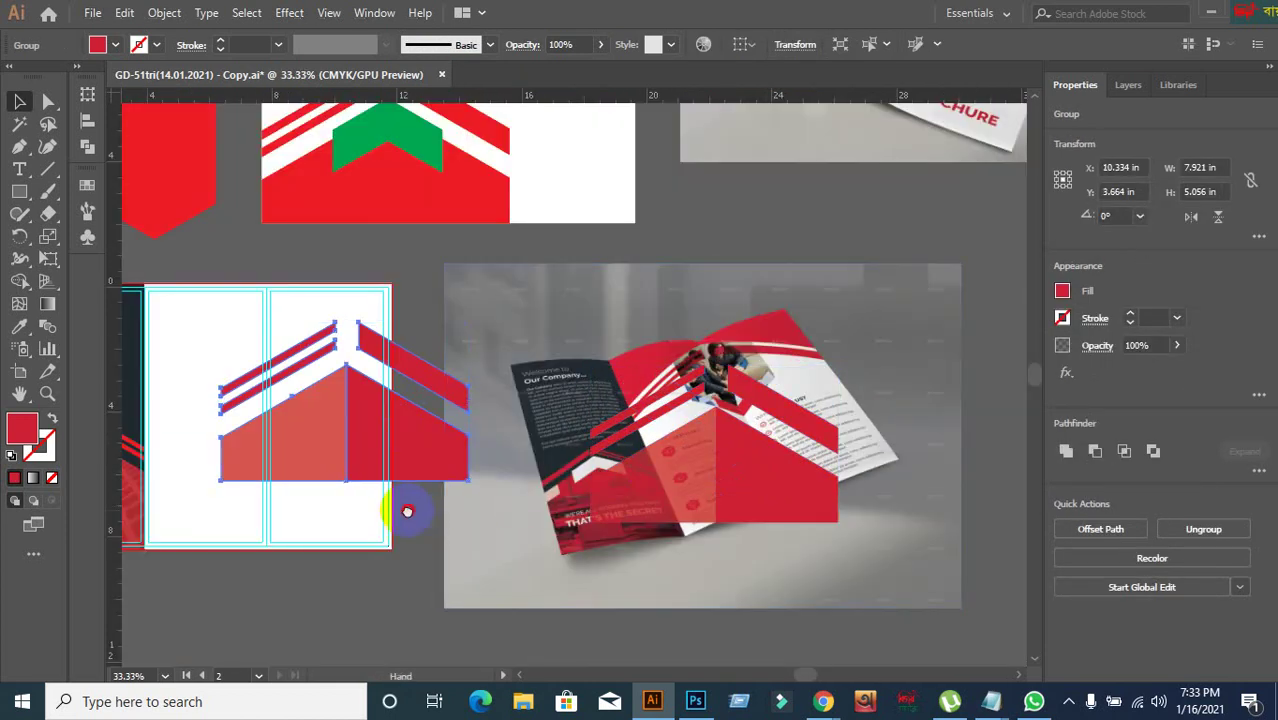
- Ungroup the artwork on the second artboard and delete its two red base halves, keeping the stripes above
{"action": "left_click_drag", "start_coordinate": [408, 511], "coordinate": [601, 420]}
{"action": "scroll", "coordinate": [465, 294], "scroll_direction": "up", "scroll_amount": 1}
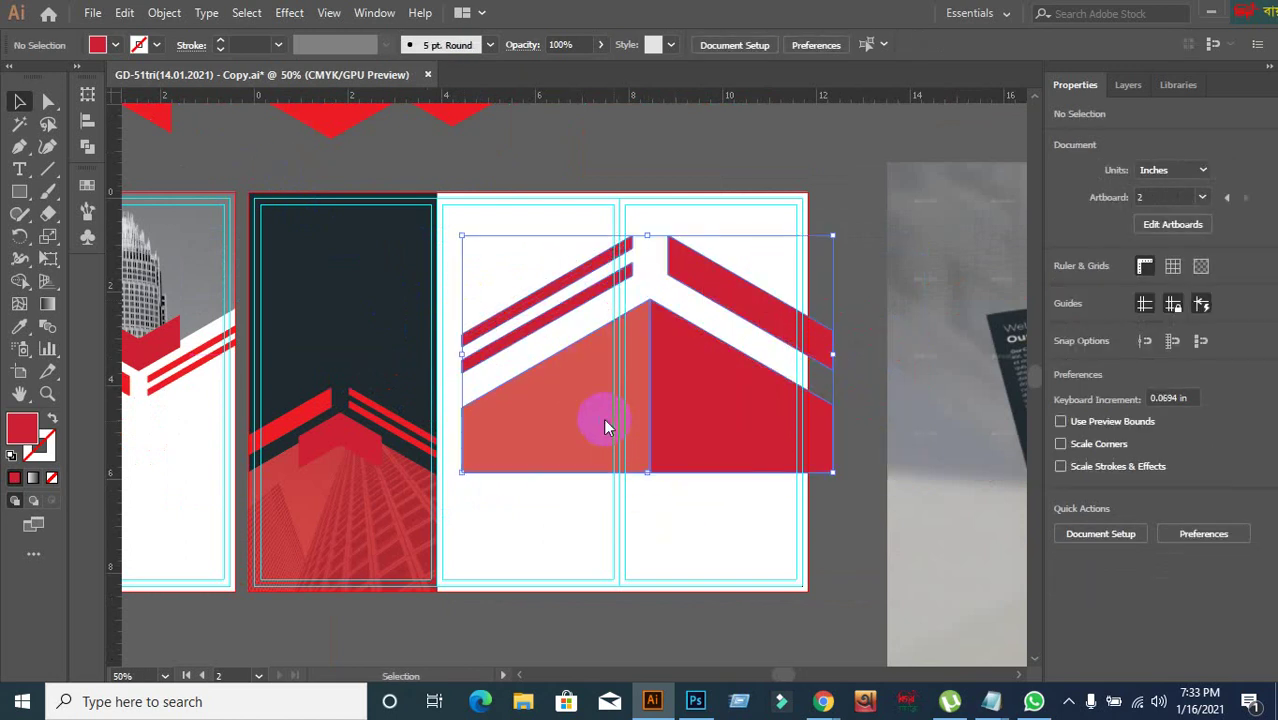
{"action": "right_click", "coordinate": [603, 420]}
{"action": "left_click", "coordinate": [670, 250]}
{"action": "left_click", "coordinate": [536, 486]}
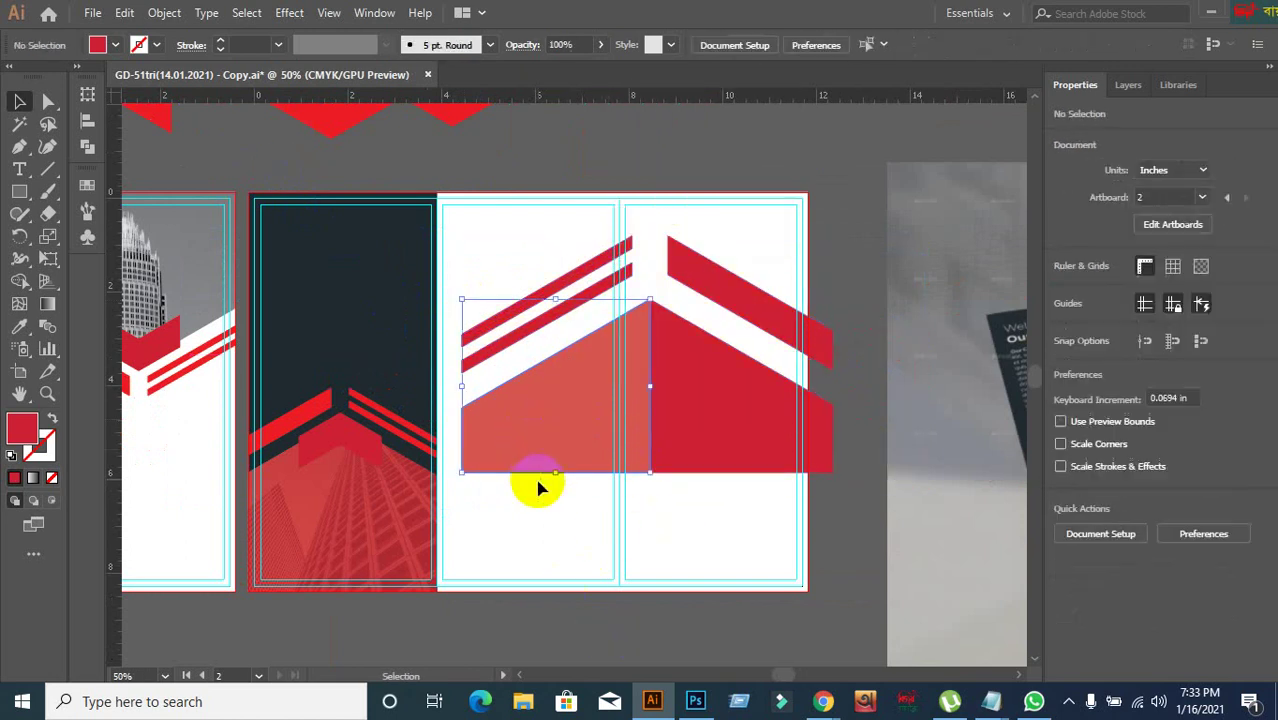
{"action": "left_click", "coordinate": [538, 466]}
{"action": "key", "text": "Delete"}
{"action": "left_click", "coordinate": [693, 417]}
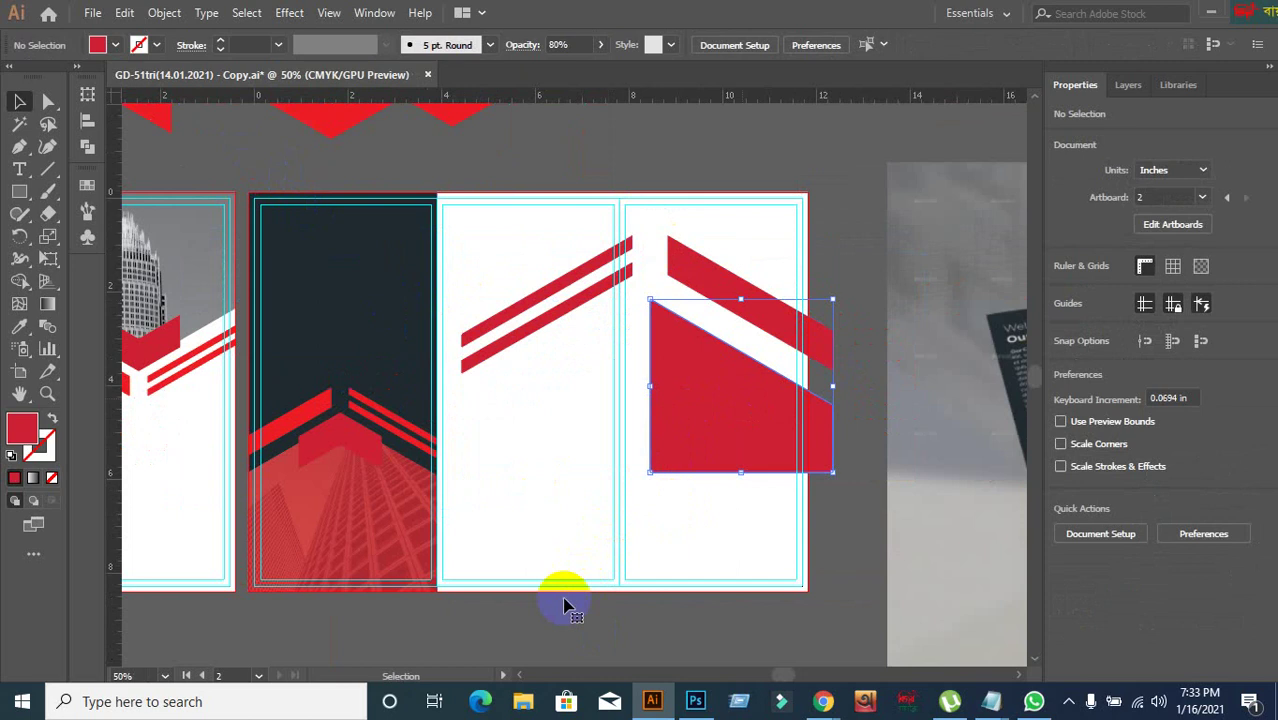
{"action": "key", "text": "Delete"}
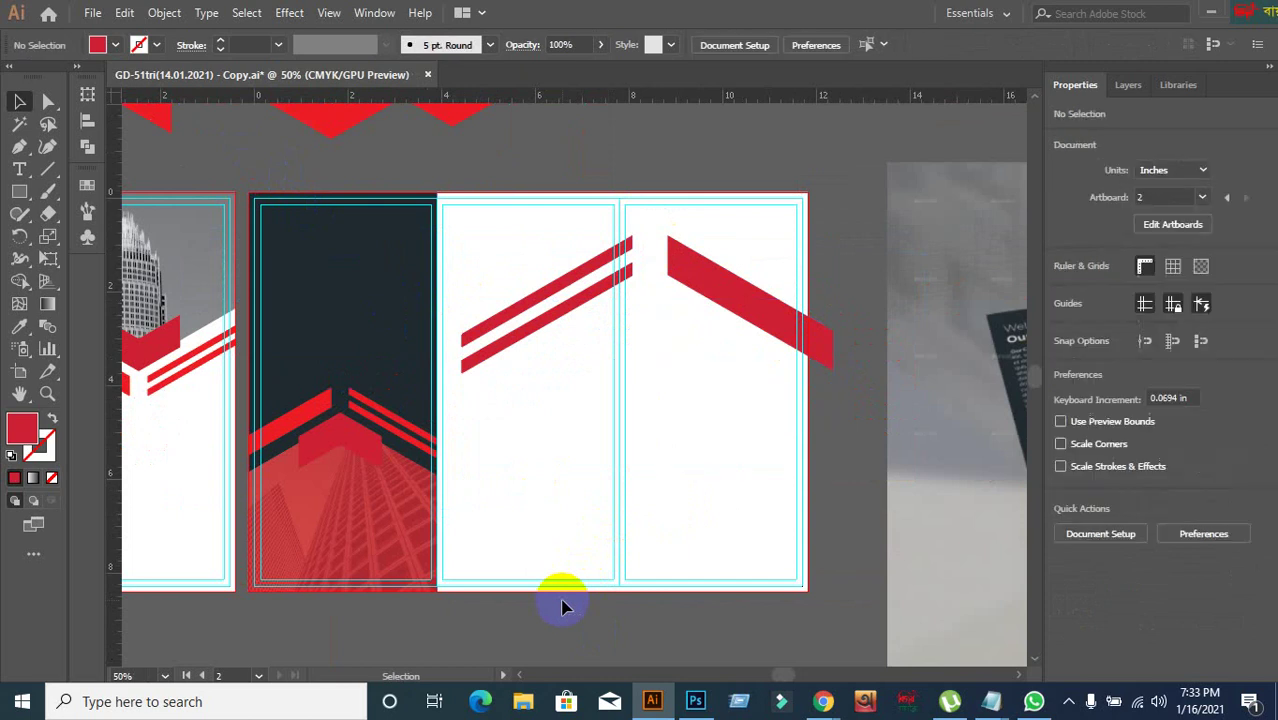
- Move the red stripes up to the top of the white panels, with their outer end on the dark panel's edge
{"action": "left_click", "coordinate": [517, 353]}
{"action": "left_click", "coordinate": [568, 419]}
{"action": "scroll", "coordinate": [567, 334], "scroll_direction": "up", "scroll_amount": 2}
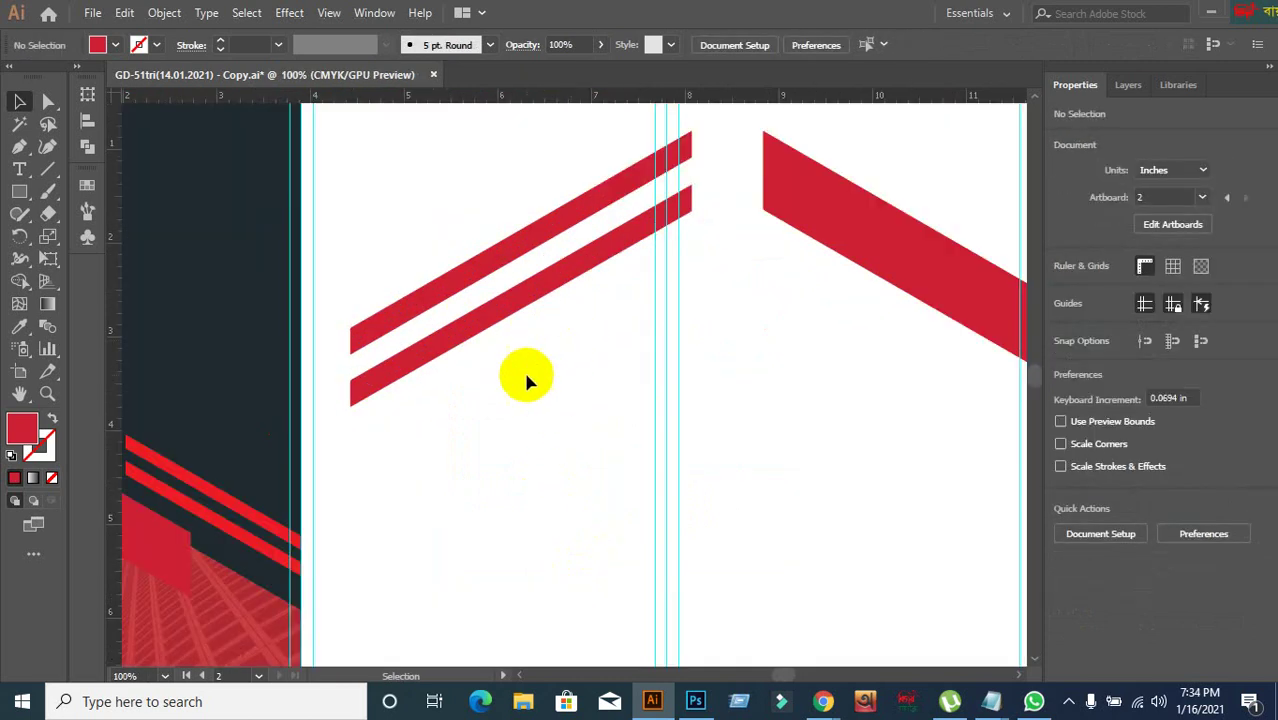
{"action": "scroll", "coordinate": [522, 400], "scroll_direction": "up", "scroll_amount": 3}
{"action": "left_click_drag", "start_coordinate": [440, 438], "coordinate": [392, 336]}
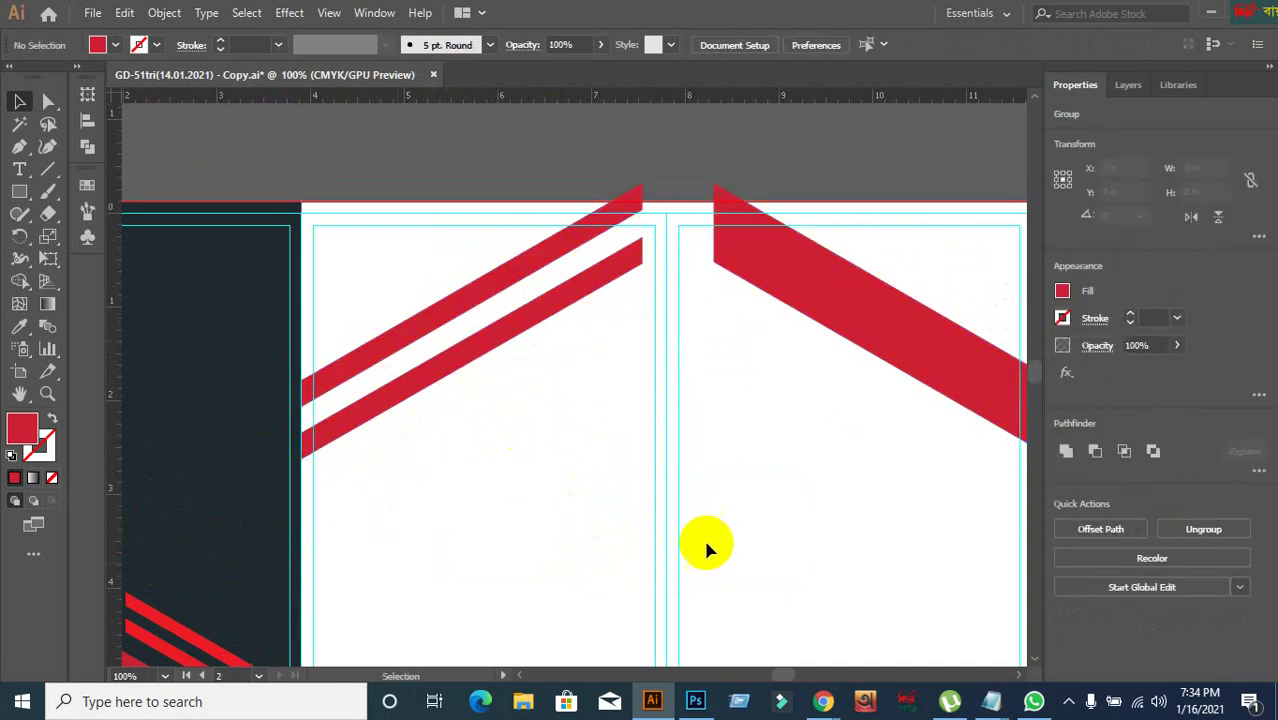
- Nudge the stripe group down to a Y position of 1.639 in so it sits inside the artboard
{"action": "scroll", "coordinate": [790, 508], "scroll_direction": "down", "scroll_amount": 1}
{"action": "left_click_drag", "start_coordinate": [790, 508], "coordinate": [499, 465]}
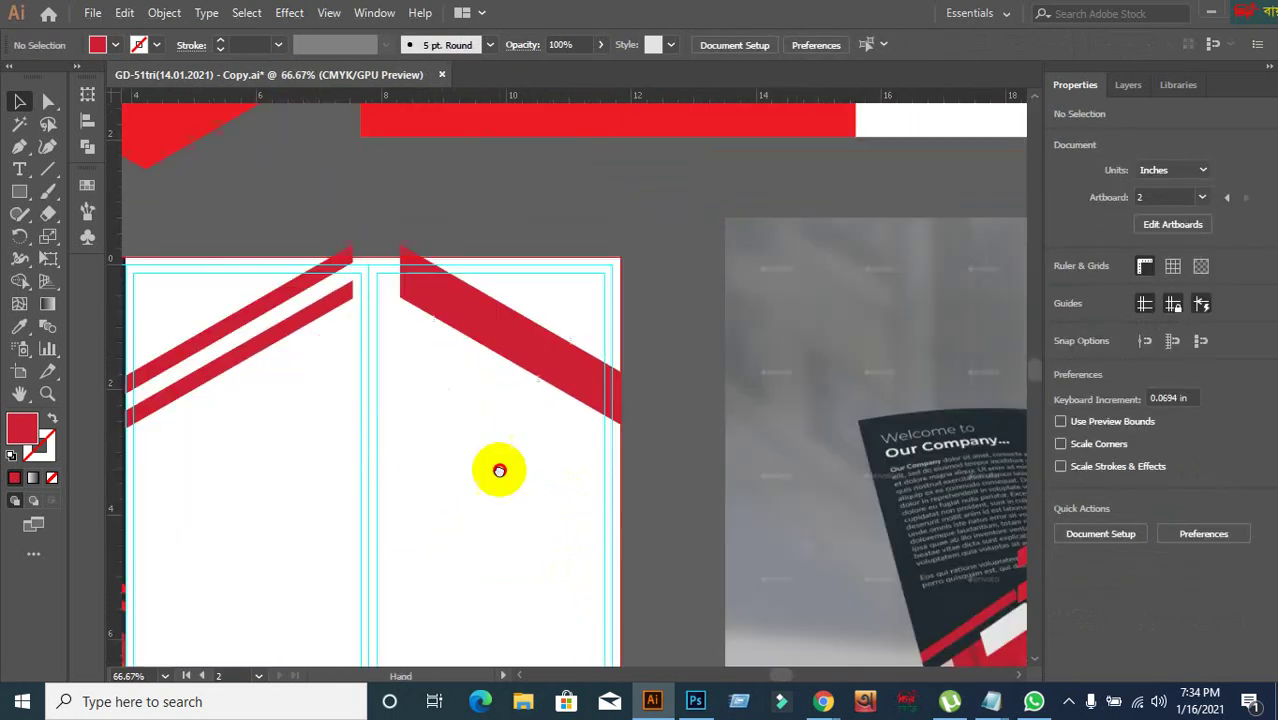
{"action": "left_click", "coordinate": [465, 342]}
{"action": "key", "text": "Down"}
{"action": "key", "text": "Down"}
{"action": "key", "text": "Down"}
{"action": "key", "text": "Down"}
{"action": "key", "text": "Down"}
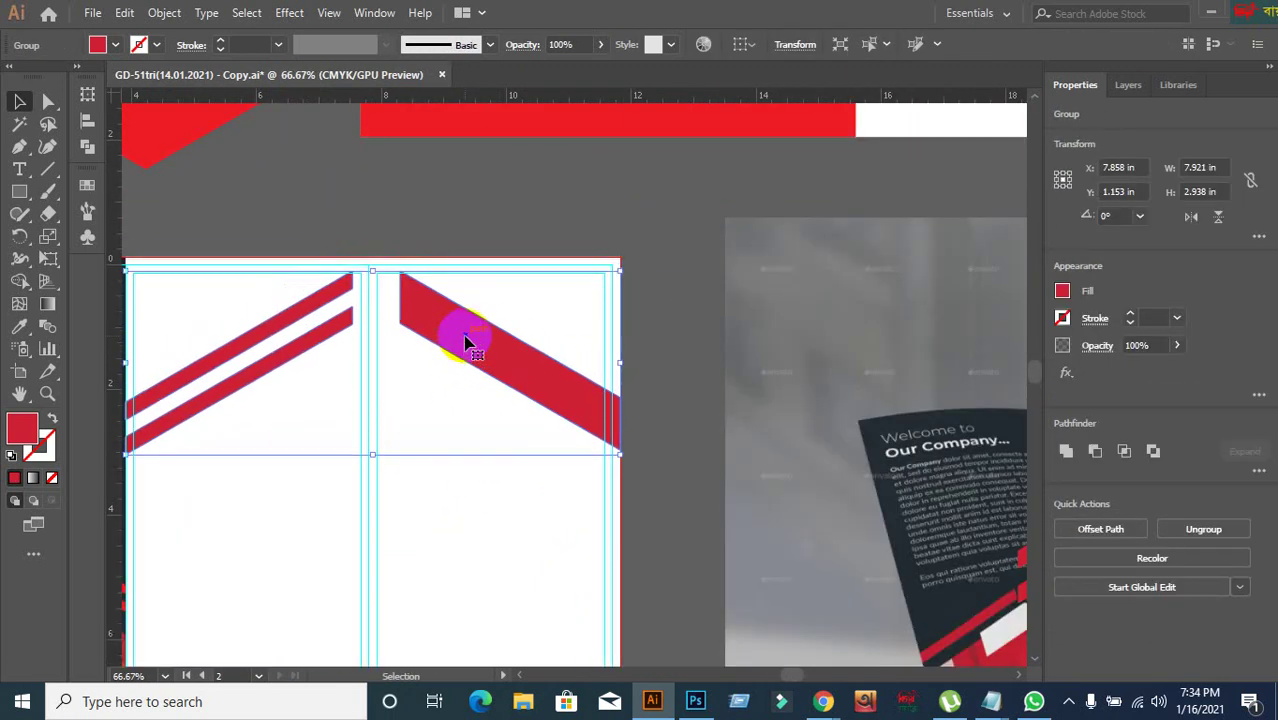
{"action": "key", "text": "Down"}
- Scale the stripe group down proportionally to 7.795 by 2.892 in so its outer end meets the outer vertical guide
{"action": "scroll", "coordinate": [640, 459], "scroll_direction": "up", "scroll_amount": 2}
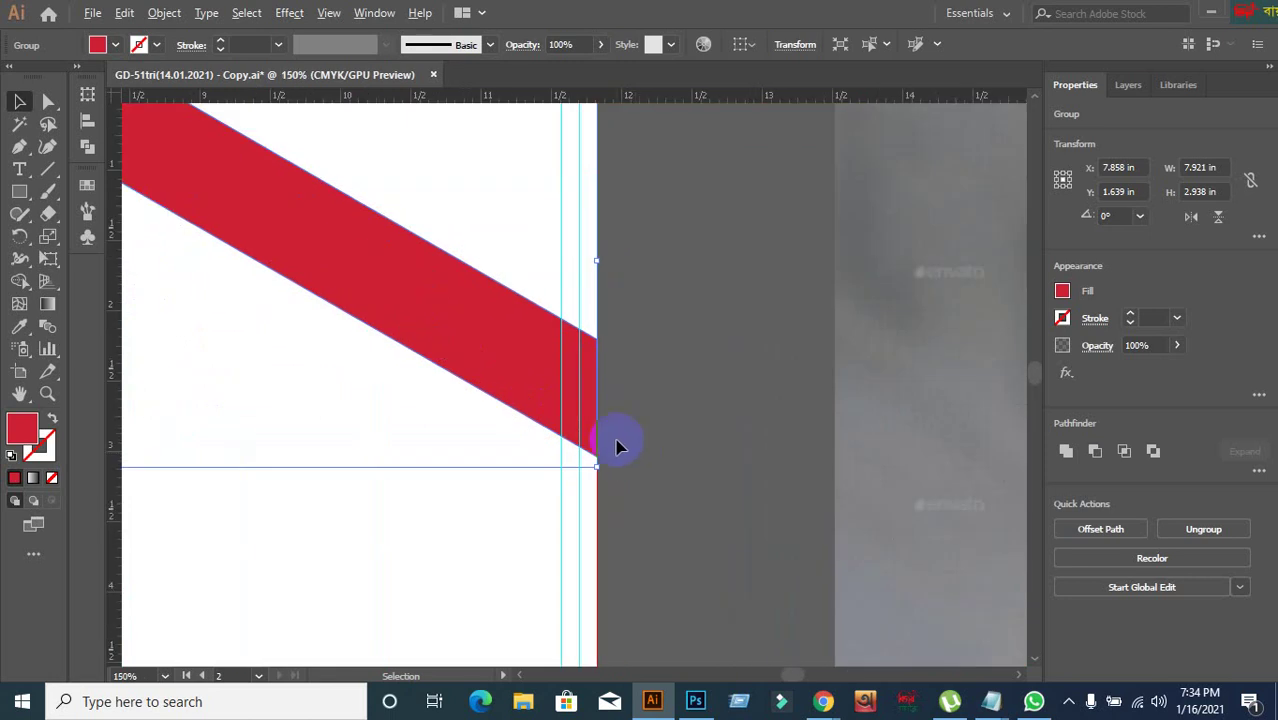
{"action": "scroll", "coordinate": [618, 443], "scroll_direction": "up", "scroll_amount": 1}
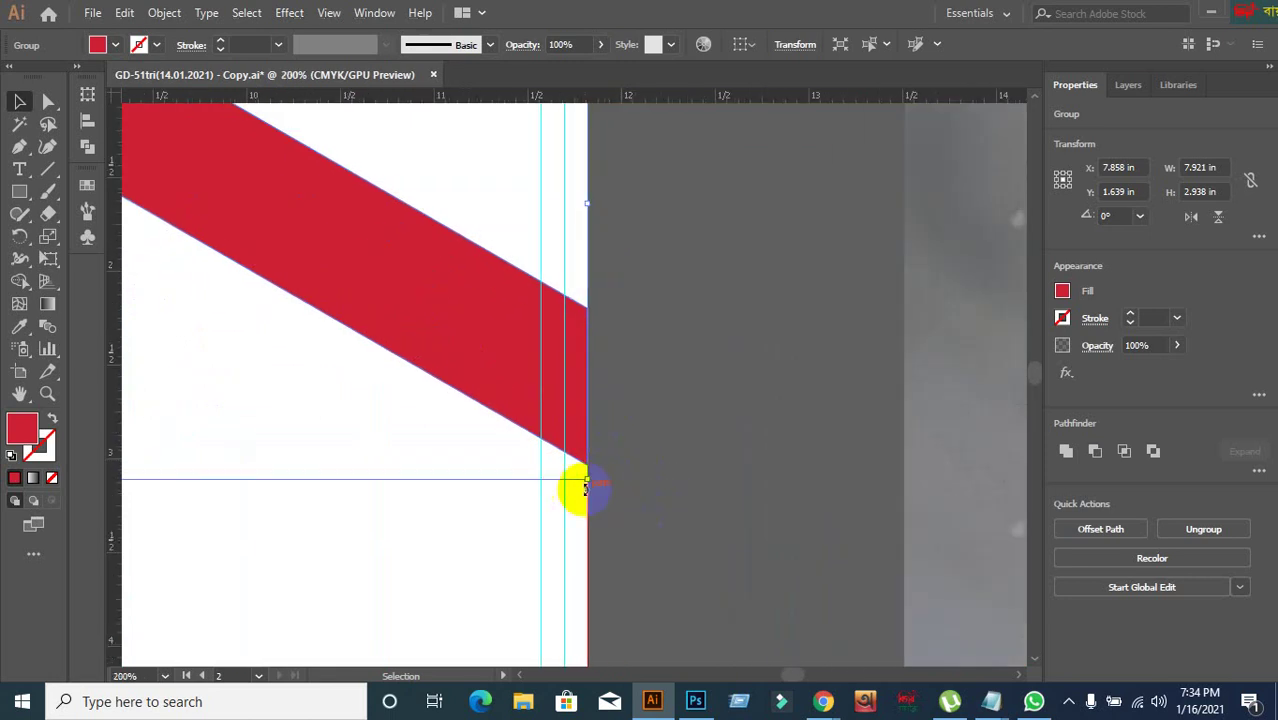
{"action": "mouse_move", "coordinate": [590, 481]}
{"action": "left_mouse_down"}
{"action": "mouse_move", "coordinate": [584, 462]}
{"action": "mouse_move", "coordinate": [567, 470]}
{"action": "left_mouse_up"}
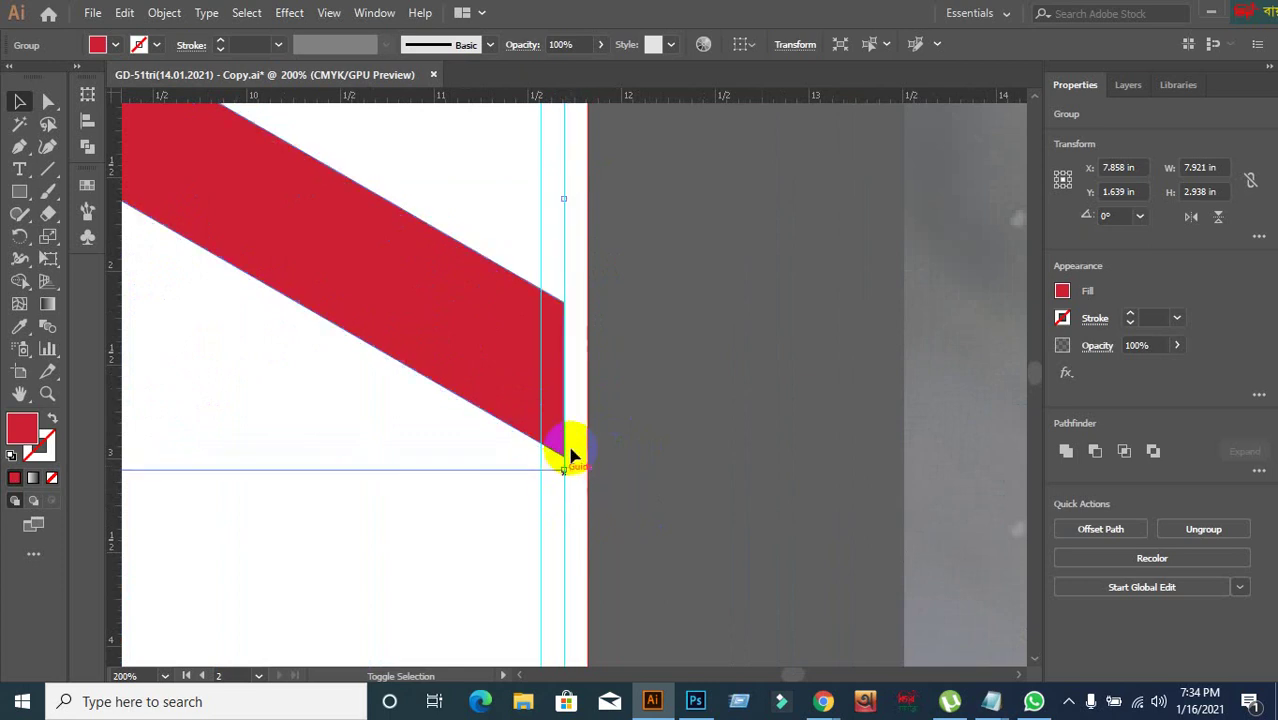
{"action": "scroll", "coordinate": [685, 466], "scroll_direction": "down", "scroll_amount": 5}
{"action": "scroll", "coordinate": [488, 540], "scroll_direction": "up", "scroll_amount": 5}
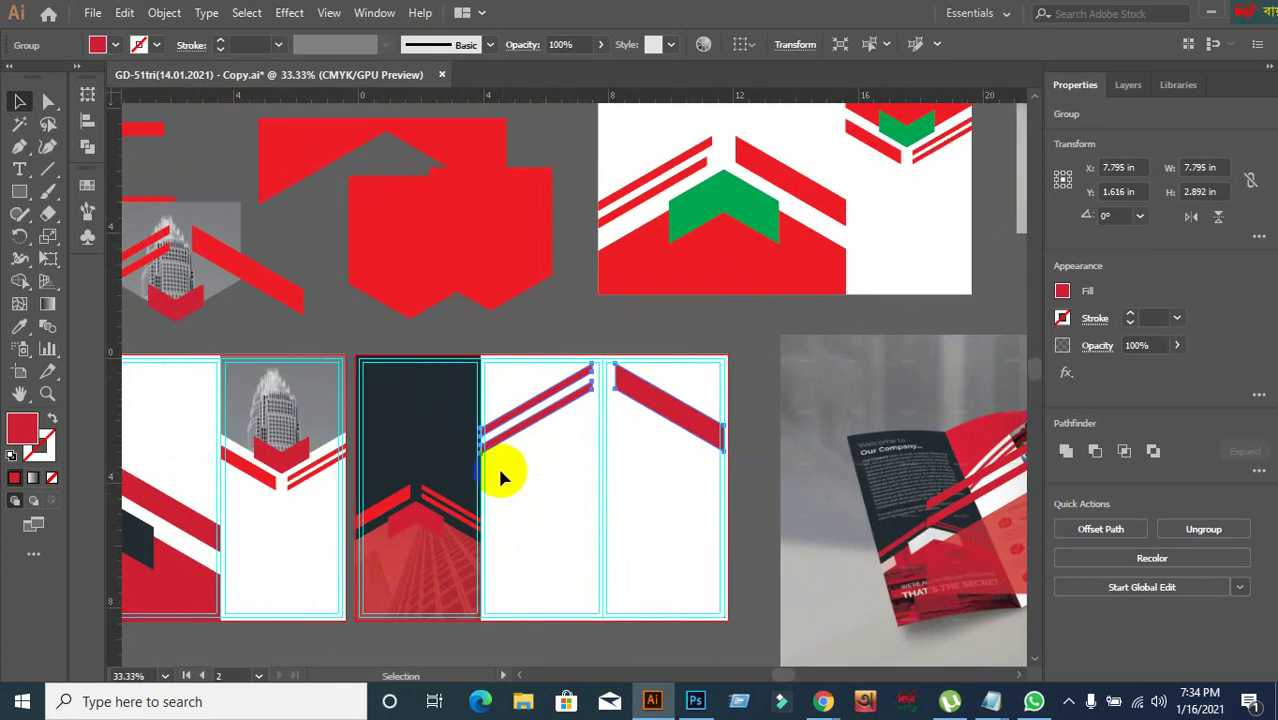
- Nudge the red stripe group down on the white panels to a Y position of 3.005 in
{"action": "scroll", "coordinate": [465, 422], "scroll_direction": "down", "scroll_amount": 3}
{"action": "left_click_drag", "start_coordinate": [658, 470], "coordinate": [308, 451]}
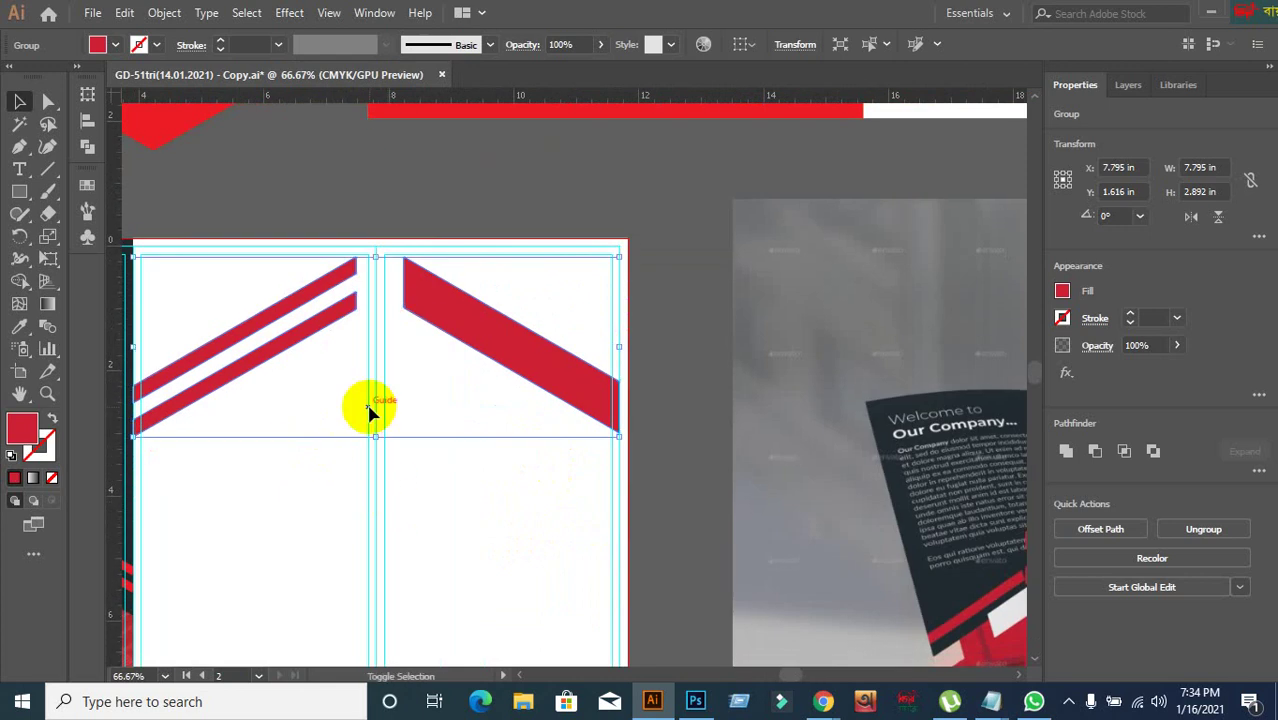
{"action": "key", "text": "shift+Down"}
{"action": "key", "text": "shift+Down"}
{"action": "key", "text": "shift+Down"}
{"action": "key", "text": "shift+Down"}
{"action": "key", "text": "shift+Down"}
{"action": "key", "text": "shift+Down"}
{"action": "key", "text": "shift+Down"}
{"action": "key", "text": "shift+Down"}
{"action": "key", "text": "shift+Down"}
{"action": "key", "text": "shift+Down"}
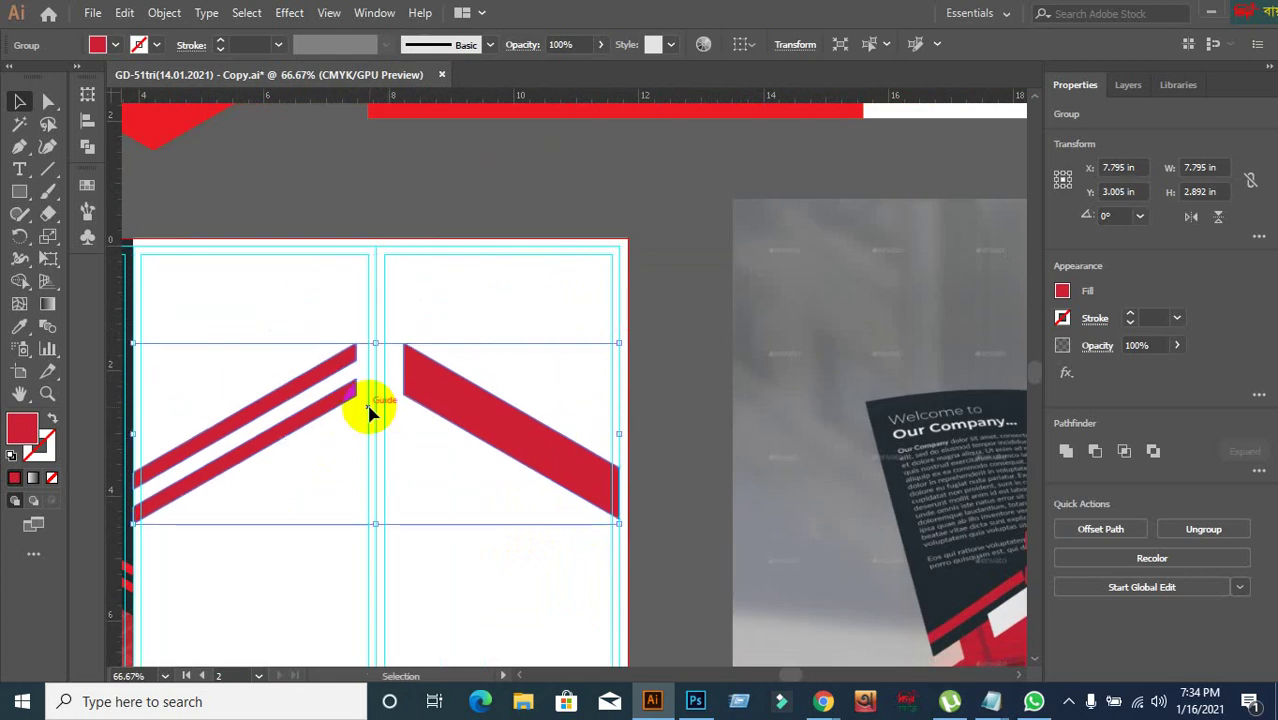
{"action": "left_click", "coordinate": [672, 420]}
- Nudge the red stripe group back up to a Y position of about 2.24 in, then deselect it
{"action": "left_click_drag", "start_coordinate": [468, 463], "coordinate": [512, 422]}
{"action": "scroll", "coordinate": [330, 422], "scroll_direction": "up", "scroll_amount": 2}
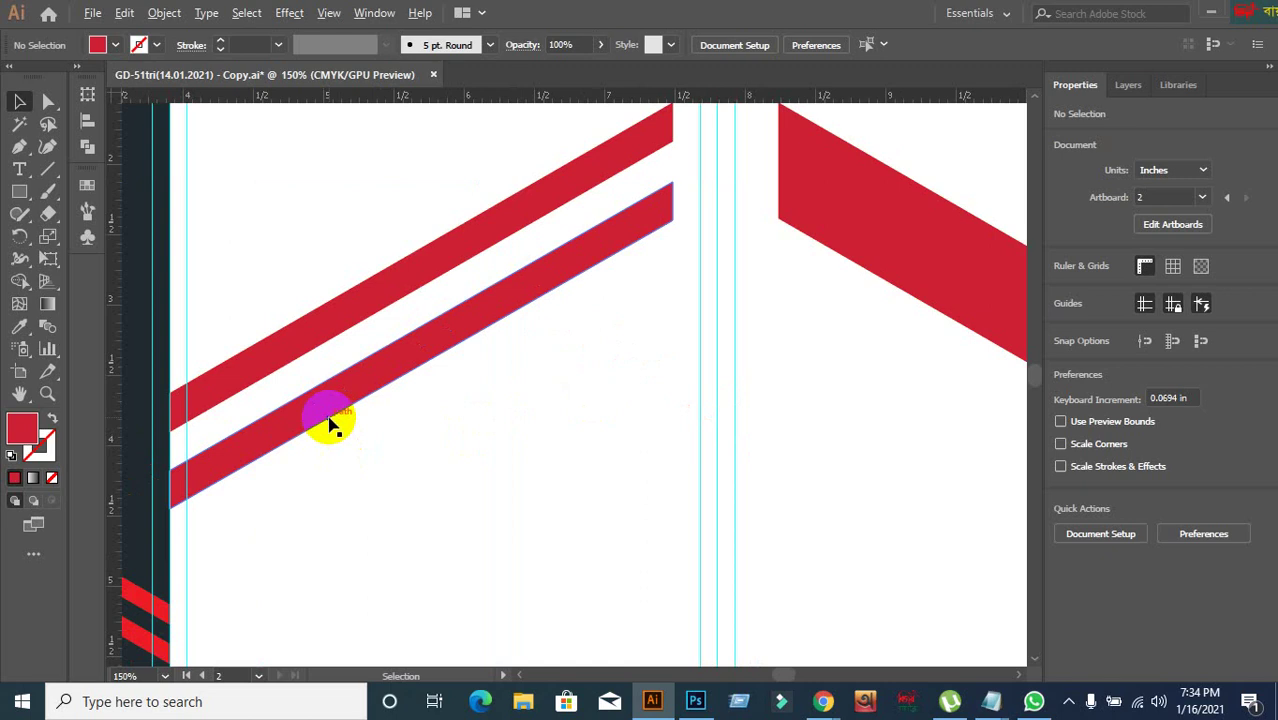
{"action": "scroll", "coordinate": [331, 420], "scroll_direction": "down", "scroll_amount": 2}
{"action": "left_click", "coordinate": [331, 418]}
{"action": "left_click", "coordinate": [452, 518]}
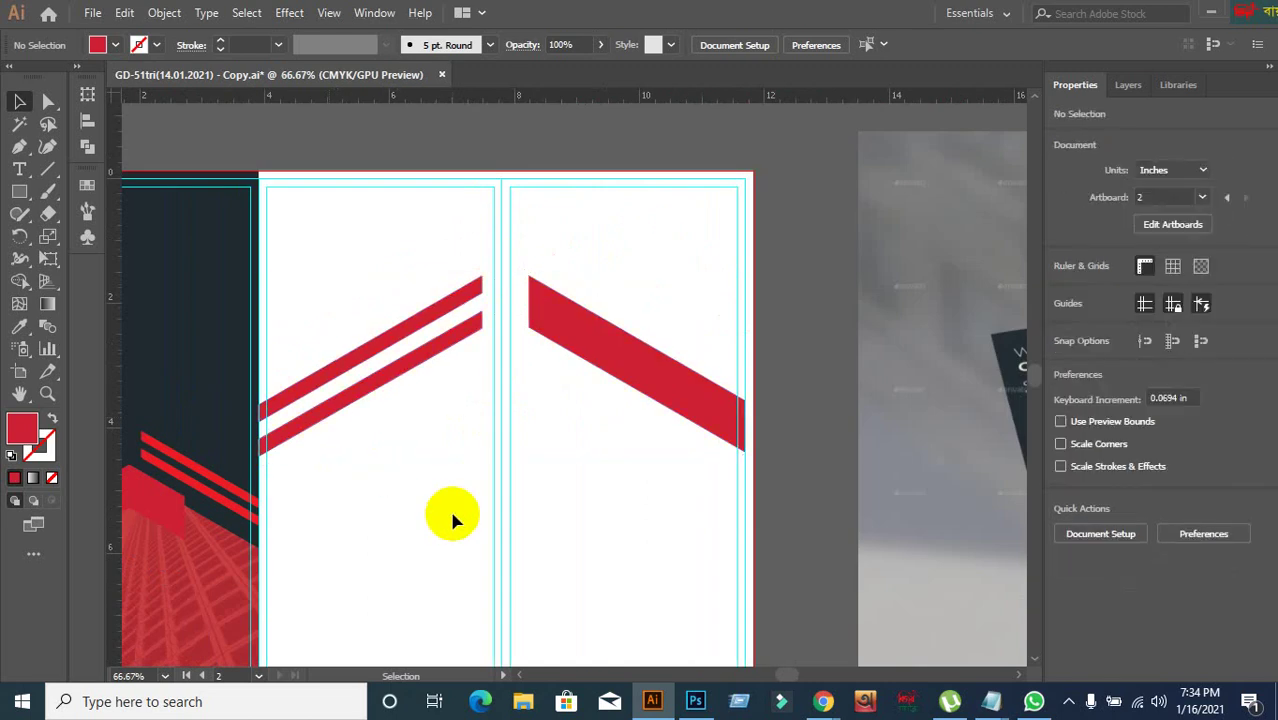
{"action": "left_click", "coordinate": [637, 368]}
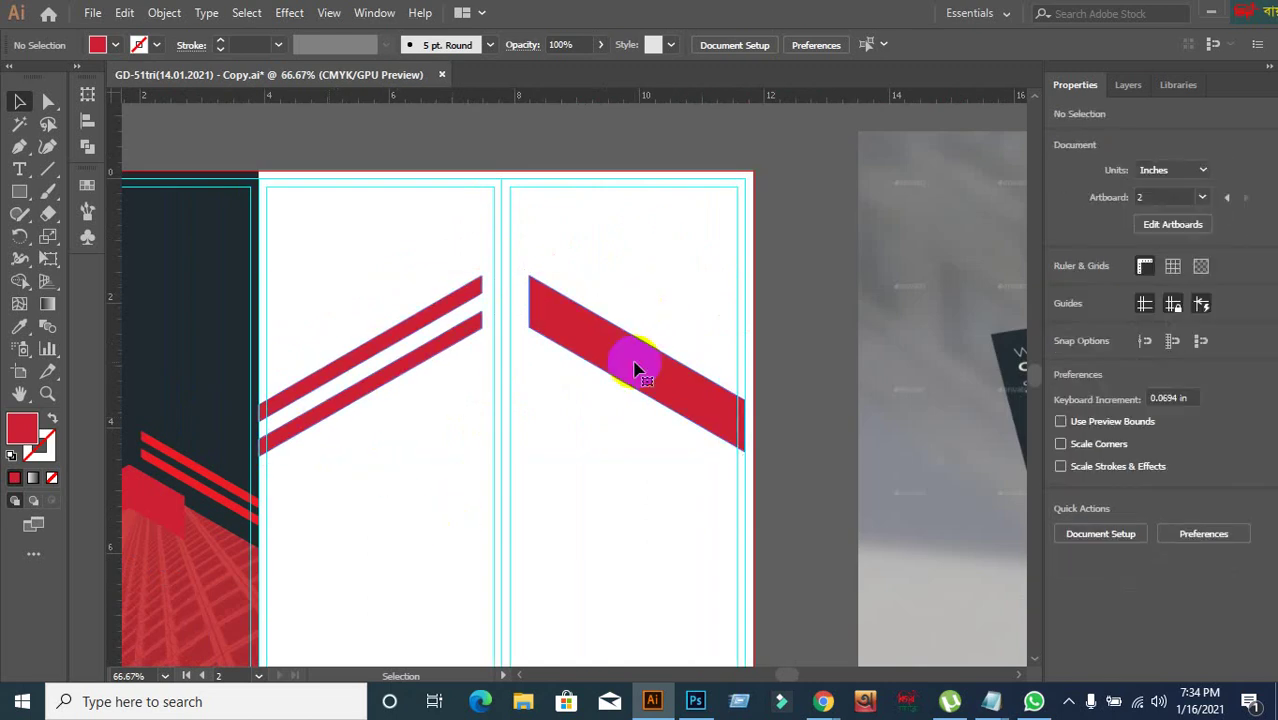
{"action": "key", "text": "Up"}
{"action": "key", "text": "Up"}
{"action": "key", "text": "Down"}
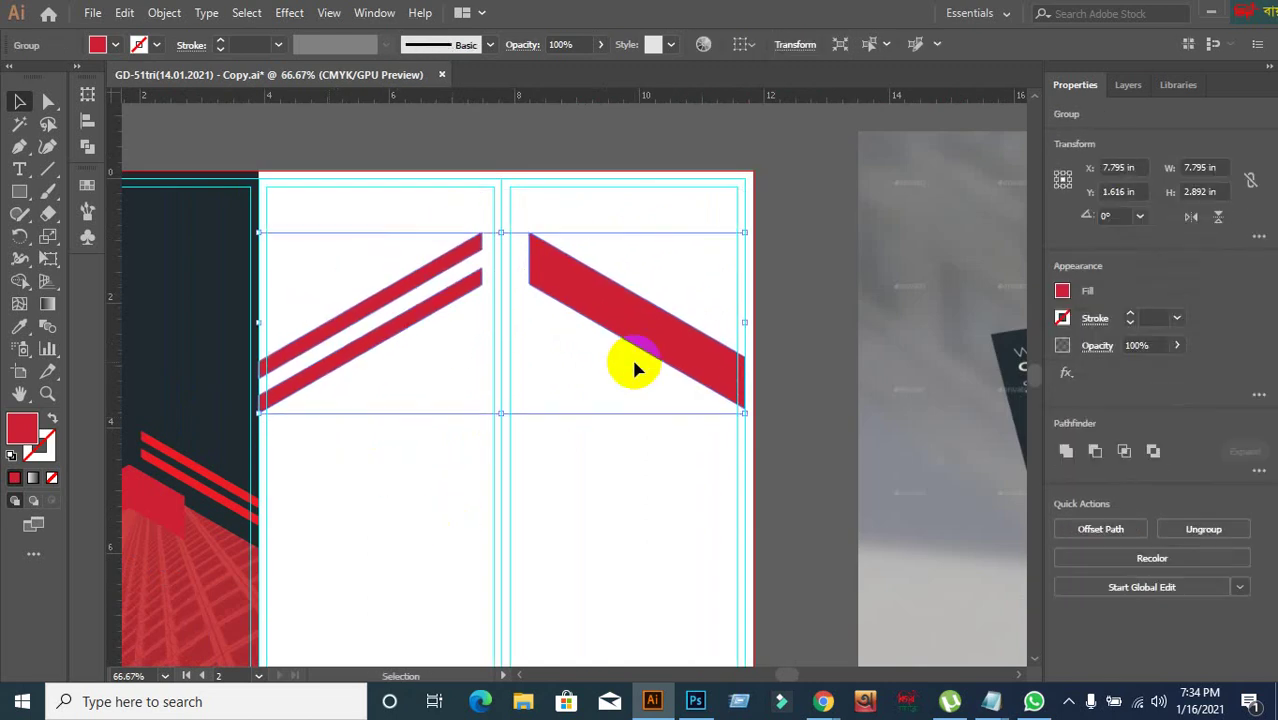
{"action": "key", "text": "Down"}
{"action": "key", "text": "Up"}
{"action": "key", "text": "Up"}
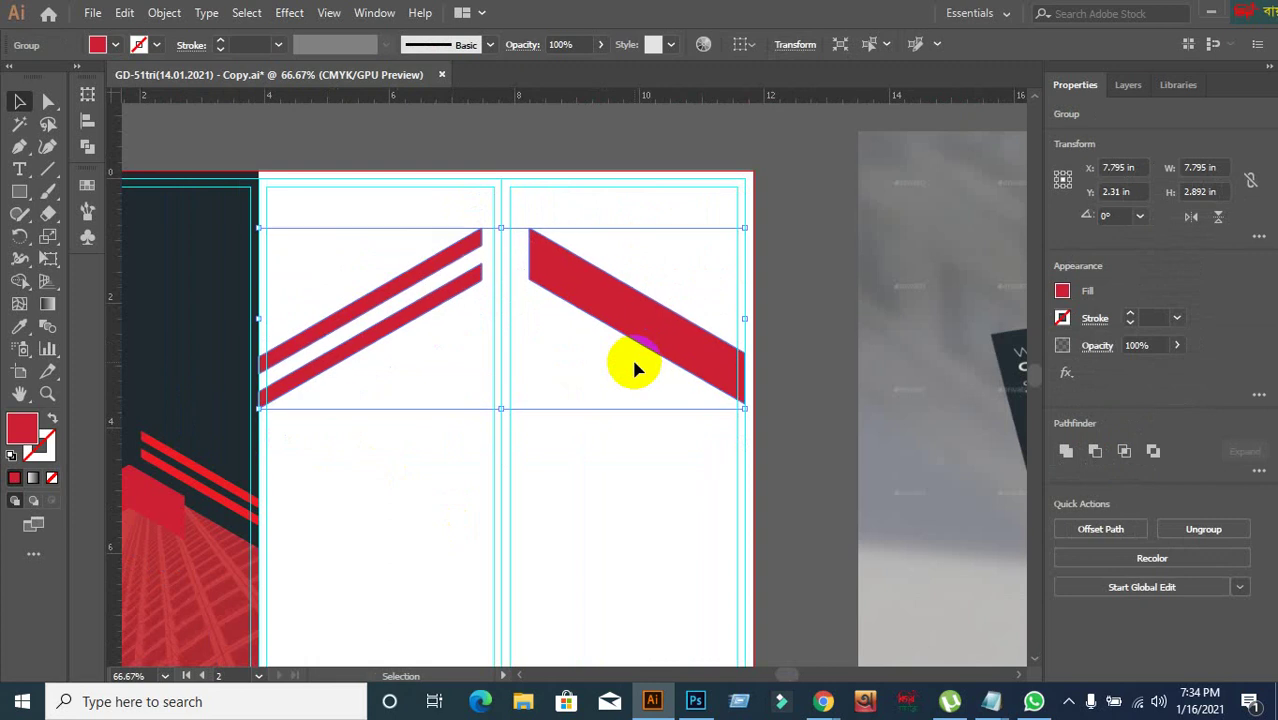
{"action": "key", "text": "Up"}
{"action": "key", "text": "Up"}
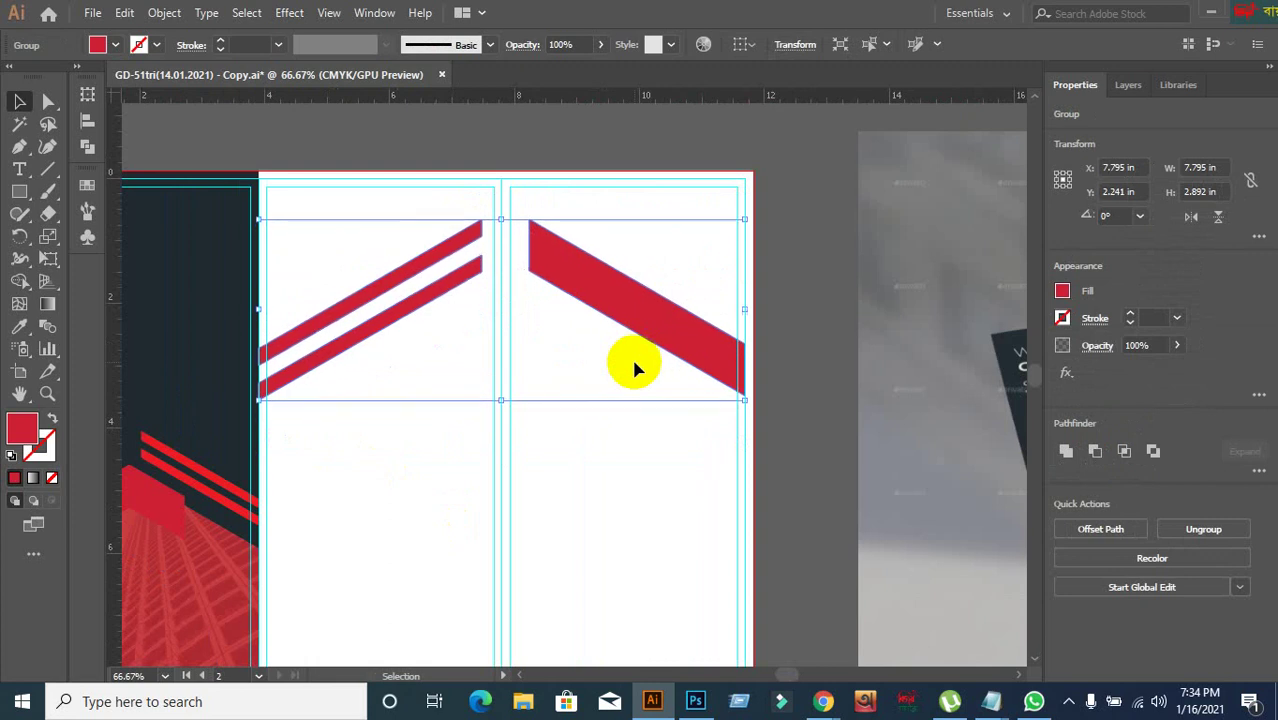
{"action": "left_click", "coordinate": [589, 437]}
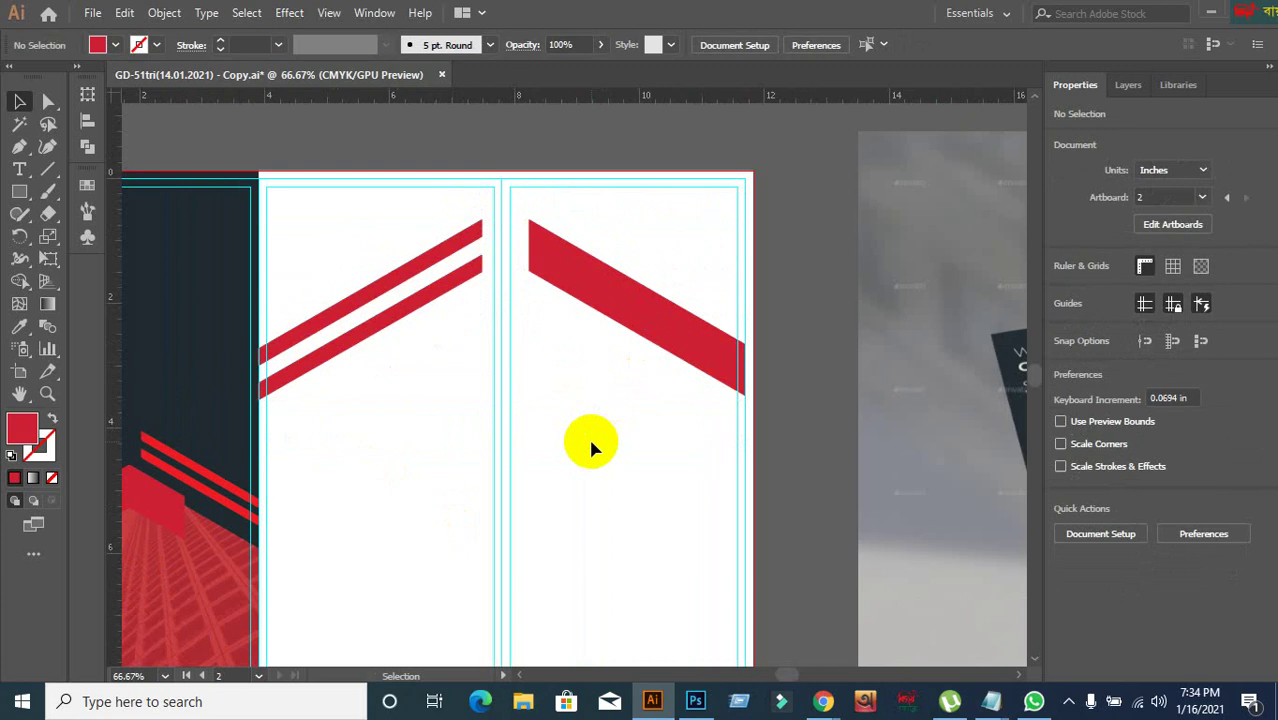
{"action": "left_click", "coordinate": [29, 202]}
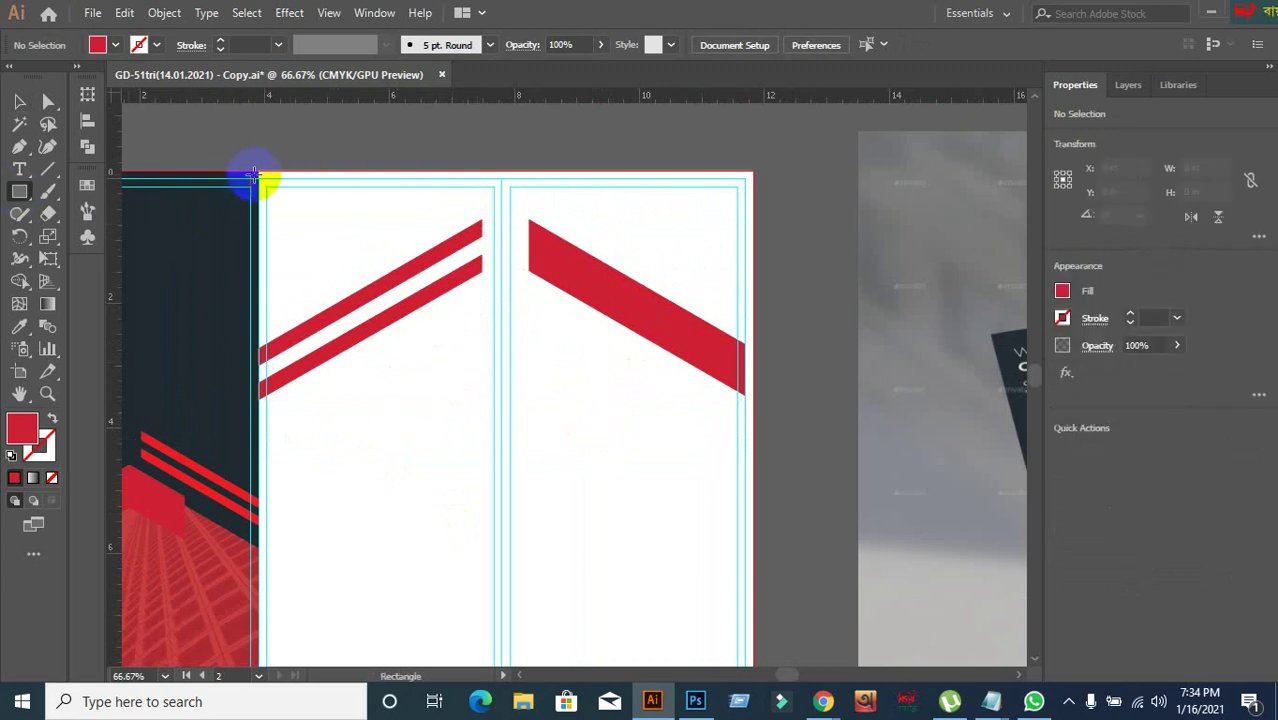
{"action": "left_click_drag", "start_coordinate": [258, 172], "coordinate": [753, 355]}
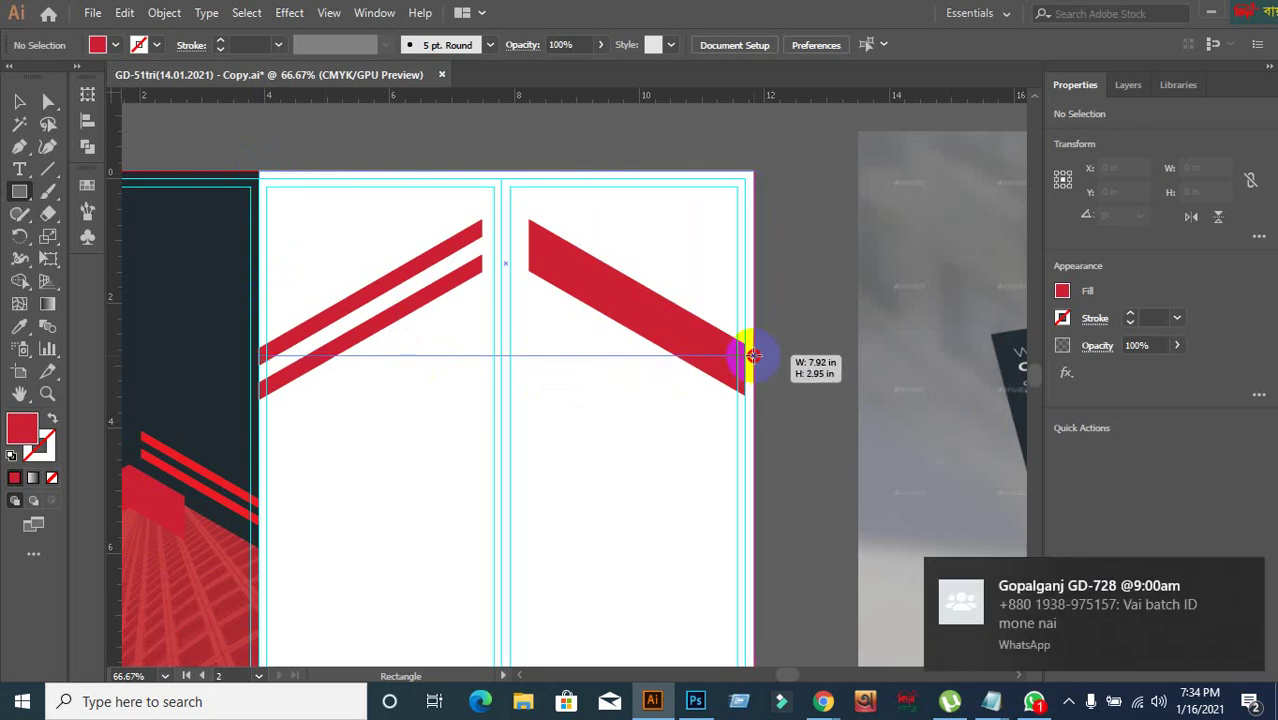
{"action": "left_click_drag", "start_coordinate": [753, 355], "coordinate": [752, 348]}
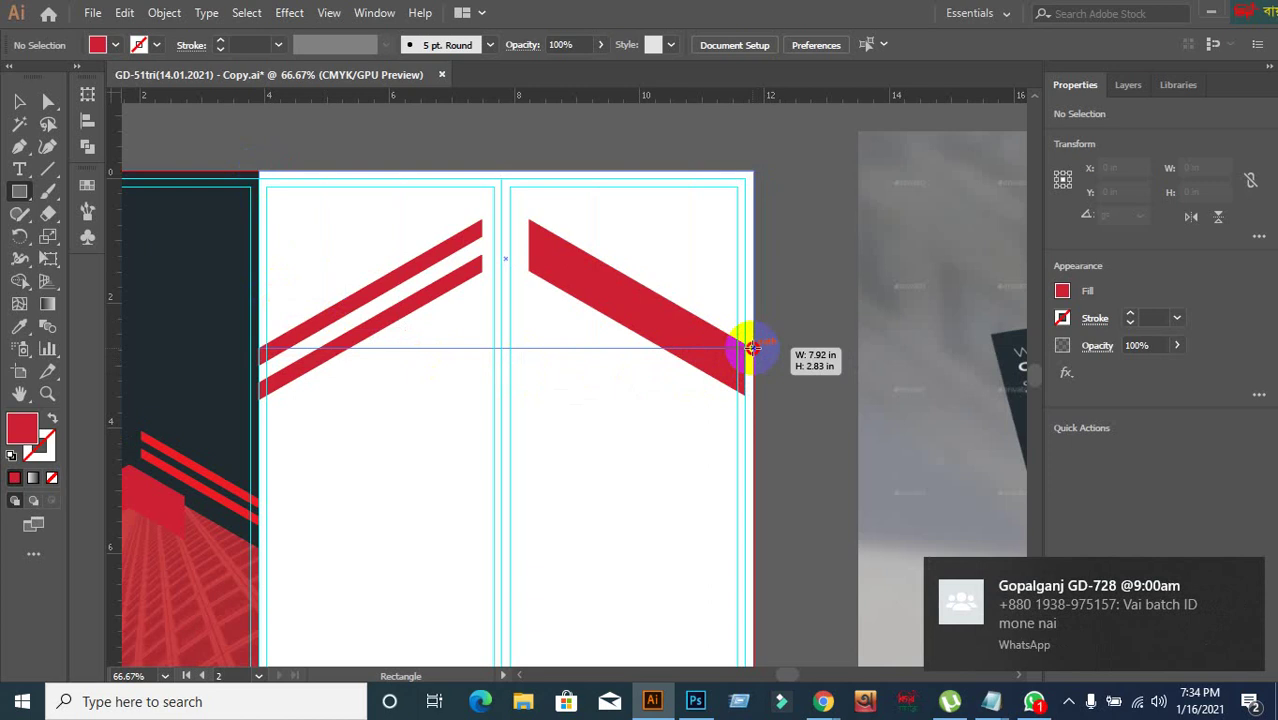
{"action": "left_click_drag", "start_coordinate": [752, 348], "coordinate": [752, 344]}
{"action": "key", "text": "ctrl+shift+bracketleft"}
{"action": "key", "text": "ctrl+shift+a"}
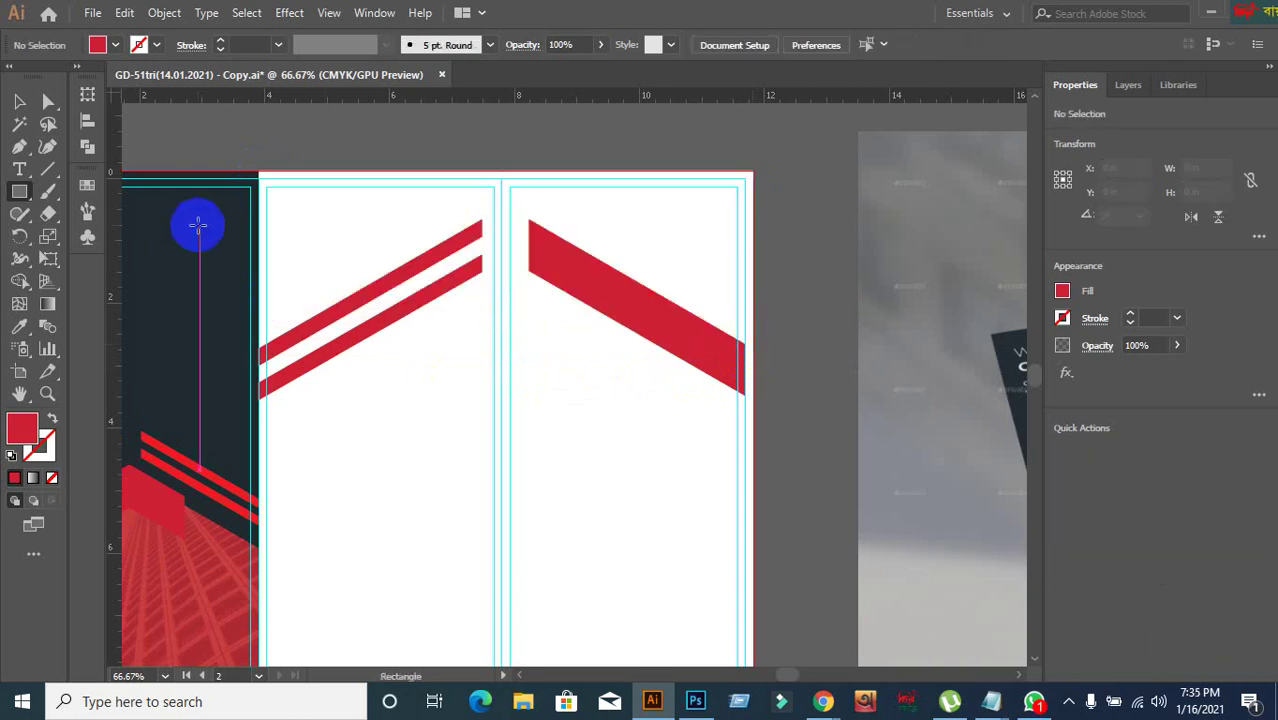
{"action": "left_click", "coordinate": [20, 102]}
{"action": "left_click", "coordinate": [220, 262]}
- Draw a red rectangle about 7.92 by 2.82 in across the top of both white panels
{"action": "left_click", "coordinate": [20, 191]}
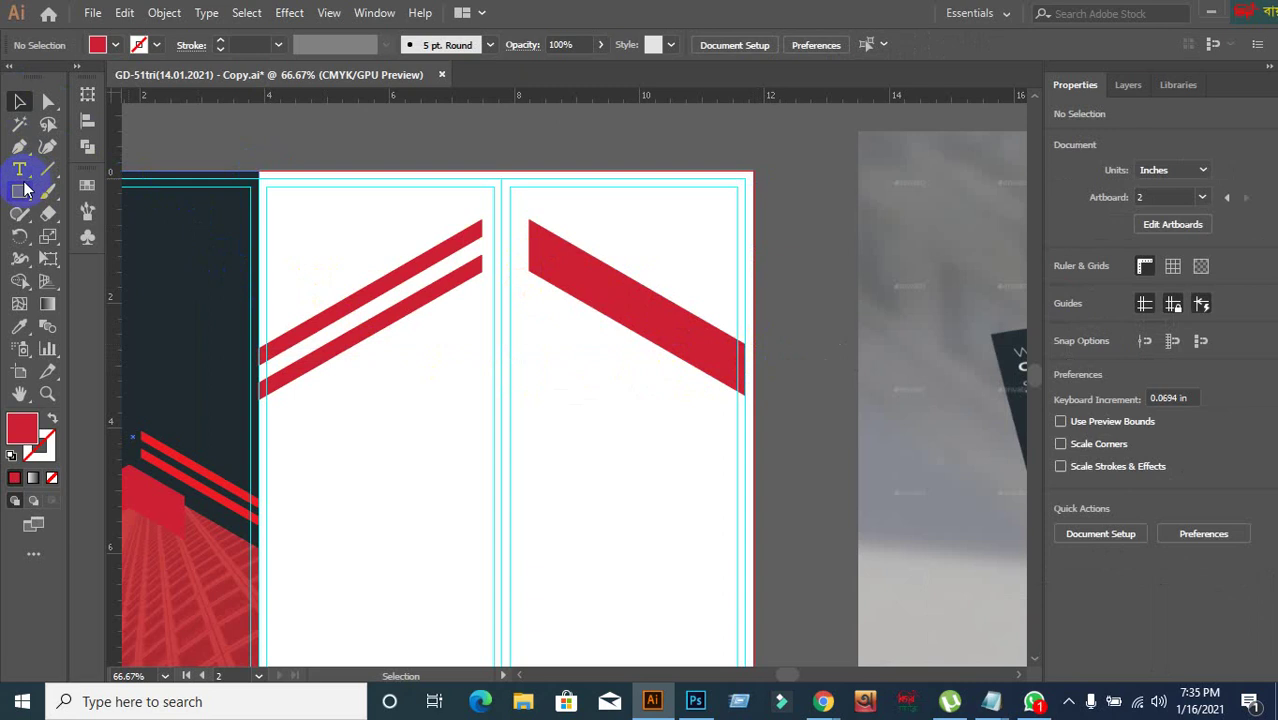
{"action": "mouse_move", "coordinate": [208, 172]}
{"action": "left_mouse_down"}
{"action": "mouse_move", "coordinate": [247, 162]}
{"action": "mouse_move", "coordinate": [320, 326]}
{"action": "mouse_move", "coordinate": [765, 348]}
{"action": "mouse_move", "coordinate": [585, 357]}
{"action": "left_mouse_up"}
{"action": "scroll", "coordinate": [753, 347], "scroll_direction": "down", "scroll_amount": 1}
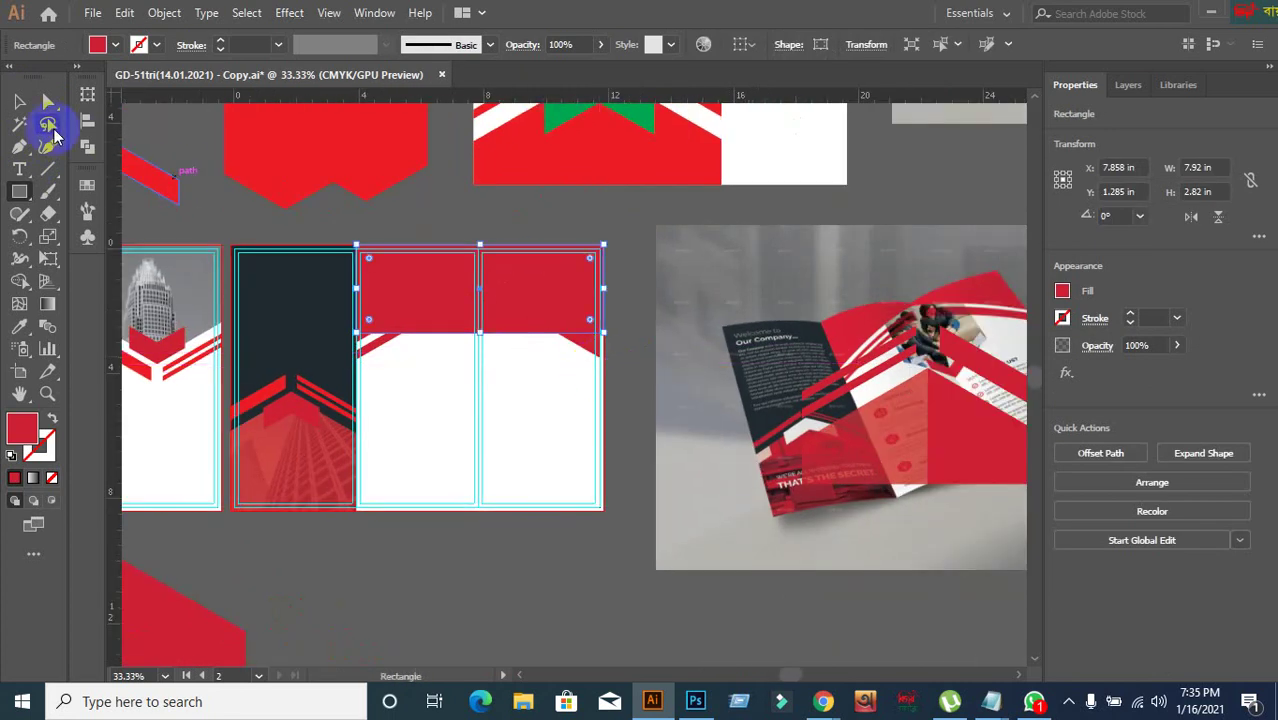
{"action": "left_click", "coordinate": [19, 101]}
- Move the red stripe group straight down so it lies clear below the red rectangle
{"action": "left_click", "coordinate": [571, 365]}
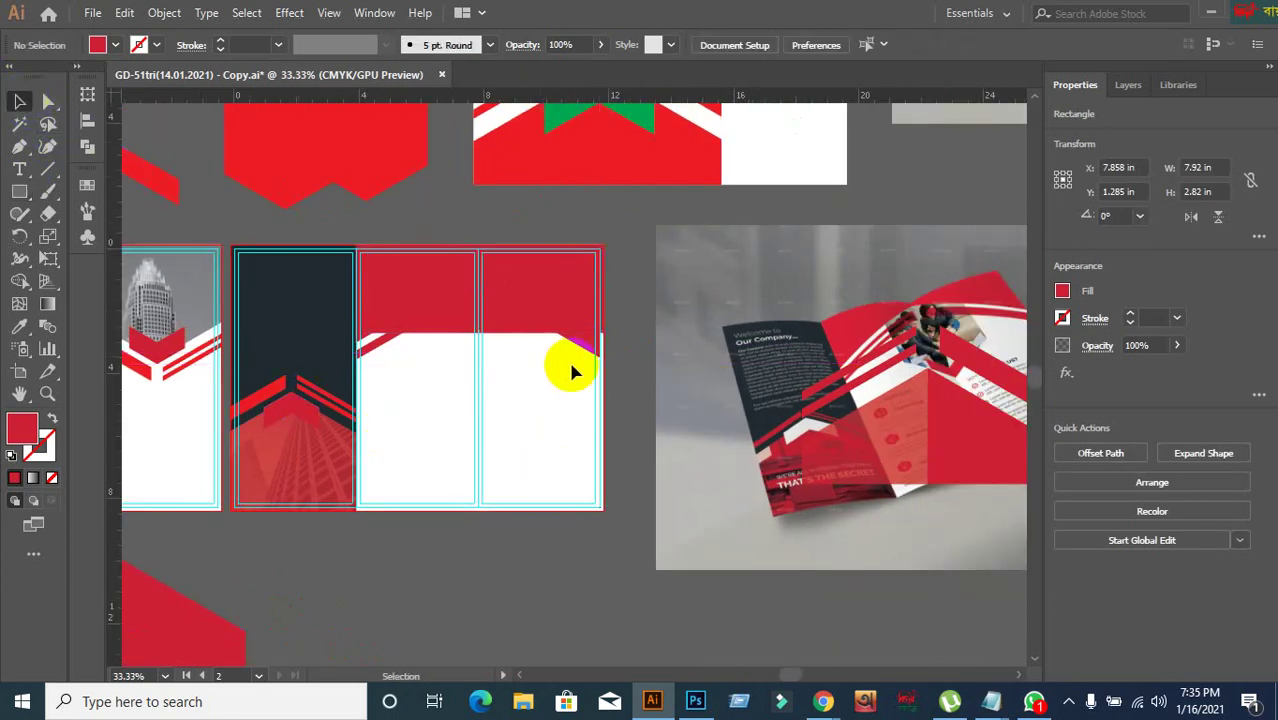
{"action": "left_click_drag", "start_coordinate": [571, 348], "coordinate": [580, 438]}
{"action": "left_click", "coordinate": [641, 398]}
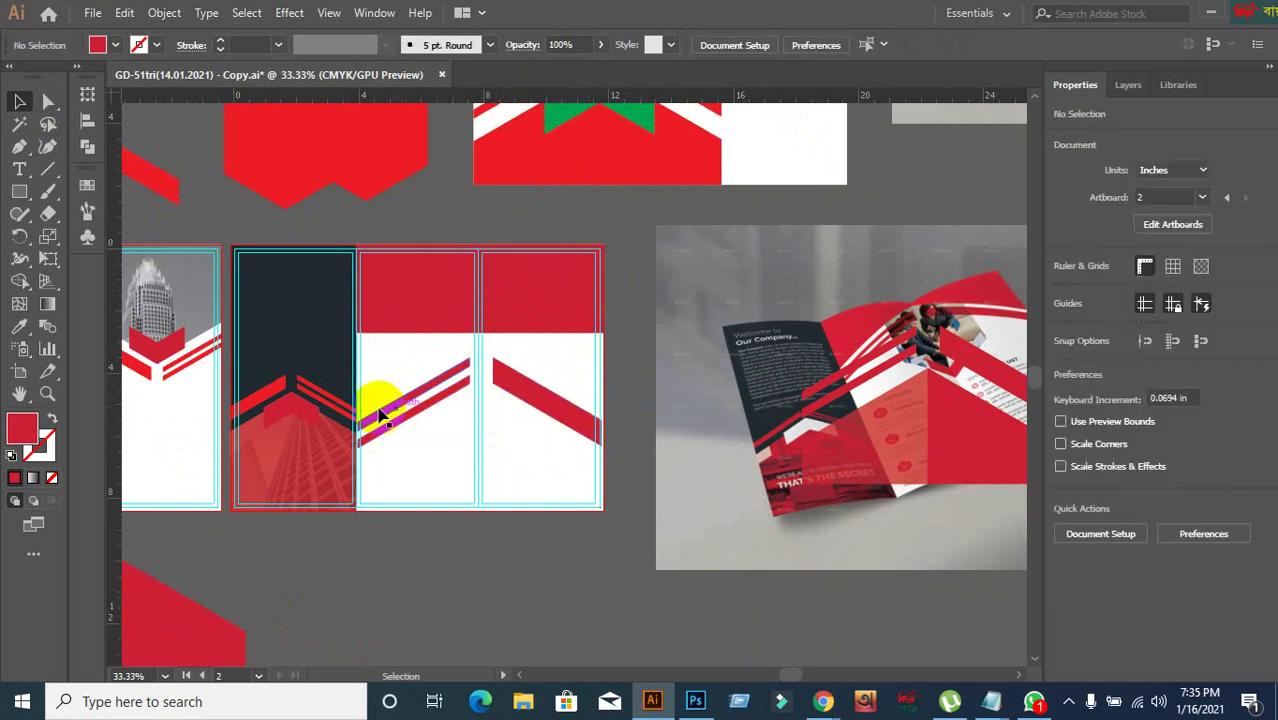
- Create a six-sided polygon with a 0.6944 in radius on the fold near the bottom of the white panels
{"action": "left_click_drag", "start_coordinate": [19, 191], "coordinate": [82, 259]}
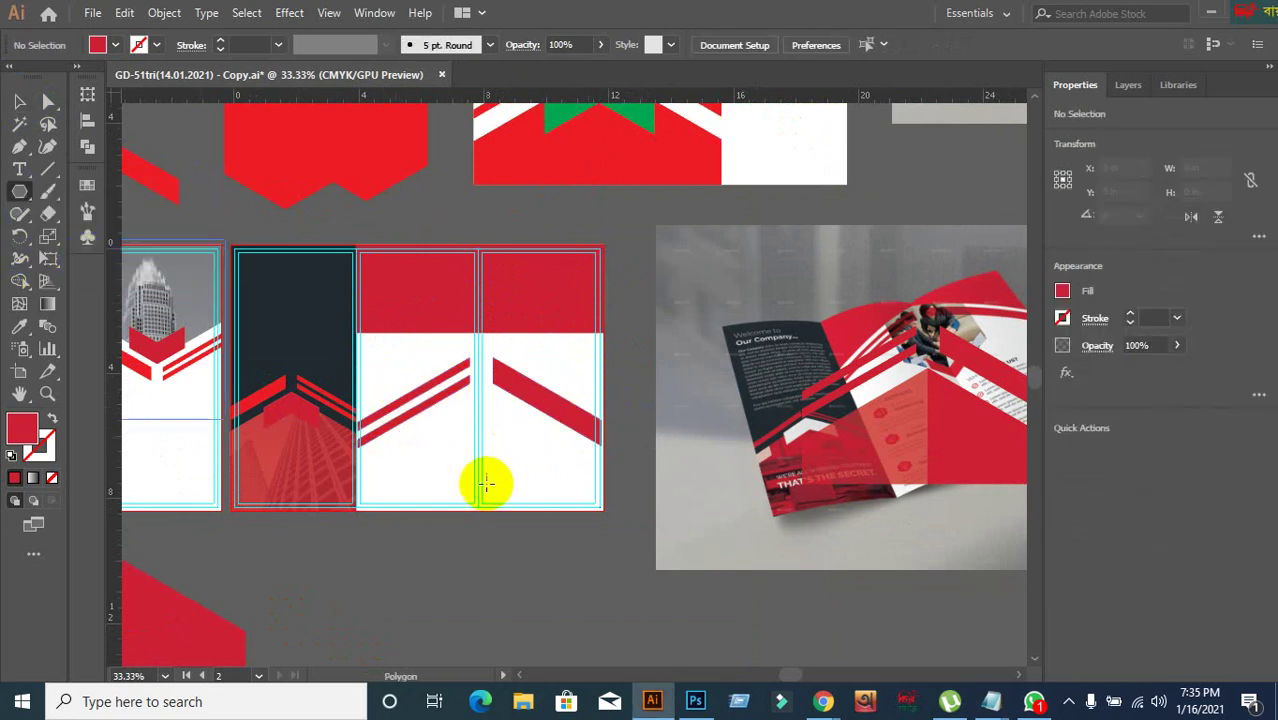
{"action": "left_click", "coordinate": [480, 488]}
{"action": "left_click", "coordinate": [594, 389]}
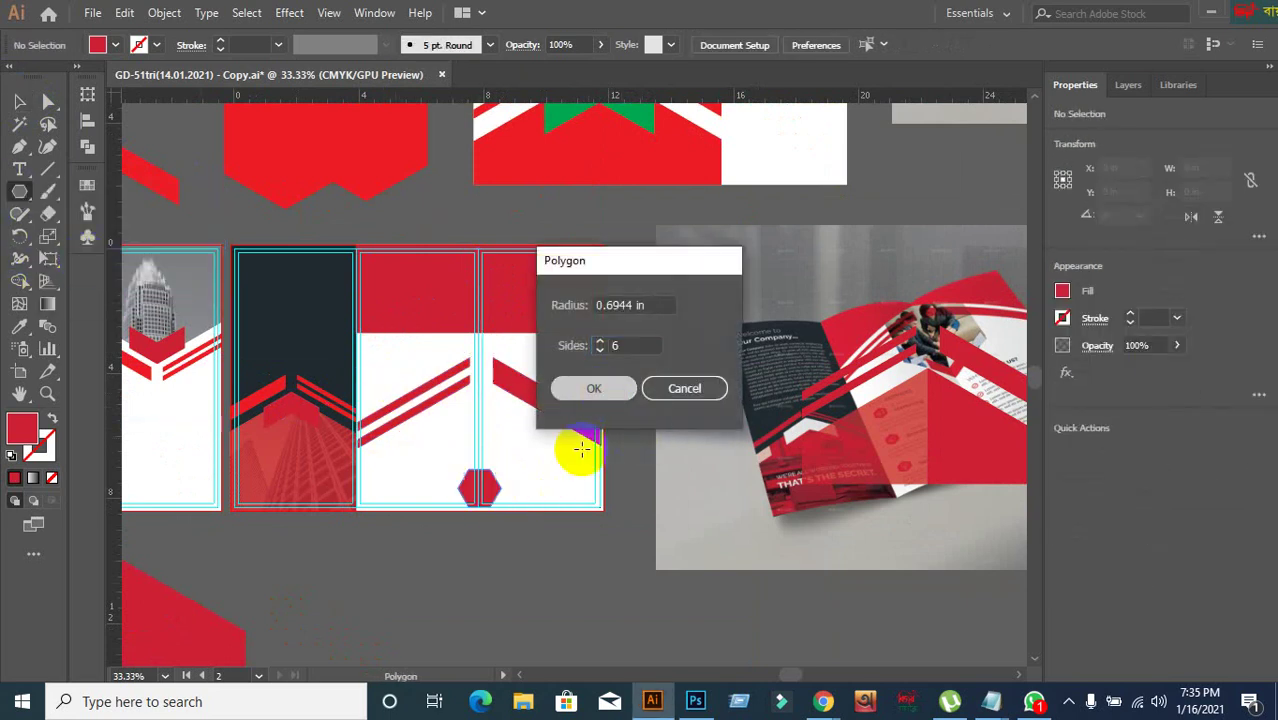
- Scale the hexagon up from its centre to about 9.076 by 7.86 in and rotate it to 270° so it points upward
{"action": "key", "text": "v"}
{"action": "left_click", "coordinate": [14, 102]}
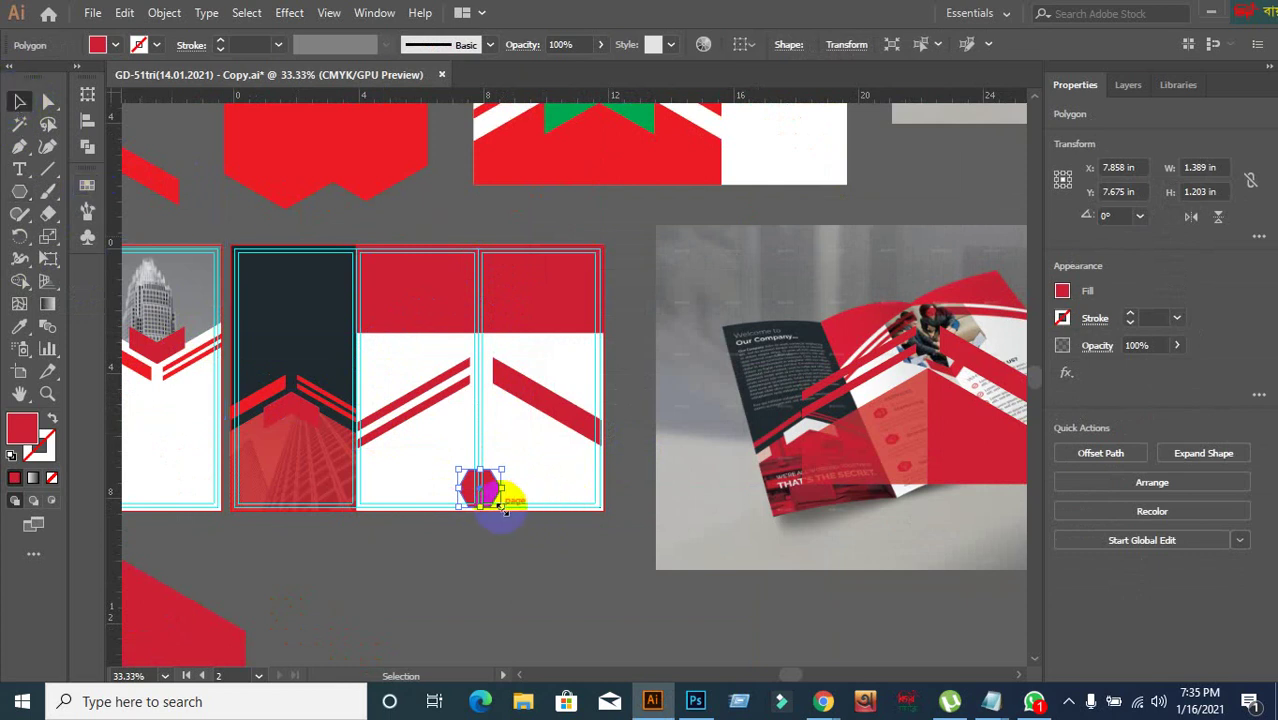
{"action": "left_click_drag", "start_coordinate": [505, 510], "coordinate": [622, 610]}
{"action": "scroll", "coordinate": [490, 425], "scroll_direction": "down", "scroll_amount": 2}
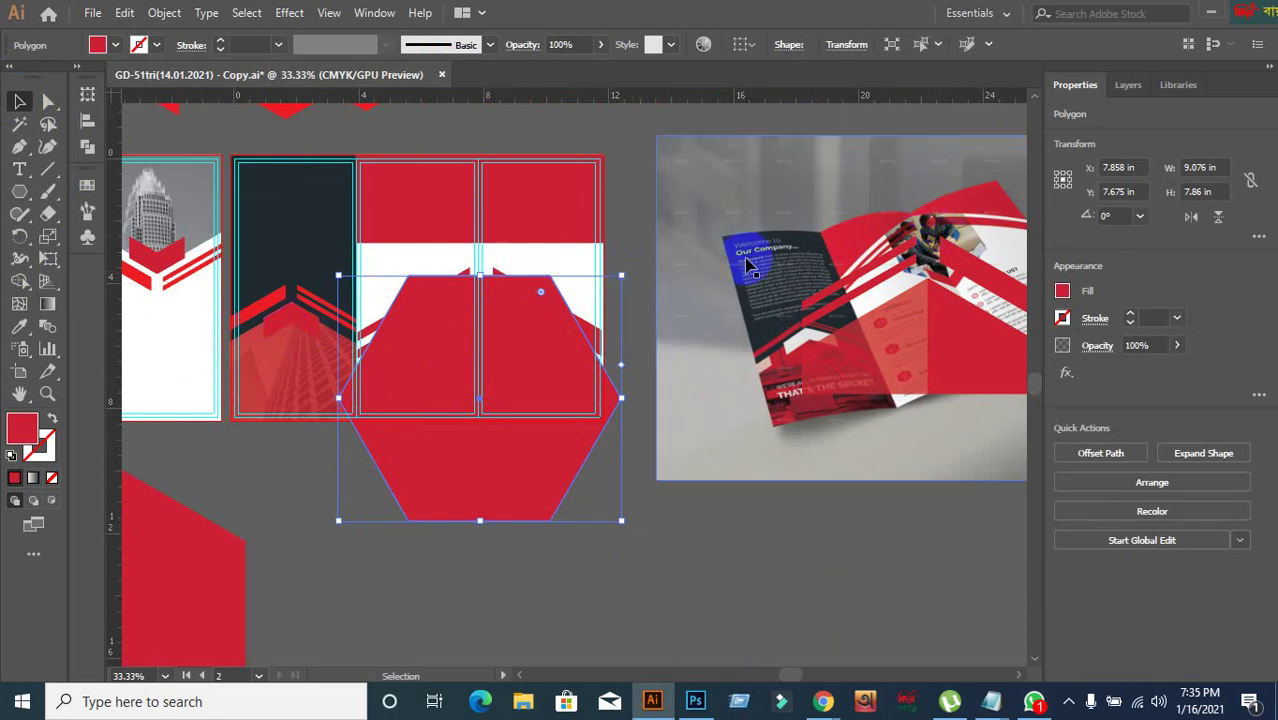
{"action": "left_click_drag", "start_coordinate": [622, 274], "coordinate": [591, 543]}
{"action": "left_click_drag", "start_coordinate": [693, 581], "coordinate": [730, 503]}
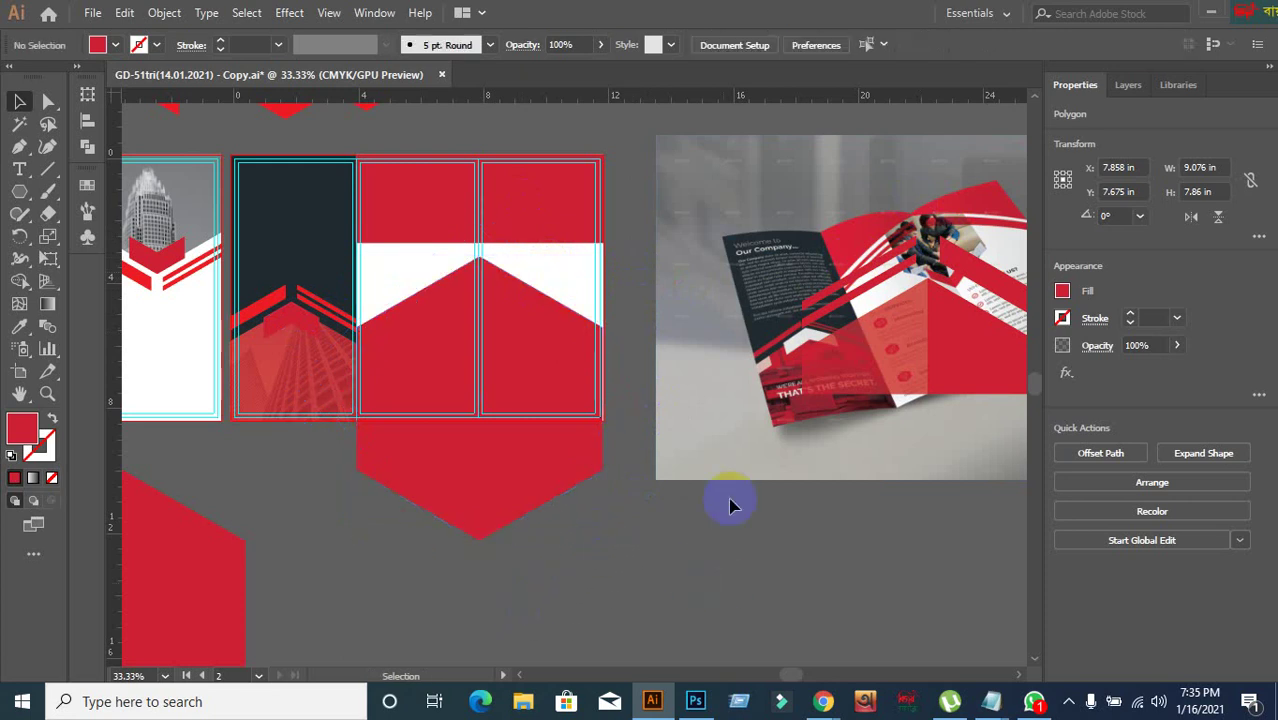
{"action": "left_click", "coordinate": [730, 503]}
- Position the hexagon over the white panels at X 7.795 in, Y 4.65 in, with its upper point on the centre fold
{"action": "left_click_drag", "start_coordinate": [502, 474], "coordinate": [503, 212]}
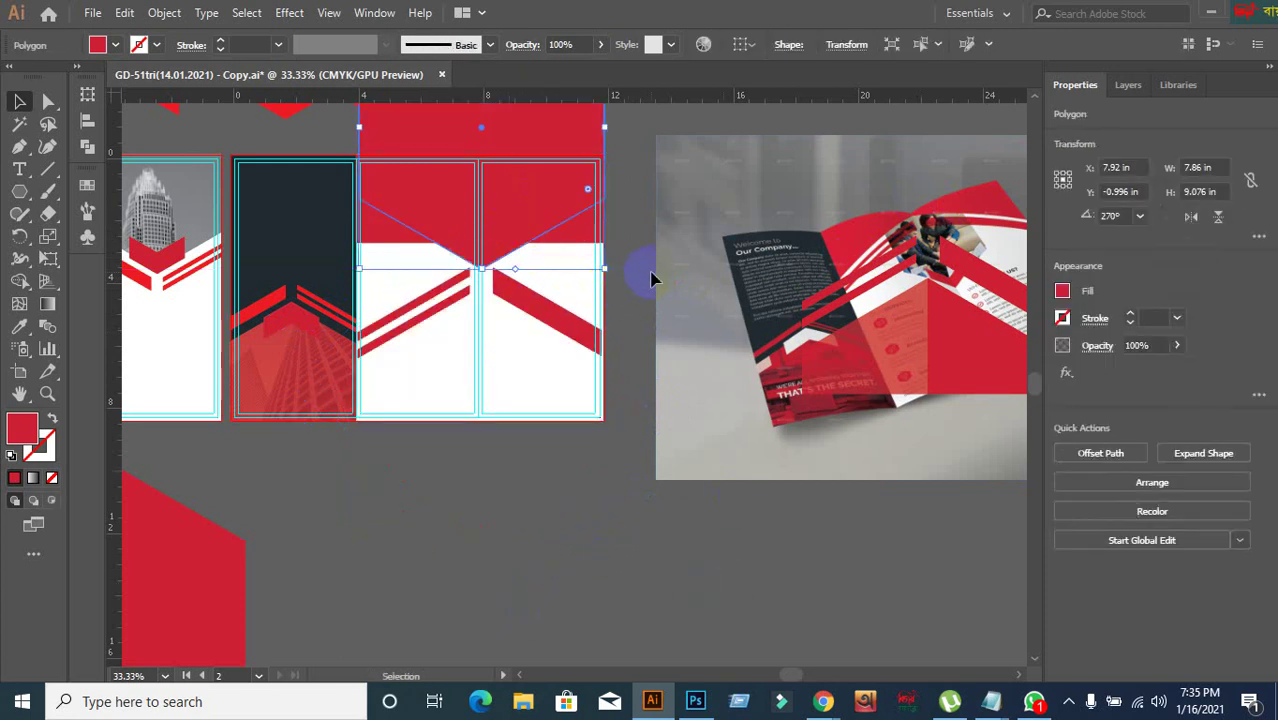
{"action": "scroll", "coordinate": [639, 262], "scroll_direction": "up", "scroll_amount": 1}
{"action": "scroll", "coordinate": [642, 330], "scroll_direction": "up", "scroll_amount": 2}
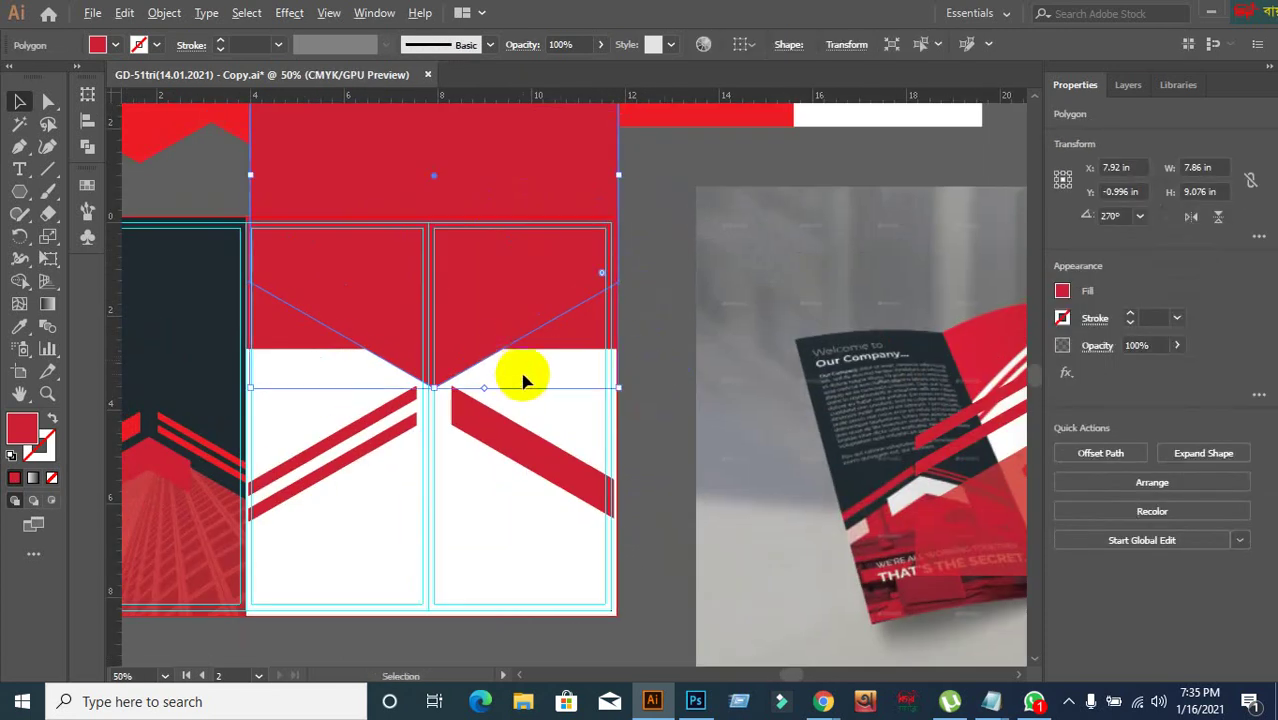
{"action": "scroll", "coordinate": [516, 373], "scroll_direction": "down", "scroll_amount": 1}
{"action": "left_click_drag", "start_coordinate": [485, 352], "coordinate": [508, 366]}
{"action": "left_click", "coordinate": [508, 390]}
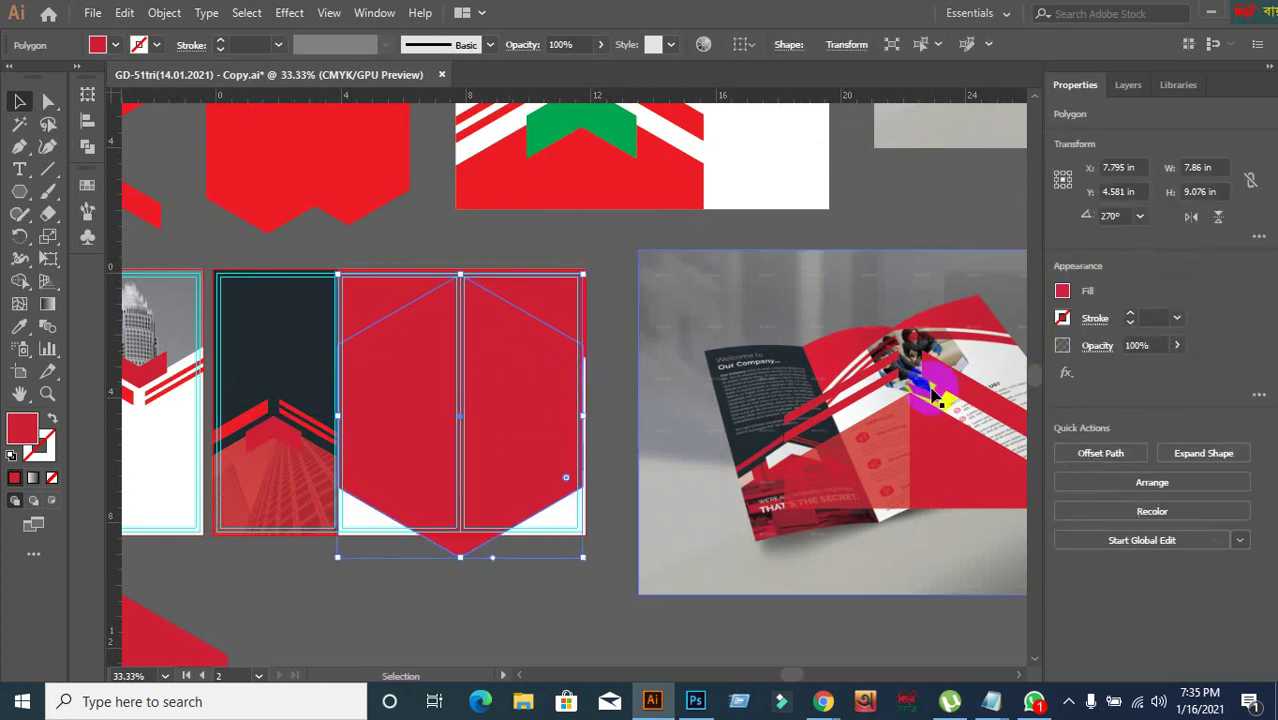
{"action": "key", "text": "Down"}
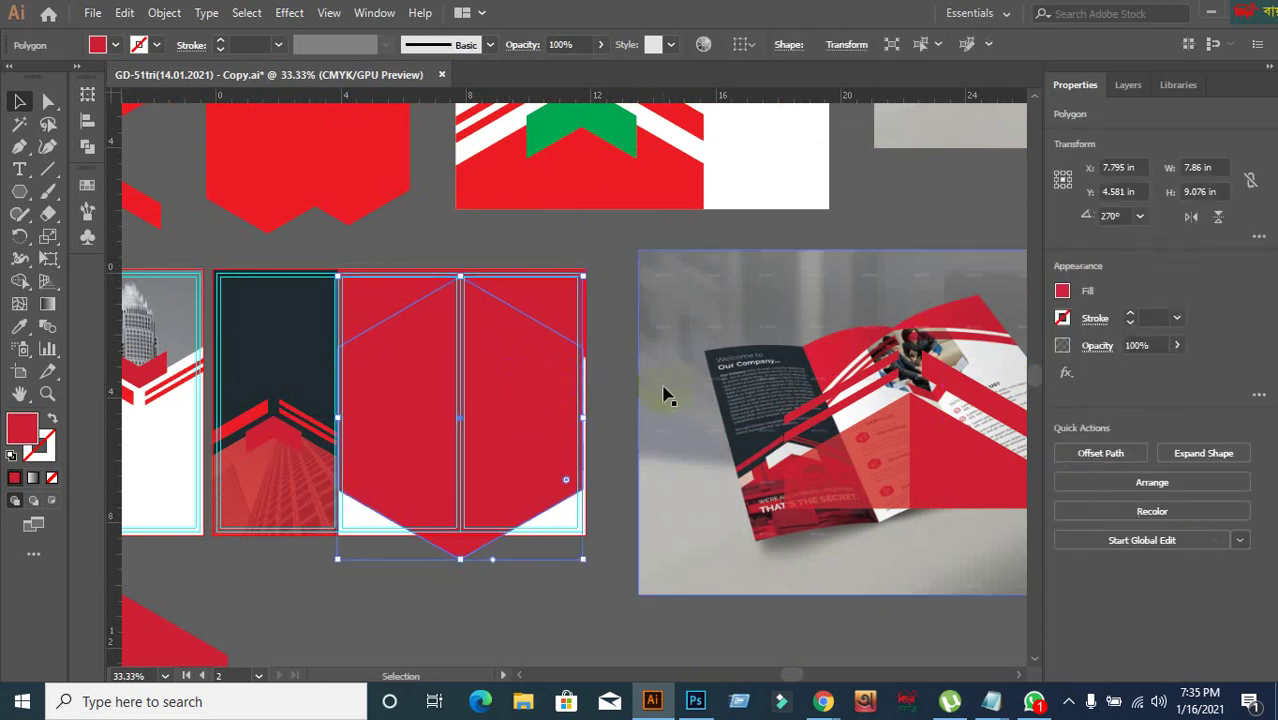
{"action": "left_click", "coordinate": [590, 228]}
- Fill the large hexagon with yellow to set it apart from the red rectangle
{"action": "scroll", "coordinate": [590, 228], "scroll_direction": "up", "scroll_amount": 1}
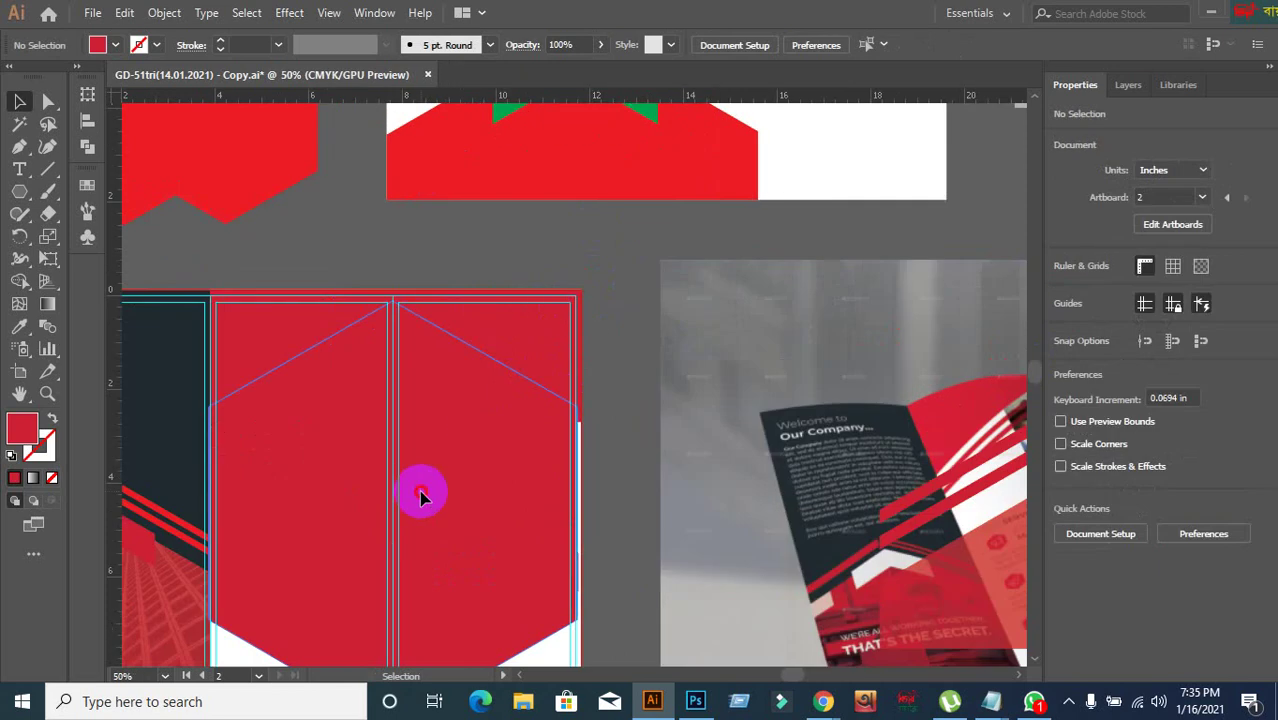
{"action": "left_click", "coordinate": [419, 494]}
{"action": "left_click", "coordinate": [115, 45]}
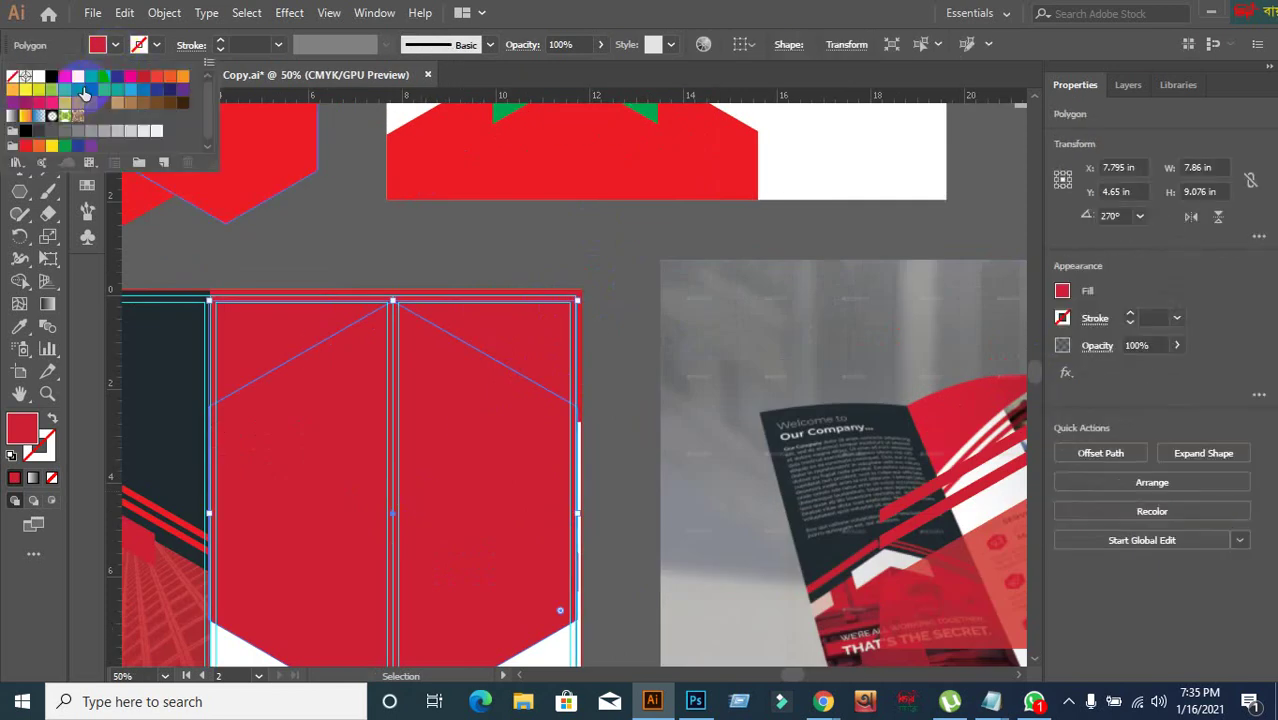
{"action": "left_click", "coordinate": [76, 82]}
{"action": "left_click", "coordinate": [585, 240]}
{"action": "scroll", "coordinate": [600, 260], "scroll_direction": "down", "scroll_amount": 1}
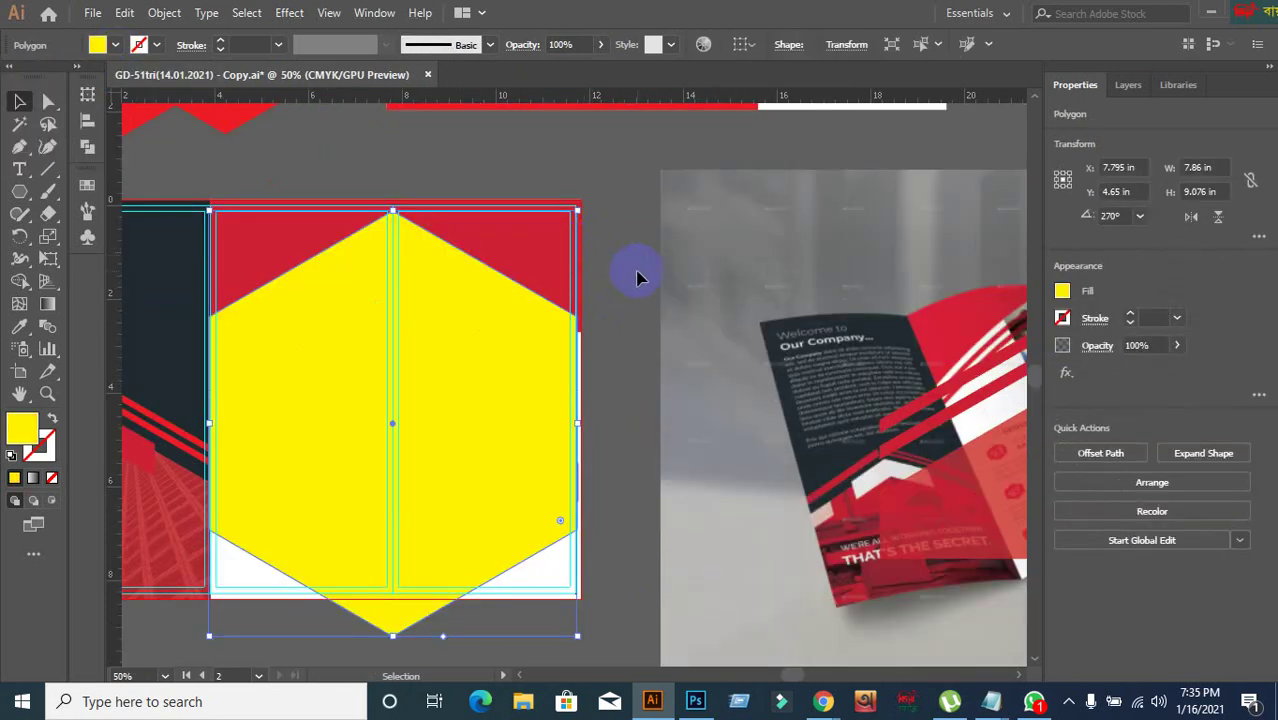
{"action": "left_click", "coordinate": [639, 271]}
- Align the yellow hexagon and the red rectangle by their left edges
{"action": "scroll", "coordinate": [638, 283], "scroll_direction": "down", "scroll_amount": 1}
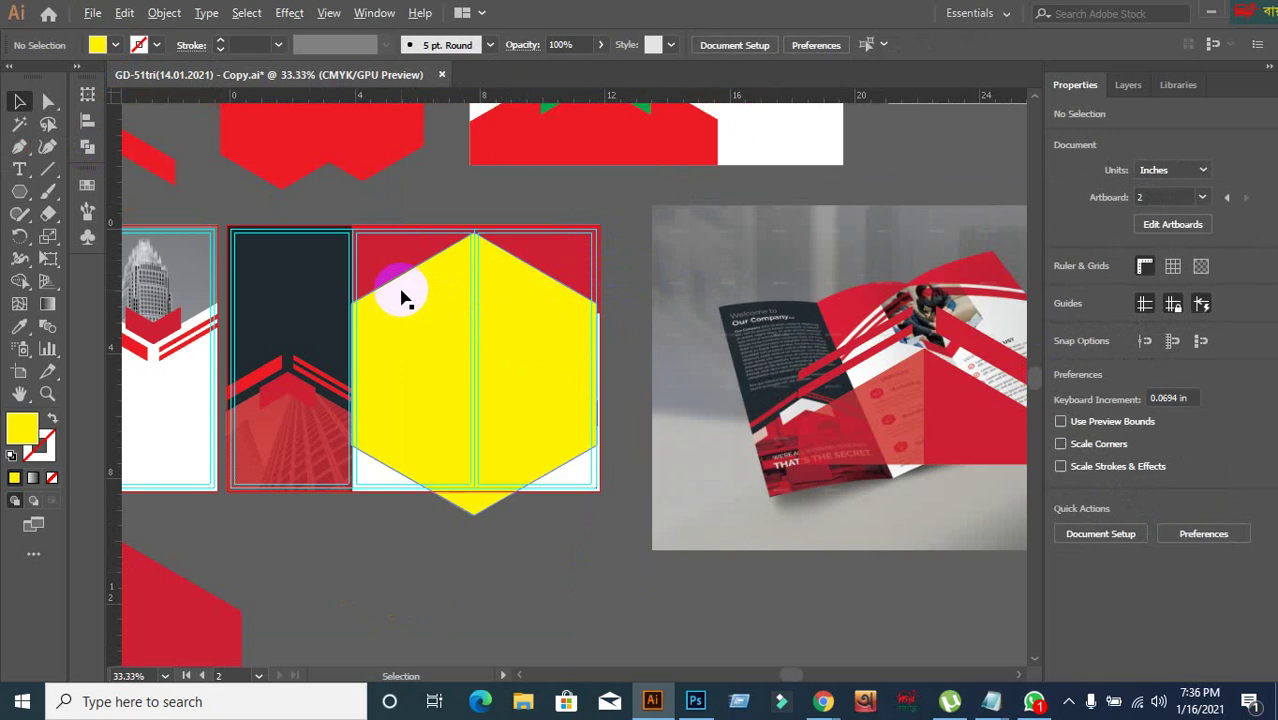
{"action": "scroll", "coordinate": [403, 297], "scroll_direction": "up", "scroll_amount": 3}
{"action": "scroll", "coordinate": [417, 297], "scroll_direction": "up", "scroll_amount": 2}
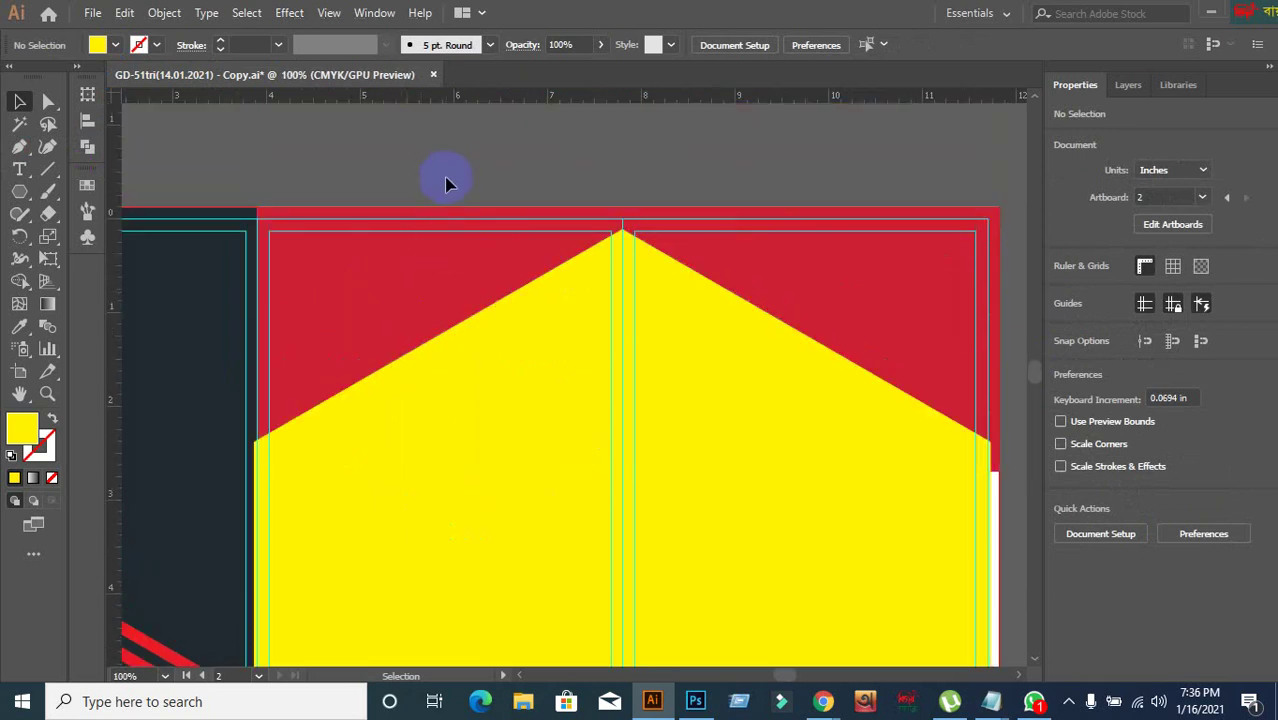
{"action": "left_click", "coordinate": [377, 334]}
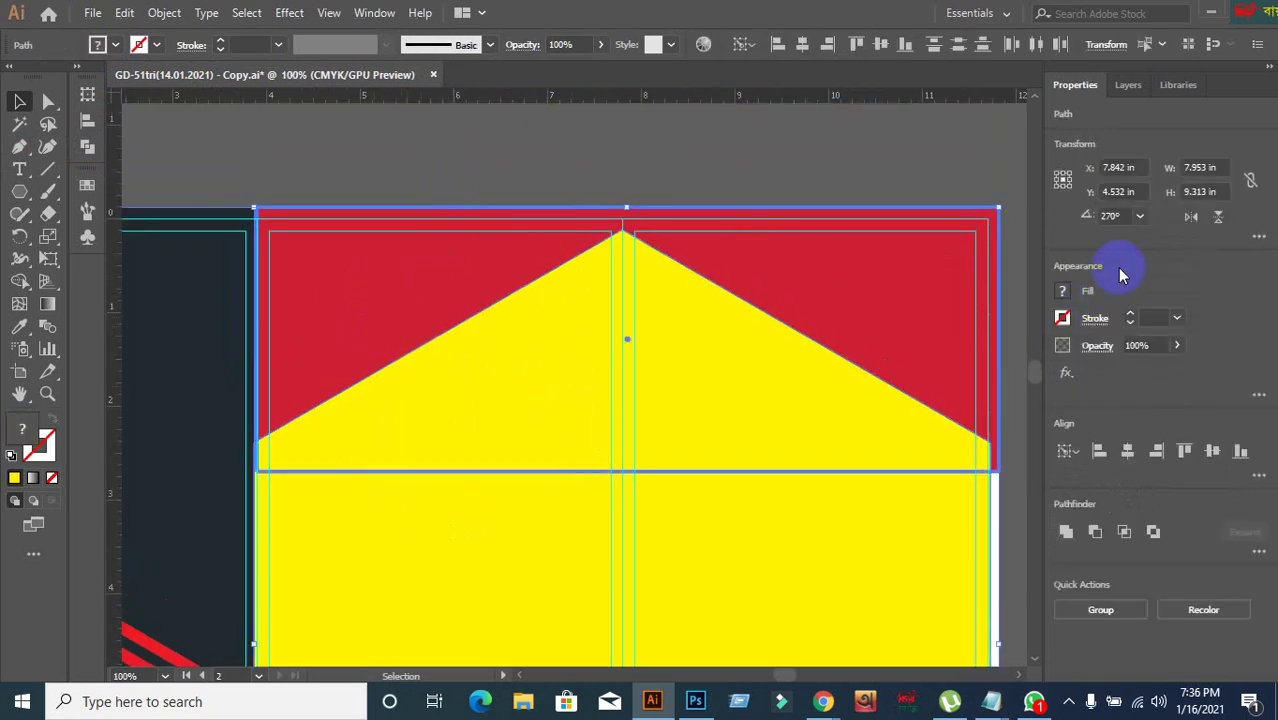
{"action": "left_click", "coordinate": [1097, 452]}
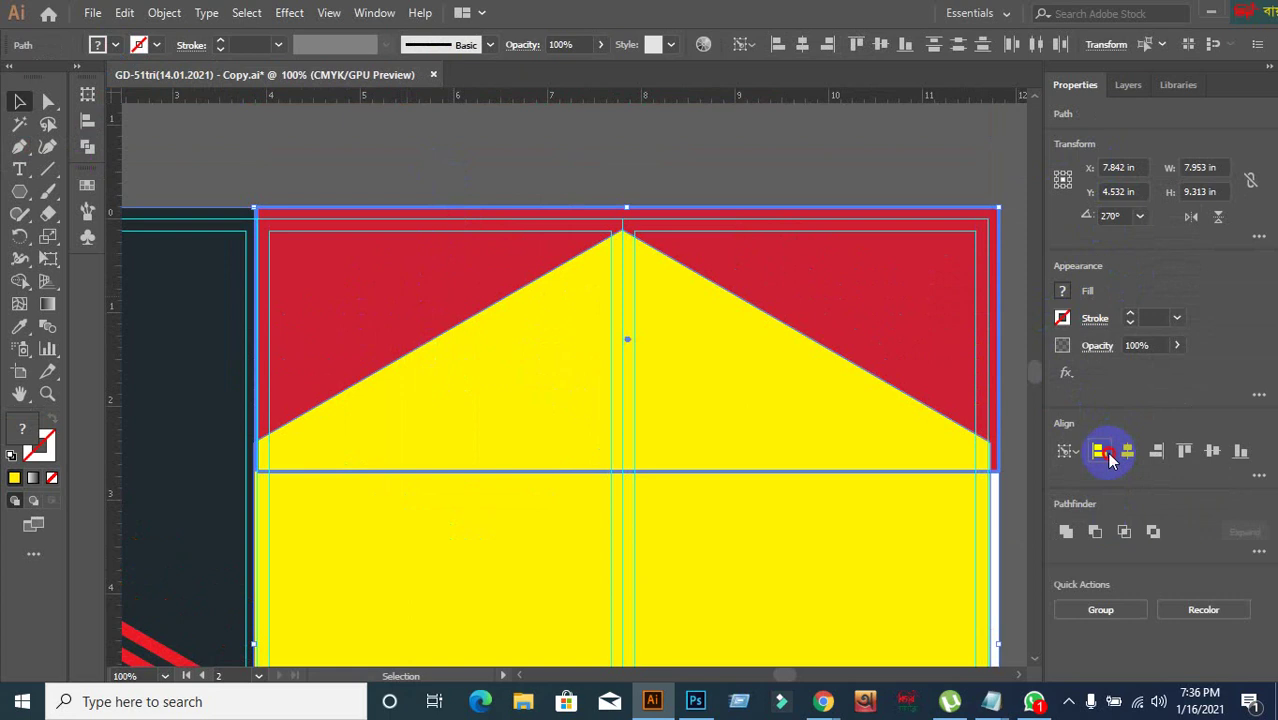
{"action": "left_click", "coordinate": [491, 257]}
{"action": "left_click", "coordinate": [658, 303]}
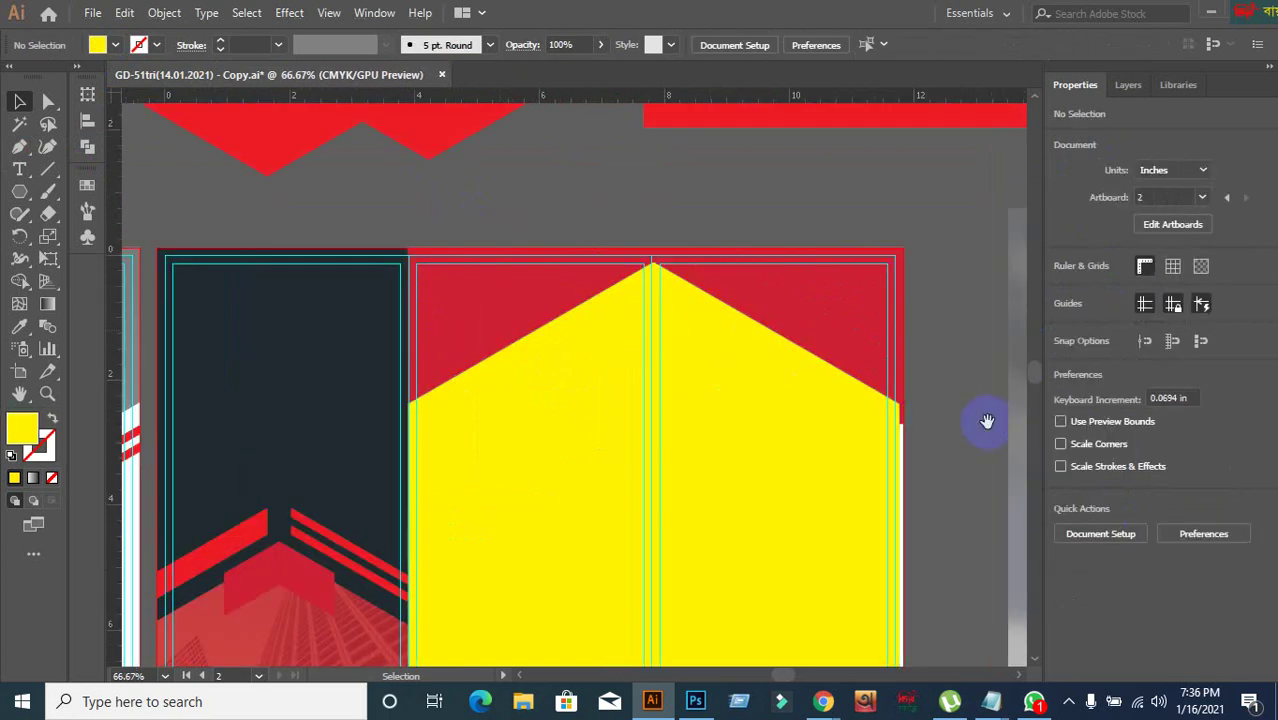
{"action": "left_click_drag", "start_coordinate": [984, 420], "coordinate": [856, 337]}
{"action": "scroll", "coordinate": [792, 245], "scroll_direction": "up", "scroll_amount": 4}
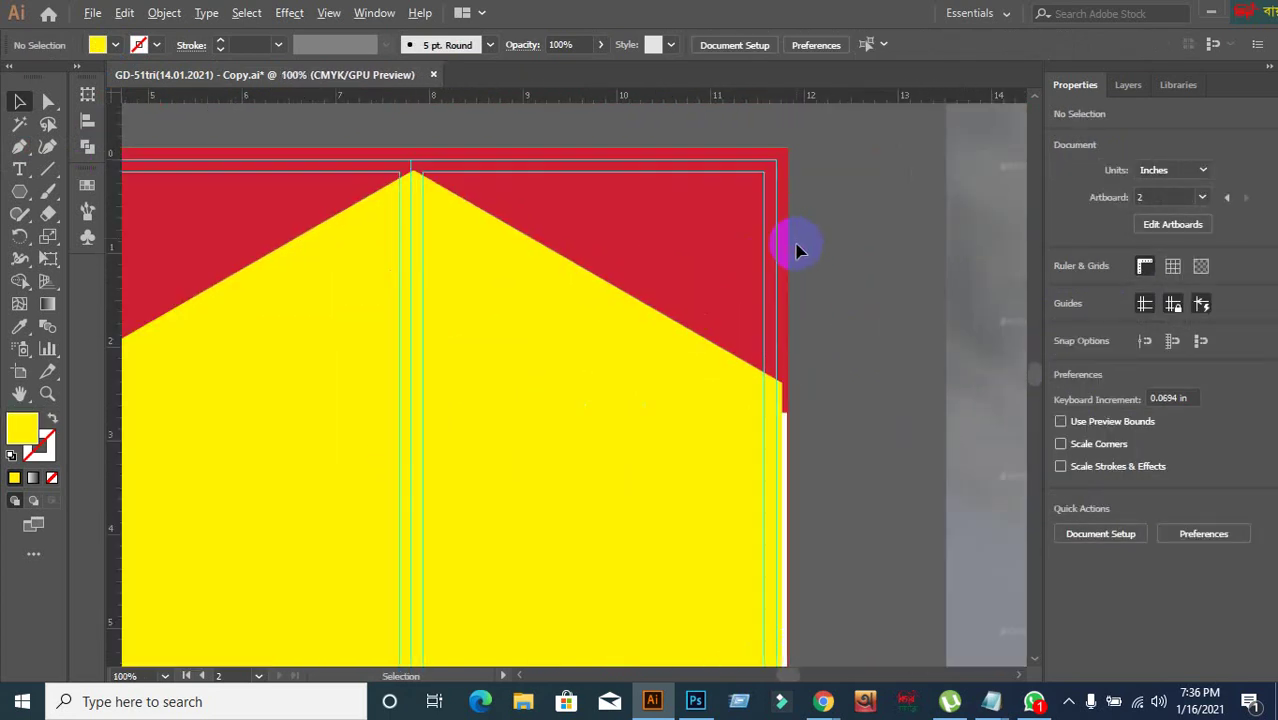
- Narrow the red rectangle from its right side until its edge meets the yellow hexagon's right edge
{"action": "scroll", "coordinate": [965, 337], "scroll_direction": "down", "scroll_amount": 2}
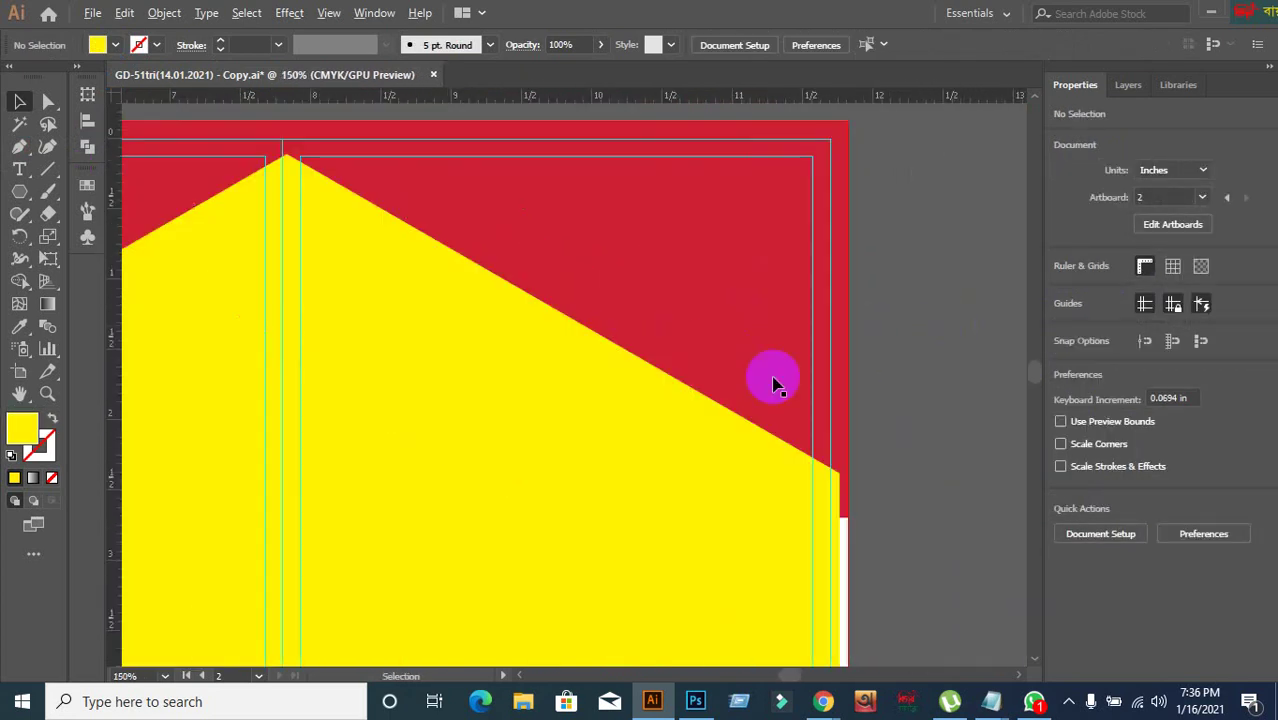
{"action": "left_click", "coordinate": [770, 379]}
{"action": "left_click_drag", "start_coordinate": [847, 318], "coordinate": [838, 322]}
{"action": "left_click", "coordinate": [925, 374]}
{"action": "scroll", "coordinate": [942, 374], "scroll_direction": "down", "scroll_amount": 2}
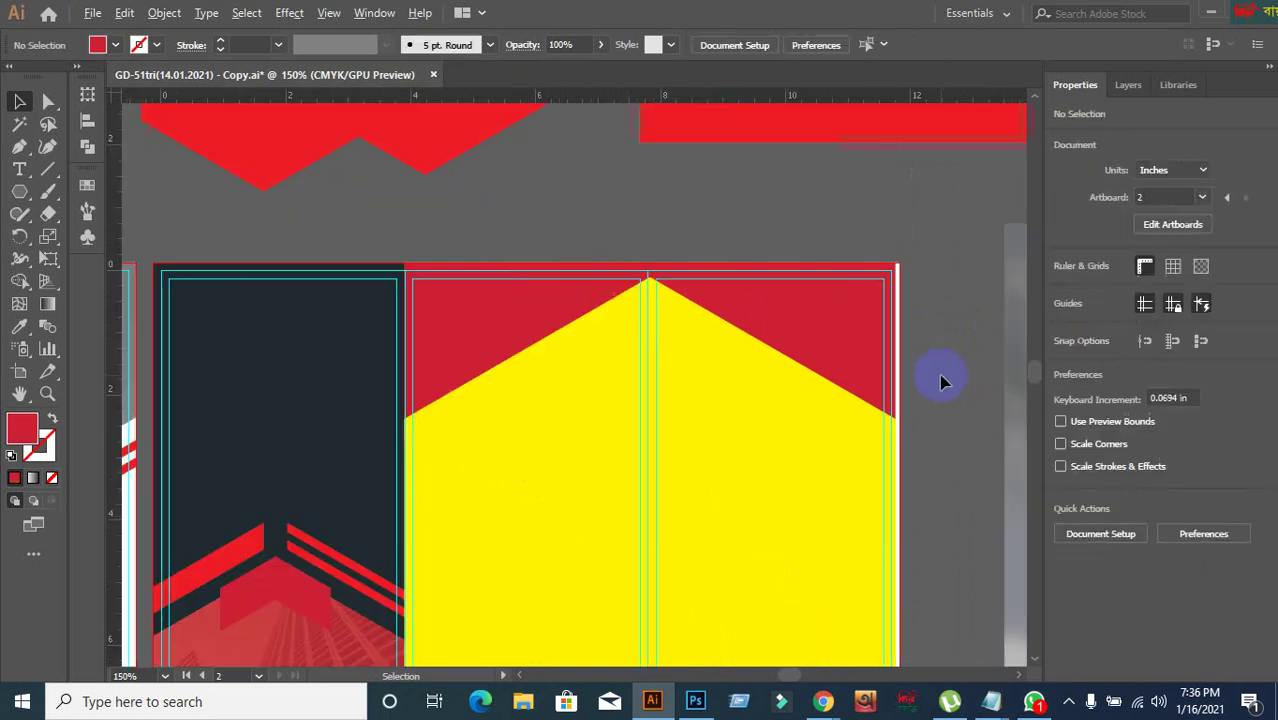
{"action": "left_click_drag", "start_coordinate": [950, 400], "coordinate": [842, 257]}
- Nudge the yellow hexagon down to Y 4.789 in, leaving more red above its upper point
{"action": "left_click", "coordinate": [569, 318]}
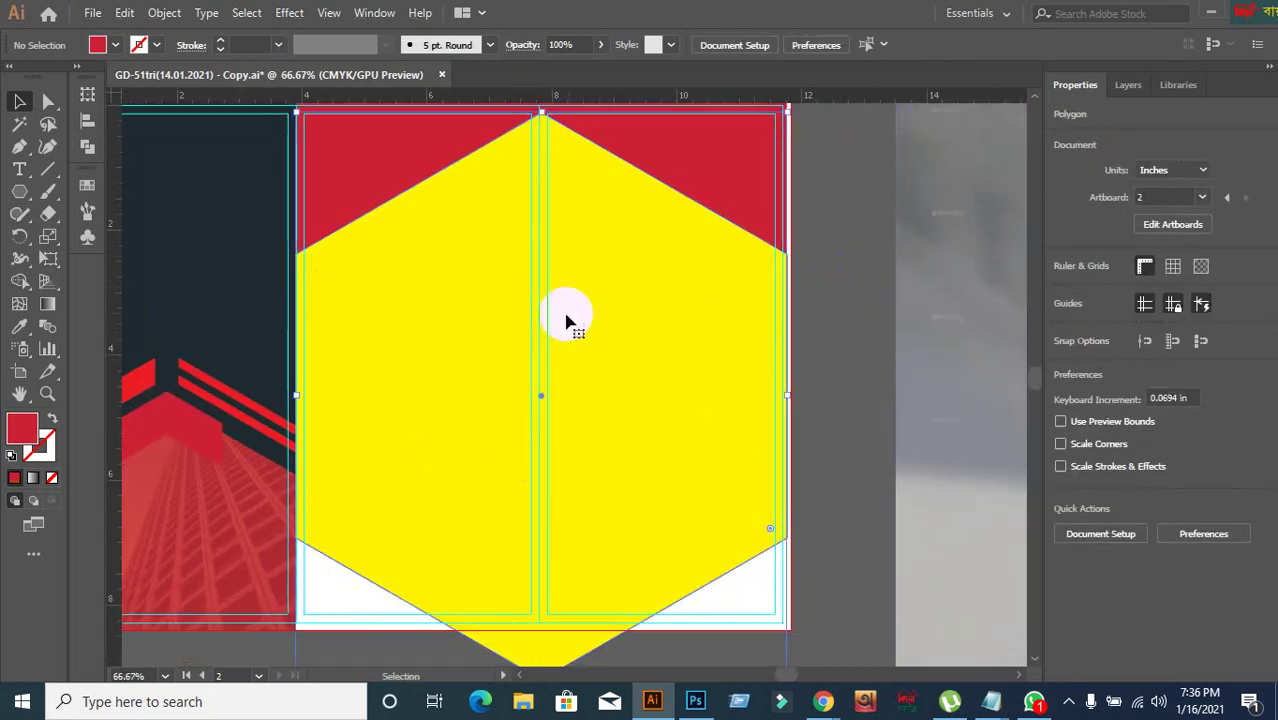
{"action": "key", "text": "shift+Down"}
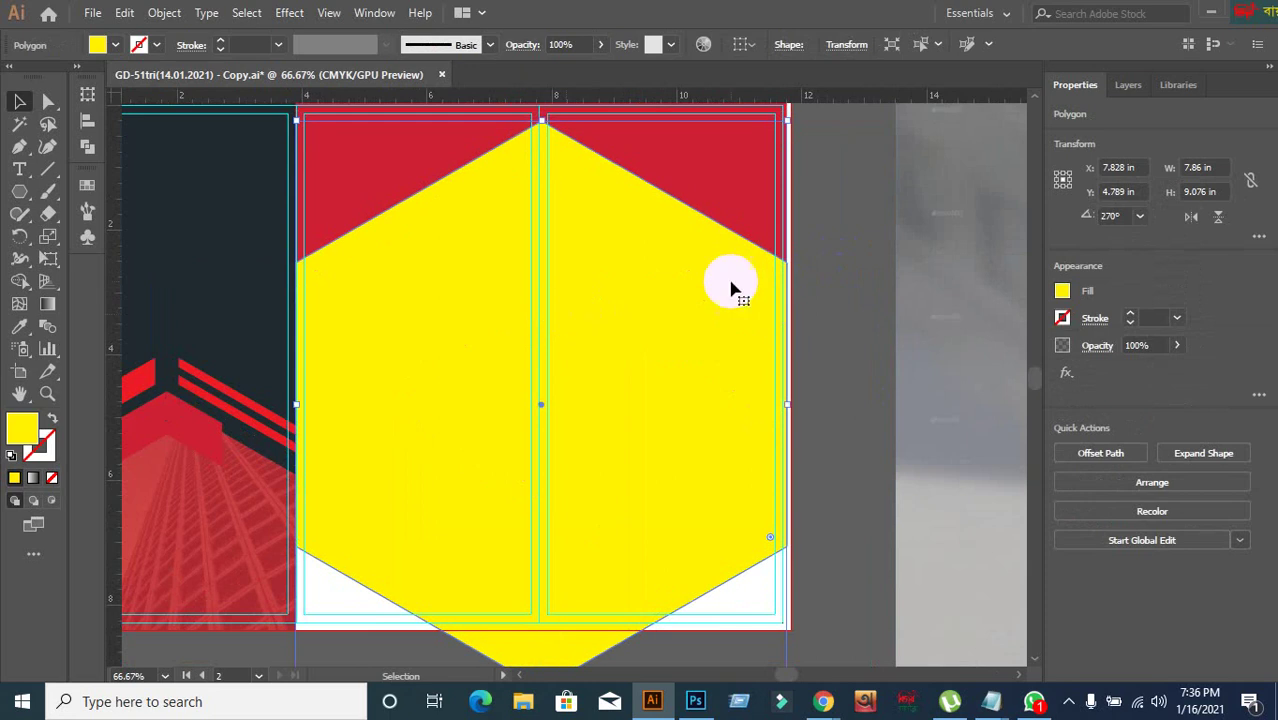
{"action": "left_click", "coordinate": [845, 268]}
{"action": "scroll", "coordinate": [840, 270], "scroll_direction": "up", "scroll_amount": 1}
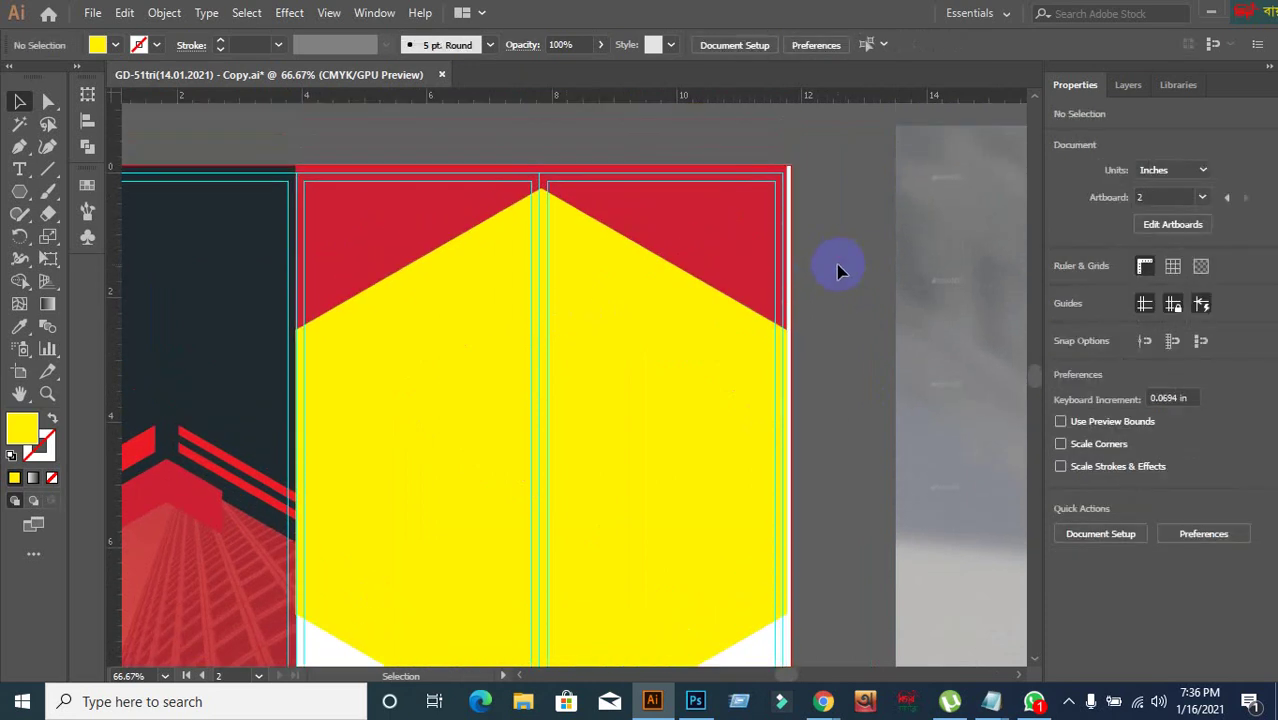
{"action": "left_click", "coordinate": [628, 382]}
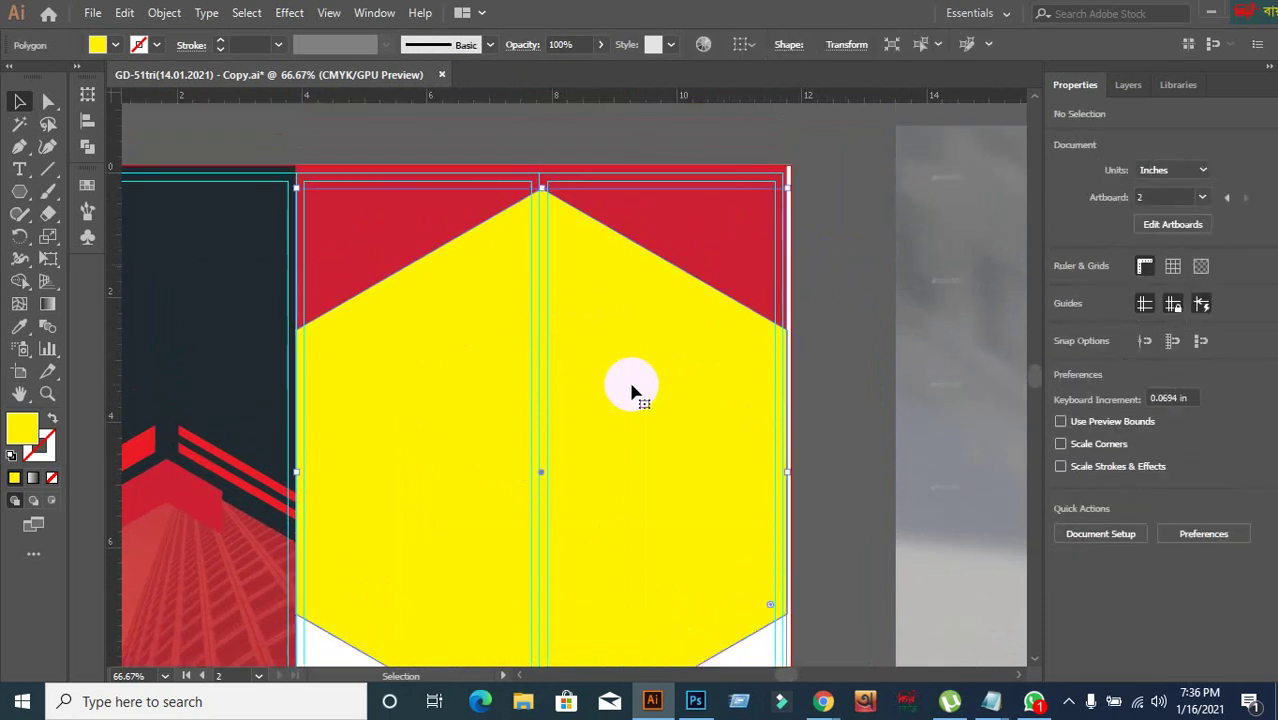
{"action": "left_click", "coordinate": [857, 316]}
- Select the hexagon and red rectangle and merge the red areas around the hexagon's peak into one header shape with Shape Builder
{"action": "key", "text": "ctrl+minus"}
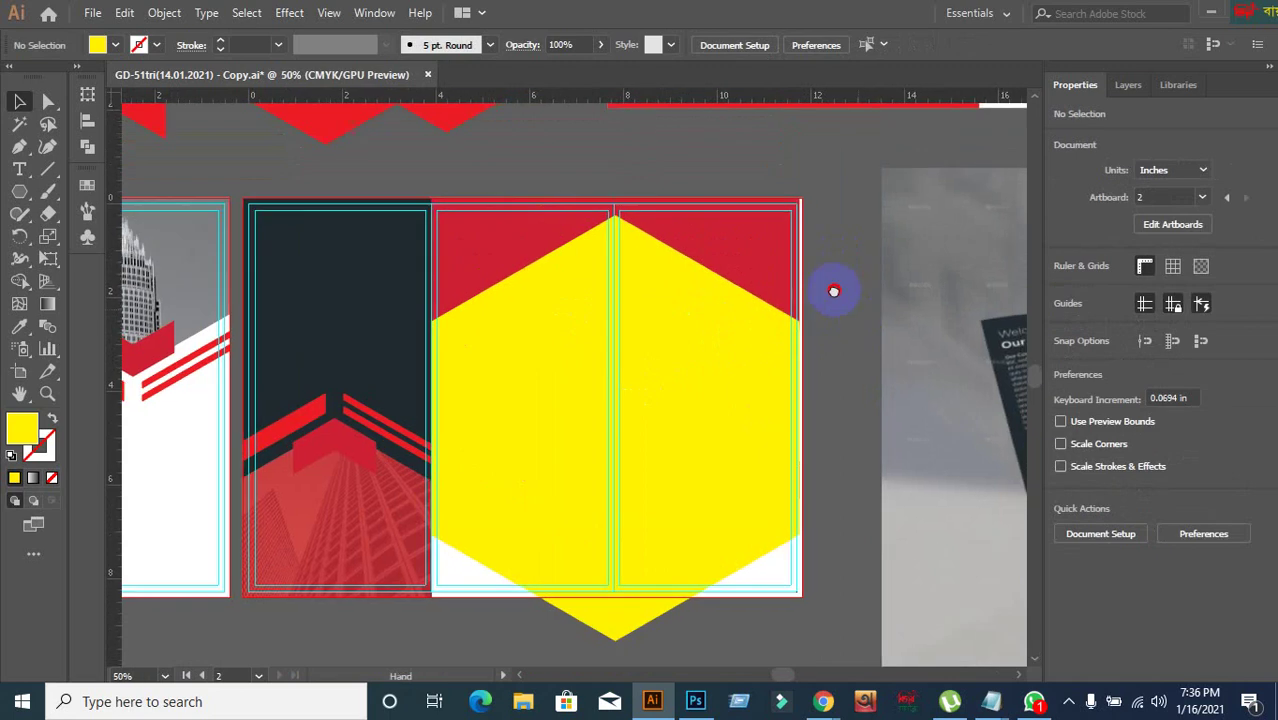
{"action": "scroll", "coordinate": [815, 275], "scroll_direction": "down", "scroll_amount": 1}
{"action": "scroll", "coordinate": [815, 275], "scroll_direction": "down", "scroll_amount": 1}
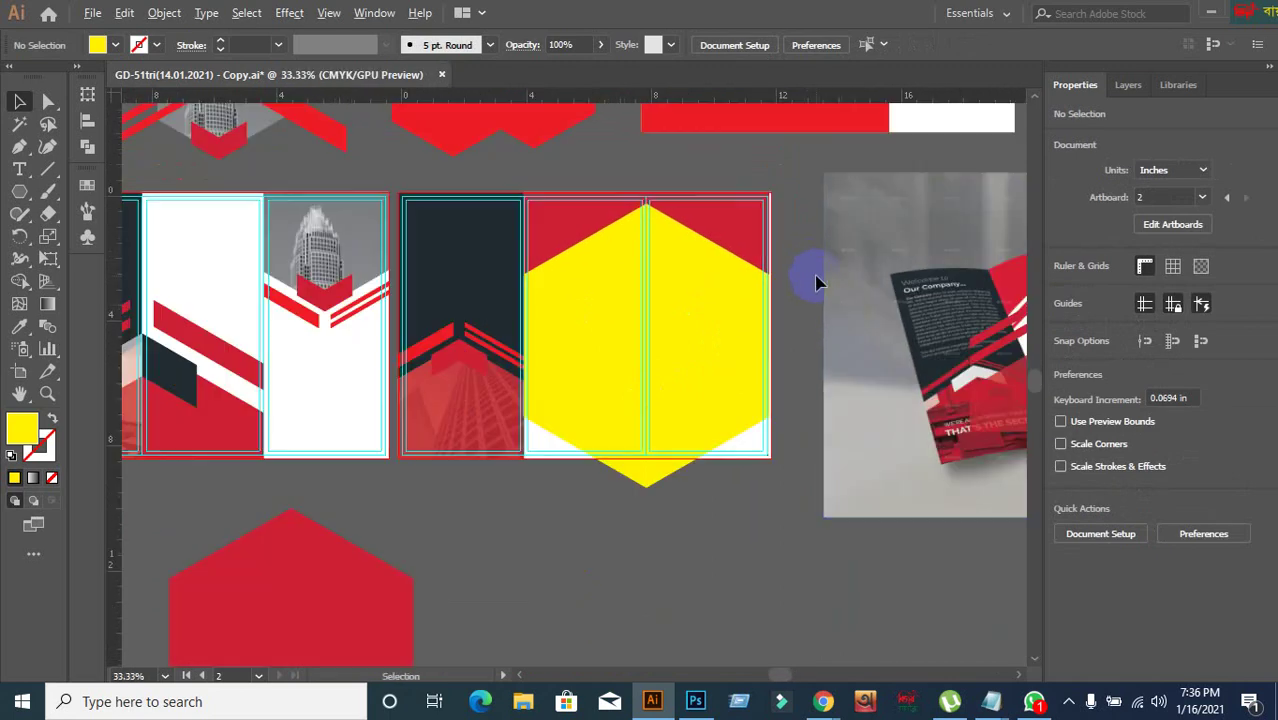
{"action": "left_click", "coordinate": [642, 234]}
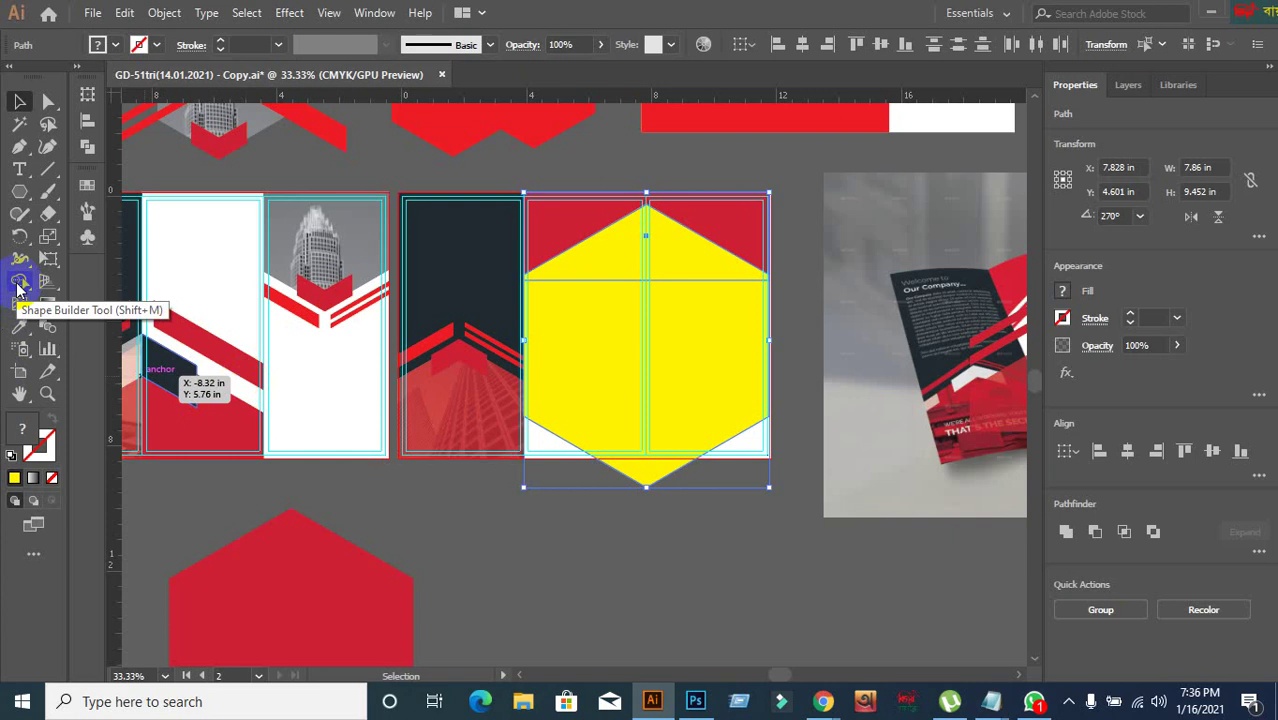
{"action": "left_click", "coordinate": [18, 283]}
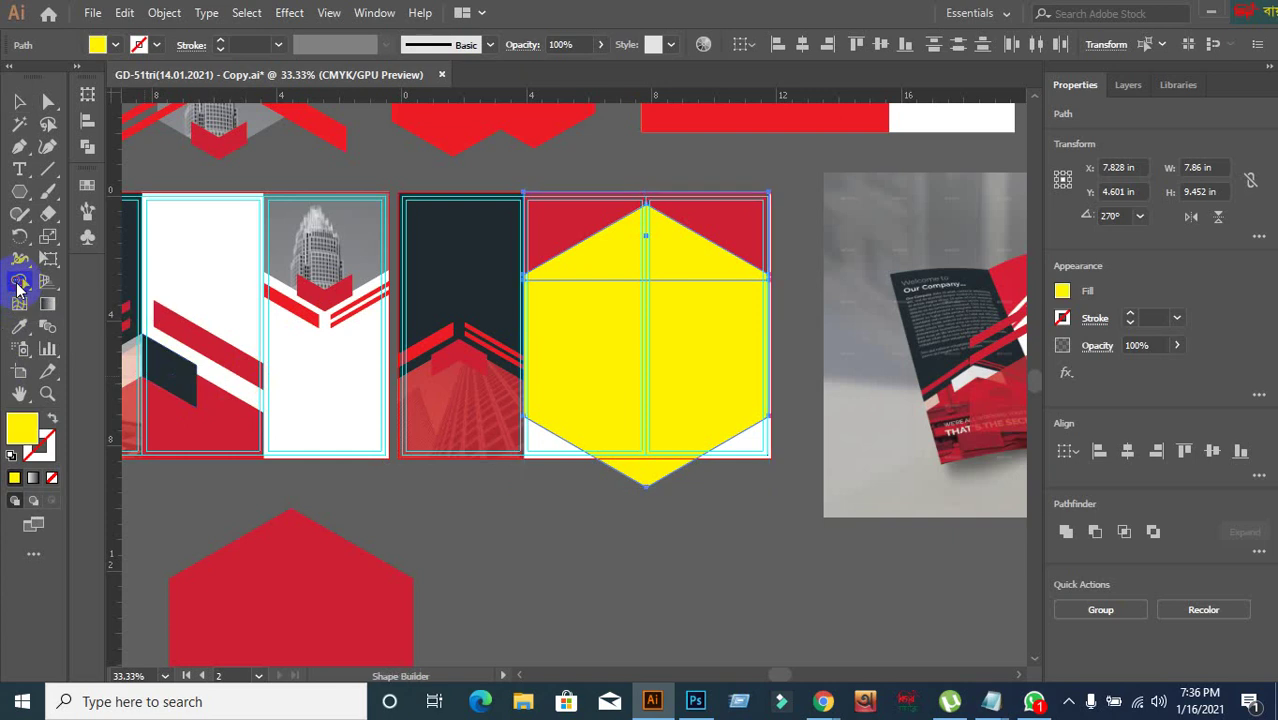
{"action": "left_click", "coordinate": [712, 238]}
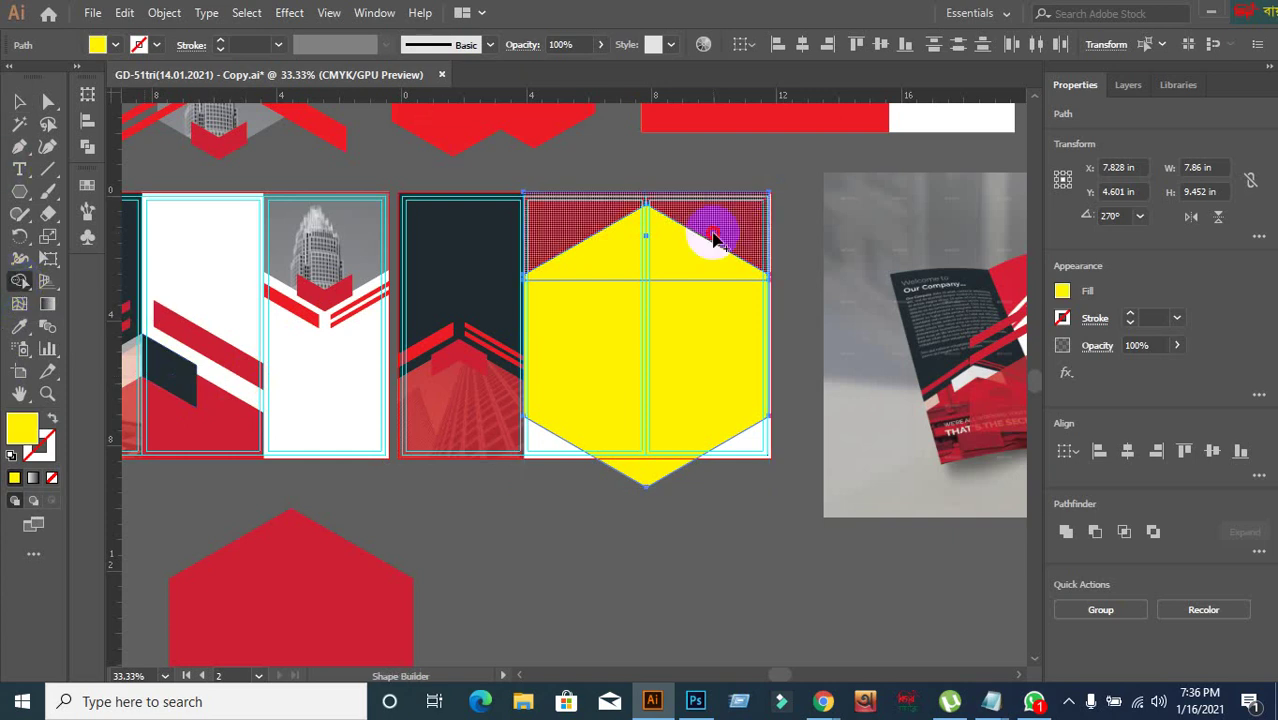
{"action": "left_click", "coordinate": [18, 101]}
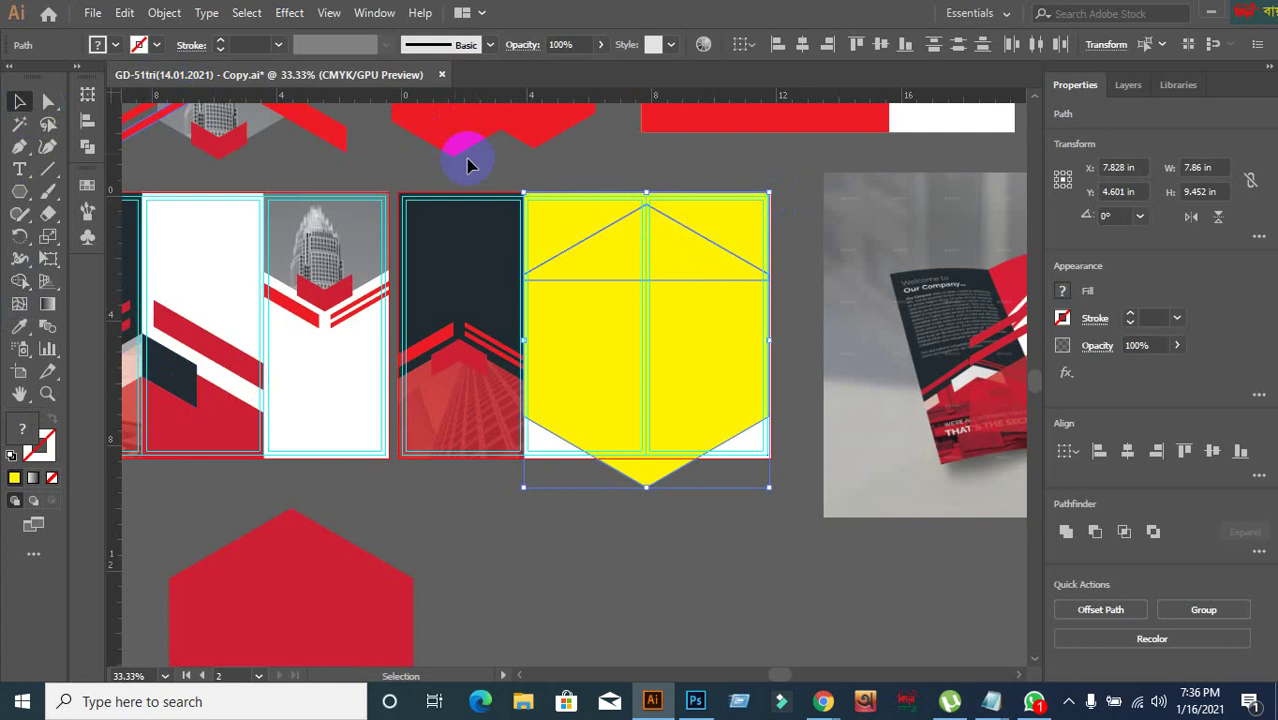
- Delete the yellow hexagon and the leftover red triangle beneath the header shape
{"action": "left_click", "coordinate": [693, 288]}
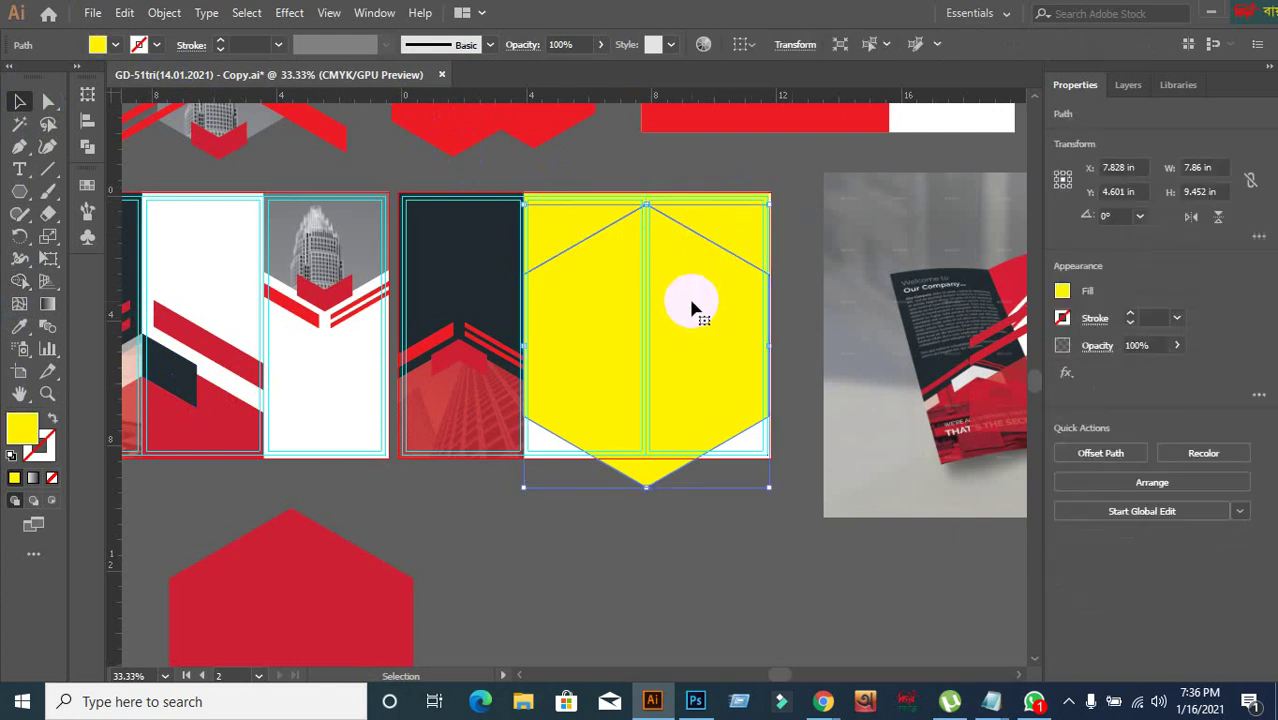
{"action": "key", "text": "ctrl+shift+["}
{"action": "left_click", "coordinate": [800, 240]}
{"action": "left_click", "coordinate": [673, 263]}
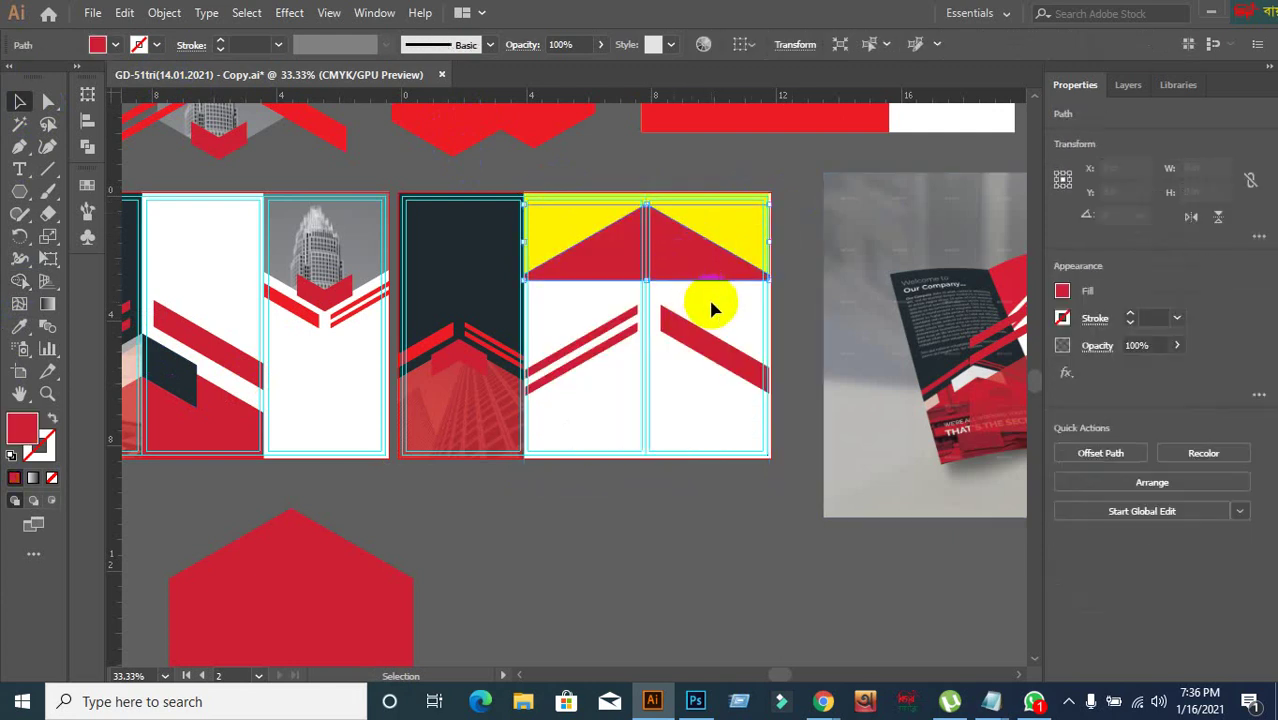
{"action": "key", "text": "ctrl+shift+["}
- Move the red stripe group up so it follows the slanted lower edges of the yellow header
{"action": "left_click_drag", "start_coordinate": [693, 348], "coordinate": [697, 270]}
{"action": "scroll", "coordinate": [700, 272], "scroll_direction": "up", "scroll_amount": 2}
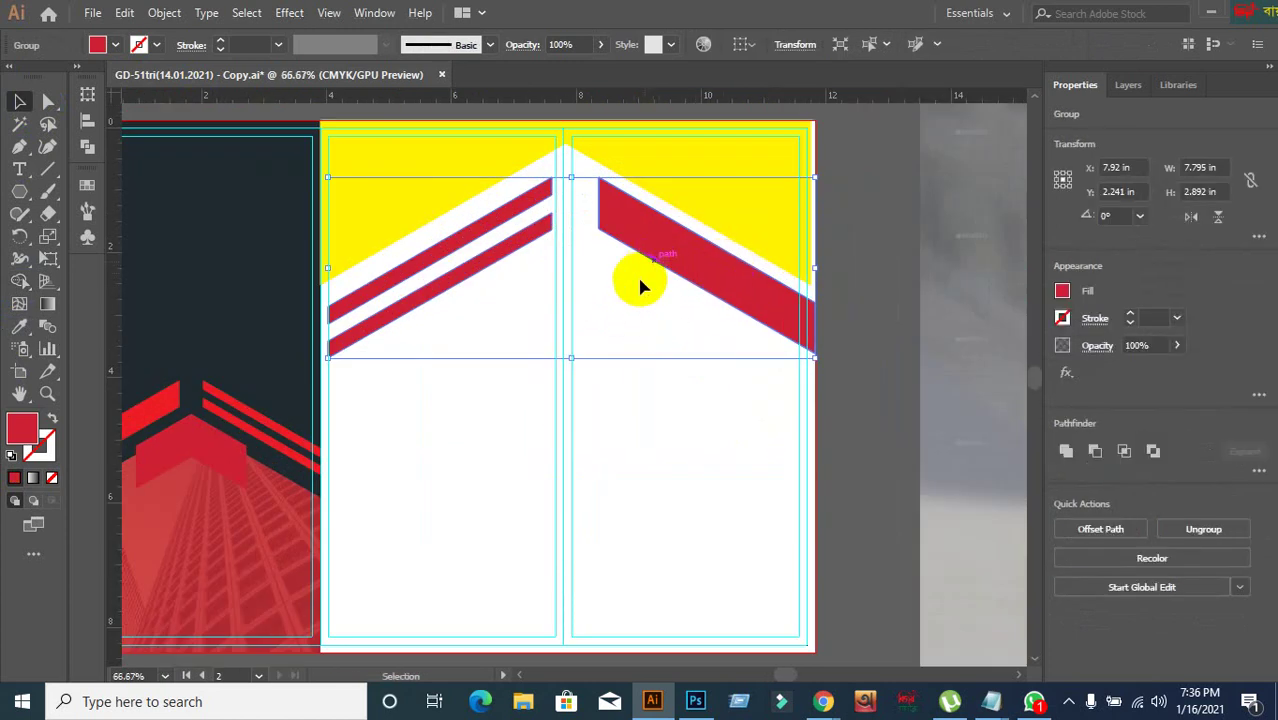
{"action": "left_click", "coordinate": [465, 285]}
- Align the stripe group with the yellow header by their left edges and nudge the stripes slightly upward
{"action": "left_click", "coordinate": [421, 180]}
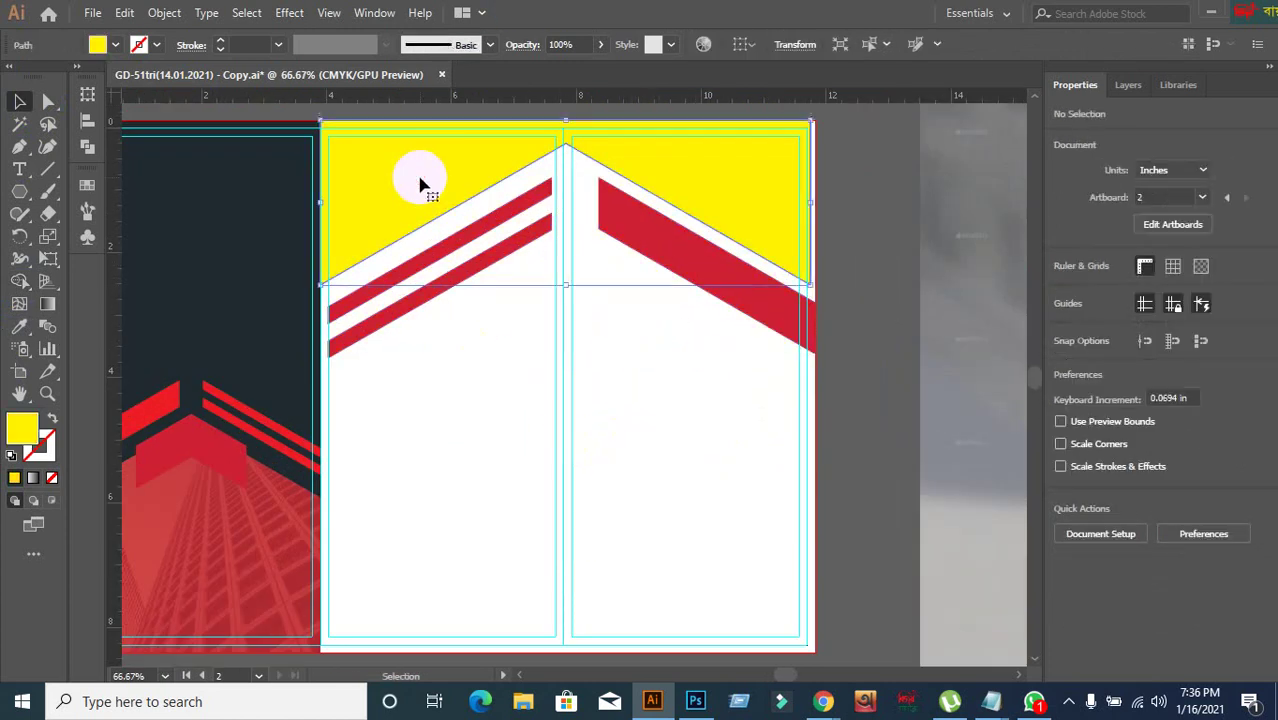
{"action": "left_click", "coordinate": [738, 310], "text": "shift"}
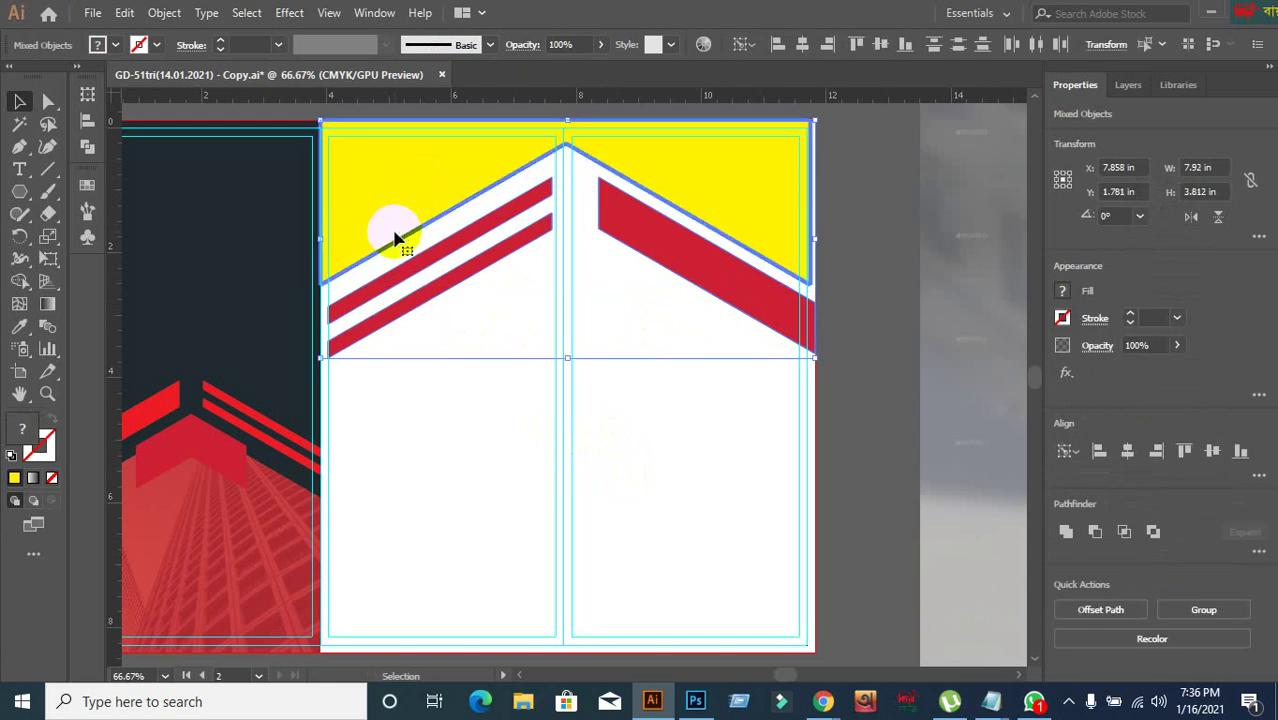
{"action": "left_click", "coordinate": [1100, 451]}
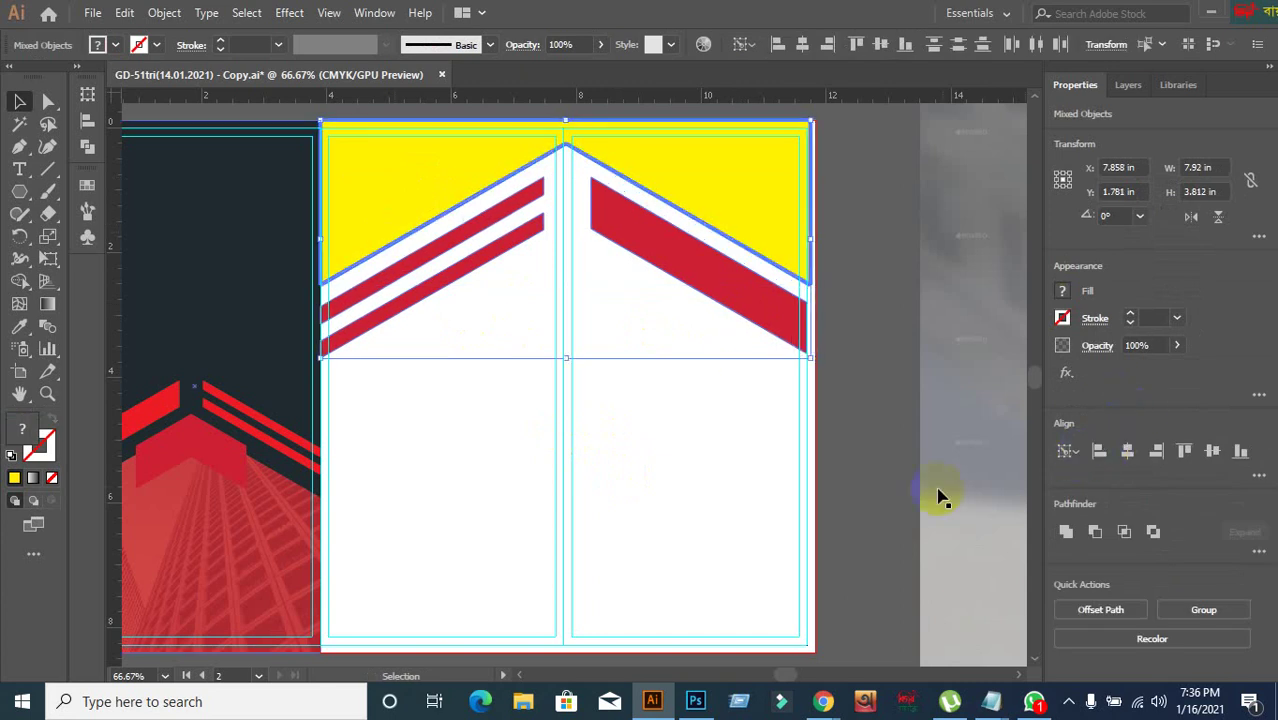
{"action": "left_click", "coordinate": [741, 492]}
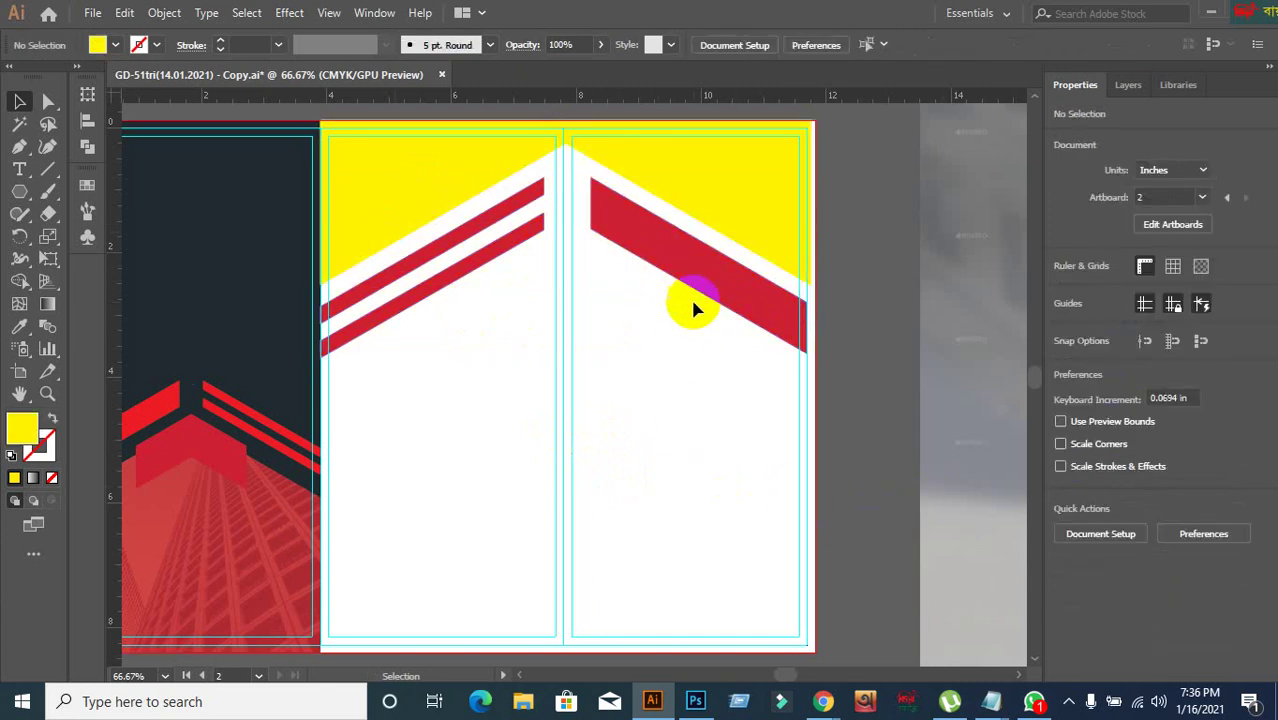
{"action": "left_click", "coordinate": [697, 296]}
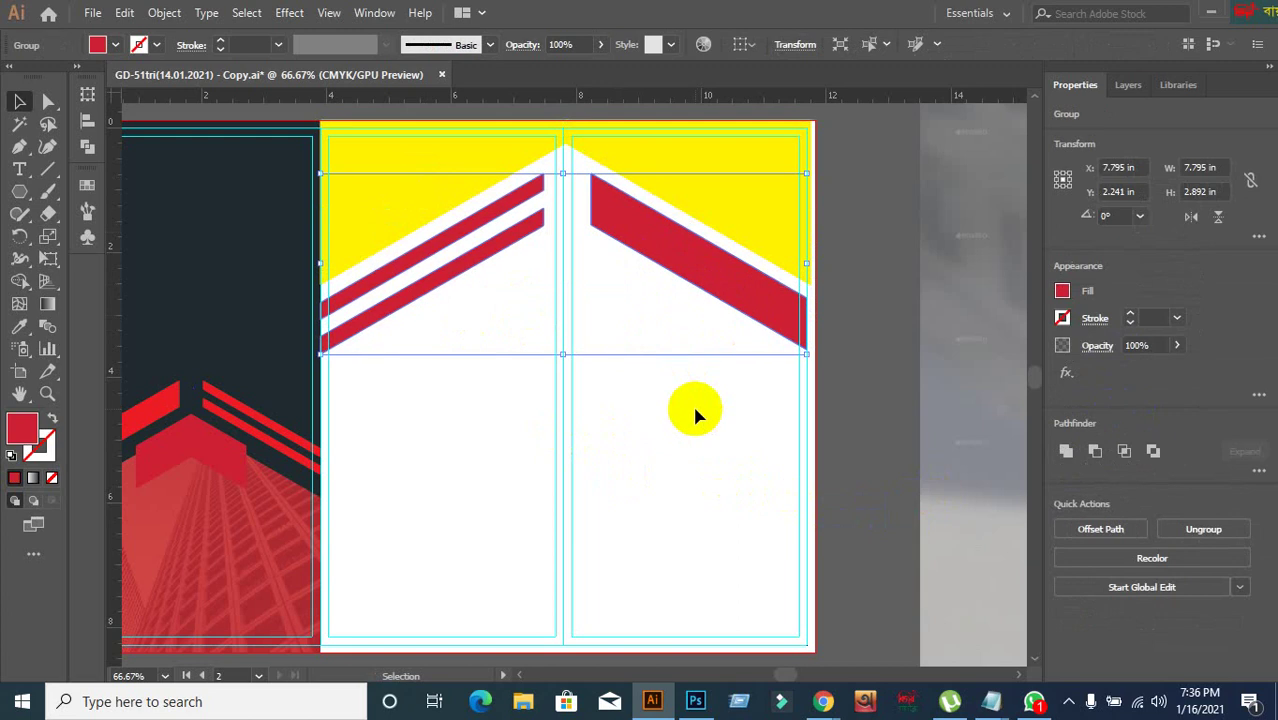
{"action": "left_click", "coordinate": [695, 412]}
- Examine how the right ends of the yellow header and red stripes sit against the guides and bleed edge
{"action": "key", "text": "ctrl+minus"}
{"action": "key", "text": "ctrl+minus"}
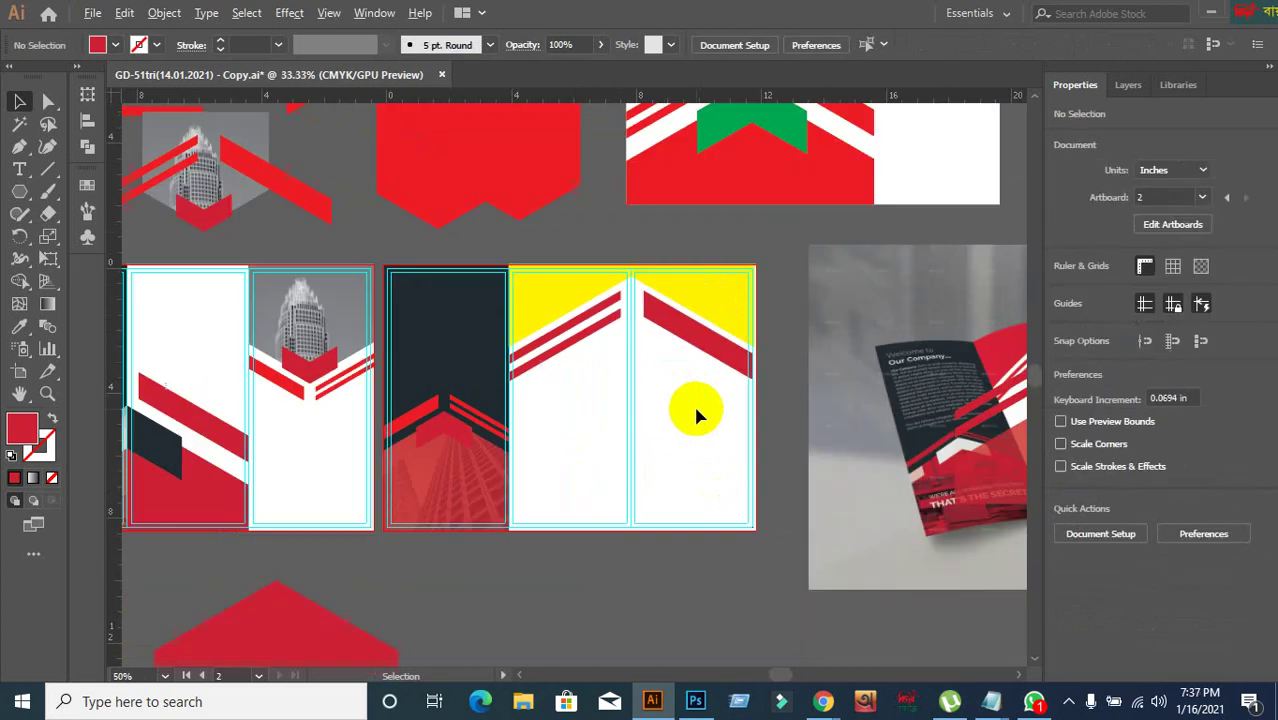
{"action": "left_click_drag", "start_coordinate": [670, 434], "coordinate": [612, 387]}
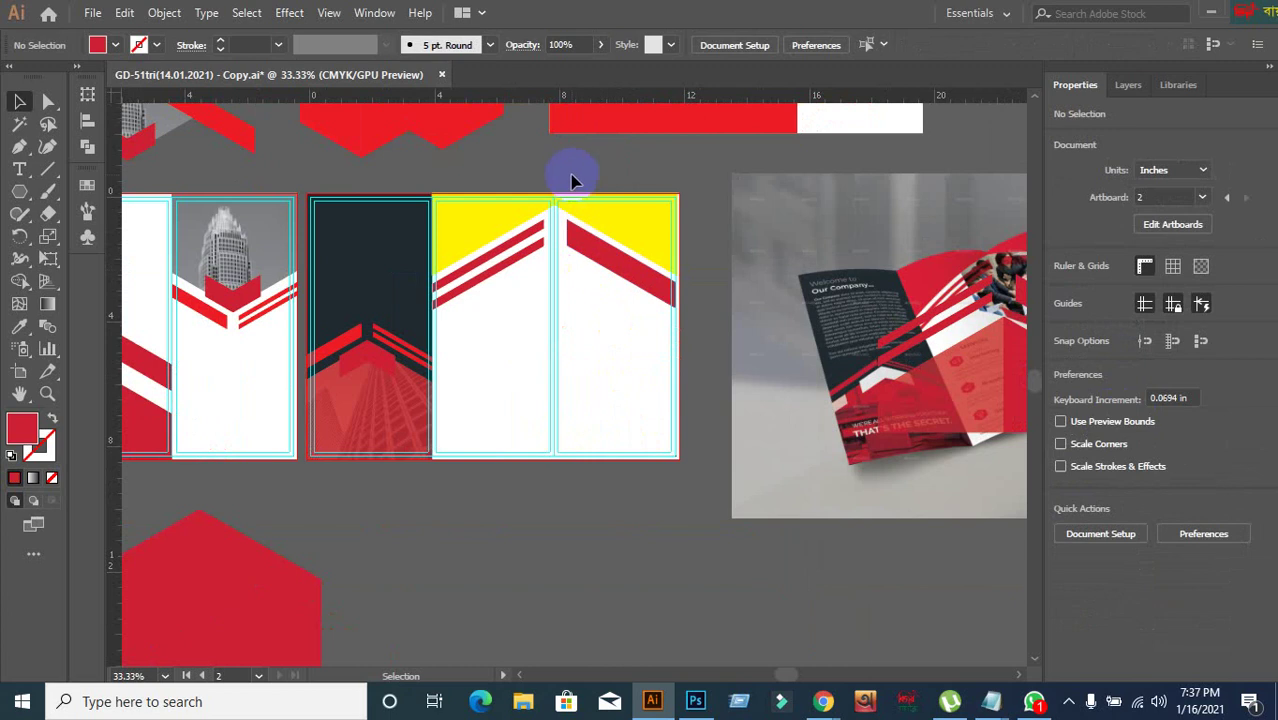
{"action": "scroll", "coordinate": [549, 237], "scroll_direction": "up", "scroll_amount": 2}
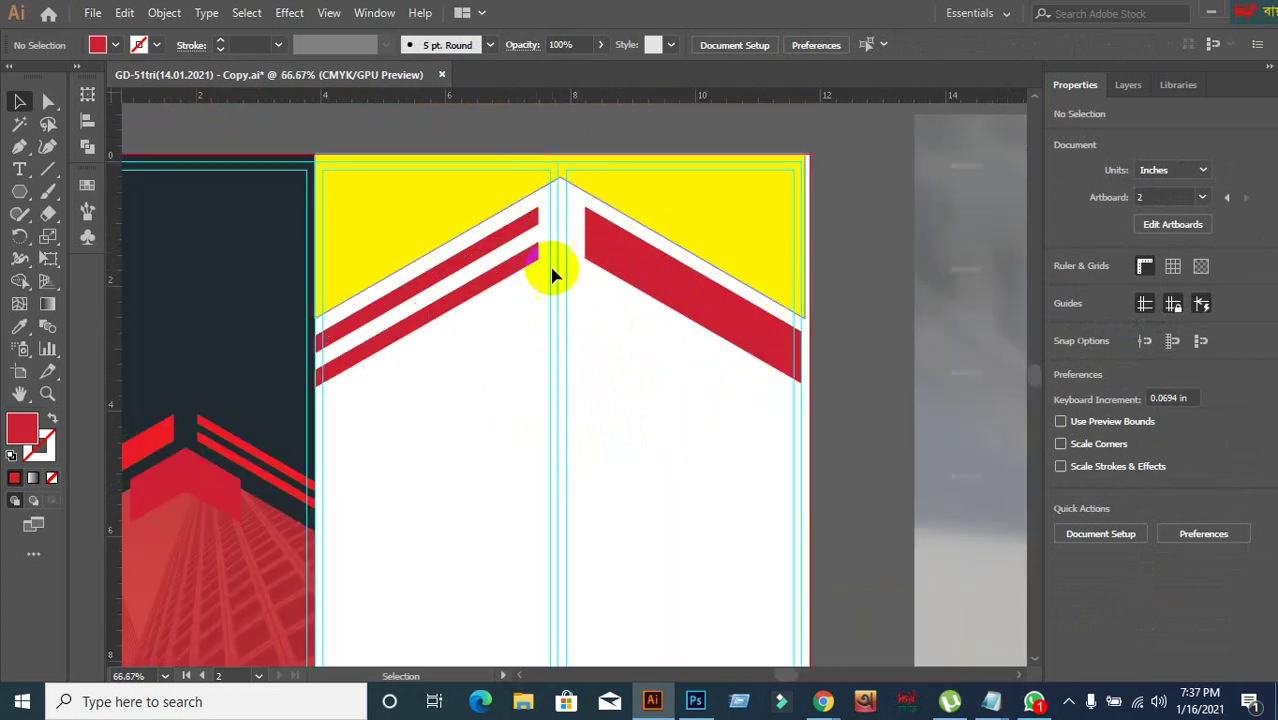
{"action": "scroll", "coordinate": [650, 448], "scroll_direction": "down", "scroll_amount": 1}
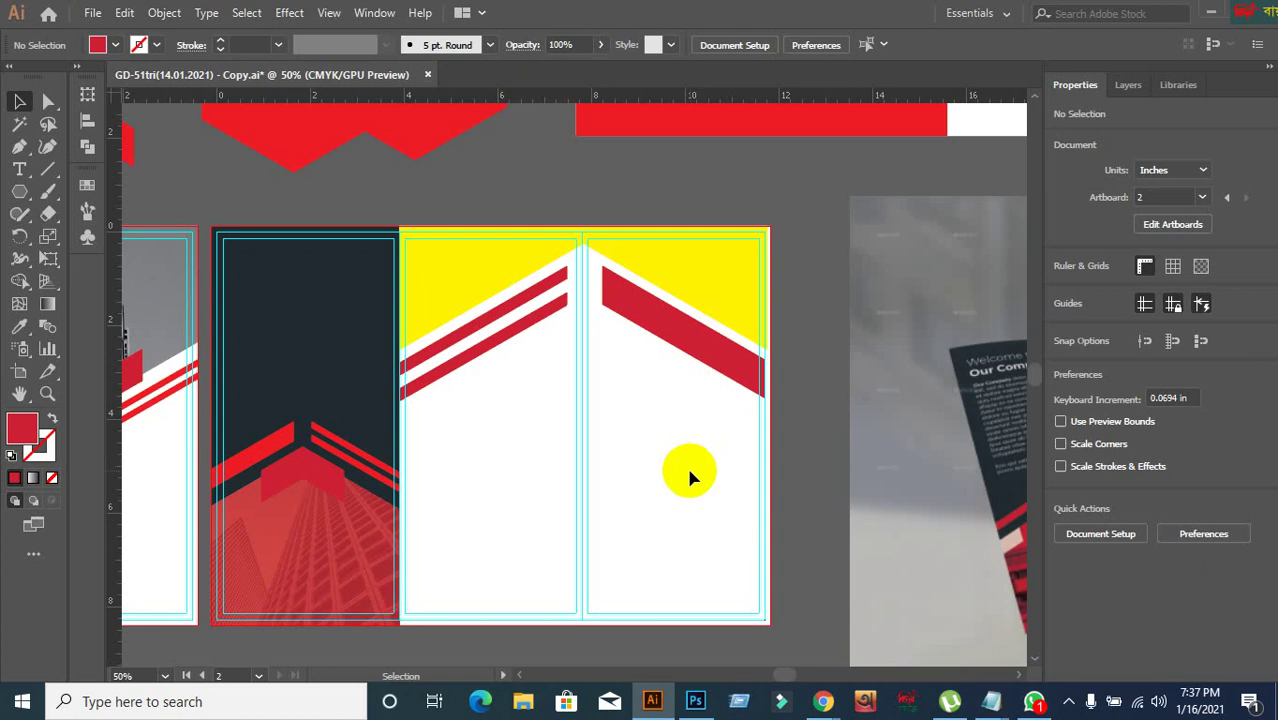
{"action": "left_click_drag", "start_coordinate": [687, 471], "coordinate": [582, 390]}
{"action": "scroll", "coordinate": [672, 282], "scroll_direction": "up", "scroll_amount": 2}
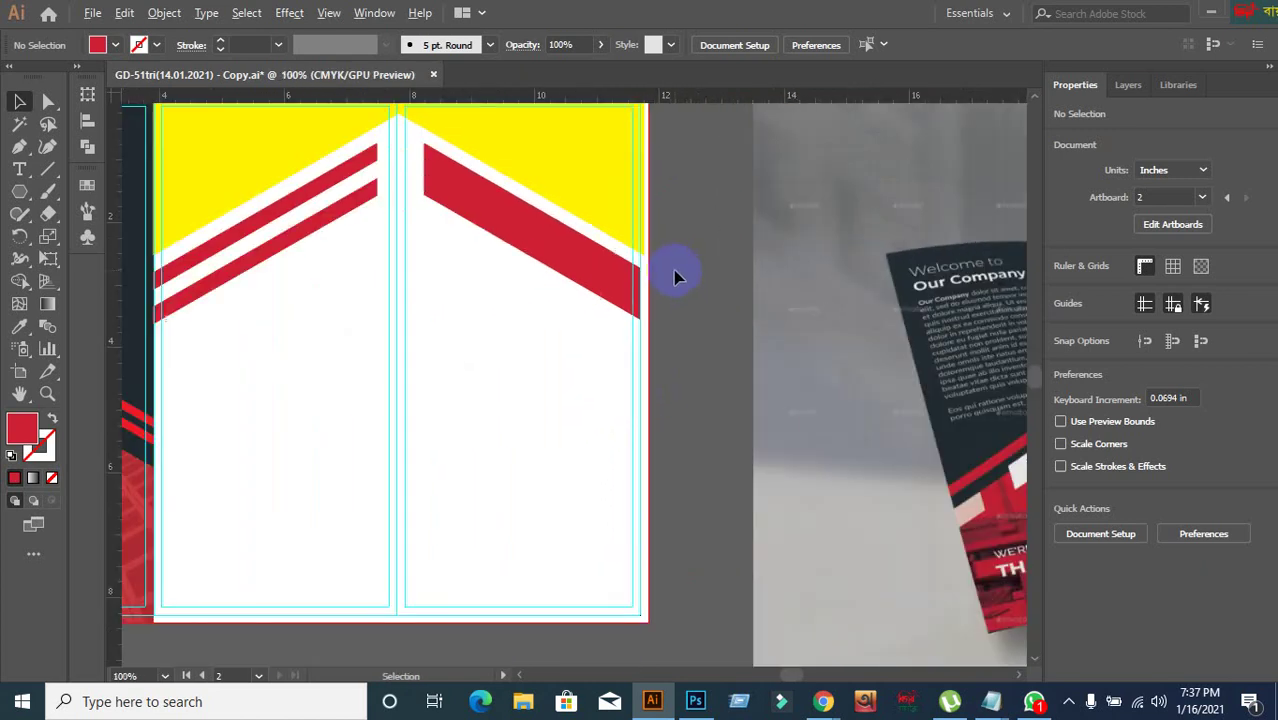
{"action": "scroll", "coordinate": [673, 262], "scroll_direction": "up", "scroll_amount": 2}
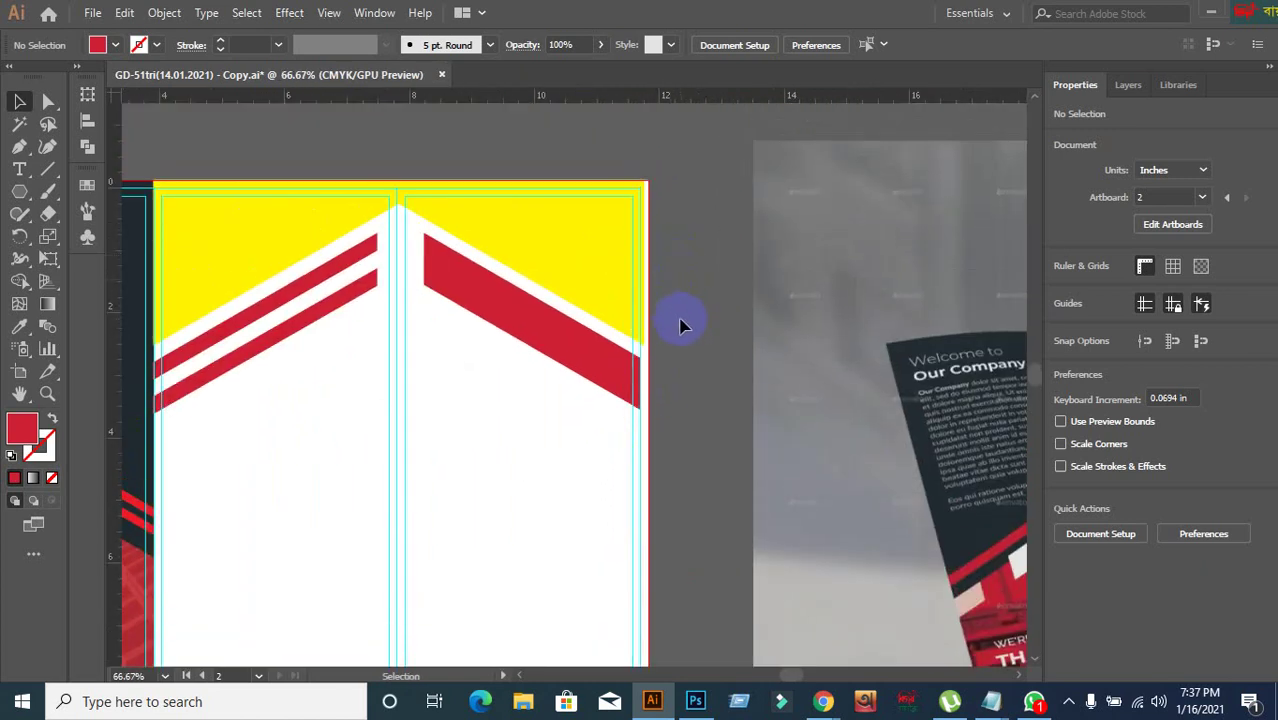
{"action": "scroll", "coordinate": [680, 325], "scroll_direction": "up", "scroll_amount": 2}
{"action": "left_click", "coordinate": [573, 328]}
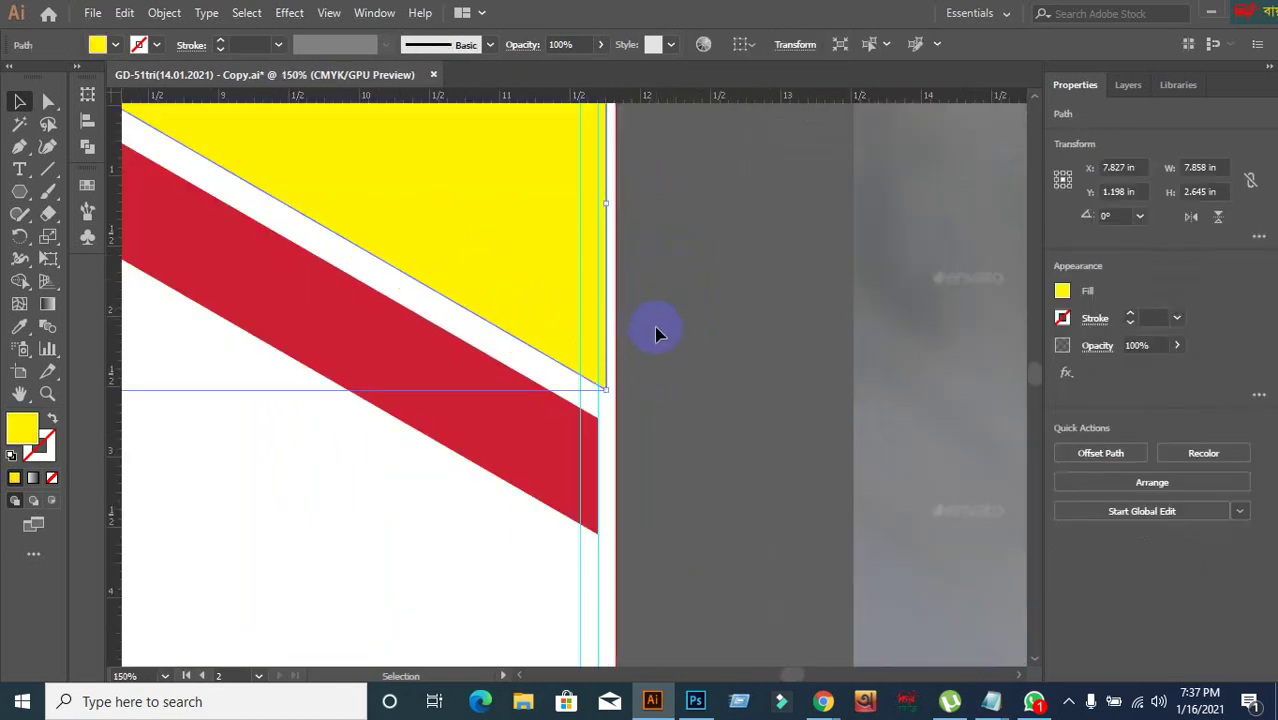
{"action": "left_click", "coordinate": [607, 401]}
{"action": "left_click", "coordinate": [690, 376]}
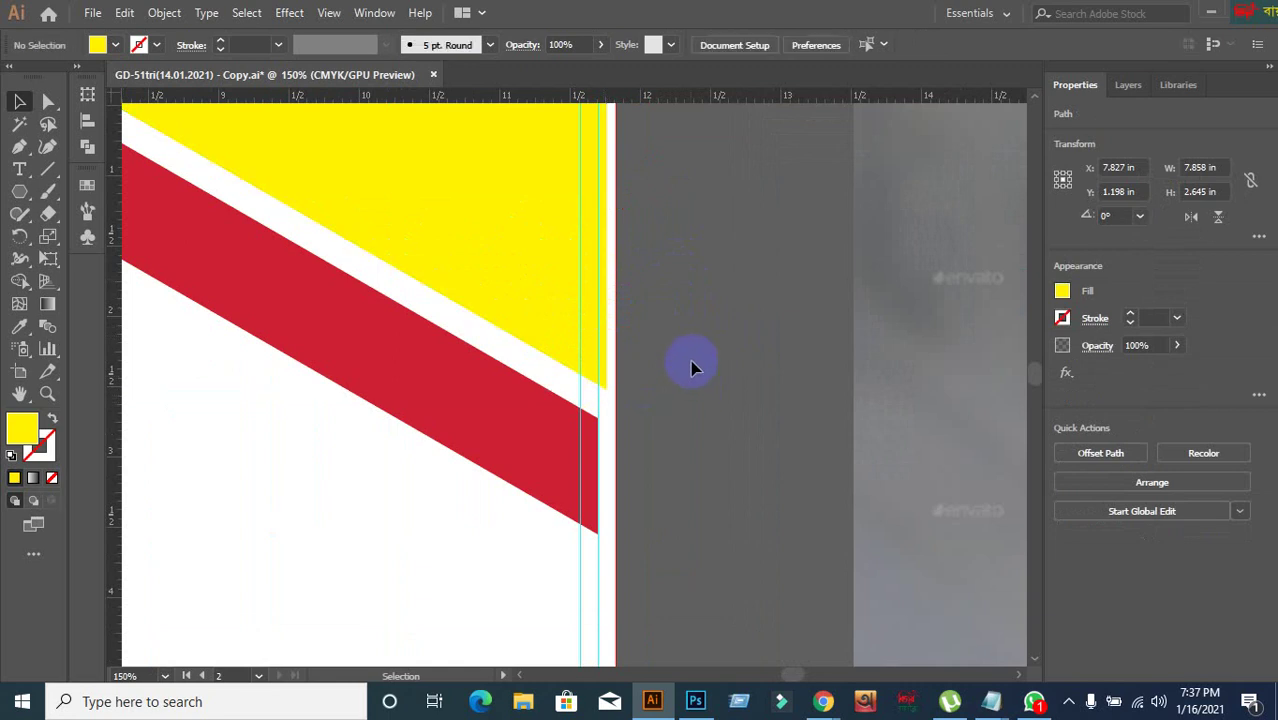
- Undo the stripe placement and the deletion of the red triangle and yellow hexagon
{"action": "scroll", "coordinate": [692, 365], "scroll_direction": "down", "scroll_amount": 3}
{"action": "key", "text": "ctrl+z"}
{"action": "key", "text": "ctrl+z"}
{"action": "key", "text": "ctrl+z"}
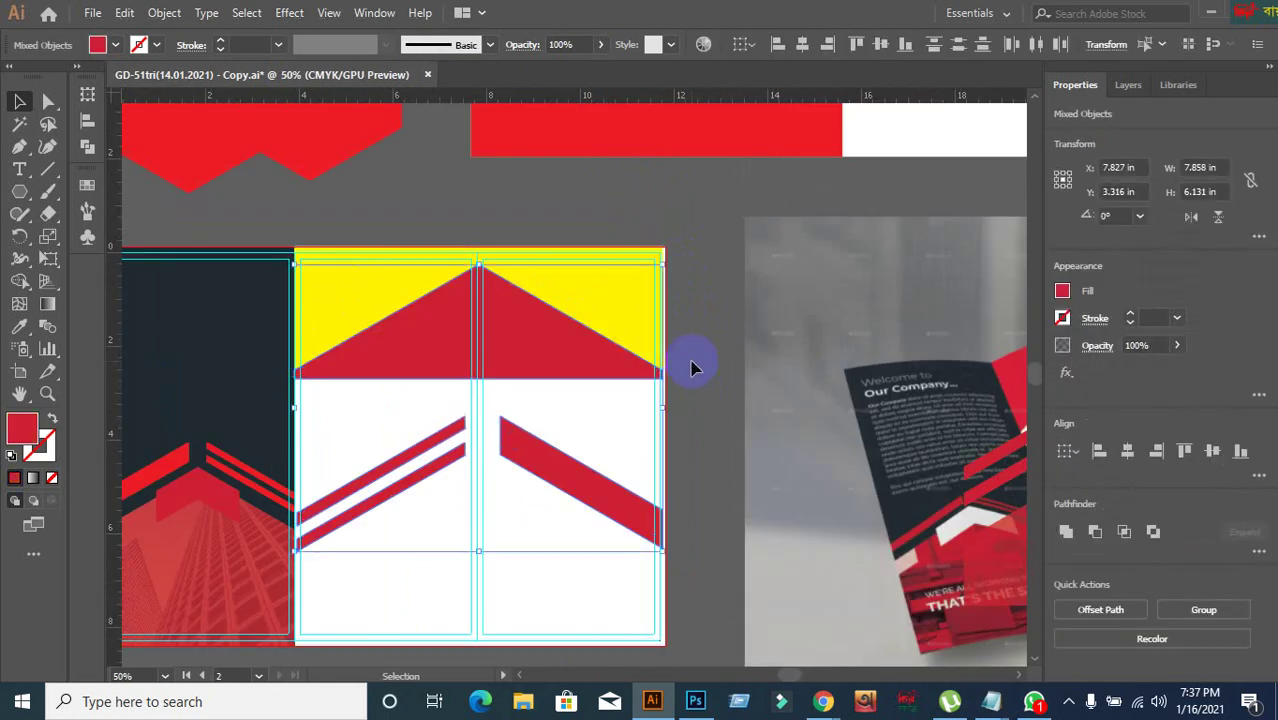
{"action": "left_click", "coordinate": [700, 392]}
{"action": "scroll", "coordinate": [687, 323], "scroll_direction": "up", "scroll_amount": 4}
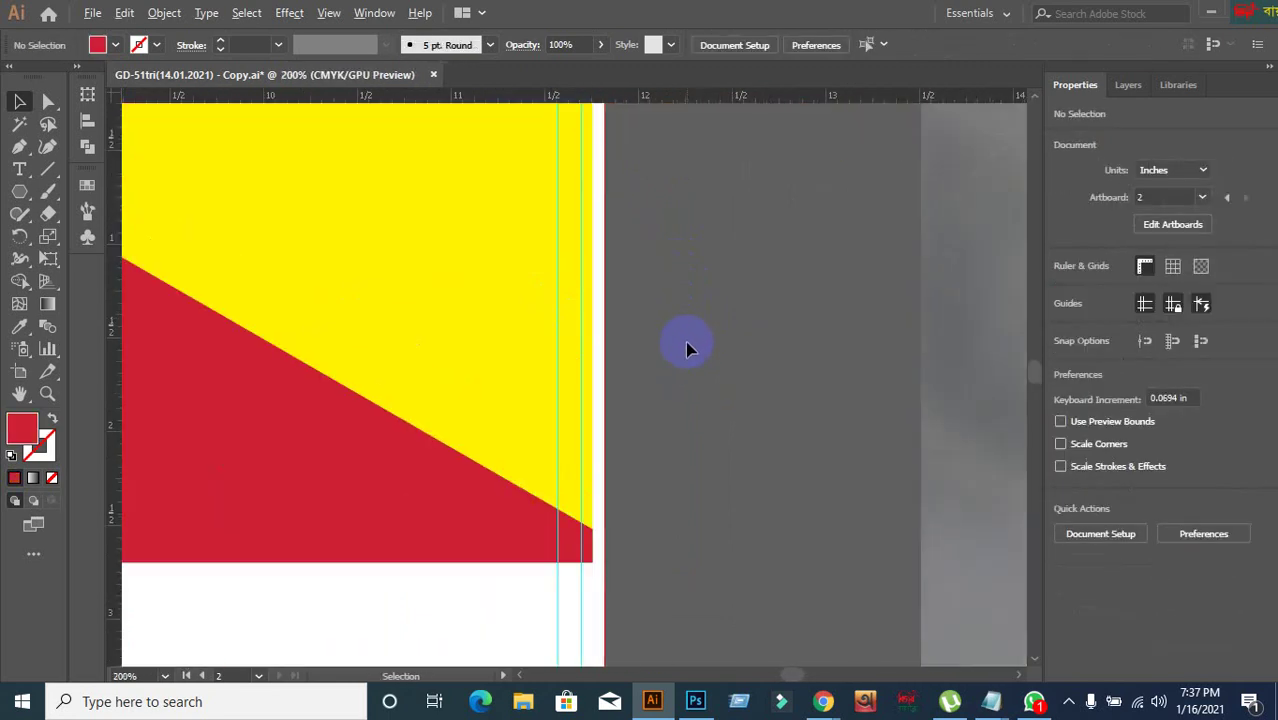
{"action": "scroll", "coordinate": [686, 348], "scroll_direction": "down", "scroll_amount": 4}
{"action": "key", "text": "ctrl+z"}
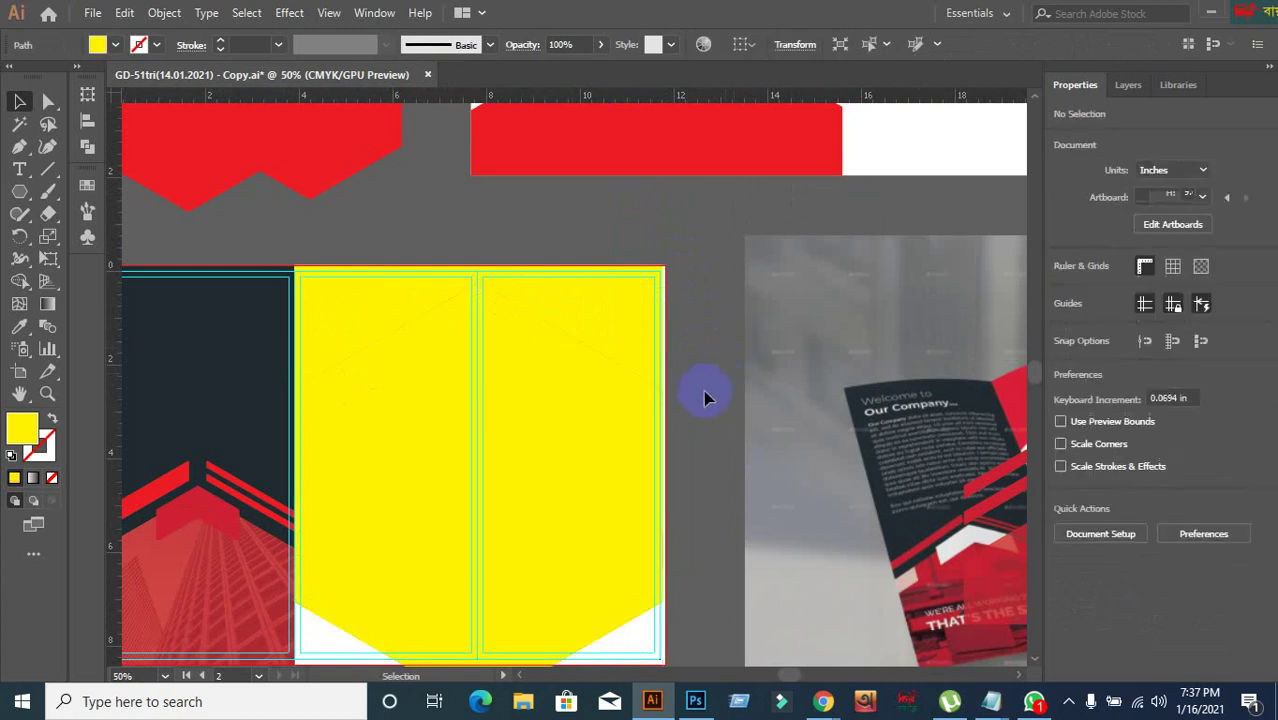
- Narrow the merged header shape from its right side to a width of 7.795 in, ending at the trim guide
{"action": "scroll", "coordinate": [690, 330], "scroll_direction": "up", "scroll_amount": 3}
{"action": "left_click", "coordinate": [494, 285]}
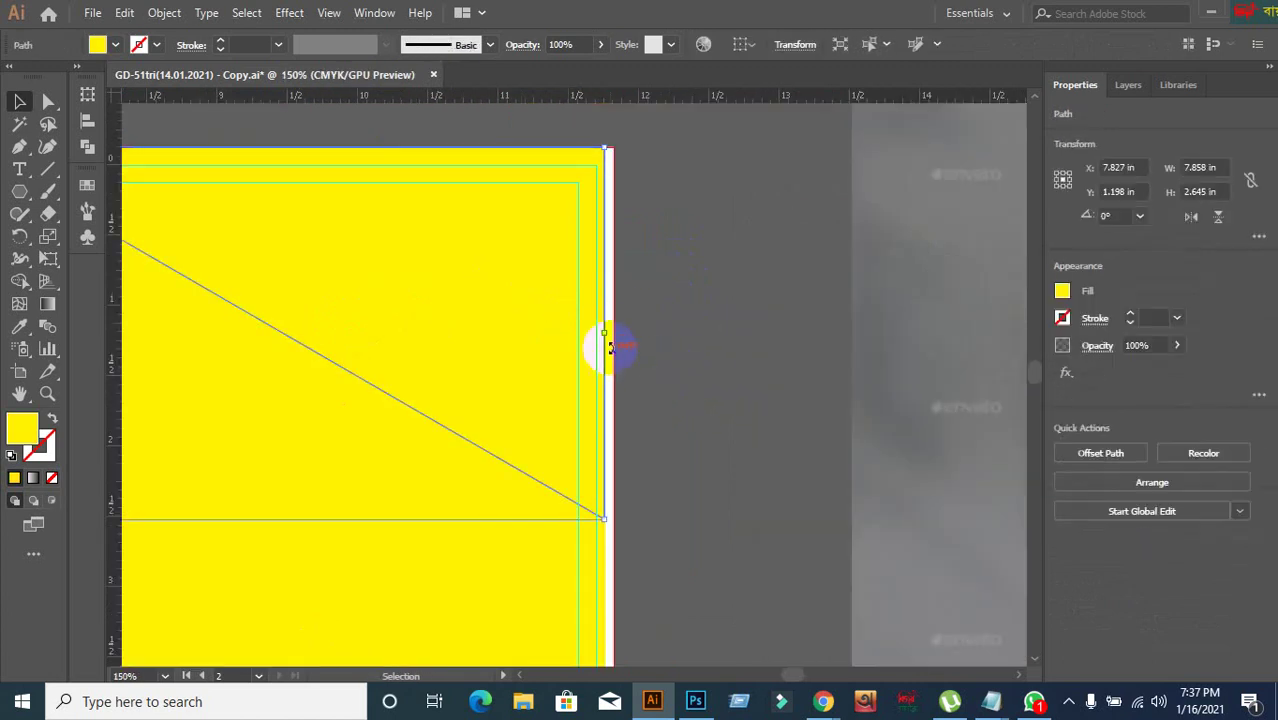
{"action": "left_click_drag", "start_coordinate": [607, 335], "coordinate": [595, 337]}
{"action": "scroll", "coordinate": [750, 450], "scroll_direction": "down", "scroll_amount": 2}
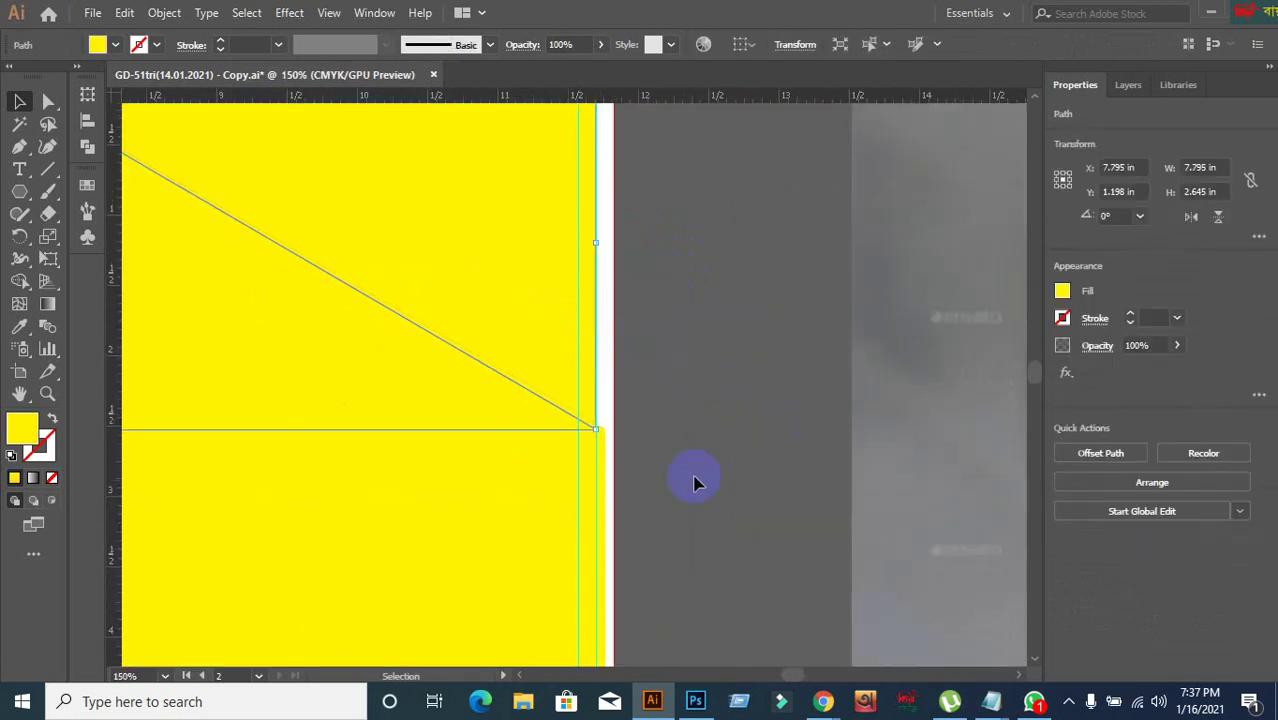
{"action": "left_click", "coordinate": [690, 450]}
- Narrow the yellow hexagon from its right side to a width of 7.769 in, ending at the trim guide
{"action": "scroll", "coordinate": [687, 451], "scroll_direction": "down", "scroll_amount": 2}
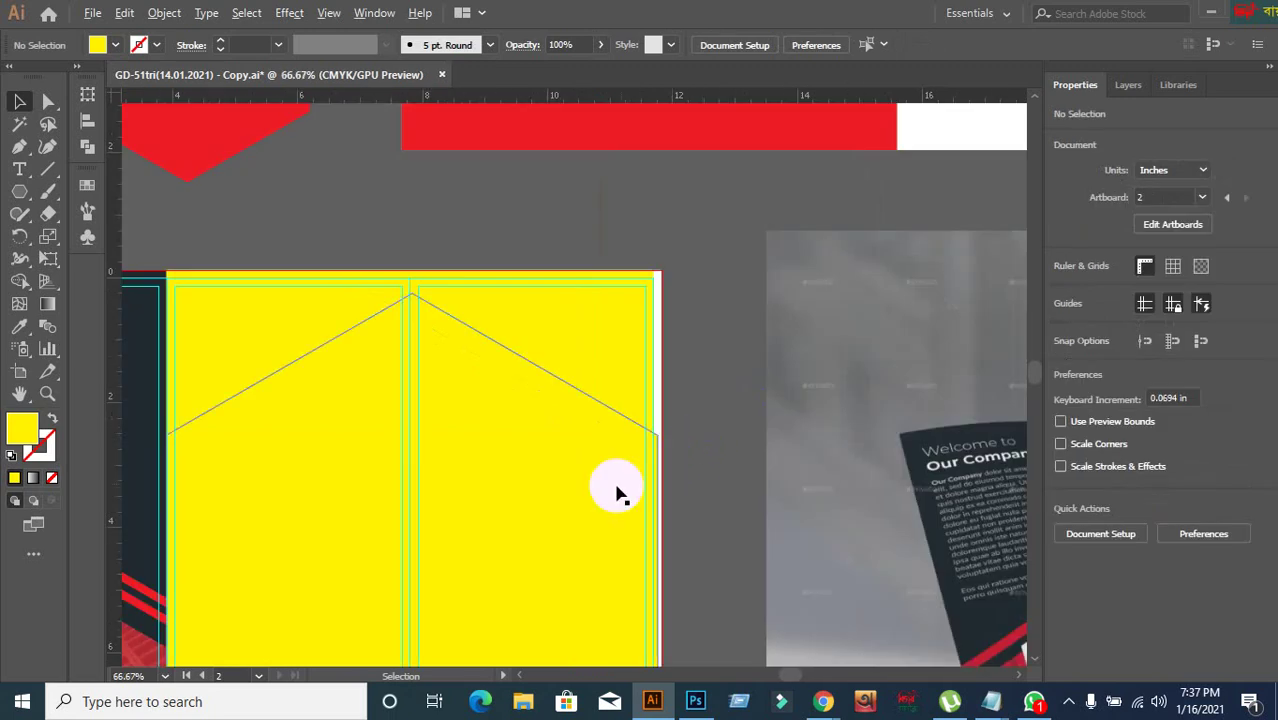
{"action": "key", "text": "ctrl+z"}
{"action": "scroll", "coordinate": [782, 490], "scroll_direction": "up", "scroll_amount": 2}
{"action": "scroll", "coordinate": [530, 590], "scroll_direction": "down", "scroll_amount": 4}
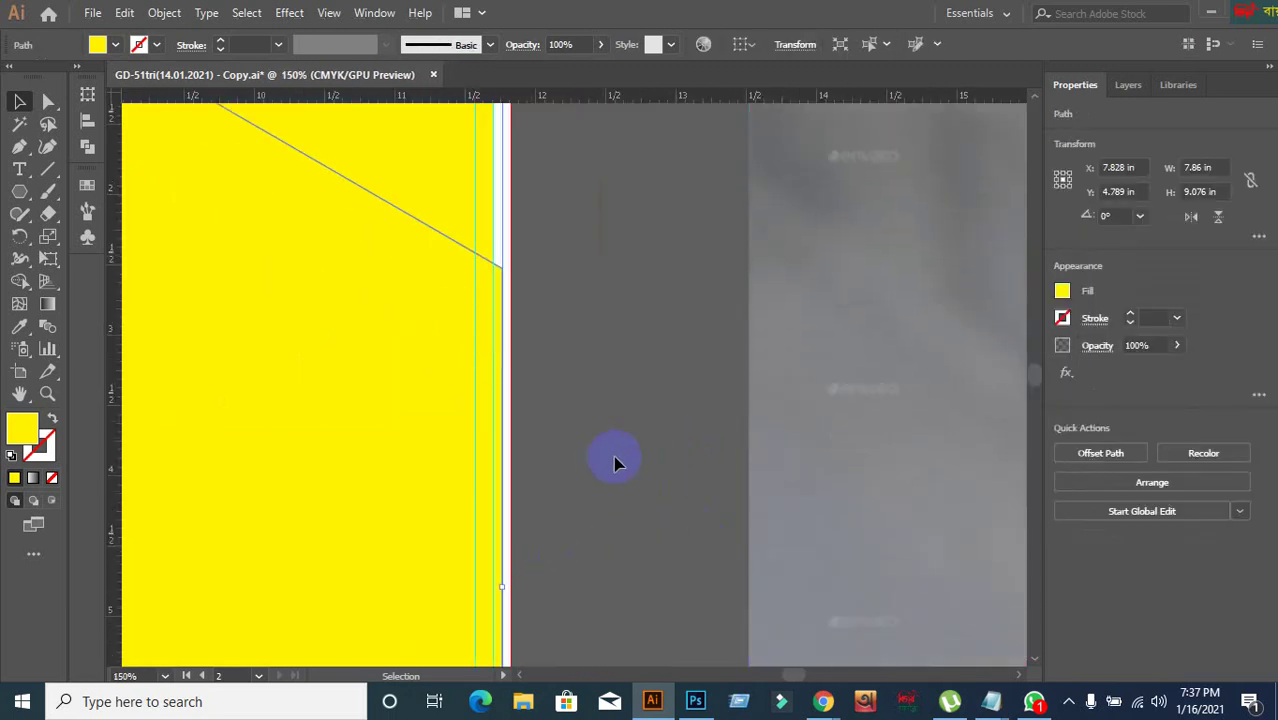
{"action": "left_click_drag", "start_coordinate": [505, 520], "coordinate": [489, 523]}
{"action": "left_click", "coordinate": [645, 438]}
{"action": "scroll", "coordinate": [644, 432], "scroll_direction": "down", "scroll_amount": 3}
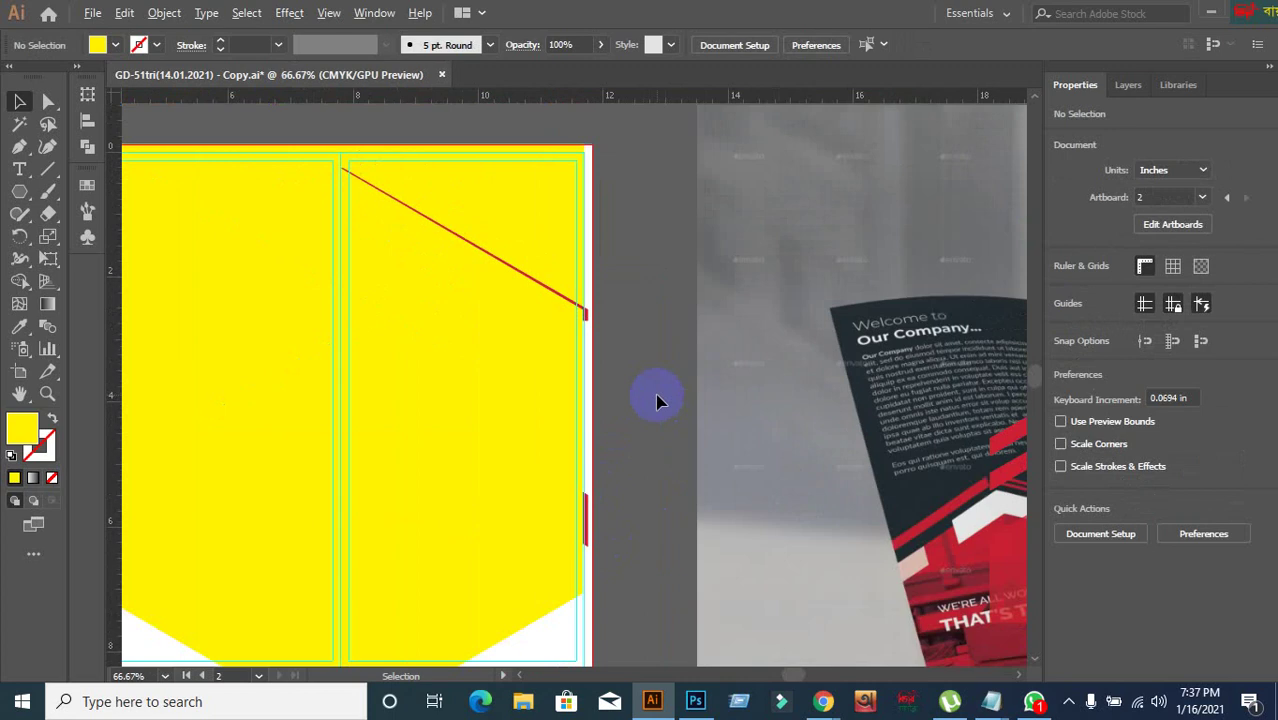
- Move the yellow hexagon down about 1.2 in and delete the old yellow header and red shape above it
{"action": "left_click", "coordinate": [478, 430]}
{"action": "key", "text": "ctrl+shift+bracketleft"}
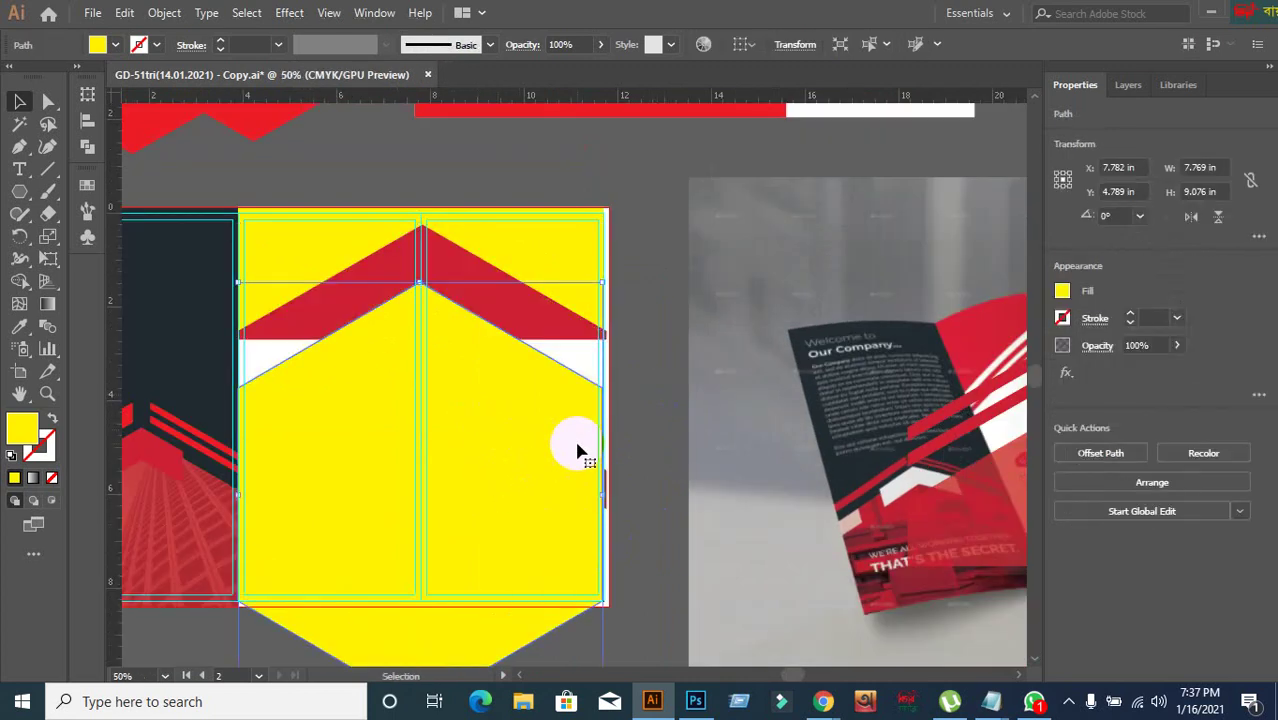
{"action": "left_click", "coordinate": [710, 334]}
{"action": "scroll", "coordinate": [640, 312], "scroll_direction": "down", "scroll_amount": 1}
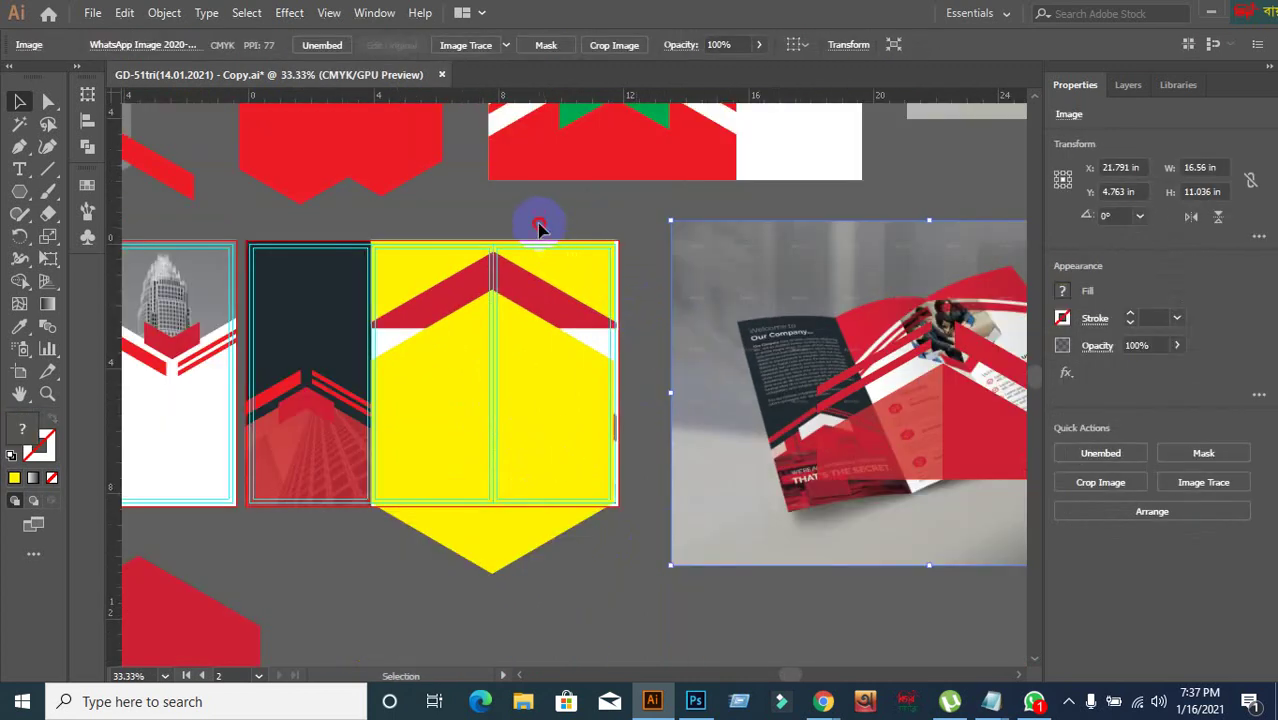
{"action": "left_click", "coordinate": [585, 294]}
{"action": "key", "text": "Delete"}
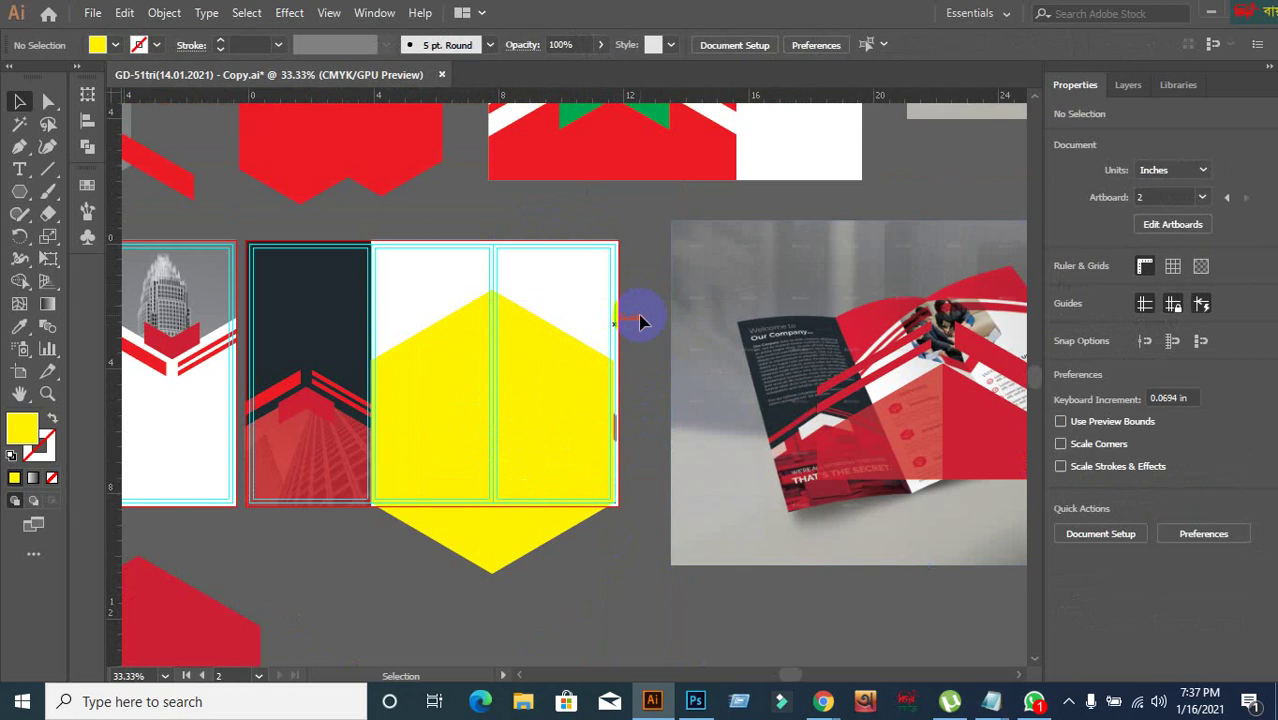
- Draw a 7.769 × 2.37 in rectangle across the top of the two inside panels, ending at the outer trim guide
{"action": "left_click", "coordinate": [20, 193]}
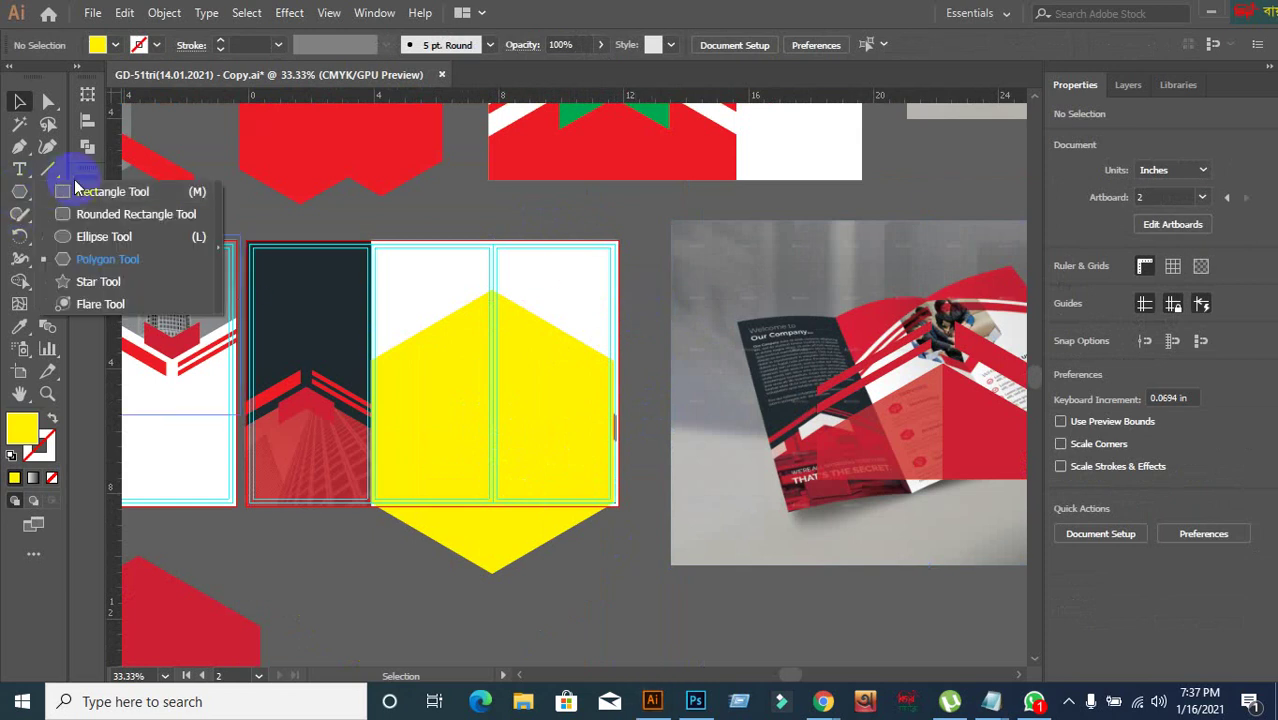
{"action": "left_click", "coordinate": [100, 177]}
{"action": "scroll", "coordinate": [384, 231], "scroll_direction": "up", "scroll_amount": 2}
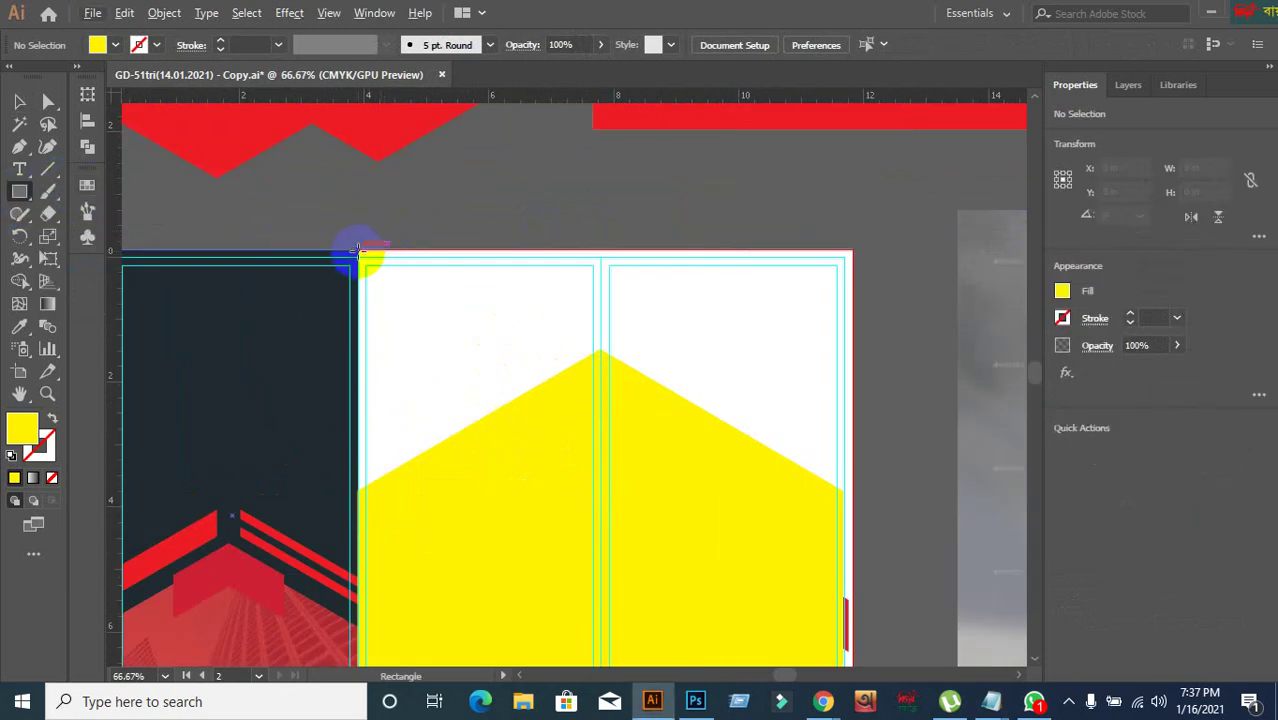
{"action": "left_click_drag", "start_coordinate": [357, 250], "coordinate": [843, 397]}
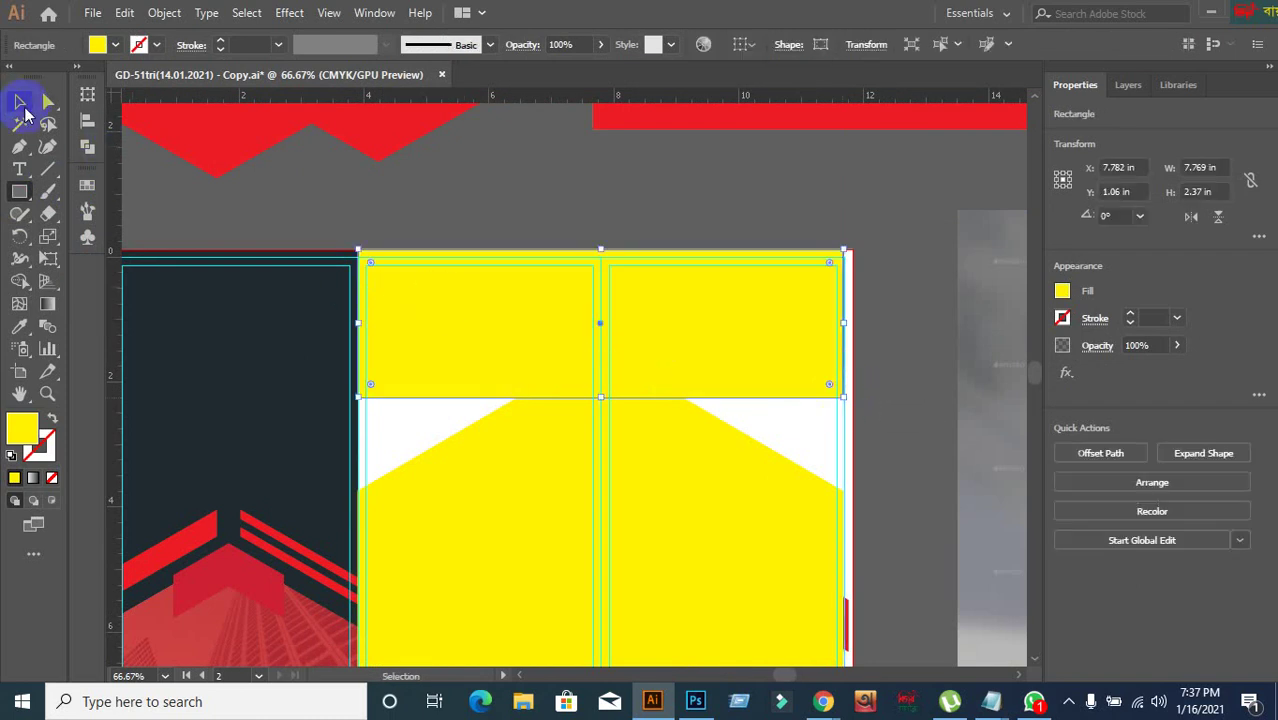
- Fill the new header rectangle with light blue
{"action": "left_click", "coordinate": [22, 104]}
{"action": "left_click", "coordinate": [98, 46]}
{"action": "left_click", "coordinate": [117, 46]}
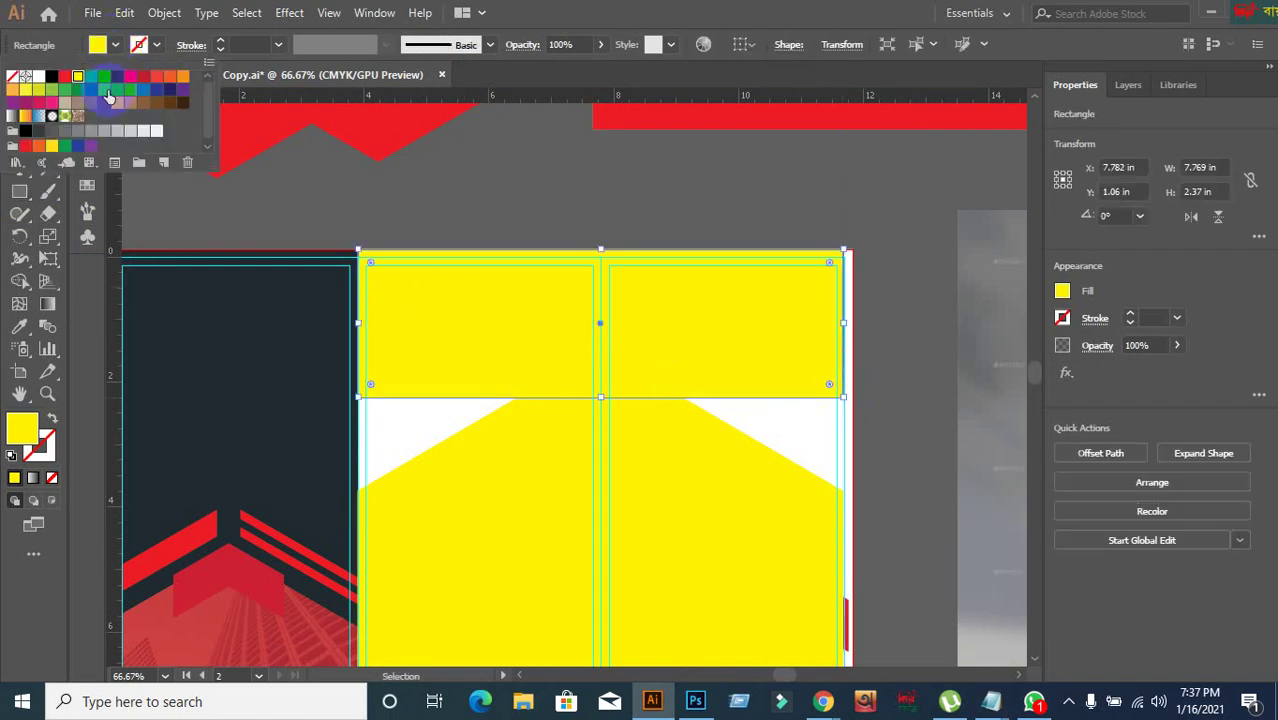
{"action": "left_click", "coordinate": [106, 78]}
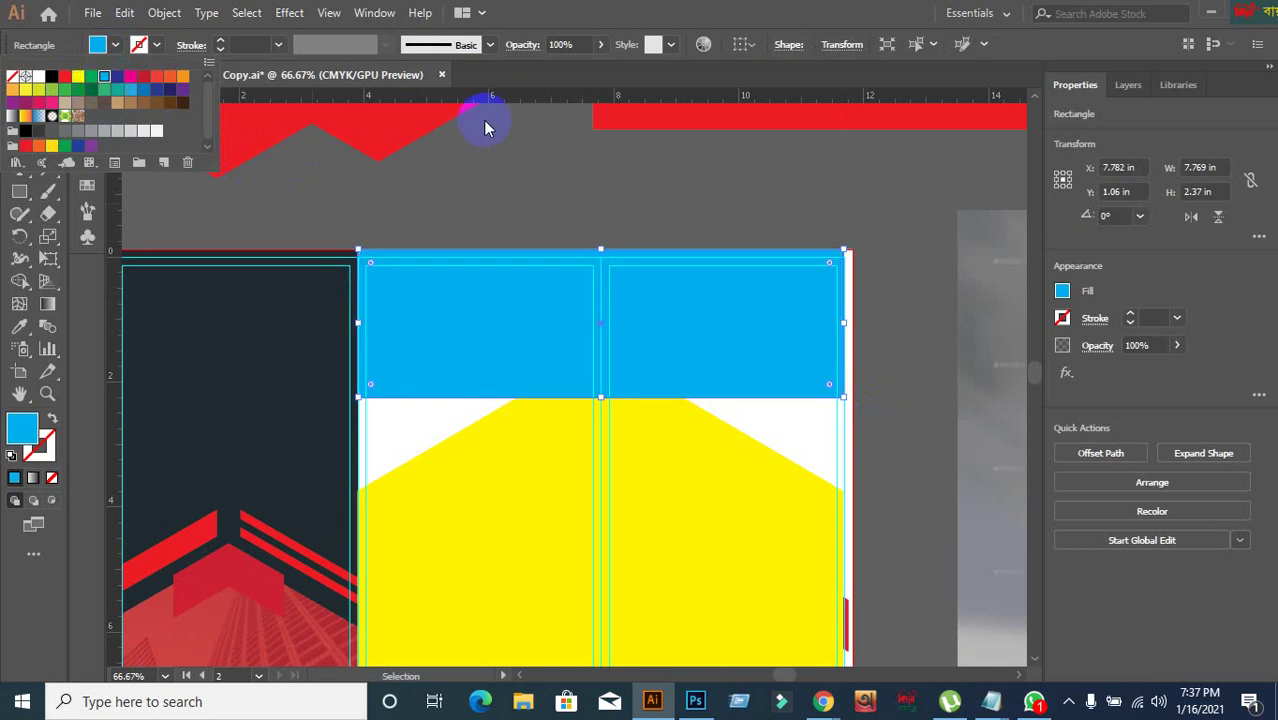
{"action": "left_click", "coordinate": [900, 507]}
- Bring the yellow hexagon to the front and raise it to Y 4.692 in, its peak just below the header's top edge
{"action": "left_click", "coordinate": [662, 552], "text": "ctrl"}
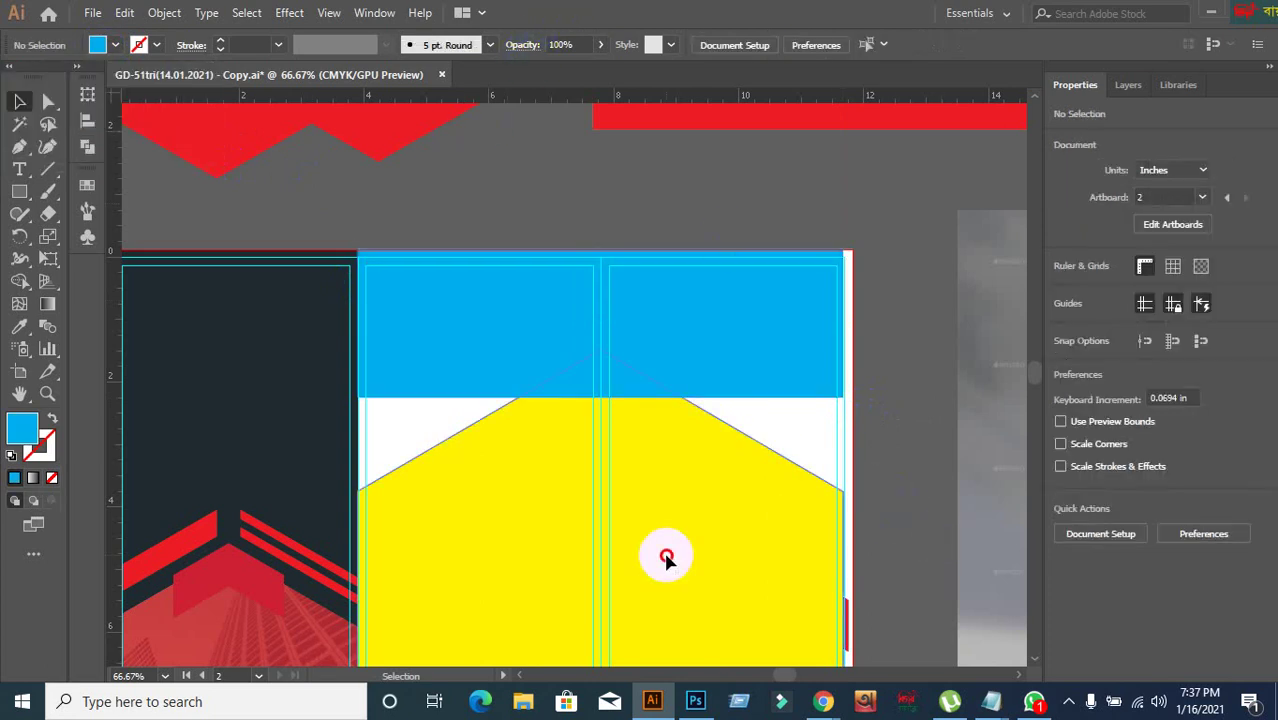
{"action": "key", "text": "ctrl+shift+bracketright"}
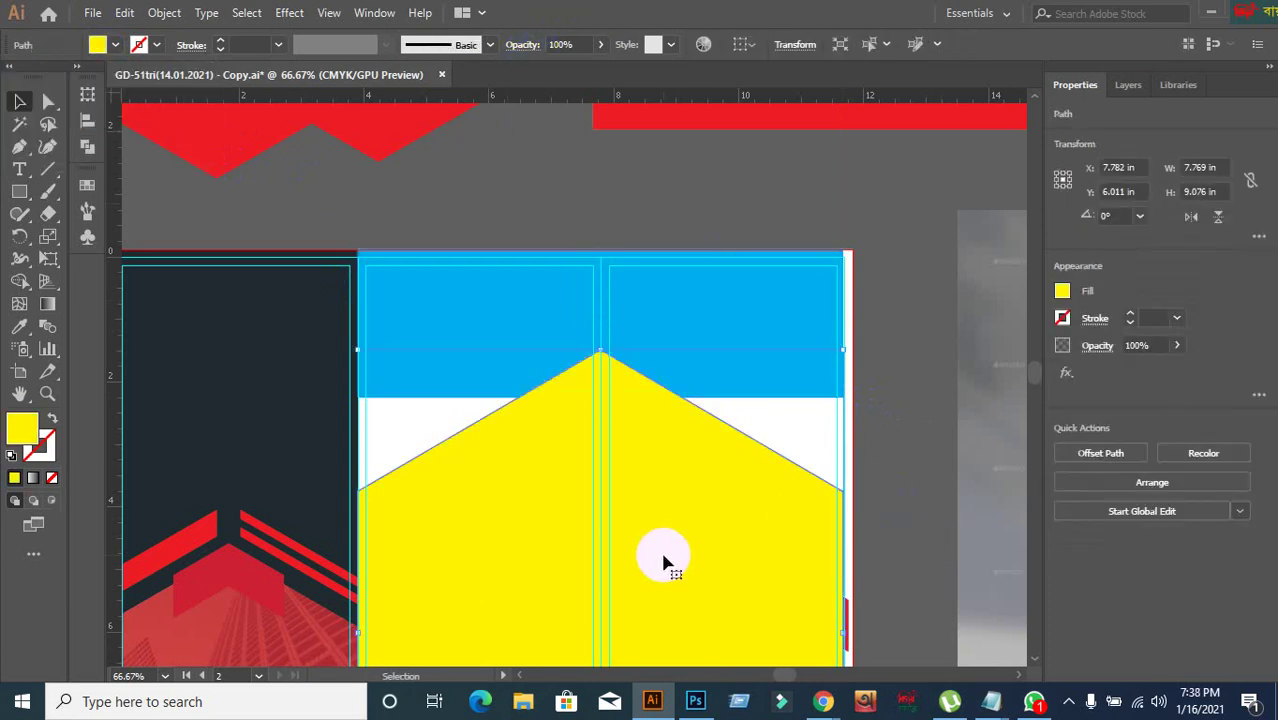
{"action": "key", "text": "Up"}
{"action": "key", "text": "Up"}
{"action": "key", "text": "Up"}
{"action": "key", "text": "Up"}
{"action": "key", "text": "Up"}
{"action": "key", "text": "Up"}
{"action": "key", "text": "Up"}
{"action": "key", "text": "Up"}
{"action": "key", "text": "Up"}
{"action": "key", "text": "Up"}
{"action": "key", "text": "Up"}
{"action": "key", "text": "Up"}
{"action": "key", "text": "Up"}
{"action": "key", "text": "Up"}
{"action": "key", "text": "Up"}
{"action": "key", "text": "Up"}
{"action": "key", "text": "Up"}
{"action": "key", "text": "Up"}
{"action": "key", "text": "Up"}
{"action": "key", "text": "Up"}
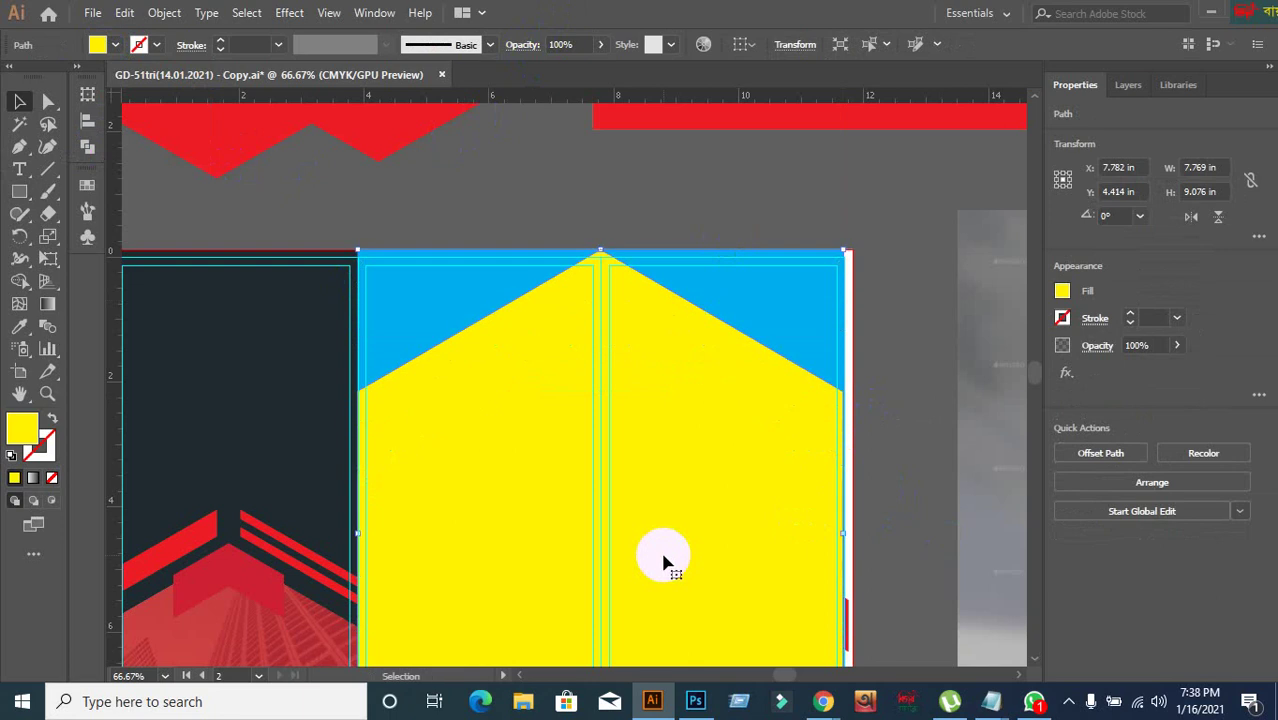
{"action": "key", "text": "Down"}
{"action": "key", "text": "Down"}
{"action": "key", "text": "Down"}
{"action": "key", "text": "Down"}
{"action": "key", "text": "Down"}
{"action": "key", "text": "Down"}
{"action": "key", "text": "Down"}
{"action": "key", "text": "Down"}
{"action": "key", "text": "Down"}
{"action": "key", "text": "Down"}
{"action": "key", "text": "Down"}
{"action": "key", "text": "Down"}
{"action": "key", "text": "Down"}
{"action": "key", "text": "Down"}
{"action": "key", "text": "Down"}
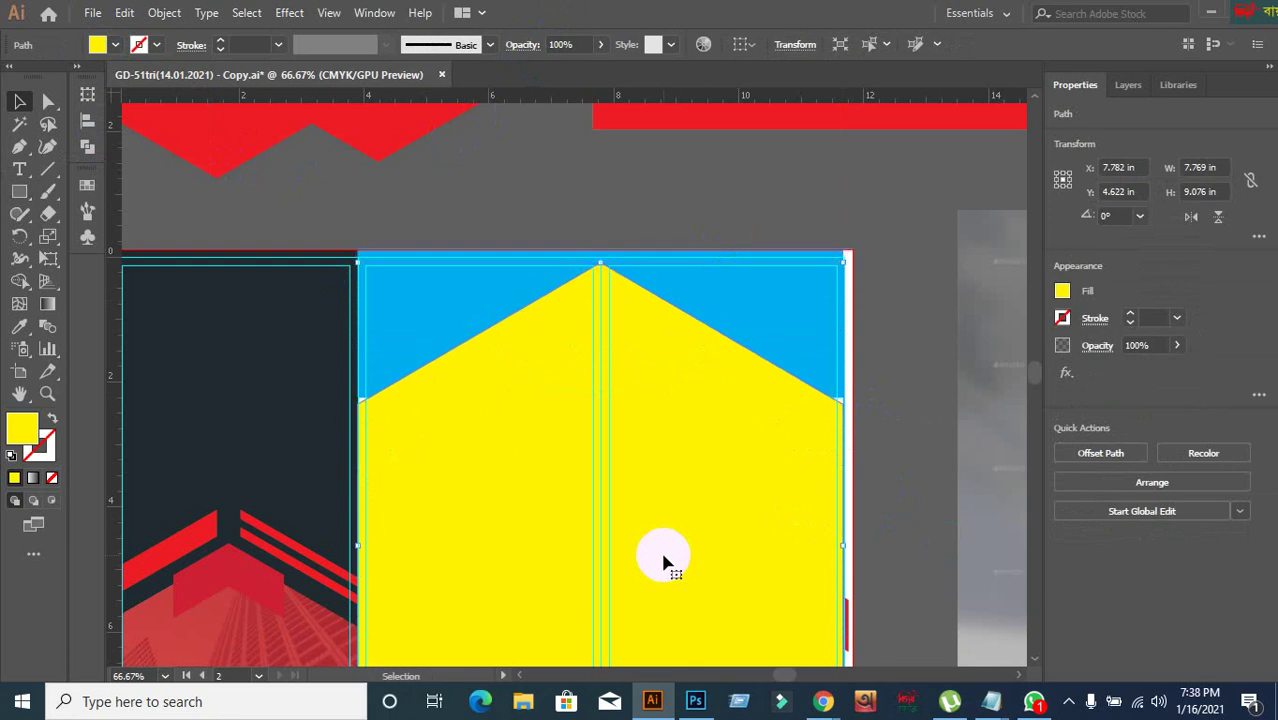
{"action": "key", "text": "Down"}
{"action": "key", "text": "Down"}
{"action": "key", "text": "Down"}
{"action": "key", "text": "Down"}
{"action": "key", "text": "Down"}
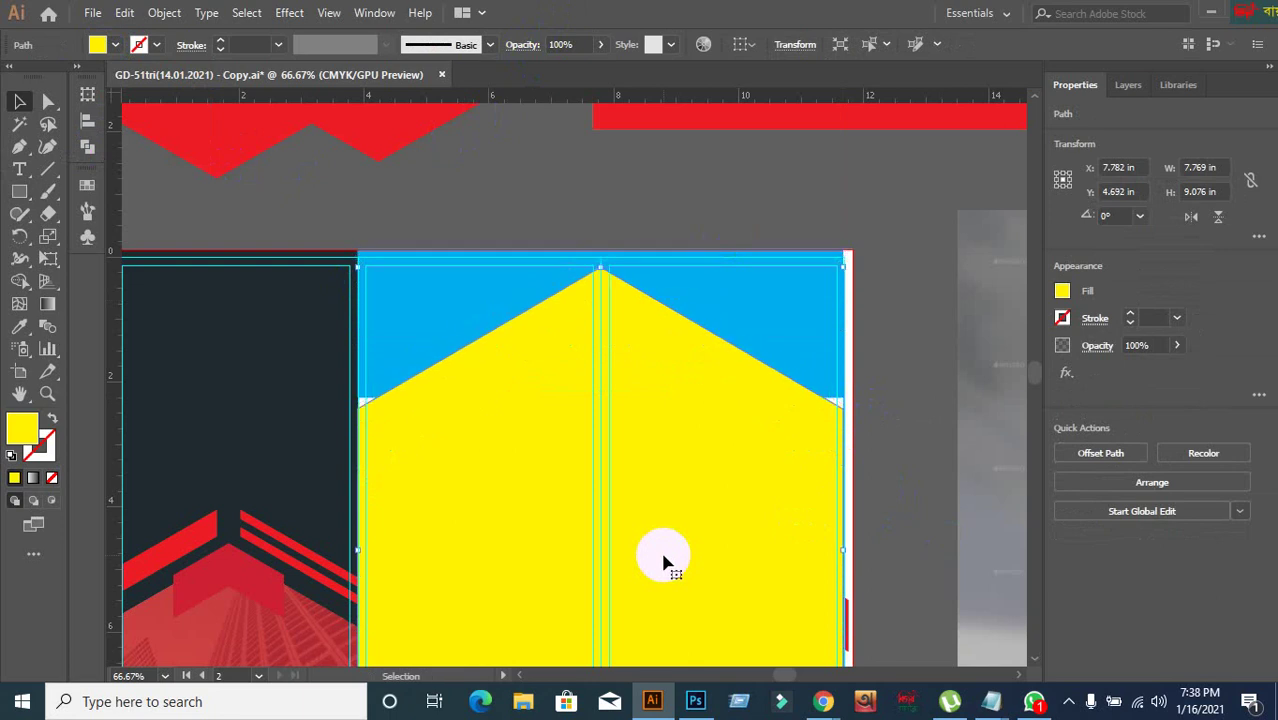
- Extend the blue rectangle downward to a height of 3.015 in so it passes the hexagon's side corners
{"action": "left_click", "coordinate": [916, 401]}
{"action": "left_click", "coordinate": [754, 327]}
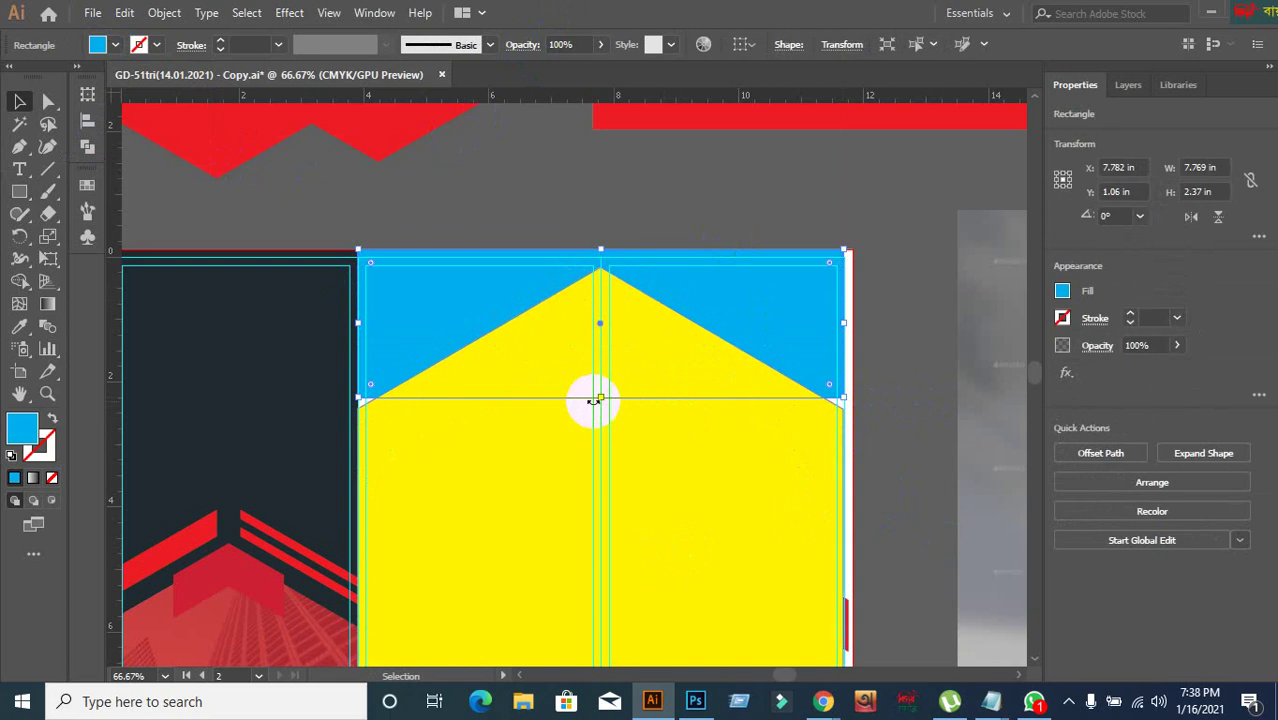
{"action": "left_click_drag", "start_coordinate": [597, 399], "coordinate": [599, 437]}
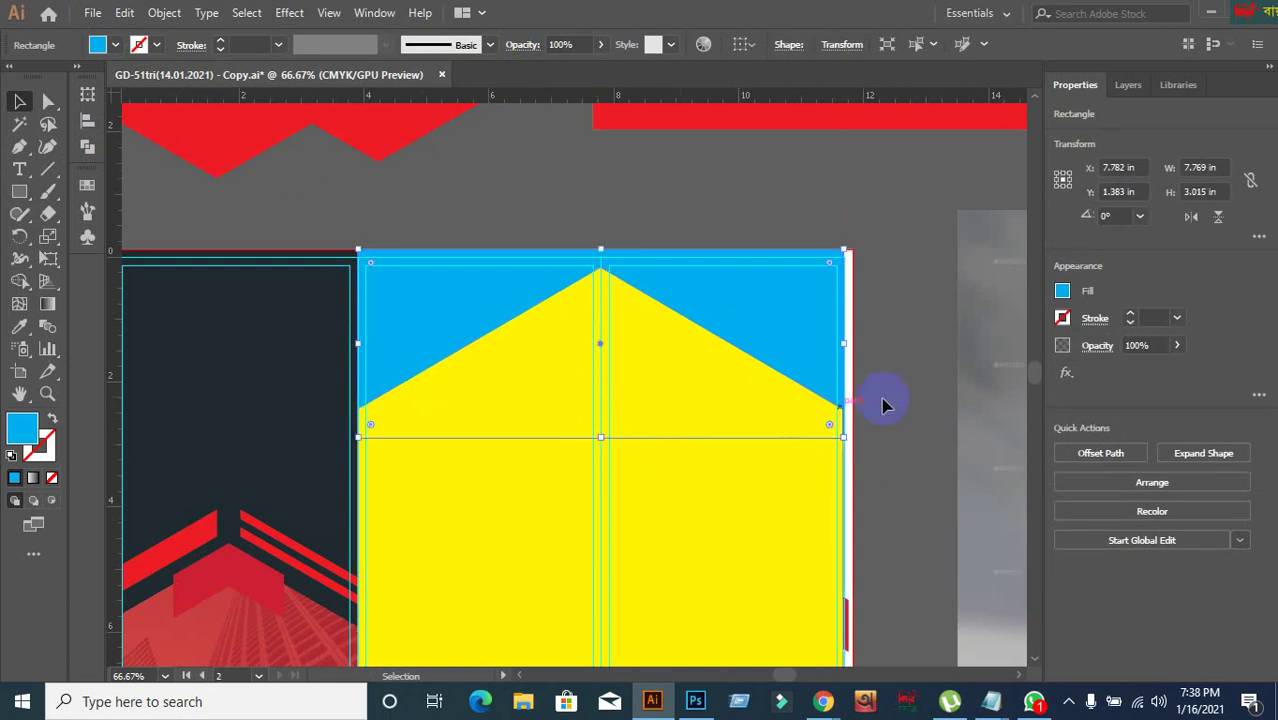
{"action": "left_click", "coordinate": [908, 396]}
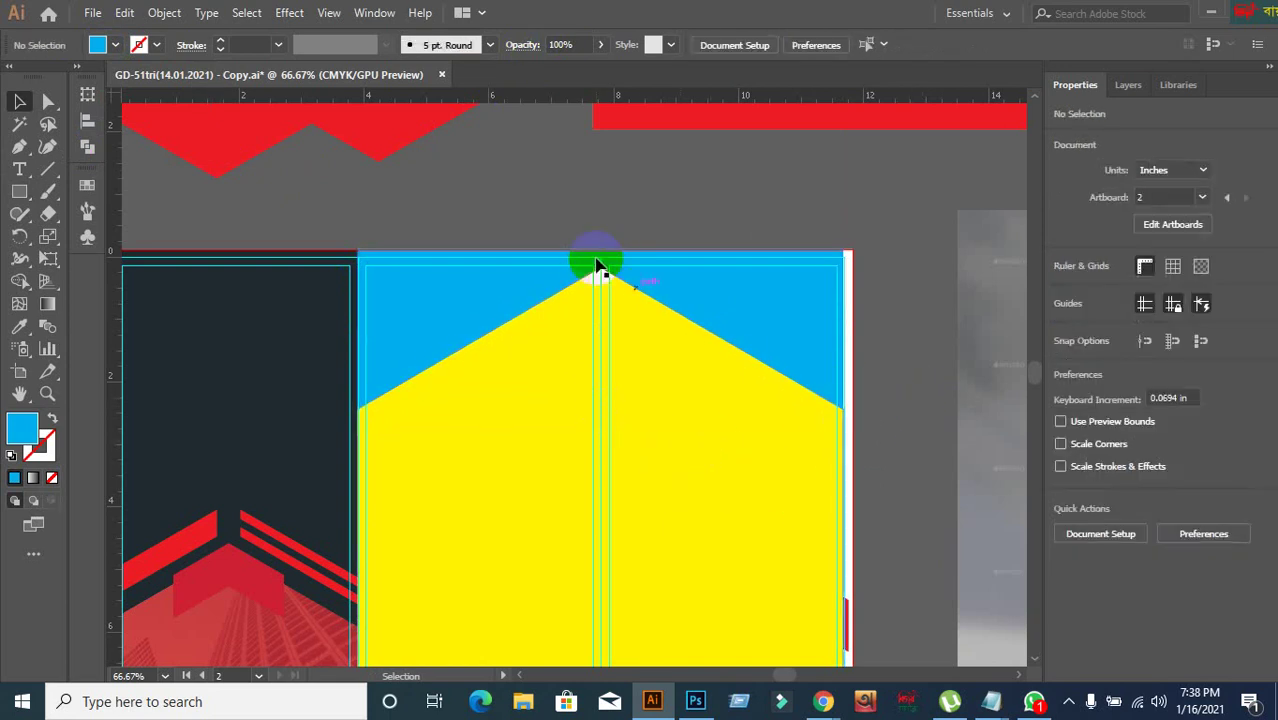
- Separate the blue area above the hexagon's peak into its own shape with the Shape Builder tool
{"action": "left_click", "coordinate": [593, 342]}
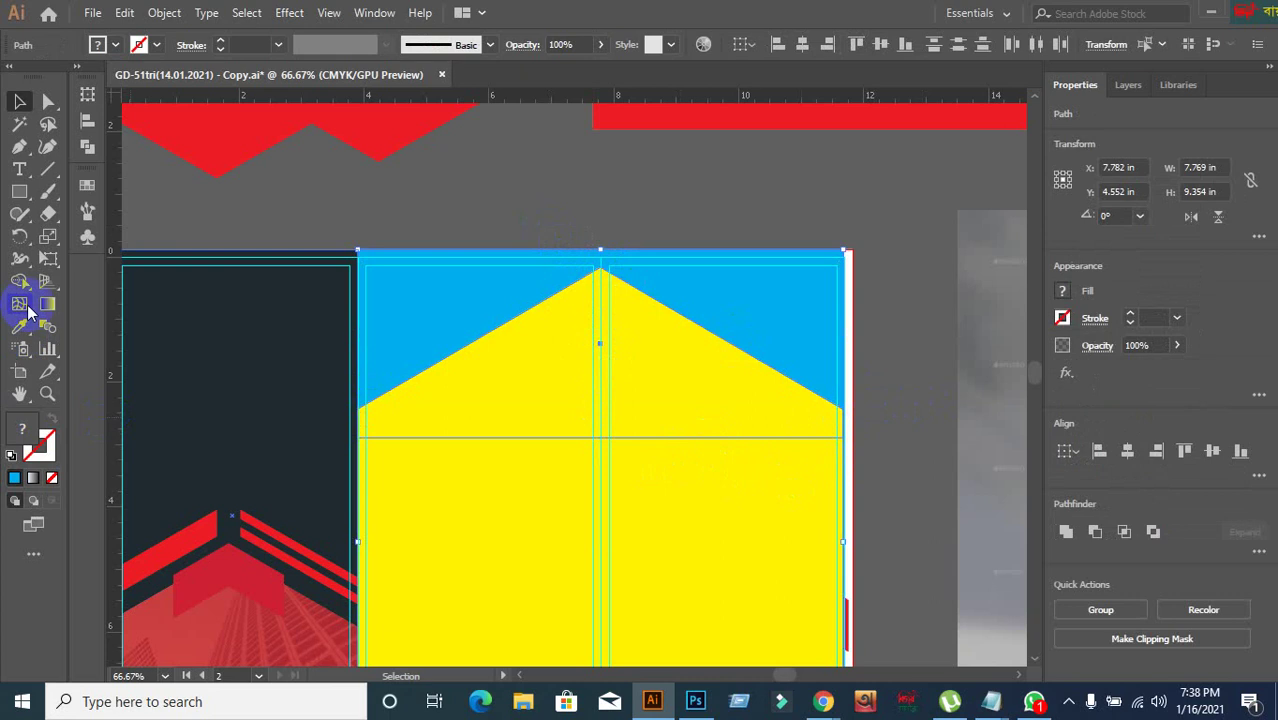
{"action": "left_click", "coordinate": [20, 281]}
{"action": "left_click", "coordinate": [432, 295]}
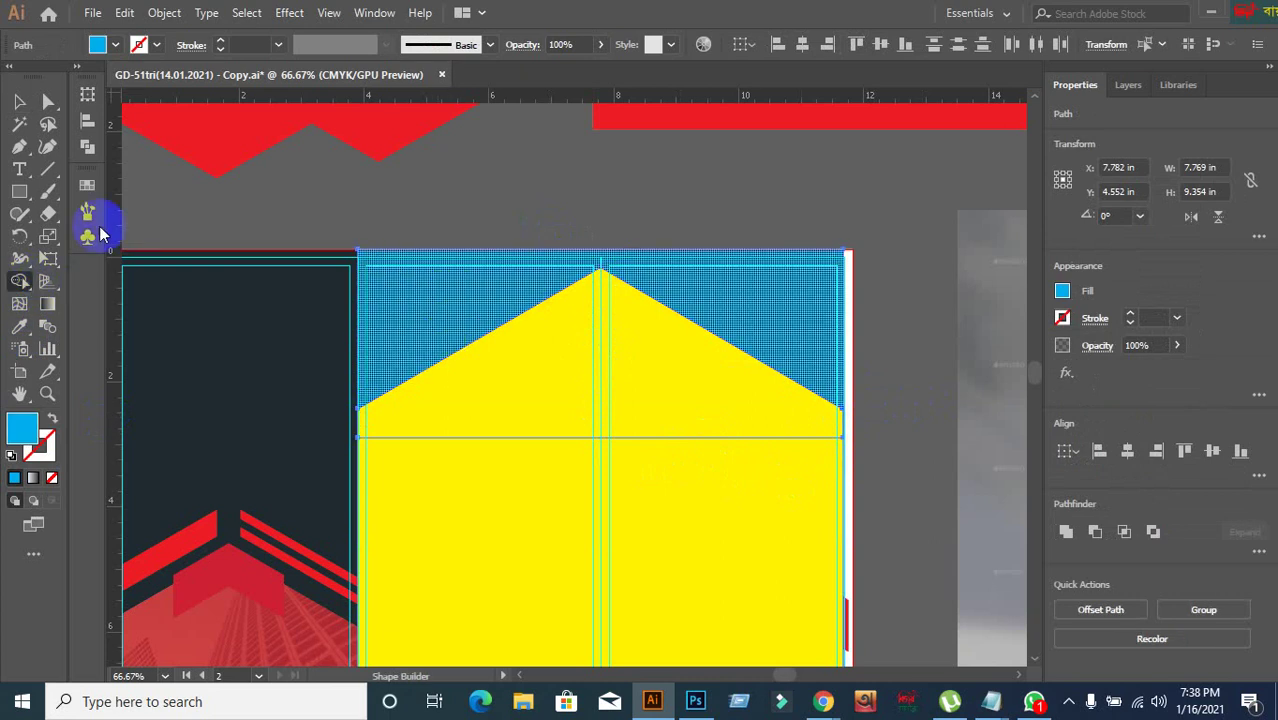
{"action": "left_click", "coordinate": [19, 101]}
{"action": "left_click", "coordinate": [576, 192]}
- Delete the yellow hexagon and the leftover blue piece beneath the peaked header
{"action": "left_click", "coordinate": [528, 428]}
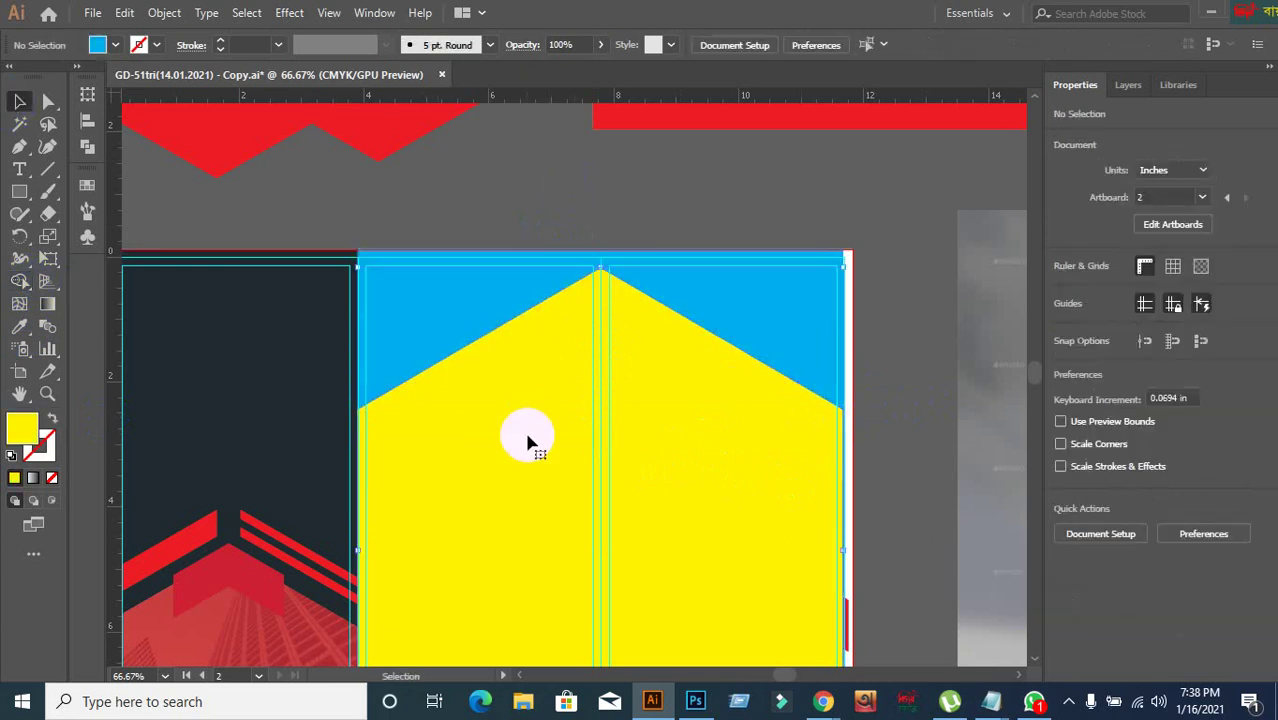
{"action": "key", "text": "Delete"}
{"action": "left_click", "coordinate": [561, 396]}
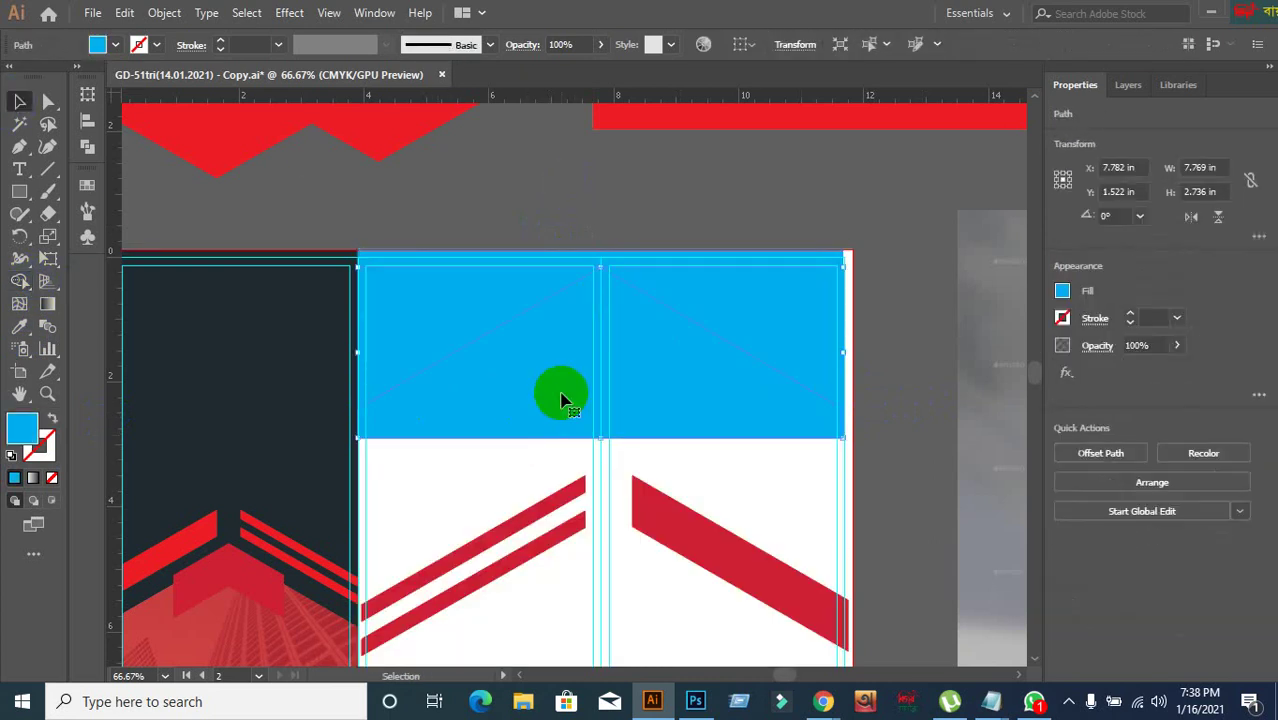
{"action": "key", "text": "Delete"}
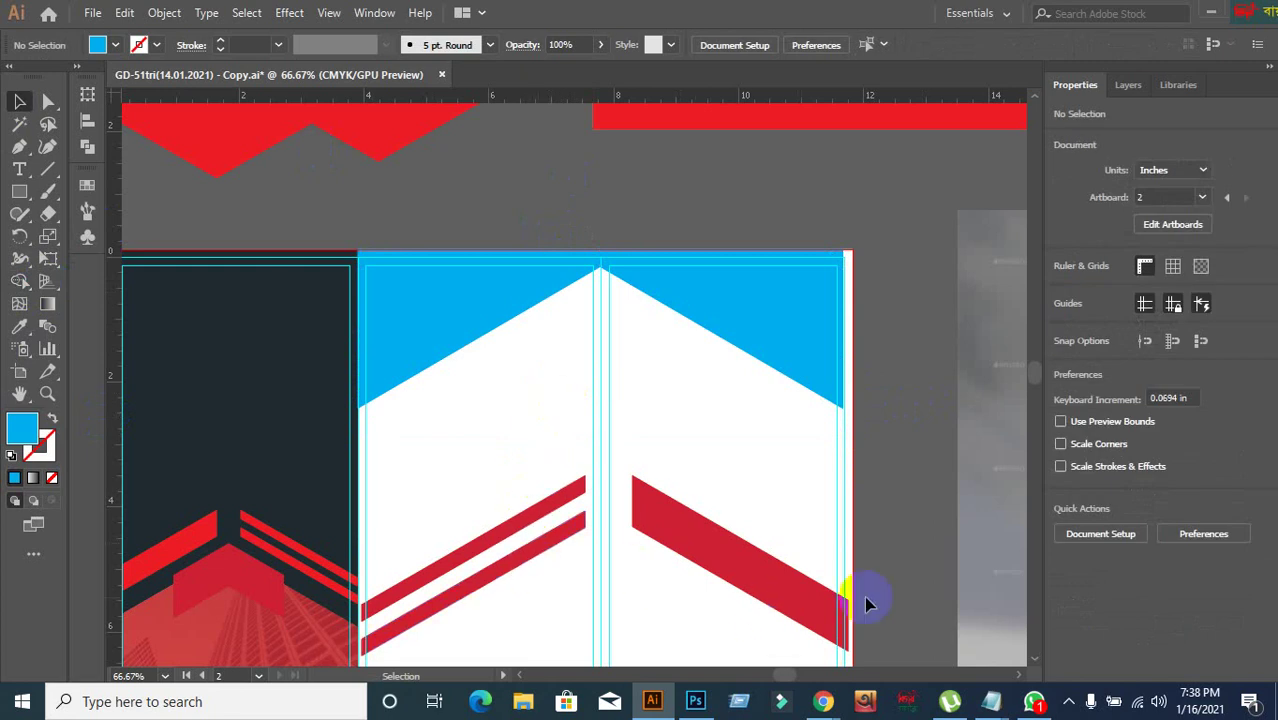
- Shift the red stripe group about 0.06 in left so it starts at the inside panel's left edge
{"action": "scroll", "coordinate": [866, 598], "scroll_direction": "up", "scroll_amount": 2}
{"action": "scroll", "coordinate": [866, 598], "scroll_direction": "down", "scroll_amount": 2}
{"action": "left_click_drag", "start_coordinate": [864, 599], "coordinate": [807, 365]}
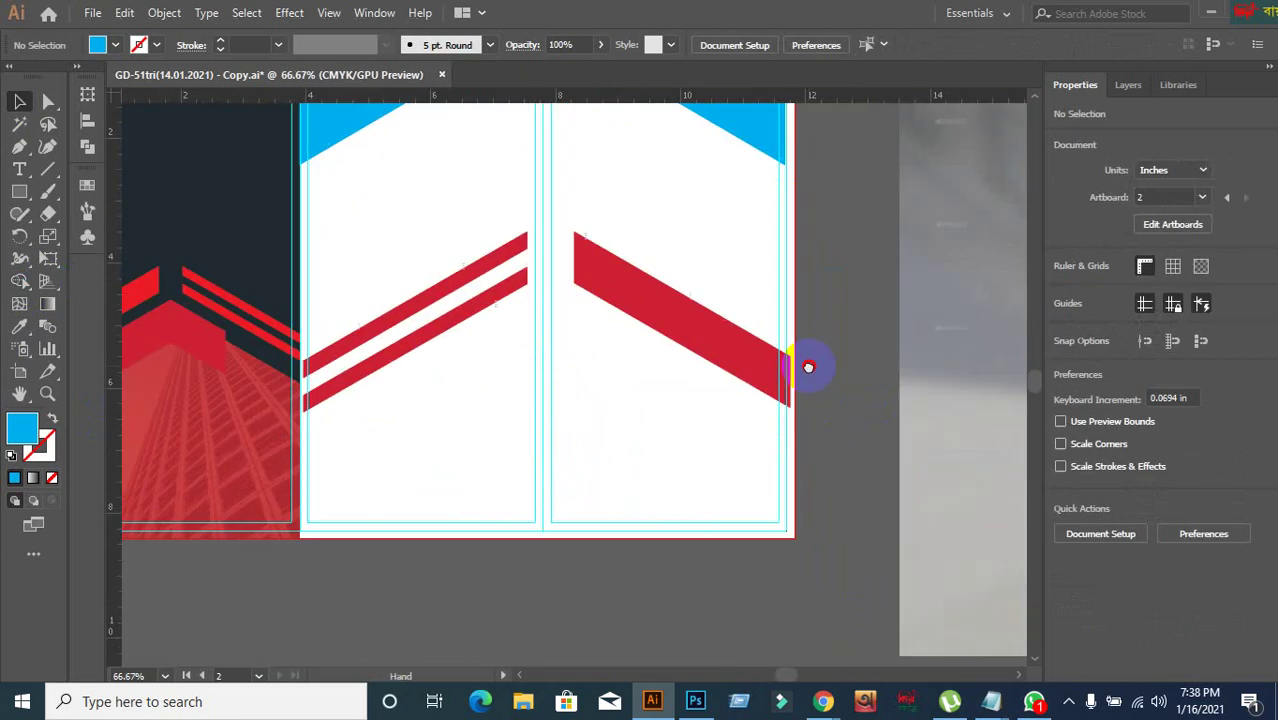
{"action": "scroll", "coordinate": [557, 343], "scroll_direction": "up", "scroll_amount": 1}
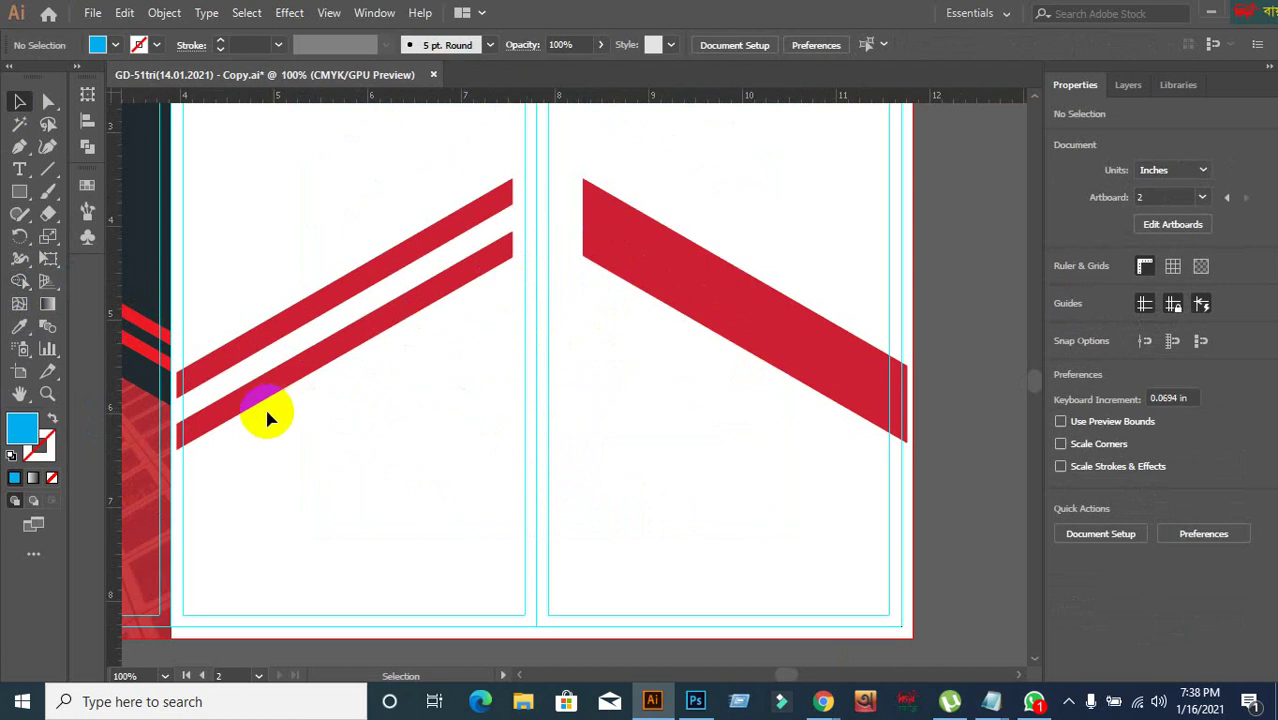
{"action": "left_click", "coordinate": [230, 412]}
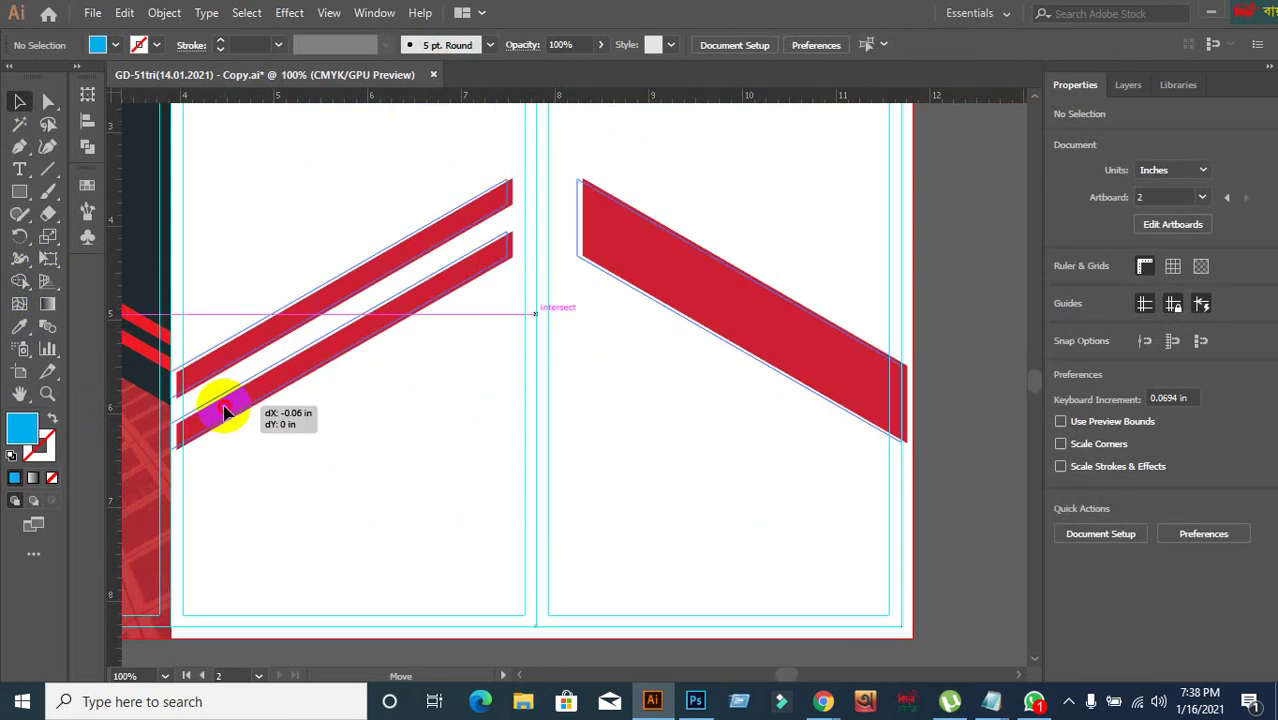
{"action": "left_click", "coordinate": [300, 465]}
{"action": "scroll", "coordinate": [403, 490], "scroll_direction": "down", "scroll_amount": 1}
{"action": "scroll", "coordinate": [403, 490], "scroll_direction": "up", "scroll_amount": 1}
- Raise the red stripe group to Y 2.158 in, leaving a narrow white gap beneath the blue header
{"action": "left_click", "coordinate": [420, 398]}
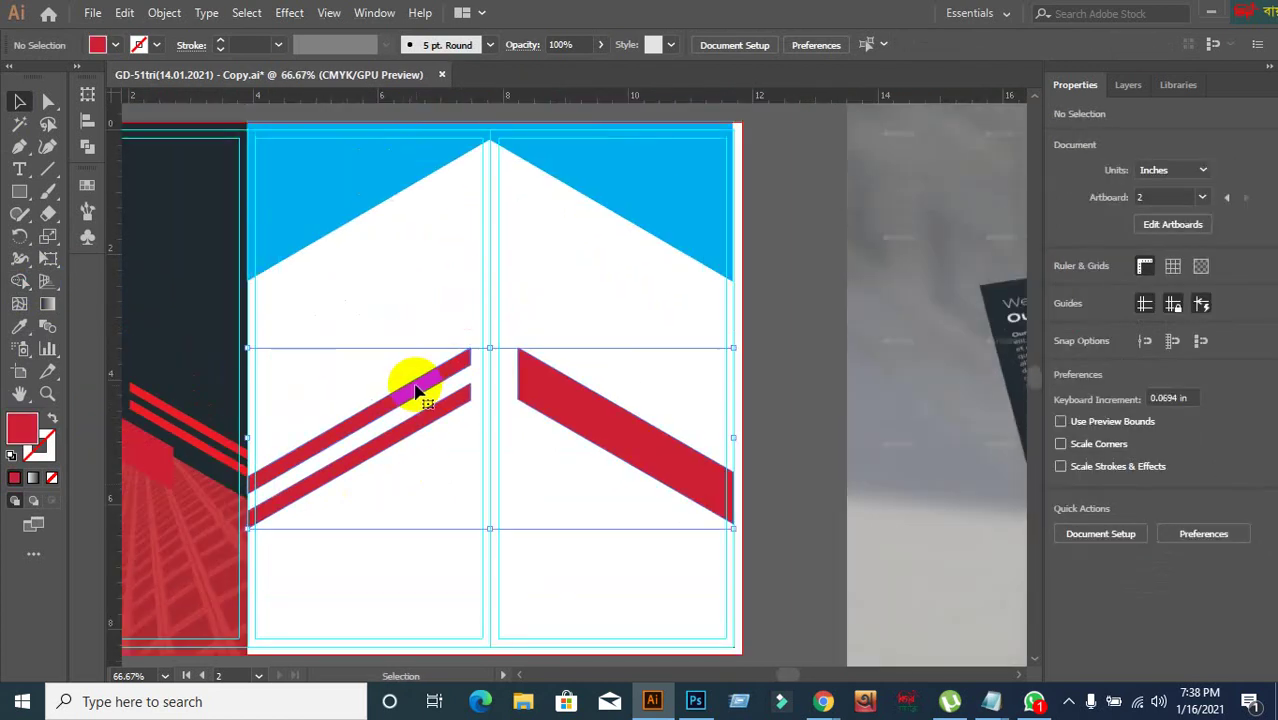
{"action": "key", "text": "shift+Up"}
{"action": "key", "text": "shift+Up"}
{"action": "key", "text": "shift+Up"}
{"action": "key", "text": "shift+Up"}
{"action": "key", "text": "shift+Up"}
{"action": "key", "text": "shift+Up"}
{"action": "key", "text": "shift+Up"}
{"action": "key", "text": "shift+Up"}
{"action": "key", "text": "shift+Up"}
{"action": "key", "text": "shift+Up"}
{"action": "key", "text": "shift+Up"}
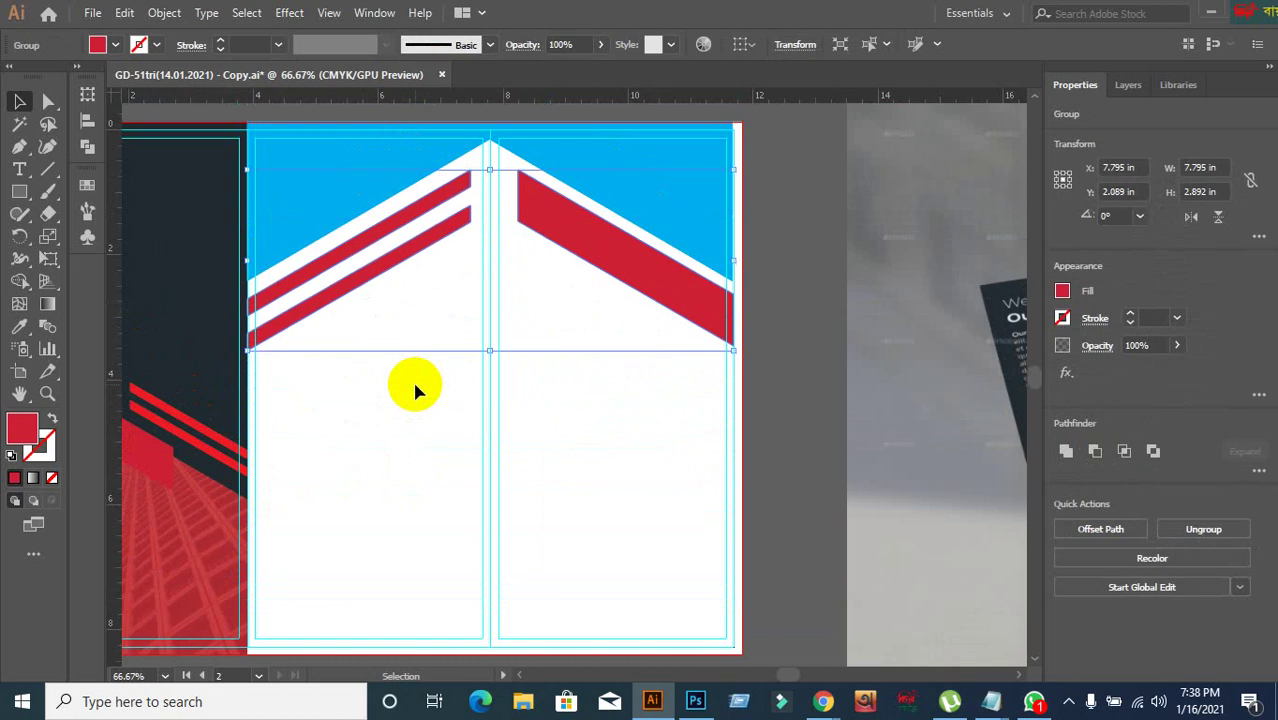
{"action": "key", "text": "shift+Up"}
{"action": "key", "text": "shift+Down"}
{"action": "key", "text": "shift+Down"}
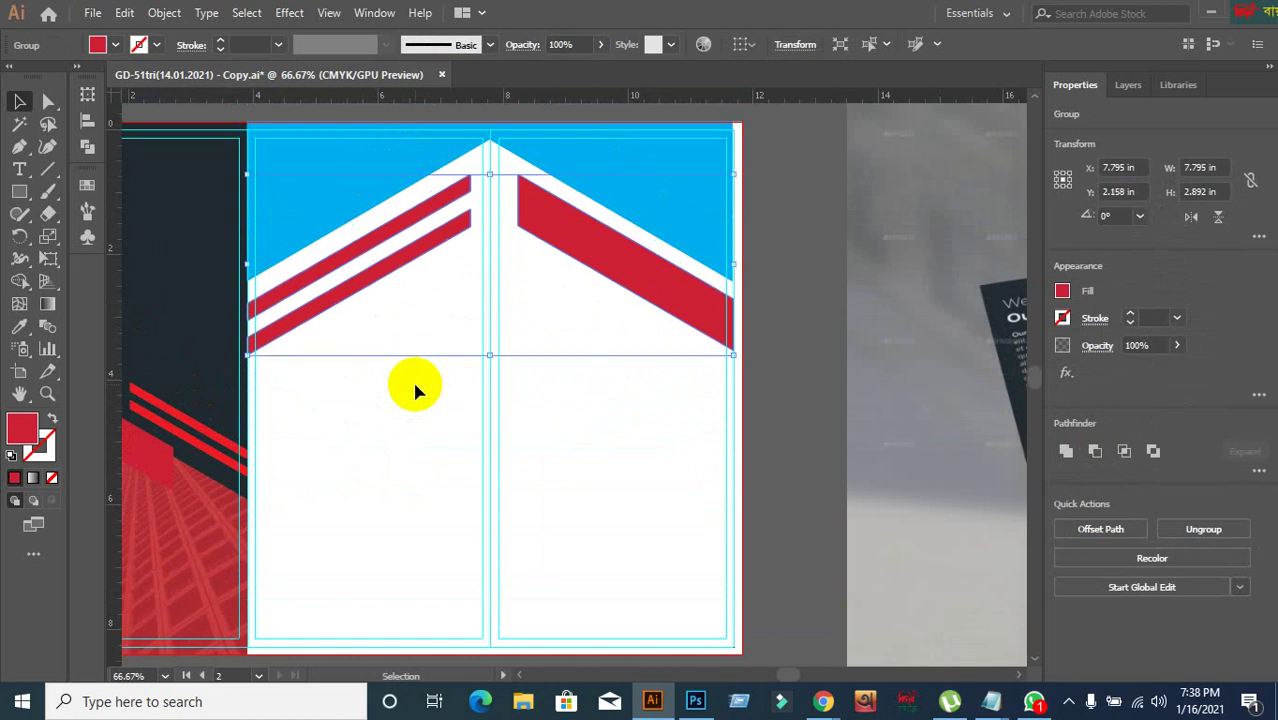
{"action": "left_click", "coordinate": [822, 348]}
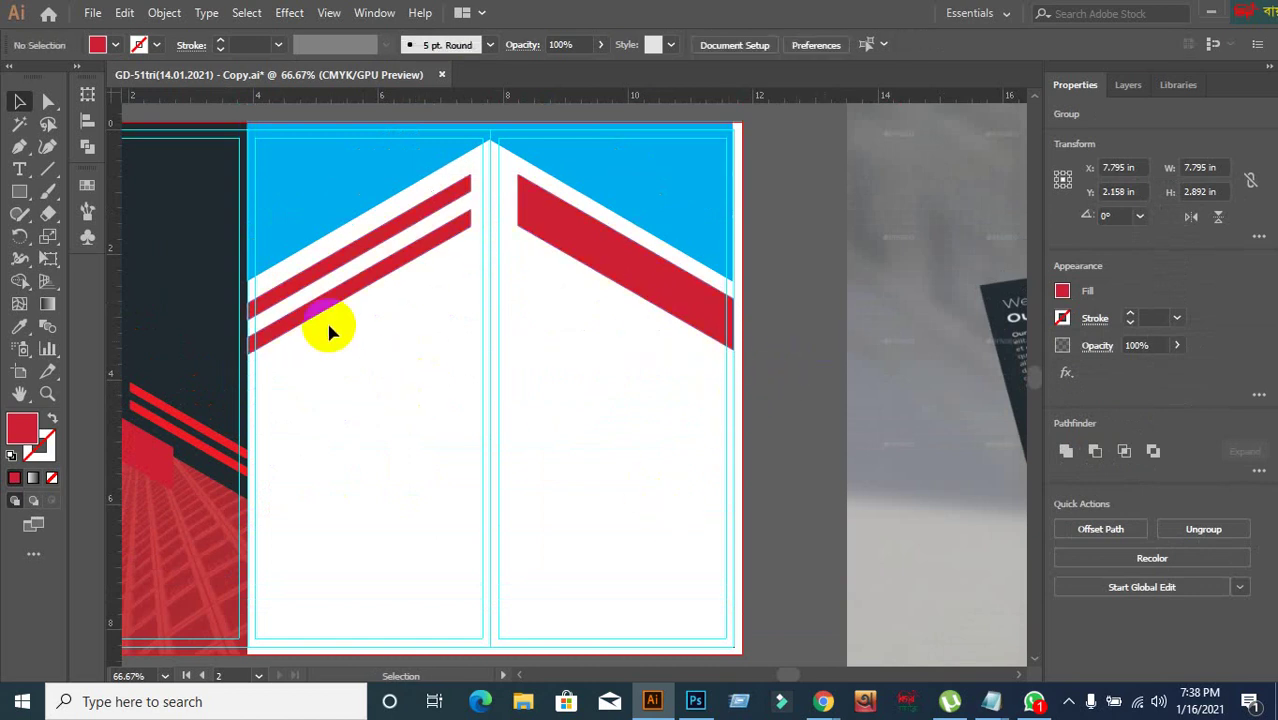
- Align the red stripe group and the blue header by their horizontal centers
{"action": "scroll", "coordinate": [348, 285], "scroll_direction": "up", "scroll_amount": 1}
{"action": "scroll", "coordinate": [350, 285], "scroll_direction": "down", "scroll_amount": 1}
{"action": "scroll", "coordinate": [465, 271], "scroll_direction": "up", "scroll_amount": 1}
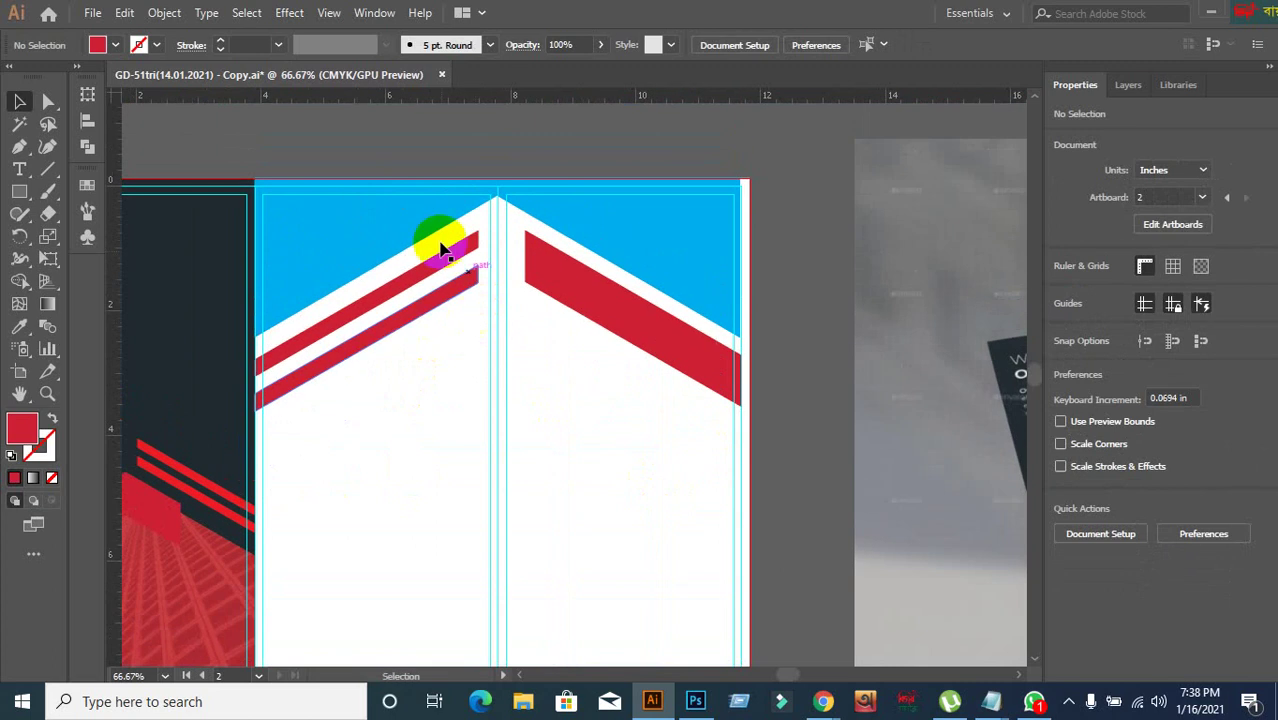
{"action": "left_click_drag", "start_coordinate": [448, 237], "coordinate": [624, 242]}
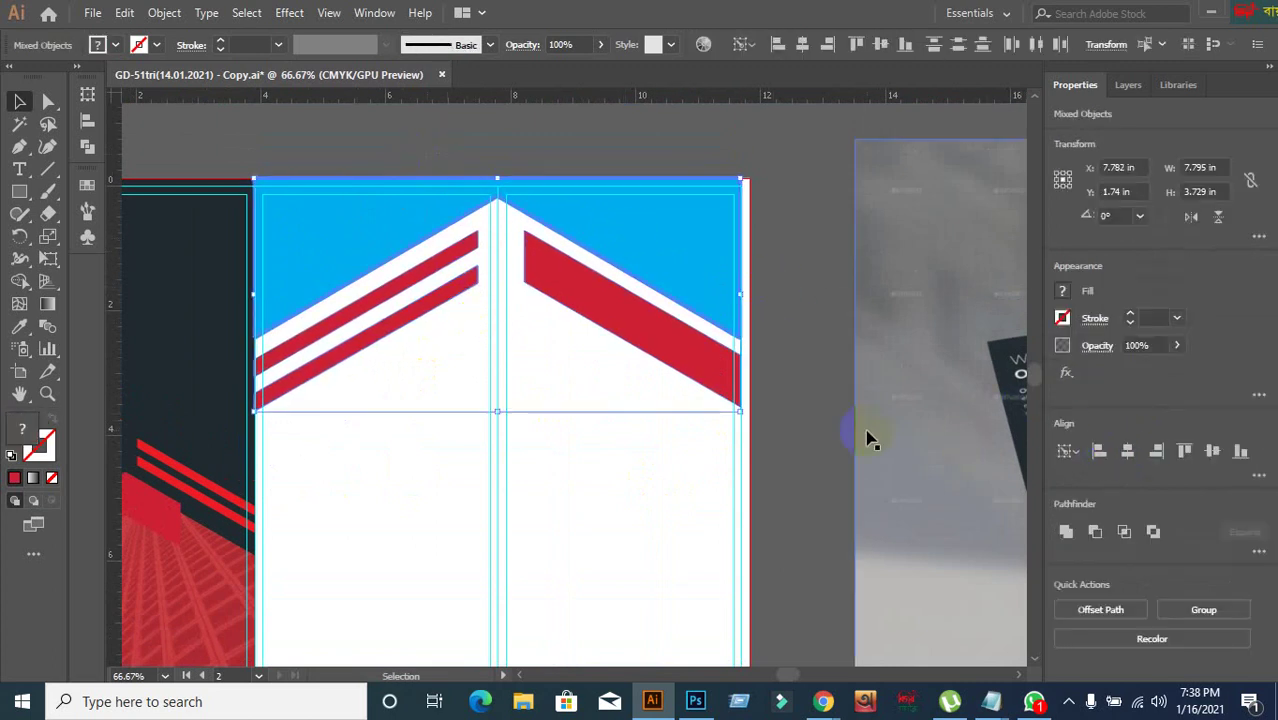
{"action": "left_click", "coordinate": [756, 357]}
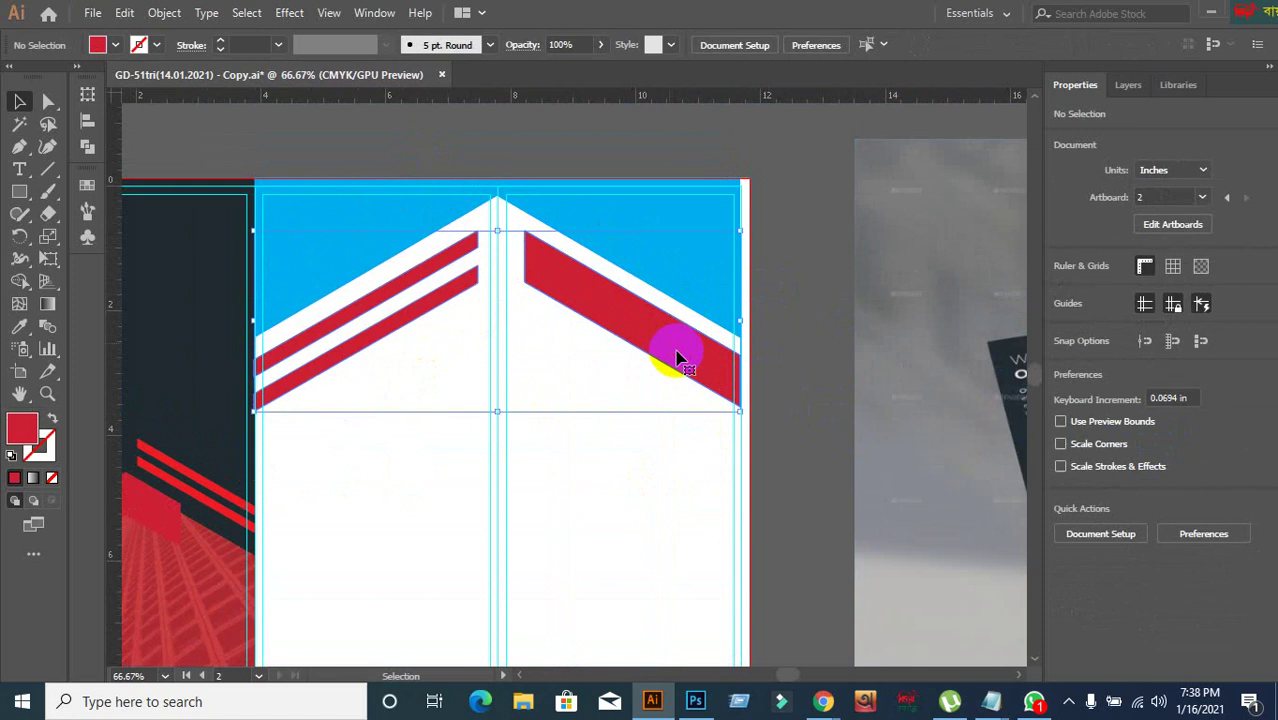
{"action": "left_click", "coordinate": [703, 268]}
{"action": "left_click", "coordinate": [787, 319]}
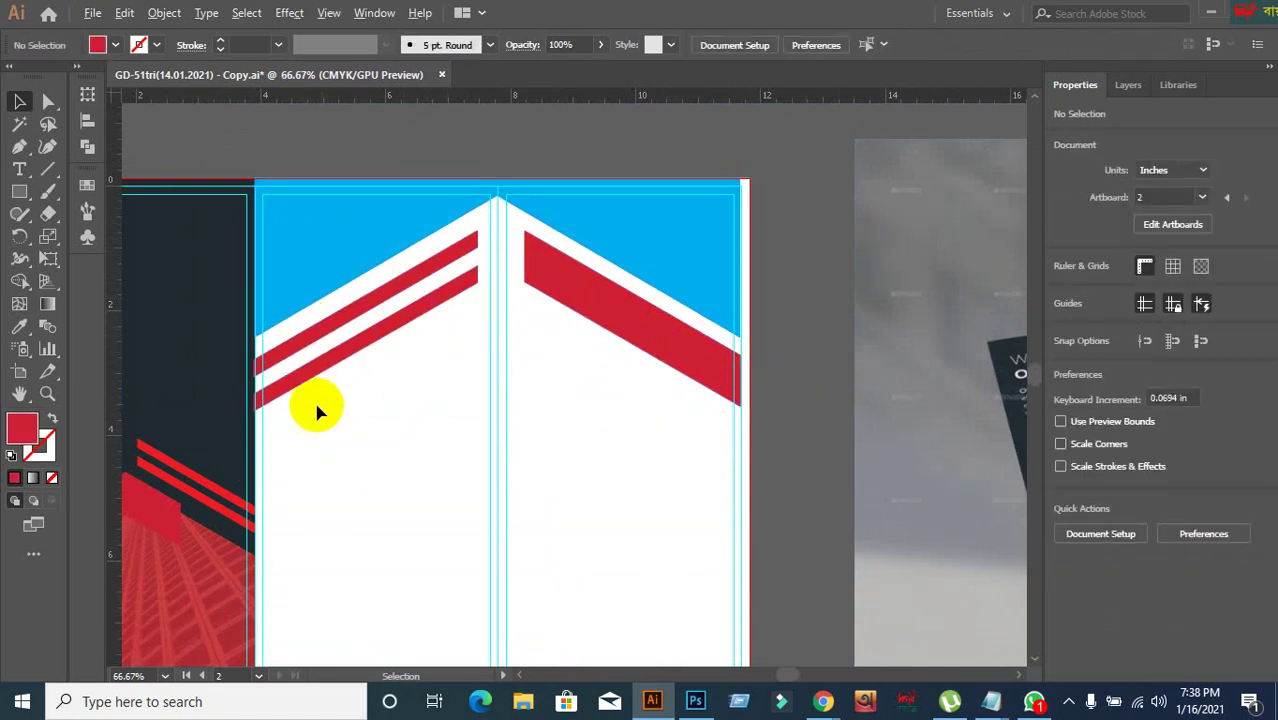
- Examine how the blue header and red stripes meet the inside panel's left and right edges
{"action": "scroll", "coordinate": [310, 392], "scroll_direction": "up", "scroll_amount": 2}
{"action": "left_click", "coordinate": [214, 294]}
{"action": "left_click", "coordinate": [205, 345]}
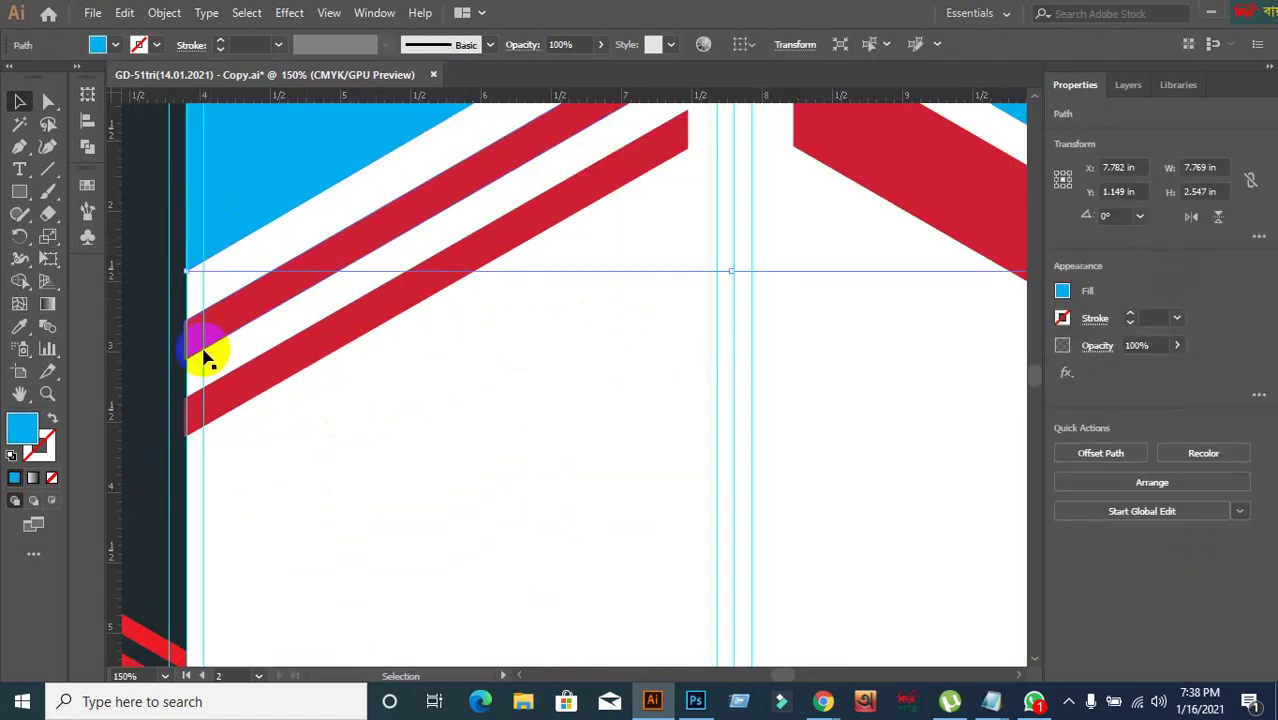
{"action": "left_click", "coordinate": [211, 333]}
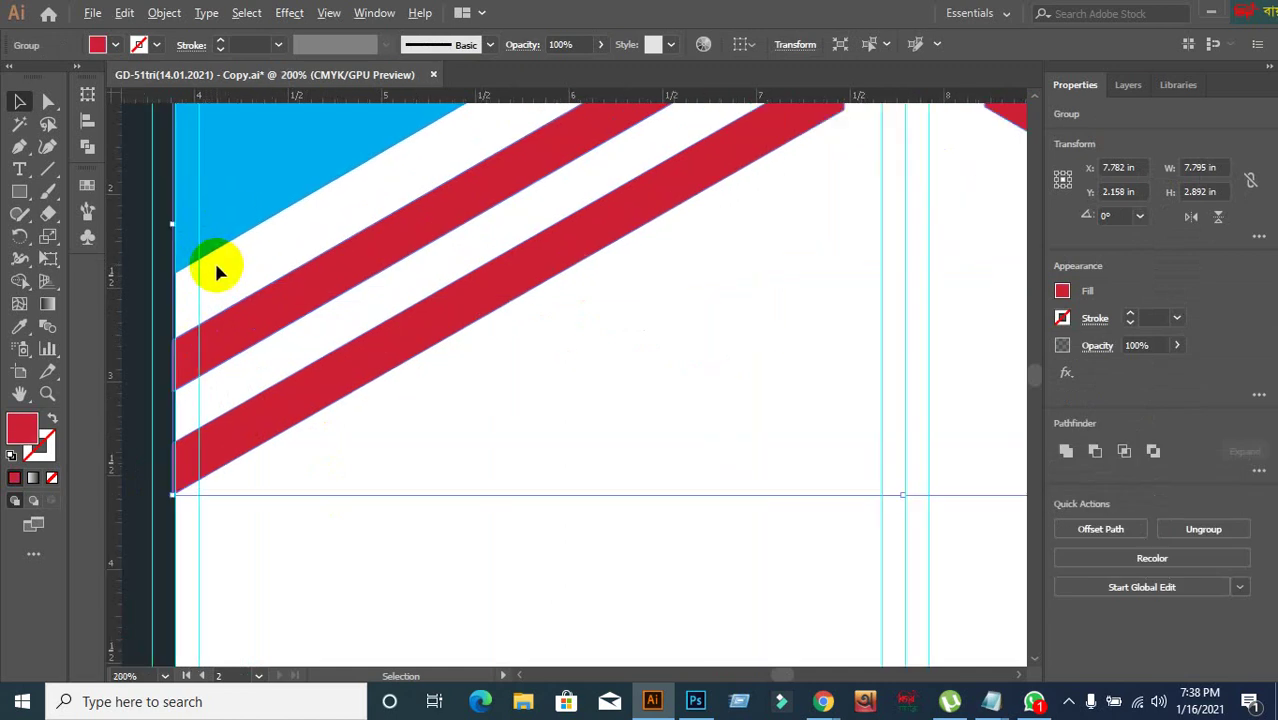
{"action": "scroll", "coordinate": [214, 265], "scroll_direction": "up", "scroll_amount": 3}
{"action": "scroll", "coordinate": [337, 317], "scroll_direction": "down", "scroll_amount": 5}
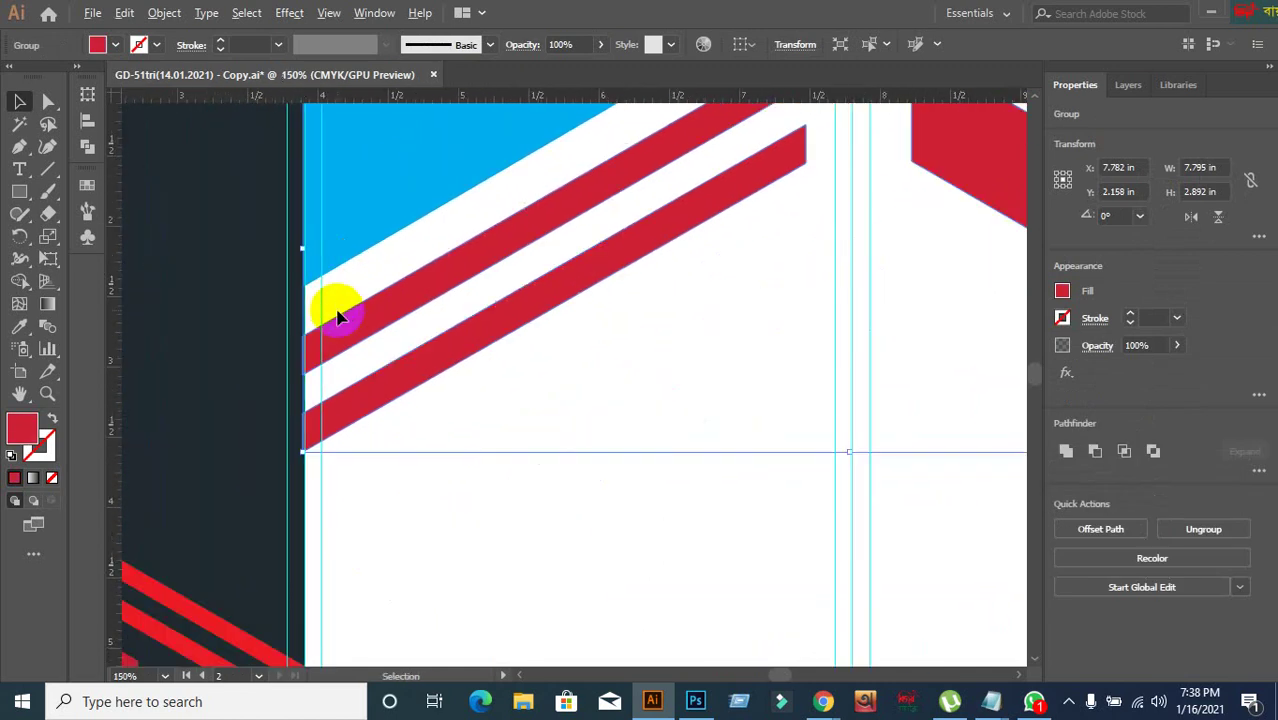
{"action": "left_click", "coordinate": [865, 392]}
{"action": "scroll", "coordinate": [850, 258], "scroll_direction": "up", "scroll_amount": 3}
{"action": "scroll", "coordinate": [850, 258], "scroll_direction": "up", "scroll_amount": 1}
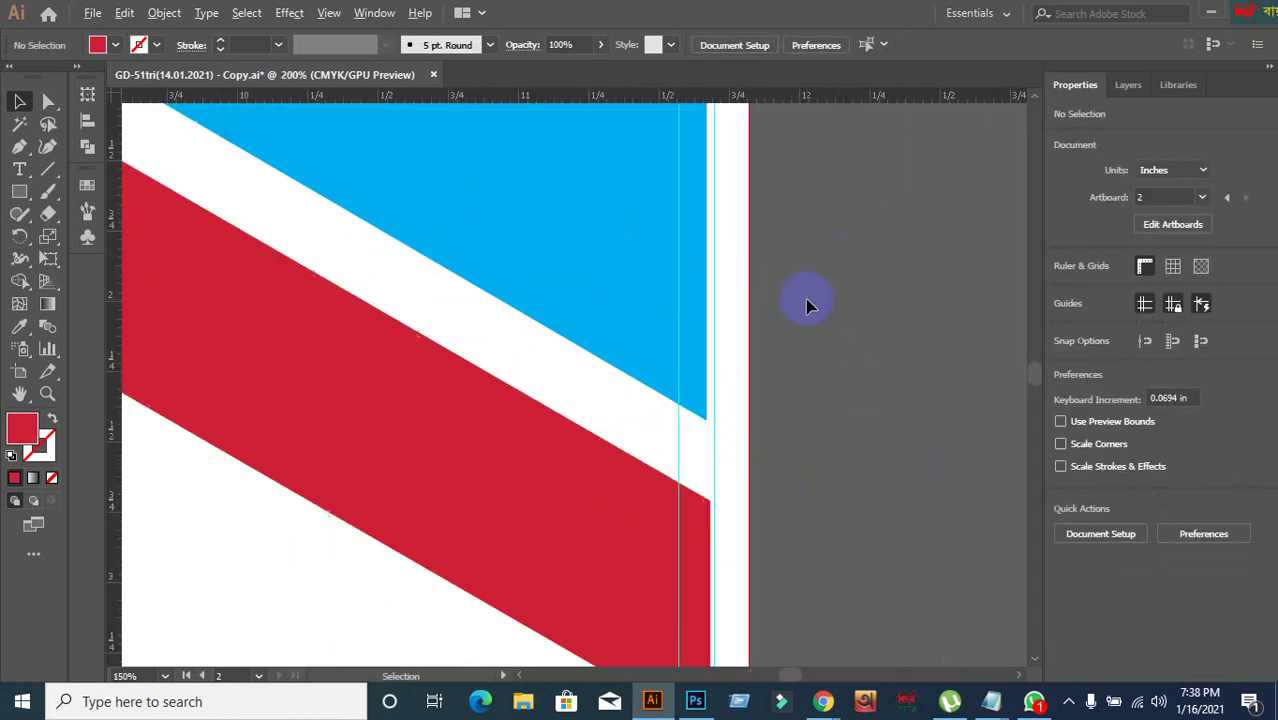
{"action": "scroll", "coordinate": [728, 382], "scroll_direction": "up", "scroll_amount": 1}
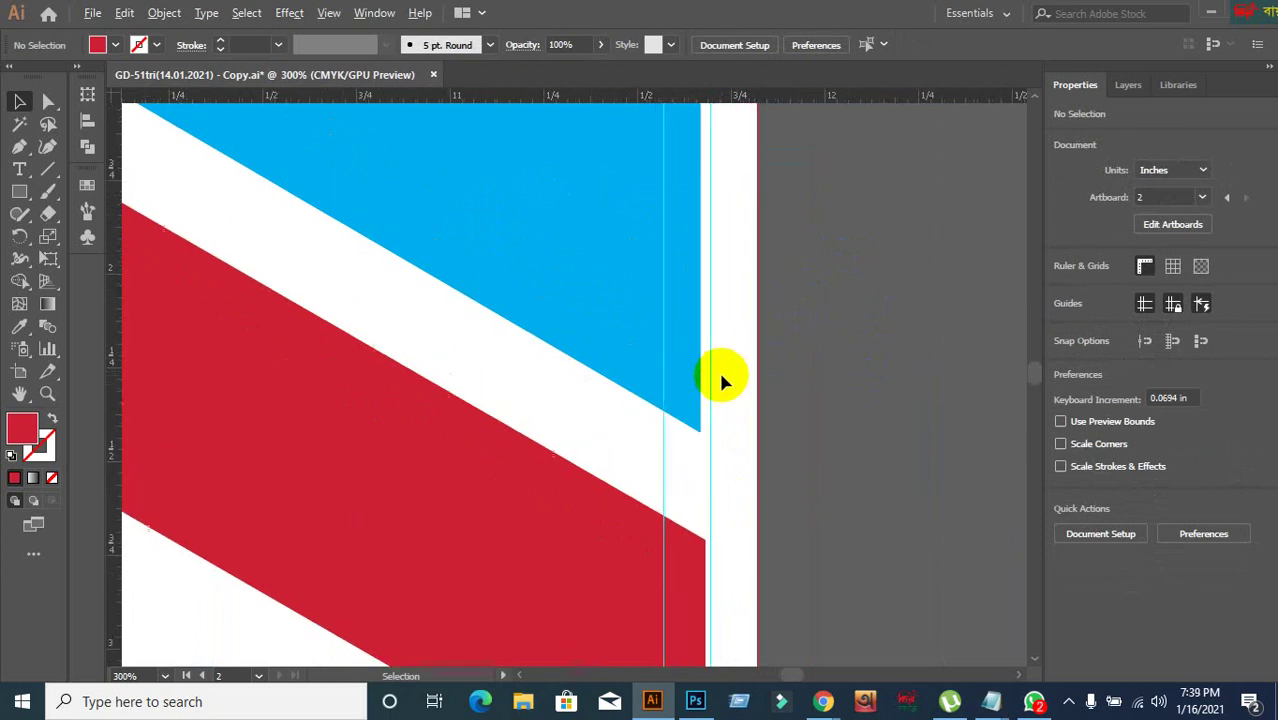
{"action": "scroll", "coordinate": [726, 415], "scroll_direction": "down", "scroll_amount": 4}
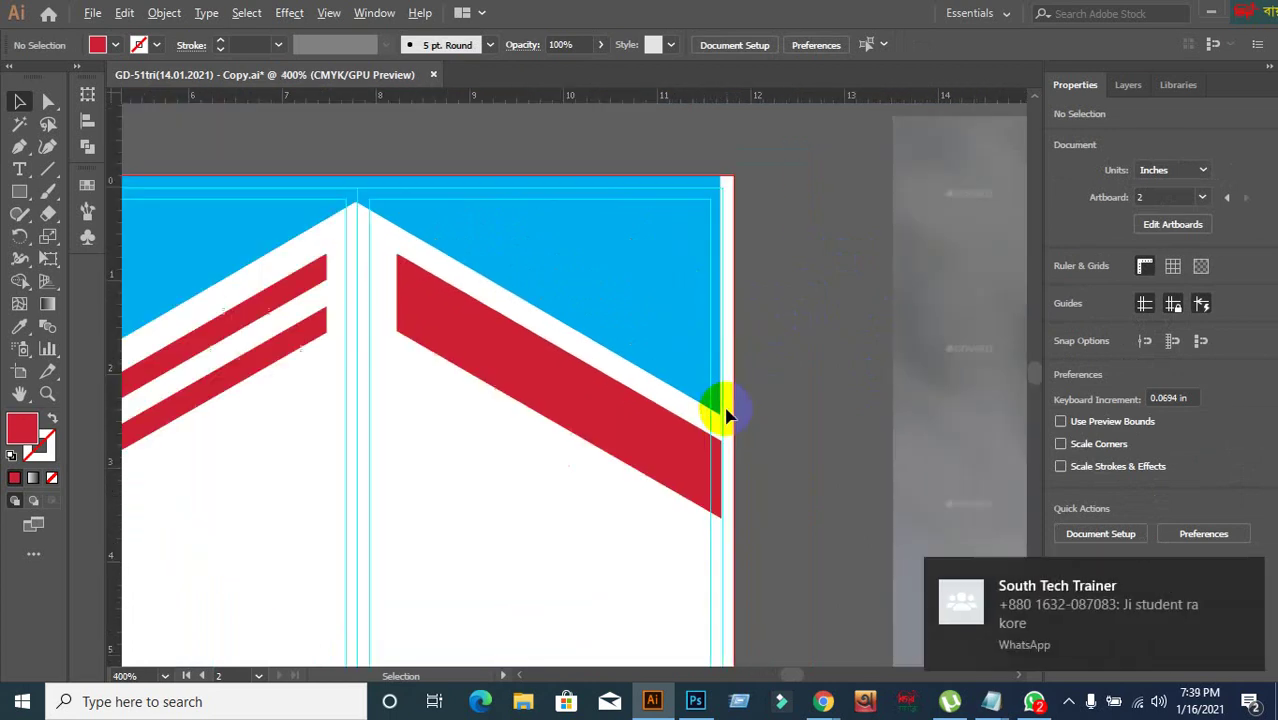
{"action": "left_click", "coordinate": [660, 345]}
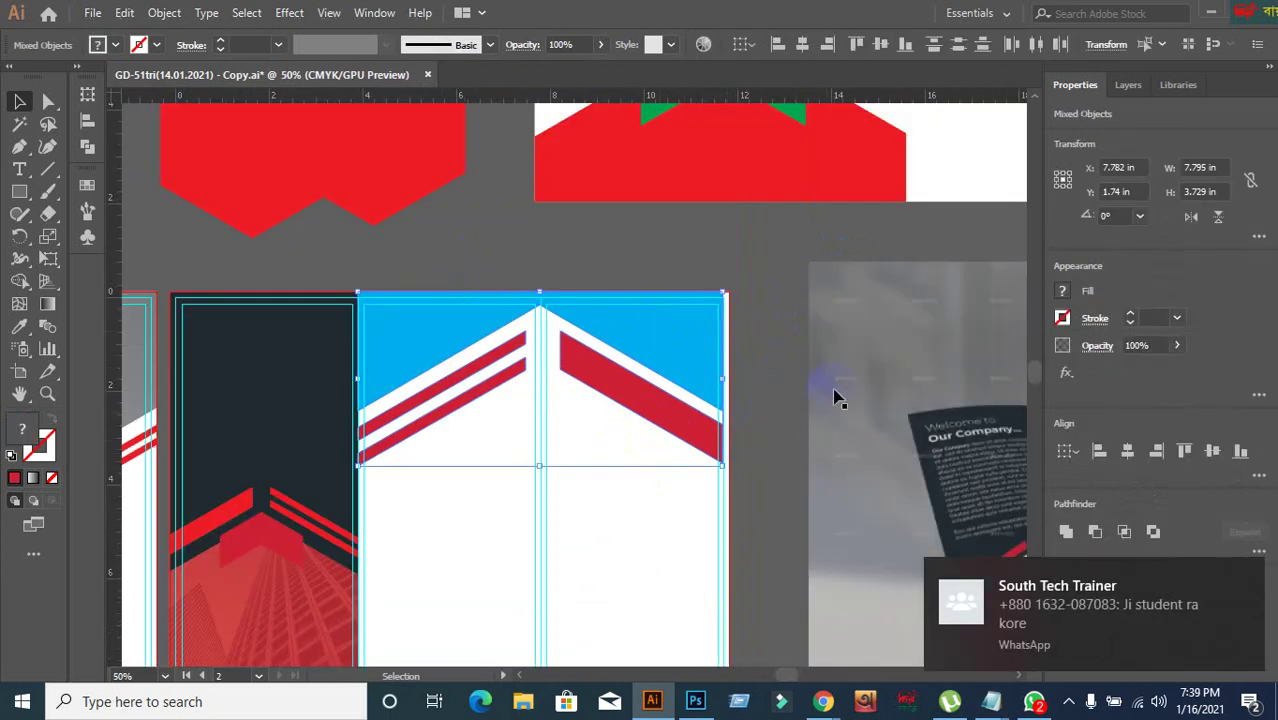
{"action": "left_click", "coordinate": [719, 374]}
{"action": "left_click", "coordinate": [650, 423]}
{"action": "left_click_drag", "start_coordinate": [481, 265], "coordinate": [677, 495]}
{"action": "left_click", "coordinate": [595, 369]}
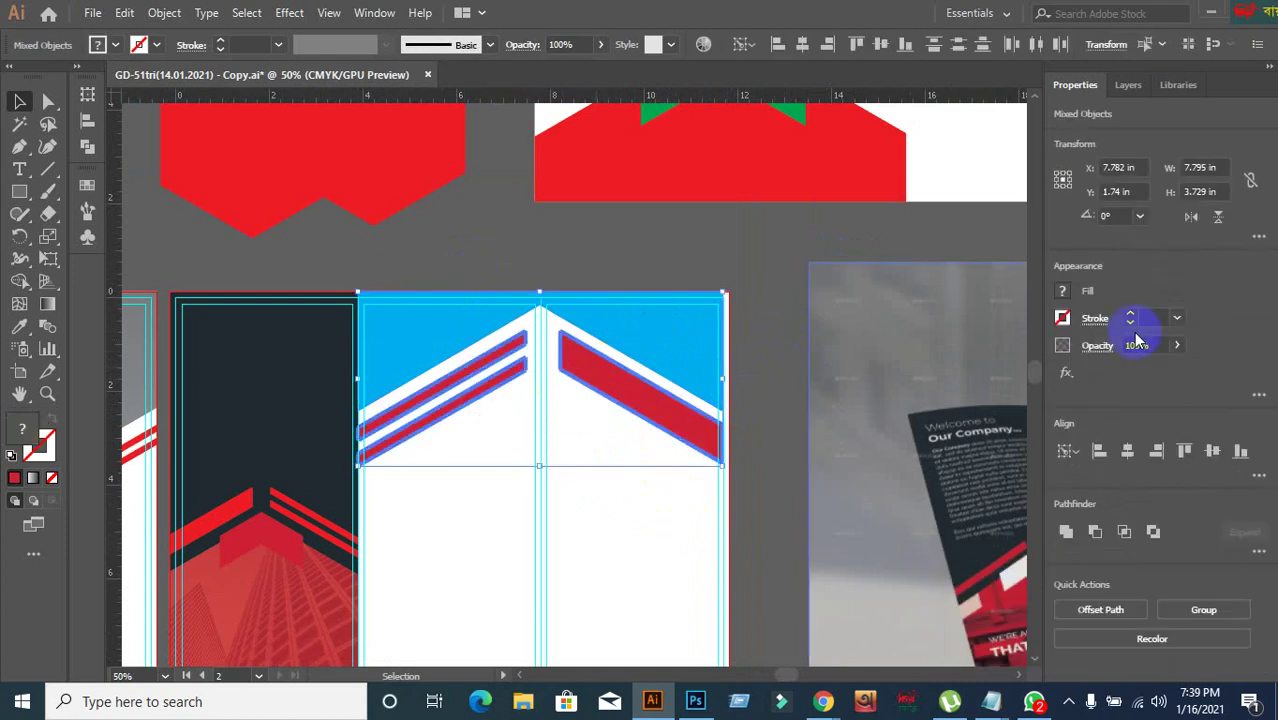
{"action": "left_click", "coordinate": [805, 476]}
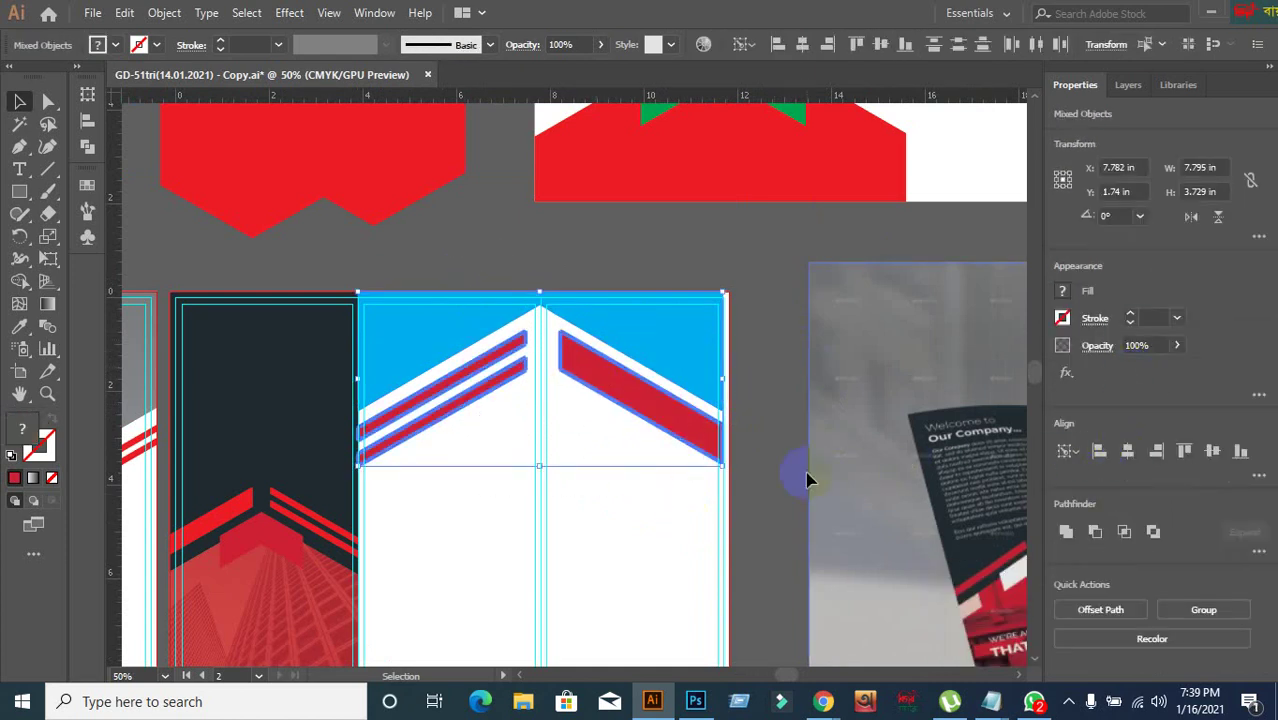
{"action": "left_click_drag", "start_coordinate": [540, 272], "coordinate": [633, 337]}
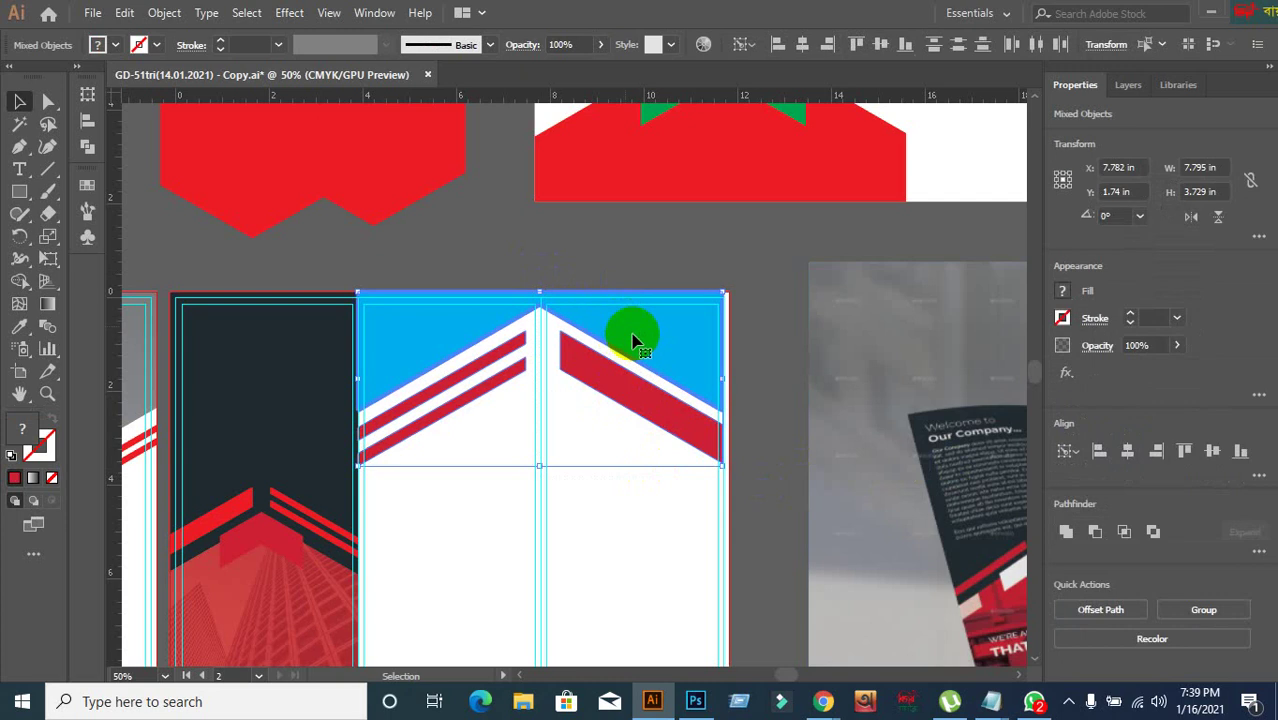
{"action": "left_click", "coordinate": [533, 448]}
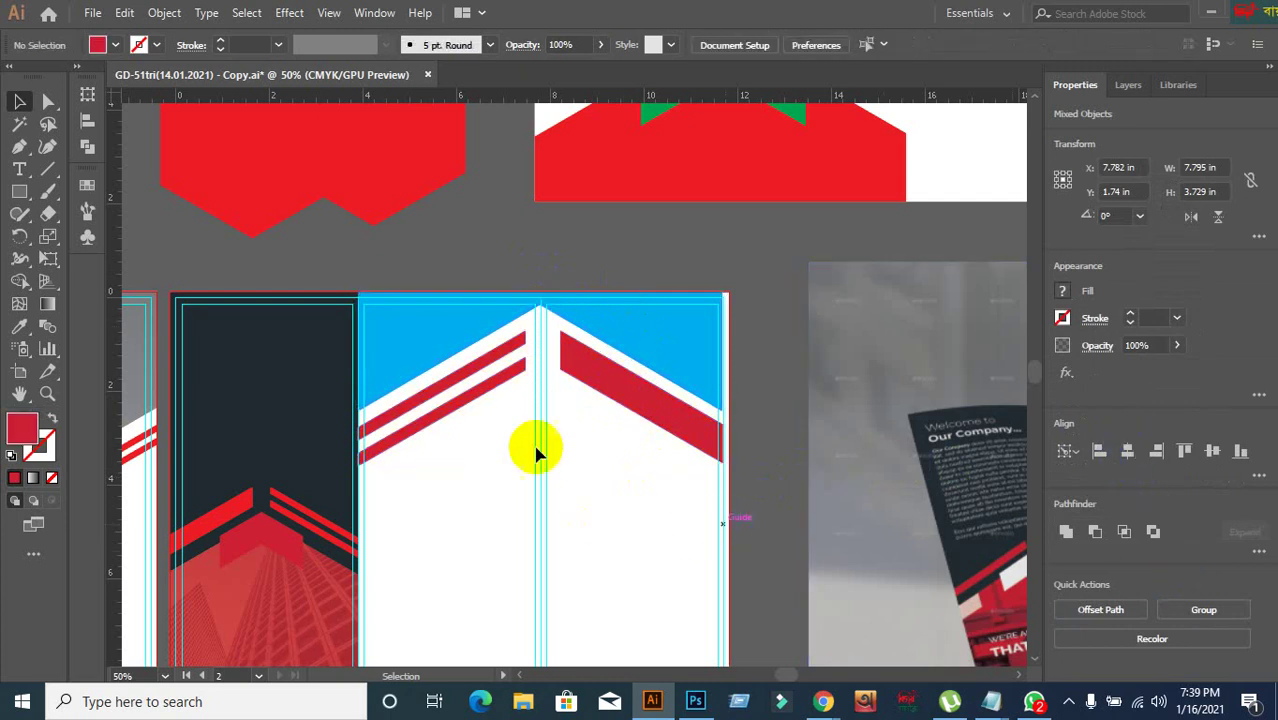
{"action": "scroll", "coordinate": [530, 440], "scroll_direction": "up", "scroll_amount": 2}
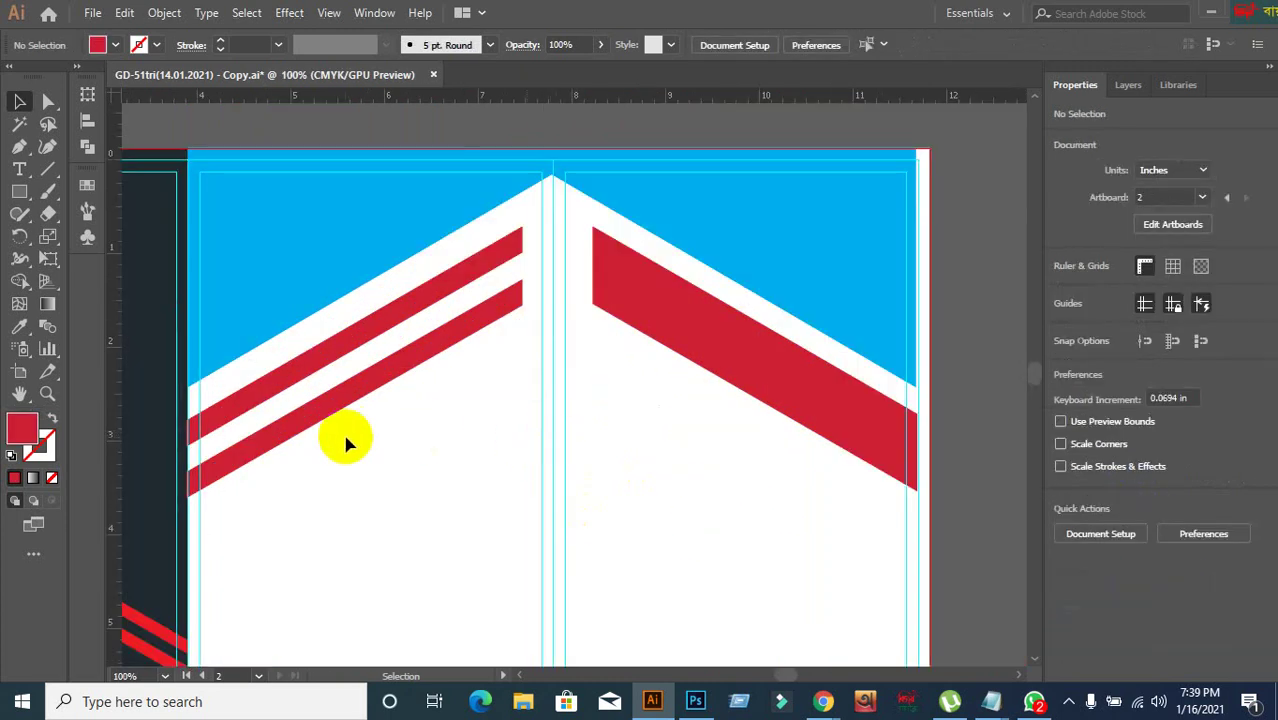
{"action": "scroll", "coordinate": [336, 453], "scroll_direction": "up", "scroll_amount": 1}
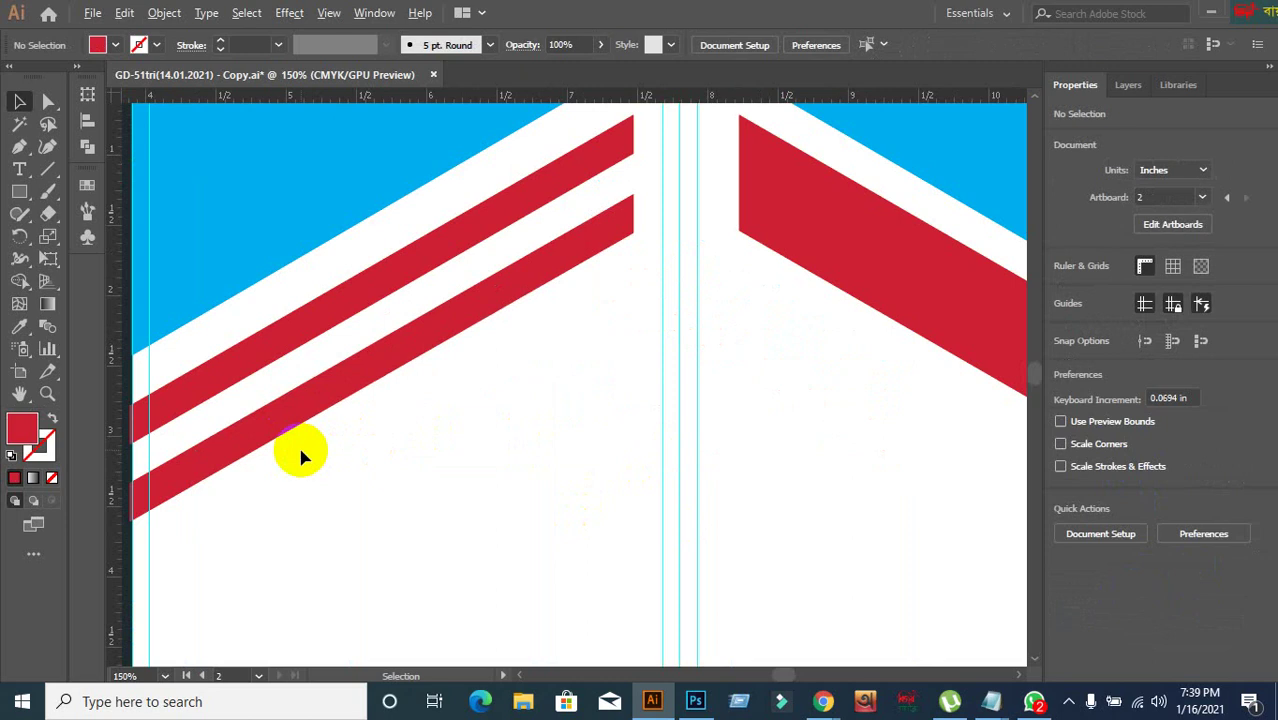
{"action": "left_click_drag", "start_coordinate": [303, 451], "coordinate": [414, 511]}
{"action": "left_click", "coordinate": [355, 492]}
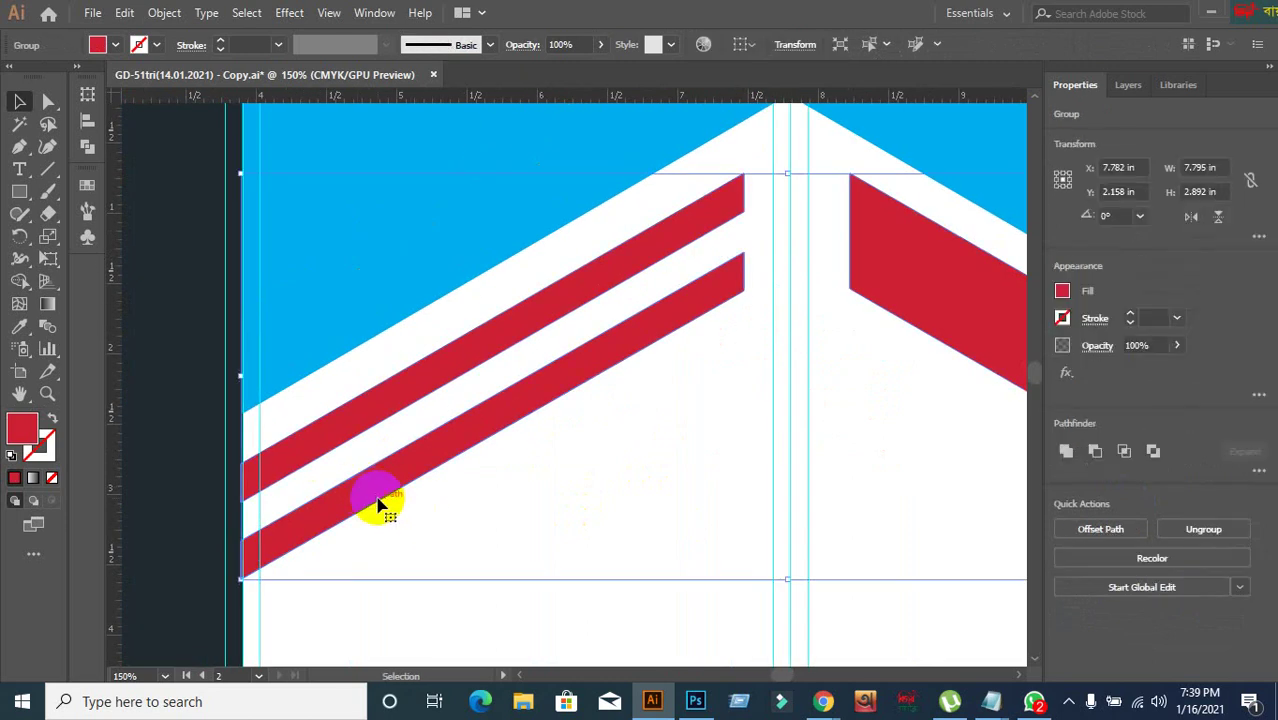
{"action": "scroll", "coordinate": [705, 605], "scroll_direction": "down", "scroll_amount": 2}
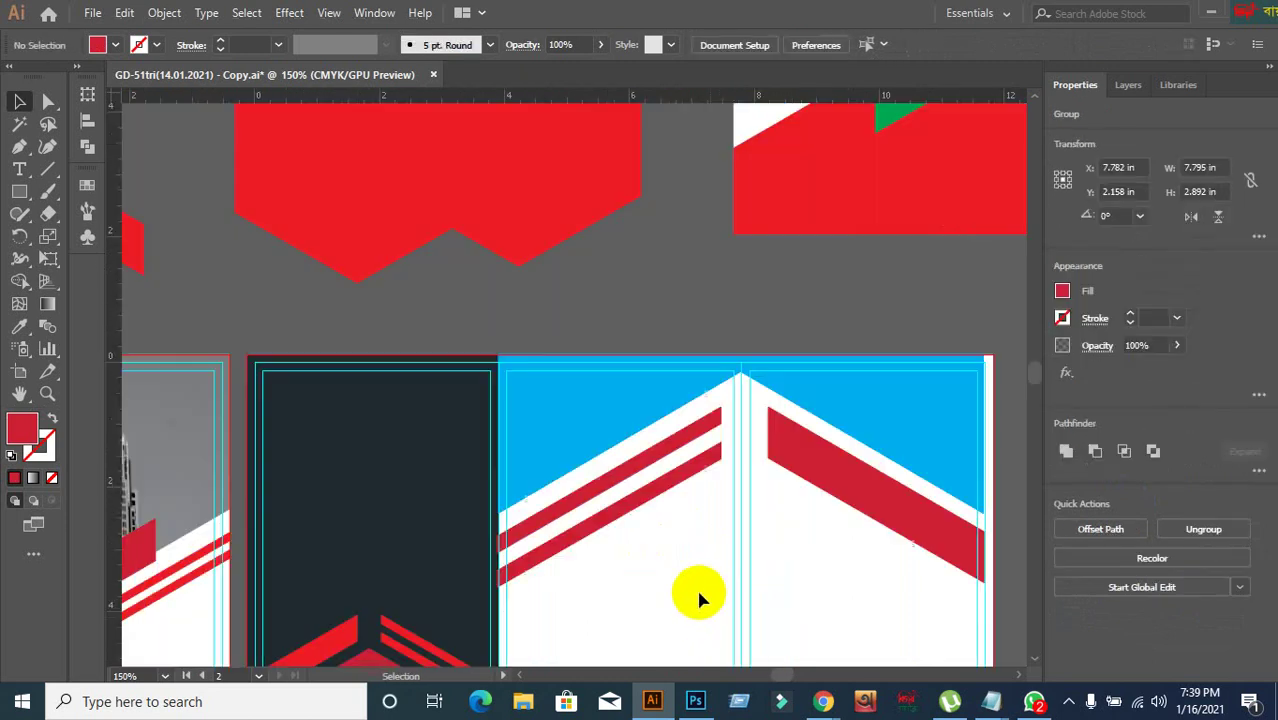
- Delete the peaked blue header shape above the red stripes
{"action": "left_click", "coordinate": [693, 548]}
{"action": "left_click_drag", "start_coordinate": [576, 425], "coordinate": [399, 331]}
{"action": "left_click", "coordinate": [538, 572]}
{"action": "key", "text": "ctrl+shift+bracketleft"}
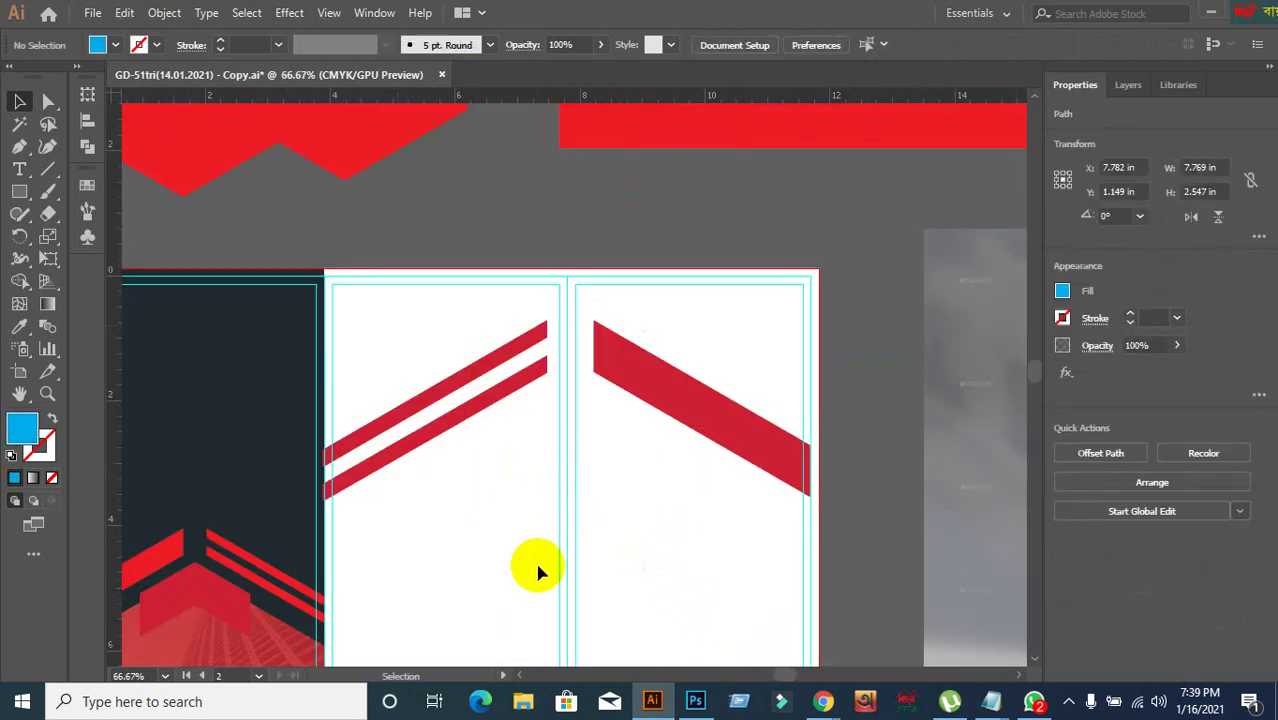
{"action": "key", "text": "ctrl+shift+a"}
- Shift the red stripe group slightly right to X 7.796 in, fitting it to the inside panel's left edge
{"action": "scroll", "coordinate": [407, 477], "scroll_direction": "up", "scroll_amount": 3}
{"action": "scroll", "coordinate": [481, 418], "scroll_direction": "up", "scroll_amount": 2}
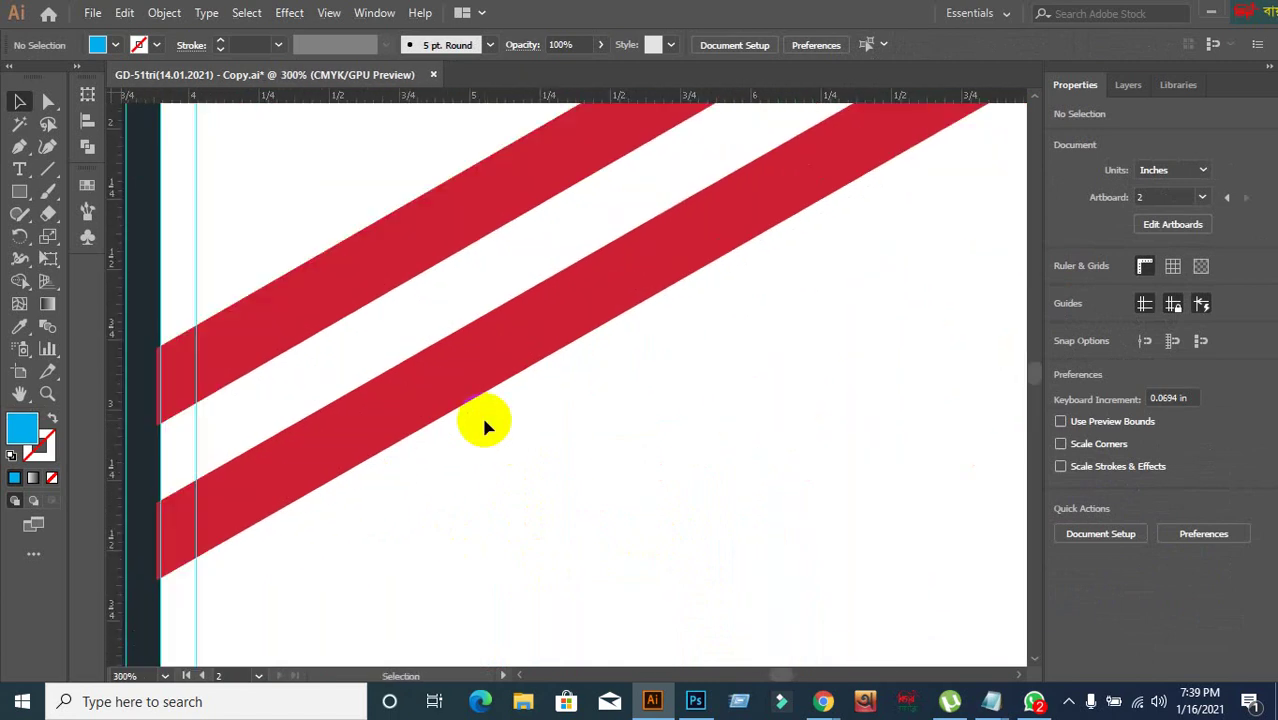
{"action": "key", "text": "space"}
{"action": "scroll", "coordinate": [370, 450], "scroll_direction": "left", "scroll_amount": 3}
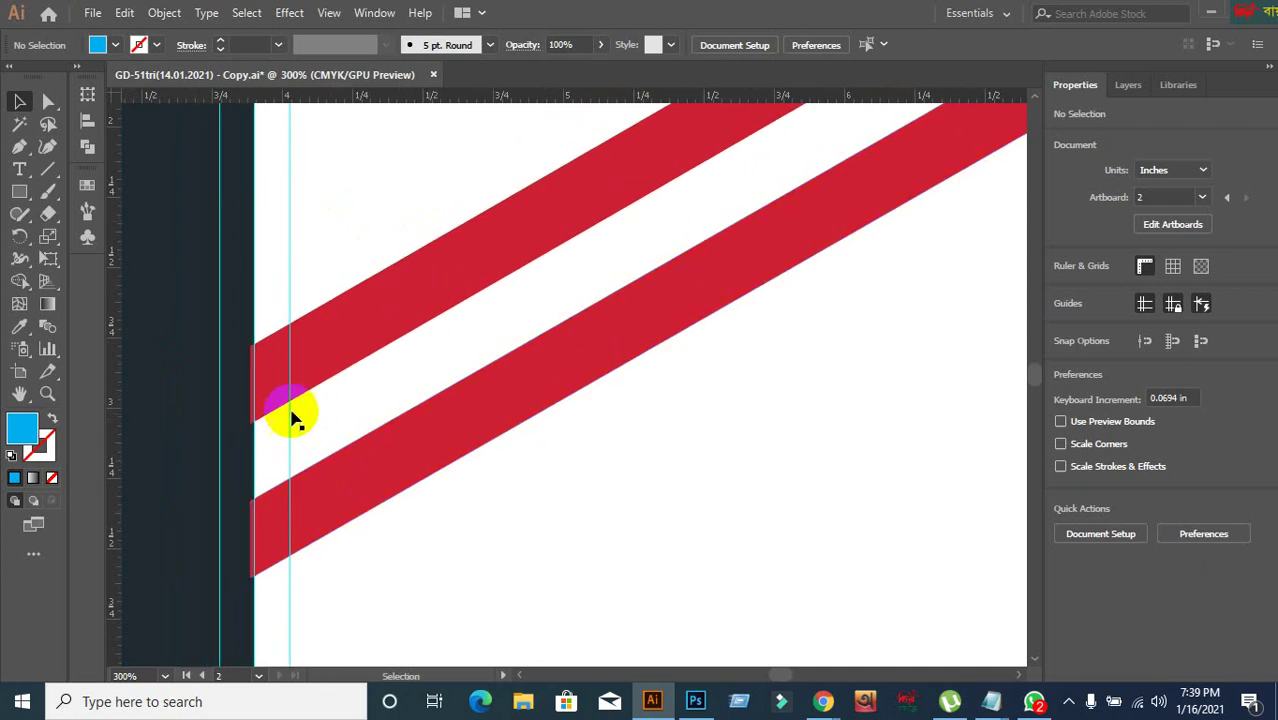
{"action": "scroll", "coordinate": [295, 410], "scroll_direction": "up", "scroll_amount": 2}
{"action": "left_click_drag", "start_coordinate": [220, 372], "coordinate": [337, 362]}
{"action": "left_click", "coordinate": [448, 442]}
{"action": "scroll", "coordinate": [448, 442], "scroll_direction": "down", "scroll_amount": 5}
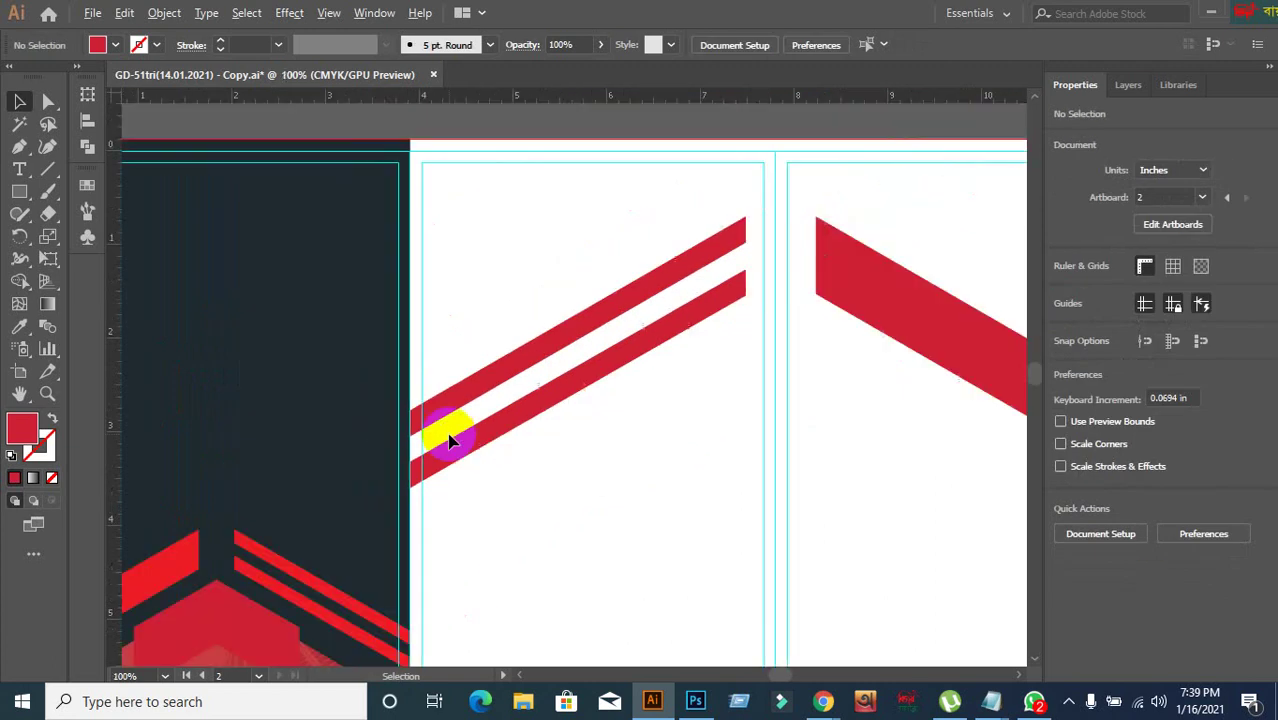
{"action": "left_click_drag", "start_coordinate": [714, 476], "coordinate": [447, 460]}
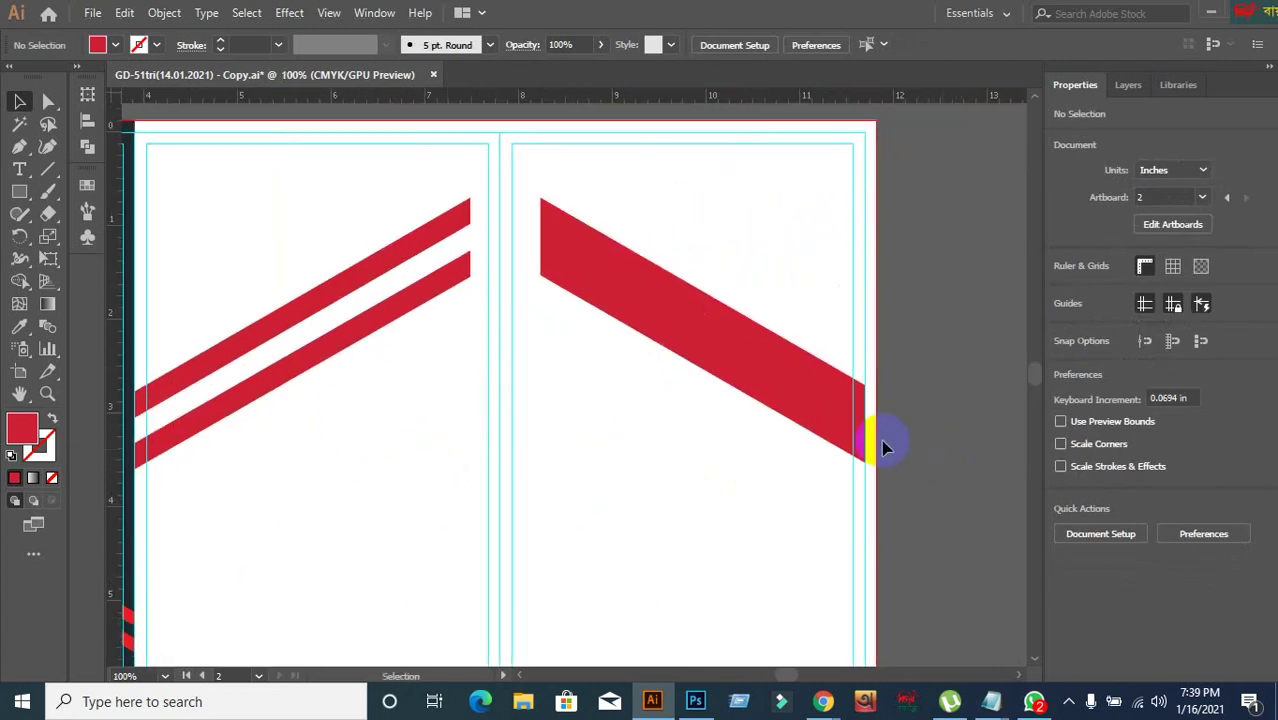
{"action": "scroll", "coordinate": [883, 448], "scroll_direction": "up", "scroll_amount": 3}
{"action": "scroll", "coordinate": [866, 428], "scroll_direction": "down", "scroll_amount": 3}
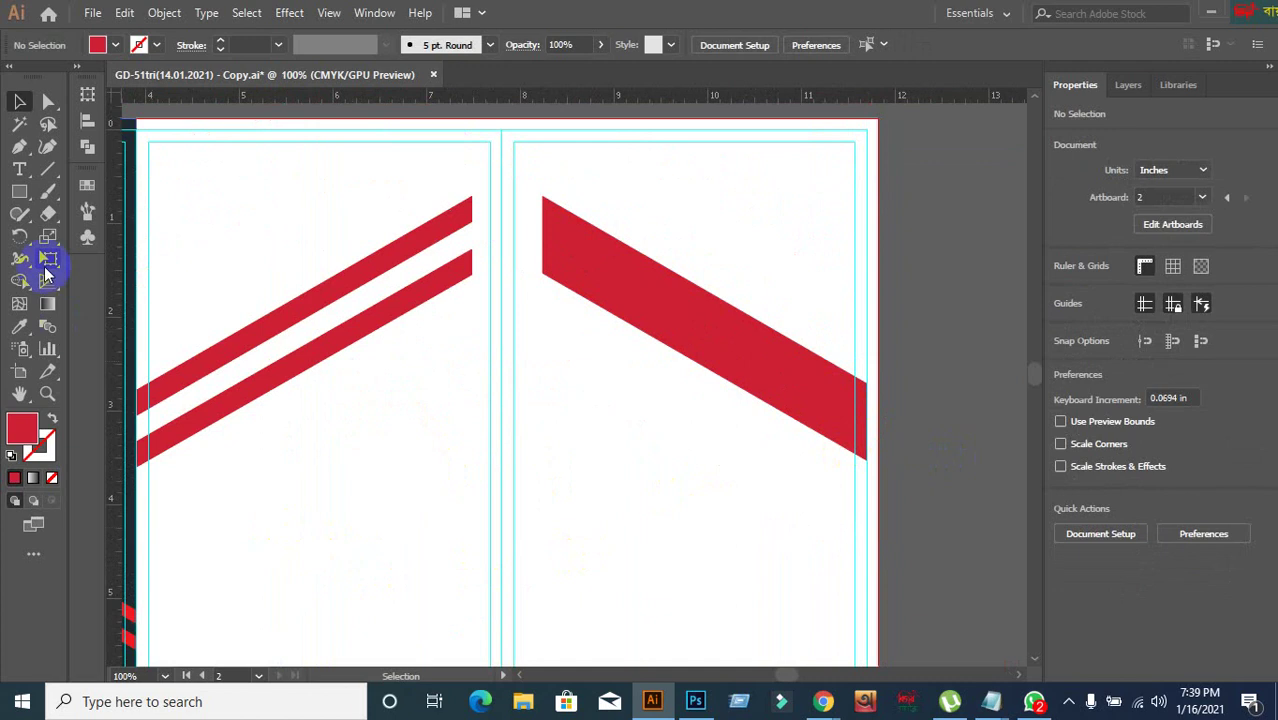
- Lower the red stripe group to Y 2.5 in
{"action": "left_click", "coordinate": [266, 343]}
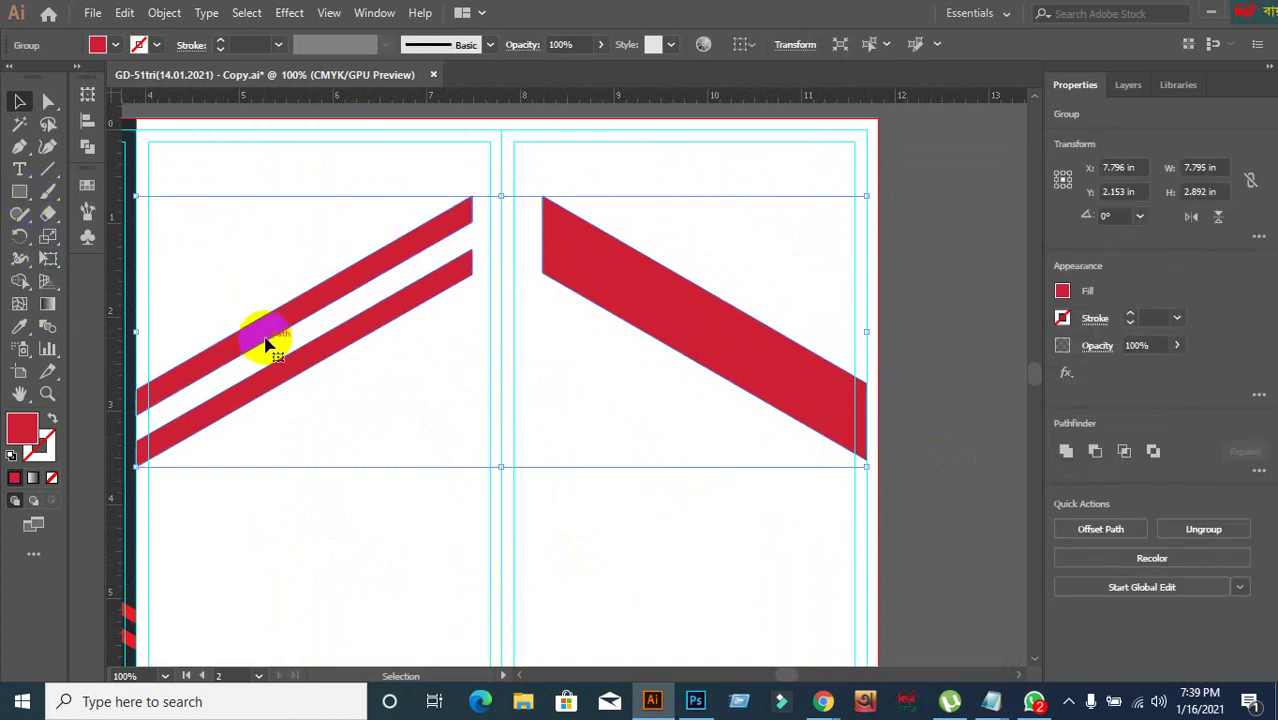
{"action": "key", "text": "Down"}
{"action": "key", "text": "Down"}
{"action": "key", "text": "Down"}
{"action": "key", "text": "Down"}
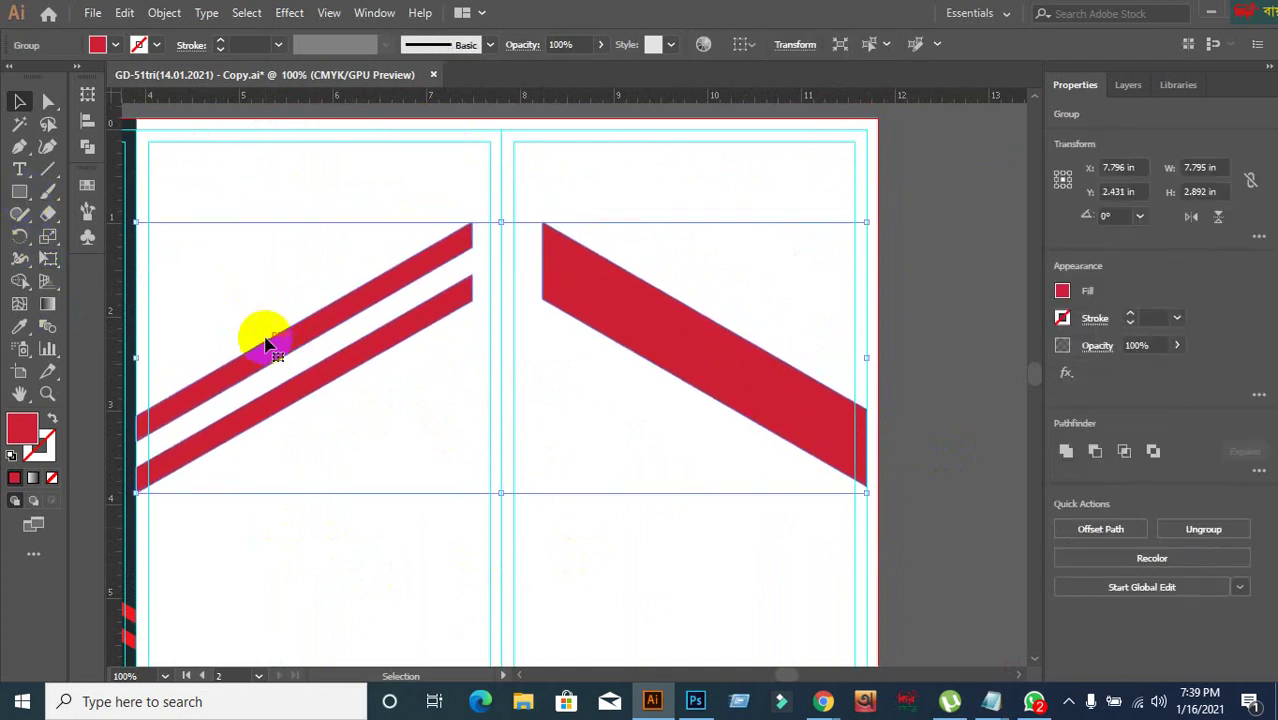
{"action": "key", "text": "Down"}
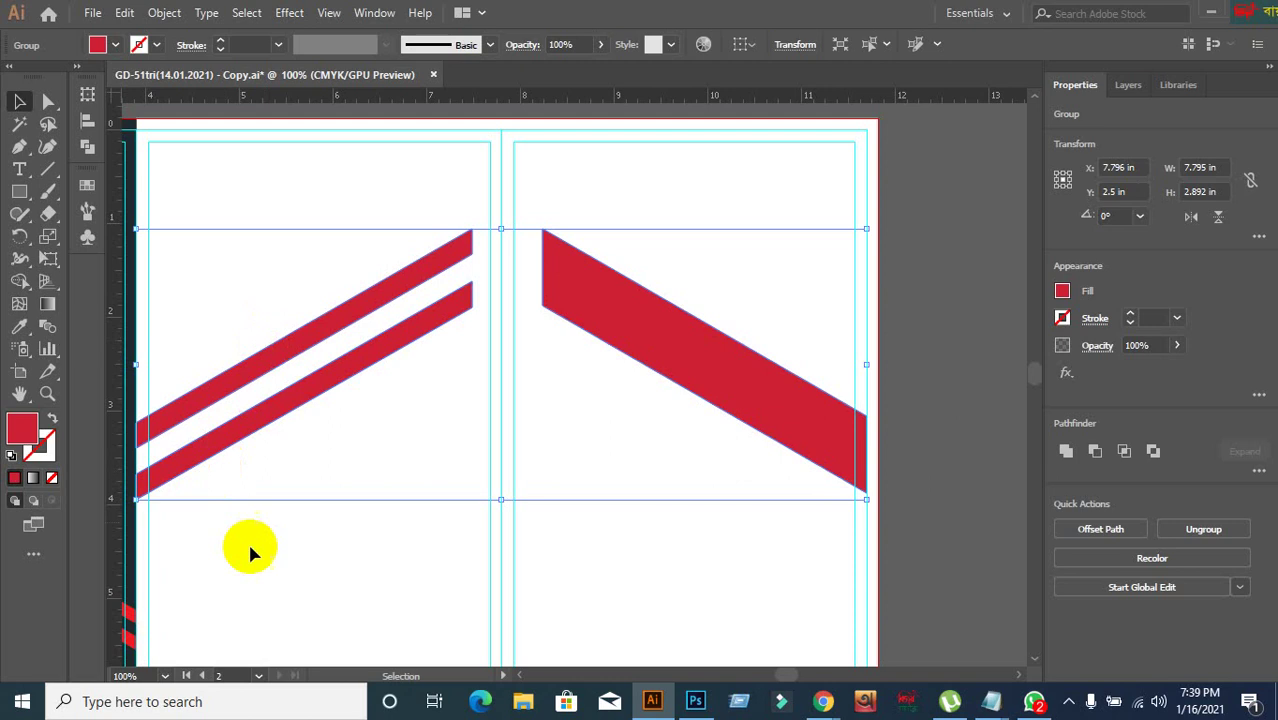
{"action": "left_click", "coordinate": [171, 442]}
- Create a six-sided polygon with a 0.6944 in radius on the white area beneath the red stripes
{"action": "left_click_drag", "start_coordinate": [19, 191], "coordinate": [73, 263]}
{"action": "scroll", "coordinate": [290, 343], "scroll_direction": "down", "scroll_amount": 4}
{"action": "left_click", "coordinate": [386, 442]}
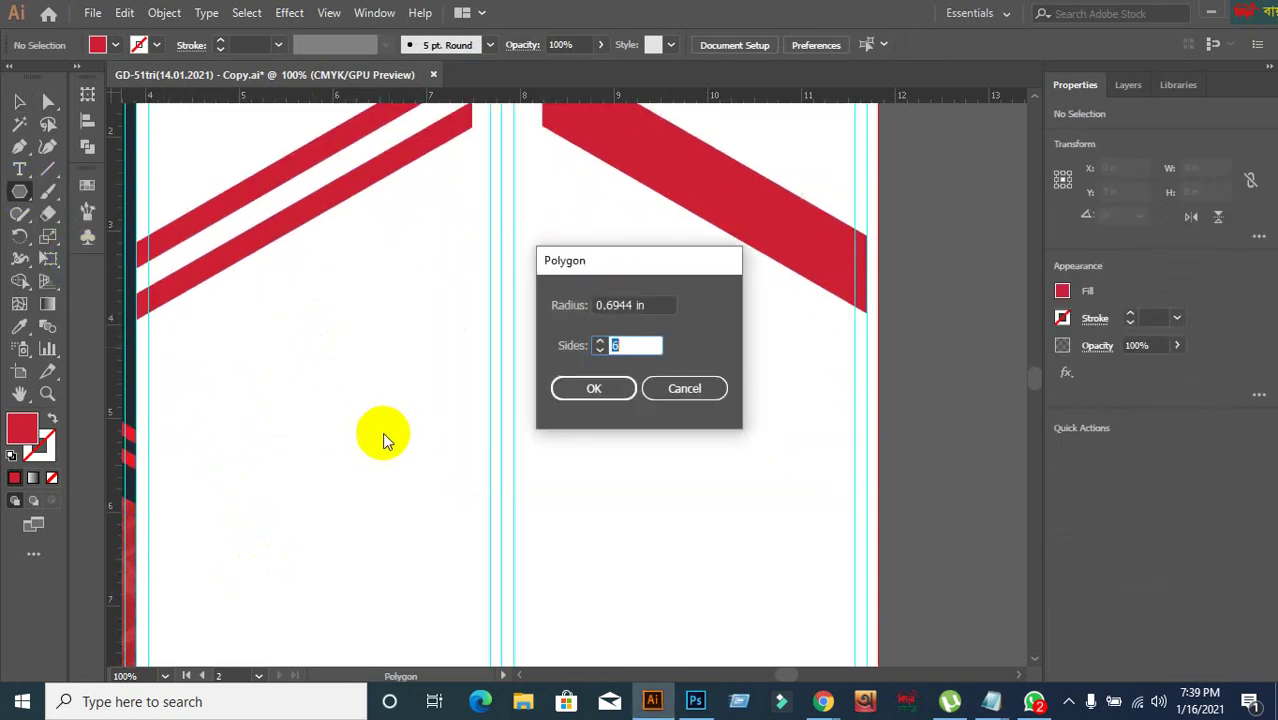
{"action": "left_click", "coordinate": [592, 390]}
{"action": "left_click", "coordinate": [16, 99]}
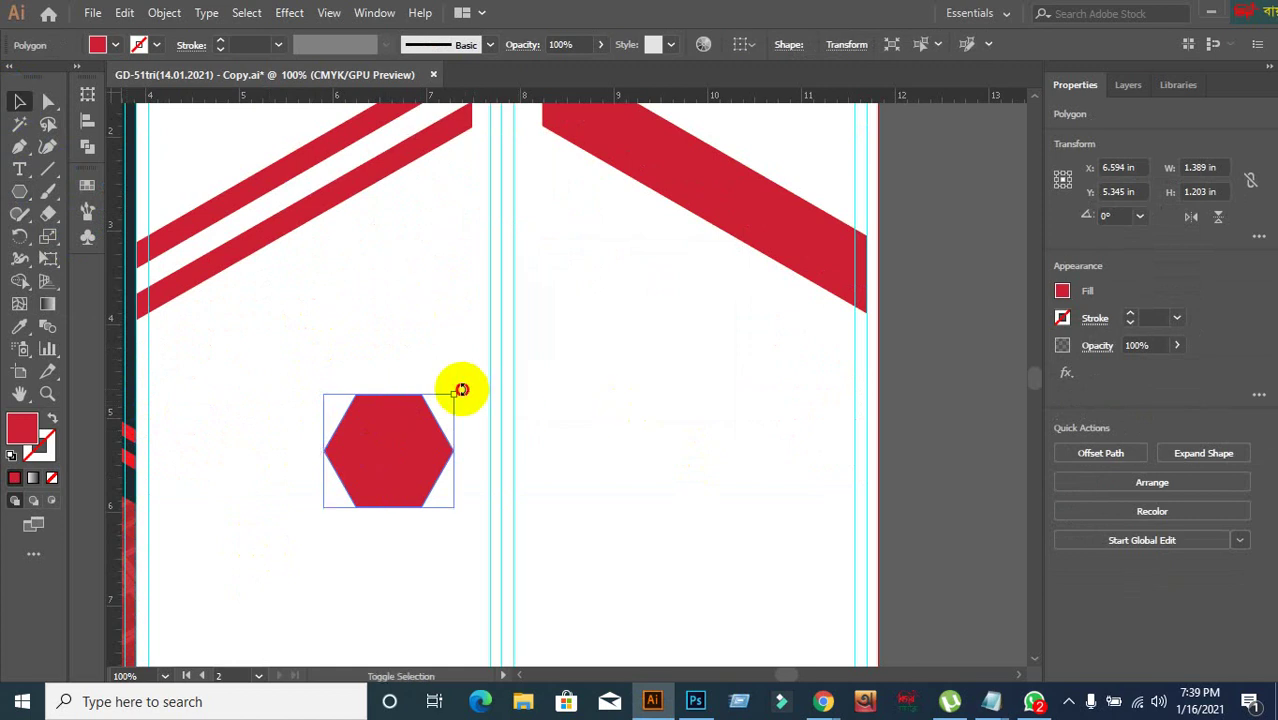
- Rotate the hexagon to 270° so a corner points up, and enlarge it to about 4.91 × 5.67 in
{"action": "left_click", "coordinate": [596, 500]}
{"action": "left_click_drag", "start_coordinate": [413, 483], "coordinate": [690, 651]}
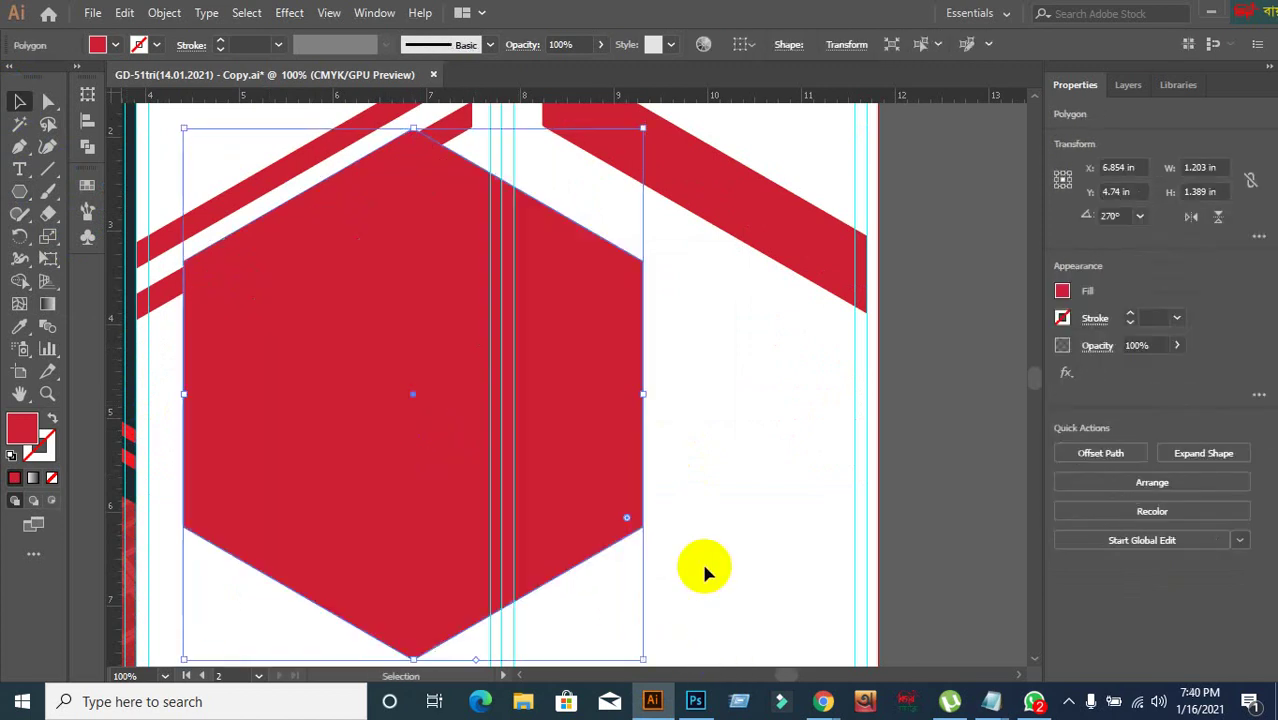
{"action": "left_click_drag", "start_coordinate": [542, 508], "coordinate": [578, 508]}
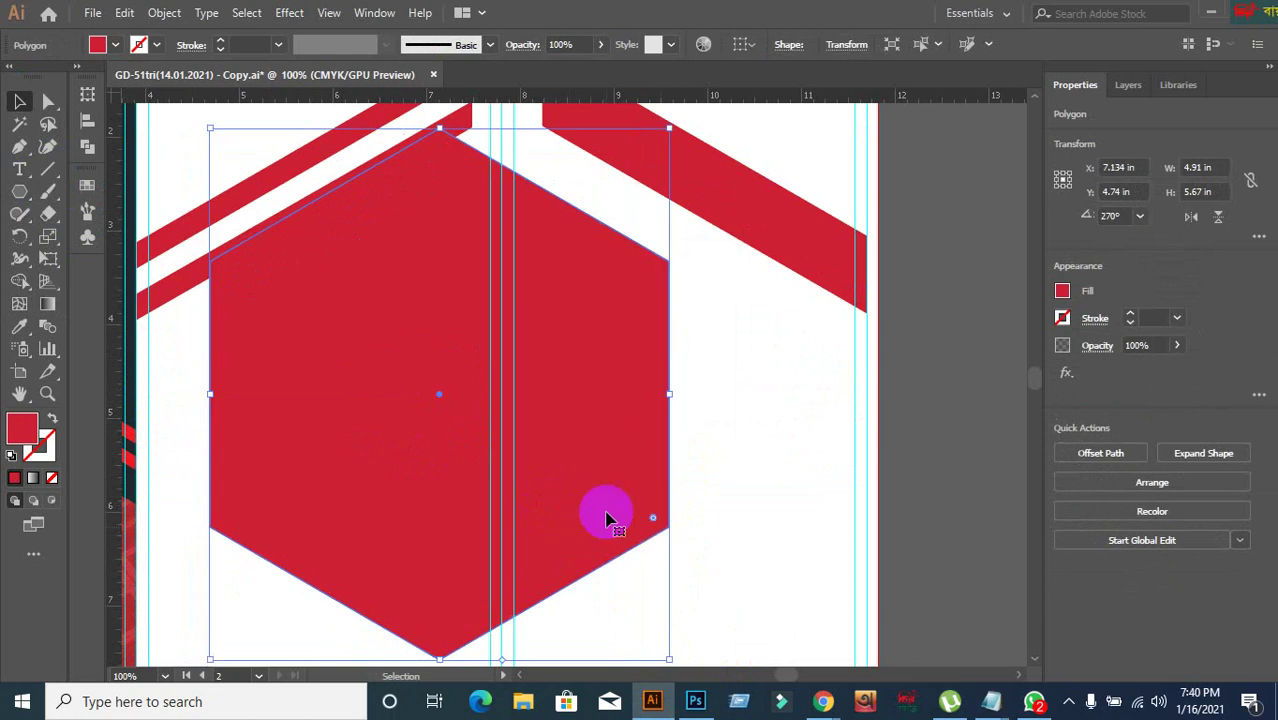
- Move the hexagon up to about X 6.353, Y 2.026 in, with its left side on the inside panel's left edge
{"action": "scroll", "coordinate": [528, 486], "scroll_direction": "up", "scroll_amount": 5}
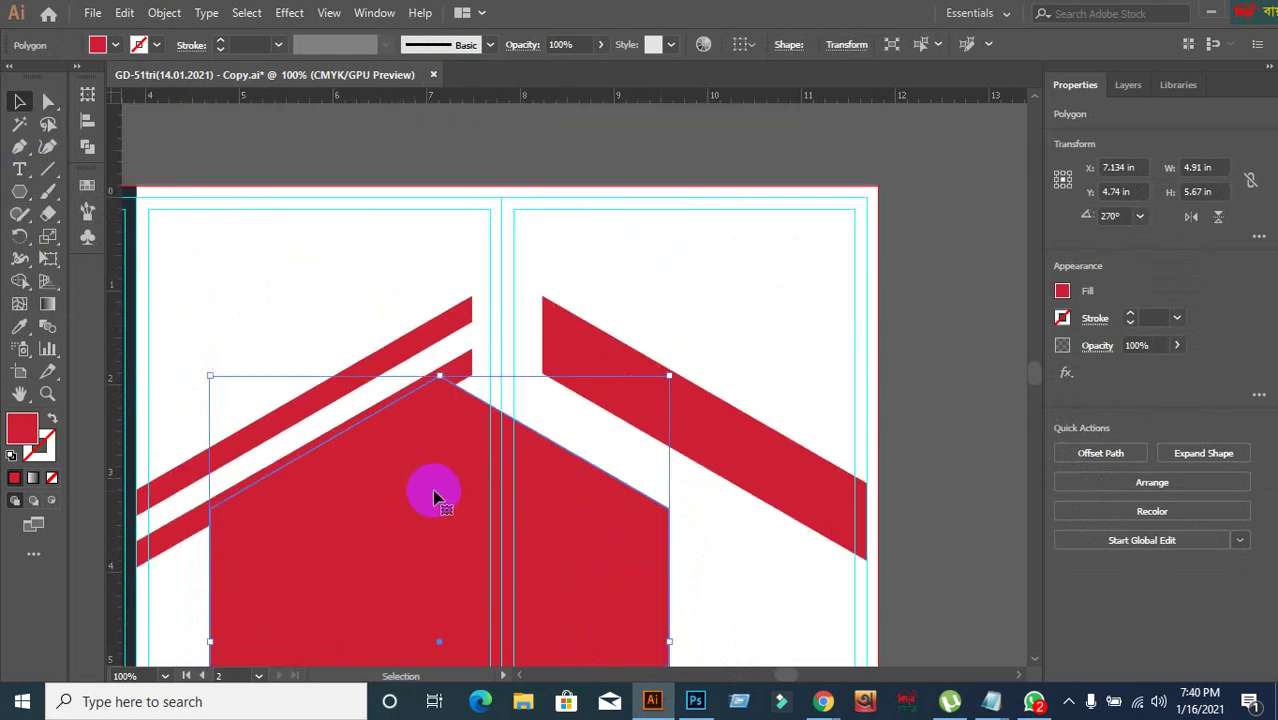
{"action": "scroll", "coordinate": [435, 497], "scroll_direction": "down", "scroll_amount": 2}
{"action": "left_click_drag", "start_coordinate": [448, 536], "coordinate": [421, 432]}
{"action": "scroll", "coordinate": [419, 448], "scroll_direction": "up", "scroll_amount": 3}
{"action": "scroll", "coordinate": [451, 451], "scroll_direction": "left", "scroll_amount": 5}
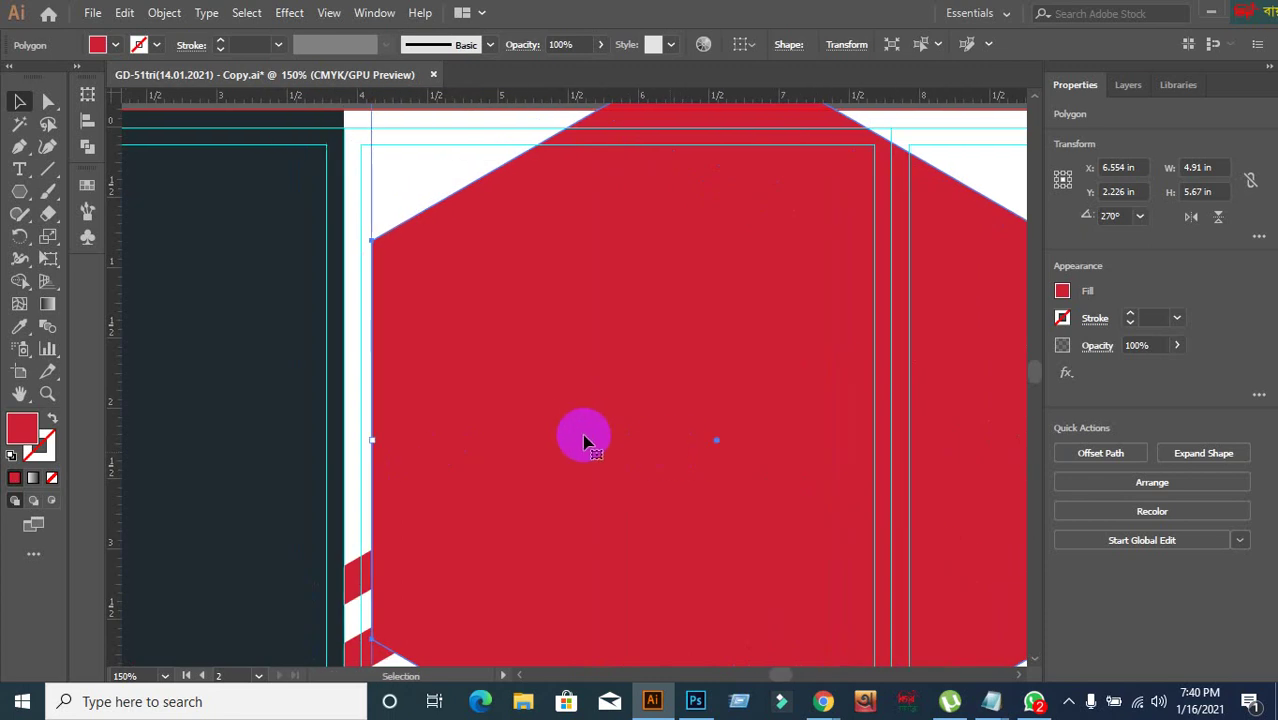
{"action": "mouse_move", "coordinate": [585, 440]}
{"action": "left_mouse_down"}
{"action": "mouse_move", "coordinate": [551, 397]}
{"action": "mouse_move", "coordinate": [592, 435]}
{"action": "left_mouse_up"}
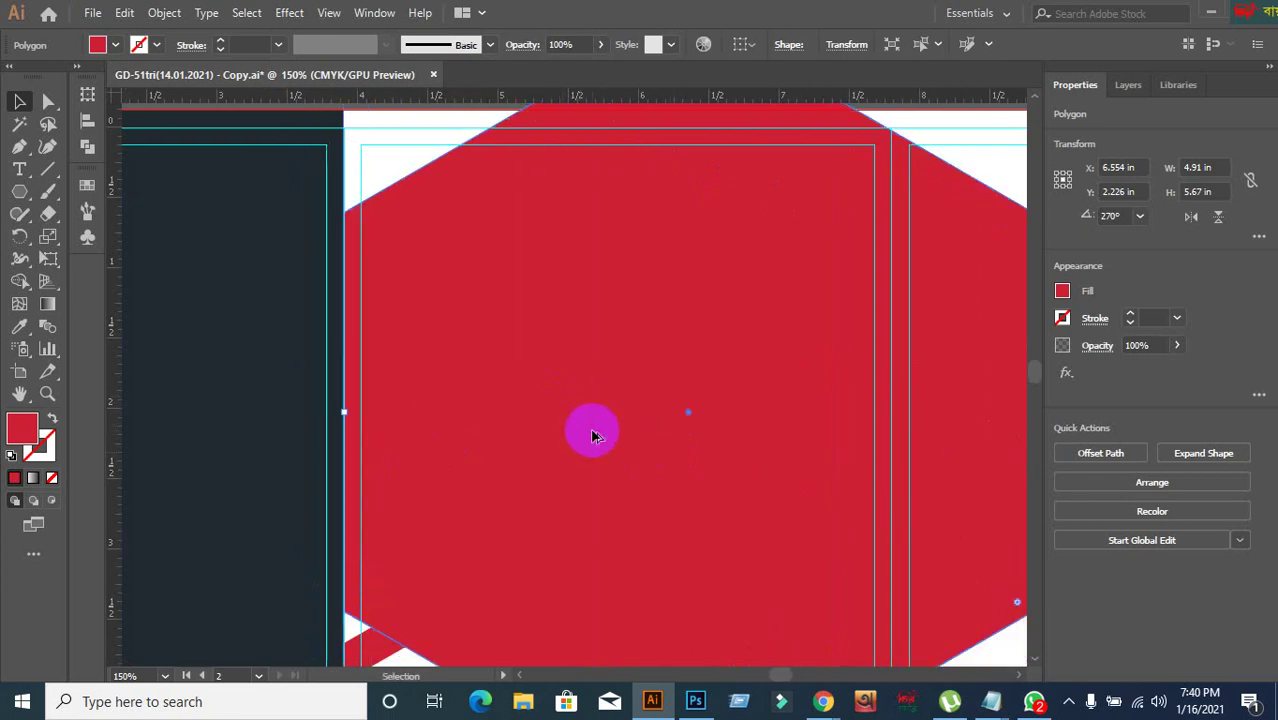
{"action": "scroll", "coordinate": [592, 435], "scroll_direction": "down", "scroll_amount": 2}
{"action": "left_click_drag", "start_coordinate": [779, 548], "coordinate": [674, 442]}
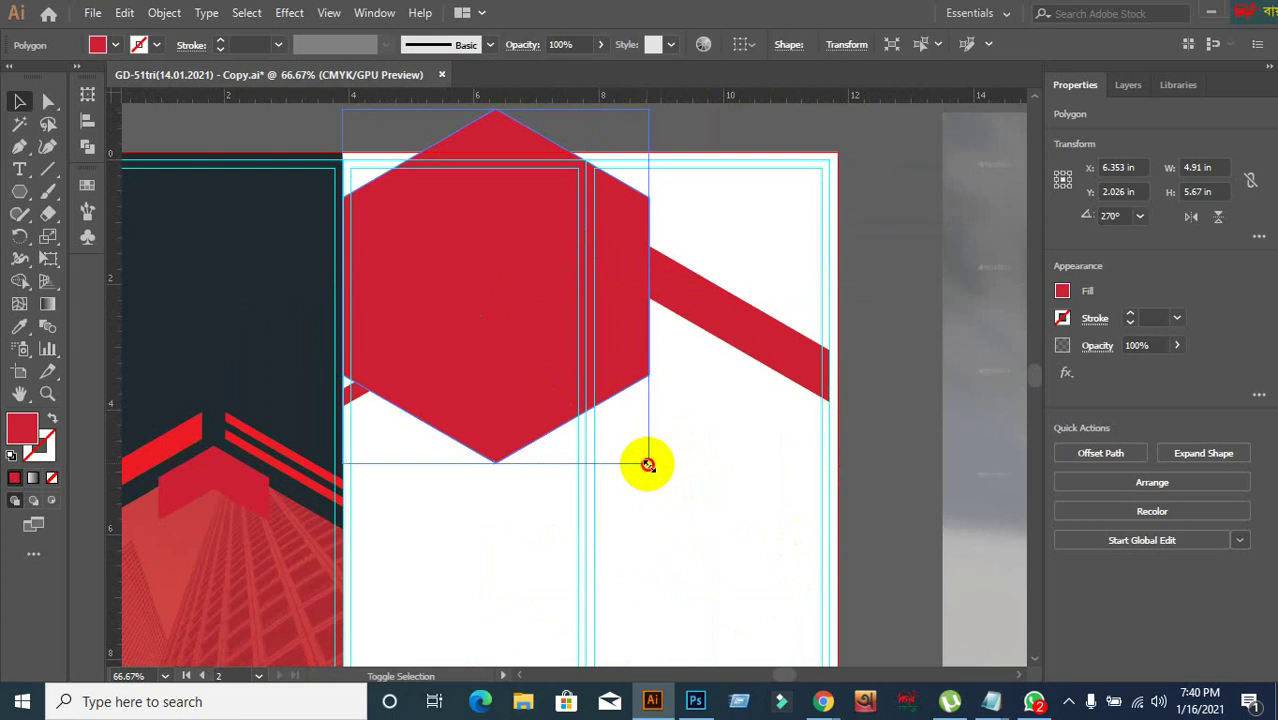
- Enlarge the hexagon to about 7.795 × 9.001 in across both inside panels and position it at about Y 5.431 in
{"action": "left_click_drag", "start_coordinate": [648, 464], "coordinate": [834, 652]}
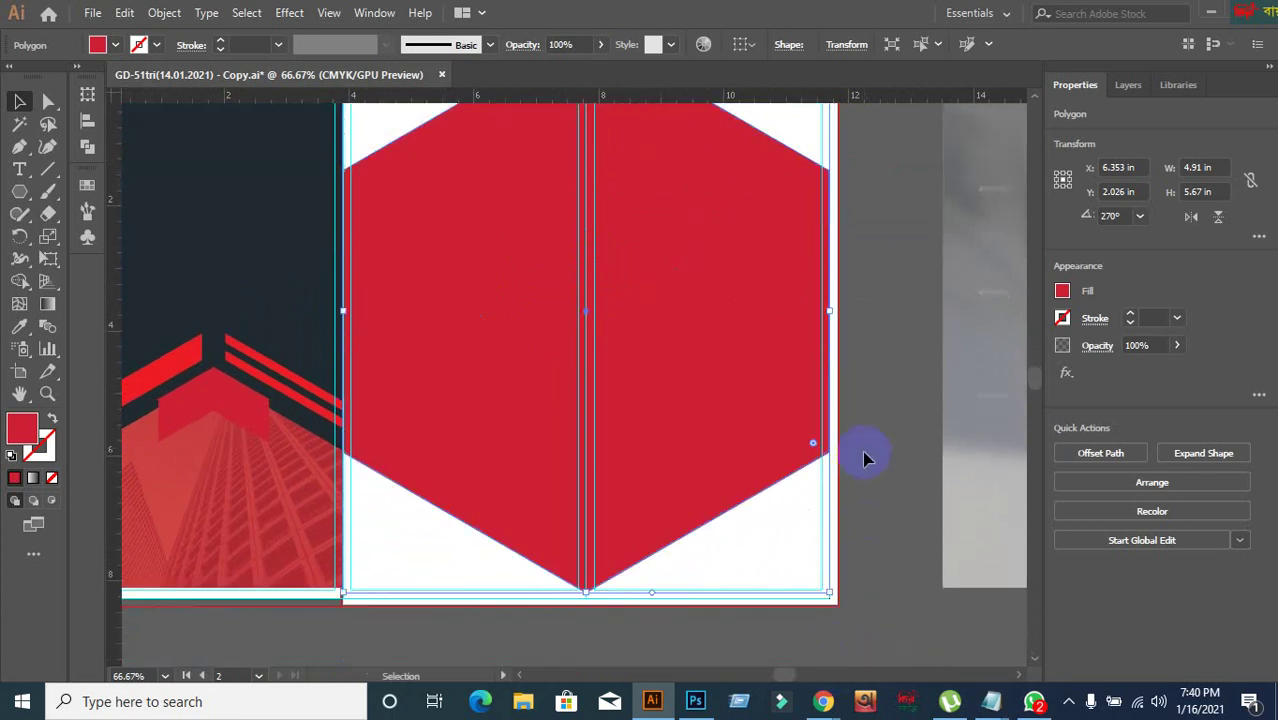
{"action": "left_click", "coordinate": [850, 442]}
{"action": "scroll", "coordinate": [850, 442], "scroll_direction": "up", "scroll_amount": 2}
{"action": "left_click_drag", "start_coordinate": [707, 423], "coordinate": [699, 542]}
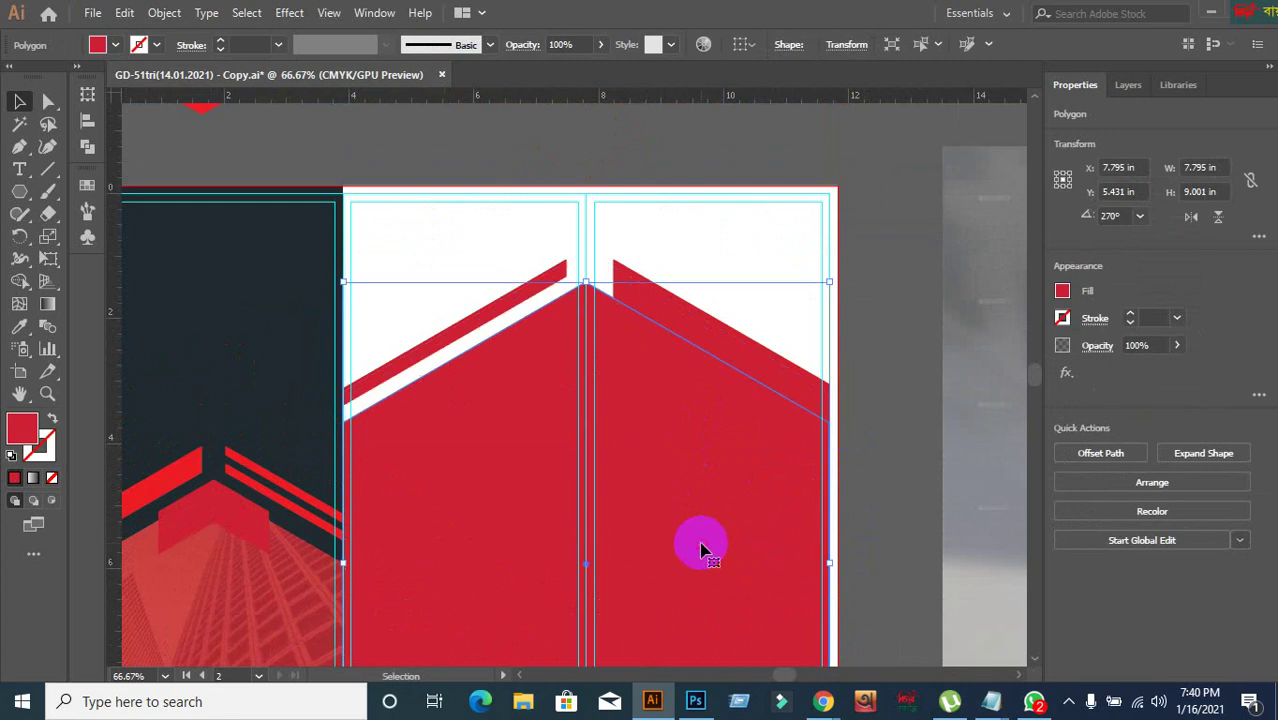
{"action": "left_click", "coordinate": [681, 252]}
{"action": "left_click", "coordinate": [718, 450]}
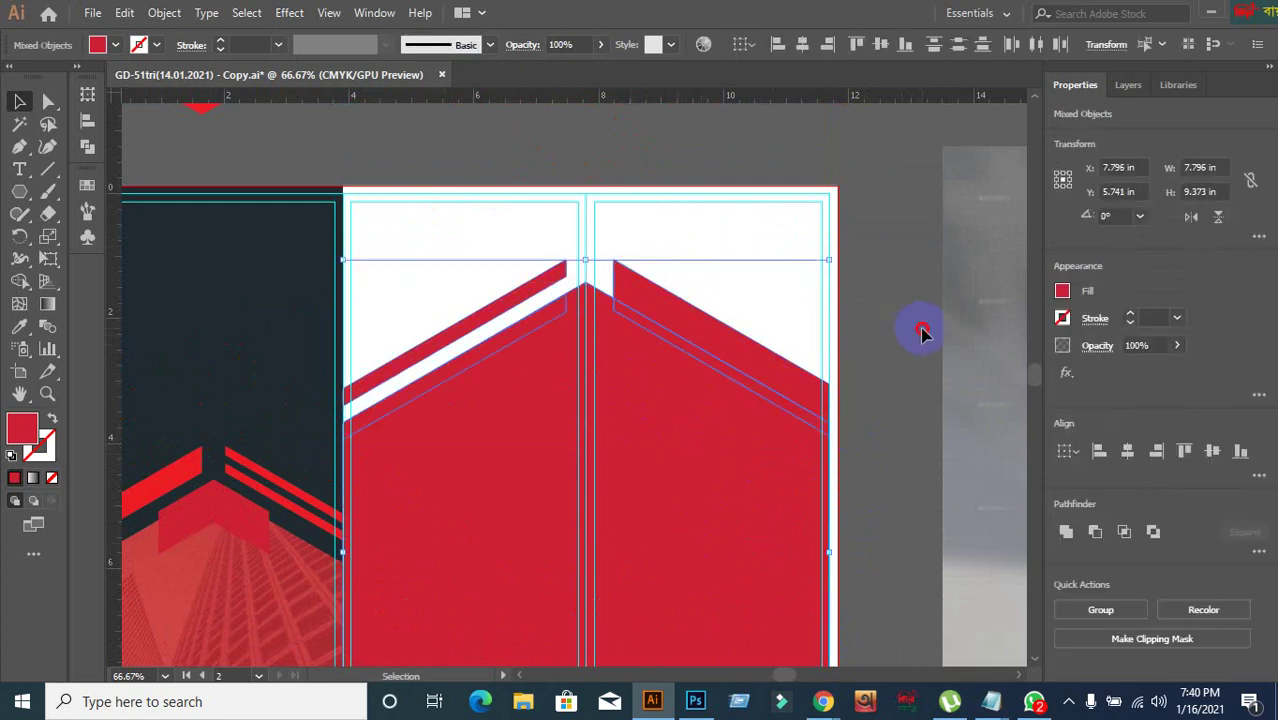
{"action": "left_click", "coordinate": [922, 330]}
{"action": "left_click", "coordinate": [645, 420]}
{"action": "left_click", "coordinate": [884, 312]}
{"action": "left_click", "coordinate": [720, 422]}
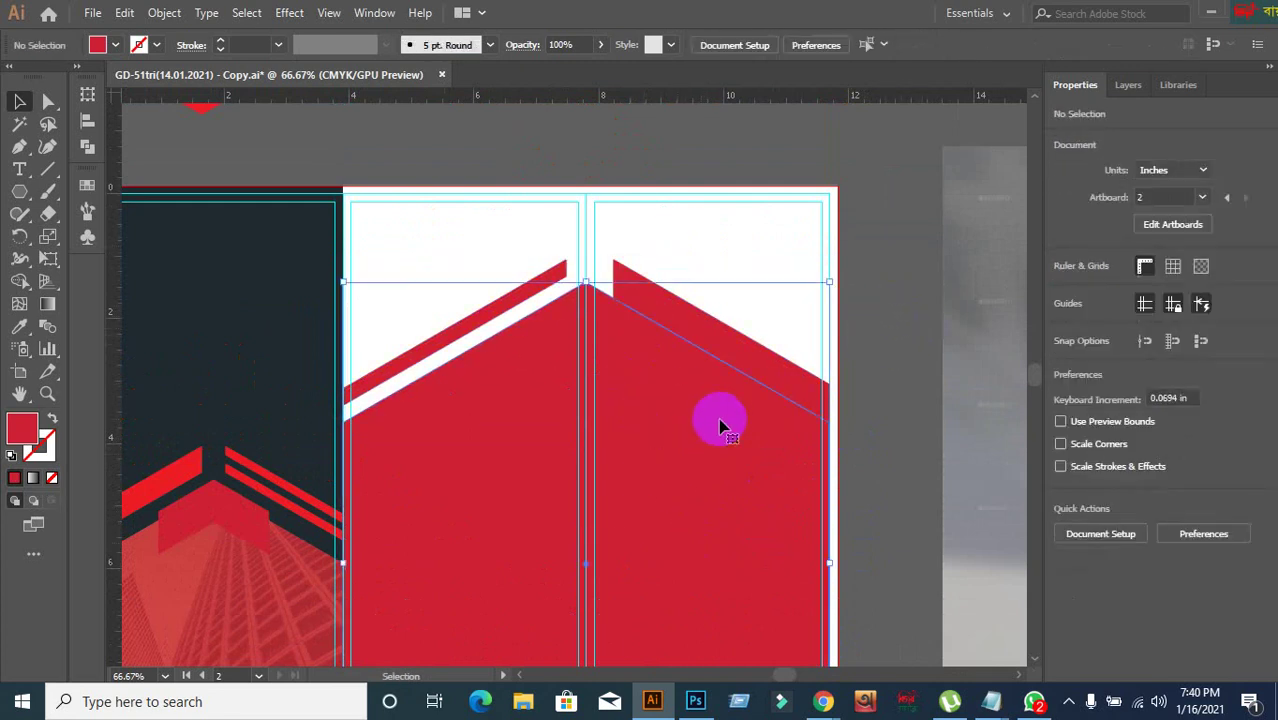
{"action": "left_click", "coordinate": [862, 216]}
{"action": "left_click", "coordinate": [665, 296]}
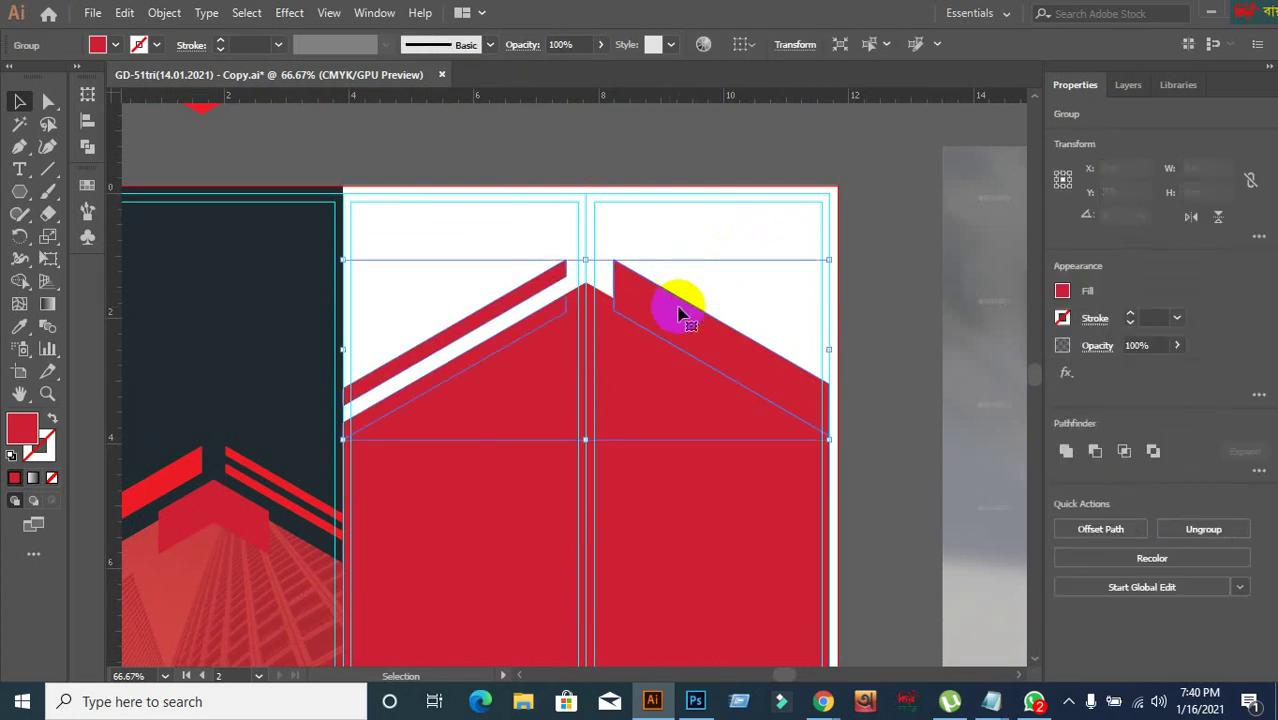
{"action": "left_click", "coordinate": [679, 300]}
{"action": "left_click", "coordinate": [690, 306]}
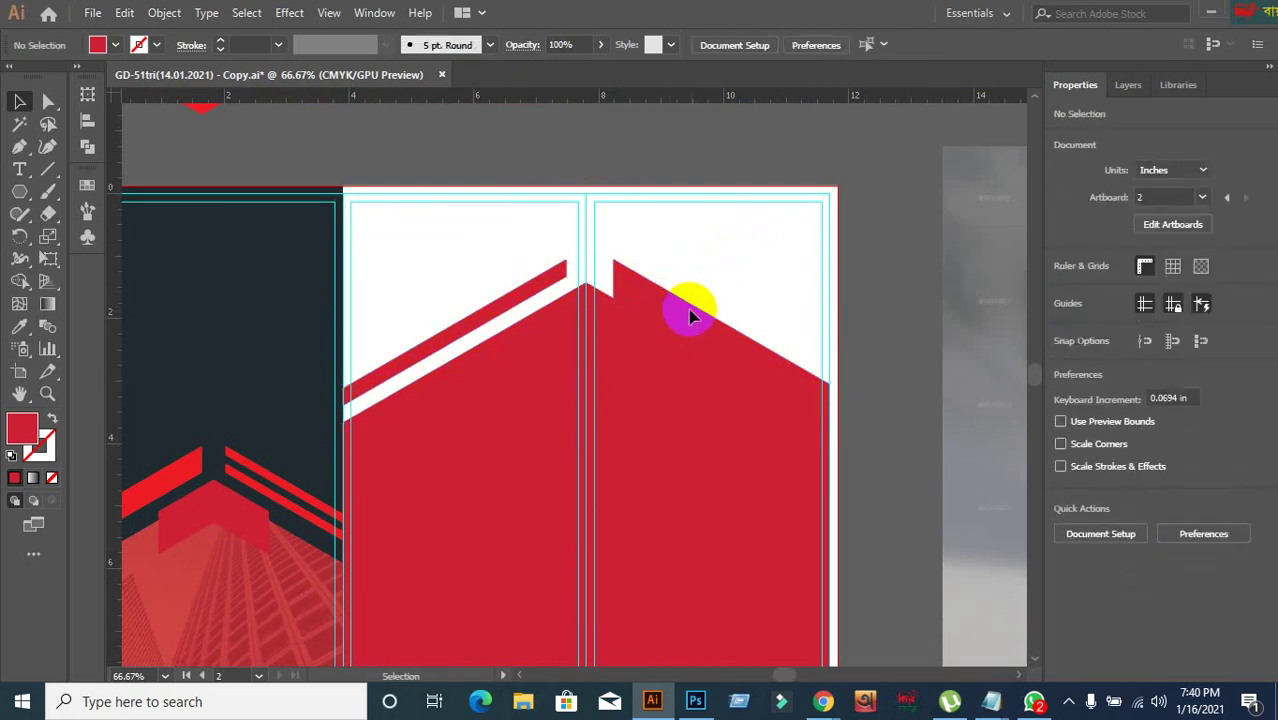
- Move the hexagon up over the red stripes until its peak sits just below the inside panels' upper edge
{"action": "left_click", "coordinate": [650, 458]}
{"action": "key", "text": "ctrl+z"}
{"action": "key", "text": "ctrl+z"}
{"action": "key", "text": "ctrl+shift+z"}
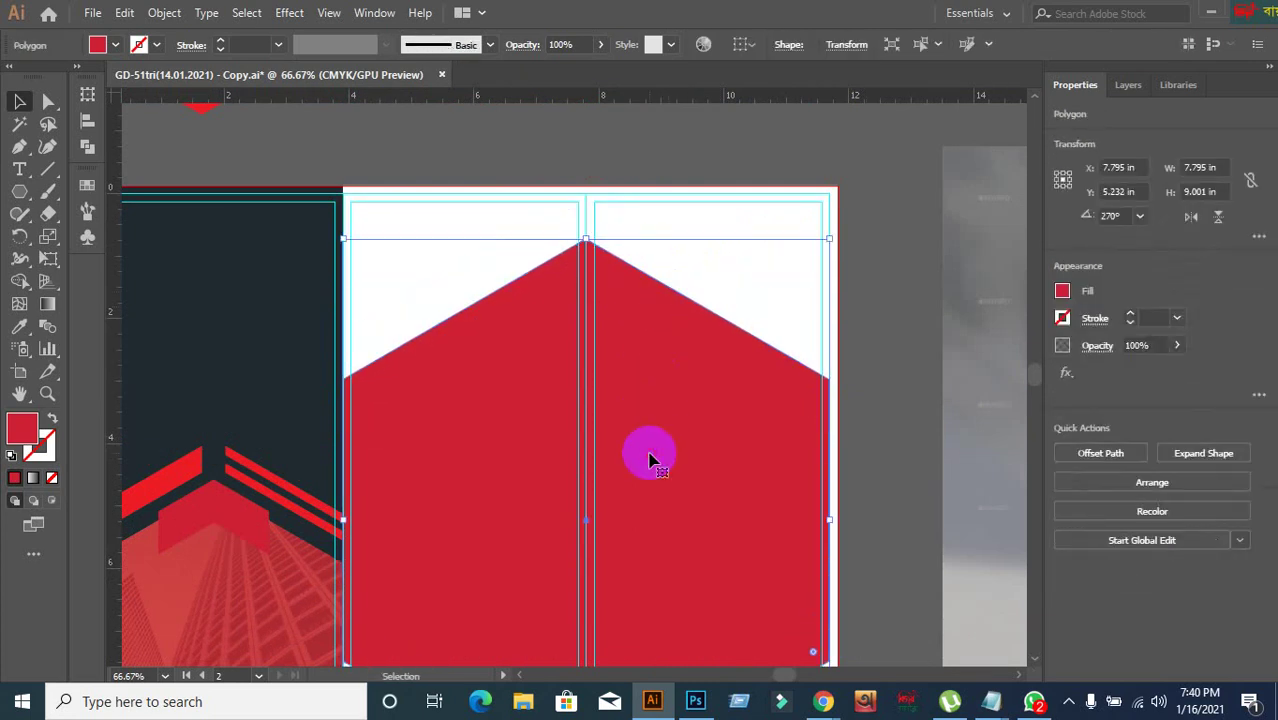
{"action": "left_click", "coordinate": [880, 360]}
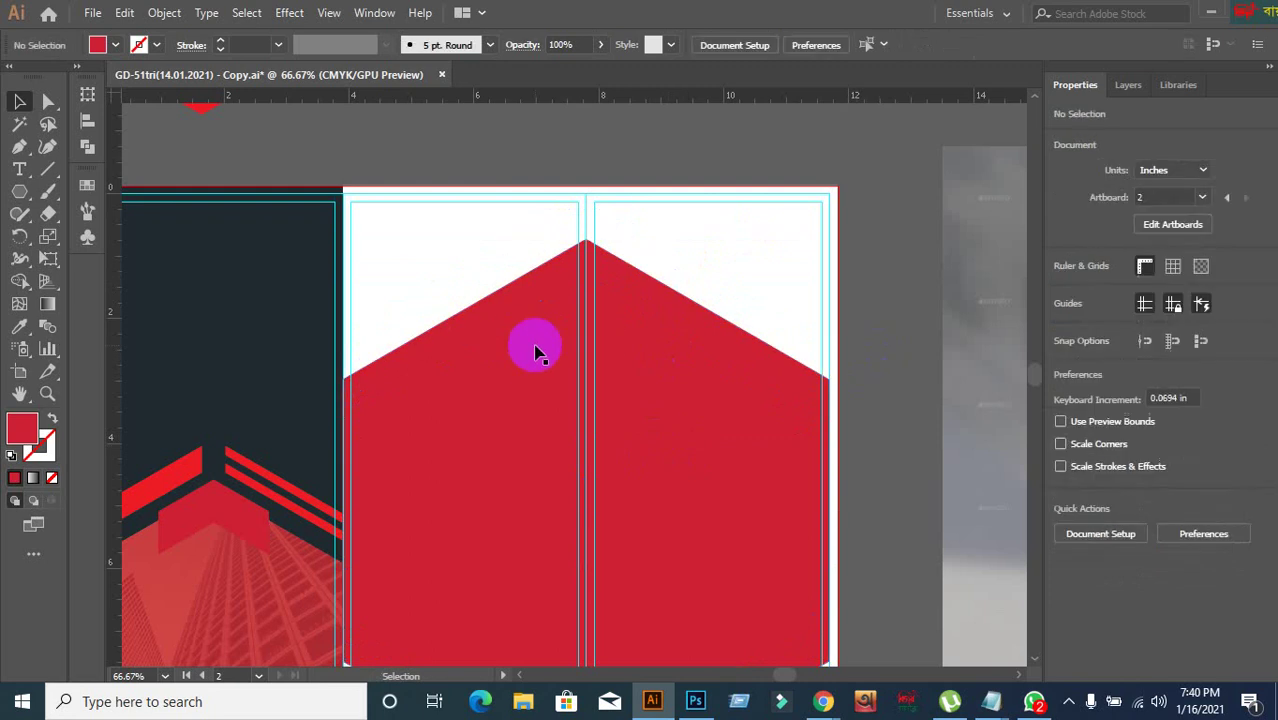
{"action": "left_click", "coordinate": [491, 374]}
{"action": "key", "text": "shift+Down"}
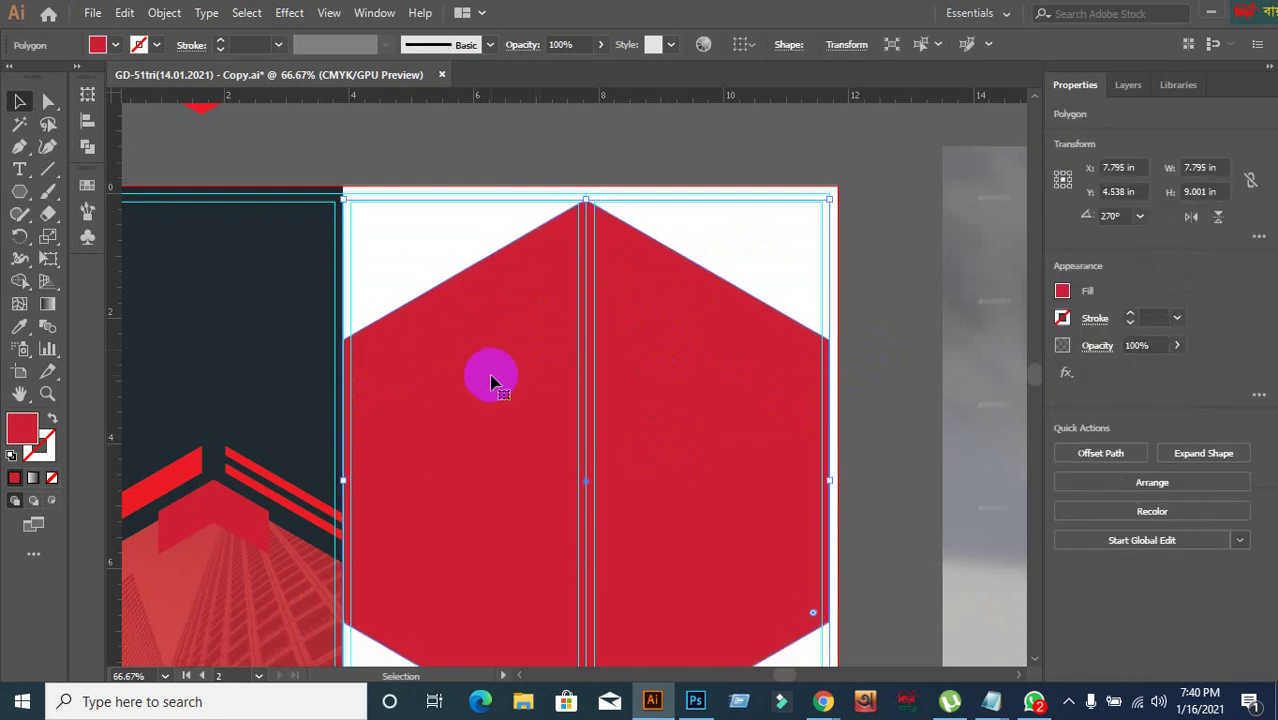
{"action": "left_click", "coordinate": [893, 343]}
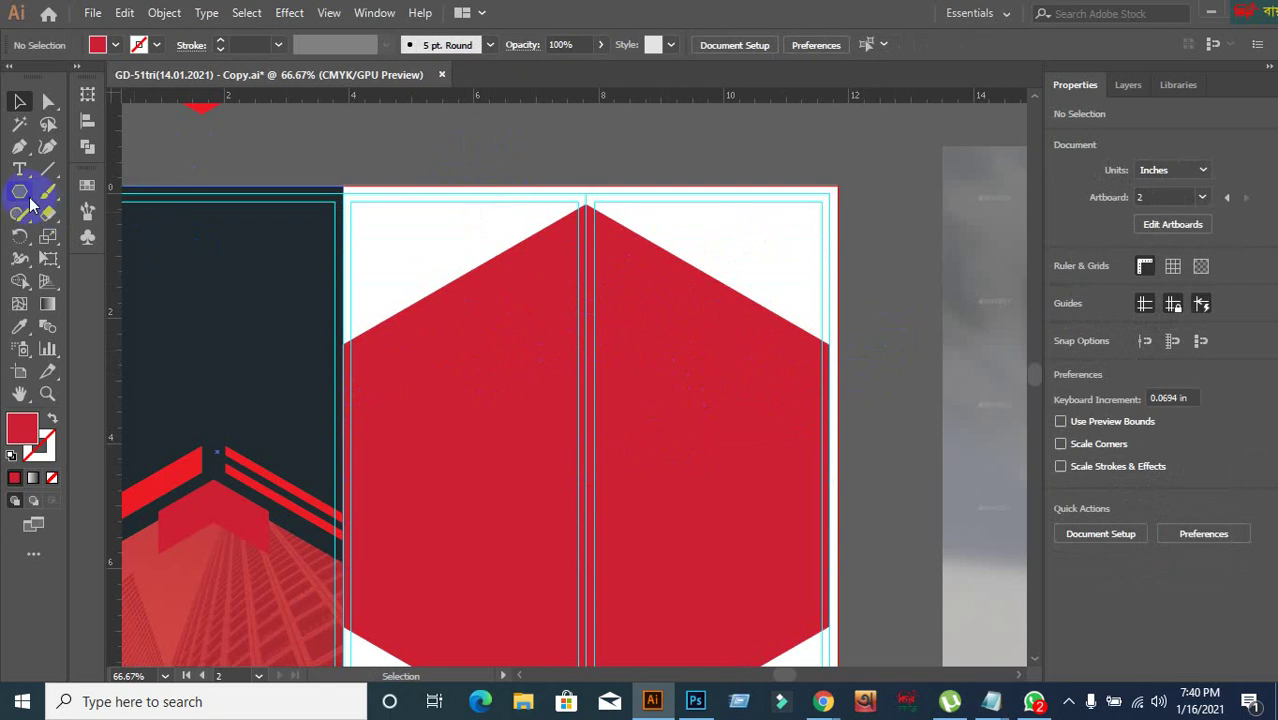
{"action": "left_click_drag", "start_coordinate": [19, 190], "coordinate": [110, 191]}
{"action": "left_click_drag", "start_coordinate": [355, 183], "coordinate": [355, 183]}
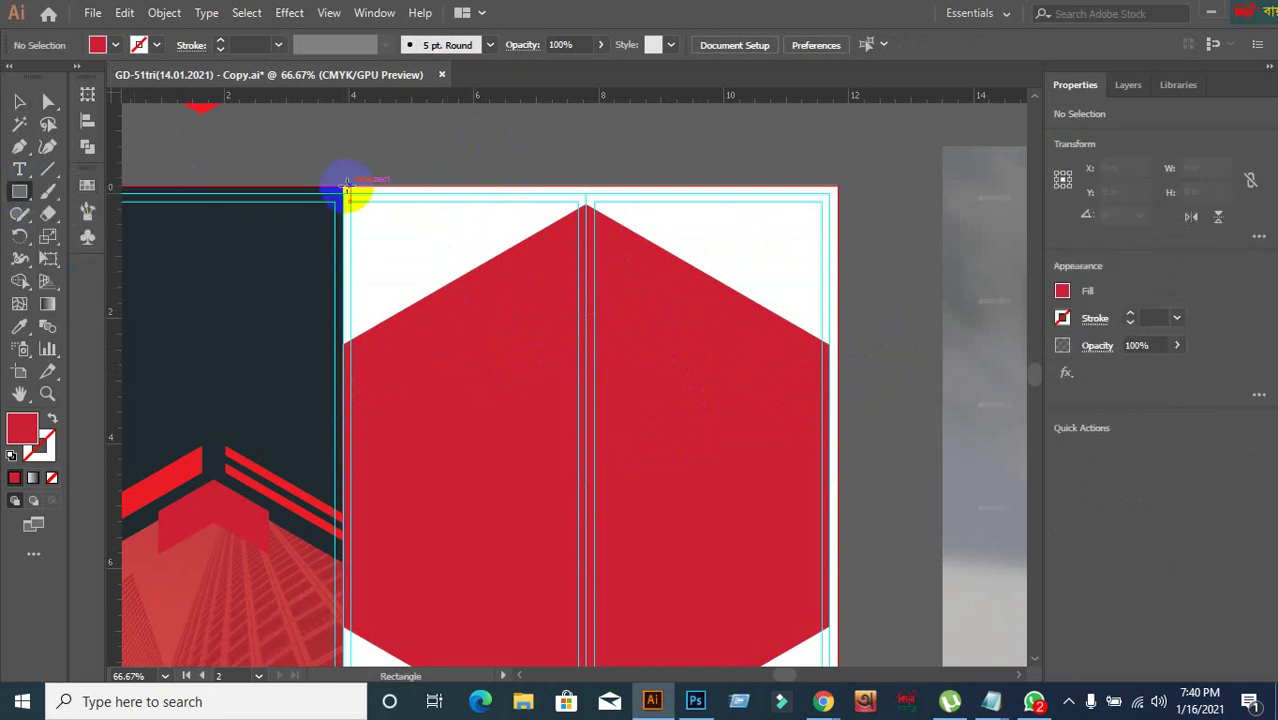
{"action": "left_click_drag", "start_coordinate": [343, 188], "coordinate": [840, 377]}
{"action": "left_click", "coordinate": [20, 102]}
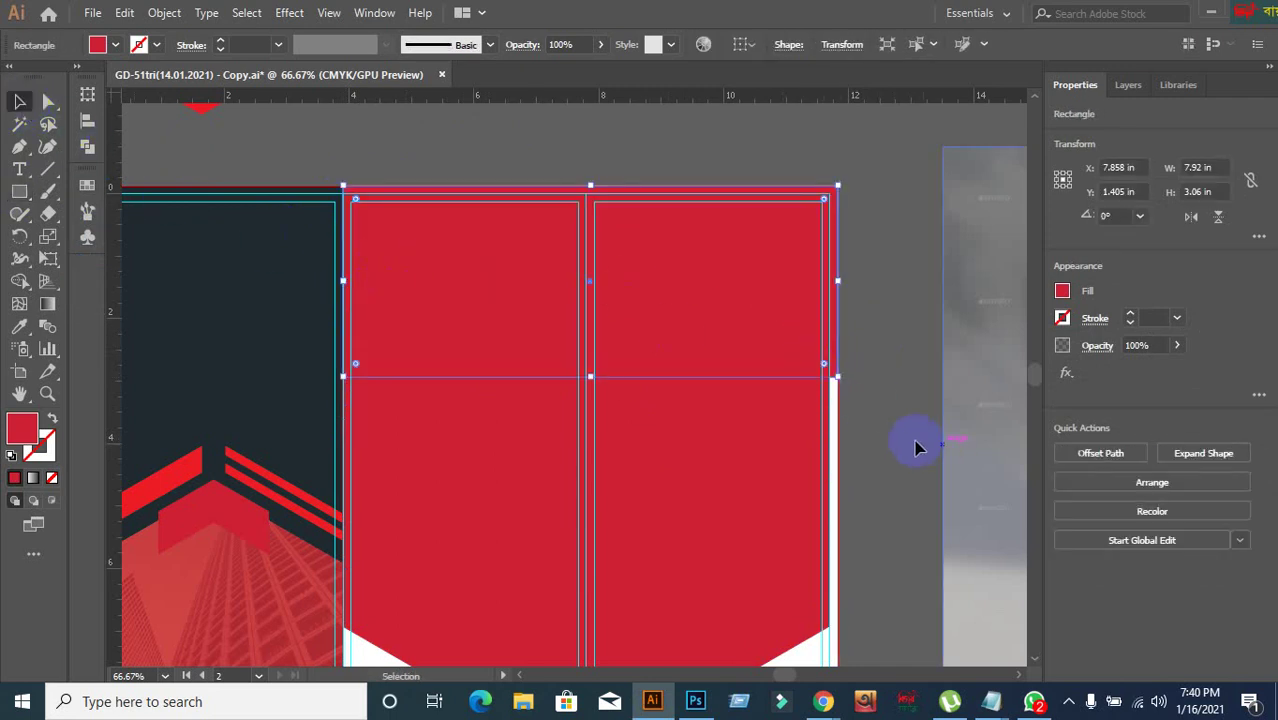
{"action": "key", "text": "Delete"}
{"action": "left_click", "coordinate": [785, 391]}
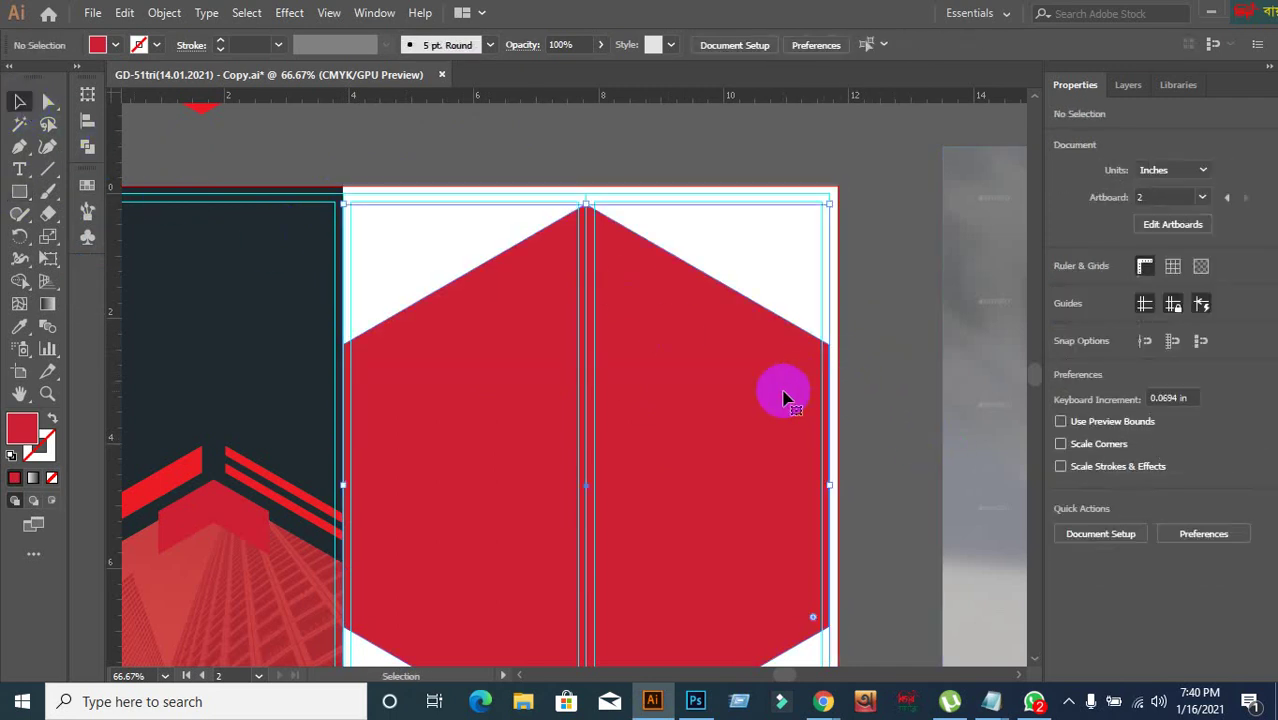
{"action": "left_click", "coordinate": [882, 294]}
- Draw a rectangle about 7.795 × 3.585 in across the upper part of both inside panels and fill it with magenta
{"action": "key", "text": "m"}
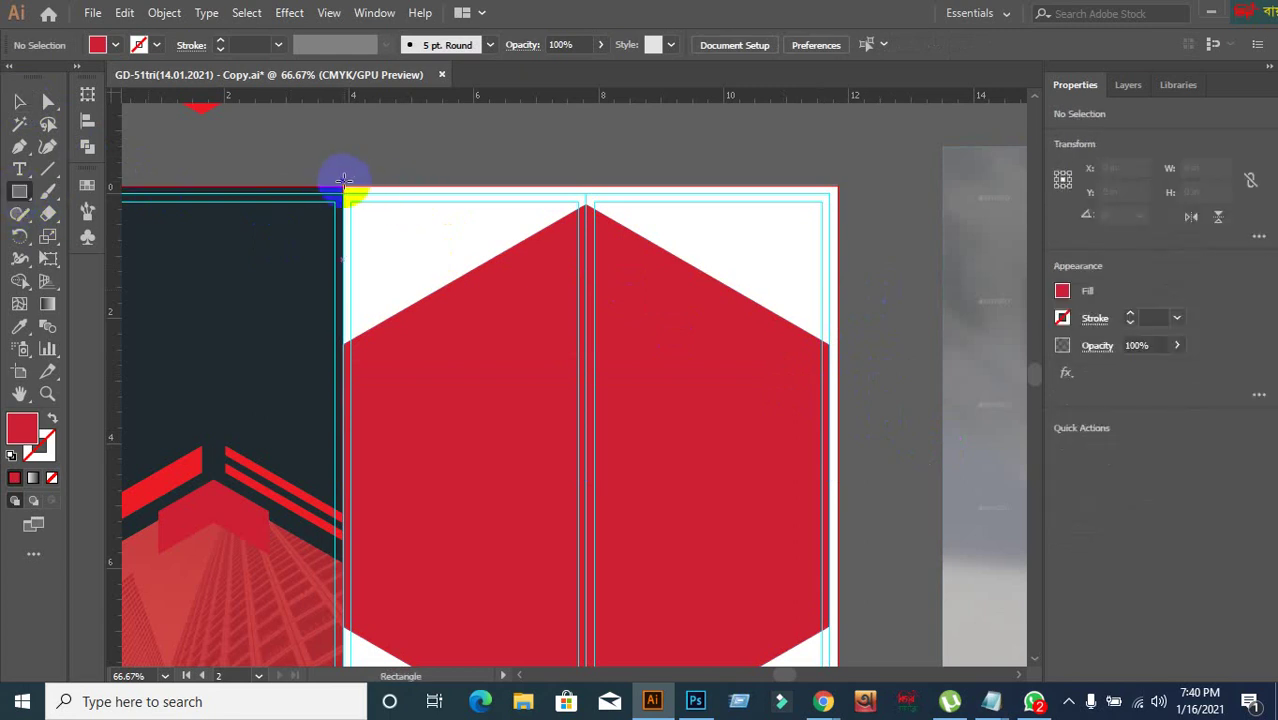
{"action": "left_click_drag", "start_coordinate": [343, 181], "coordinate": [829, 395]}
{"action": "key", "text": "ctrl+z"}
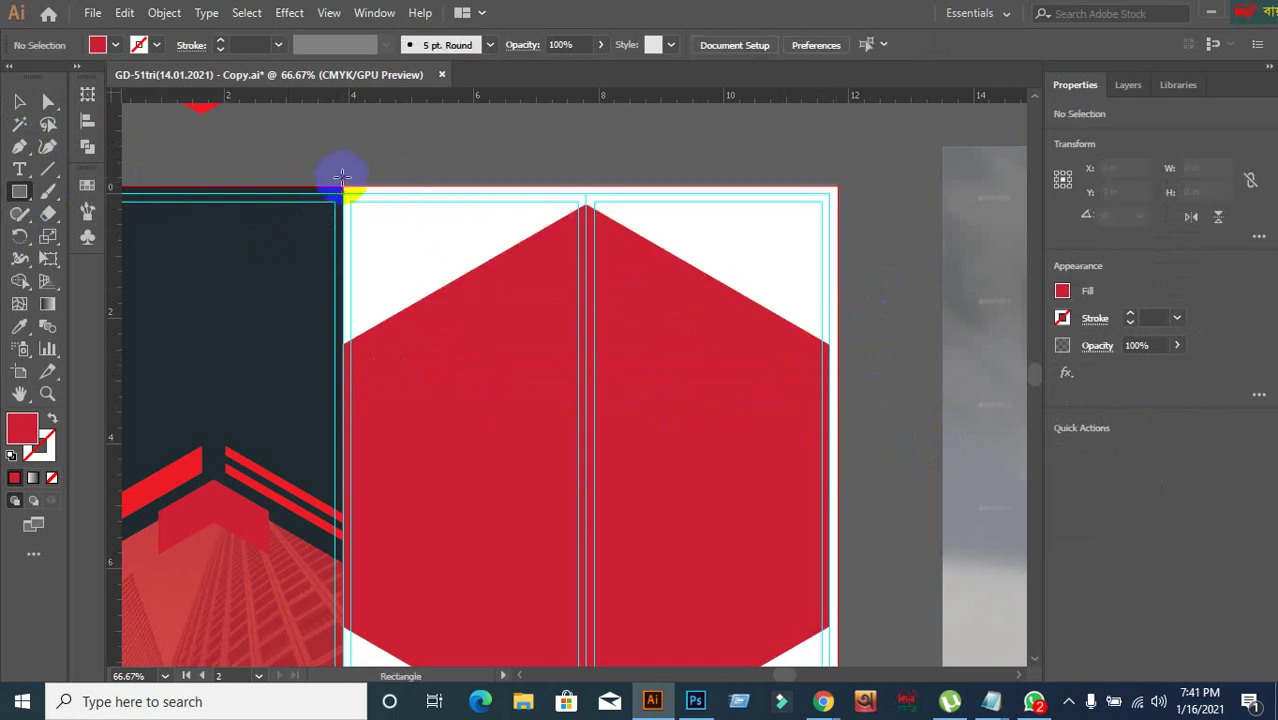
{"action": "left_click_drag", "start_coordinate": [342, 179], "coordinate": [829, 400]}
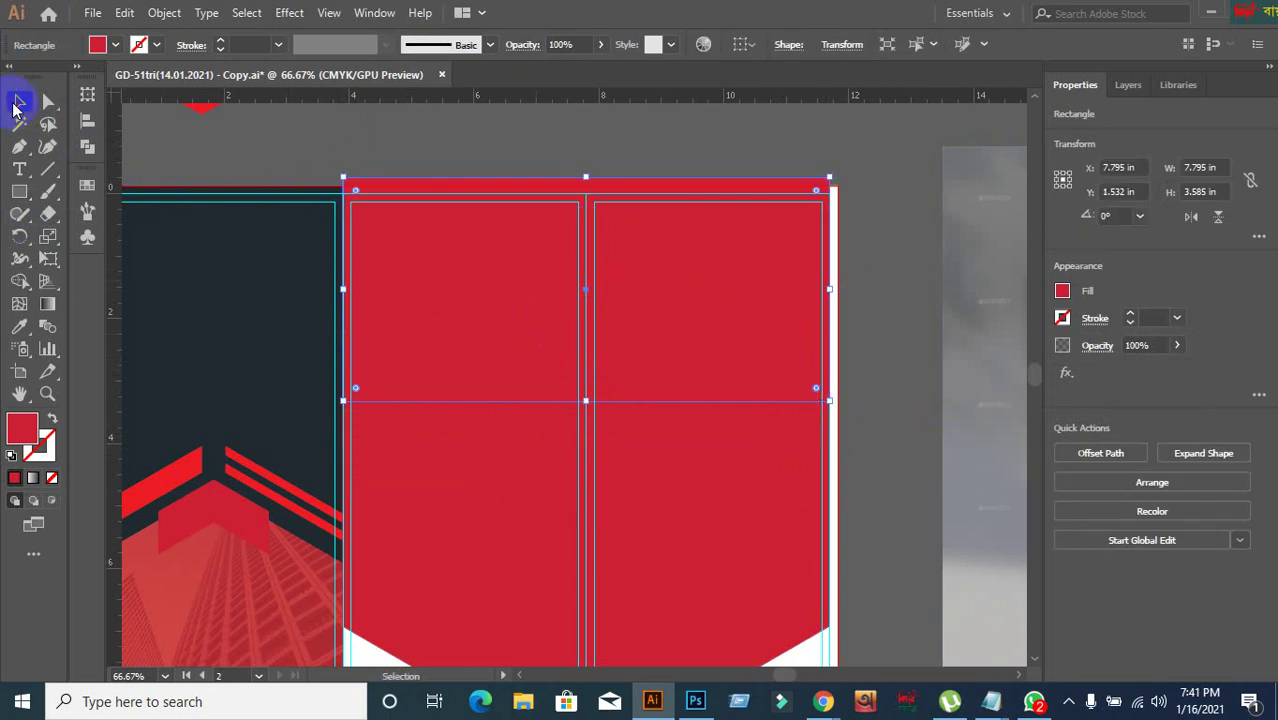
{"action": "left_click", "coordinate": [115, 45]}
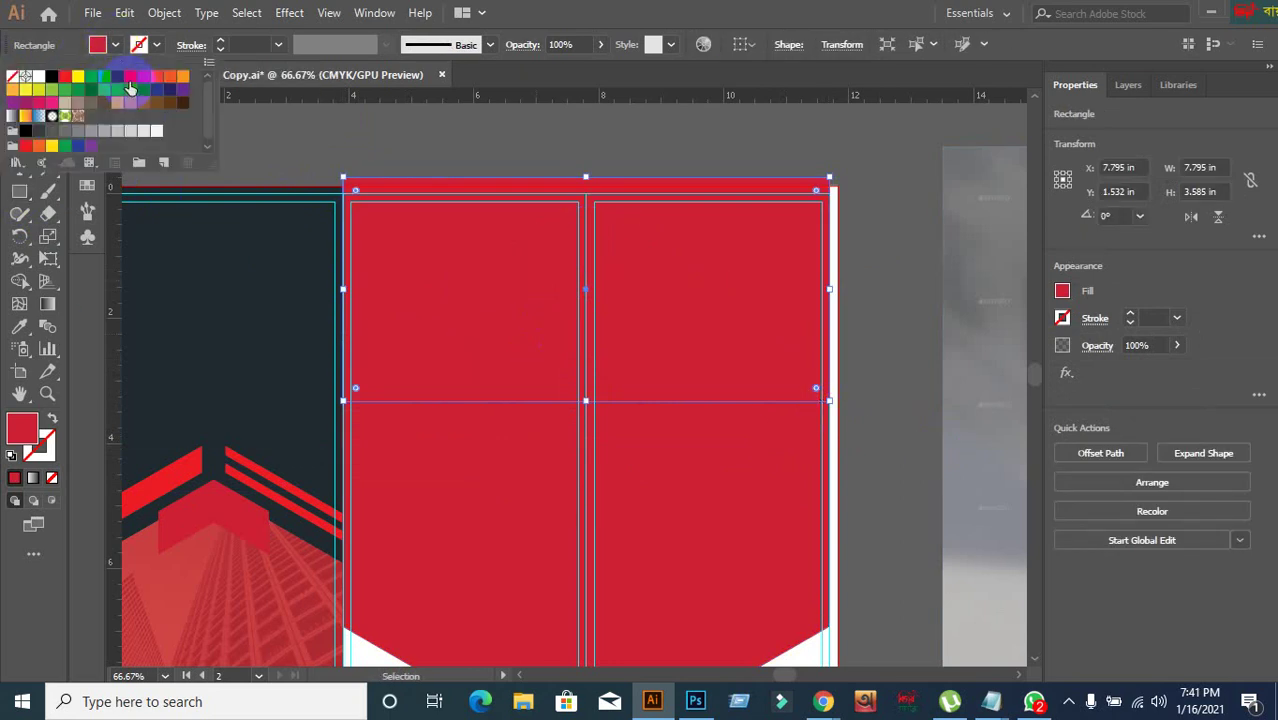
{"action": "left_click", "coordinate": [665, 8]}
{"action": "left_click", "coordinate": [900, 252]}
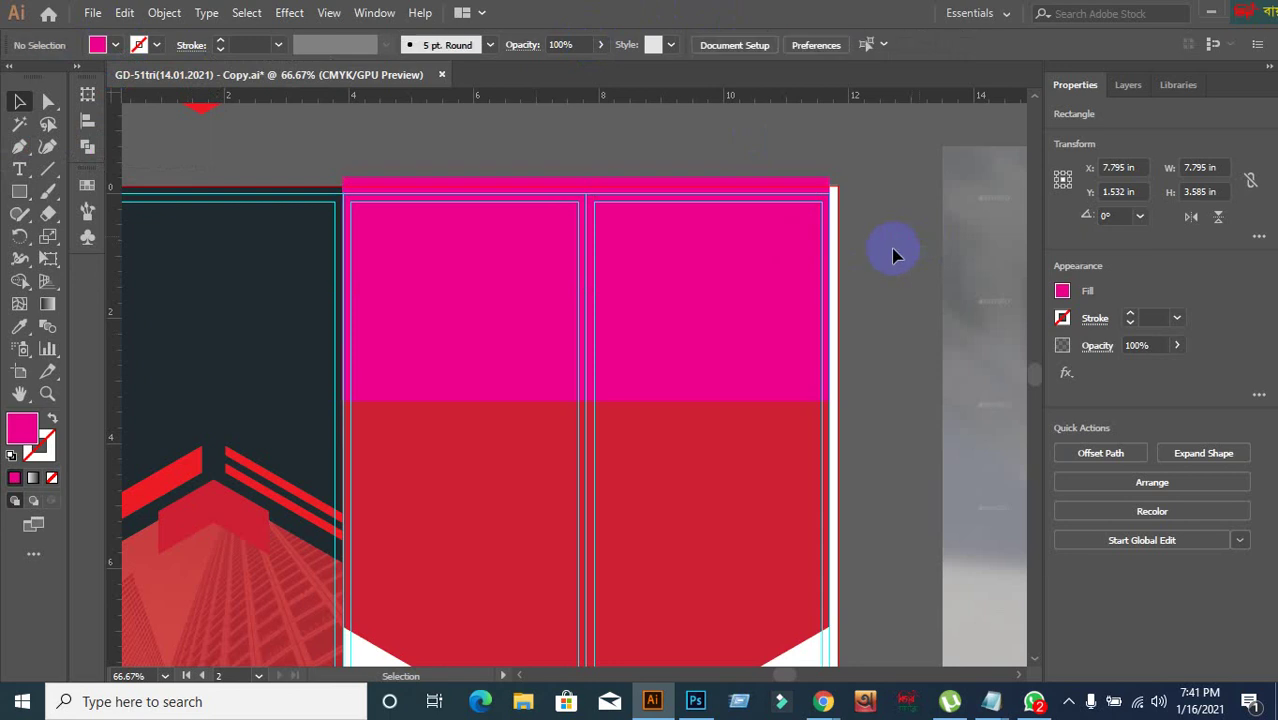
- Nudge the magenta rectangle down to about Y 1.671 in so its upper edge meets the artboard's upper bleed
{"action": "left_click", "coordinate": [753, 306]}
{"action": "key", "text": "shift+Down"}
{"action": "key", "text": "shift+Down"}
{"action": "key", "text": "shift+Down"}
{"action": "key", "text": "shift+Down"}
{"action": "key", "text": "shift+Down"}
{"action": "key", "text": "shift+Down"}
{"action": "key", "text": "shift+Down"}
{"action": "key", "text": "shift+Down"}
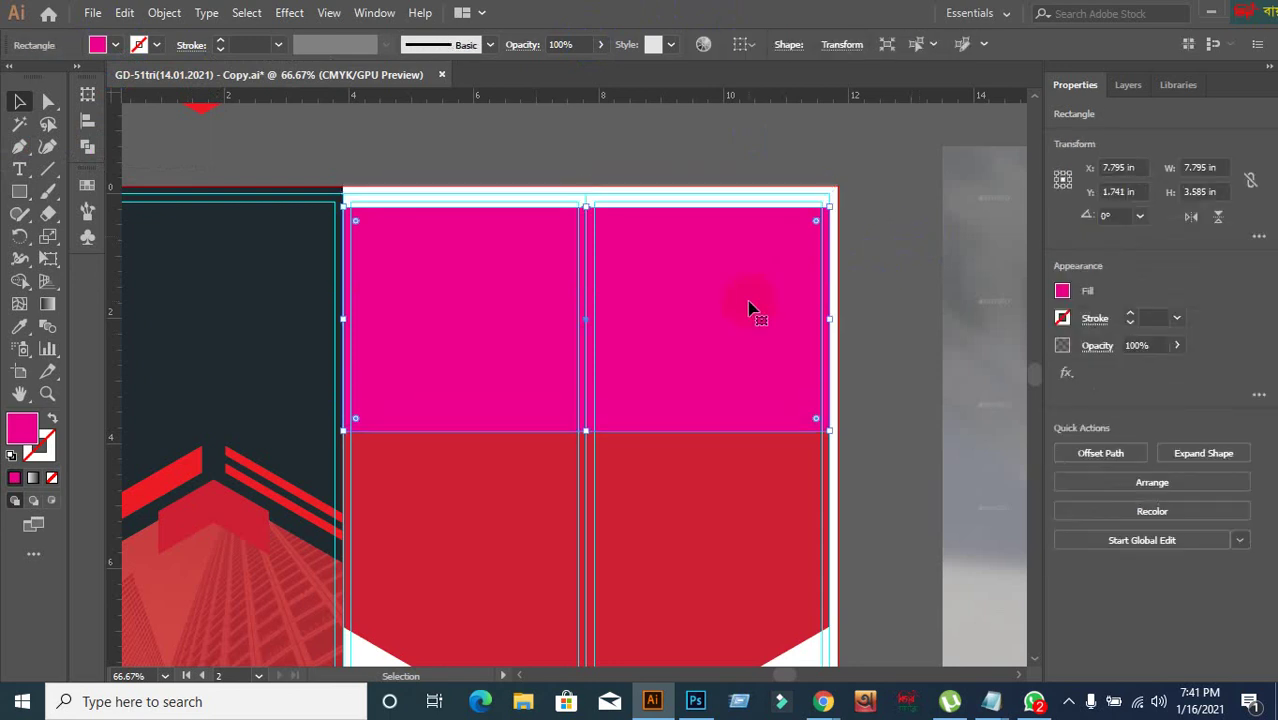
{"action": "key", "text": "shift+Up"}
{"action": "key", "text": "shift+Up"}
{"action": "key", "text": "shift+Up"}
{"action": "key", "text": "shift+Up"}
{"action": "key", "text": "shift+Up"}
{"action": "key", "text": "shift+Up"}
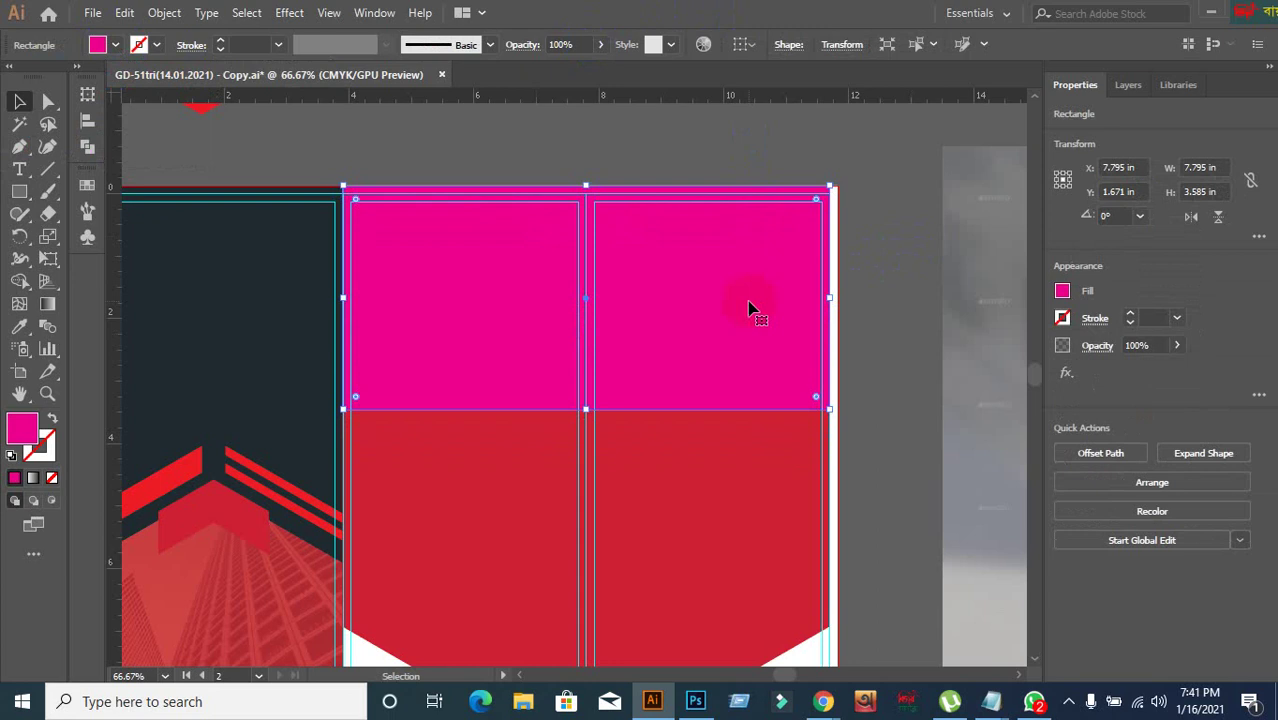
{"action": "left_click", "coordinate": [874, 347]}
- Use Shape Builder on the magenta rectangle and the hexagon to separate the magenta area above the hexagon's peak
{"action": "scroll", "coordinate": [876, 408], "scroll_direction": "up", "scroll_amount": 5}
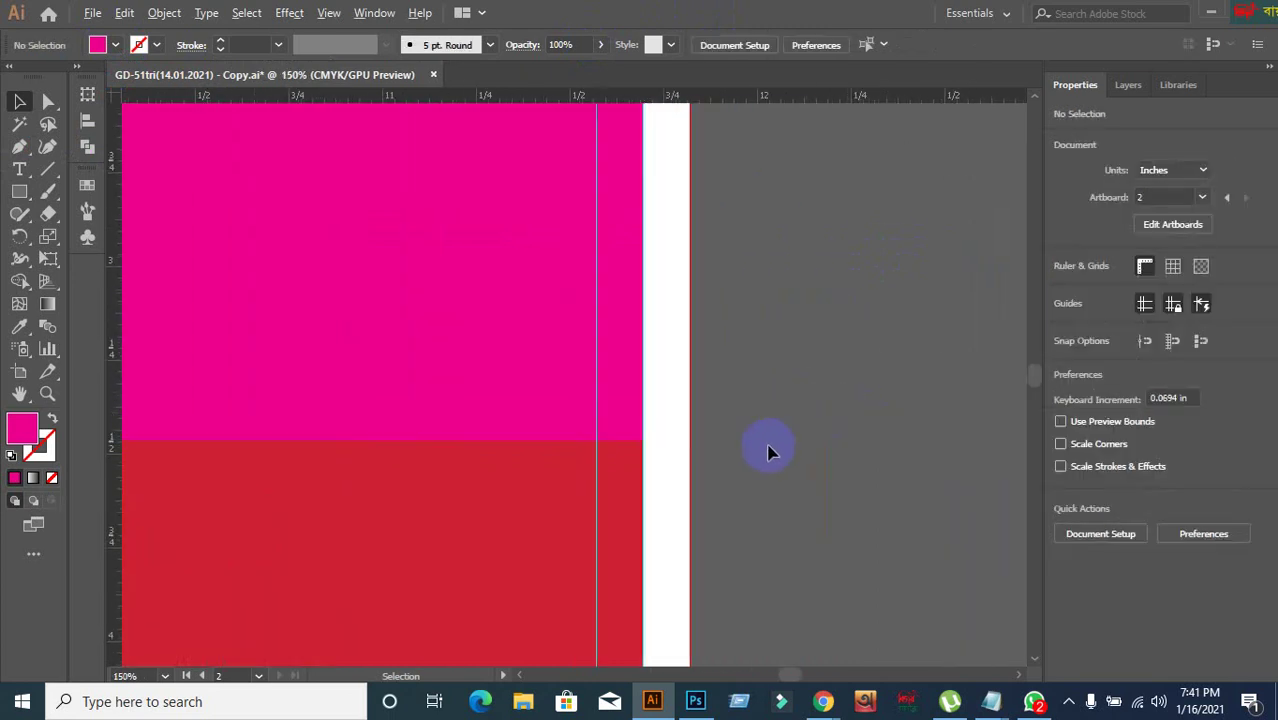
{"action": "scroll", "coordinate": [476, 408], "scroll_direction": "down", "scroll_amount": 5}
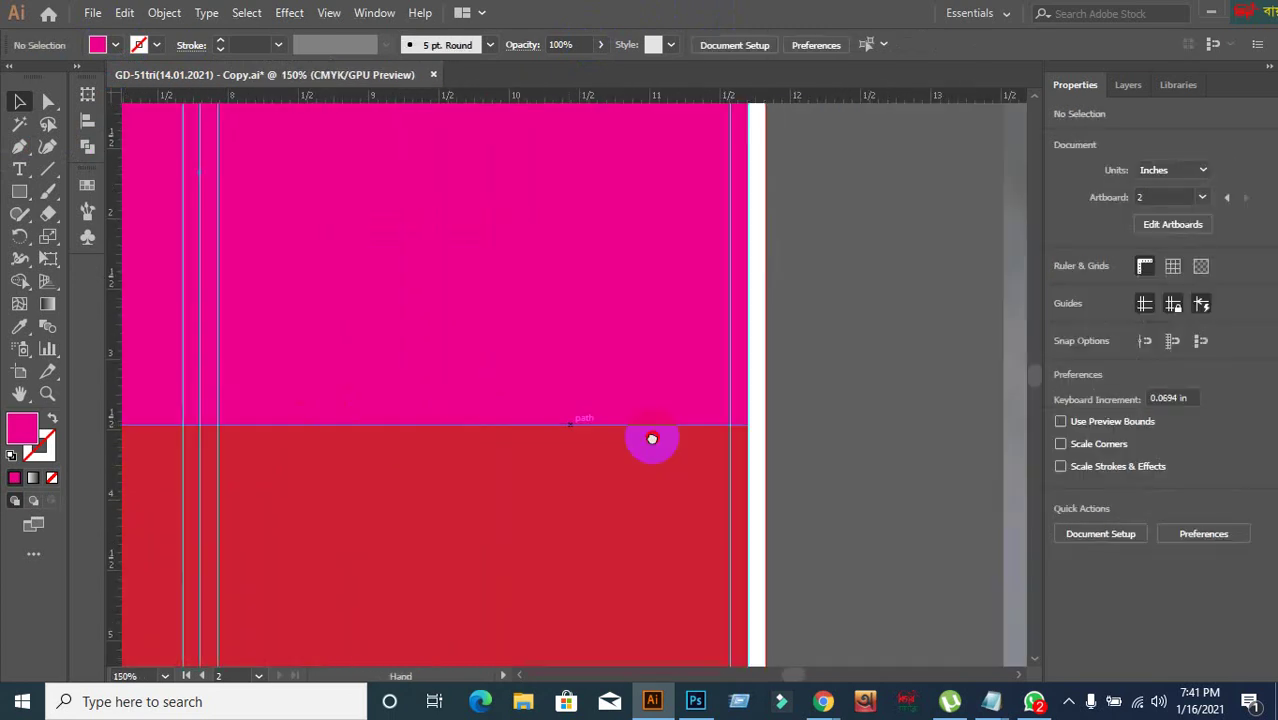
{"action": "scroll", "coordinate": [300, 450], "scroll_direction": "down", "scroll_amount": 4}
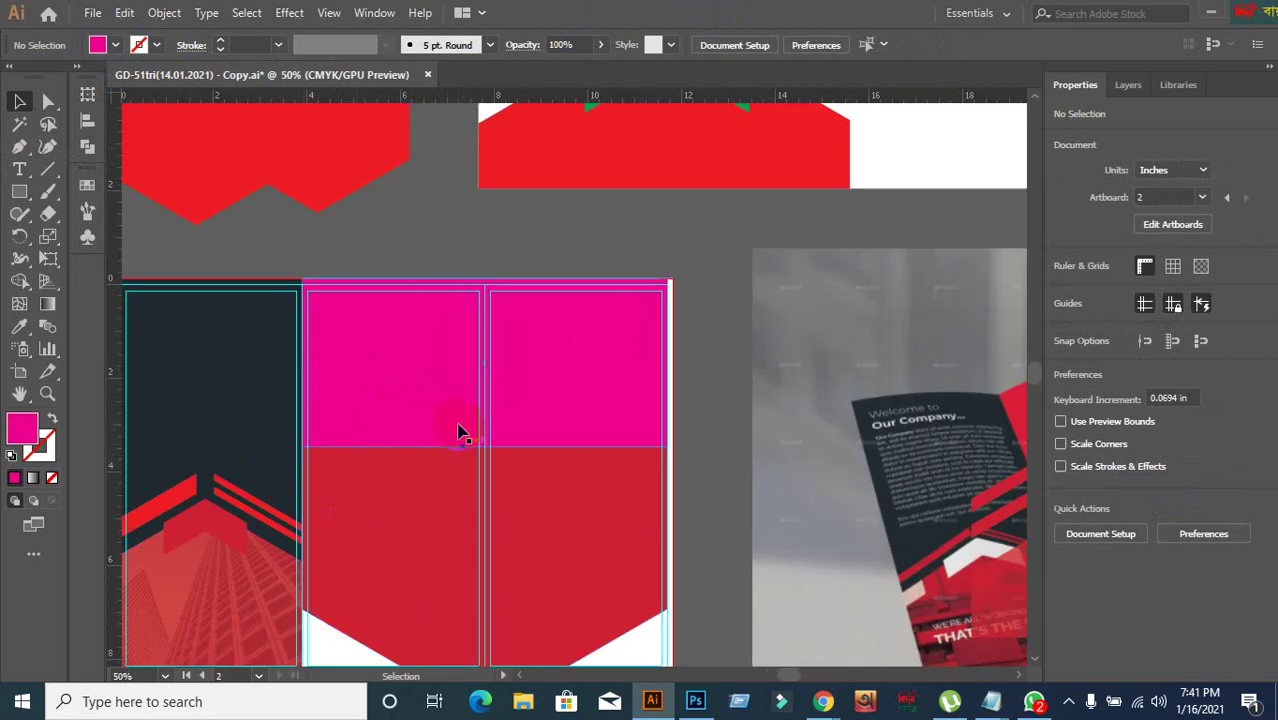
{"action": "left_click", "coordinate": [625, 539]}
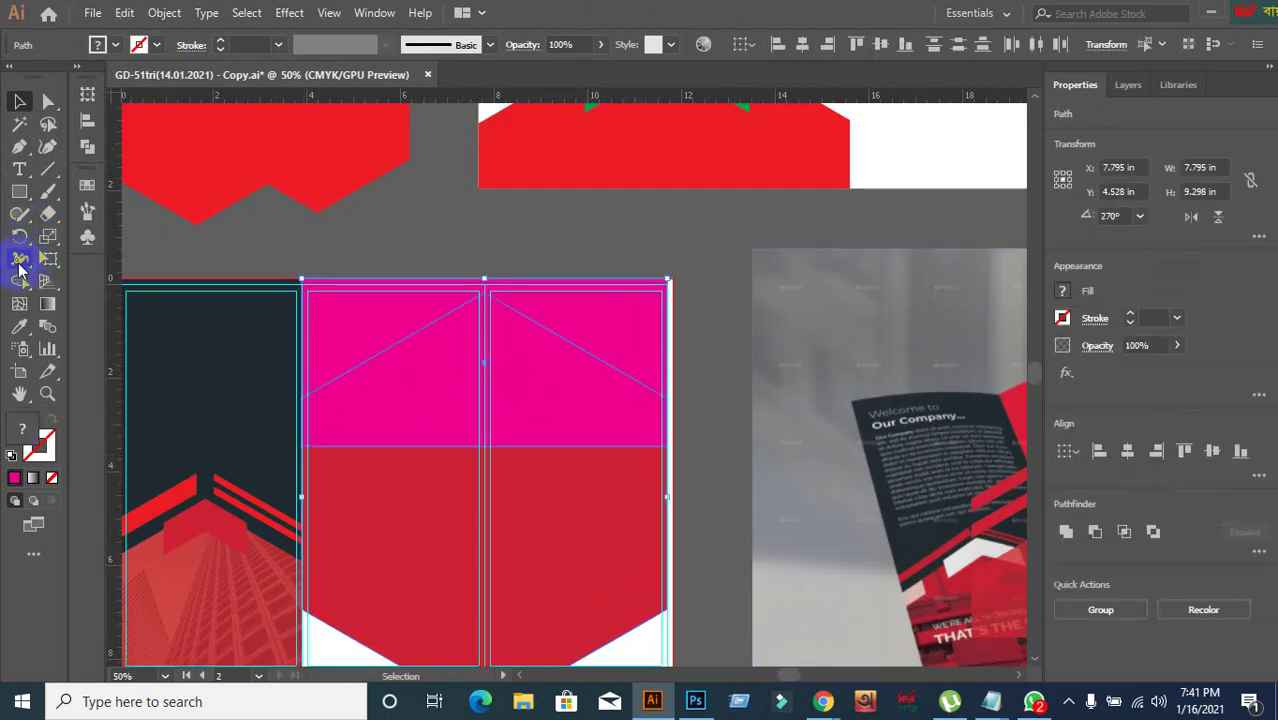
{"action": "left_click", "coordinate": [20, 281]}
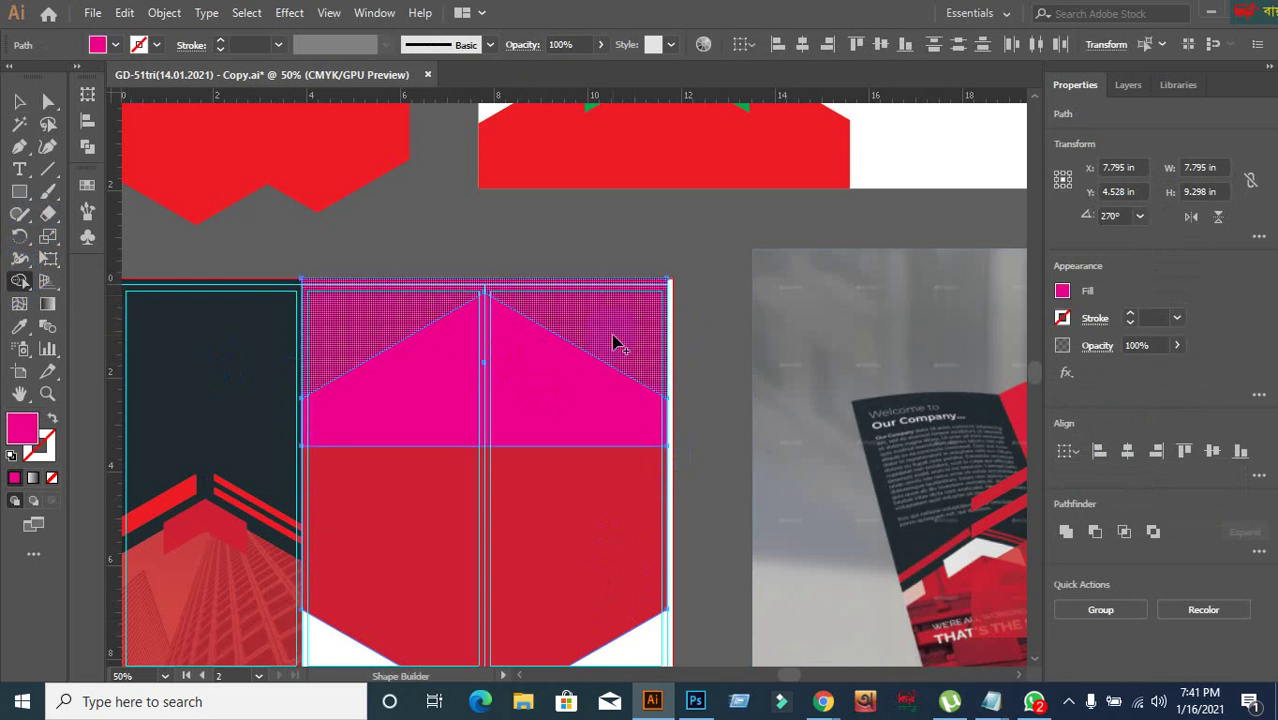
{"action": "left_click", "coordinate": [613, 343]}
{"action": "key", "text": "v"}
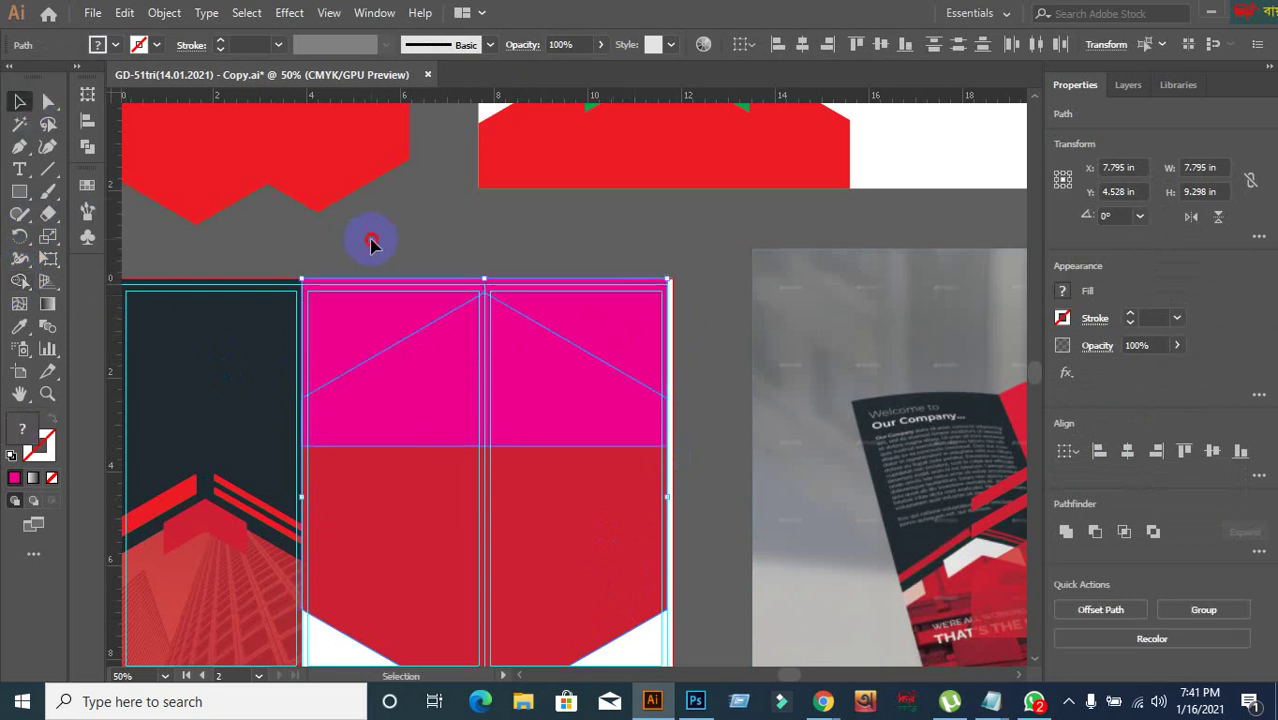
{"action": "left_click", "coordinate": [370, 243]}
- Delete the leftover magenta overlap and the large red hexagon beneath the peaked header
{"action": "left_click", "coordinate": [422, 399]}
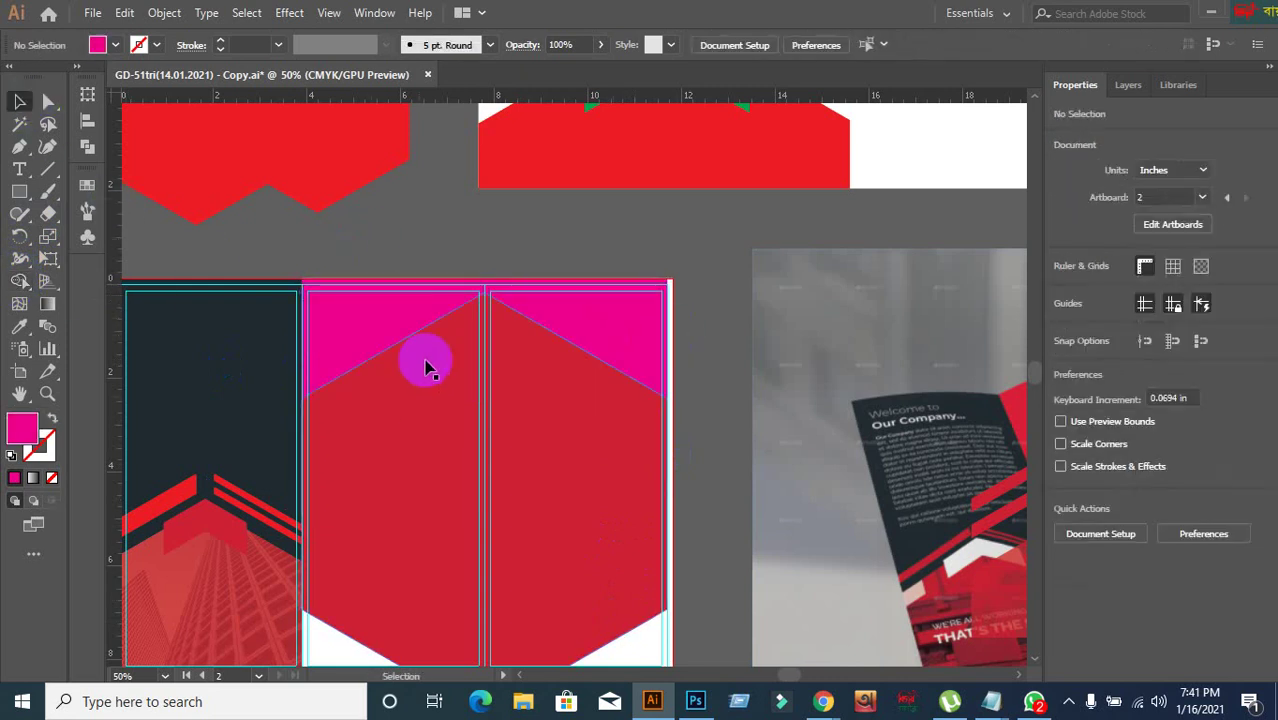
{"action": "left_click_drag", "start_coordinate": [425, 368], "coordinate": [461, 484]}
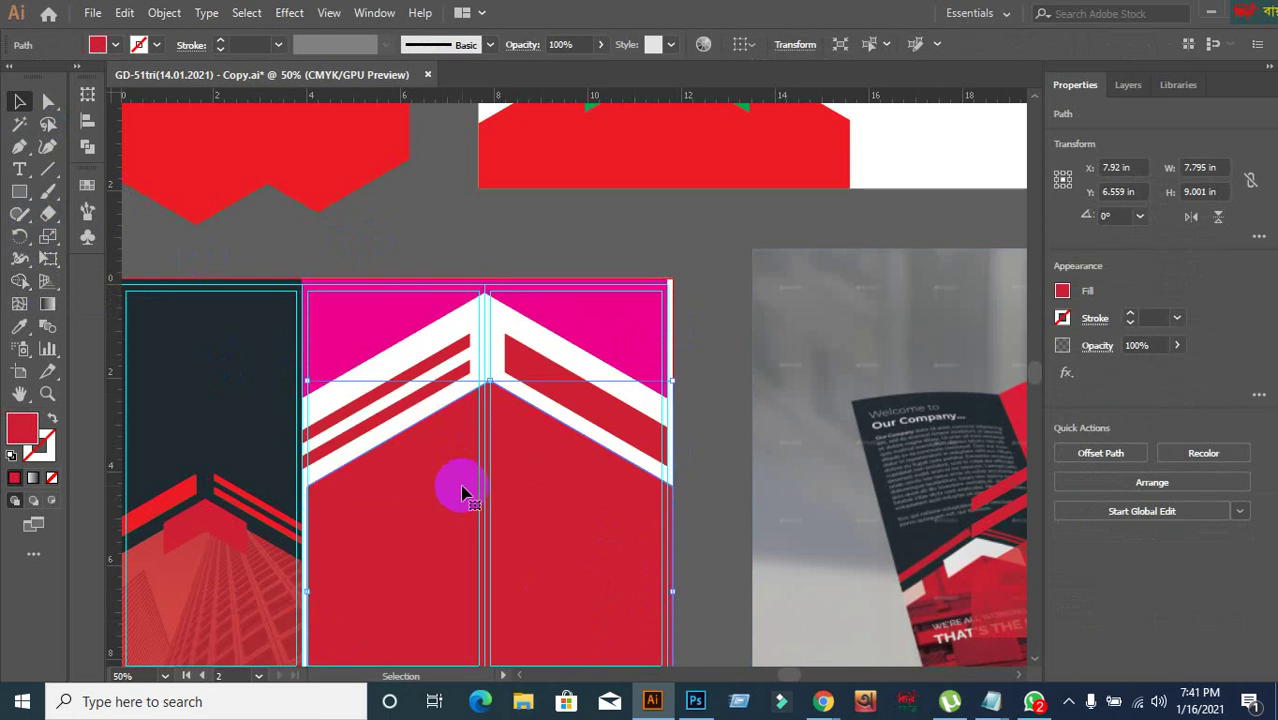
{"action": "key", "text": "Delete"}
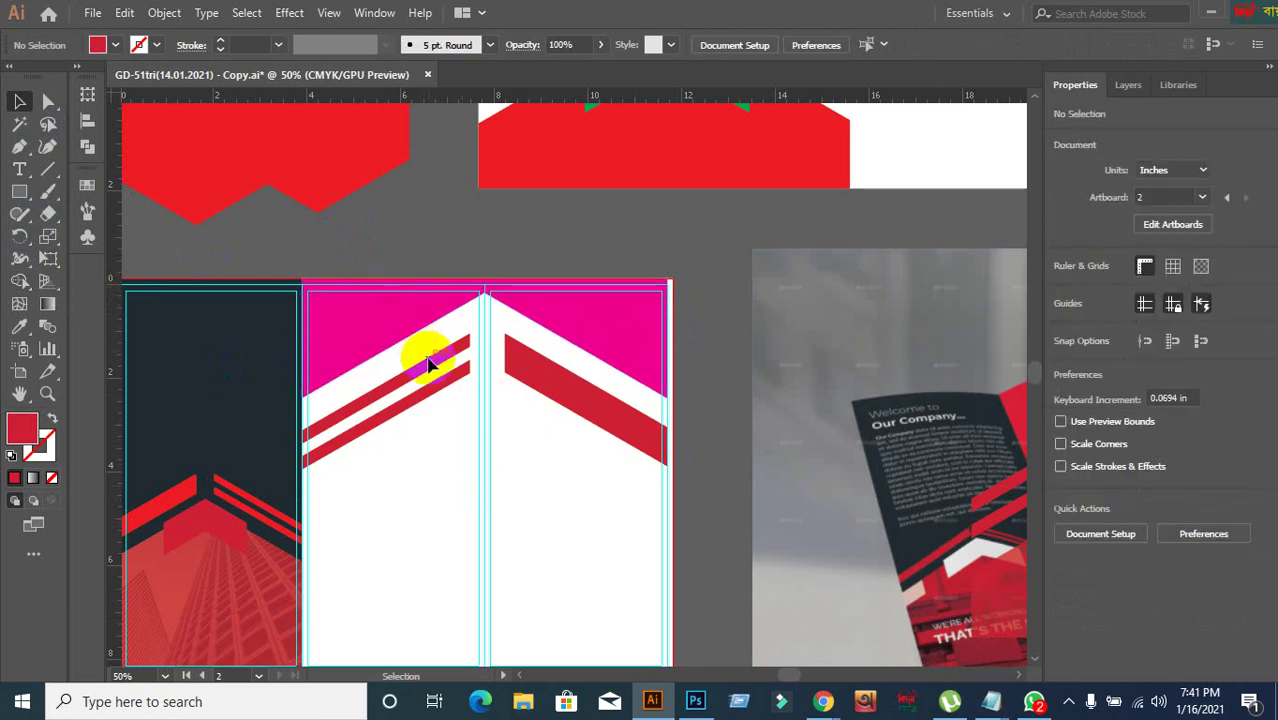
- Nudge the red stripe group up closer to the magenta header, keeping a narrow white band between them
{"action": "left_click", "coordinate": [519, 391]}
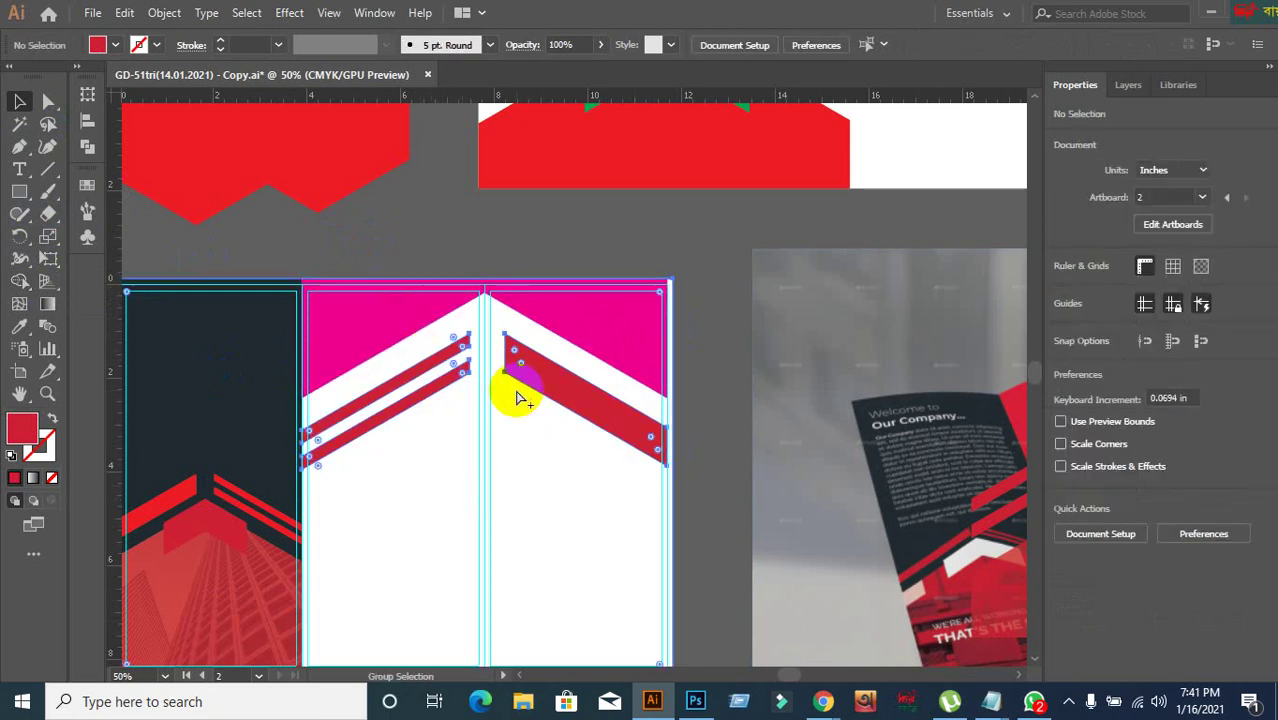
{"action": "left_click", "coordinate": [658, 395], "text": "shift"}
{"action": "left_click", "coordinate": [703, 371]}
{"action": "left_click", "coordinate": [599, 410]}
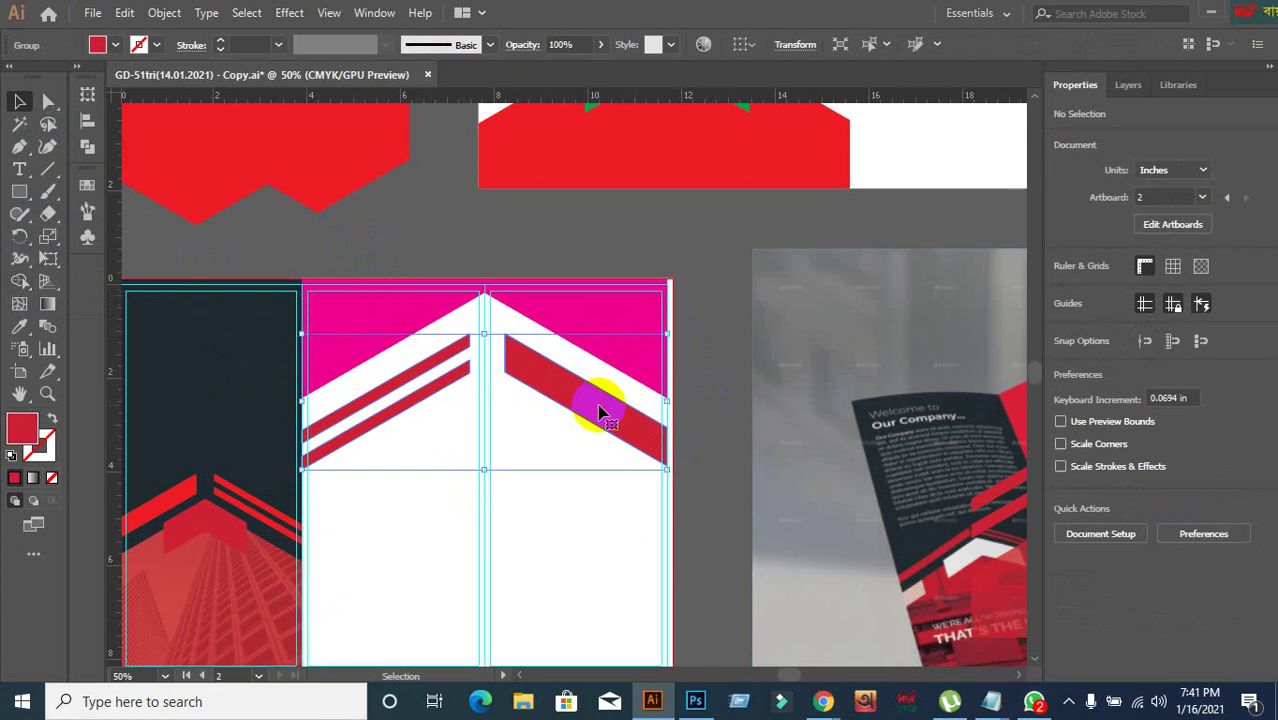
{"action": "scroll", "coordinate": [545, 383], "scroll_direction": "up", "scroll_amount": 1}
{"action": "left_click", "coordinate": [531, 280]}
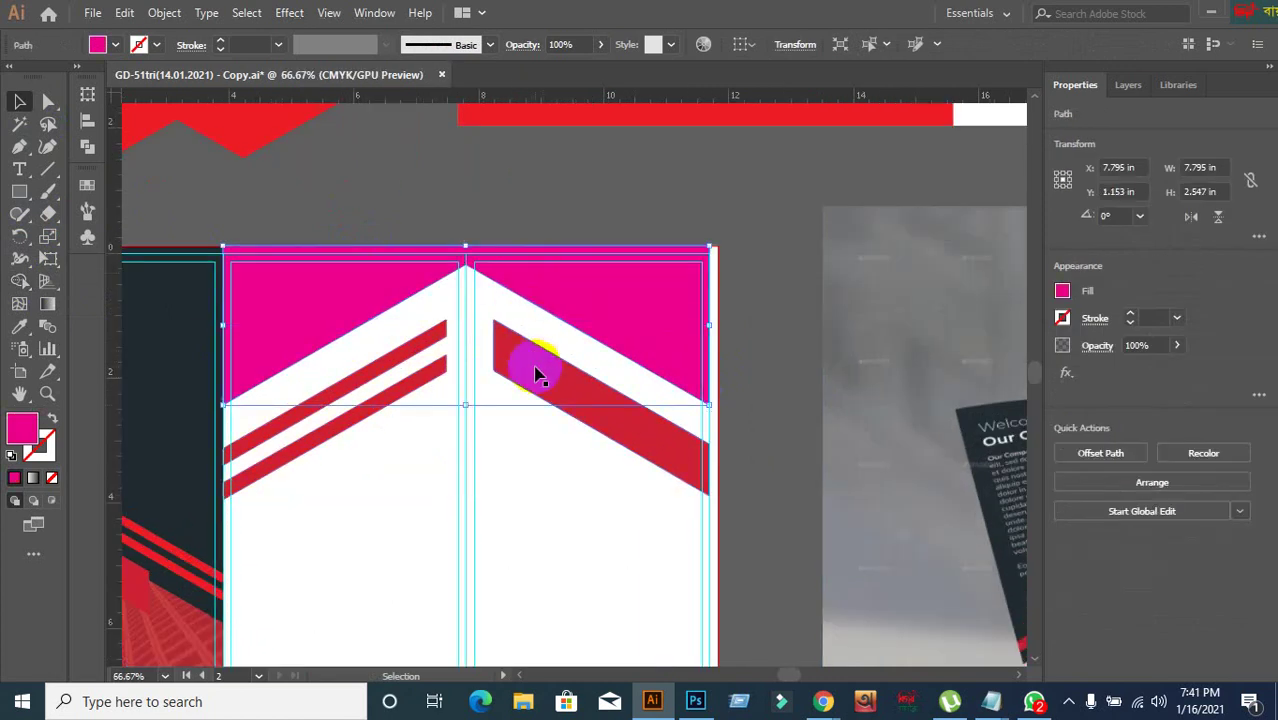
{"action": "left_click", "coordinate": [588, 446]}
{"action": "key", "text": "Up"}
{"action": "key", "text": "Up"}
{"action": "key", "text": "Up"}
{"action": "key", "text": "Up"}
{"action": "key", "text": "Up"}
{"action": "key", "text": "Up"}
{"action": "key", "text": "Up"}
{"action": "key", "text": "Up"}
{"action": "key", "text": "Up"}
{"action": "key", "text": "Up"}
{"action": "key", "text": "Up"}
{"action": "key", "text": "Up"}
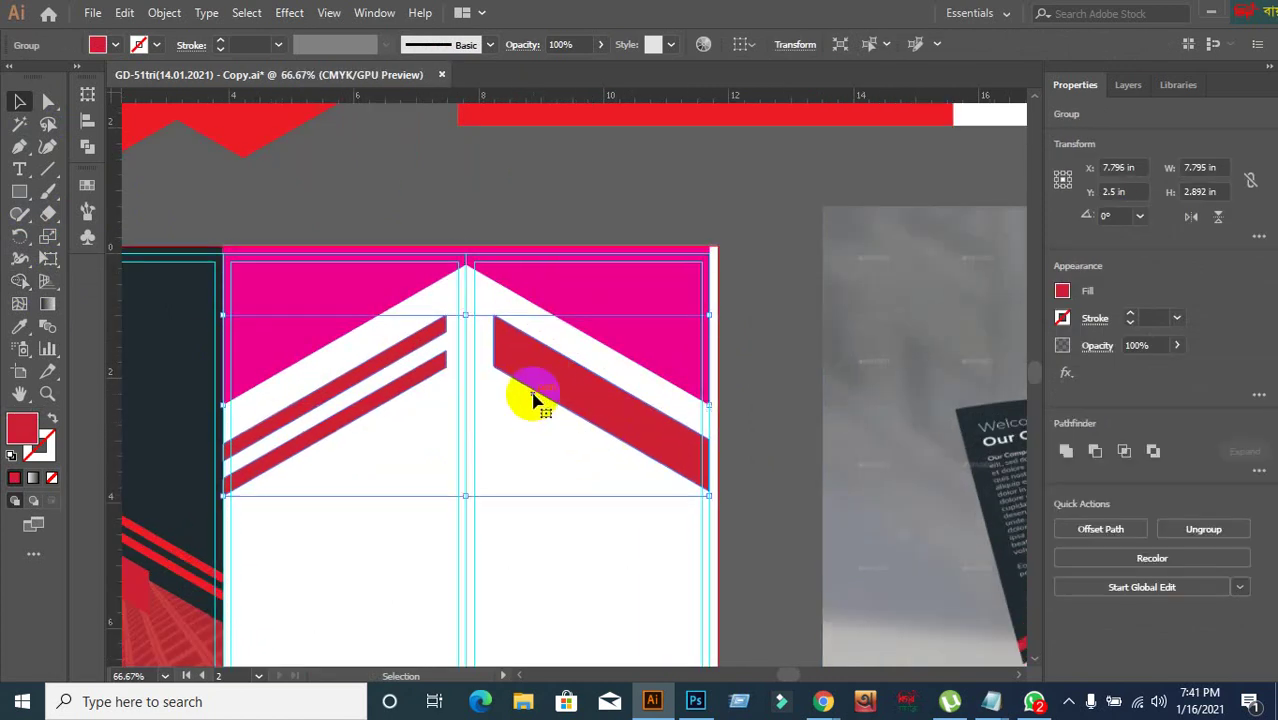
{"action": "key", "text": "Up"}
{"action": "key", "text": "Up"}
{"action": "key", "text": "Up"}
{"action": "key", "text": "Up"}
{"action": "key", "text": "Up"}
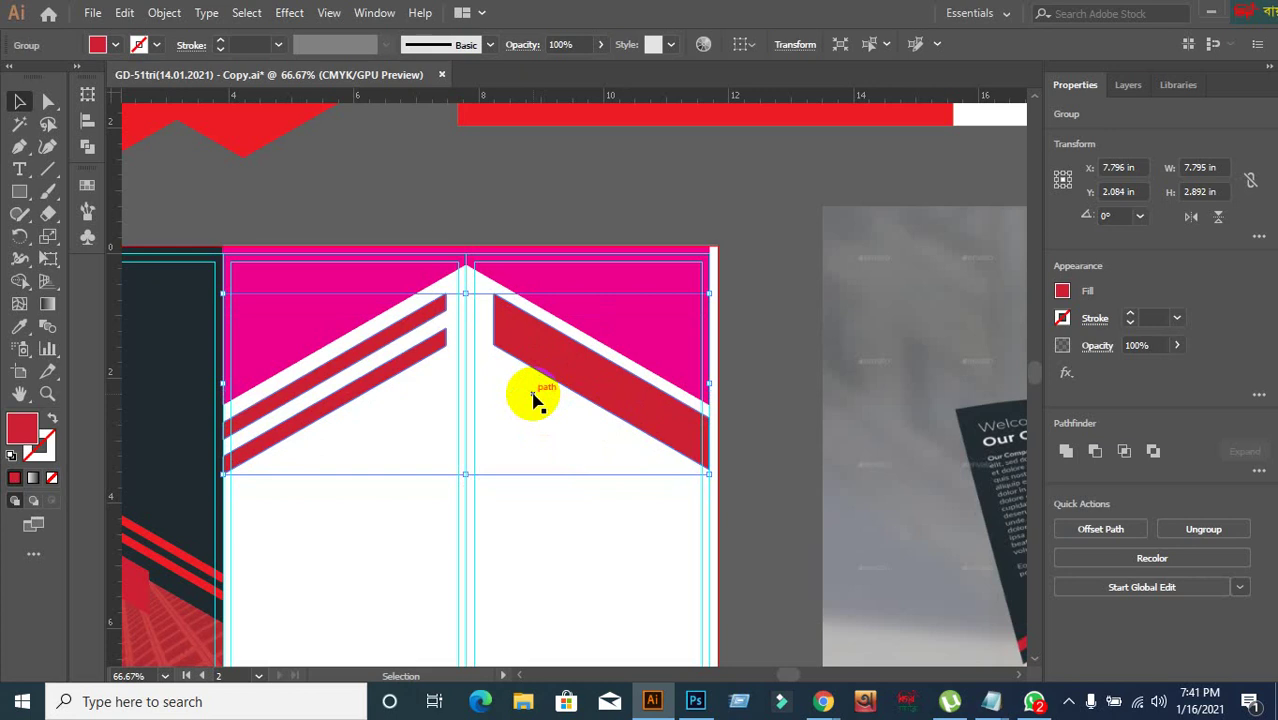
{"action": "key", "text": "Up"}
{"action": "key", "text": "Up"}
{"action": "key", "text": "Up"}
{"action": "key", "text": "Up"}
{"action": "key", "text": "Up"}
{"action": "key", "text": "Up"}
{"action": "key", "text": "Up"}
{"action": "key", "text": "Up"}
{"action": "key", "text": "Up"}
{"action": "key", "text": "Up"}
{"action": "key", "text": "Up"}
{"action": "key", "text": "Up"}
{"action": "key", "text": "Up"}
{"action": "key", "text": "Up"}
{"action": "key", "text": "Up"}
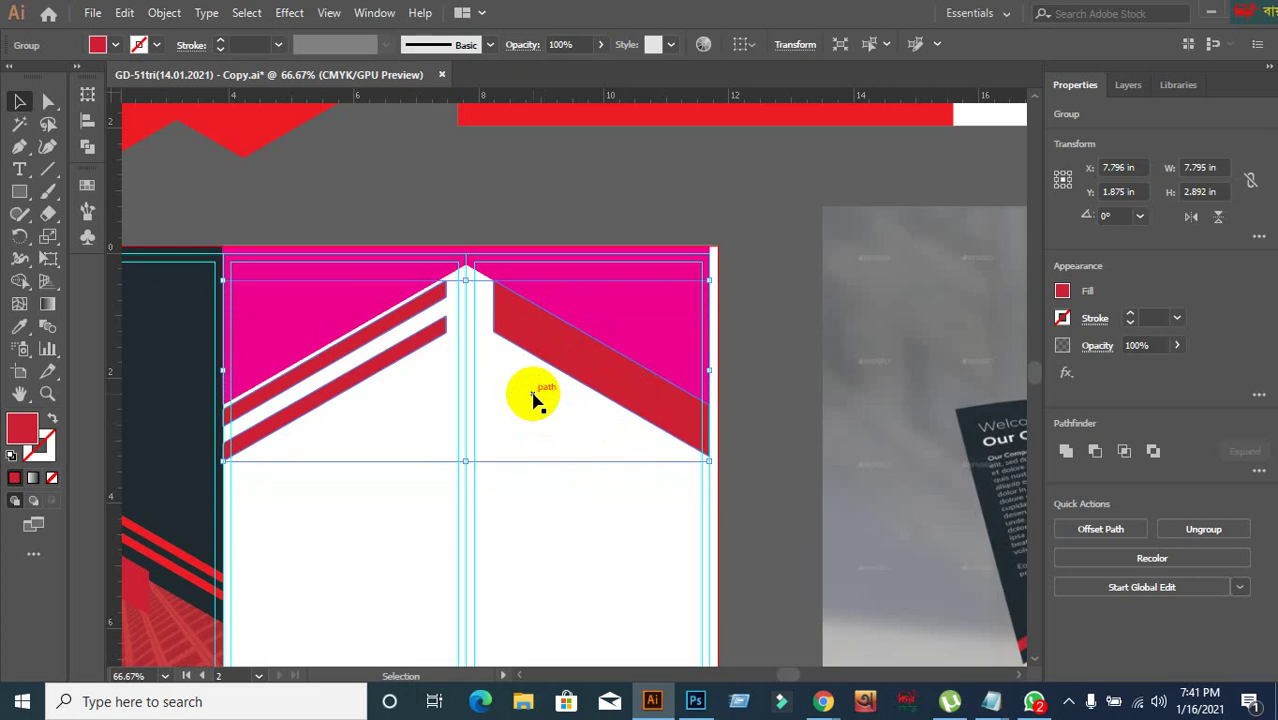
{"action": "key", "text": "Down"}
{"action": "key", "text": "Down"}
{"action": "key", "text": "Down"}
{"action": "key", "text": "Down"}
{"action": "key", "text": "Down"}
{"action": "key", "text": "Down"}
{"action": "key", "text": "Down"}
{"action": "key", "text": "Down"}
{"action": "key", "text": "Down"}
{"action": "key", "text": "Down"}
{"action": "key", "text": "Down"}
{"action": "key", "text": "Down"}
{"action": "key", "text": "Down"}
{"action": "key", "text": "Down"}
{"action": "key", "text": "Down"}
{"action": "key", "text": "Down"}
{"action": "key", "text": "Down"}
{"action": "key", "text": "Down"}
{"action": "key", "text": "Down"}
{"action": "key", "text": "Down"}
{"action": "left_click_drag", "start_coordinate": [471, 404], "coordinate": [477, 404]}
{"action": "left_click", "coordinate": [770, 242]}
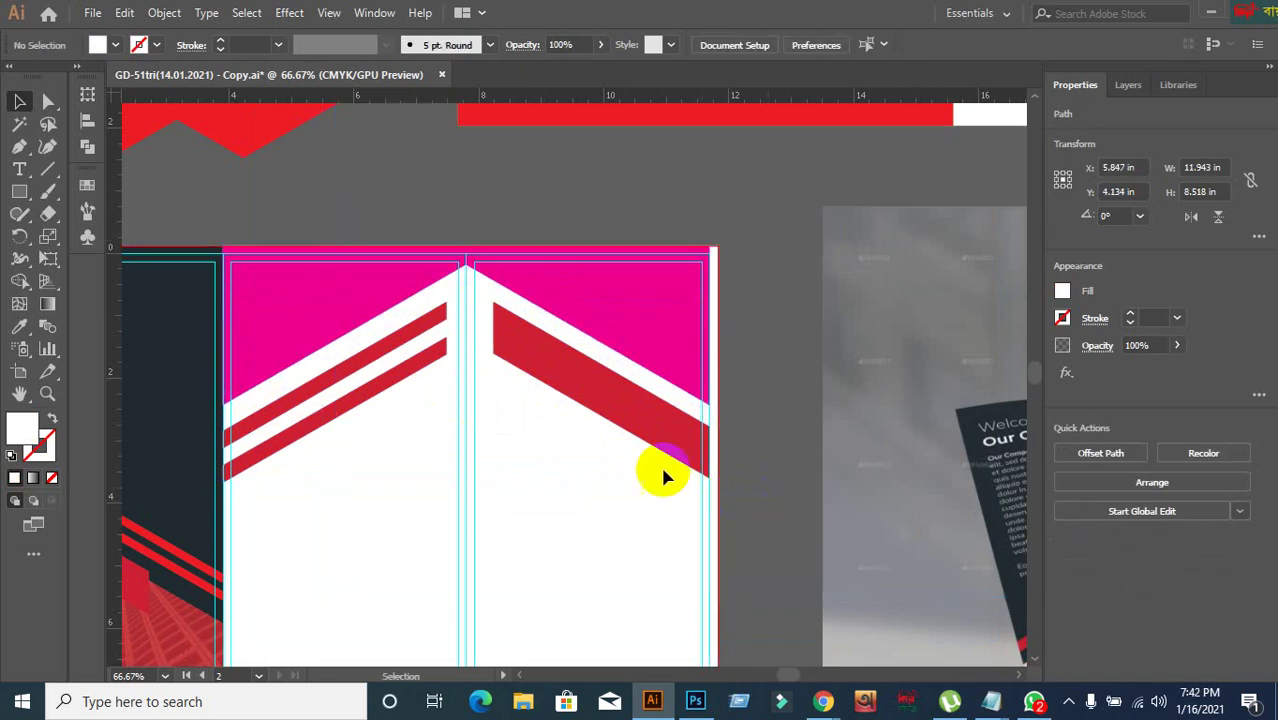
{"action": "scroll", "coordinate": [663, 472], "scroll_direction": "down", "scroll_amount": 1, "text": "alt"}
{"action": "left_click_drag", "start_coordinate": [450, 436], "coordinate": [784, 259]}
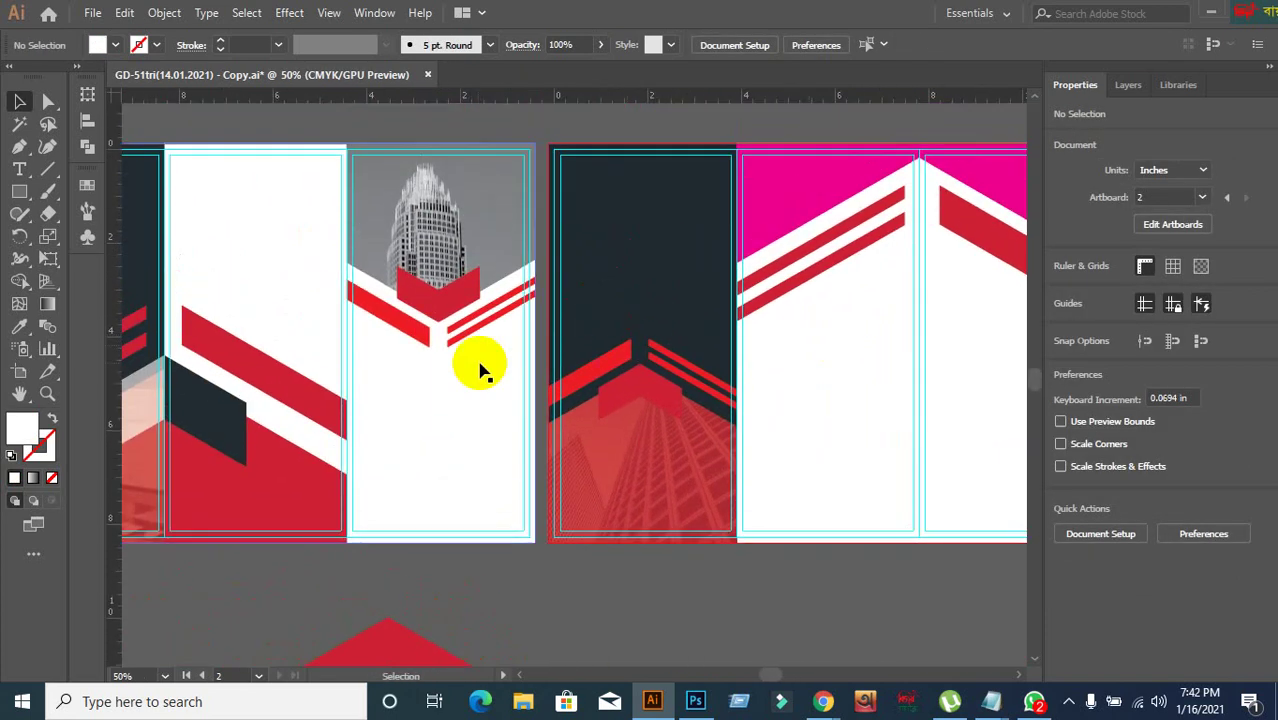
- Move the V-shaped bright red stripe group from the front cover onto the two white inside panels and shift the crimson stripe group off them
{"action": "left_click", "coordinate": [458, 338]}
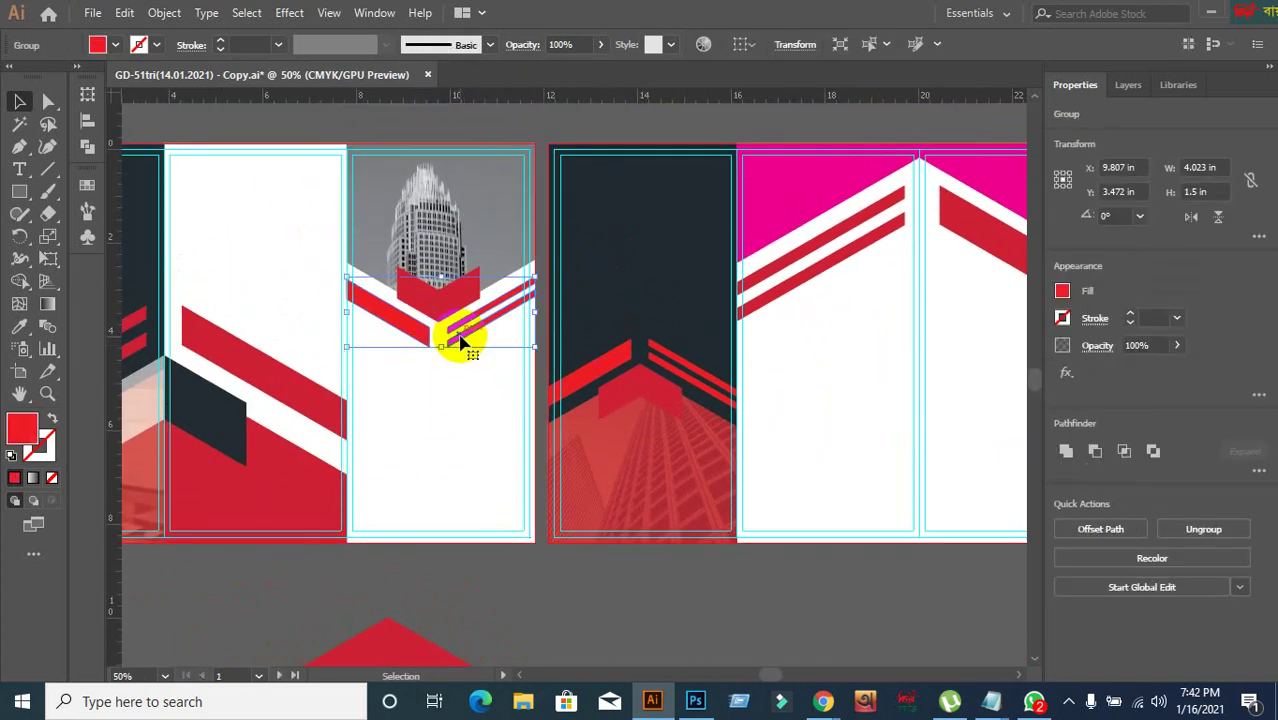
{"action": "left_click_drag", "start_coordinate": [458, 338], "coordinate": [936, 425]}
{"action": "left_click_drag", "start_coordinate": [848, 249], "coordinate": [717, 483]}
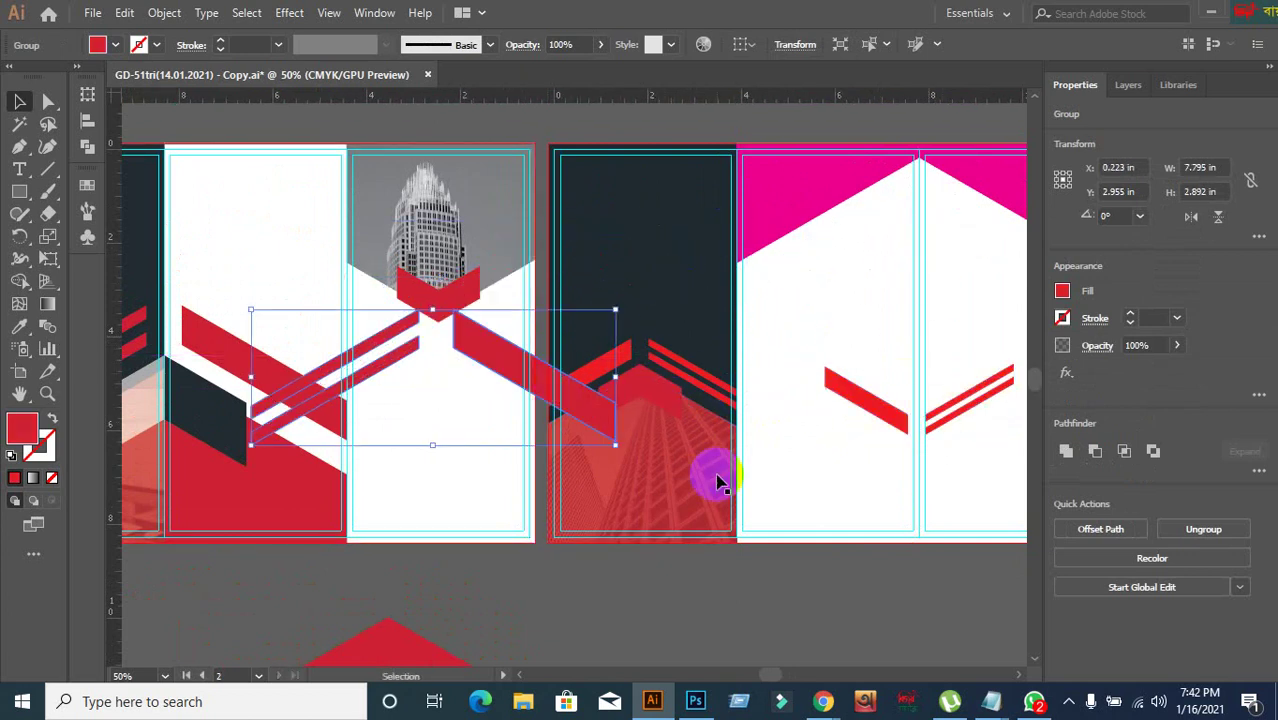
- Rotate the V-shaped red stripe group 180° so its stripes peak upward like the magenta header
{"action": "left_click", "coordinate": [827, 508]}
{"action": "left_click_drag", "start_coordinate": [827, 508], "coordinate": [636, 420]}
{"action": "left_click", "coordinate": [780, 320], "text": "ctrl"}
{"action": "left_click", "coordinate": [782, 321], "text": "ctrl"}
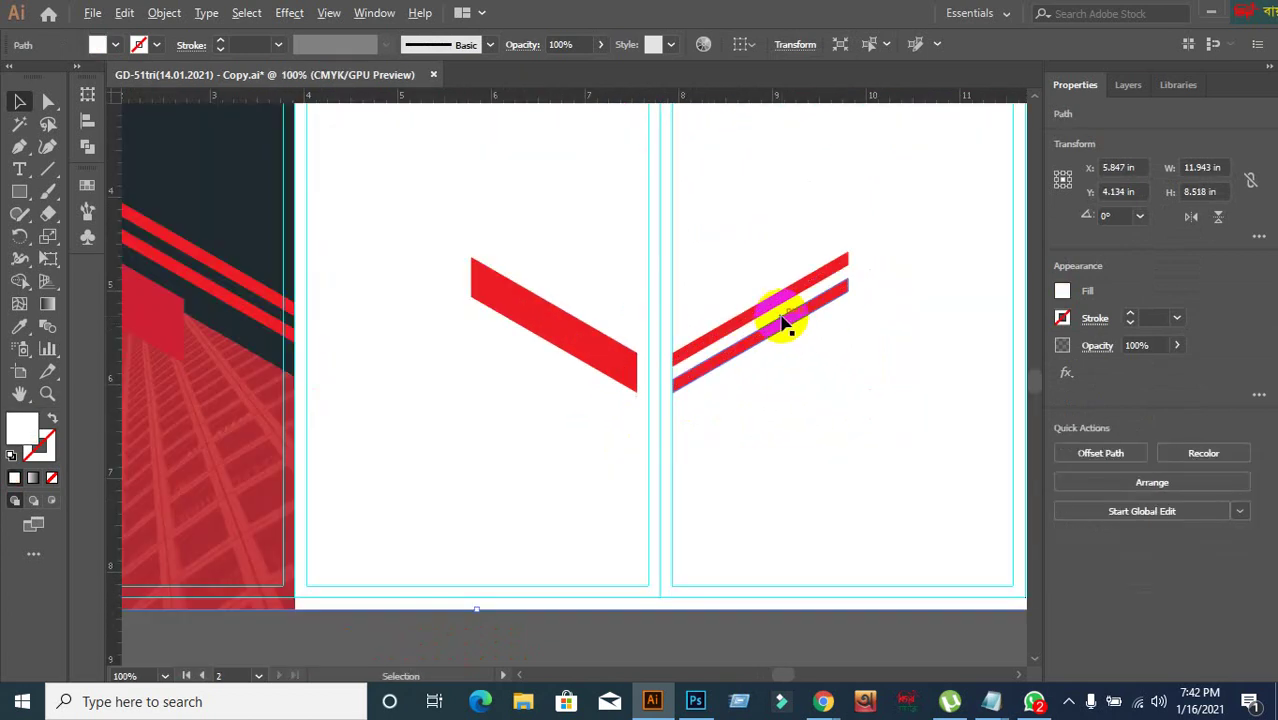
{"action": "left_click", "coordinate": [494, 632]}
{"action": "left_click", "coordinate": [500, 480]}
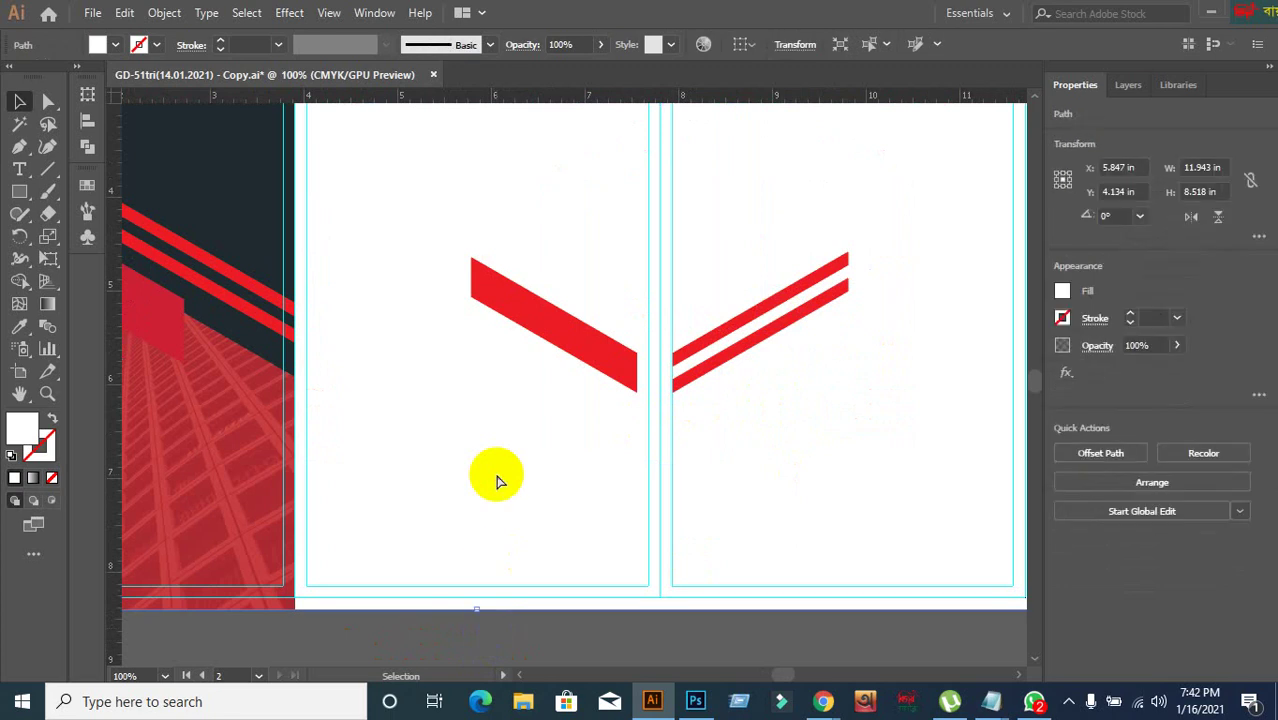
{"action": "scroll", "coordinate": [496, 477], "scroll_direction": "down", "scroll_amount": 1}
{"action": "key", "text": "ctrl+shift+a"}
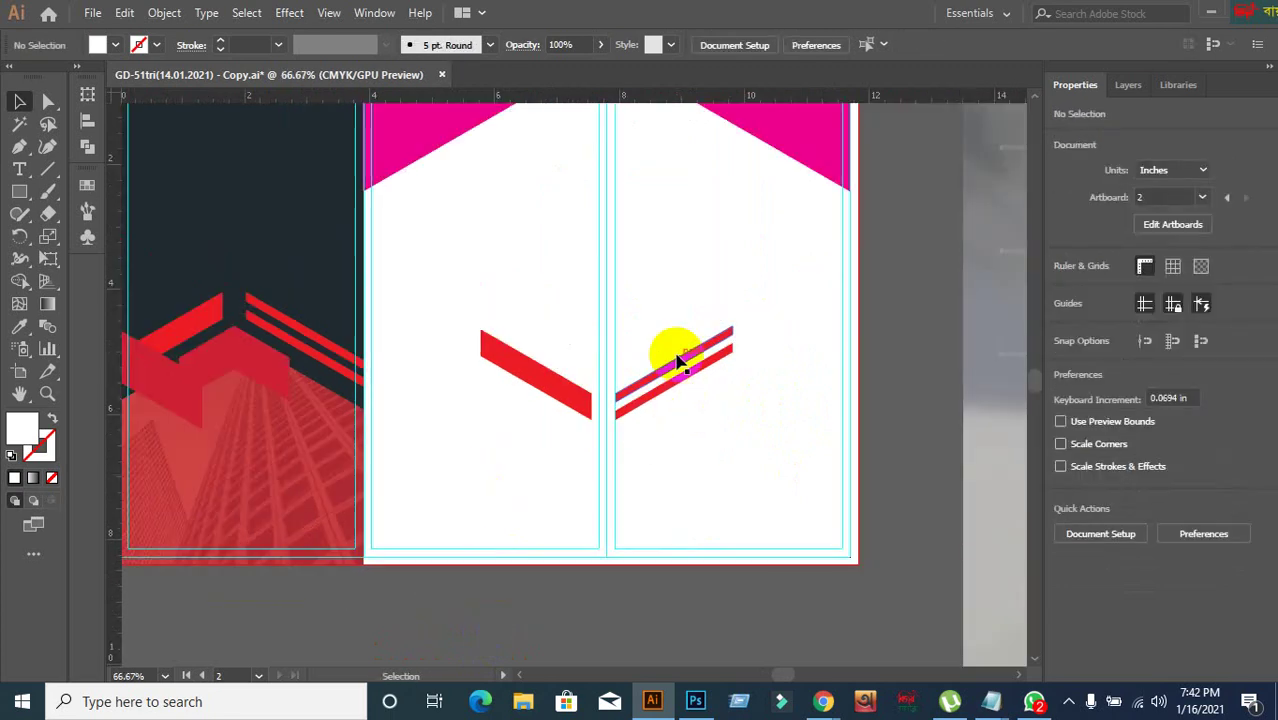
{"action": "left_click", "coordinate": [674, 355]}
{"action": "left_click_drag", "start_coordinate": [742, 328], "coordinate": [470, 440]}
{"action": "scroll", "coordinate": [570, 368], "scroll_direction": "up", "scroll_amount": 2}
{"action": "scroll", "coordinate": [708, 367], "scroll_direction": "down", "scroll_amount": 2}
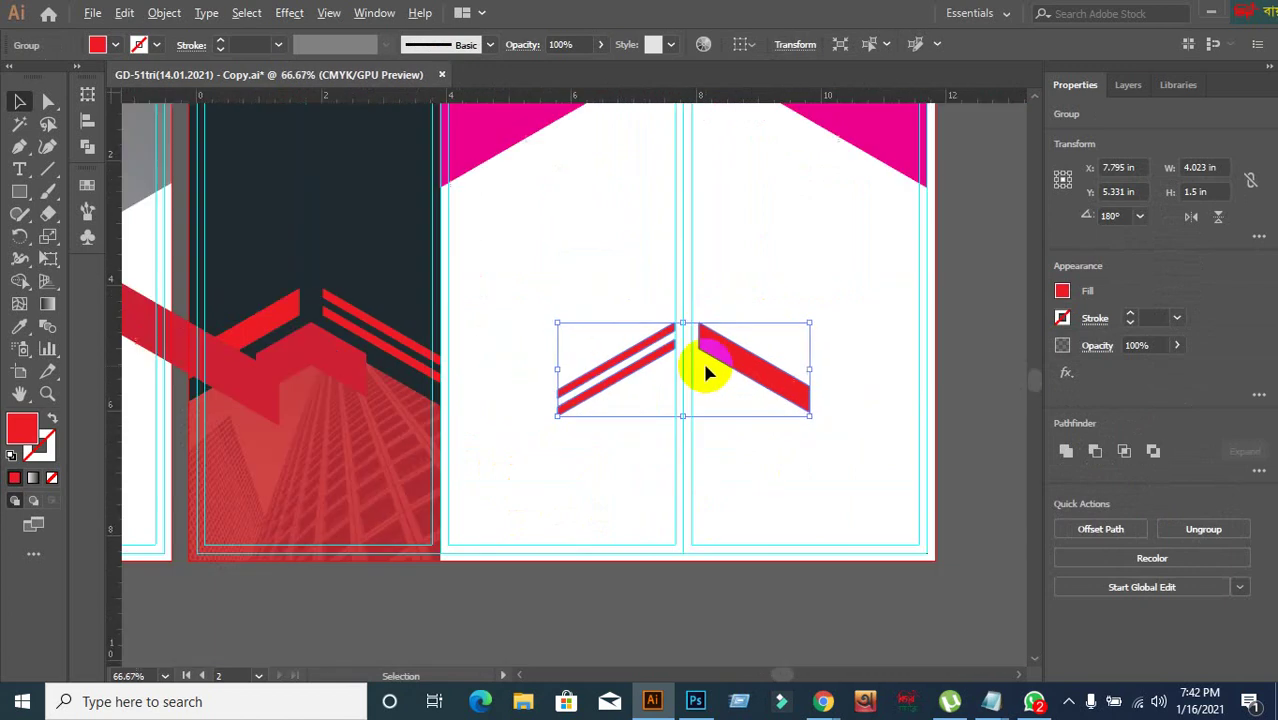
- Nudge the rotated stripe group up beneath the magenta header's peak, to about Y 1.442 in
{"action": "key", "text": "Up"}
{"action": "key", "text": "Up"}
{"action": "key", "text": "Up"}
{"action": "key", "text": "Up"}
{"action": "key", "text": "Up"}
{"action": "key", "text": "Up"}
{"action": "key", "text": "Up"}
{"action": "key", "text": "Up"}
{"action": "key", "text": "Up"}
{"action": "key", "text": "Up"}
{"action": "key", "text": "Up"}
{"action": "key", "text": "Up"}
{"action": "key", "text": "Up"}
{"action": "key", "text": "Up"}
{"action": "key", "text": "Up"}
{"action": "key", "text": "Up"}
{"action": "key", "text": "Up"}
{"action": "key", "text": "Up"}
{"action": "key", "text": "Up"}
{"action": "key", "text": "Up"}
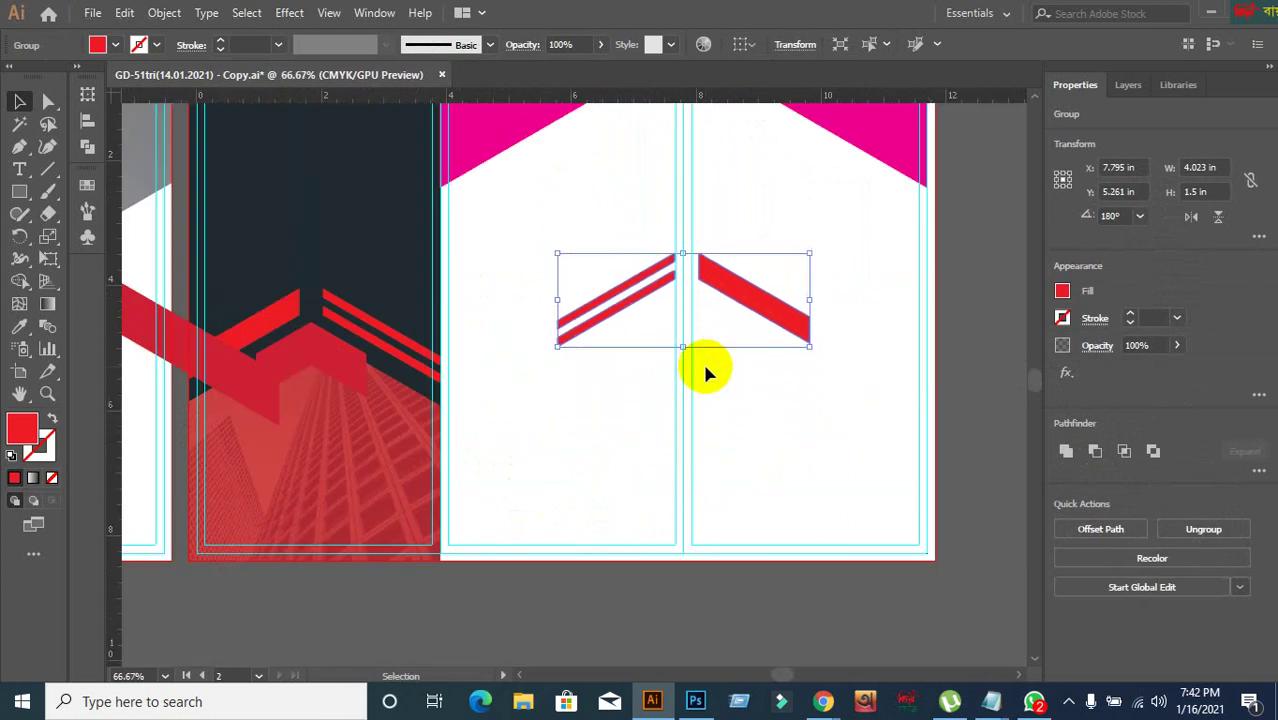
{"action": "key", "text": "Up"}
{"action": "key", "text": "Up"}
{"action": "key", "text": "Up"}
{"action": "key", "text": "Up"}
{"action": "key", "text": "Up"}
{"action": "key", "text": "Up"}
{"action": "key", "text": "Up"}
{"action": "key", "text": "Up"}
{"action": "key", "text": "Up"}
{"action": "key", "text": "Up"}
{"action": "key", "text": "Up"}
{"action": "key", "text": "Up"}
{"action": "key", "text": "Up"}
{"action": "key", "text": "Up"}
{"action": "key", "text": "Up"}
{"action": "scroll", "coordinate": [706, 373], "scroll_direction": "up", "scroll_amount": 3}
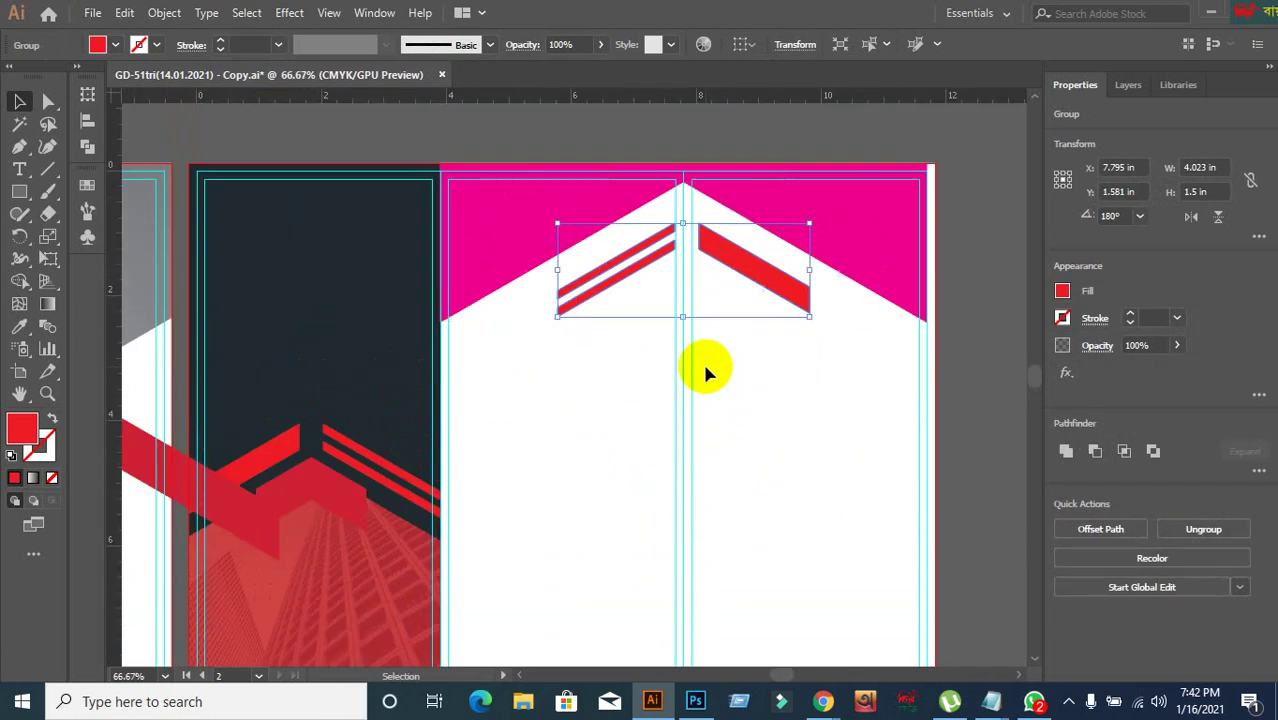
{"action": "key", "text": "Up"}
{"action": "key", "text": "Up"}
{"action": "key", "text": "Up"}
{"action": "key", "text": "Up"}
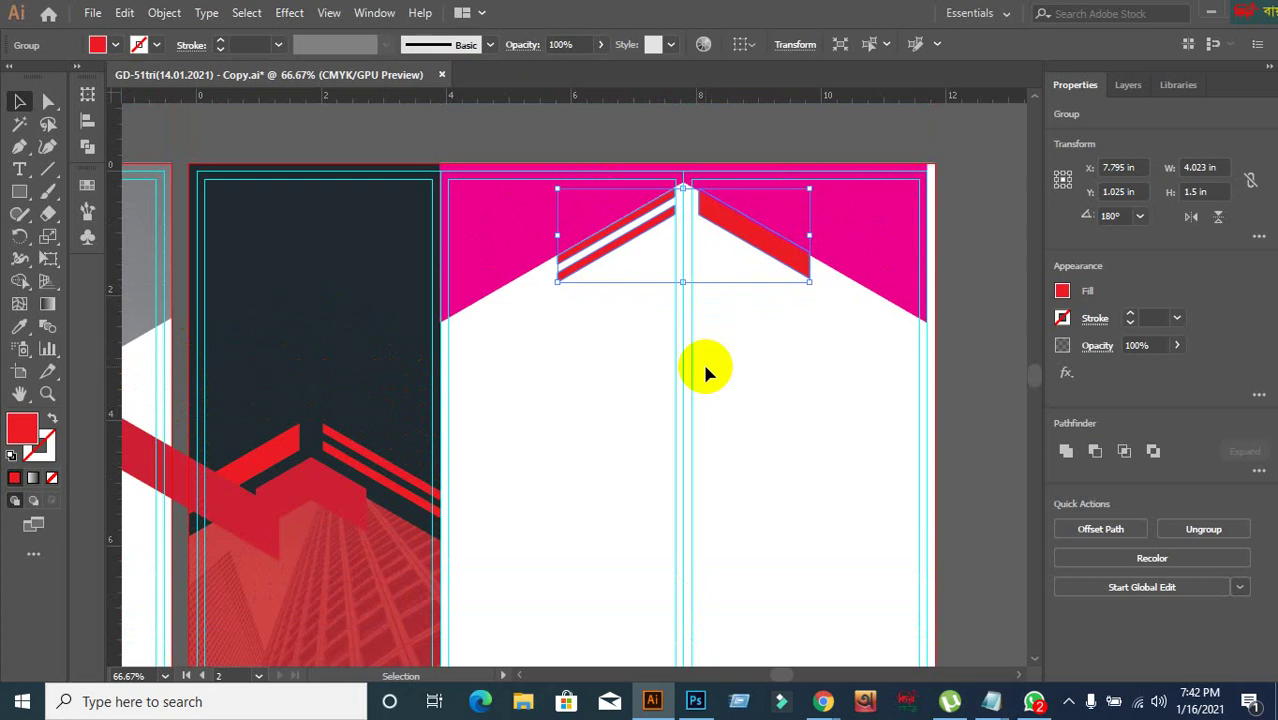
{"action": "key", "text": "Down"}
{"action": "key", "text": "Down"}
{"action": "key", "text": "Down"}
{"action": "key", "text": "Down"}
{"action": "key", "text": "Down"}
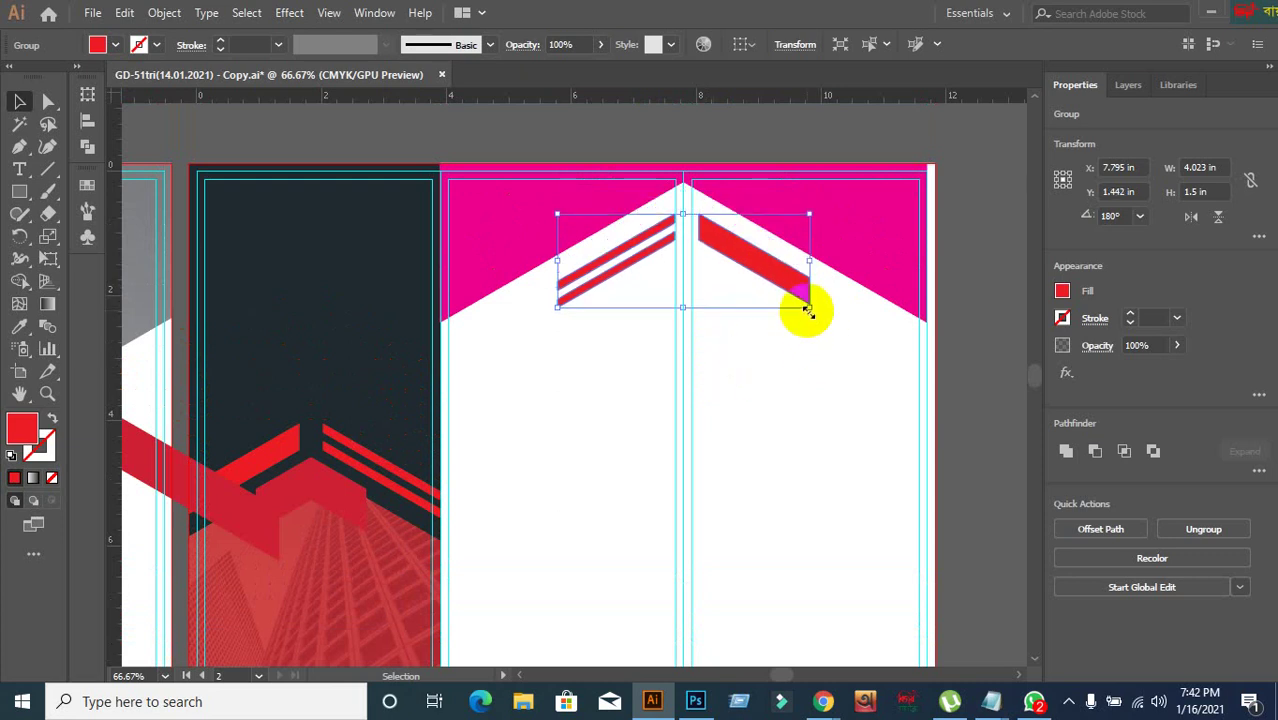
- Try enlarging the stripe group proportionally to about 8.207 in wide and 3.061 in high, and undo the scaling
{"action": "left_click_drag", "start_coordinate": [808, 311], "coordinate": [938, 356]}
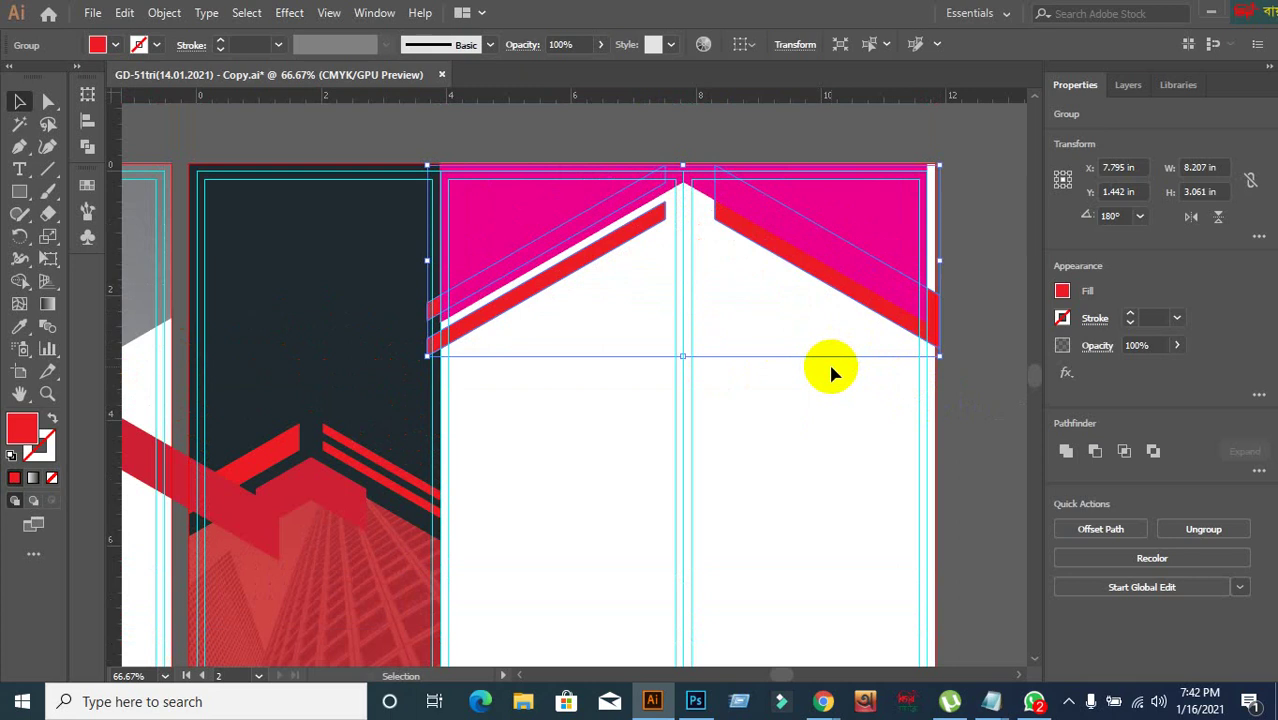
{"action": "key", "text": "ctrl+z"}
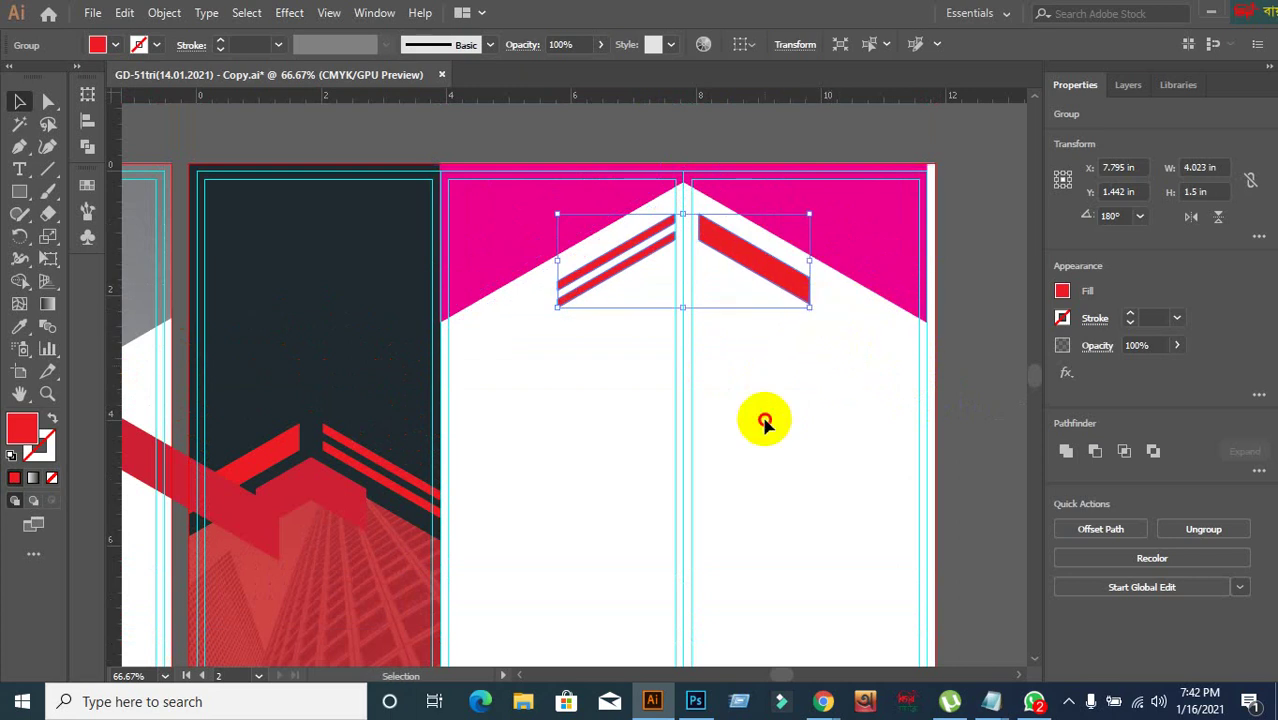
{"action": "left_click", "coordinate": [759, 423]}
- Nudge the stripe group closer to the magenta header, to about Y 1.095 in, leaving only a thin white gap
{"action": "left_click", "coordinate": [752, 272]}
{"action": "key", "text": "Up"}
{"action": "key", "text": "Up"}
{"action": "key", "text": "Up"}
{"action": "key", "text": "Up"}
{"action": "key", "text": "Up"}
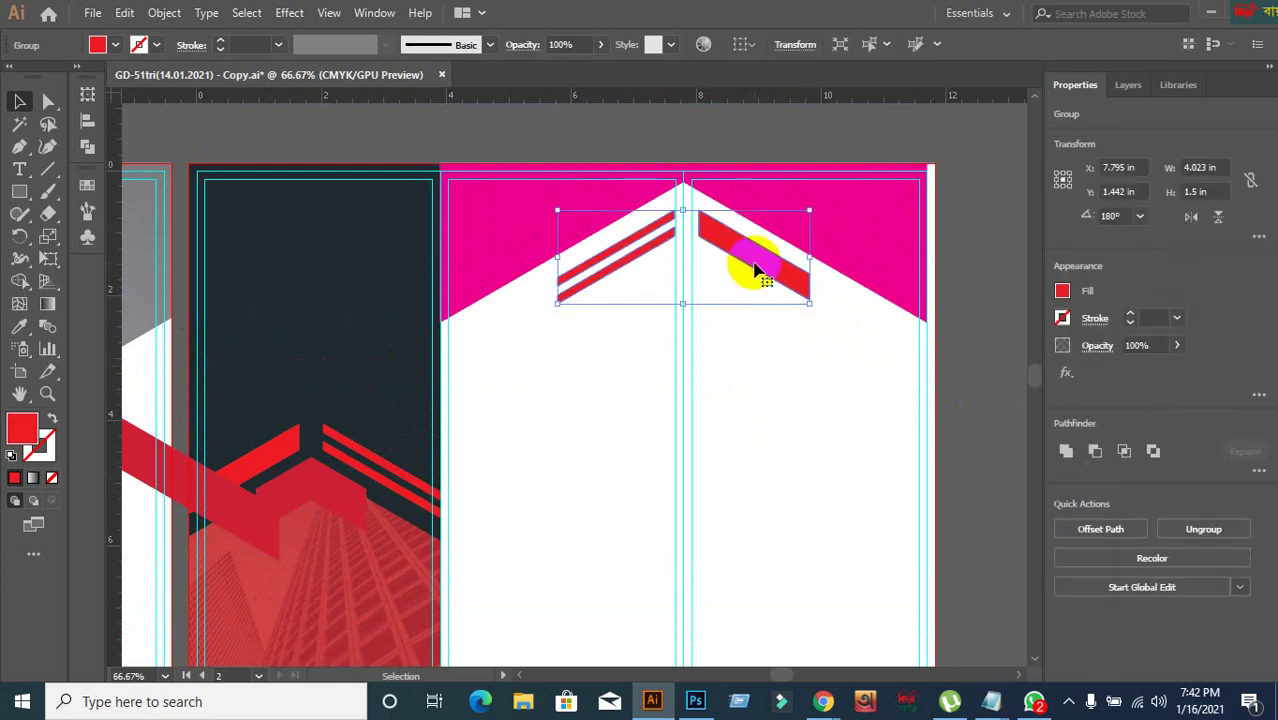
{"action": "key", "text": "Down"}
{"action": "key", "text": "Down"}
{"action": "key", "text": "Down"}
{"action": "key", "text": "Down"}
{"action": "key", "text": "Down"}
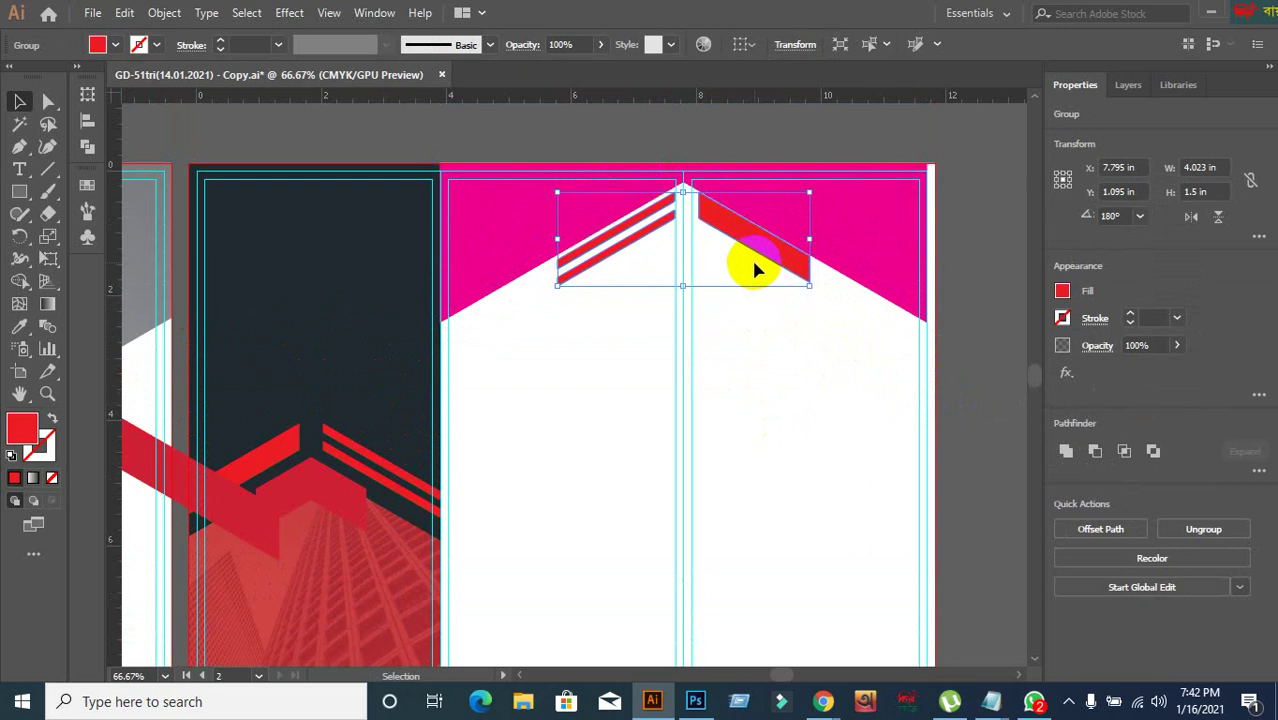
- Examine up close how the red stripes line up with the magenta header's slanted edges, selecting the two objects together
{"action": "left_click", "coordinate": [710, 436]}
{"action": "left_click", "coordinate": [717, 226]}
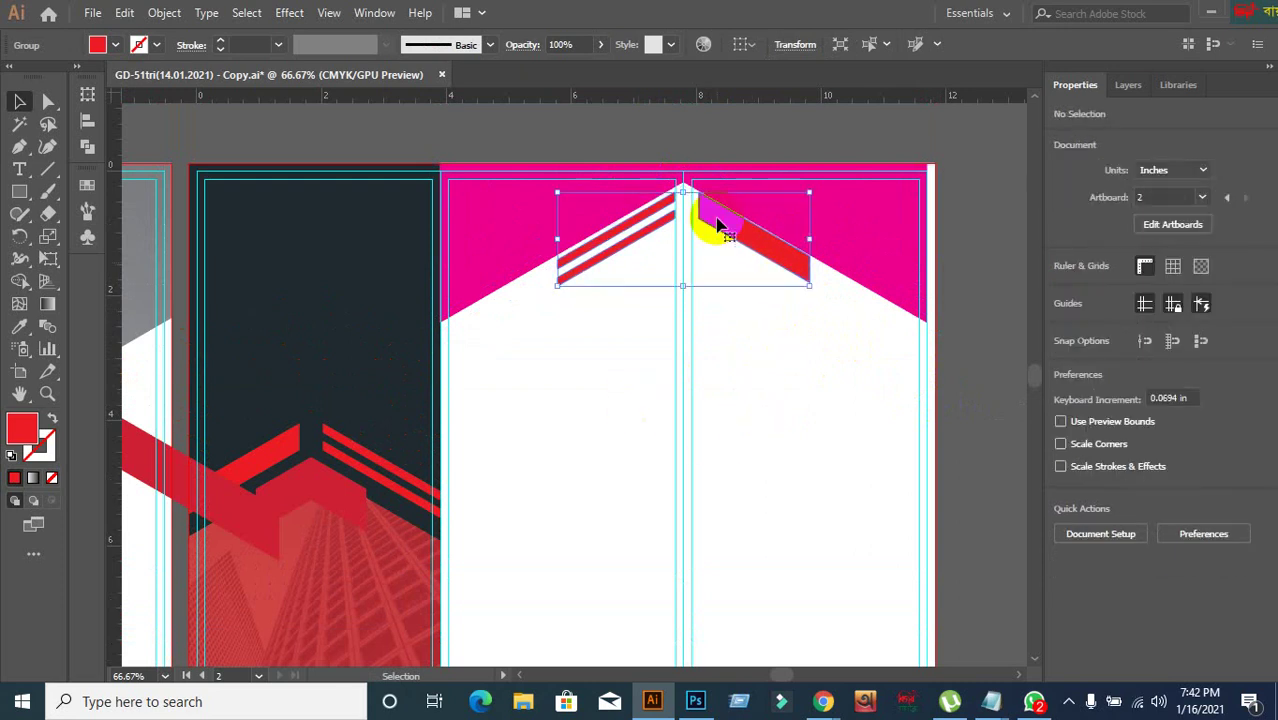
{"action": "scroll", "coordinate": [690, 196], "scroll_direction": "up", "scroll_amount": 2}
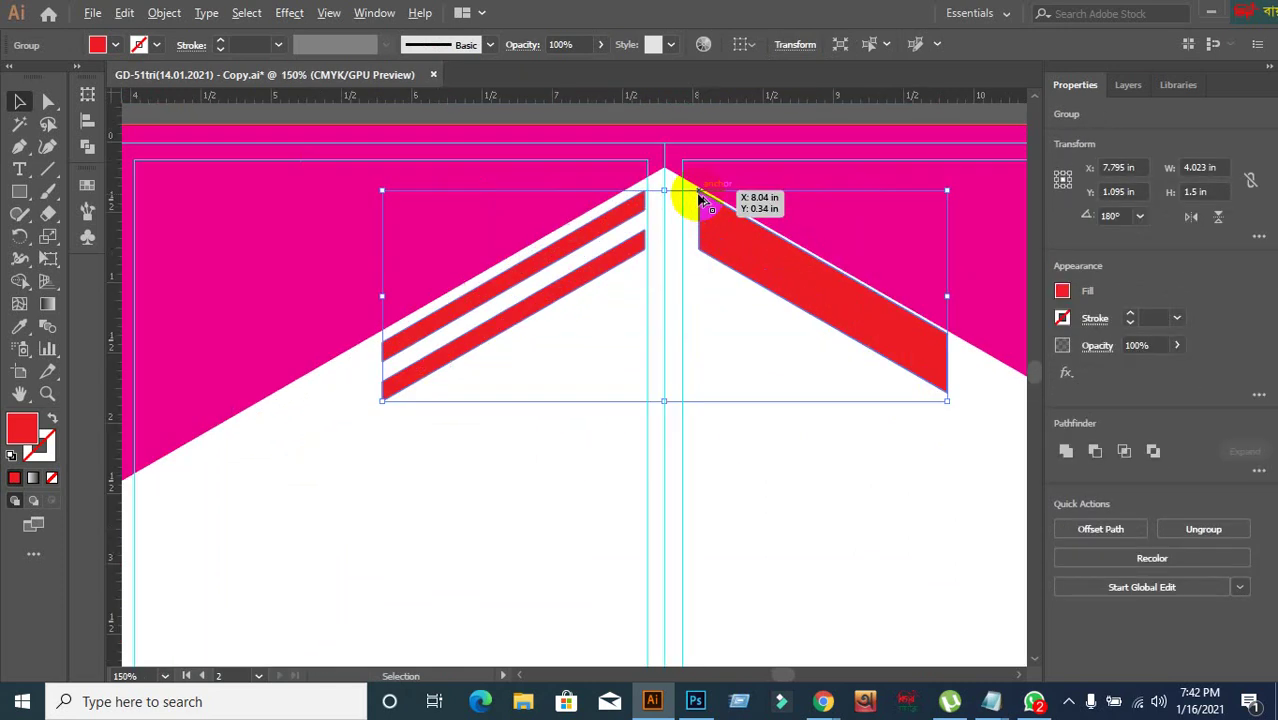
{"action": "scroll", "coordinate": [699, 194], "scroll_direction": "up", "scroll_amount": 2}
{"action": "left_click", "coordinate": [609, 195]}
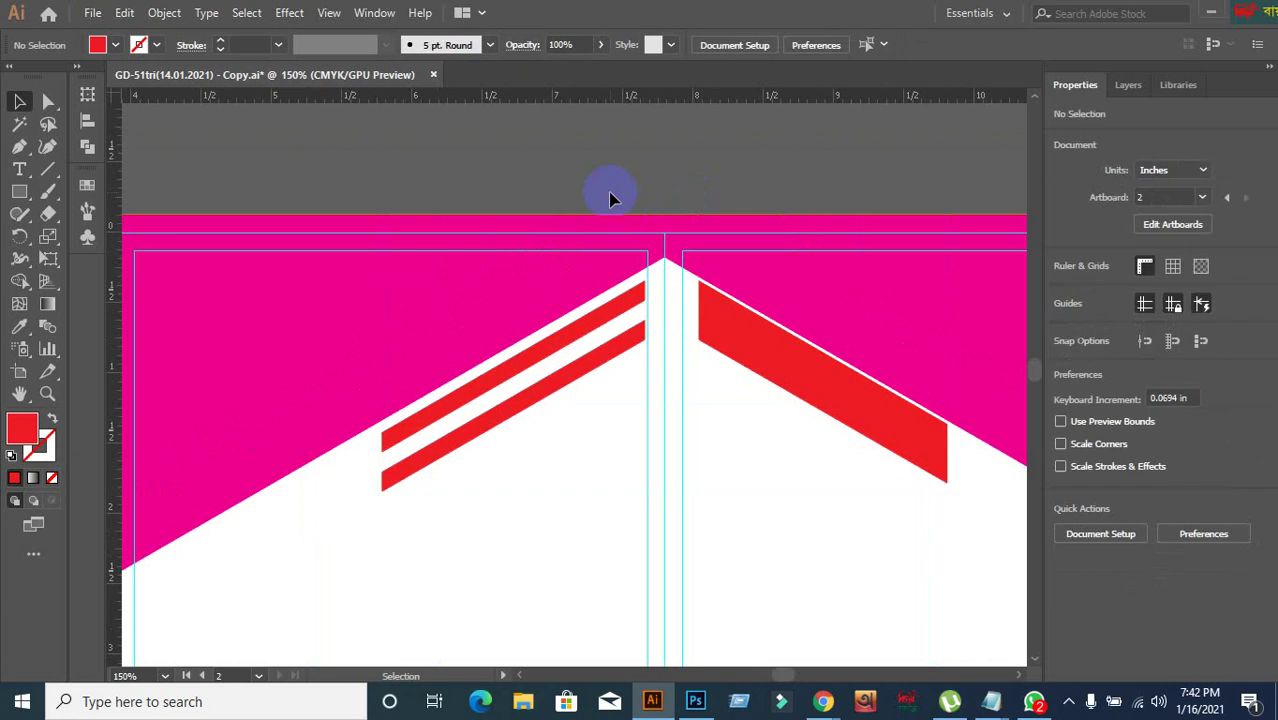
{"action": "left_click", "coordinate": [772, 440]}
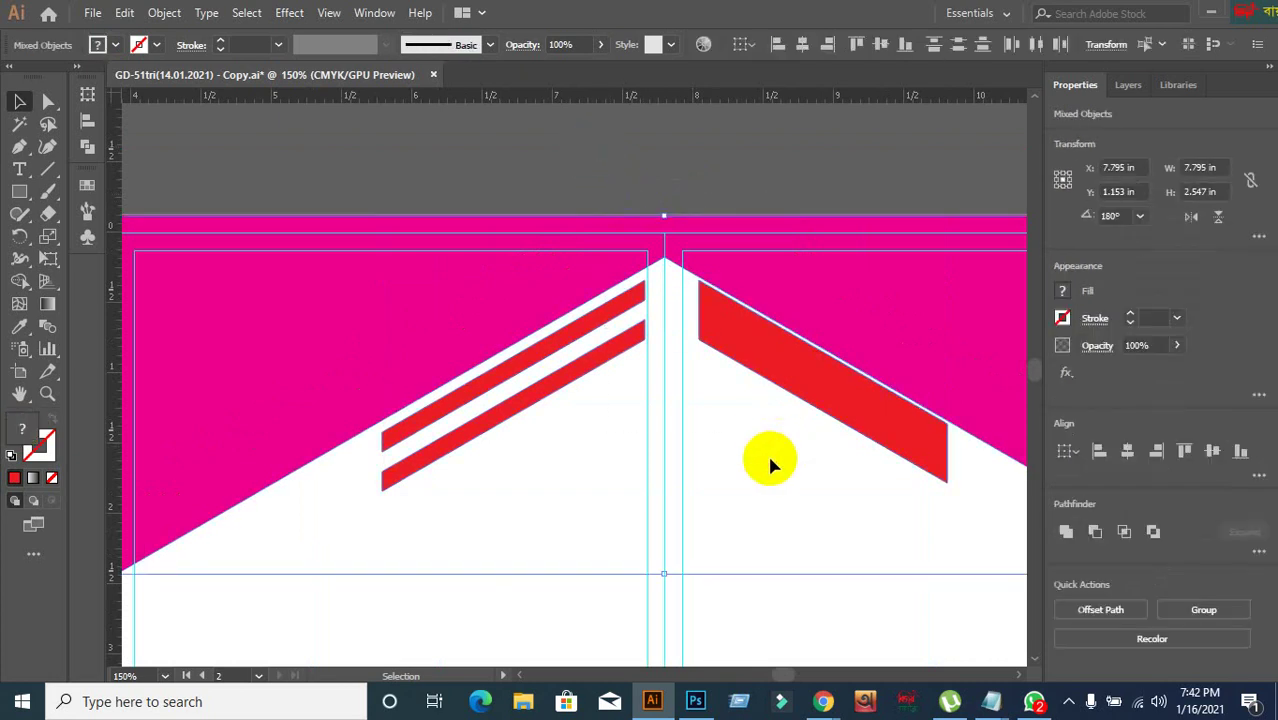
{"action": "left_click", "coordinate": [756, 357]}
{"action": "left_click", "coordinate": [830, 252], "text": "shift"}
{"action": "left_click", "coordinate": [670, 200]}
{"action": "key", "text": "ctrl+z"}
{"action": "left_click", "coordinate": [788, 372]}
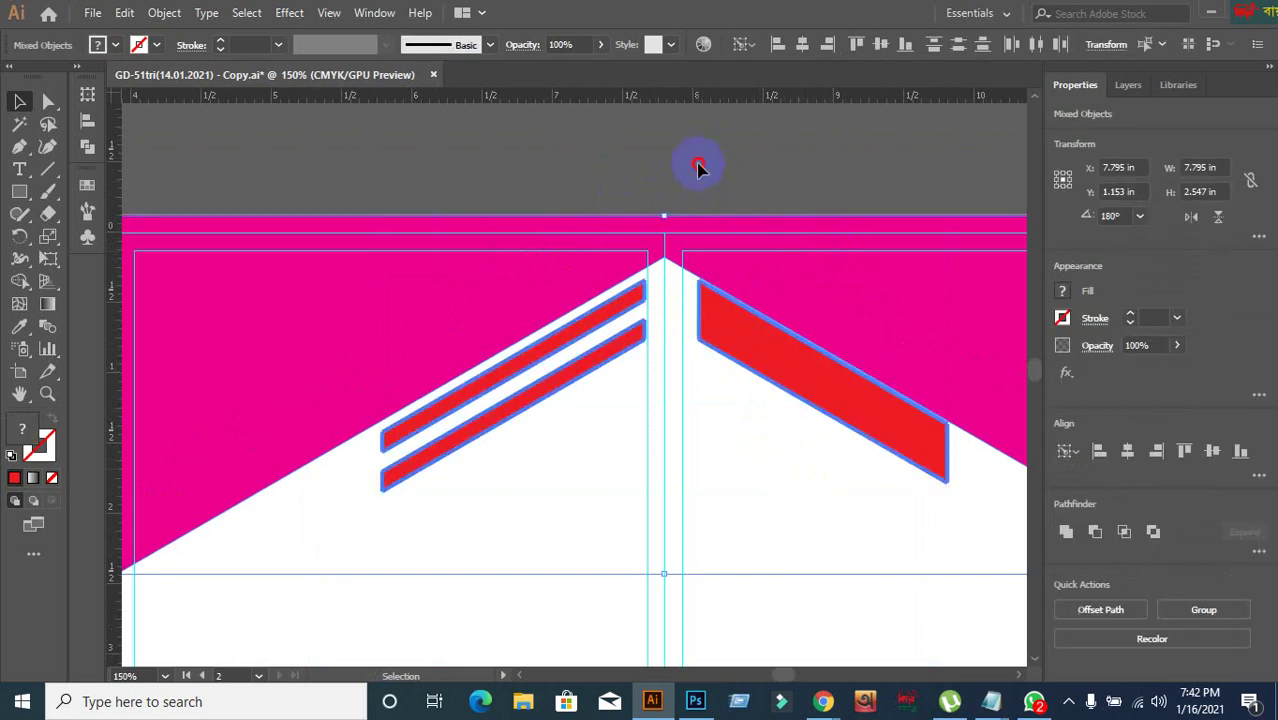
{"action": "left_click", "coordinate": [698, 168]}
{"action": "left_click", "coordinate": [752, 345]}
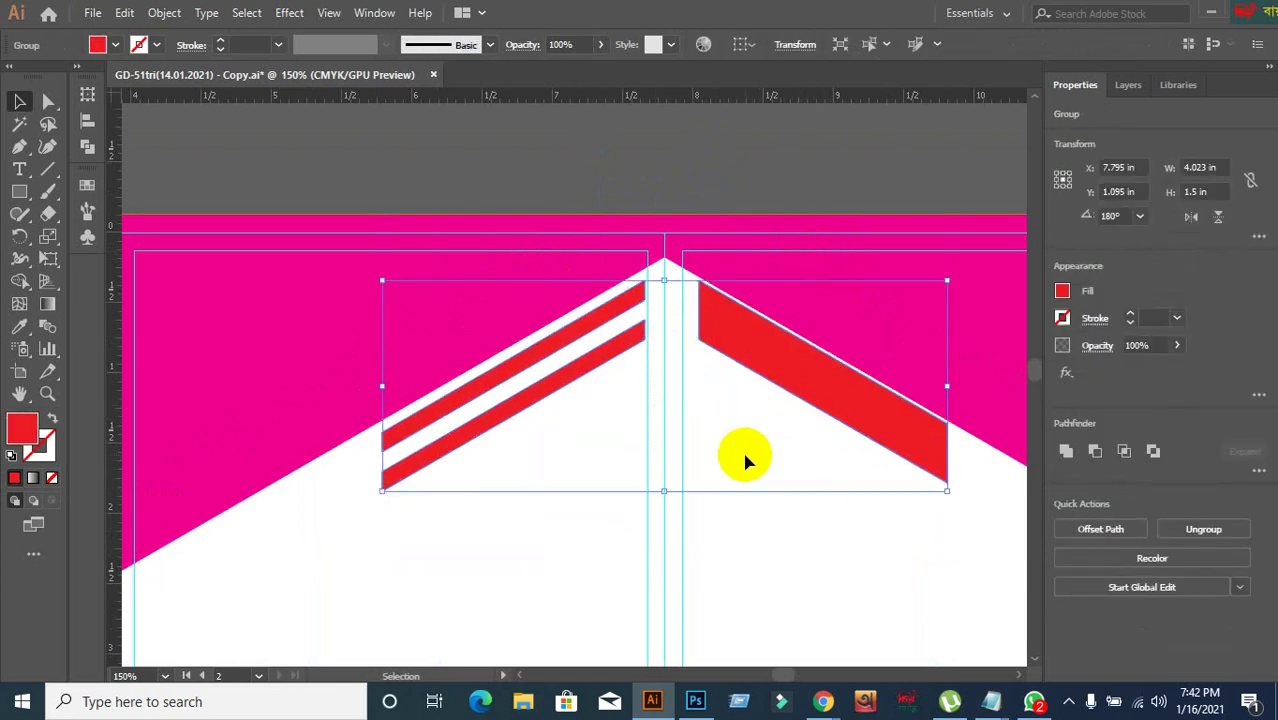
- Examine the position of the red stripes under the peaked header within the whole brochure layout
{"action": "scroll", "coordinate": [745, 460], "scroll_direction": "down", "scroll_amount": 2}
{"action": "left_click", "coordinate": [766, 546]}
{"action": "scroll", "coordinate": [766, 546], "scroll_direction": "down", "scroll_amount": 2}
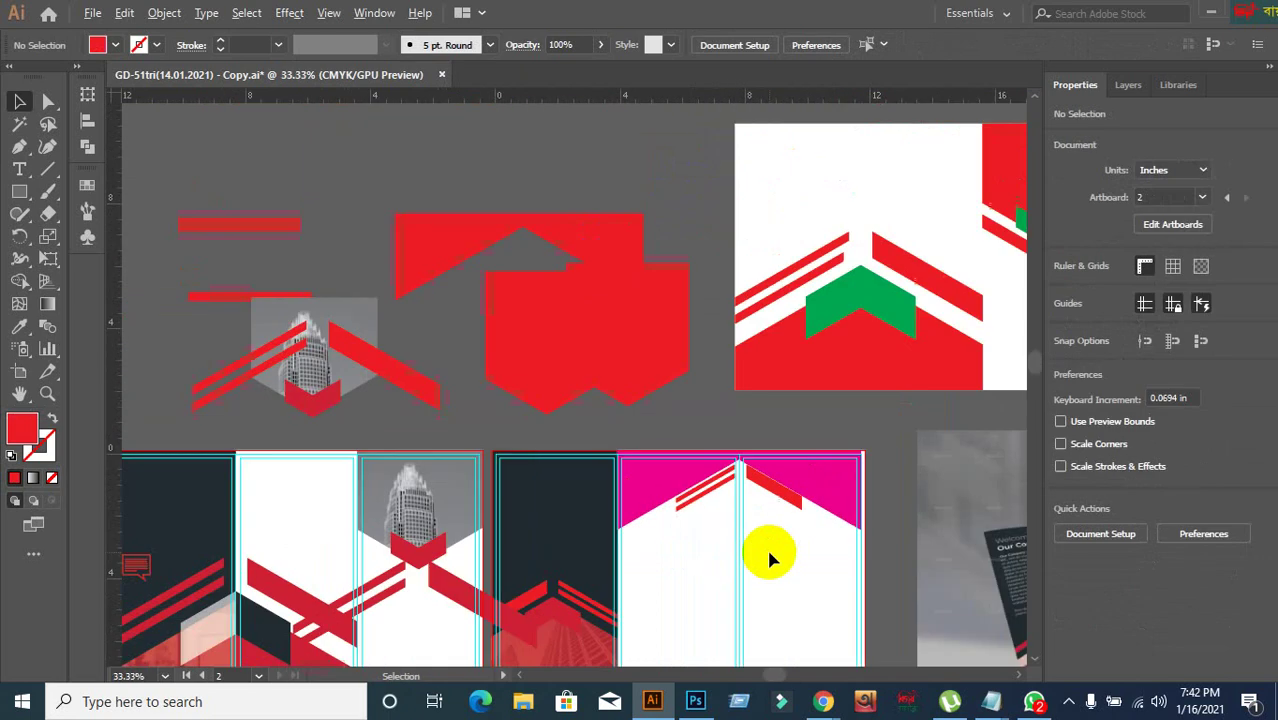
{"action": "scroll", "coordinate": [740, 590], "scroll_direction": "down", "scroll_amount": 1}
{"action": "left_click_drag", "start_coordinate": [653, 593], "coordinate": [595, 456]}
{"action": "scroll", "coordinate": [604, 342], "scroll_direction": "up", "scroll_amount": 2}
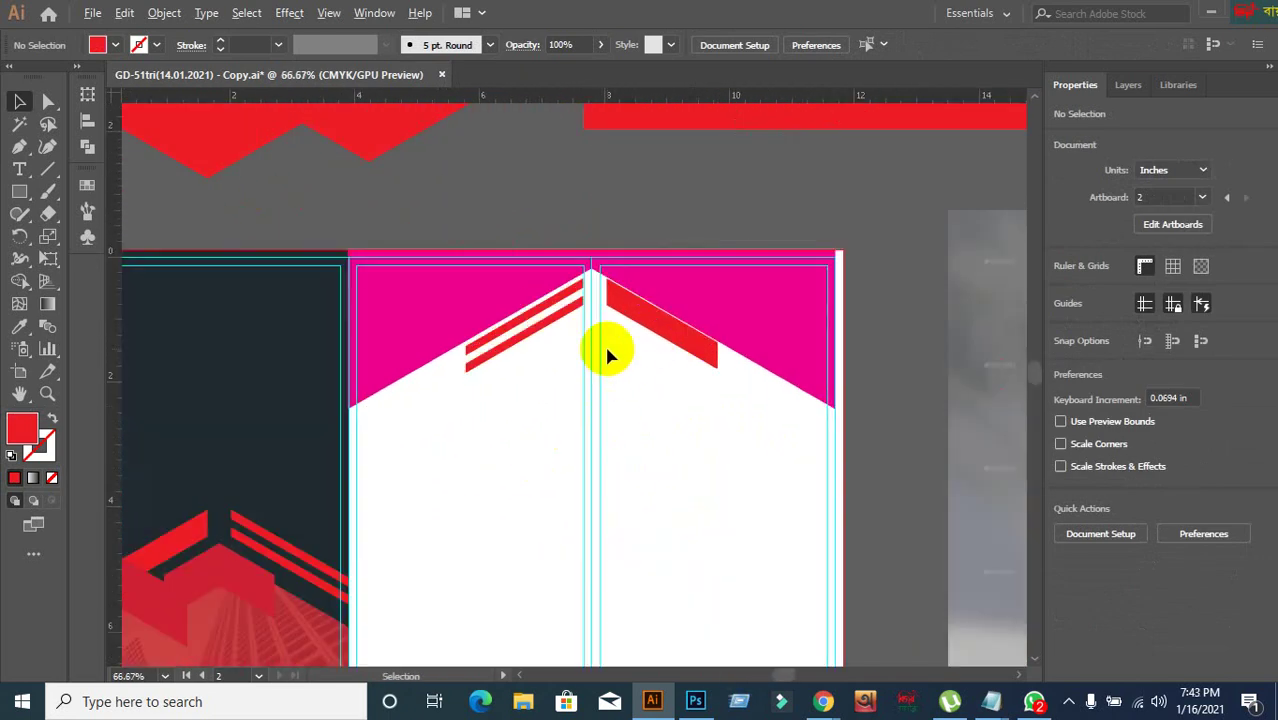
{"action": "left_click", "coordinate": [617, 316]}
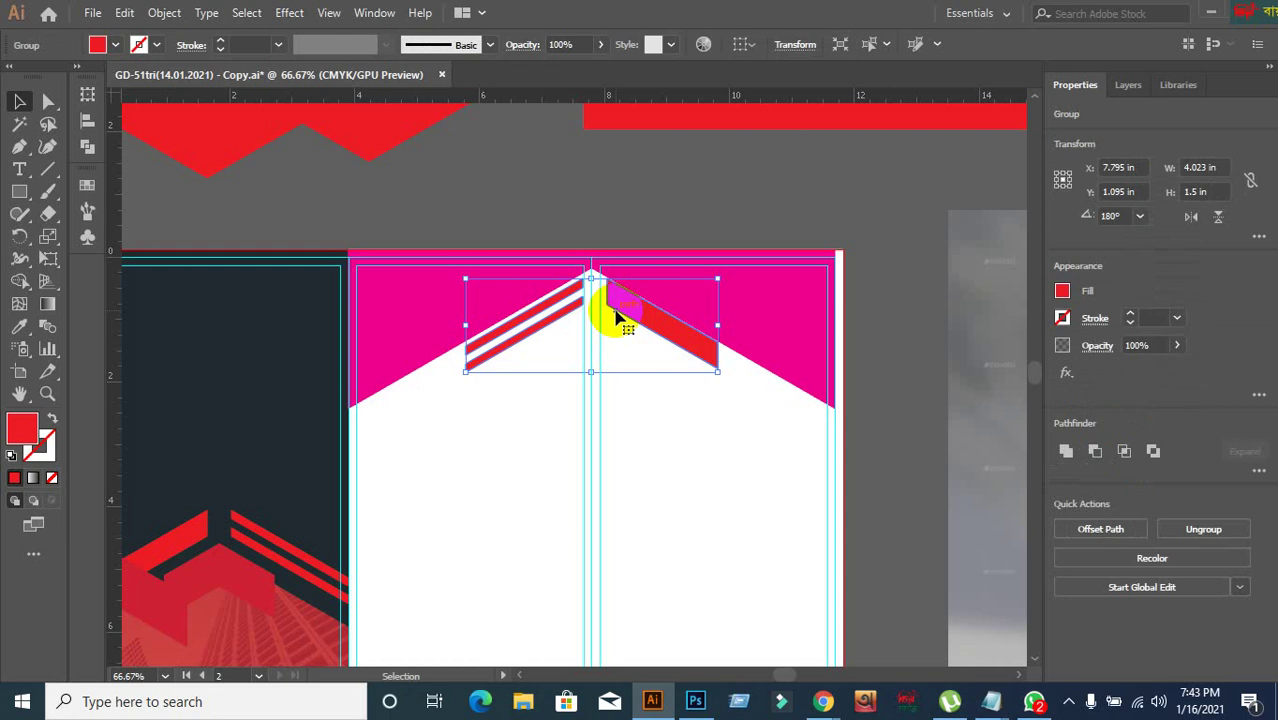
{"action": "scroll", "coordinate": [617, 316], "scroll_direction": "down", "scroll_amount": 2}
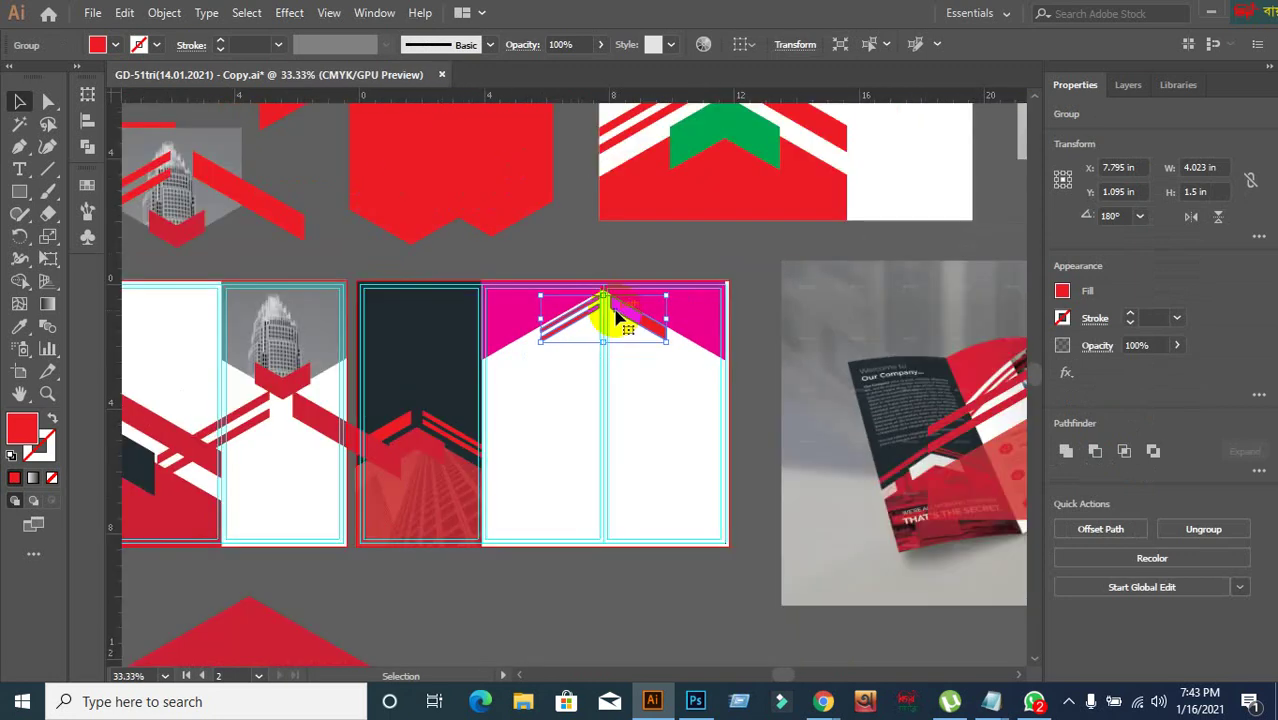
{"action": "left_click", "coordinate": [574, 438]}
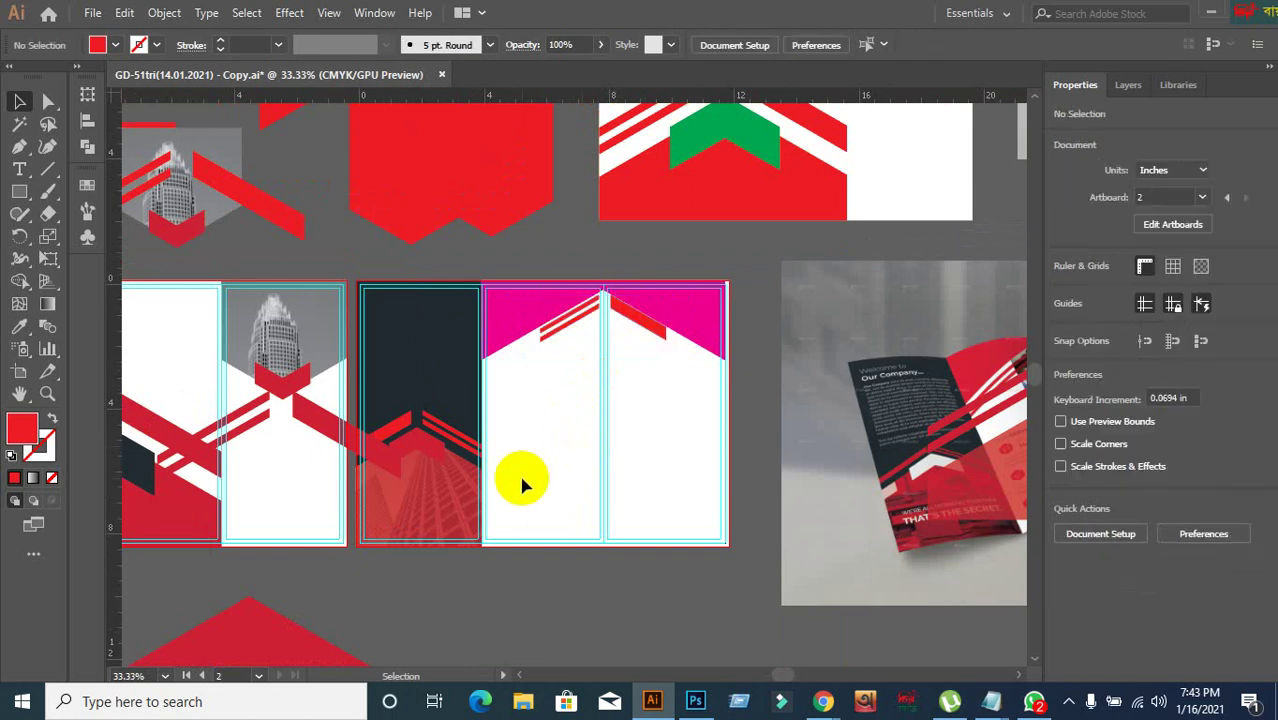
- Nudge the stripe group down away from the magenta header, to about Y 2.484 in
{"action": "key", "text": "ctrl+z"}
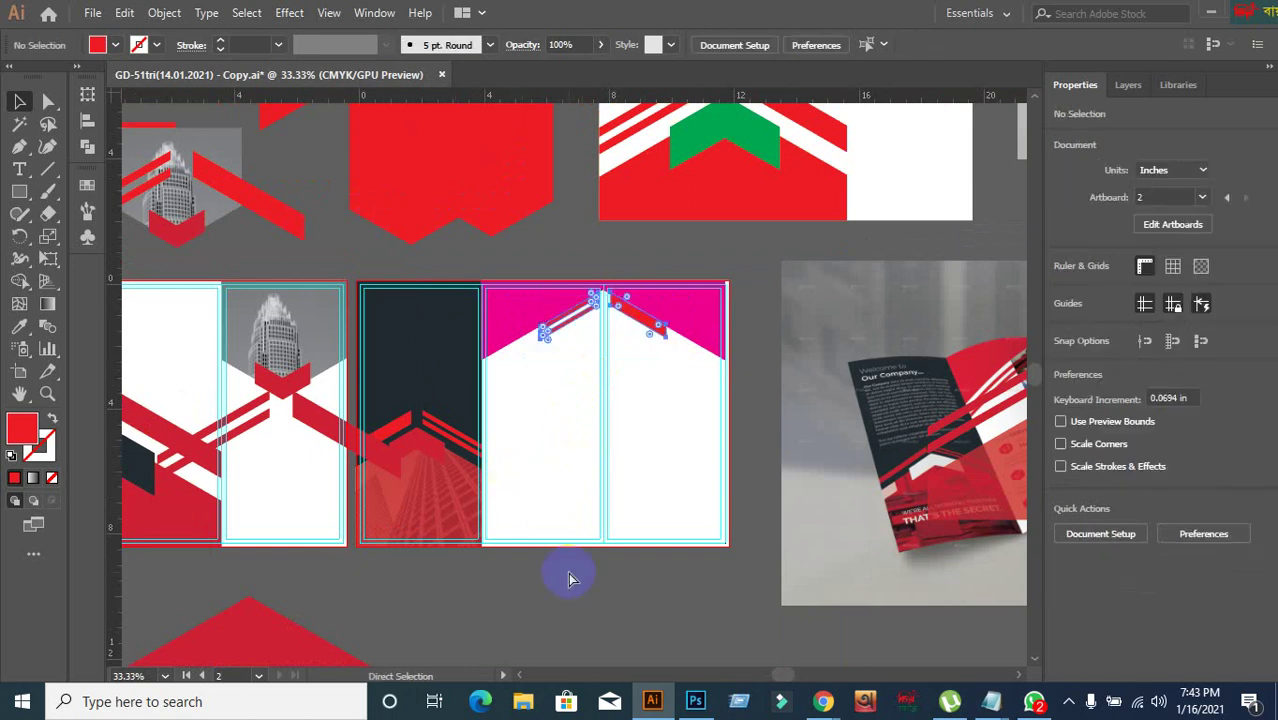
{"action": "key", "text": "Down"}
{"action": "key", "text": "Down"}
{"action": "key", "text": "Down"}
{"action": "key", "text": "Down"}
{"action": "key", "text": "Down"}
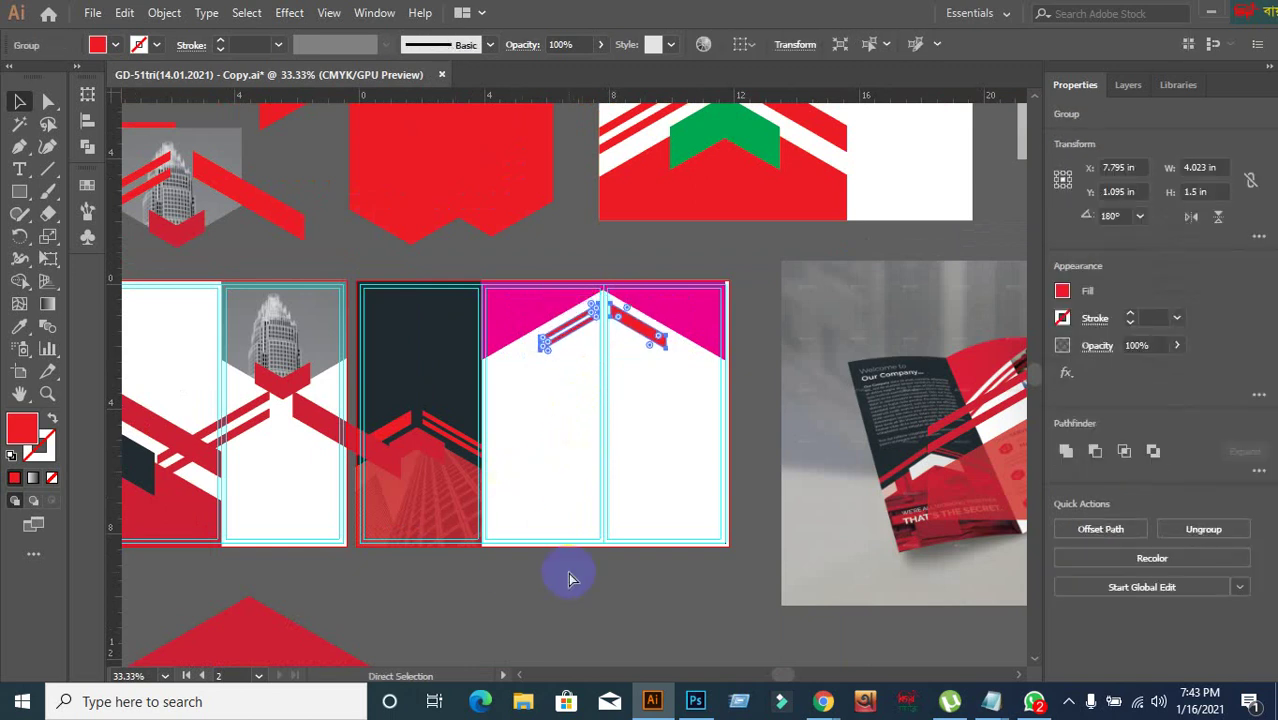
{"action": "key", "text": "Down"}
{"action": "key", "text": "Down"}
{"action": "key", "text": "Down"}
{"action": "key", "text": "Down"}
{"action": "key", "text": "Down"}
{"action": "key", "text": "Down"}
{"action": "key", "text": "Down"}
{"action": "key", "text": "Down"}
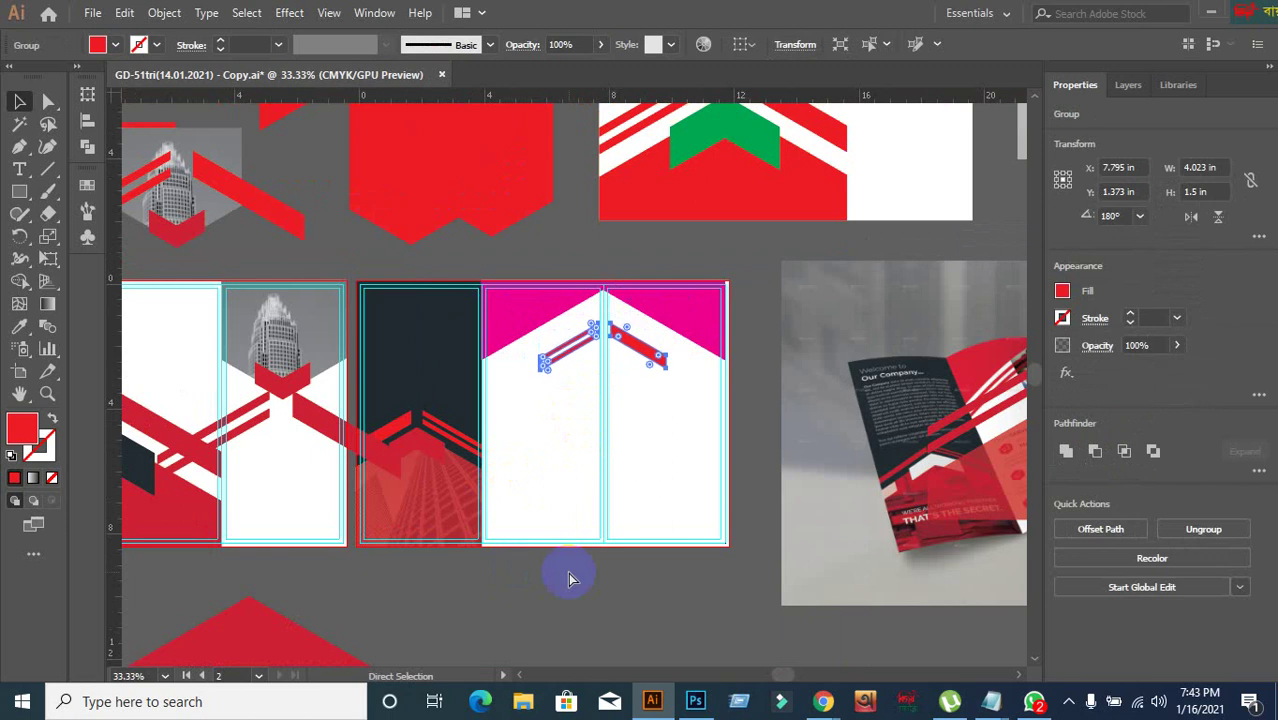
{"action": "key", "text": "v"}
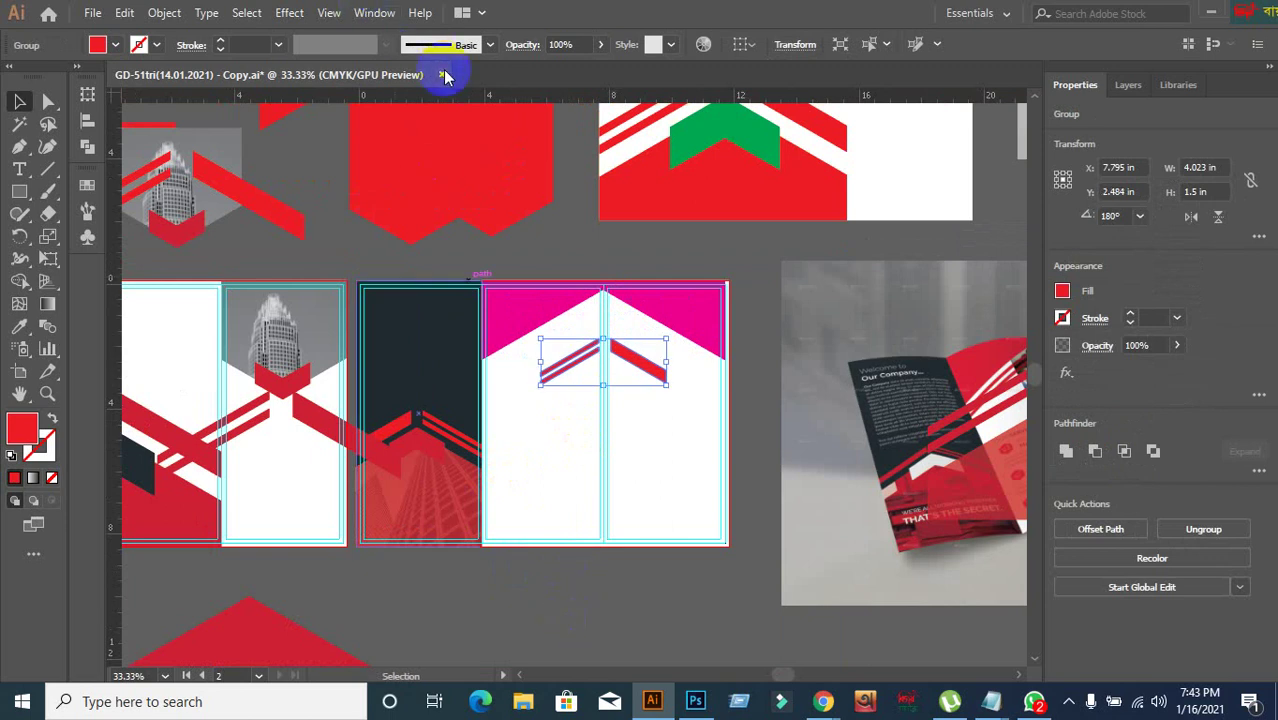
- Close the brochure document without saving its changes and minimize the Illustrator window
{"action": "left_click", "coordinate": [443, 74]}
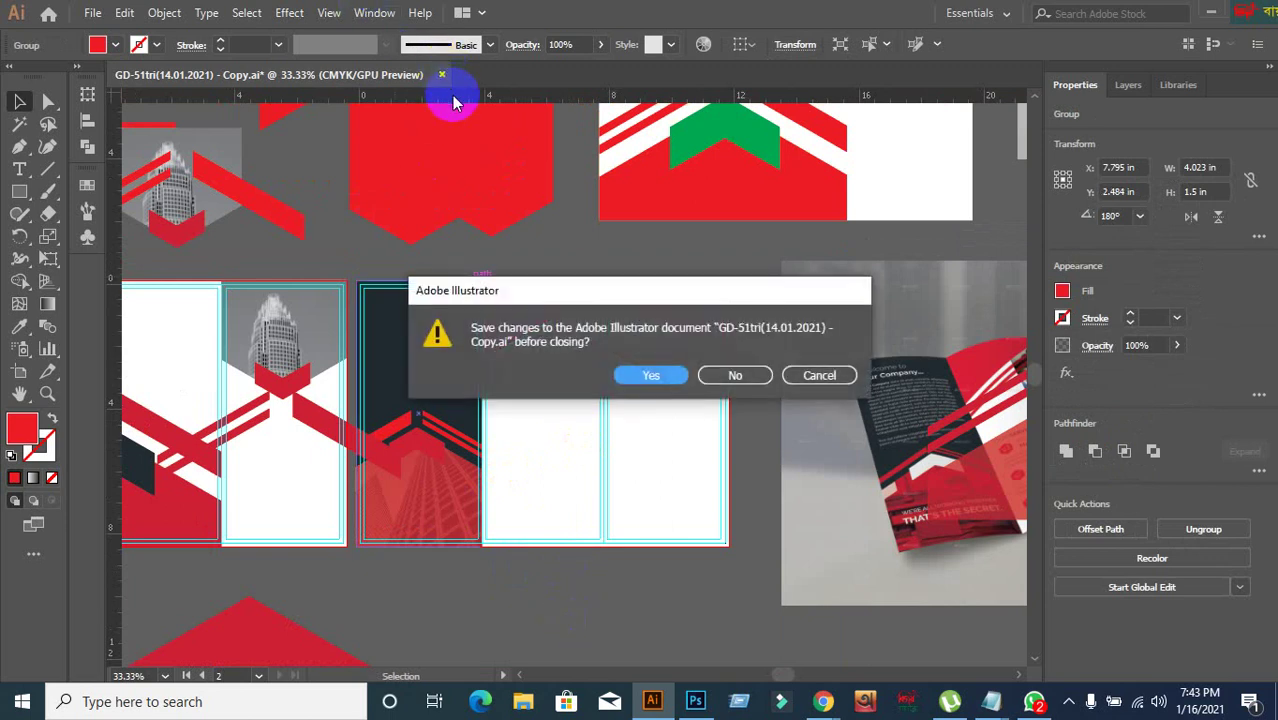
{"action": "left_click", "coordinate": [766, 385]}
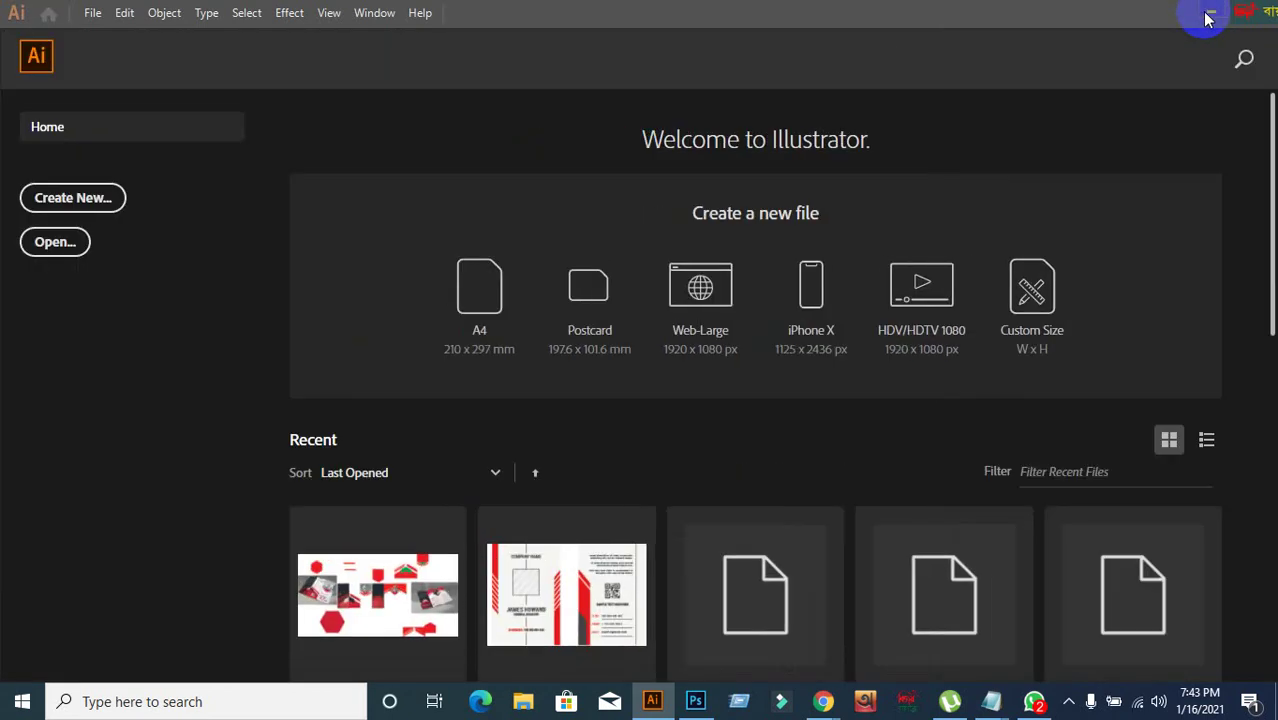
{"action": "left_click", "coordinate": [1208, 14]}
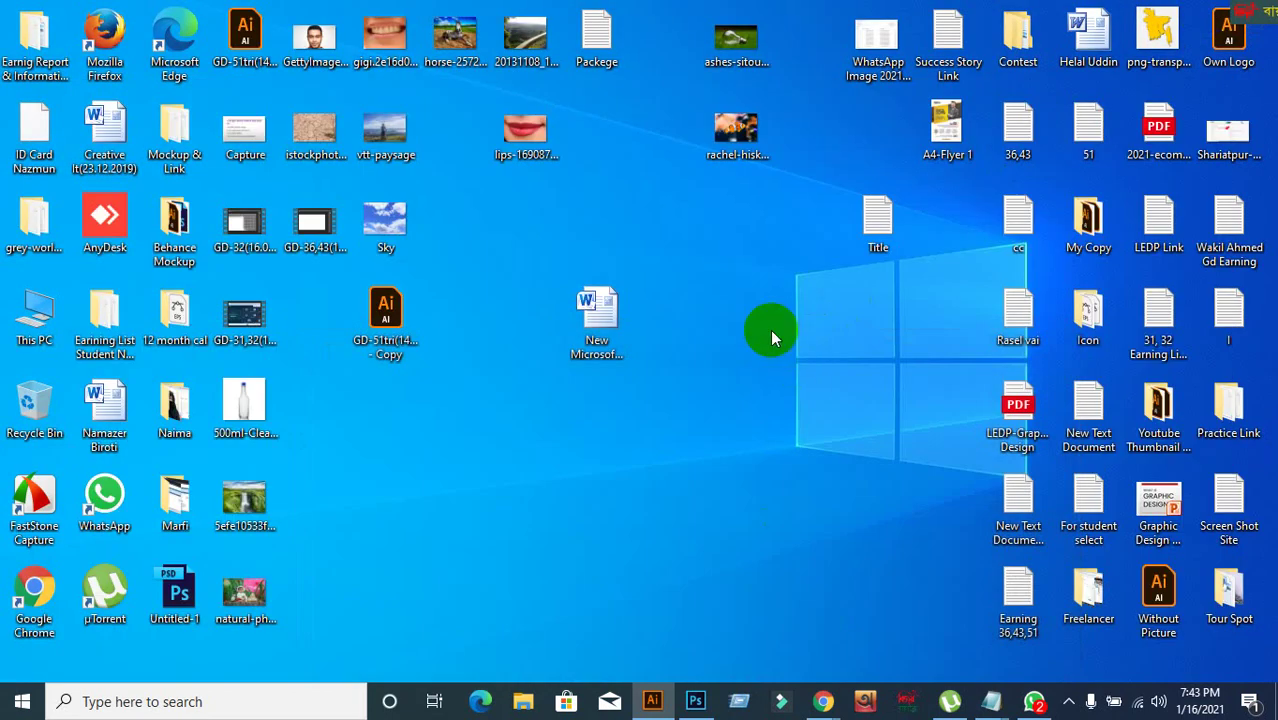
- Switch to the Google Meet call in Chrome
{"action": "mouse_move", "coordinate": [822, 700]}
{"action": "left_click", "coordinate": [700, 615]}
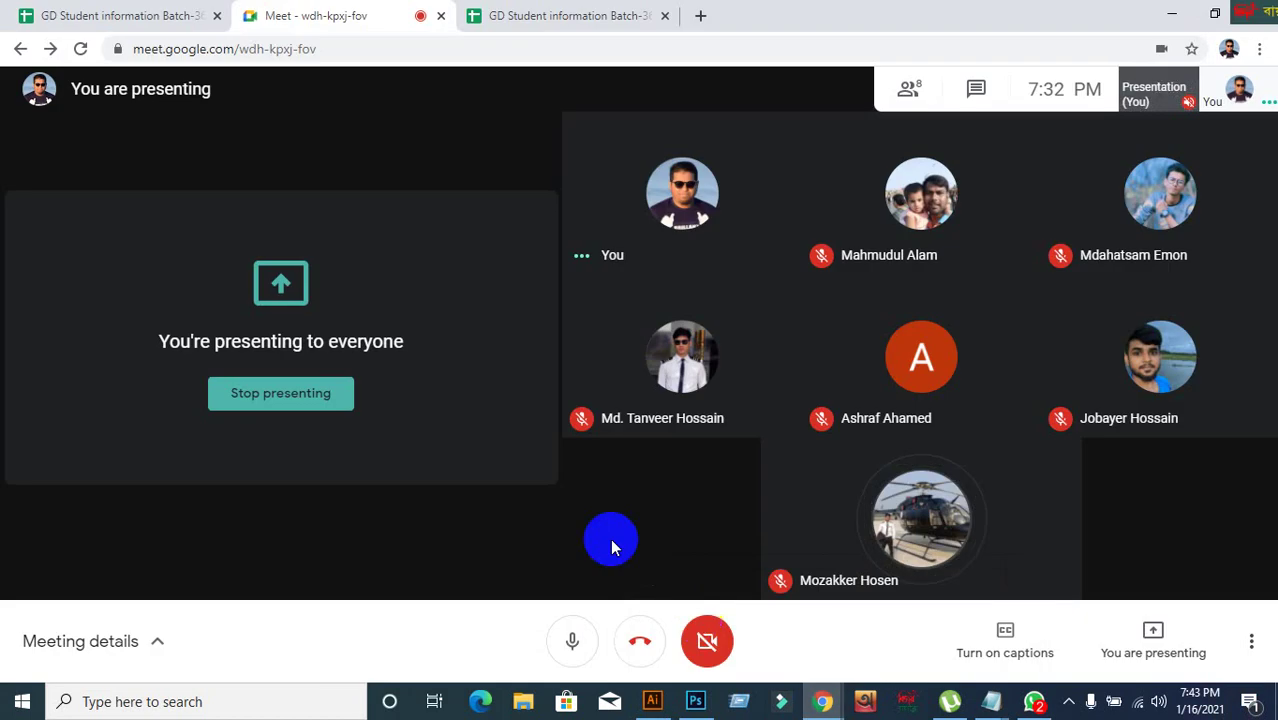
{"action": "mouse_move", "coordinate": [650, 391]}
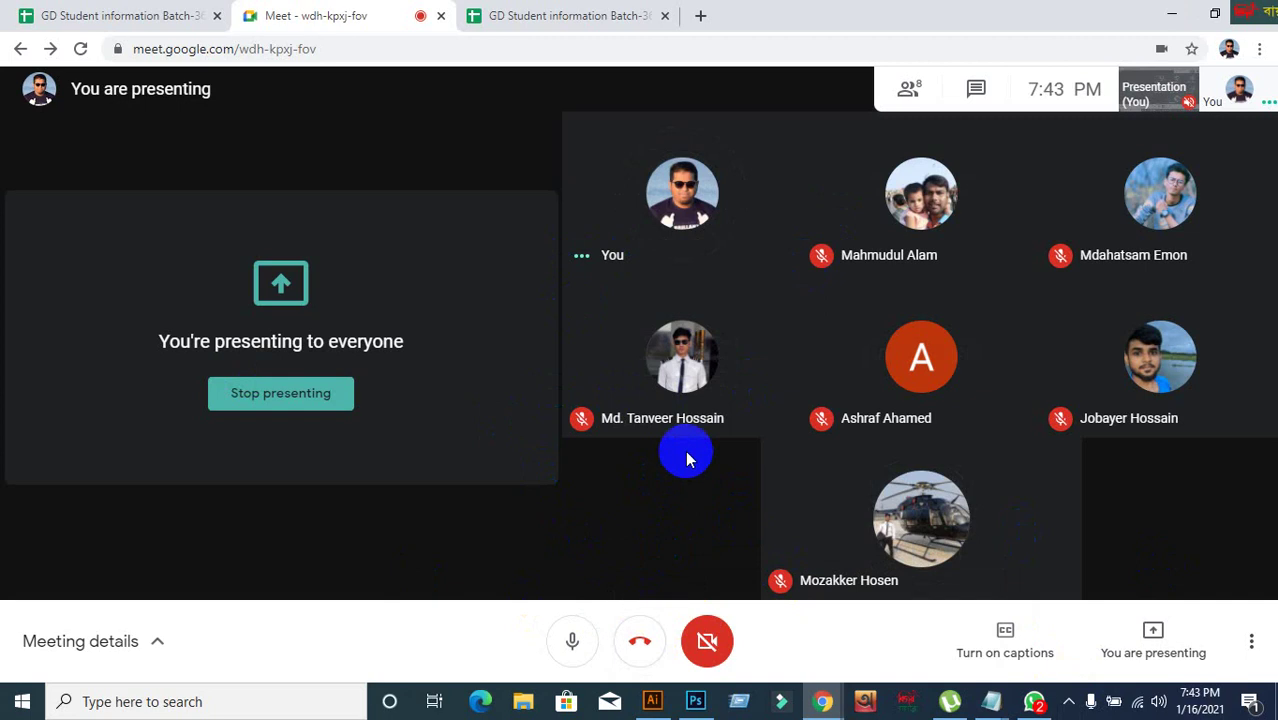
{"action": "mouse_move", "coordinate": [1069, 164]}
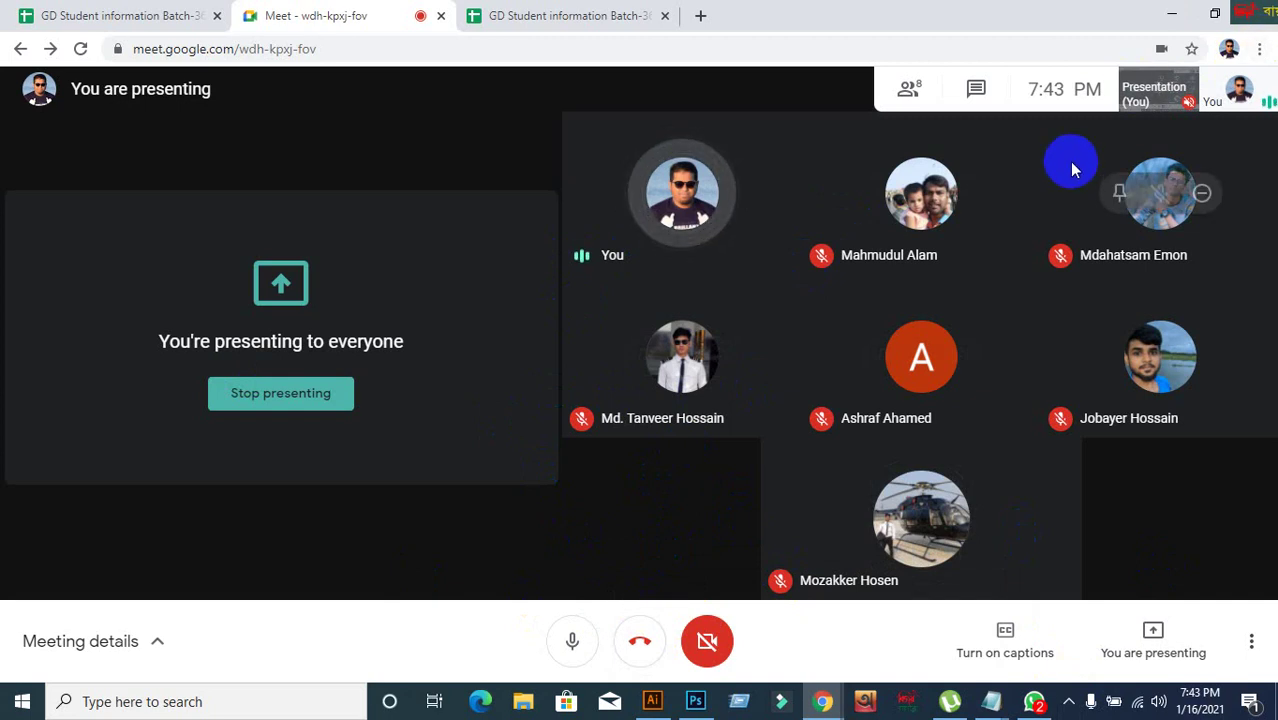
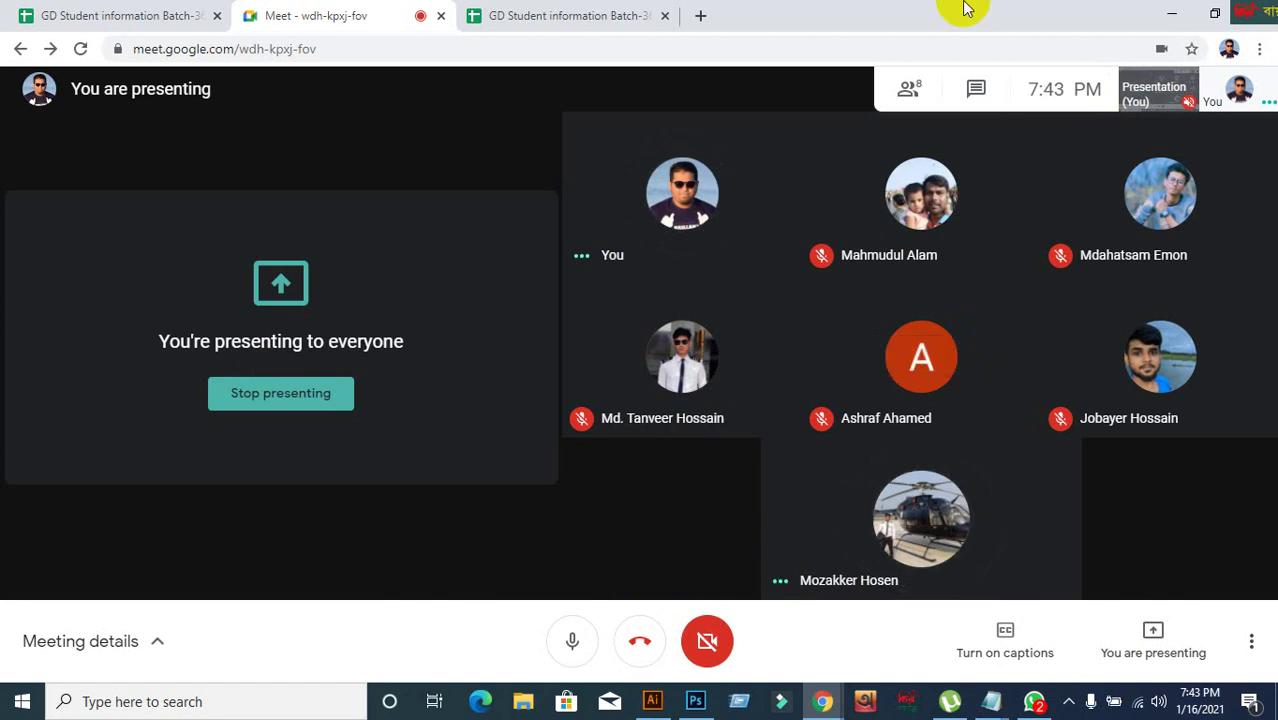
- Minimize Chrome, check the unread Gopalganj GD-728 @9:00am group chat in WhatsApp, and minimize WhatsApp
{"action": "left_click", "coordinate": [1177, 17]}
{"action": "left_click_drag", "start_coordinate": [591, 314], "coordinate": [805, 222]}
{"action": "left_click", "coordinate": [590, 395]}
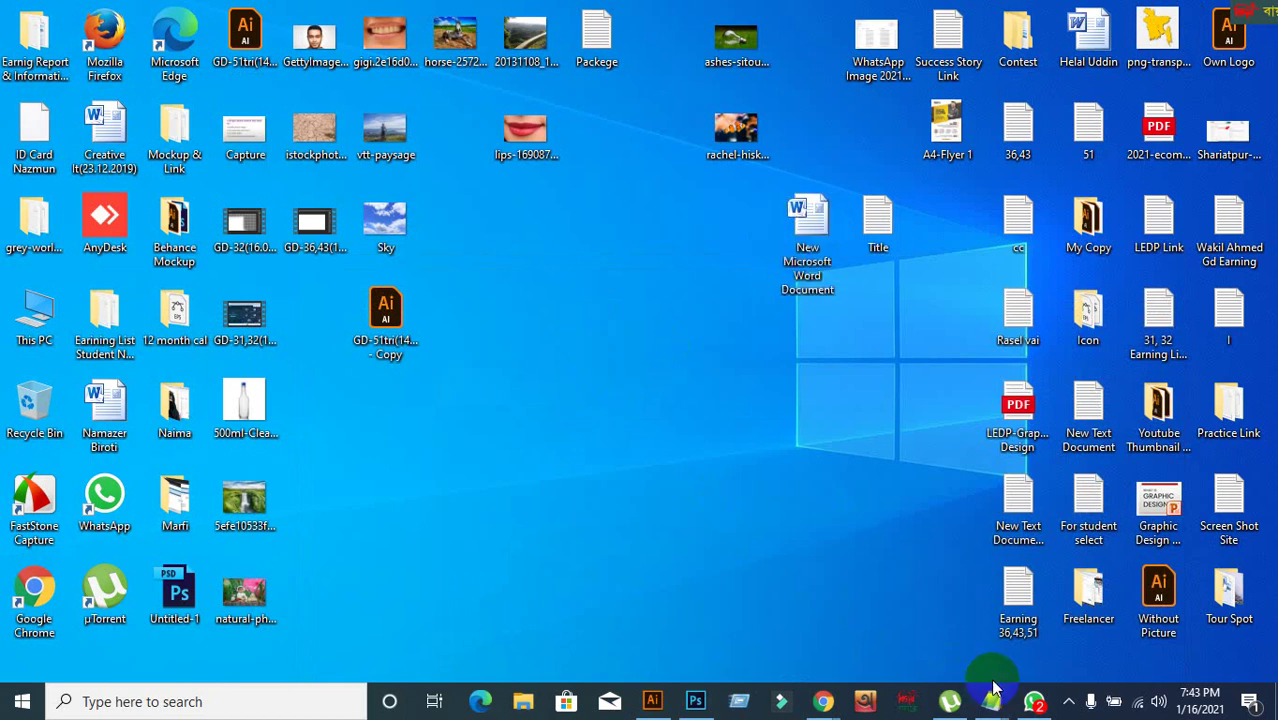
{"action": "left_click", "coordinate": [1026, 699]}
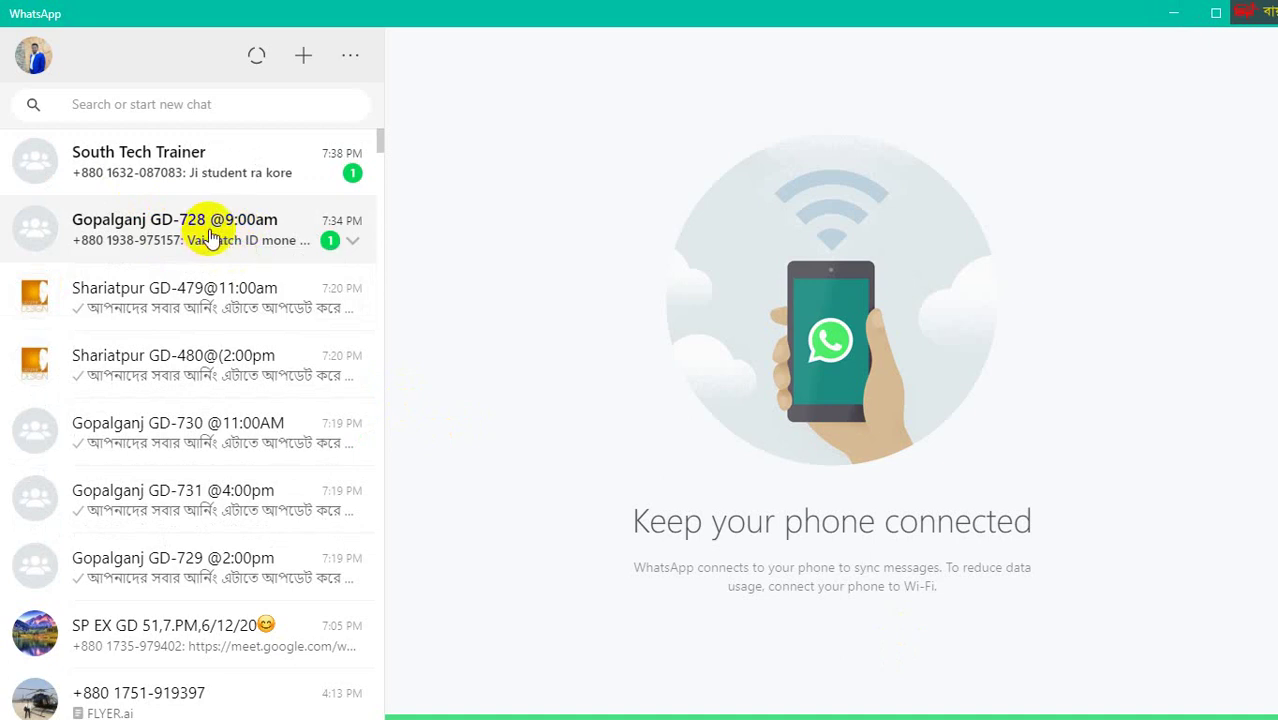
{"action": "left_click", "coordinate": [305, 237]}
{"action": "left_click", "coordinate": [1179, 18]}
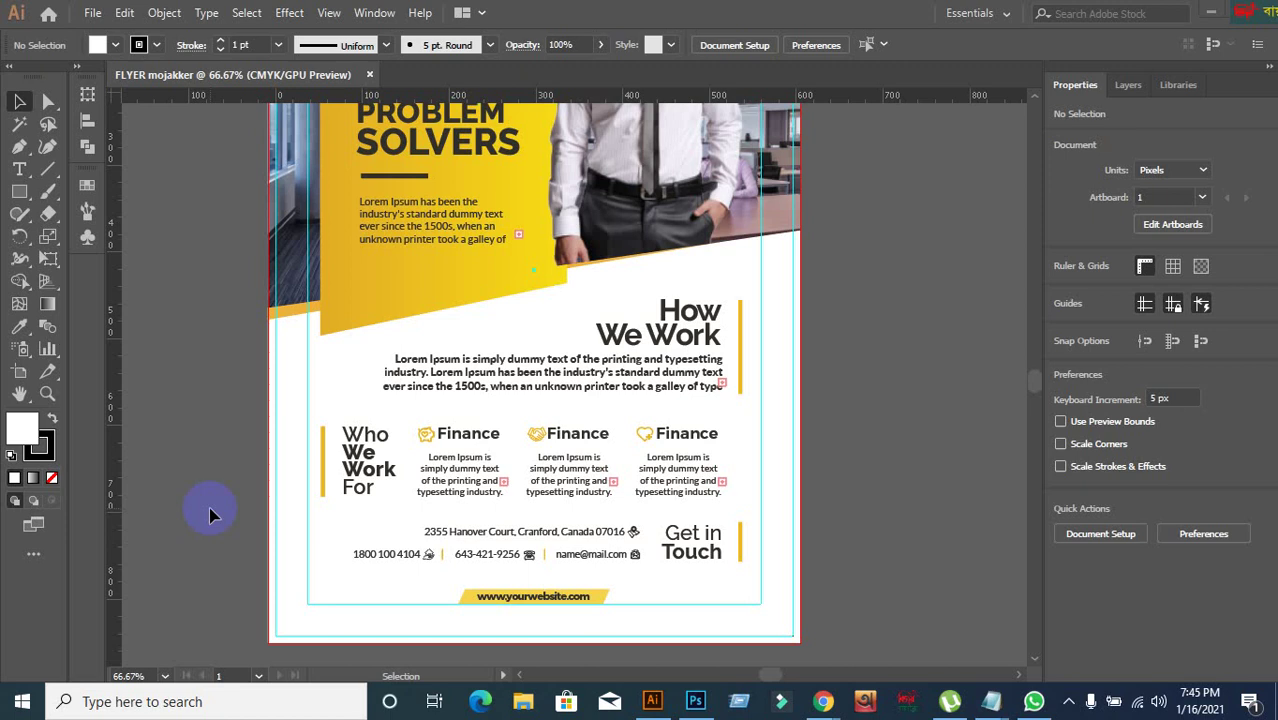
- In Illustrator, extend the text frame of the flyer's How We Work paragraph downward to about 78.6 px high, exposing its overset text
{"action": "scroll", "coordinate": [214, 508], "scroll_direction": "up", "scroll_amount": 2}
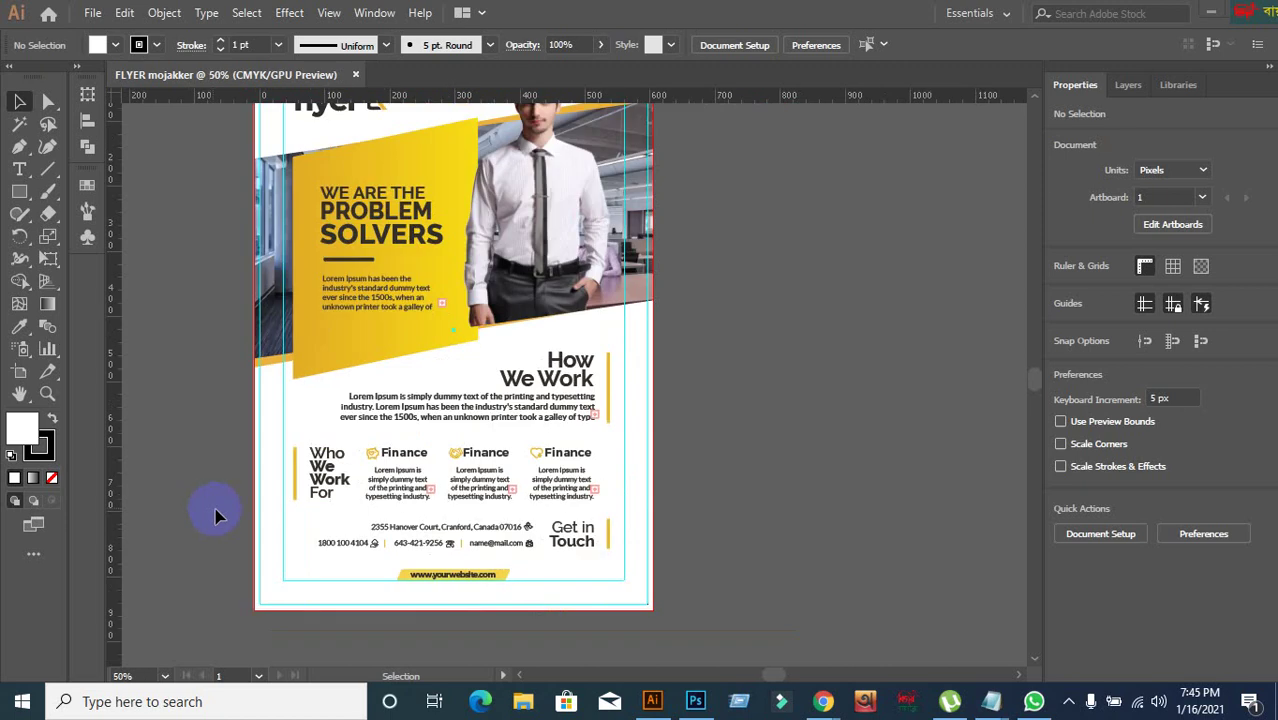
{"action": "key", "text": "ctrl+1"}
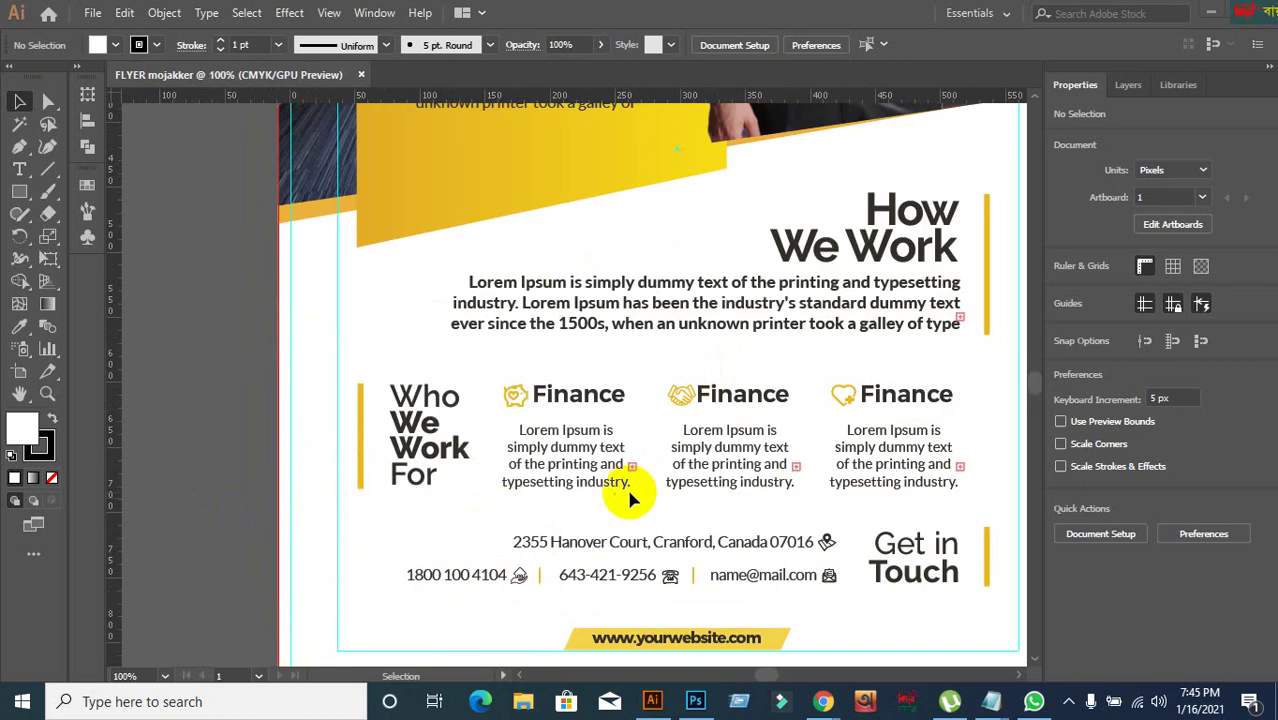
{"action": "left_click", "coordinate": [720, 333]}
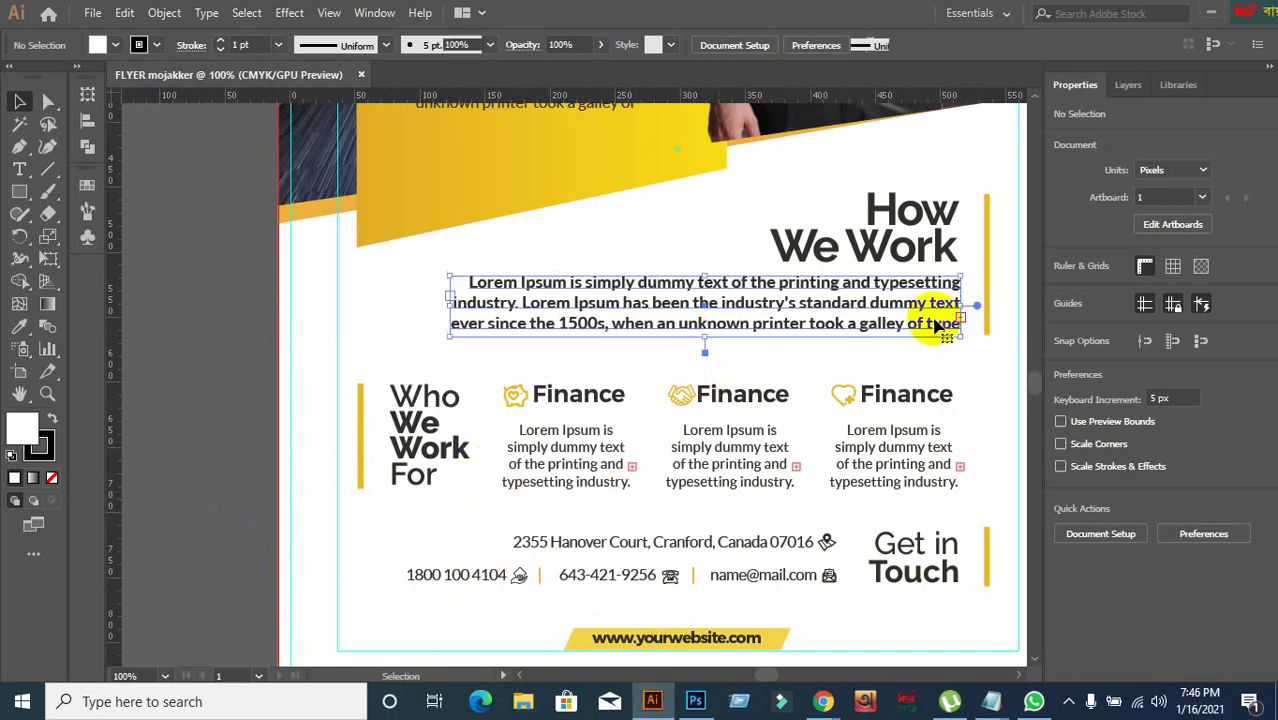
{"action": "left_click", "coordinate": [705, 341]}
{"action": "left_click_drag", "start_coordinate": [705, 341], "coordinate": [705, 400]}
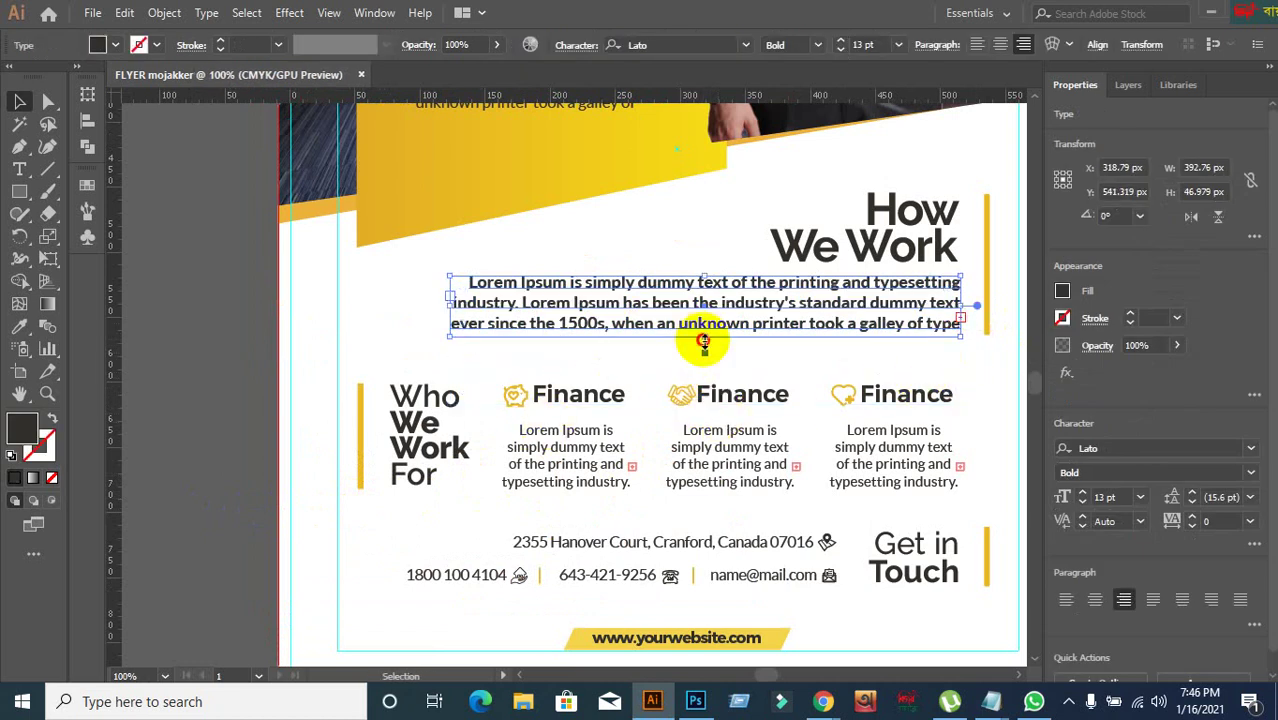
{"action": "left_click_drag", "start_coordinate": [703, 341], "coordinate": [702, 377]}
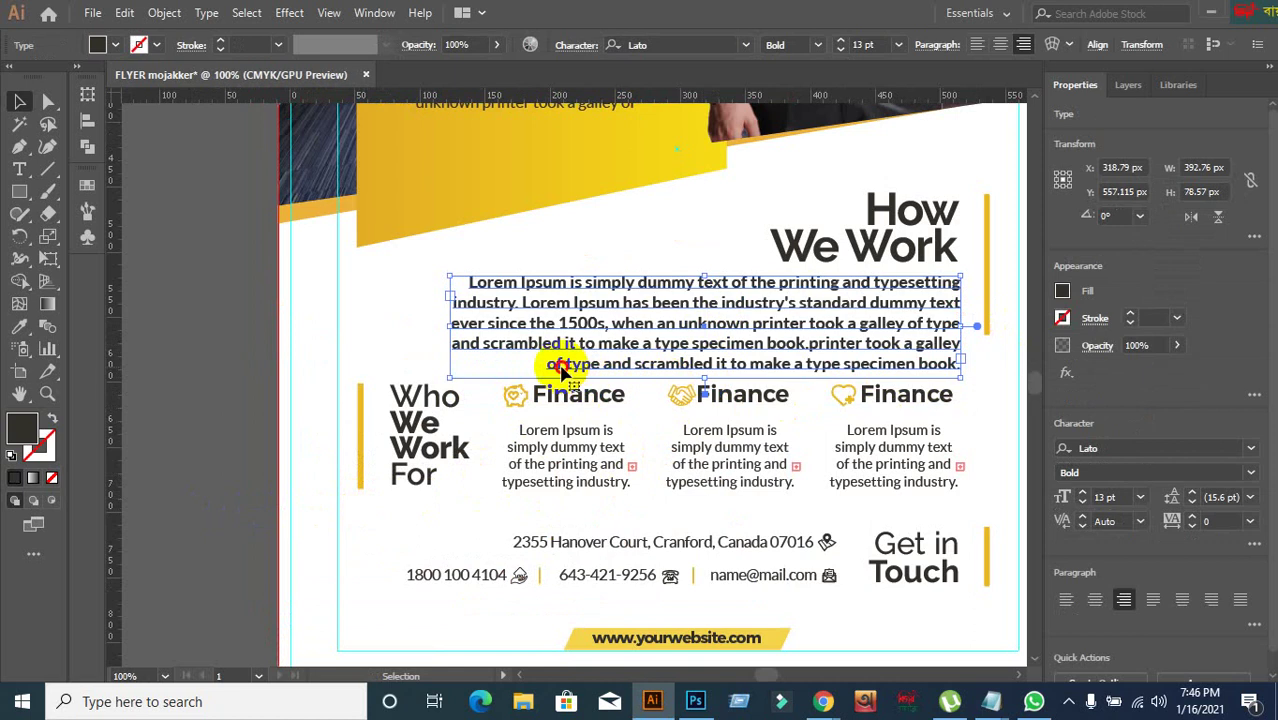
- Delete the How We Work paragraph's last two lines, from after the "a" of "and scrambled" through "specimen book."
{"action": "double_click", "coordinate": [562, 370]}
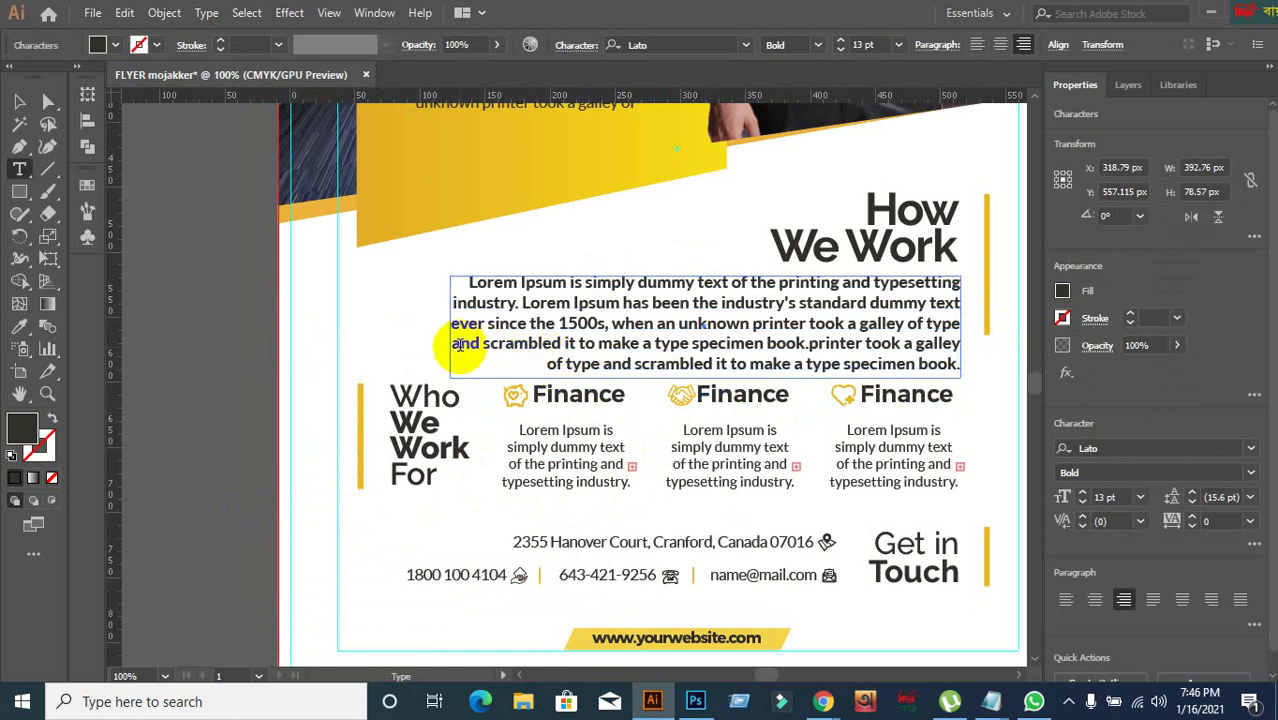
{"action": "left_click_drag", "start_coordinate": [456, 345], "coordinate": [969, 366]}
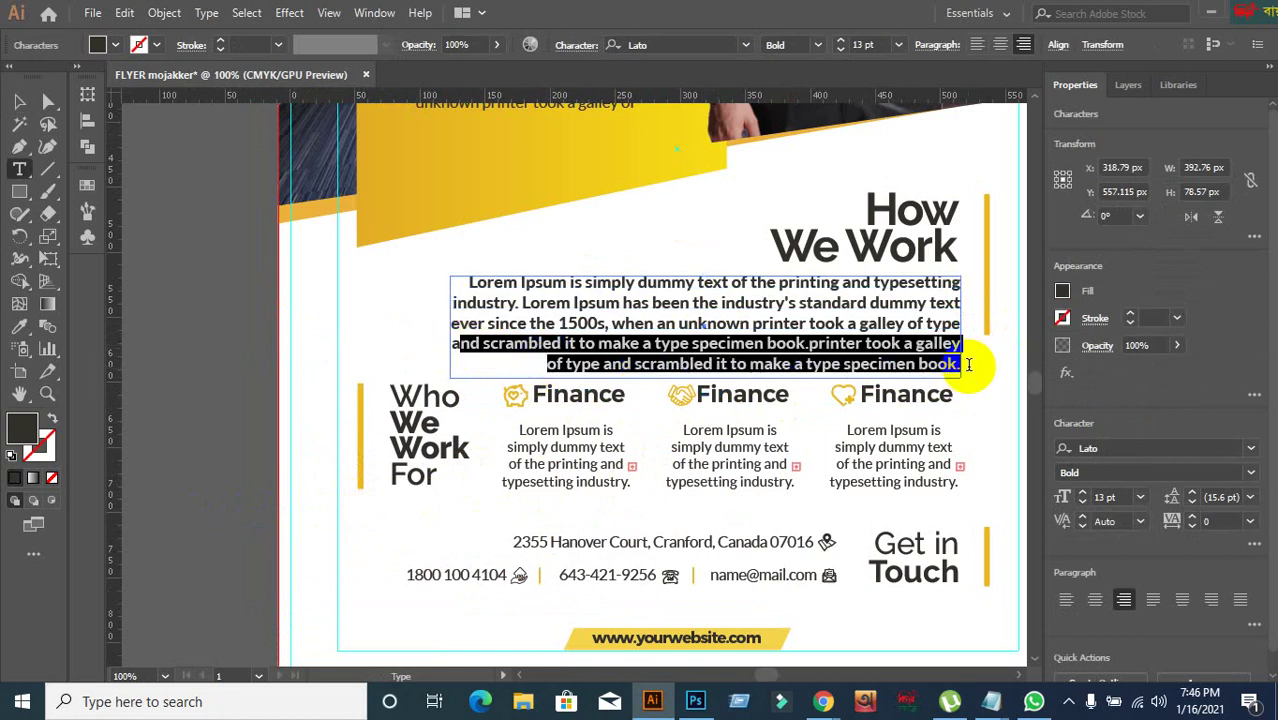
{"action": "key", "text": "BackSpace"}
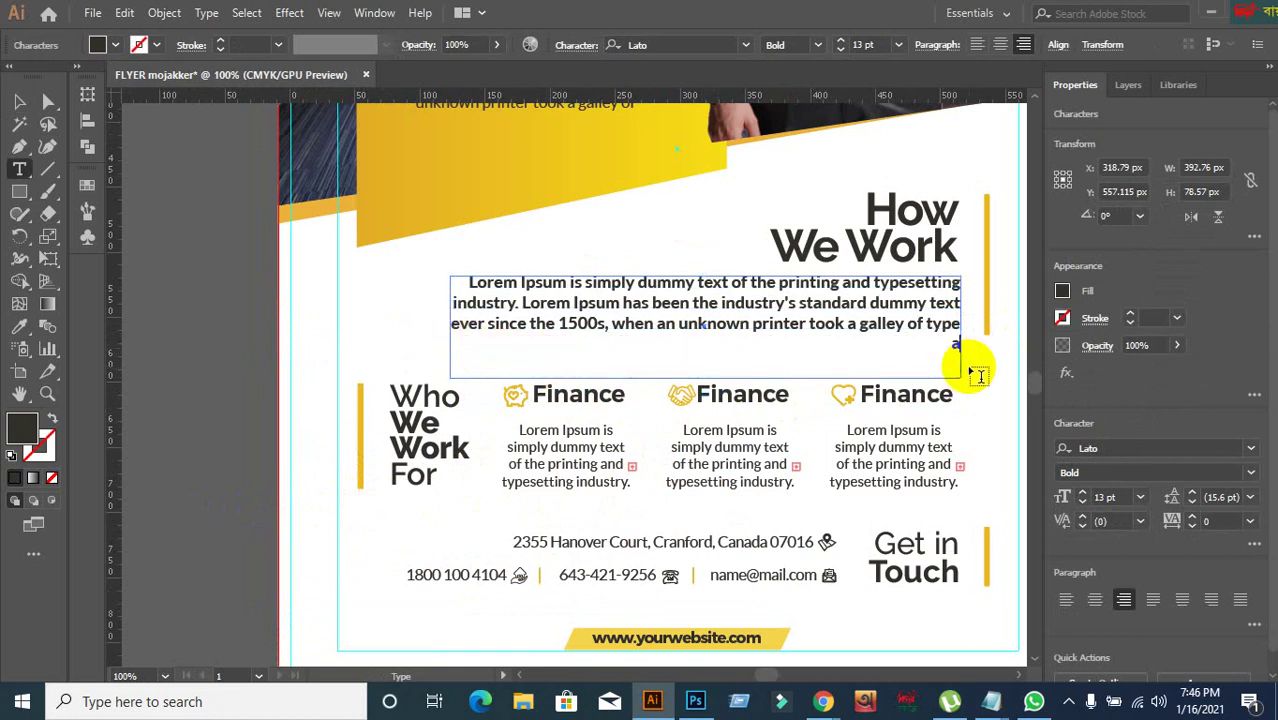
- Try to shrink the How We Work text frame to its three full lines, about 45.5 px high
{"action": "left_click", "coordinate": [19, 101]}
{"action": "left_click", "coordinate": [707, 358]}
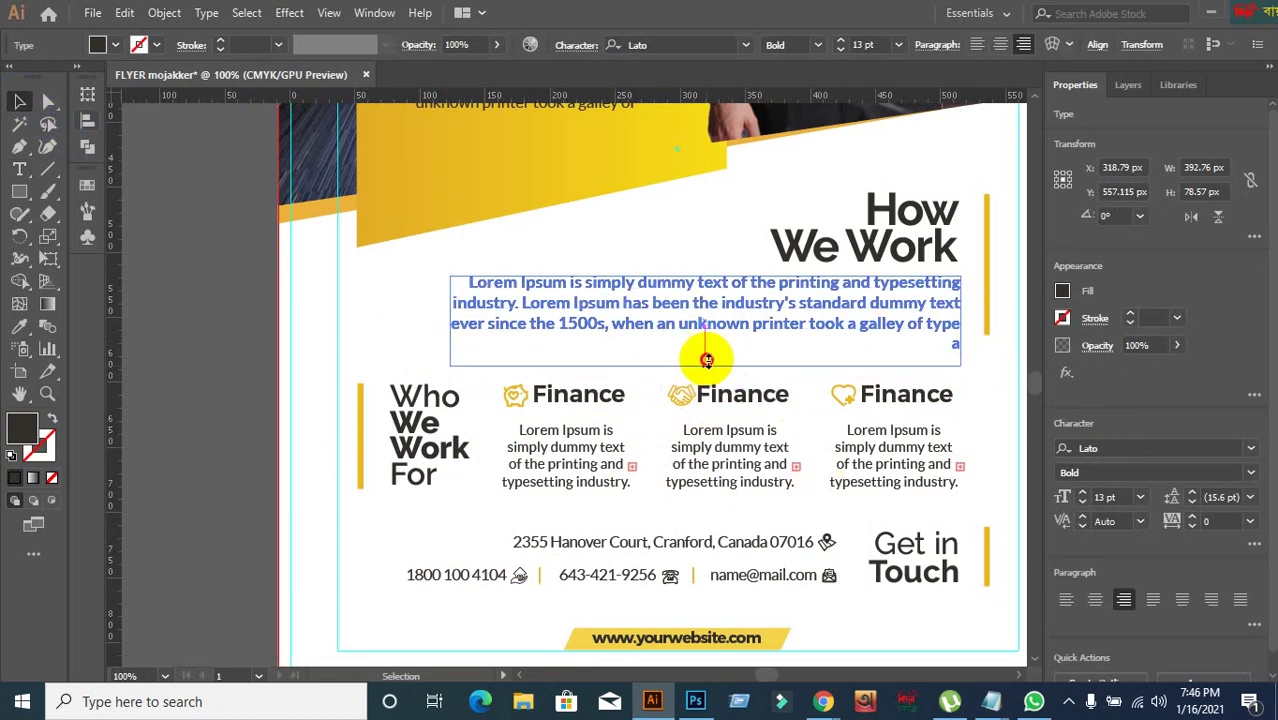
{"action": "left_click_drag", "start_coordinate": [707, 358], "coordinate": [707, 338]}
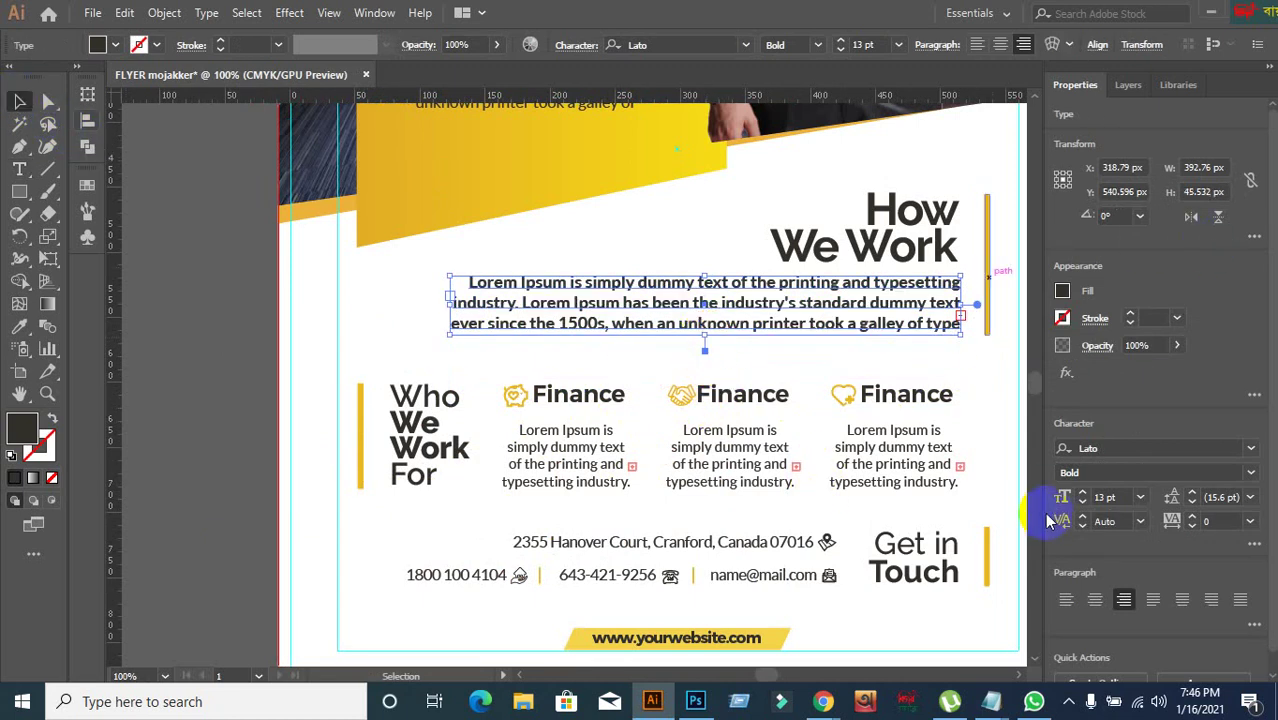
- Try hyphenation on the How We Work paragraph, then undo back to the taller text frame
{"action": "left_click", "coordinate": [937, 45]}
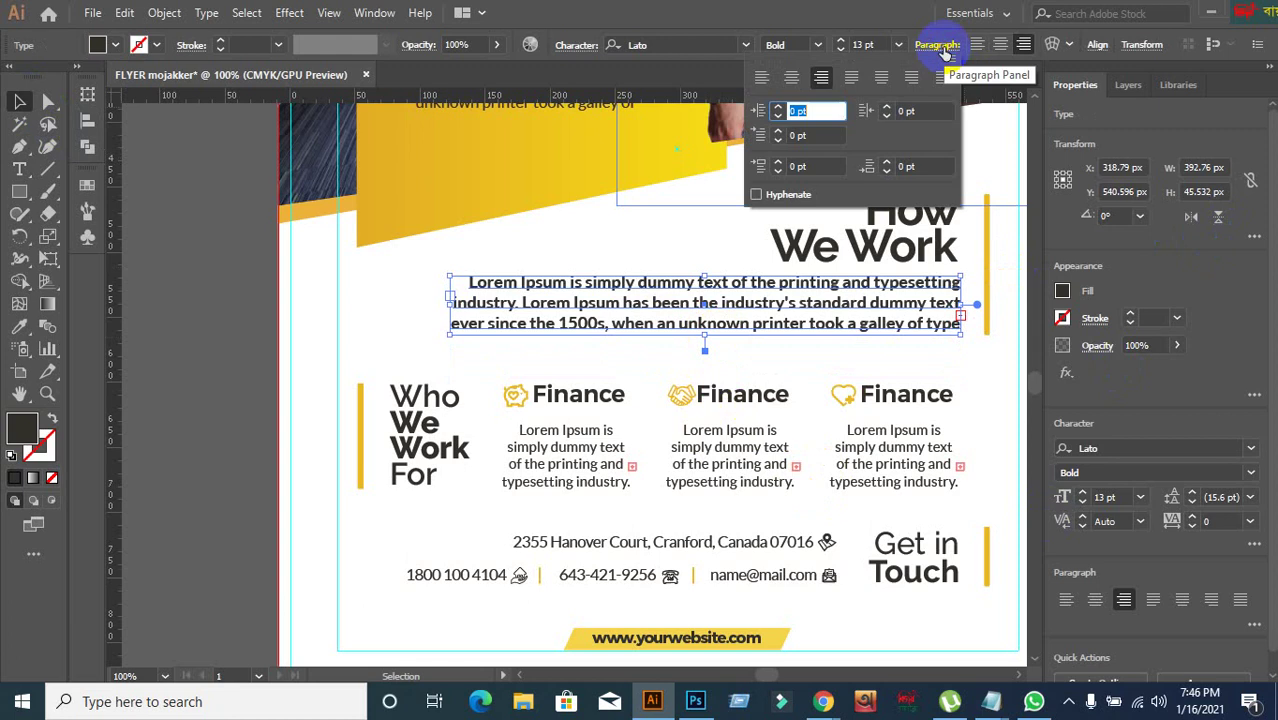
{"action": "left_click", "coordinate": [757, 195]}
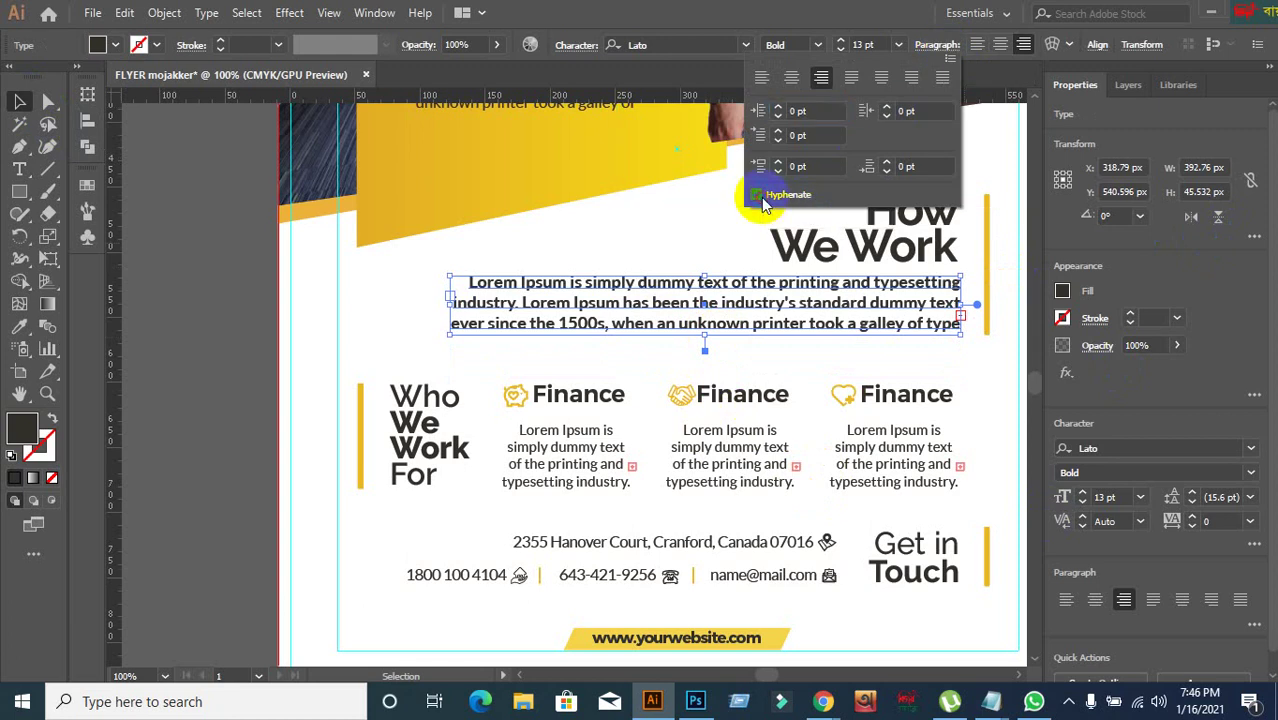
{"action": "left_click", "coordinate": [939, 43]}
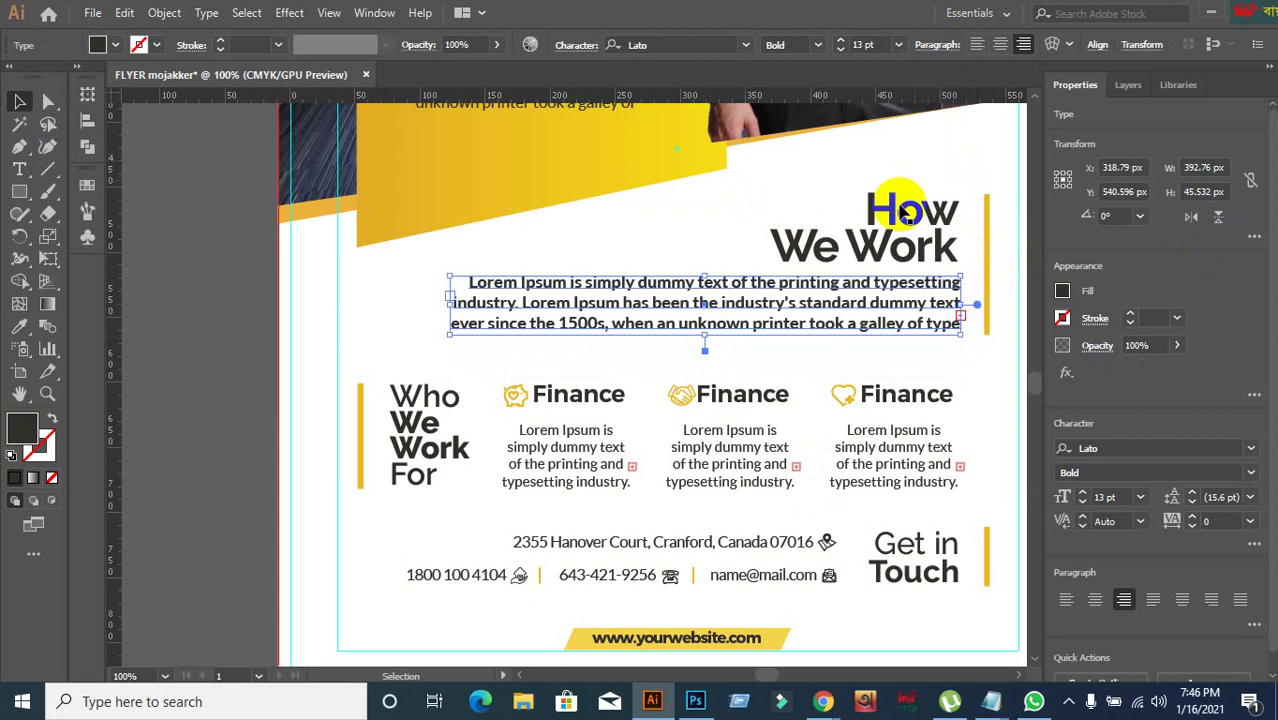
{"action": "mouse_move", "coordinate": [705, 337]}
{"action": "left_mouse_down"}
{"action": "mouse_move", "coordinate": [704, 362]}
{"action": "mouse_move", "coordinate": [625, 345]}
{"action": "mouse_move", "coordinate": [695, 332]}
{"action": "mouse_move", "coordinate": [685, 323]}
{"action": "mouse_move", "coordinate": [700, 335]}
{"action": "left_mouse_up"}
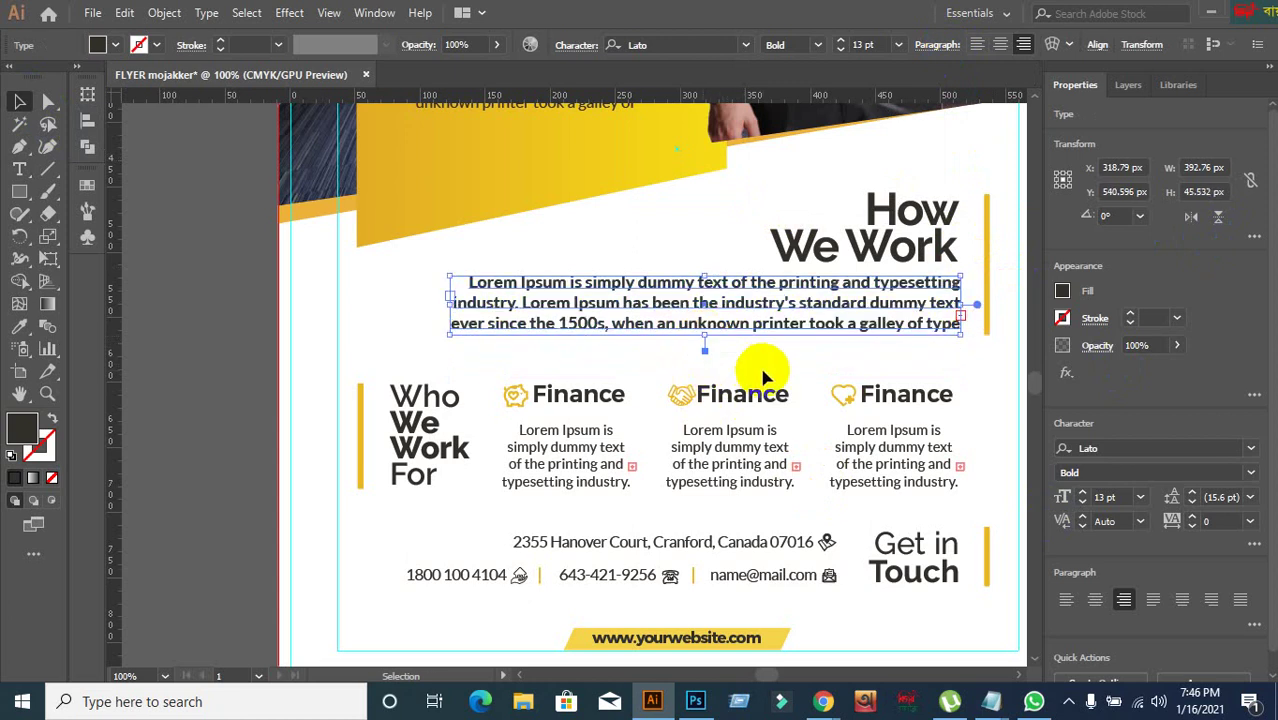
{"action": "key", "text": "ctrl+z"}
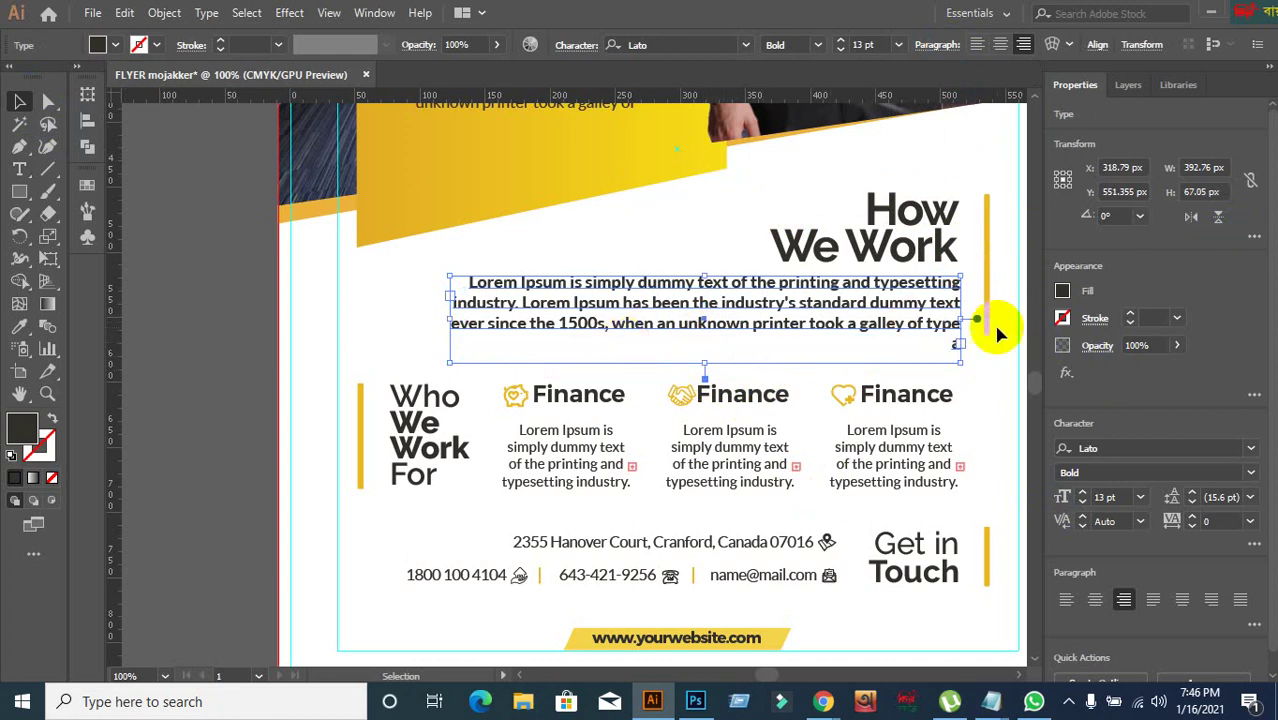
- Delete the stray letter "a" on the fourth line of the How We Work paragraph, ending it at "type"
{"action": "double_click", "coordinate": [944, 325]}
{"action": "type", "text": "a"}
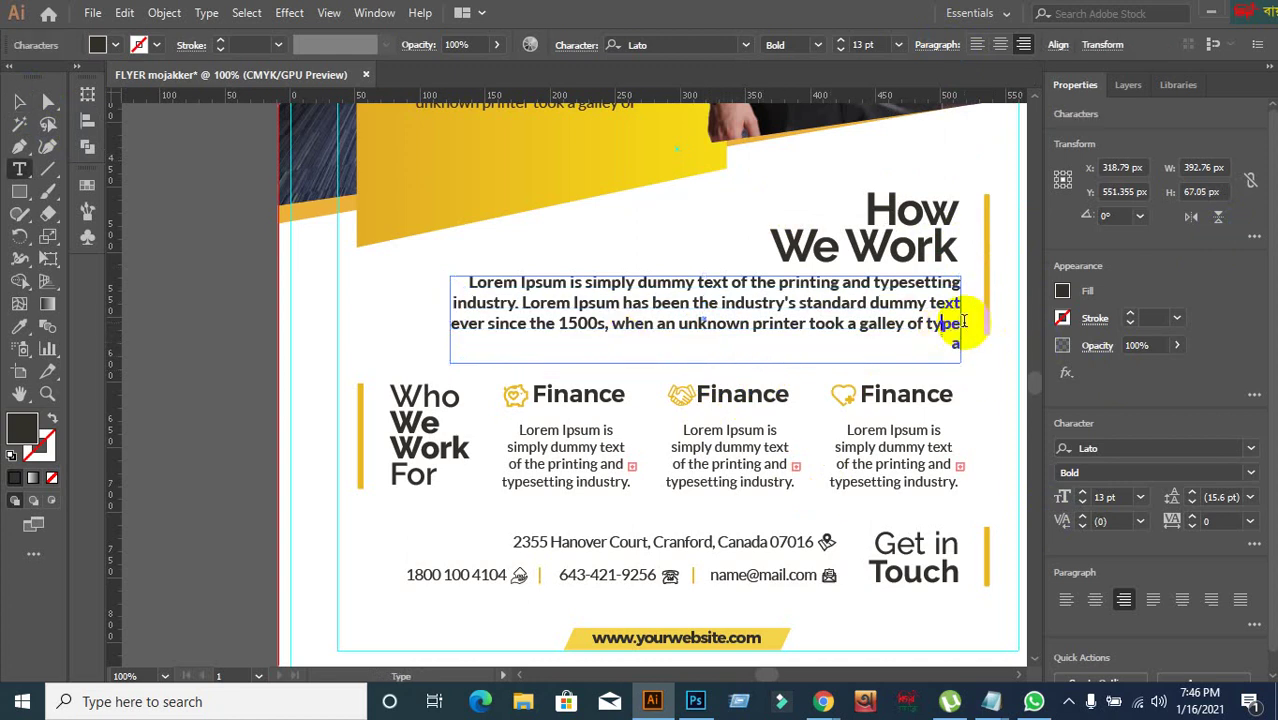
{"action": "key", "text": "BackSpace"}
{"action": "key", "text": "BackSpace"}
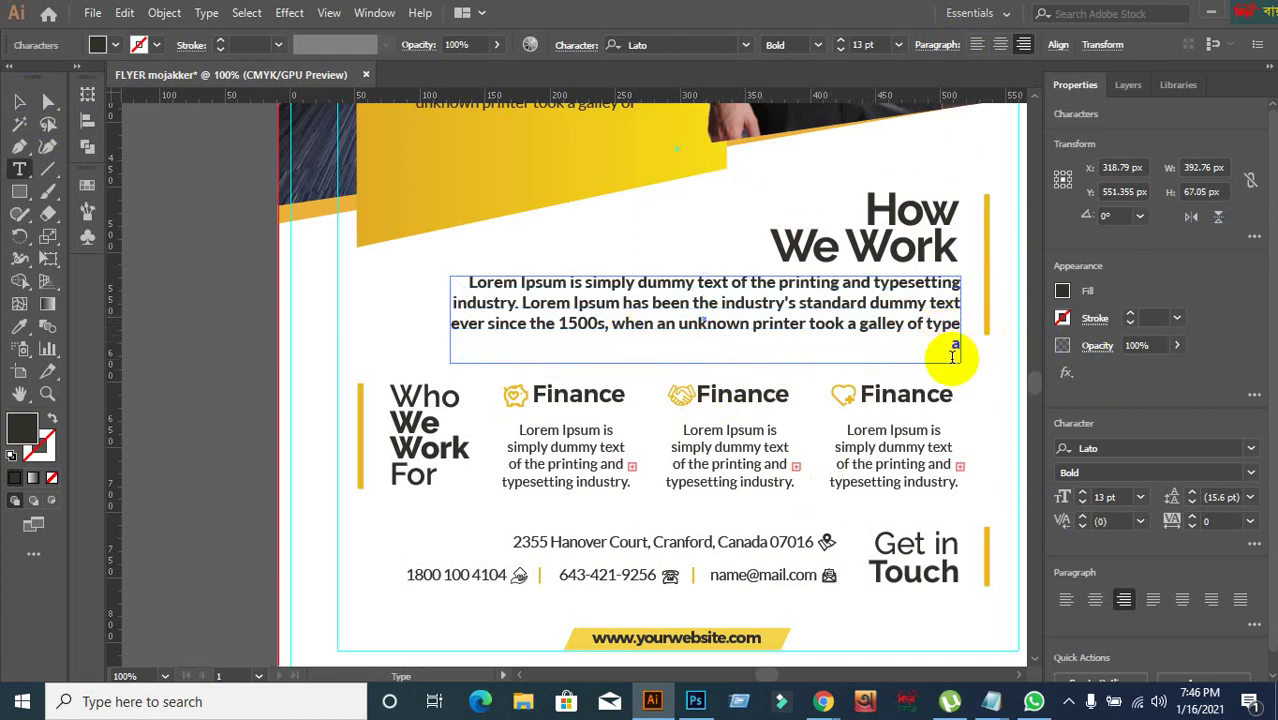
{"action": "key", "text": "BackSpace"}
{"action": "key", "text": "BackSpace"}
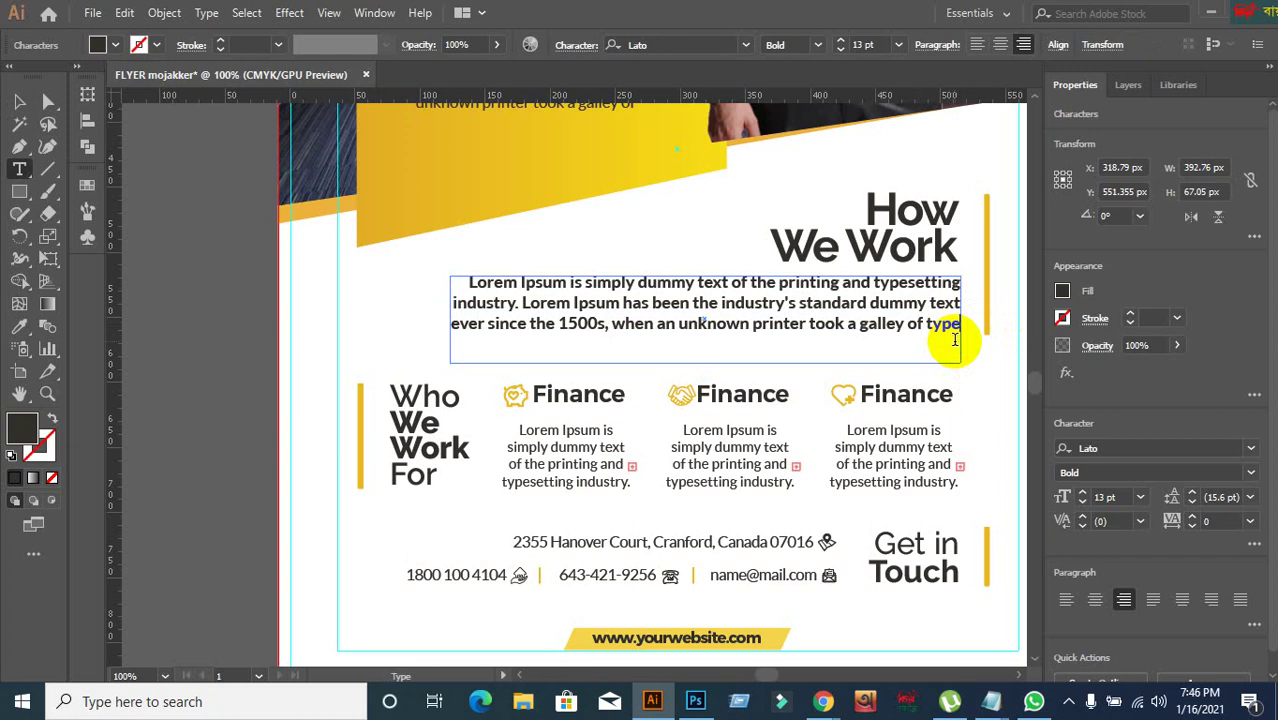
- Shrink the How We Work text frame to fit its three lines, about 45.5 px high, and deselect it
{"action": "left_click", "coordinate": [19, 101]}
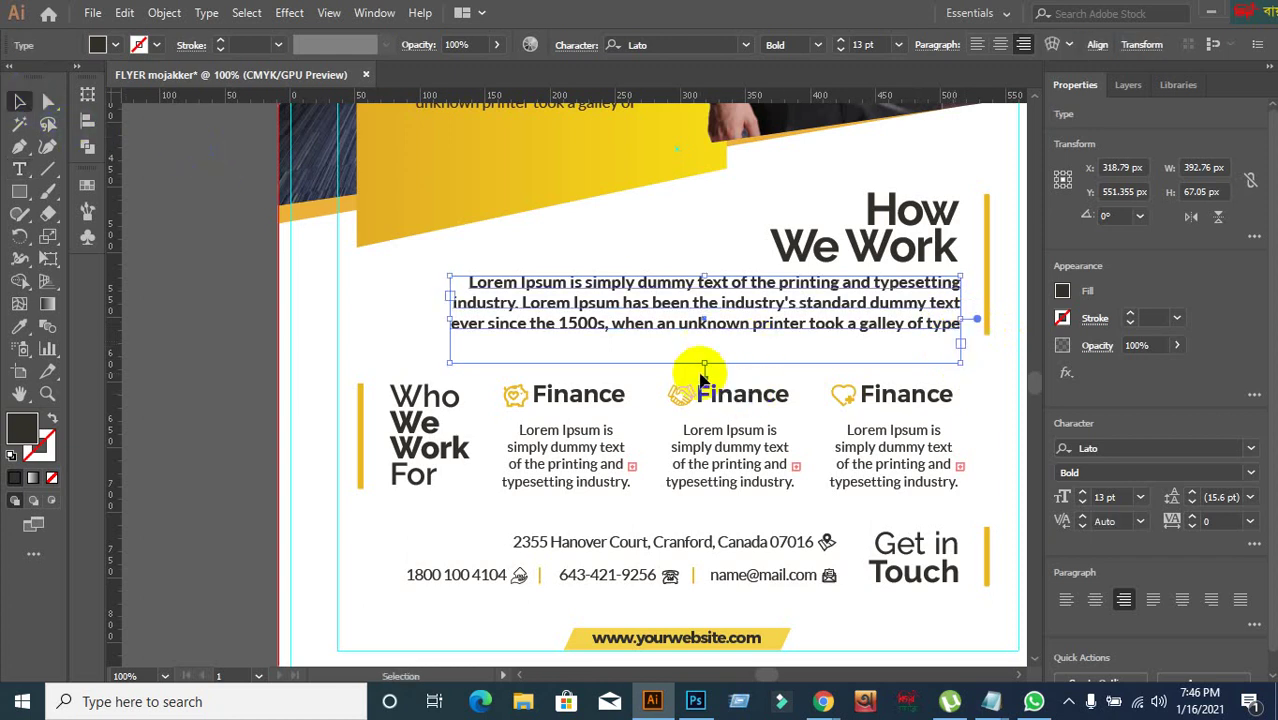
{"action": "left_click_drag", "start_coordinate": [704, 362], "coordinate": [713, 335]}
{"action": "left_click", "coordinate": [824, 346]}
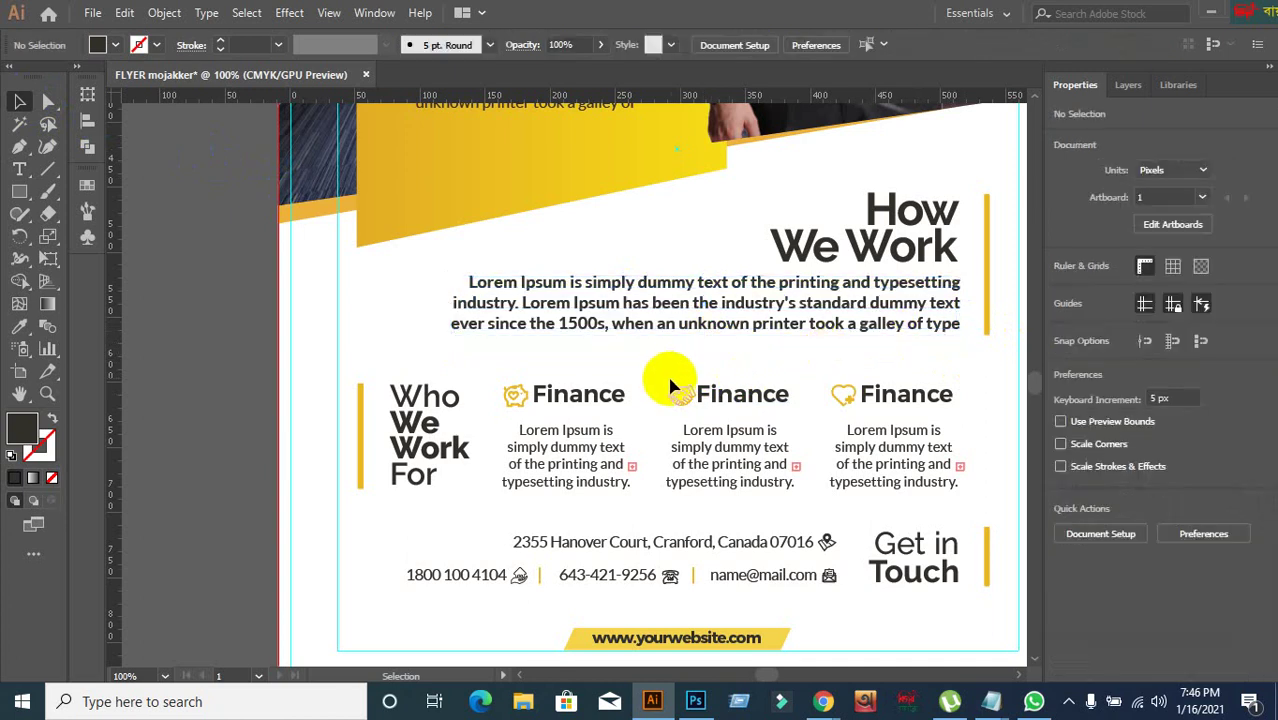
- Compare the How We Work paragraph's text frame with the first Finance block and its overset text
{"action": "left_click", "coordinate": [585, 300]}
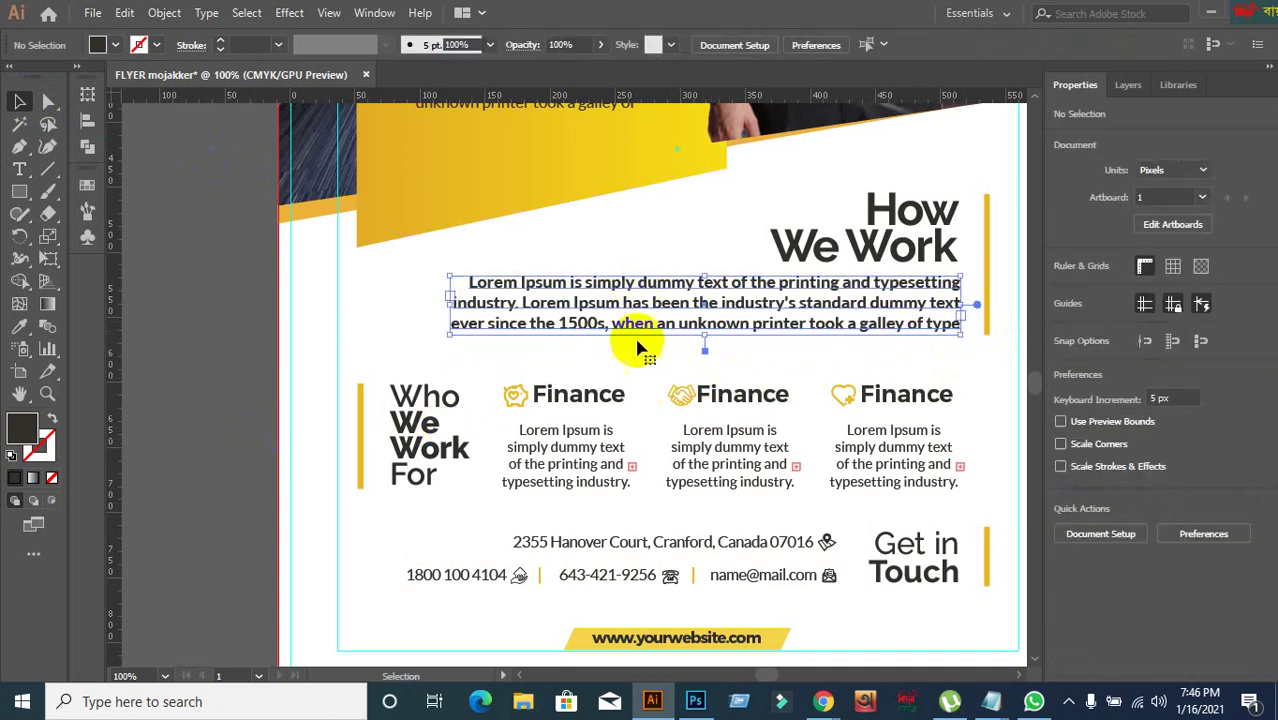
{"action": "left_click", "coordinate": [576, 455]}
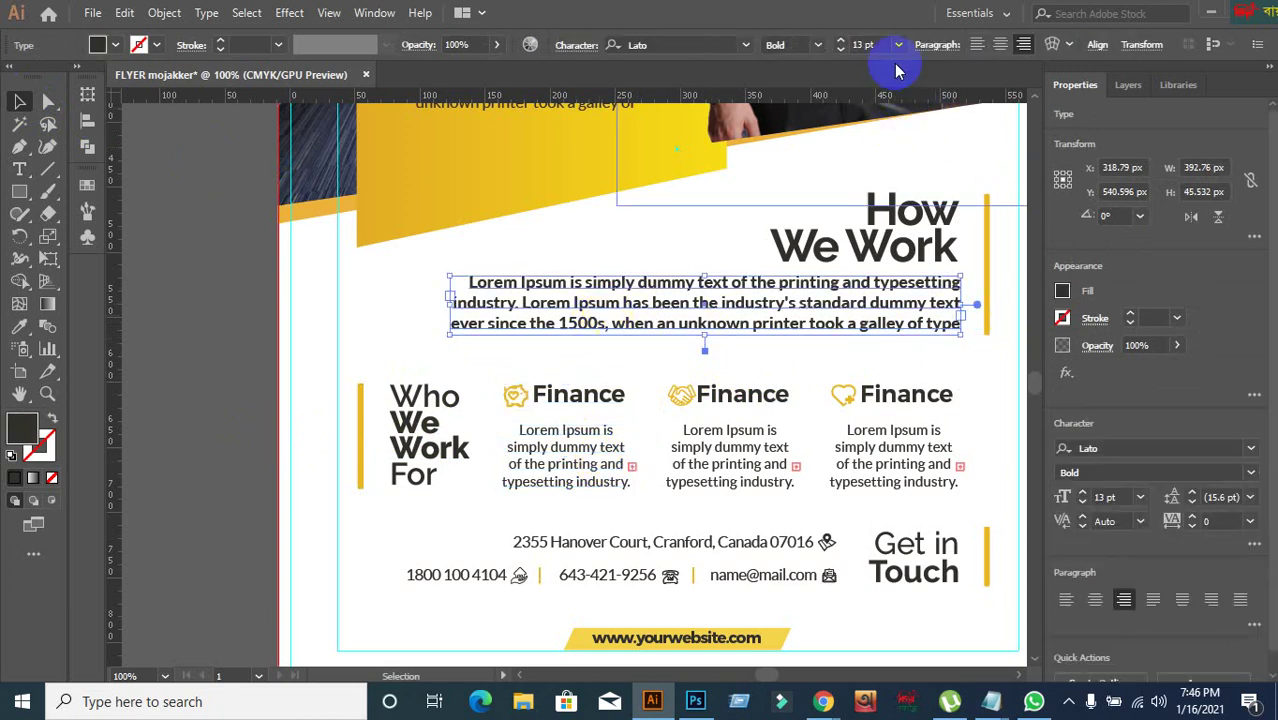
{"action": "left_click", "coordinate": [585, 432]}
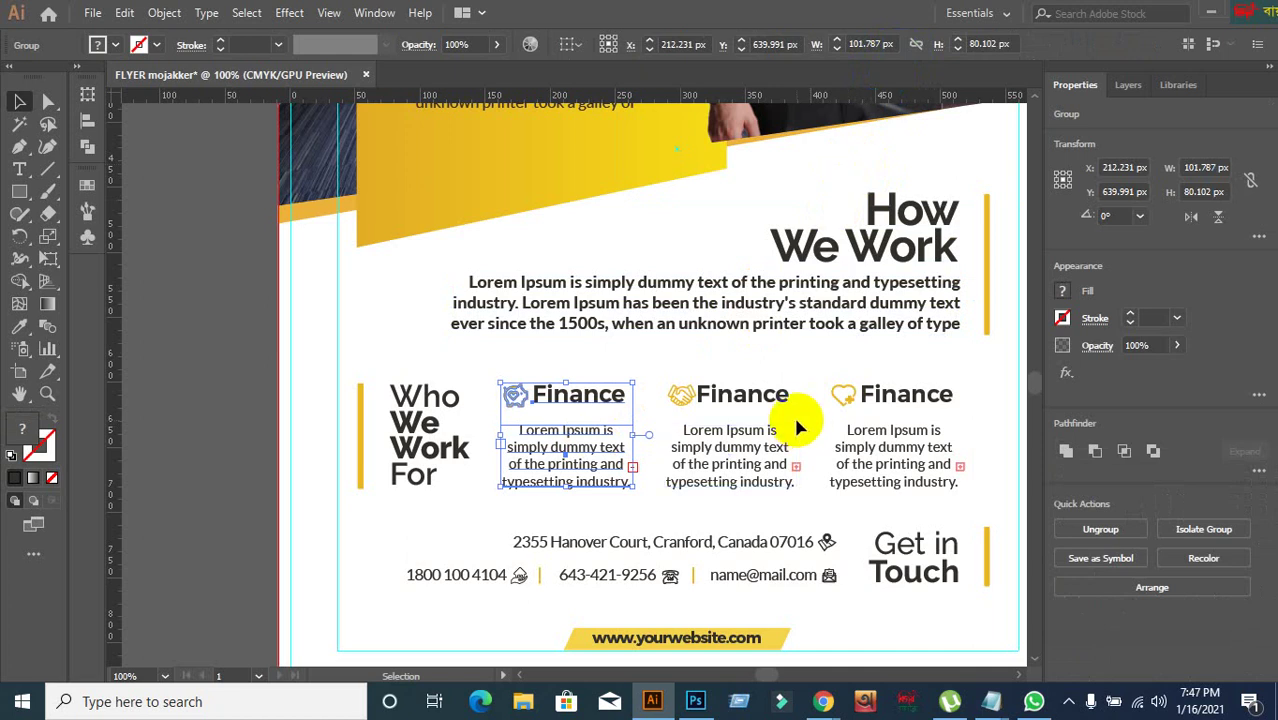
{"action": "scroll", "coordinate": [799, 432], "scroll_direction": "down", "scroll_amount": 1}
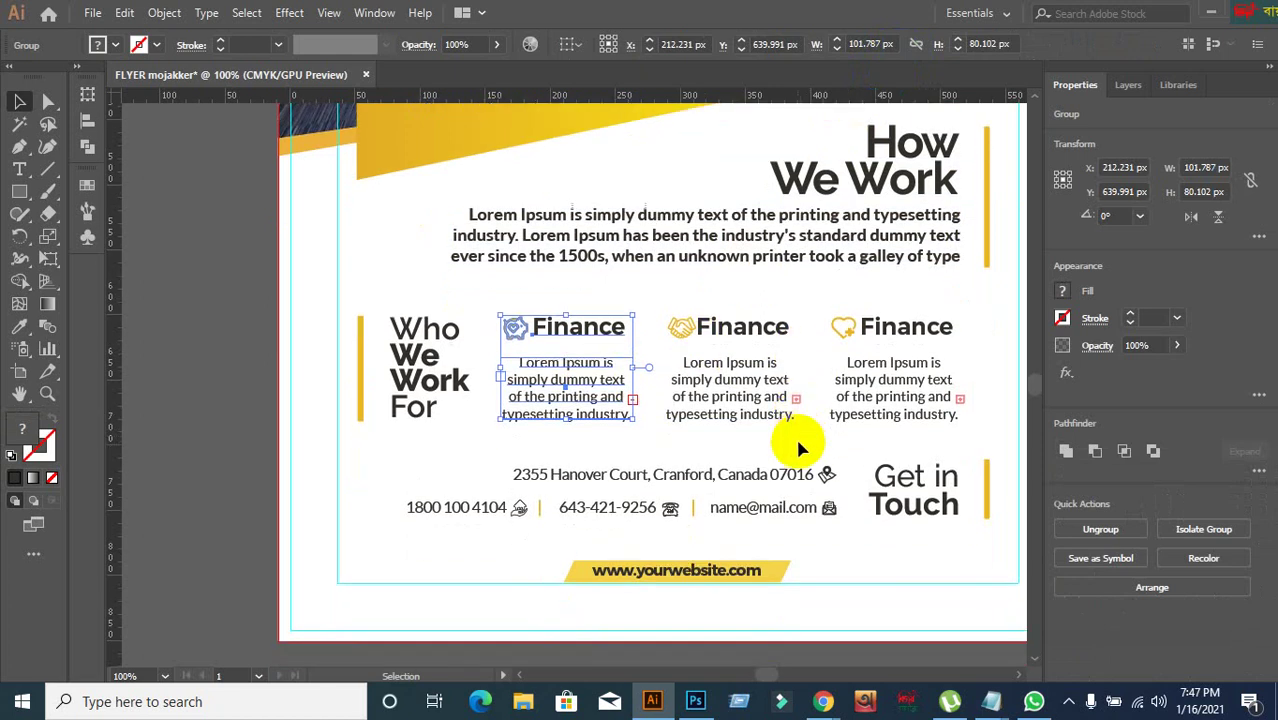
{"action": "left_click", "coordinate": [542, 258]}
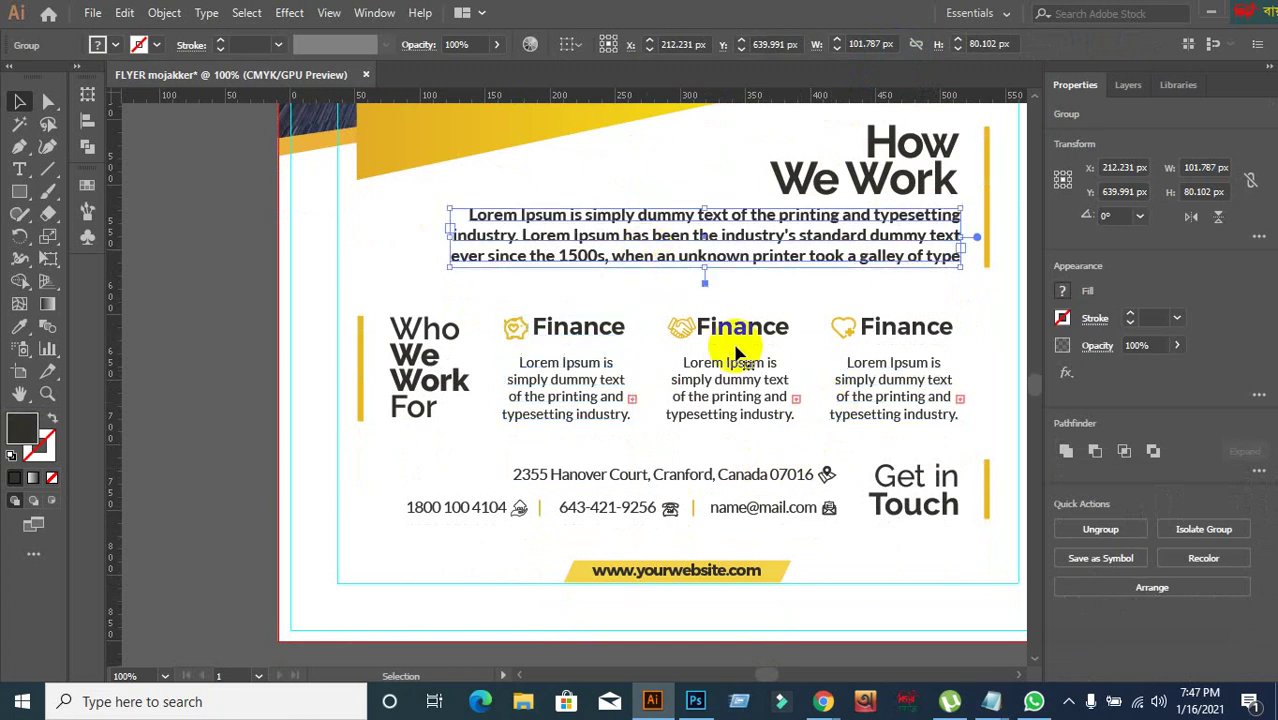
{"action": "left_click", "coordinate": [600, 415]}
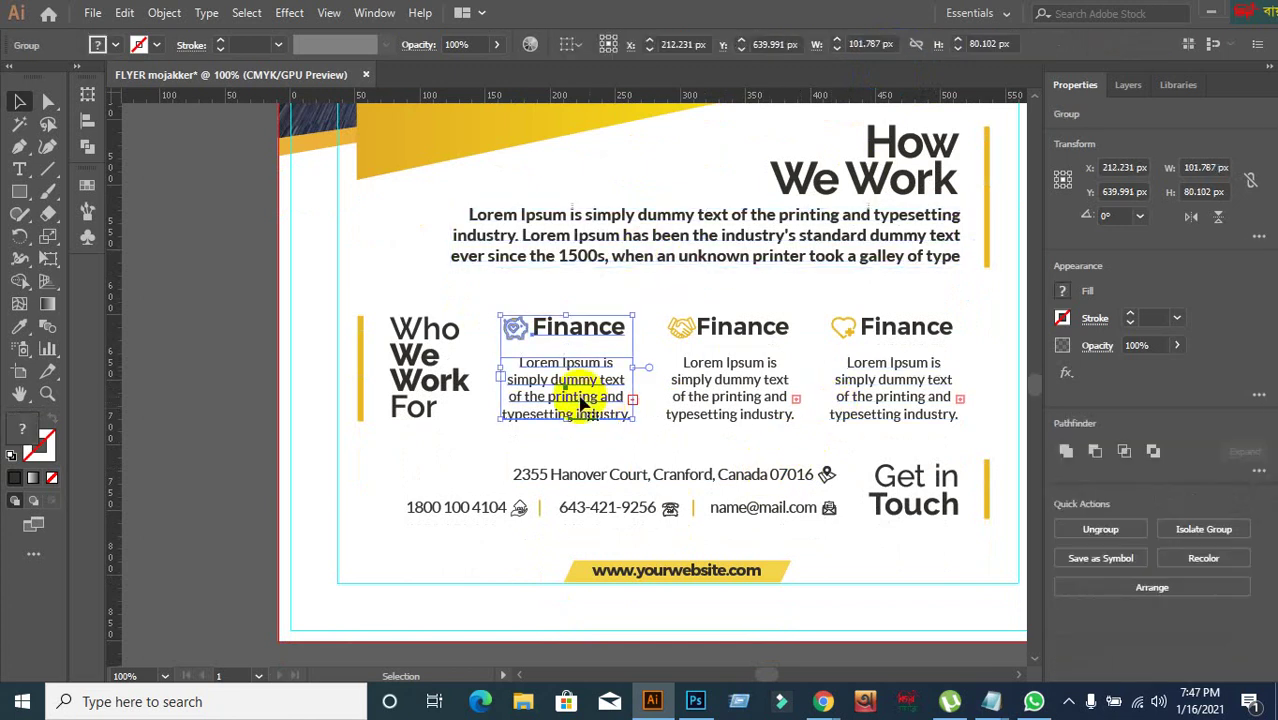
{"action": "left_click", "coordinate": [598, 222]}
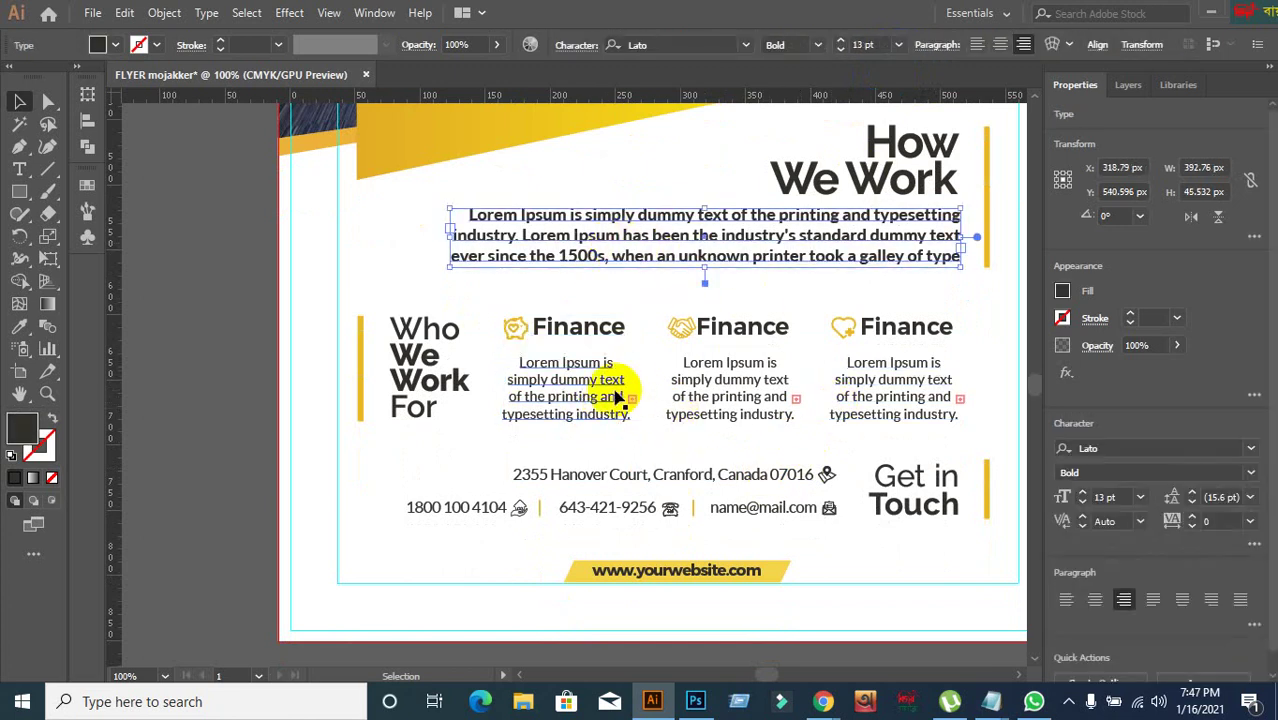
- Ungroup each of the three Finance blocks so their icons, headings and paragraphs are separate objects, and deselect them
{"action": "left_click", "coordinate": [617, 397]}
{"action": "right_click", "coordinate": [607, 391]}
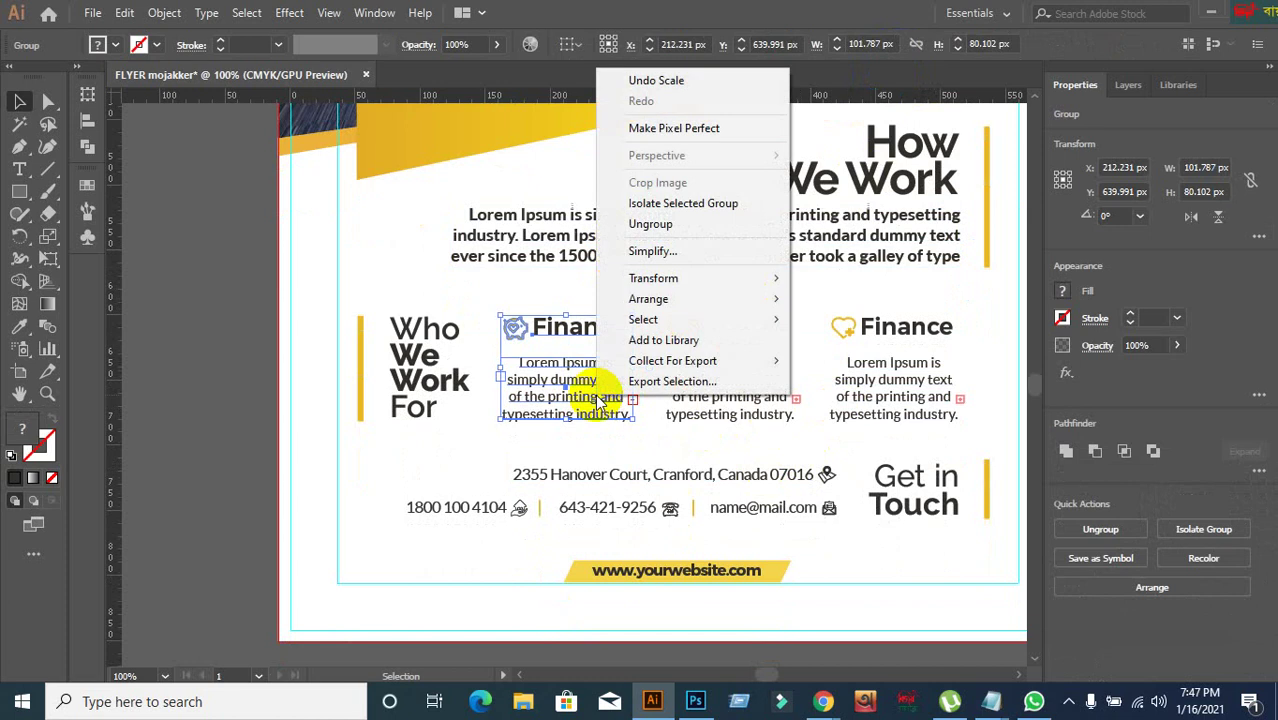
{"action": "left_click", "coordinate": [647, 238]}
{"action": "left_click", "coordinate": [240, 408]}
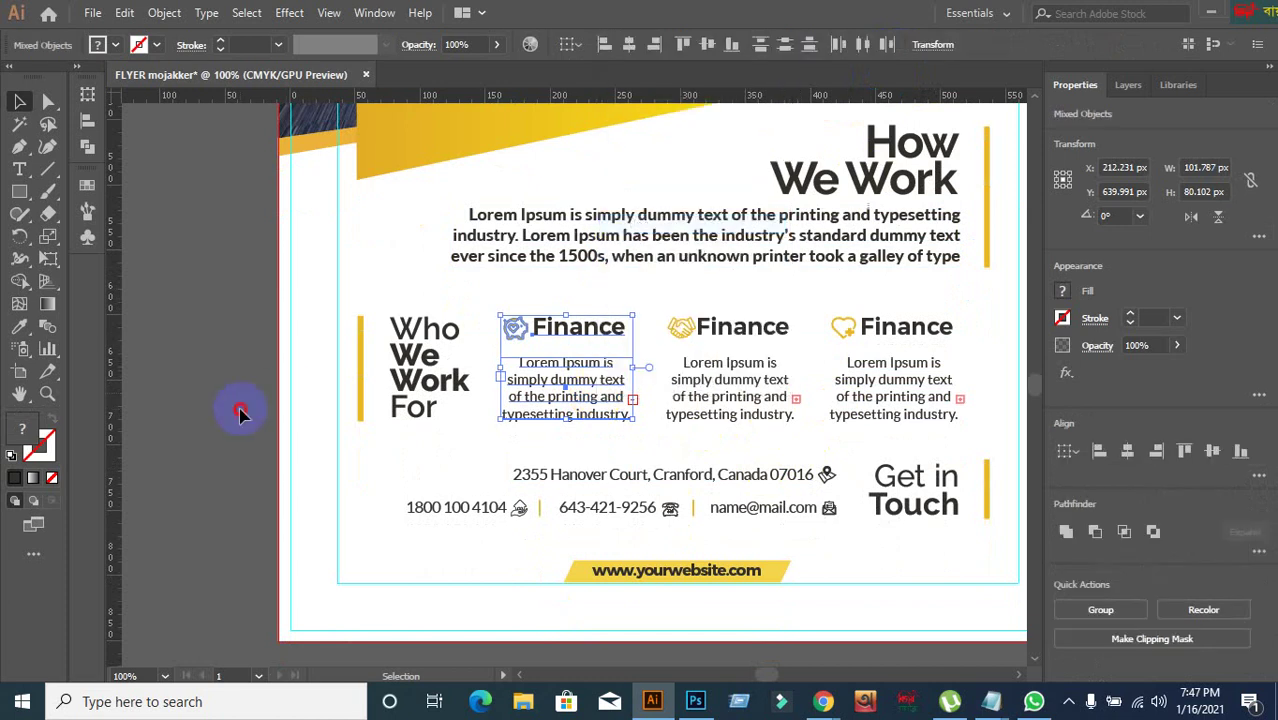
{"action": "left_click", "coordinate": [705, 405]}
{"action": "right_click", "coordinate": [722, 395]}
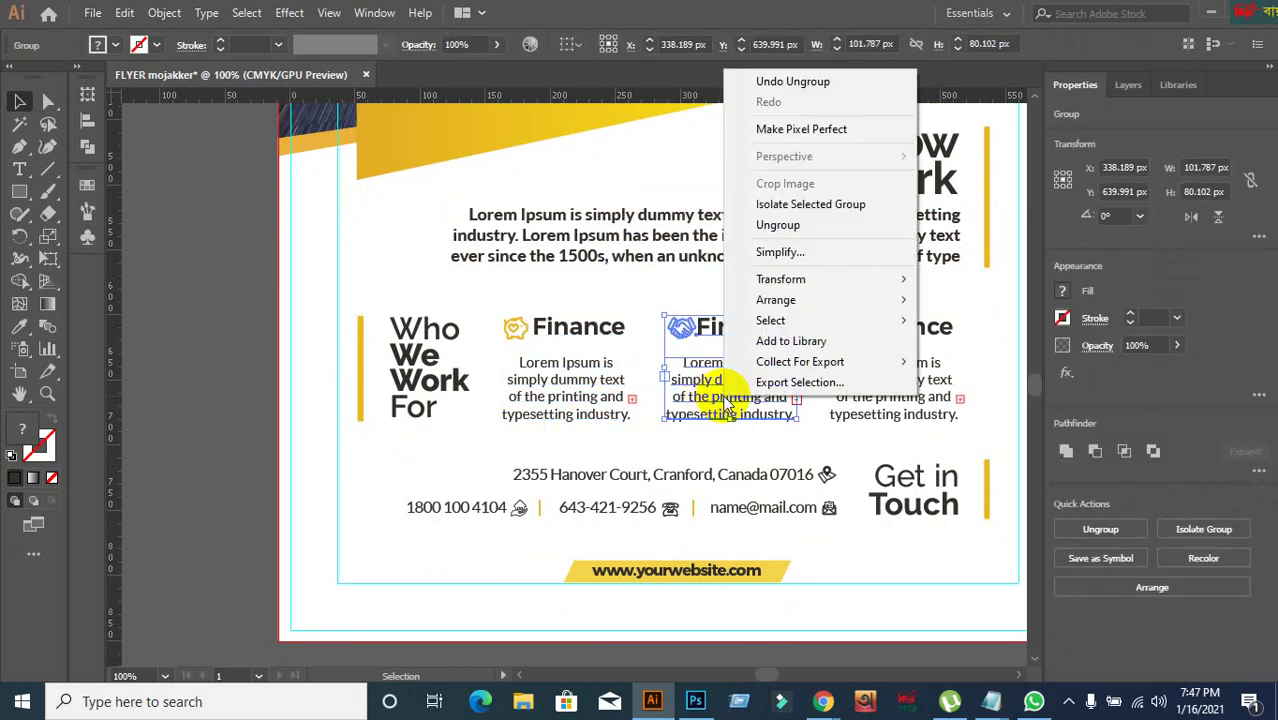
{"action": "left_click", "coordinate": [778, 225]}
{"action": "left_click", "coordinate": [205, 451]}
{"action": "left_click", "coordinate": [893, 410]}
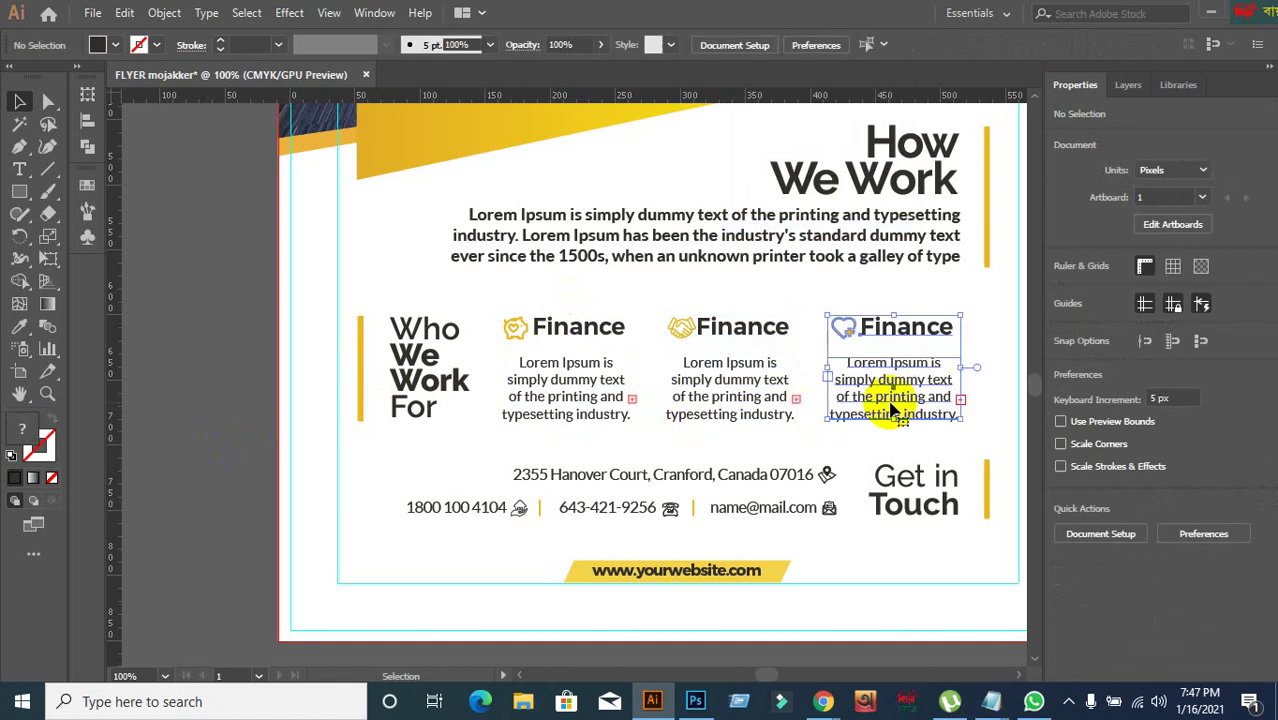
{"action": "right_click", "coordinate": [893, 410]}
{"action": "left_click", "coordinate": [962, 236]}
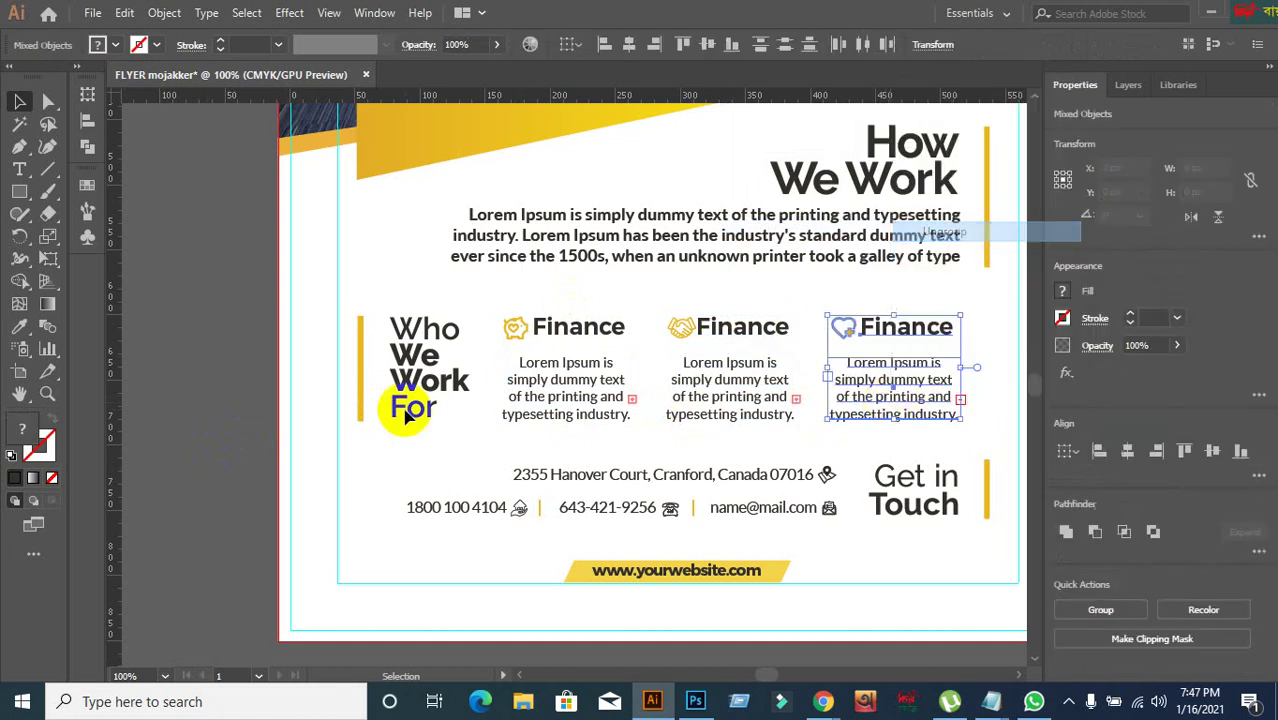
{"action": "left_click", "coordinate": [200, 477]}
- Compare the font size of the Finance paragraphs with that of the How We Work paragraph
{"action": "left_click", "coordinate": [862, 400]}
{"action": "left_click", "coordinate": [748, 402]}
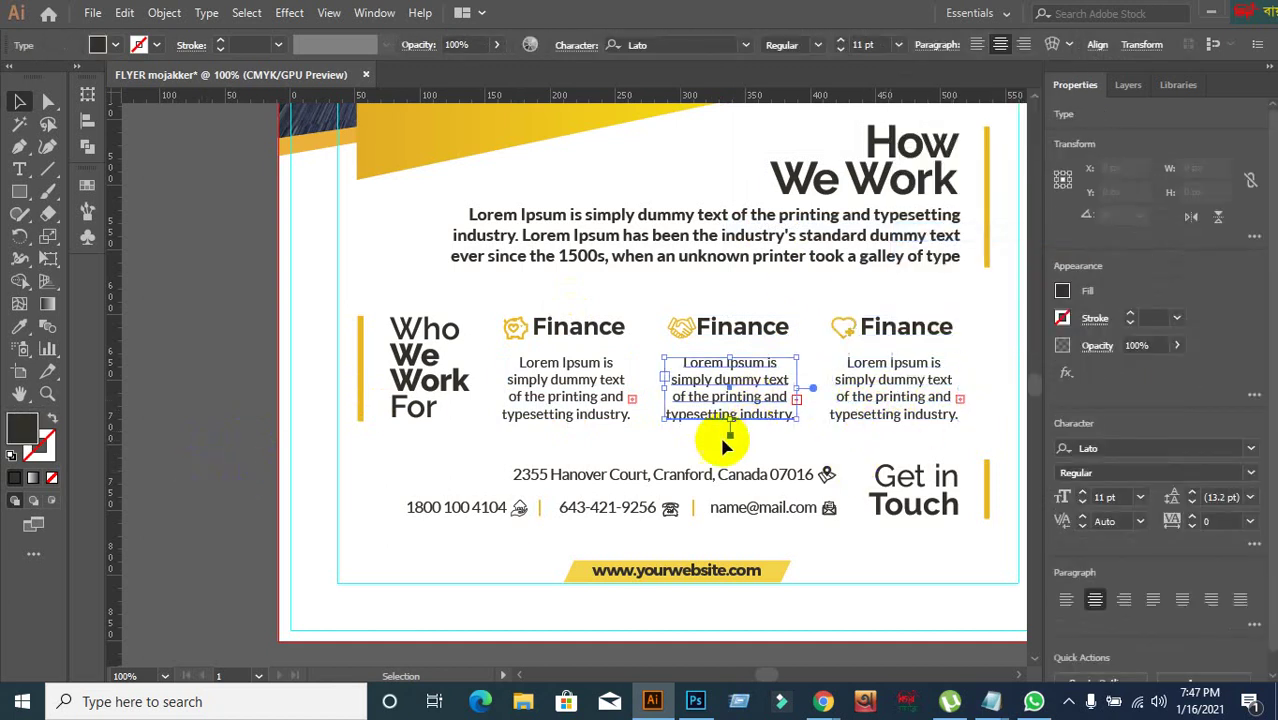
{"action": "left_click", "coordinate": [590, 408]}
{"action": "left_click", "coordinate": [620, 254]}
{"action": "scroll", "coordinate": [224, 430], "scroll_direction": "up", "scroll_amount": 3}
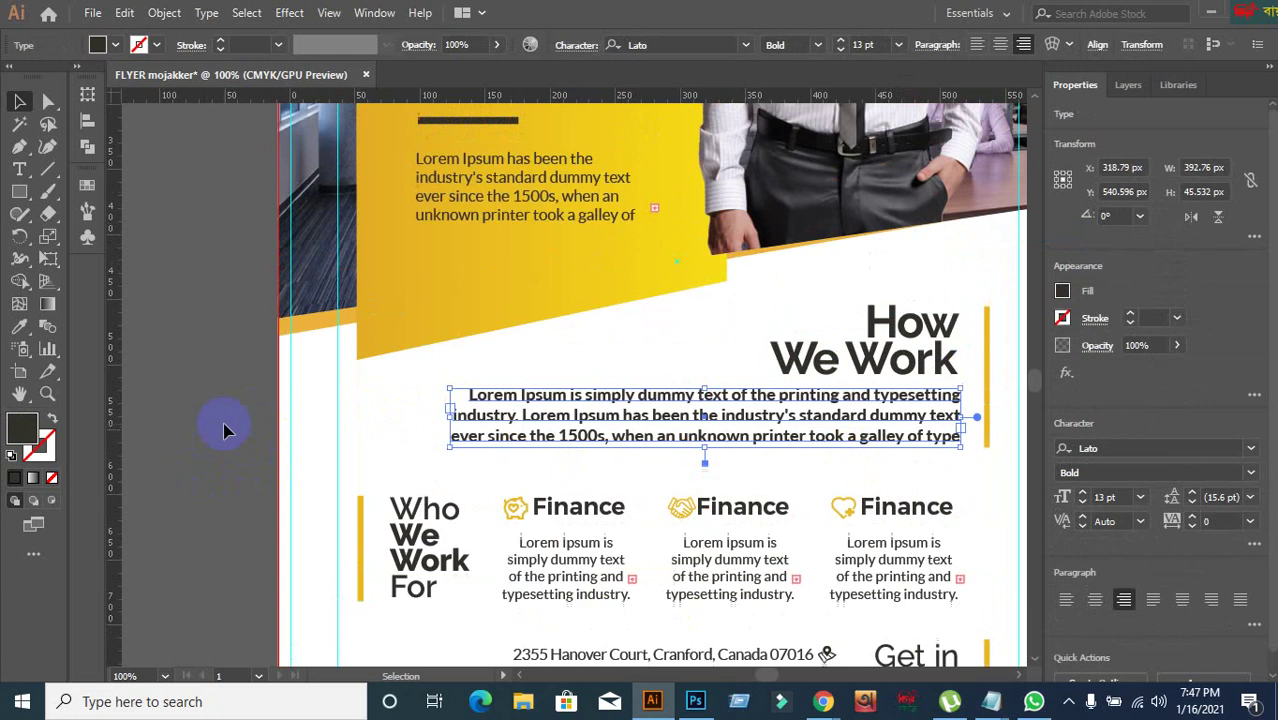
{"action": "scroll", "coordinate": [230, 430], "scroll_direction": "down", "scroll_amount": 3}
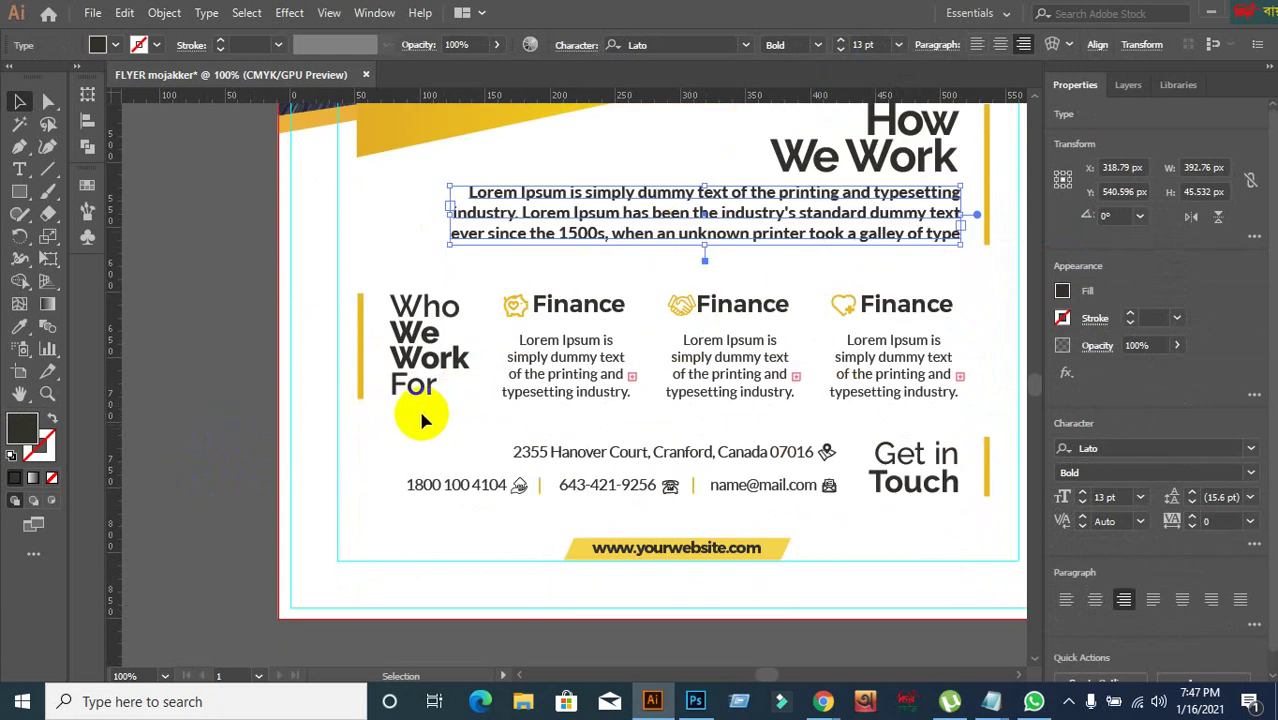
{"action": "left_click", "coordinate": [725, 372]}
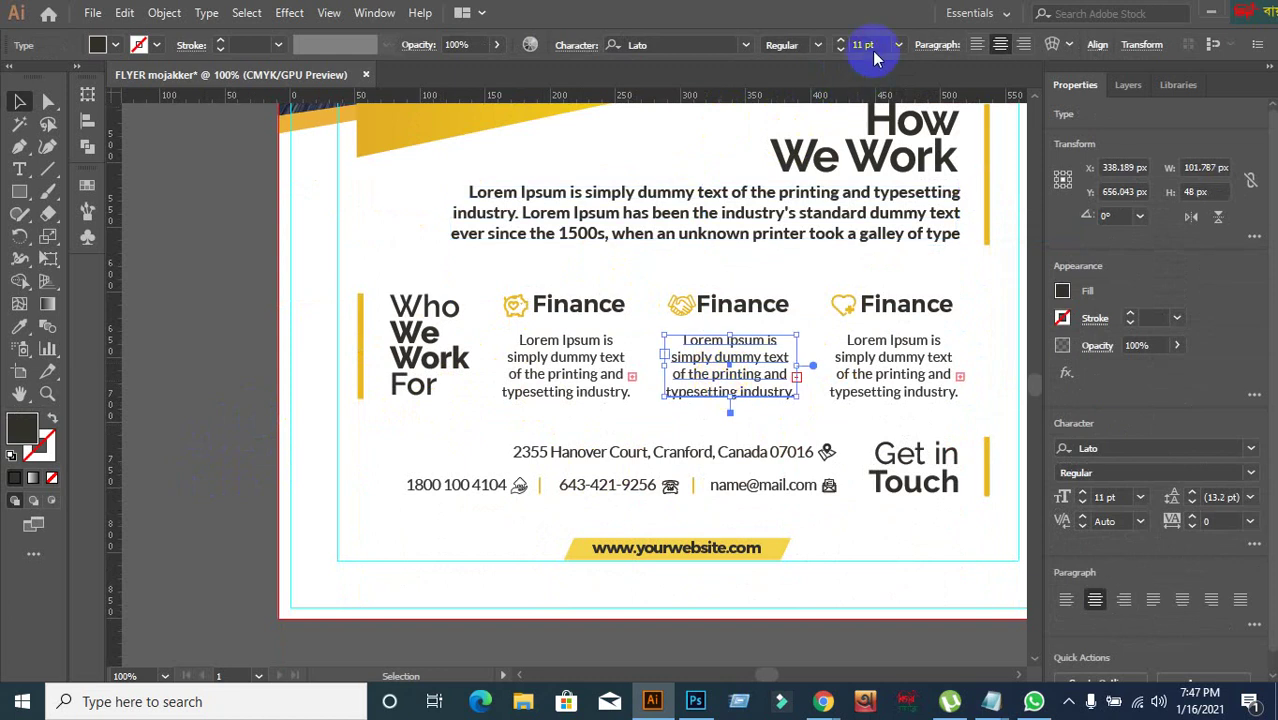
{"action": "left_click", "coordinate": [600, 224]}
- Set the first Finance paragraph's font size to 13 pt and lengthen its text frame to about 88.5 px high
{"action": "left_click", "coordinate": [590, 385]}
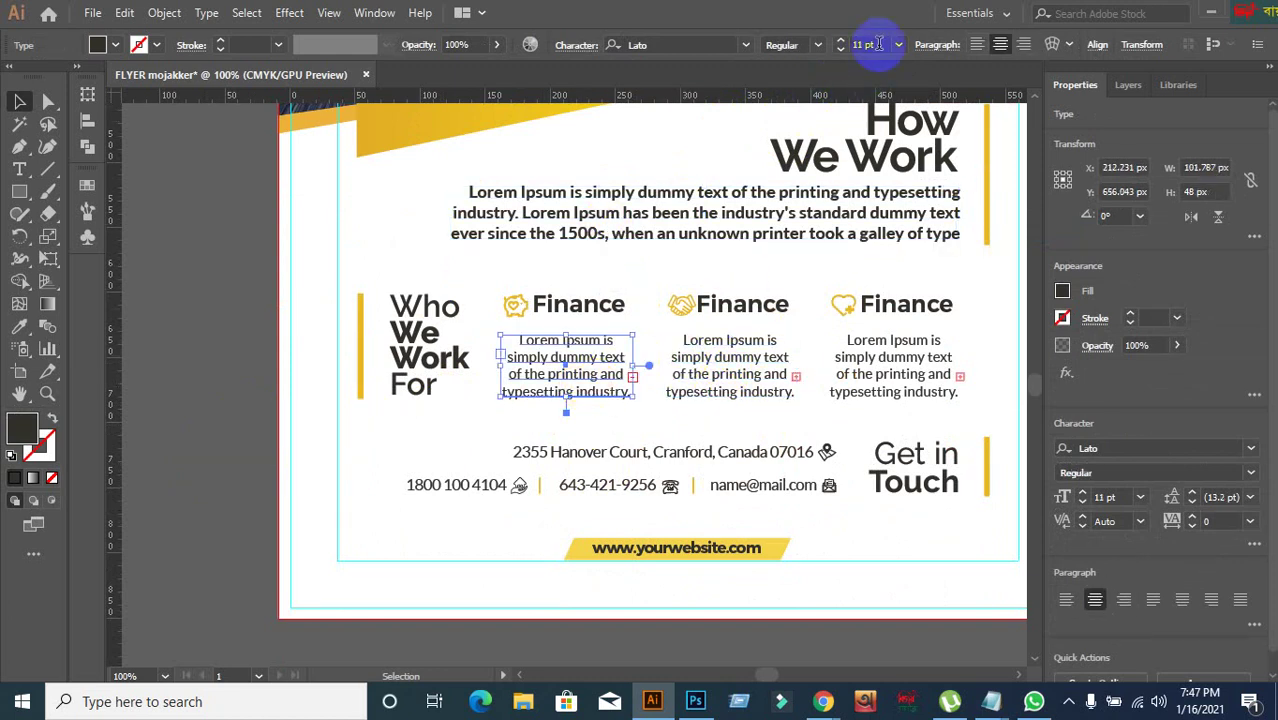
{"action": "left_click", "coordinate": [878, 44]}
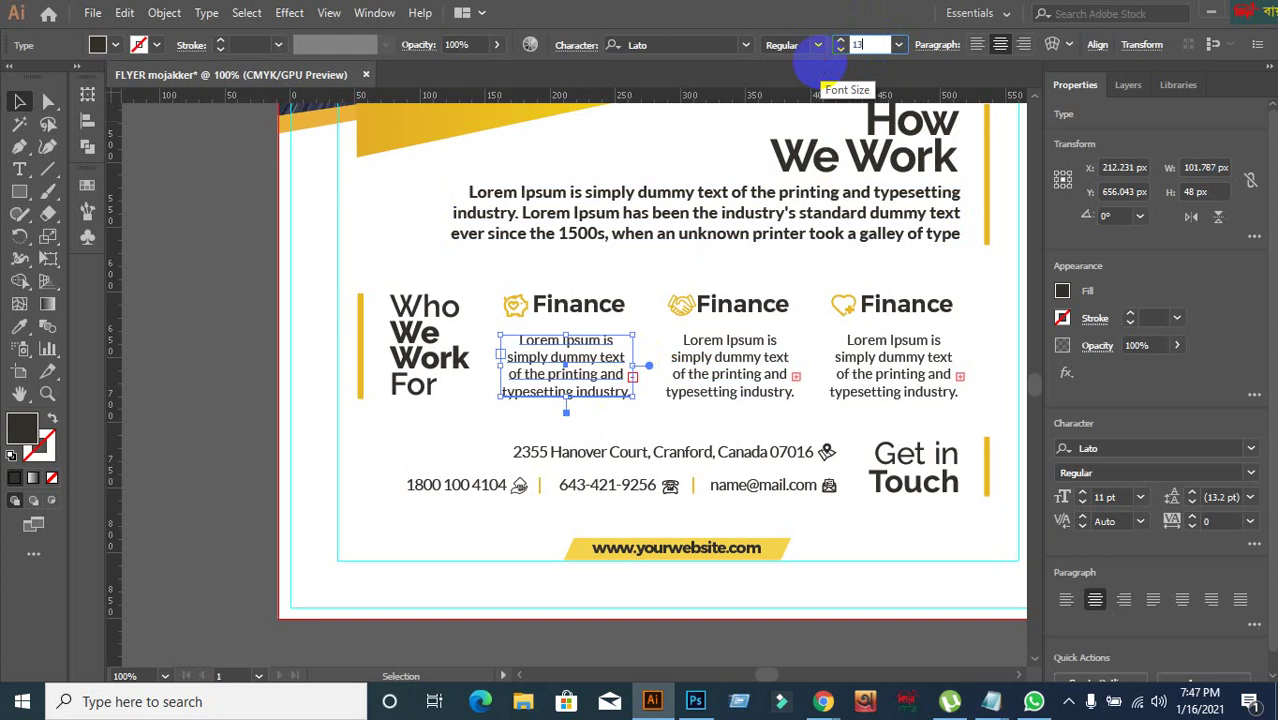
{"action": "type", "text": "13"}
{"action": "key", "text": "Return"}
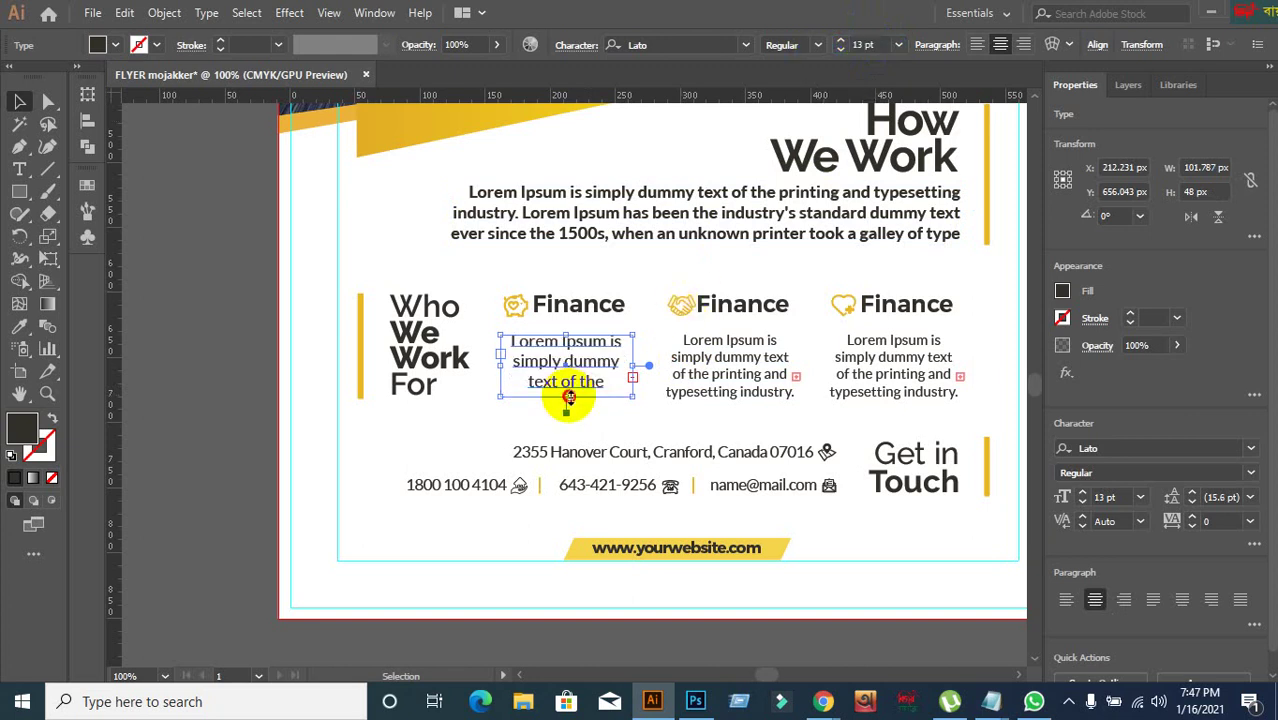
{"action": "left_click_drag", "start_coordinate": [568, 397], "coordinate": [567, 453]}
- Delete the text between "text of the" and "Ipsum", and between "Ipsum" and "unknown printer", in the first Finance paragraph
{"action": "double_click", "coordinate": [528, 414]}
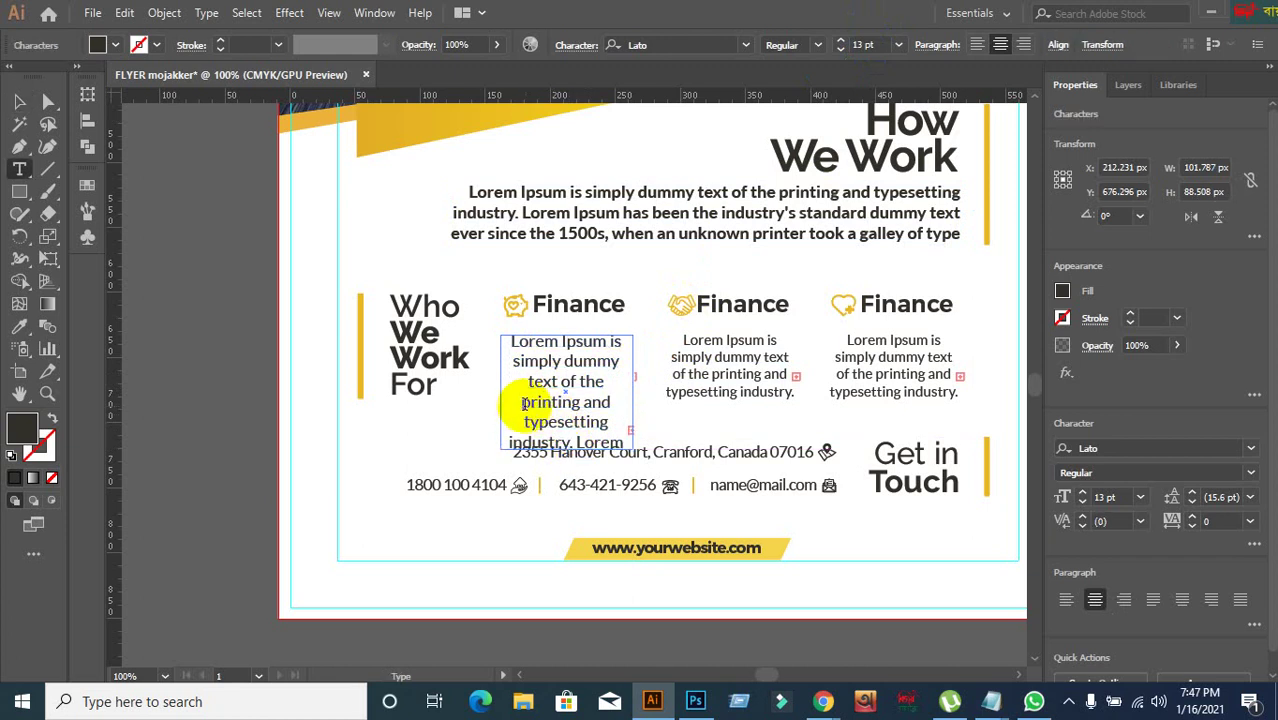
{"action": "left_click_drag", "start_coordinate": [521, 401], "coordinate": [648, 456]}
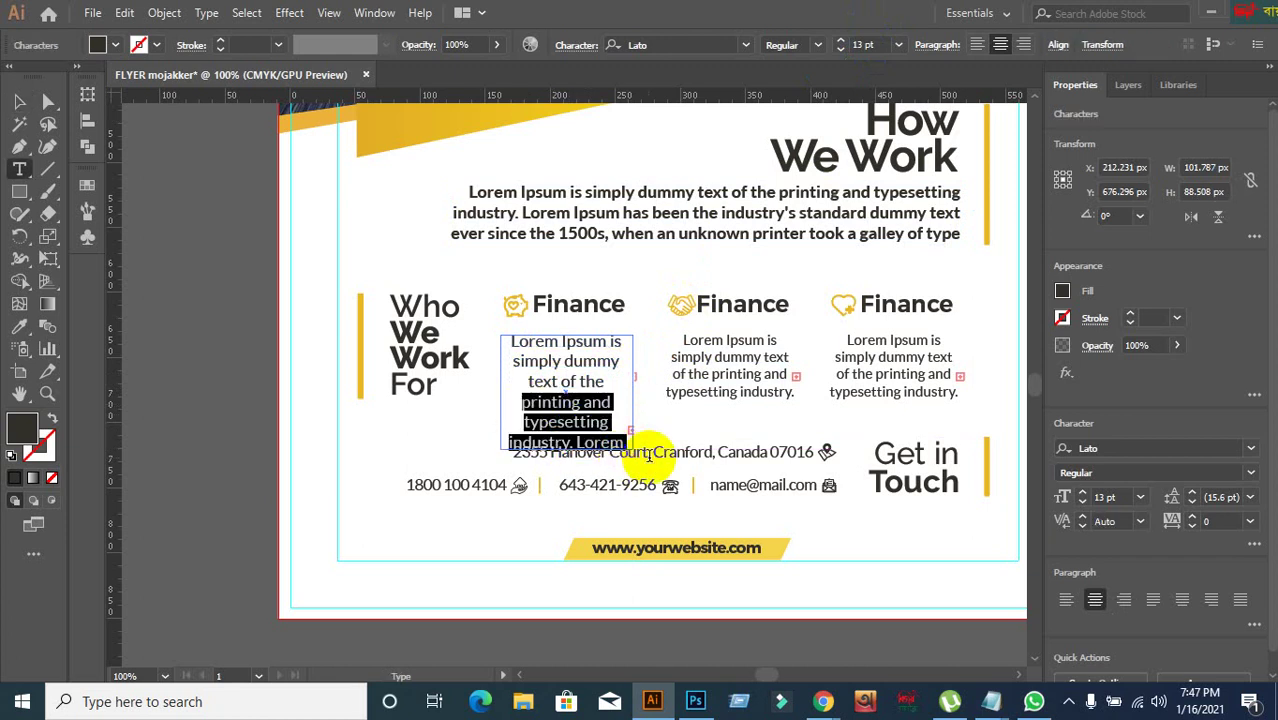
{"action": "key", "text": "BackSpace"}
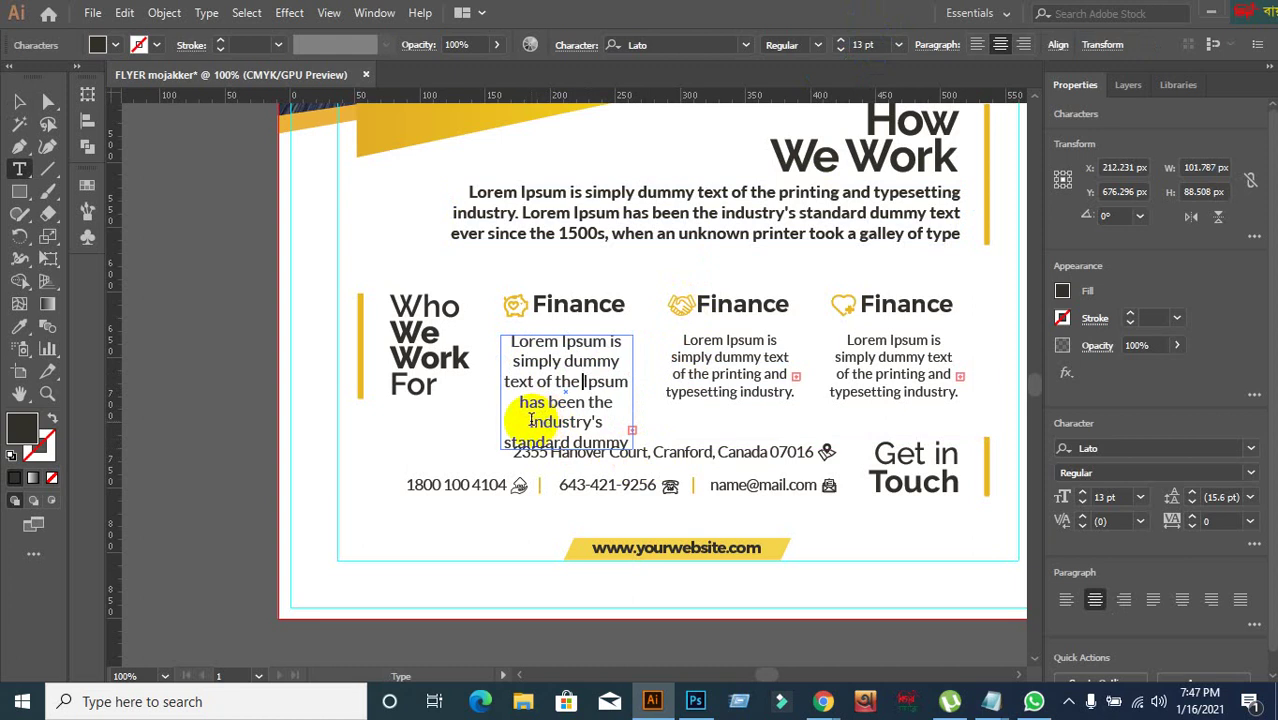
{"action": "left_click_drag", "start_coordinate": [530, 420], "coordinate": [681, 480]}
{"action": "key", "text": "BackSpace"}
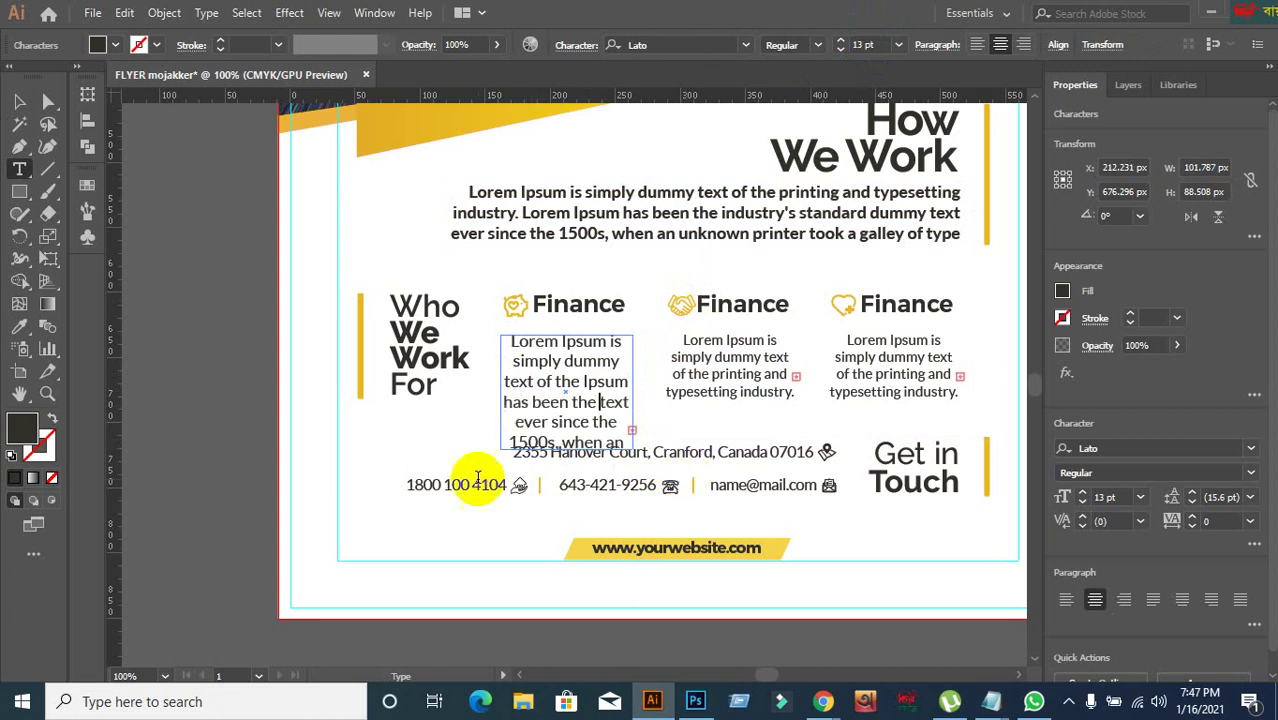
{"action": "left_click_drag", "start_coordinate": [506, 401], "coordinate": [678, 482]}
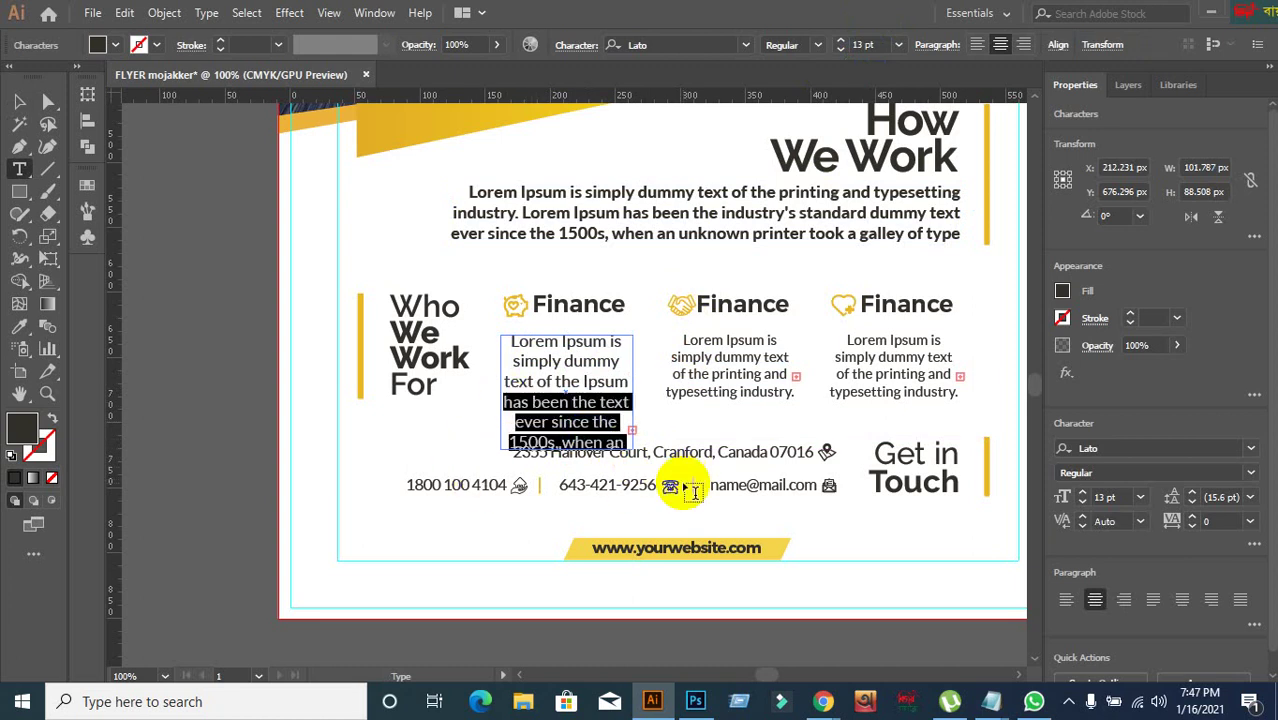
{"action": "key", "text": "BackSpace"}
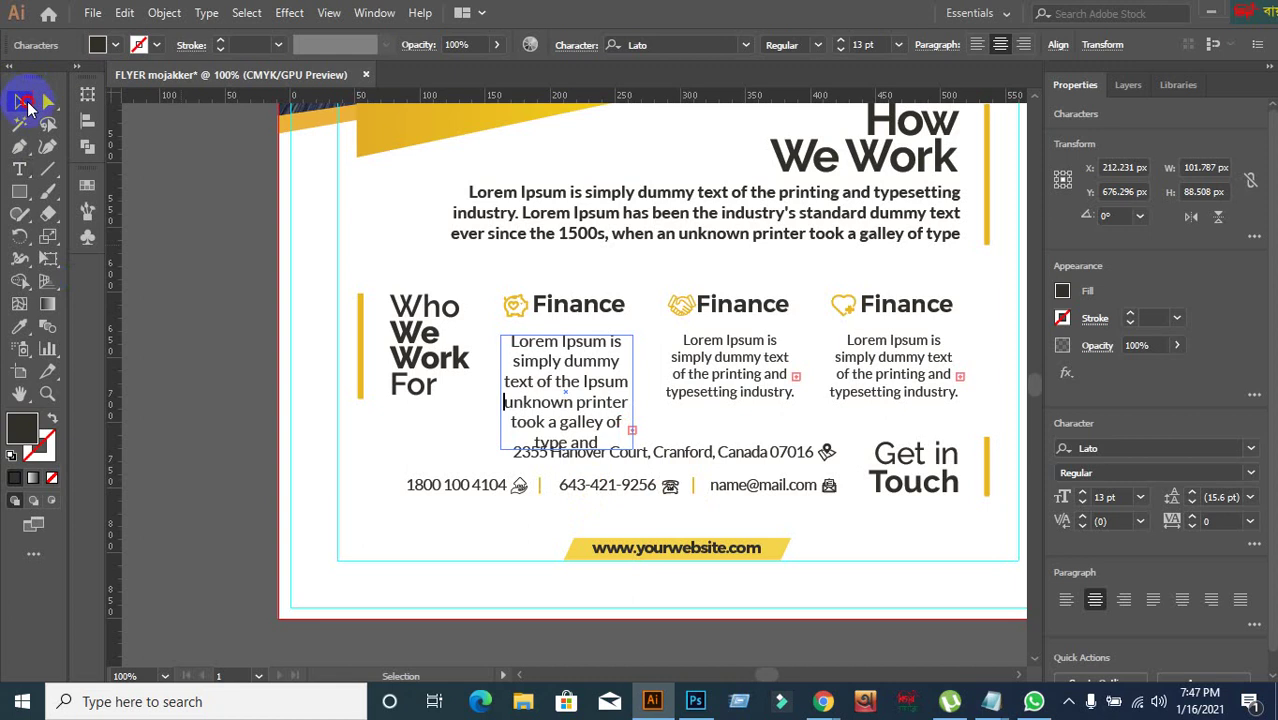
- Lengthen the first Finance text frame to about 209.6 px high and delete everything after "unknown printer"
{"action": "left_click", "coordinate": [21, 102]}
{"action": "left_click_drag", "start_coordinate": [571, 448], "coordinate": [585, 604]}
{"action": "key", "text": "t"}
{"action": "left_click", "coordinate": [513, 422]}
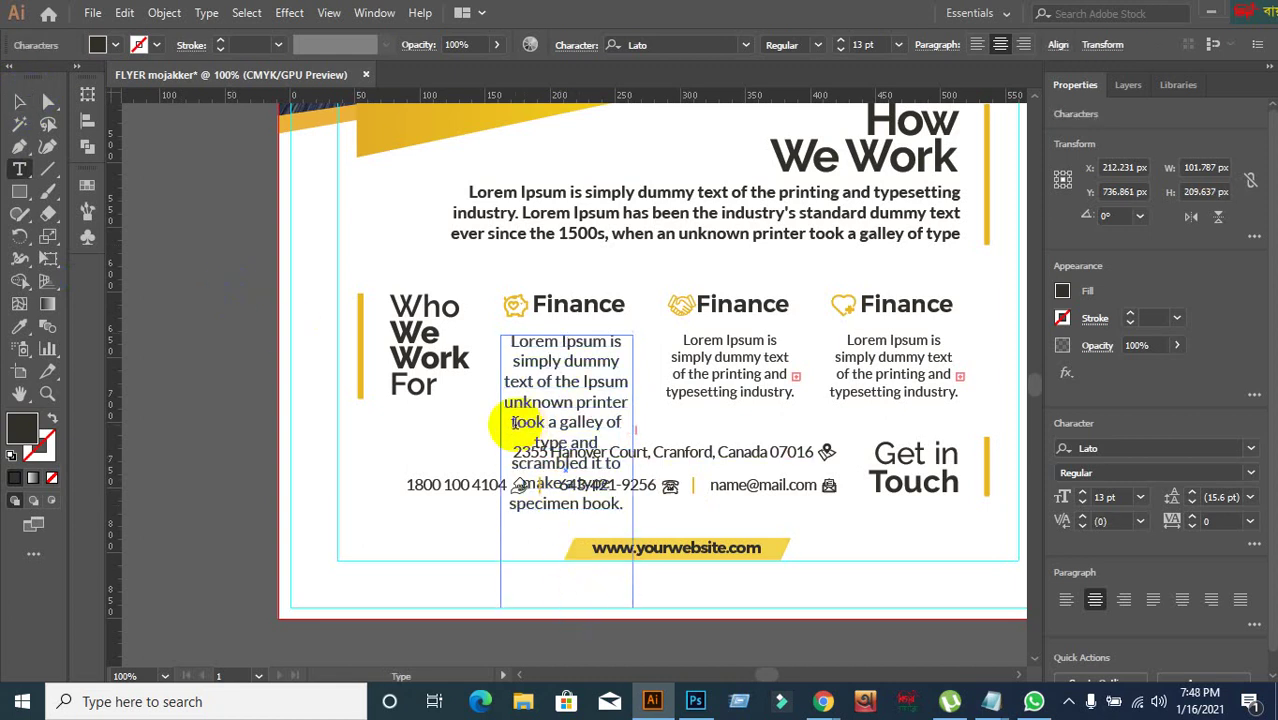
{"action": "left_click_drag", "start_coordinate": [513, 422], "coordinate": [641, 563]}
{"action": "key", "text": "BackSpace"}
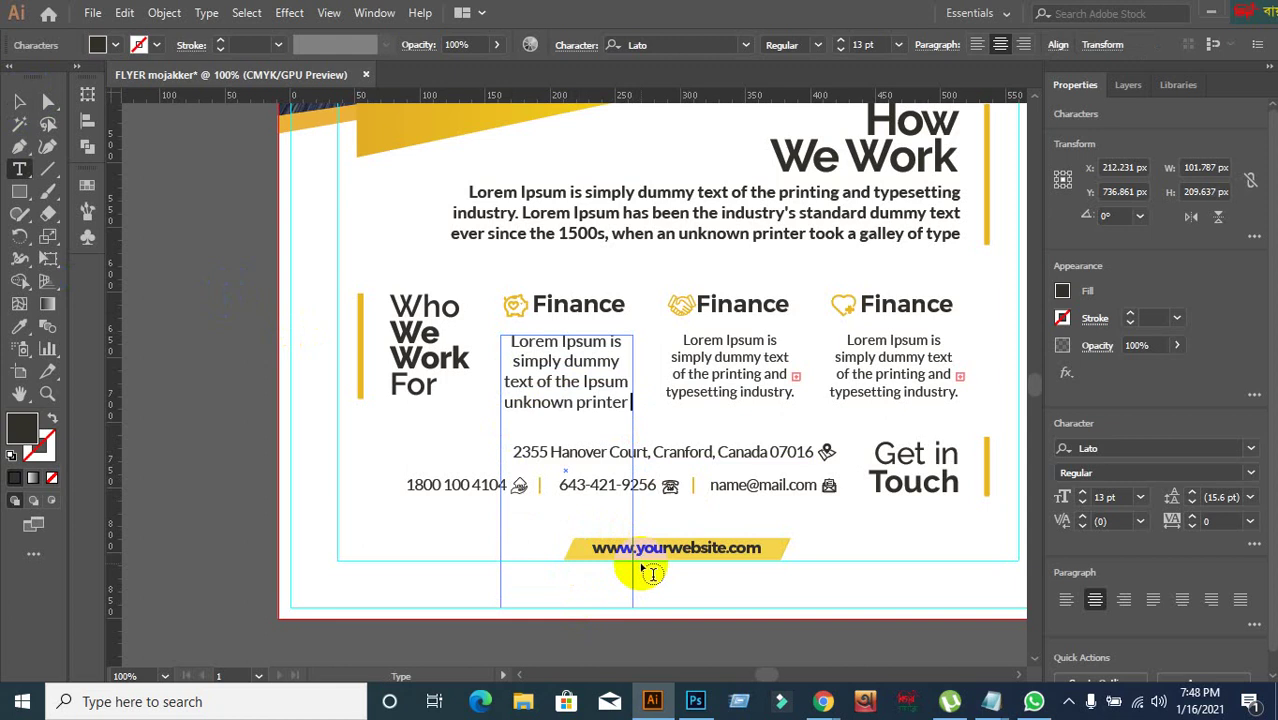
- Delete the fourth line "unknown printer" and shrink the first Finance text frame to its three lines, about 43.6 px high
{"action": "left_click", "coordinate": [18, 101]}
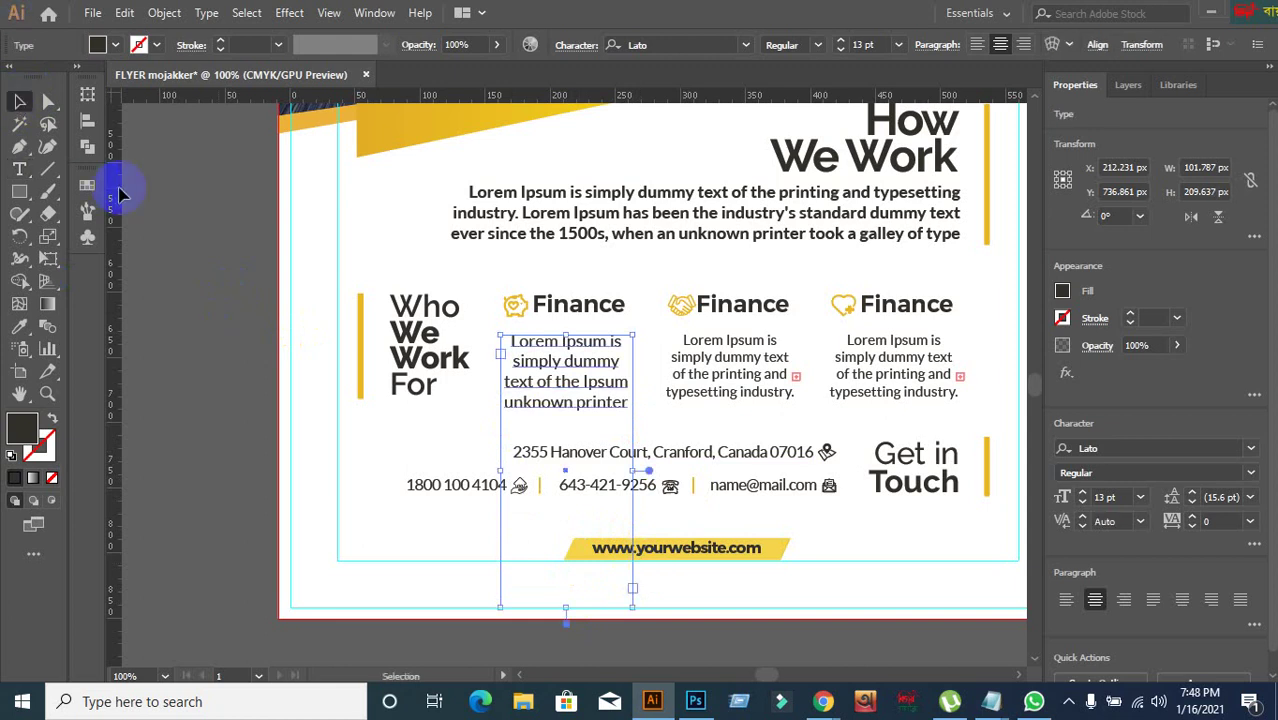
{"action": "double_click", "coordinate": [531, 397]}
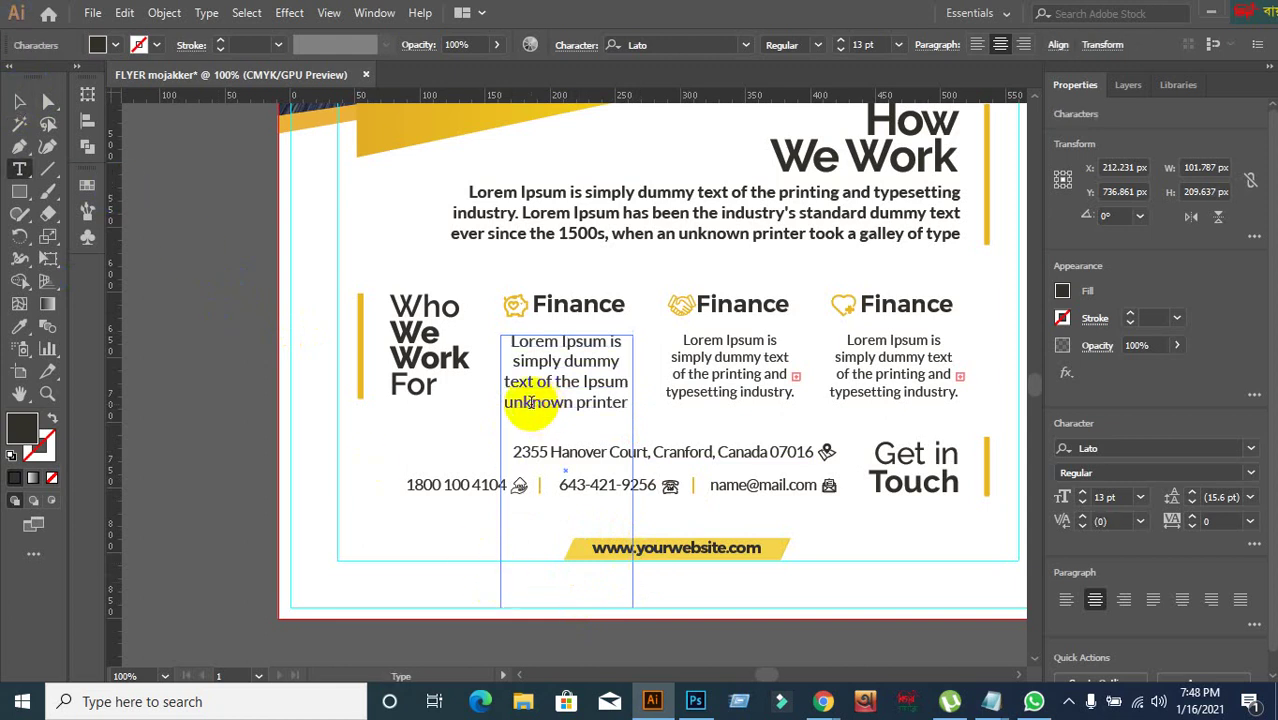
{"action": "left_click_drag", "start_coordinate": [508, 412], "coordinate": [639, 415]}
{"action": "key", "text": "BackSpace"}
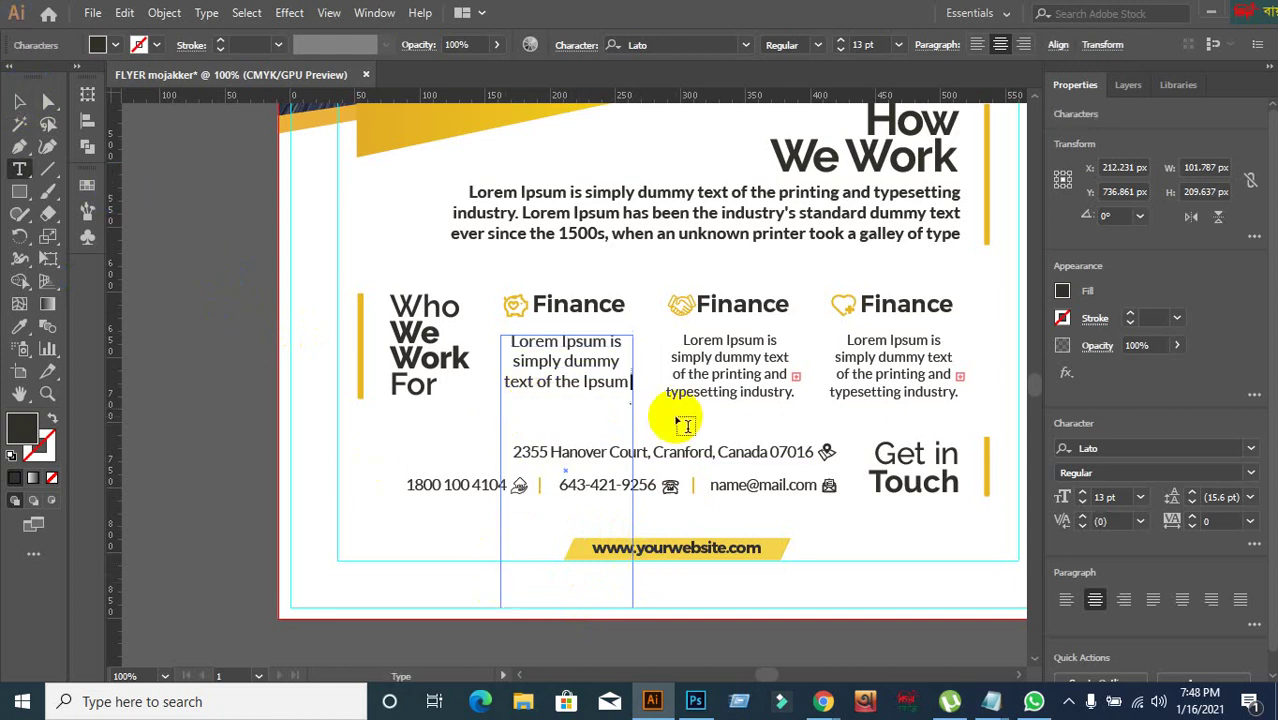
{"action": "left_click", "coordinate": [43, 121]}
{"action": "left_click", "coordinate": [18, 100]}
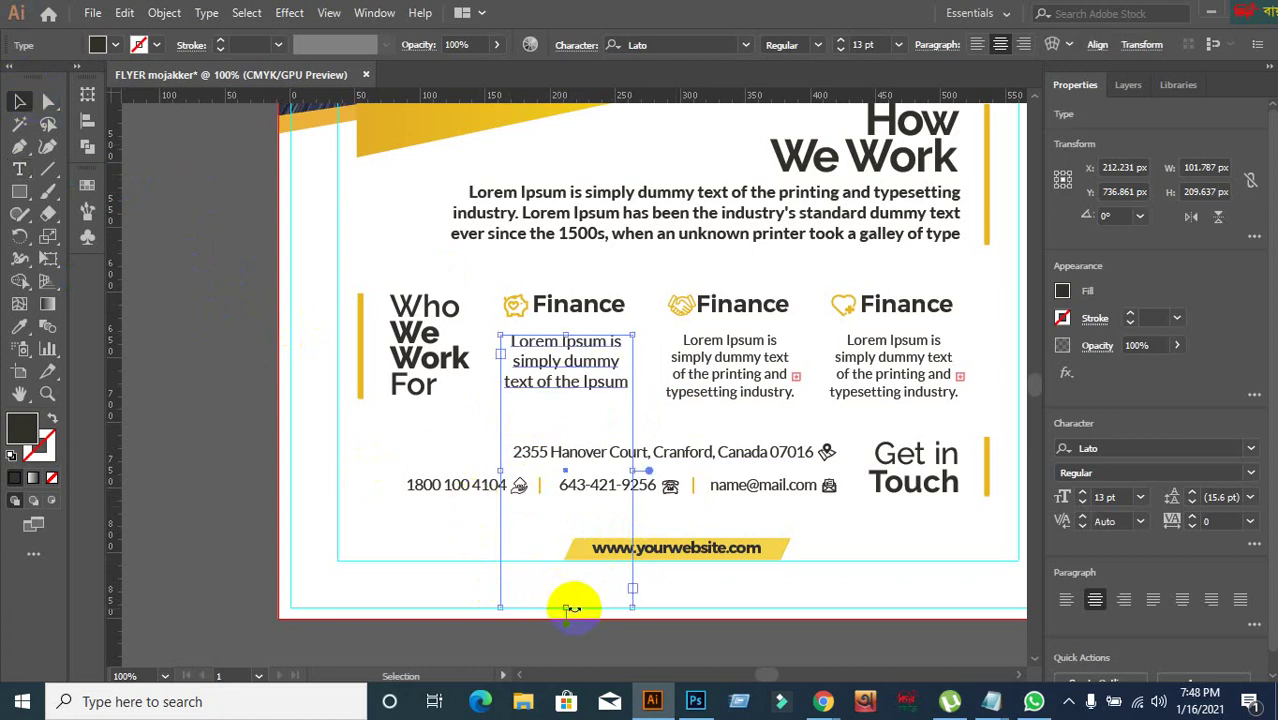
{"action": "left_click_drag", "start_coordinate": [566, 605], "coordinate": [565, 392]}
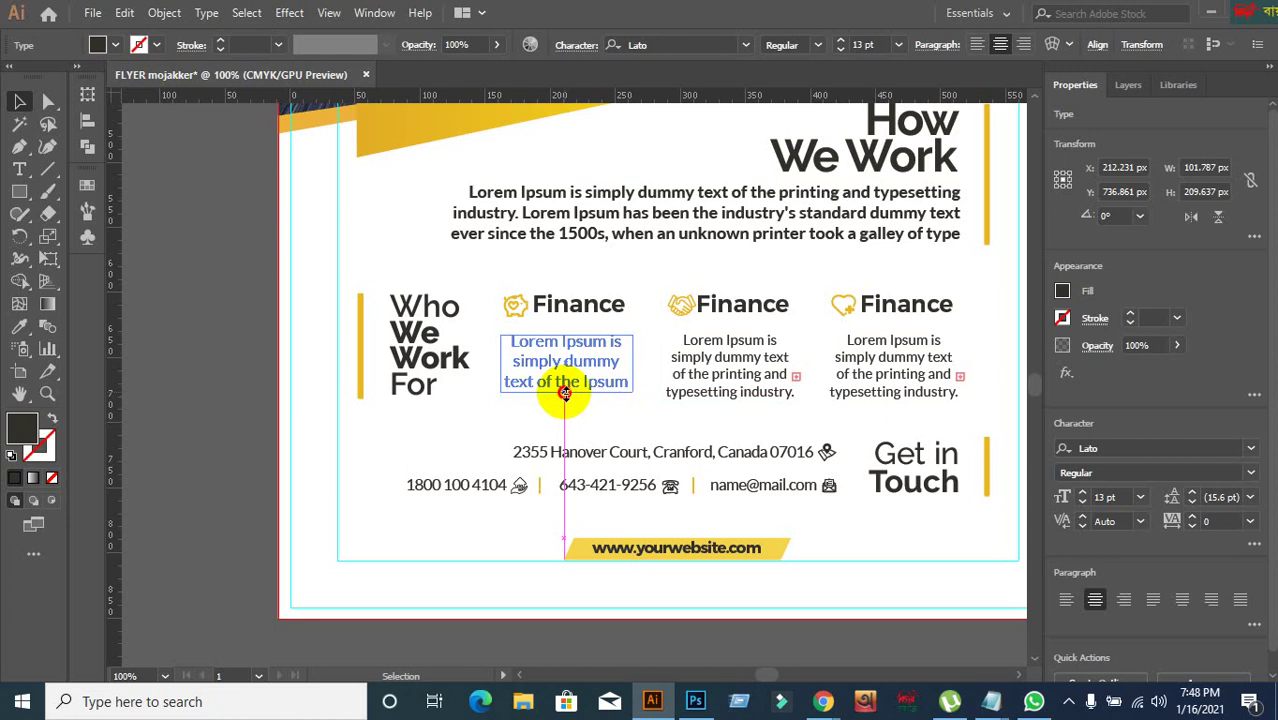
{"action": "left_click", "coordinate": [608, 432]}
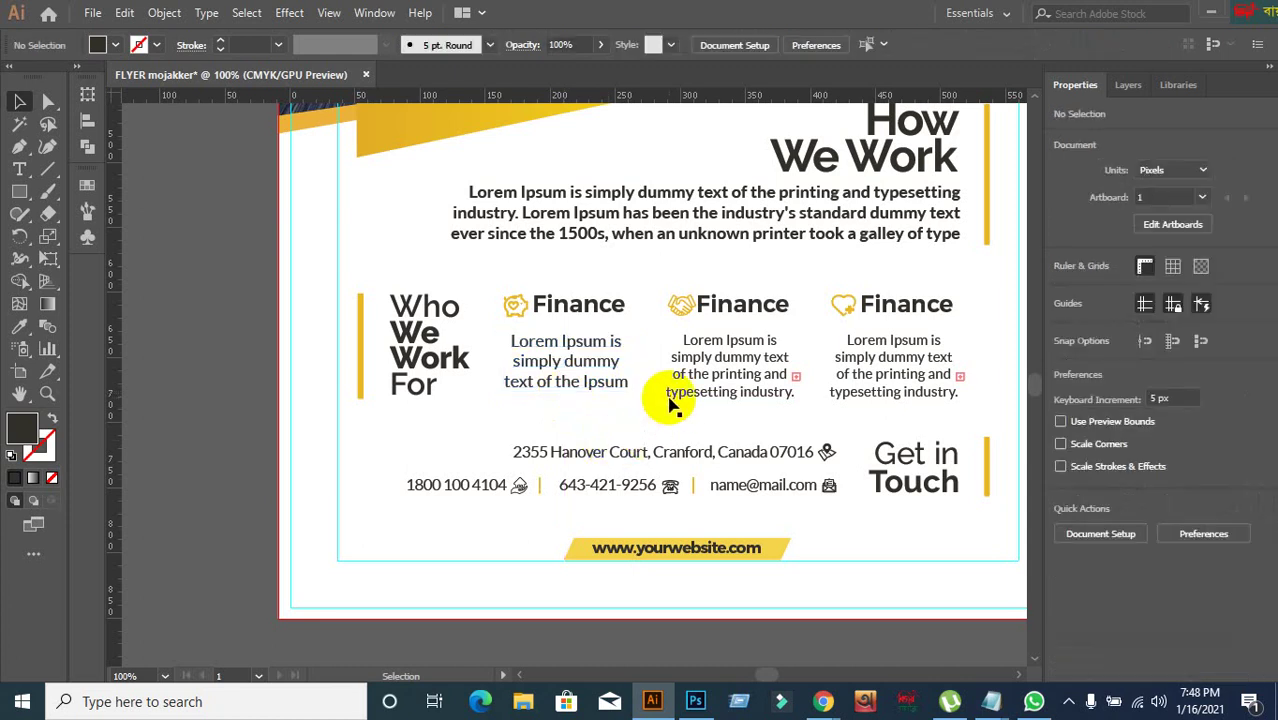
- Lengthen the second Finance text frame to about 218.6 px high and delete everything after "typesetting industry."
{"action": "left_click_drag", "start_coordinate": [731, 412], "coordinate": [745, 620]}
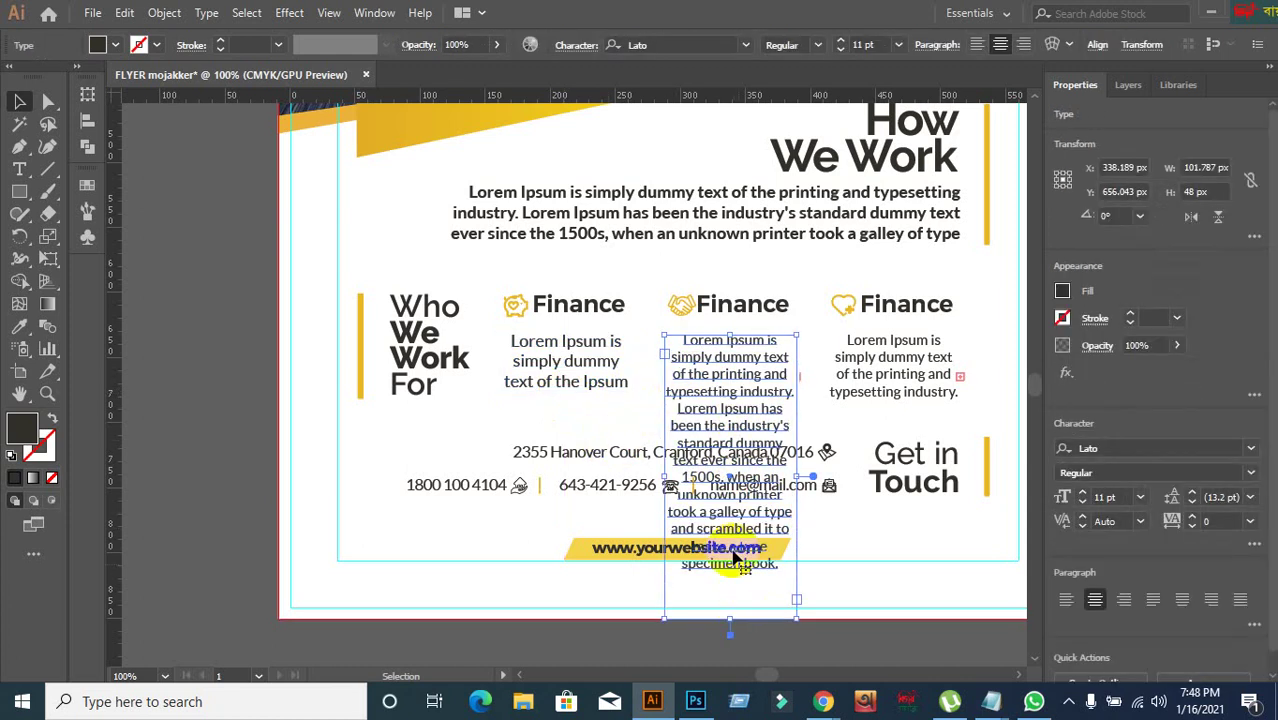
{"action": "left_click", "coordinate": [681, 414]}
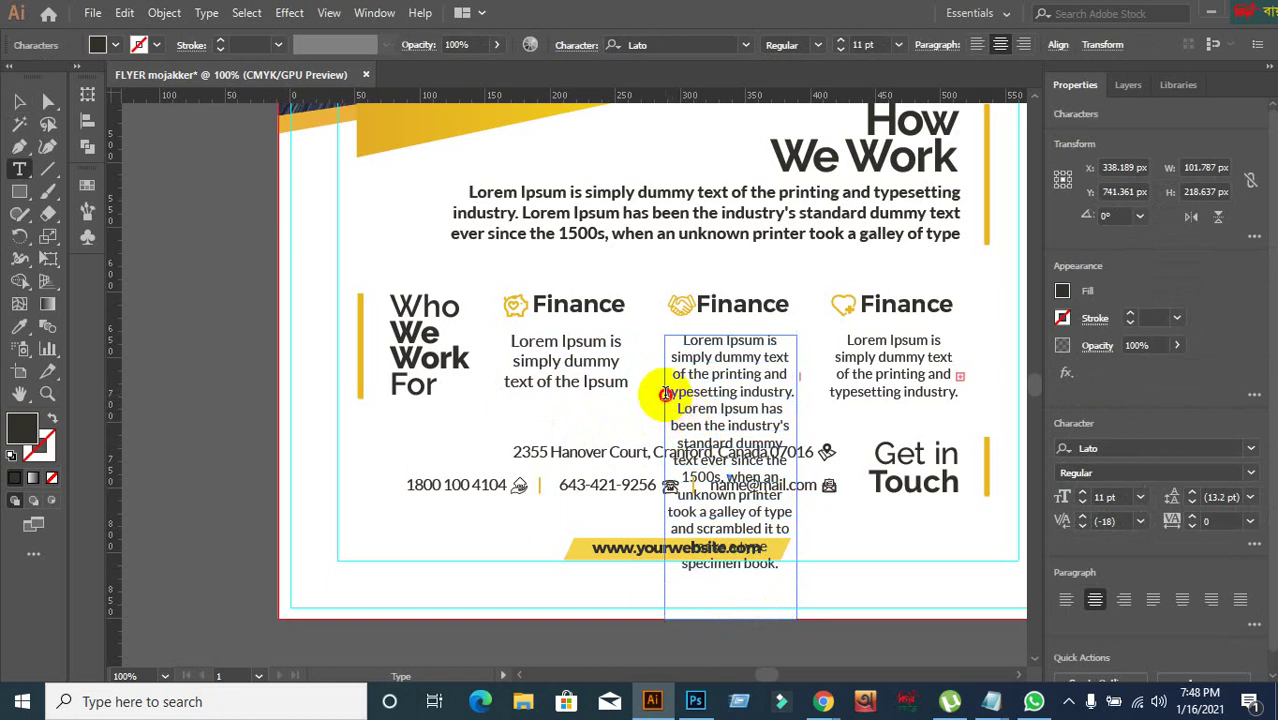
{"action": "left_click_drag", "start_coordinate": [676, 409], "coordinate": [793, 608]}
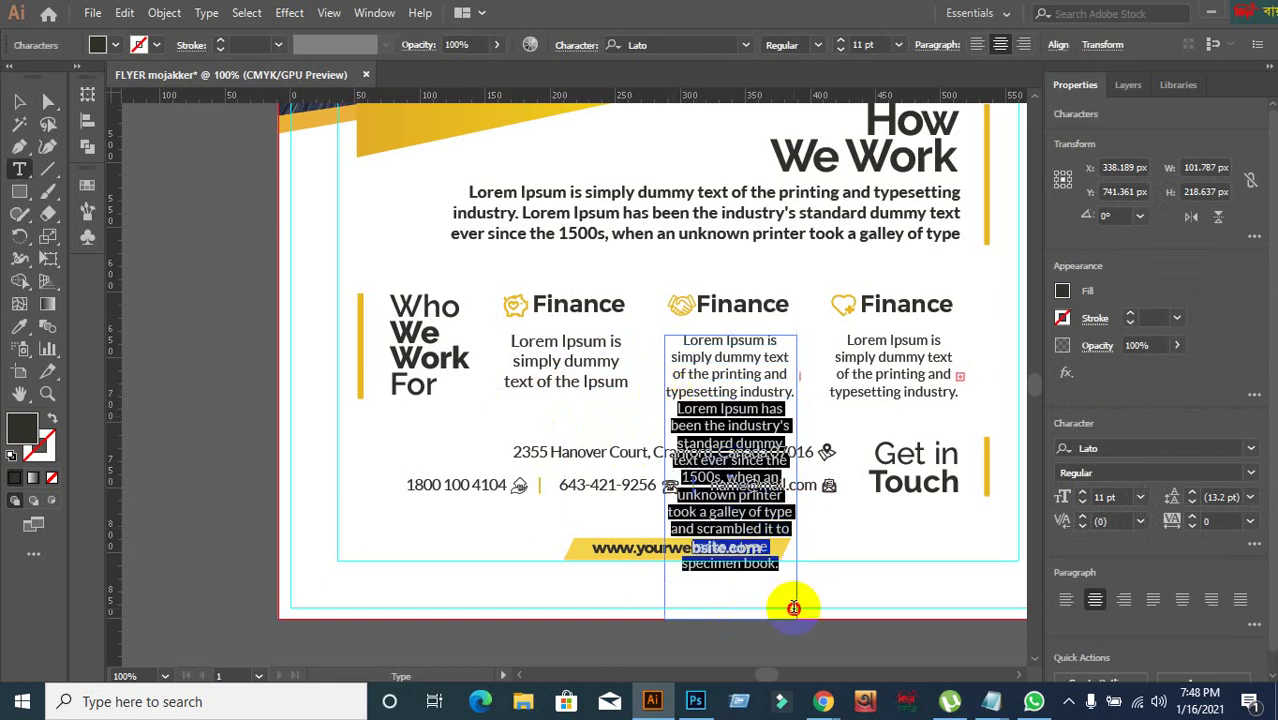
{"action": "key", "text": "BackSpace"}
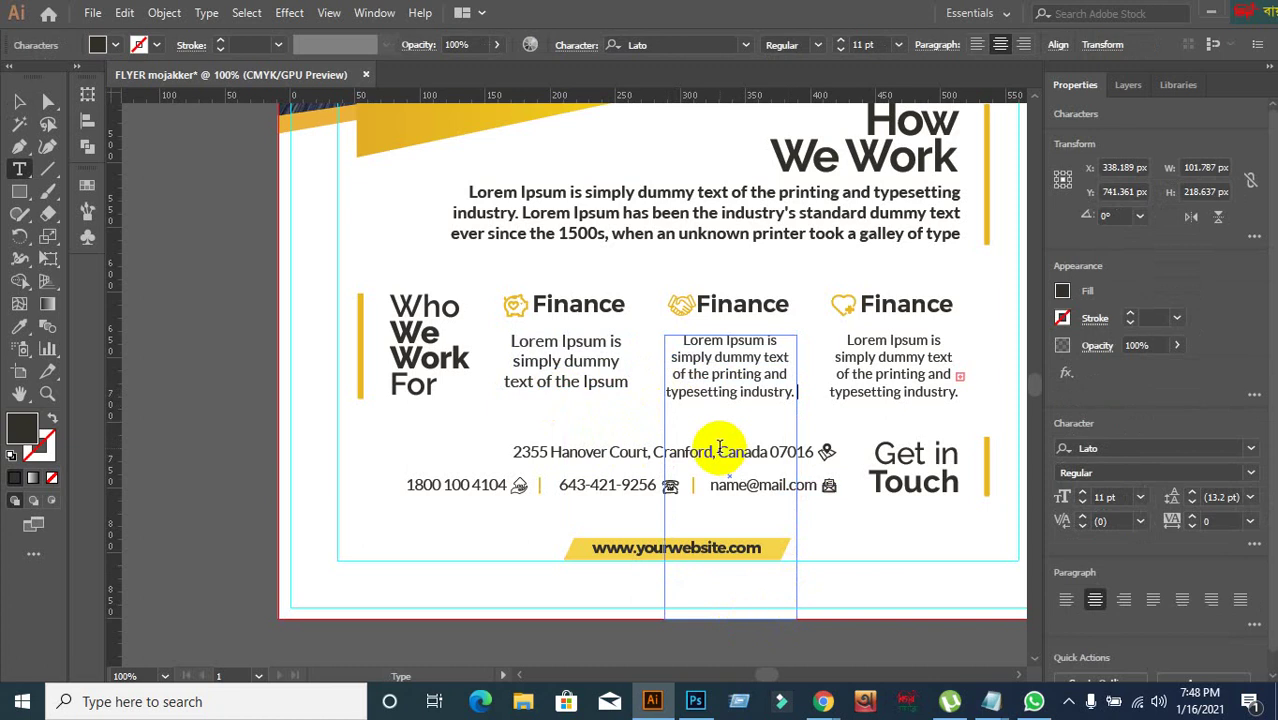
- Shrink the second Finance text frame to fit its four lines, about 49.5 px high, and deselect it
{"action": "left_click", "coordinate": [12, 106]}
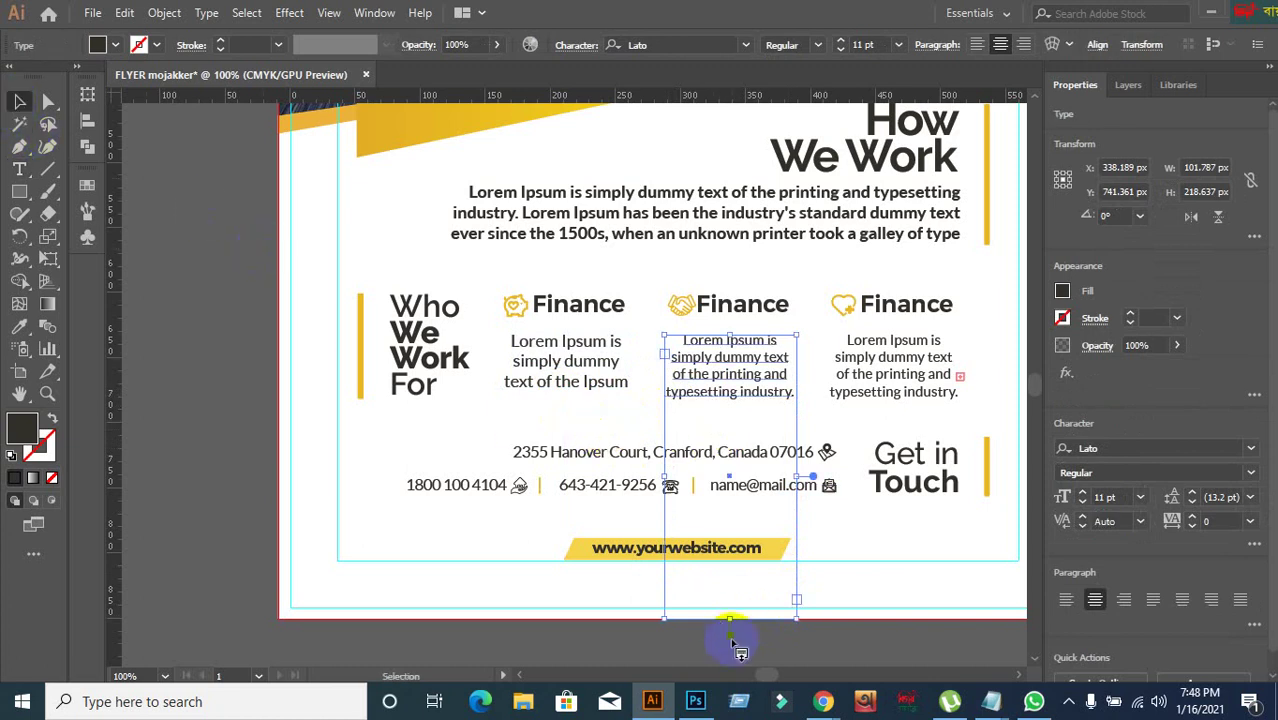
{"action": "left_click_drag", "start_coordinate": [734, 624], "coordinate": [744, 402]}
{"action": "left_click", "coordinate": [860, 350]}
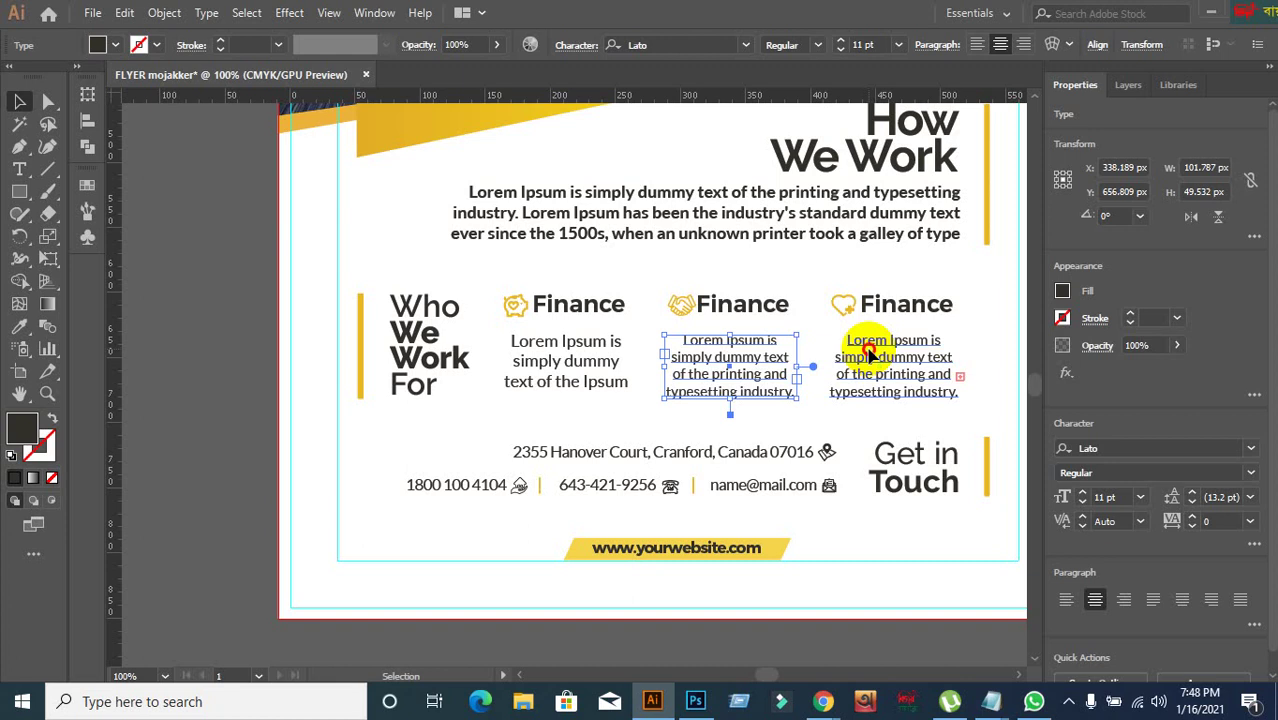
{"action": "left_click", "coordinate": [766, 424]}
- Compare the first two Finance paragraphs with the How We Work paragraph and the Get in Touch contact group
{"action": "left_click", "coordinate": [735, 385]}
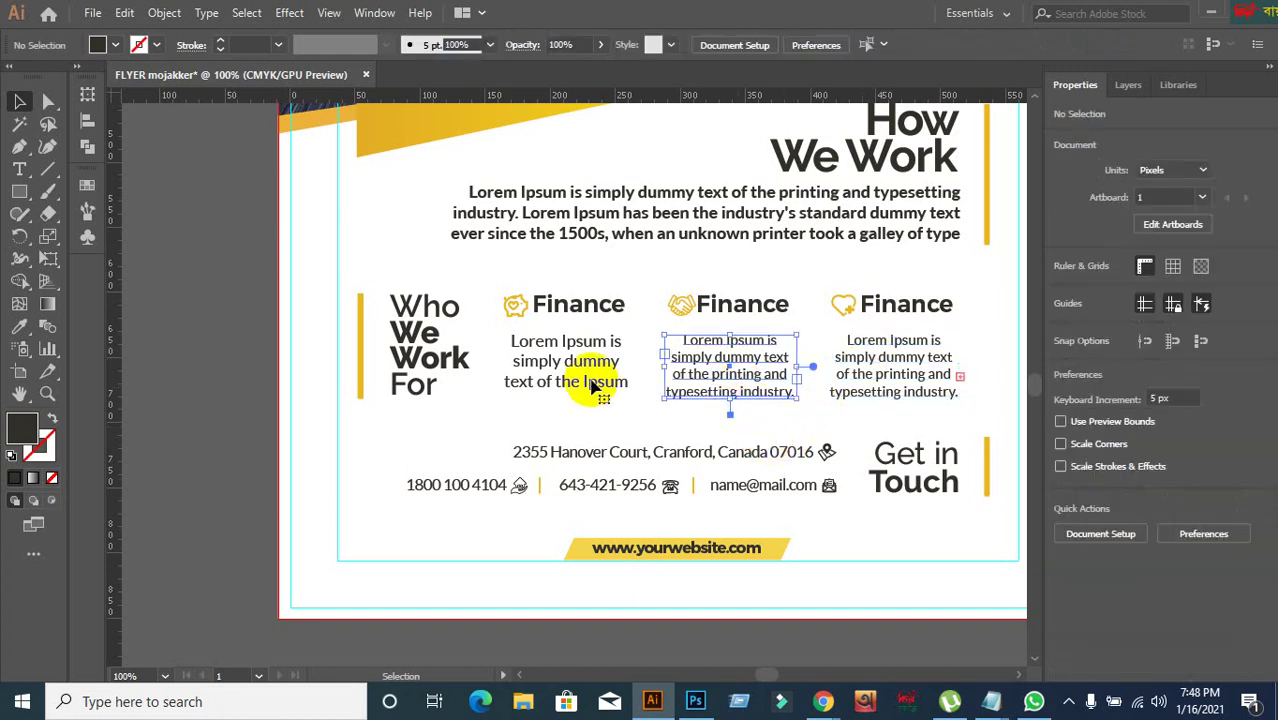
{"action": "left_click", "coordinate": [588, 347]}
{"action": "left_click", "coordinate": [593, 424]}
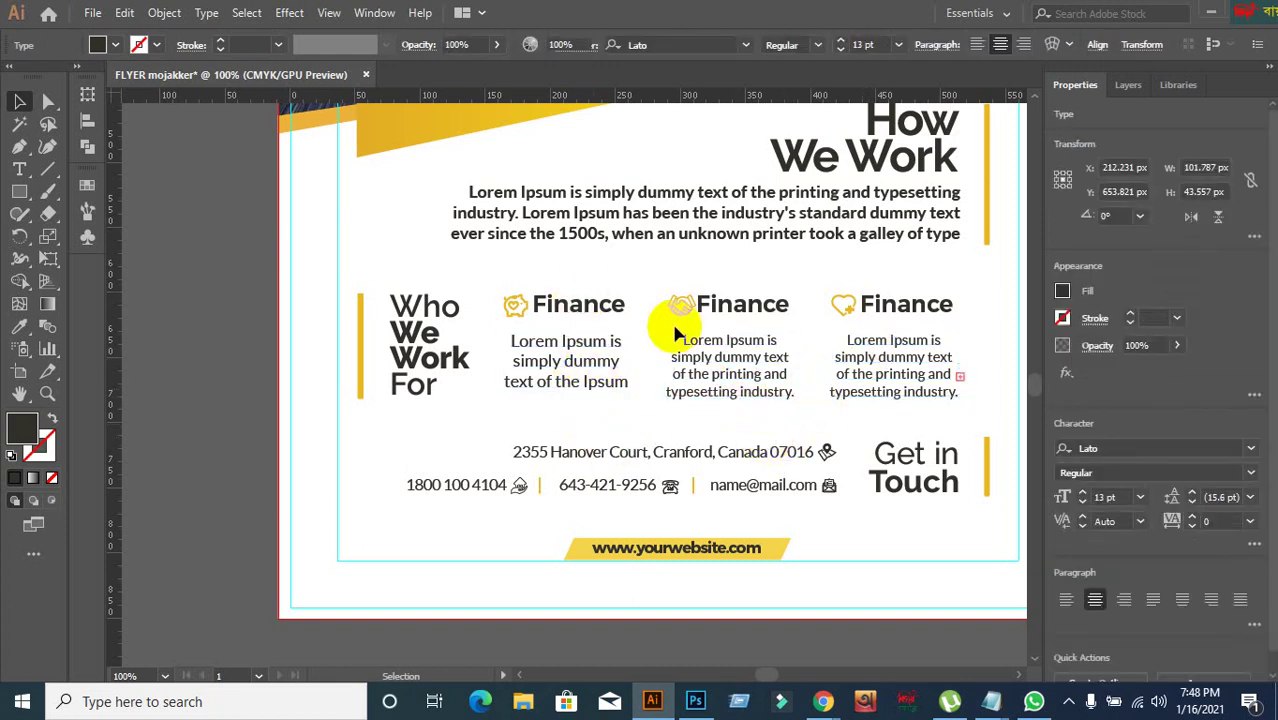
{"action": "left_click", "coordinate": [693, 240]}
{"action": "left_click", "coordinate": [596, 457]}
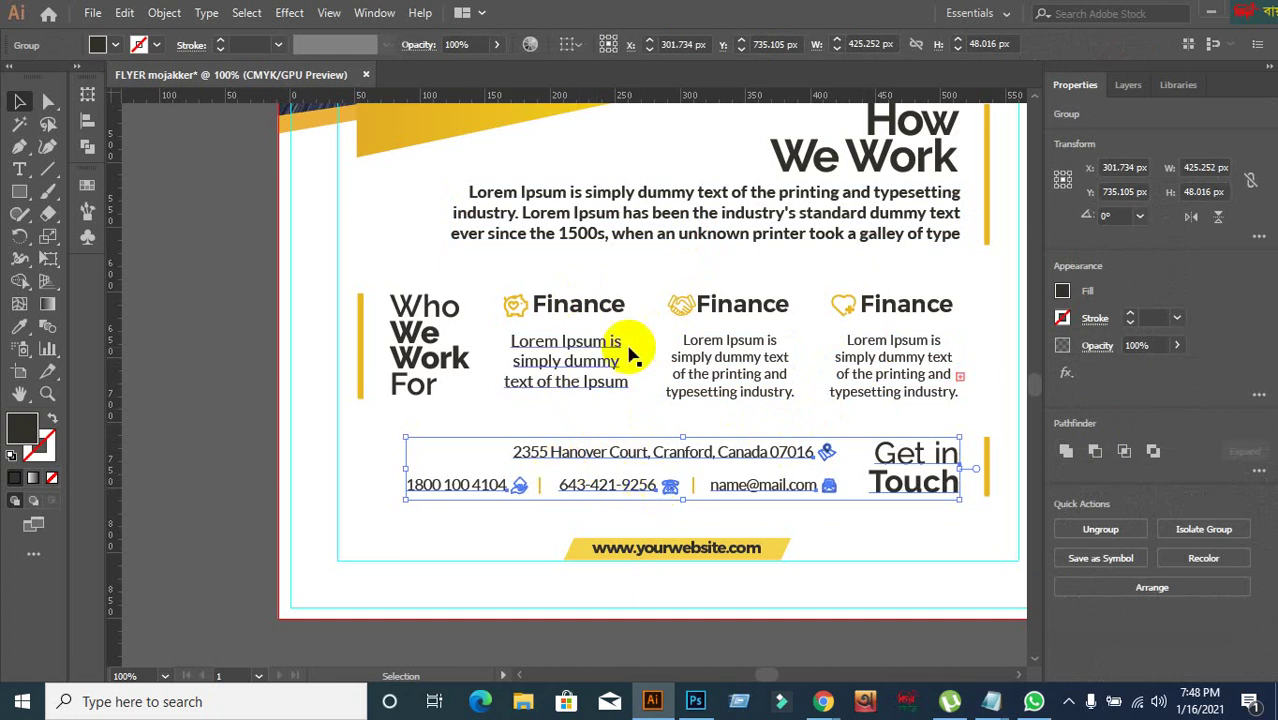
- Compare the How We Work paragraph with the Get in Touch contact group, and ungroup that contact group
{"action": "left_click", "coordinate": [603, 236]}
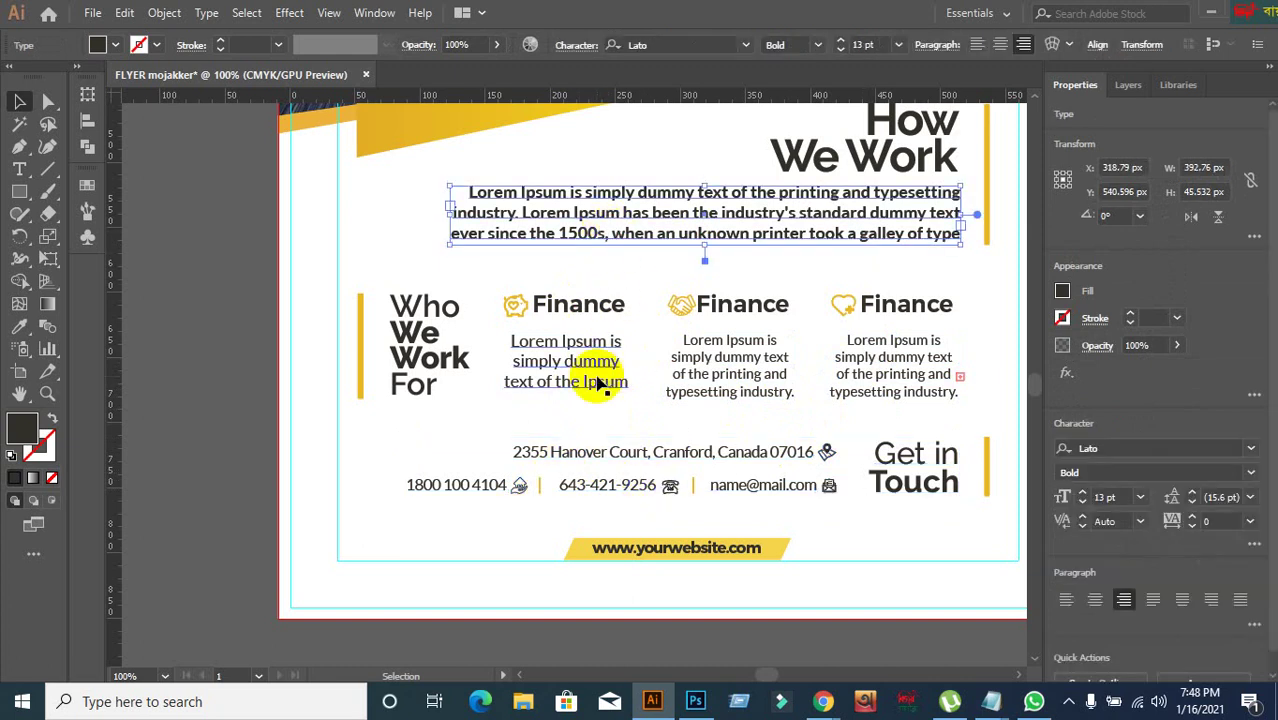
{"action": "left_click", "coordinate": [520, 485]}
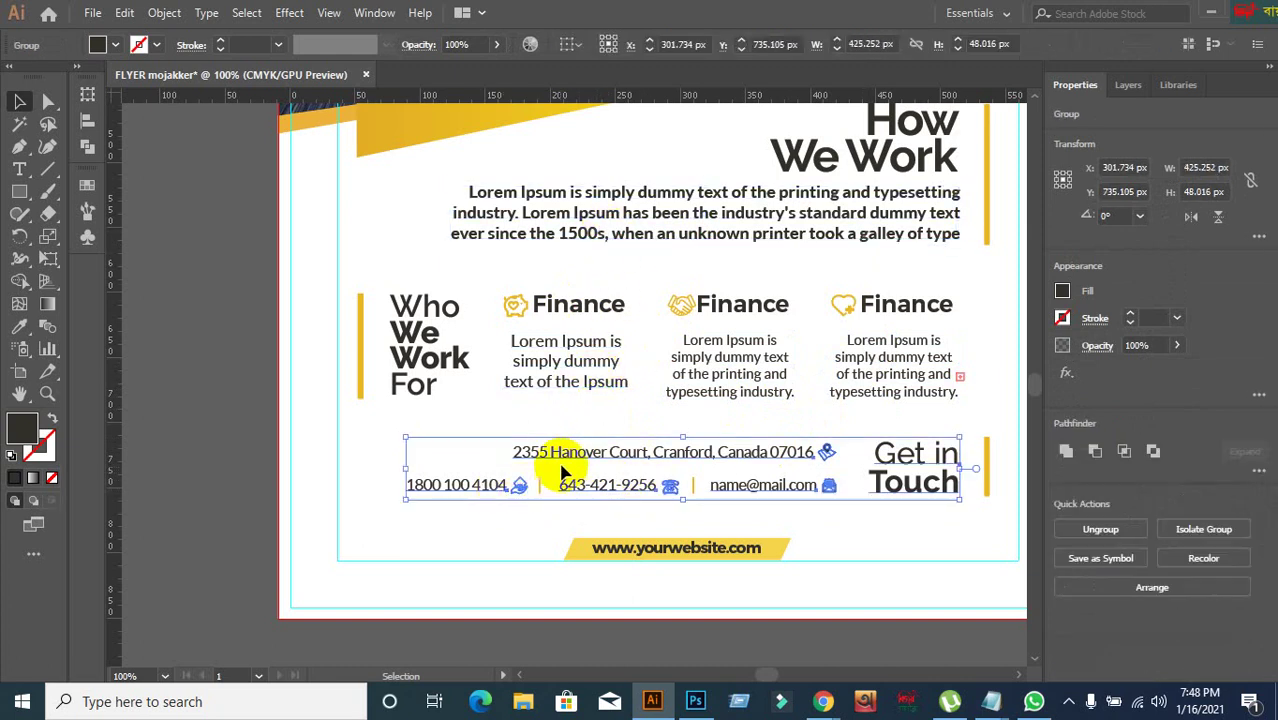
{"action": "scroll", "coordinate": [567, 467], "scroll_direction": "down", "scroll_amount": 2}
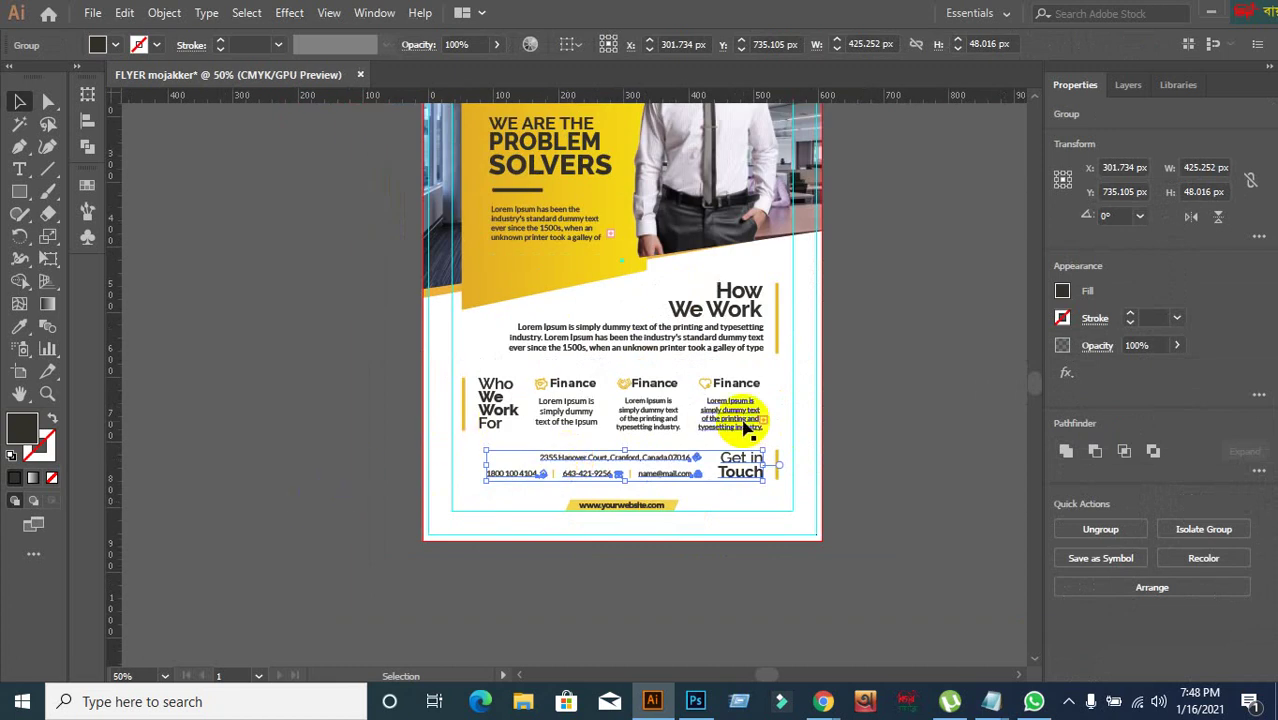
{"action": "scroll", "coordinate": [741, 459], "scroll_direction": "up", "scroll_amount": 1}
{"action": "scroll", "coordinate": [628, 516], "scroll_direction": "up", "scroll_amount": 1}
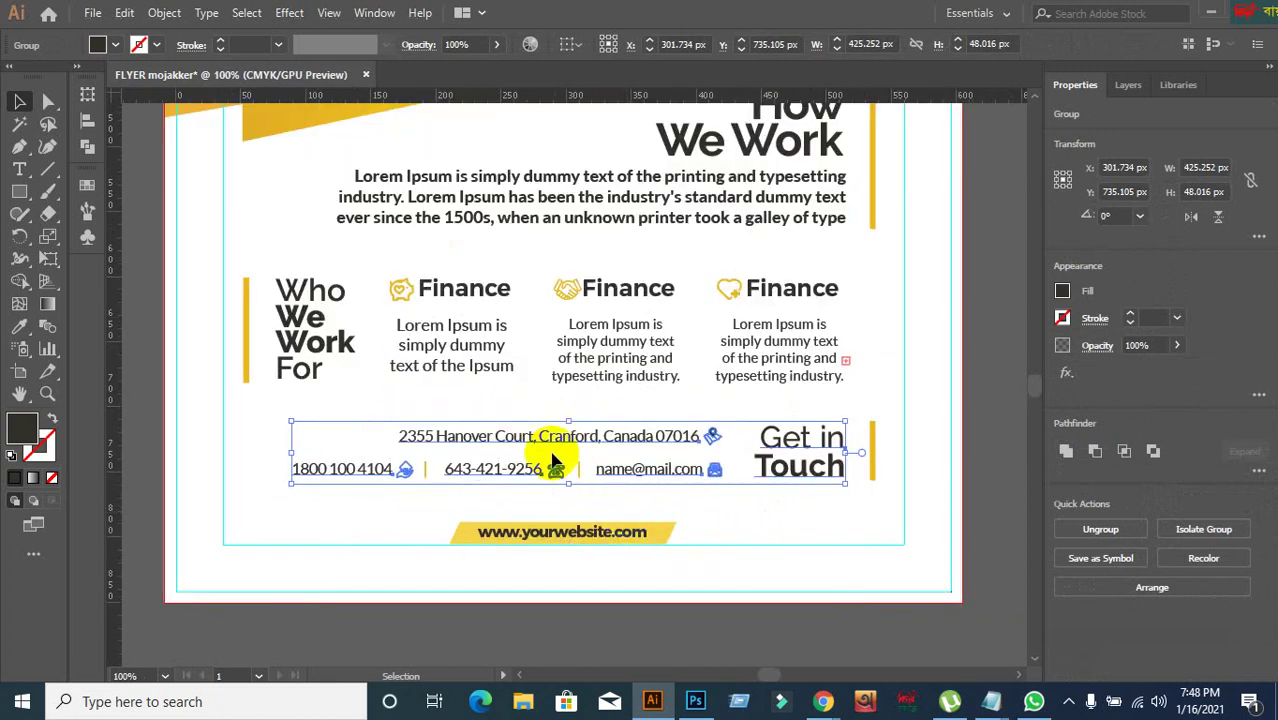
{"action": "right_click", "coordinate": [541, 443]}
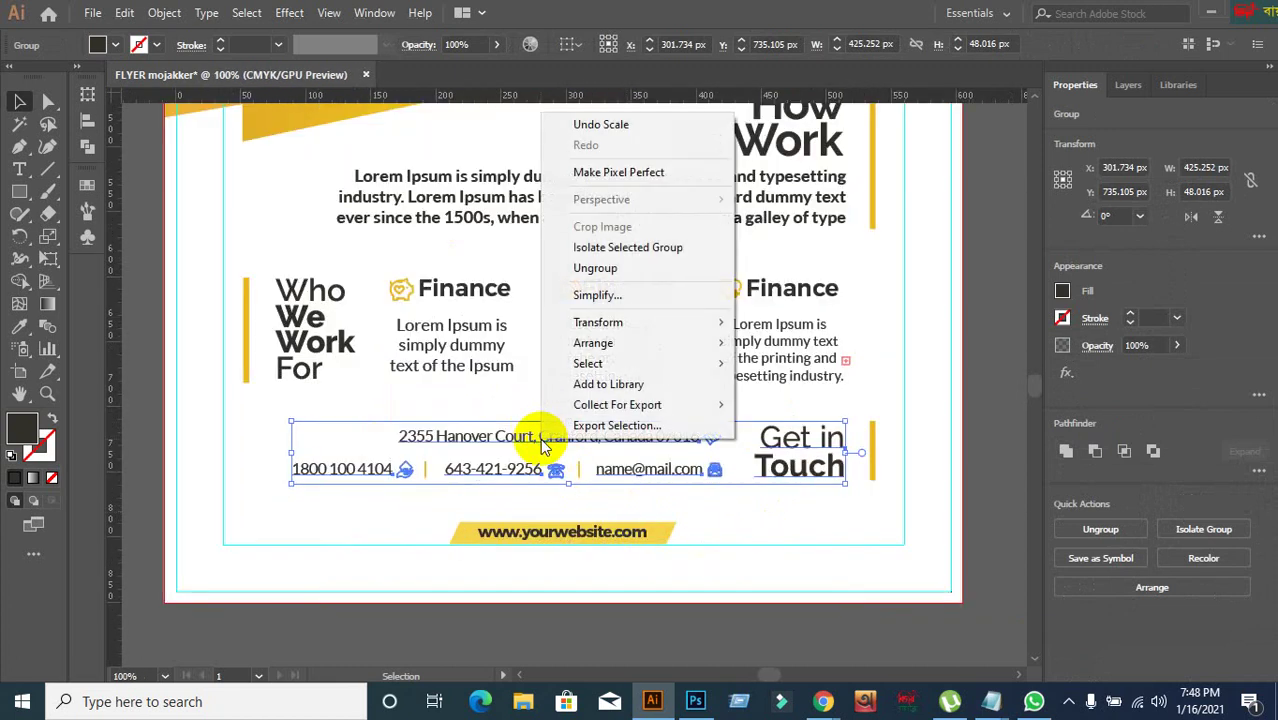
{"action": "left_click", "coordinate": [583, 272]}
{"action": "left_click", "coordinate": [371, 500]}
- Ungroup the contact row holding the phone numbers and e-mail, and select its first phone entry on its own
{"action": "left_click", "coordinate": [342, 474]}
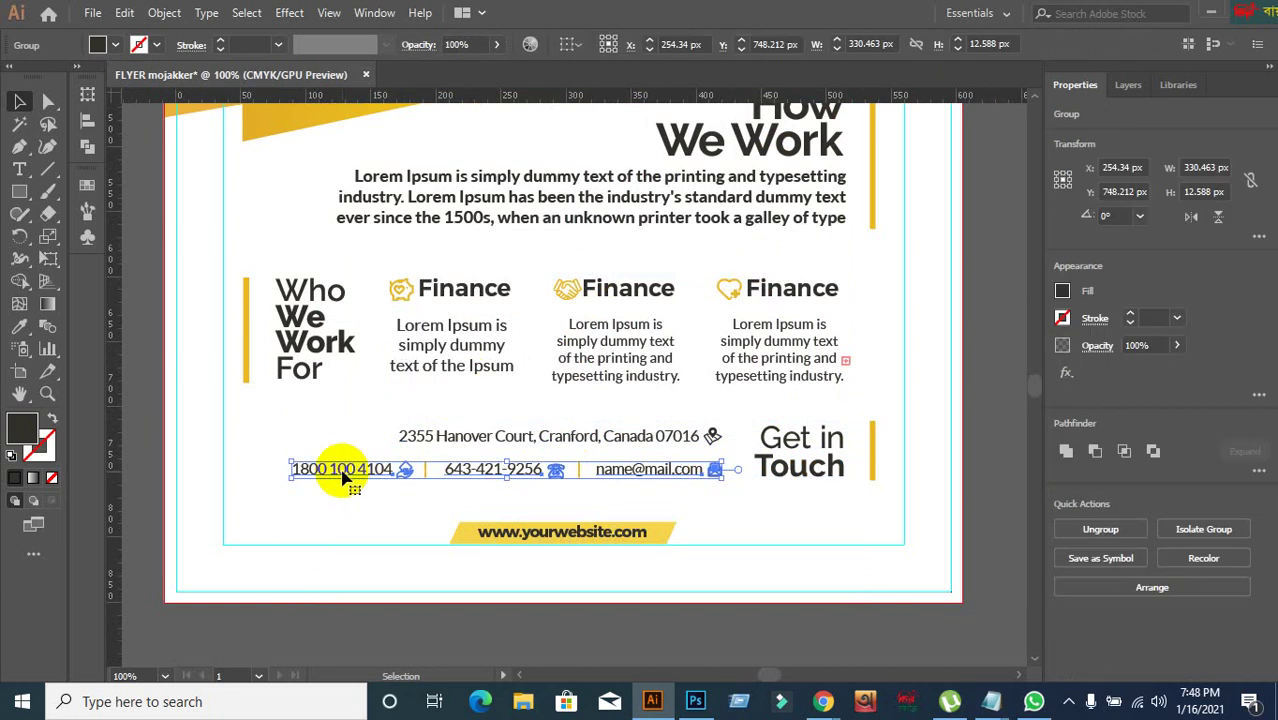
{"action": "right_click", "coordinate": [342, 468]}
{"action": "left_click", "coordinate": [405, 301]}
{"action": "left_click", "coordinate": [360, 515]}
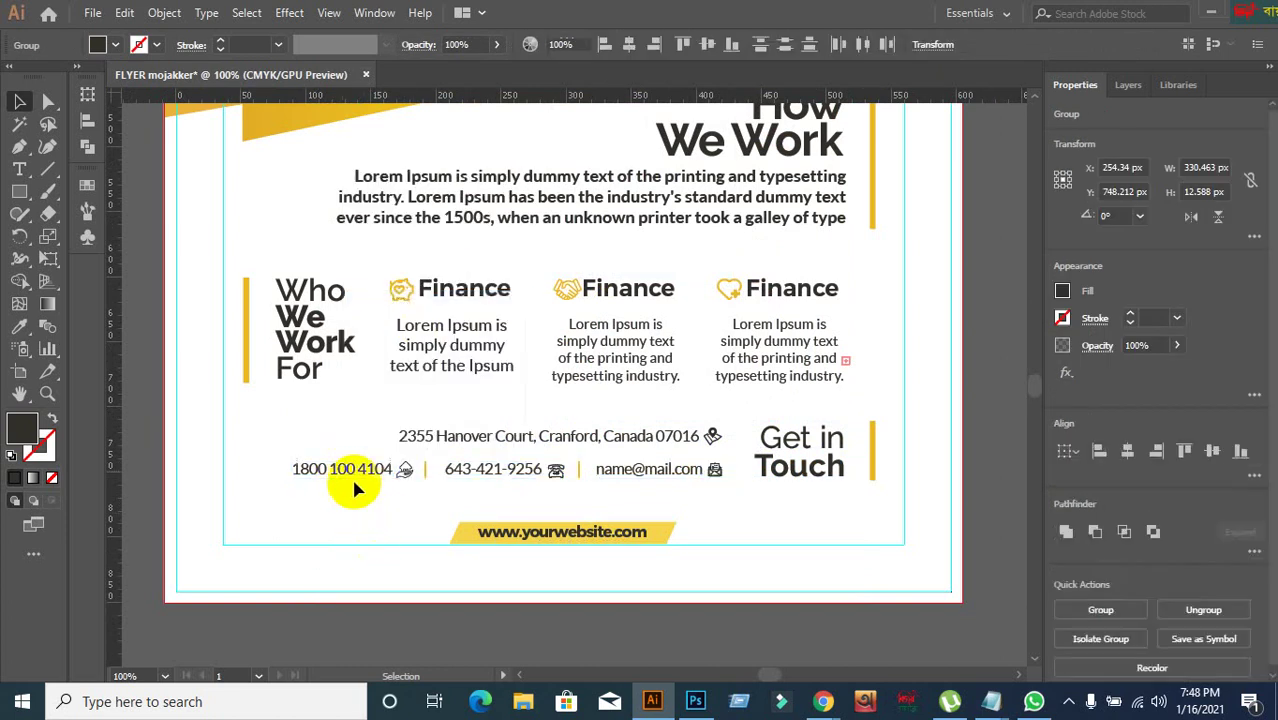
{"action": "left_click", "coordinate": [352, 476]}
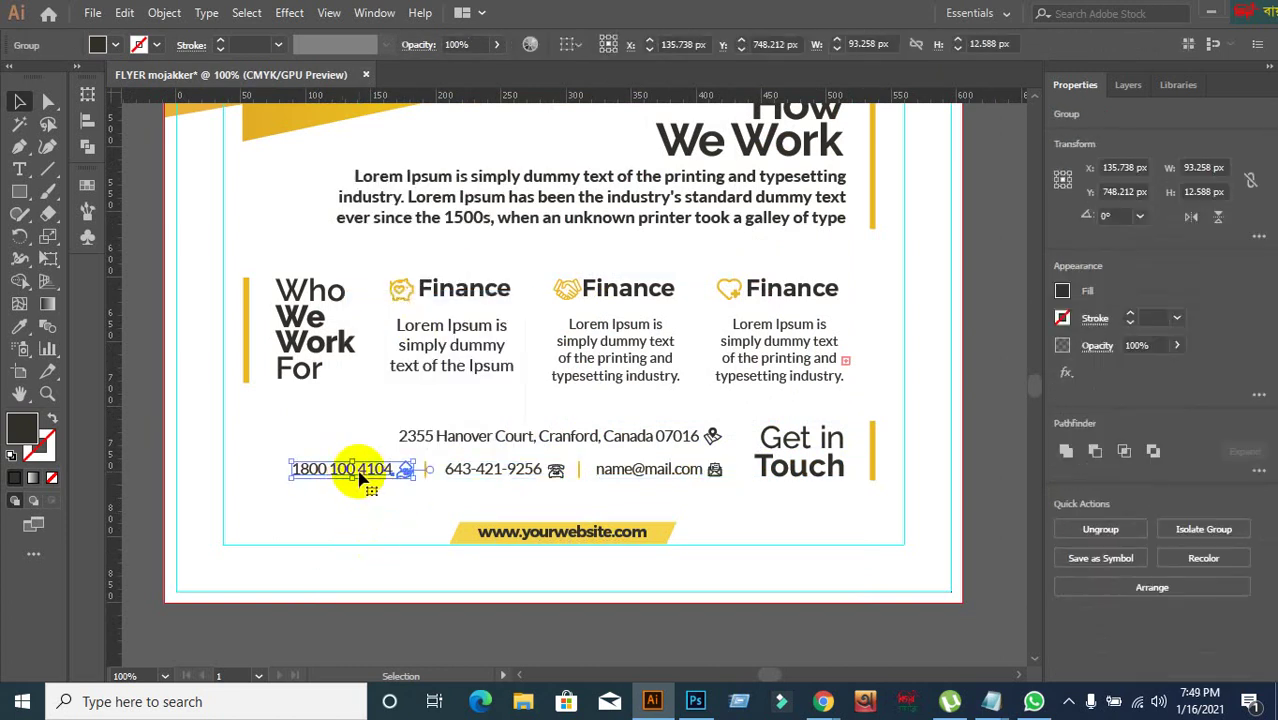
{"action": "scroll", "coordinate": [367, 489], "scroll_direction": "up", "scroll_amount": 3}
{"action": "scroll", "coordinate": [369, 495], "scroll_direction": "down", "scroll_amount": 3}
{"action": "scroll", "coordinate": [374, 477], "scroll_direction": "up", "scroll_amount": 1}
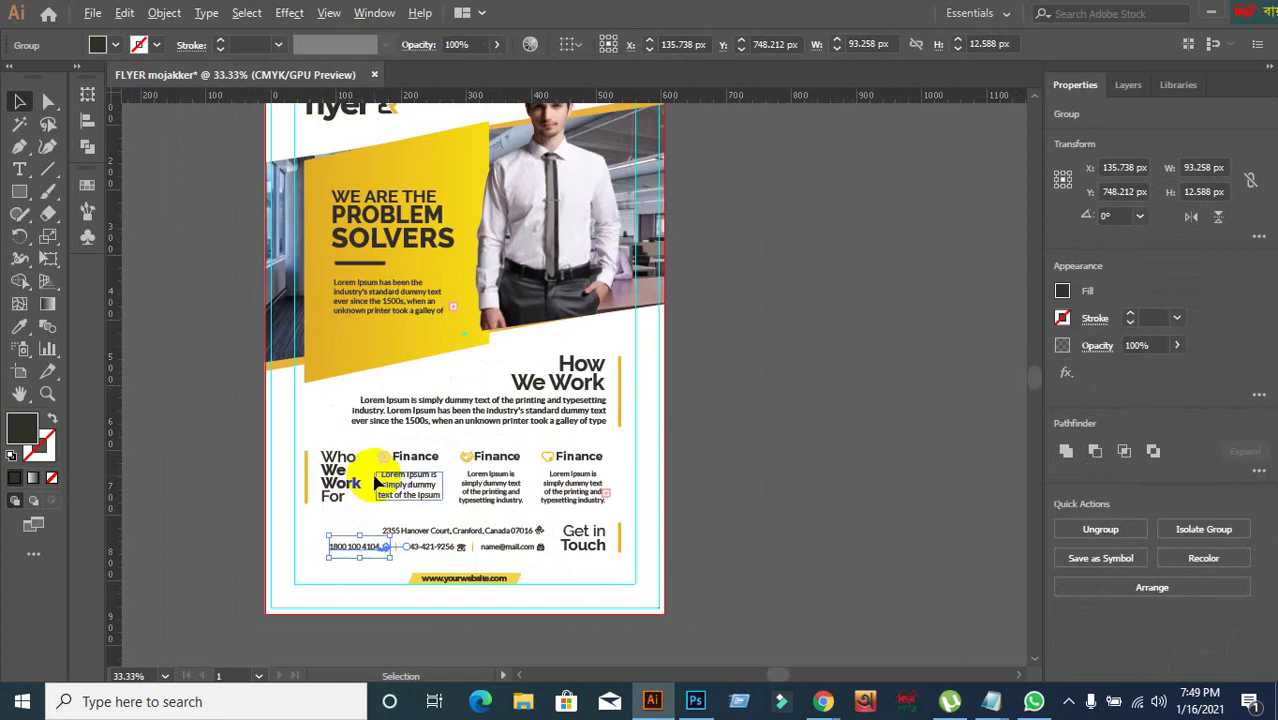
- Compare the Problem Solvers paragraph with the How We Work paragraph, and set the Problem Solvers paragraph's font size to 13 pt
{"action": "left_click", "coordinate": [368, 284]}
{"action": "scroll", "coordinate": [390, 375], "scroll_direction": "up", "scroll_amount": 1}
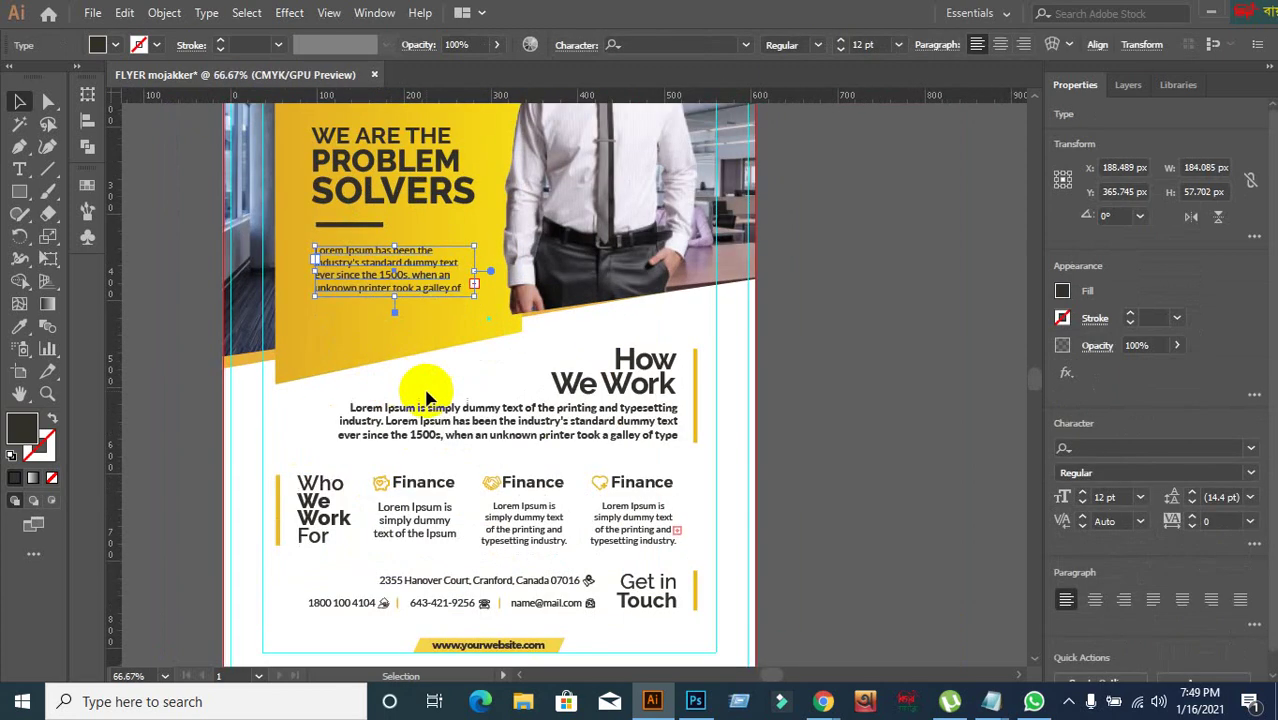
{"action": "left_click", "coordinate": [456, 431]}
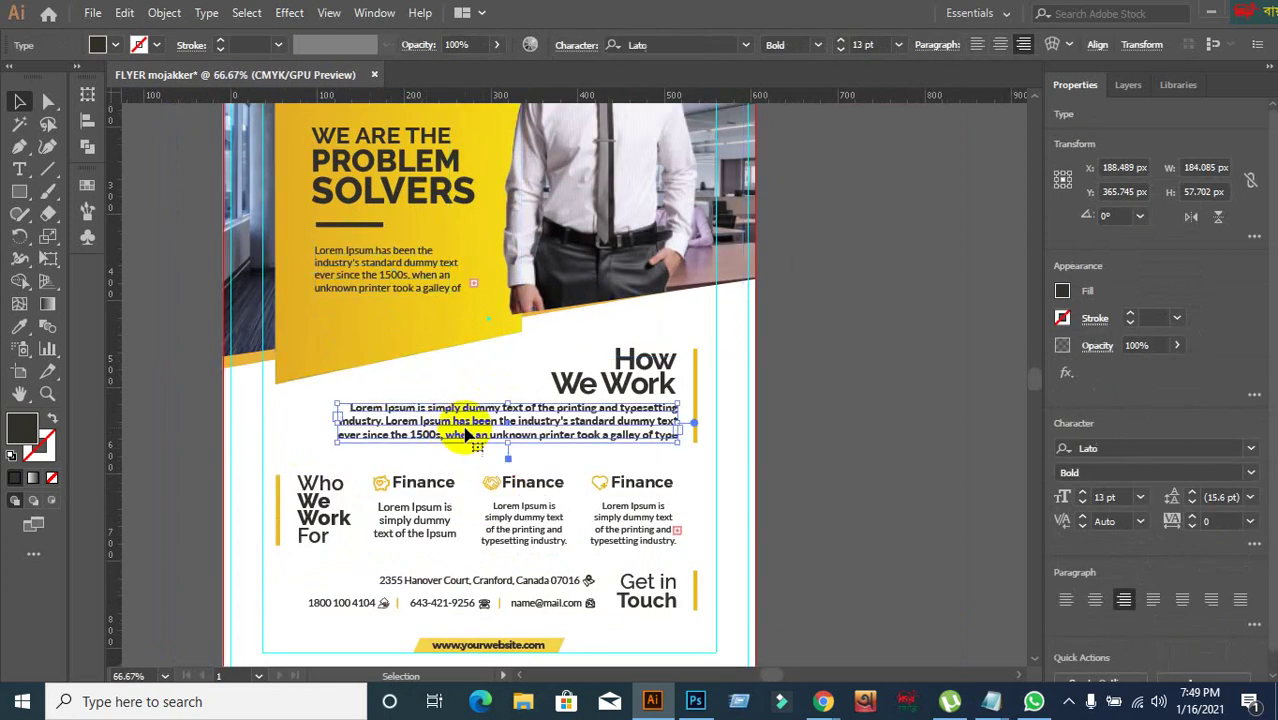
{"action": "left_click", "coordinate": [418, 290]}
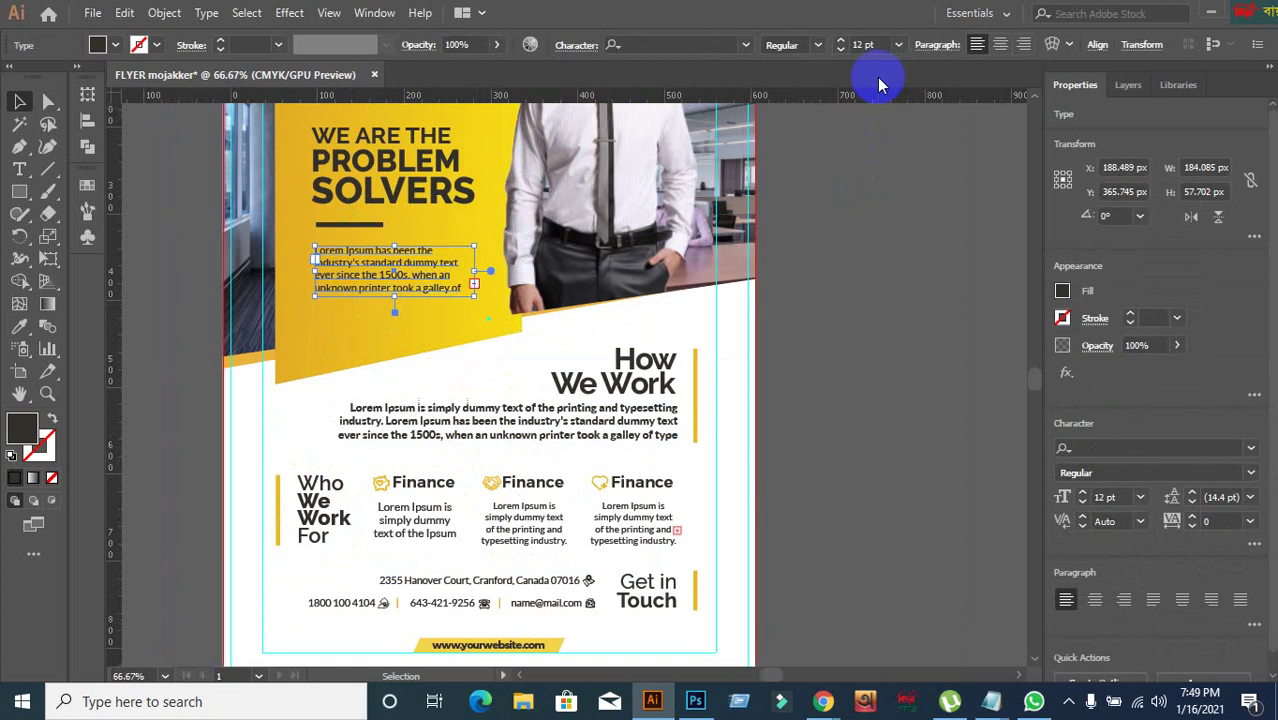
{"action": "left_click", "coordinate": [885, 46]}
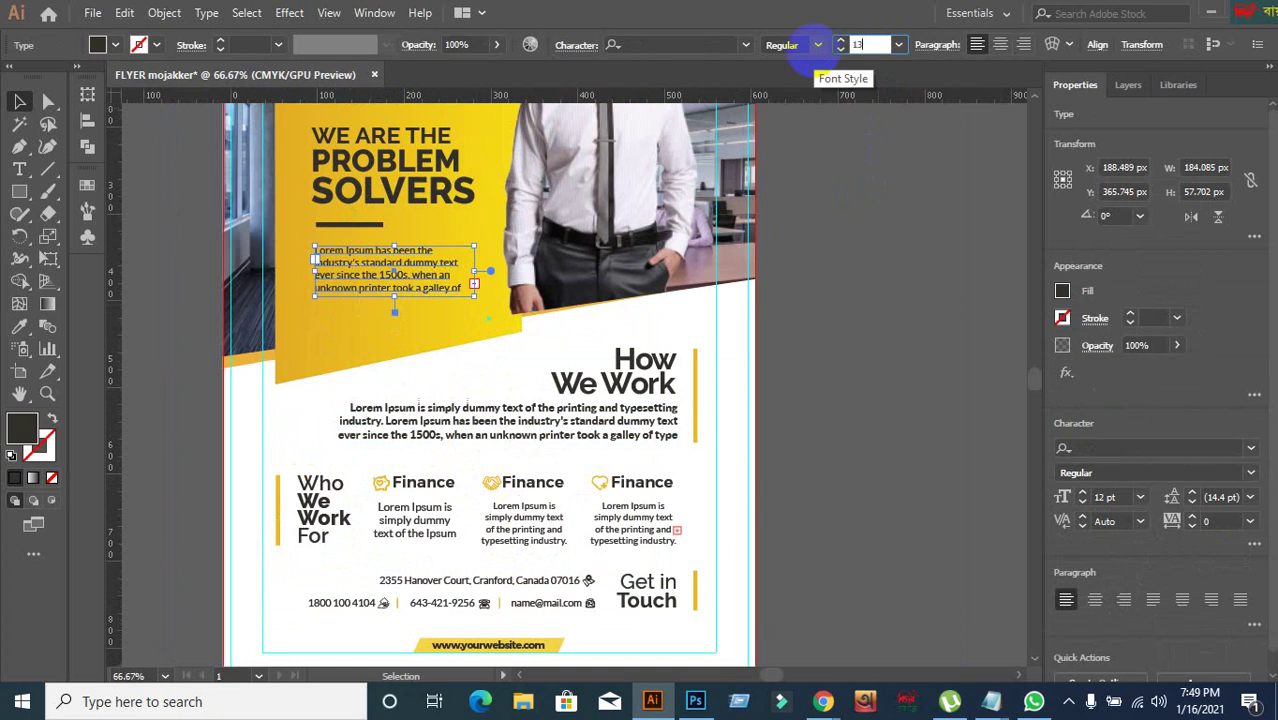
{"action": "type", "text": "13"}
{"action": "key", "text": "Return"}
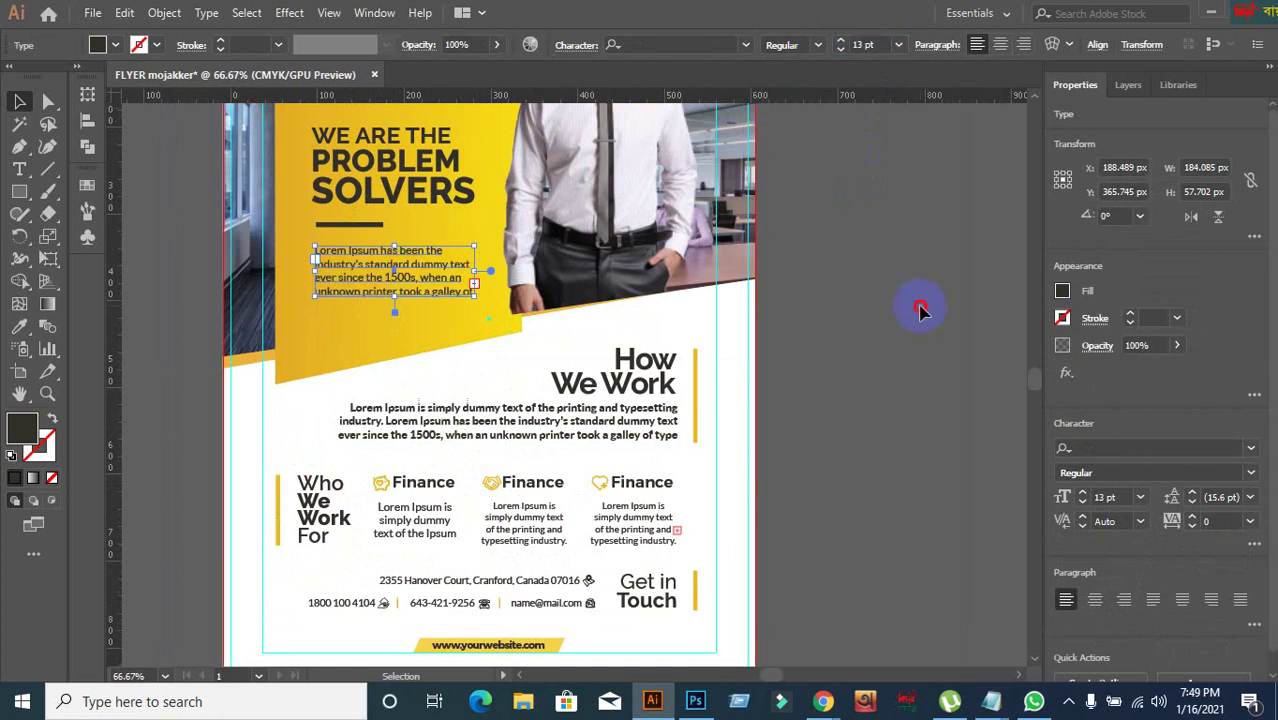
{"action": "left_click", "coordinate": [688, 343]}
- Lengthen the Problem Solvers text frame to about 165 px high and delete the text after "took a galley of"
{"action": "left_click", "coordinate": [420, 292]}
{"action": "scroll", "coordinate": [375, 323], "scroll_direction": "up", "scroll_amount": 1}
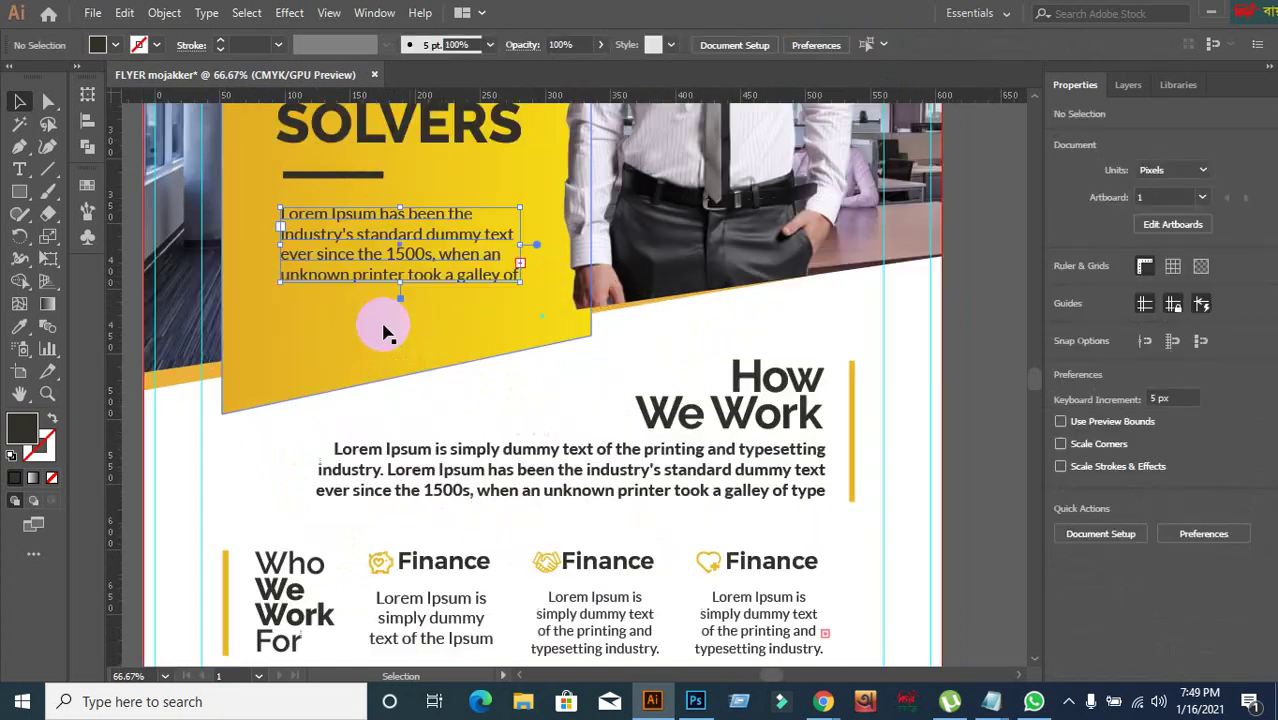
{"action": "left_click_drag", "start_coordinate": [398, 283], "coordinate": [401, 422]}
{"action": "double_click", "coordinate": [284, 292]}
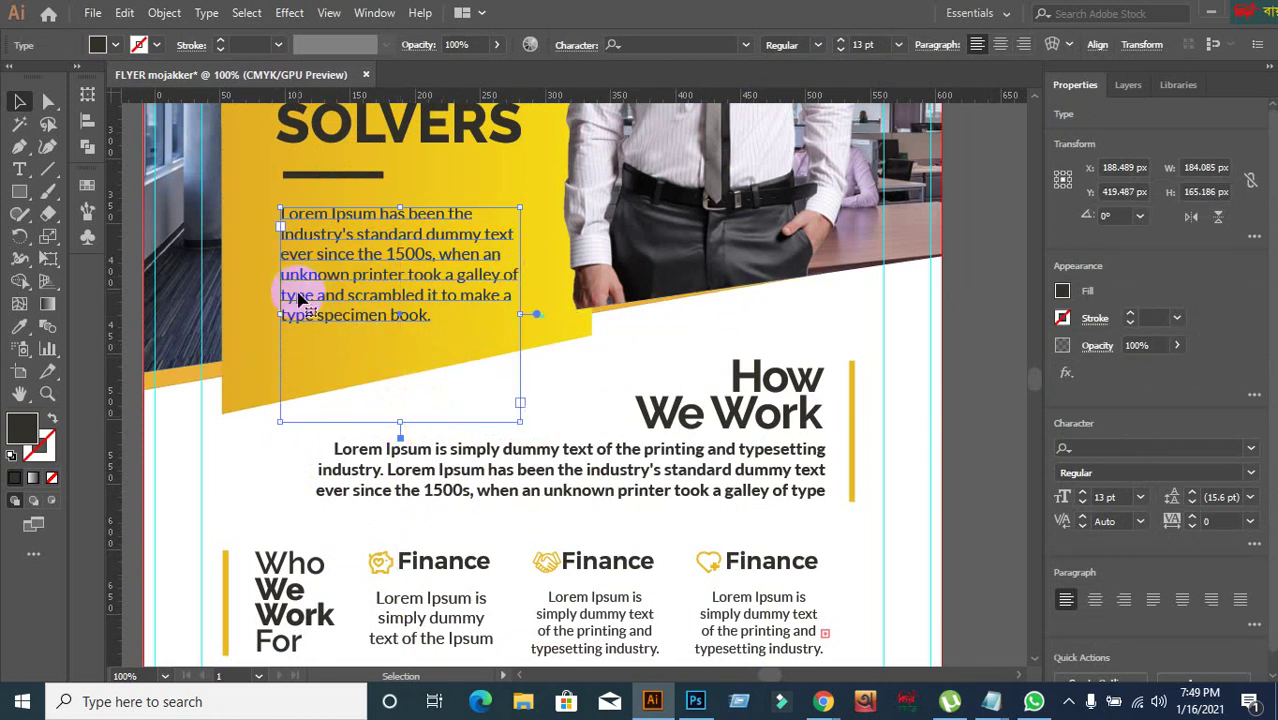
{"action": "left_click_drag", "start_coordinate": [284, 293], "coordinate": [537, 352]}
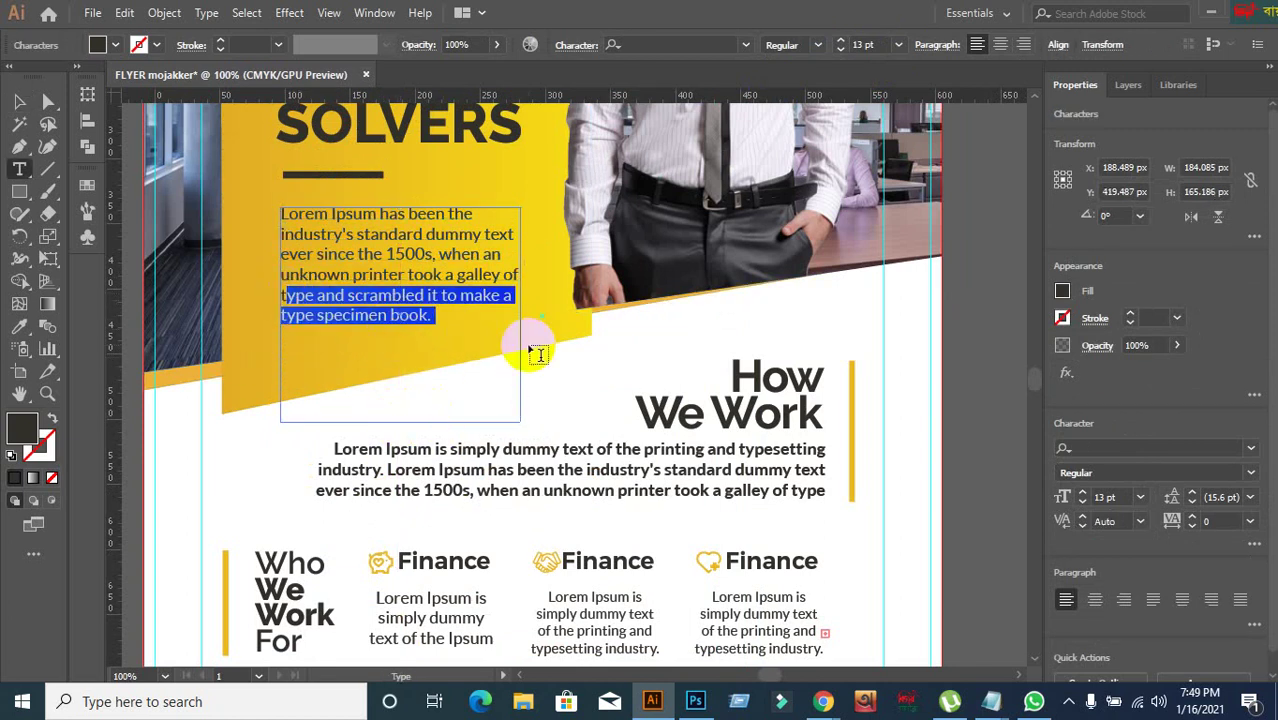
{"action": "key", "text": "BackSpace"}
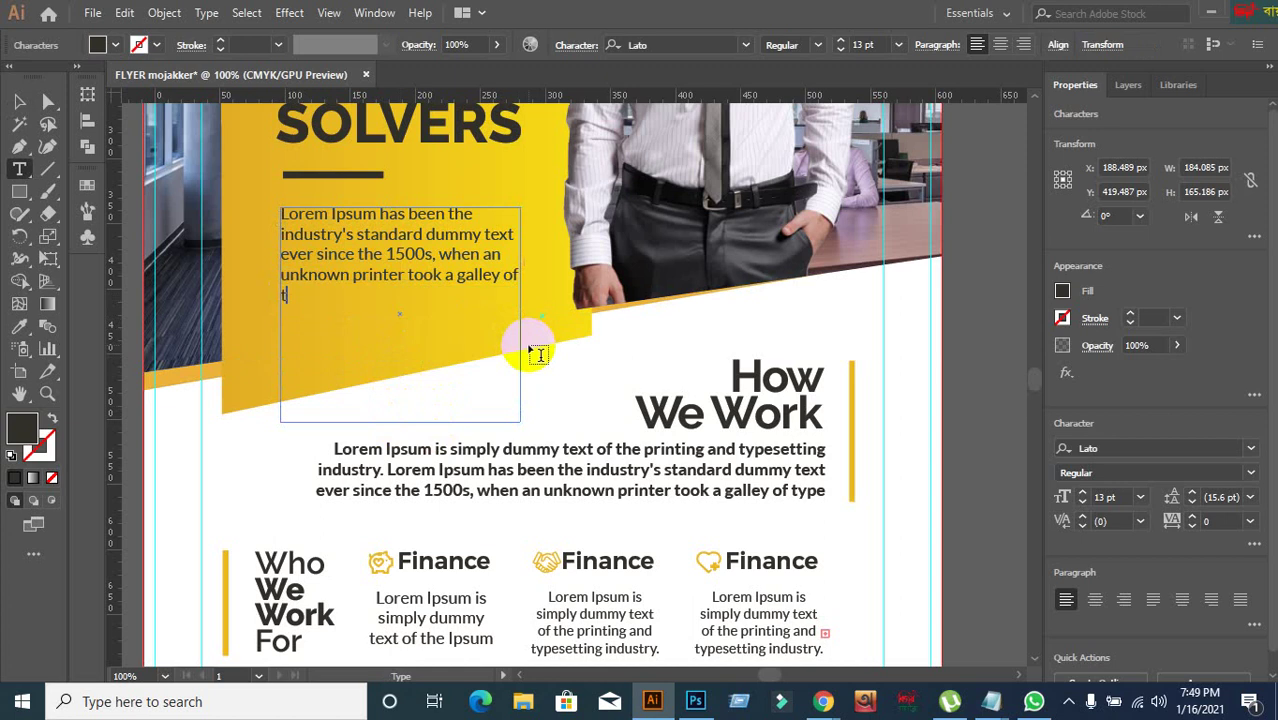
- Shrink the Problem Solvers text frame to fit its four lines and deselect it
{"action": "left_click", "coordinate": [20, 101]}
{"action": "left_click", "coordinate": [396, 420]}
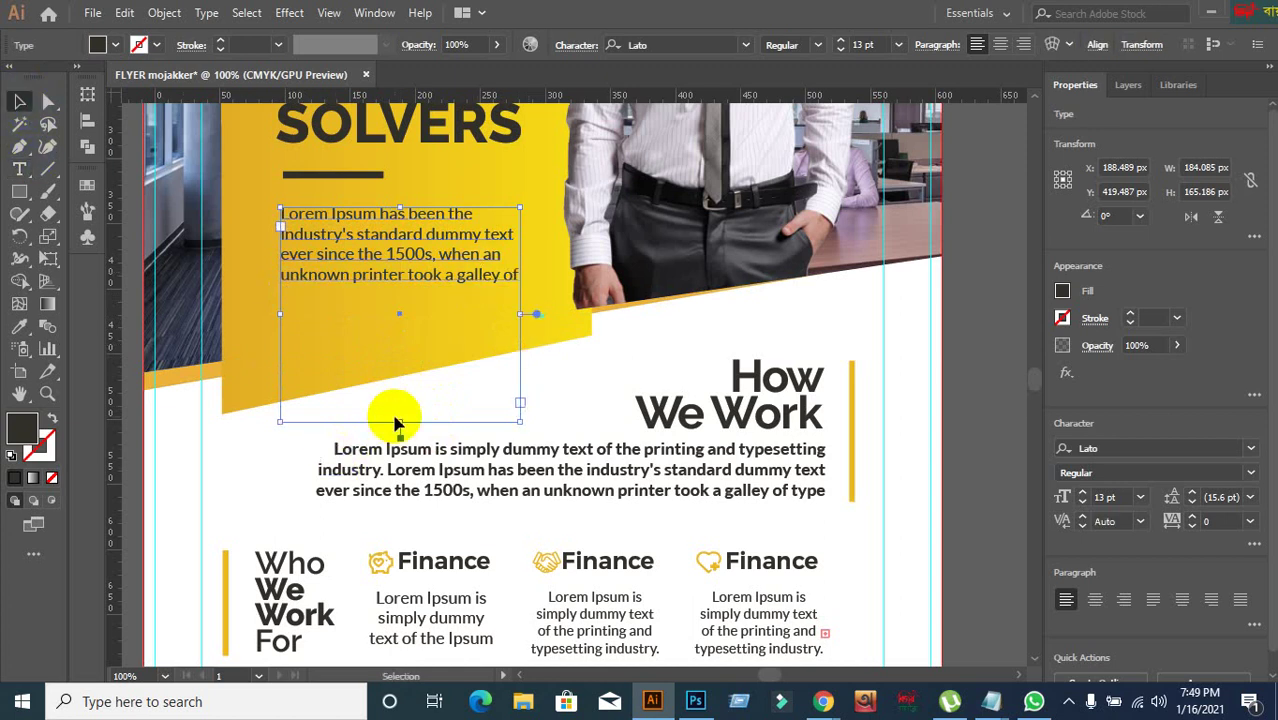
{"action": "left_click_drag", "start_coordinate": [399, 421], "coordinate": [405, 282]}
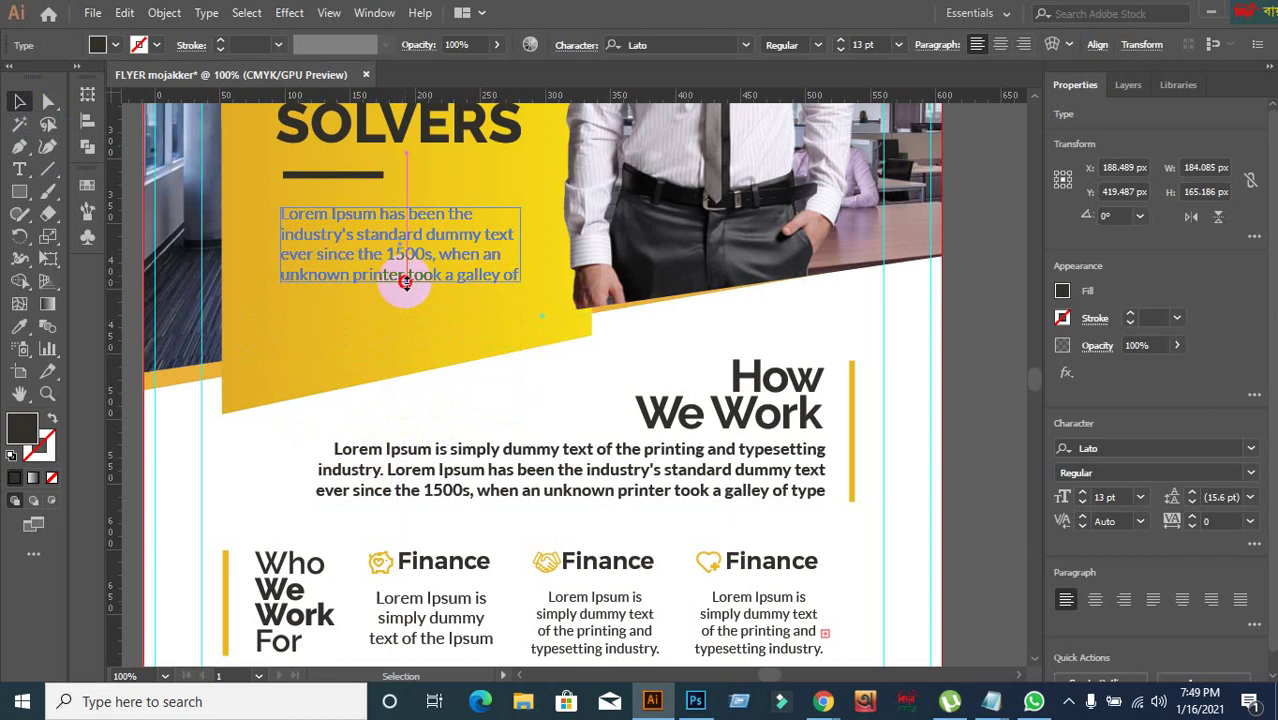
{"action": "left_click", "coordinate": [983, 375]}
- Review the flyer from the corporate logo and Problem Solvers panel down to the How We Work and contact sections
{"action": "scroll", "coordinate": [780, 345], "scroll_direction": "up", "scroll_amount": 5}
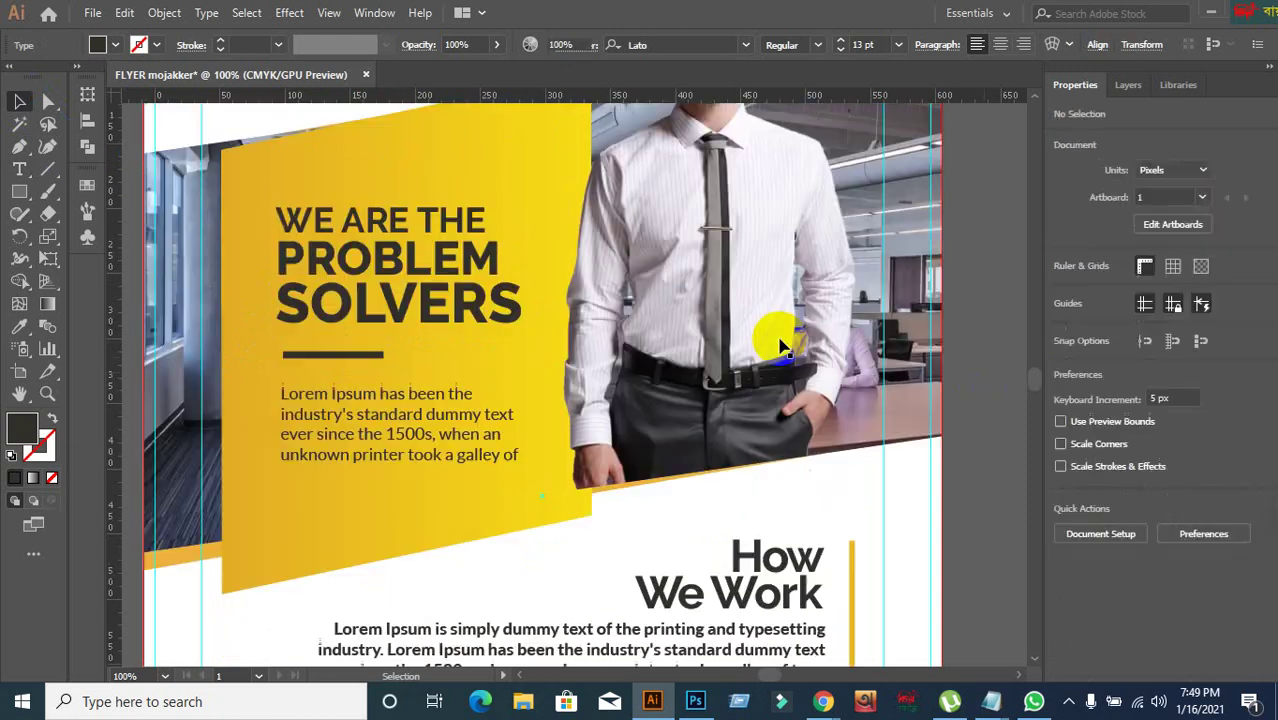
{"action": "scroll", "coordinate": [780, 345], "scroll_direction": "down", "scroll_amount": 2}
{"action": "scroll", "coordinate": [780, 345], "scroll_direction": "down", "scroll_amount": 2}
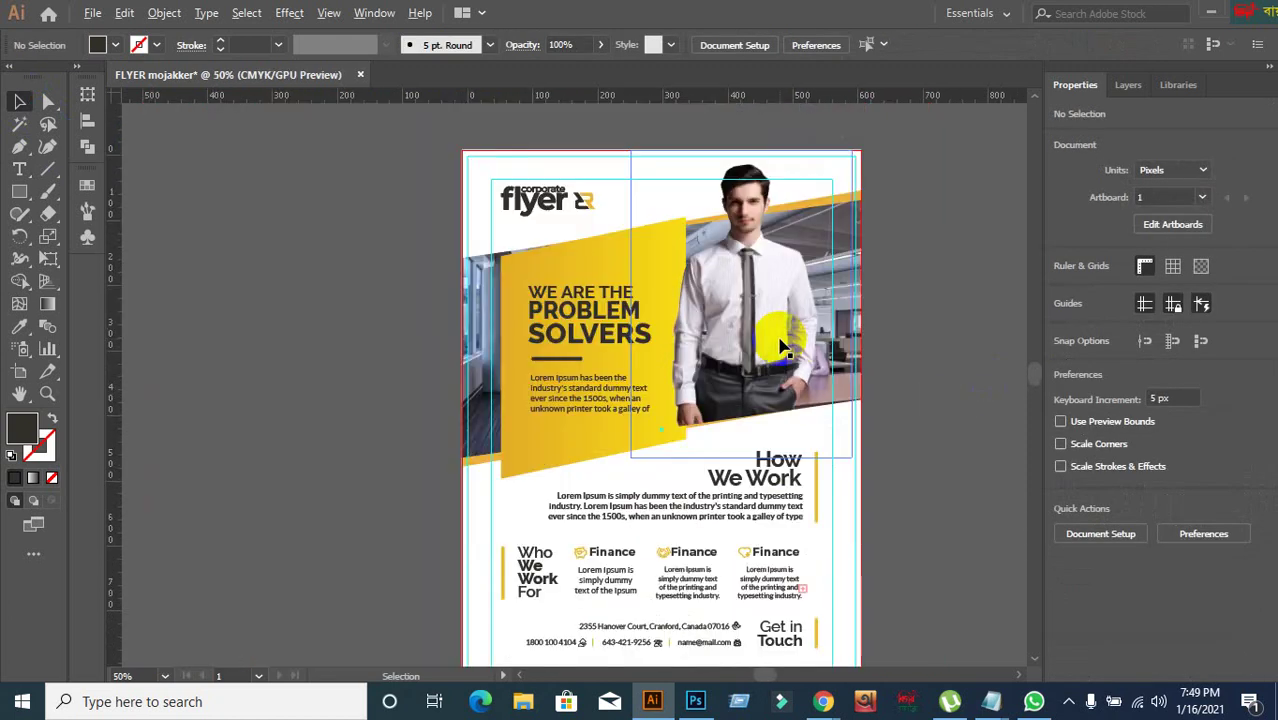
{"action": "scroll", "coordinate": [883, 358], "scroll_direction": "up", "scroll_amount": 1}
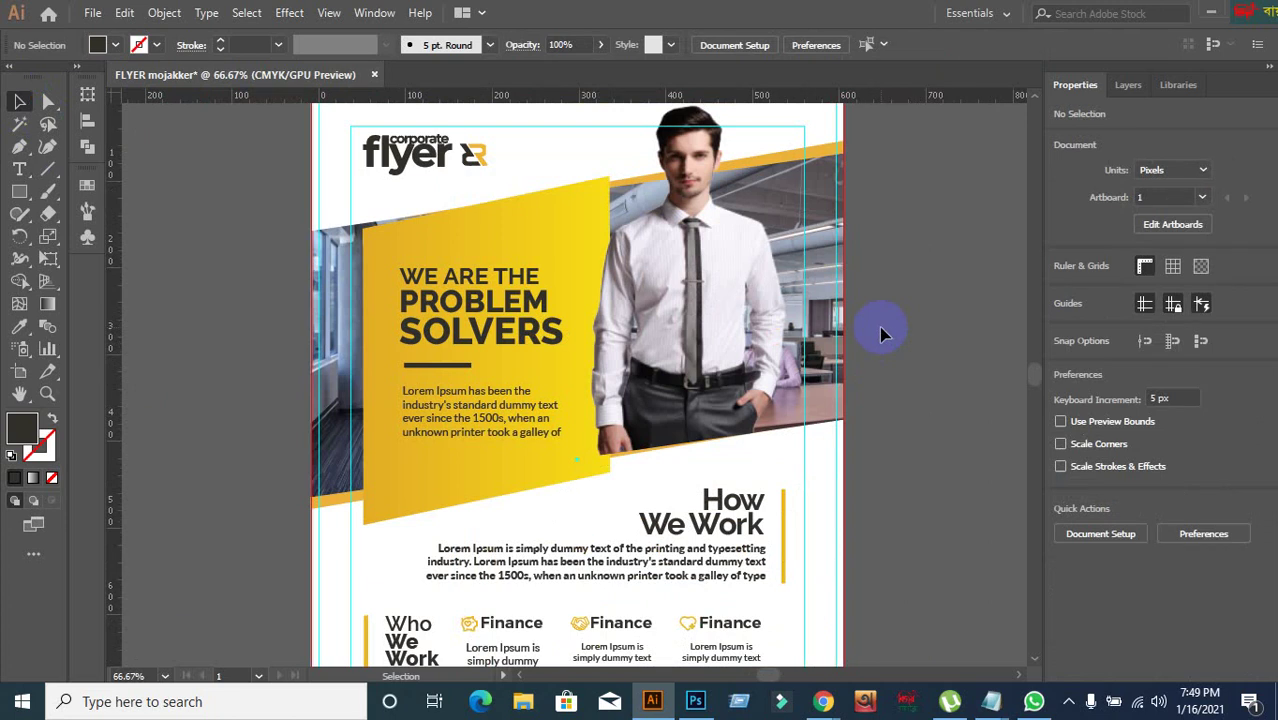
{"action": "left_click", "coordinate": [476, 155]}
{"action": "mouse_move", "coordinate": [476, 150]}
{"action": "left_mouse_down"}
{"action": "mouse_move", "coordinate": [411, 170]}
{"action": "mouse_move", "coordinate": [476, 150]}
{"action": "left_mouse_up"}
{"action": "left_click", "coordinate": [222, 251]}
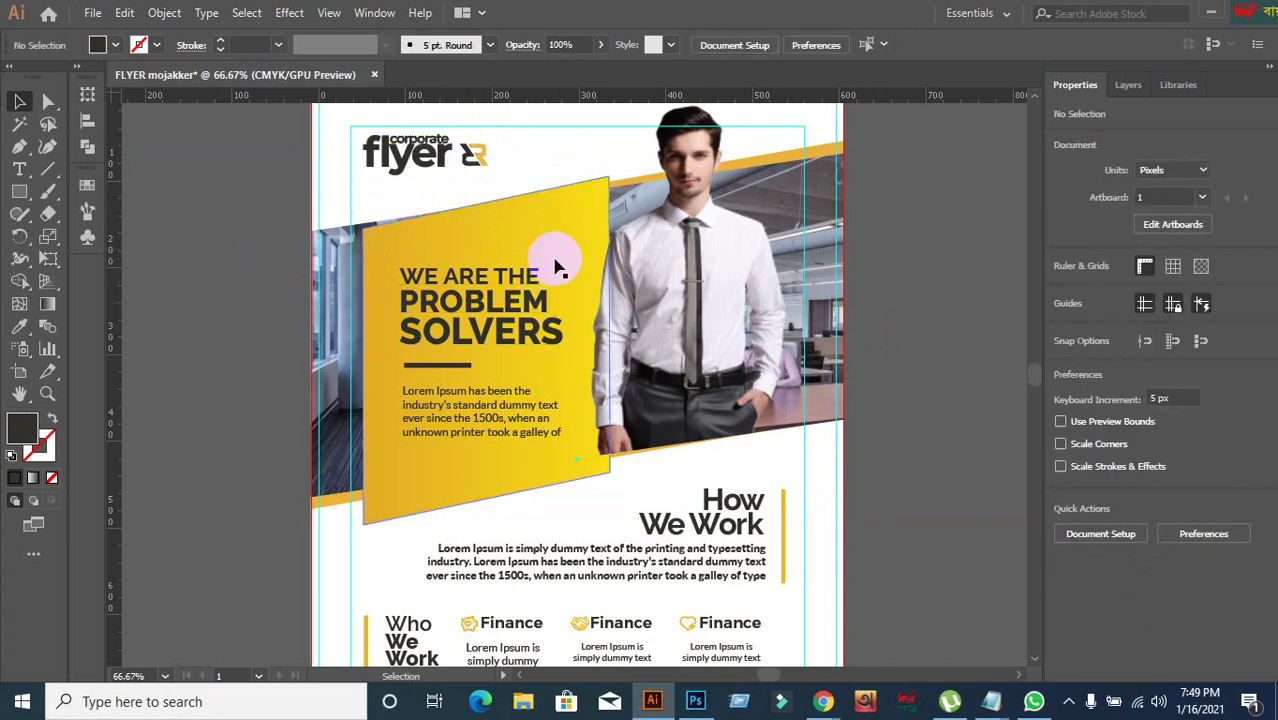
{"action": "scroll", "coordinate": [545, 360], "scroll_direction": "down", "scroll_amount": 2}
{"action": "scroll", "coordinate": [545, 360], "scroll_direction": "up", "scroll_amount": 2}
{"action": "scroll", "coordinate": [628, 383], "scroll_direction": "down", "scroll_amount": 5}
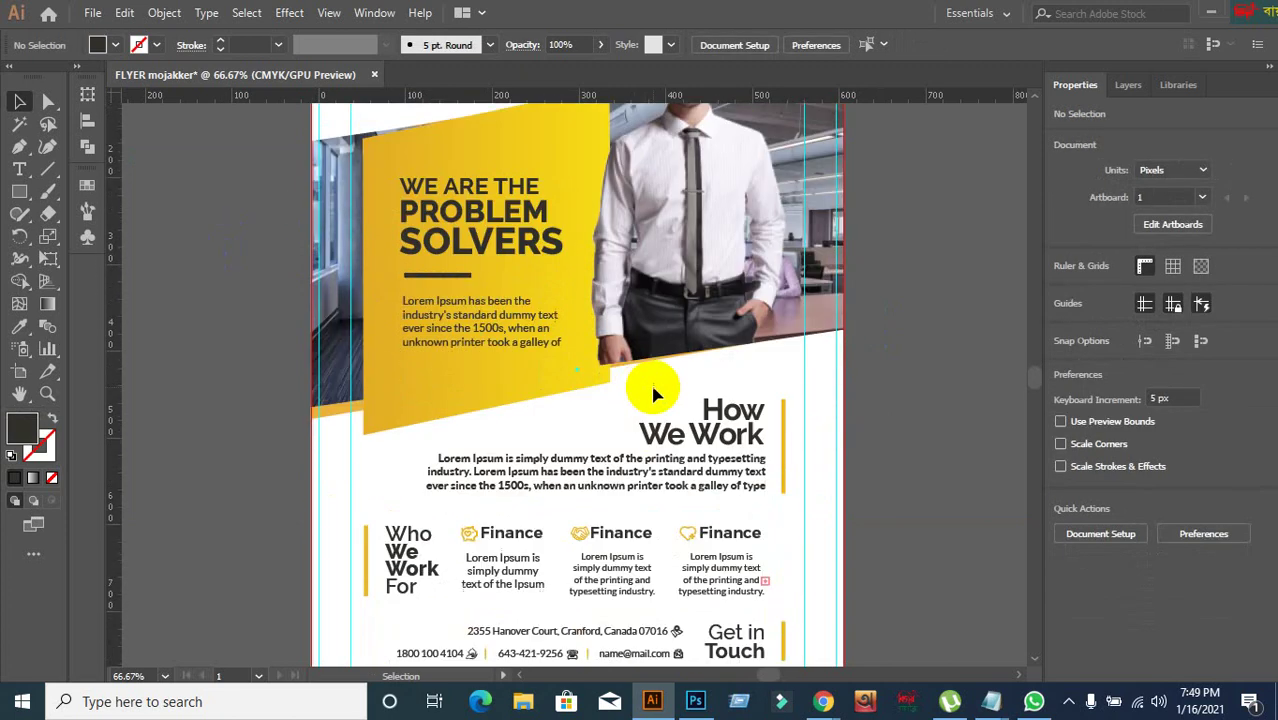
{"action": "scroll", "coordinate": [858, 447], "scroll_direction": "up", "scroll_amount": 2, "text": "alt"}
{"action": "scroll", "coordinate": [735, 378], "scroll_direction": "down", "scroll_amount": 1, "text": "alt"}
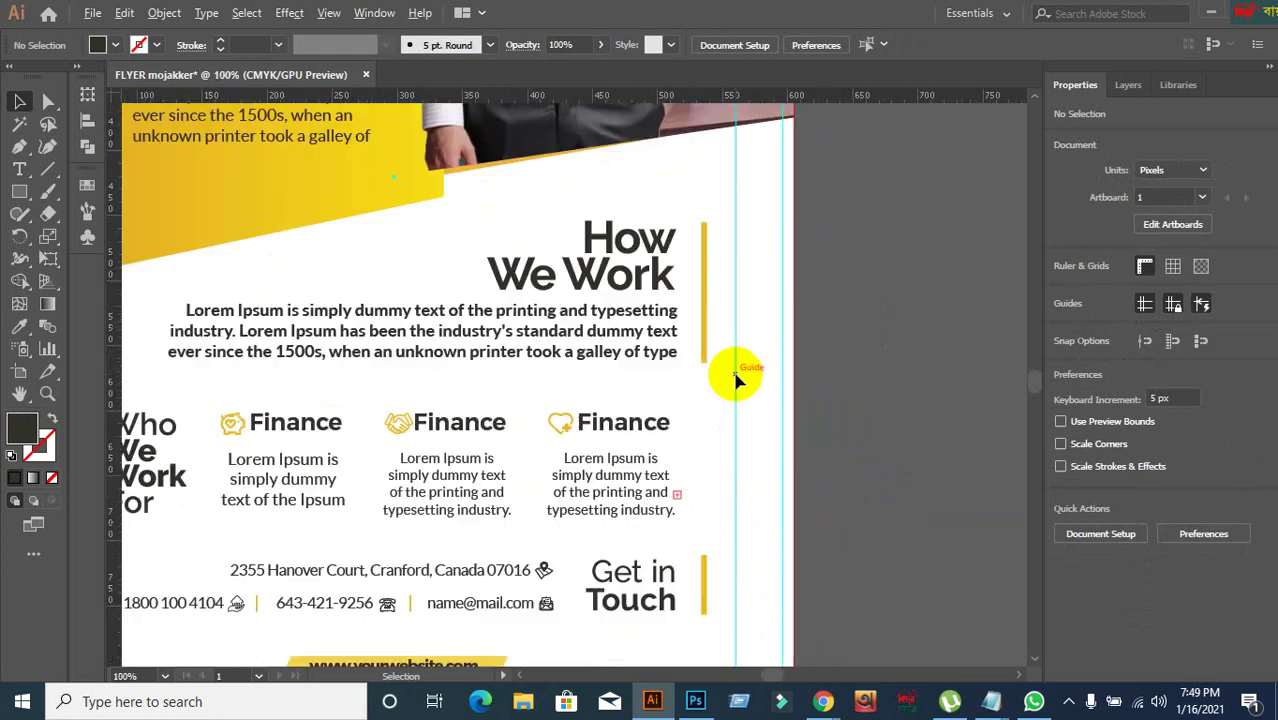
- Inspect the icon and heading groups of the Finance columns and the We Are the Problem Solvers headline
{"action": "left_click_drag", "start_coordinate": [664, 426], "coordinate": [901, 361]}
{"action": "left_click_drag", "start_coordinate": [476, 357], "coordinate": [635, 362]}
{"action": "left_click", "coordinate": [637, 362]}
{"action": "left_click", "coordinate": [805, 362]}
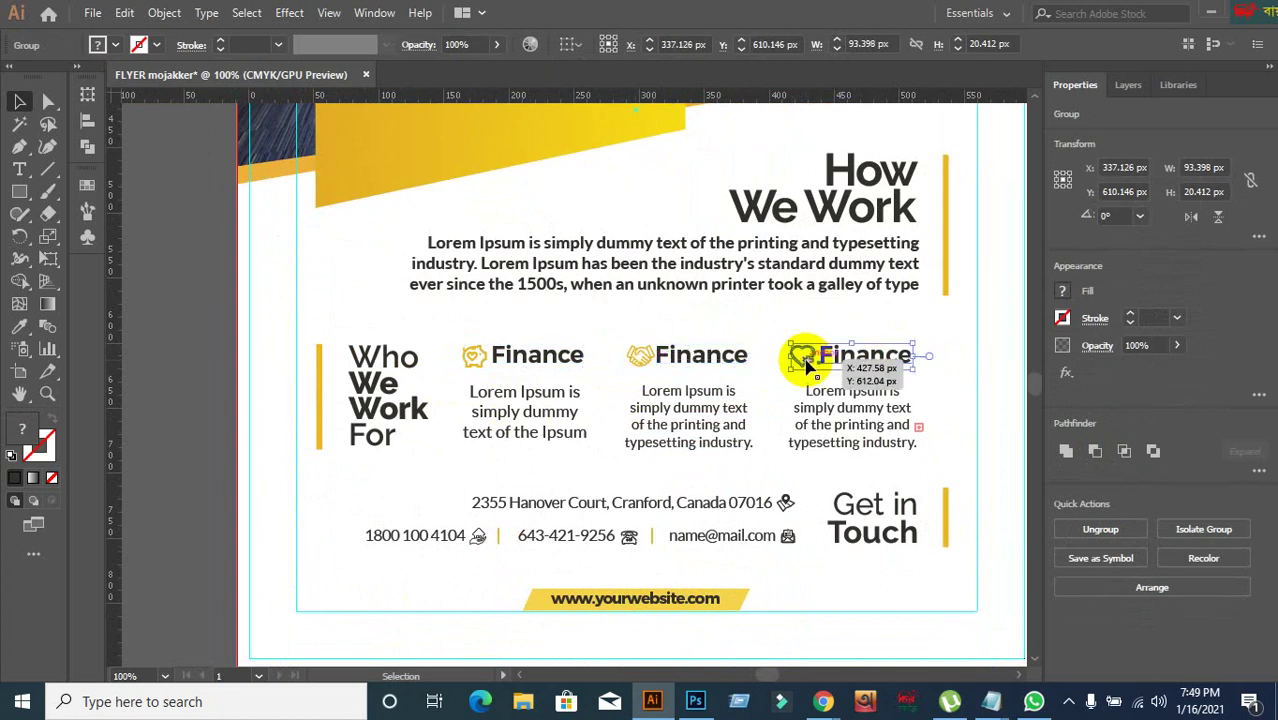
{"action": "left_click", "coordinate": [222, 440]}
{"action": "scroll", "coordinate": [322, 430], "scroll_direction": "up", "scroll_amount": 10}
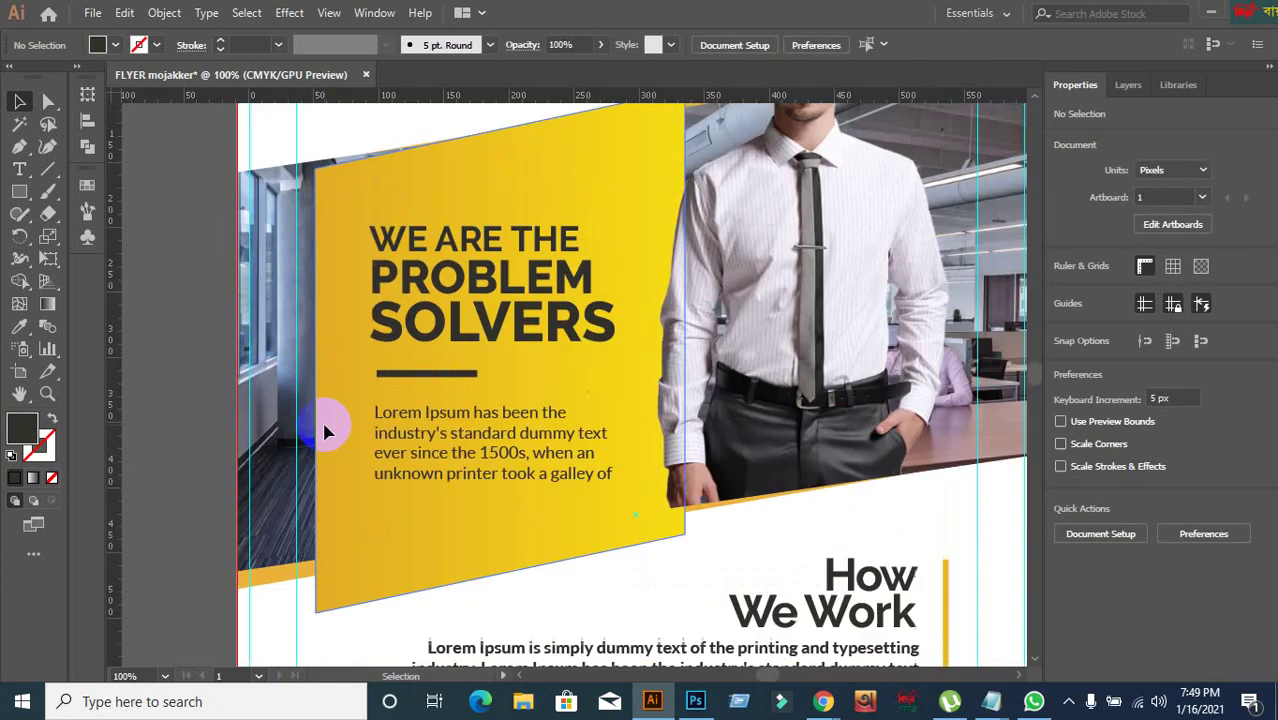
{"action": "left_click", "coordinate": [506, 292]}
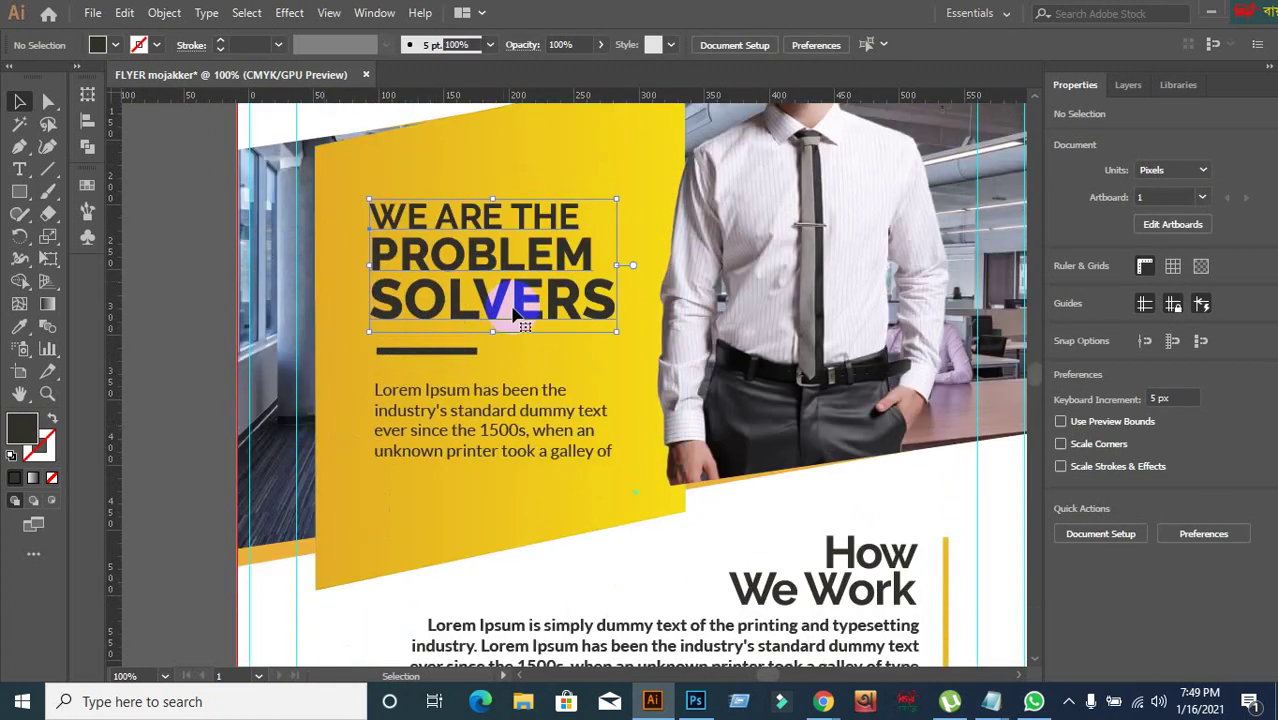
{"action": "scroll", "coordinate": [565, 362], "scroll_direction": "up", "scroll_amount": 3}
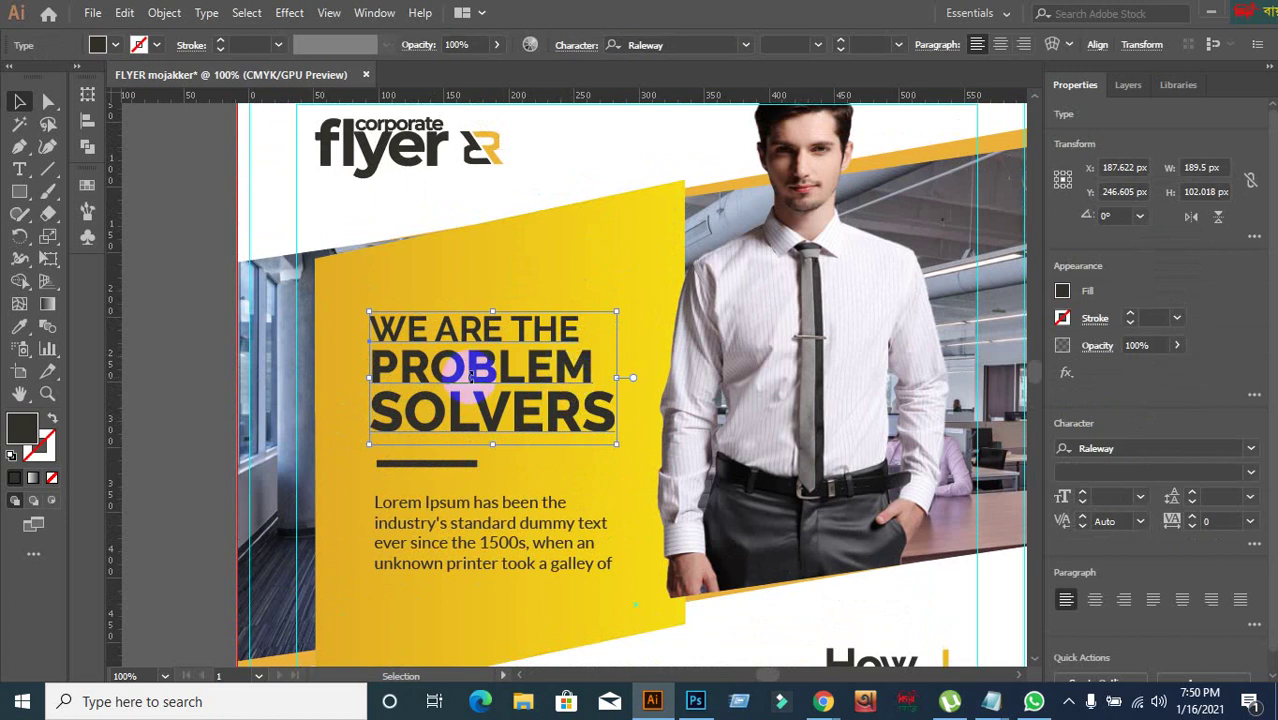
{"action": "left_click", "coordinate": [205, 415]}
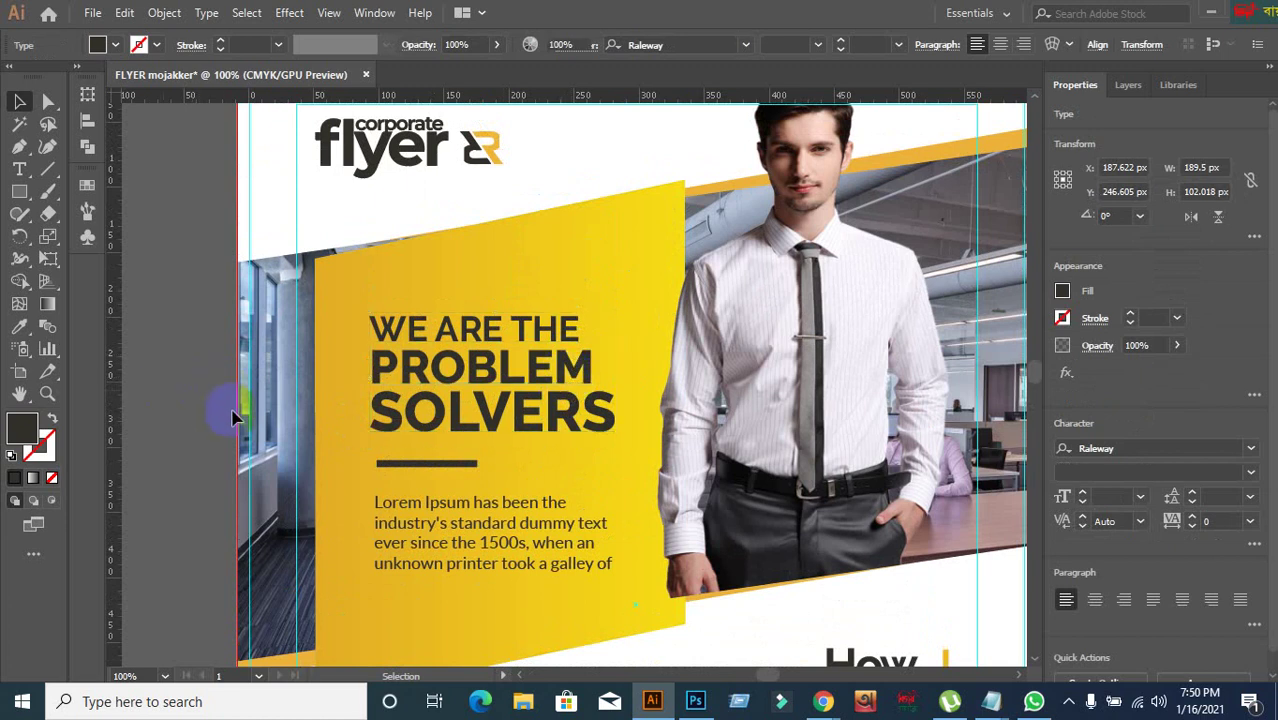
- Select the Who We Work For heading and check its additional paragraph options
{"action": "scroll", "coordinate": [203, 433], "scroll_direction": "down", "scroll_amount": 5}
{"action": "scroll", "coordinate": [203, 433], "scroll_direction": "down", "scroll_amount": 2}
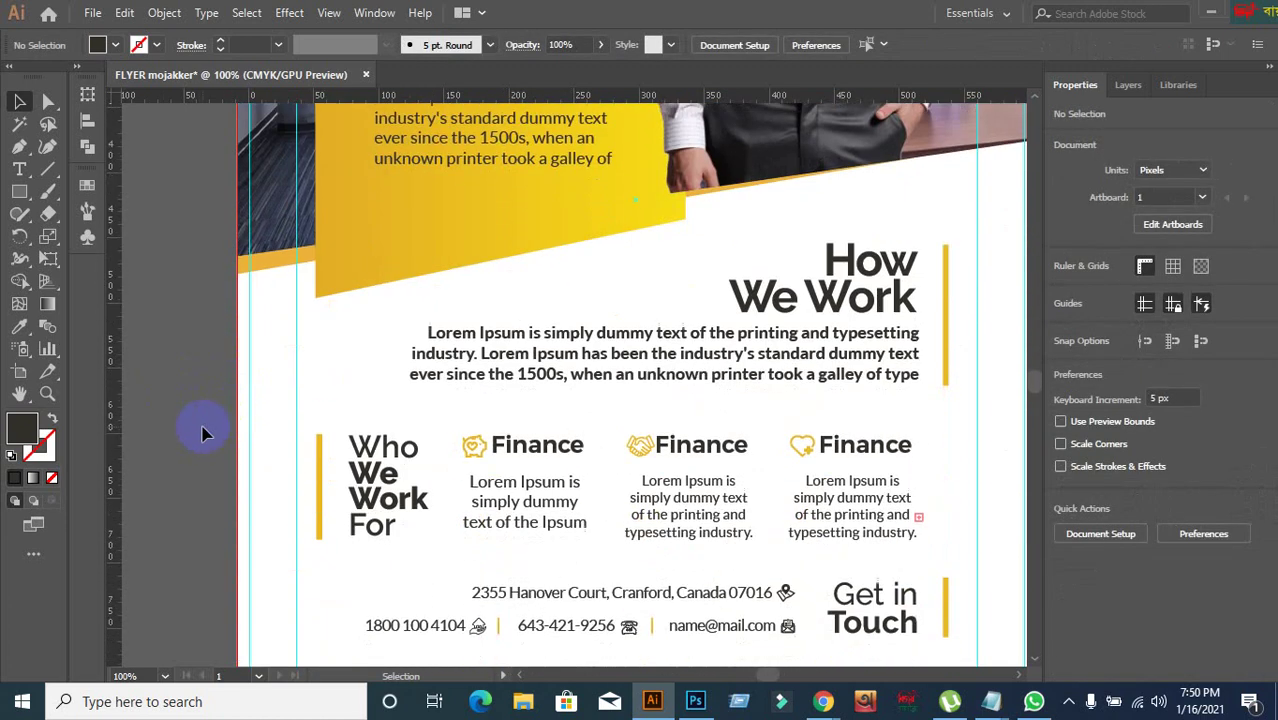
{"action": "scroll", "coordinate": [203, 433], "scroll_direction": "down", "scroll_amount": 1}
{"action": "left_click", "coordinate": [368, 450]}
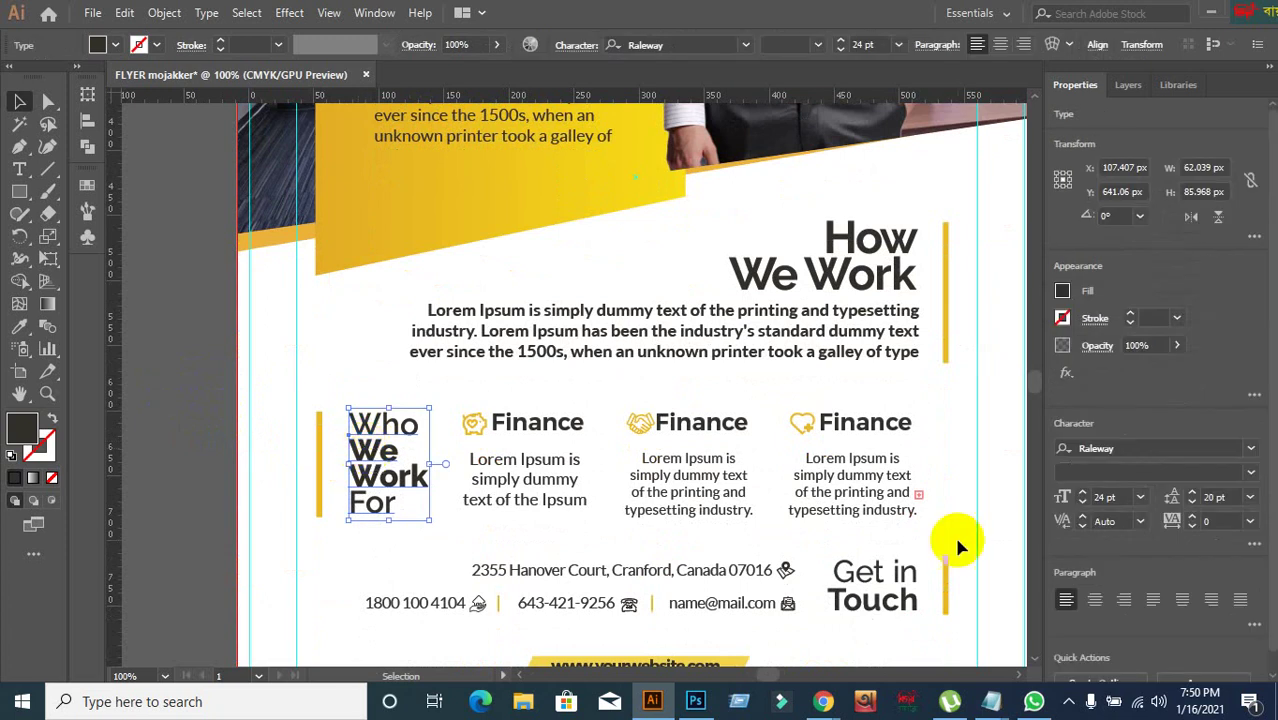
{"action": "left_click", "coordinate": [1256, 634]}
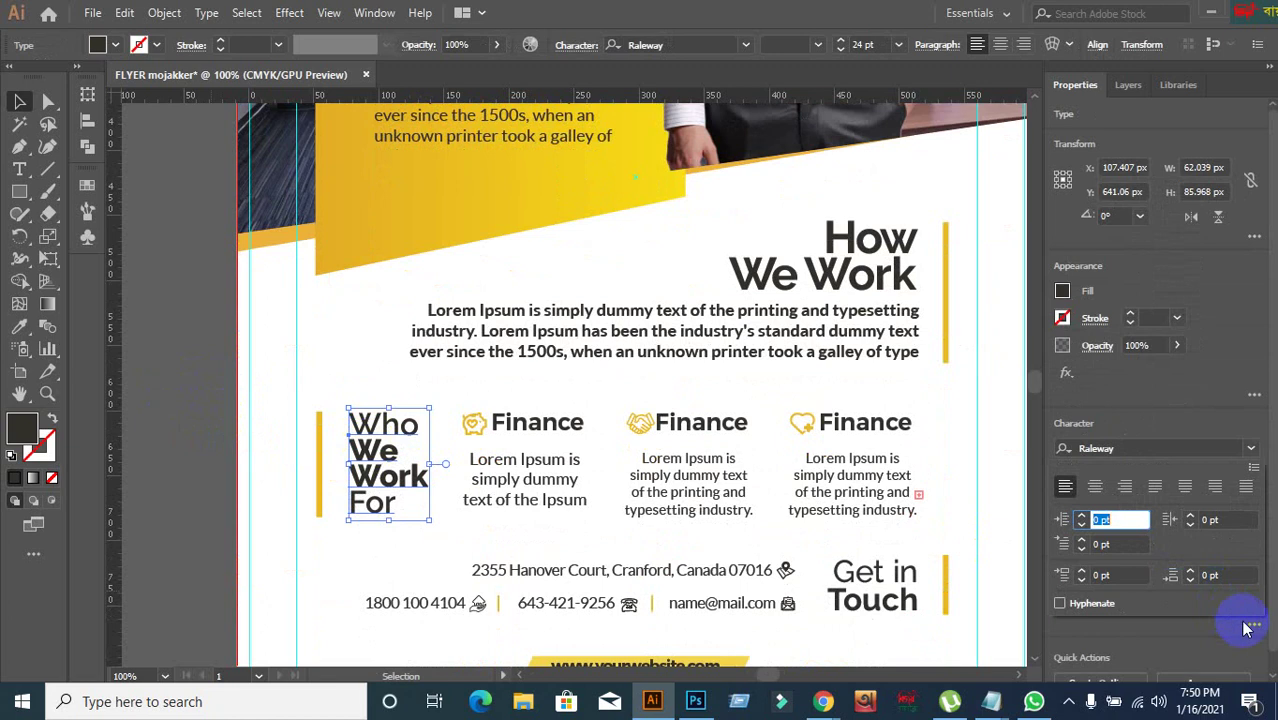
{"action": "left_click", "coordinate": [1256, 627]}
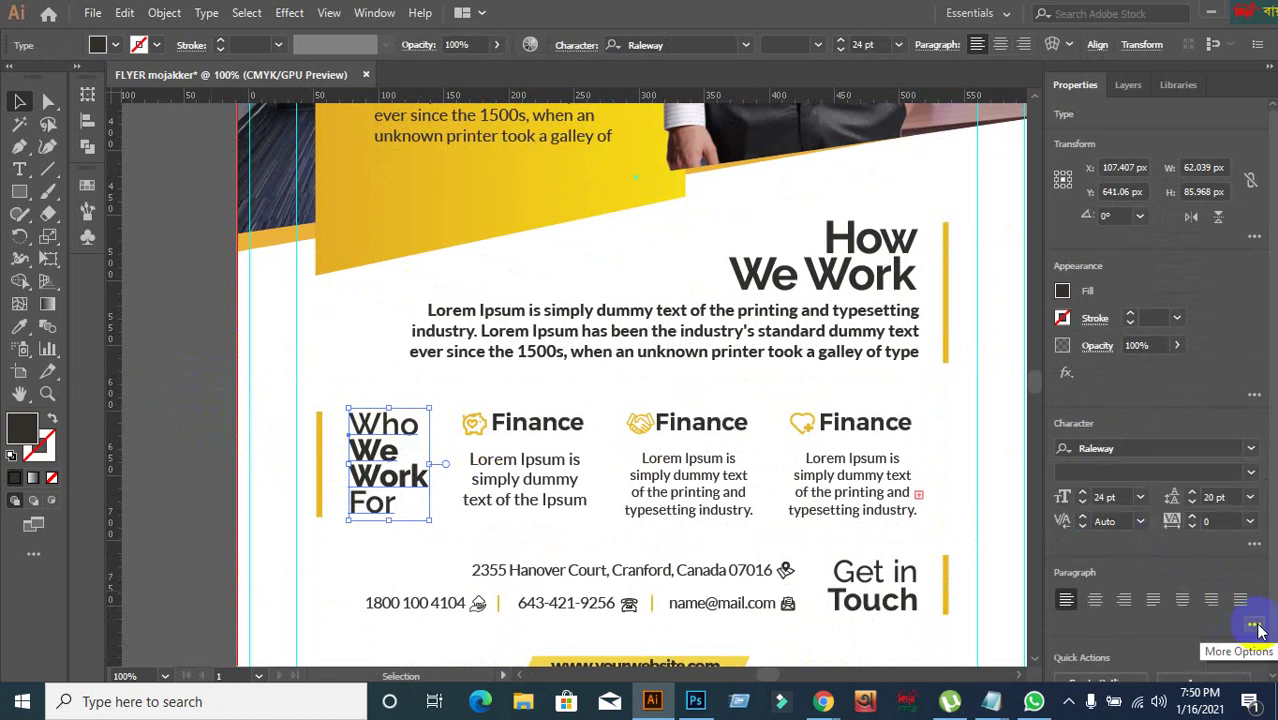
- Check the additional character options of the Who We Work For heading and deselect it
{"action": "left_click", "coordinate": [1254, 546]}
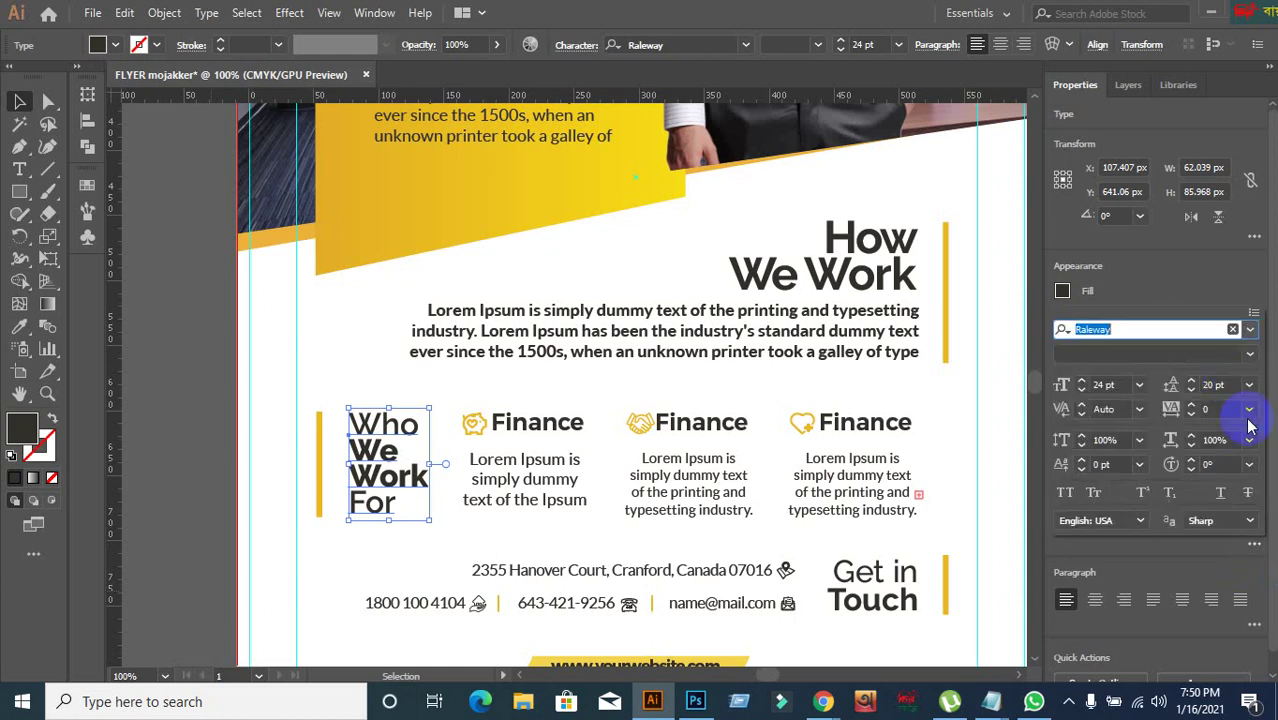
{"action": "left_click", "coordinate": [343, 480]}
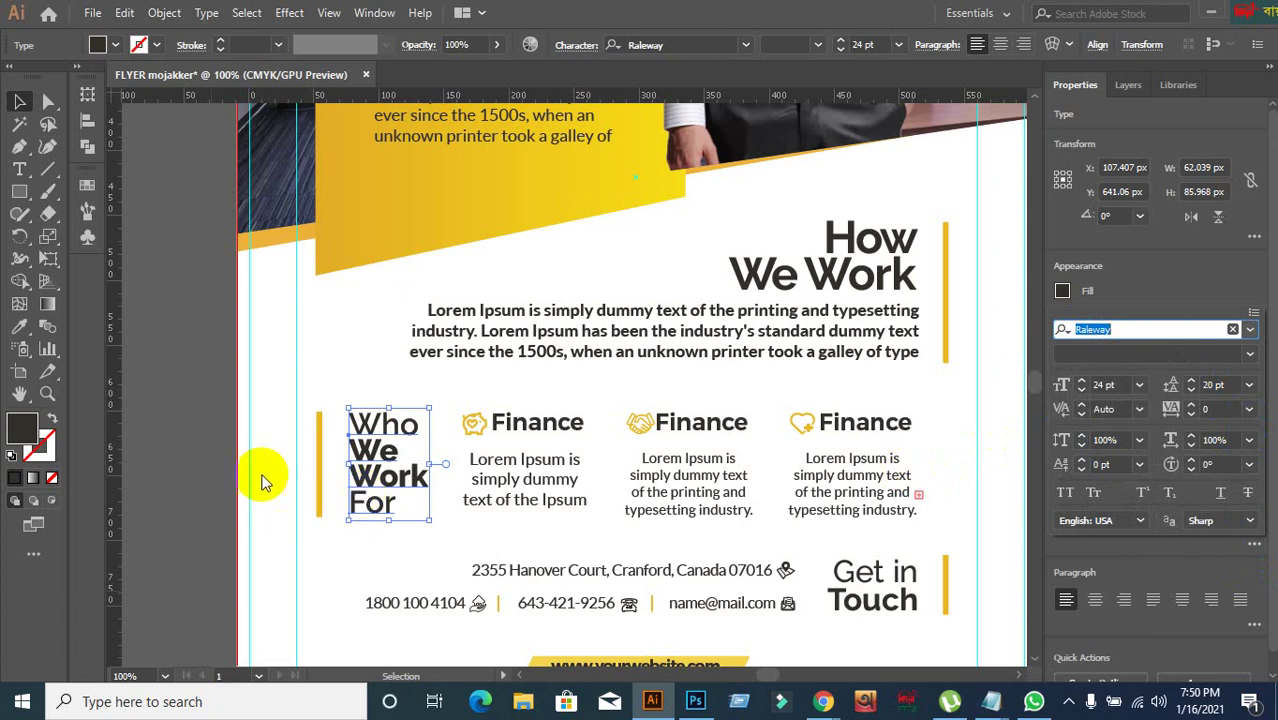
{"action": "left_click", "coordinate": [206, 450]}
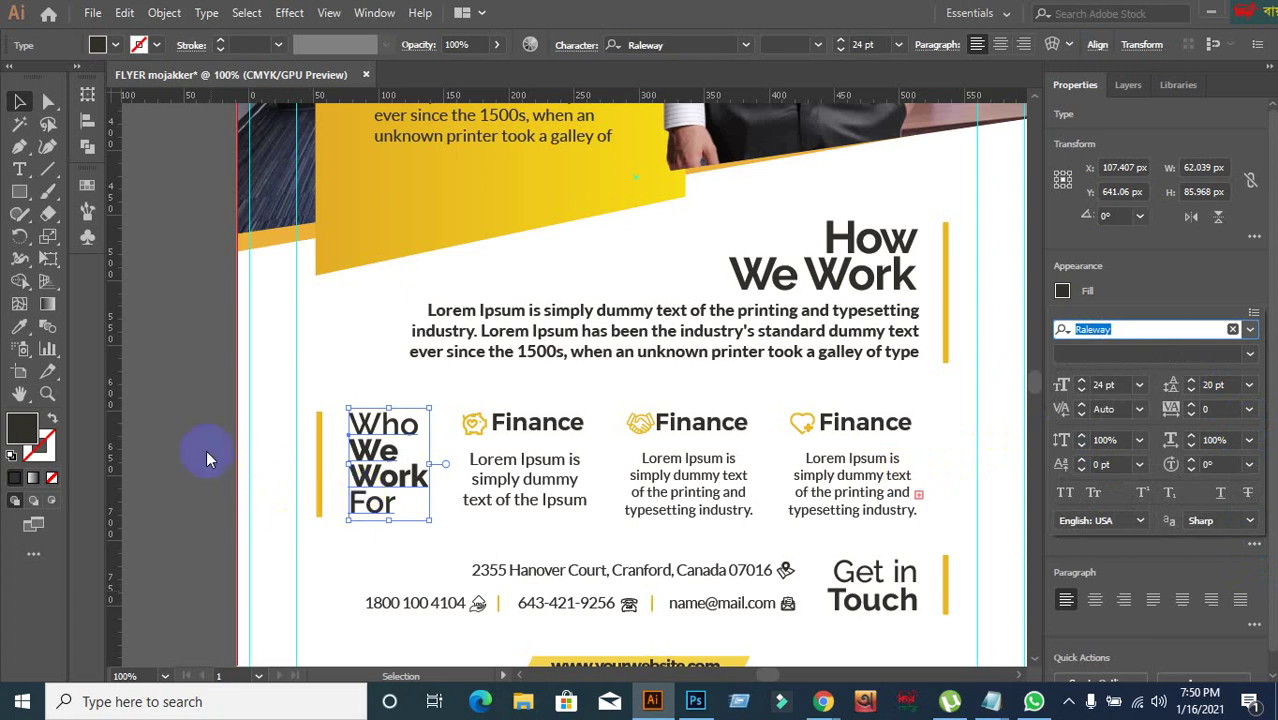
{"action": "scroll", "coordinate": [408, 531], "scroll_direction": "down", "scroll_amount": 2}
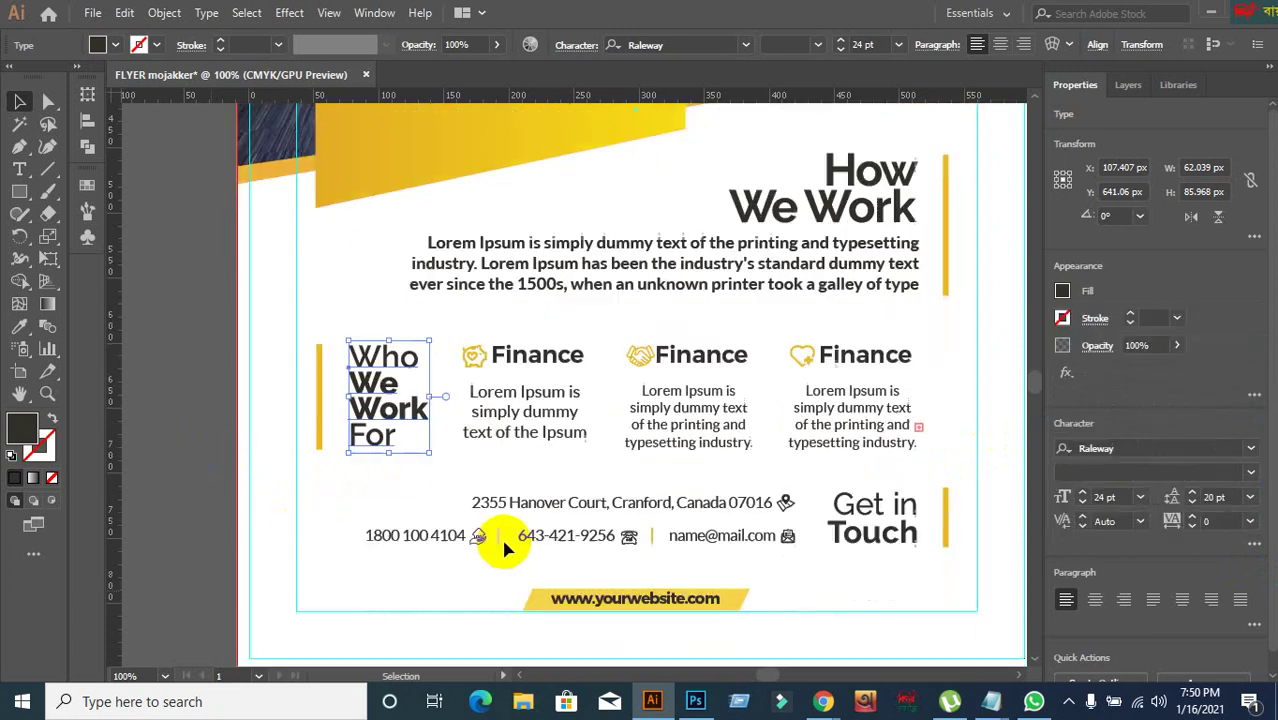
{"action": "left_click", "coordinate": [271, 525]}
- Inspect the contact row's yellow divider bars and the grouping of the first phone number with its icon
{"action": "scroll", "coordinate": [499, 585], "scroll_direction": "up", "scroll_amount": 2}
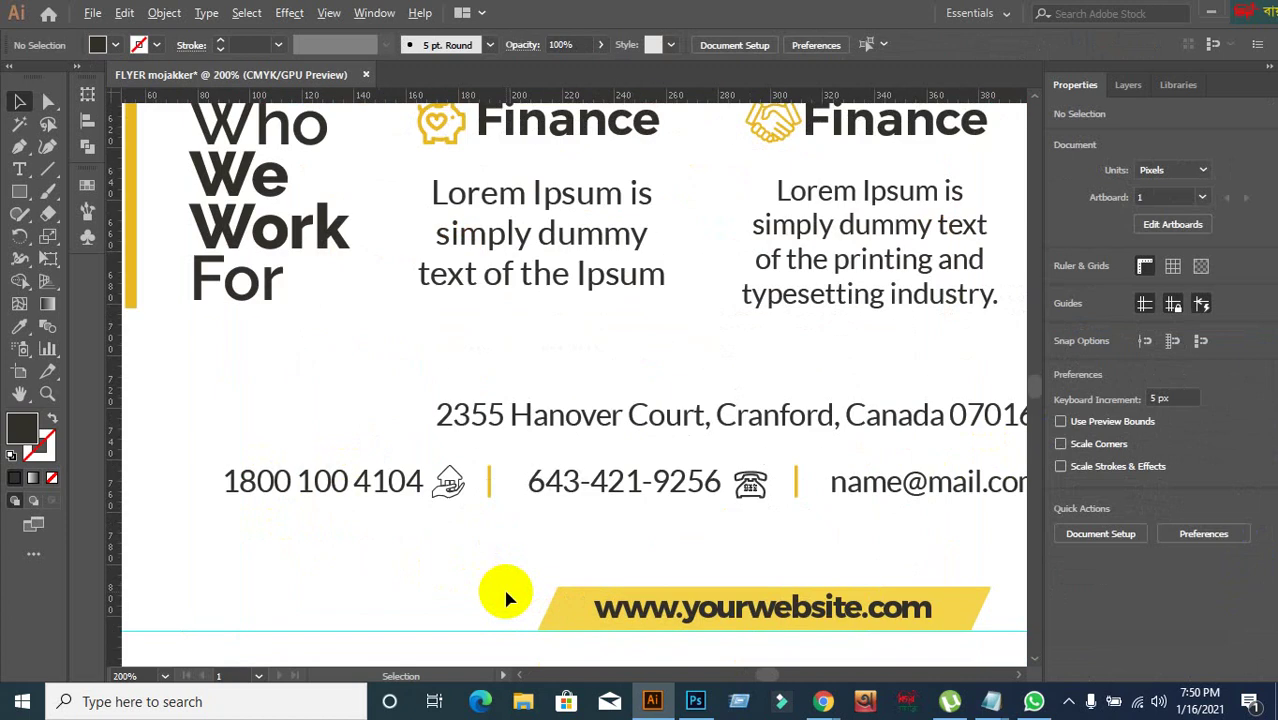
{"action": "left_click", "coordinate": [795, 492]}
{"action": "left_click", "coordinate": [762, 540]}
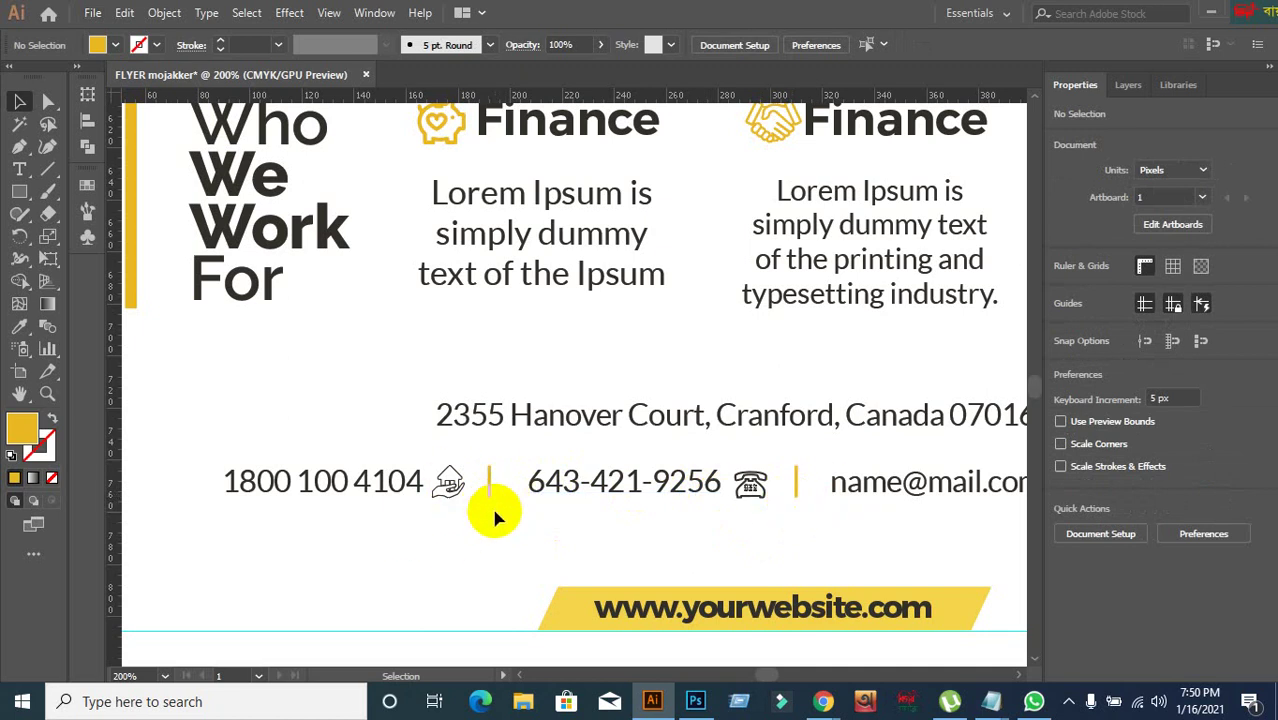
{"action": "scroll", "coordinate": [534, 530], "scroll_direction": "down", "scroll_amount": 1}
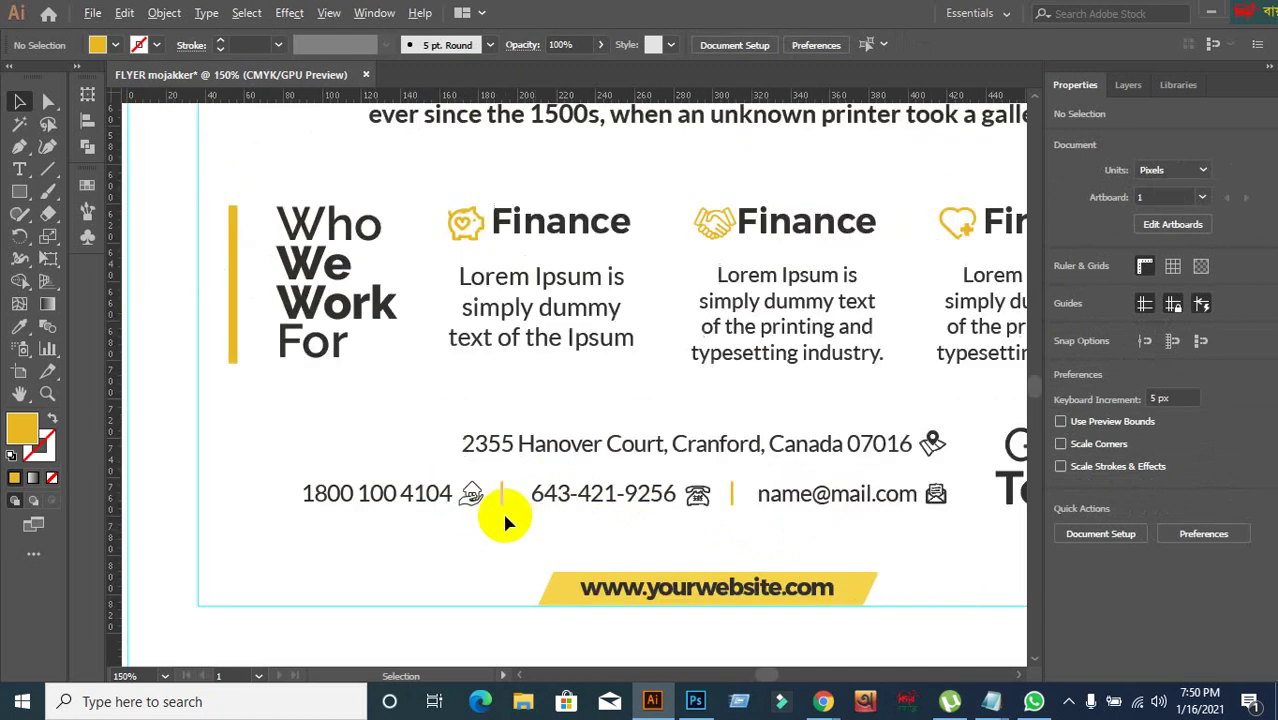
{"action": "scroll", "coordinate": [573, 519], "scroll_direction": "up", "scroll_amount": 2}
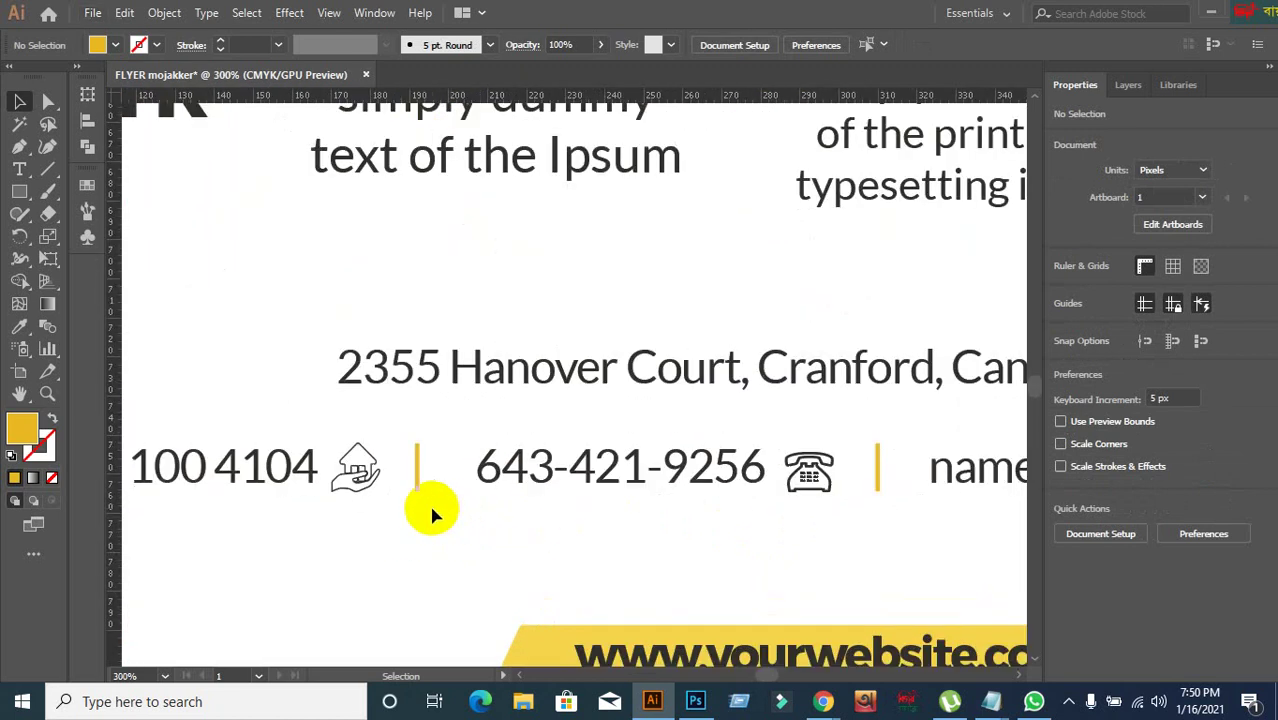
{"action": "scroll", "coordinate": [433, 513], "scroll_direction": "down", "scroll_amount": 1}
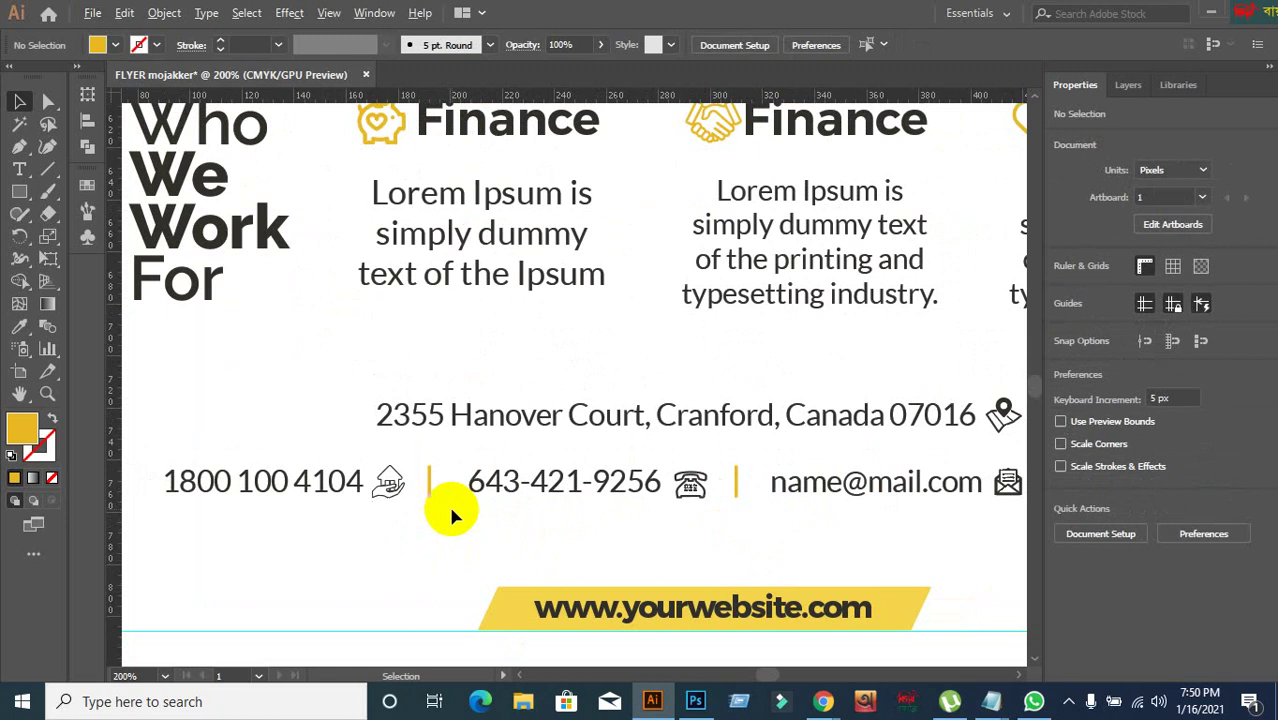
{"action": "left_click", "coordinate": [394, 485]}
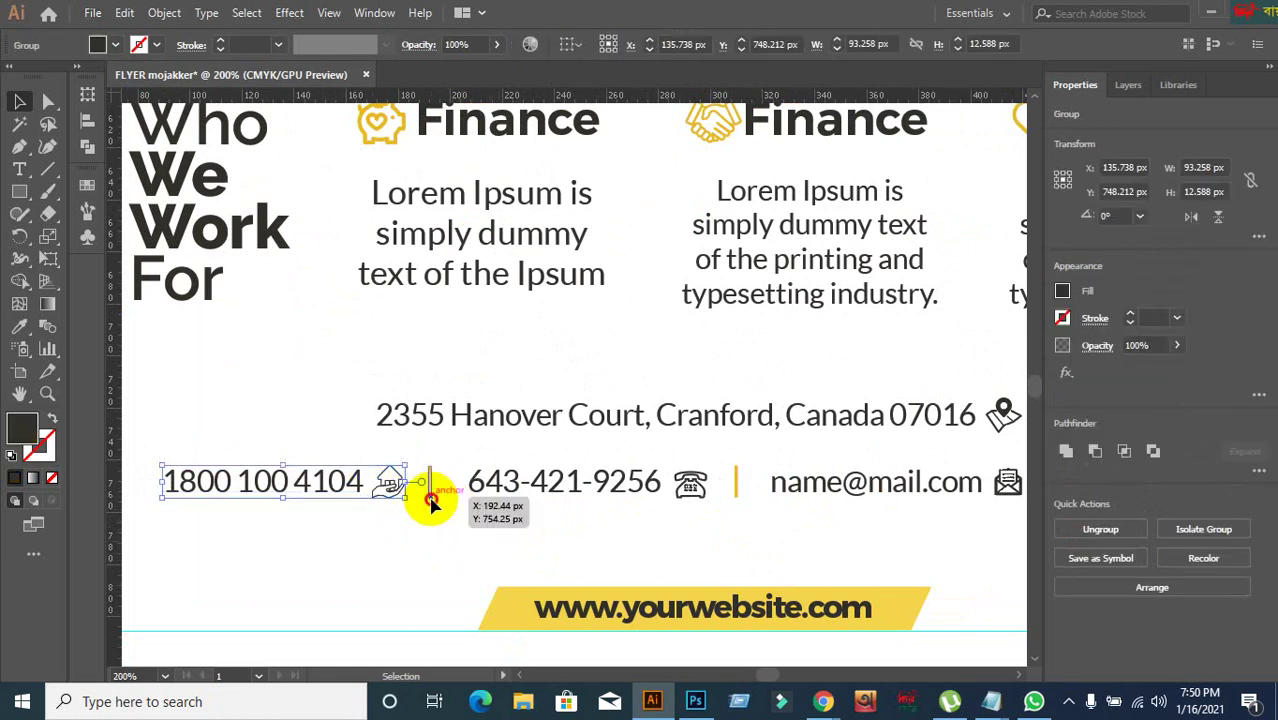
{"action": "left_click", "coordinate": [430, 498]}
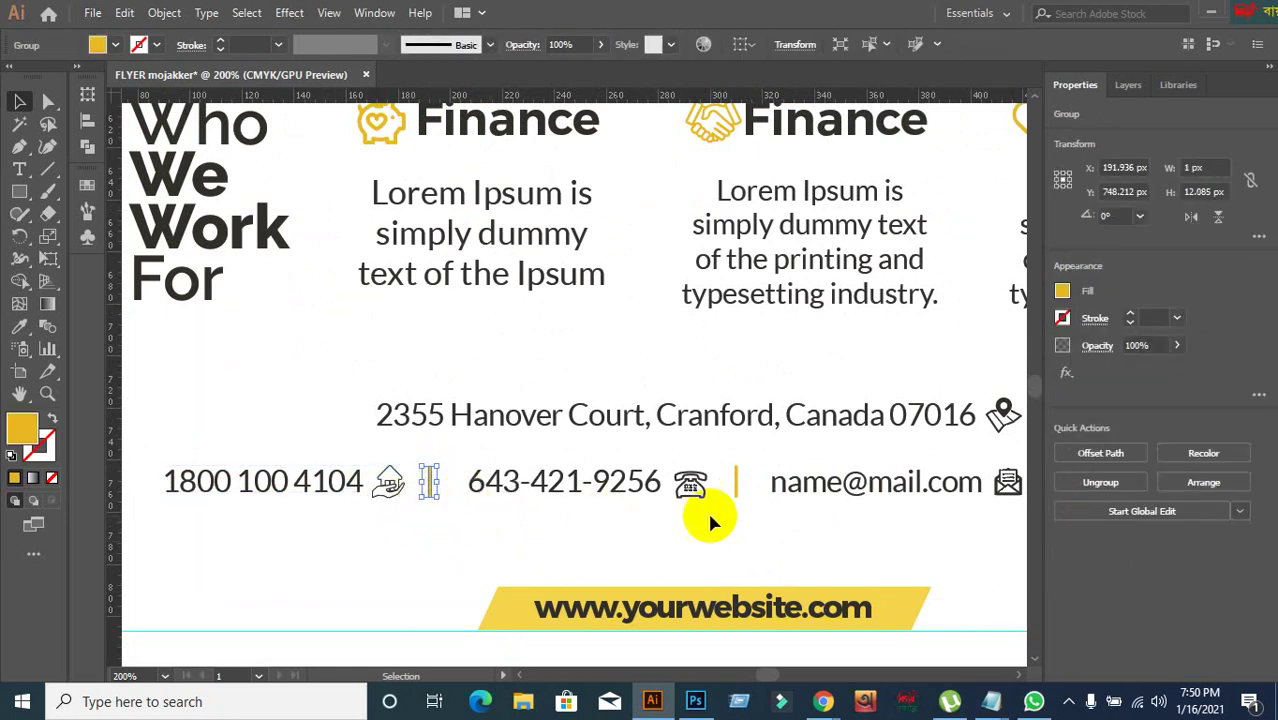
{"action": "left_click", "coordinate": [542, 521]}
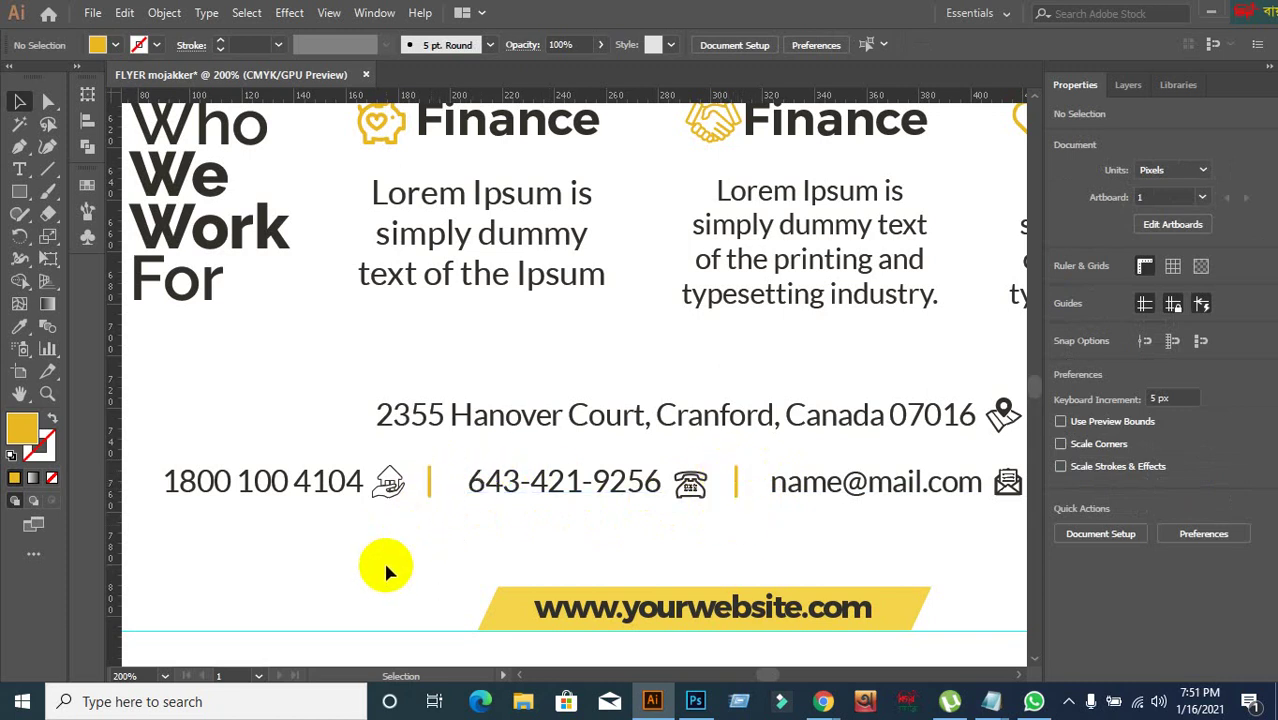
- Check the font family and available font styles of the website address in the yellow banner, leaving it deselected
{"action": "left_click", "coordinate": [650, 618]}
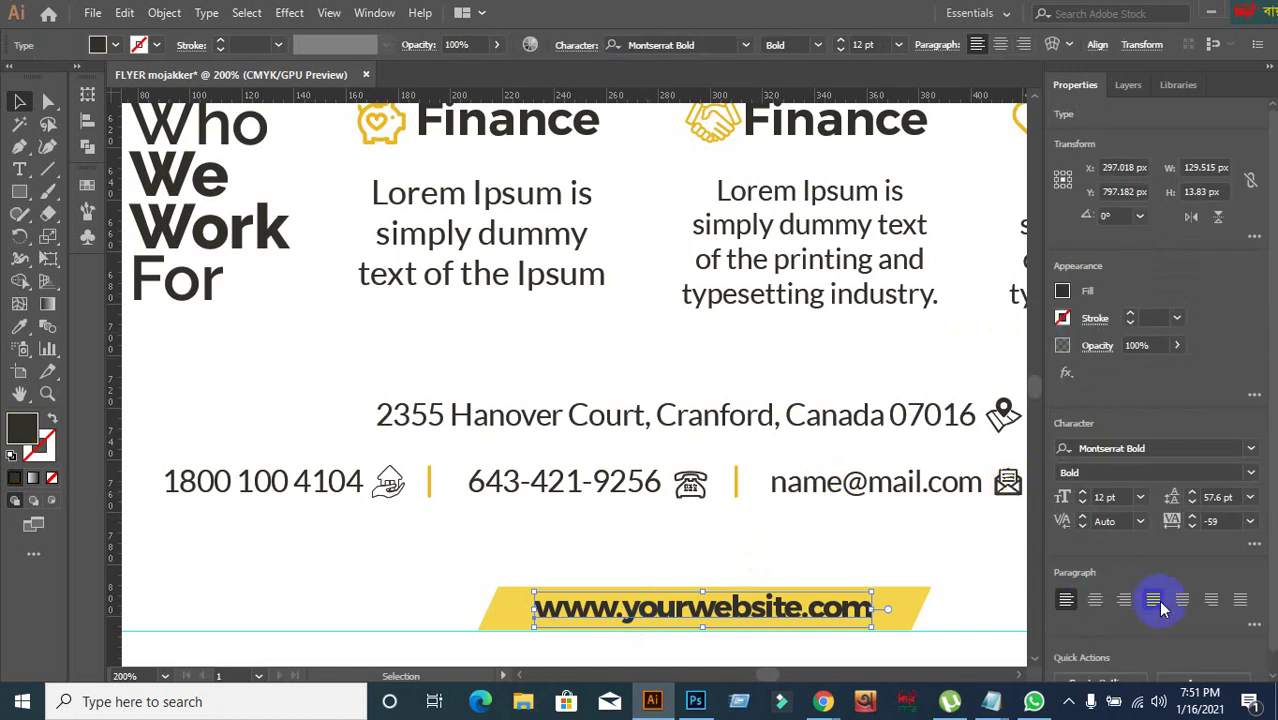
{"action": "left_click", "coordinate": [818, 45]}
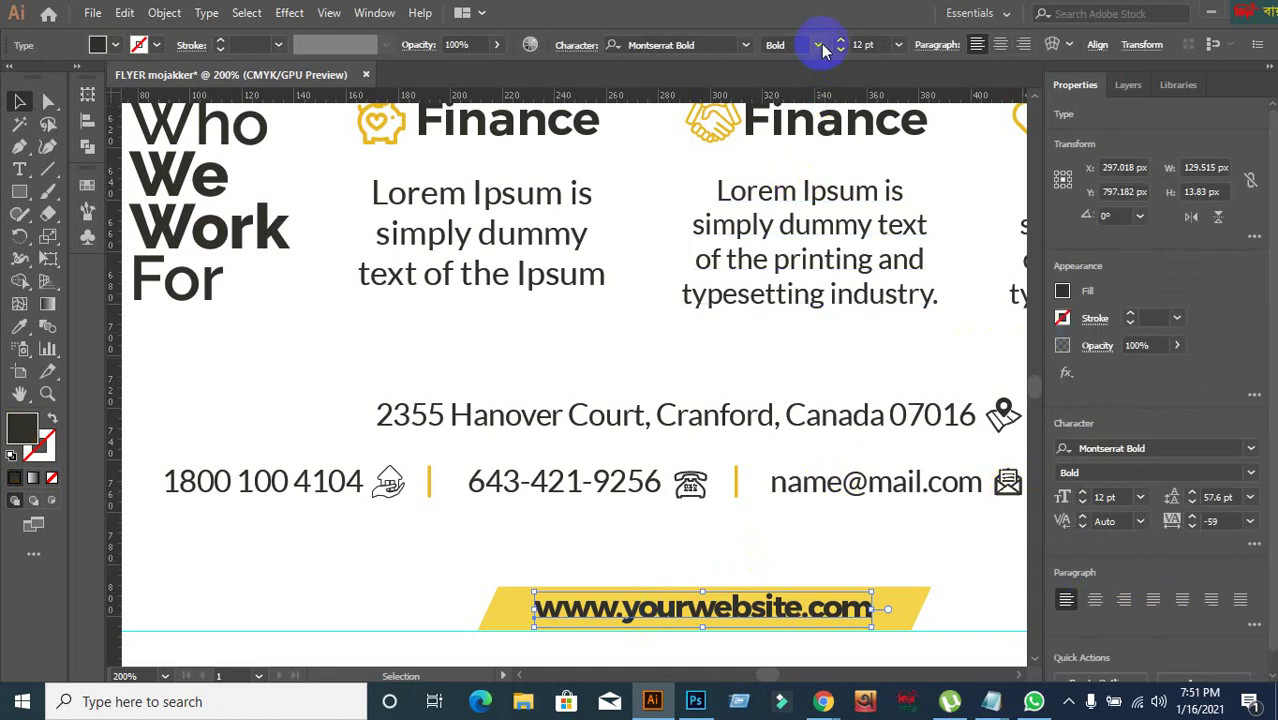
{"action": "left_click", "coordinate": [820, 46]}
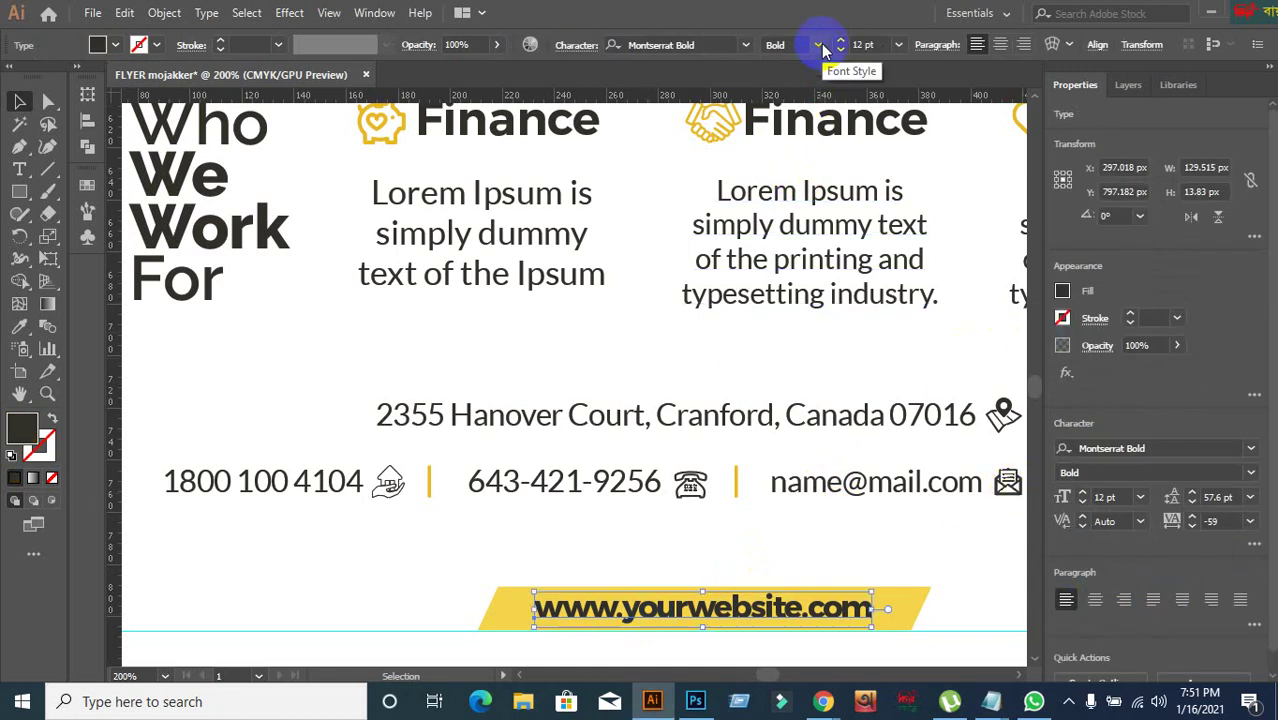
{"action": "left_click", "coordinate": [1250, 452]}
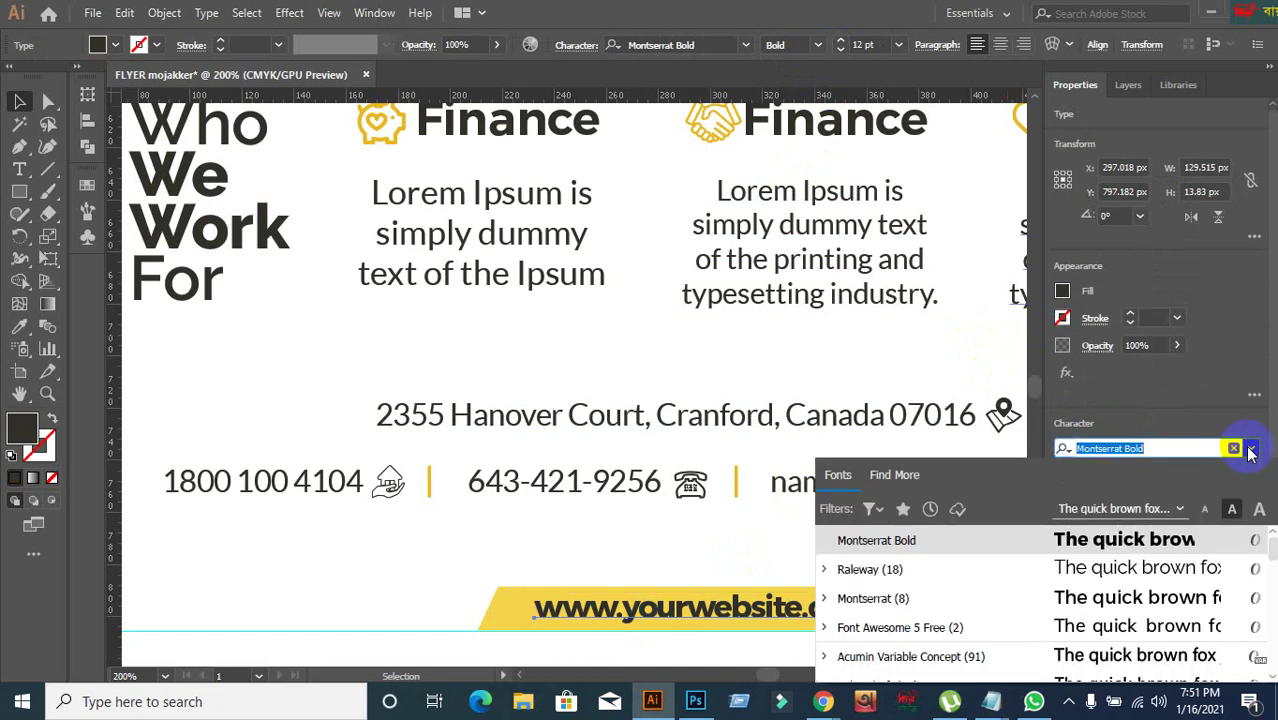
{"action": "left_click", "coordinate": [1250, 452]}
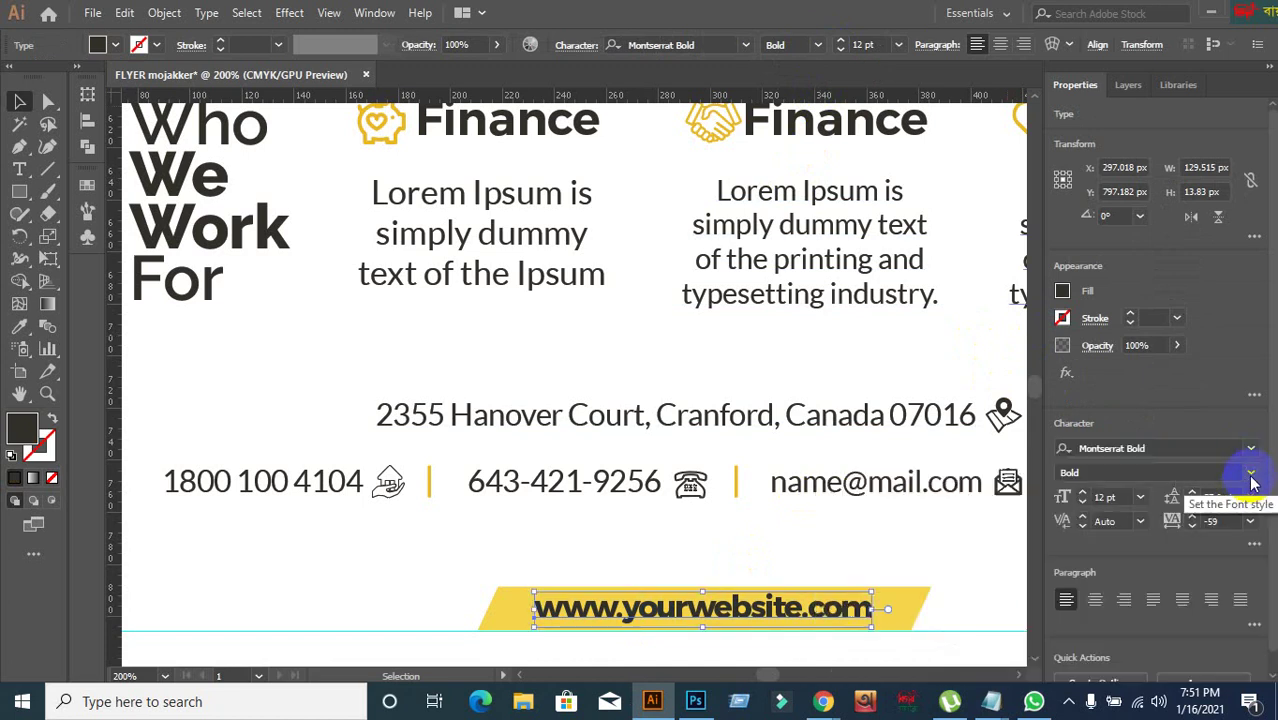
{"action": "left_click", "coordinate": [1250, 474]}
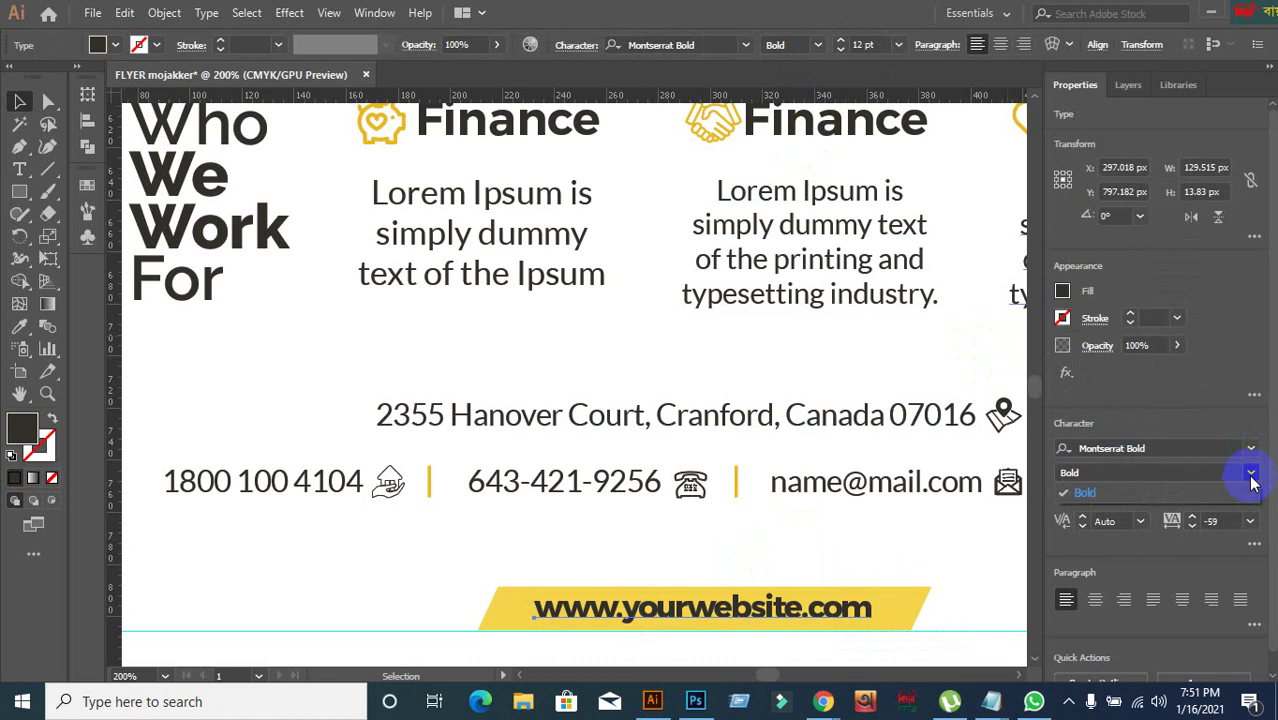
{"action": "left_click", "coordinate": [1250, 476]}
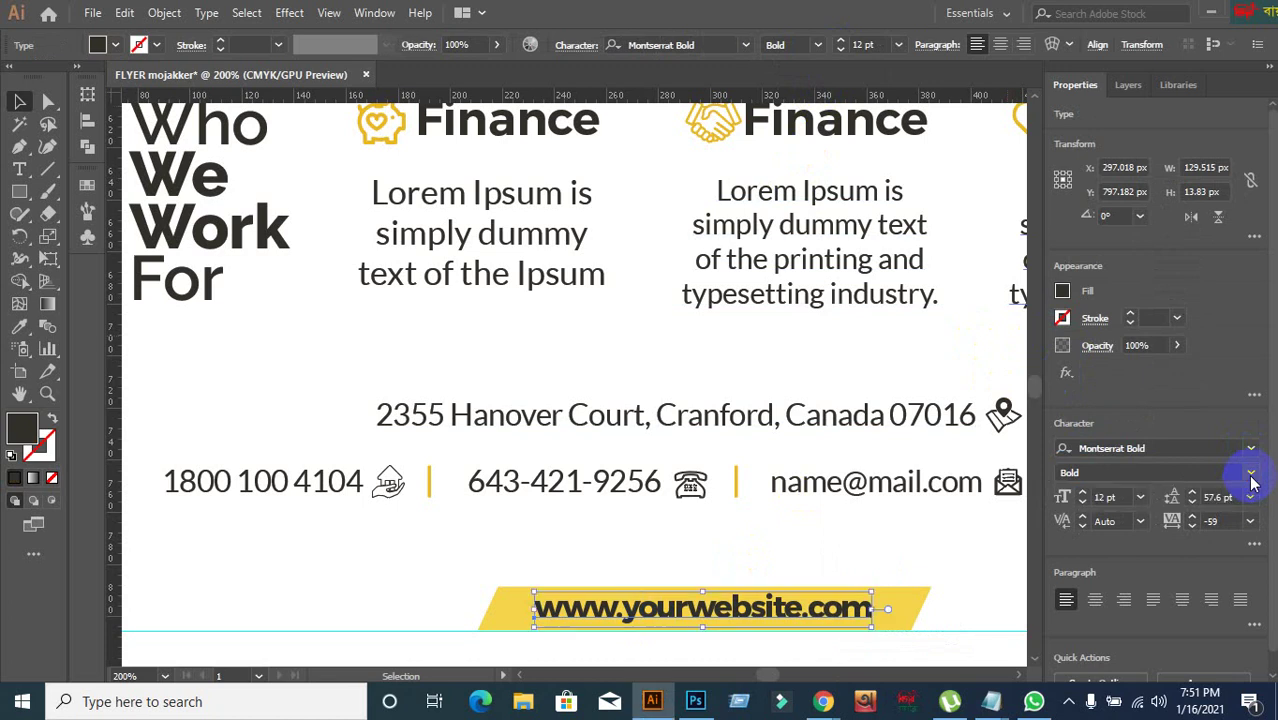
{"action": "left_click", "coordinate": [1153, 449]}
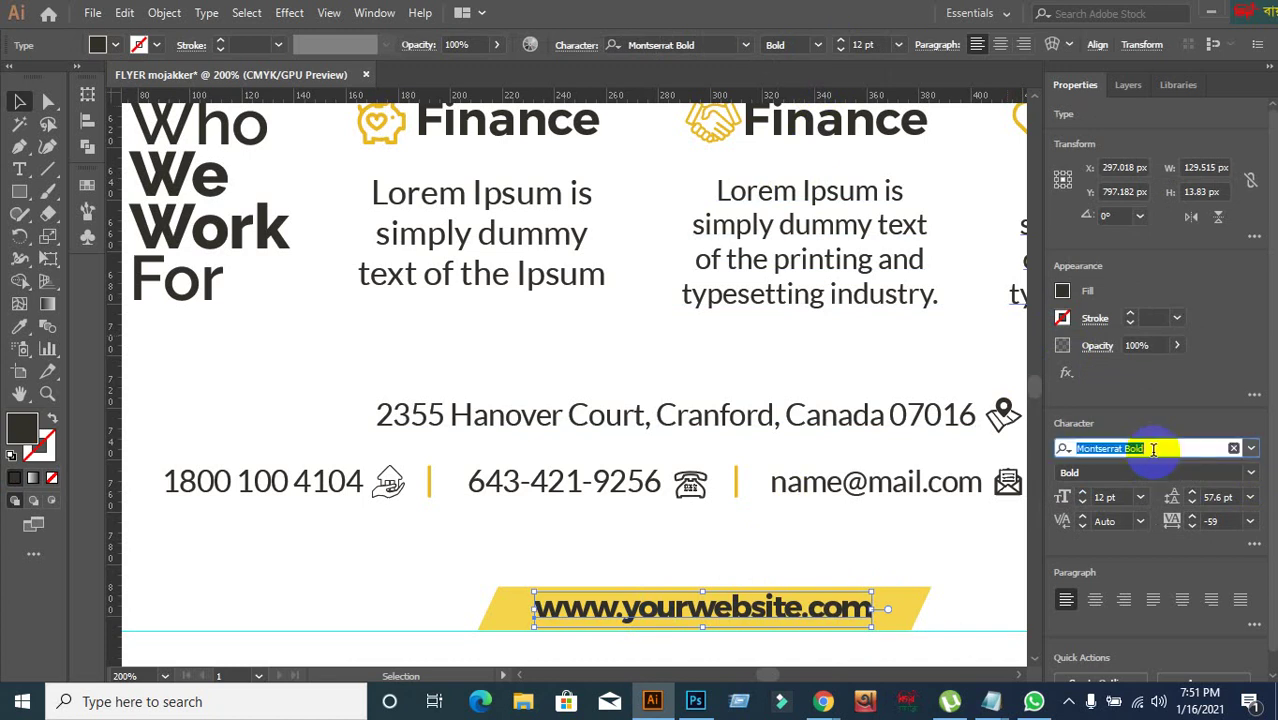
{"action": "left_click", "coordinate": [1153, 449]}
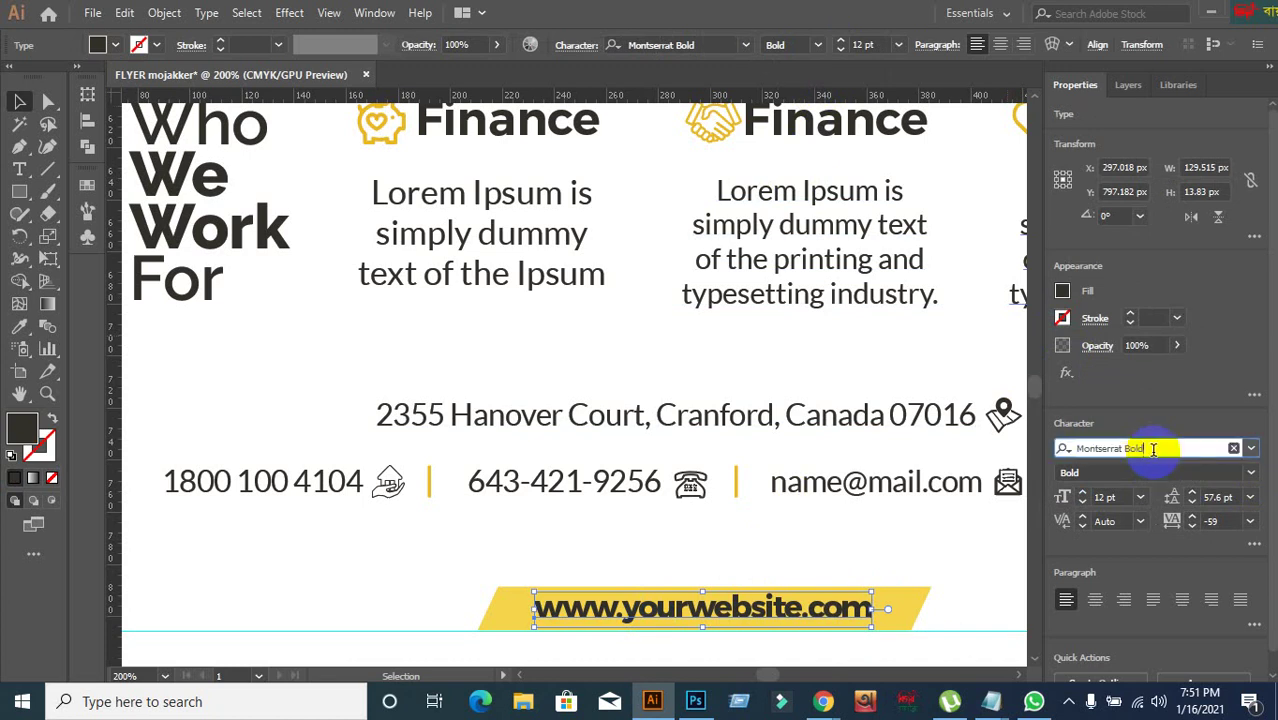
{"action": "left_click", "coordinate": [890, 546]}
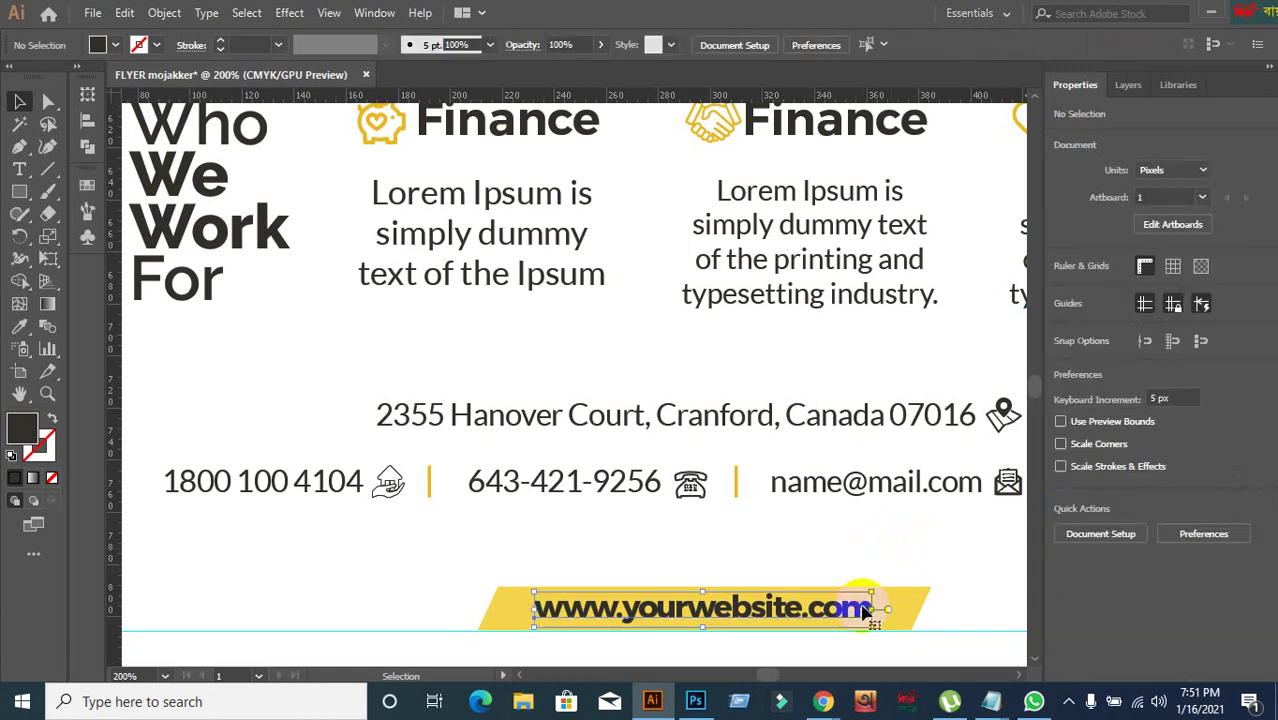
{"action": "key", "text": "ctrl+minus"}
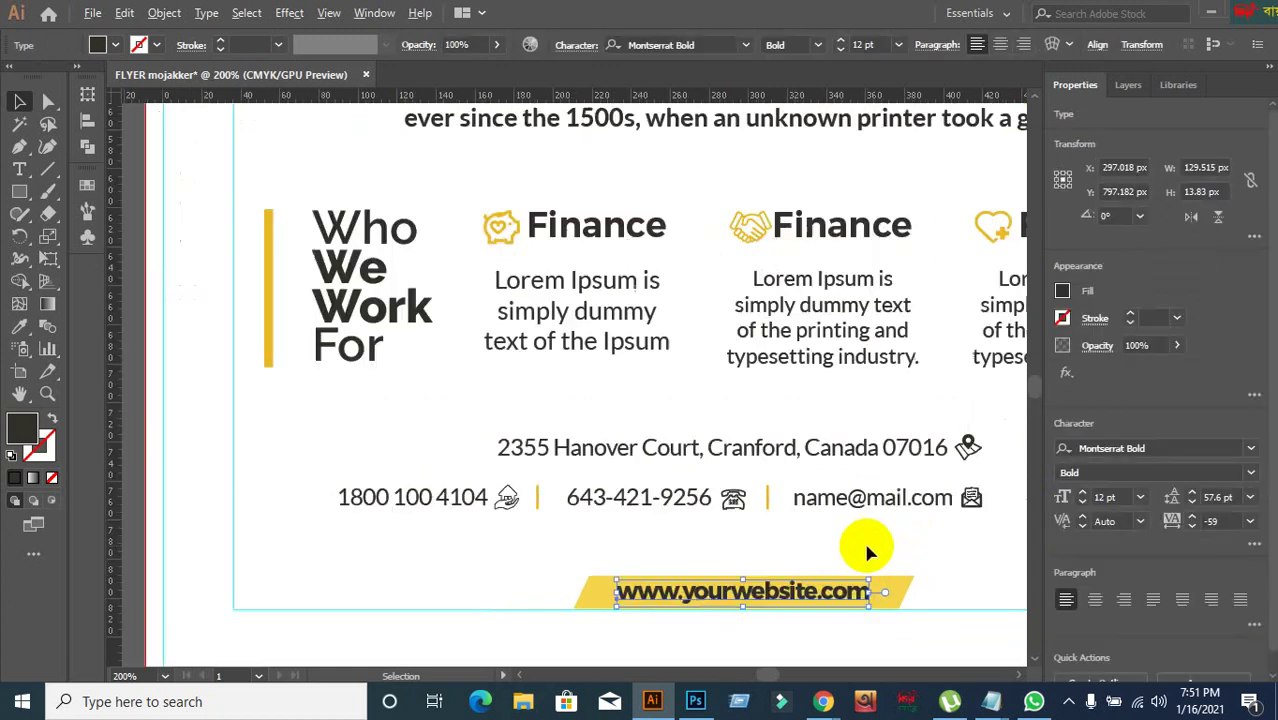
{"action": "left_click", "coordinate": [365, 508]}
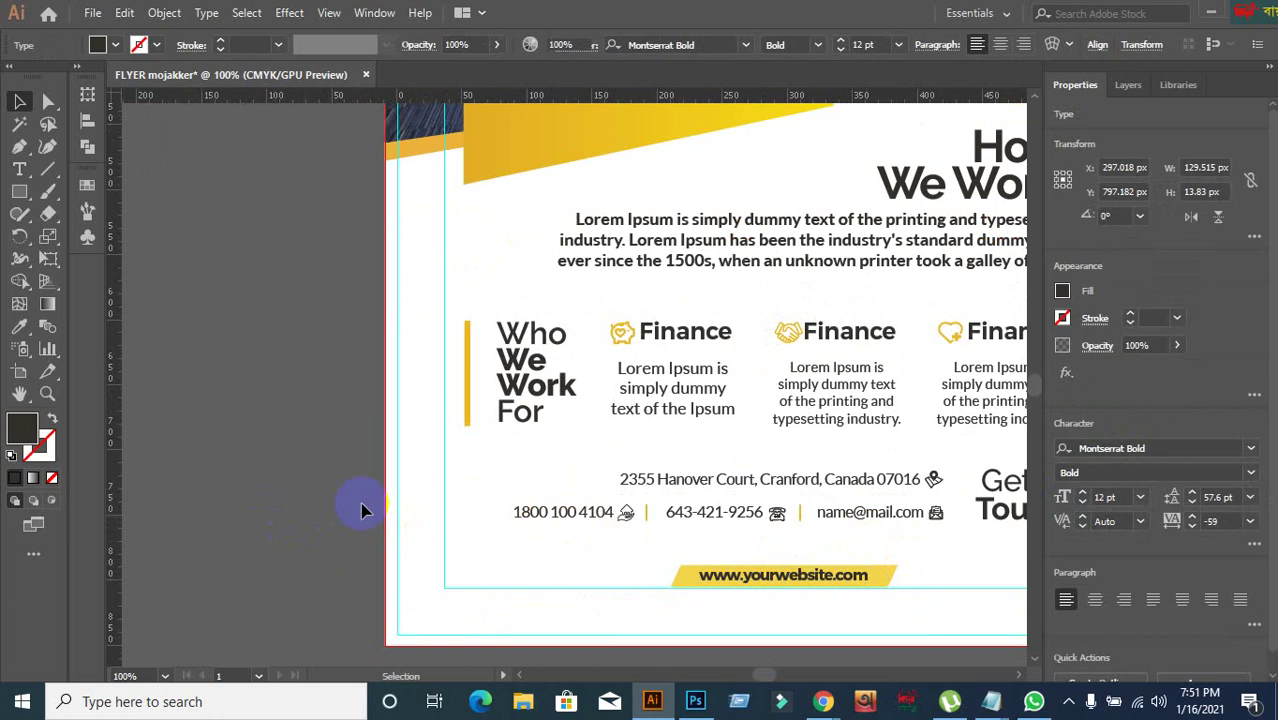
- Change the font of the website address in the yellow banner to Raleway Light
{"action": "left_click_drag", "start_coordinate": [849, 336], "coordinate": [659, 328]}
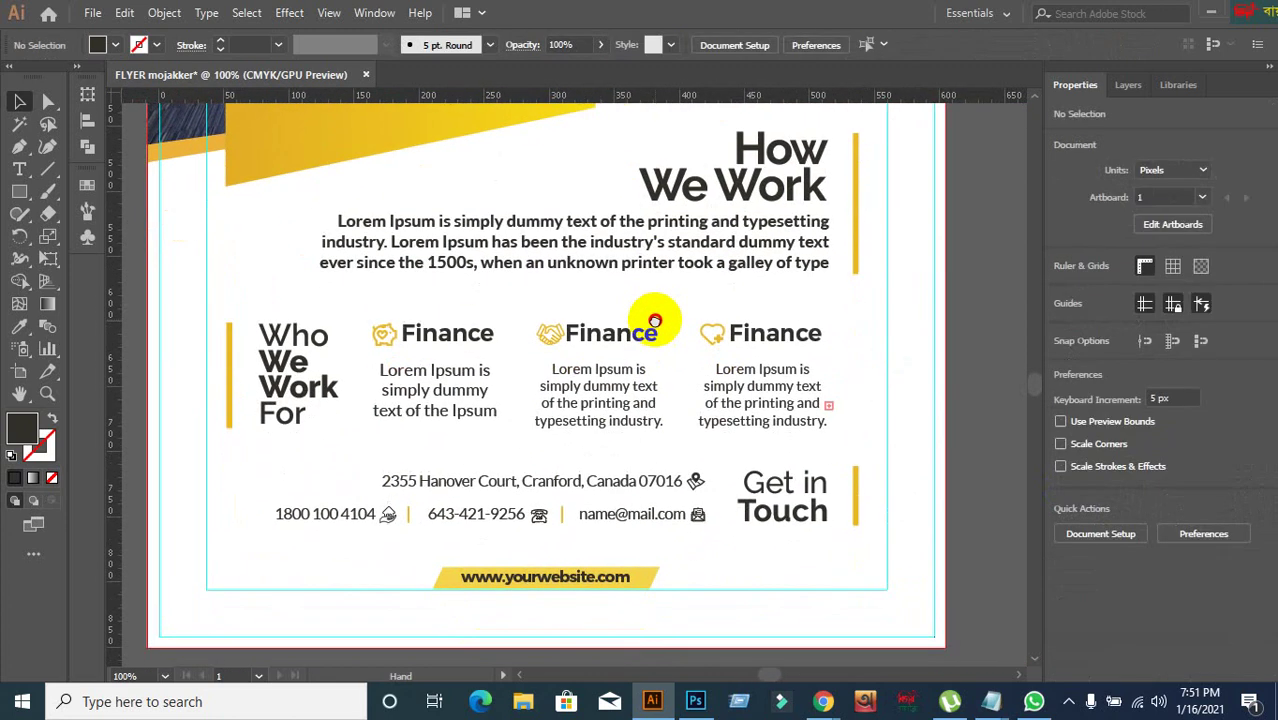
{"action": "left_click_drag", "start_coordinate": [857, 574], "coordinate": [856, 525]}
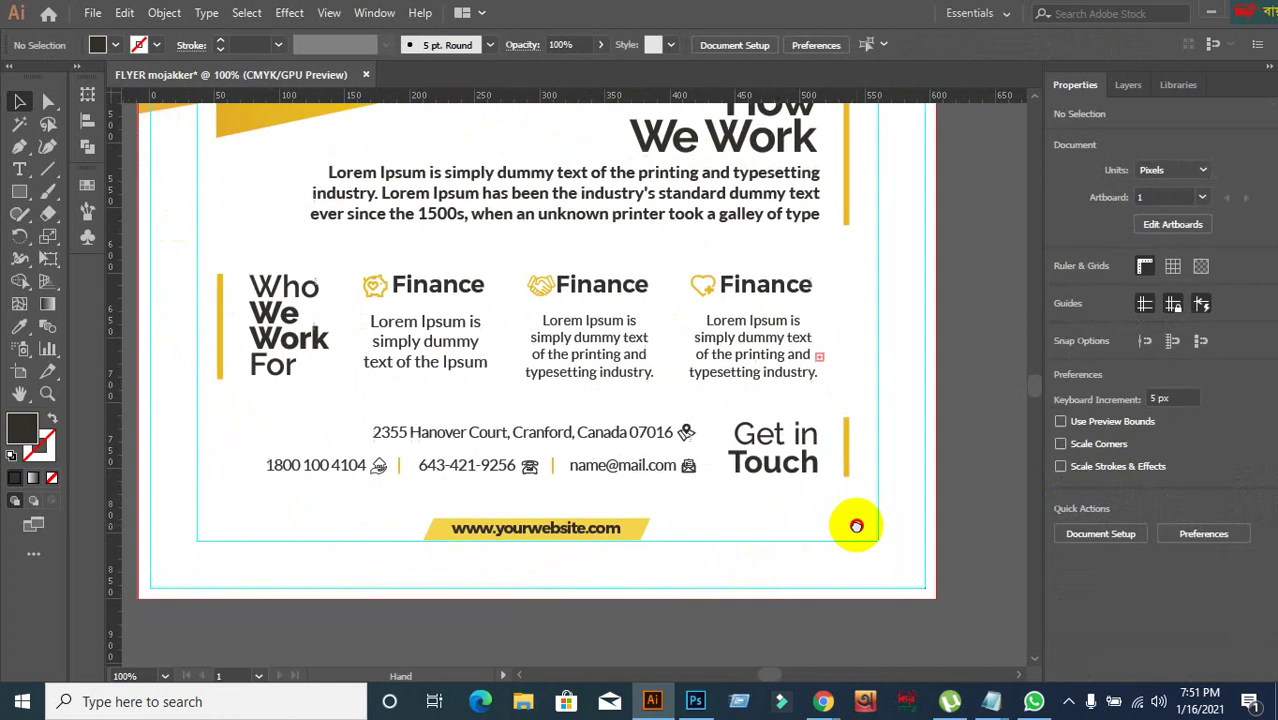
{"action": "left_click", "coordinate": [606, 526]}
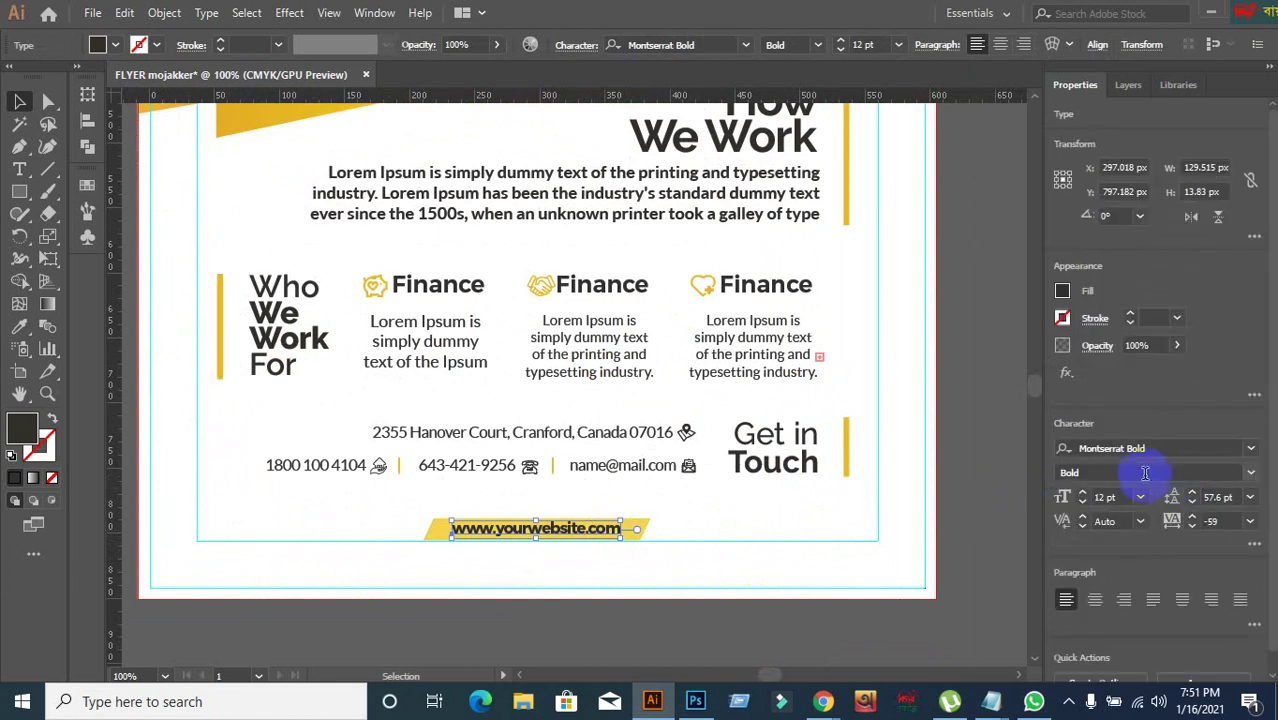
{"action": "left_click", "coordinate": [1169, 453]}
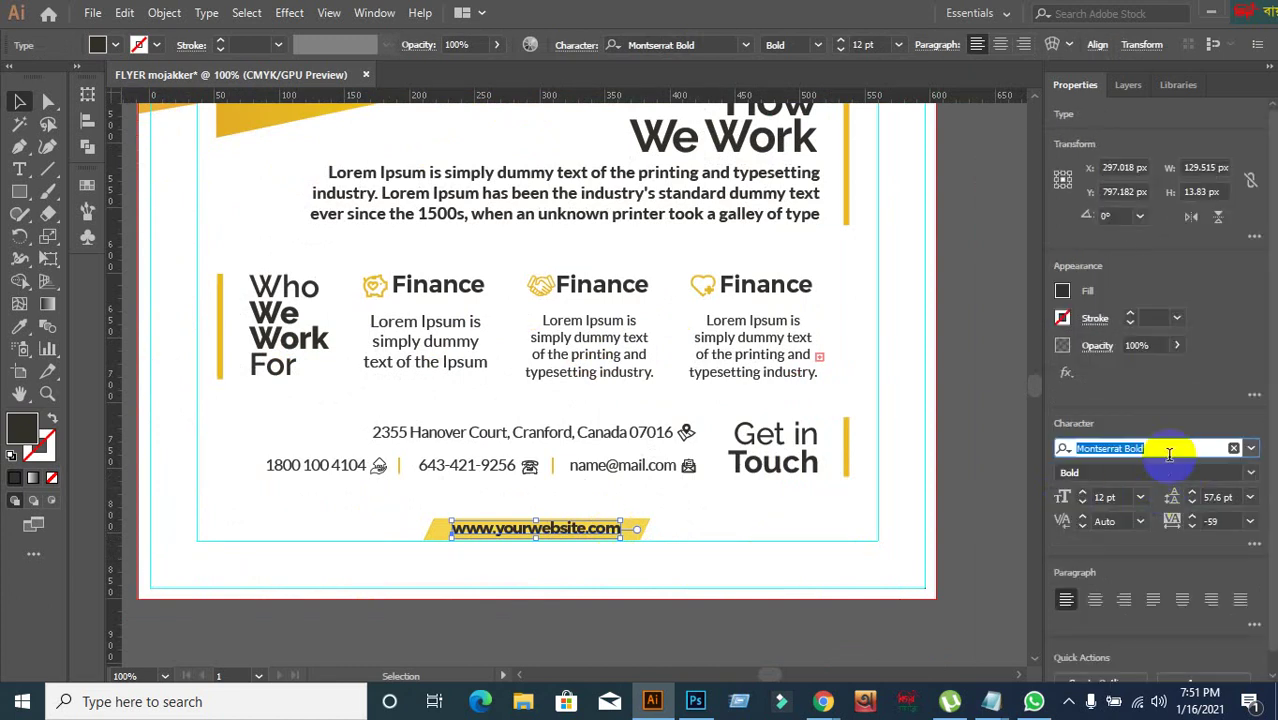
{"action": "type", "text": "mon"}
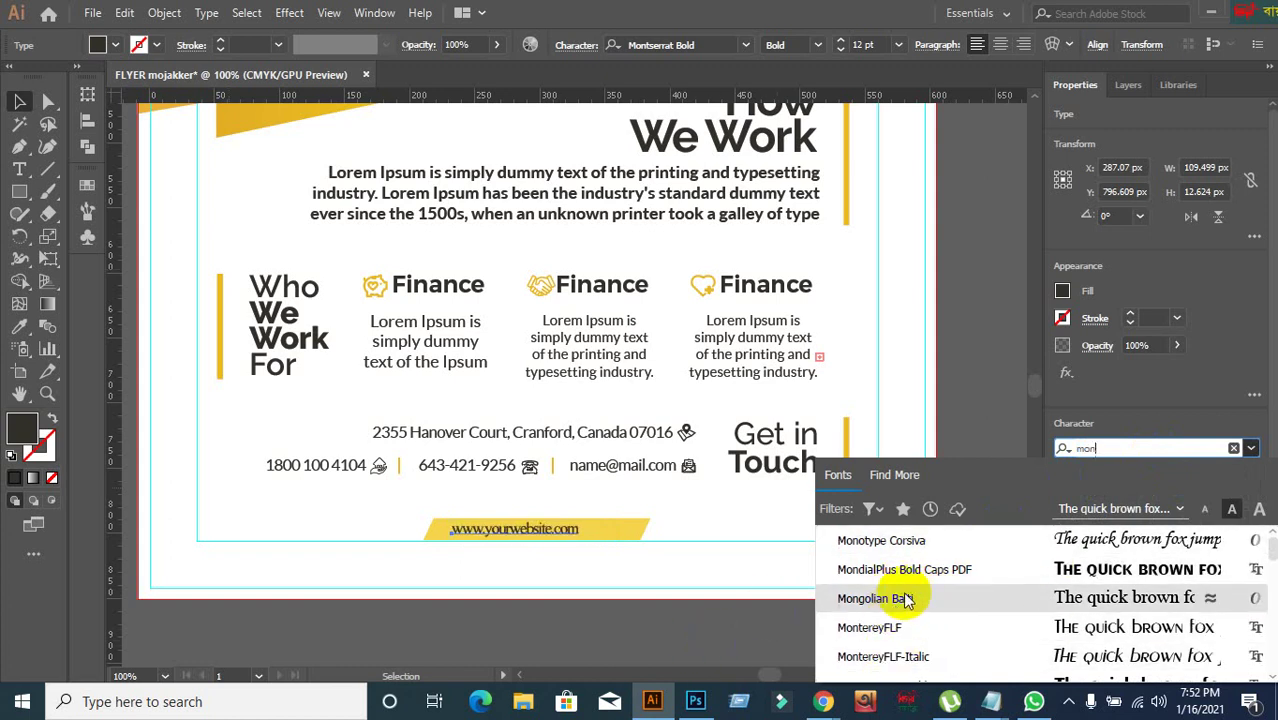
{"action": "key", "text": "BackSpace"}
{"action": "key", "text": "BackSpace"}
{"action": "key", "text": "BackSpace"}
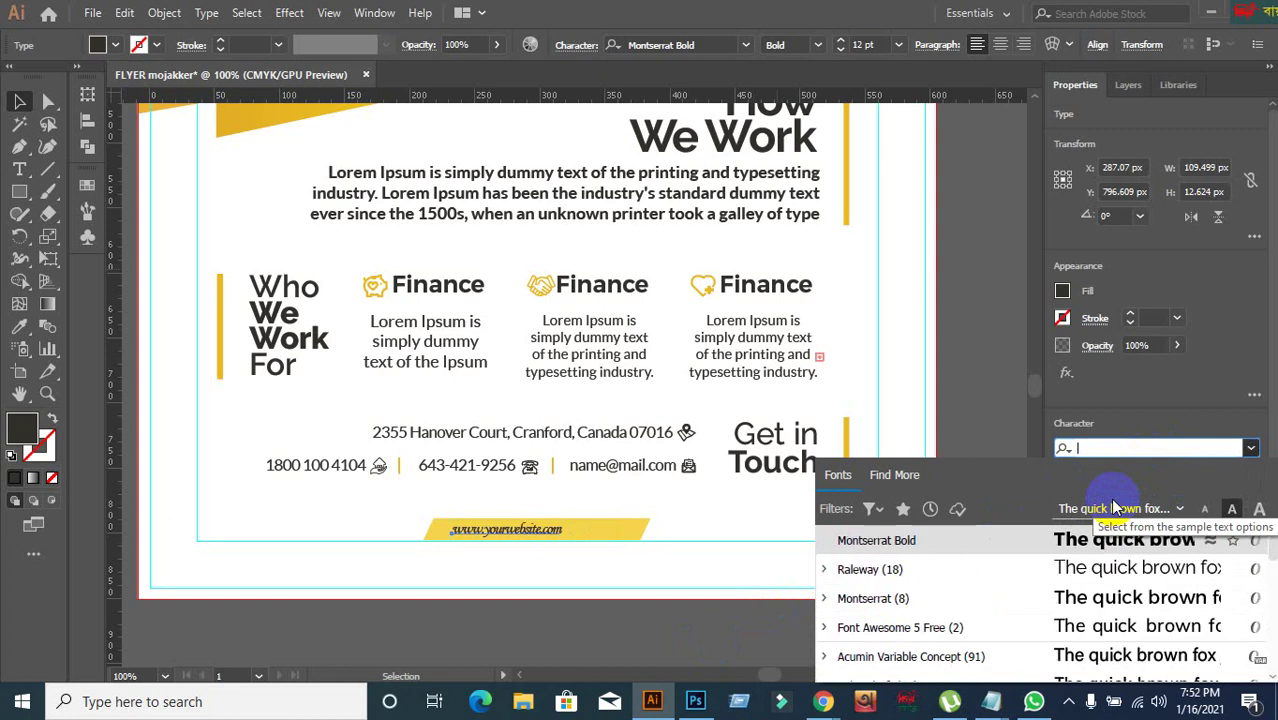
{"action": "type", "text": "Ral"}
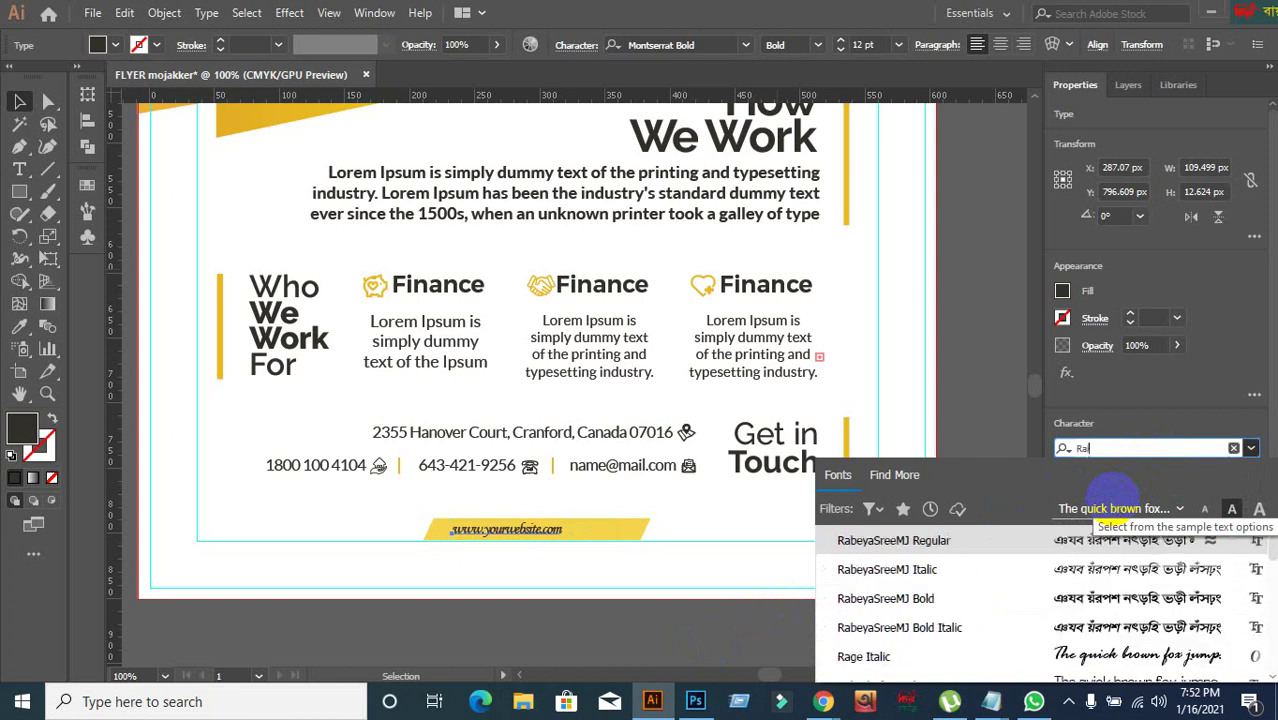
{"action": "type", "text": "e"}
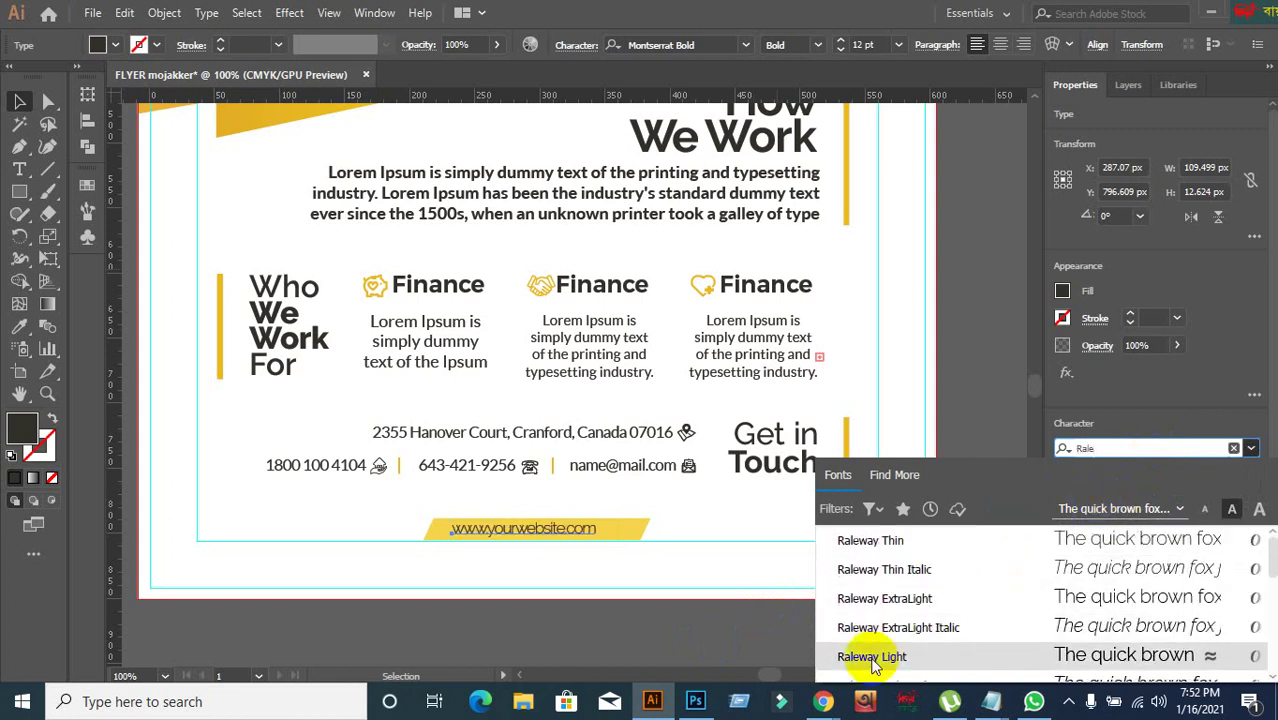
{"action": "left_click", "coordinate": [860, 656]}
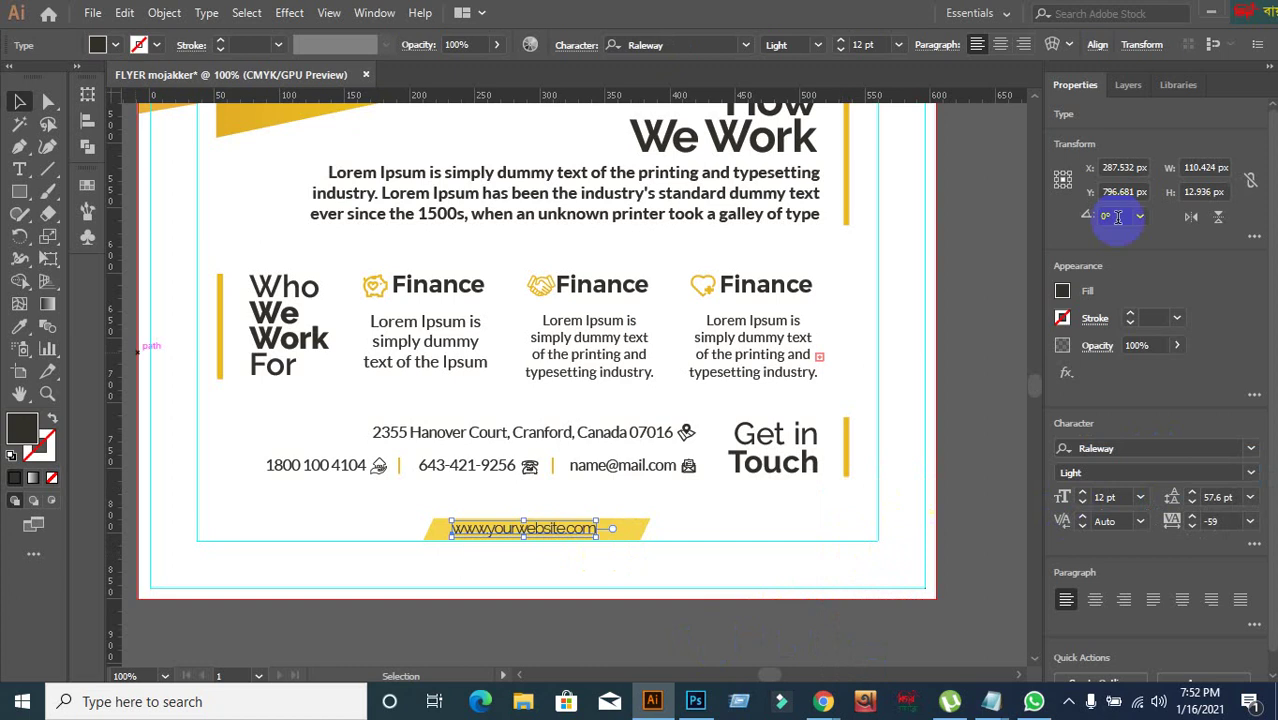
- Center-align the website address text and set its font weight to Regular
{"action": "left_click", "coordinate": [1001, 45]}
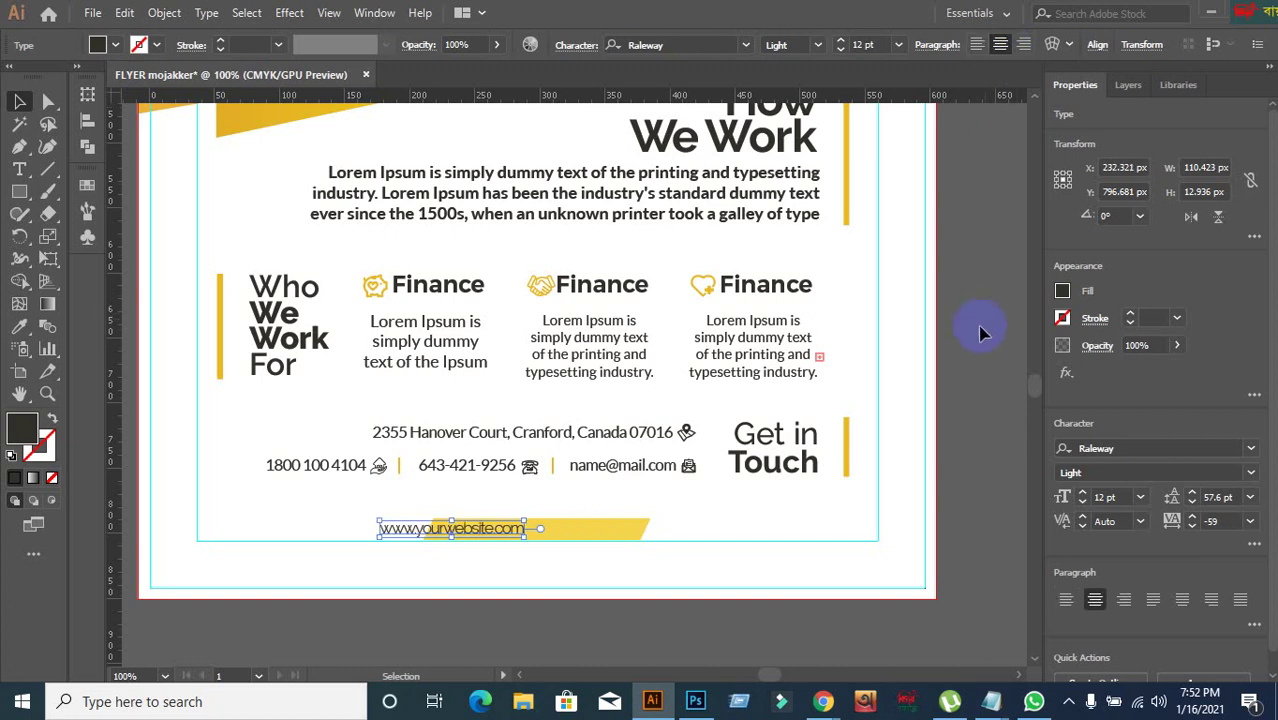
{"action": "left_click", "coordinate": [1250, 473]}
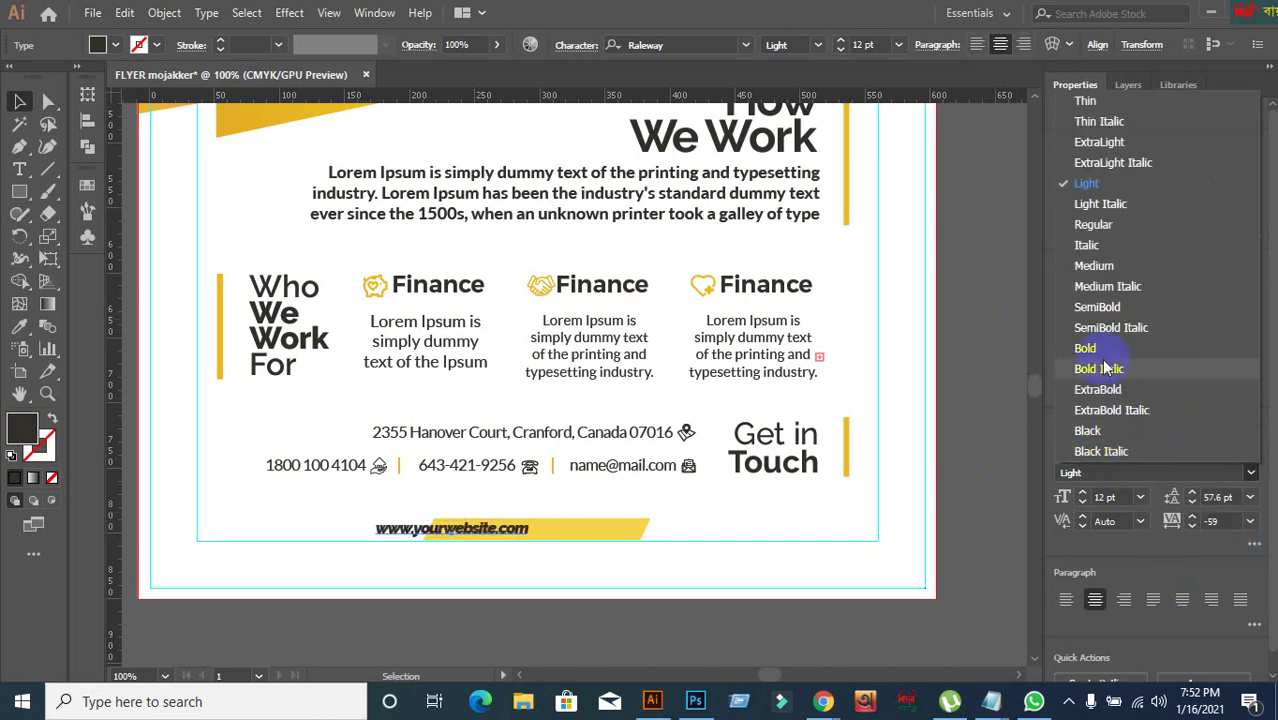
{"action": "left_click", "coordinate": [1092, 224]}
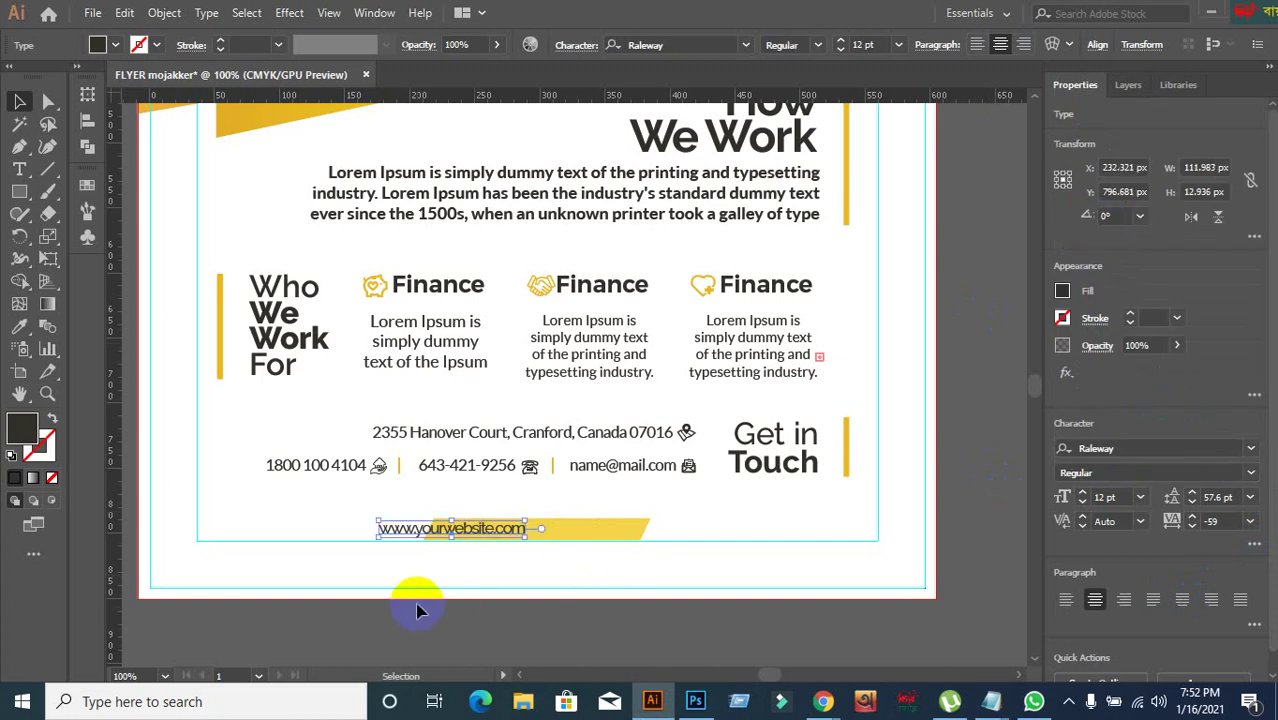
- Center the website address horizontally and vertically on the yellow banner at the foot of the flyer
{"action": "scroll", "coordinate": [388, 568], "scroll_direction": "up", "scroll_amount": 2}
{"action": "left_click", "coordinate": [730, 495], "text": "shift"}
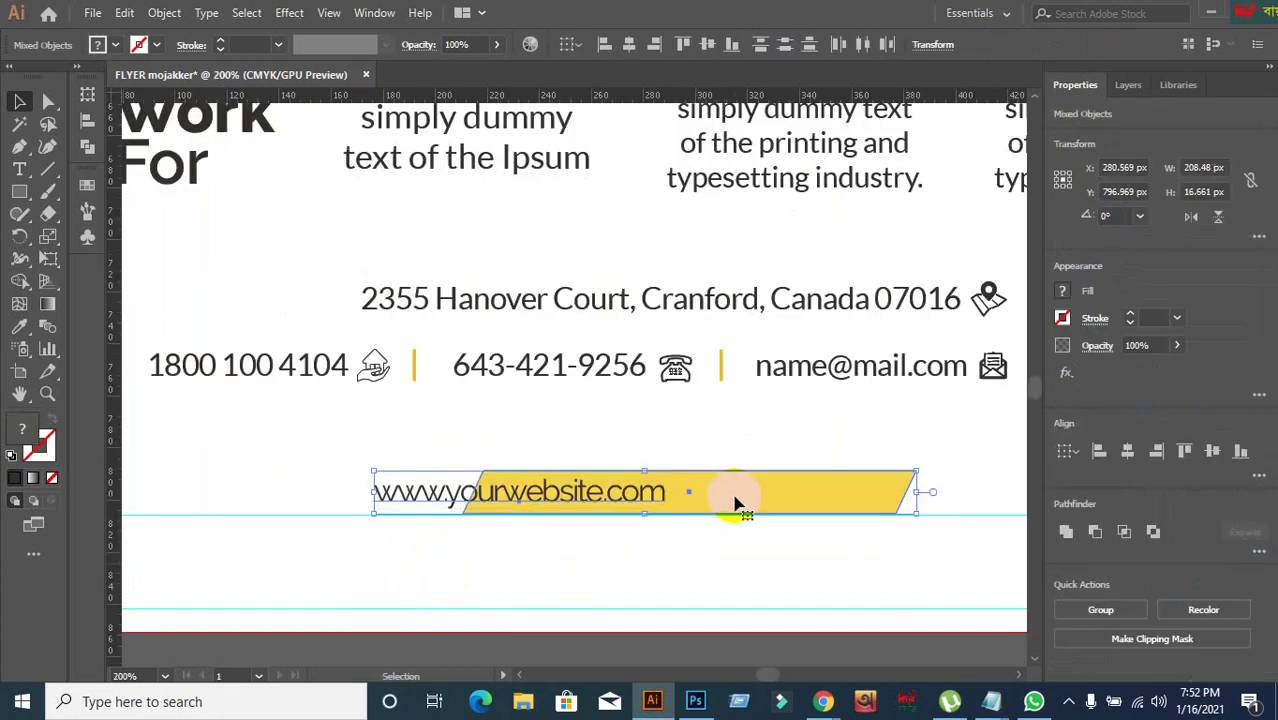
{"action": "left_click", "coordinate": [1127, 451]}
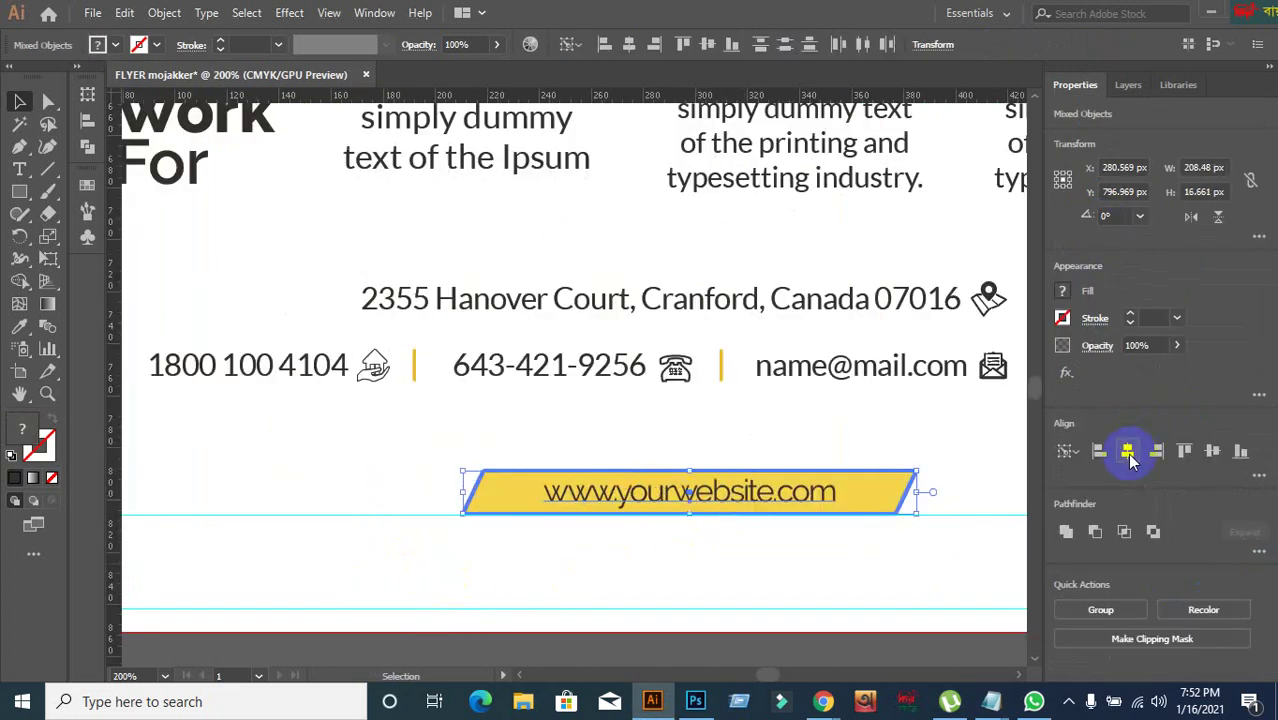
{"action": "left_click", "coordinate": [1210, 452]}
{"action": "left_click", "coordinate": [844, 552]}
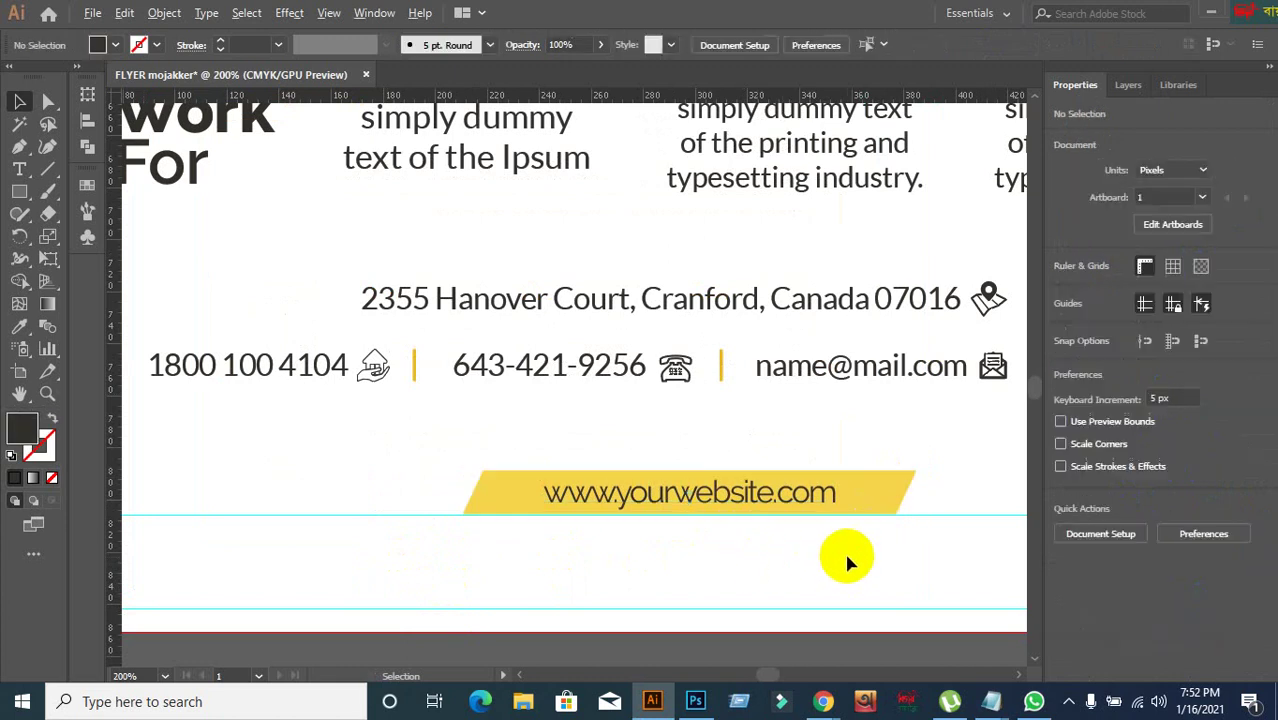
- Review the flyer layout from the website banner up to the headline and the How We Work section
{"action": "scroll", "coordinate": [844, 550], "scroll_direction": "down", "scroll_amount": 2}
{"action": "scroll", "coordinate": [896, 573], "scroll_direction": "up", "scroll_amount": 1}
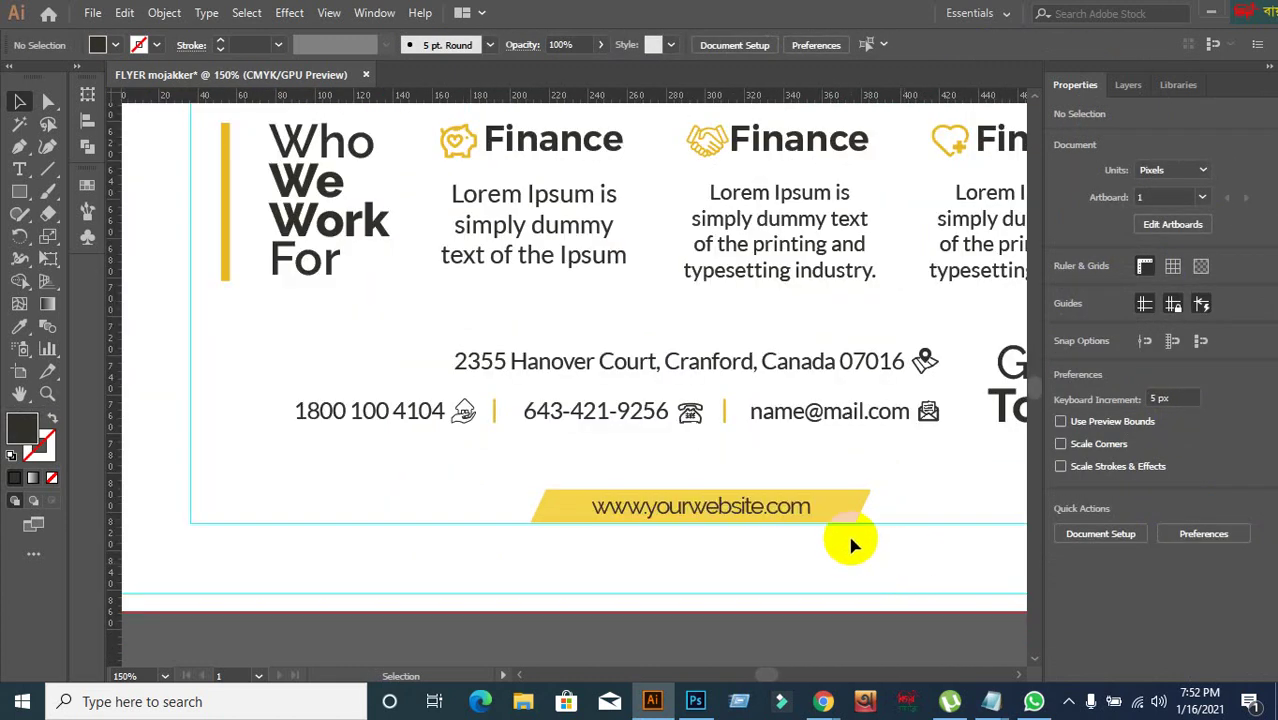
{"action": "scroll", "coordinate": [856, 536], "scroll_direction": "down", "scroll_amount": 1}
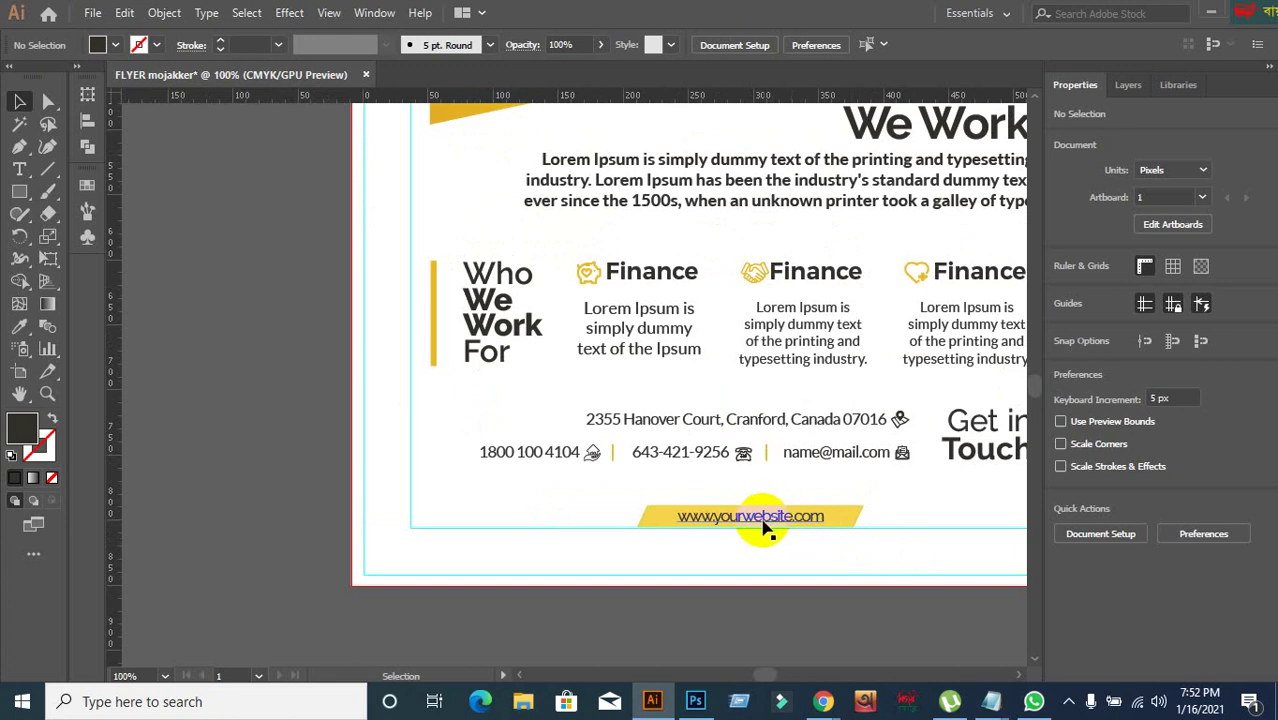
{"action": "scroll", "coordinate": [882, 491], "scroll_direction": "down", "scroll_amount": 1}
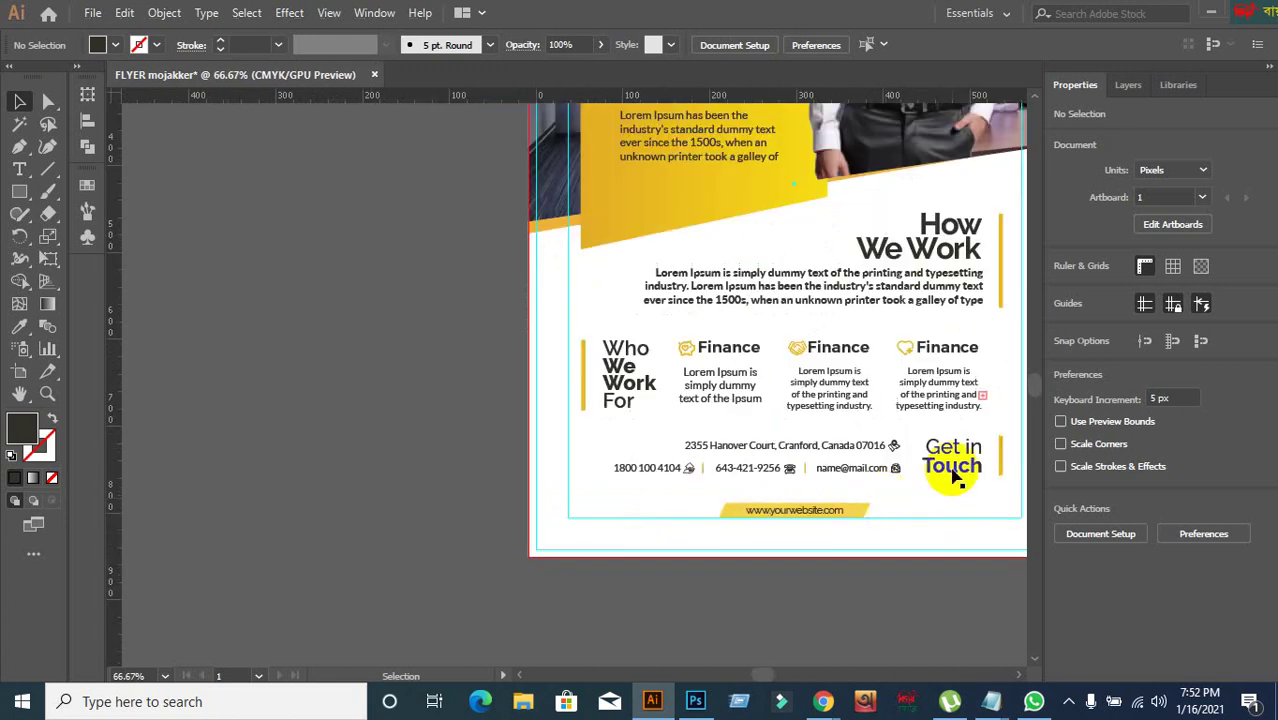
{"action": "left_click_drag", "start_coordinate": [956, 471], "coordinate": [796, 616]}
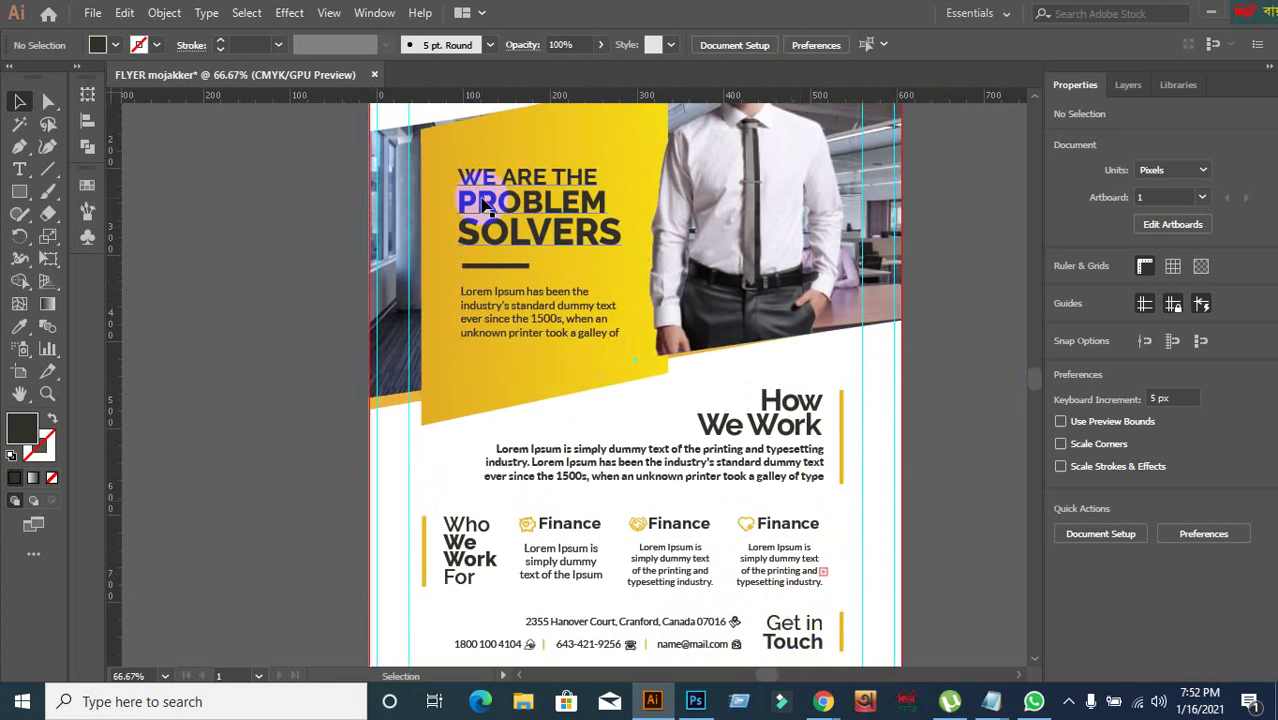
{"action": "scroll", "coordinate": [476, 204], "scroll_direction": "up", "scroll_amount": 1}
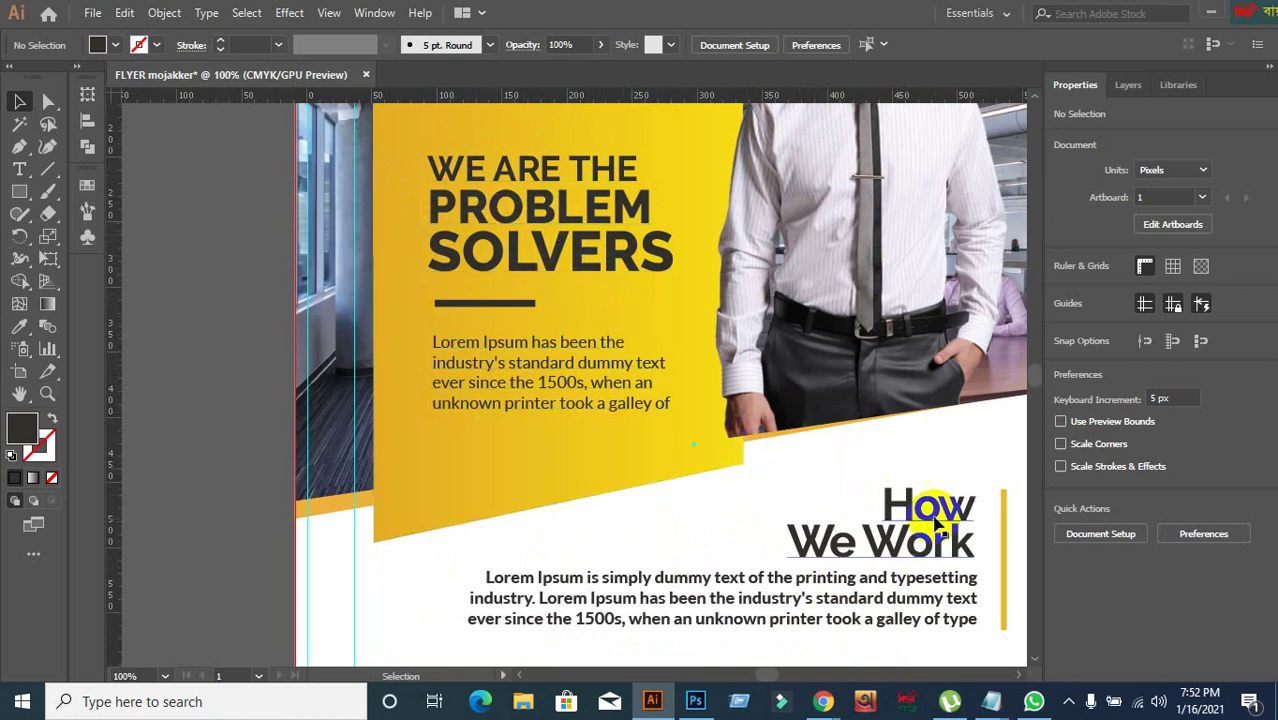
{"action": "scroll", "coordinate": [727, 491], "scroll_direction": "down", "scroll_amount": 1}
- Try a leading of 18.2 pt on the paragraph below the How We Work heading, and undo it
{"action": "left_click", "coordinate": [712, 522]}
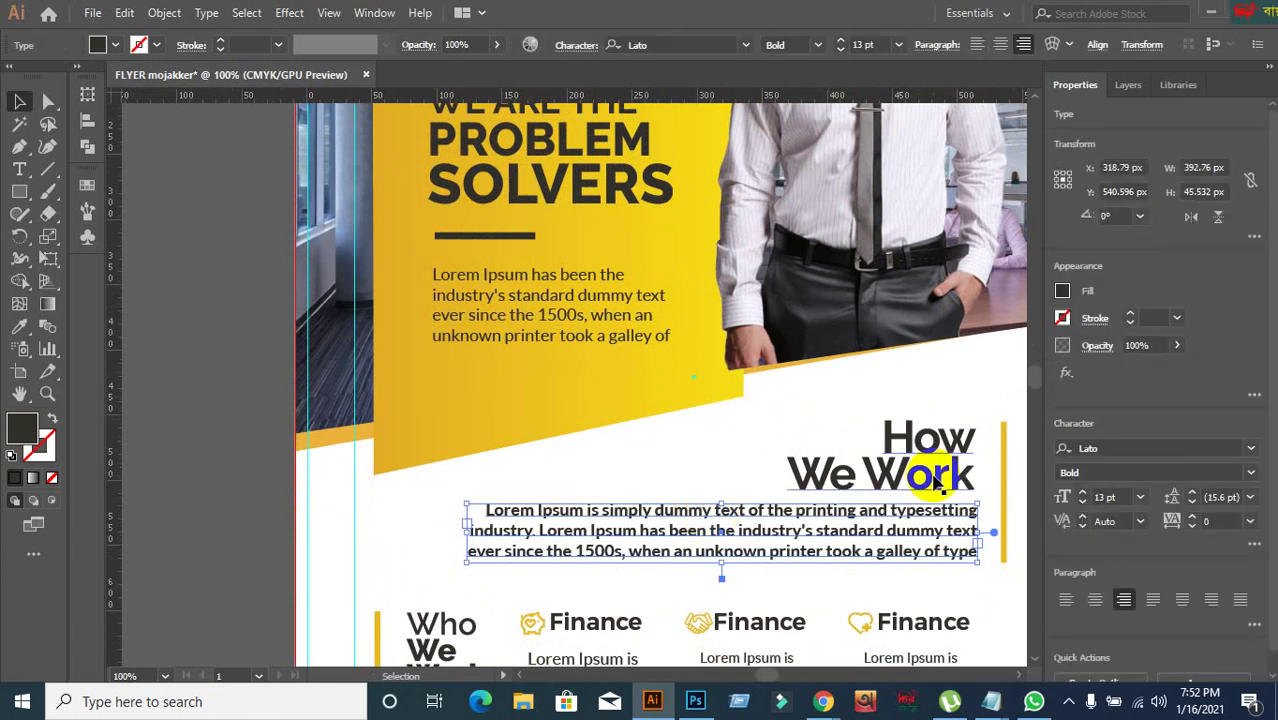
{"action": "left_click", "coordinate": [1102, 508]}
{"action": "left_click", "coordinate": [1105, 497]}
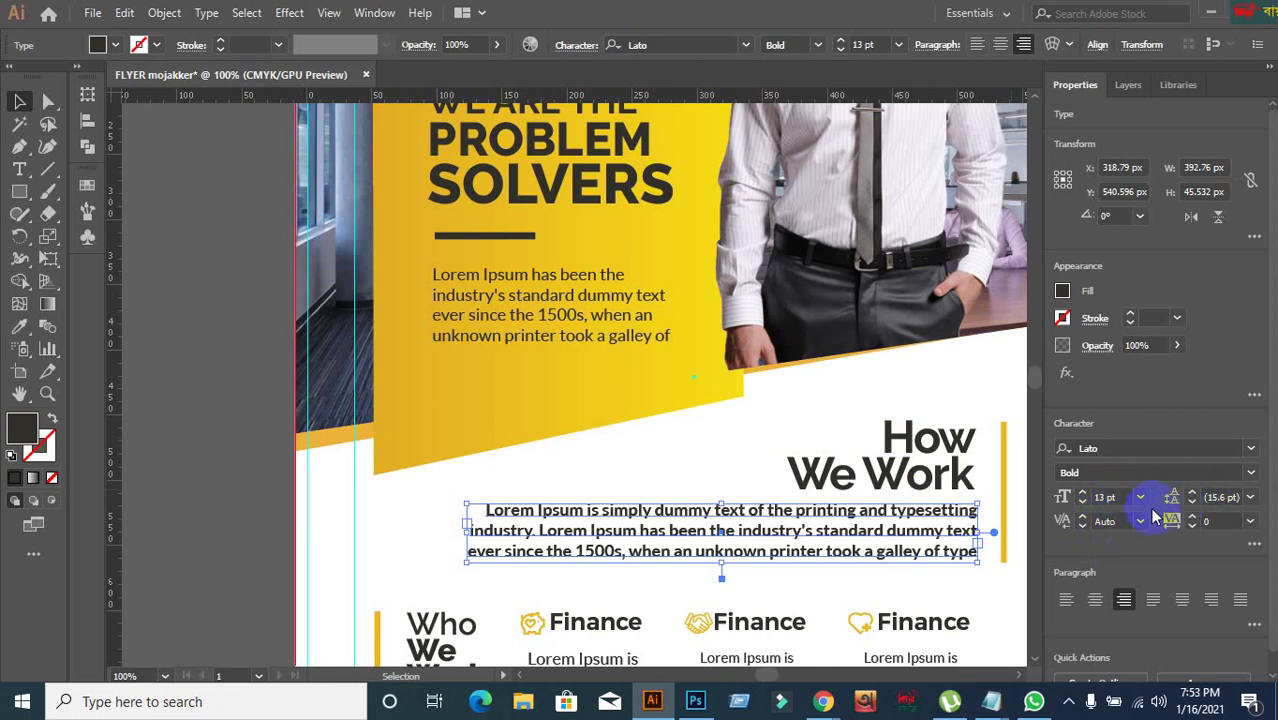
{"action": "left_click", "coordinate": [1222, 498]}
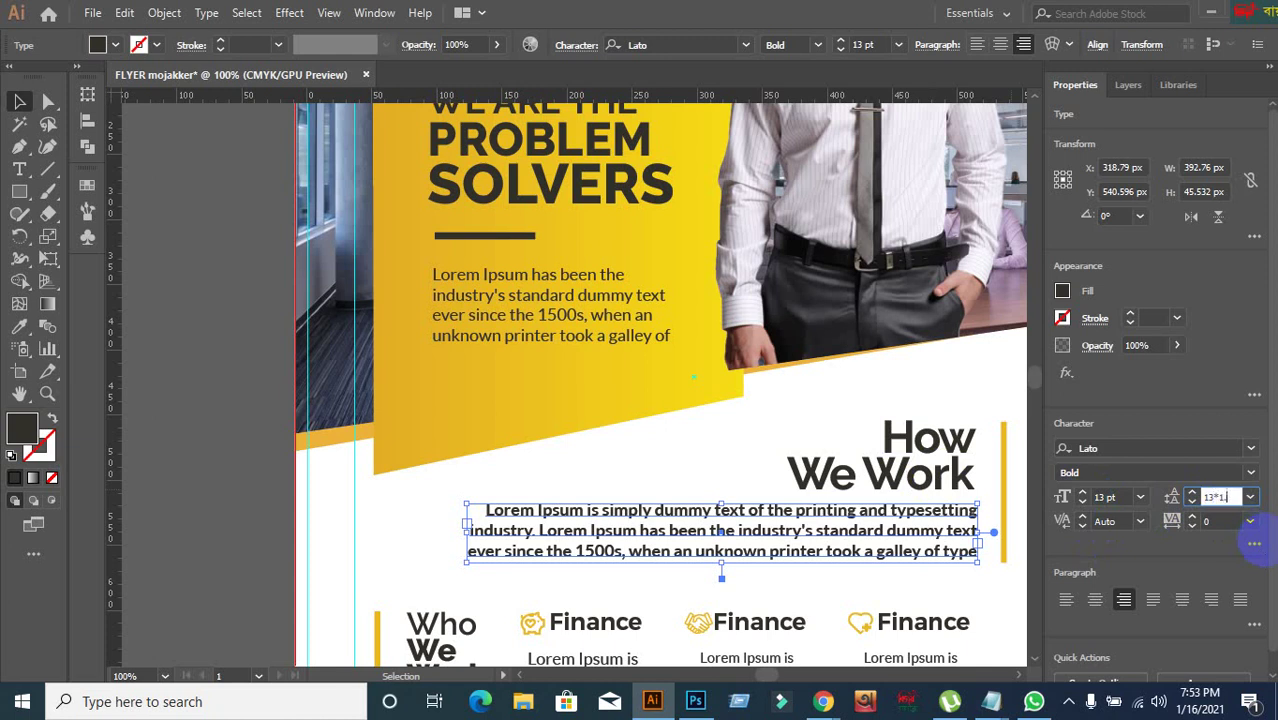
{"action": "key", "text": "Return"}
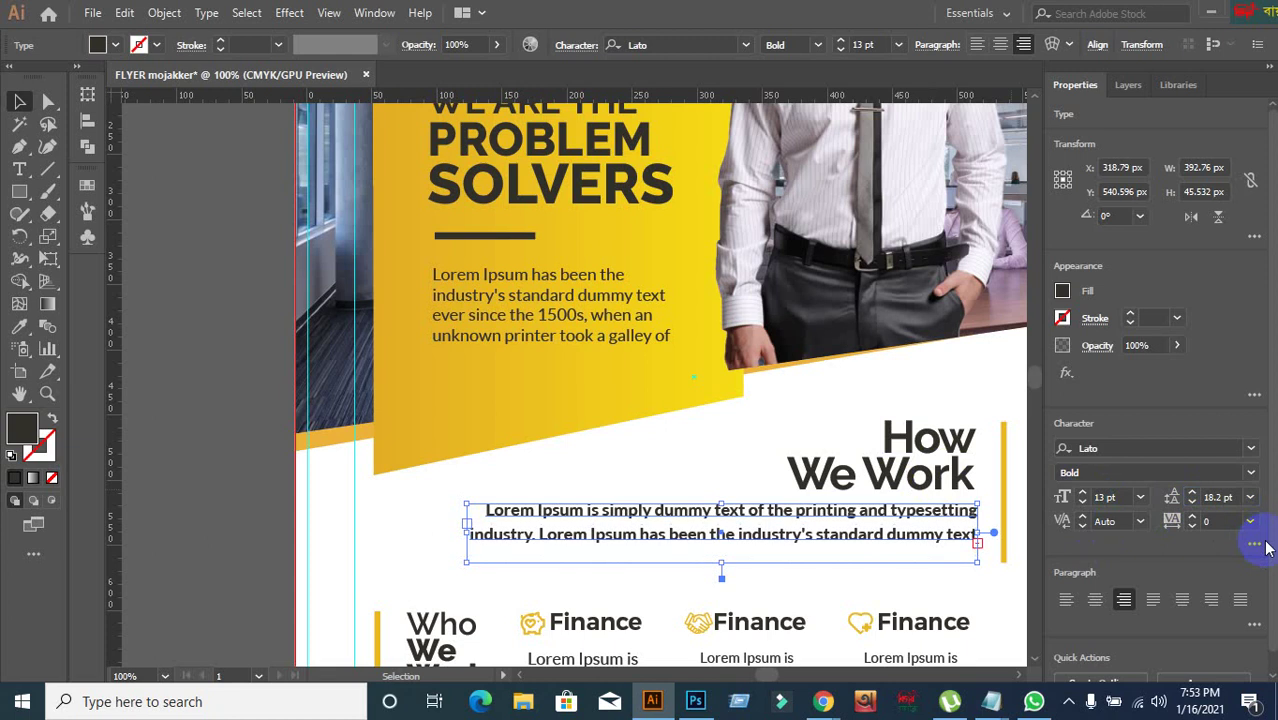
{"action": "key", "text": "ctrl+z"}
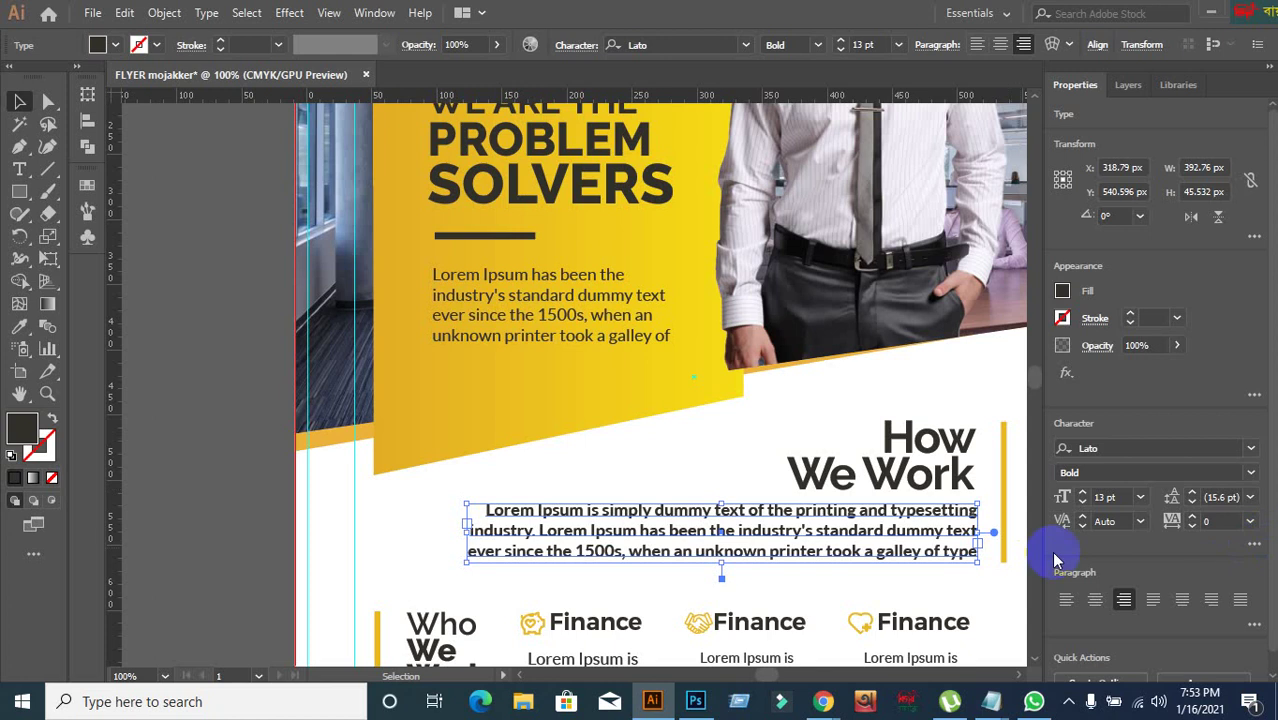
- Examine the type size and leading of the How We Work paragraph and the Finance descriptions
{"action": "left_click", "coordinate": [177, 505]}
{"action": "scroll", "coordinate": [605, 523], "scroll_direction": "down", "scroll_amount": 1}
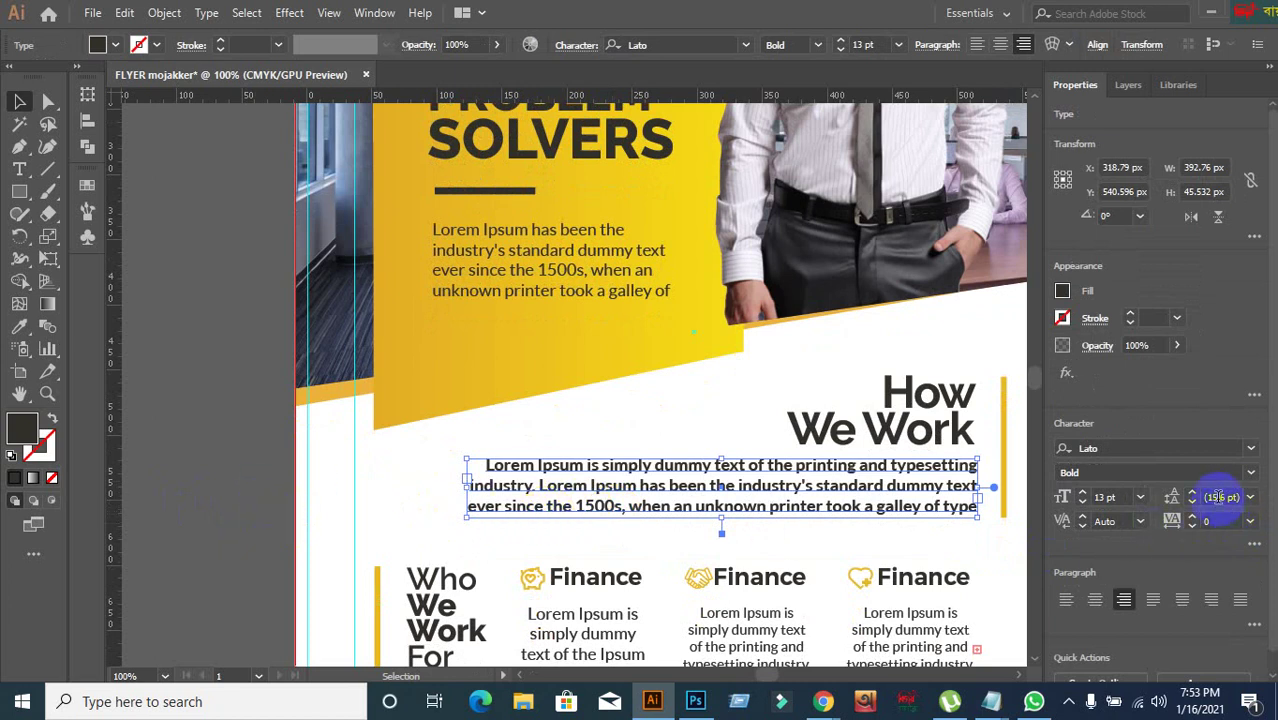
{"action": "left_click", "coordinate": [760, 545]}
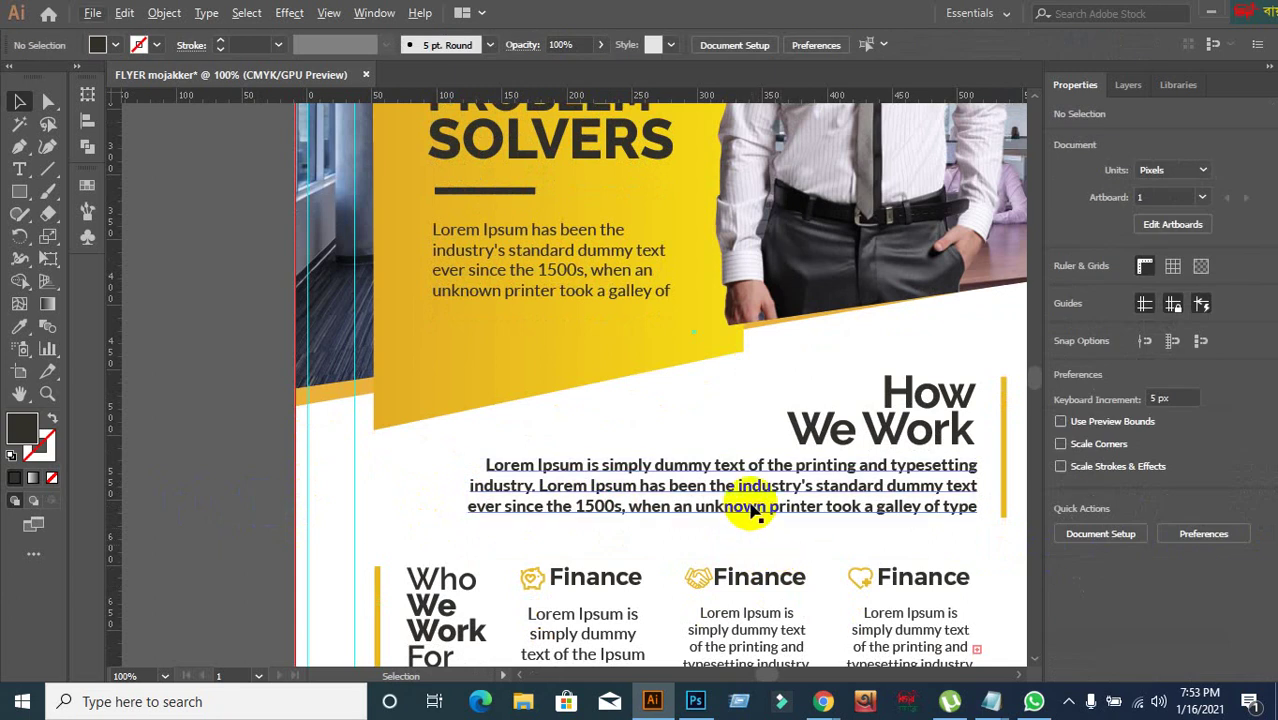
{"action": "left_click", "coordinate": [752, 510]}
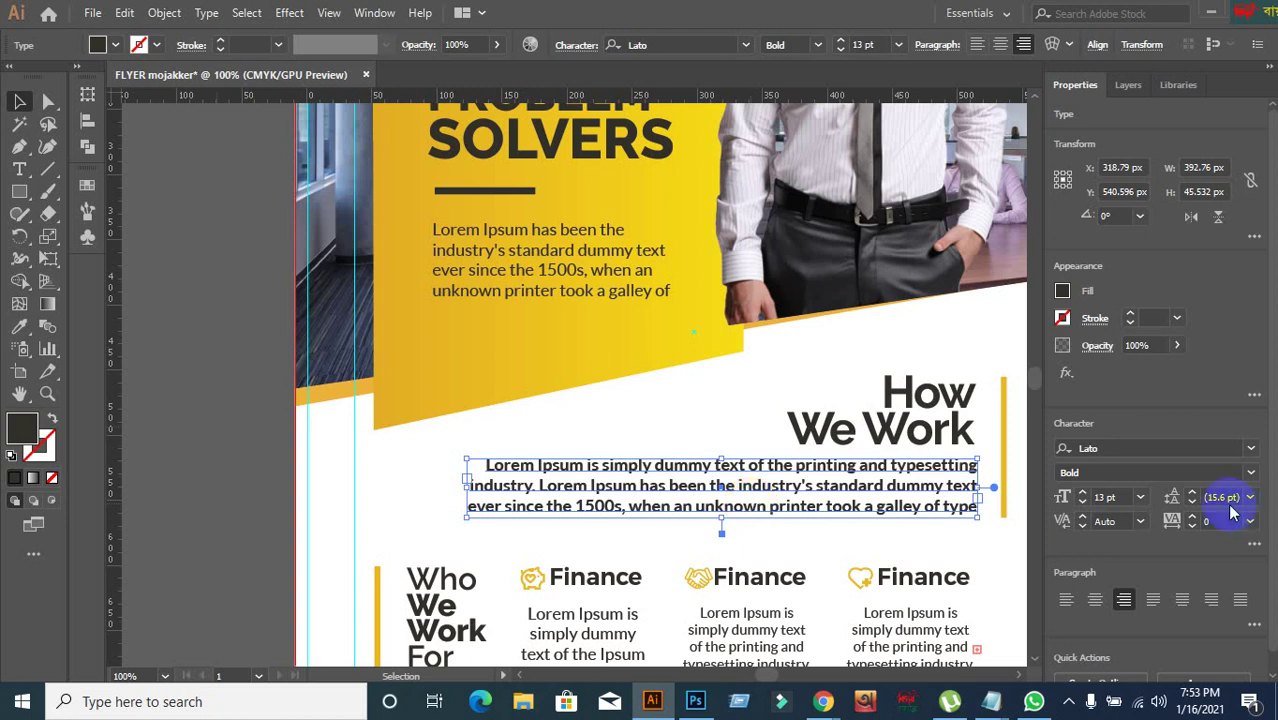
{"action": "scroll", "coordinate": [748, 515], "scroll_direction": "down", "scroll_amount": 3}
{"action": "left_click", "coordinate": [750, 506]}
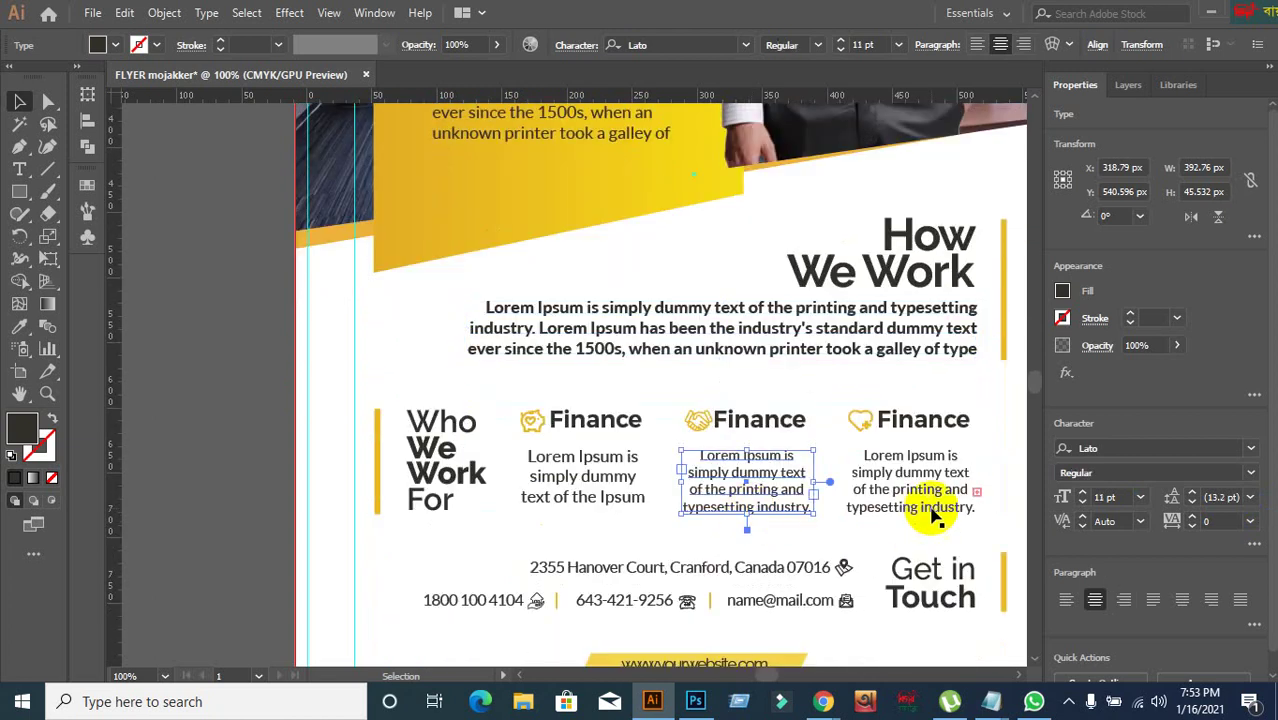
{"action": "left_click", "coordinate": [932, 508]}
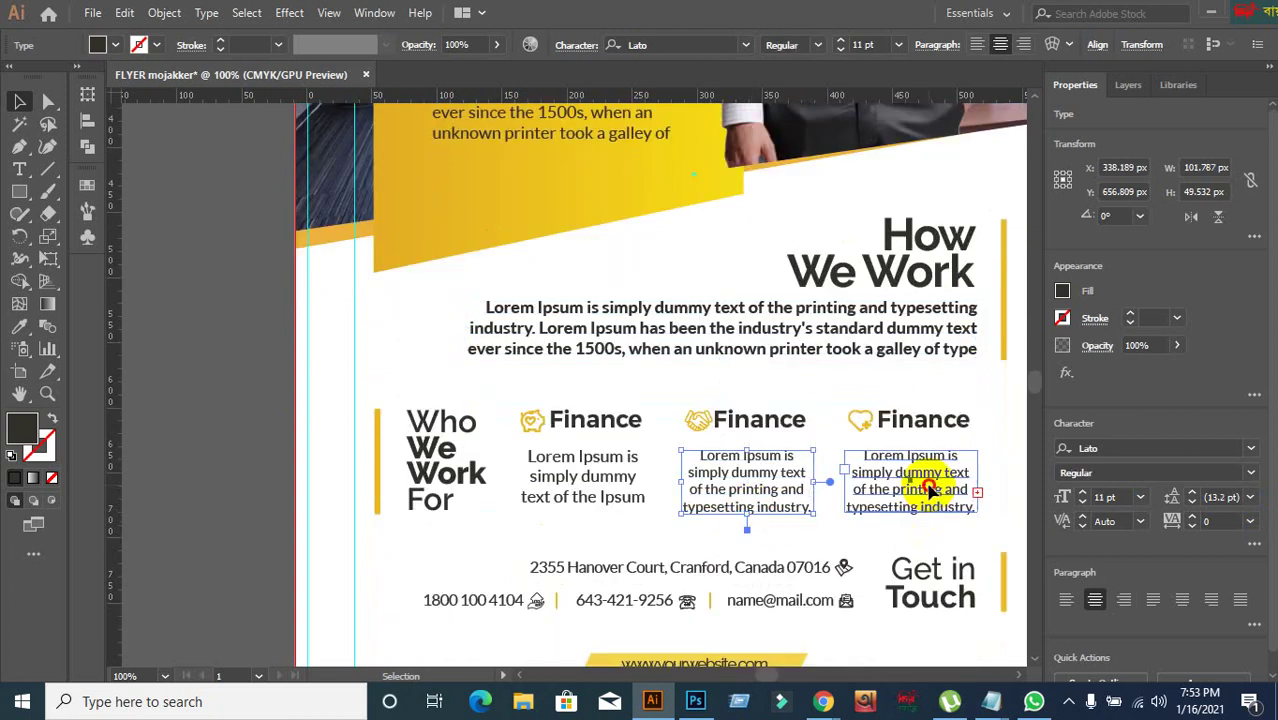
{"action": "left_click", "coordinate": [598, 500]}
{"action": "left_click", "coordinate": [262, 548]}
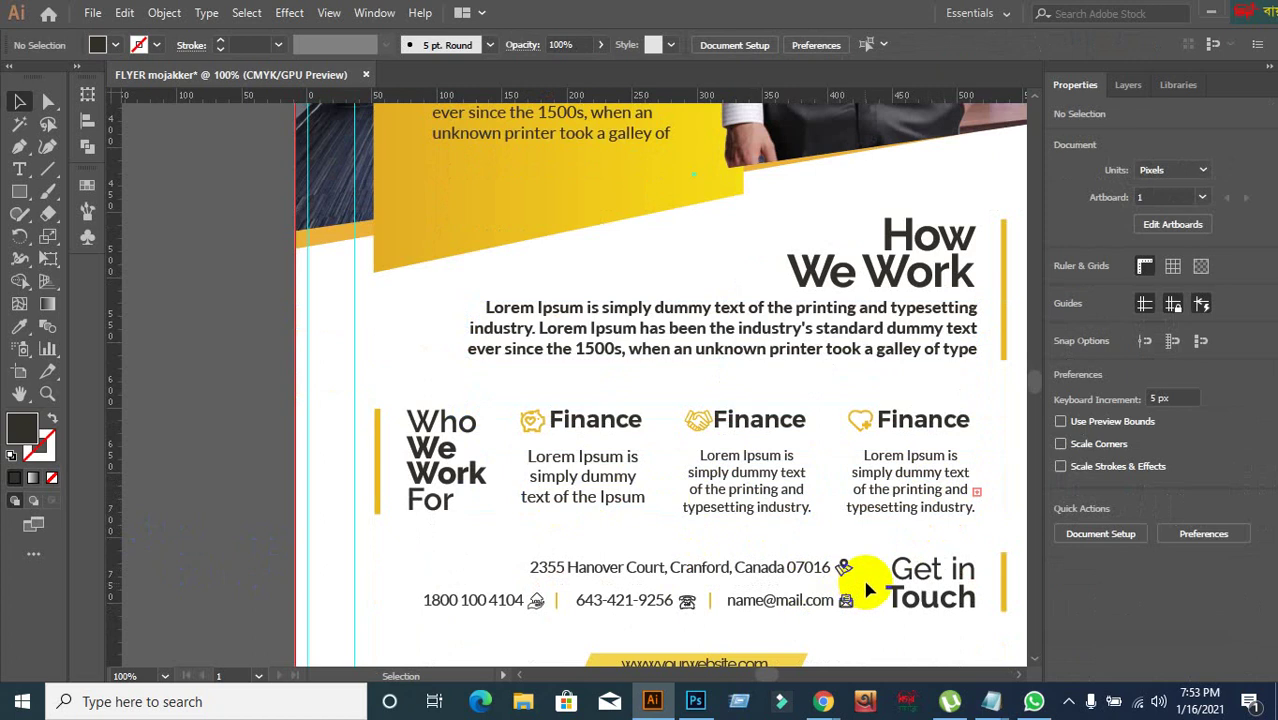
- Review the whole flyer, inspecting the Who We Work For heading, the Problem Solvers headline and the yellow panel
{"action": "scroll", "coordinate": [536, 485], "scroll_direction": "up", "scroll_amount": 5}
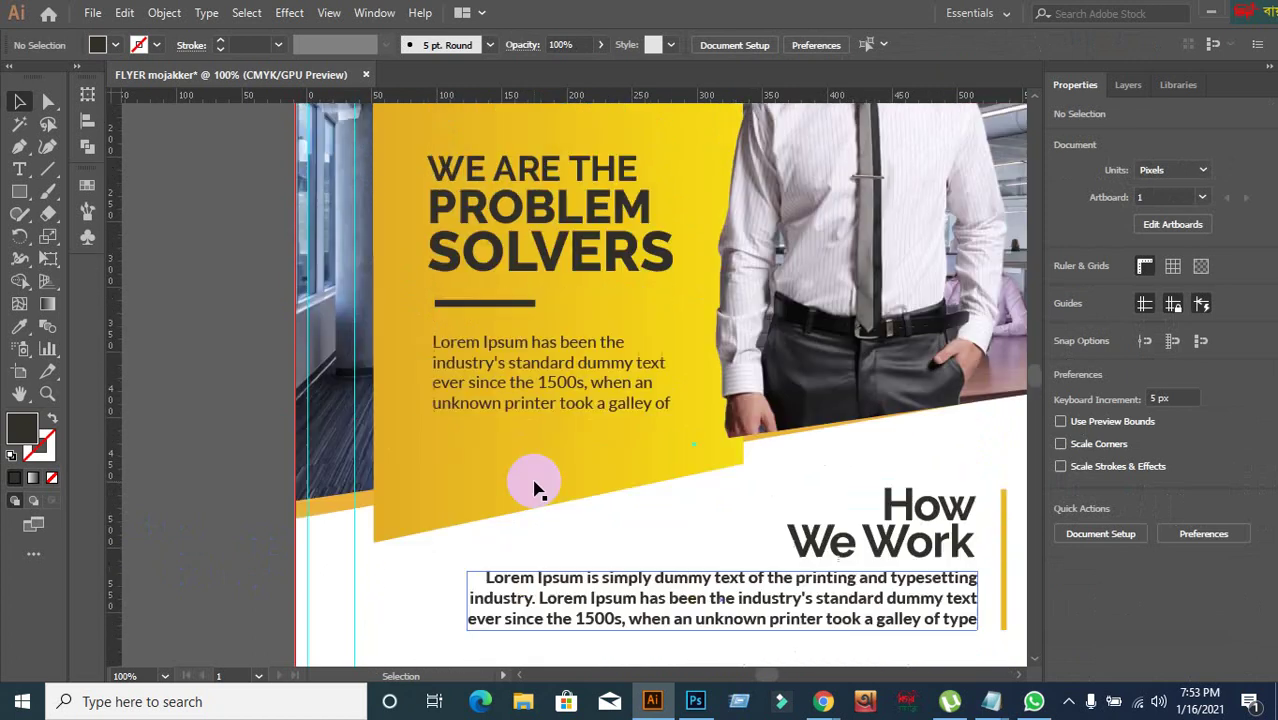
{"action": "scroll", "coordinate": [534, 485], "scroll_direction": "down", "scroll_amount": 2}
{"action": "scroll", "coordinate": [520, 440], "scroll_direction": "down", "scroll_amount": 2}
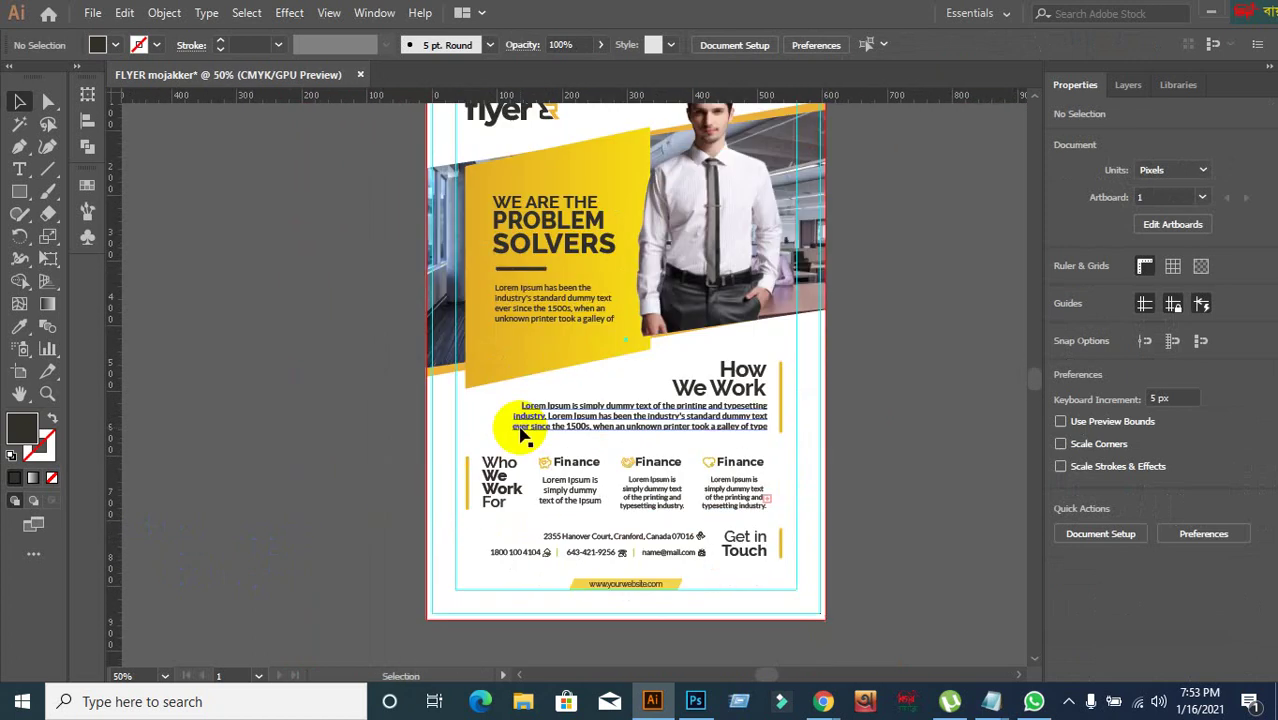
{"action": "scroll", "coordinate": [520, 437], "scroll_direction": "up", "scroll_amount": 1}
{"action": "left_click", "coordinate": [500, 526]}
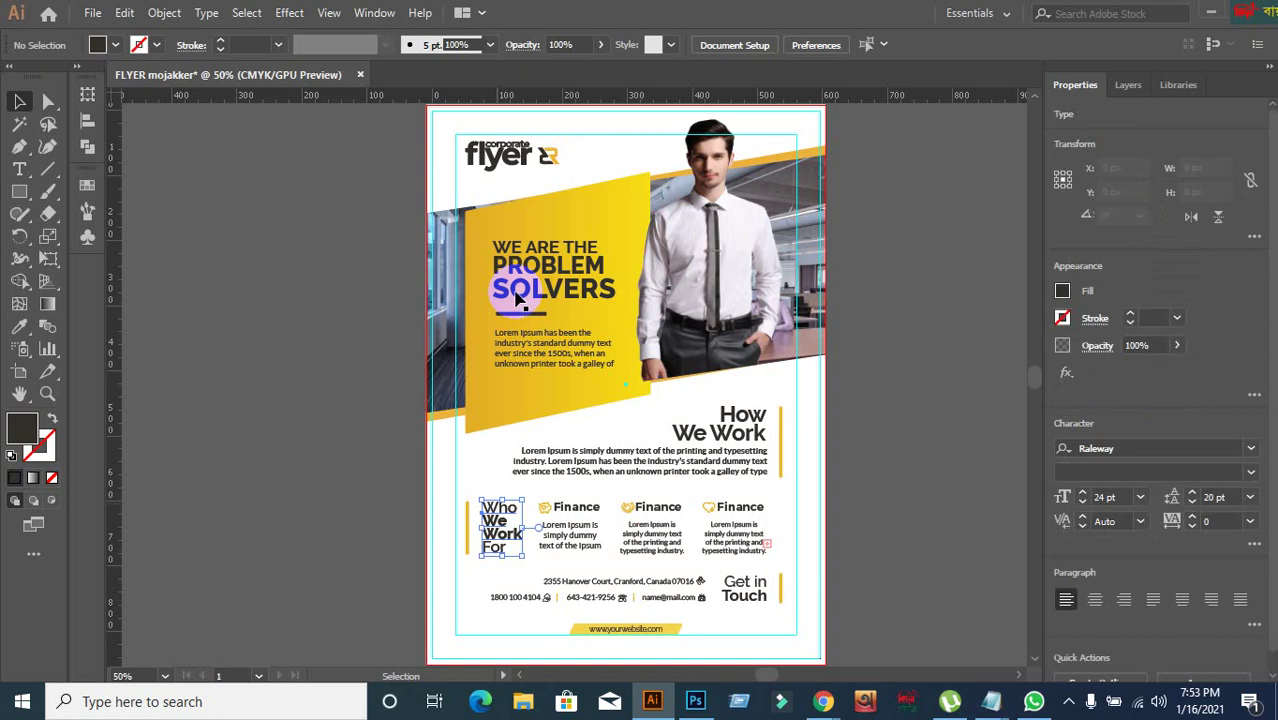
{"action": "left_click", "coordinate": [519, 297]}
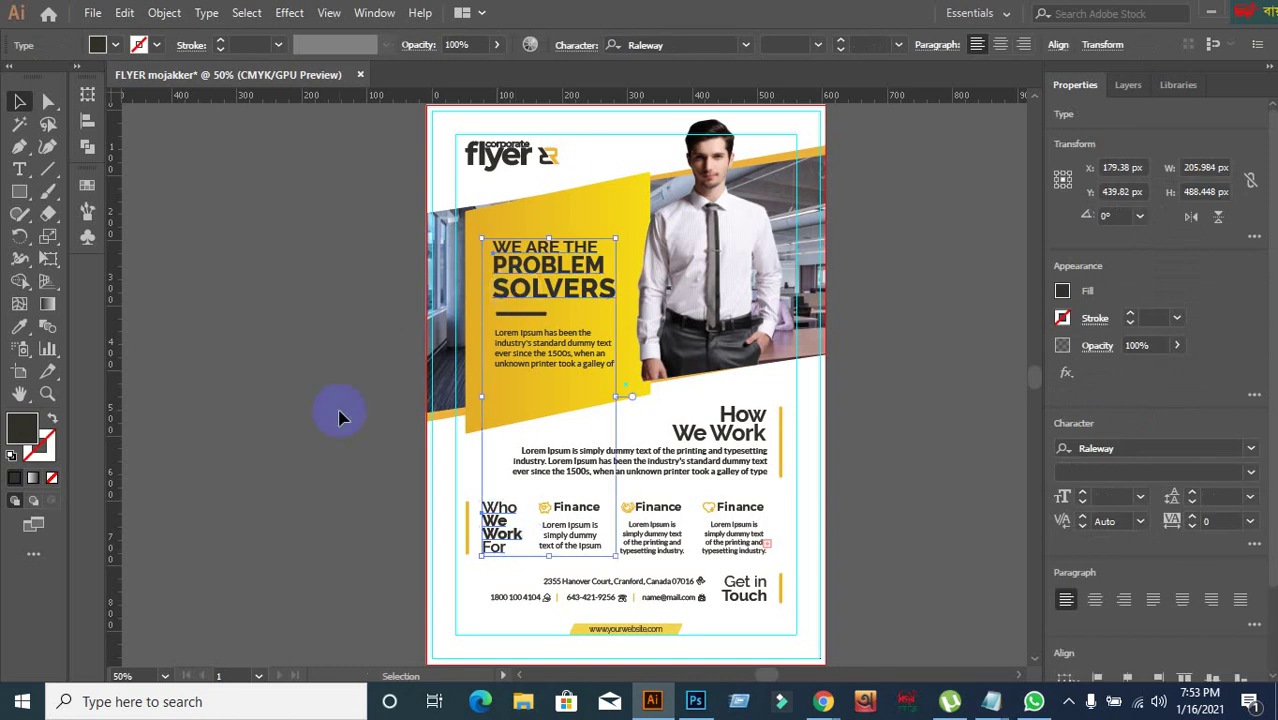
{"action": "left_click", "coordinate": [308, 385]}
{"action": "scroll", "coordinate": [838, 418], "scroll_direction": "down", "scroll_amount": 2}
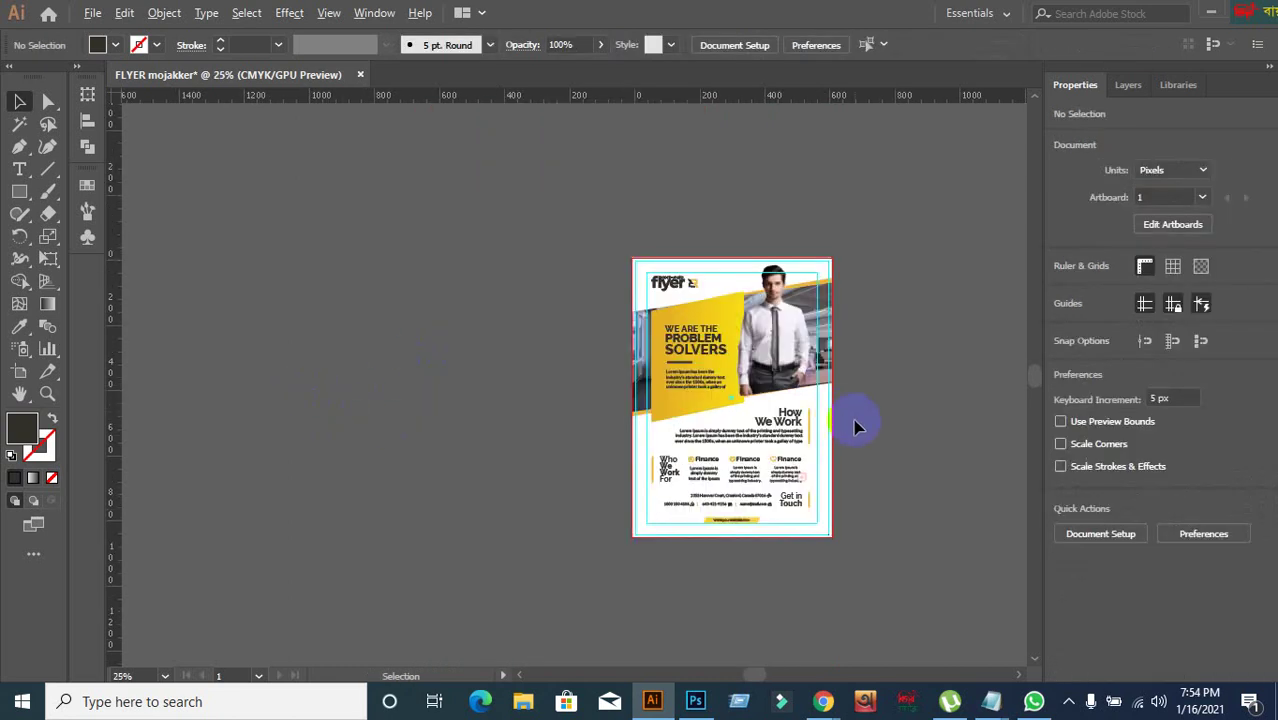
{"action": "scroll", "coordinate": [855, 427], "scroll_direction": "up", "scroll_amount": 2}
{"action": "scroll", "coordinate": [855, 452], "scroll_direction": "up", "scroll_amount": 1}
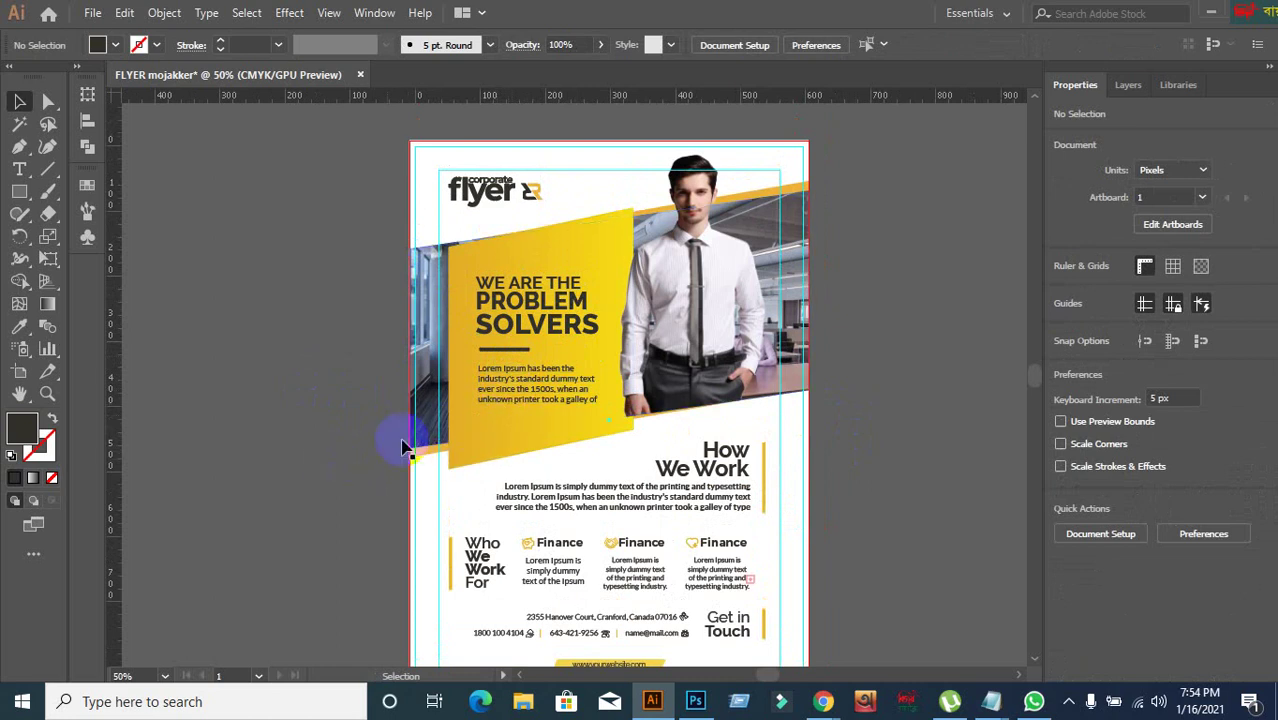
{"action": "left_click", "coordinate": [538, 330]}
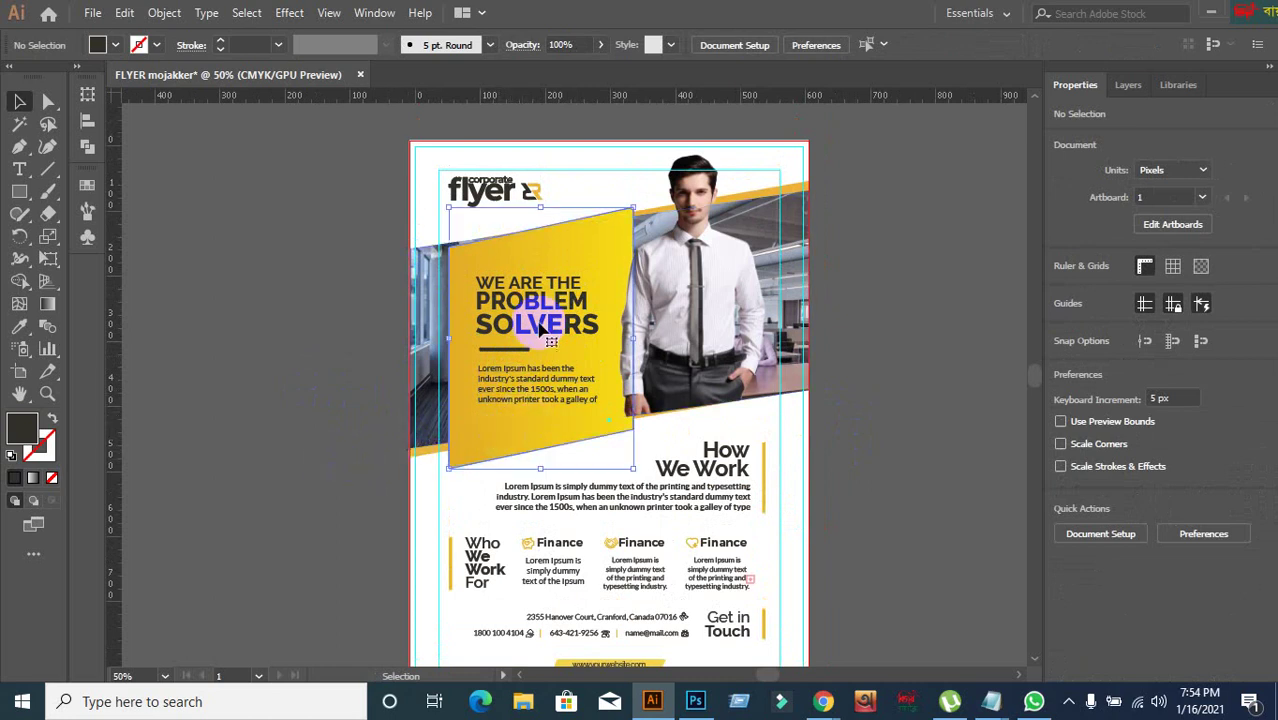
{"action": "left_click", "coordinate": [222, 490]}
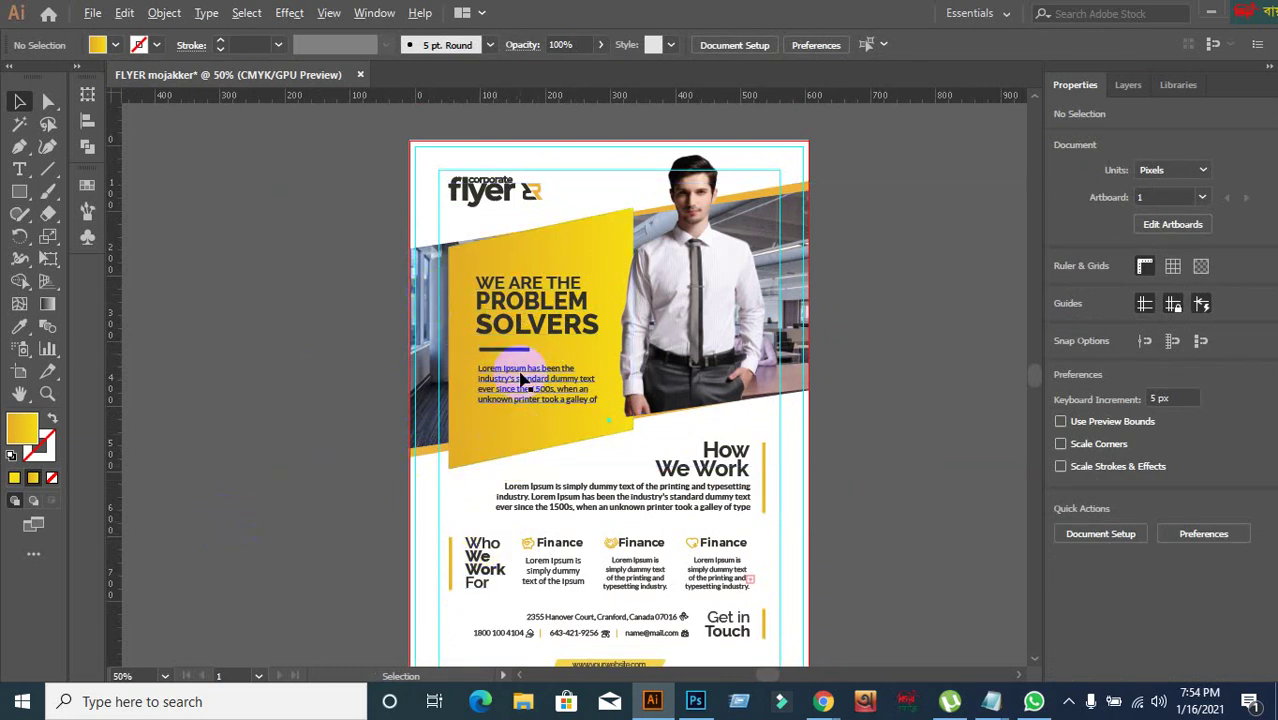
- Group the We Are the Problem Solvers headline, the dark divider line and the paragraph beneath it
{"action": "scroll", "coordinate": [485, 365], "scroll_direction": "up", "scroll_amount": 2}
{"action": "scroll", "coordinate": [510, 308], "scroll_direction": "down", "scroll_amount": 1}
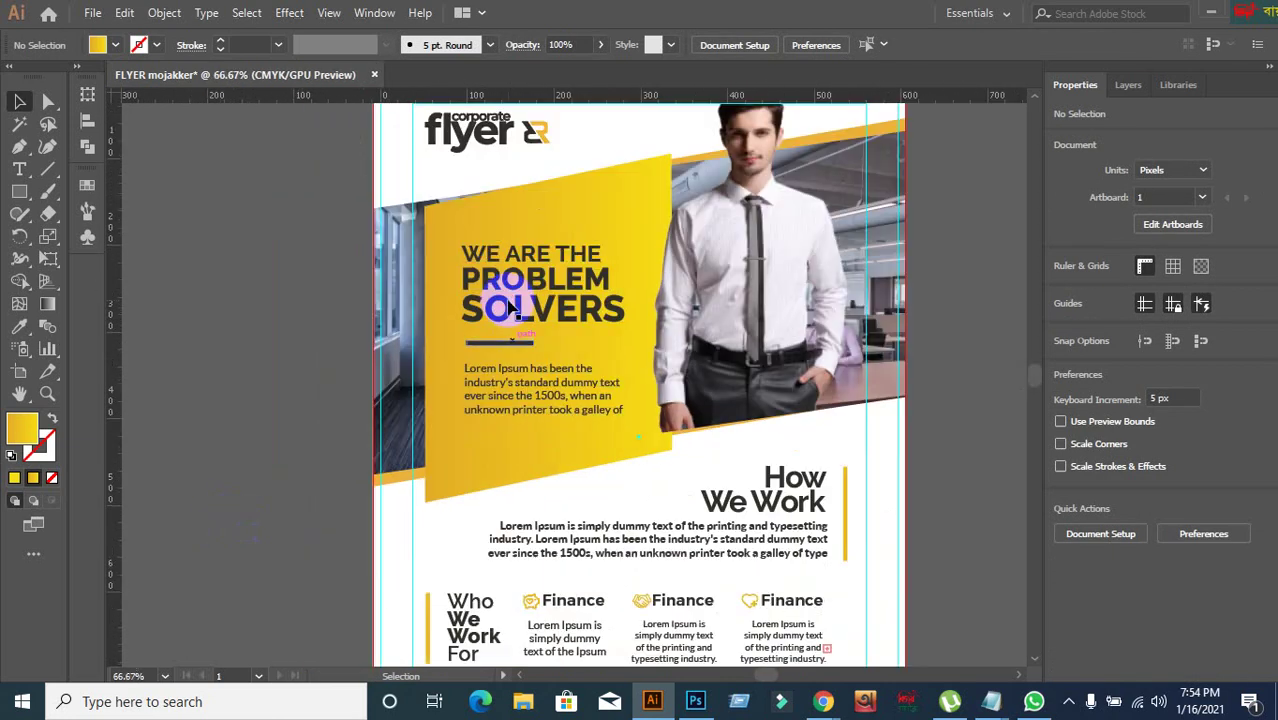
{"action": "left_click", "coordinate": [516, 402]}
{"action": "left_click", "coordinate": [490, 352], "text": "shift"}
{"action": "key", "text": "ctrl+g"}
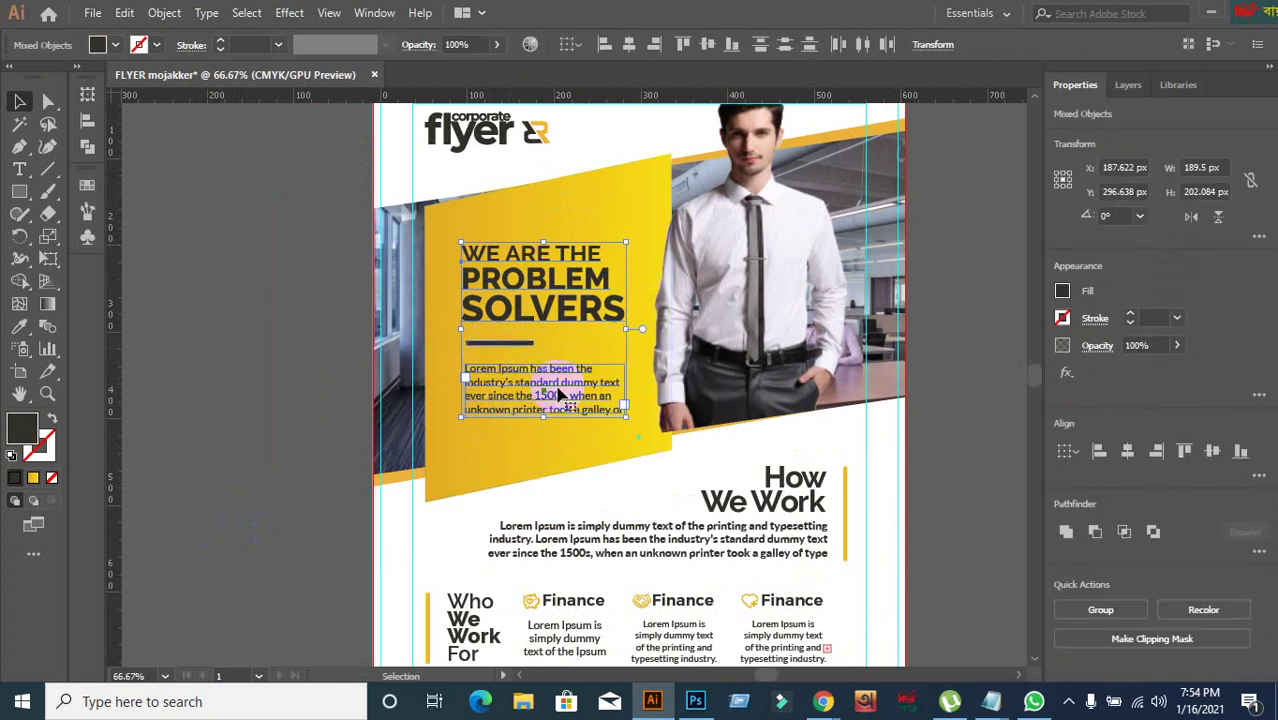
{"action": "left_click", "coordinate": [312, 386]}
- Center the headline group horizontally on the yellow panel, using the panel as the key object
{"action": "left_click", "coordinate": [577, 302]}
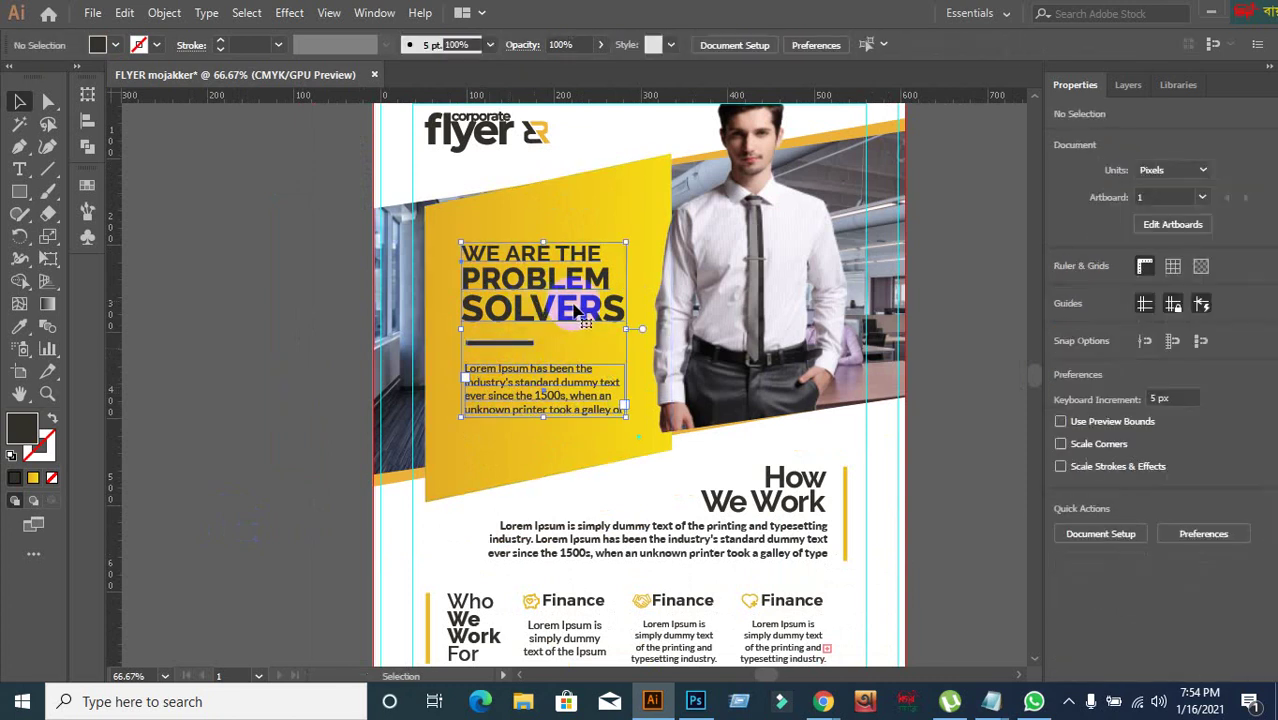
{"action": "left_click", "coordinate": [609, 204], "text": "shift"}
{"action": "left_click", "coordinate": [612, 210]}
{"action": "left_click", "coordinate": [1126, 451]}
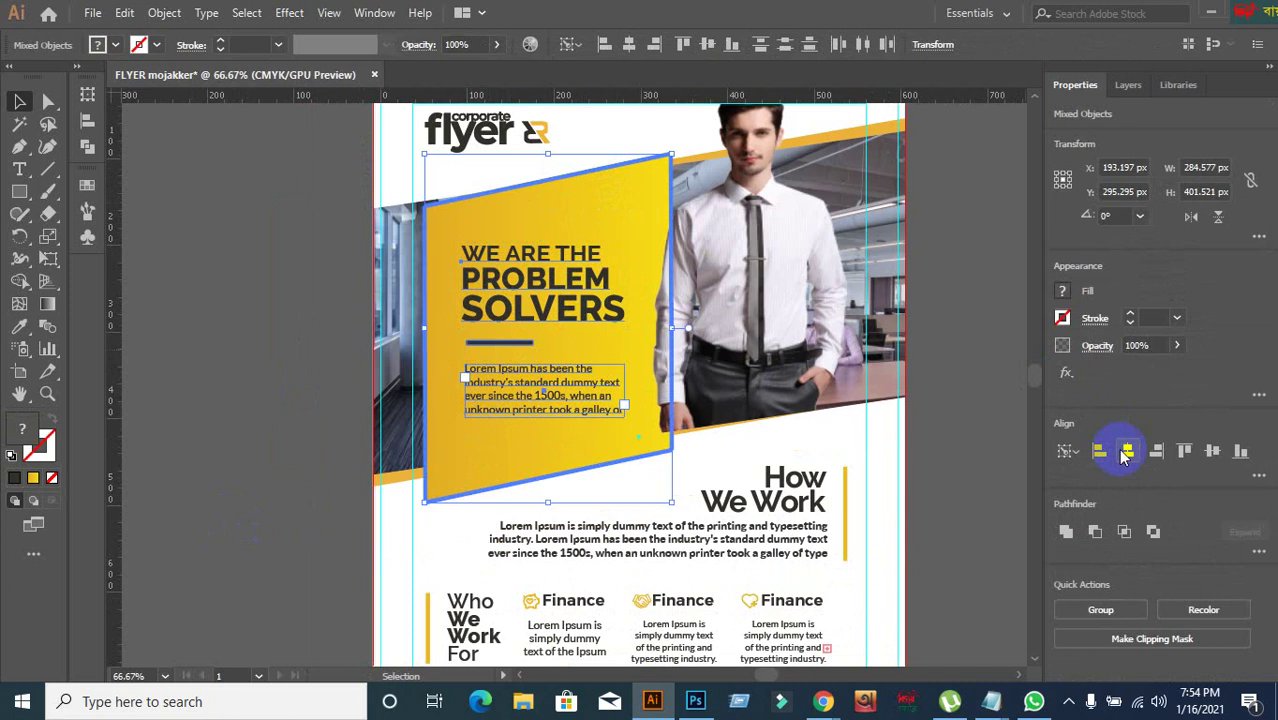
{"action": "left_click", "coordinate": [230, 462]}
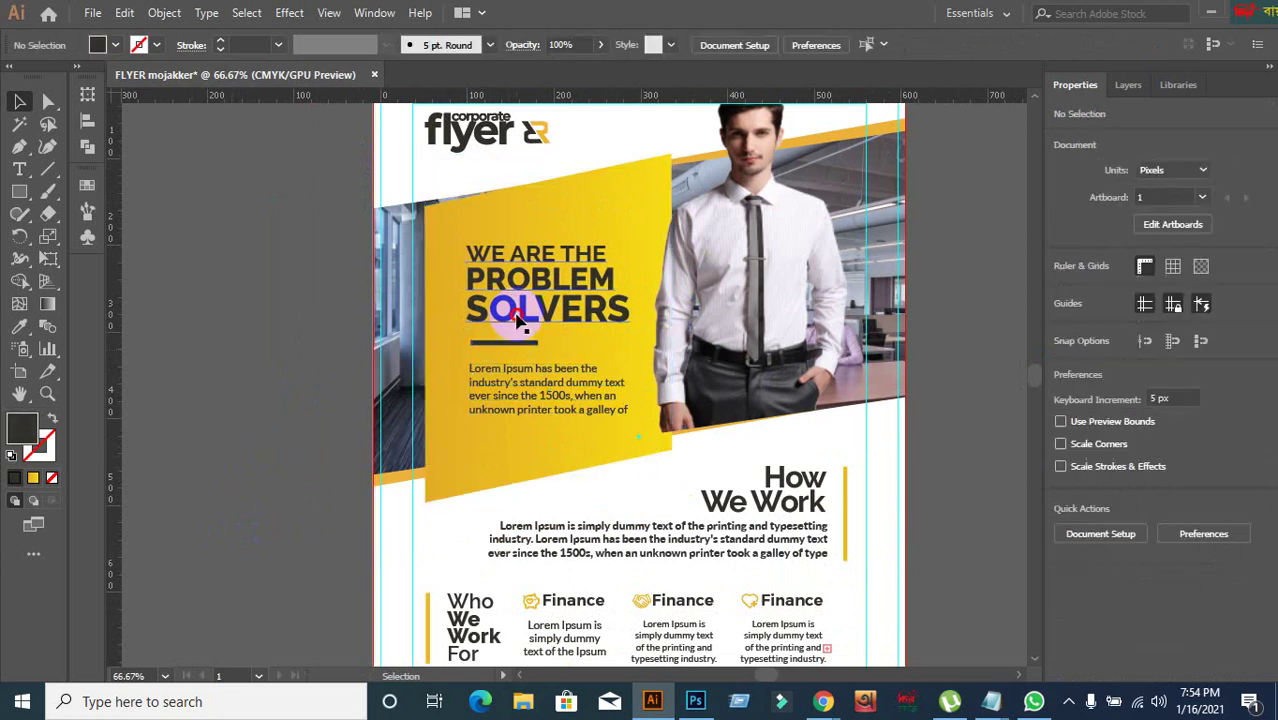
{"action": "left_click", "coordinate": [513, 314]}
{"action": "double_click", "coordinate": [572, 216]}
{"action": "left_click", "coordinate": [494, 285]}
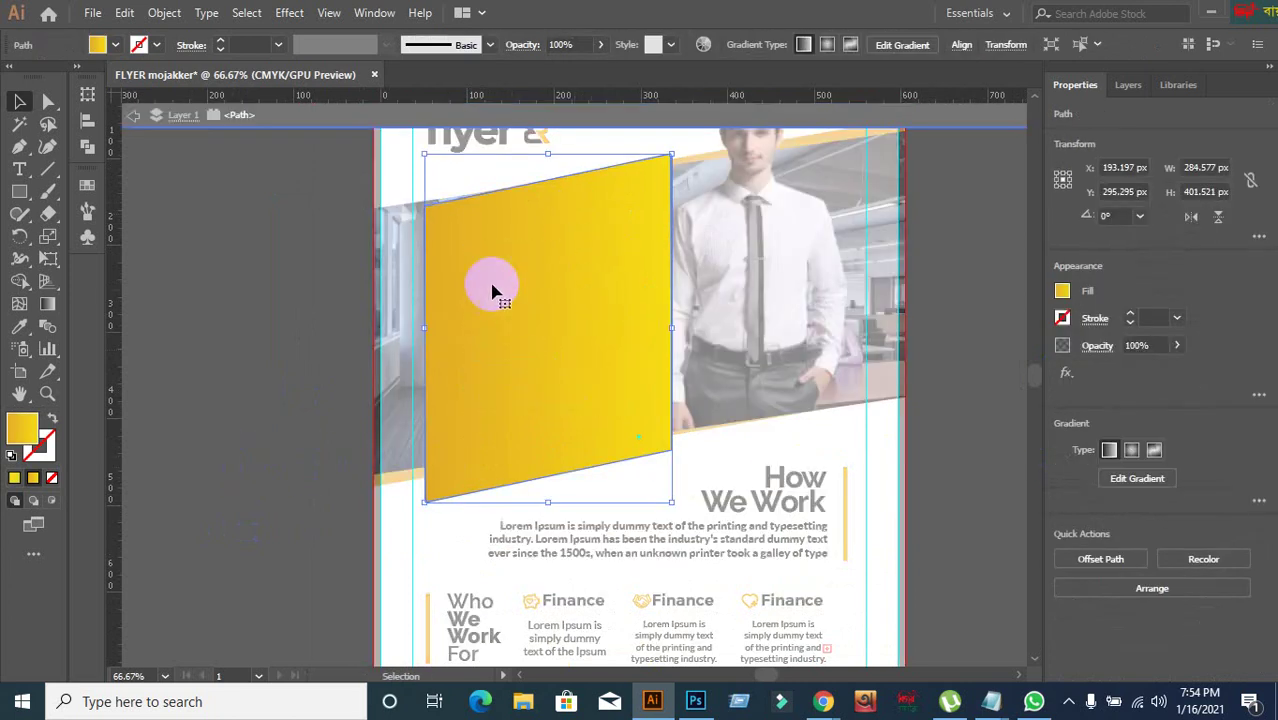
{"action": "left_click", "coordinate": [499, 114]}
{"action": "left_click", "coordinate": [207, 355]}
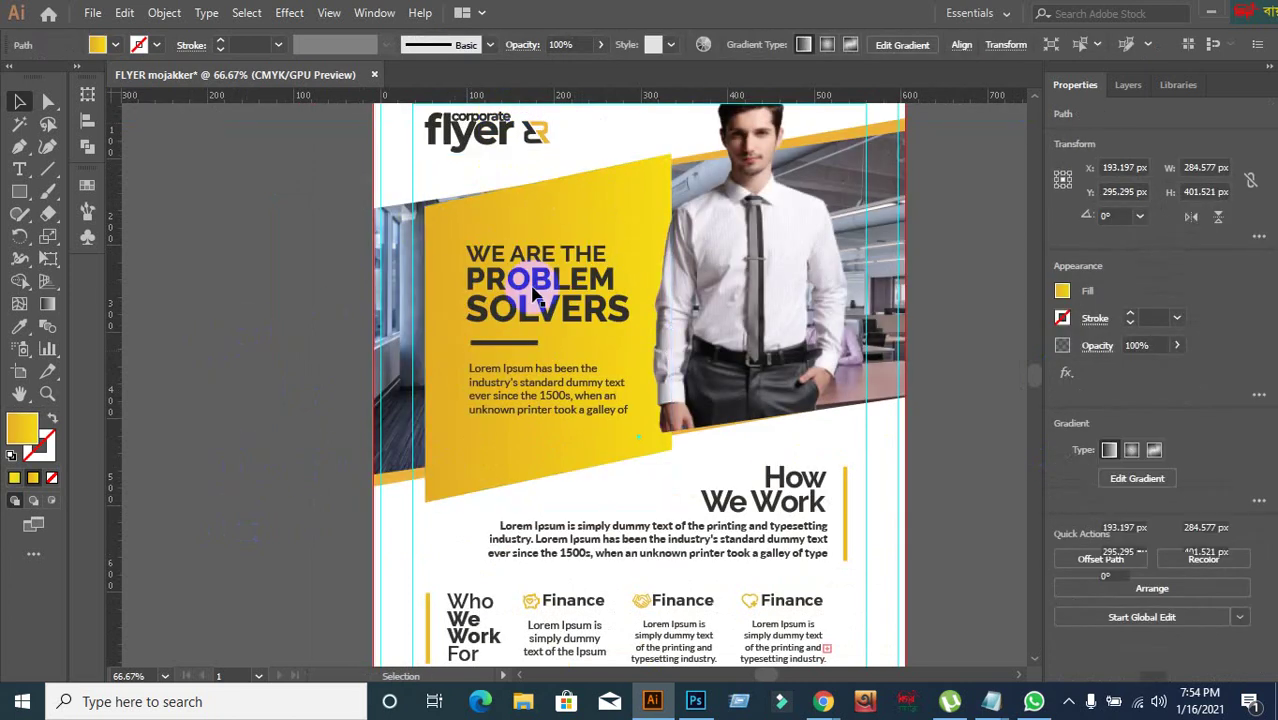
- Select the Problem Solvers headline, divider line and paragraph together with the yellow panel, using the panel as the key object
{"action": "left_click", "coordinate": [560, 225]}
{"action": "left_click", "coordinate": [559, 226], "text": "shift"}
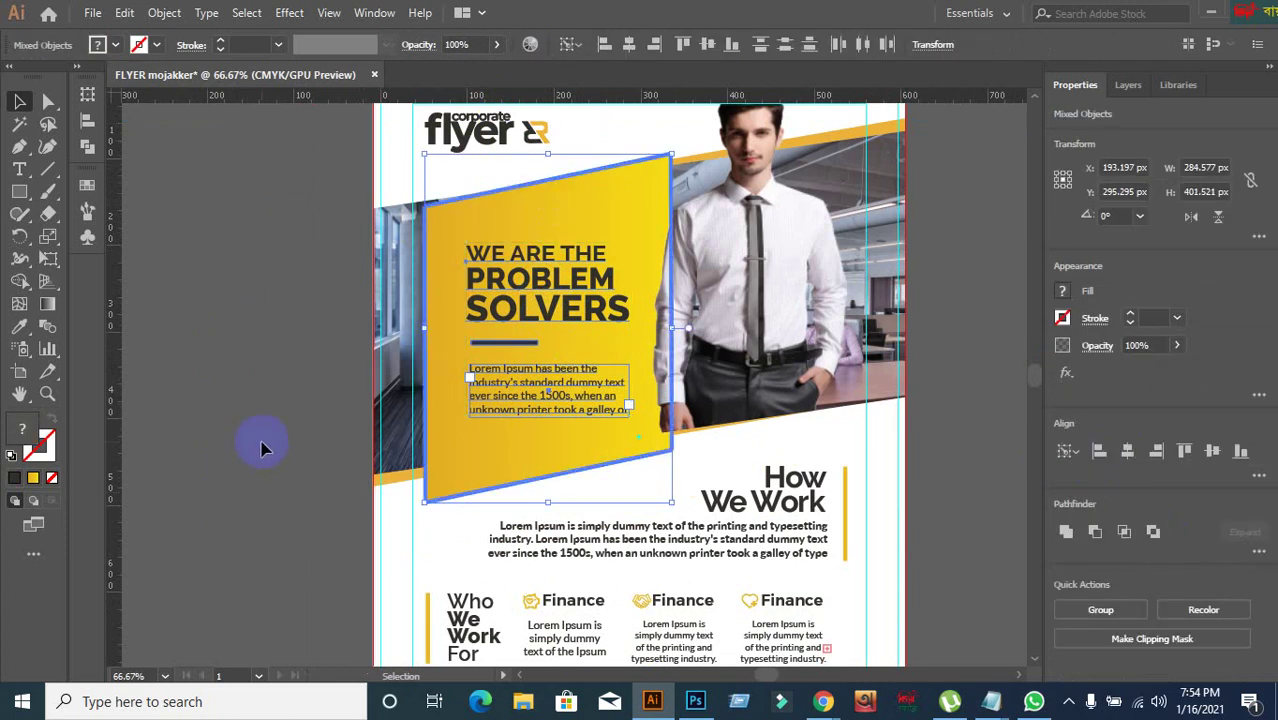
{"action": "left_click", "coordinate": [422, 491]}
- Undo the centering on the yellow panel and the grouping of the headline, divider line and paragraph
{"action": "scroll", "coordinate": [424, 492], "scroll_direction": "down", "scroll_amount": 1}
{"action": "scroll", "coordinate": [422, 491], "scroll_direction": "down", "scroll_amount": 1}
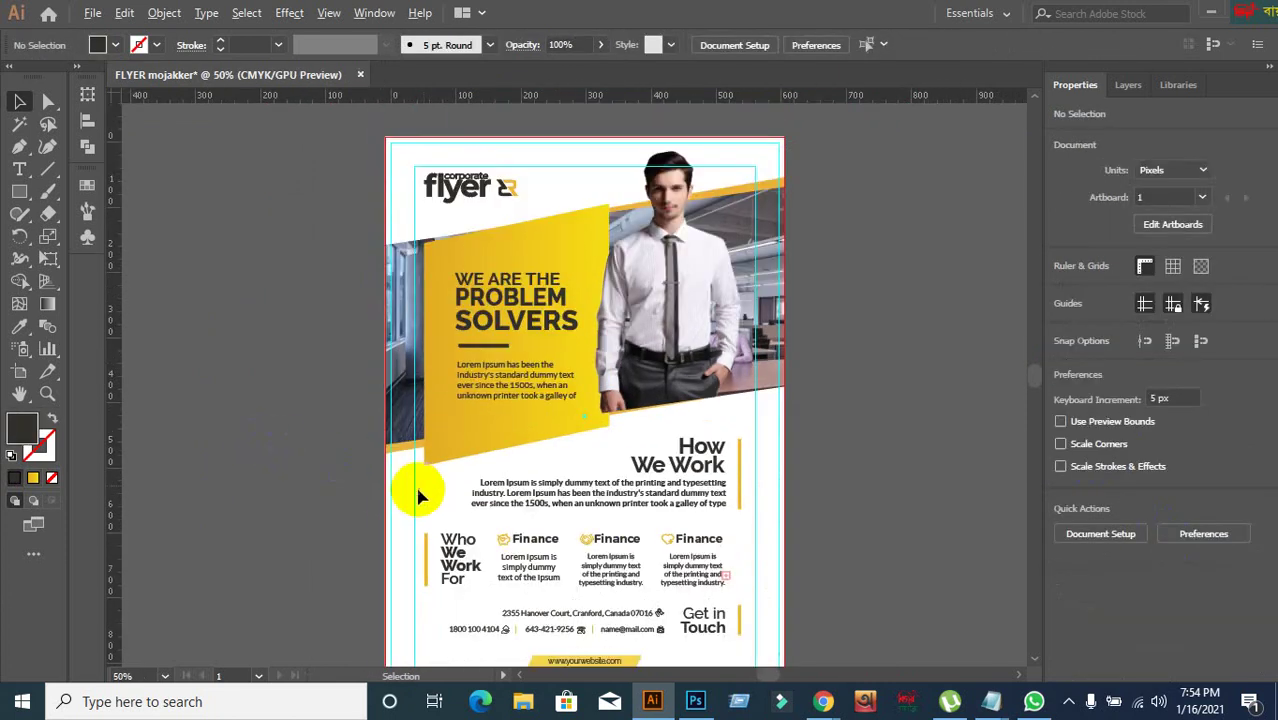
{"action": "scroll", "coordinate": [333, 507], "scroll_direction": "down", "scroll_amount": 1}
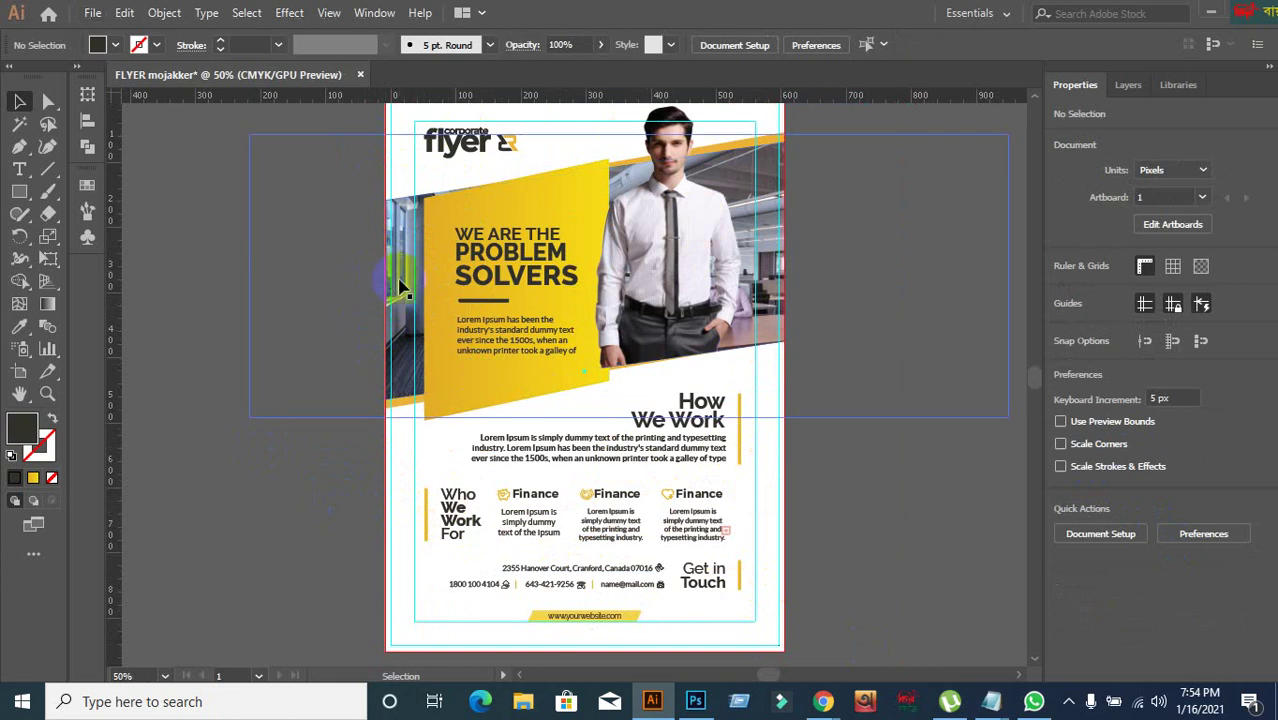
{"action": "scroll", "coordinate": [401, 284], "scroll_direction": "up", "scroll_amount": 2}
{"action": "scroll", "coordinate": [542, 265], "scroll_direction": "up", "scroll_amount": 4}
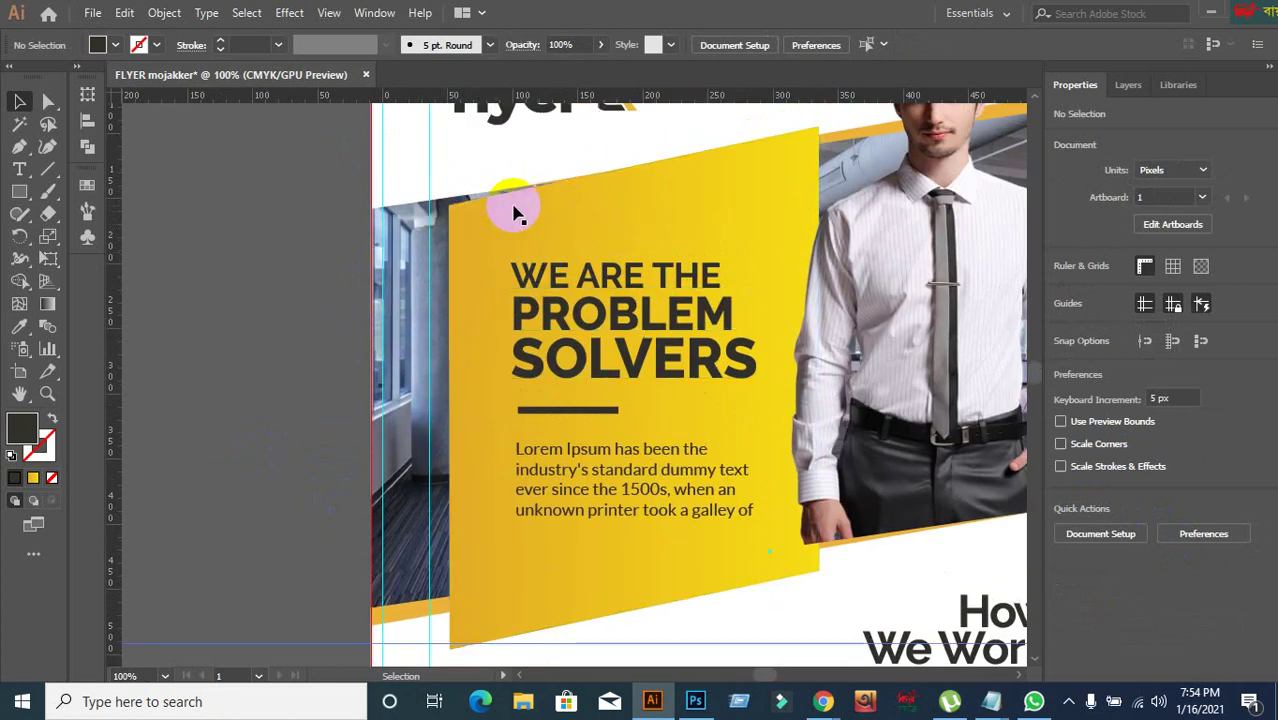
{"action": "key", "text": "ctrl+z"}
{"action": "key", "text": "ctrl+z"}
{"action": "key", "text": "ctrl+z"}
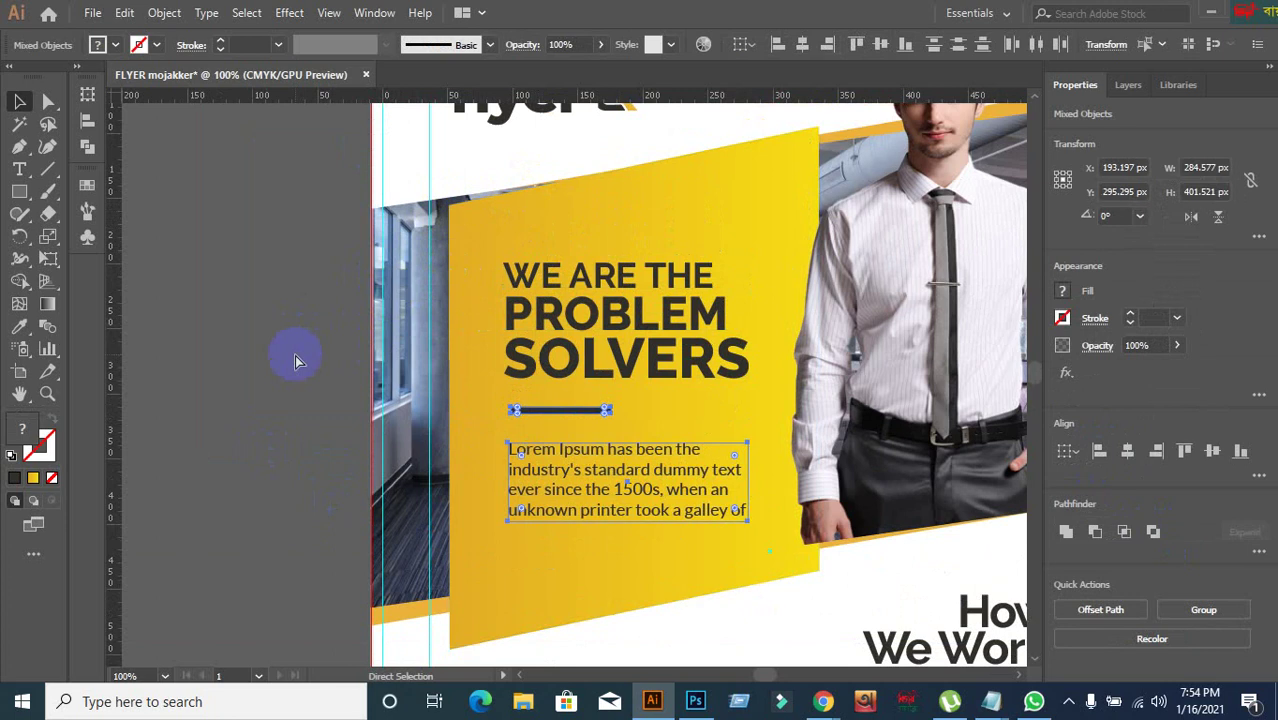
{"action": "key", "text": "ctrl+z"}
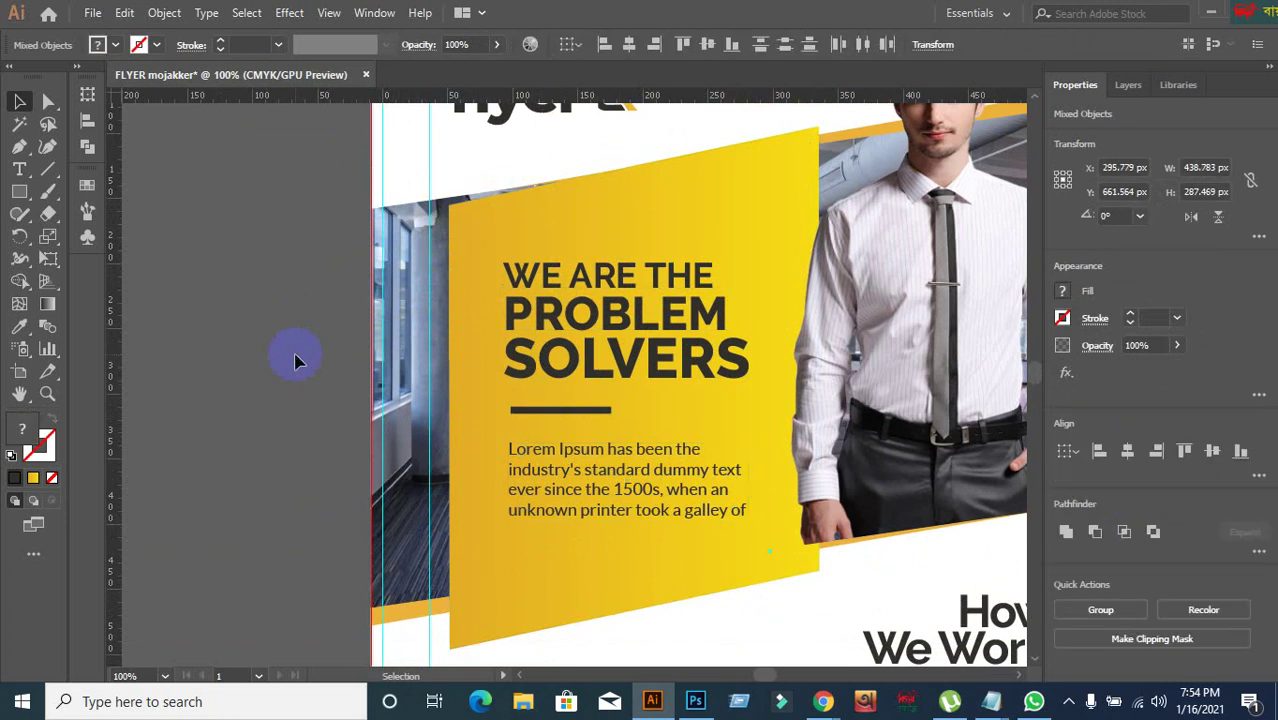
{"action": "key", "text": "ctrl+z"}
- Examine the Problem Solvers headline and the yellow panel's slanted upper edge against the edge of the office photo
{"action": "left_click", "coordinate": [570, 357]}
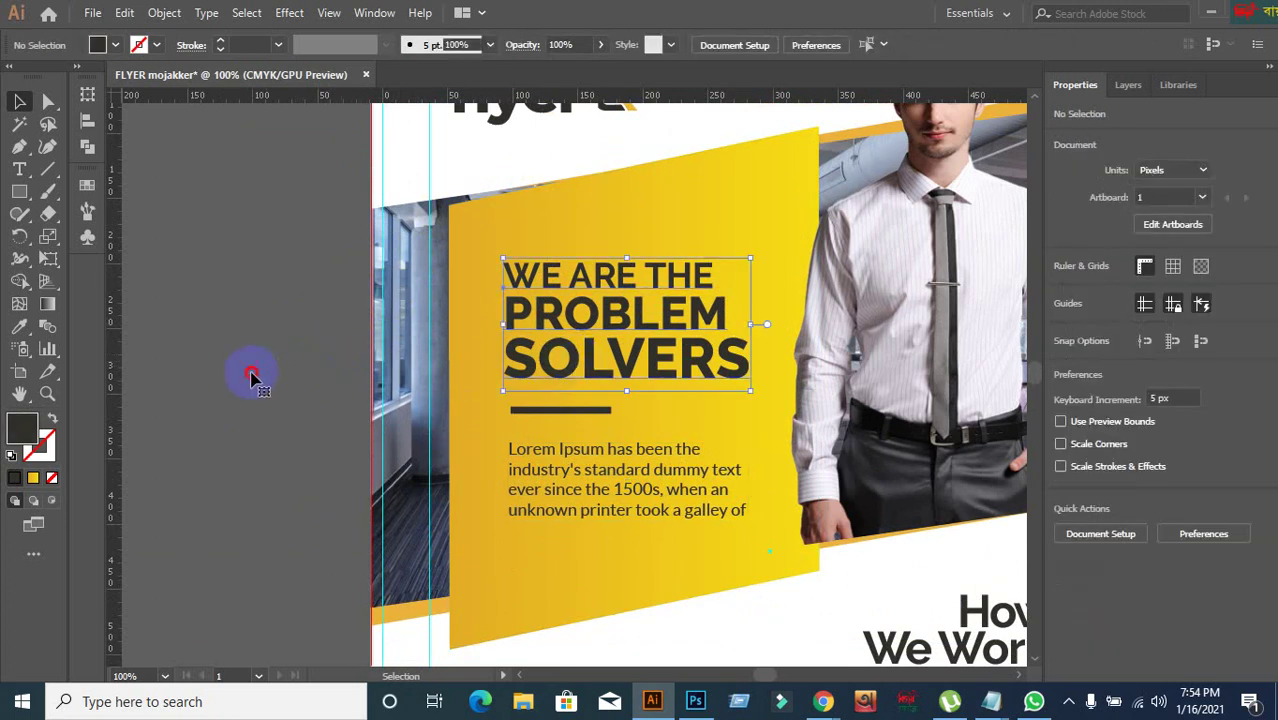
{"action": "scroll", "coordinate": [420, 280], "scroll_direction": "up", "scroll_amount": 2}
{"action": "left_click", "coordinate": [580, 305]}
{"action": "scroll", "coordinate": [578, 300], "scroll_direction": "down", "scroll_amount": 2}
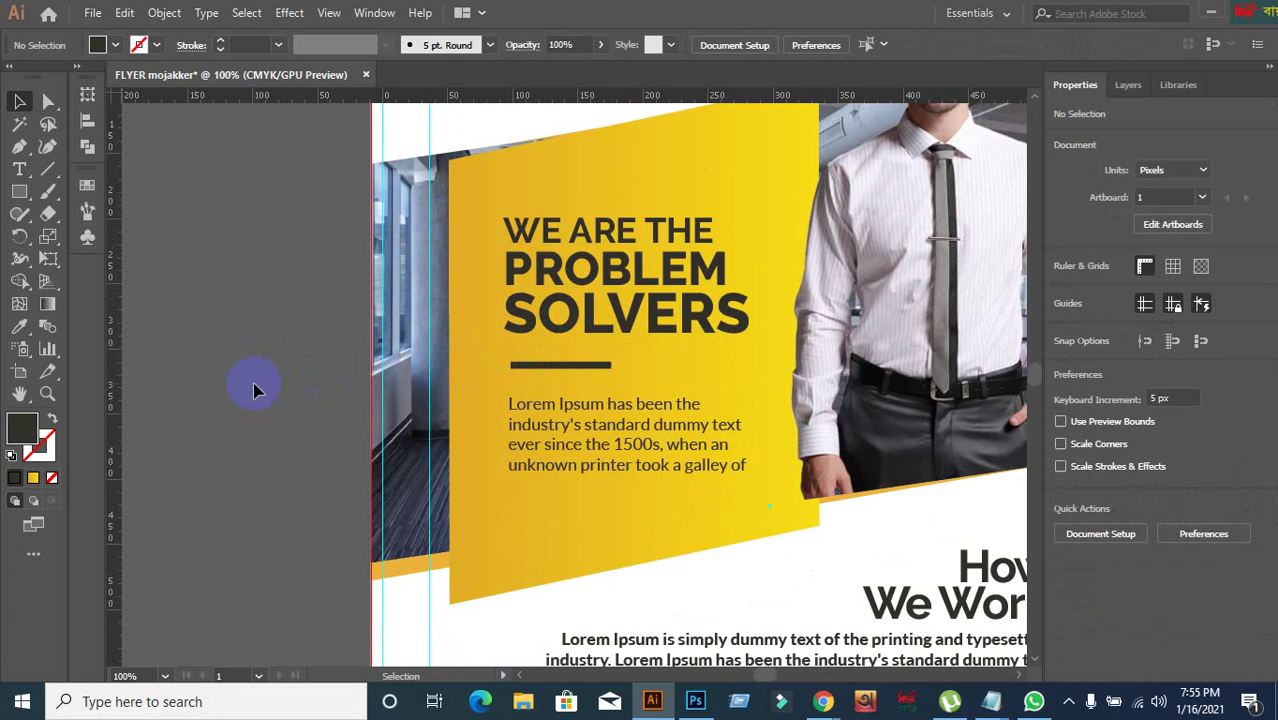
{"action": "scroll", "coordinate": [428, 320], "scroll_direction": "up", "scroll_amount": 2}
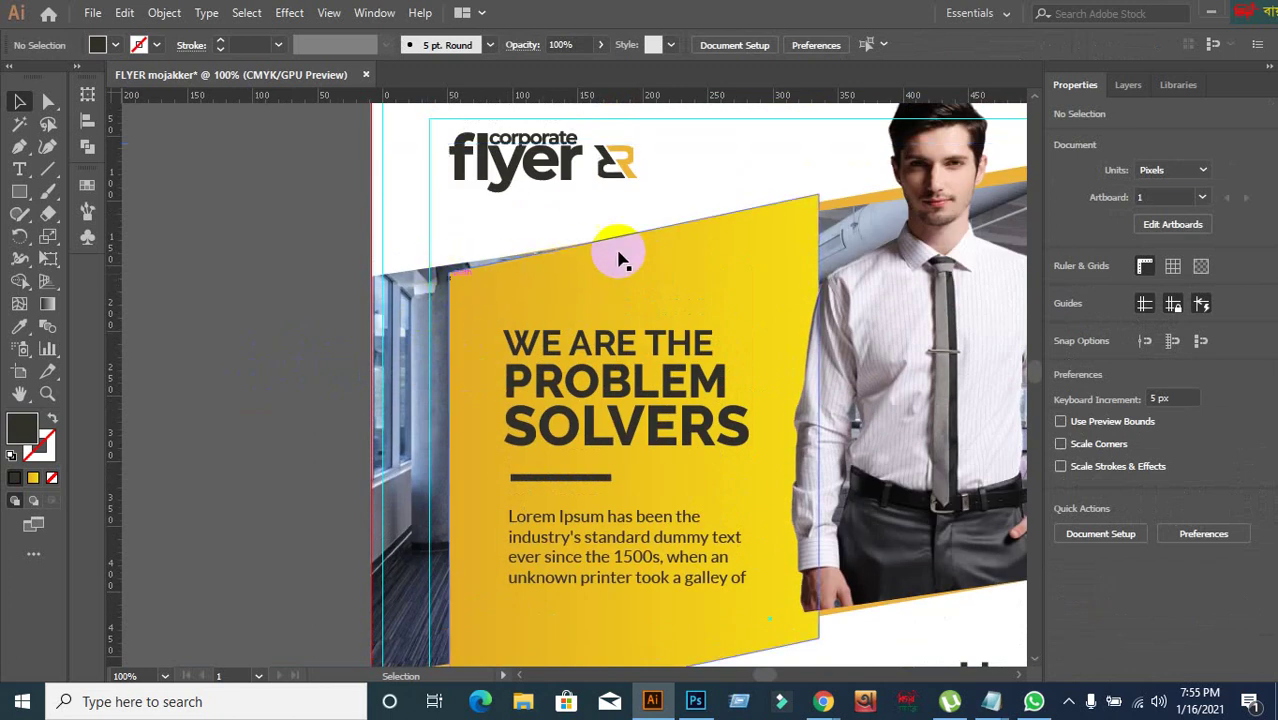
{"action": "left_click", "coordinate": [528, 262]}
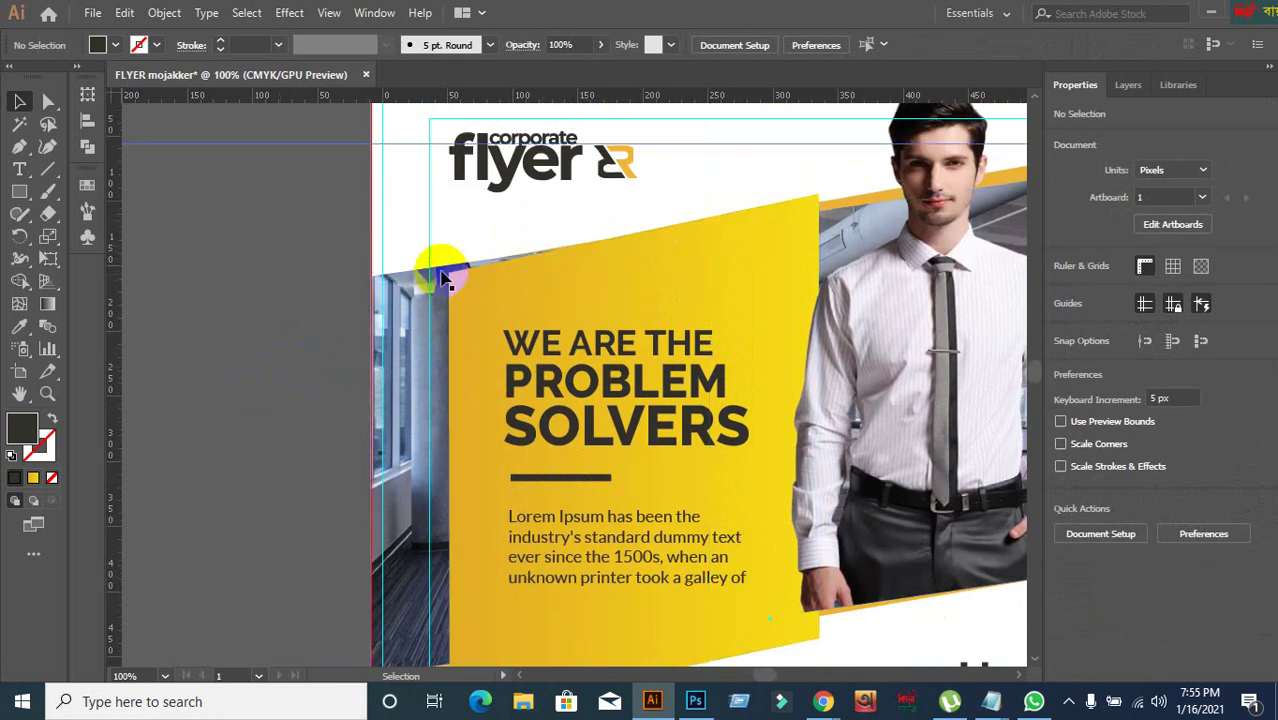
{"action": "left_click", "coordinate": [492, 258]}
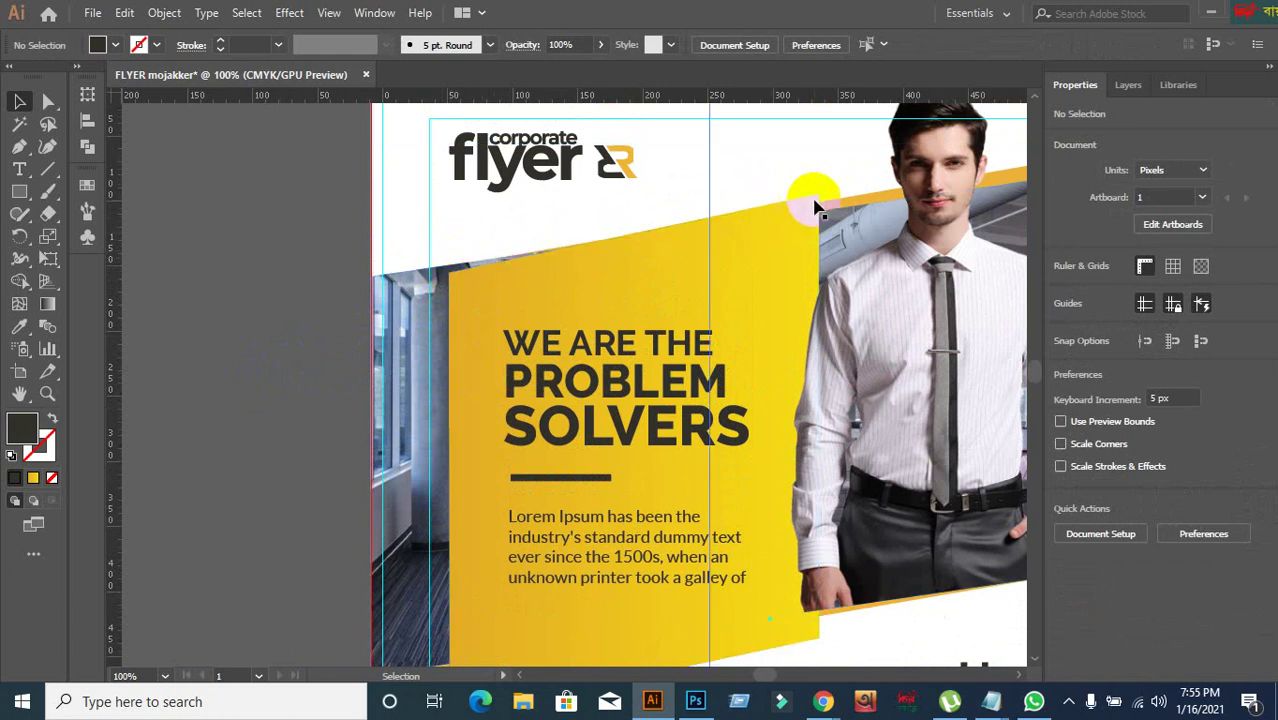
{"action": "key", "text": "ctrl+minus"}
{"action": "key", "text": "ctrl+minus"}
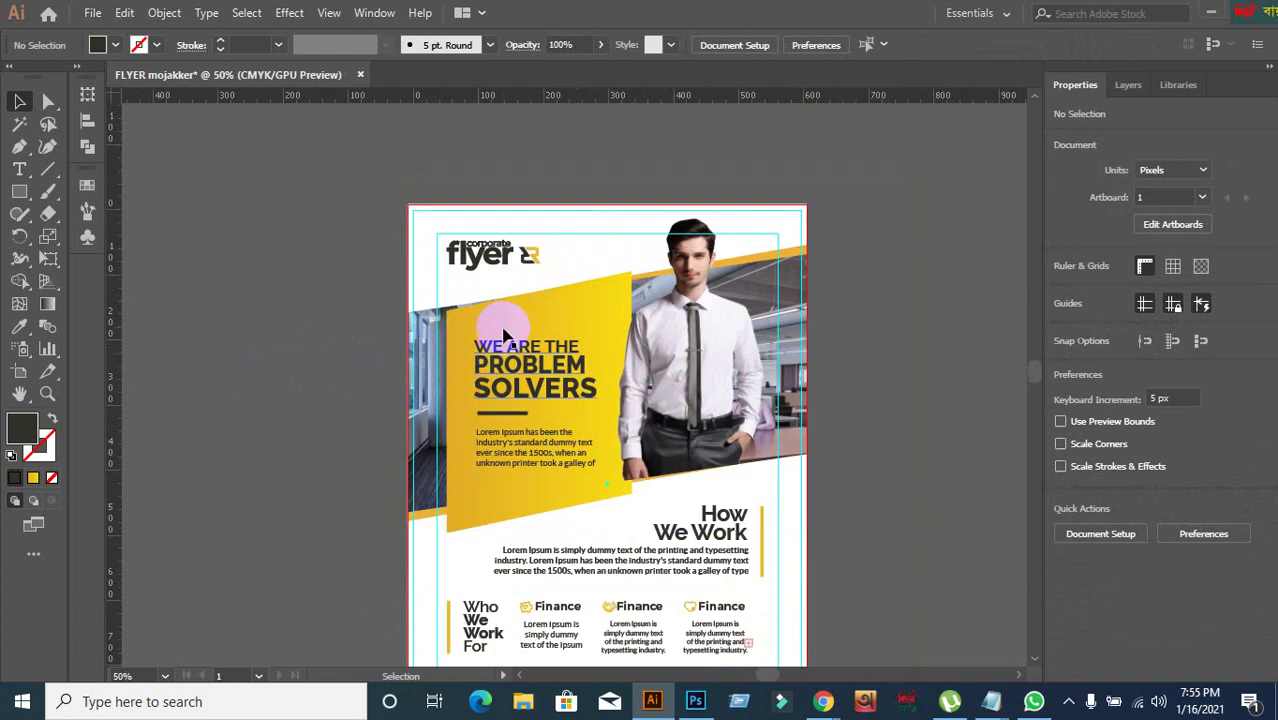
{"action": "scroll", "coordinate": [480, 310], "scroll_direction": "up", "scroll_amount": 2}
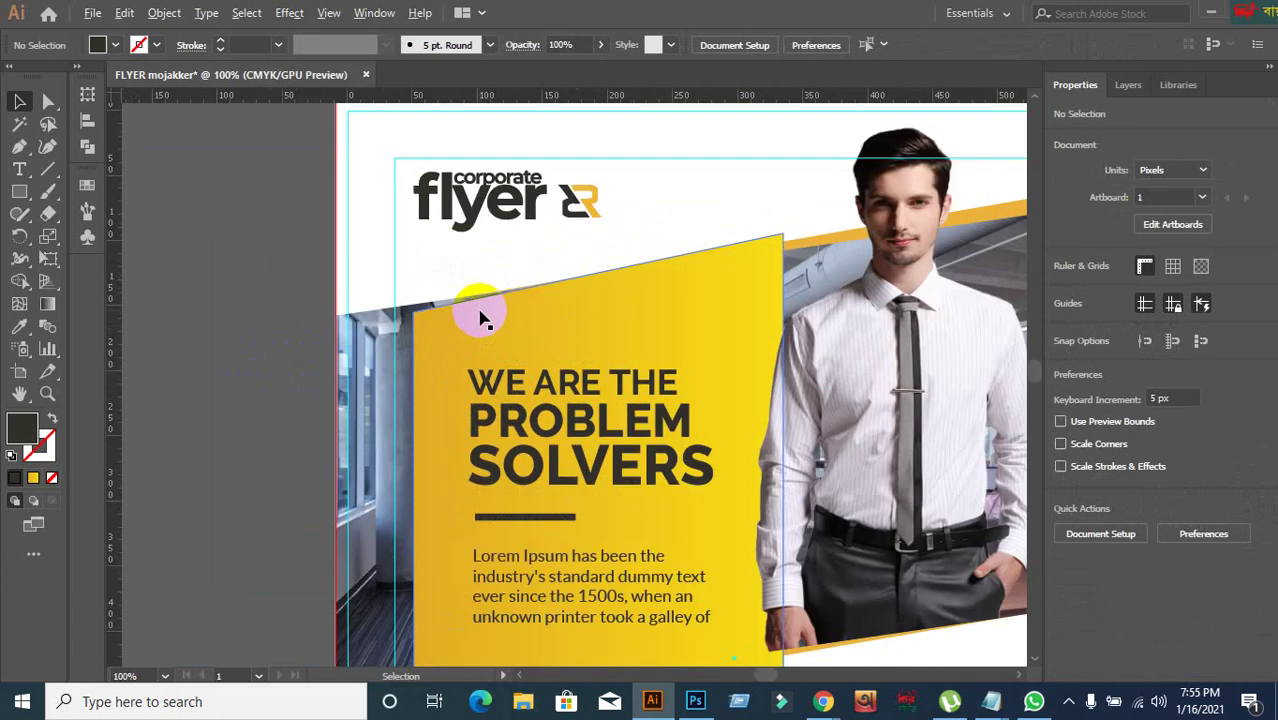
{"action": "scroll", "coordinate": [420, 320], "scroll_direction": "up", "scroll_amount": 1}
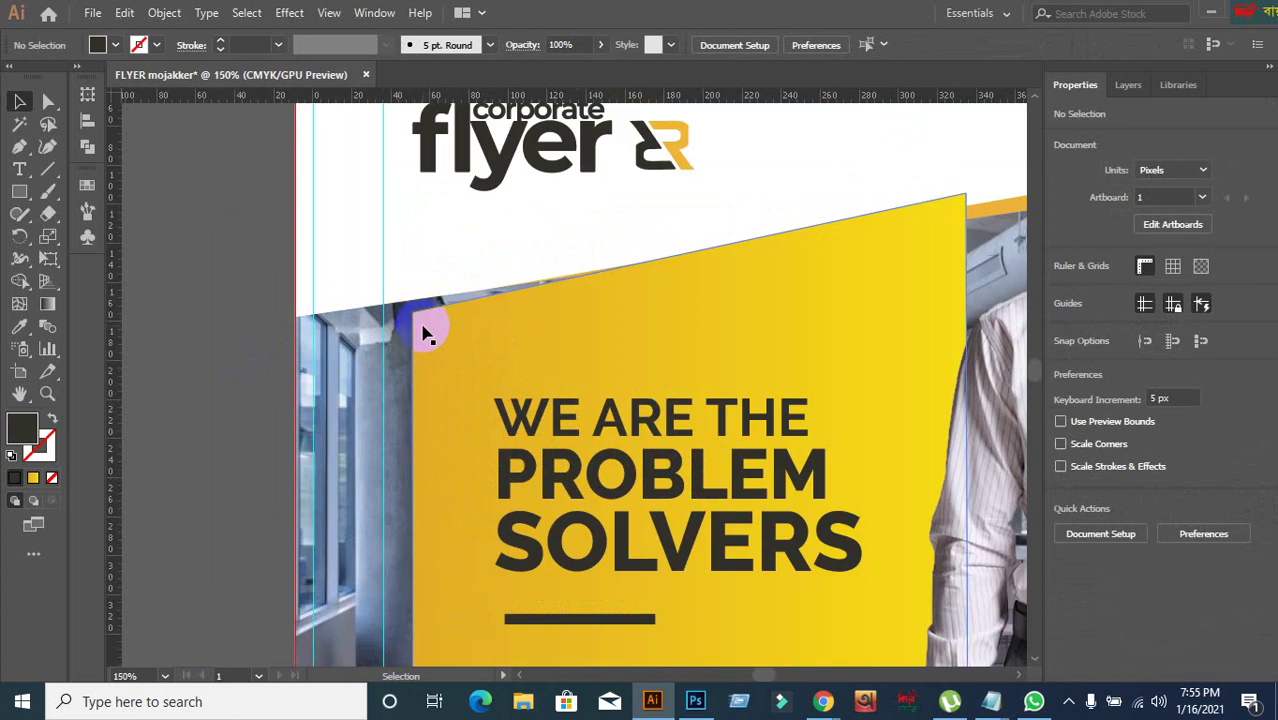
{"action": "mouse_move", "coordinate": [425, 335]}
{"action": "left_mouse_down"}
{"action": "mouse_move", "coordinate": [442, 305]}
{"action": "mouse_move", "coordinate": [405, 294]}
{"action": "mouse_move", "coordinate": [428, 297]}
{"action": "mouse_move", "coordinate": [412, 312]}
{"action": "mouse_move", "coordinate": [452, 308]}
{"action": "mouse_move", "coordinate": [417, 310]}
{"action": "mouse_move", "coordinate": [437, 300]}
{"action": "left_mouse_up"}
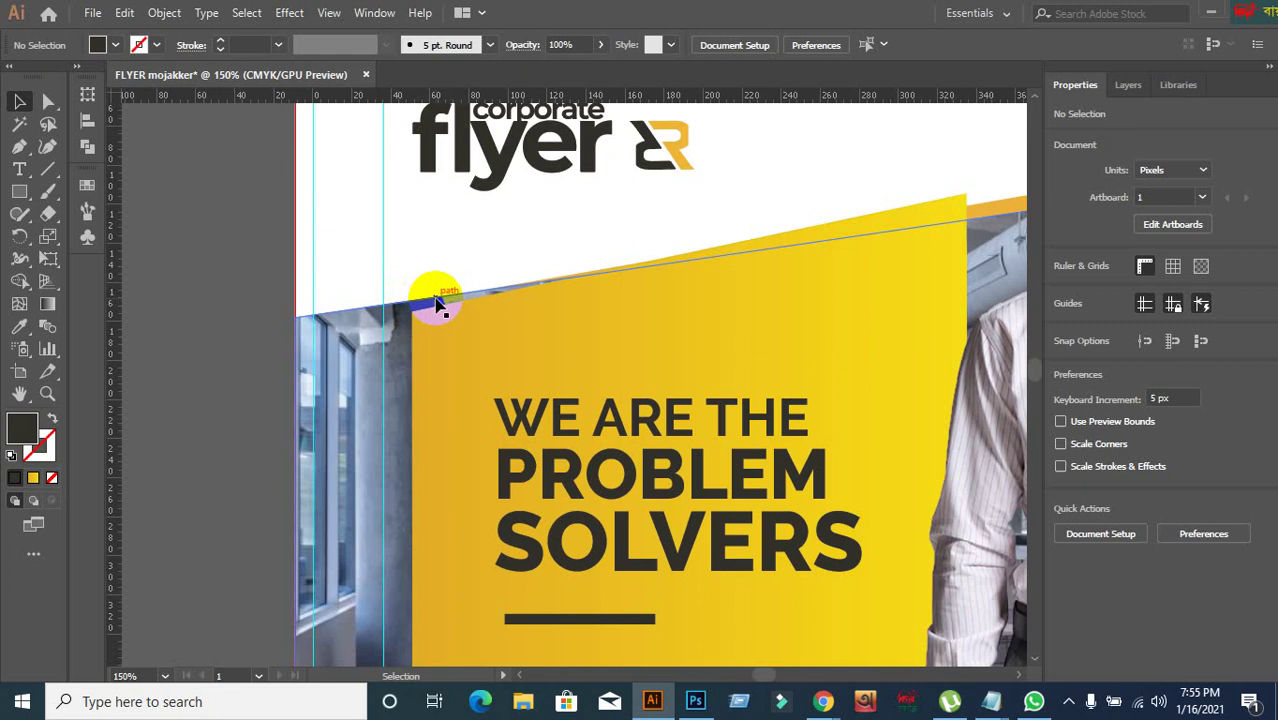
{"action": "left_click_drag", "start_coordinate": [437, 303], "coordinate": [440, 301]}
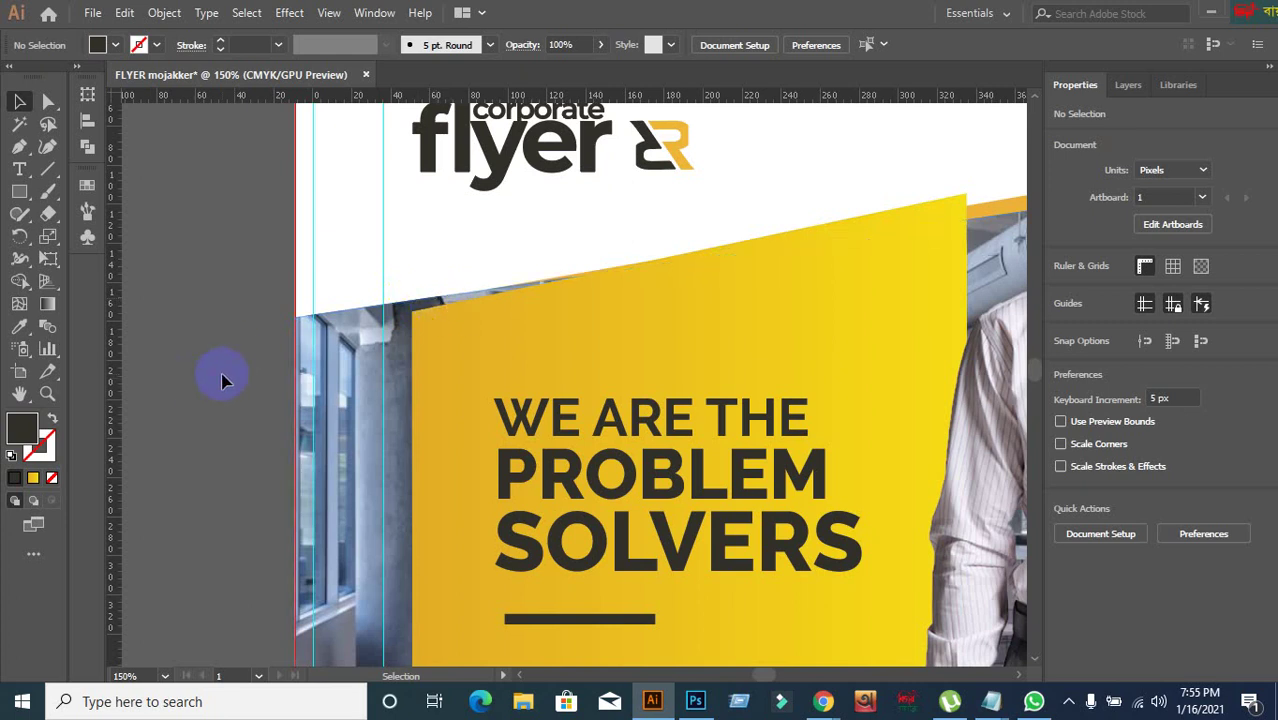
{"action": "key", "text": "ctrl+minus"}
{"action": "key", "text": "ctrl+minus"}
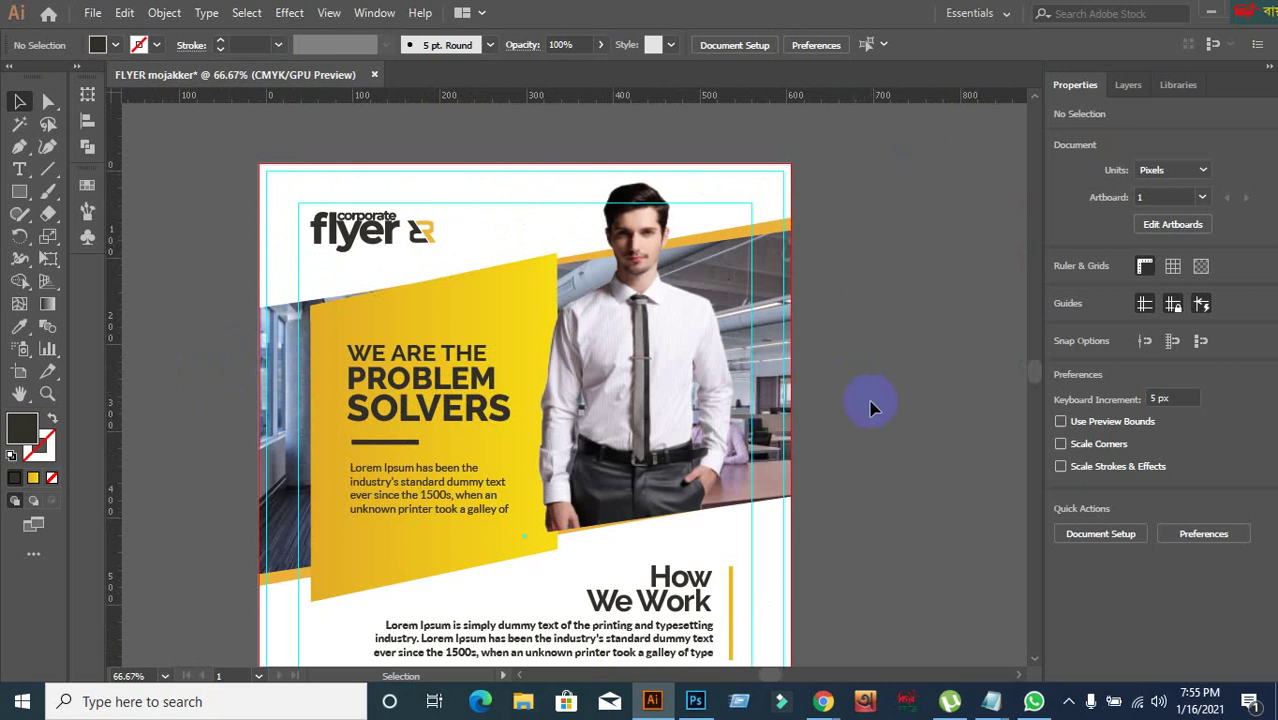
{"action": "left_click_drag", "start_coordinate": [870, 400], "coordinate": [947, 363]}
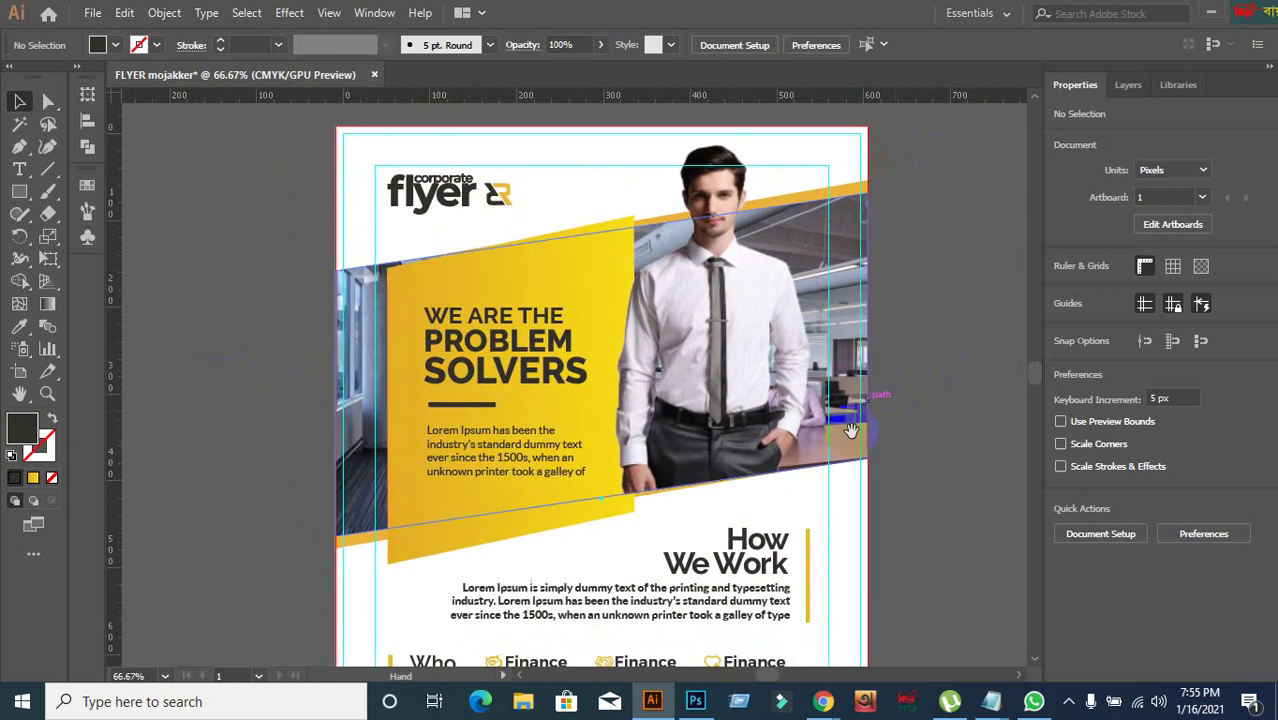
- Redraw the yellow panel's linear gradient diagonally from beyond its upper-left corner to beyond its lower-right corner
{"action": "left_click", "coordinate": [450, 535]}
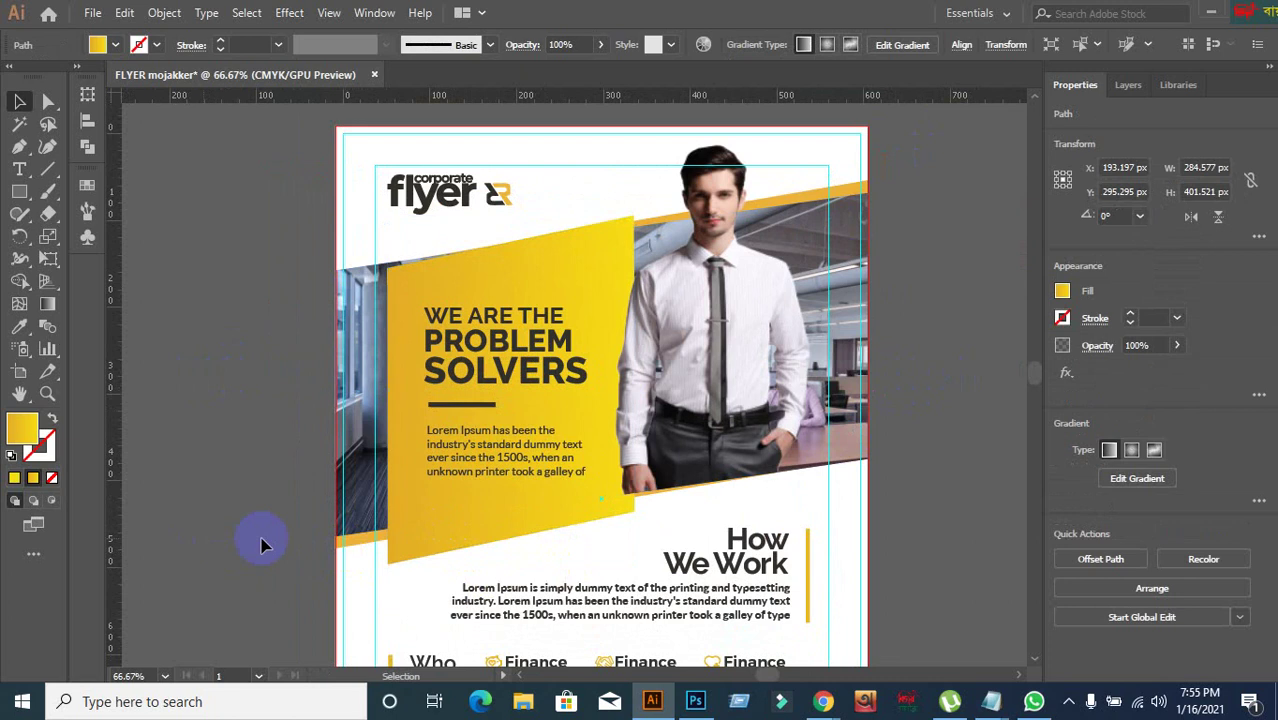
{"action": "left_click", "coordinate": [405, 540]}
{"action": "left_click", "coordinate": [404, 538]}
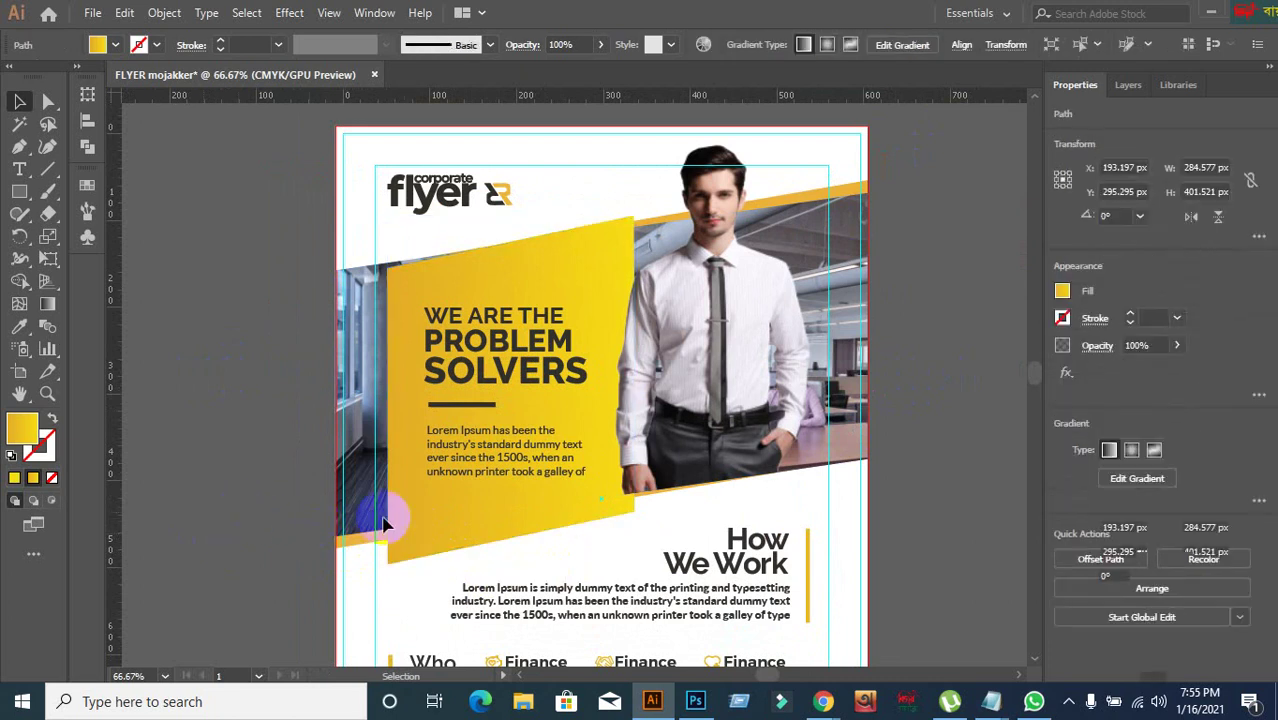
{"action": "left_click", "coordinate": [418, 527]}
{"action": "left_click", "coordinate": [415, 523]}
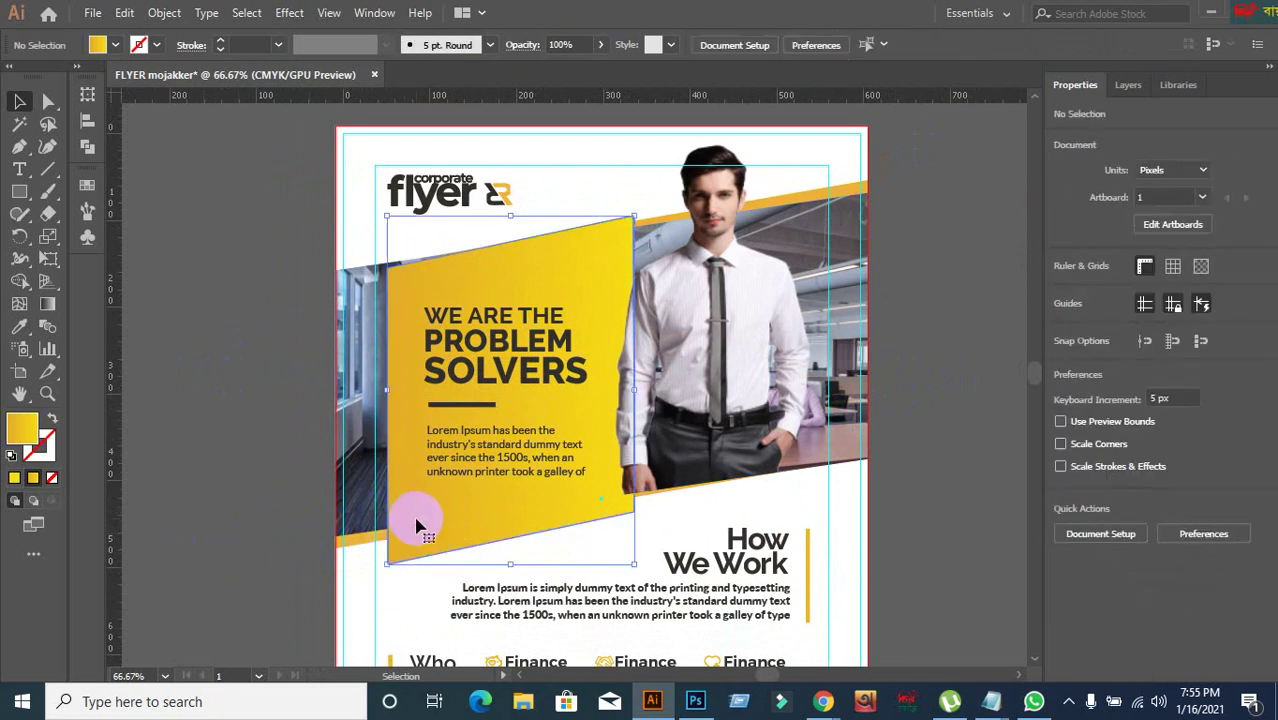
{"action": "left_click", "coordinate": [55, 312]}
{"action": "mouse_move", "coordinate": [365, 244]}
{"action": "left_mouse_down"}
{"action": "mouse_move", "coordinate": [740, 540]}
{"action": "mouse_move", "coordinate": [547, 420]}
{"action": "mouse_move", "coordinate": [676, 530]}
{"action": "left_mouse_up"}
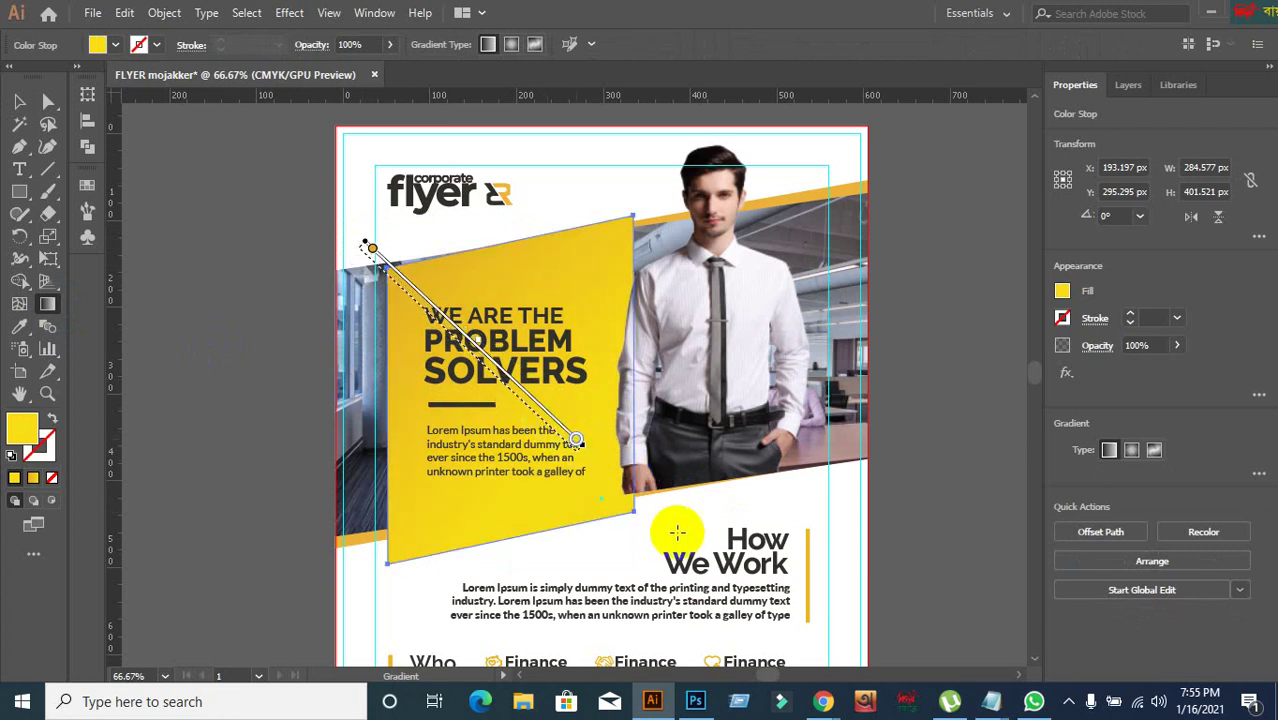
- Try other lengths and directions for the yellow panel's gradient, including from the upper-right to the lower-left corner
{"action": "left_click_drag", "start_coordinate": [370, 247], "coordinate": [266, 178]}
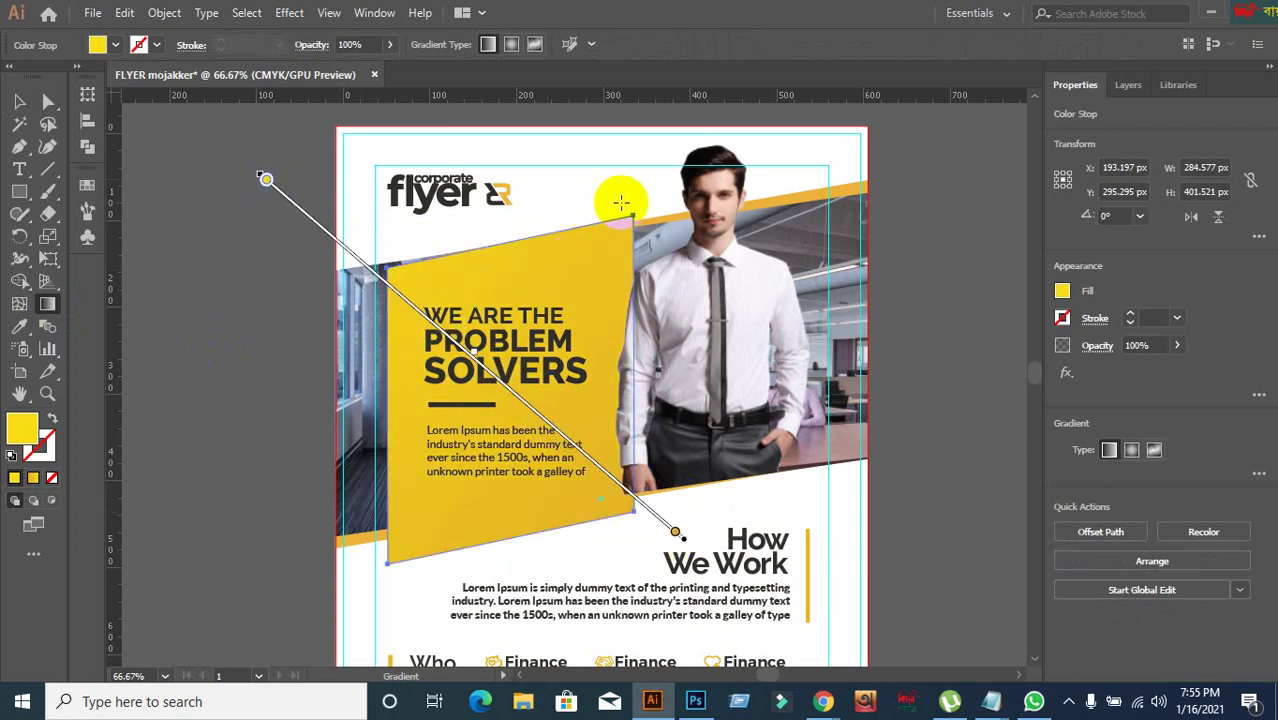
{"action": "left_click_drag", "start_coordinate": [625, 203], "coordinate": [348, 605]}
{"action": "left_click_drag", "start_coordinate": [353, 237], "coordinate": [690, 575]}
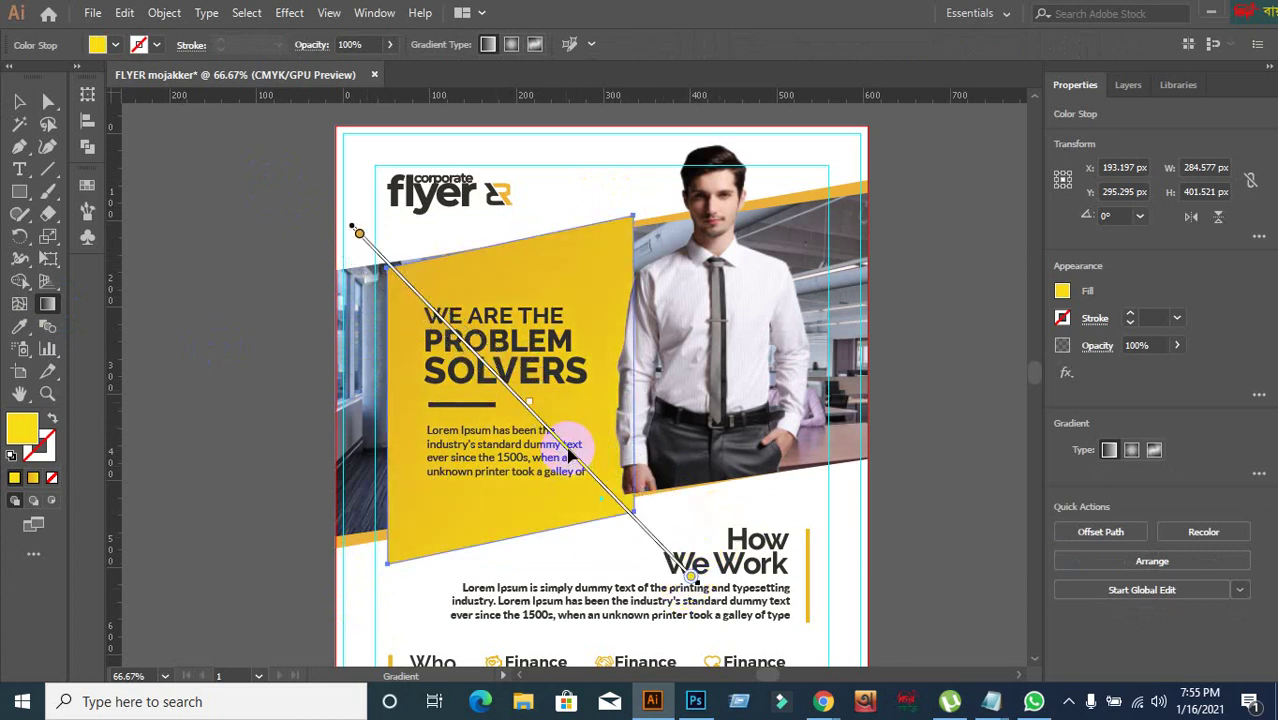
{"action": "mouse_move", "coordinate": [568, 455]}
{"action": "left_mouse_down"}
{"action": "mouse_move", "coordinate": [465, 360]}
{"action": "mouse_move", "coordinate": [656, 536]}
{"action": "mouse_move", "coordinate": [508, 413]}
{"action": "mouse_move", "coordinate": [525, 435]}
{"action": "left_mouse_up"}
- Reverse the yellow panel's diagonal gradient to run from its lower-right corner to its upper-left corner, and fine-tune its position
{"action": "mouse_move", "coordinate": [662, 518]}
{"action": "left_mouse_down"}
{"action": "mouse_move", "coordinate": [502, 402]}
{"action": "mouse_move", "coordinate": [347, 236]}
{"action": "left_mouse_up"}
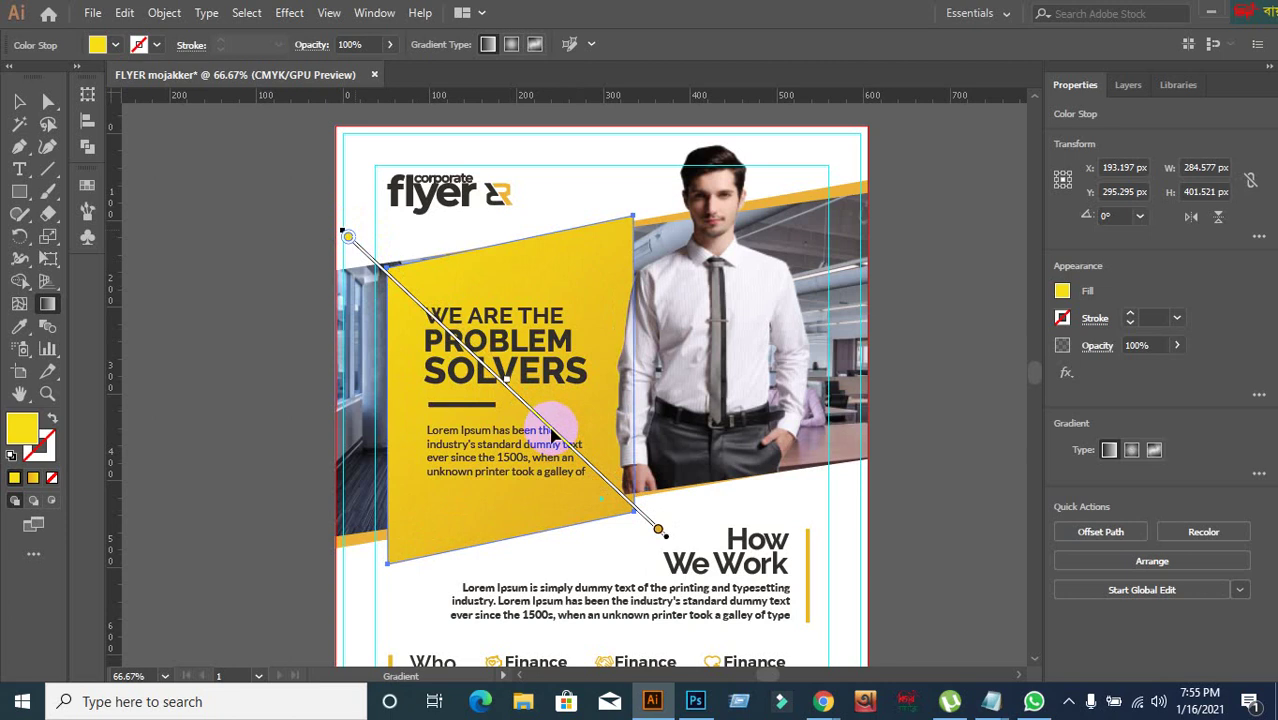
{"action": "mouse_move", "coordinate": [550, 428]}
{"action": "left_mouse_down"}
{"action": "mouse_move", "coordinate": [575, 440]}
{"action": "mouse_move", "coordinate": [560, 438]}
{"action": "left_mouse_up"}
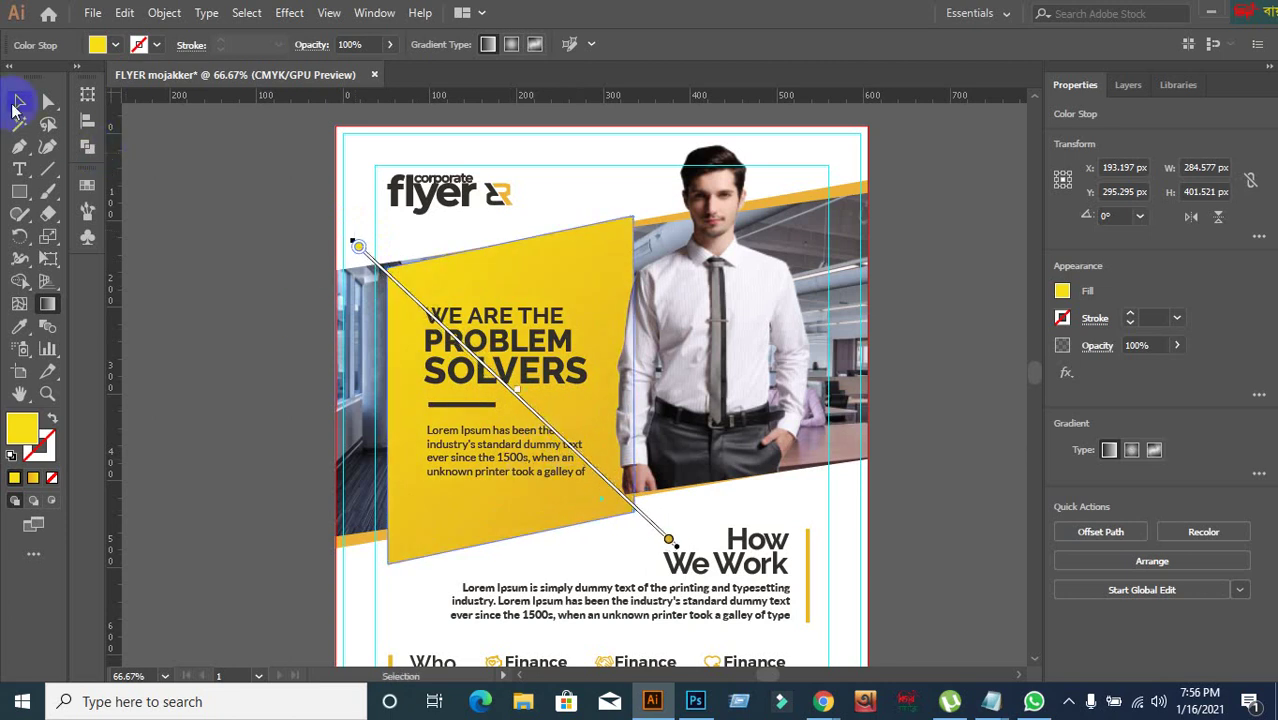
{"action": "left_click", "coordinate": [18, 101]}
{"action": "left_click", "coordinate": [251, 388]}
- Review the flyer at different magnifications, inspecting the yellow panel's gradient, the headline area and the photo of the man
{"action": "scroll", "coordinate": [251, 388], "scroll_direction": "down", "scroll_amount": 1}
{"action": "scroll", "coordinate": [251, 388], "scroll_direction": "down", "scroll_amount": 1}
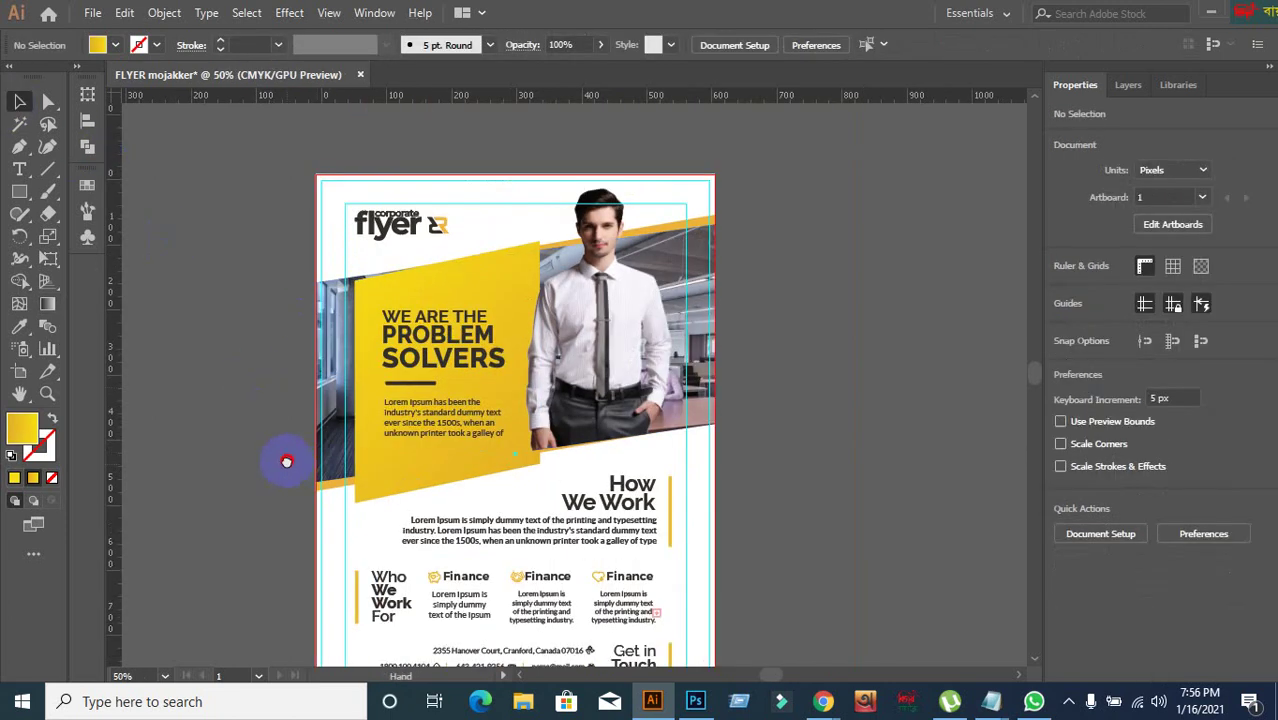
{"action": "scroll", "coordinate": [294, 397], "scroll_direction": "down", "scroll_amount": 2}
{"action": "scroll", "coordinate": [335, 360], "scroll_direction": "up", "scroll_amount": 2}
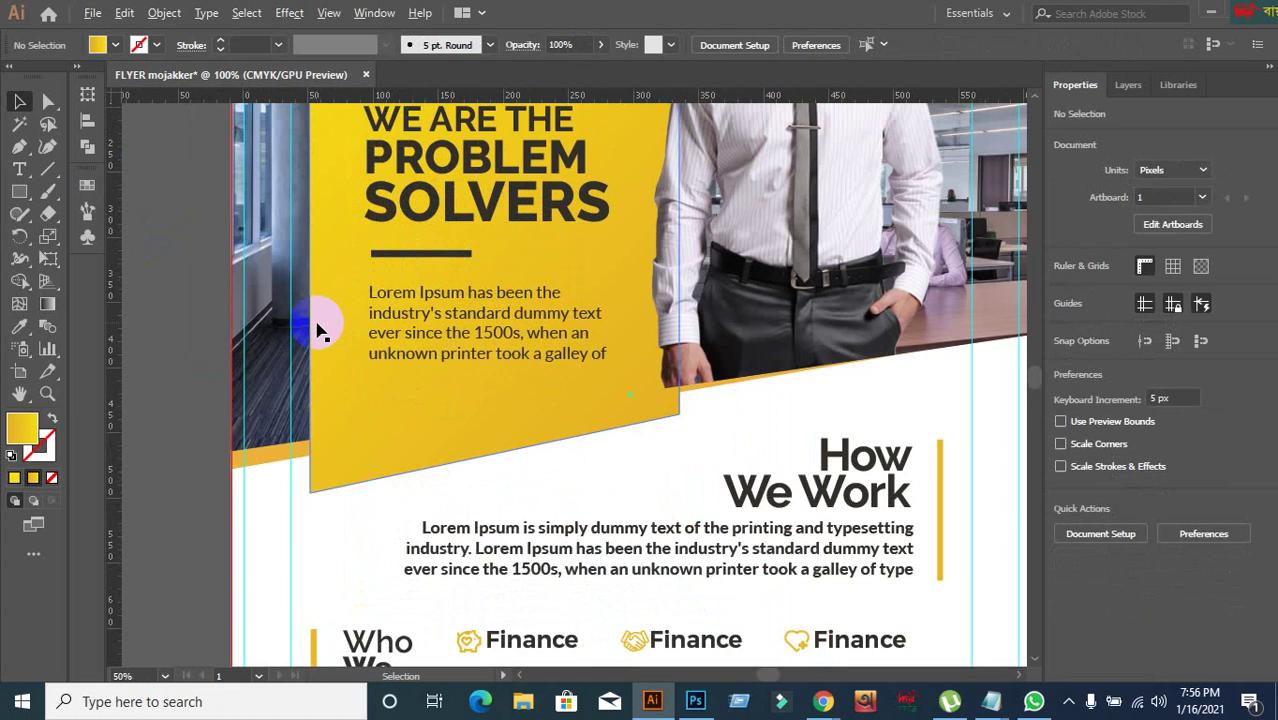
{"action": "scroll", "coordinate": [320, 330], "scroll_direction": "down", "scroll_amount": 2}
{"action": "left_click_drag", "start_coordinate": [225, 330], "coordinate": [167, 383]}
{"action": "scroll", "coordinate": [648, 236], "scroll_direction": "up", "scroll_amount": 1}
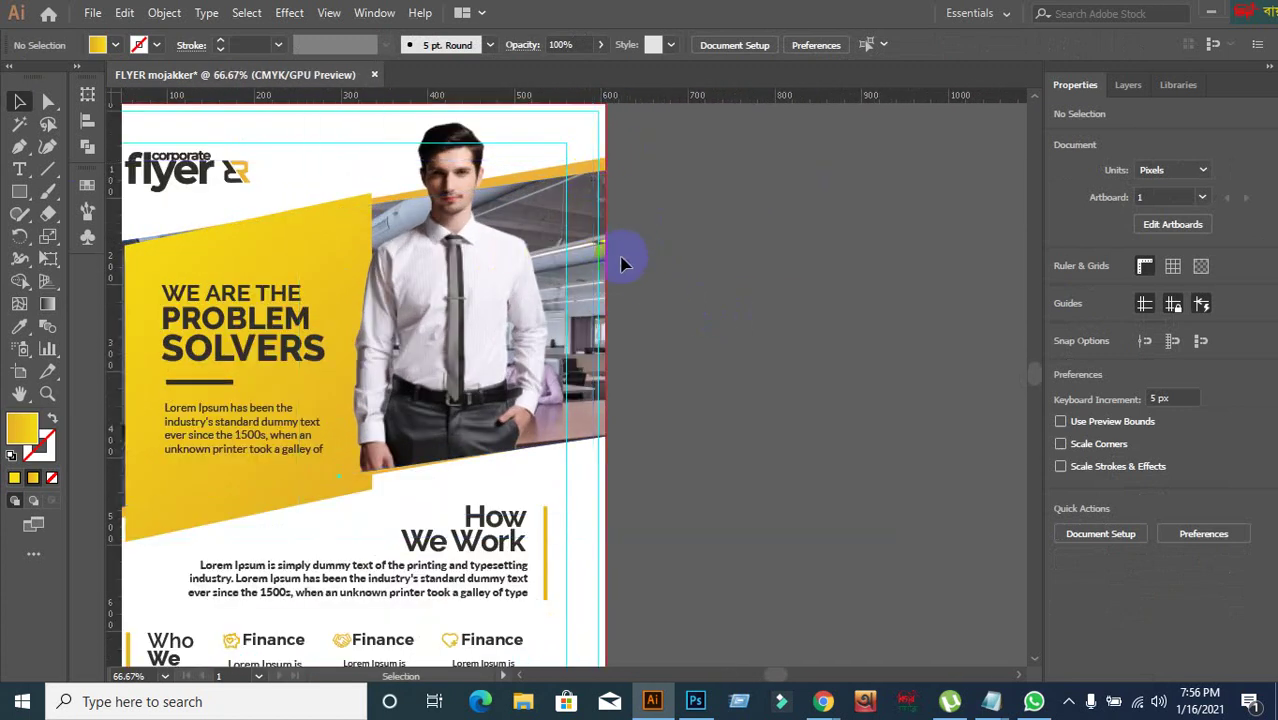
{"action": "left_click_drag", "start_coordinate": [619, 263], "coordinate": [793, 254]}
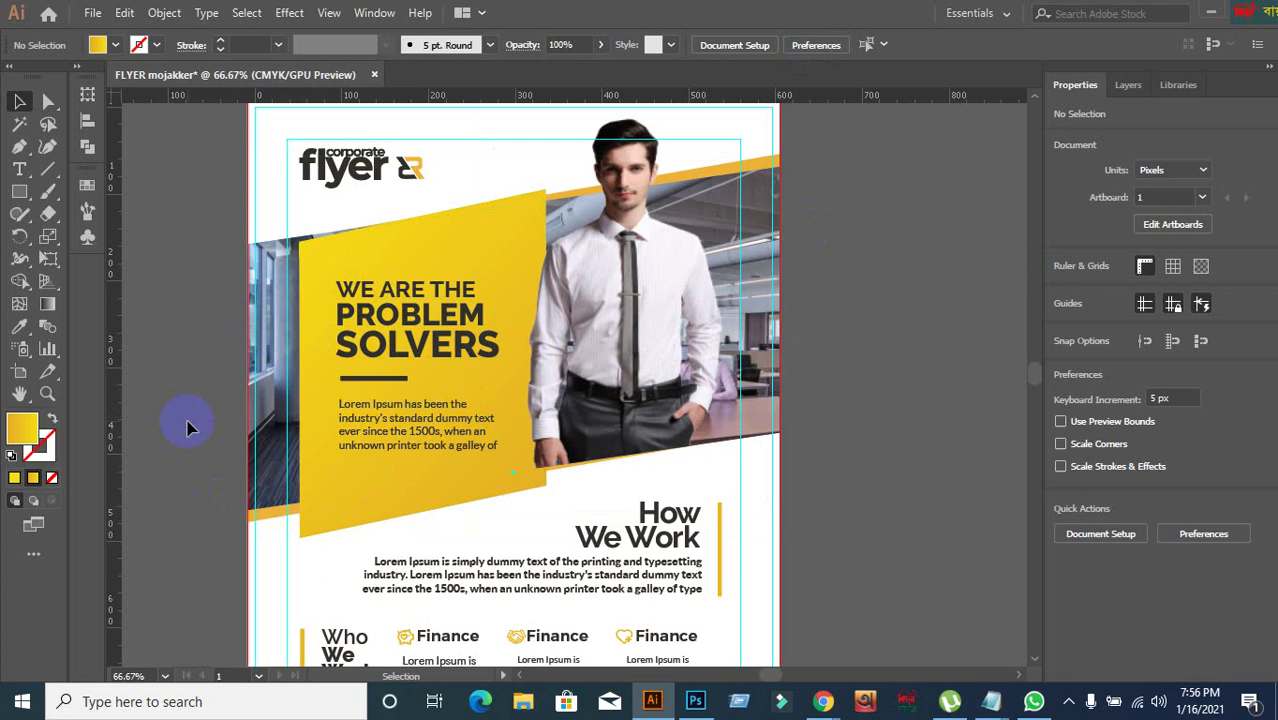
{"action": "scroll", "coordinate": [499, 296], "scroll_direction": "up", "scroll_amount": 1}
{"action": "scroll", "coordinate": [350, 366], "scroll_direction": "down", "scroll_amount": 1}
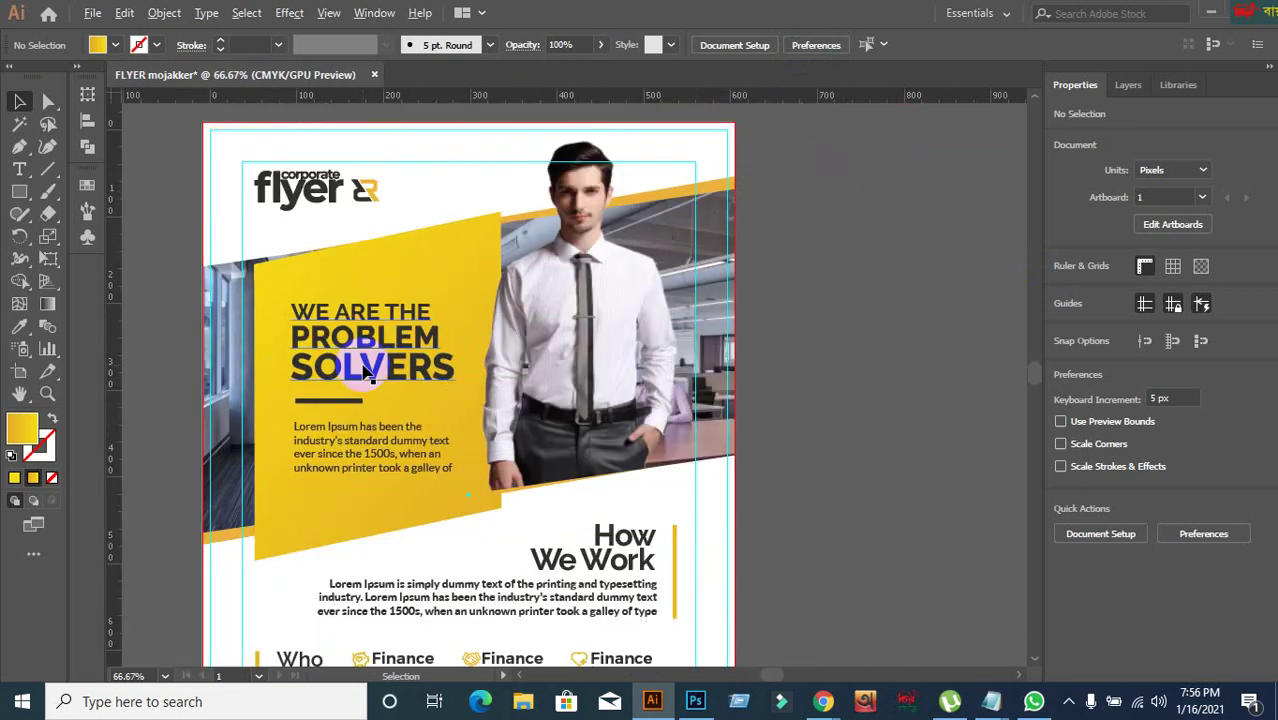
{"action": "scroll", "coordinate": [330, 365], "scroll_direction": "down", "scroll_amount": 1}
{"action": "scroll", "coordinate": [300, 395], "scroll_direction": "up", "scroll_amount": 1}
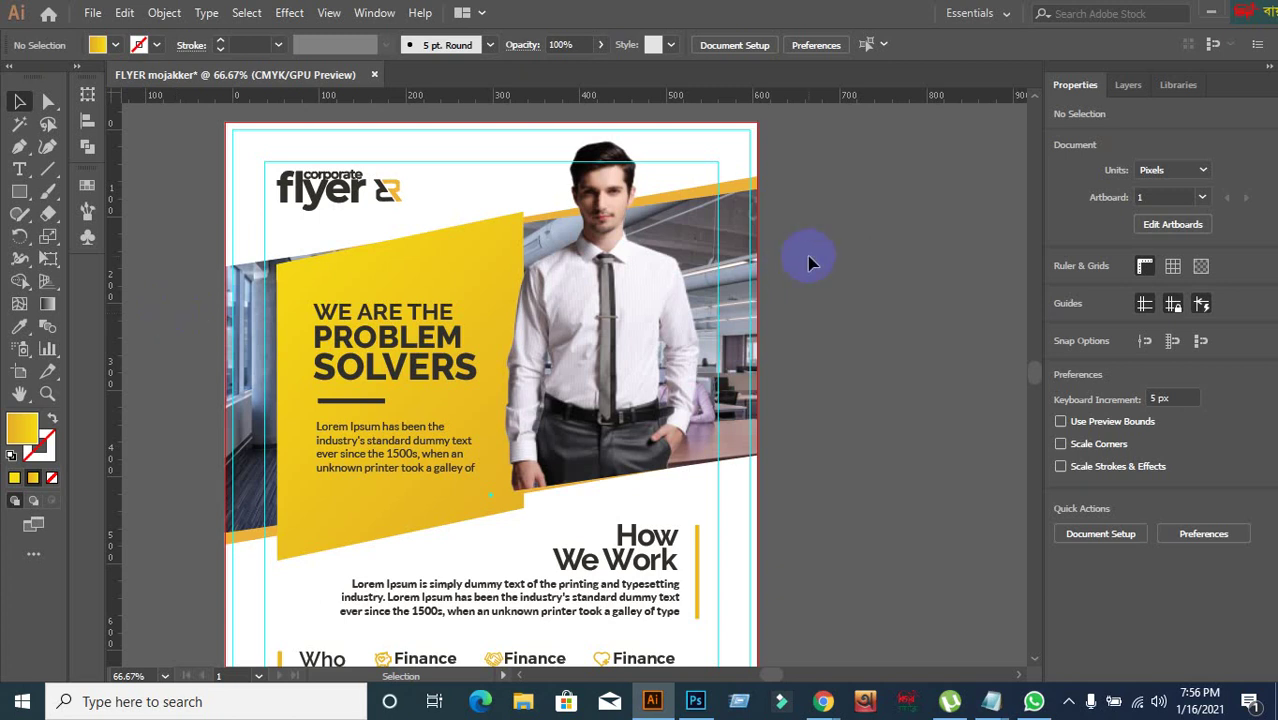
{"action": "left_click", "coordinate": [722, 205]}
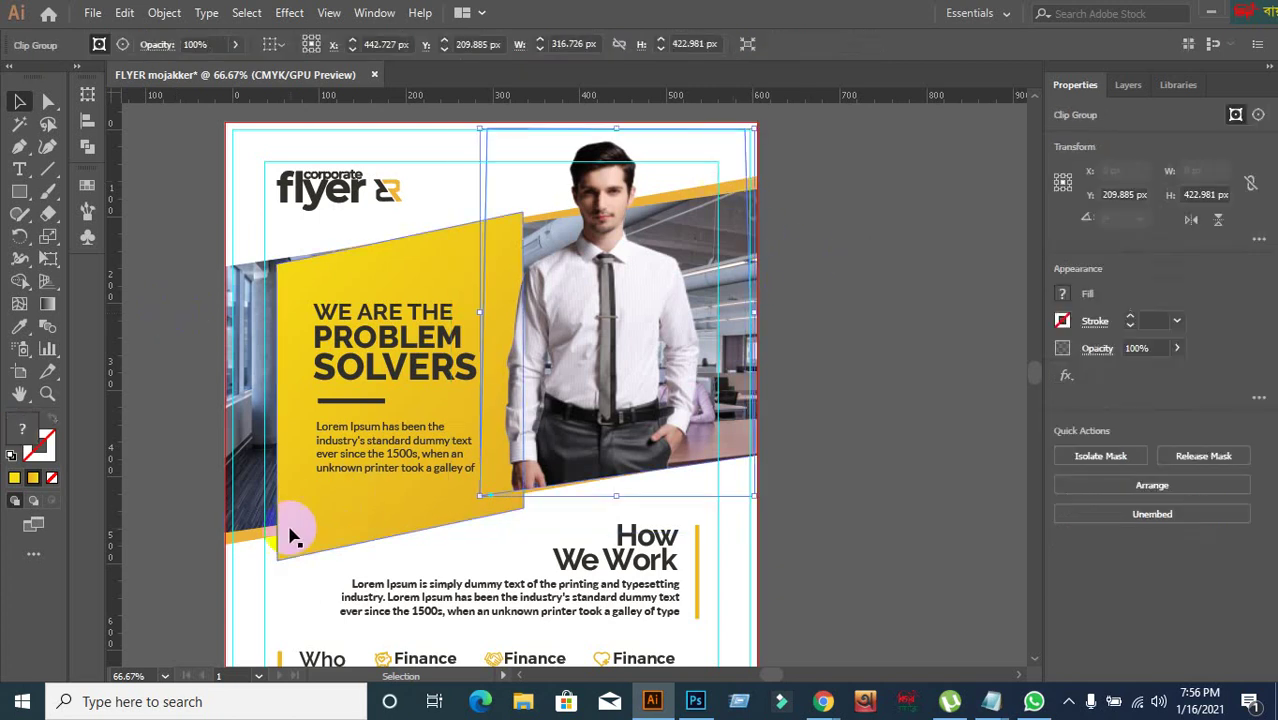
- Examine the flyer's overall layout, from the header photo and yellow panel down to the contact section
{"action": "left_click", "coordinate": [171, 510]}
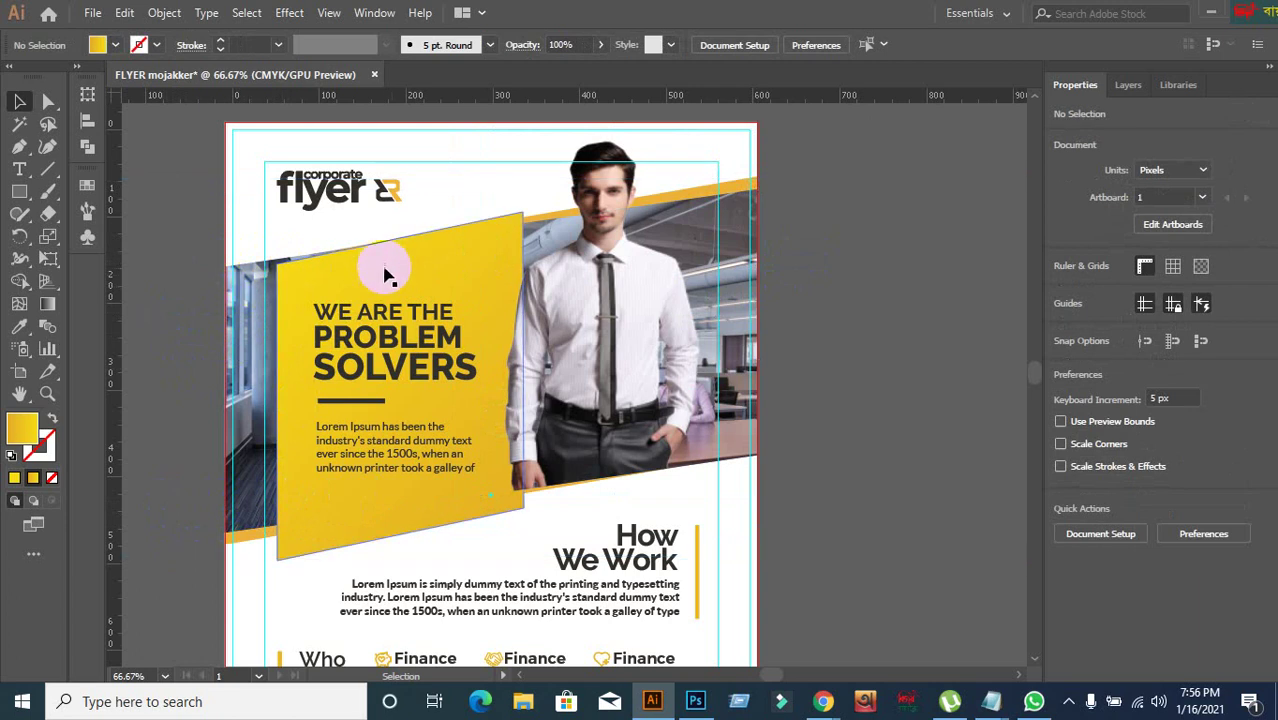
{"action": "left_click", "coordinate": [747, 181]}
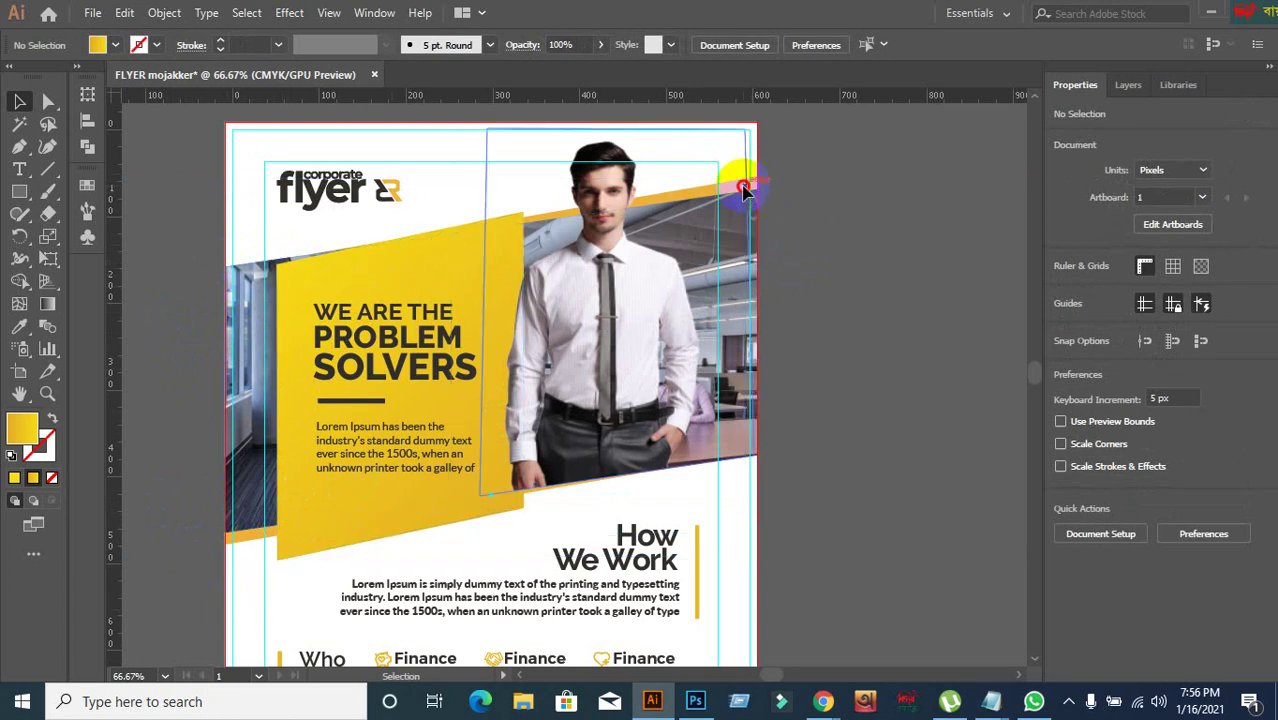
{"action": "left_click", "coordinate": [169, 557]}
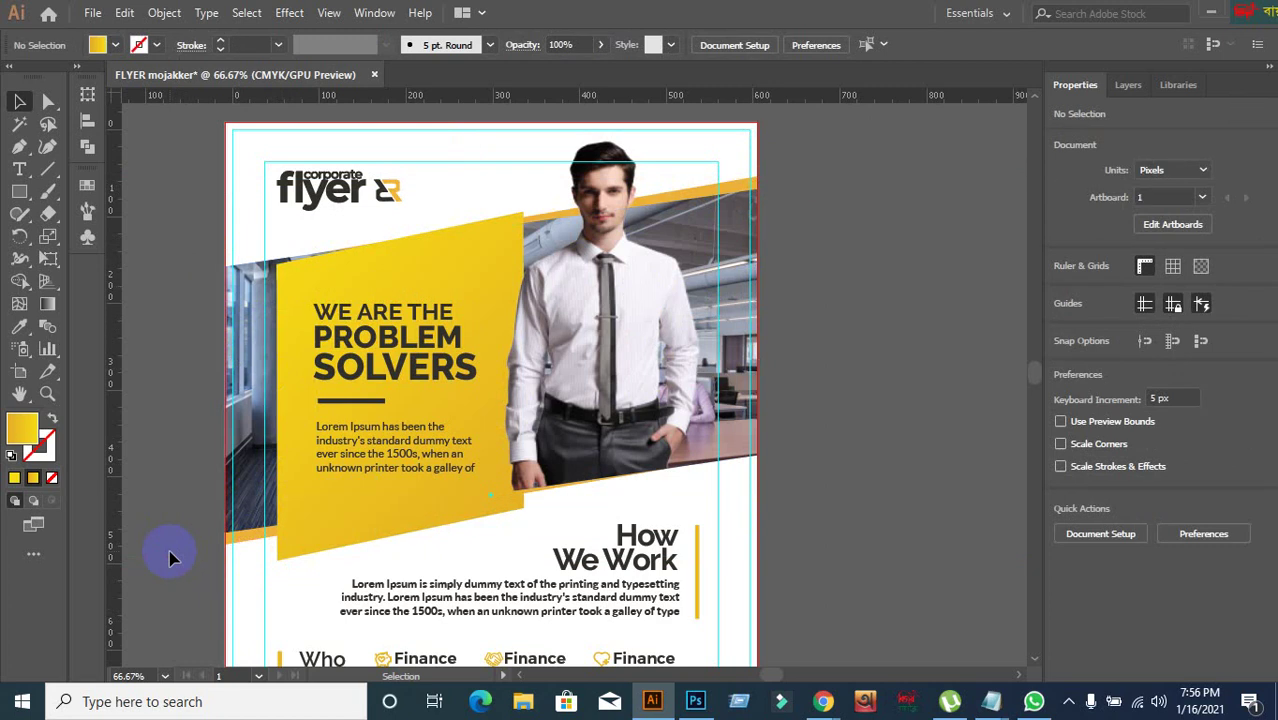
{"action": "left_click_drag", "start_coordinate": [845, 422], "coordinate": [736, 472]}
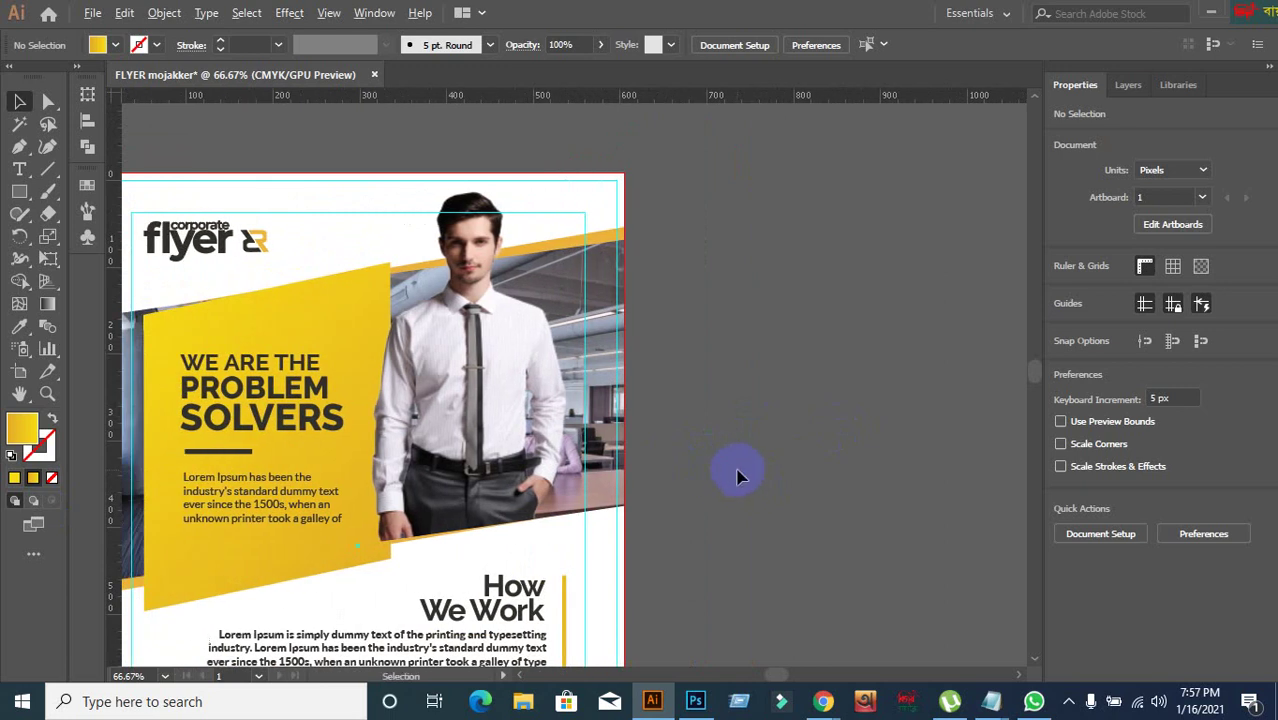
{"action": "scroll", "coordinate": [737, 477], "scroll_direction": "down", "scroll_amount": 2}
{"action": "left_click_drag", "start_coordinate": [776, 485], "coordinate": [714, 334]}
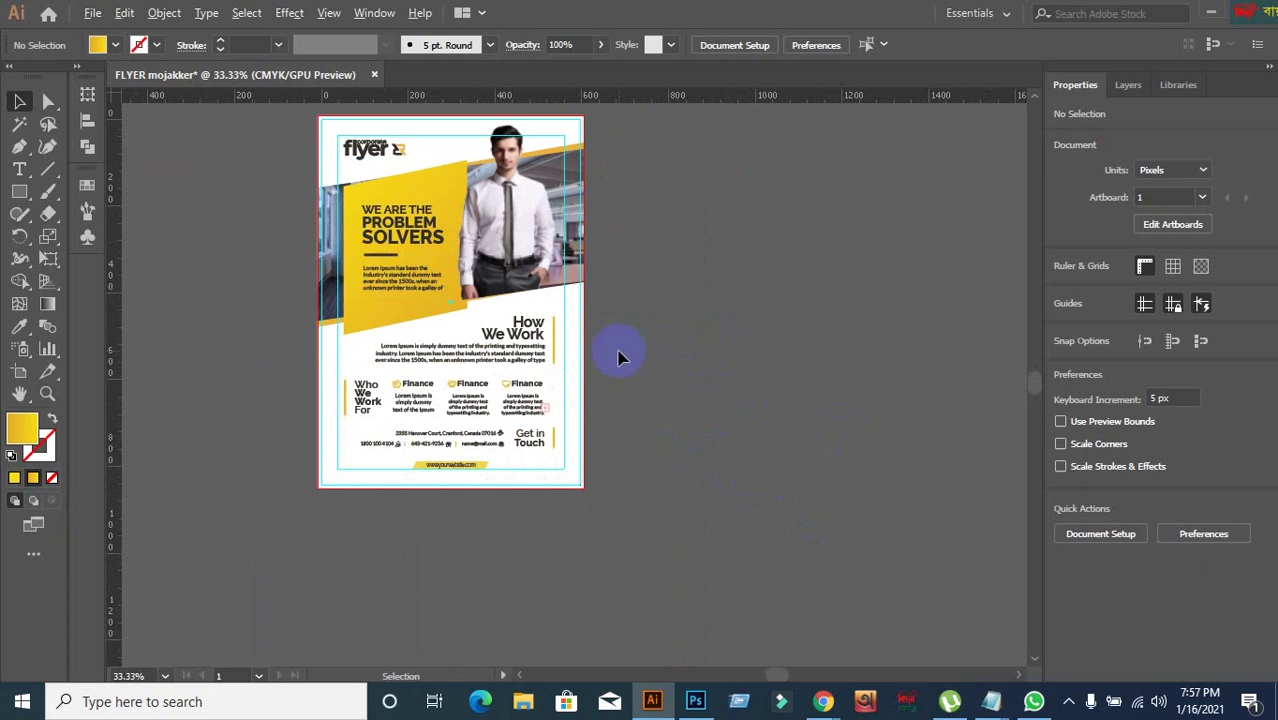
{"action": "scroll", "coordinate": [618, 357], "scroll_direction": "up", "scroll_amount": 1}
{"action": "scroll", "coordinate": [618, 376], "scroll_direction": "up", "scroll_amount": 1}
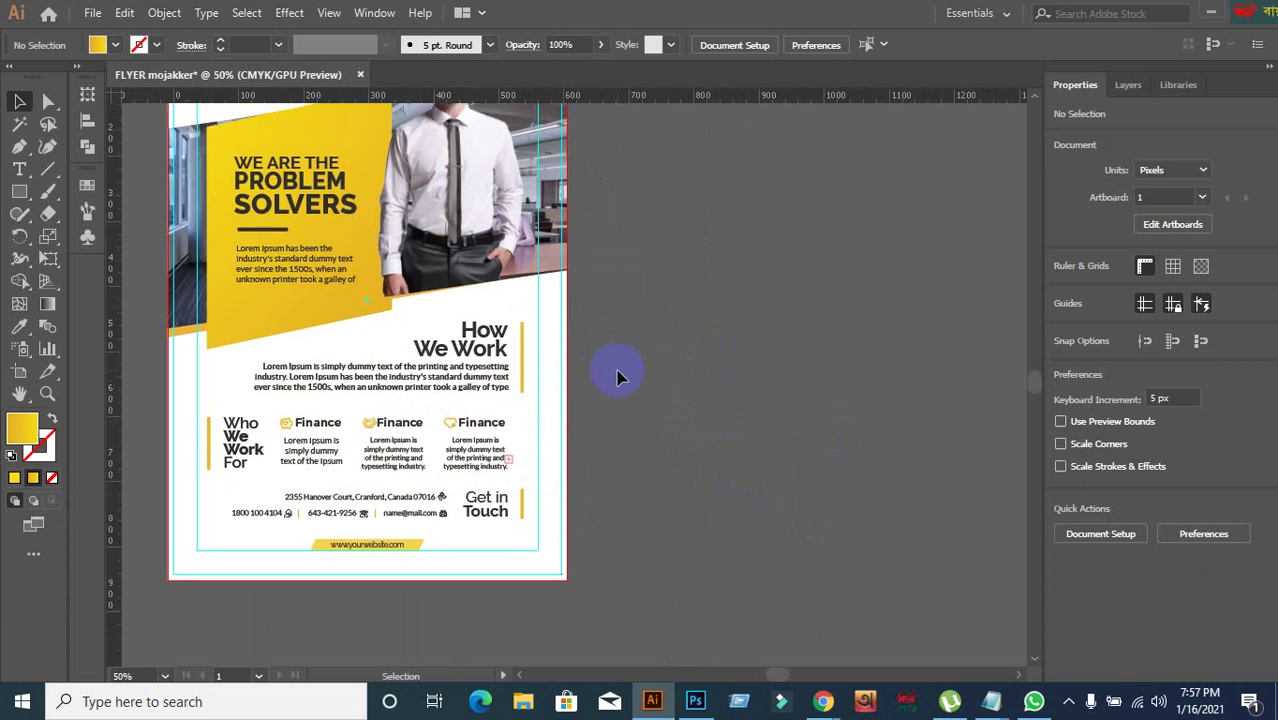
{"action": "scroll", "coordinate": [618, 376], "scroll_direction": "up", "scroll_amount": 5}
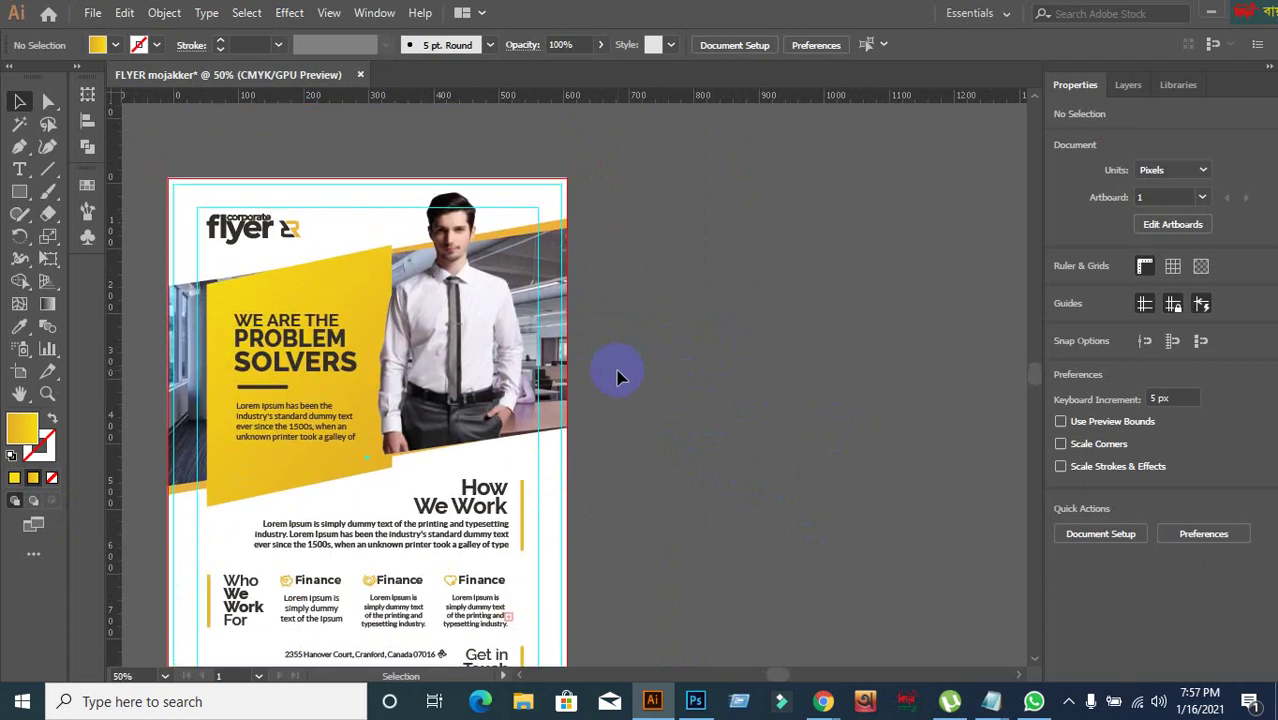
{"action": "scroll", "coordinate": [645, 388], "scroll_direction": "down", "scroll_amount": 1}
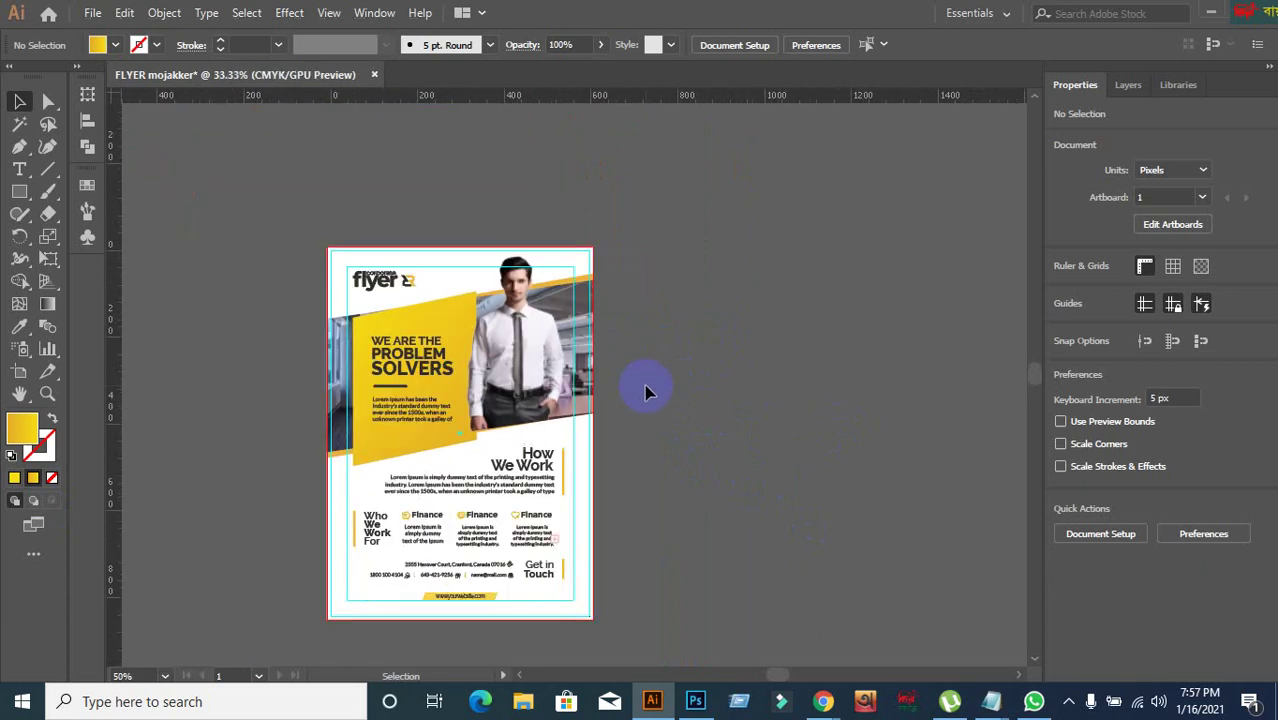
- Check the WhatsApp chat and the Google Meet call, and return to the flyer in Illustrator
{"action": "left_click", "coordinate": [1034, 701]}
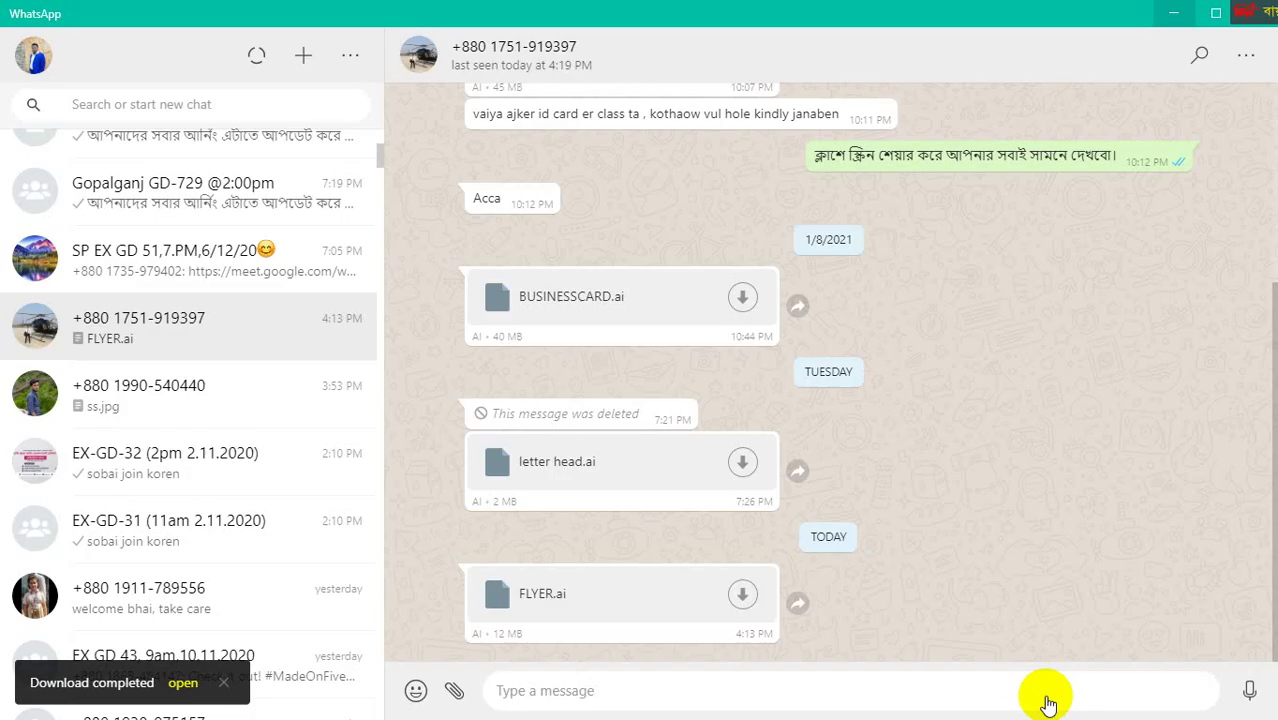
{"action": "left_click", "coordinate": [1166, 18]}
{"action": "mouse_move", "coordinate": [819, 693]}
{"action": "left_click", "coordinate": [713, 628]}
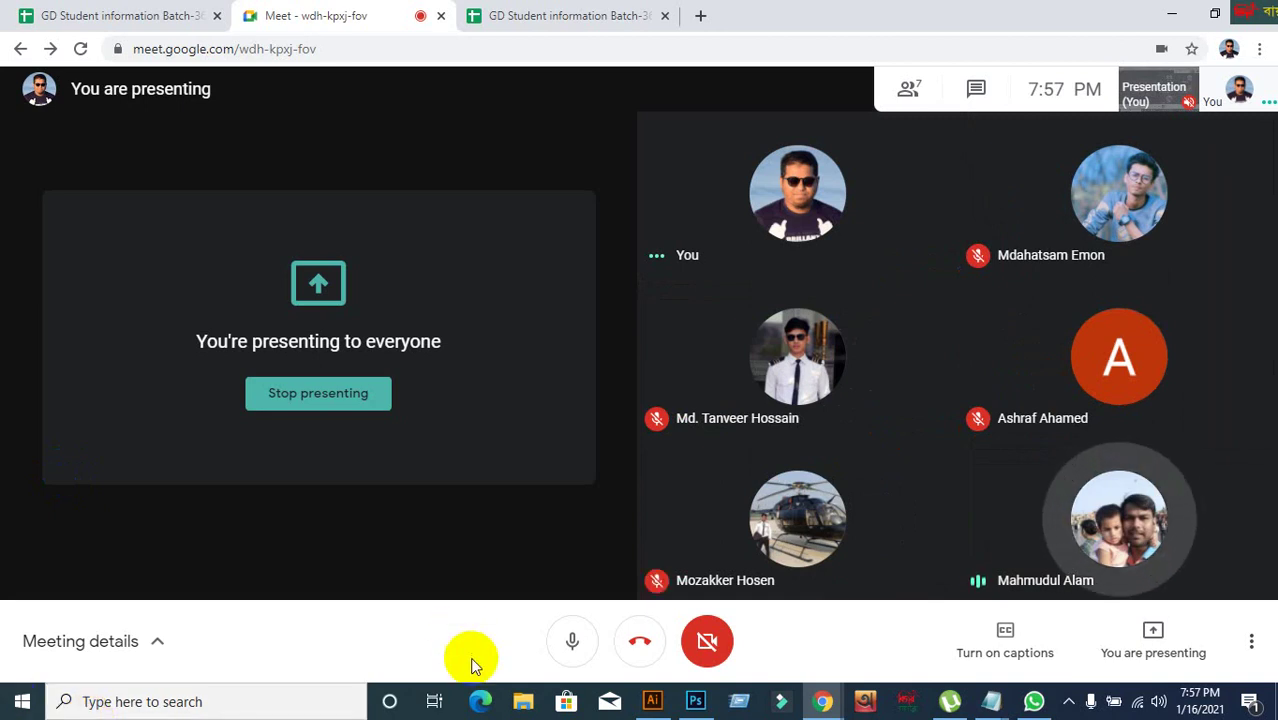
{"action": "left_click", "coordinate": [650, 699]}
- Inspect the flyer's headline, the clipped photo of the man and the orange stripes along the slanted office photo
{"action": "scroll", "coordinate": [343, 360], "scroll_direction": "up", "scroll_amount": 1}
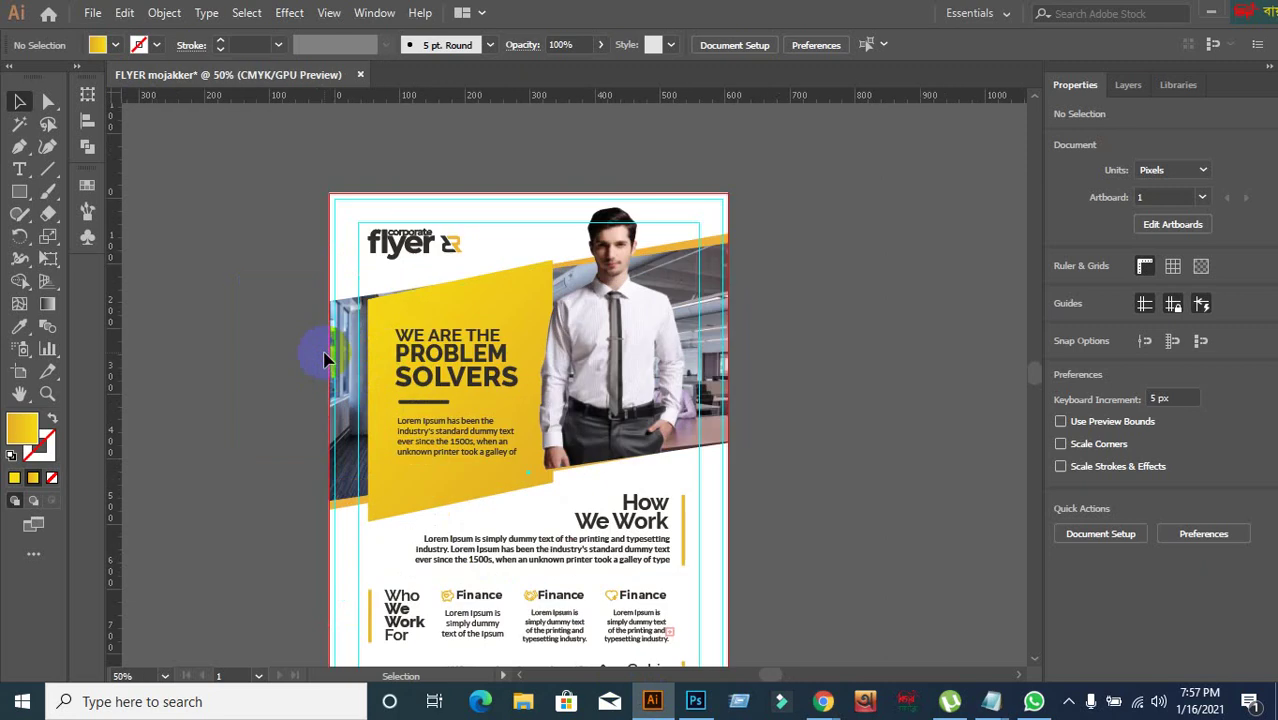
{"action": "scroll", "coordinate": [325, 358], "scroll_direction": "down", "scroll_amount": 2}
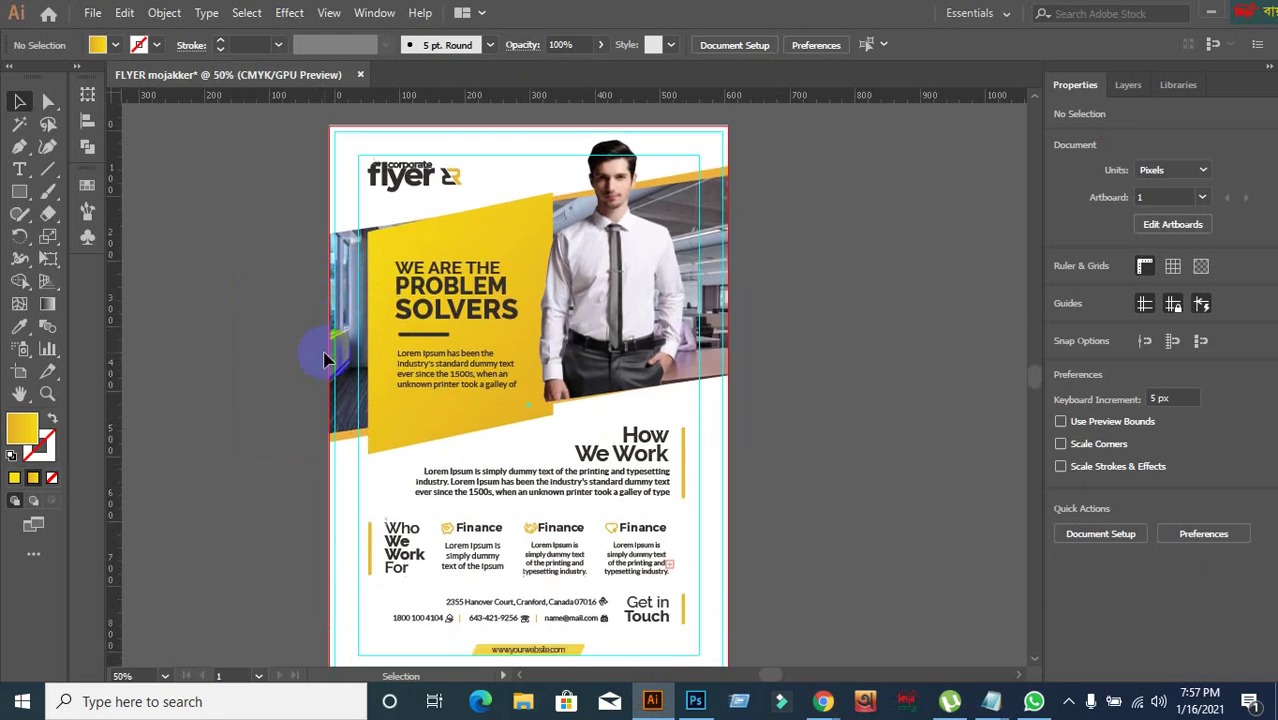
{"action": "scroll", "coordinate": [325, 358], "scroll_direction": "down", "scroll_amount": 1}
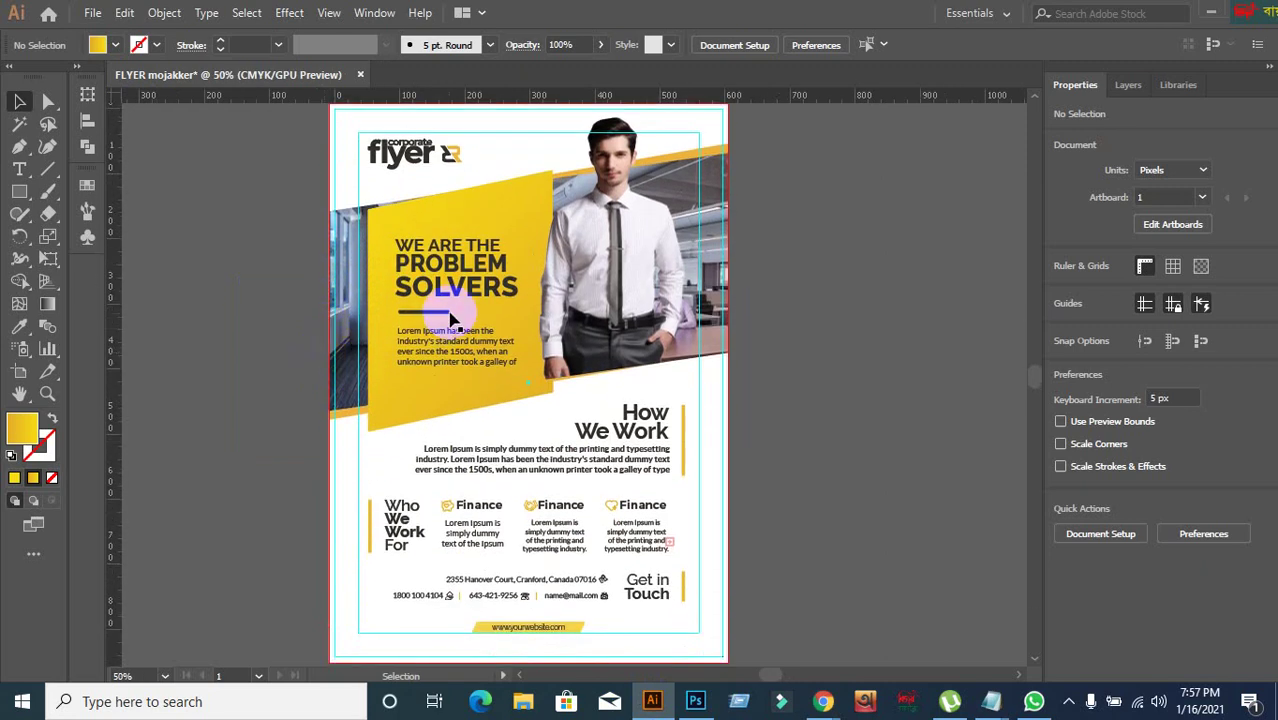
{"action": "left_click", "coordinate": [447, 273]}
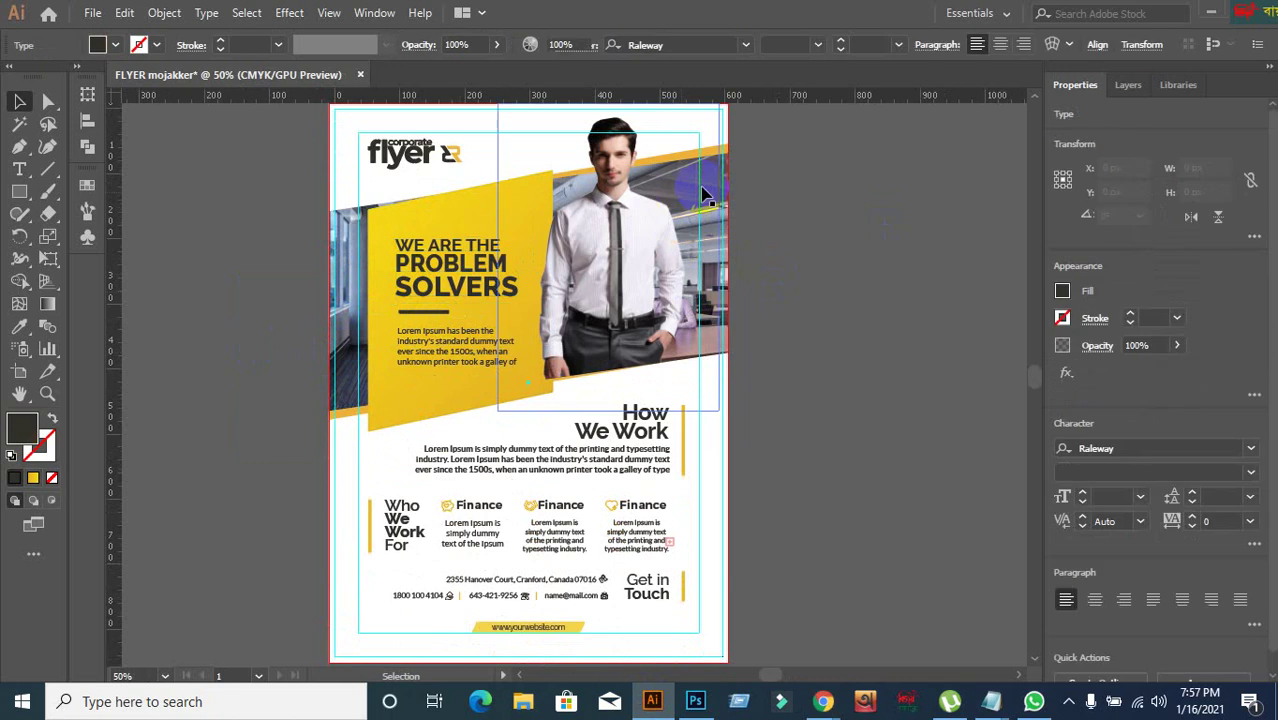
{"action": "scroll", "coordinate": [827, 265], "scroll_direction": "up", "scroll_amount": 3}
{"action": "scroll", "coordinate": [793, 261], "scroll_direction": "down", "scroll_amount": 3}
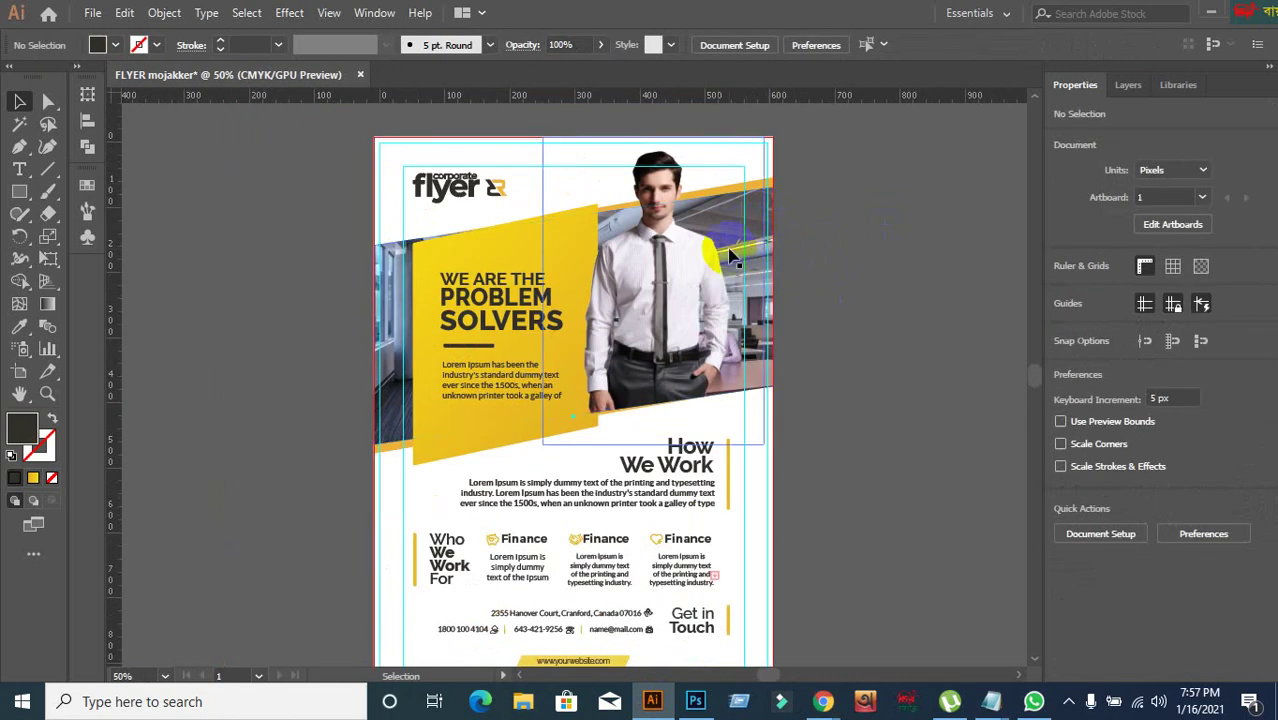
{"action": "left_click", "coordinate": [735, 253]}
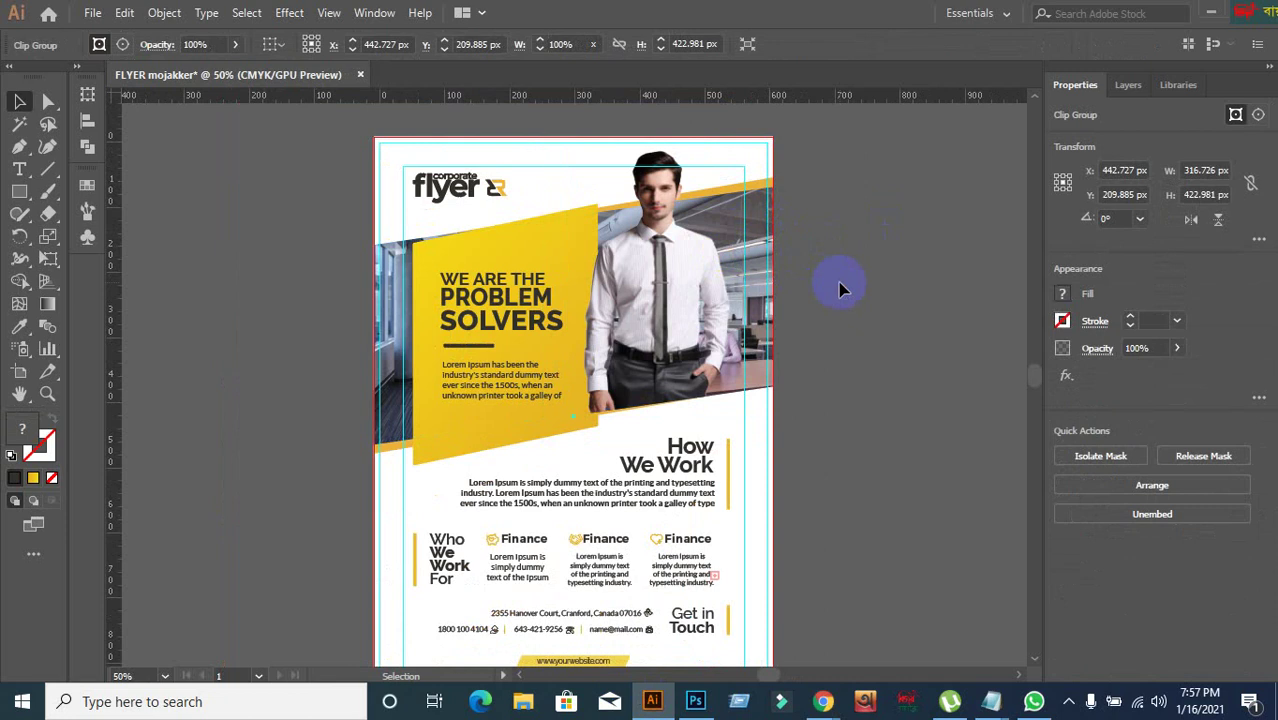
{"action": "left_click", "coordinate": [838, 282]}
{"action": "scroll", "coordinate": [765, 270], "scroll_direction": "up", "scroll_amount": 2}
{"action": "scroll", "coordinate": [787, 260], "scroll_direction": "up", "scroll_amount": 2}
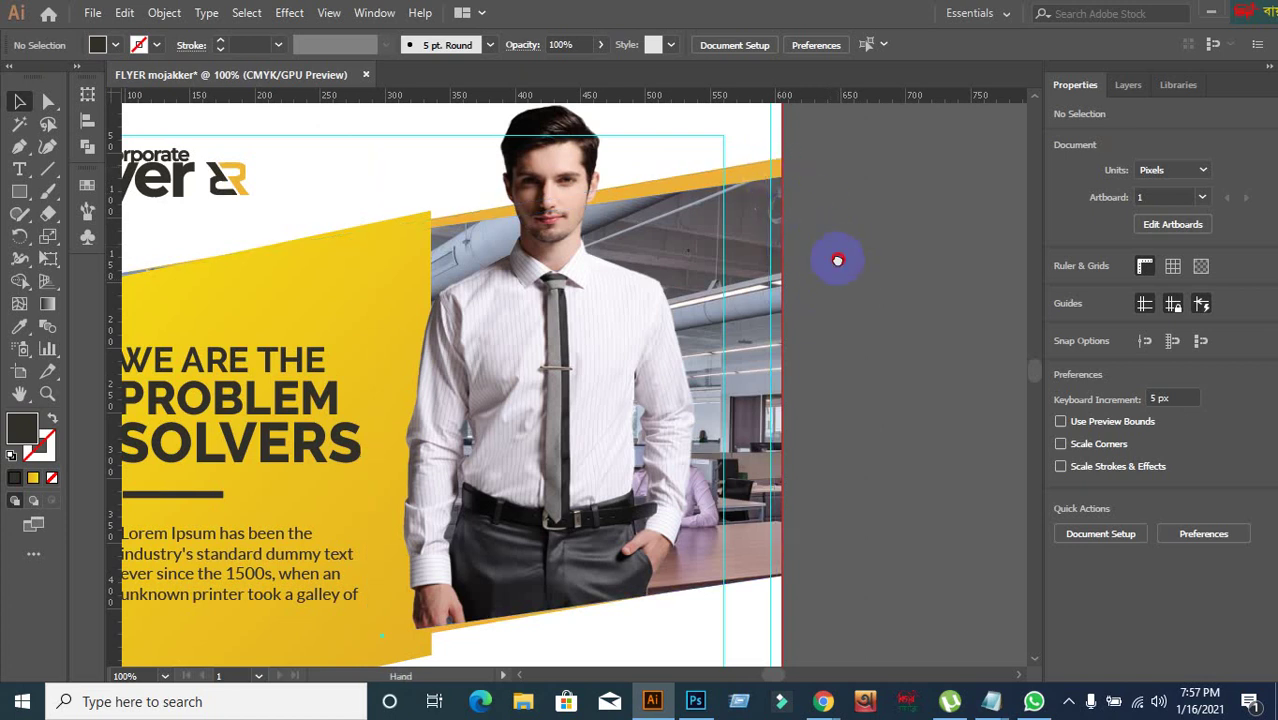
{"action": "left_click_drag", "start_coordinate": [640, 418], "coordinate": [830, 264]}
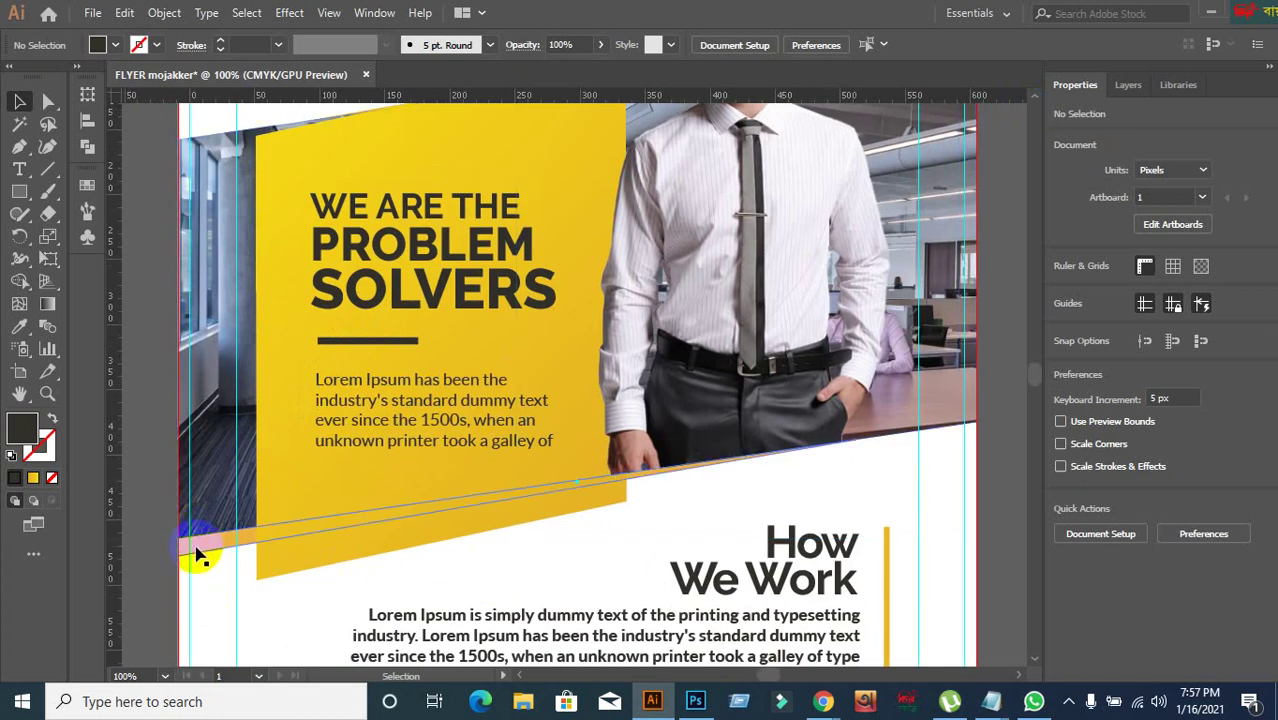
{"action": "scroll", "coordinate": [160, 486], "scroll_direction": "down", "scroll_amount": 1}
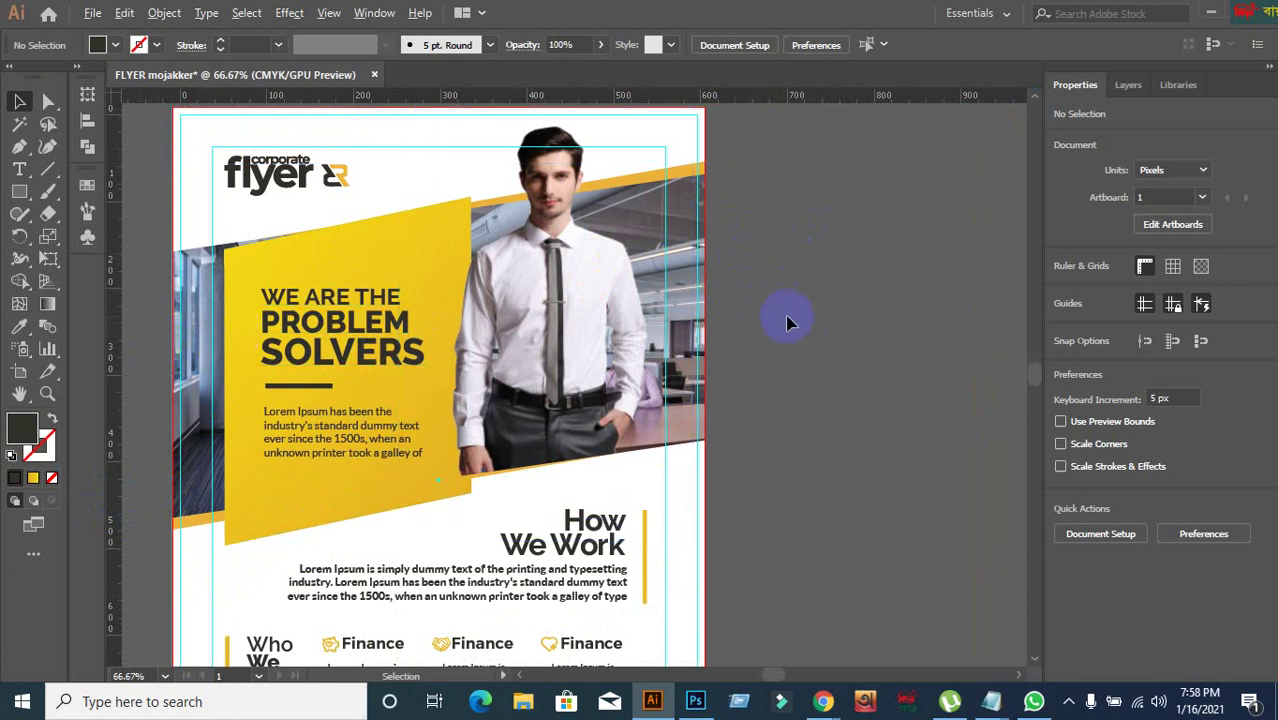
{"action": "key", "text": "ctrl+minus"}
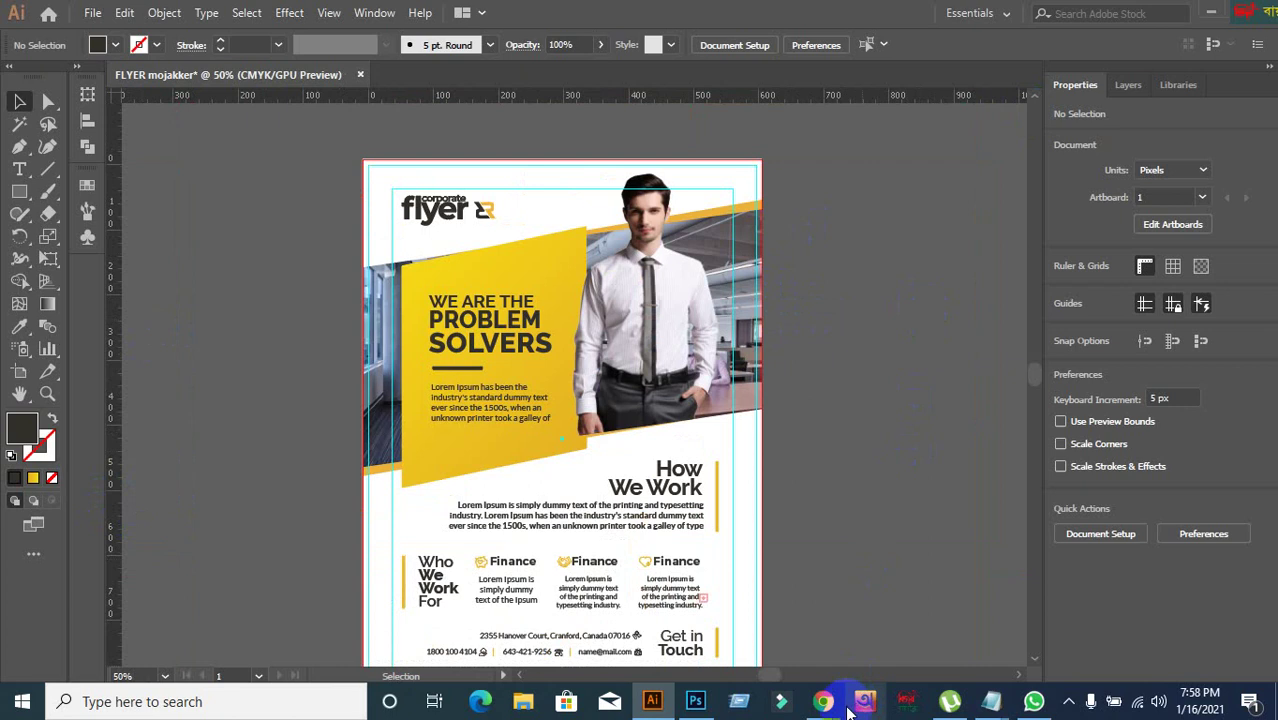
- Switch to Chrome and open the Gmail inbox in a new tab
{"action": "mouse_move", "coordinate": [824, 704]}
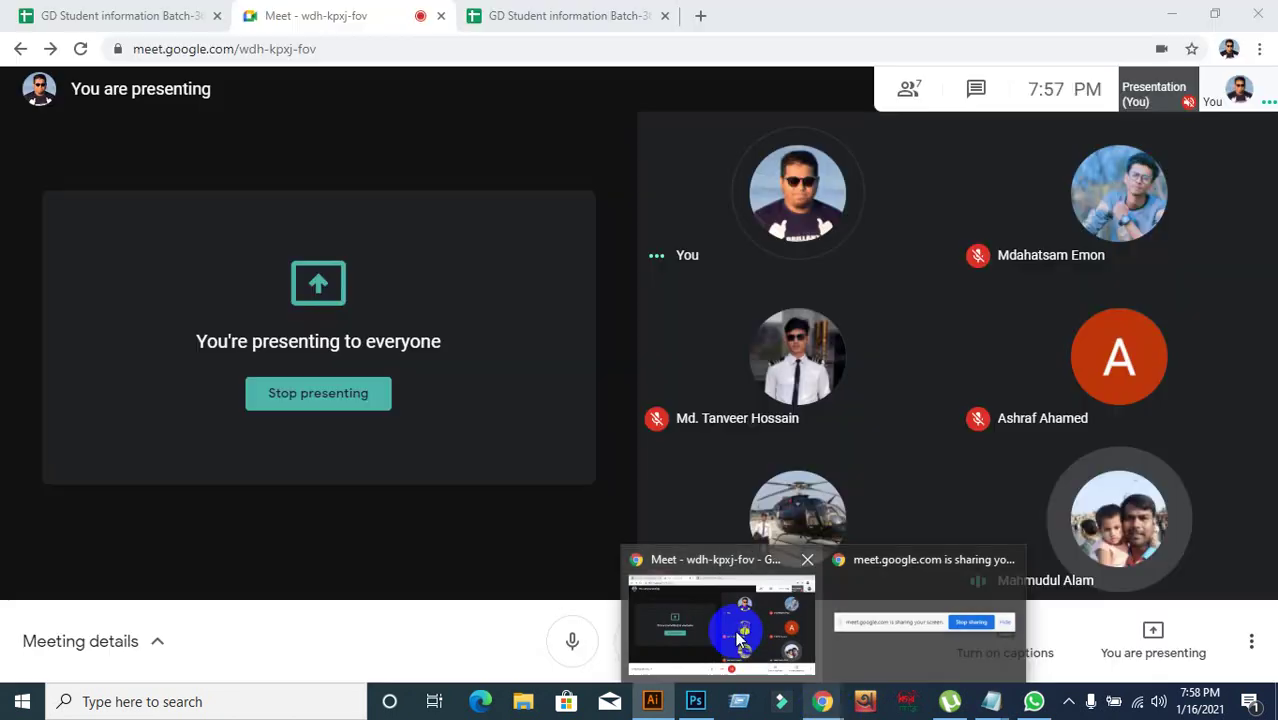
{"action": "left_click", "coordinate": [735, 630]}
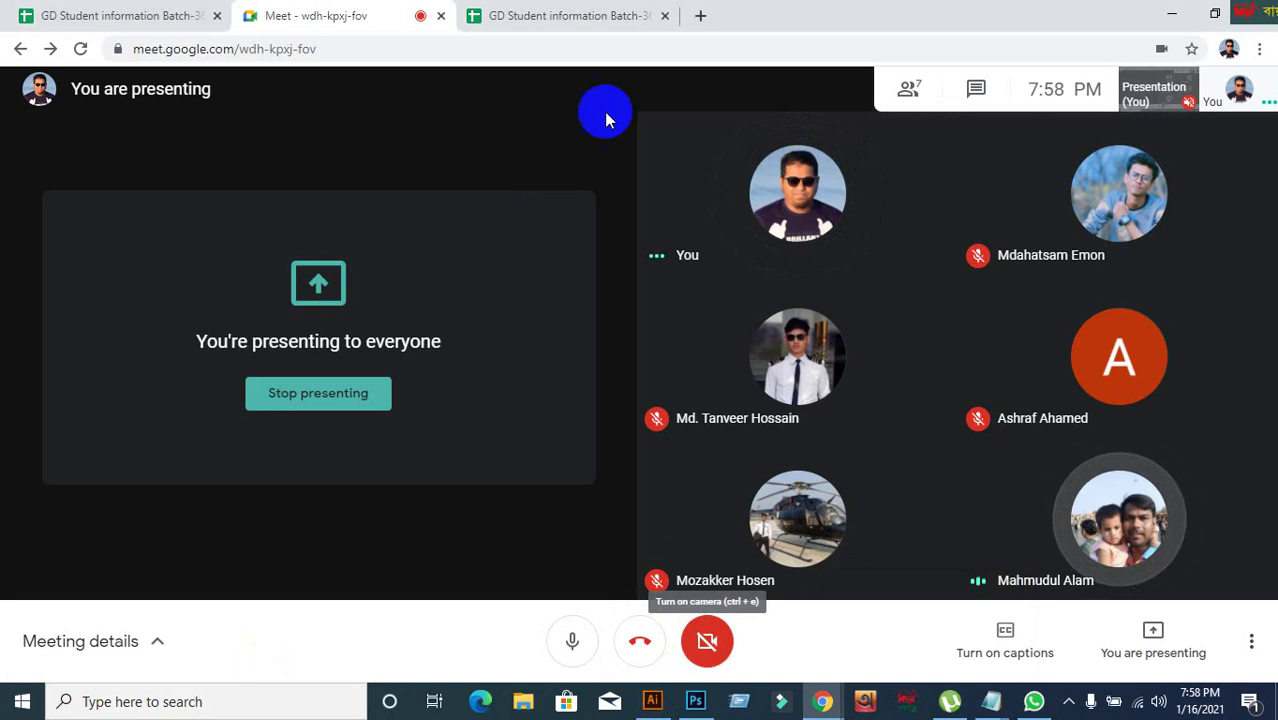
{"action": "left_click", "coordinate": [702, 18]}
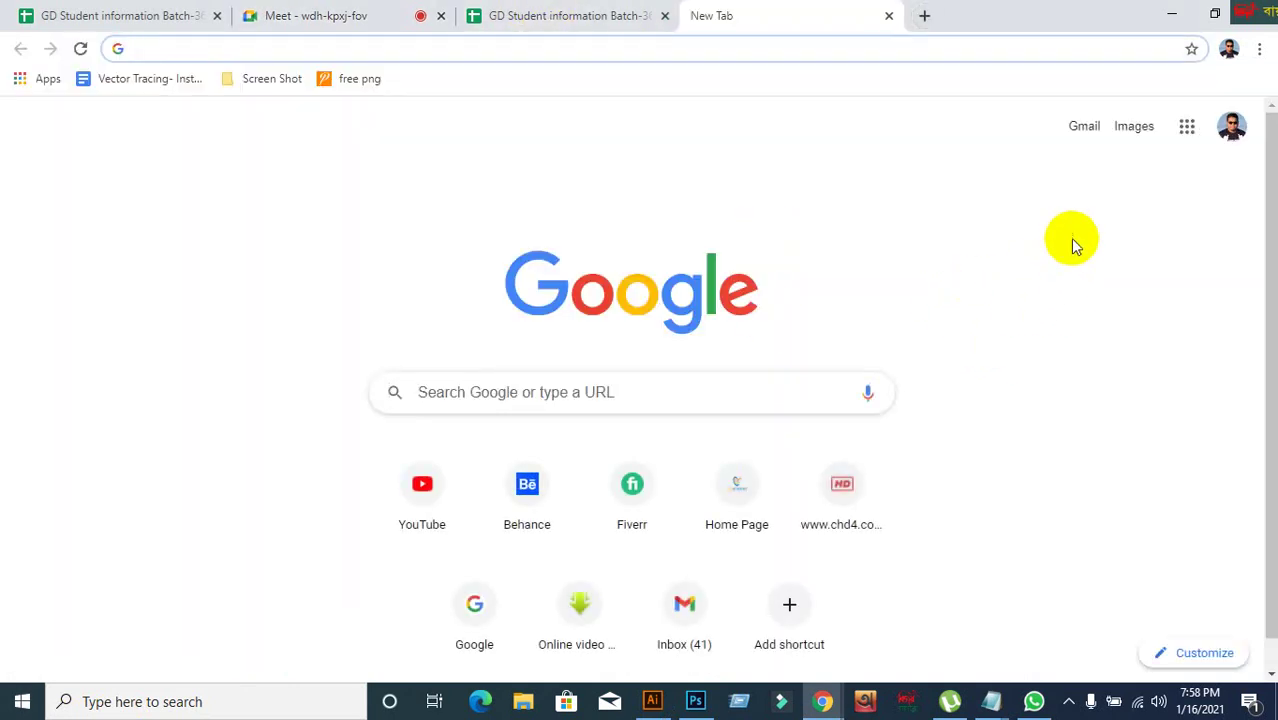
{"action": "left_click", "coordinate": [1093, 128]}
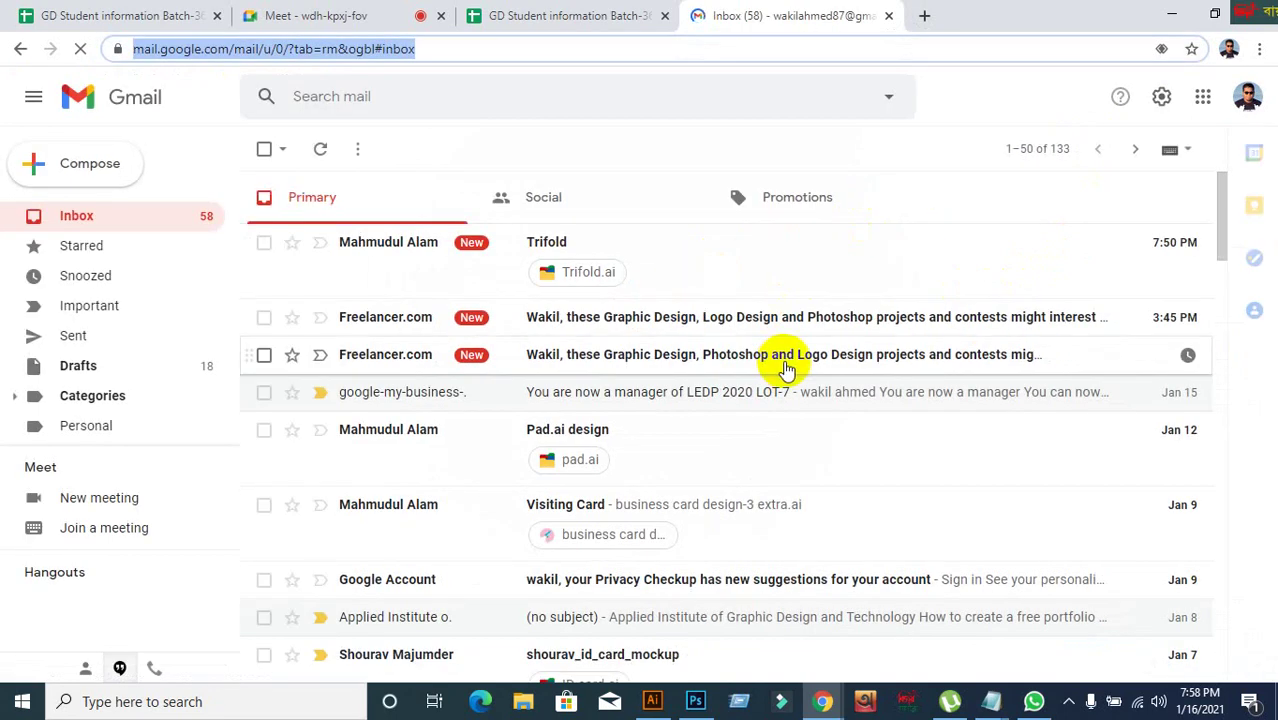
- Download the Trifold.ai attachment from the email titled Trifold and open it in Illustrator
{"action": "left_click", "coordinate": [597, 279]}
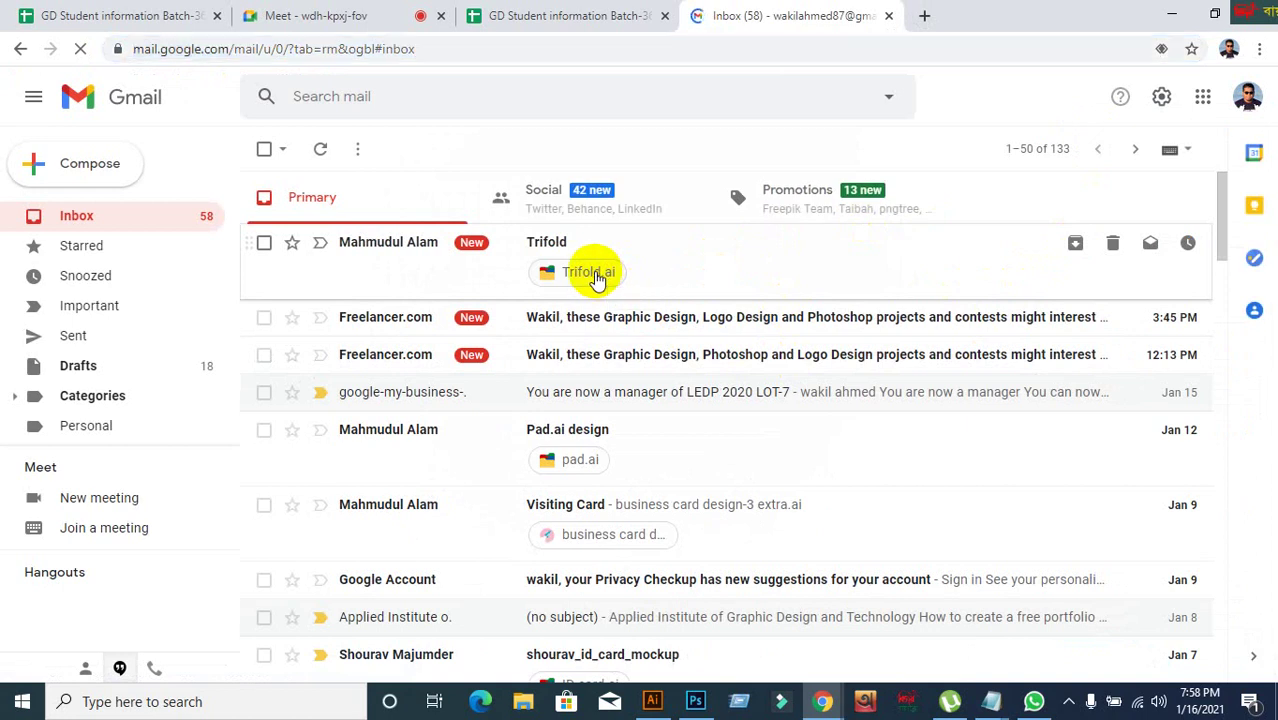
{"action": "left_click", "coordinate": [597, 279]}
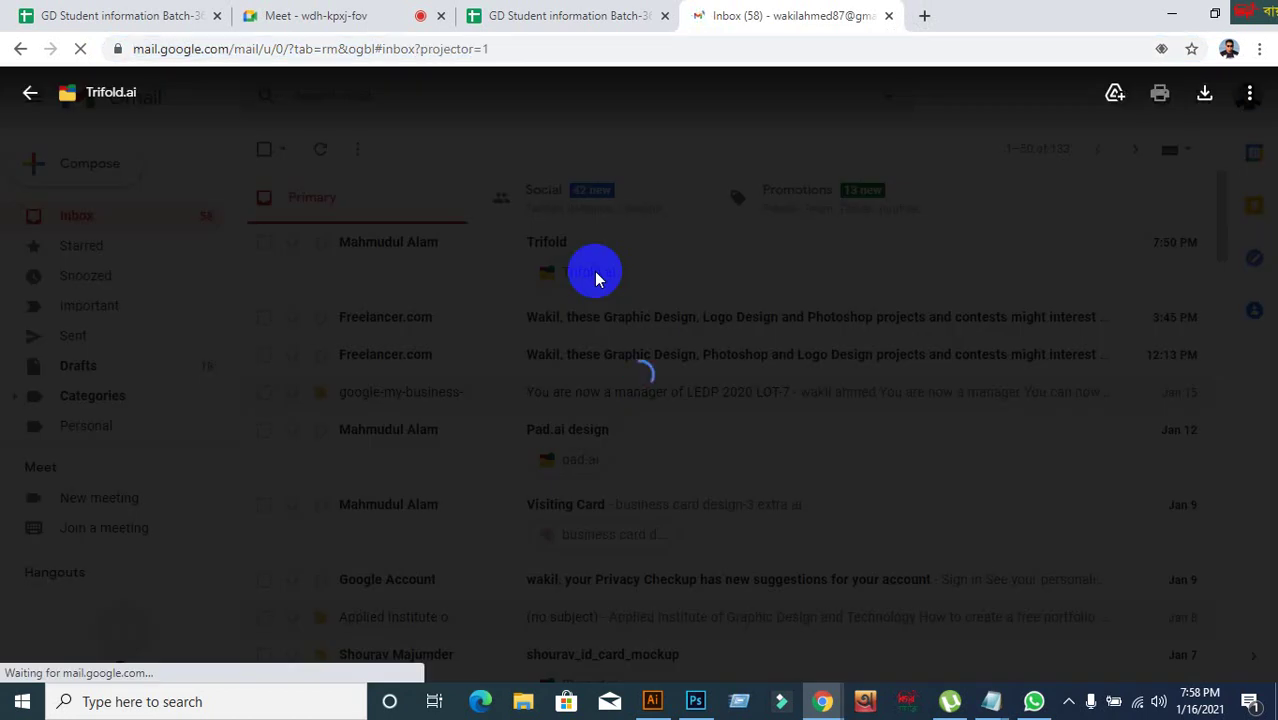
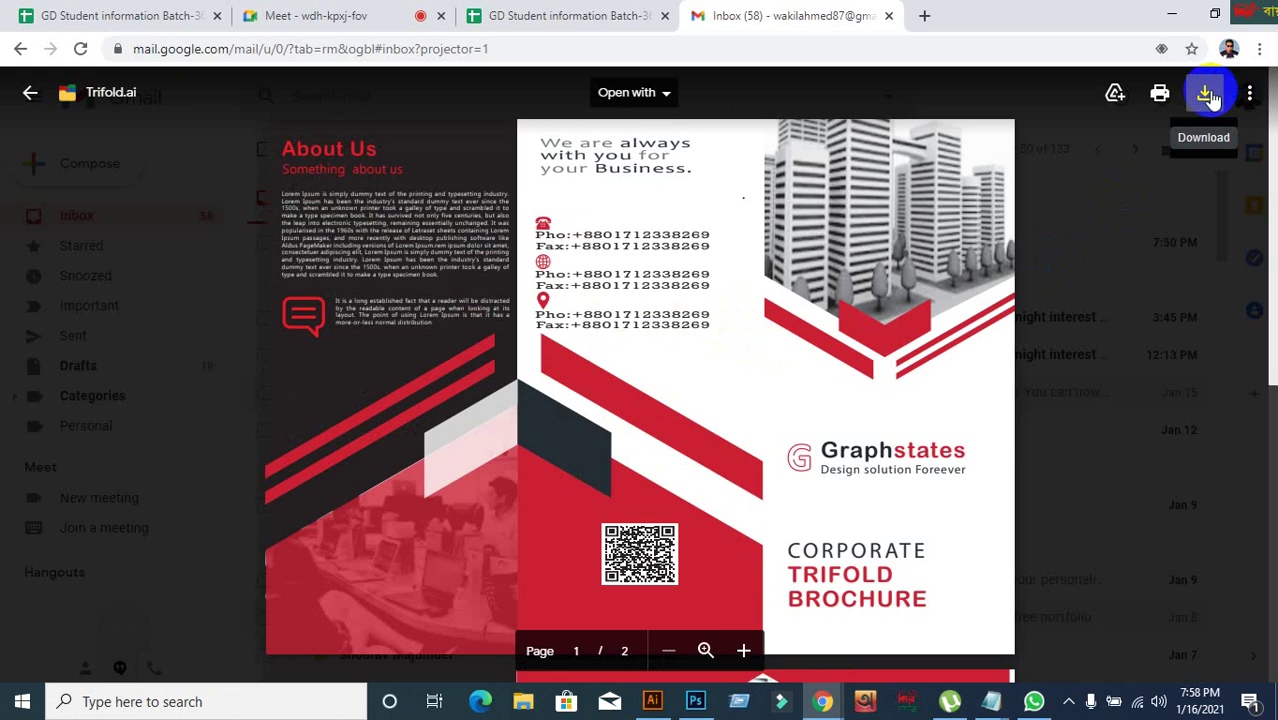
{"action": "left_click", "coordinate": [1208, 94]}
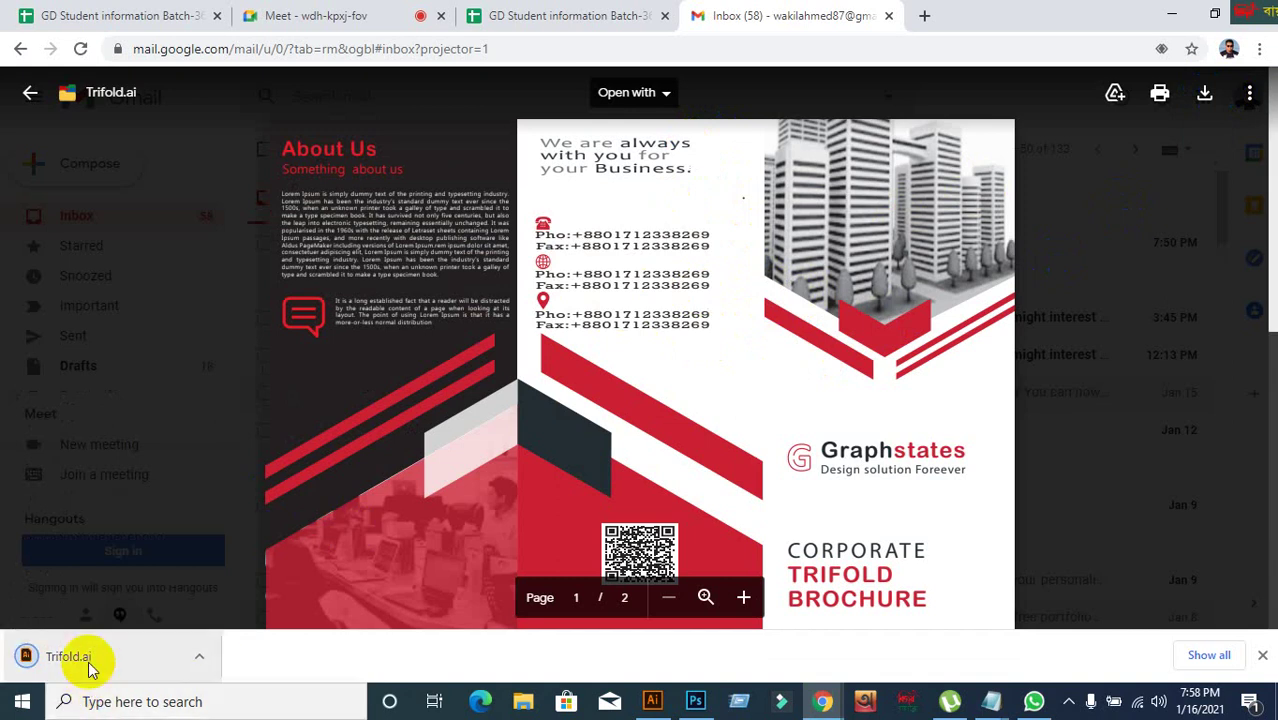
{"action": "left_click_drag", "start_coordinate": [28, 665], "coordinate": [690, 9]}
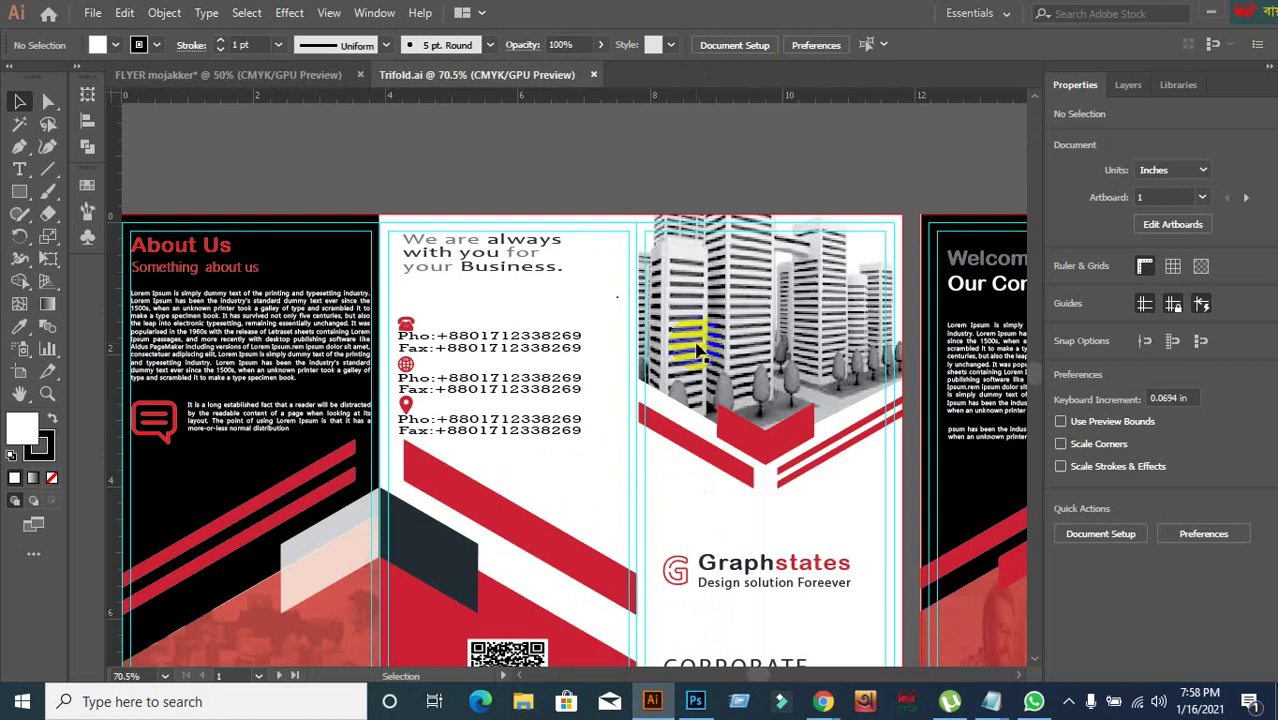
- Group the two thin red stripes and the wide red stripe crossing the building photo on the inside spread
{"action": "scroll", "coordinate": [785, 490], "scroll_direction": "down", "scroll_amount": 2}
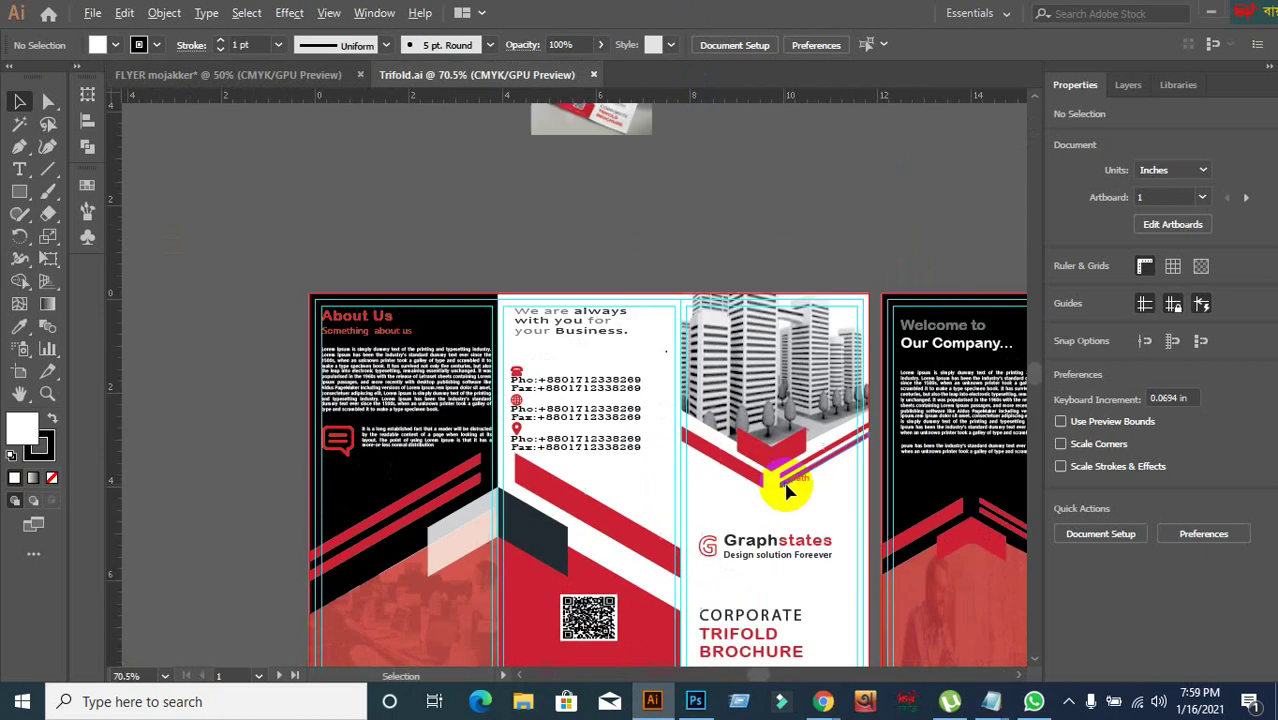
{"action": "left_click_drag", "start_coordinate": [799, 491], "coordinate": [398, 385]}
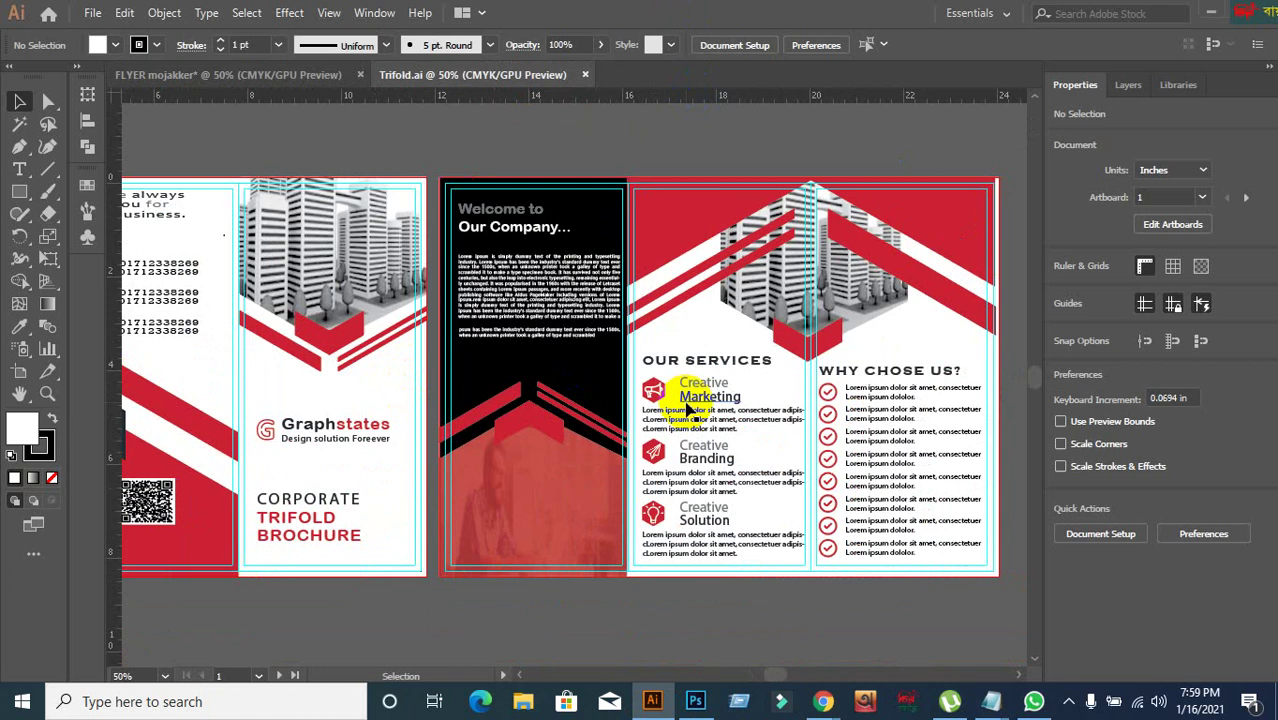
{"action": "scroll", "coordinate": [864, 194], "scroll_direction": "up", "scroll_amount": 3}
{"action": "scroll", "coordinate": [830, 282], "scroll_direction": "down", "scroll_amount": 1}
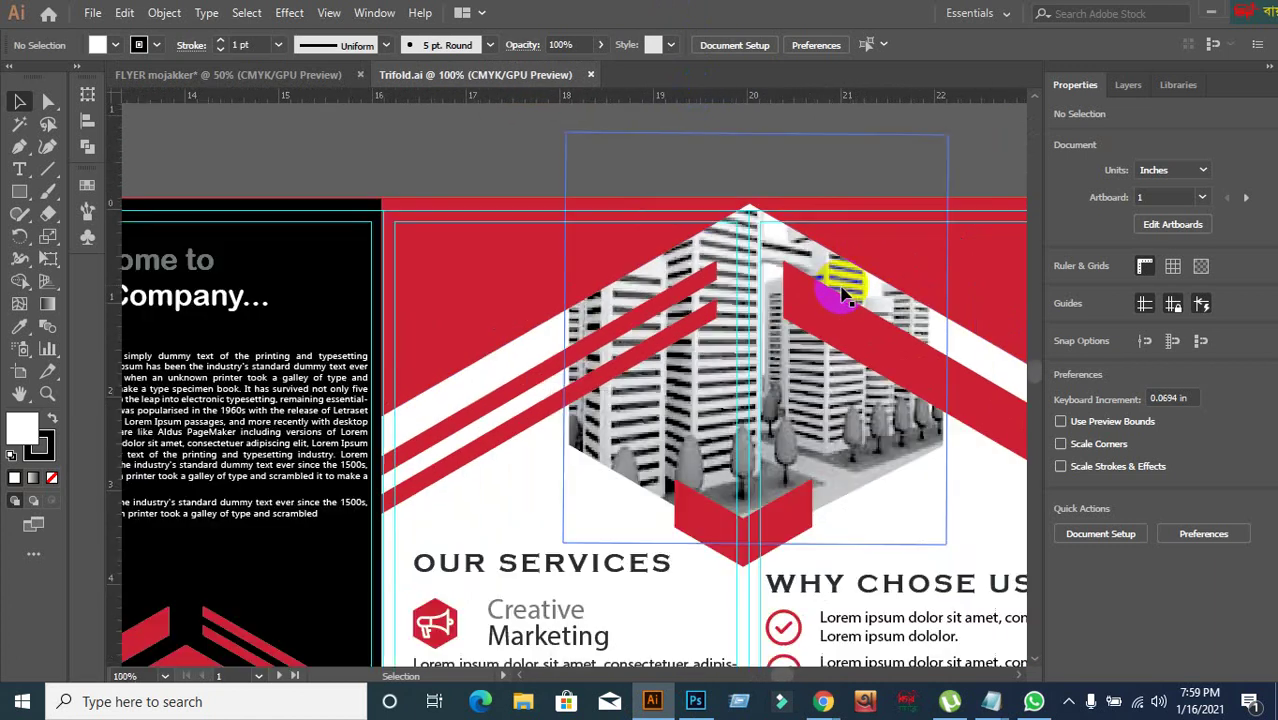
{"action": "scroll", "coordinate": [941, 343], "scroll_direction": "right", "scroll_amount": 2}
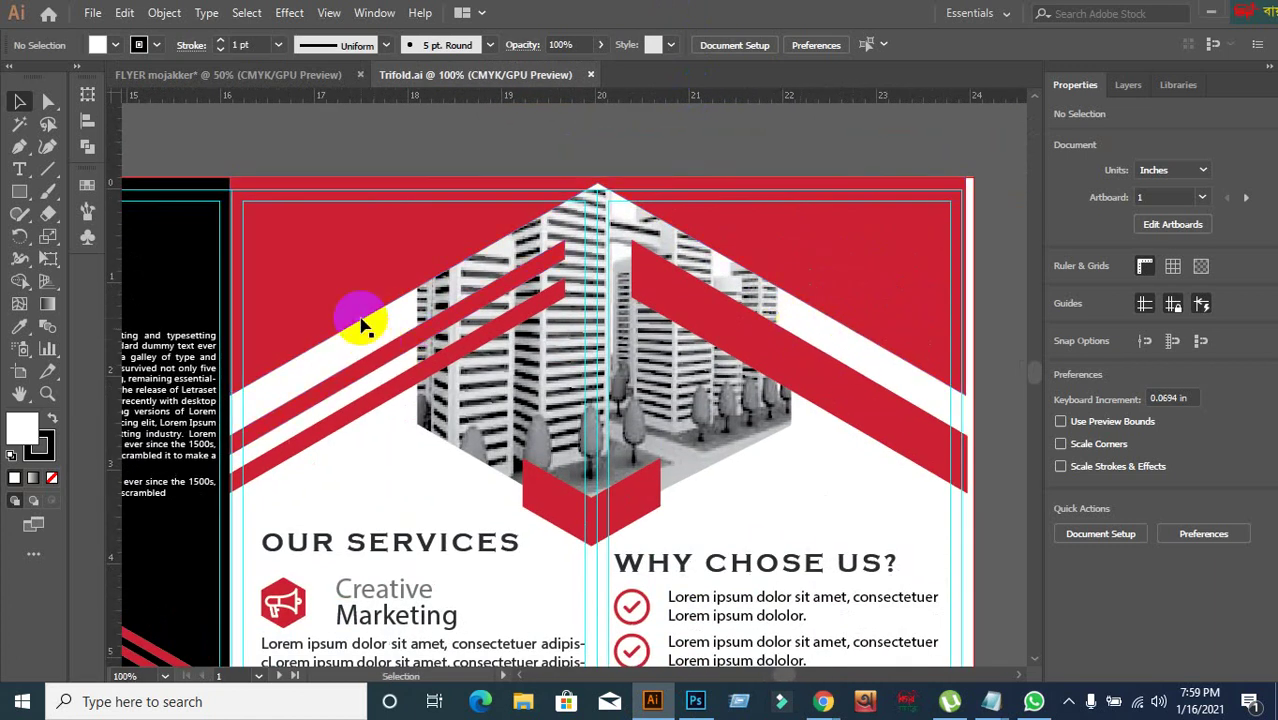
{"action": "left_click", "coordinate": [785, 345]}
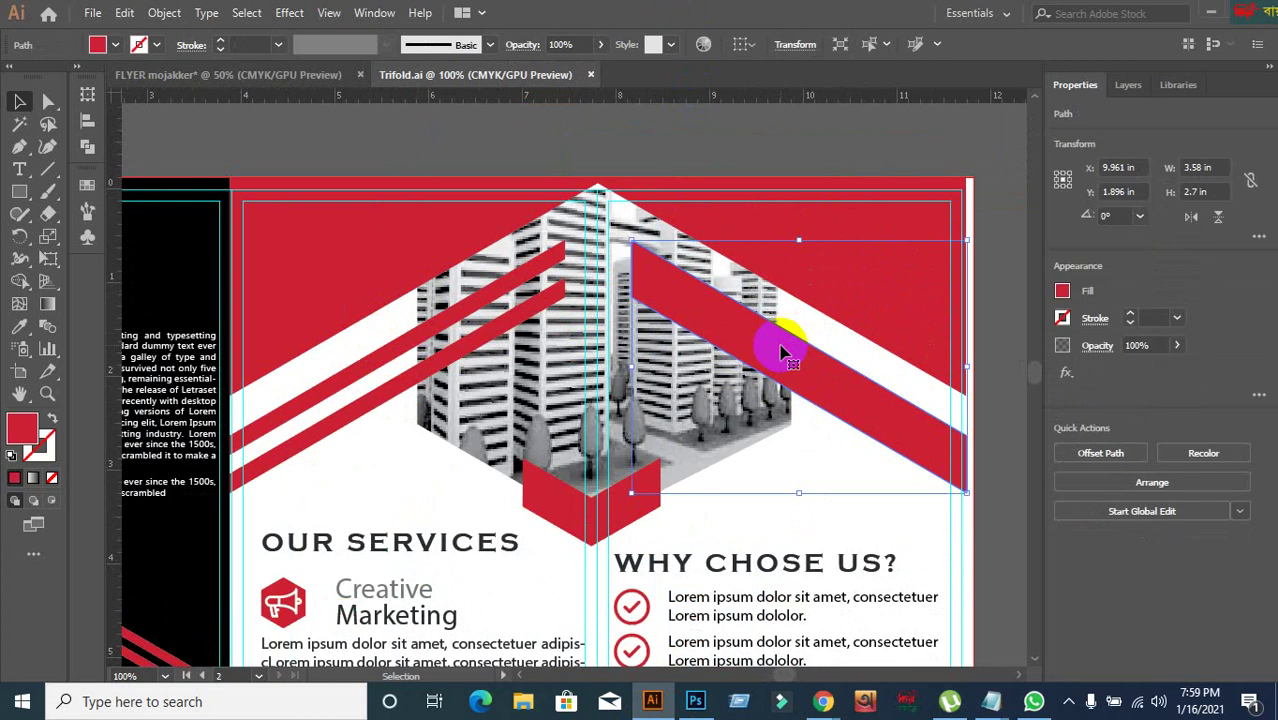
{"action": "left_click", "coordinate": [470, 368], "text": "shift"}
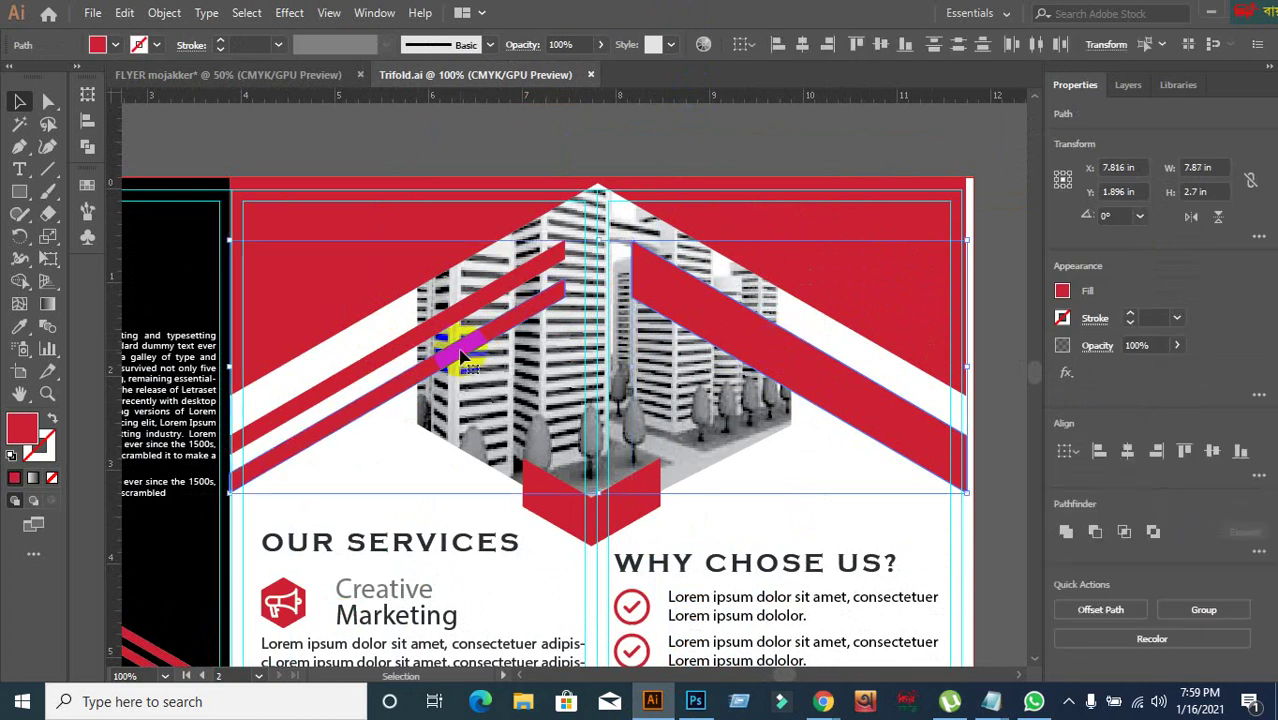
{"action": "left_click", "coordinate": [628, 178]}
{"action": "left_click", "coordinate": [495, 295]}
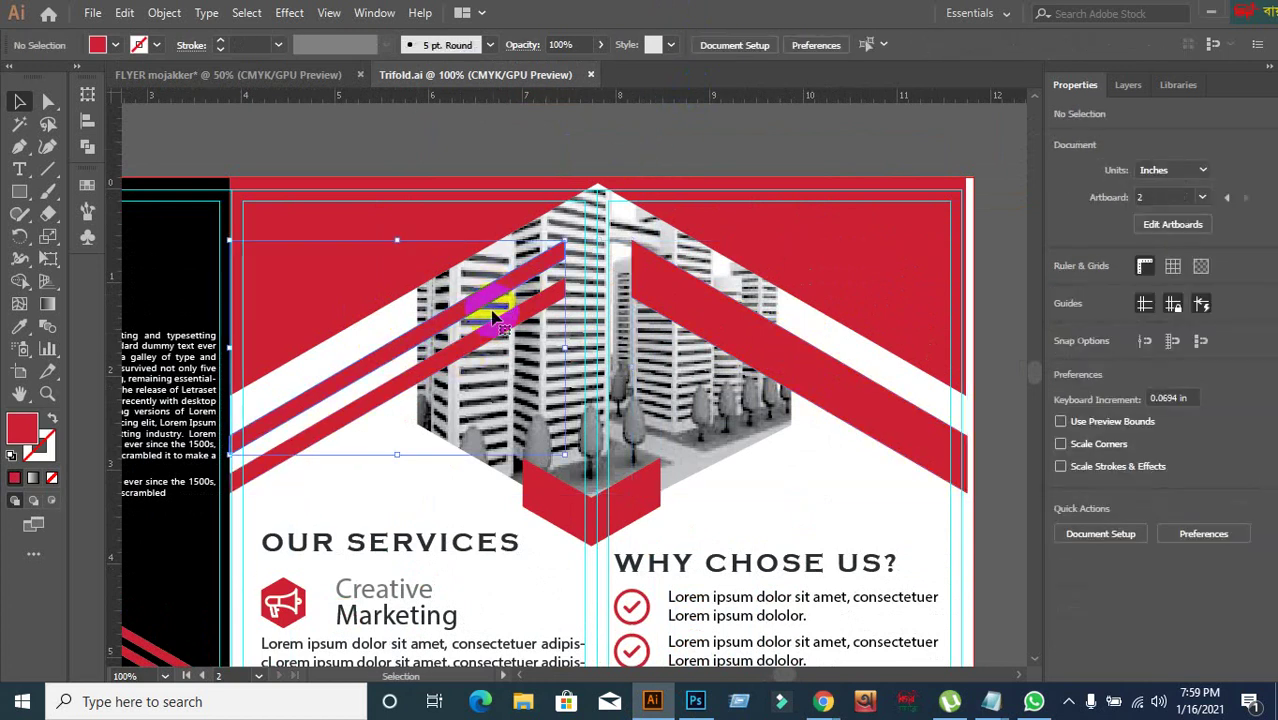
{"action": "left_click", "coordinate": [500, 337], "text": "shift"}
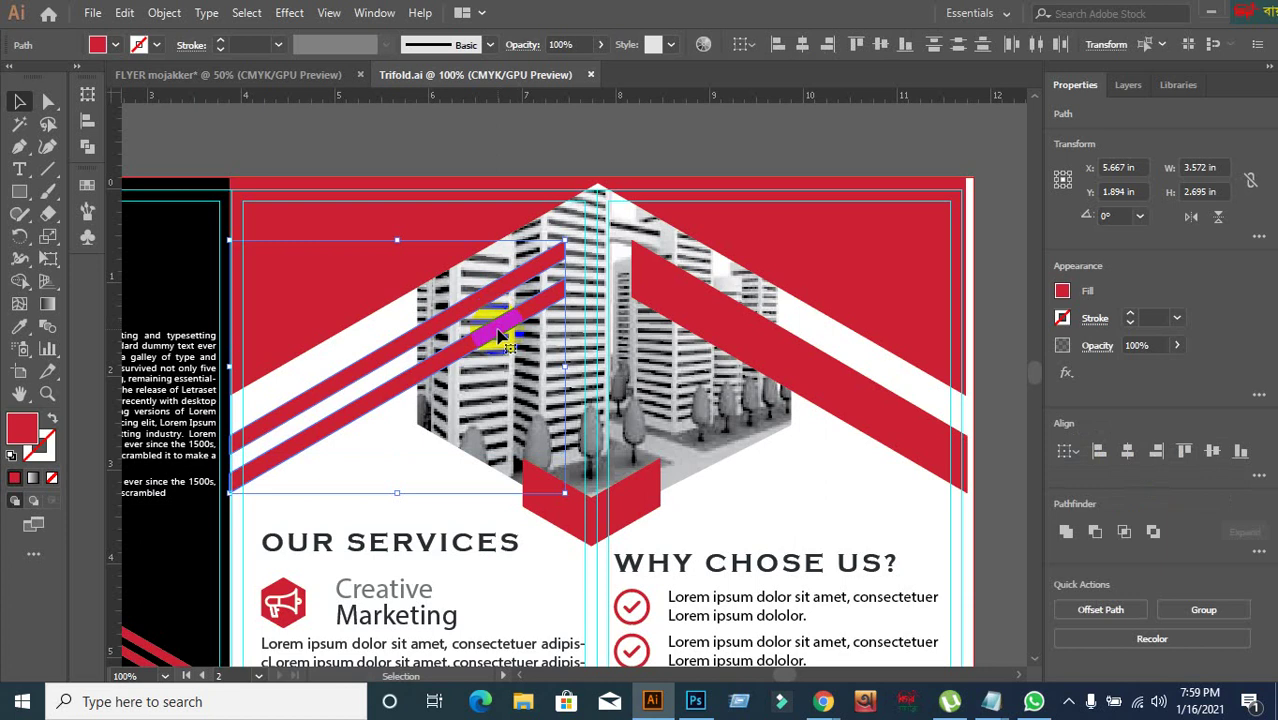
{"action": "left_click", "coordinate": [790, 360], "text": "shift"}
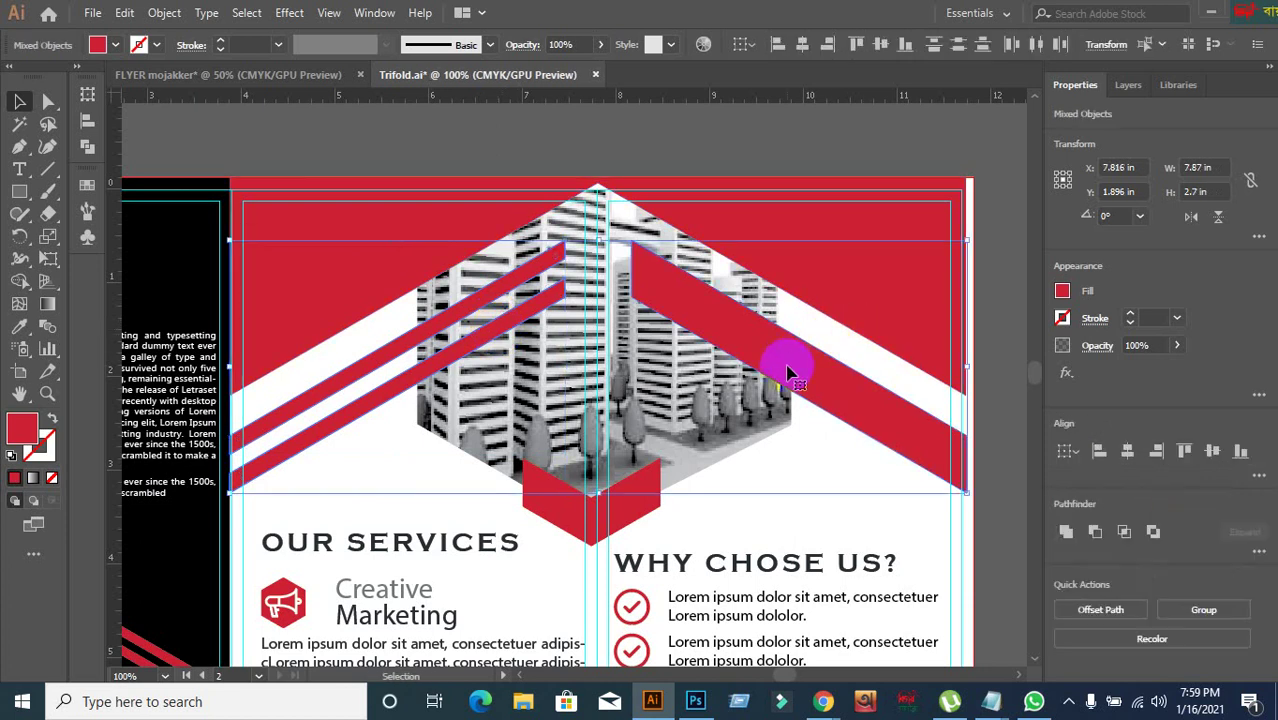
{"action": "key", "text": "ctrl+g"}
{"action": "left_click", "coordinate": [818, 145]}
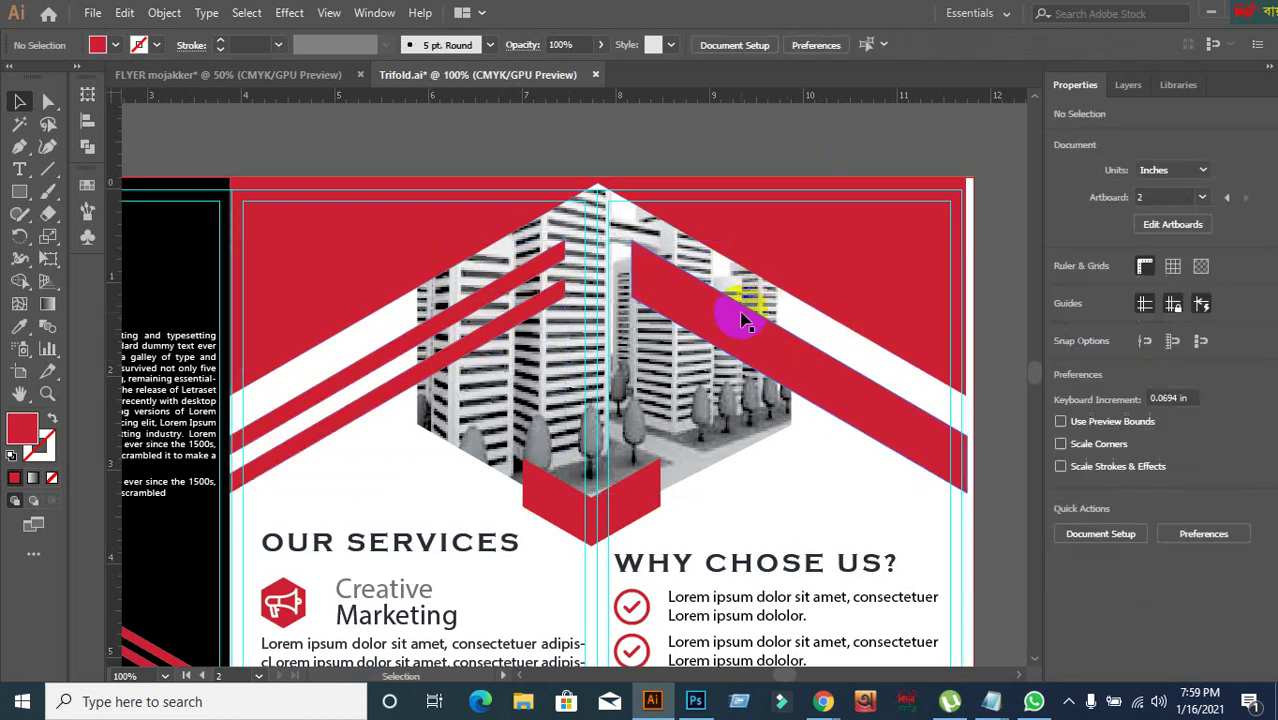
- Try shifting the grouped red stripes up against the red corner shapes, and move the group back down
{"action": "left_click", "coordinate": [736, 328]}
{"action": "key", "text": "shift+Up"}
{"action": "key", "text": "shift+Up"}
{"action": "key", "text": "shift+Up"}
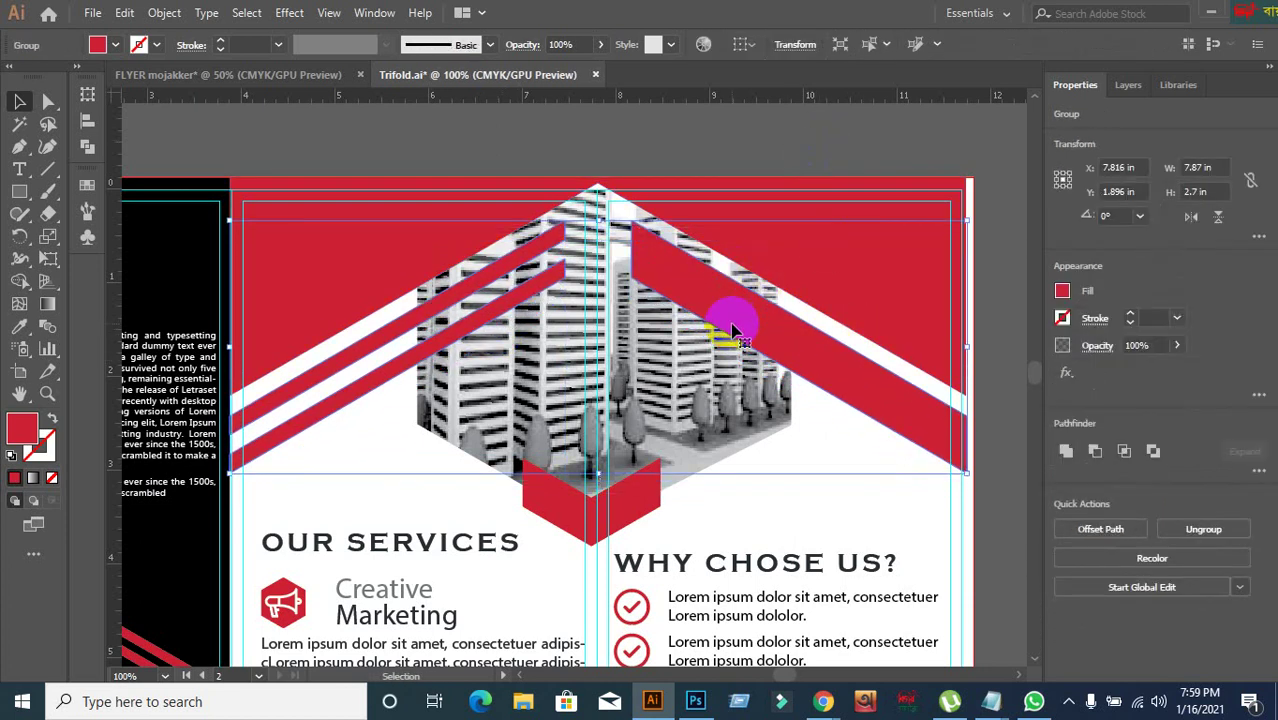
{"action": "key", "text": "shift+Up"}
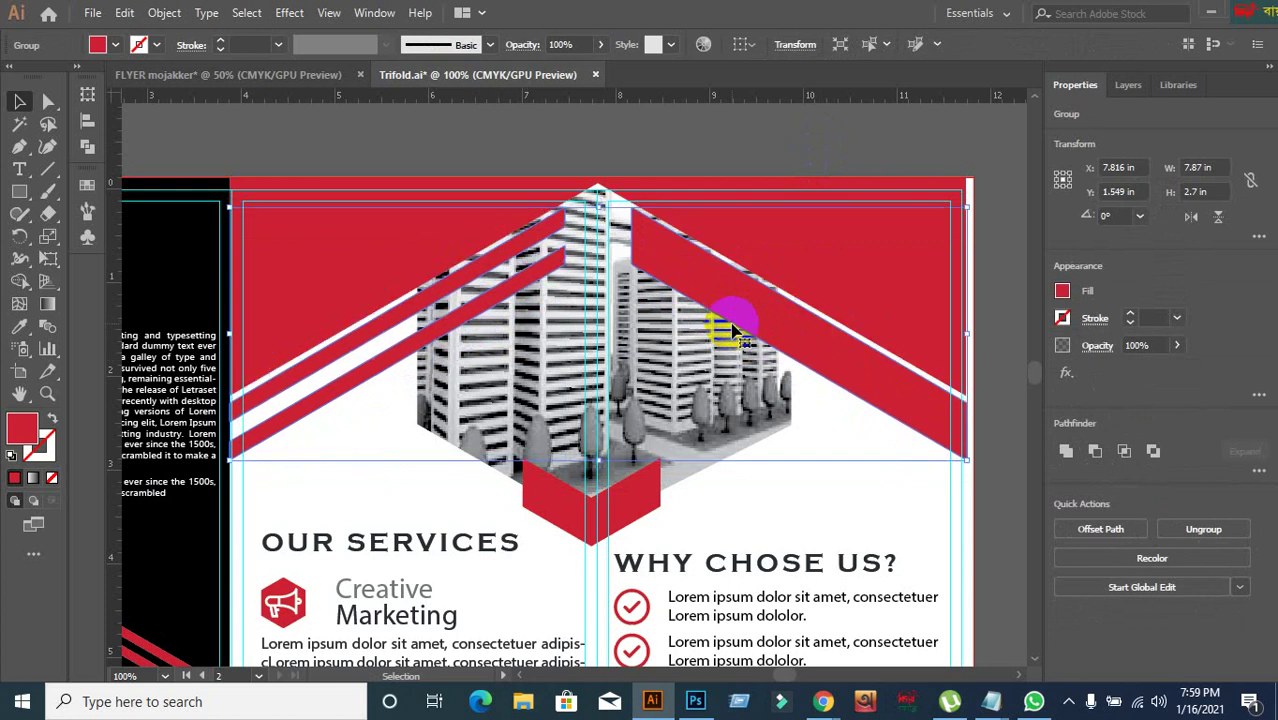
{"action": "key", "text": "ctrl+z"}
{"action": "key", "text": "Down"}
{"action": "key", "text": "Down"}
{"action": "key", "text": "Down"}
{"action": "key", "text": "Down"}
{"action": "key", "text": "Down"}
{"action": "key", "text": "Up"}
{"action": "key", "text": "Up"}
{"action": "key", "text": "Up"}
{"action": "key", "text": "Up"}
{"action": "key", "text": "Up"}
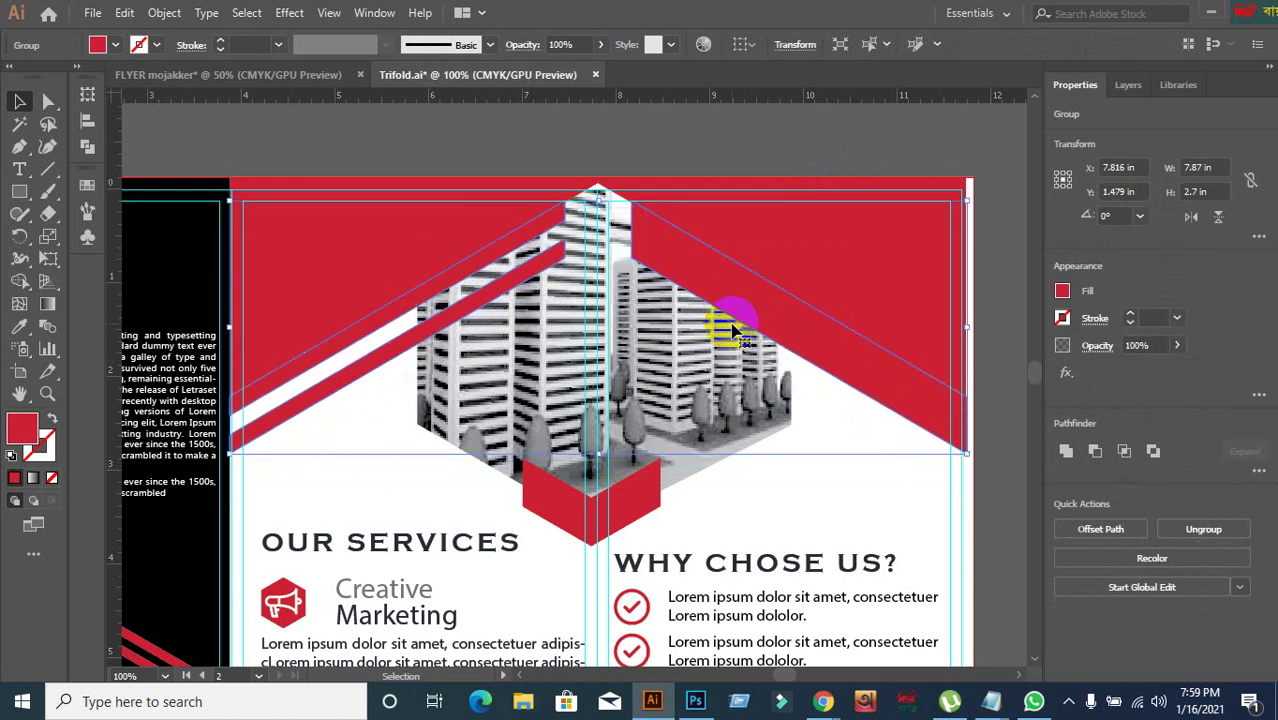
{"action": "key", "text": "Down"}
{"action": "key", "text": "Down"}
{"action": "key", "text": "Down"}
{"action": "key", "text": "Down"}
{"action": "key", "text": "Down"}
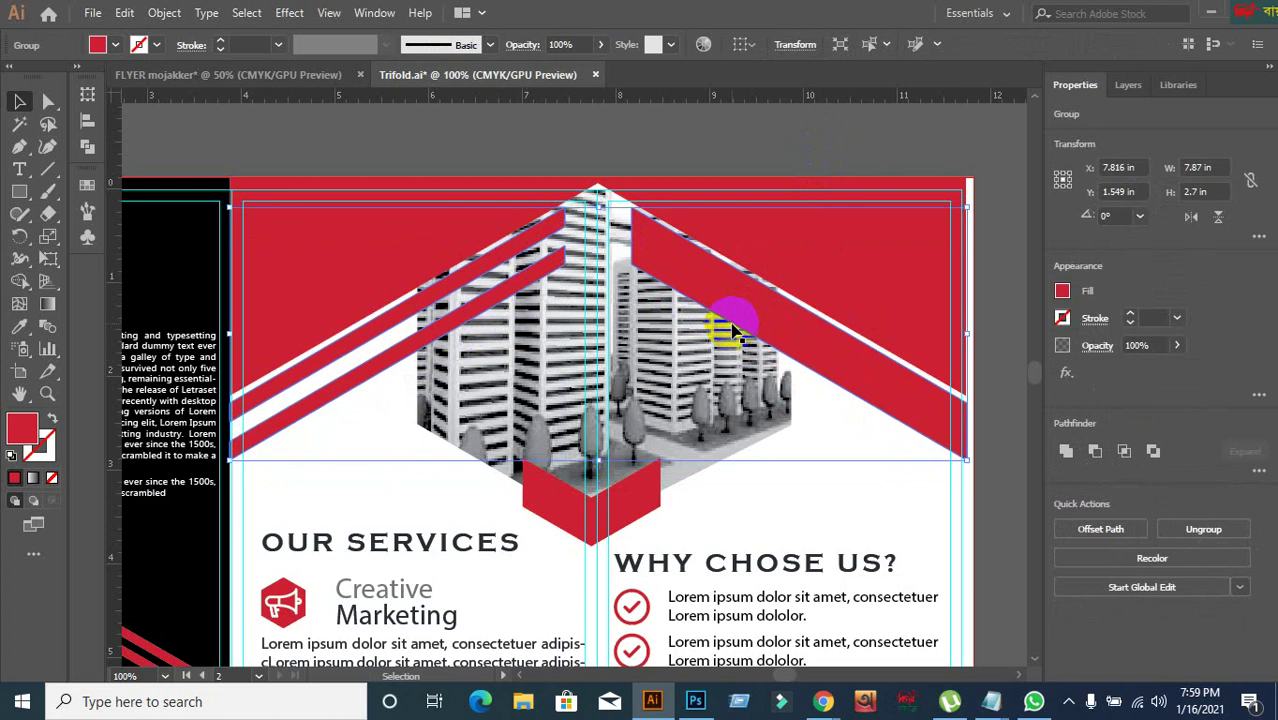
{"action": "key", "text": "Down"}
{"action": "key", "text": "Down"}
{"action": "key", "text": "Down"}
{"action": "key", "text": "Down"}
{"action": "key", "text": "Down"}
{"action": "key", "text": "Down"}
{"action": "key", "text": "Down"}
{"action": "key", "text": "Down"}
{"action": "key", "text": "Down"}
{"action": "key", "text": "Down"}
{"action": "key", "text": "Down"}
{"action": "key", "text": "Down"}
{"action": "key", "text": "Down"}
{"action": "key", "text": "Down"}
{"action": "key", "text": "Down"}
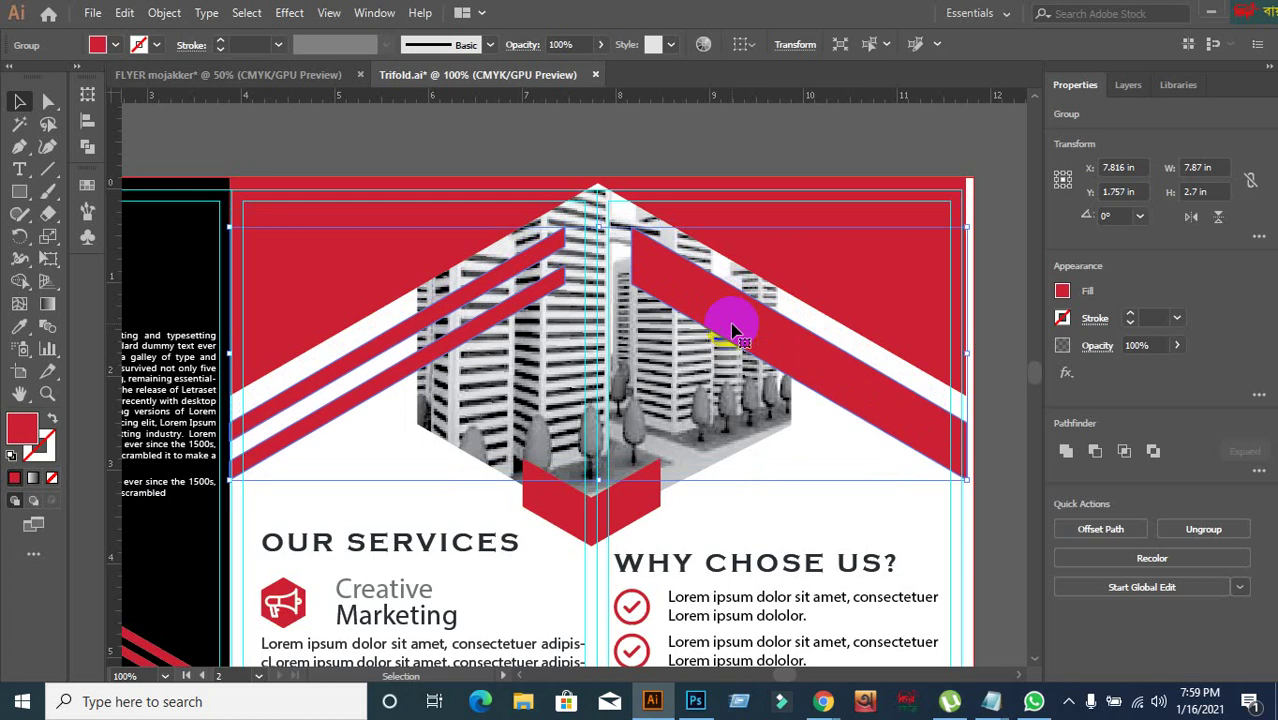
{"action": "key", "text": "Down"}
{"action": "key", "text": "Down"}
{"action": "key", "text": "Down"}
{"action": "key", "text": "Down"}
{"action": "key", "text": "Down"}
{"action": "key", "text": "Down"}
{"action": "key", "text": "Down"}
{"action": "key", "text": "Down"}
{"action": "key", "text": "Down"}
{"action": "key", "text": "Down"}
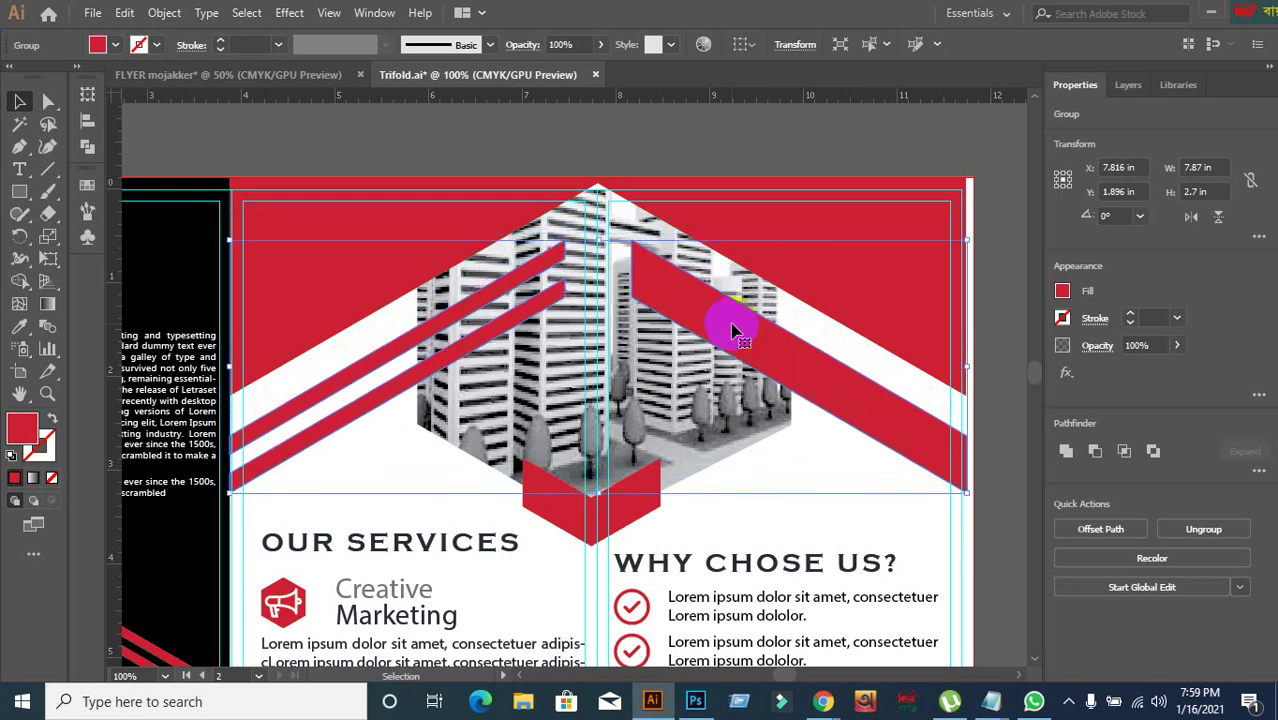
- Move the grouped red stripes up to Y 1.688 in to narrow the white gap beneath the red corner shapes
{"action": "left_click", "coordinate": [701, 294]}
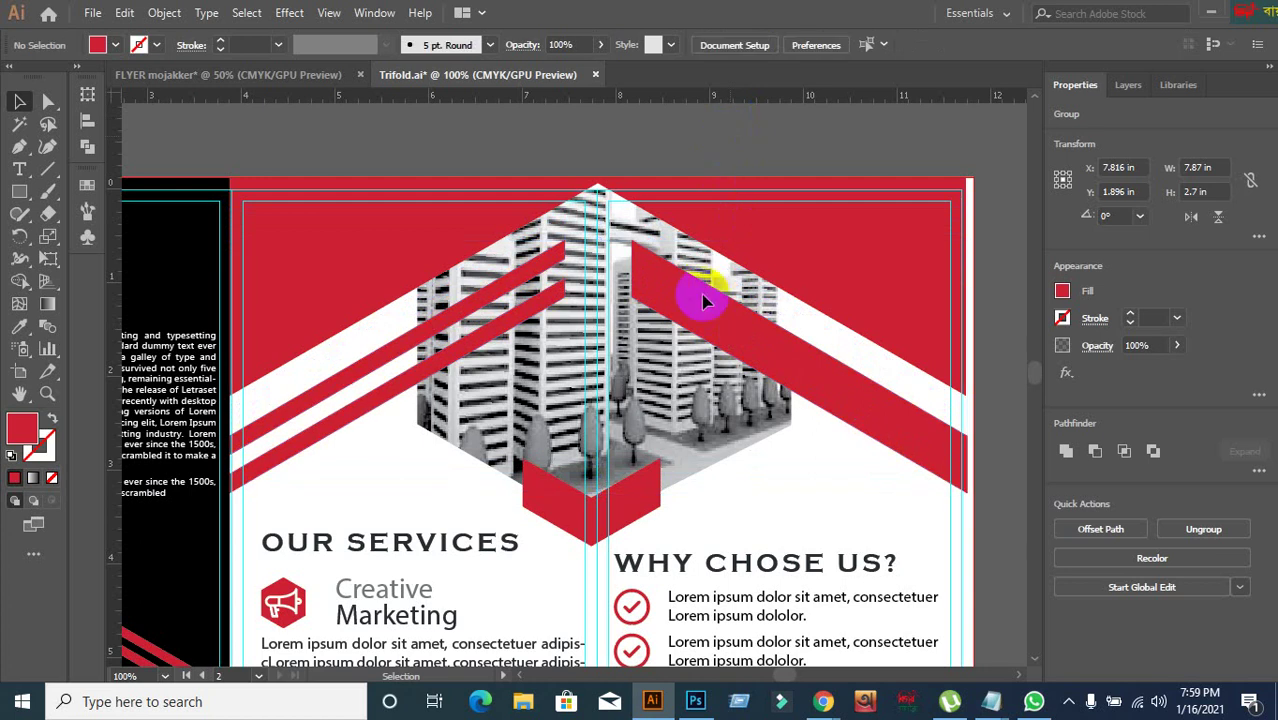
{"action": "left_click", "coordinate": [677, 194]}
{"action": "key", "text": "Up"}
{"action": "key", "text": "Up"}
{"action": "key", "text": "Up"}
{"action": "key", "text": "Up"}
{"action": "key", "text": "Up"}
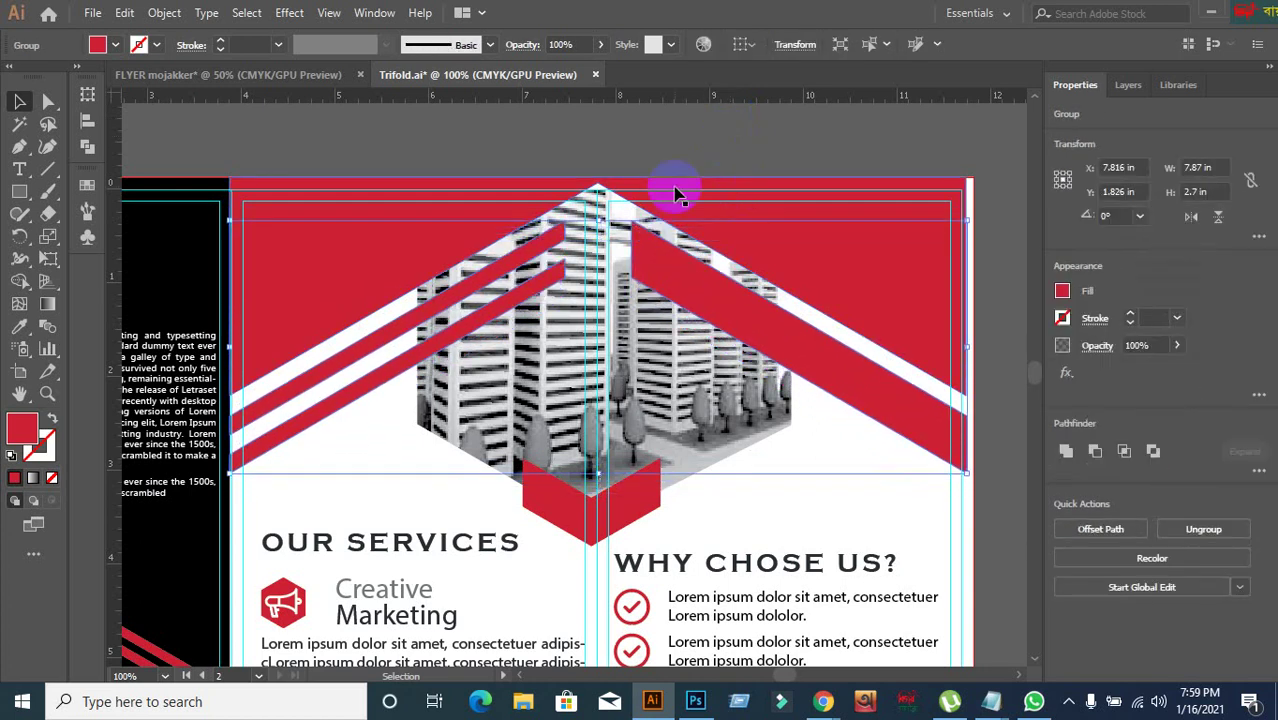
{"action": "key", "text": "Down"}
{"action": "key", "text": "Down"}
{"action": "key", "text": "Down"}
{"action": "key", "text": "Down"}
{"action": "key", "text": "Down"}
{"action": "key", "text": "Down"}
{"action": "key", "text": "Down"}
{"action": "key", "text": "Down"}
{"action": "key", "text": "Down"}
{"action": "key", "text": "Down"}
{"action": "key", "text": "Down"}
{"action": "key", "text": "Down"}
{"action": "key", "text": "Down"}
{"action": "key", "text": "Down"}
{"action": "key", "text": "Down"}
{"action": "key", "text": "Down"}
{"action": "key", "text": "Down"}
{"action": "key", "text": "Down"}
{"action": "key", "text": "Down"}
{"action": "key", "text": "Down"}
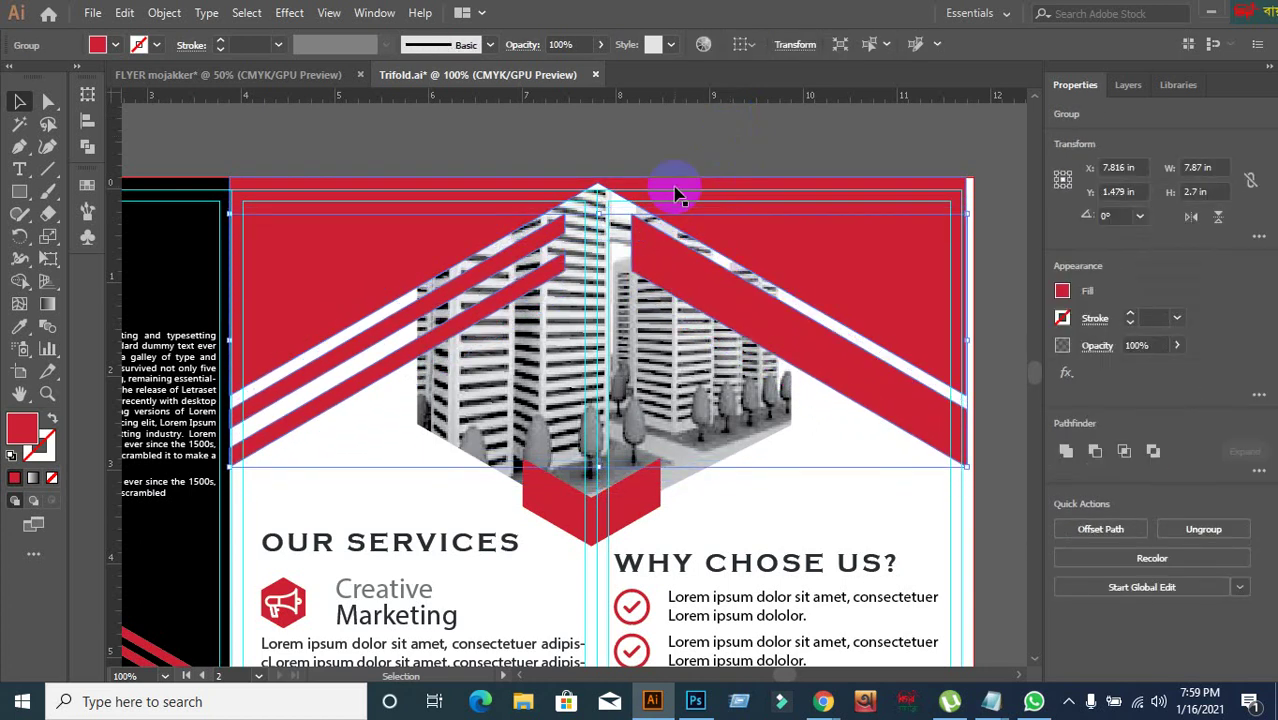
{"action": "key", "text": "Up"}
{"action": "key", "text": "Up"}
{"action": "key", "text": "Up"}
{"action": "key", "text": "Up"}
{"action": "key", "text": "Up"}
{"action": "key", "text": "Up"}
{"action": "key", "text": "Up"}
{"action": "key", "text": "Up"}
{"action": "key", "text": "Up"}
{"action": "key", "text": "Up"}
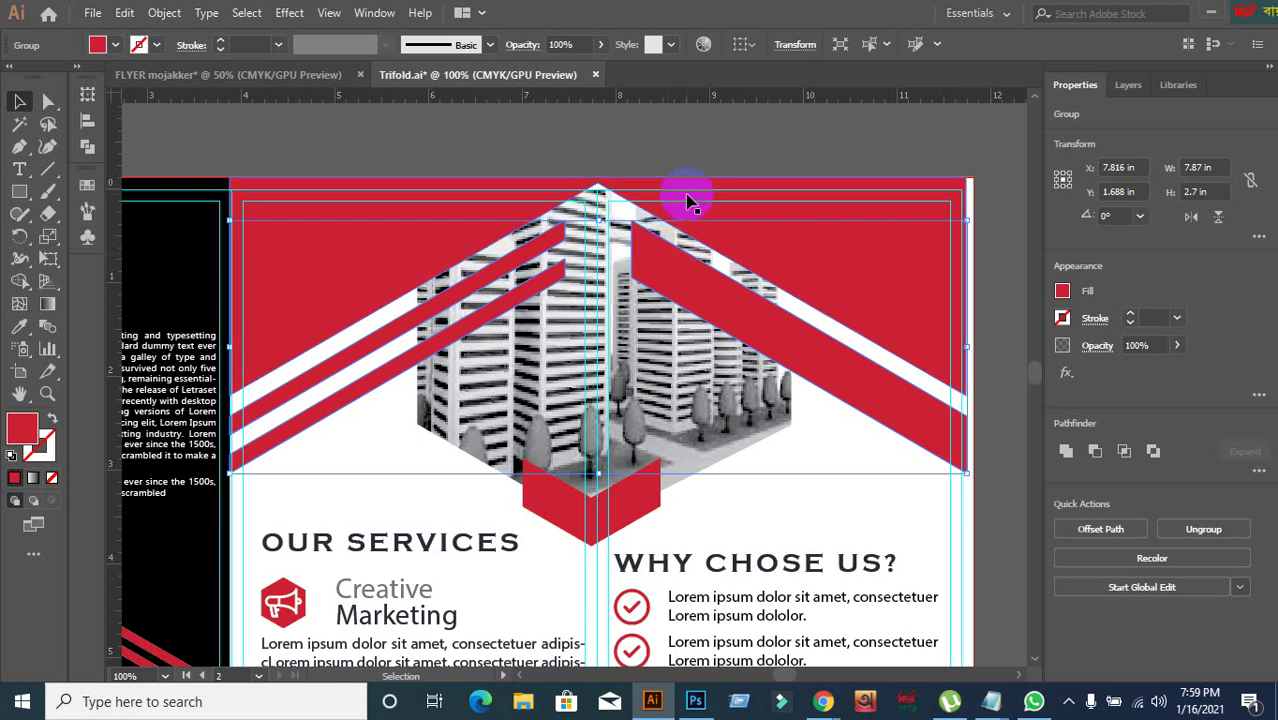
{"action": "key", "text": "Up"}
{"action": "key", "text": "Up"}
{"action": "key", "text": "Up"}
{"action": "key", "text": "Up"}
{"action": "key", "text": "Up"}
{"action": "key", "text": "Up"}
{"action": "key", "text": "Up"}
{"action": "key", "text": "Up"}
{"action": "key", "text": "Up"}
{"action": "key", "text": "Up"}
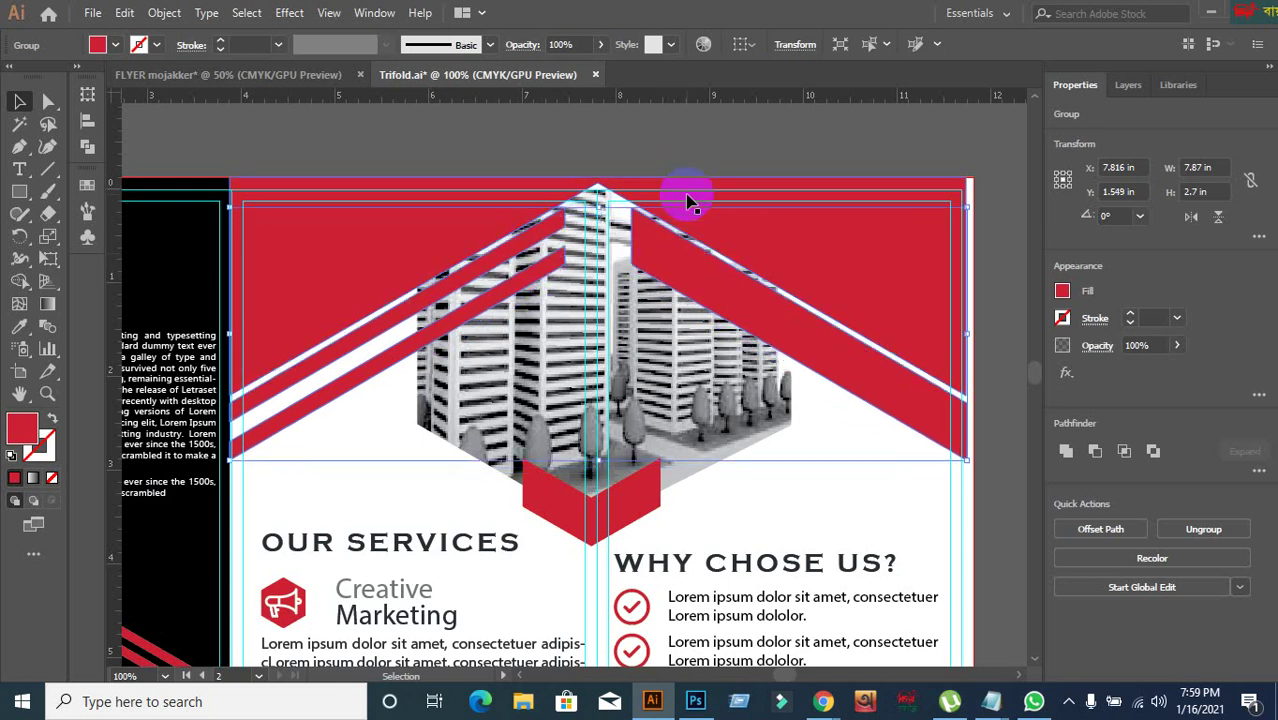
{"action": "key", "text": "Down"}
{"action": "key", "text": "Down"}
{"action": "key", "text": "Down"}
{"action": "key", "text": "Down"}
{"action": "key", "text": "Down"}
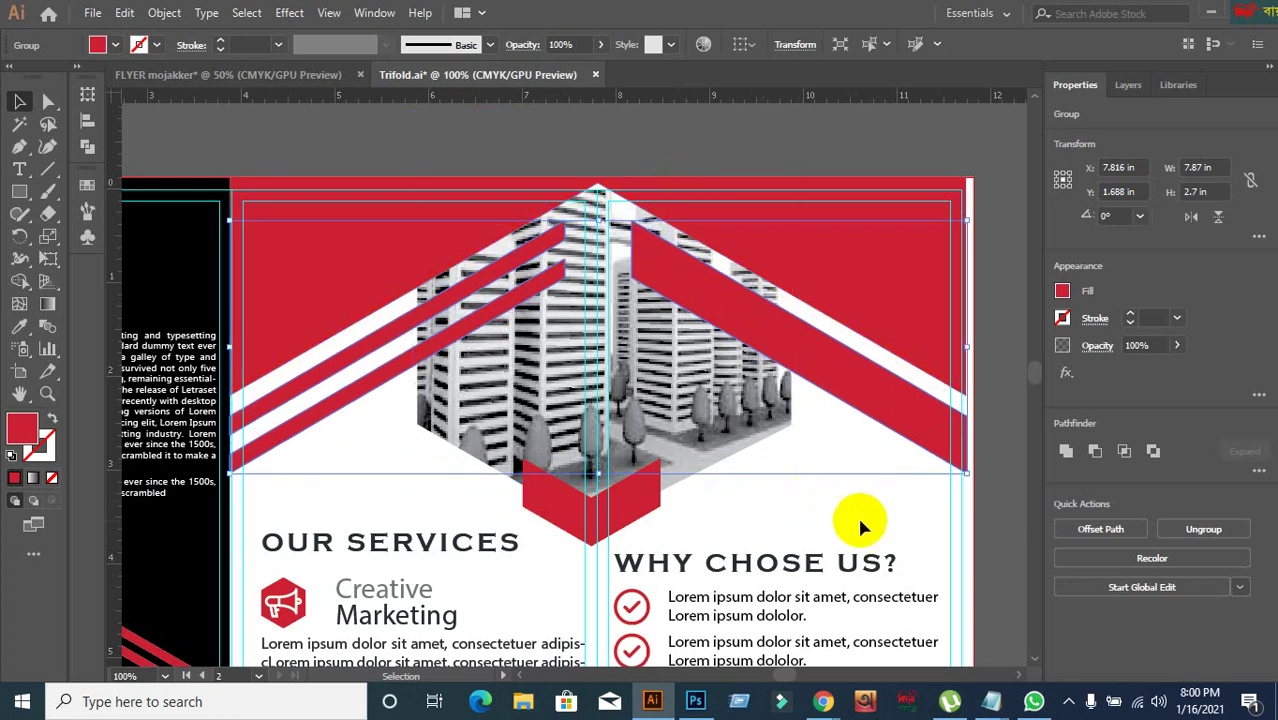
{"action": "left_click", "coordinate": [770, 492]}
- Ungroup the whole Creative Marketing block under OUR SERVICES
{"action": "scroll", "coordinate": [769, 478], "scroll_direction": "down", "scroll_amount": 2}
{"action": "scroll", "coordinate": [650, 360], "scroll_direction": "up", "scroll_amount": 1}
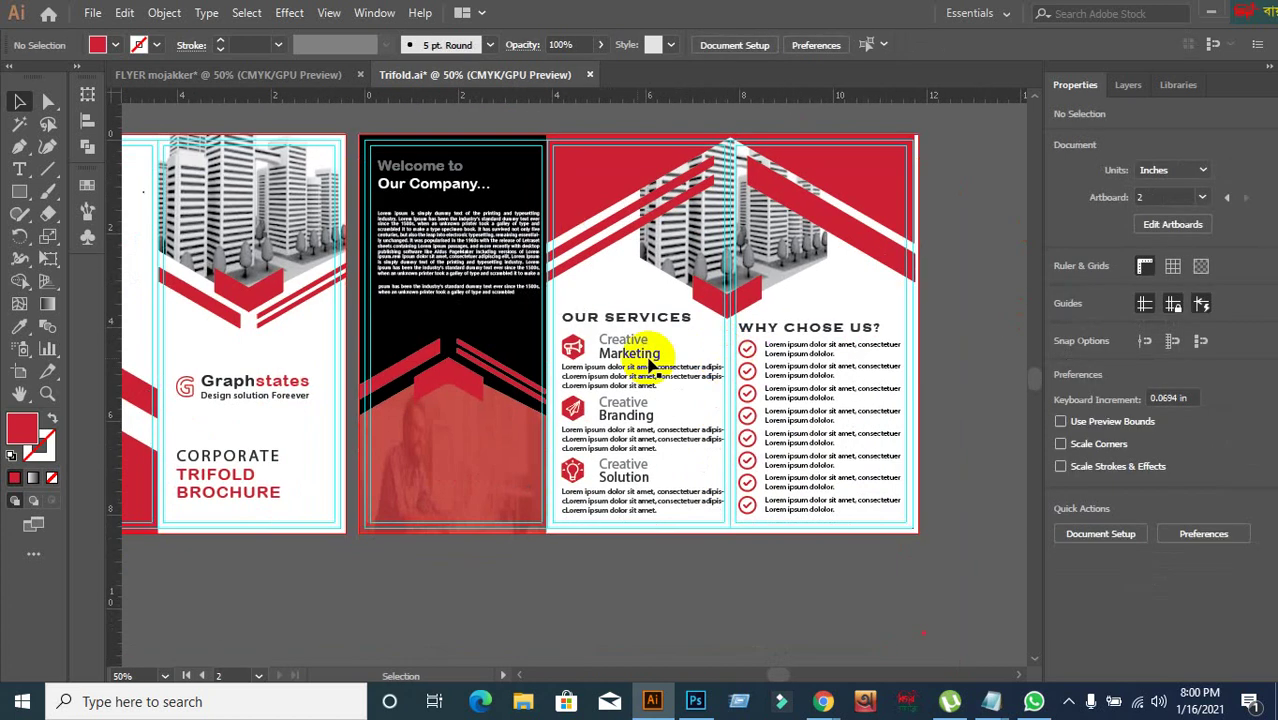
{"action": "scroll", "coordinate": [590, 370], "scroll_direction": "up", "scroll_amount": 1}
{"action": "scroll", "coordinate": [596, 376], "scroll_direction": "up", "scroll_amount": 1}
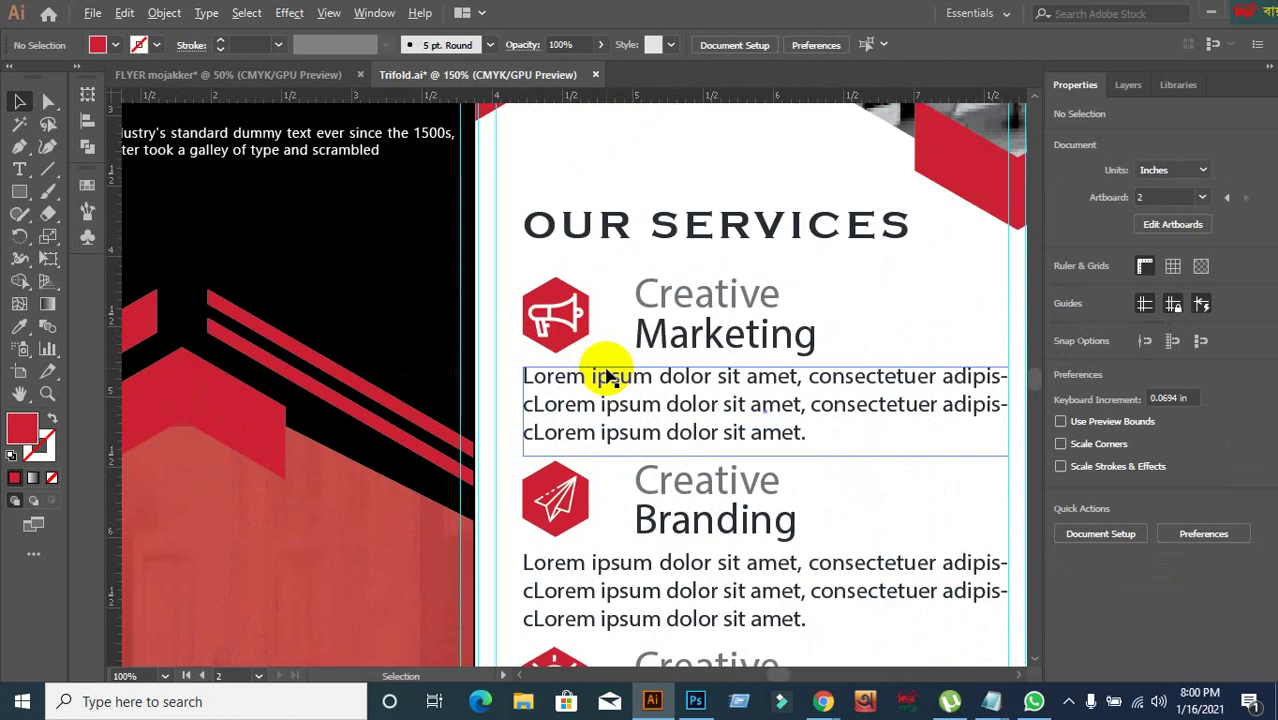
{"action": "left_click_drag", "start_coordinate": [599, 322], "coordinate": [572, 322]}
{"action": "right_click", "coordinate": [572, 322]}
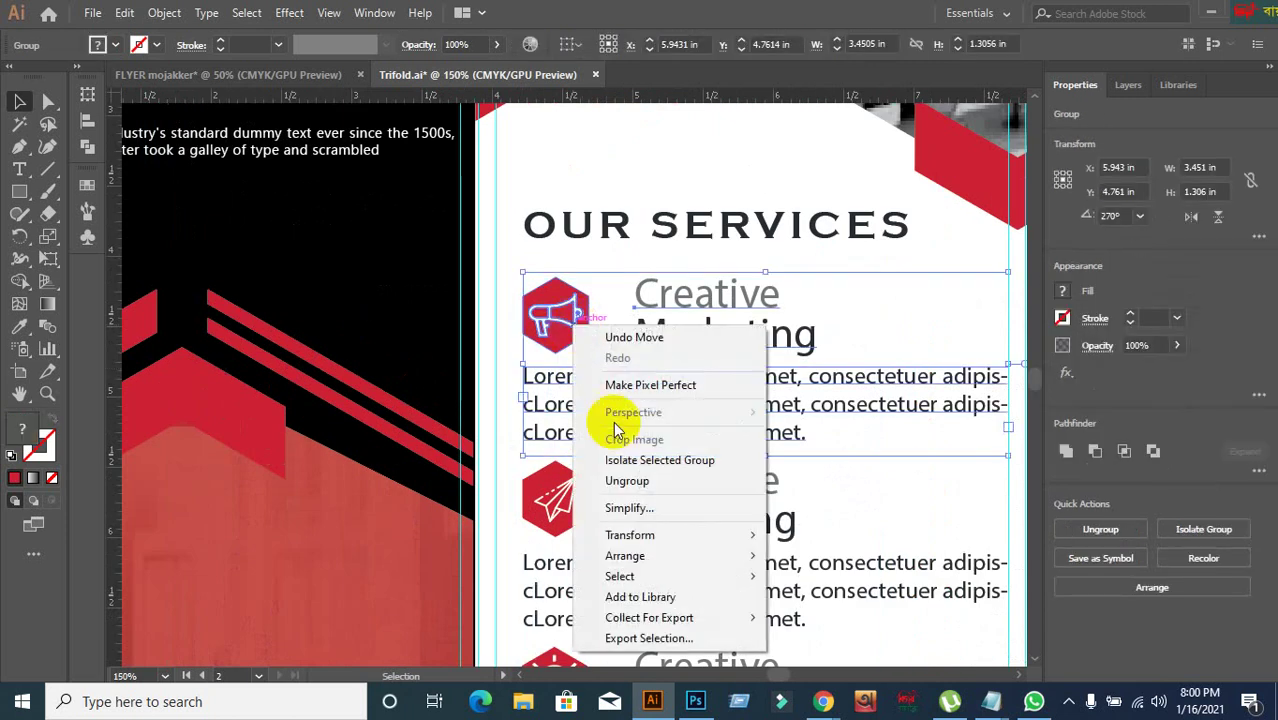
{"action": "left_click", "coordinate": [628, 481]}
{"action": "left_click", "coordinate": [722, 180]}
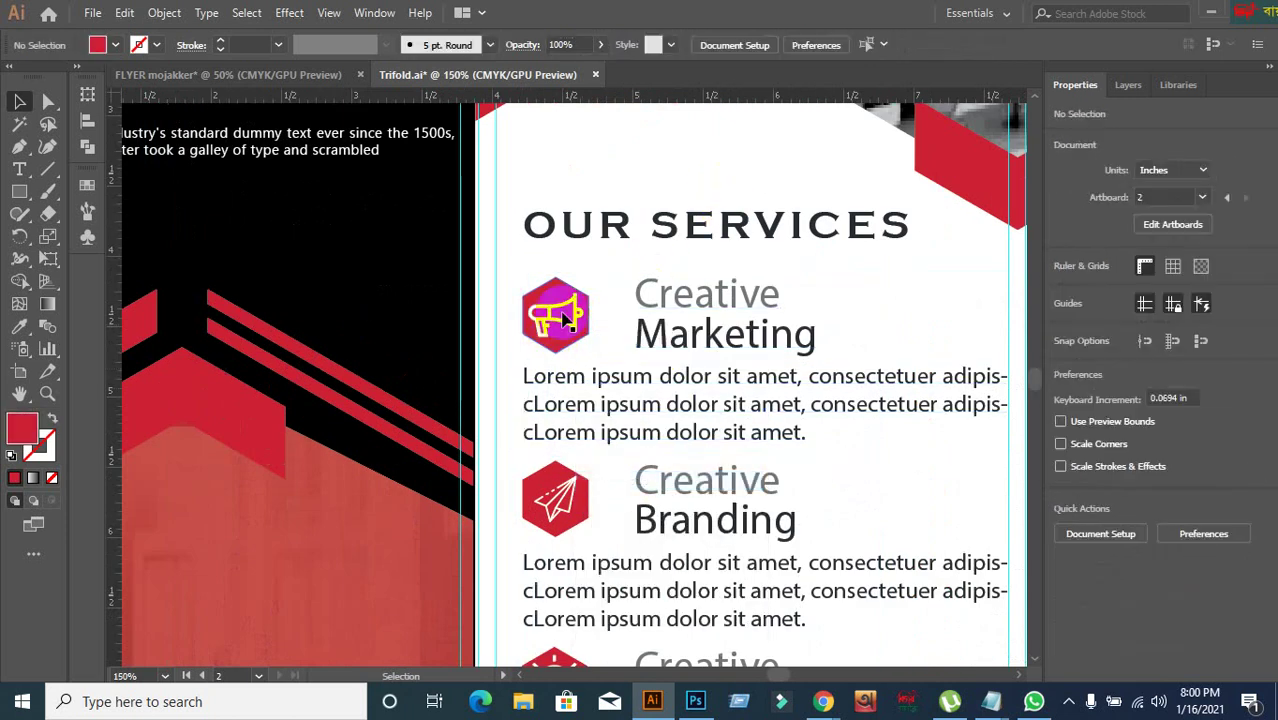
- Ungroup the Creative Marketing icon from its heading text
{"action": "right_click", "coordinate": [563, 323]}
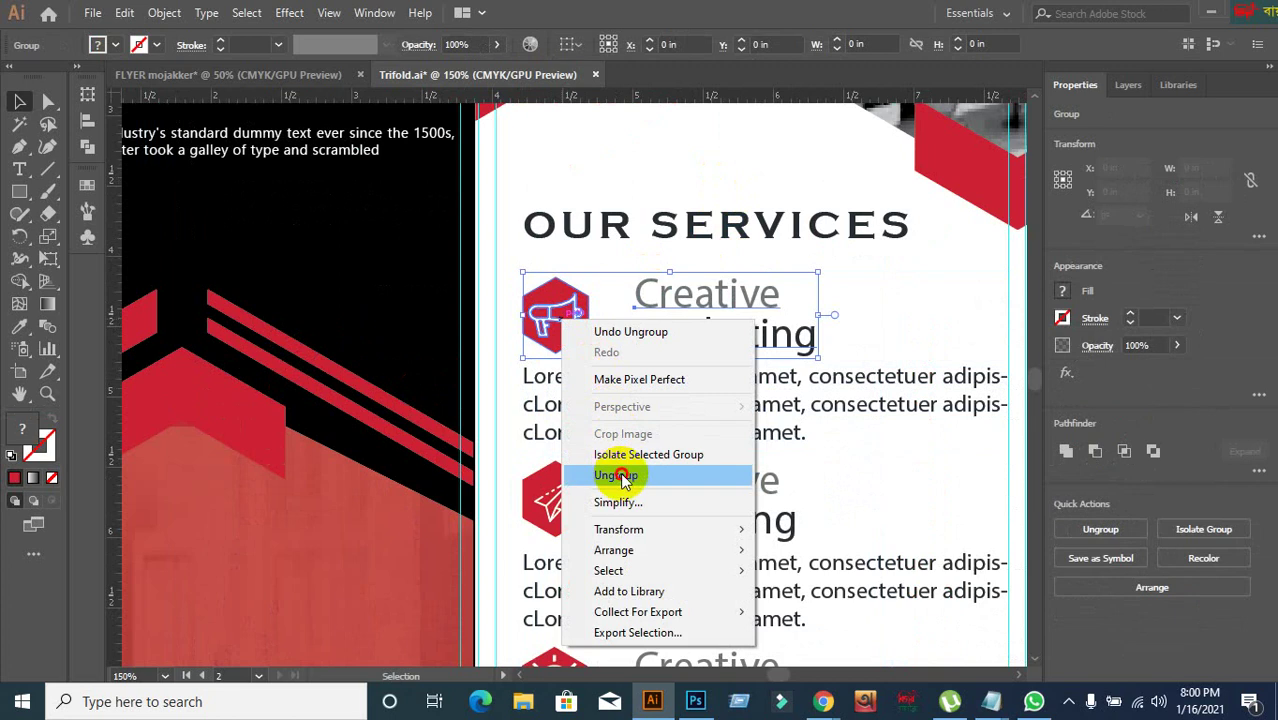
{"action": "left_click", "coordinate": [620, 476]}
{"action": "left_click", "coordinate": [608, 177]}
- Ungroup the megaphone symbol from its red hexagon and select the symbol on its own
{"action": "left_click", "coordinate": [564, 316]}
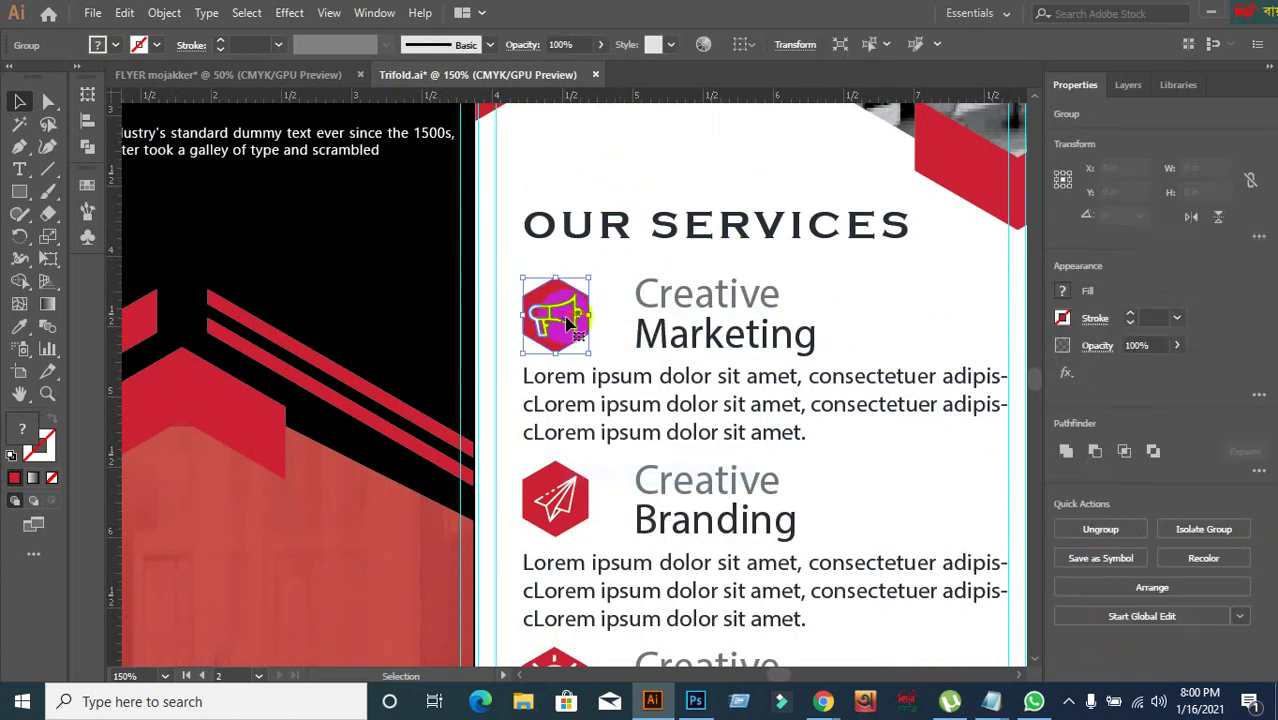
{"action": "right_click", "coordinate": [566, 318]}
{"action": "left_click", "coordinate": [620, 476]}
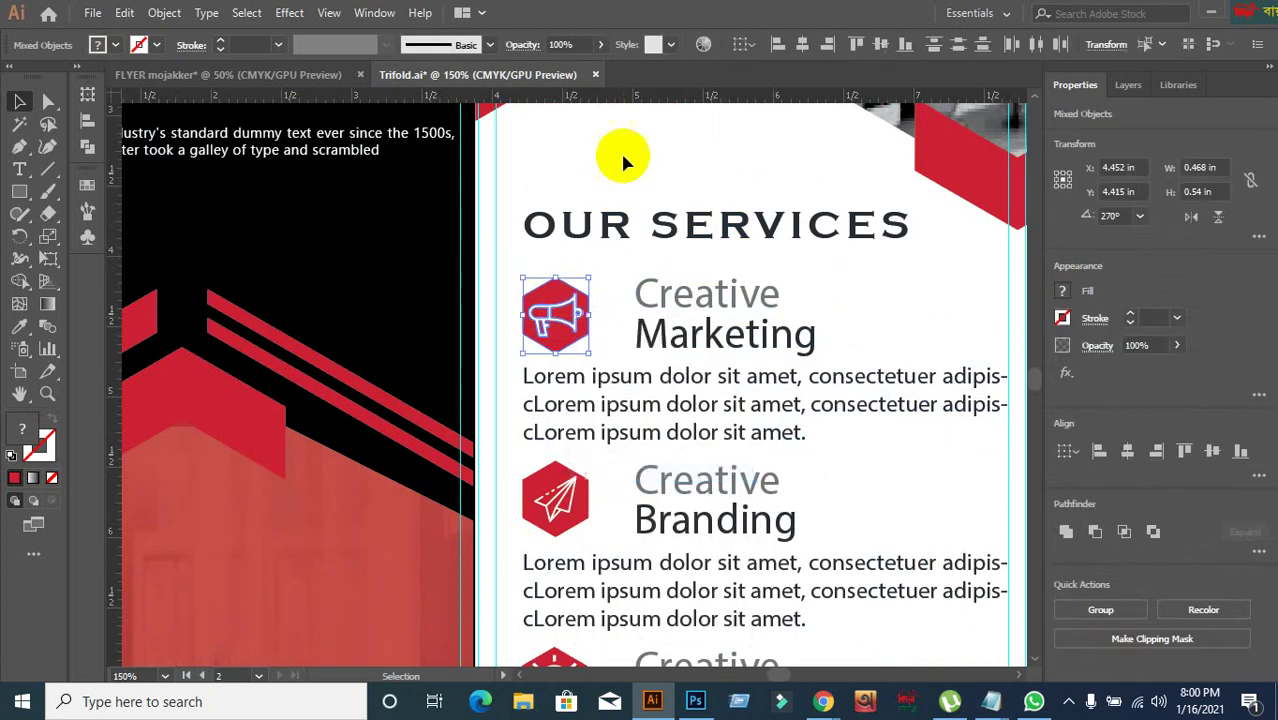
{"action": "left_click", "coordinate": [571, 277]}
{"action": "left_click", "coordinate": [573, 312]}
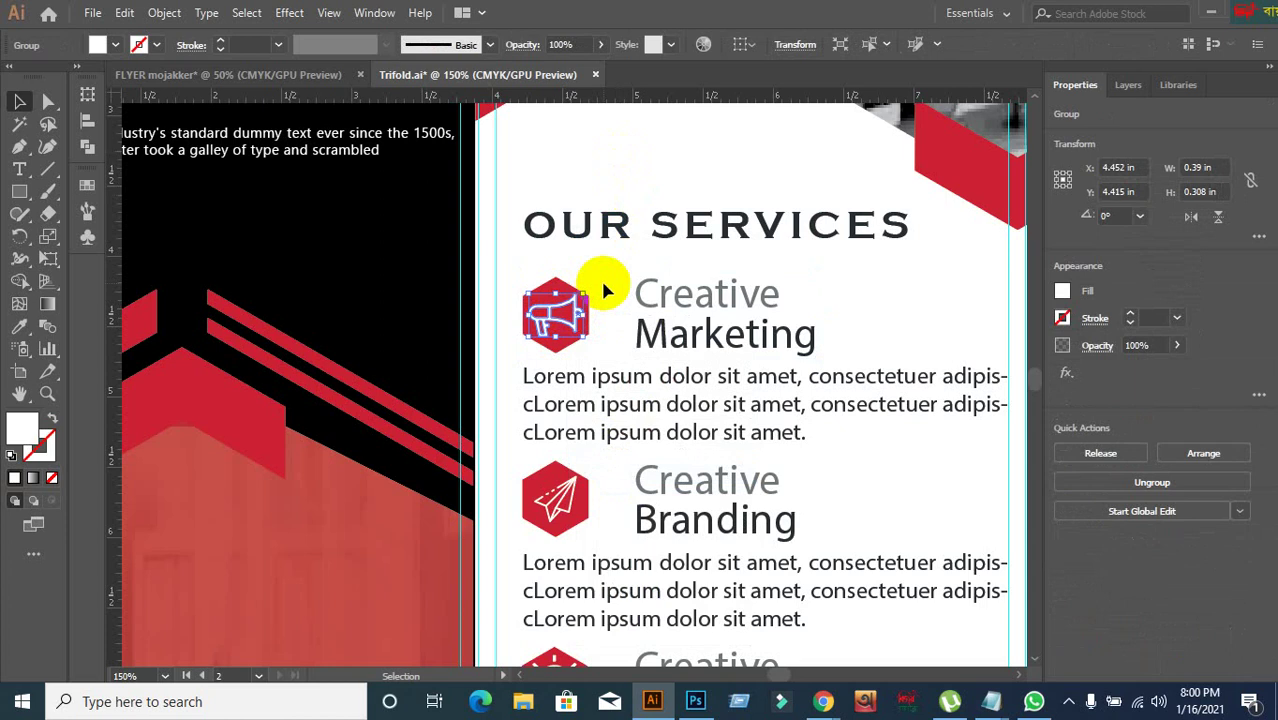
{"action": "left_click", "coordinate": [602, 282]}
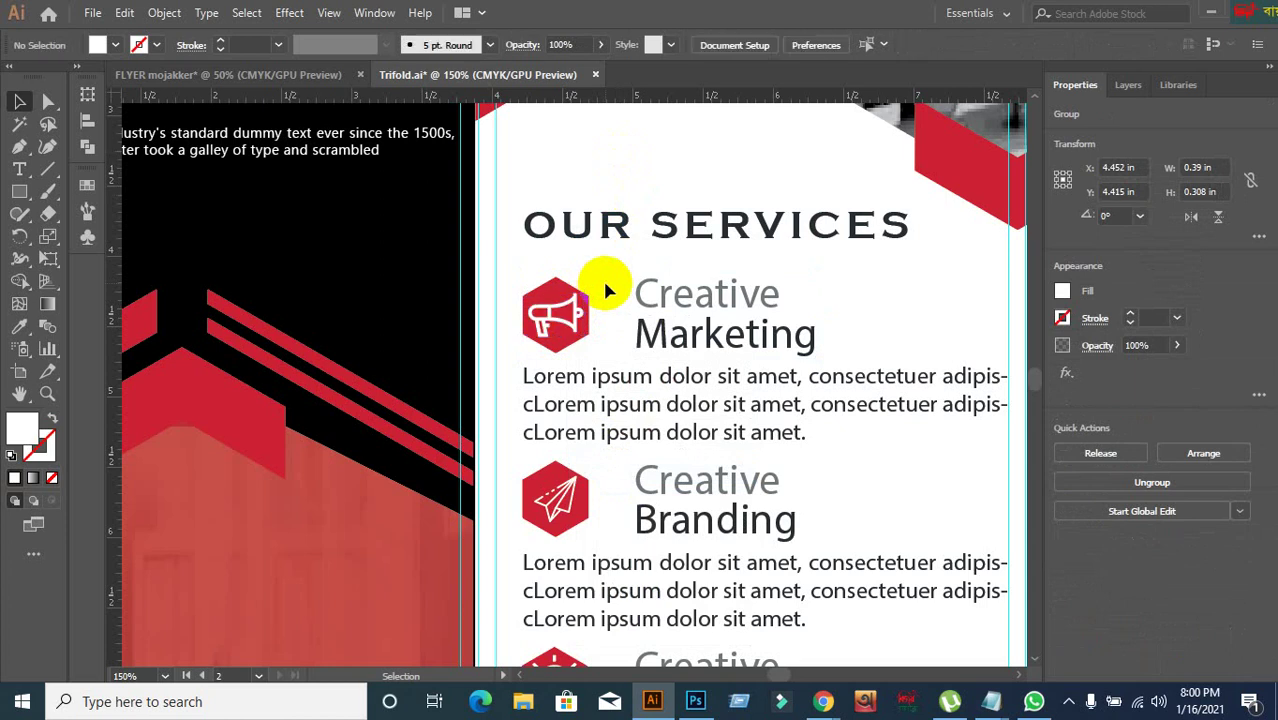
{"action": "left_click", "coordinate": [550, 320]}
- Ungroup the icon-and-heading groups of the Creative Branding and Creative Solution entries in the services list
{"action": "left_click", "coordinate": [556, 506]}
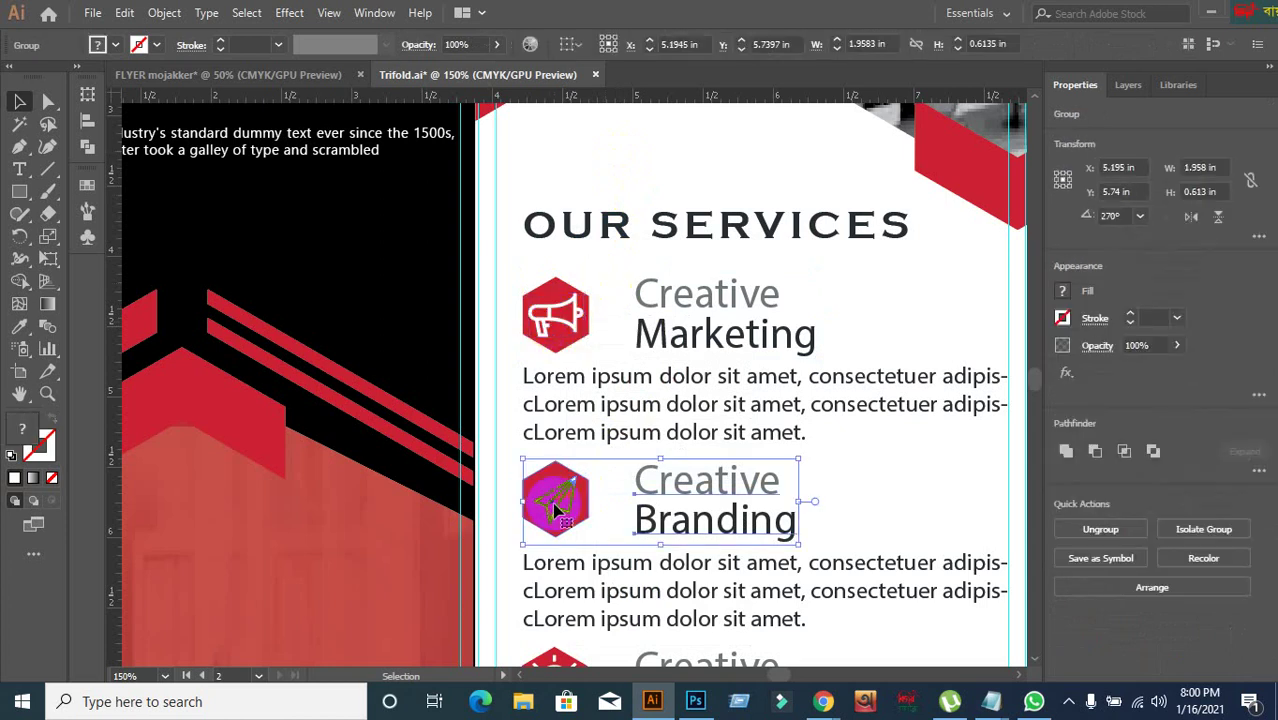
{"action": "right_click", "coordinate": [555, 505]}
{"action": "left_click", "coordinate": [603, 335]}
{"action": "scroll", "coordinate": [598, 340], "scroll_direction": "down", "scroll_amount": 5}
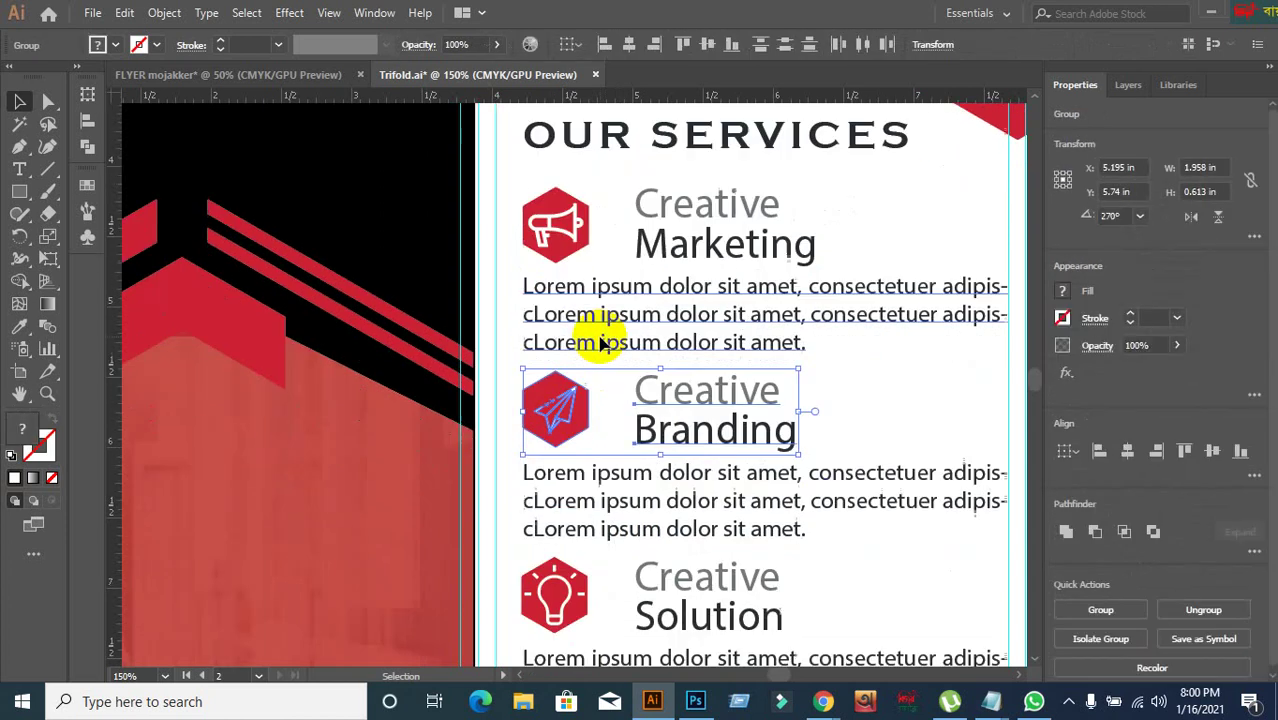
{"action": "left_click", "coordinate": [573, 429]}
{"action": "right_click", "coordinate": [573, 429]}
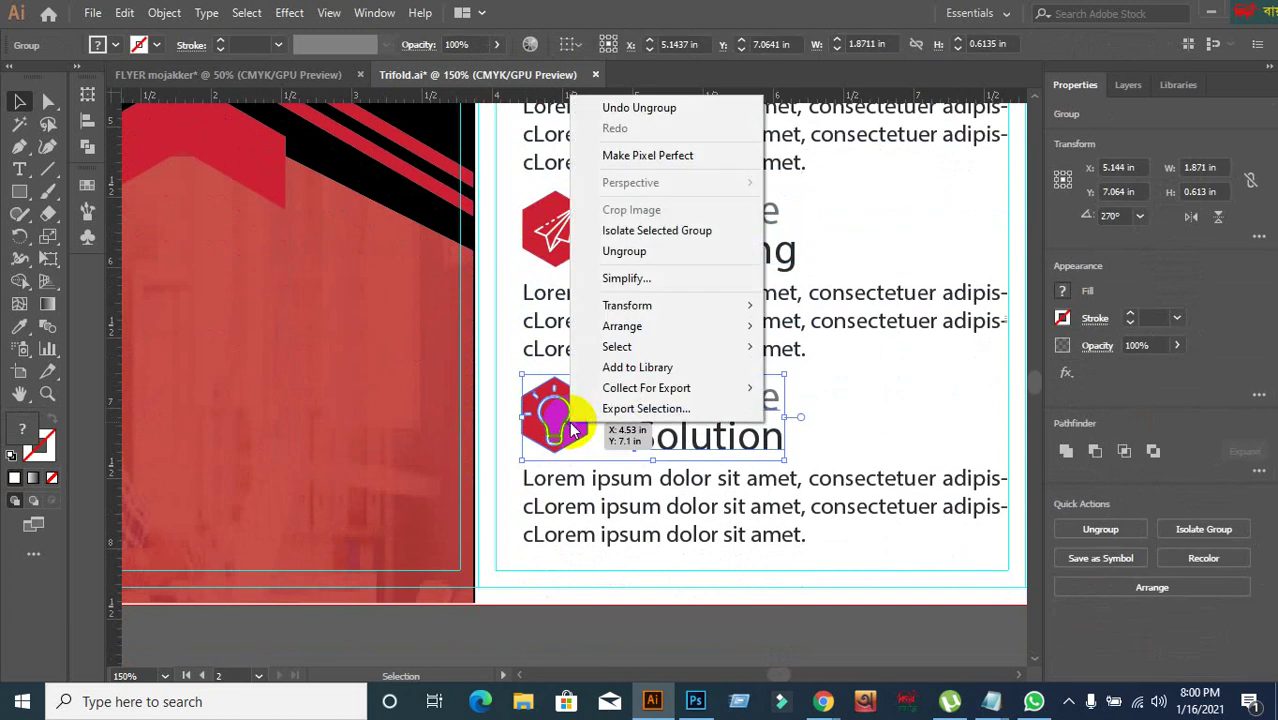
{"action": "left_click", "coordinate": [610, 251]}
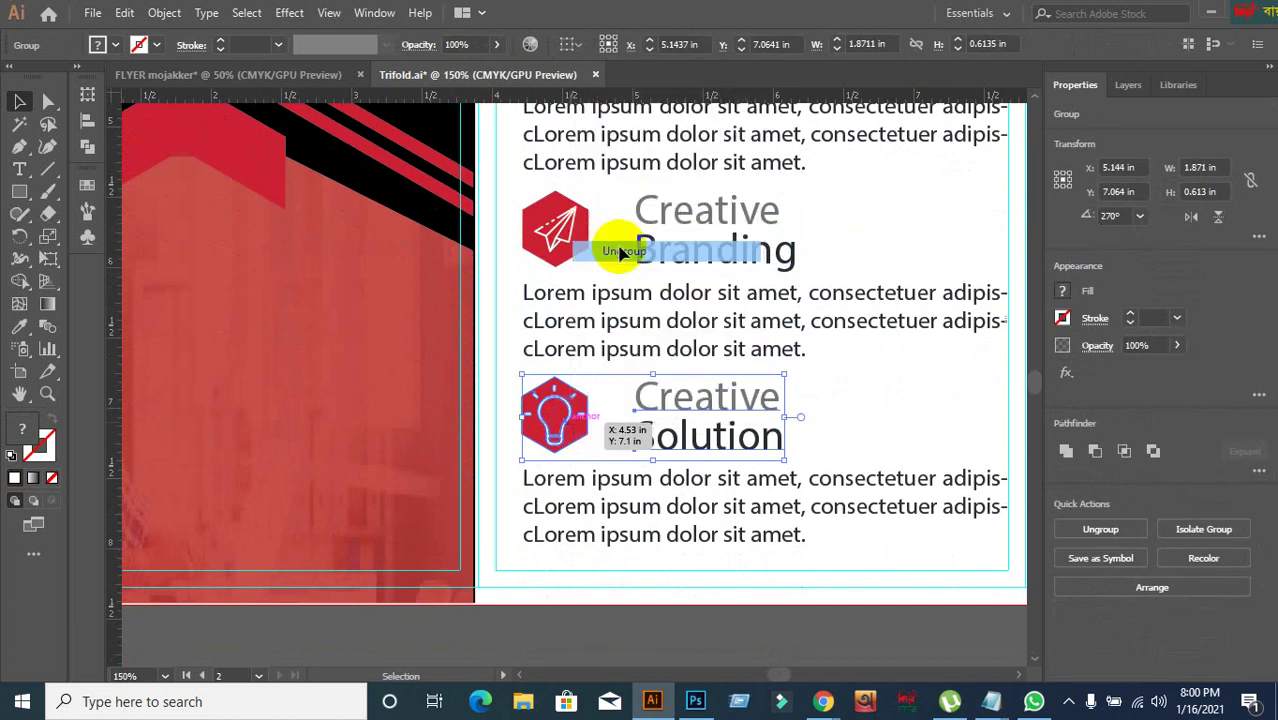
- Ungroup the Creative Solution icon so the light-bulb symbol can be selected separately from its red hexagon
{"action": "left_click", "coordinate": [545, 412]}
{"action": "right_click", "coordinate": [582, 410]}
{"action": "left_click", "coordinate": [620, 245]}
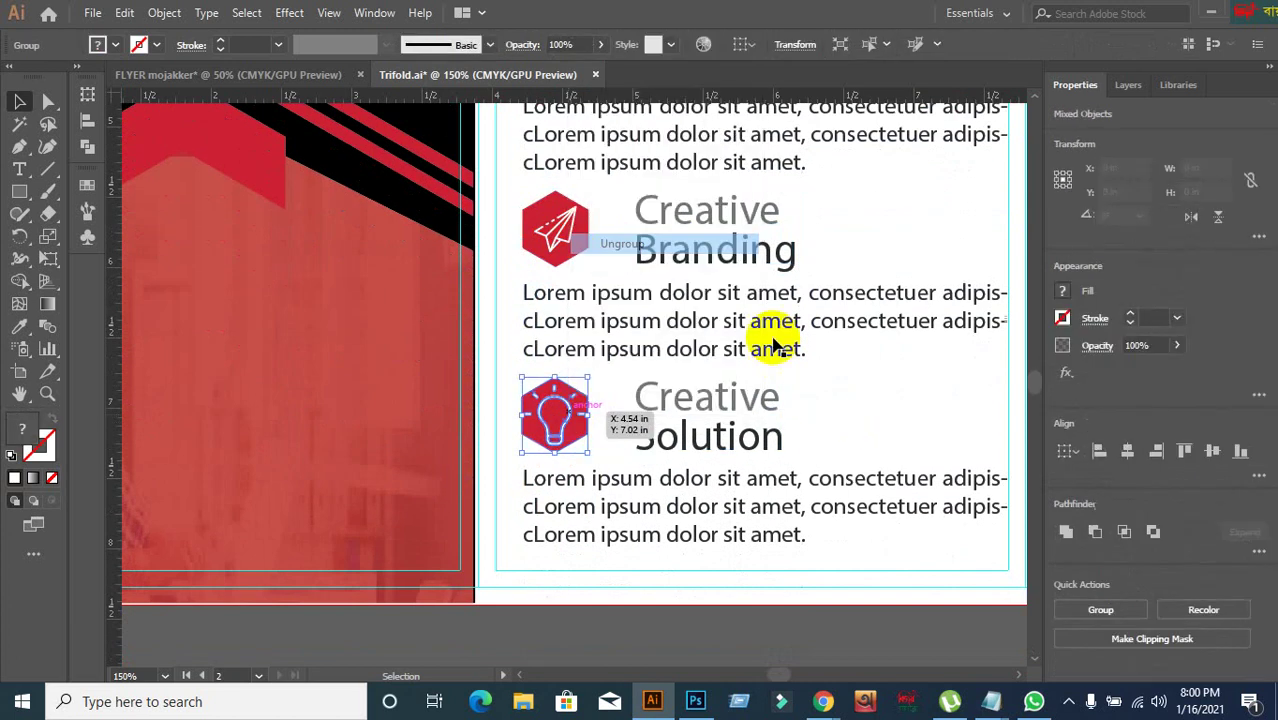
{"action": "left_click", "coordinate": [608, 422]}
{"action": "left_click", "coordinate": [575, 428]}
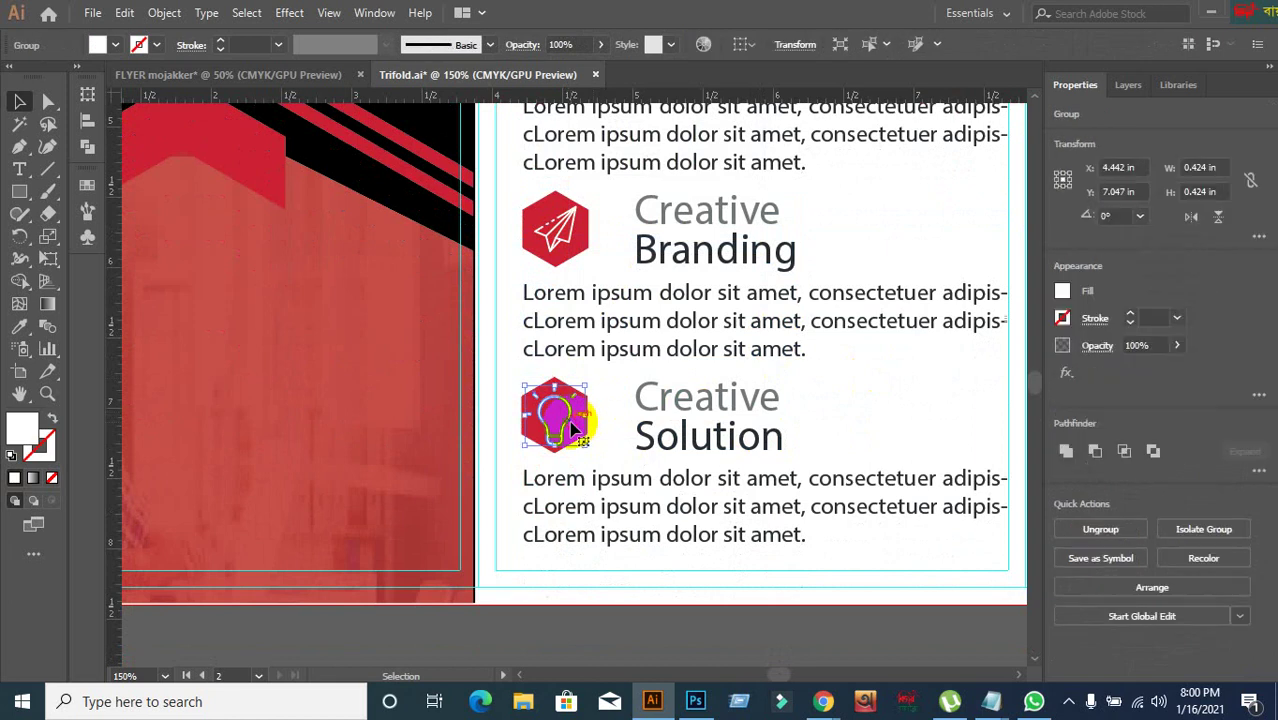
{"action": "left_click", "coordinate": [613, 410]}
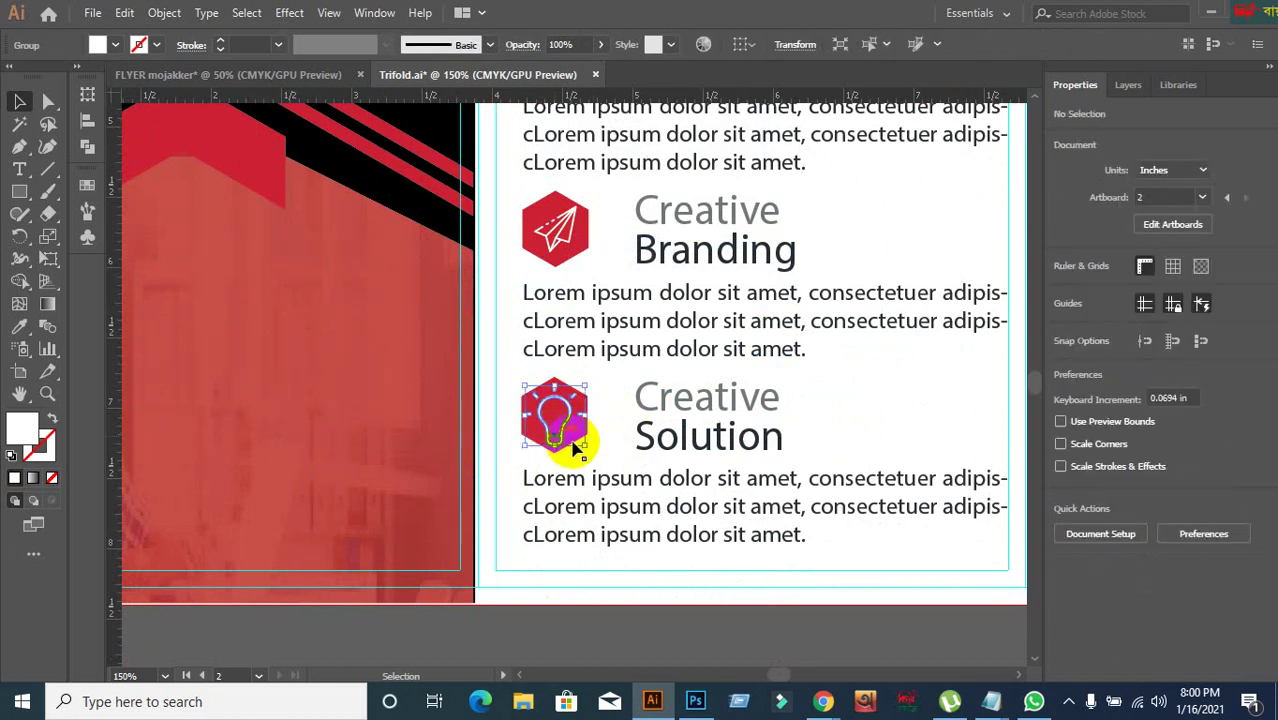
{"action": "left_click", "coordinate": [568, 440]}
- Ungroup the Creative Branding icon to separate the paper-plane symbol from its red hexagon
{"action": "scroll", "coordinate": [562, 300], "scroll_direction": "up", "scroll_amount": 2}
{"action": "left_click", "coordinate": [560, 340]}
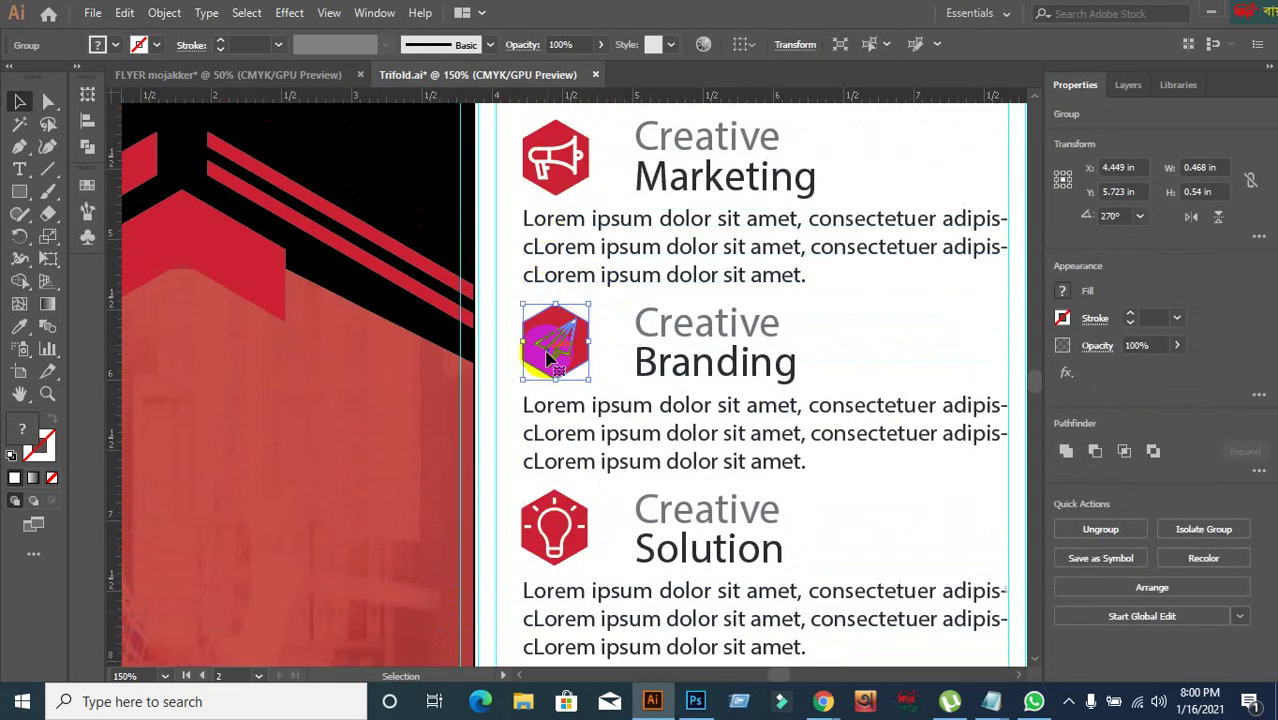
{"action": "right_click", "coordinate": [592, 366]}
{"action": "left_click", "coordinate": [601, 510]}
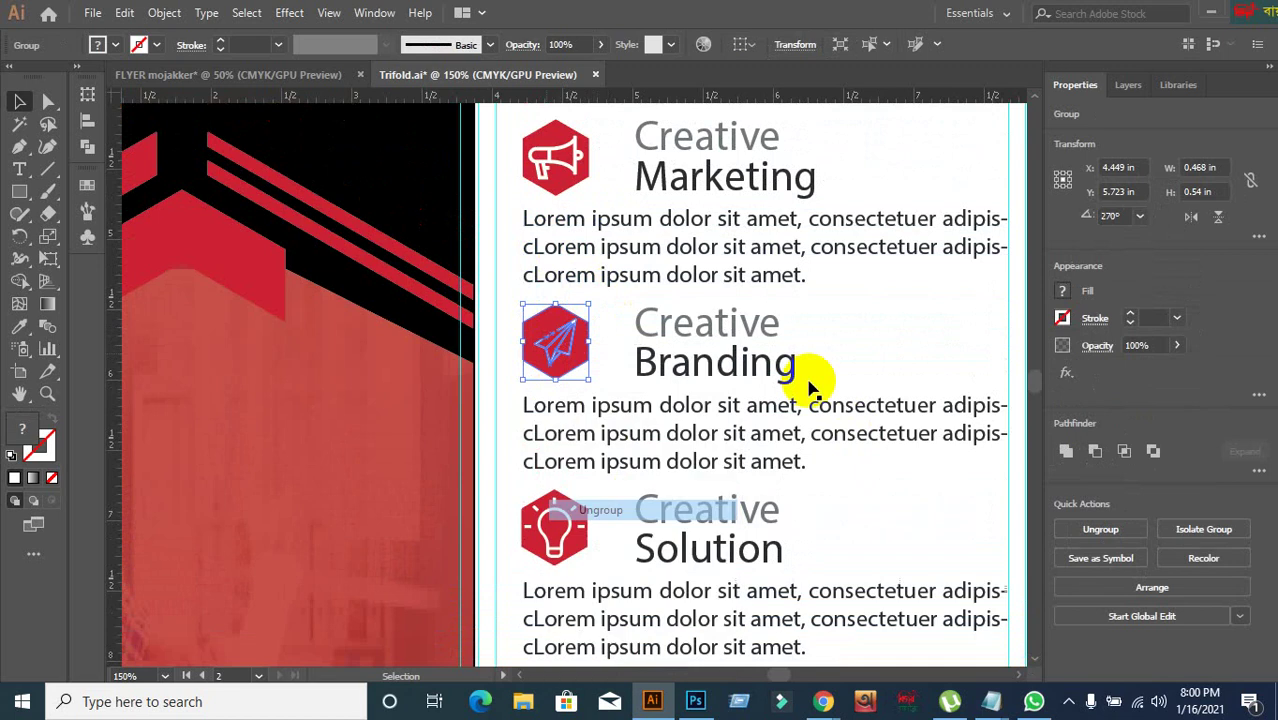
{"action": "left_click", "coordinate": [614, 331]}
- Select the service symbols one at a time to compare how large each sits inside its hexagon
{"action": "left_click", "coordinate": [556, 165]}
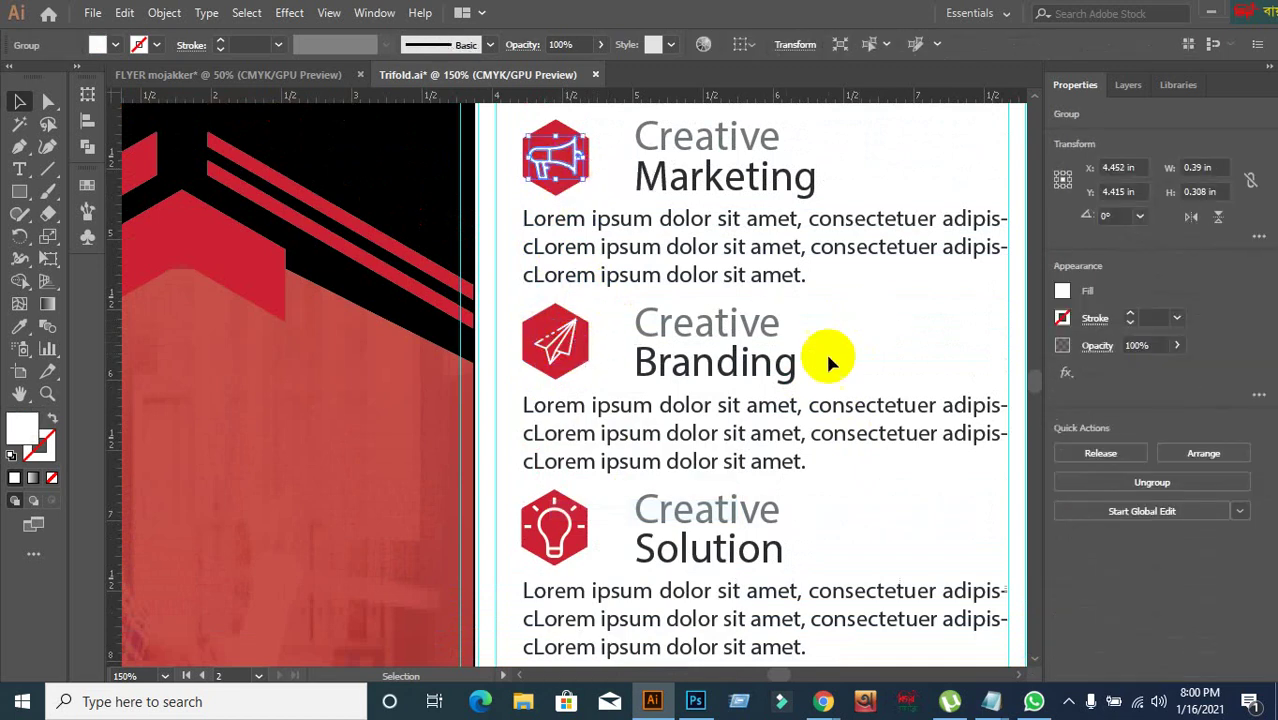
{"action": "left_click", "coordinate": [528, 196]}
{"action": "left_click", "coordinate": [543, 177]}
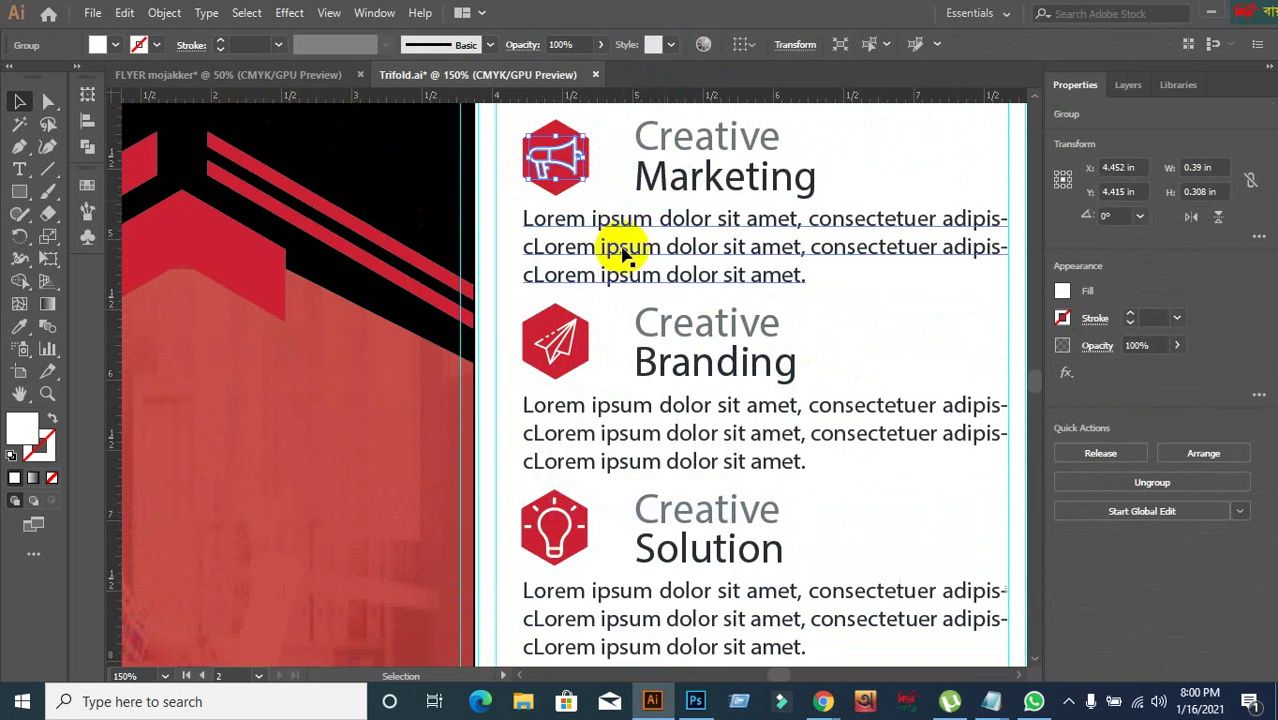
{"action": "scroll", "coordinate": [905, 175], "scroll_direction": "up", "scroll_amount": 2}
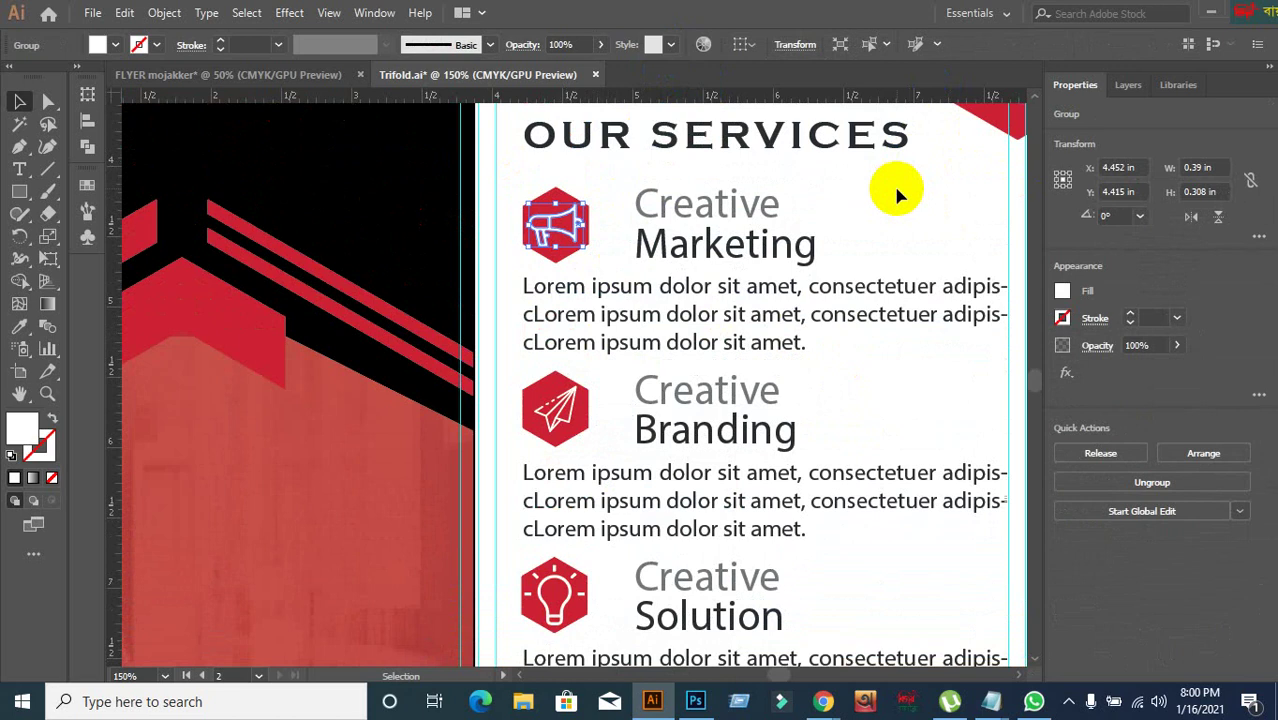
{"action": "left_click", "coordinate": [896, 188]}
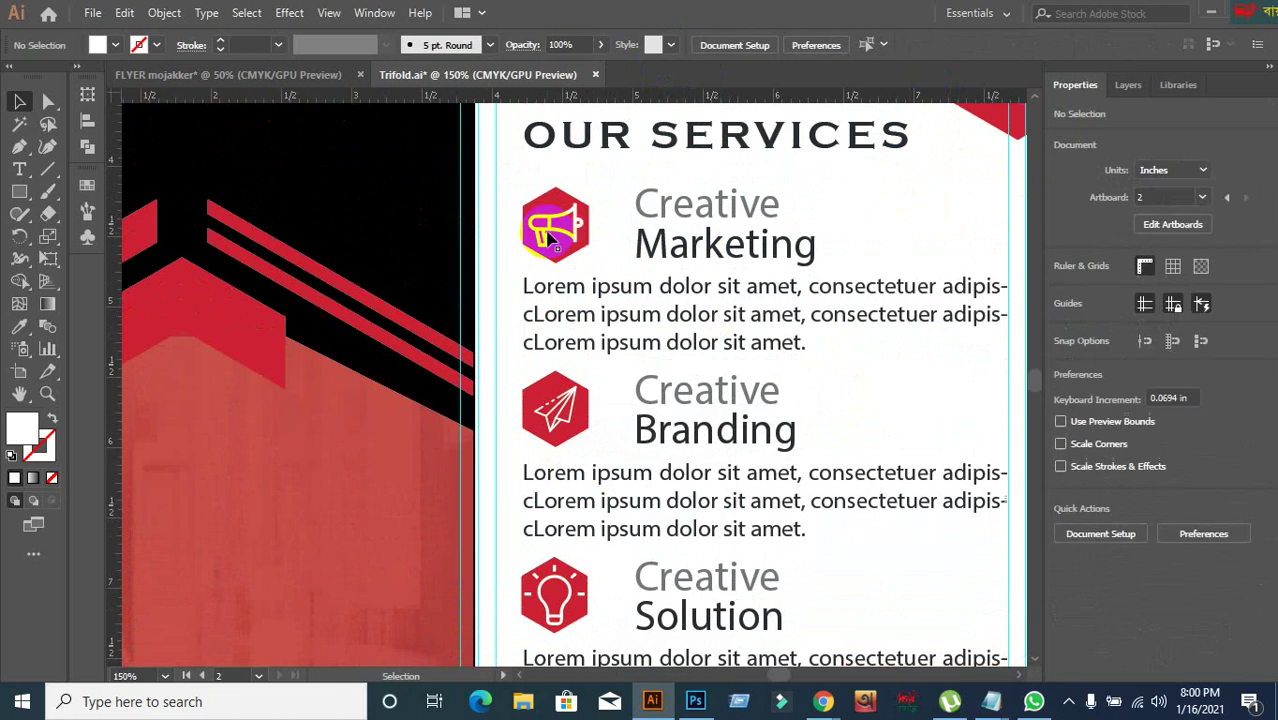
{"action": "left_click", "coordinate": [556, 415]}
{"action": "left_click", "coordinate": [563, 242]}
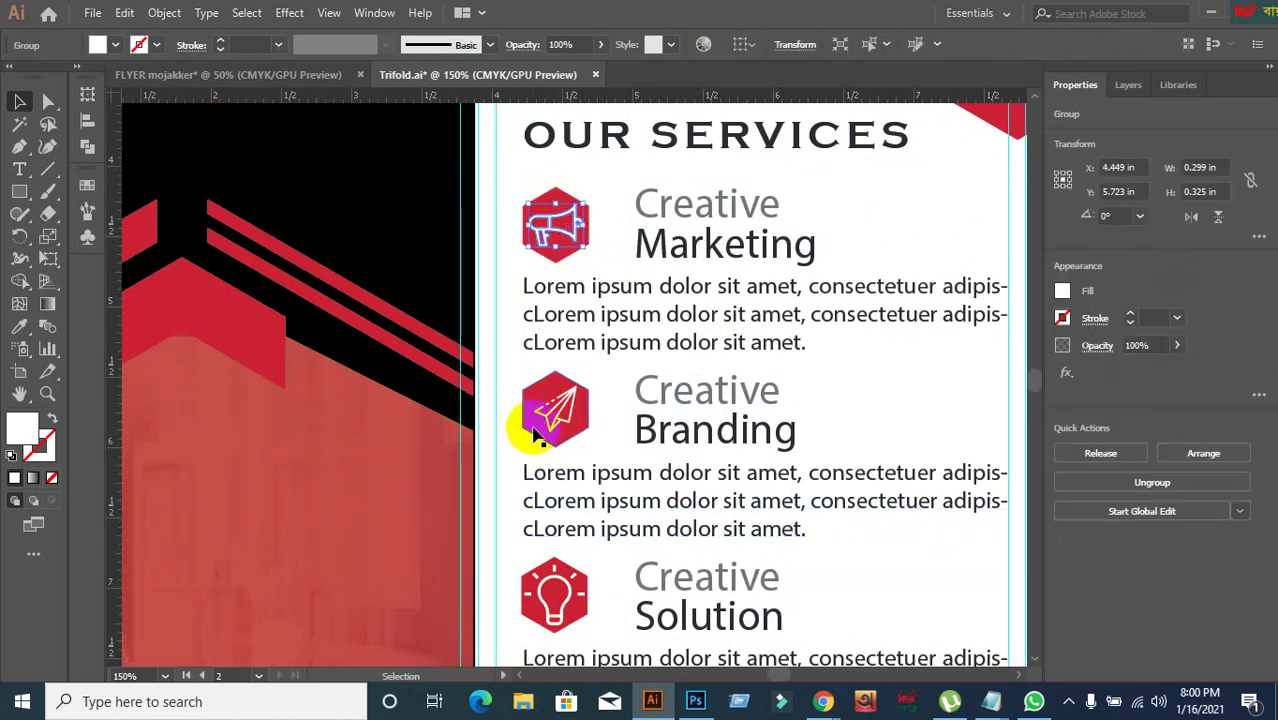
{"action": "mouse_move", "coordinate": [548, 423]}
{"action": "left_mouse_down"}
{"action": "mouse_move", "coordinate": [548, 245]}
{"action": "mouse_move", "coordinate": [570, 365]}
{"action": "mouse_move", "coordinate": [550, 615]}
{"action": "mouse_move", "coordinate": [555, 415]}
{"action": "left_mouse_up"}
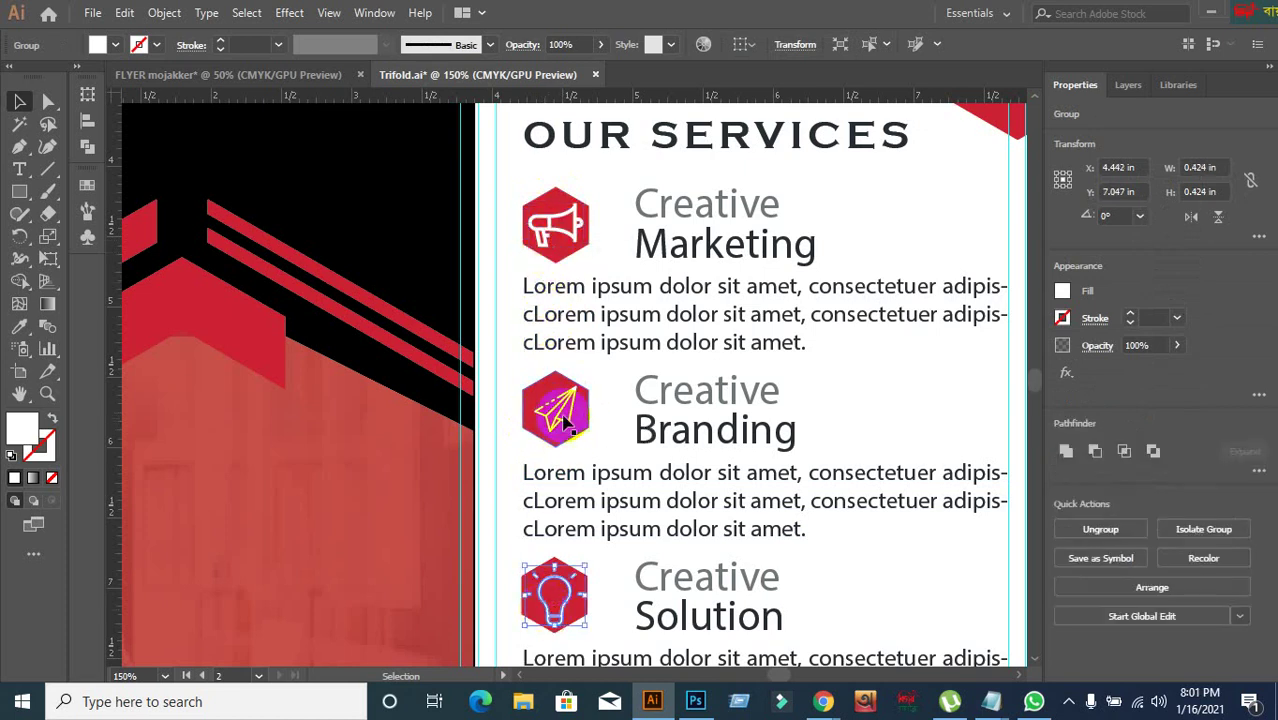
{"action": "left_click", "coordinate": [850, 374]}
{"action": "mouse_move", "coordinate": [565, 264]}
{"action": "left_mouse_down"}
{"action": "mouse_move", "coordinate": [560, 255]}
{"action": "mouse_move", "coordinate": [590, 368]}
{"action": "mouse_move", "coordinate": [550, 248]}
{"action": "left_mouse_up"}
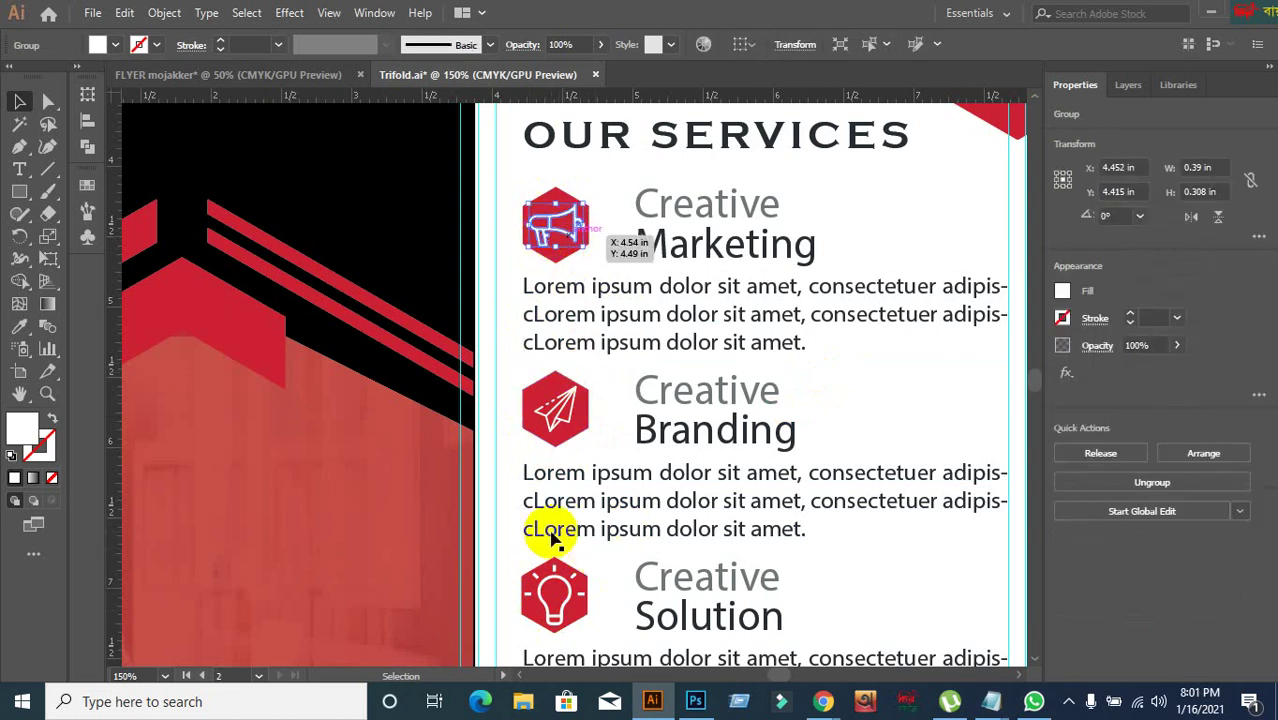
{"action": "left_click", "coordinate": [859, 208]}
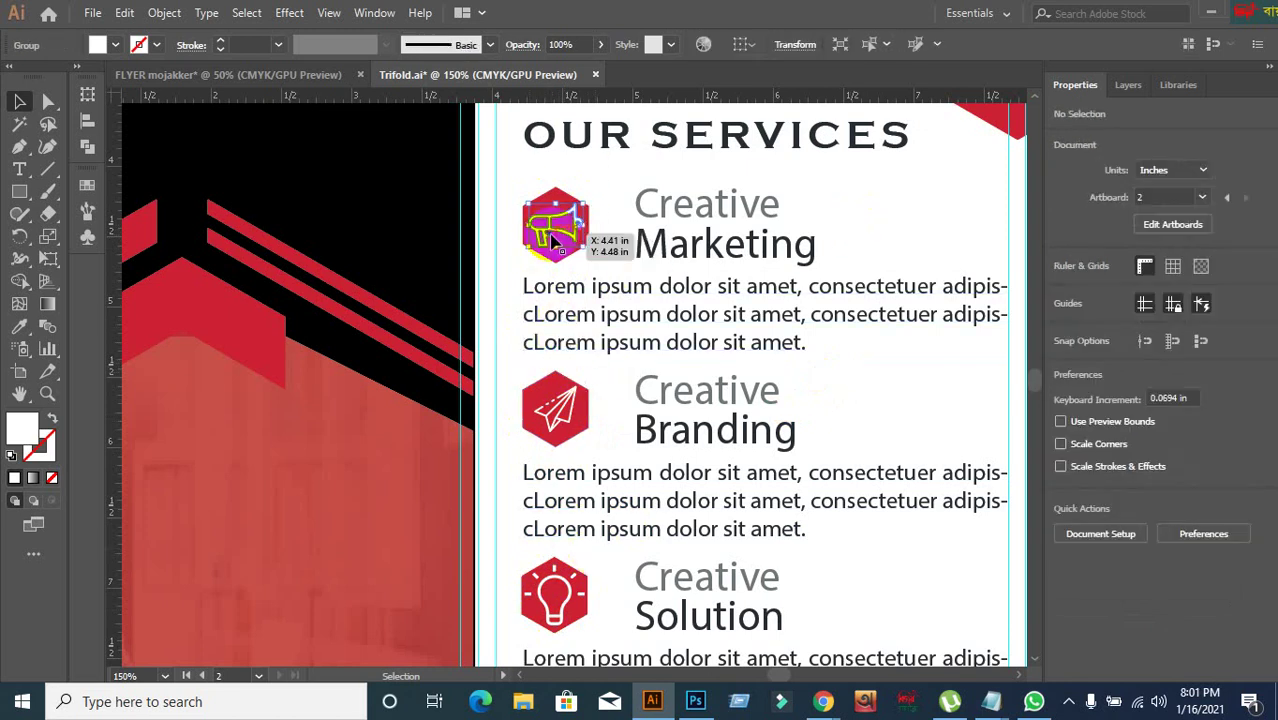
- Scale the Creative Marketing megaphone down proportionally about its centre to about 0.332 by 0.263 in
{"action": "left_click", "coordinate": [566, 238]}
{"action": "scroll", "coordinate": [571, 214], "scroll_direction": "up", "scroll_amount": 1}
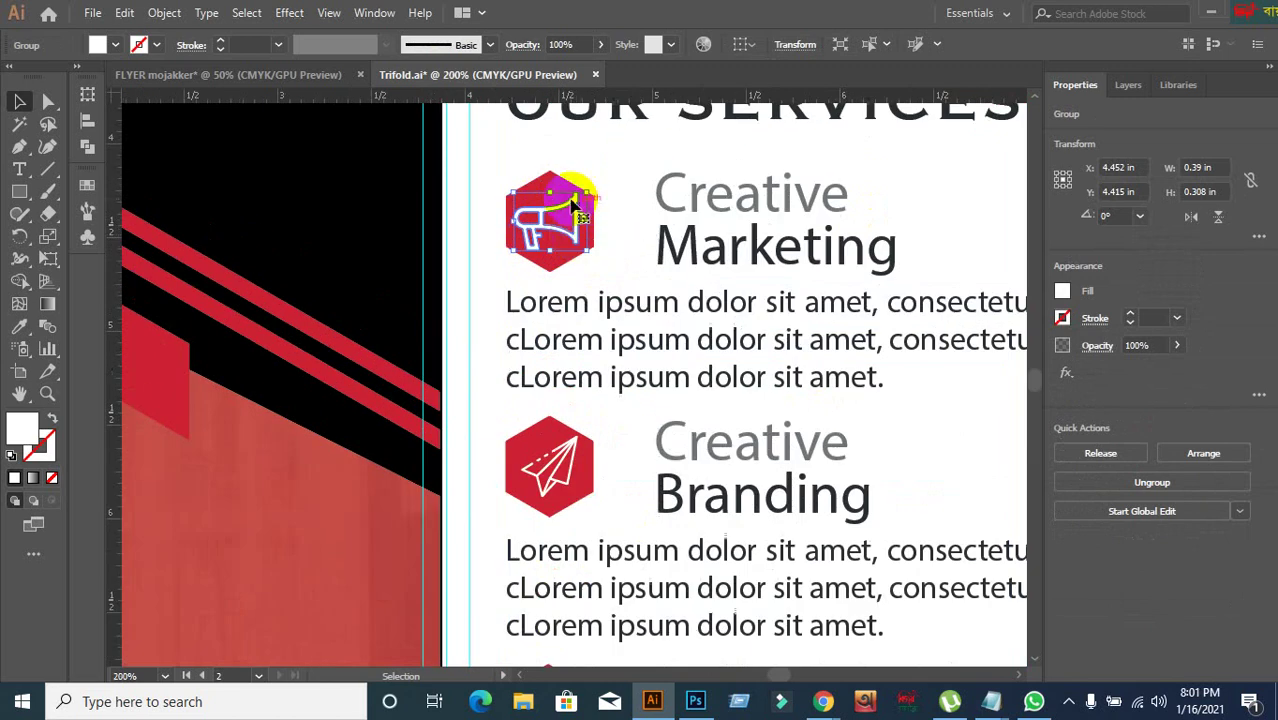
{"action": "left_click", "coordinate": [600, 280]}
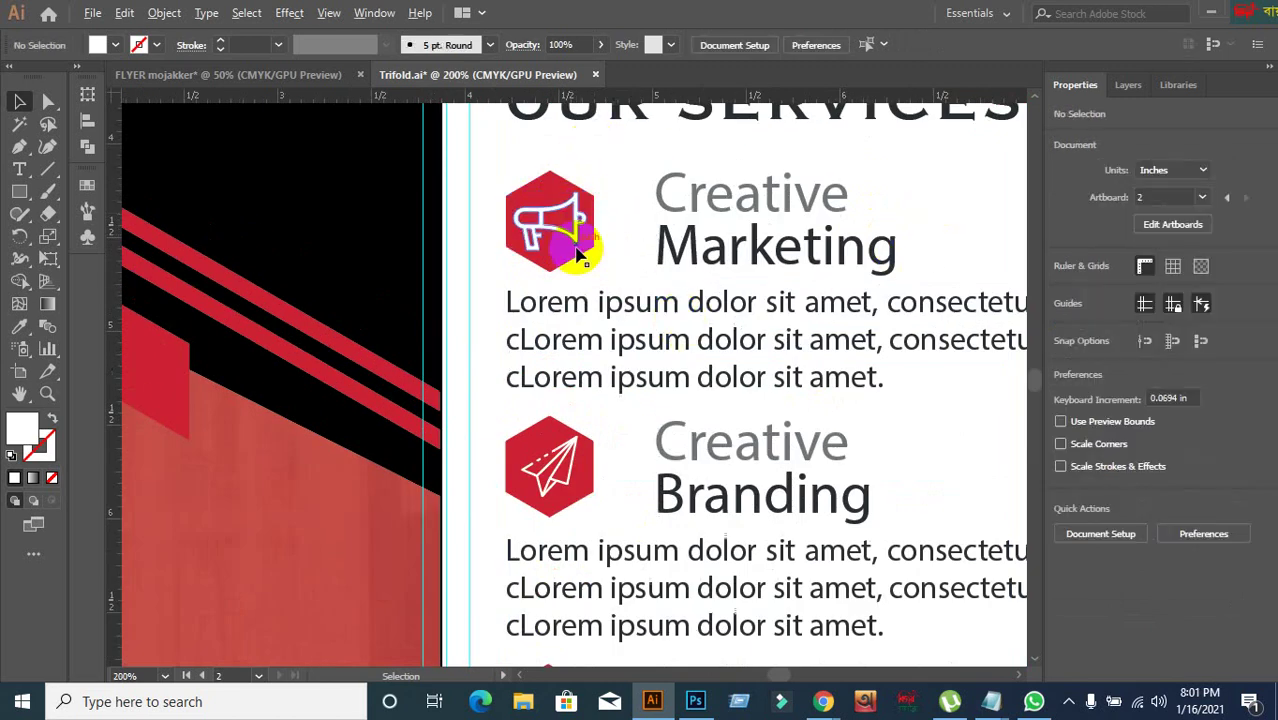
{"action": "left_click", "coordinate": [588, 250]}
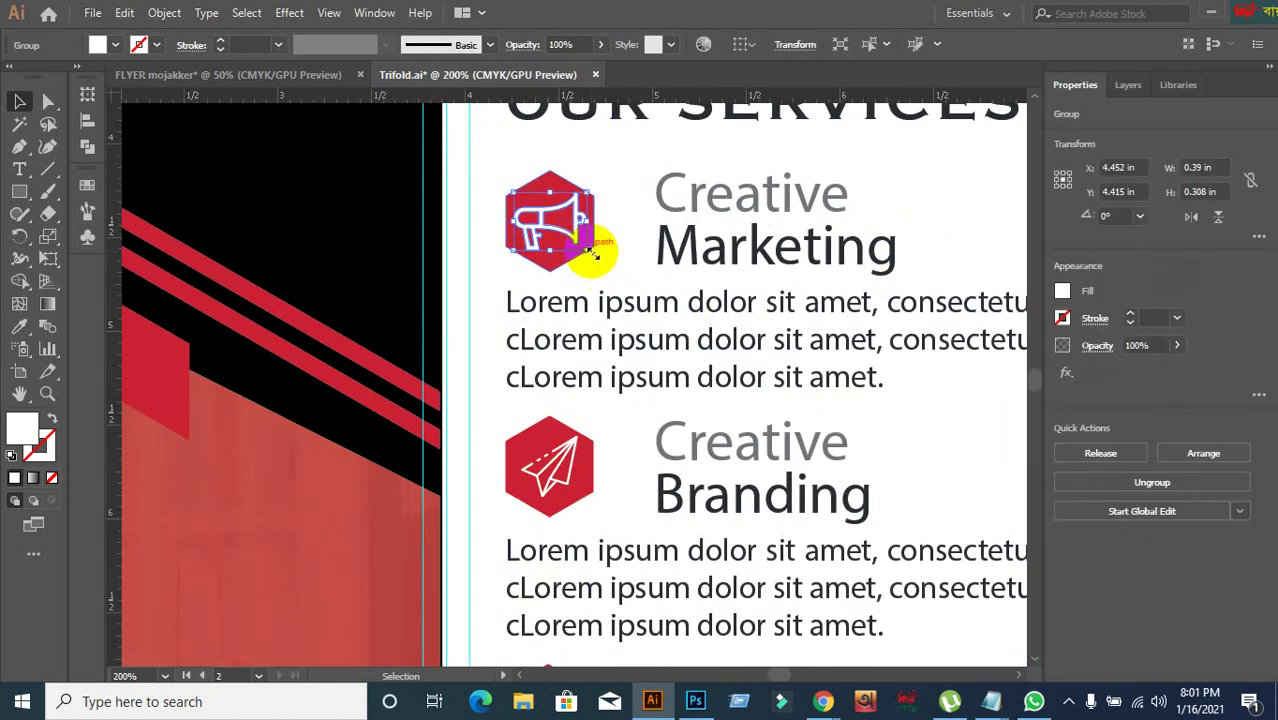
{"action": "left_click_drag", "start_coordinate": [587, 250], "coordinate": [584, 247]}
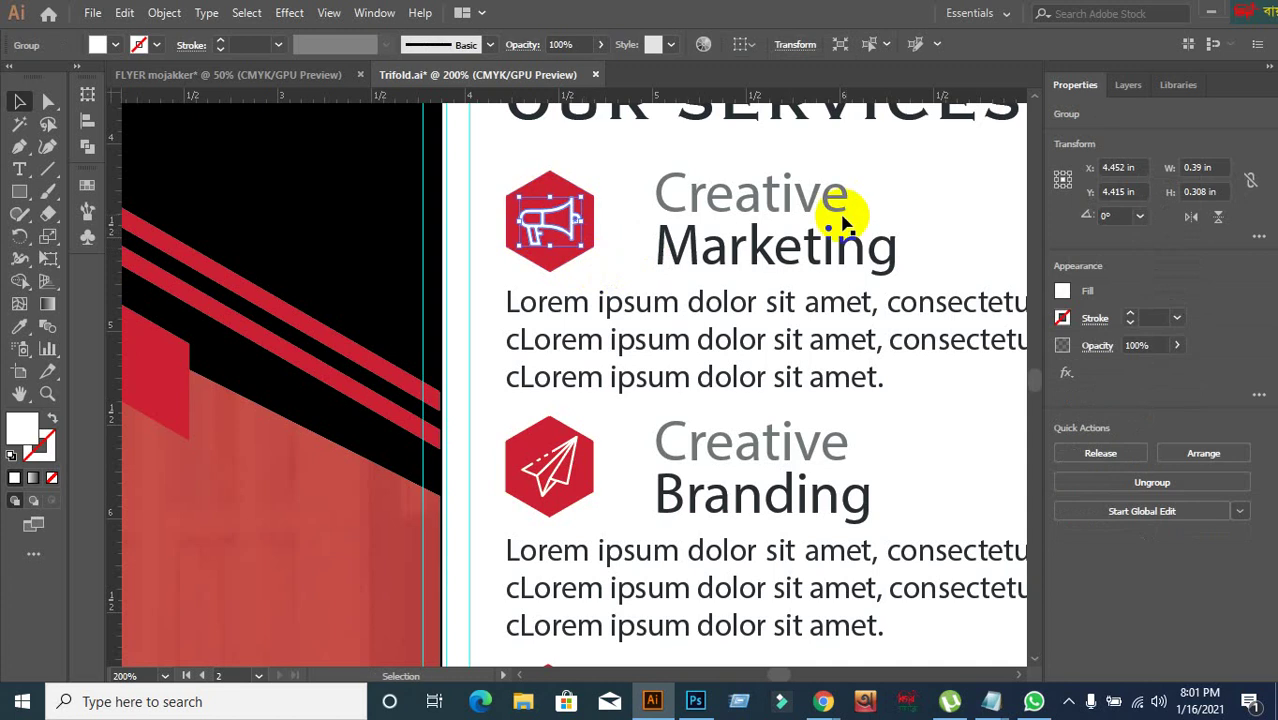
{"action": "left_click", "coordinate": [660, 285]}
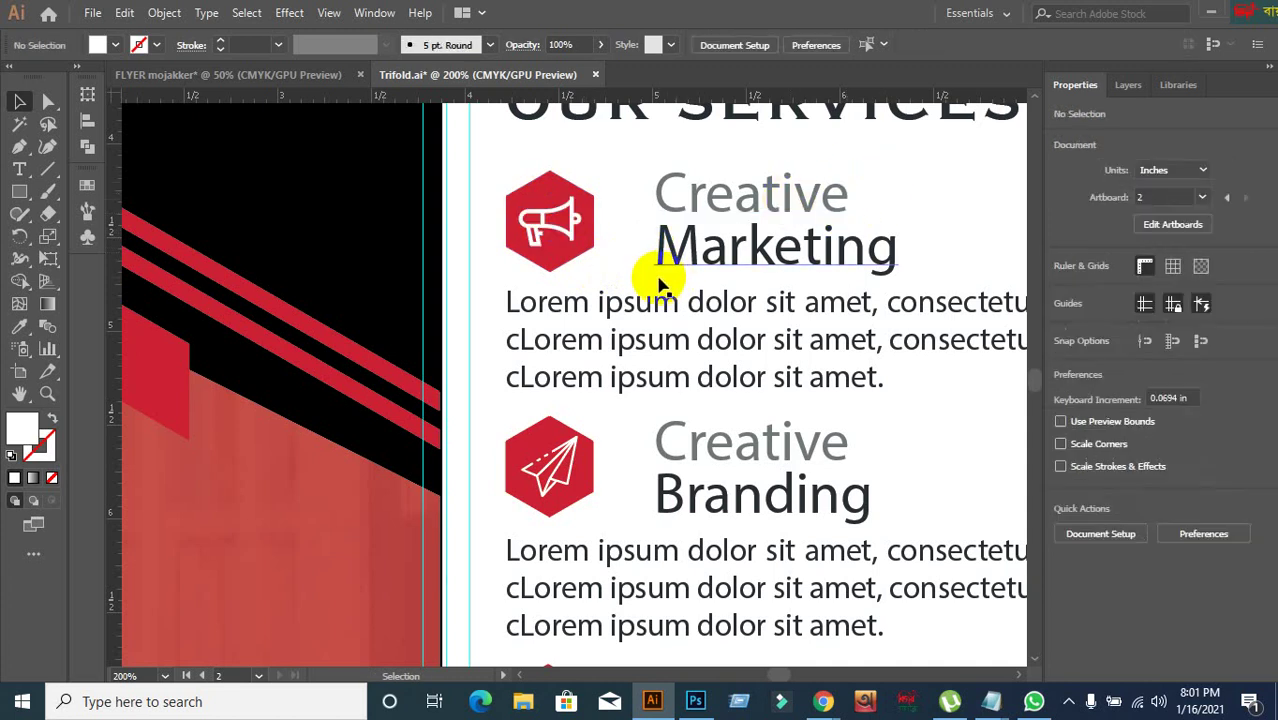
- Place two vertical guides along the outer edges of the megaphone symbol to mark its width
{"action": "left_click", "coordinate": [564, 238]}
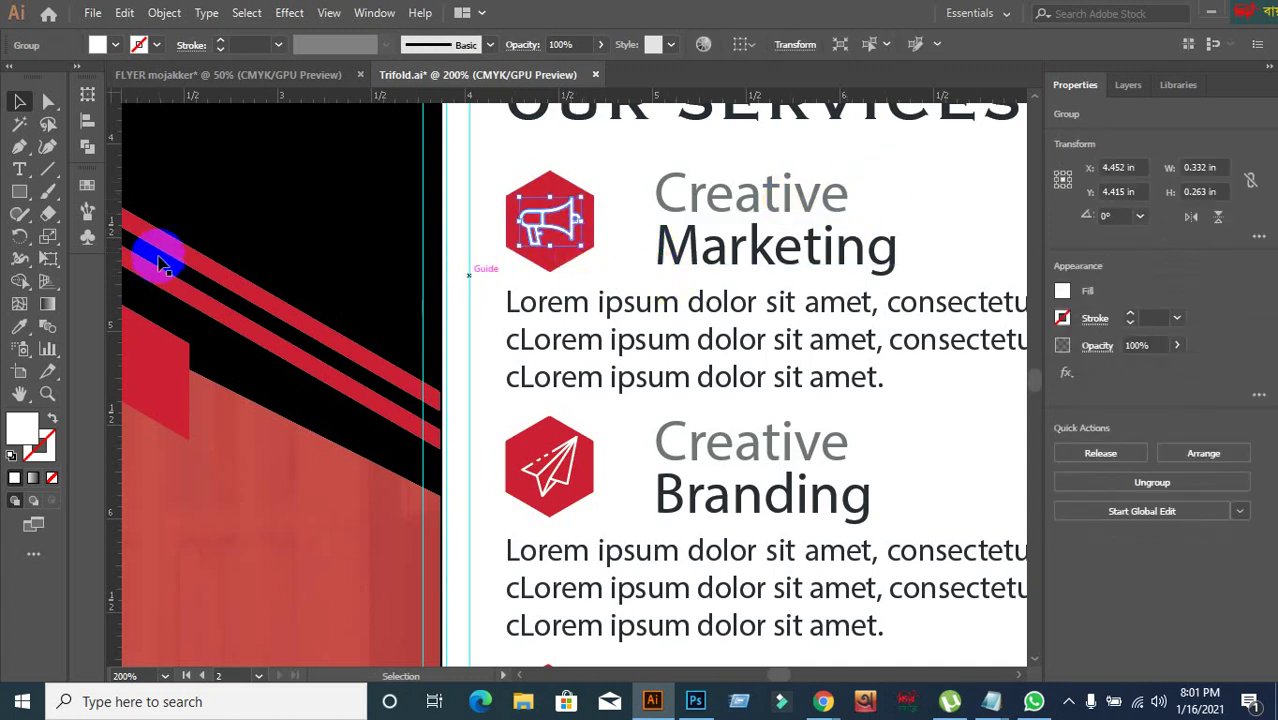
{"action": "left_click_drag", "start_coordinate": [118, 180], "coordinate": [520, 250]}
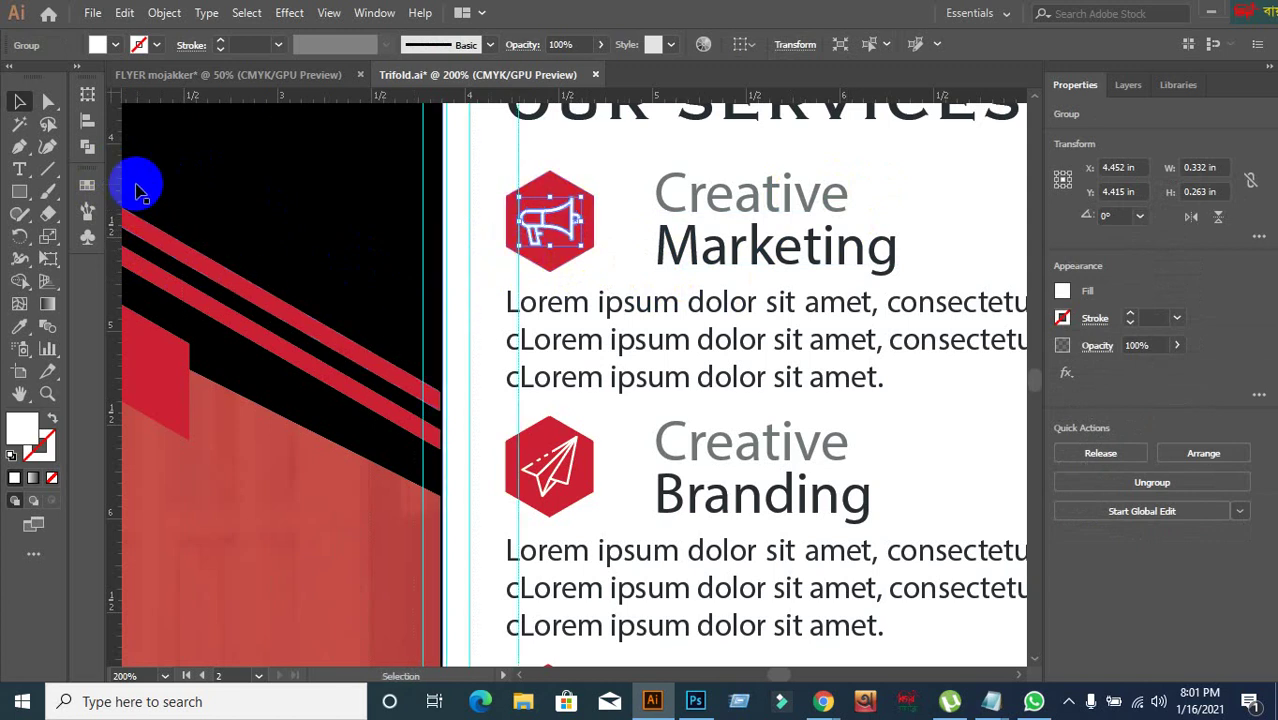
{"action": "left_click_drag", "start_coordinate": [118, 180], "coordinate": [583, 258]}
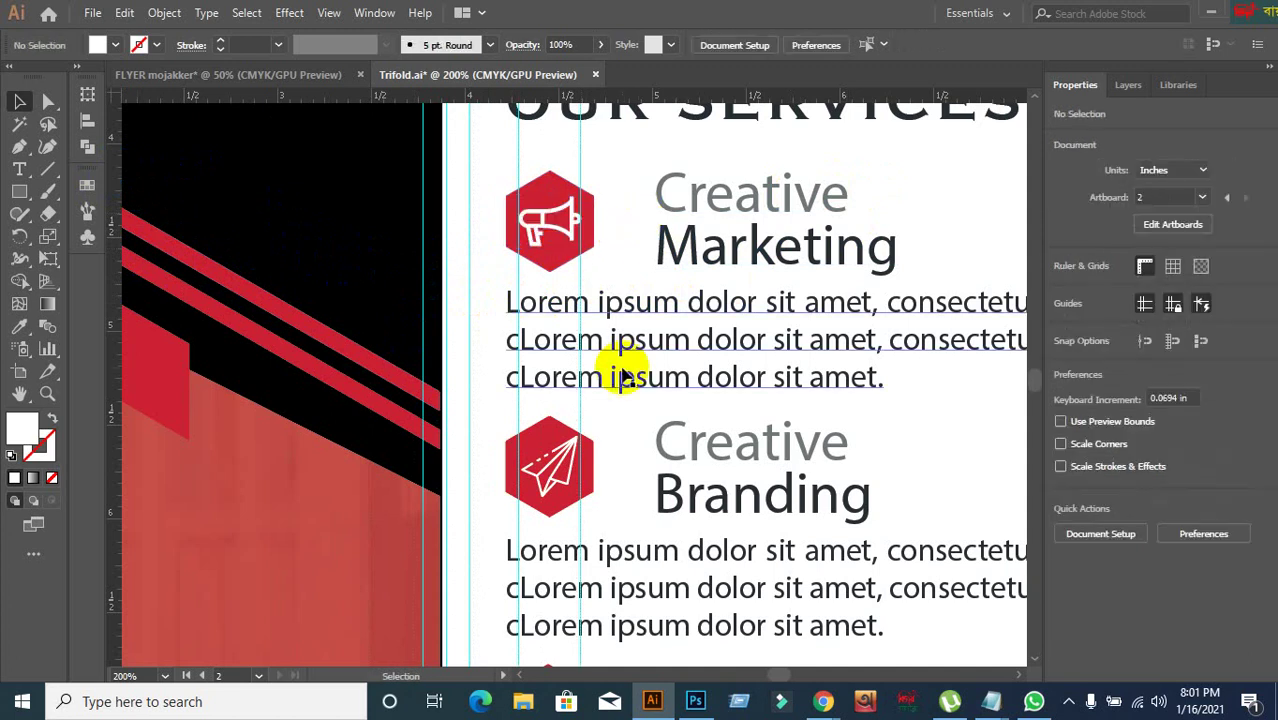
- Enlarge the Creative Branding paper plane about its centre so it spans the two symbol-width guides
{"action": "scroll", "coordinate": [600, 460], "scroll_direction": "down", "scroll_amount": 1}
{"action": "scroll", "coordinate": [598, 452], "scroll_direction": "down", "scroll_amount": 1}
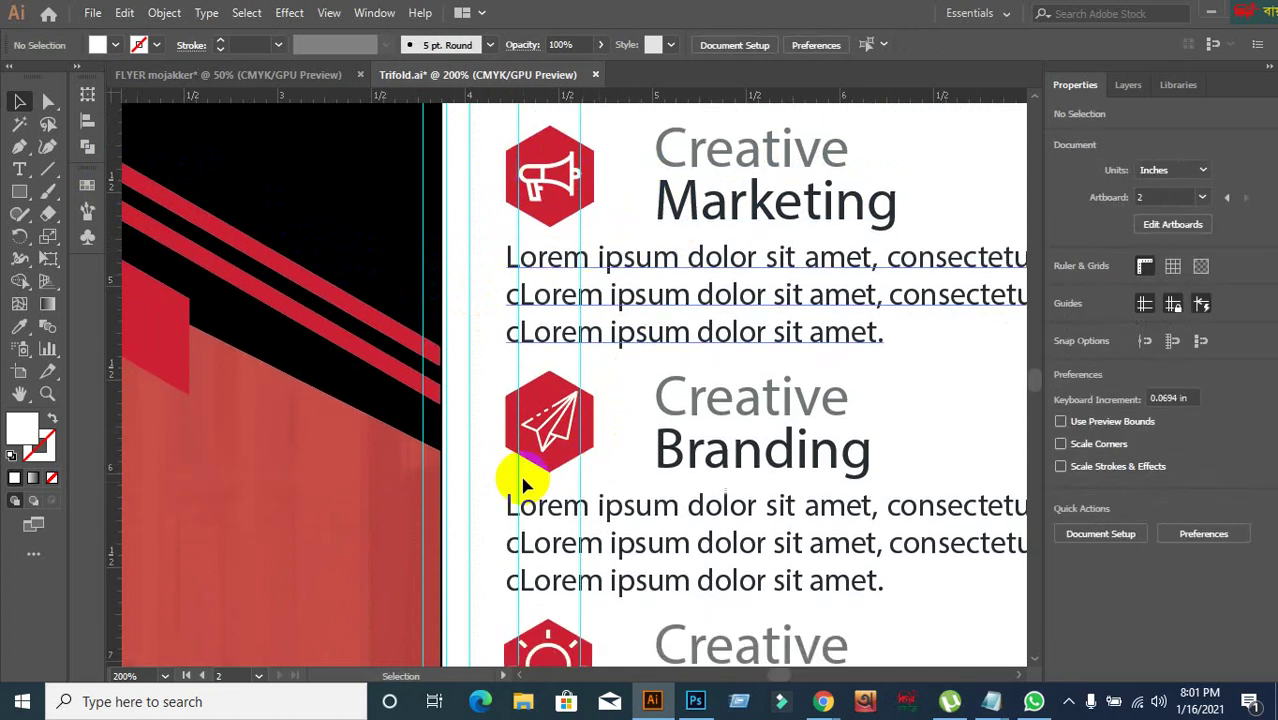
{"action": "scroll", "coordinate": [525, 478], "scroll_direction": "up", "scroll_amount": 2}
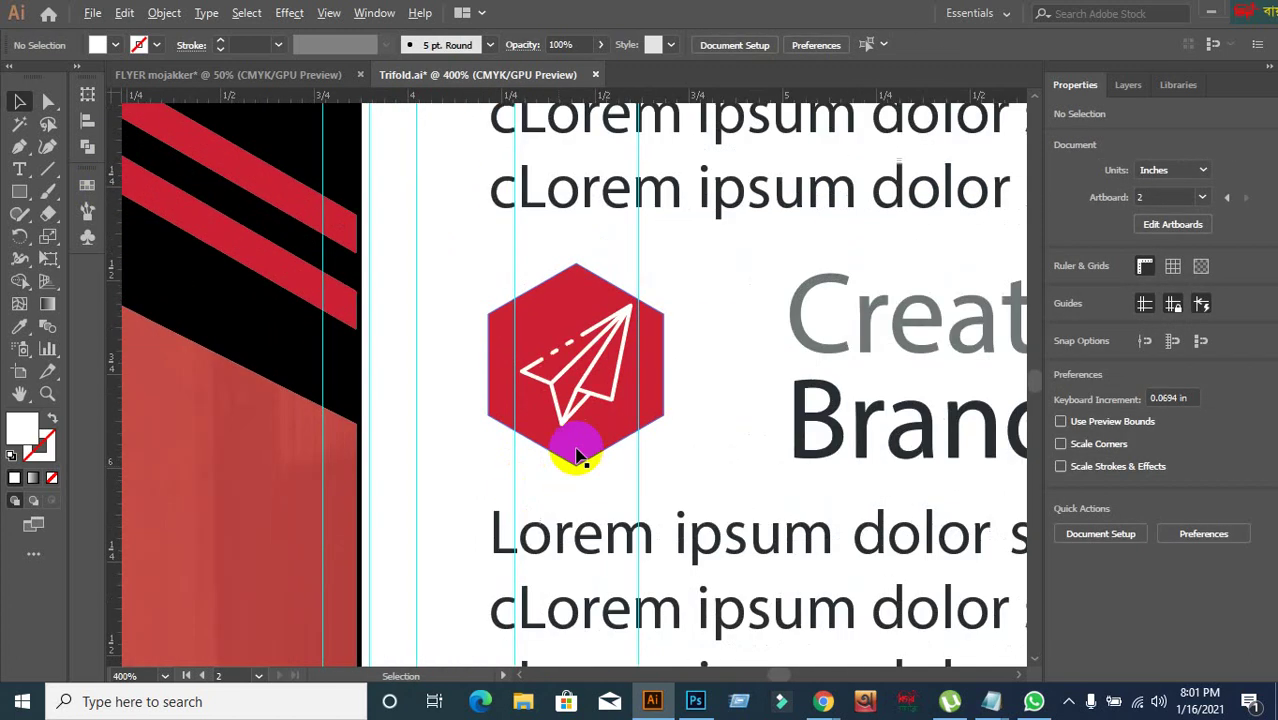
{"action": "left_click", "coordinate": [580, 393]}
{"action": "left_click_drag", "start_coordinate": [626, 315], "coordinate": [648, 286]}
{"action": "left_click", "coordinate": [705, 307]}
{"action": "scroll", "coordinate": [686, 330], "scroll_direction": "down", "scroll_amount": 1}
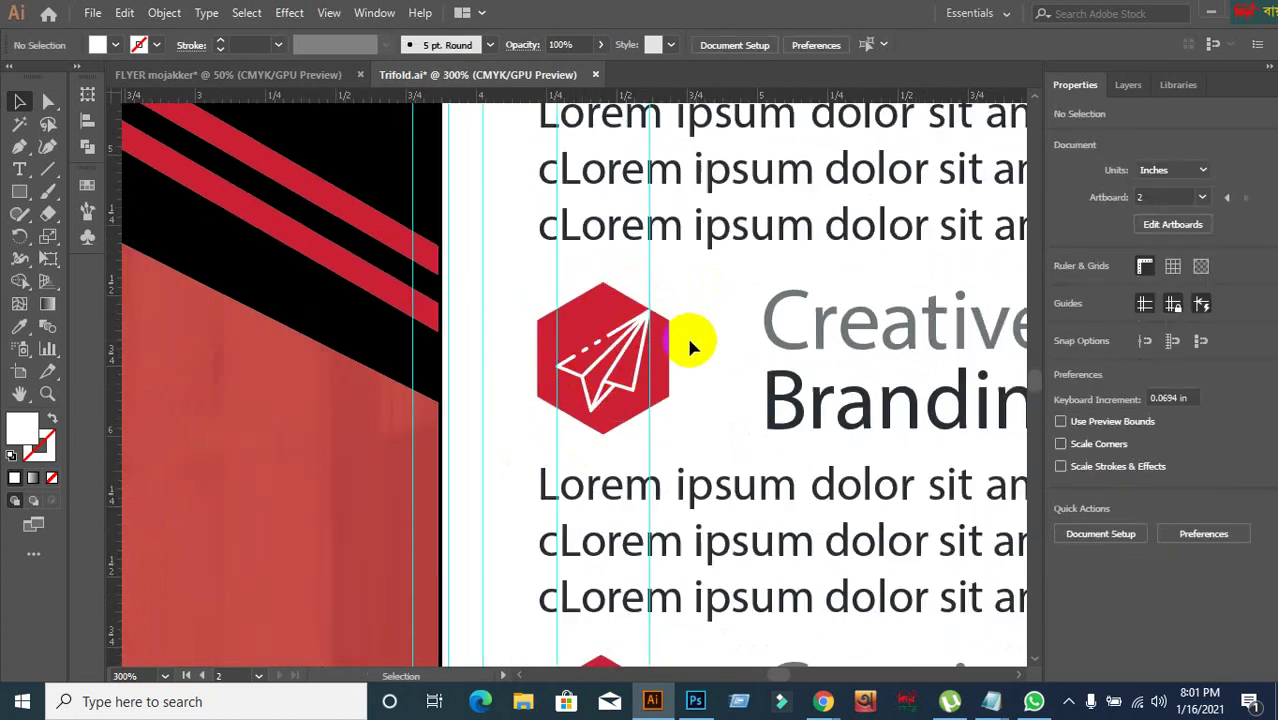
- Scale the paper plane down about its centre so it sits slightly inside the two symbol-width guides
{"action": "scroll", "coordinate": [690, 350], "scroll_direction": "down", "scroll_amount": 1}
{"action": "scroll", "coordinate": [700, 376], "scroll_direction": "up", "scroll_amount": 1}
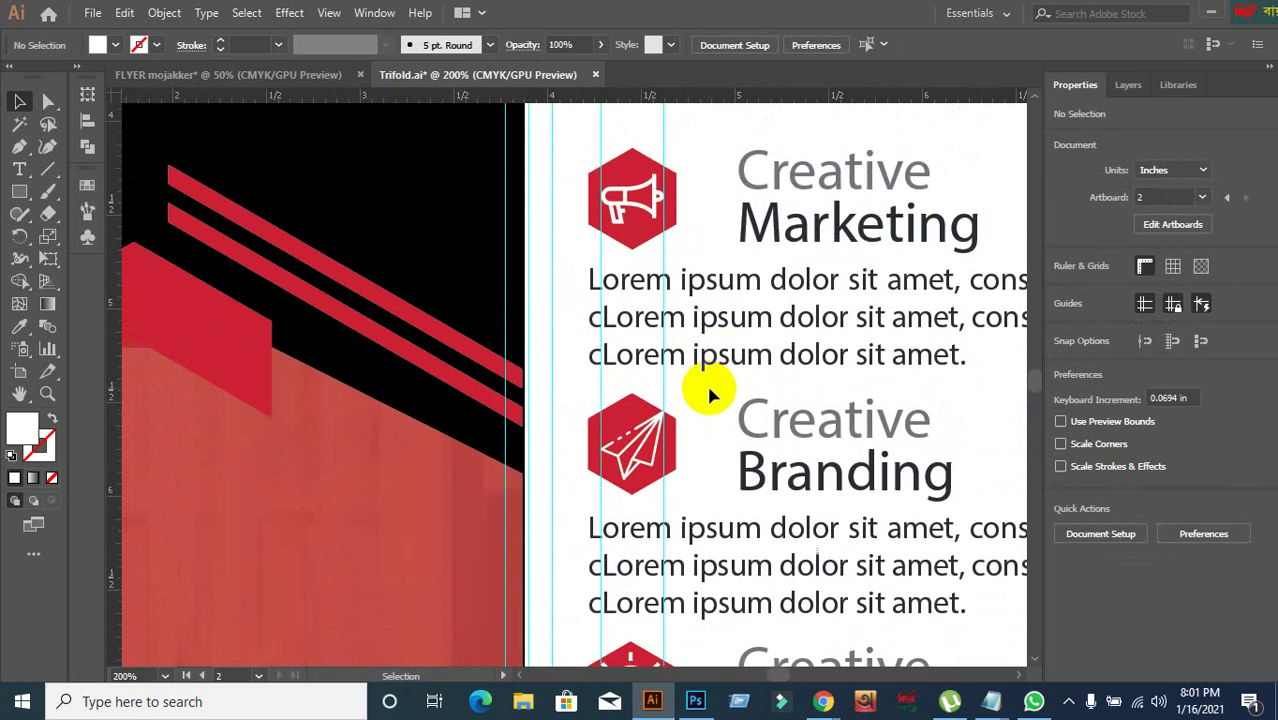
{"action": "scroll", "coordinate": [706, 382], "scroll_direction": "down", "scroll_amount": 1}
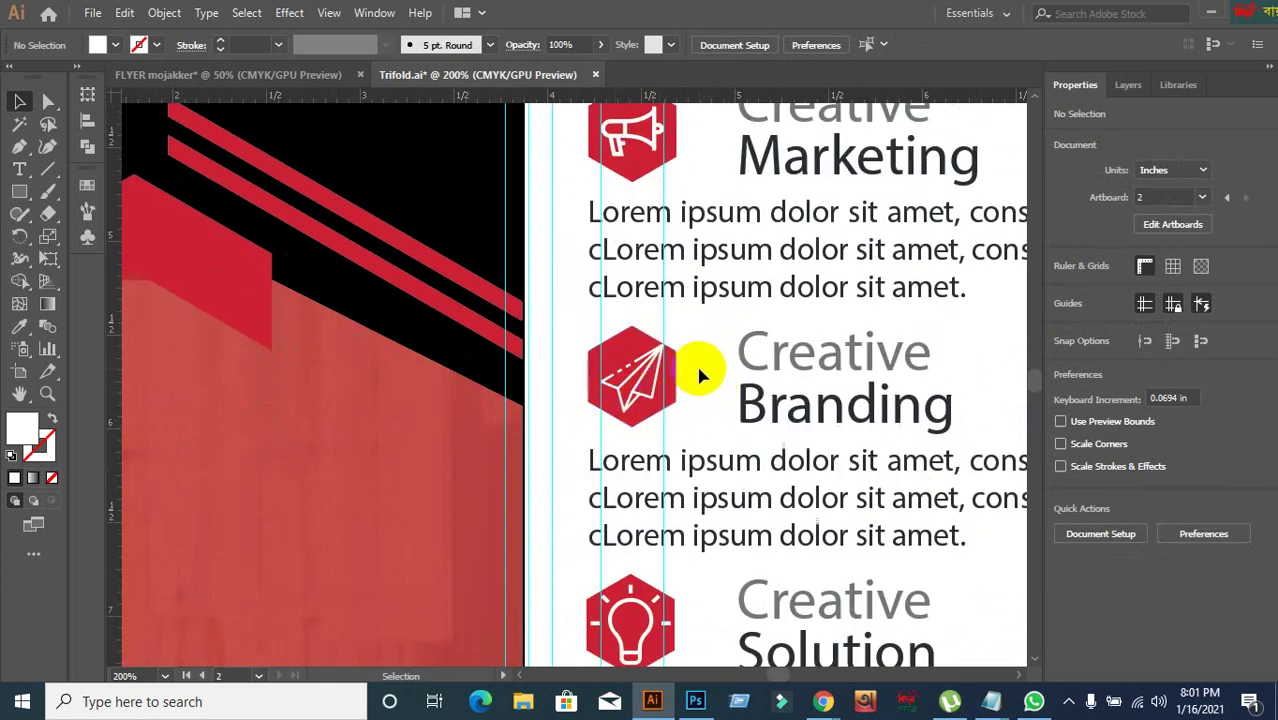
{"action": "scroll", "coordinate": [692, 406], "scroll_direction": "up", "scroll_amount": 1}
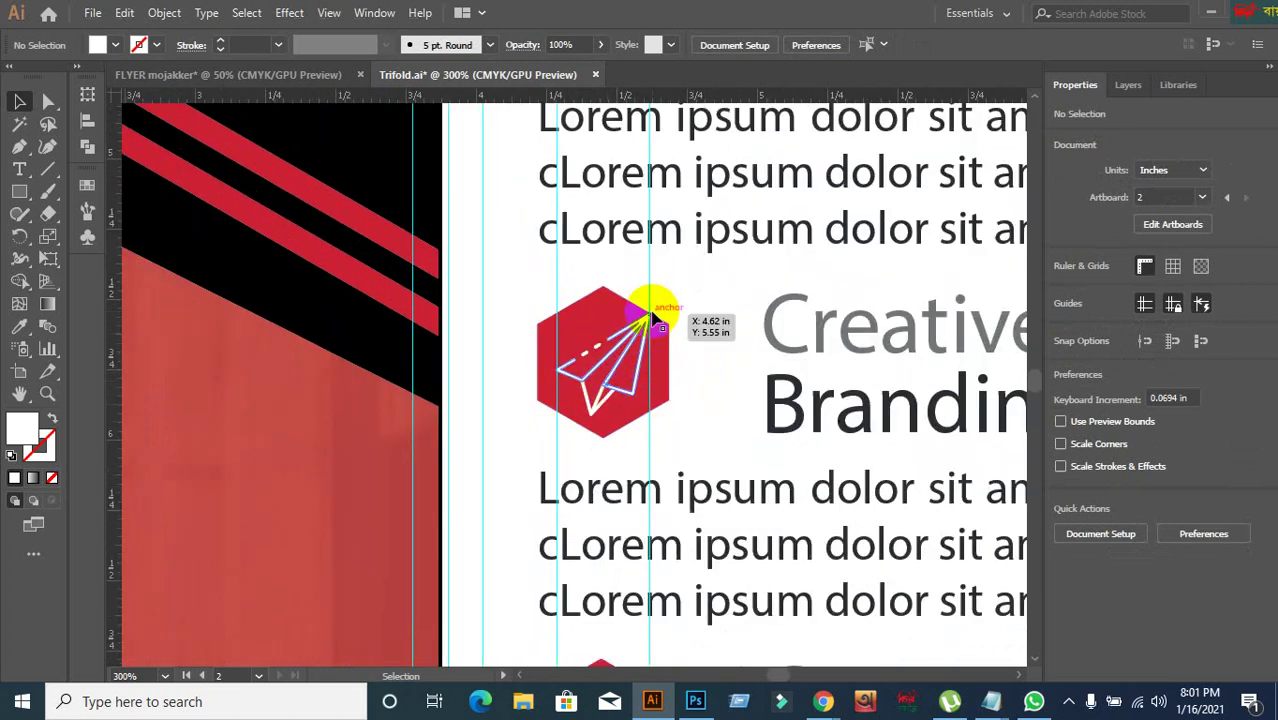
{"action": "scroll", "coordinate": [633, 362], "scroll_direction": "up", "scroll_amount": 1}
{"action": "left_click", "coordinate": [652, 383]}
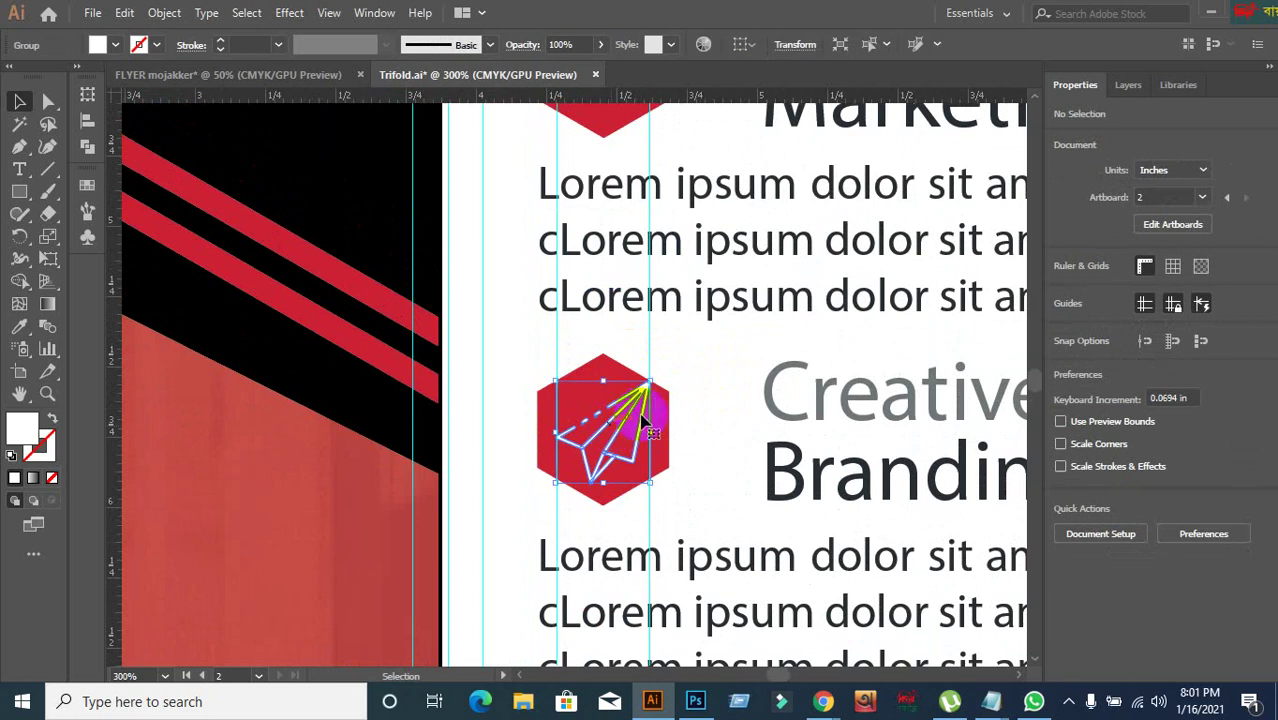
{"action": "left_click_drag", "start_coordinate": [652, 383], "coordinate": [641, 389]}
{"action": "left_click", "coordinate": [708, 396]}
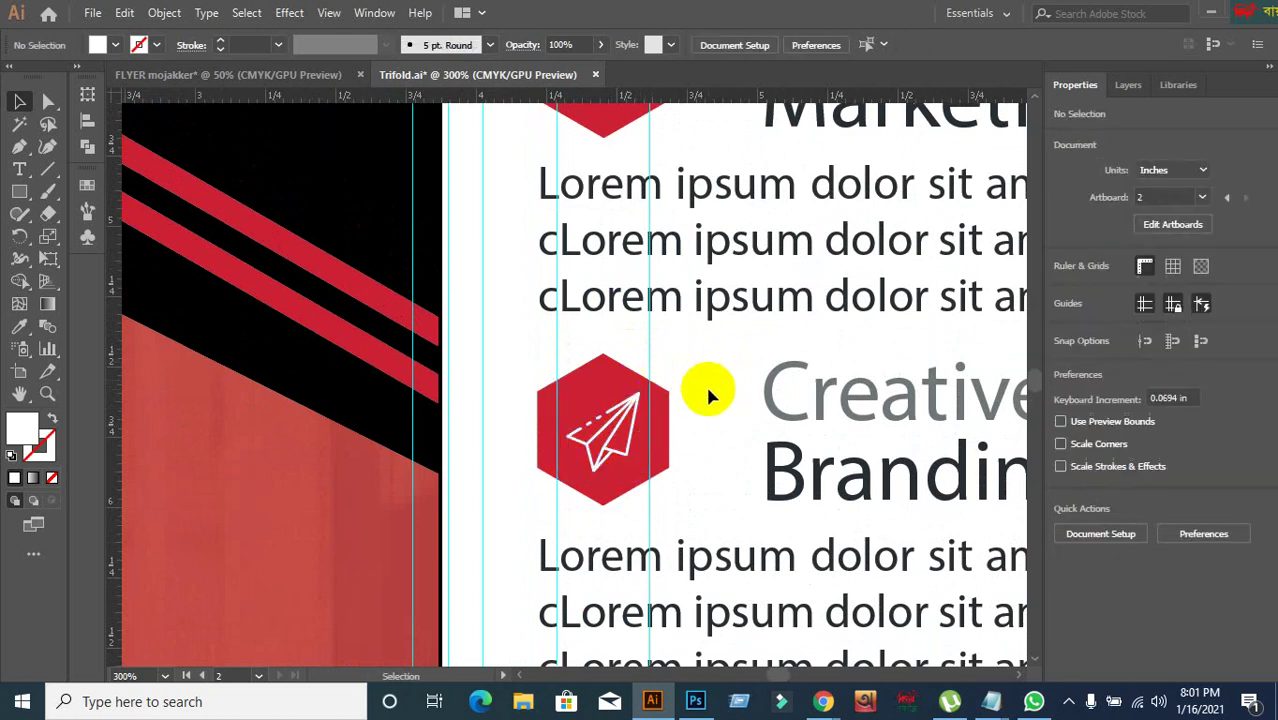
- Move the Creative Solution light bulb to the first symbol-width guide and scale it to about 0.331 in wide to fit between both guides
{"action": "scroll", "coordinate": [707, 392], "scroll_direction": "down", "scroll_amount": 1}
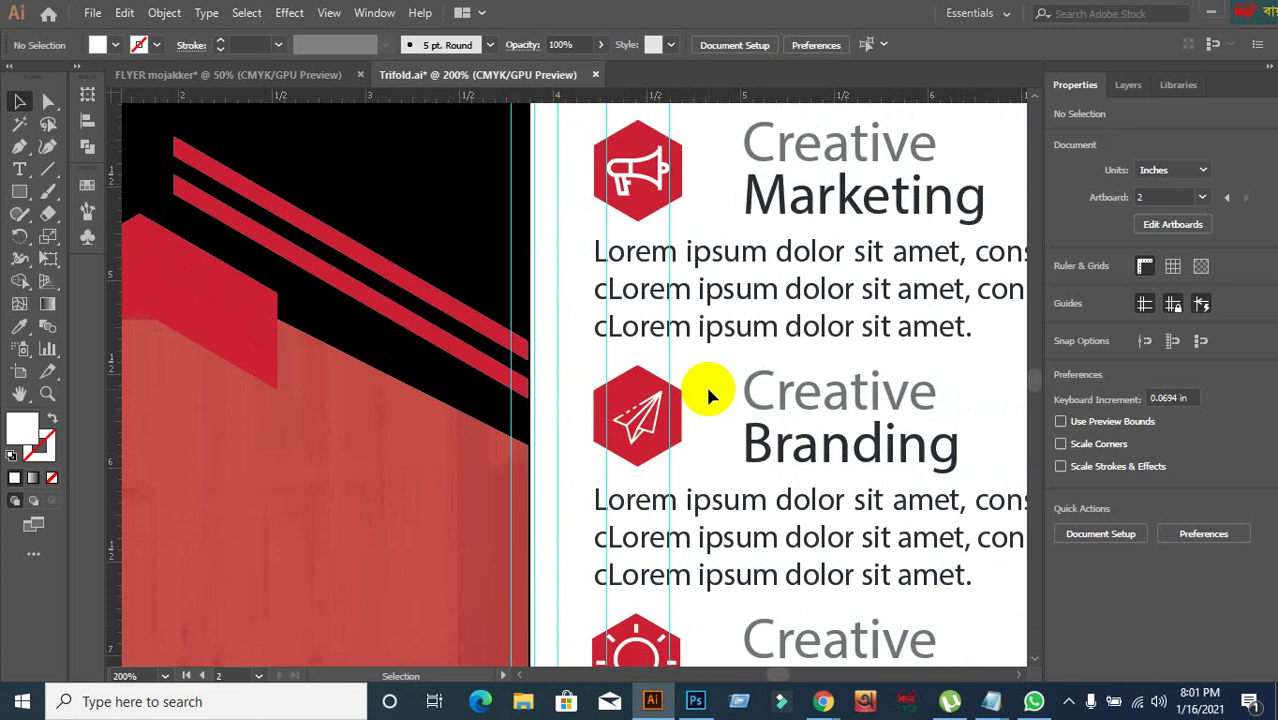
{"action": "scroll", "coordinate": [705, 383], "scroll_direction": "down", "scroll_amount": 5}
{"action": "scroll", "coordinate": [707, 394], "scroll_direction": "up", "scroll_amount": 1}
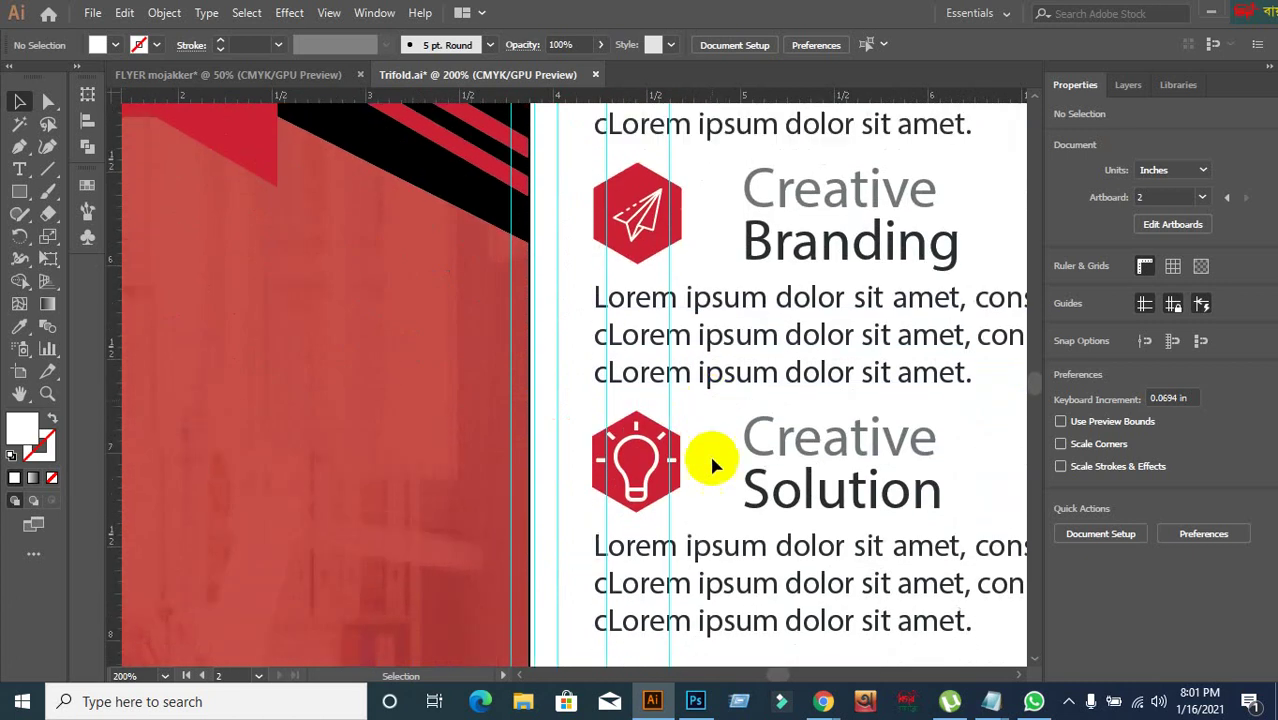
{"action": "scroll", "coordinate": [630, 522], "scroll_direction": "up", "scroll_amount": 2}
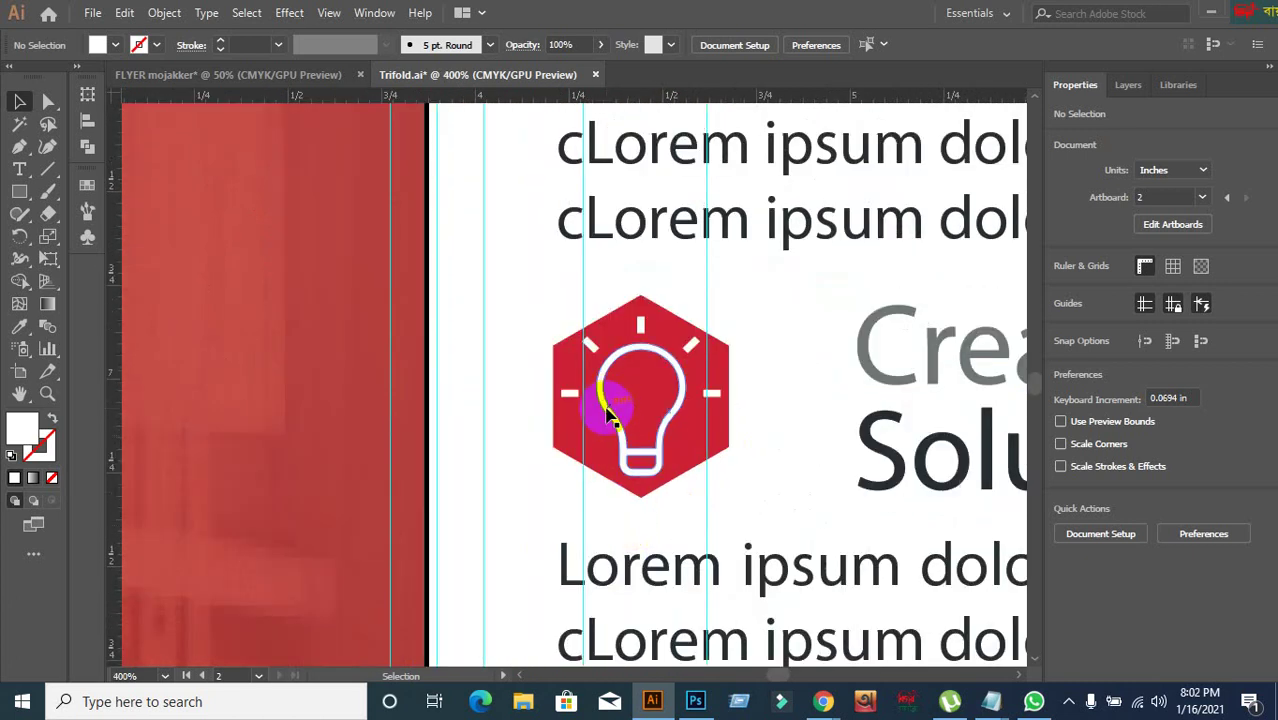
{"action": "left_click_drag", "start_coordinate": [607, 415], "coordinate": [634, 402]}
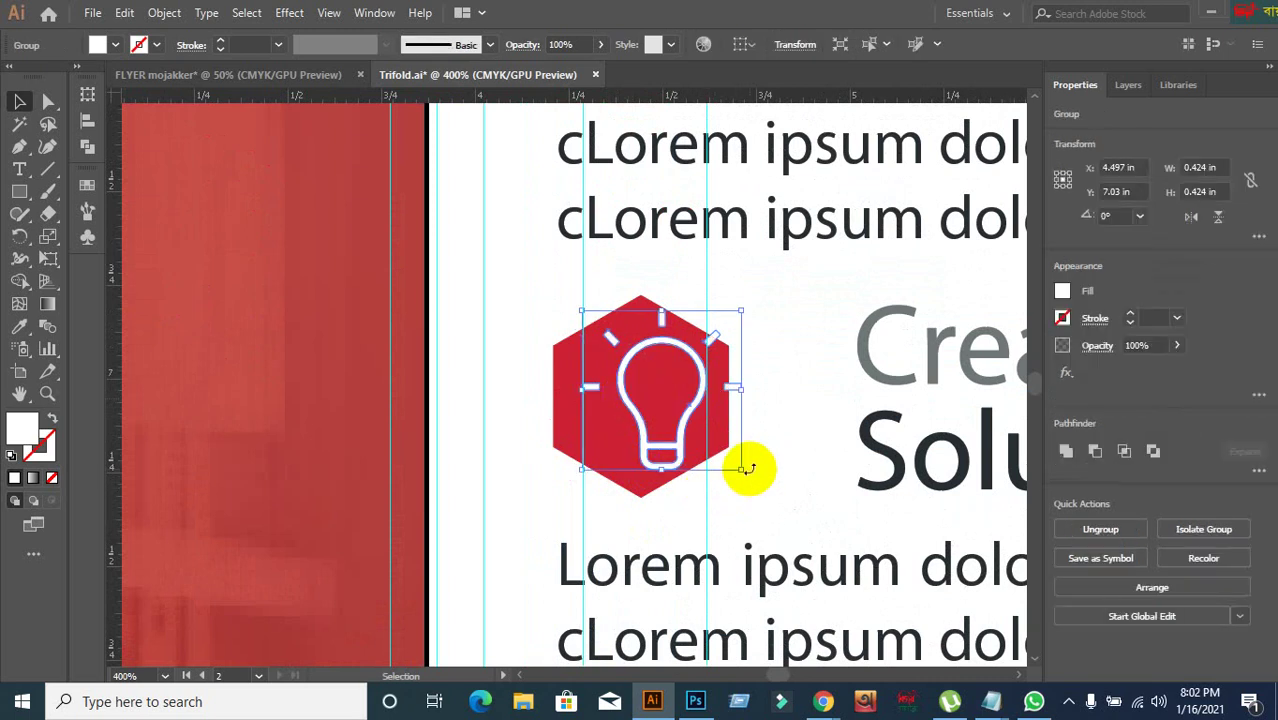
{"action": "left_click_drag", "start_coordinate": [742, 470], "coordinate": [706, 440]}
{"action": "left_click", "coordinate": [783, 513]}
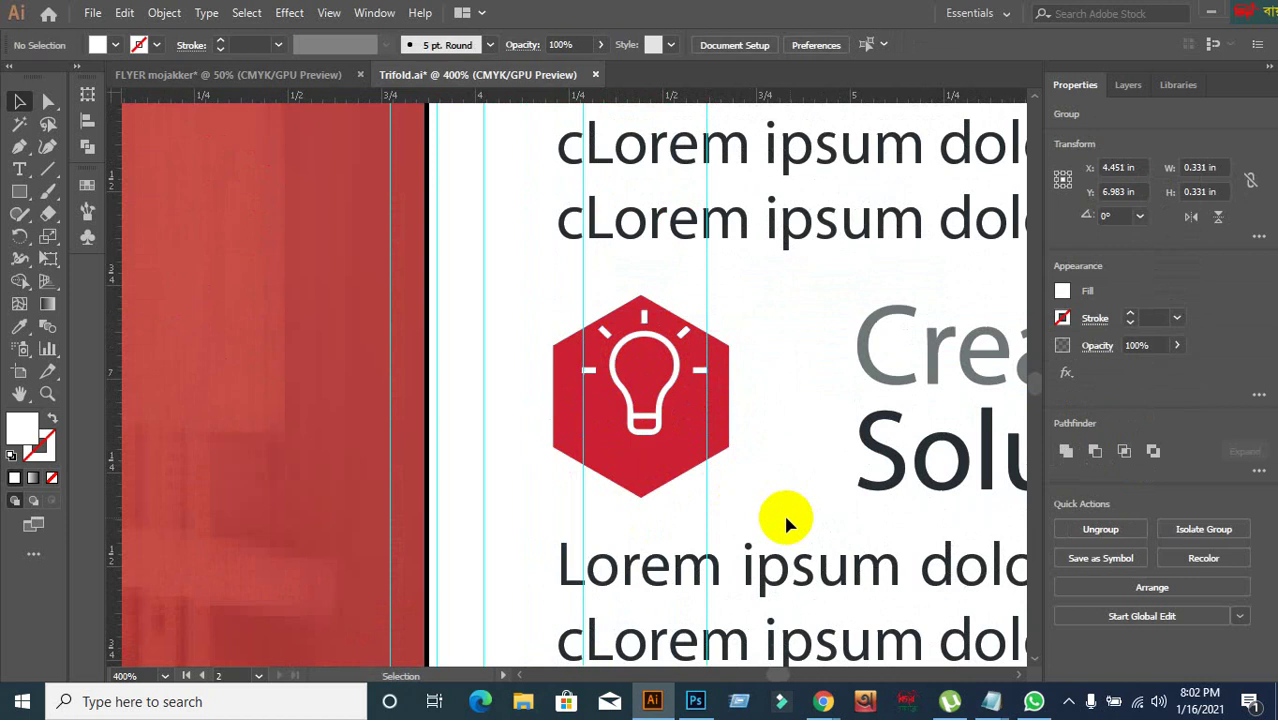
- Centre the Creative Solution light bulb vertically and horizontally on its red hexagon
{"action": "left_click", "coordinate": [645, 440]}
{"action": "left_click", "coordinate": [620, 482], "text": "shift"}
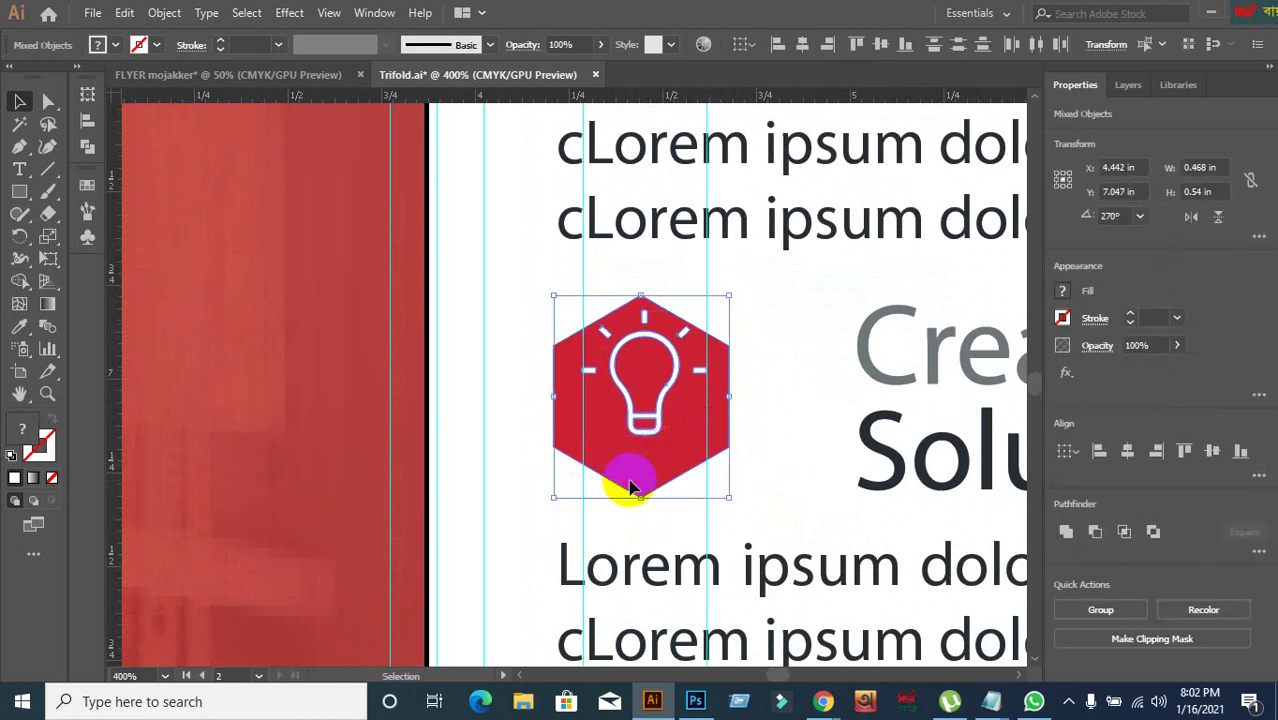
{"action": "left_click", "coordinate": [1210, 452]}
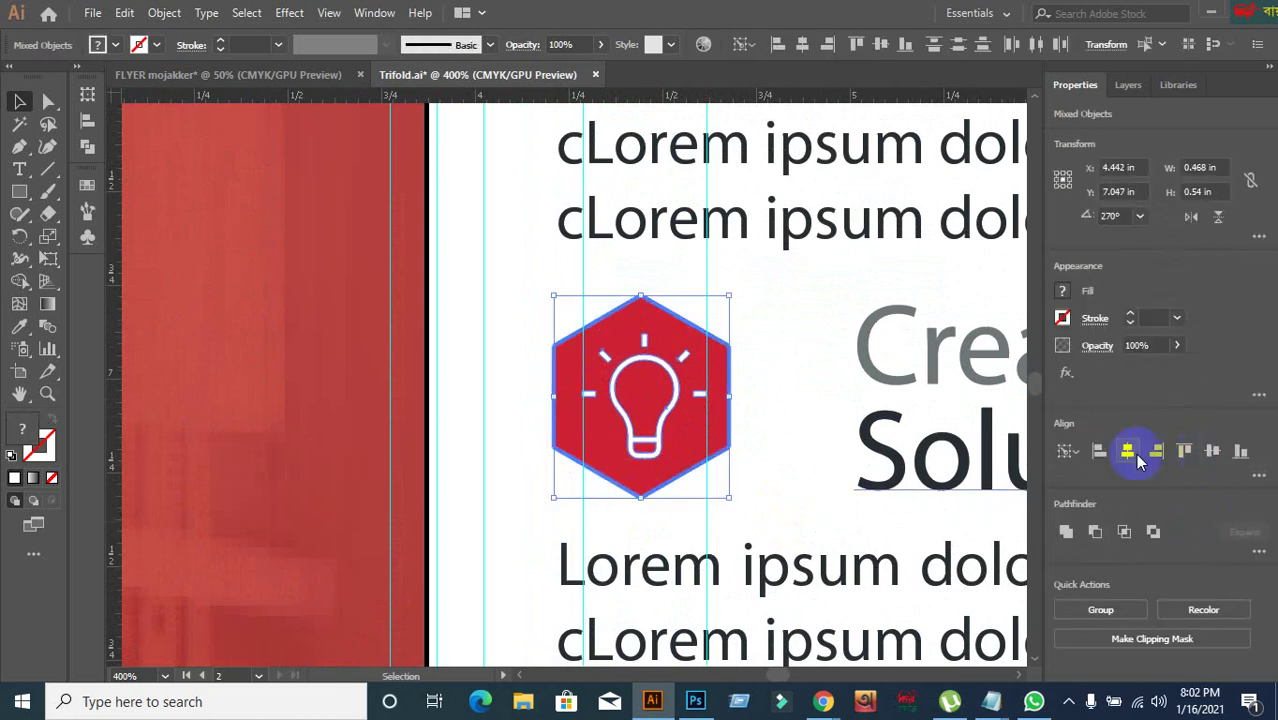
{"action": "left_click", "coordinate": [1127, 451]}
{"action": "left_click", "coordinate": [797, 414]}
- Unlock the guides and delete the two vertical symbol-width guides running through the service symbols
{"action": "scroll", "coordinate": [798, 414], "scroll_direction": "down", "scroll_amount": 1}
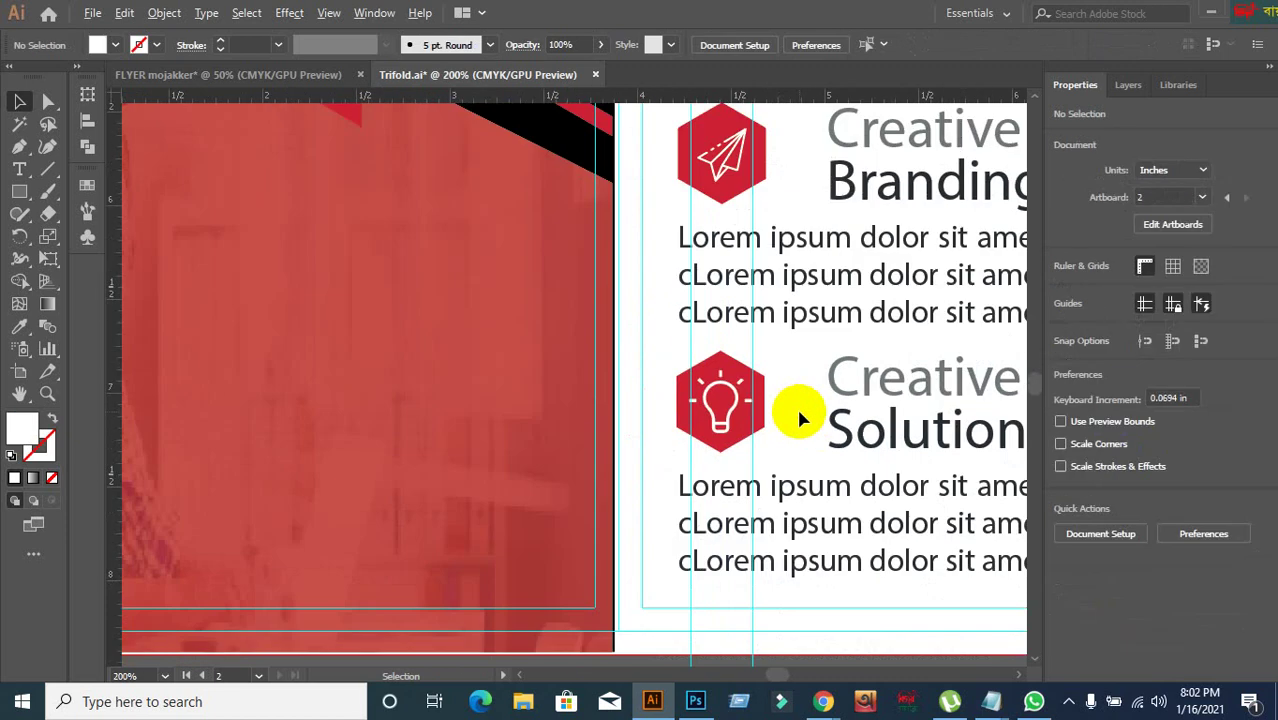
{"action": "scroll", "coordinate": [798, 414], "scroll_direction": "down", "scroll_amount": 1}
{"action": "left_click_drag", "start_coordinate": [765, 305], "coordinate": [685, 448]}
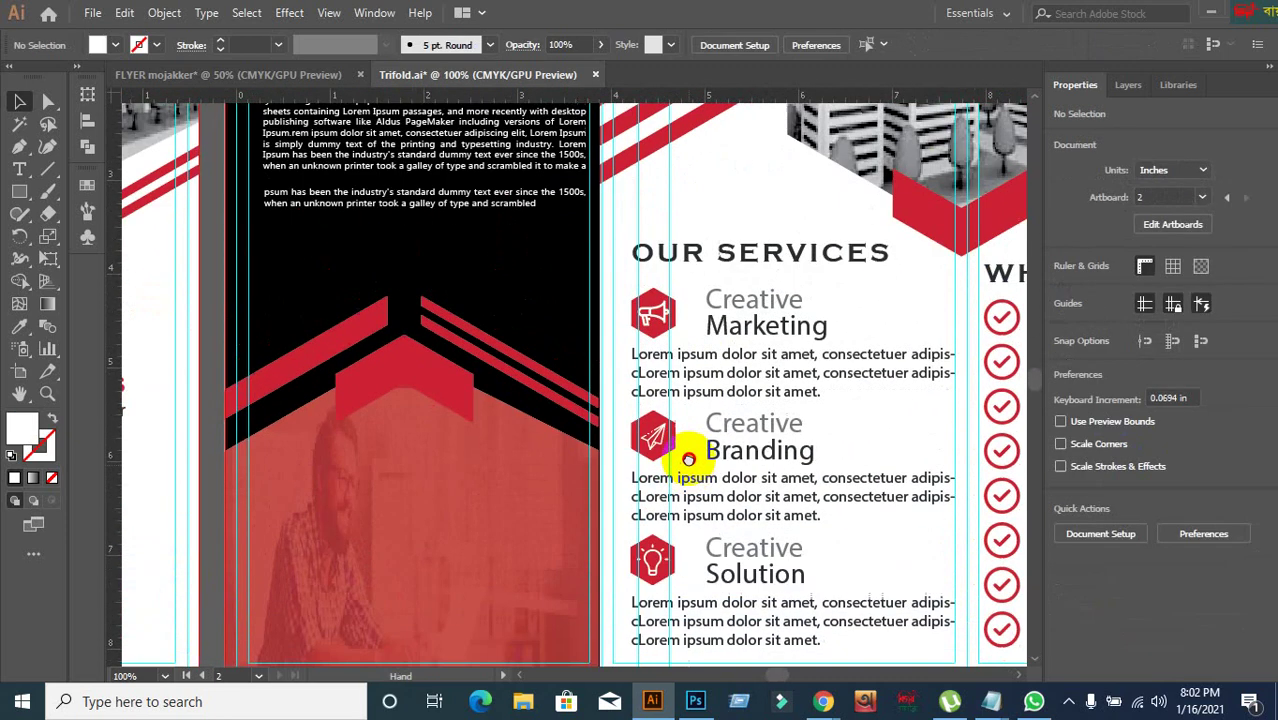
{"action": "scroll", "coordinate": [680, 490], "scroll_direction": "down", "scroll_amount": 3}
{"action": "right_click", "coordinate": [563, 545]}
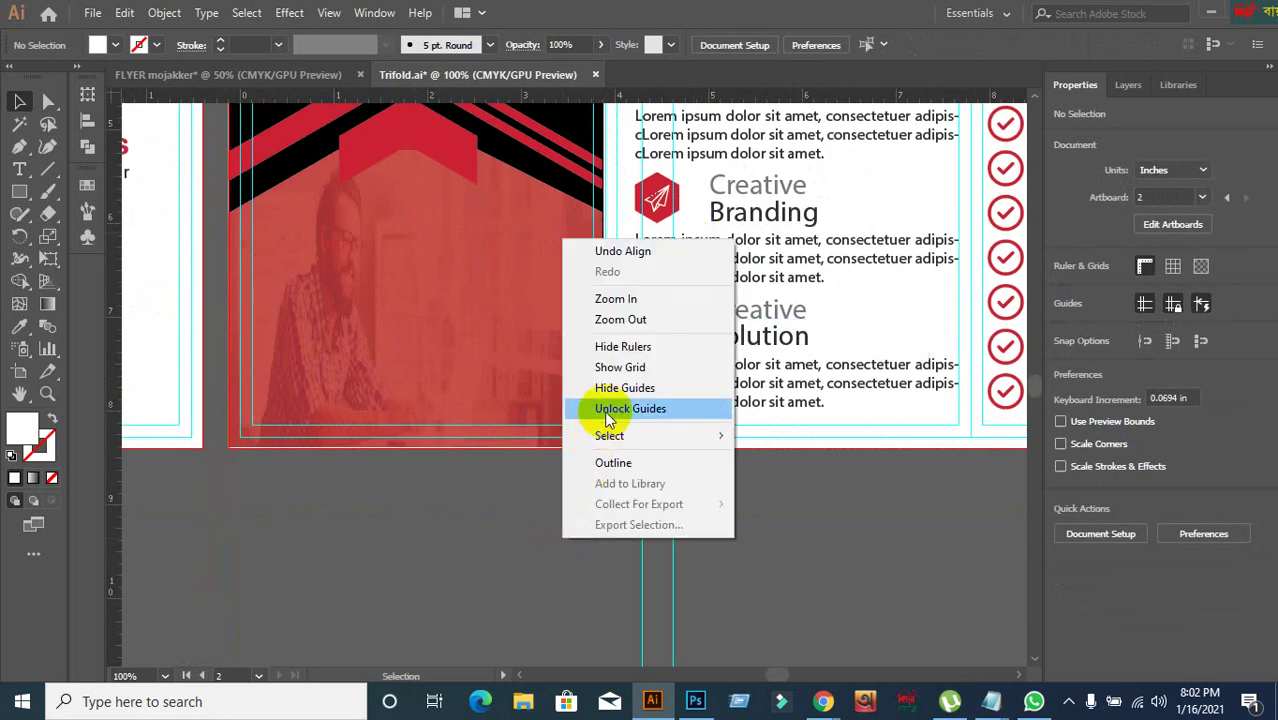
{"action": "left_click", "coordinate": [557, 583]}
{"action": "left_click_drag", "start_coordinate": [623, 534], "coordinate": [905, 580]}
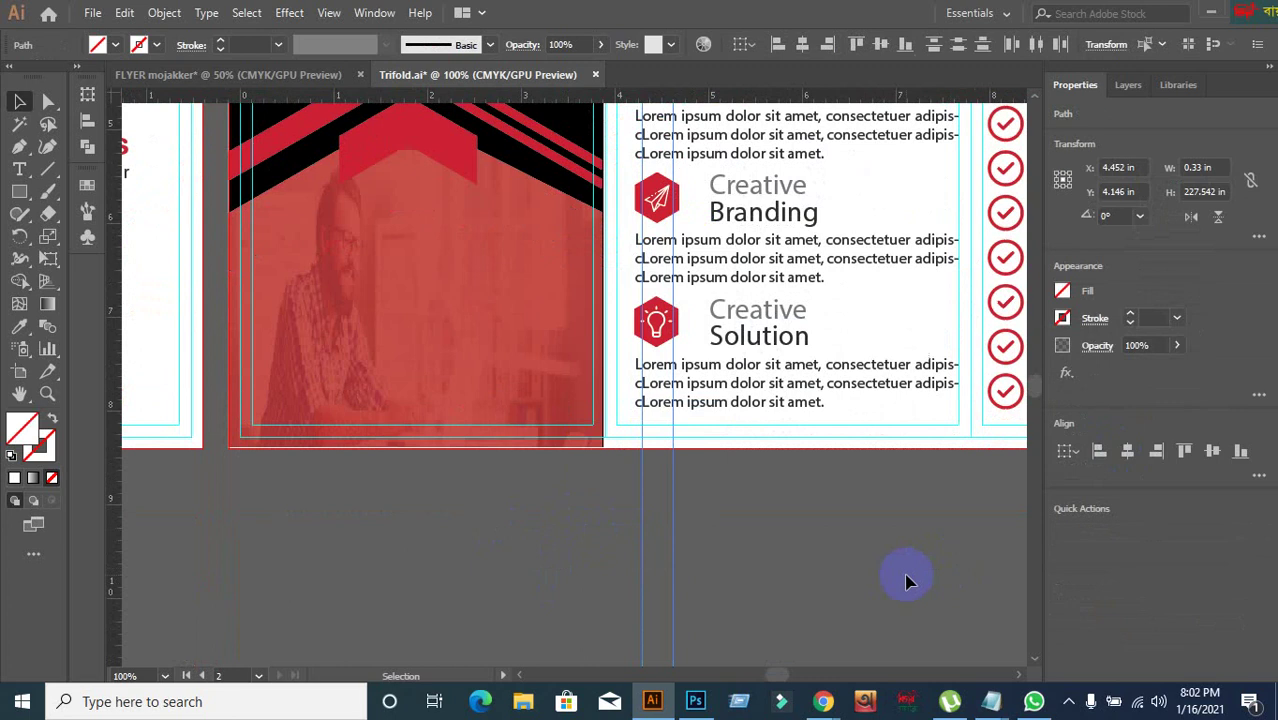
{"action": "left_click", "coordinate": [905, 580]}
- Centre the Creative Branding paper plane vertically and horizontally on its red hexagon
{"action": "scroll", "coordinate": [665, 262], "scroll_direction": "up", "scroll_amount": 2}
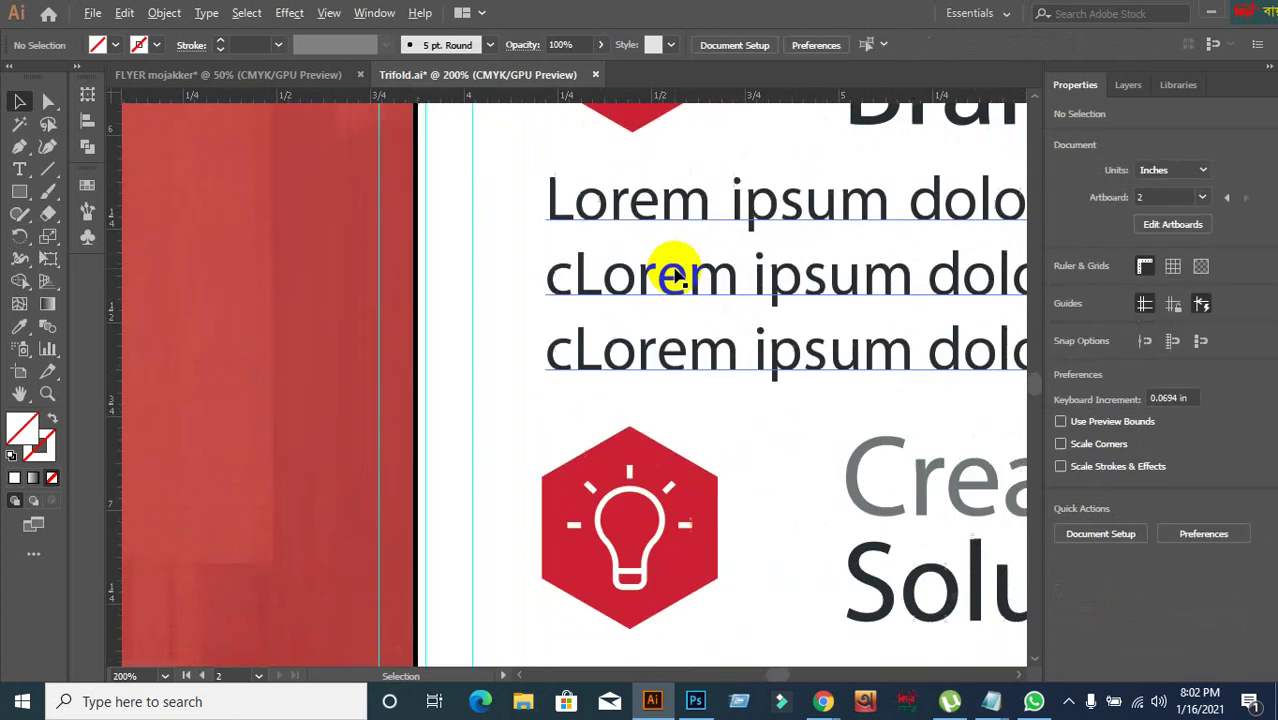
{"action": "scroll", "coordinate": [668, 238], "scroll_direction": "down", "scroll_amount": 1}
{"action": "scroll", "coordinate": [650, 350], "scroll_direction": "down", "scroll_amount": 5}
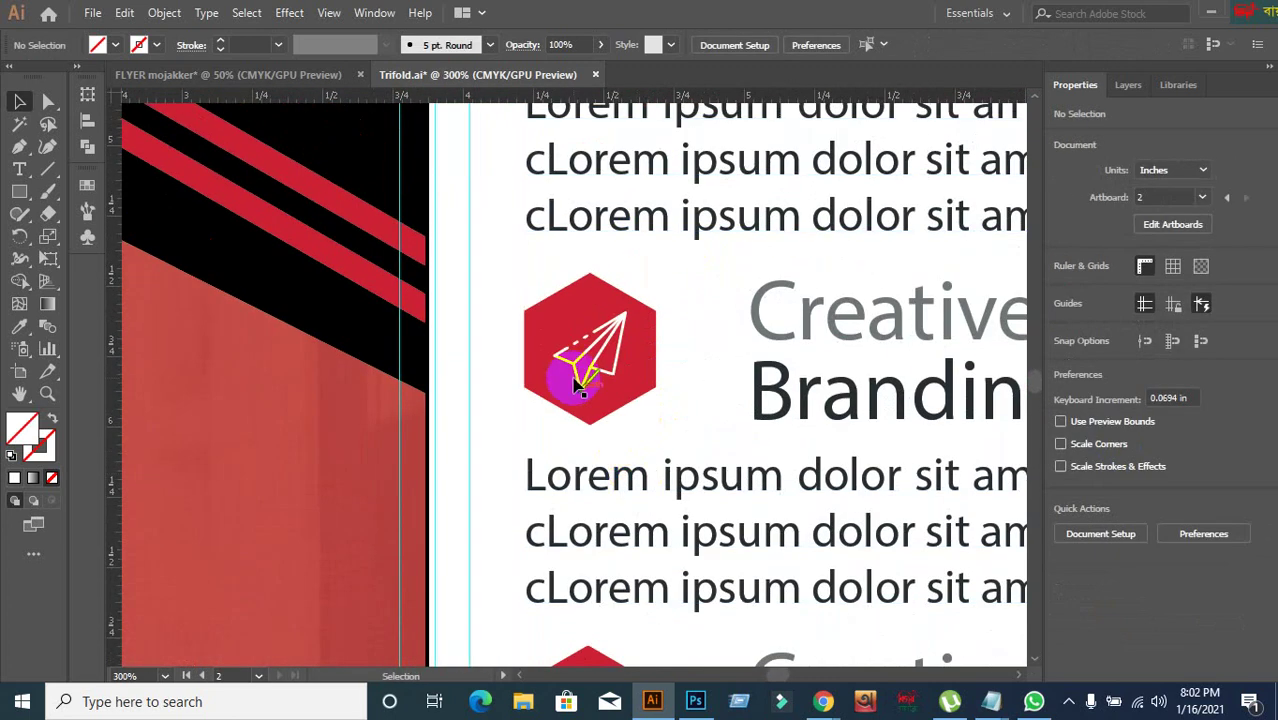
{"action": "left_click", "coordinate": [565, 365]}
{"action": "left_click", "coordinate": [642, 366], "text": "shift"}
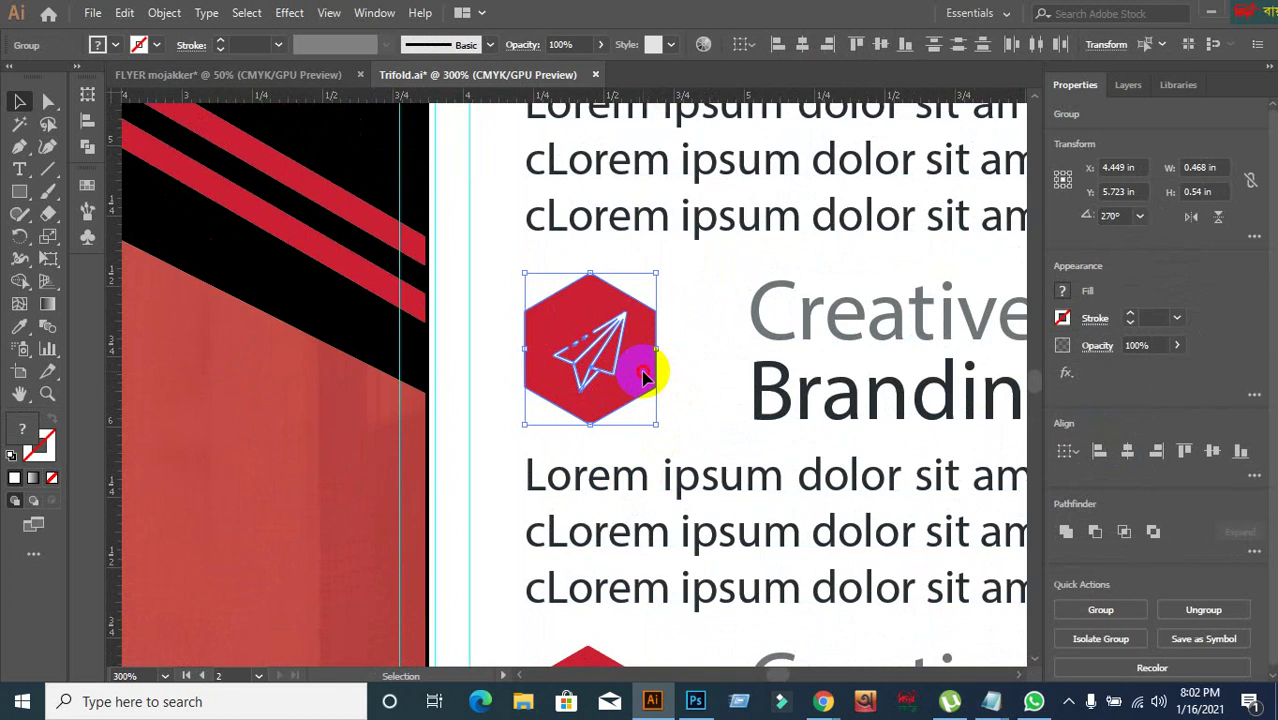
{"action": "left_click", "coordinate": [1222, 456]}
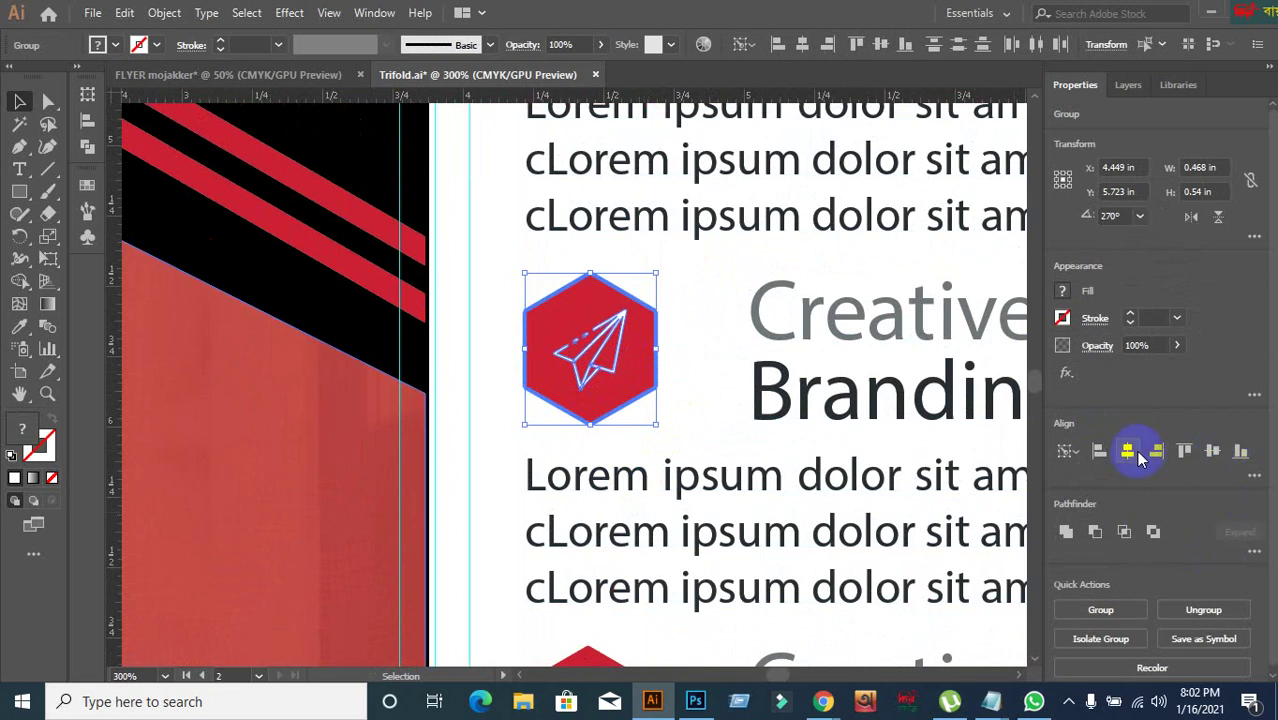
{"action": "left_click", "coordinate": [747, 408]}
- Examine the edge between the black welcome panel and the red services panel against the fold guides
{"action": "scroll", "coordinate": [430, 330], "scroll_direction": "up", "scroll_amount": 2}
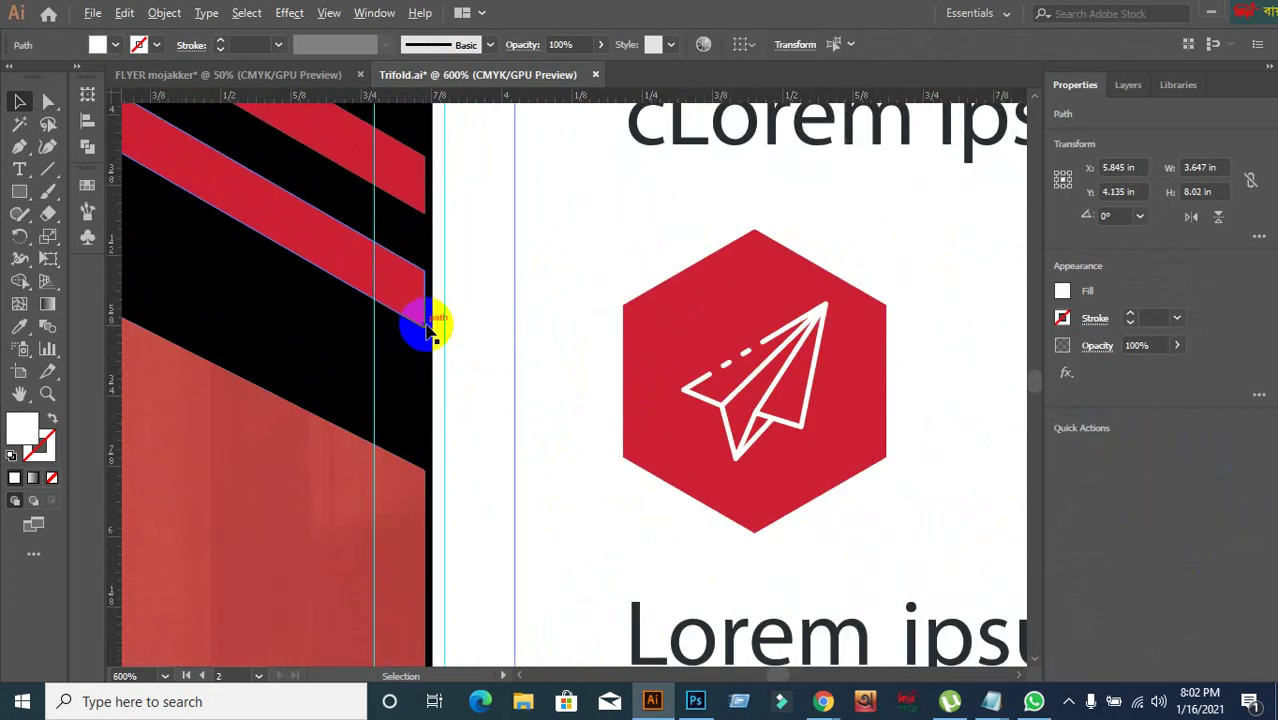
{"action": "scroll", "coordinate": [440, 335], "scroll_direction": "down", "scroll_amount": 4}
{"action": "scroll", "coordinate": [447, 337], "scroll_direction": "up", "scroll_amount": 10}
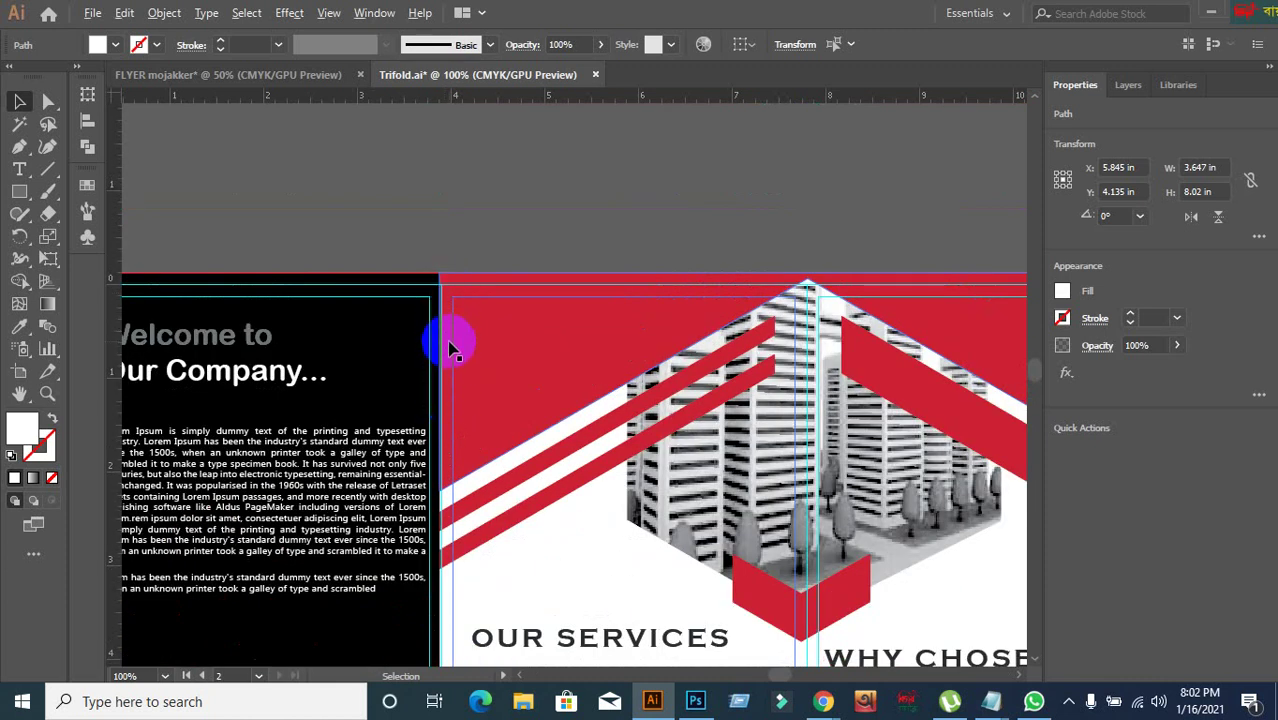
{"action": "scroll", "coordinate": [450, 345], "scroll_direction": "up", "scroll_amount": 6}
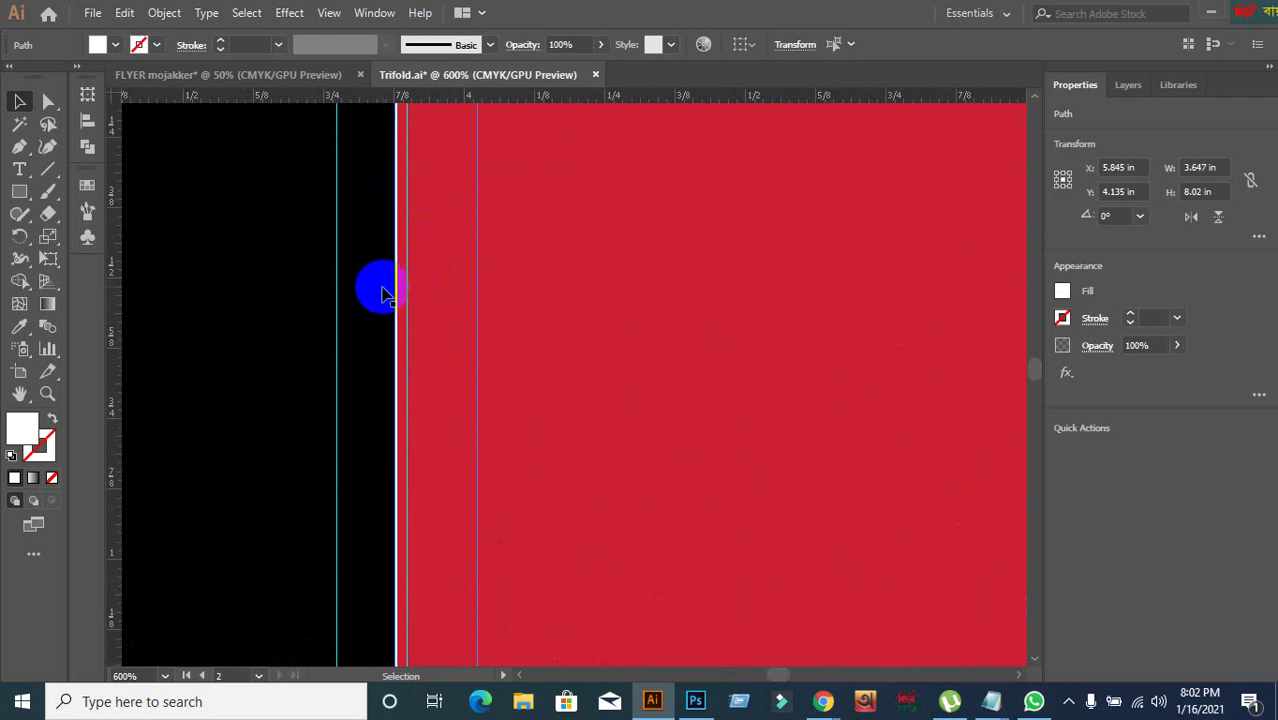
{"action": "scroll", "coordinate": [381, 291], "scroll_direction": "down", "scroll_amount": 1}
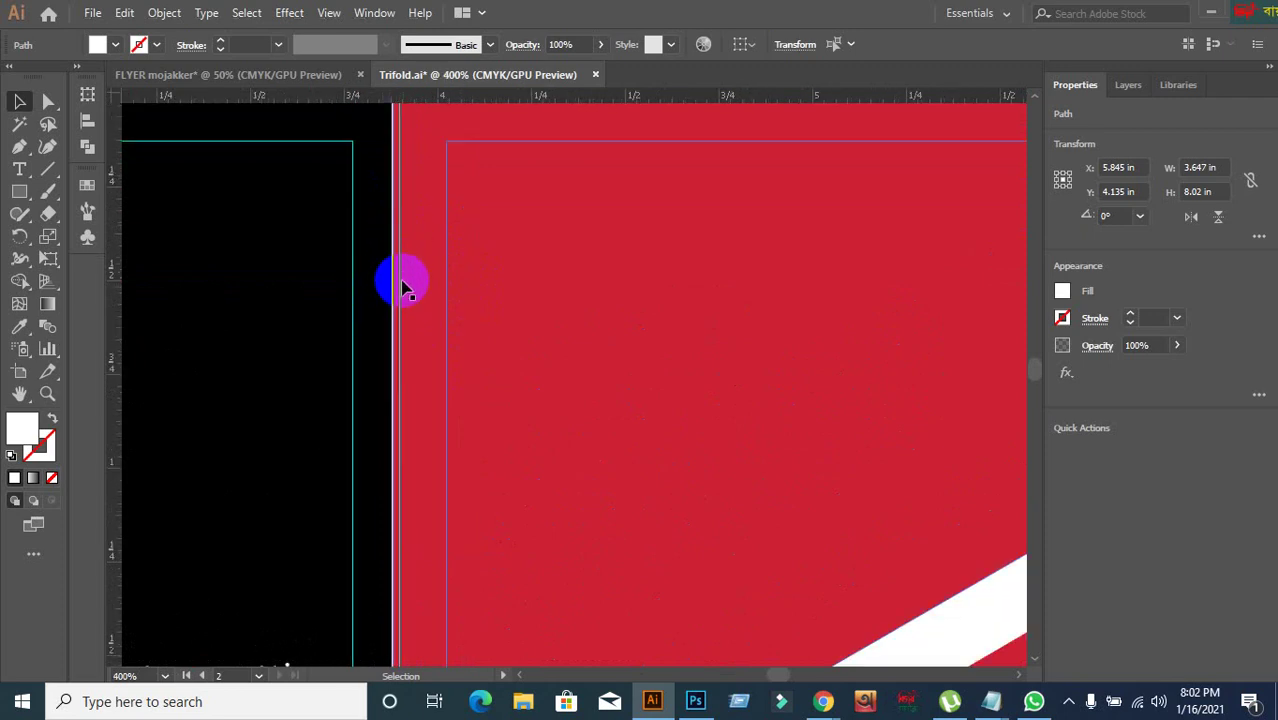
{"action": "scroll", "coordinate": [396, 372], "scroll_direction": "down", "scroll_amount": 3}
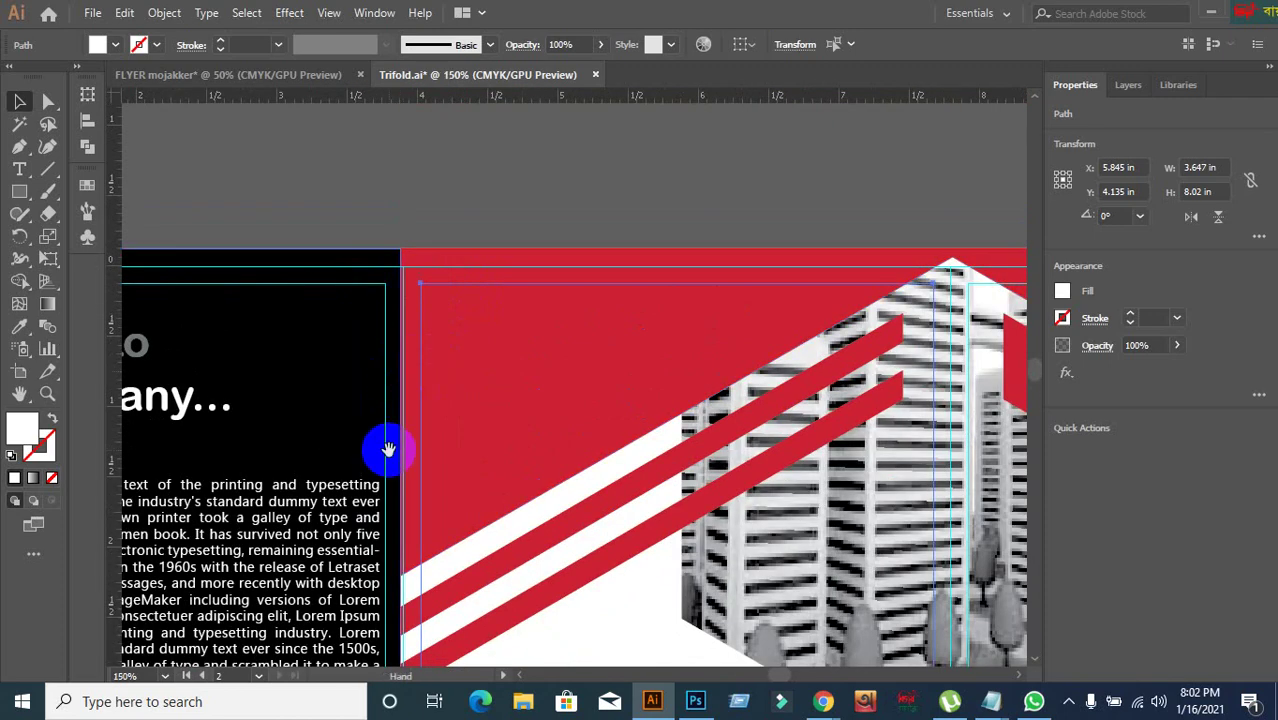
{"action": "left_click_drag", "start_coordinate": [385, 448], "coordinate": [536, 357]}
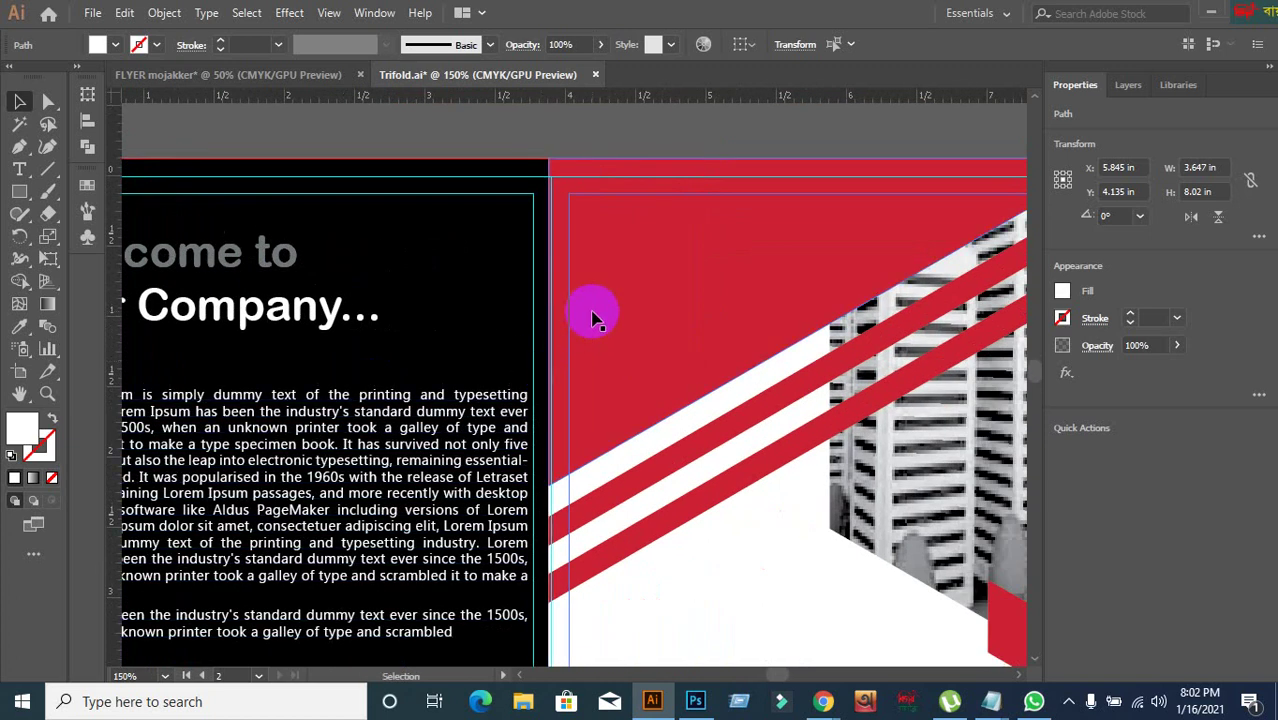
{"action": "scroll", "coordinate": [541, 297], "scroll_direction": "up", "scroll_amount": 2}
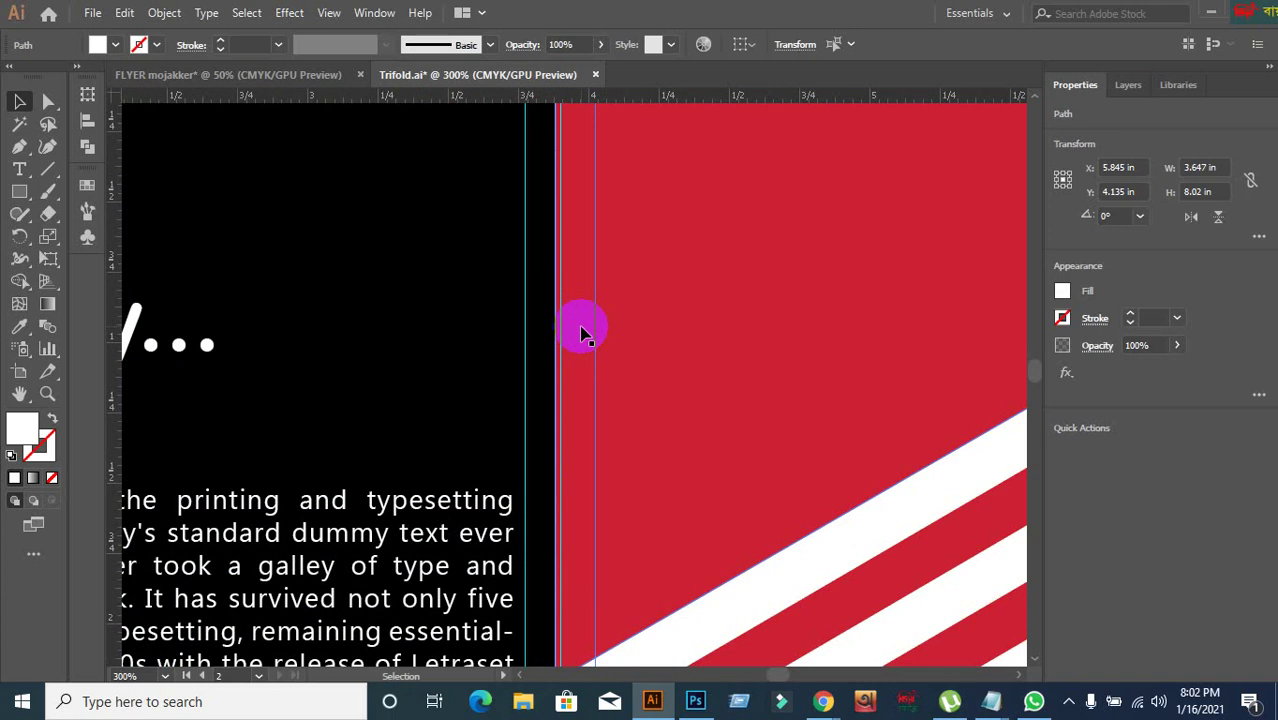
{"action": "scroll", "coordinate": [585, 333], "scroll_direction": "up", "scroll_amount": 3}
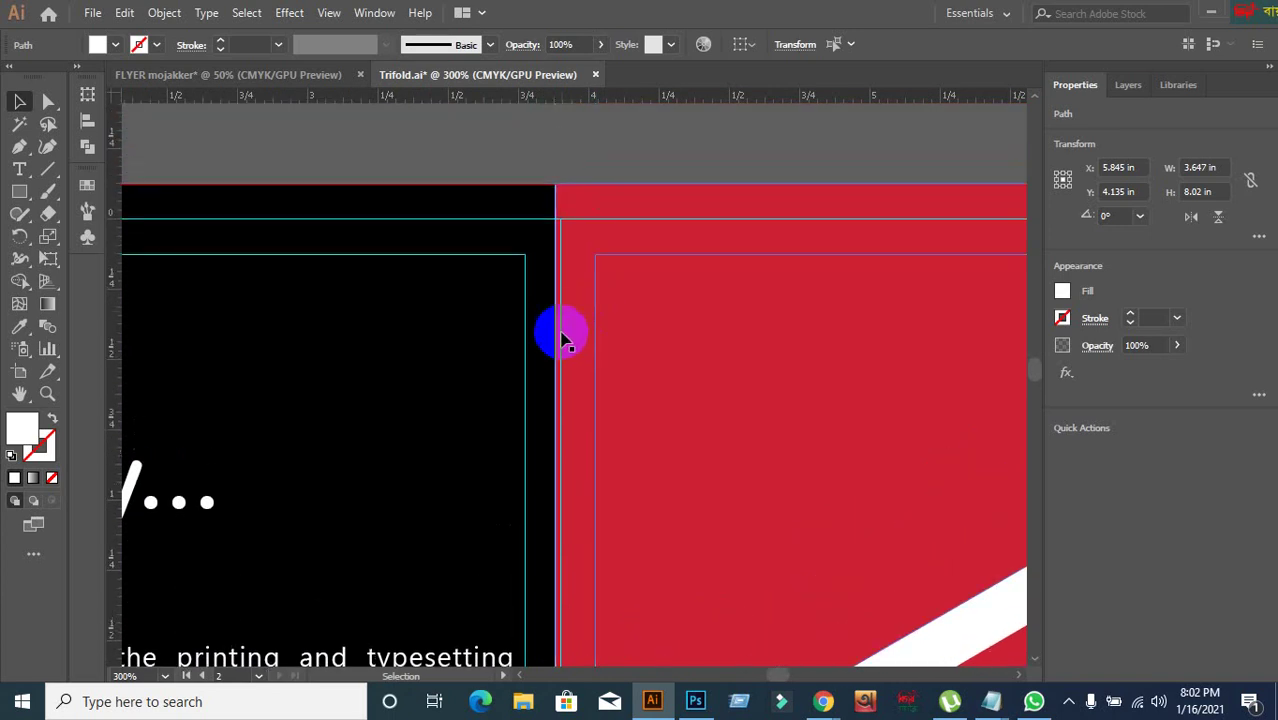
{"action": "scroll", "coordinate": [518, 296], "scroll_direction": "up", "scroll_amount": 2}
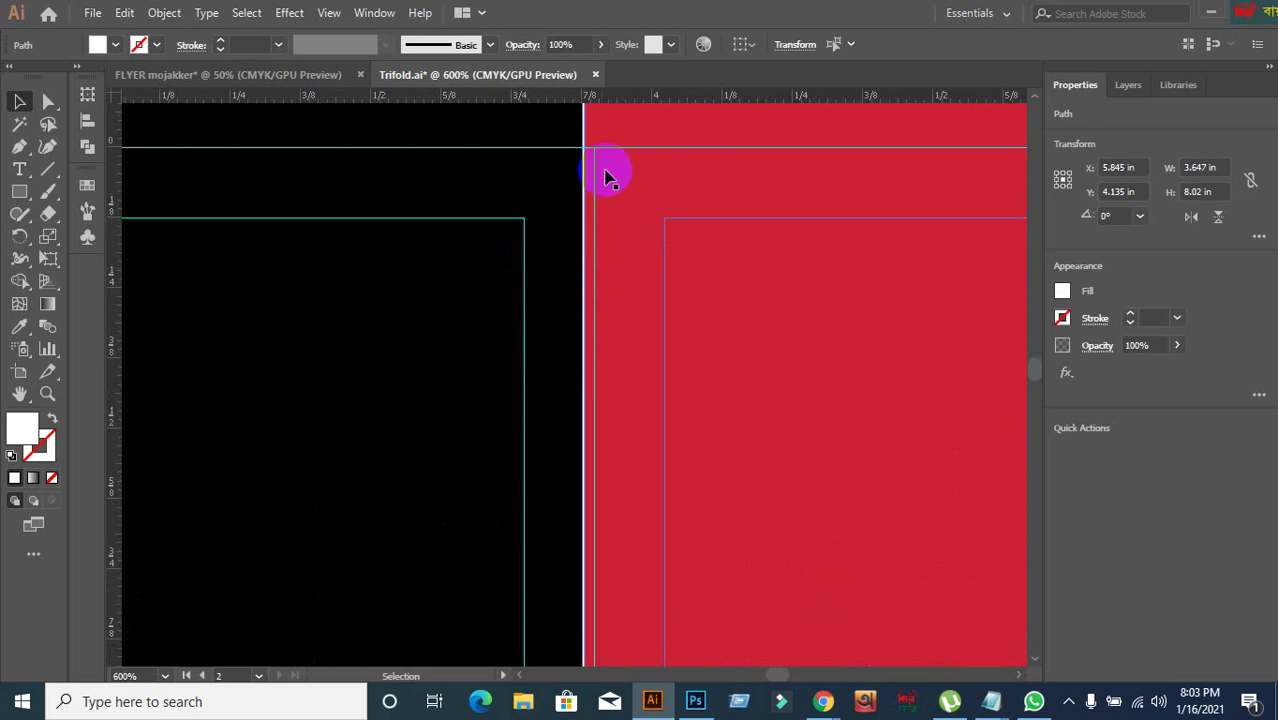
{"action": "left_click", "coordinate": [697, 187]}
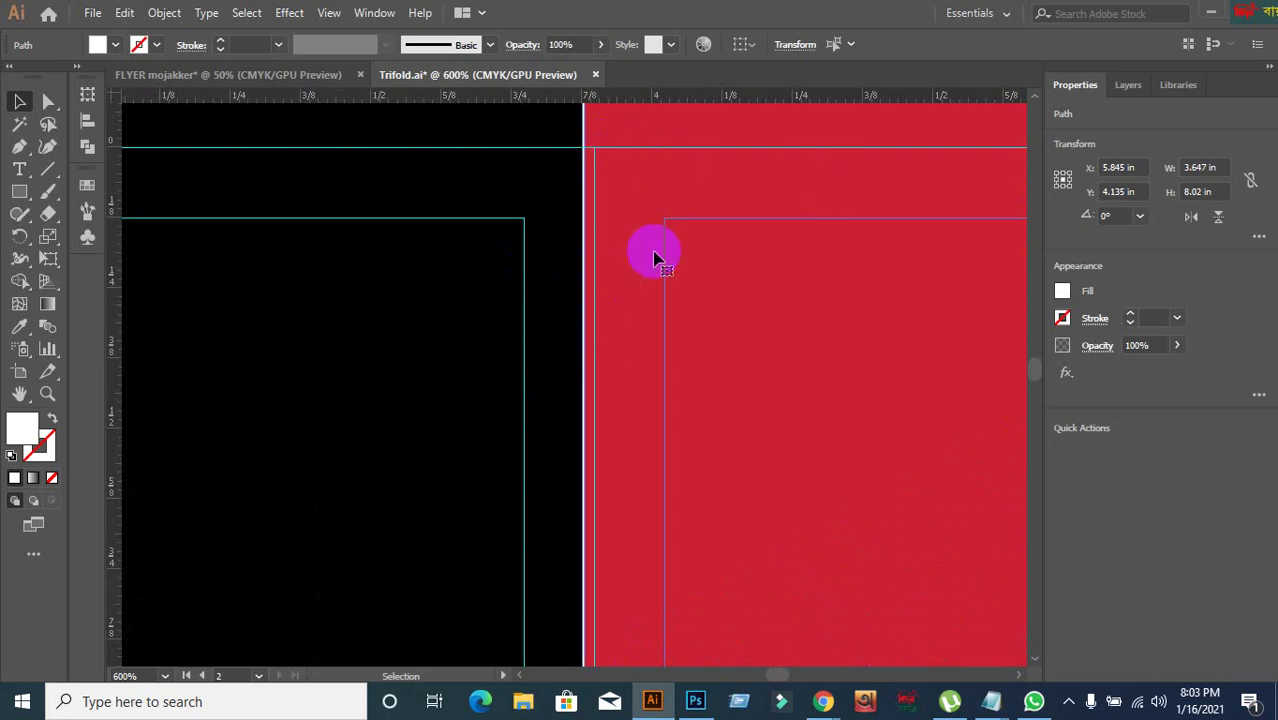
{"action": "scroll", "coordinate": [620, 163], "scroll_direction": "up", "scroll_amount": 2}
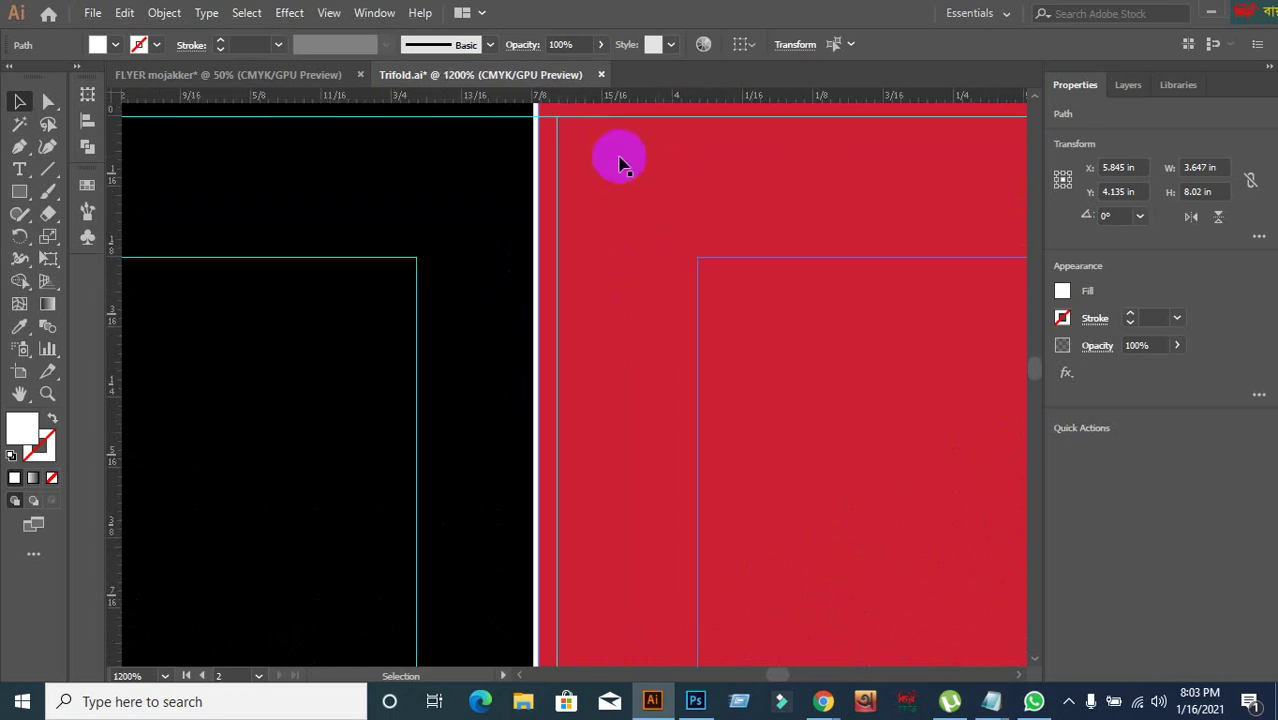
{"action": "scroll", "coordinate": [620, 163], "scroll_direction": "down", "scroll_amount": 9}
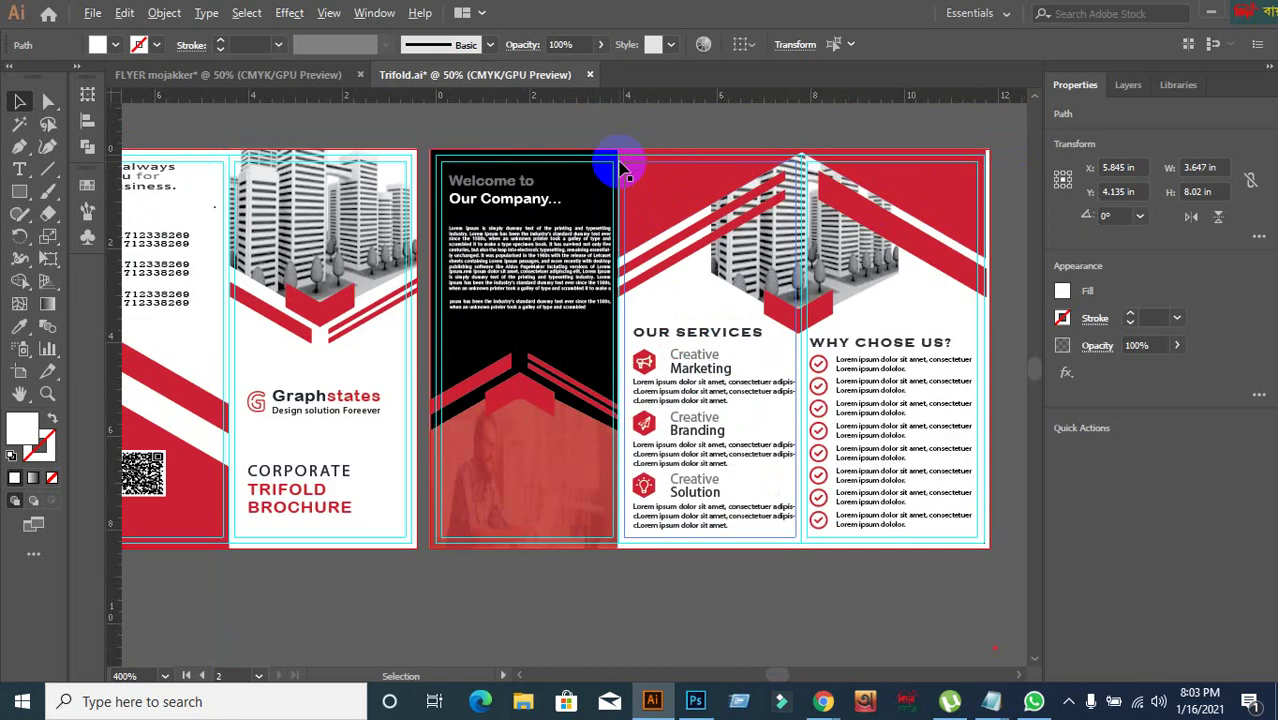
- Examine the outer edge of the WHY CHOSE US? panel, where the red stripes meet the bleed, and its checklist
{"action": "scroll", "coordinate": [627, 268], "scroll_direction": "up", "scroll_amount": 1}
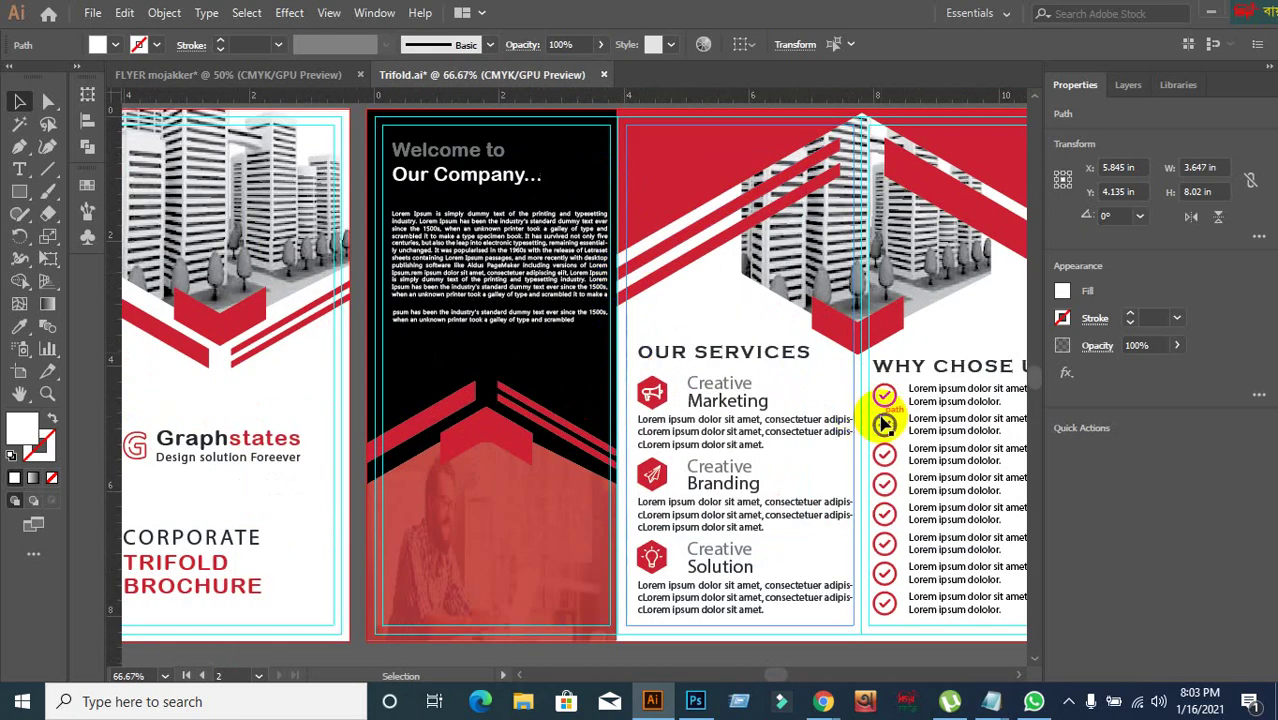
{"action": "left_click_drag", "start_coordinate": [884, 417], "coordinate": [572, 425]}
{"action": "scroll", "coordinate": [806, 285], "scroll_direction": "up", "scroll_amount": 2}
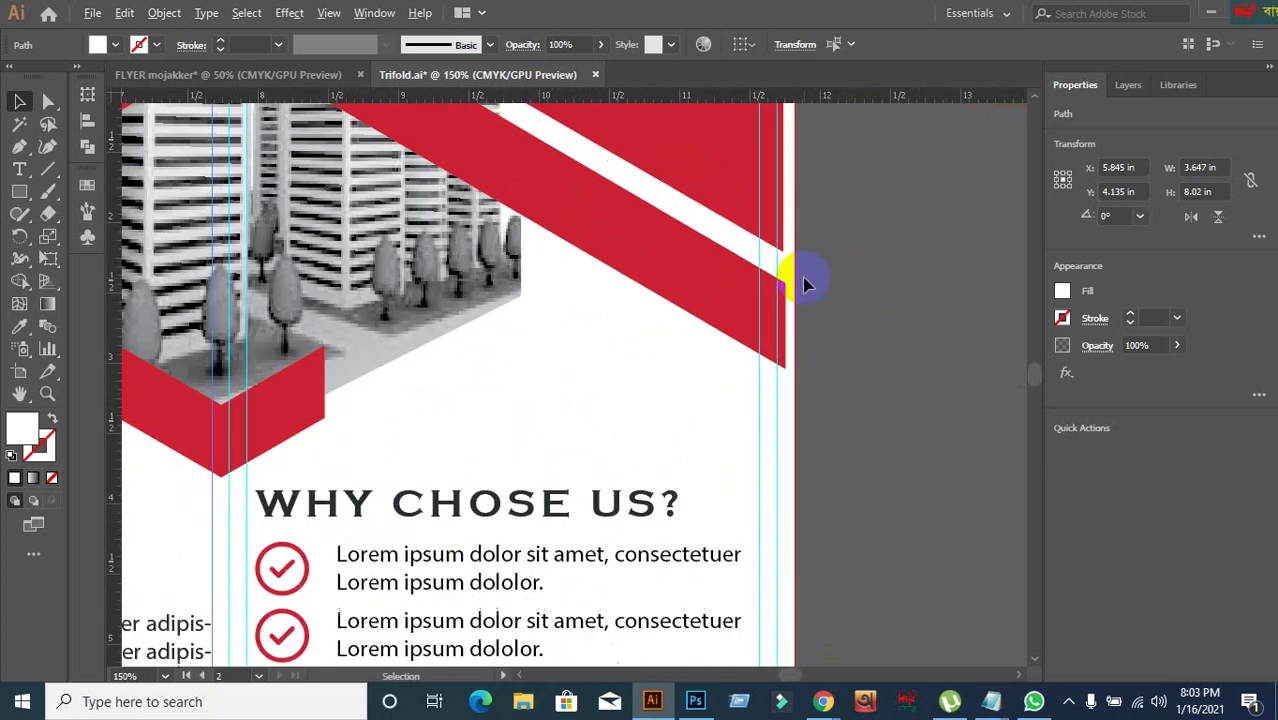
{"action": "scroll", "coordinate": [814, 302], "scroll_direction": "up", "scroll_amount": 1}
{"action": "scroll", "coordinate": [816, 314], "scroll_direction": "down", "scroll_amount": 3}
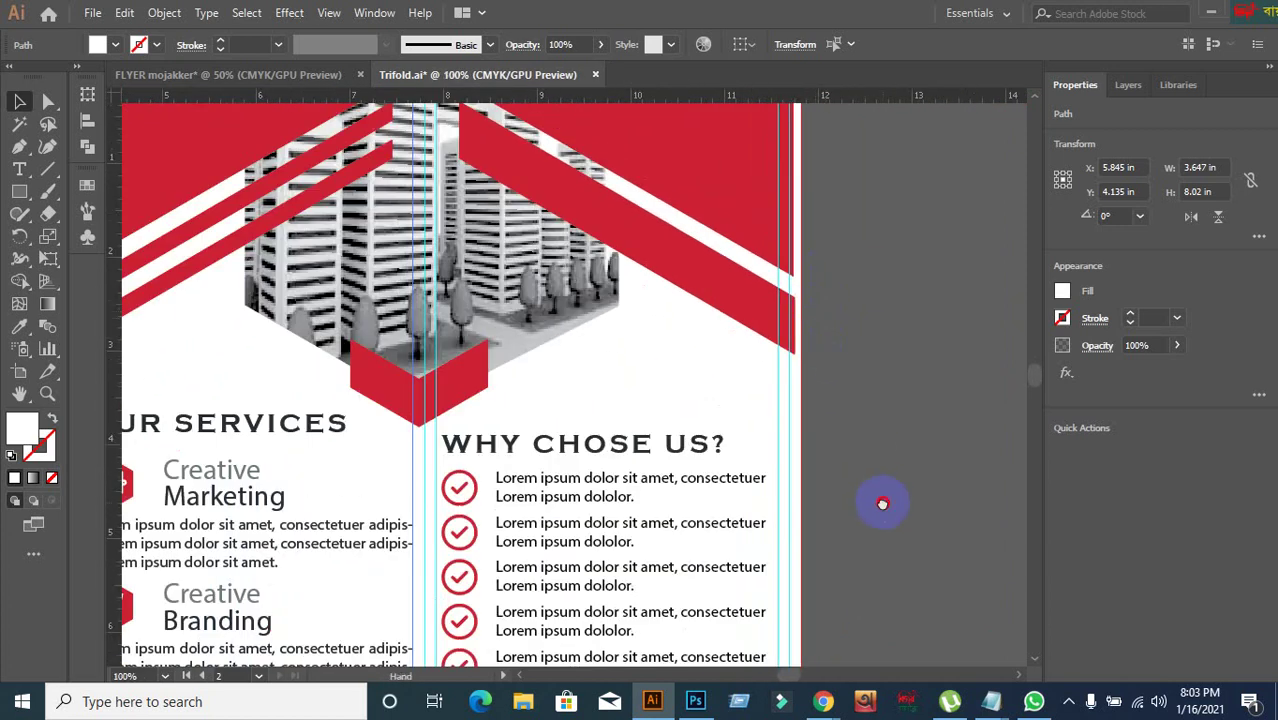
{"action": "left_click_drag", "start_coordinate": [882, 503], "coordinate": [981, 297]}
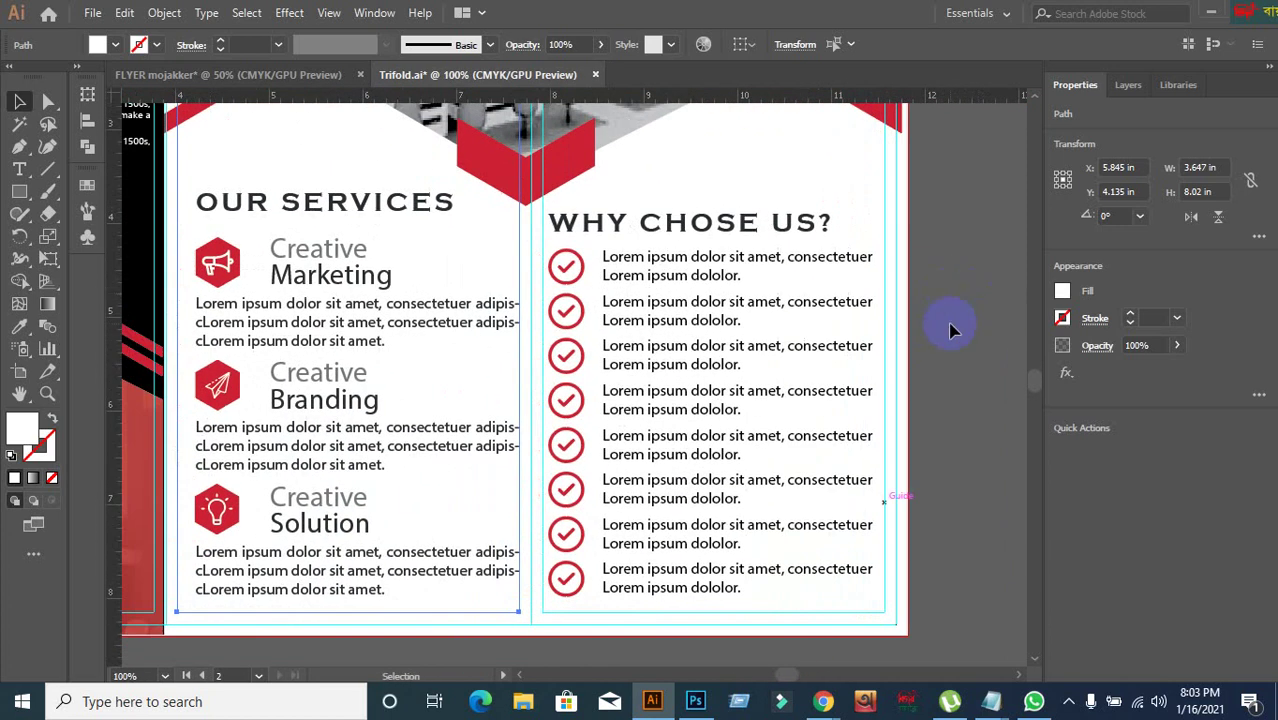
{"action": "scroll", "coordinate": [699, 300], "scroll_direction": "up", "scroll_amount": 1}
- Ungroup the WHY CHOSE US? block and check that one checklist row can be selected separately
{"action": "left_click", "coordinate": [648, 318]}
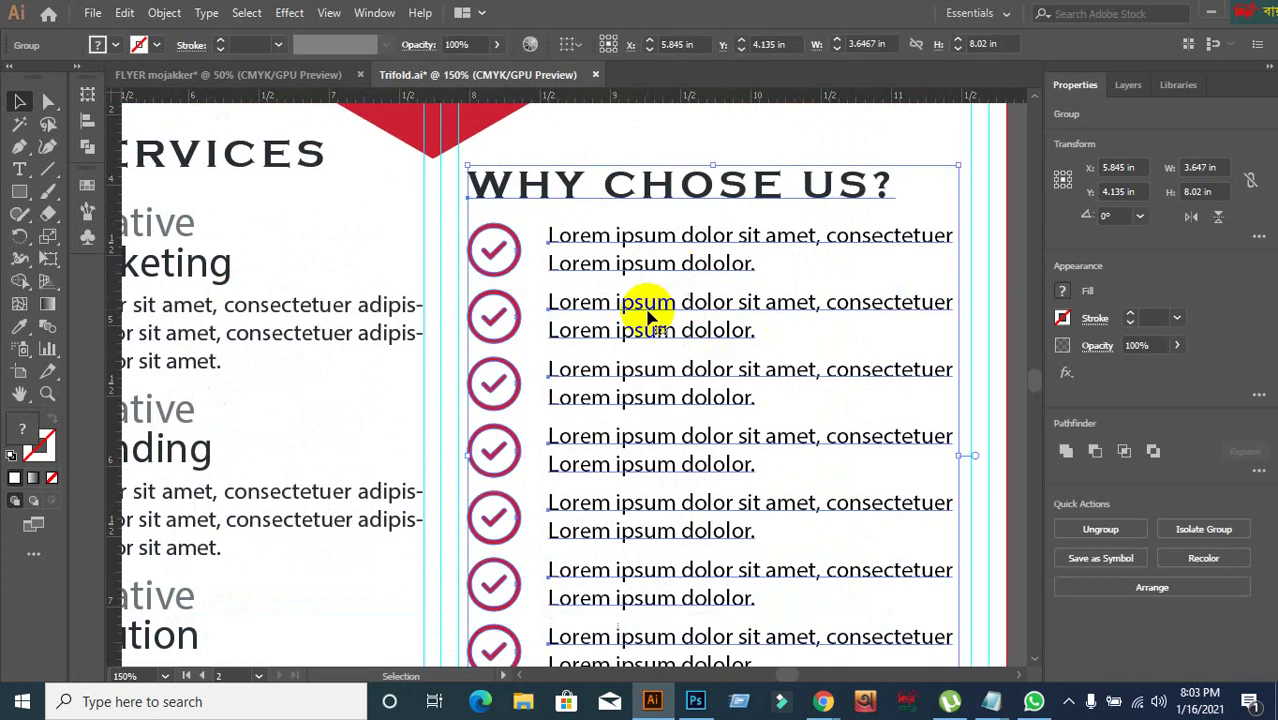
{"action": "scroll", "coordinate": [648, 318], "scroll_direction": "down", "scroll_amount": 1}
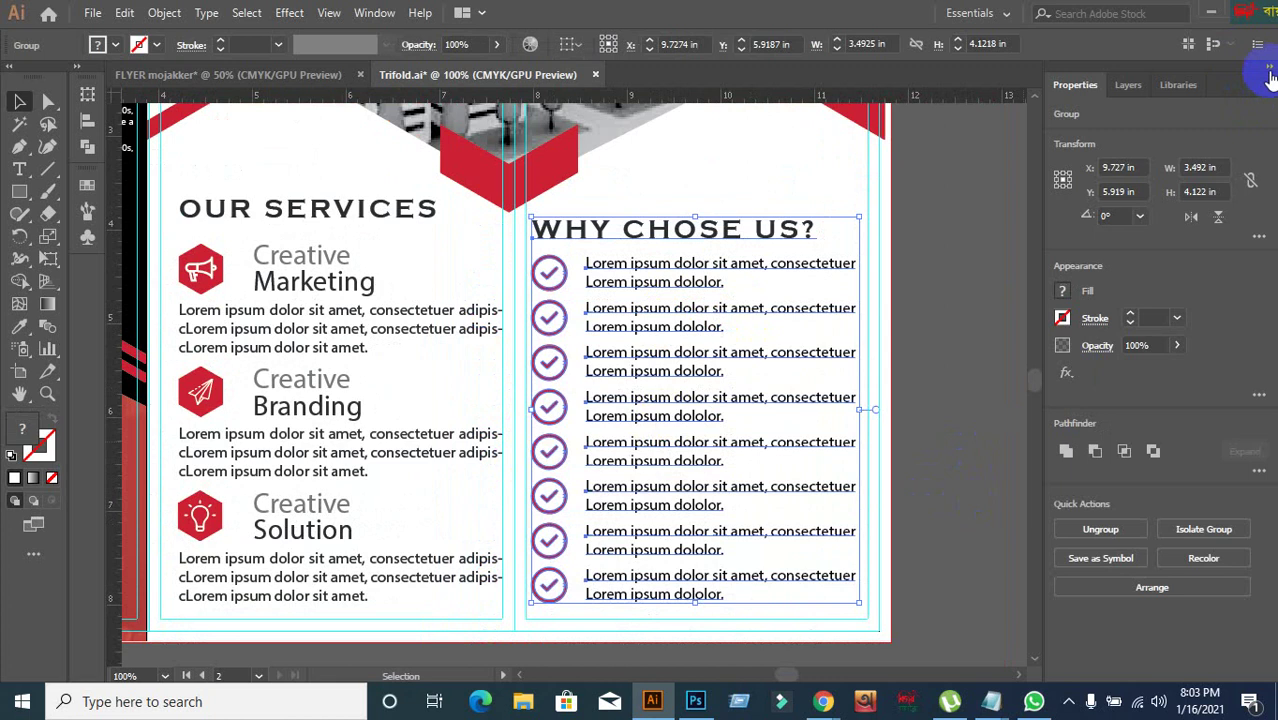
{"action": "left_click", "coordinate": [962, 478]}
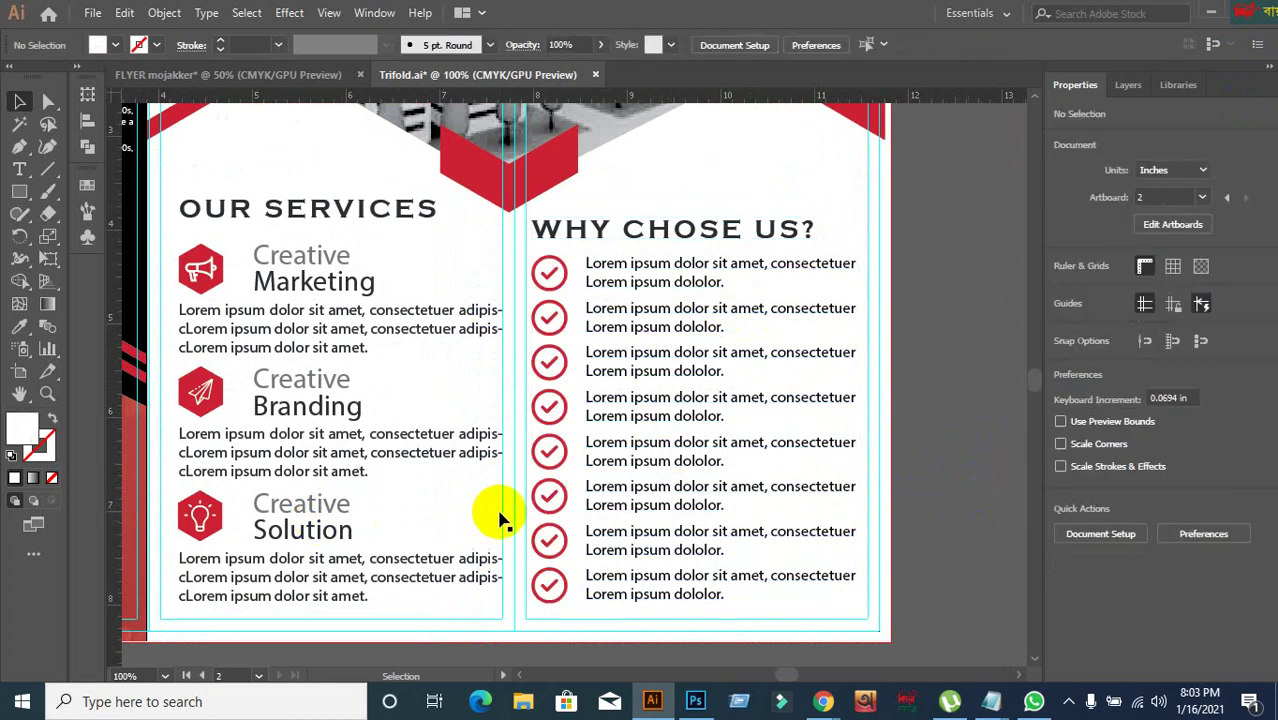
{"action": "right_click", "coordinate": [610, 373]}
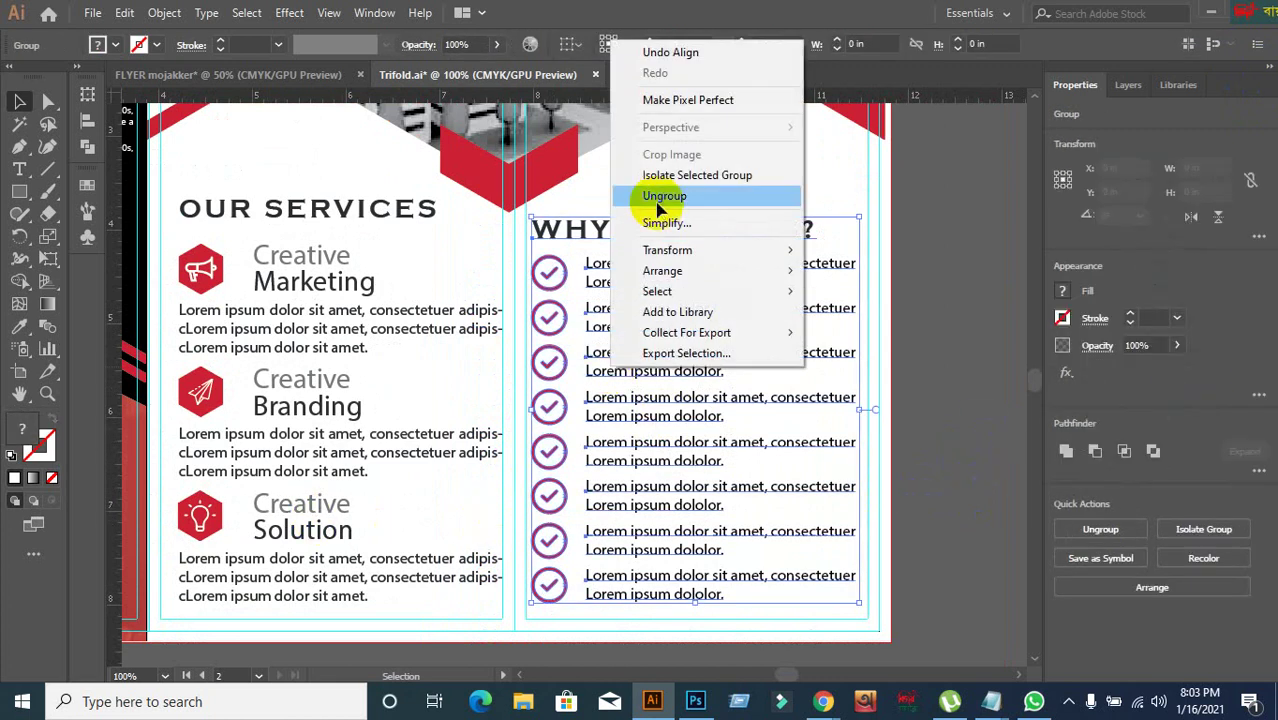
{"action": "left_click", "coordinate": [658, 196]}
{"action": "left_click", "coordinate": [995, 310]}
{"action": "left_click", "coordinate": [676, 320]}
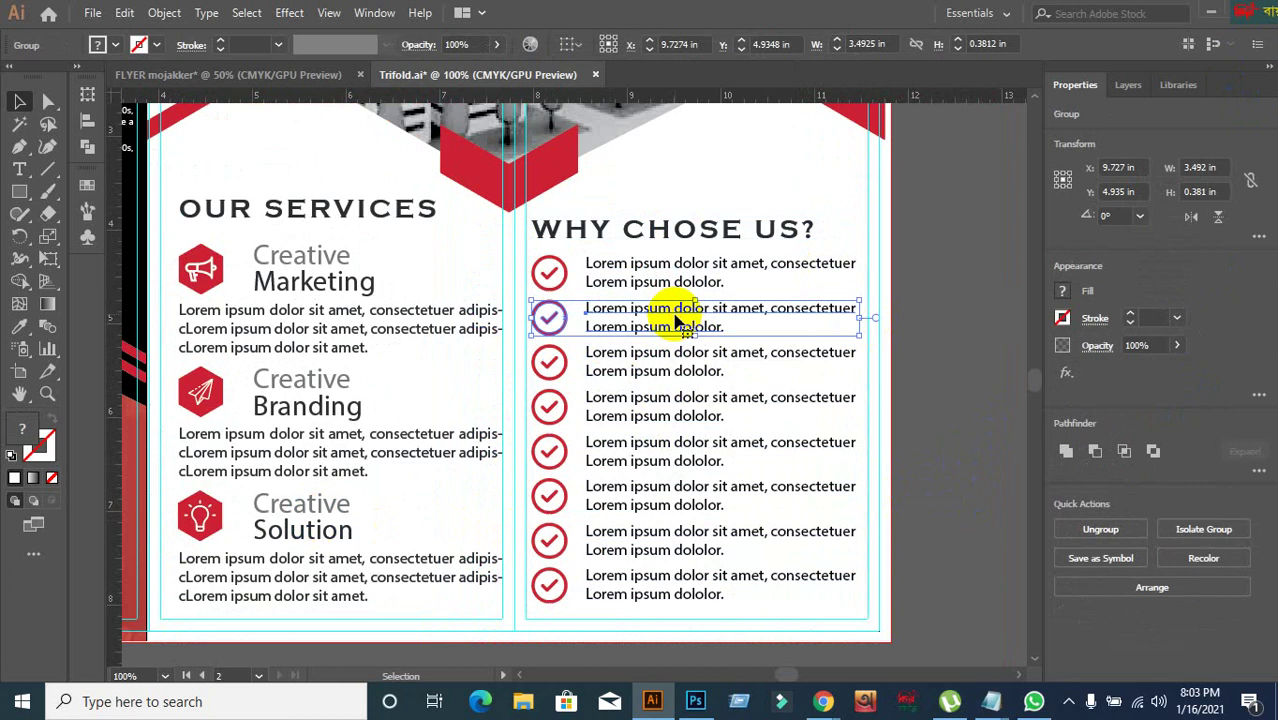
{"action": "left_click", "coordinate": [887, 342]}
- Ungroup the second row of the WHY CHOSE US? checklist into its tick icon and text
{"action": "scroll", "coordinate": [845, 342], "scroll_direction": "down", "scroll_amount": 1}
{"action": "left_click_drag", "start_coordinate": [556, 400], "coordinate": [690, 402]}
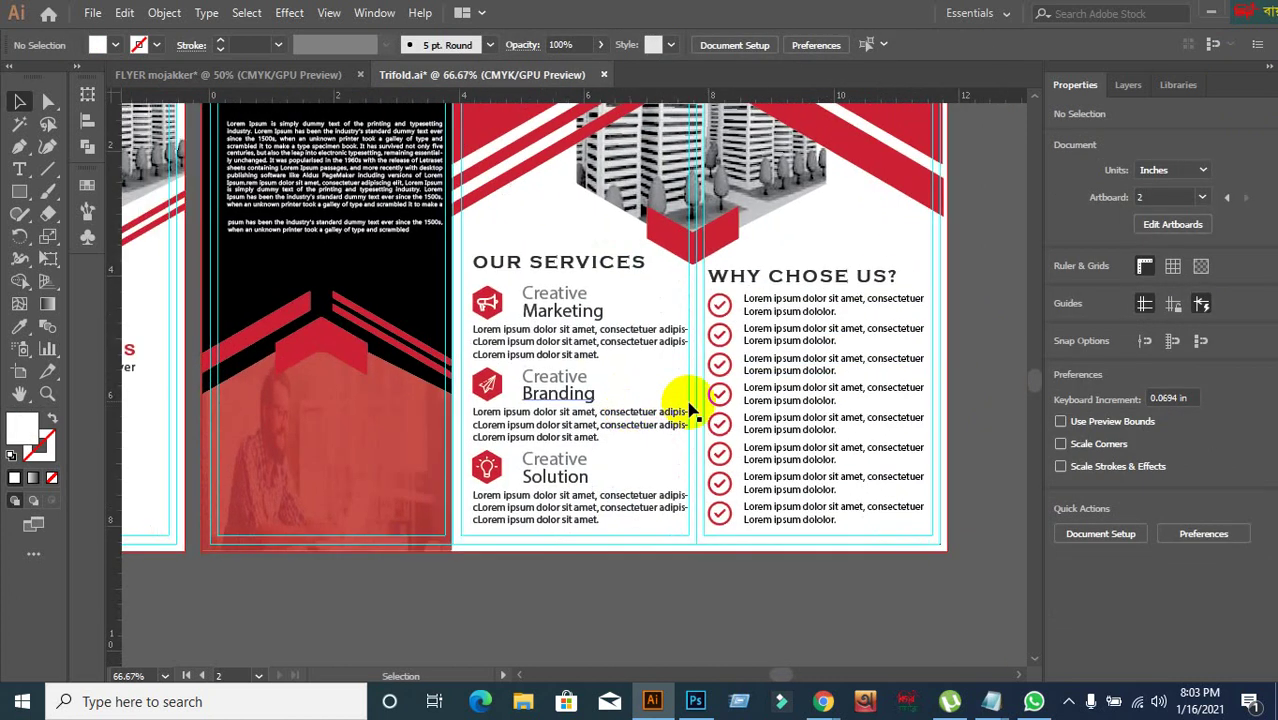
{"action": "scroll", "coordinate": [830, 382], "scroll_direction": "up", "scroll_amount": 1}
{"action": "right_click", "coordinate": [796, 331]}
{"action": "left_click", "coordinate": [727, 314]}
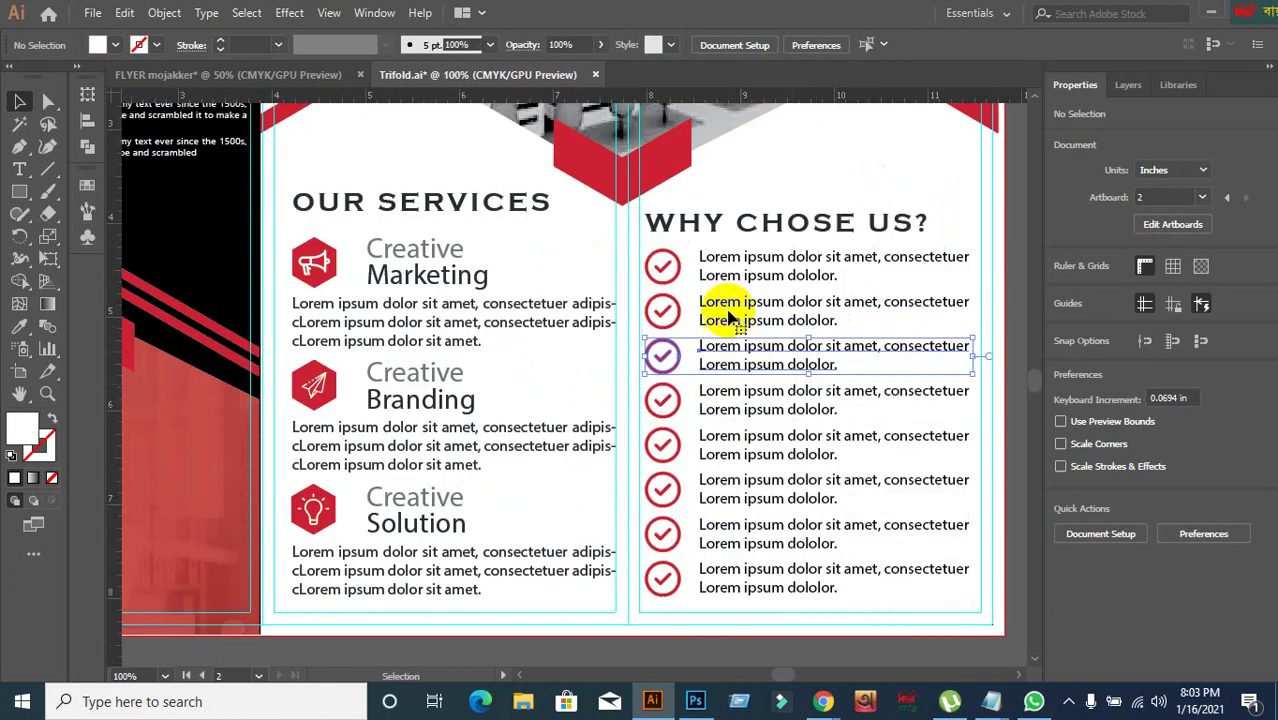
{"action": "left_click", "coordinate": [727, 312]}
{"action": "right_click", "coordinate": [730, 312]}
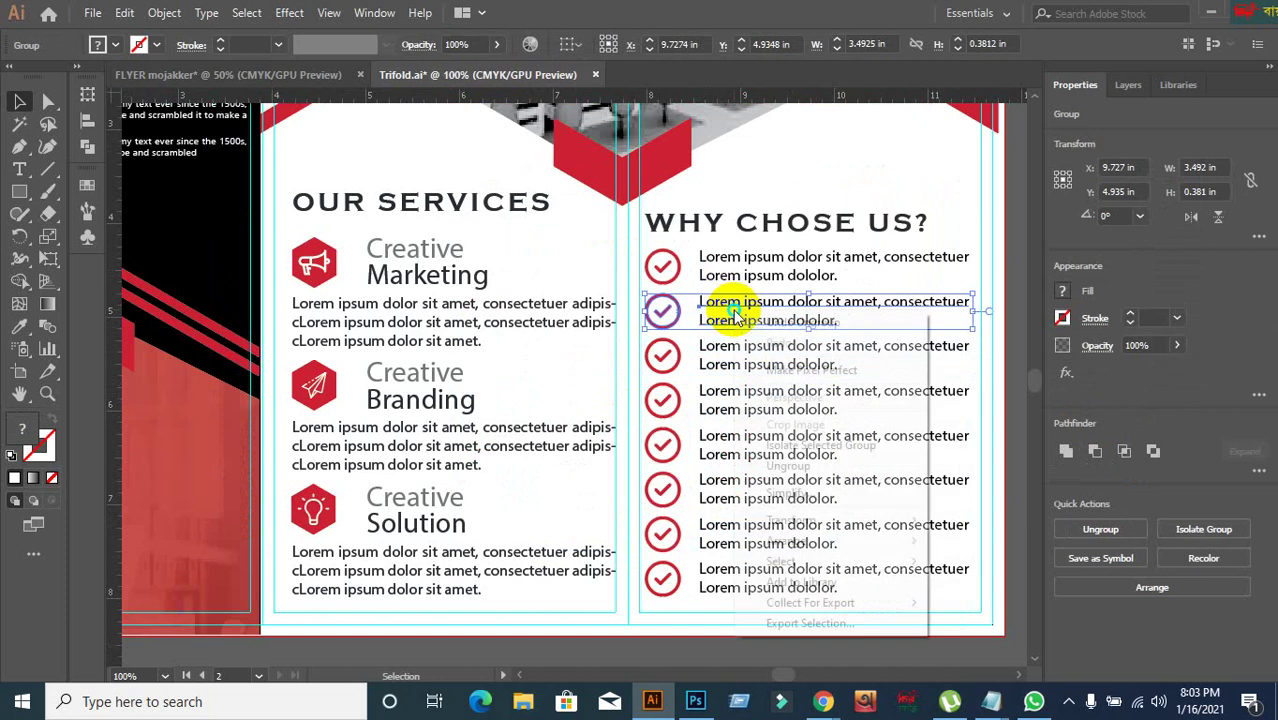
{"action": "left_click", "coordinate": [1027, 297]}
{"action": "right_click", "coordinate": [818, 311]}
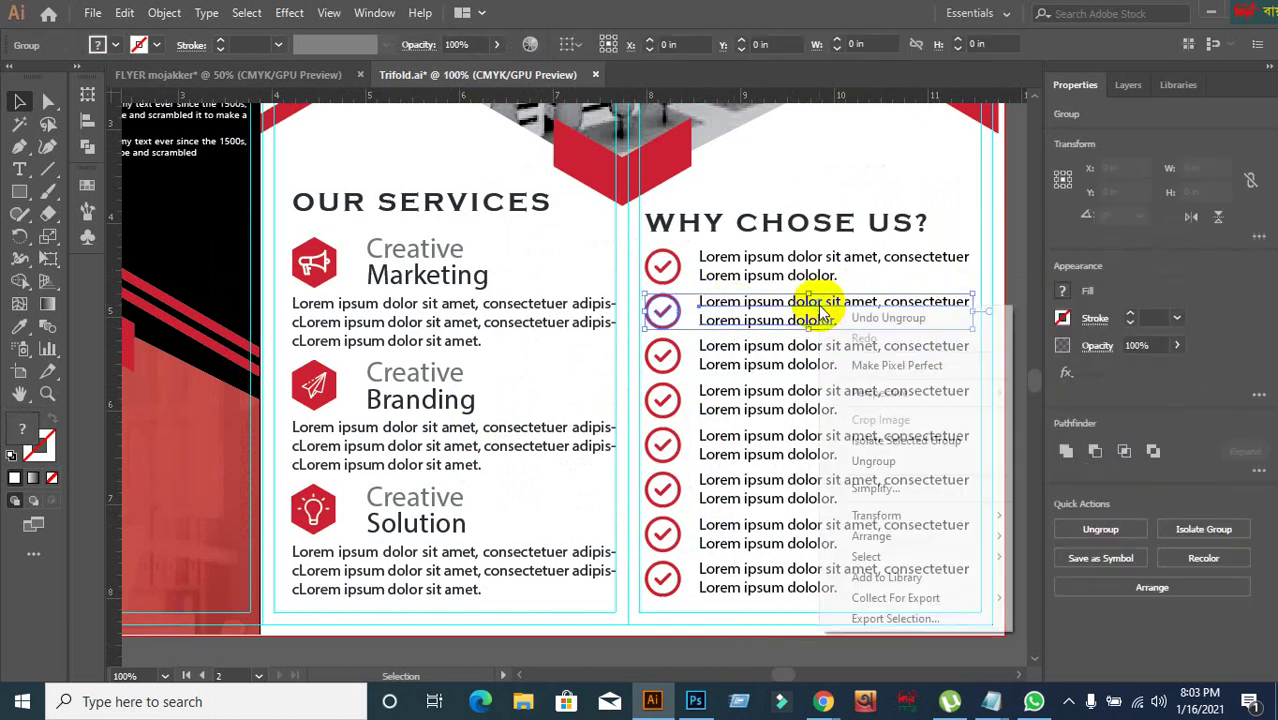
{"action": "left_click", "coordinate": [858, 462]}
- Ungroup the fourth, fifth and sixth rows of the WHY CHOSE US? checklist one by one
{"action": "left_click", "coordinate": [724, 400]}
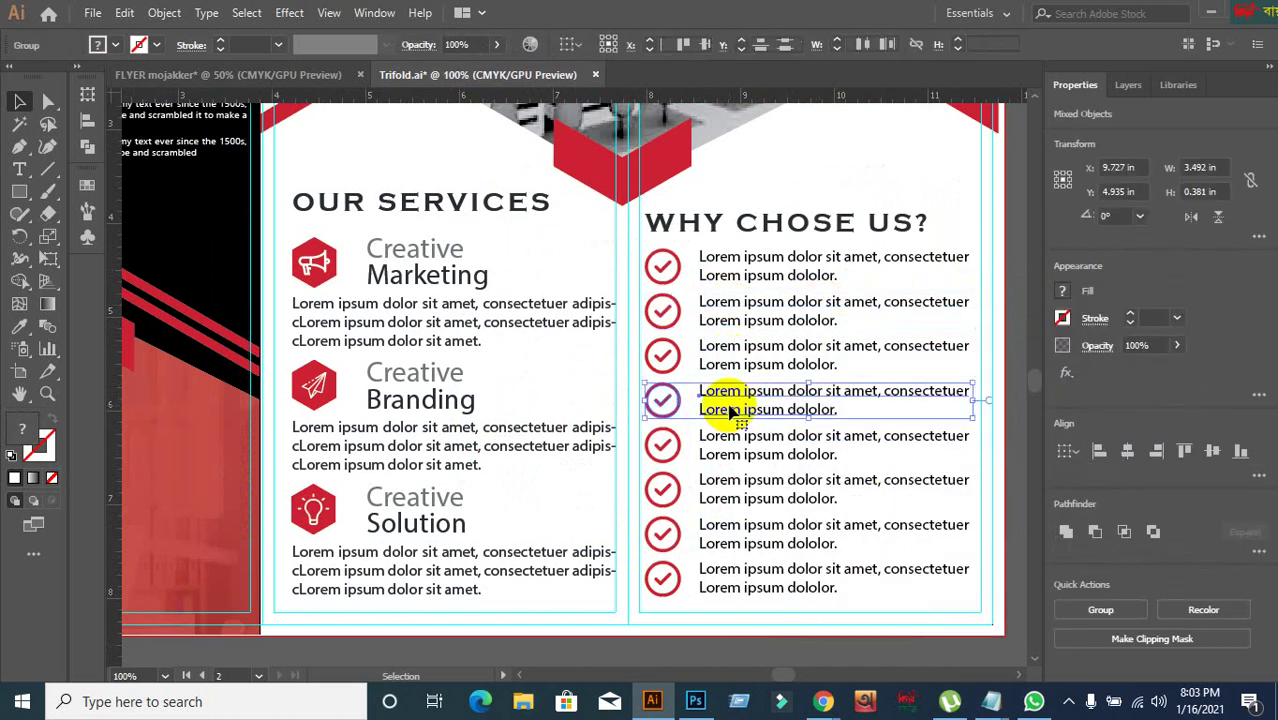
{"action": "right_click", "coordinate": [726, 402]}
{"action": "left_click", "coordinate": [770, 240]}
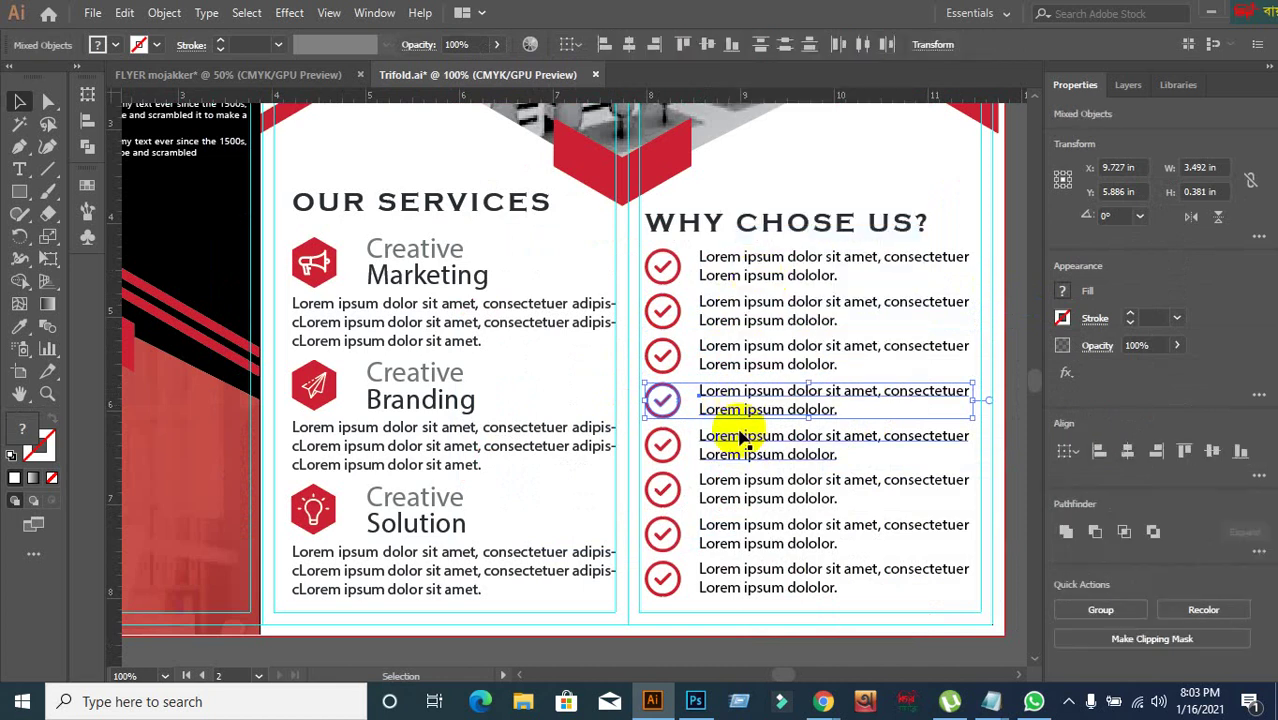
{"action": "left_click", "coordinate": [736, 440]}
{"action": "right_click", "coordinate": [760, 440]}
{"action": "left_click", "coordinate": [766, 262]}
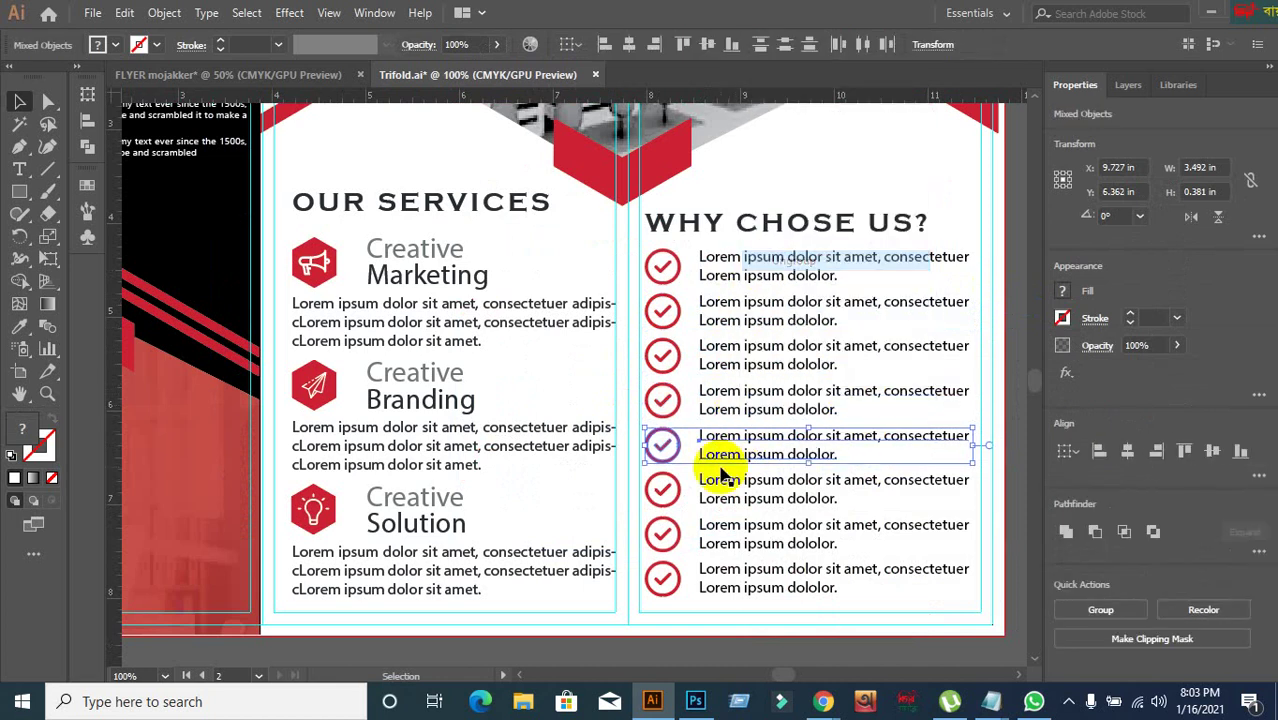
{"action": "left_click", "coordinate": [708, 490]}
{"action": "right_click", "coordinate": [712, 492]}
{"action": "left_click", "coordinate": [764, 322]}
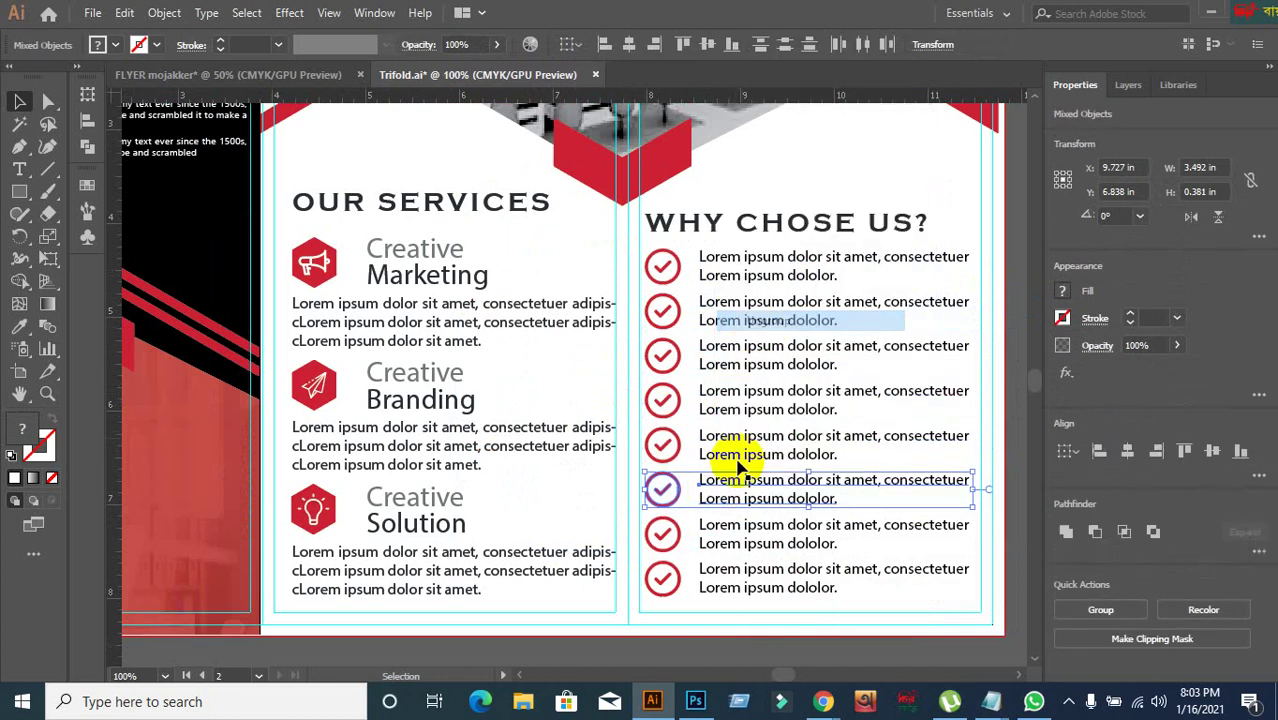
- Ungroup the seventh and eighth rows of the WHY CHOSE US? checklist
{"action": "left_click", "coordinate": [728, 524]}
{"action": "right_click", "coordinate": [727, 522]}
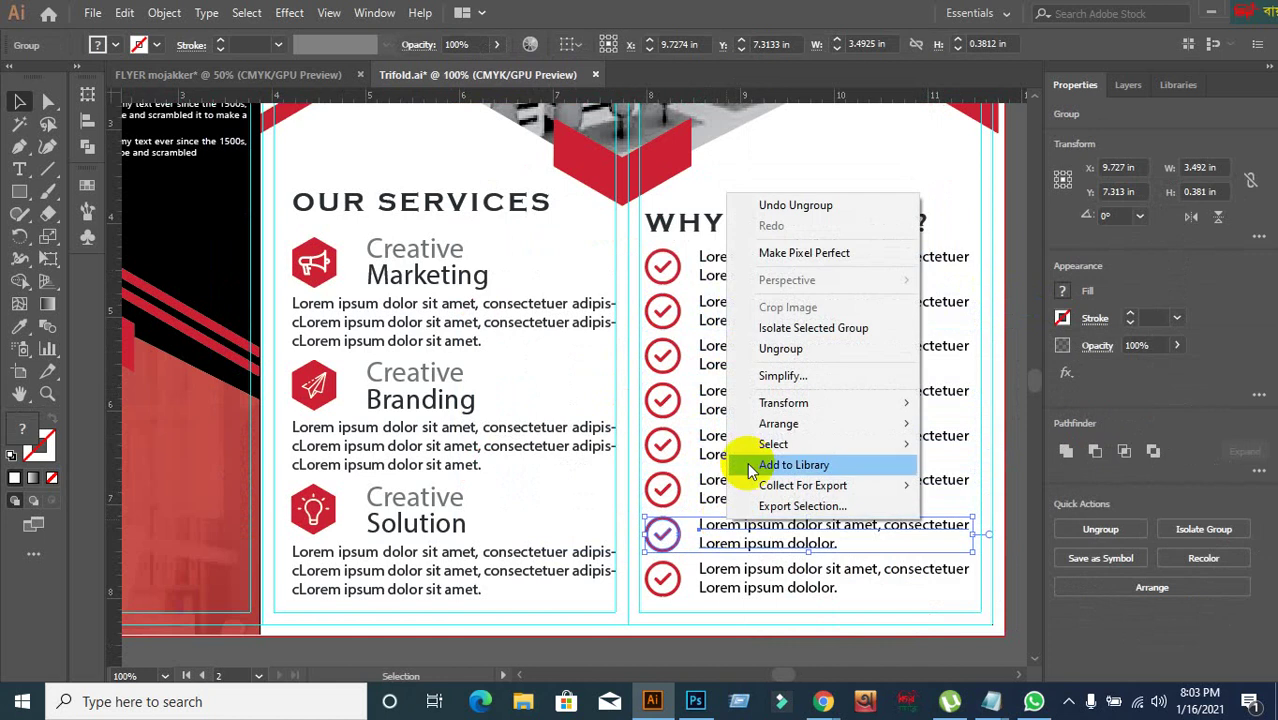
{"action": "left_click", "coordinate": [766, 349]}
{"action": "left_click", "coordinate": [738, 578]}
{"action": "right_click", "coordinate": [738, 578]}
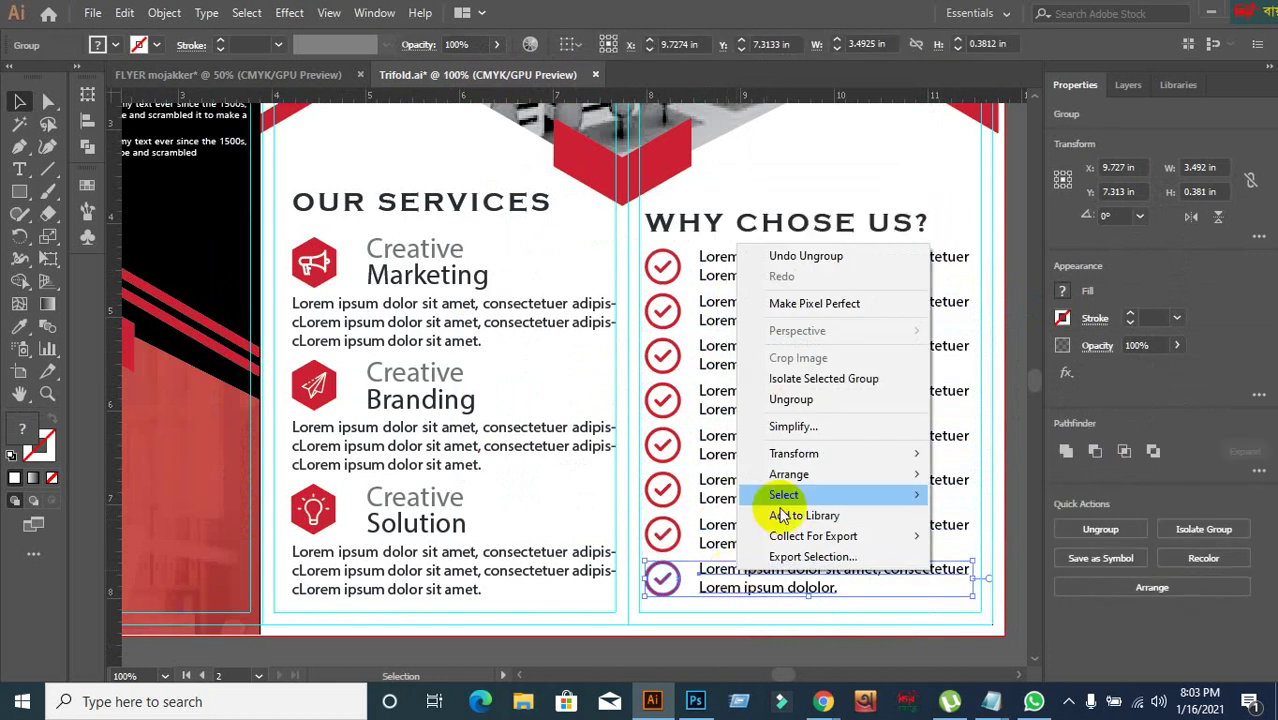
{"action": "left_click", "coordinate": [724, 400]}
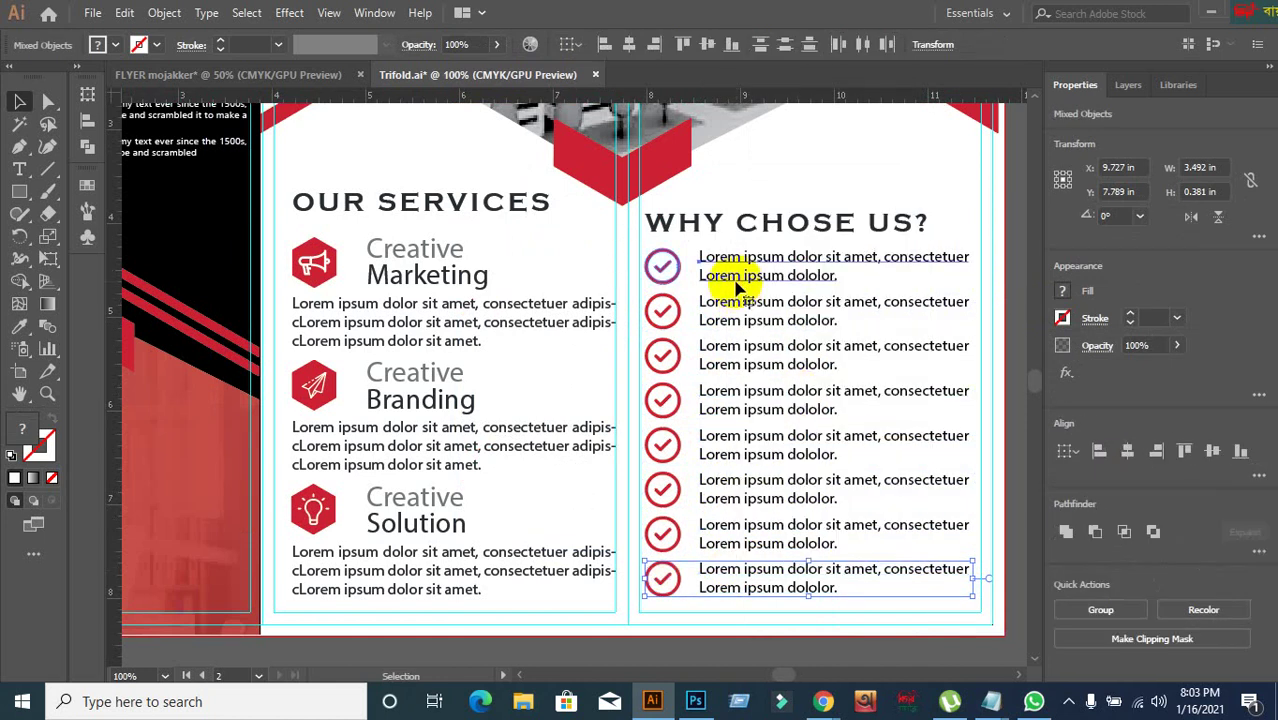
- Ungroup the first and third rows of the WHY CHOSE US? checklist
{"action": "left_click", "coordinate": [730, 281]}
{"action": "right_click", "coordinate": [730, 281]}
{"action": "left_click", "coordinate": [790, 437]}
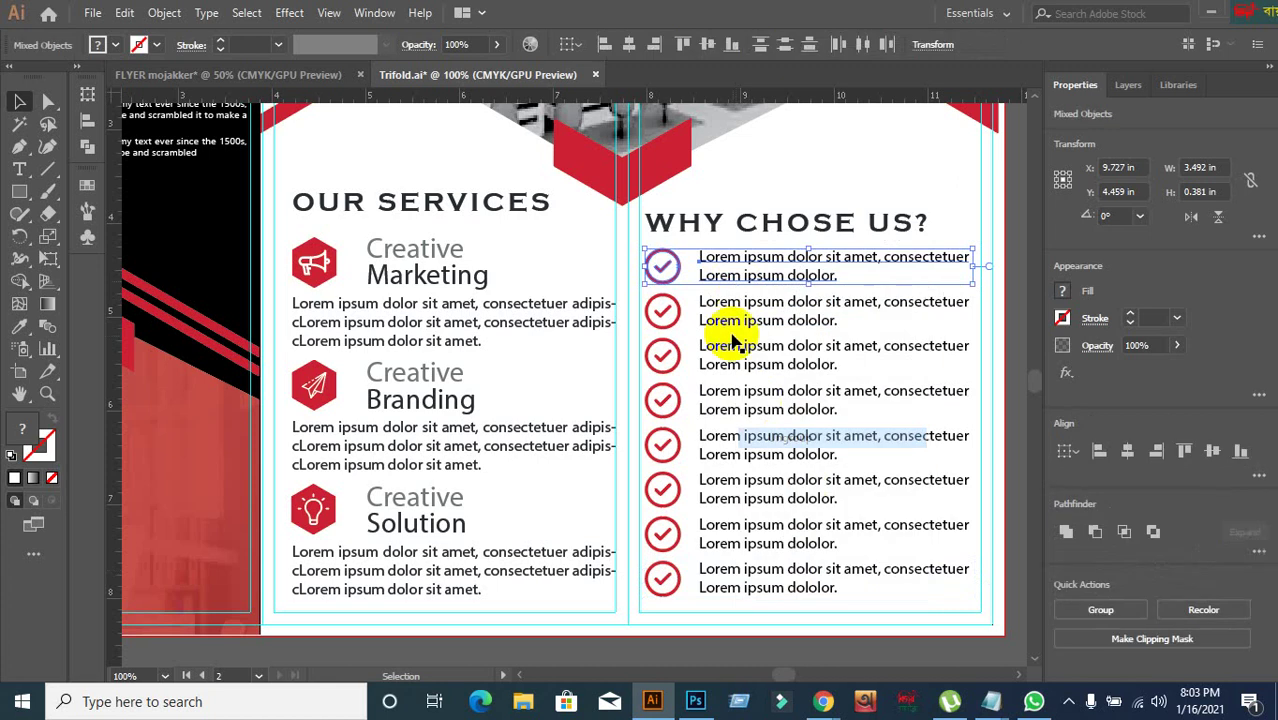
{"action": "left_click", "coordinate": [731, 323]}
{"action": "left_click", "coordinate": [737, 365]}
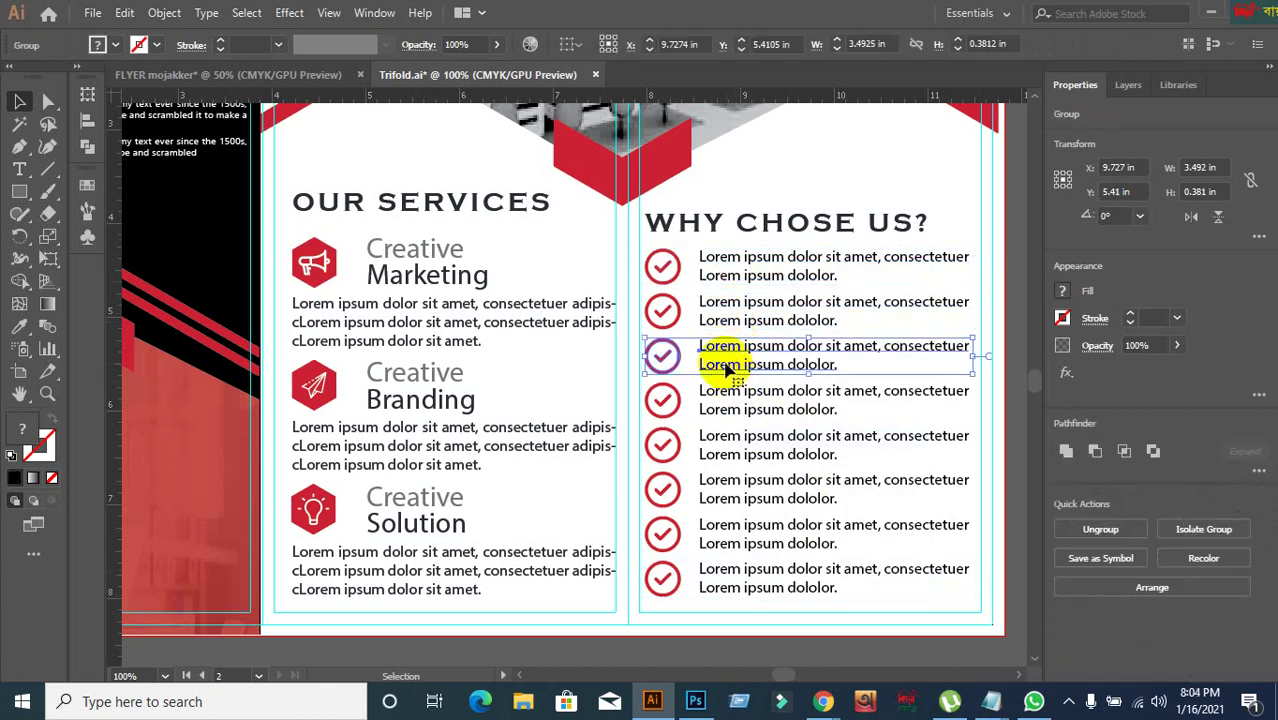
{"action": "right_click", "coordinate": [727, 368]}
{"action": "left_click", "coordinate": [756, 191]}
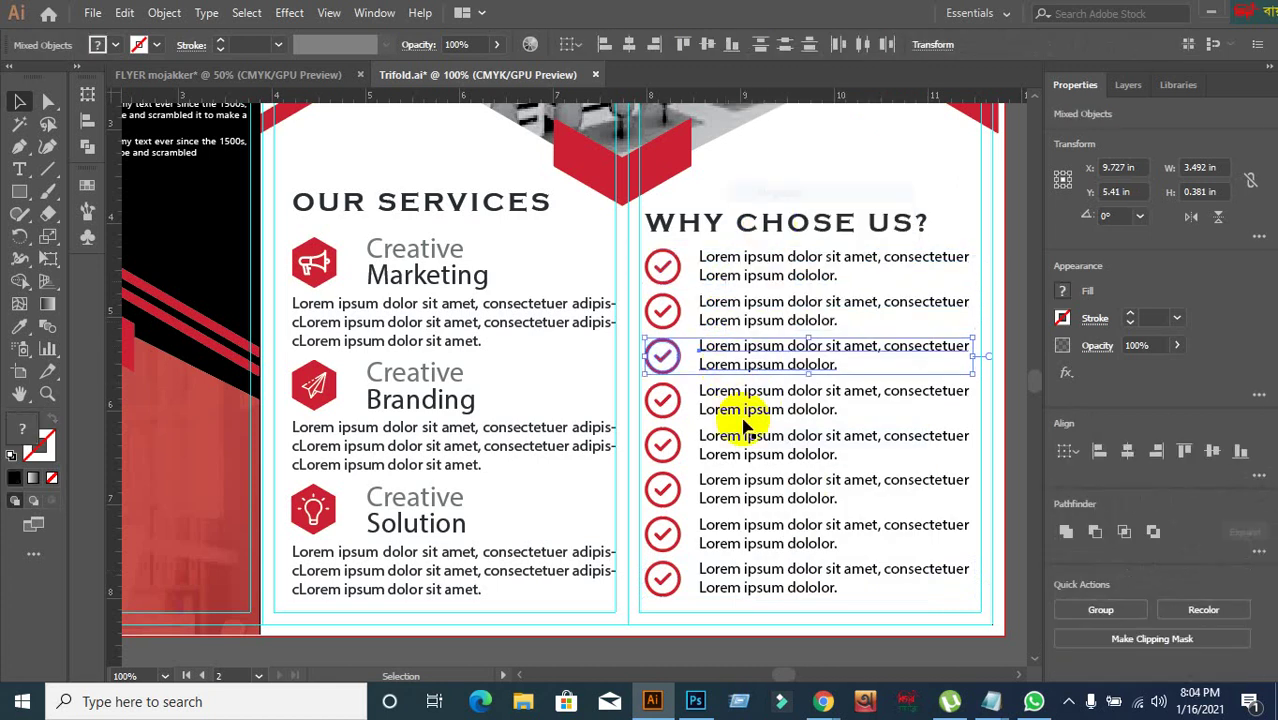
- Check that the texts of the fourth to eighth checklist rows can be selected apart from their ticks, and clear the selection
{"action": "left_click", "coordinate": [741, 405]}
{"action": "left_click", "coordinate": [746, 452]}
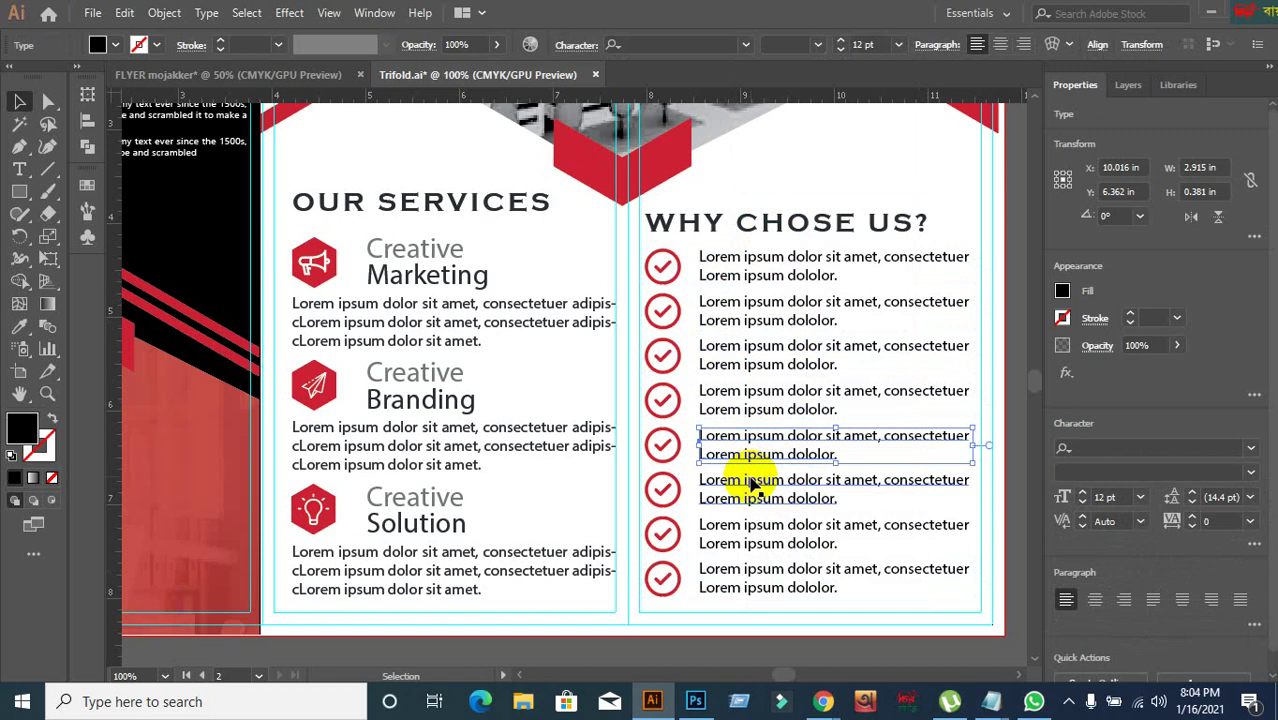
{"action": "left_click", "coordinate": [751, 494]}
{"action": "left_click", "coordinate": [757, 536]}
{"action": "left_click", "coordinate": [757, 572]}
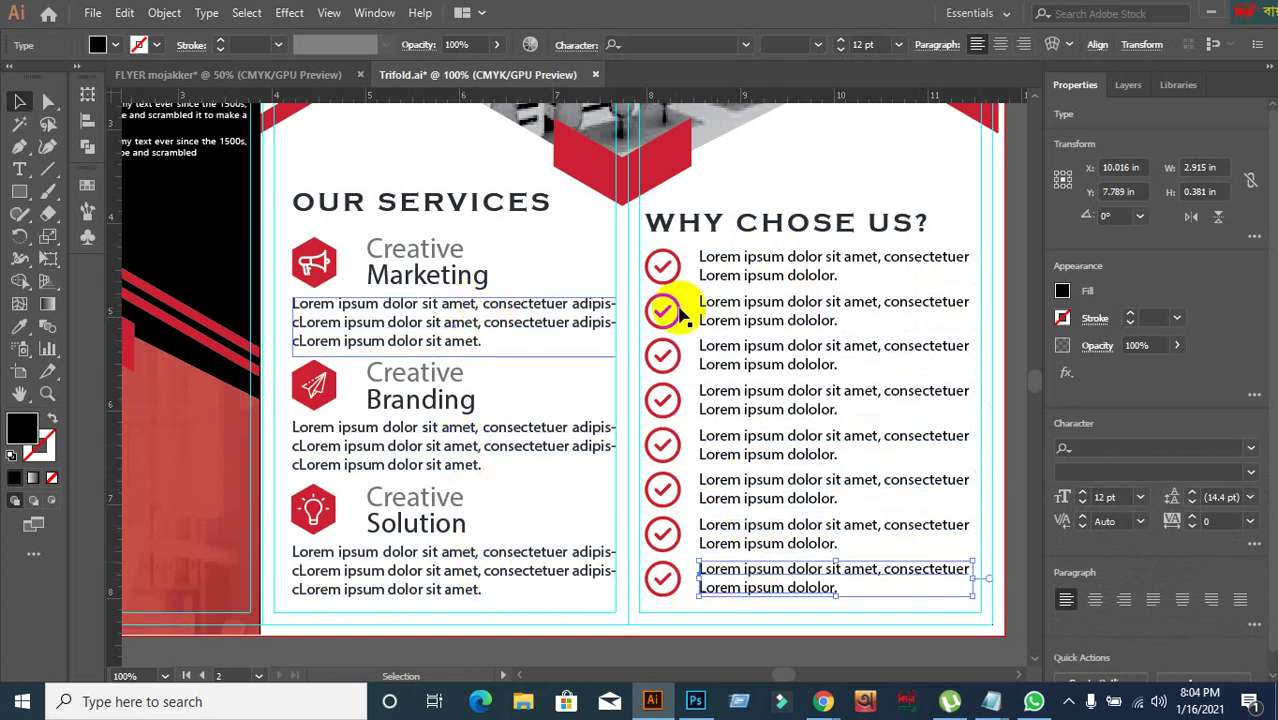
{"action": "left_click", "coordinate": [590, 645]}
- Examine the overall layout of the outside artboard with its cover and contact panels, and the adjoining black welcome panel
{"action": "left_click_drag", "start_coordinate": [457, 560], "coordinate": [950, 531]}
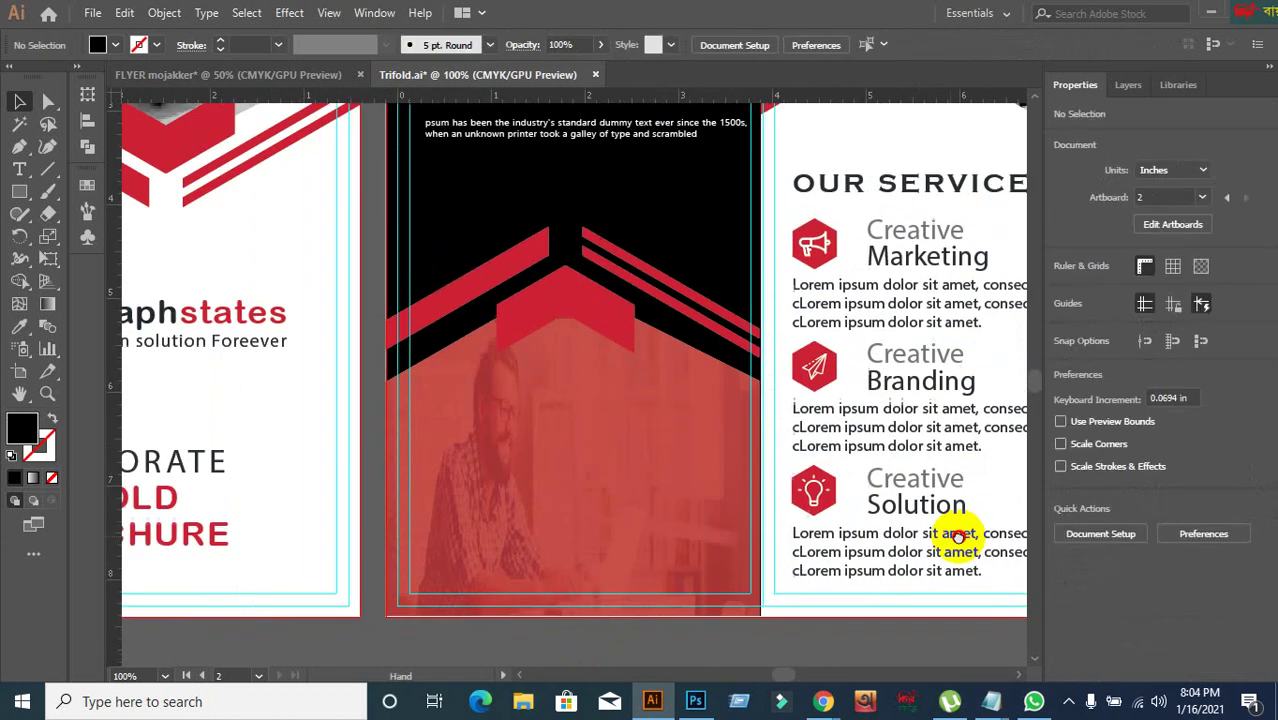
{"action": "left_click_drag", "start_coordinate": [520, 505], "coordinate": [870, 505]}
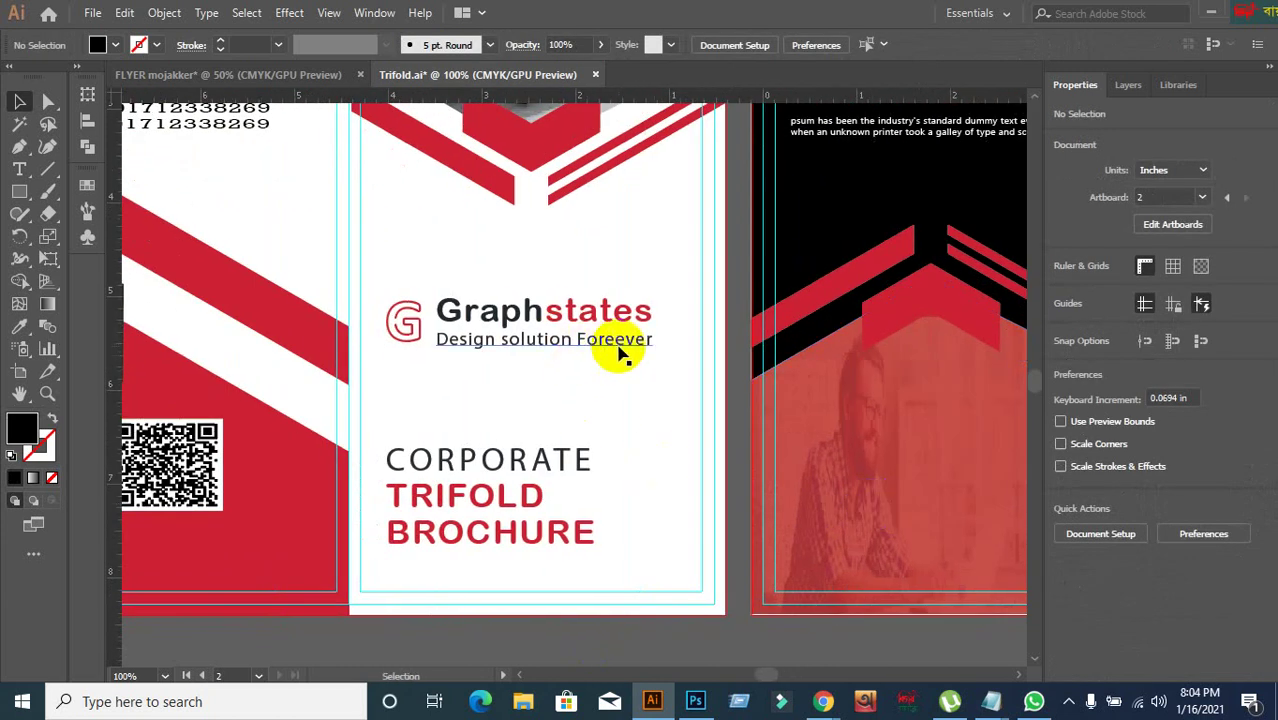
{"action": "scroll", "coordinate": [700, 368], "scroll_direction": "down", "scroll_amount": 2}
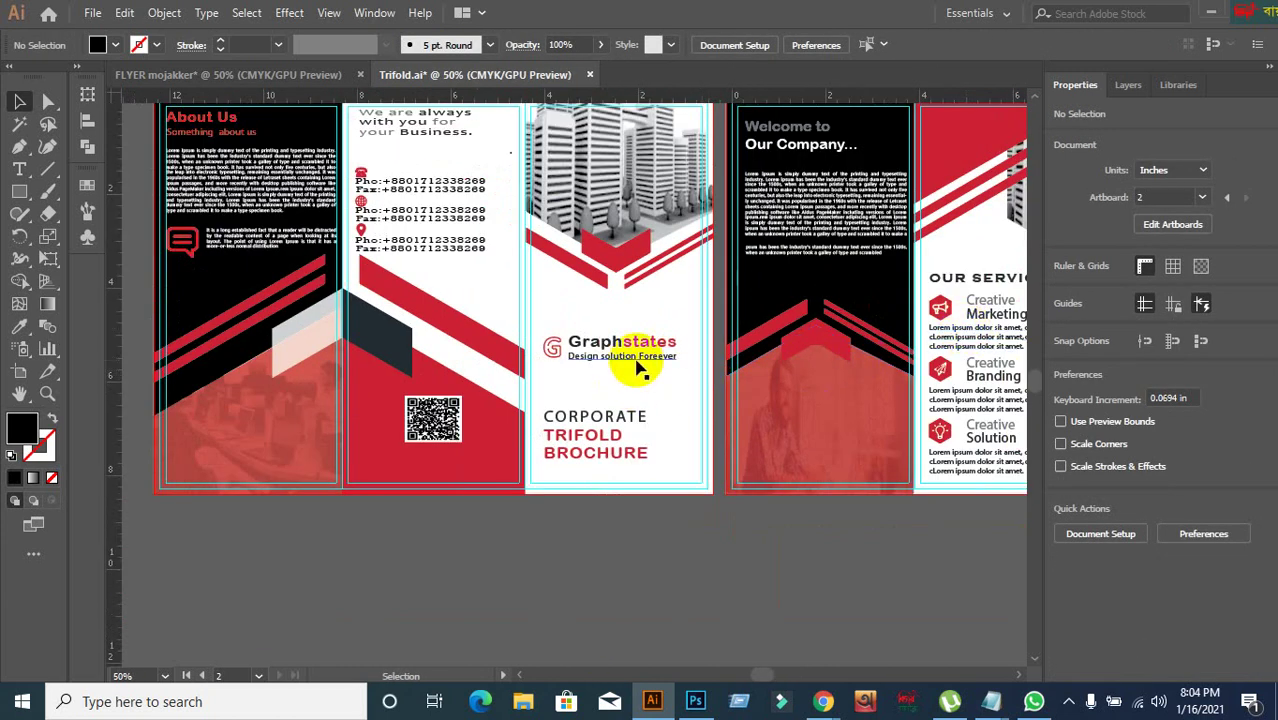
{"action": "scroll", "coordinate": [420, 260], "scroll_direction": "up", "scroll_amount": 1}
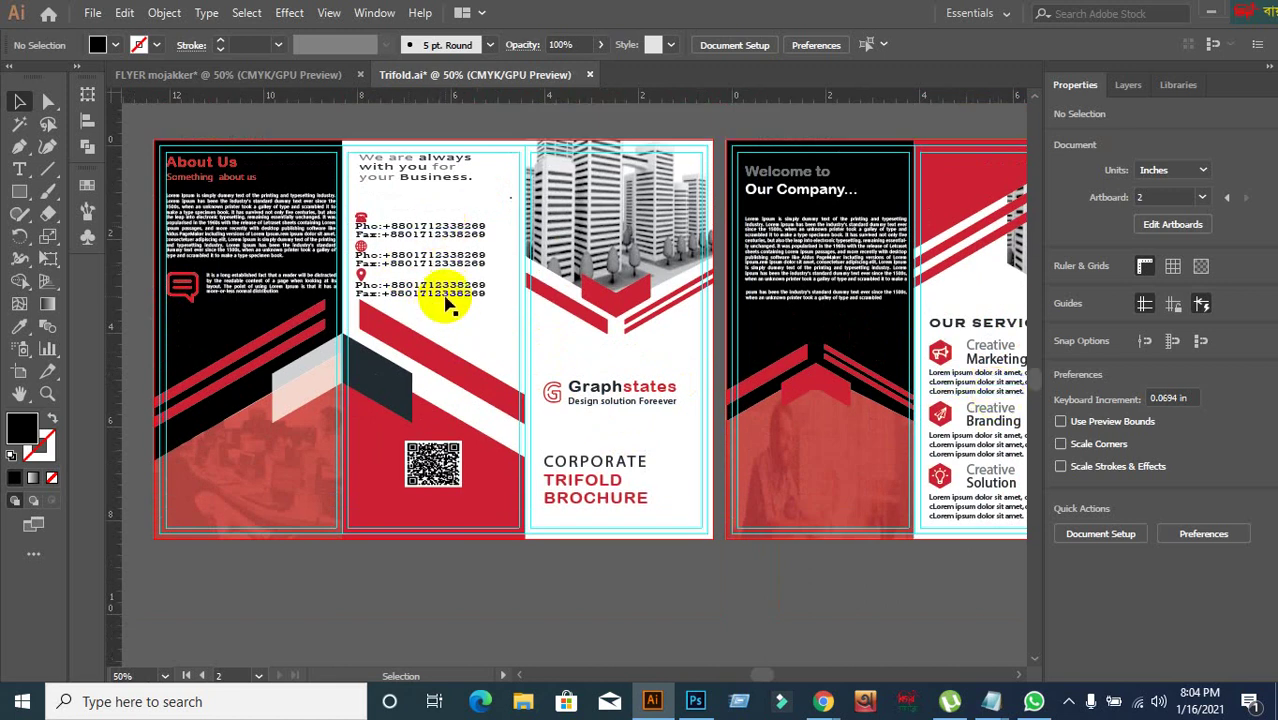
{"action": "scroll", "coordinate": [260, 235], "scroll_direction": "up", "scroll_amount": 1}
{"action": "scroll", "coordinate": [414, 340], "scroll_direction": "down", "scroll_amount": 1}
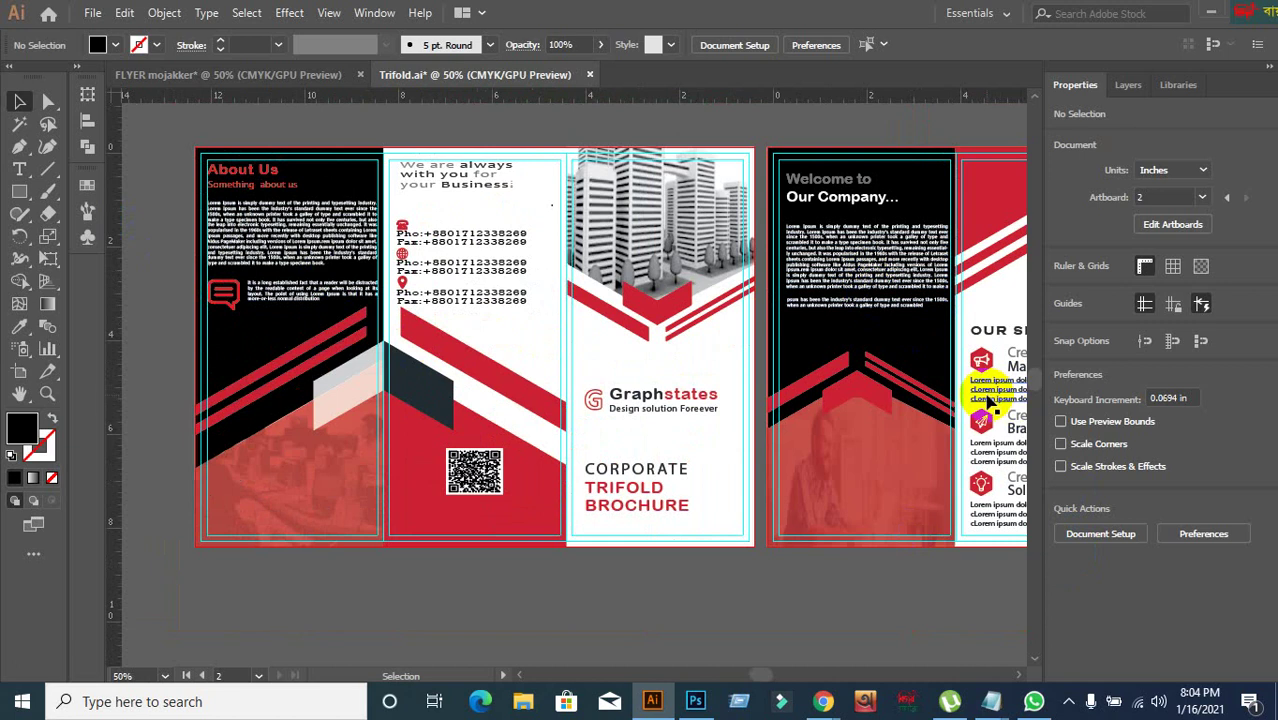
{"action": "scroll", "coordinate": [1019, 398], "scroll_direction": "up", "scroll_amount": 1}
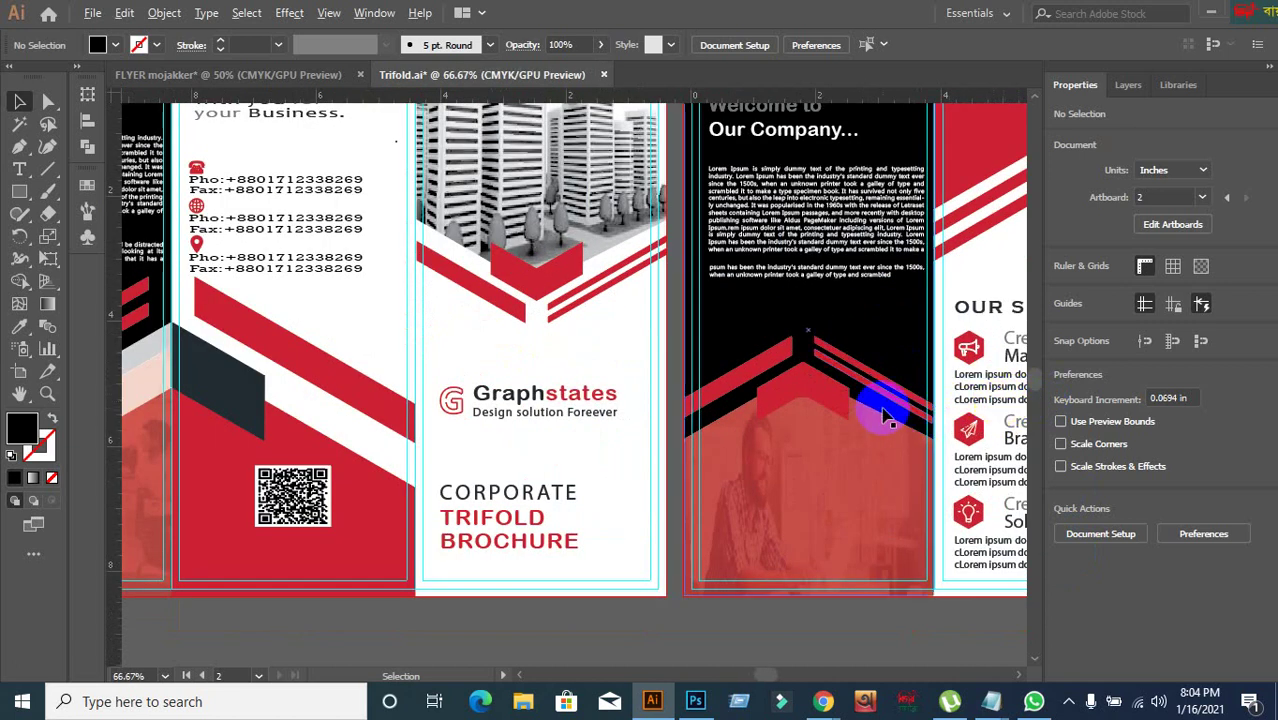
{"action": "scroll", "coordinate": [888, 418], "scroll_direction": "down", "scroll_amount": 1}
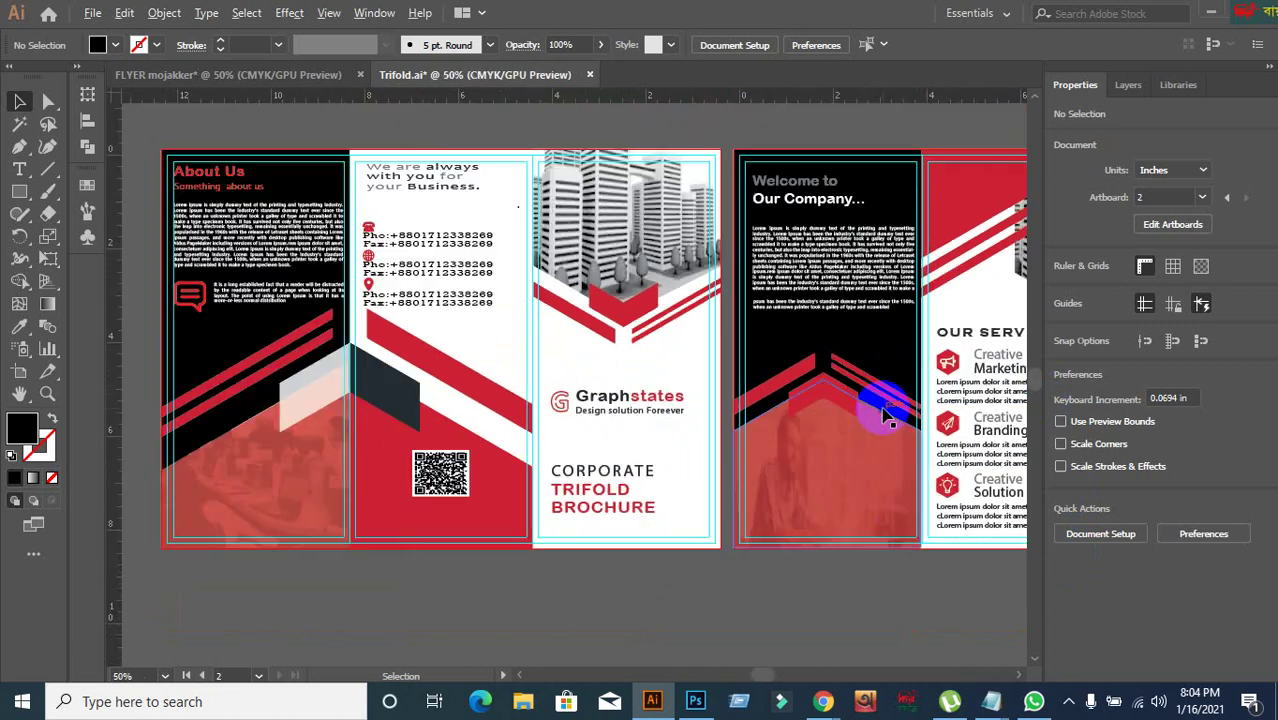
- Shorten the About Us body text frame to about 1.38 in high, ending just below its last line
{"action": "left_click", "coordinate": [313, 258]}
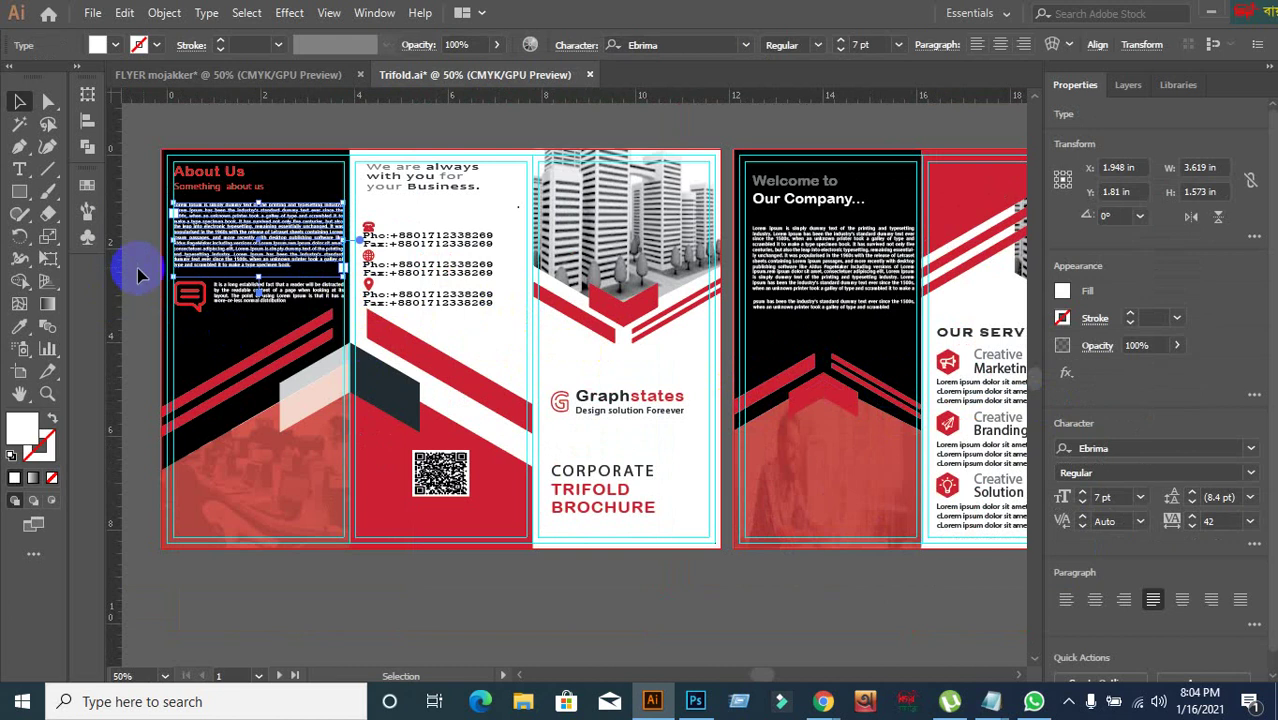
{"action": "scroll", "coordinate": [157, 270], "scroll_direction": "up", "scroll_amount": 1}
{"action": "scroll", "coordinate": [157, 270], "scroll_direction": "up", "scroll_amount": 2}
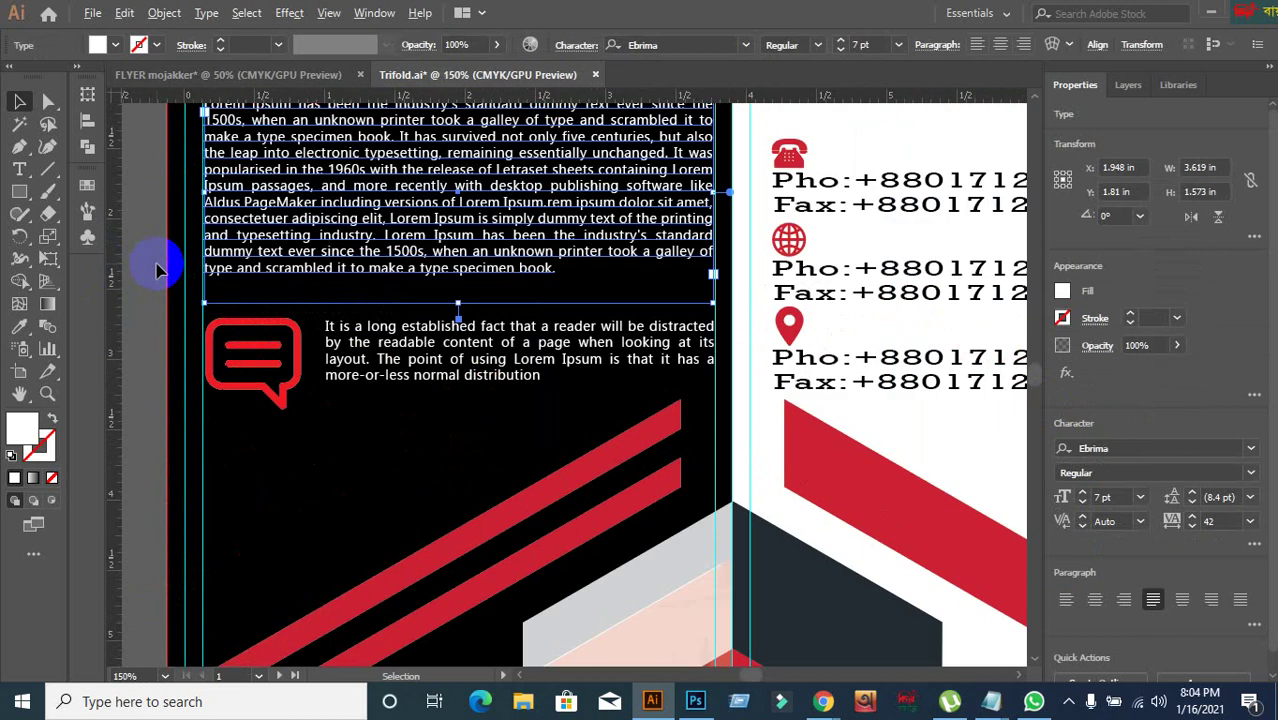
{"action": "scroll", "coordinate": [478, 327], "scroll_direction": "up", "scroll_amount": 1}
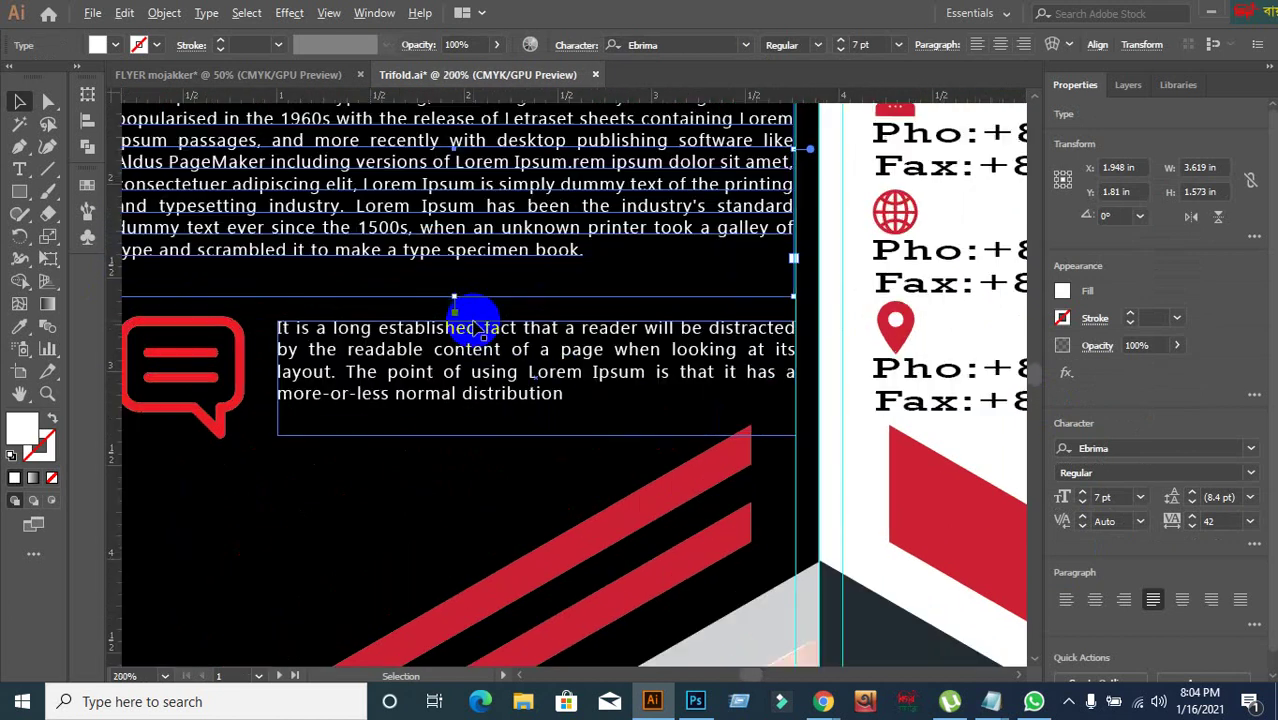
{"action": "left_click_drag", "start_coordinate": [457, 318], "coordinate": [454, 262]}
{"action": "key", "text": "ctrl+0"}
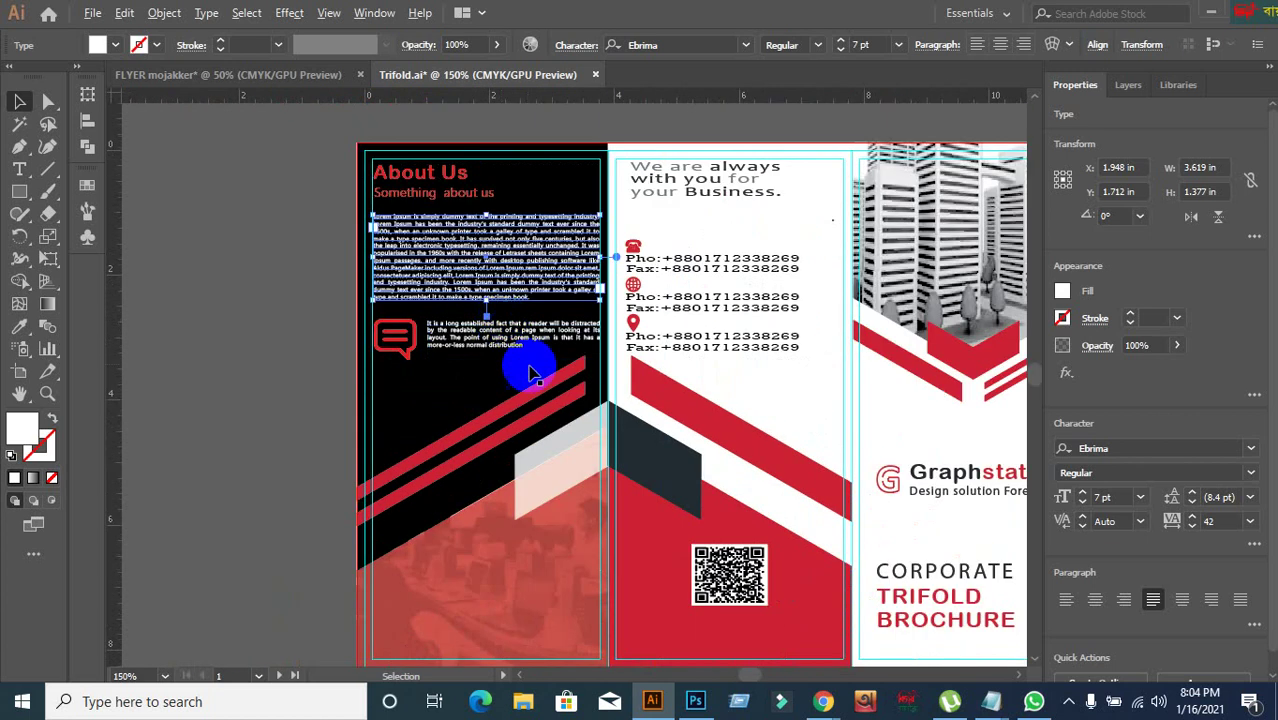
{"action": "left_click", "coordinate": [317, 414]}
- Select the "your Business." line in the contact panel's headline and view its extended character options
{"action": "scroll", "coordinate": [808, 345], "scroll_direction": "up", "scroll_amount": 2}
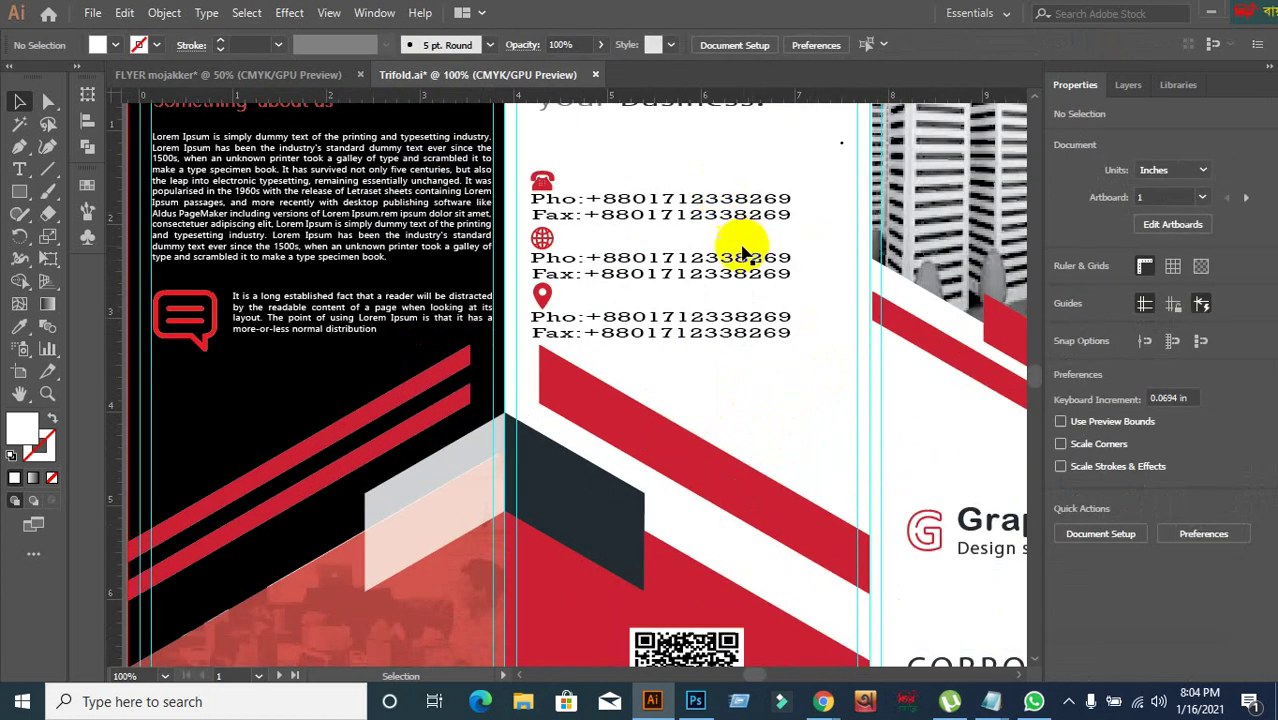
{"action": "left_click_drag", "start_coordinate": [741, 245], "coordinate": [656, 468]}
{"action": "left_click", "coordinate": [584, 341]}
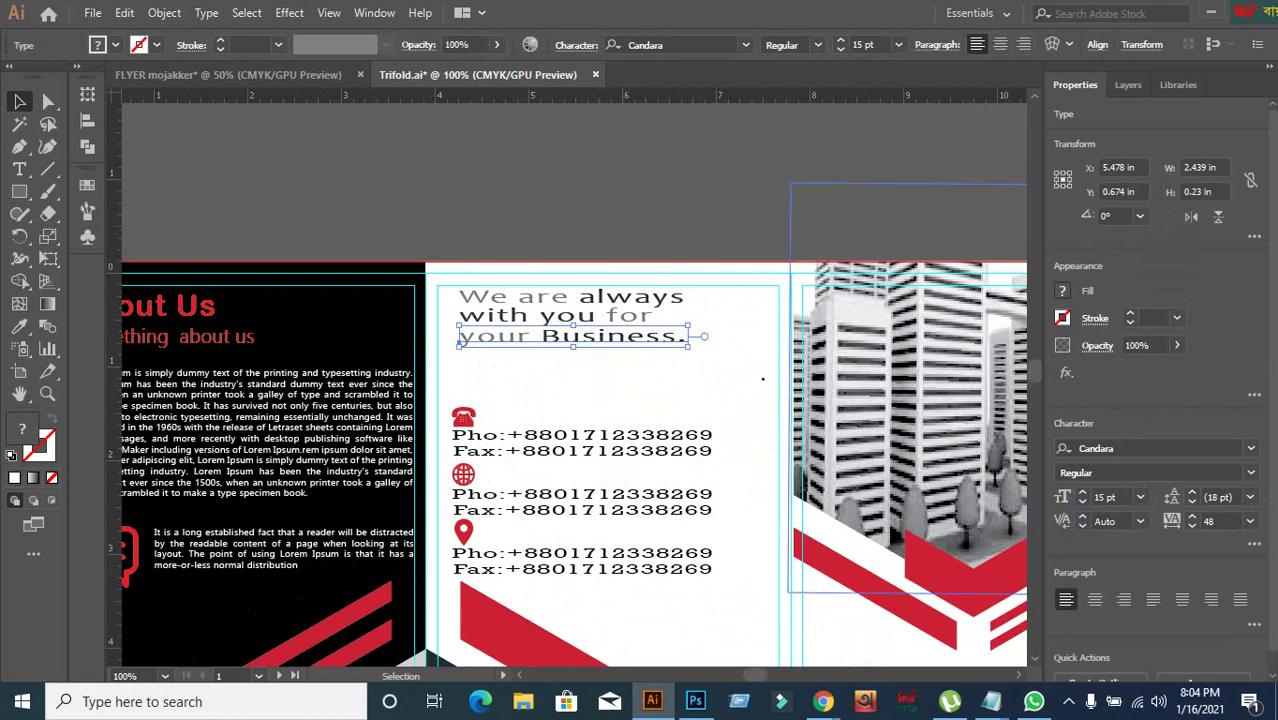
{"action": "left_click", "coordinate": [1253, 546]}
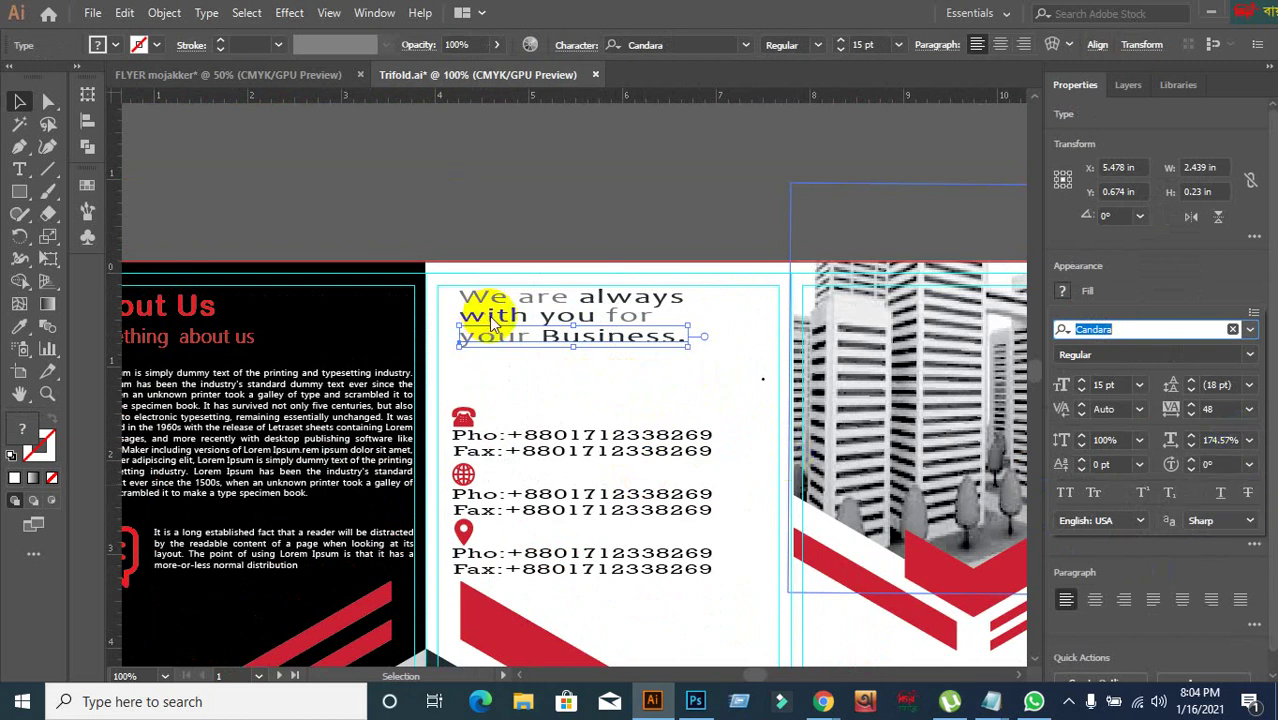
{"action": "left_click", "coordinate": [548, 400]}
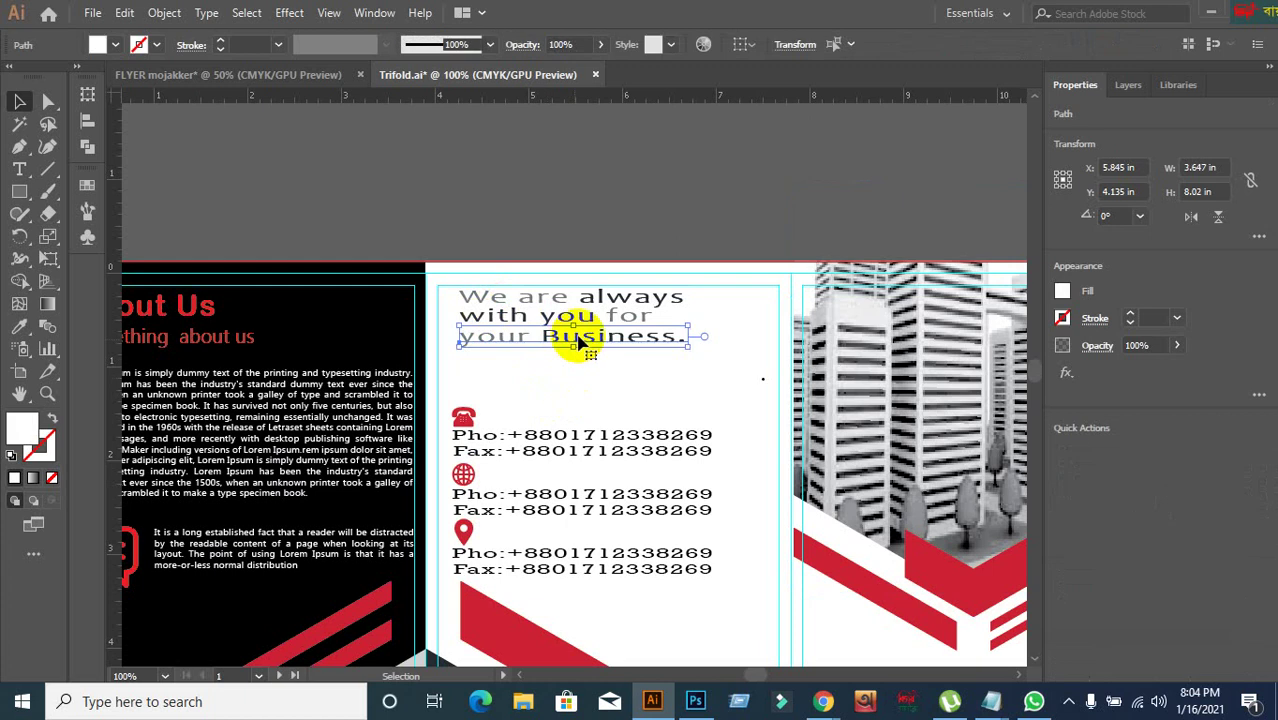
{"action": "left_click", "coordinate": [578, 342]}
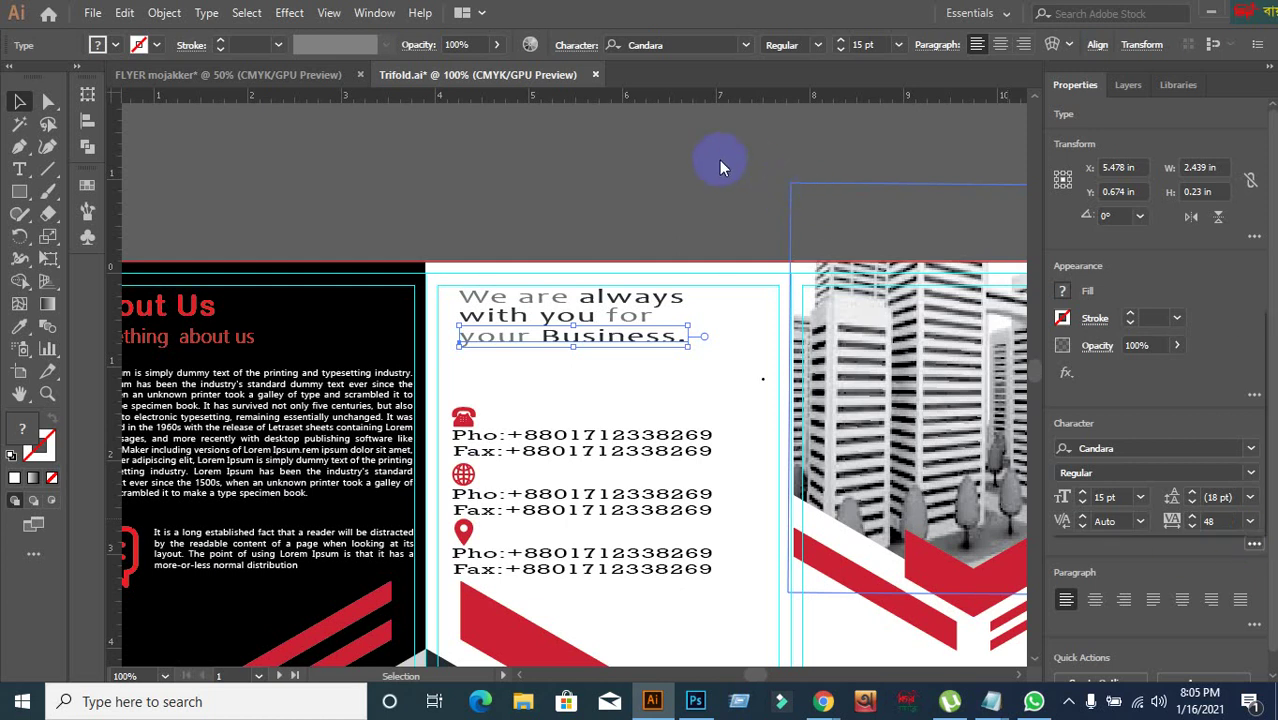
- Open the floating Character panel with its full set of options, placed over the cover photo for the headline's last line
{"action": "left_click", "coordinate": [370, 13]}
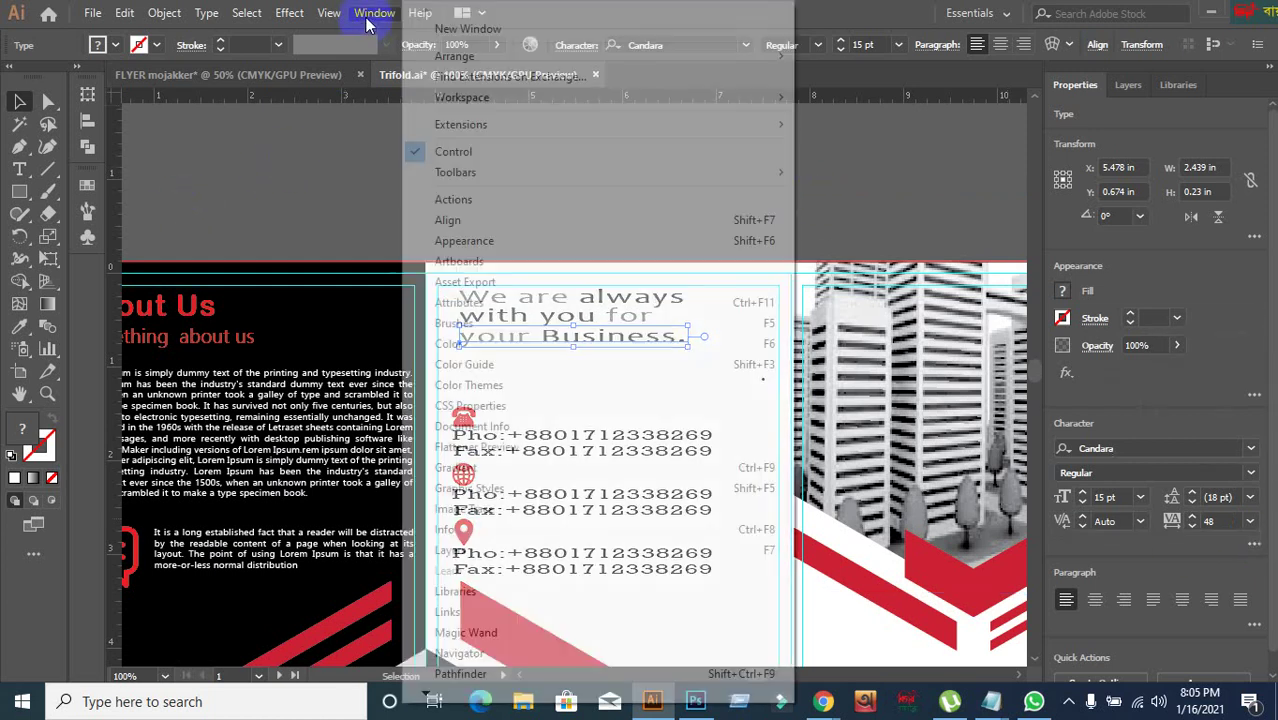
{"action": "mouse_move", "coordinate": [437, 692]}
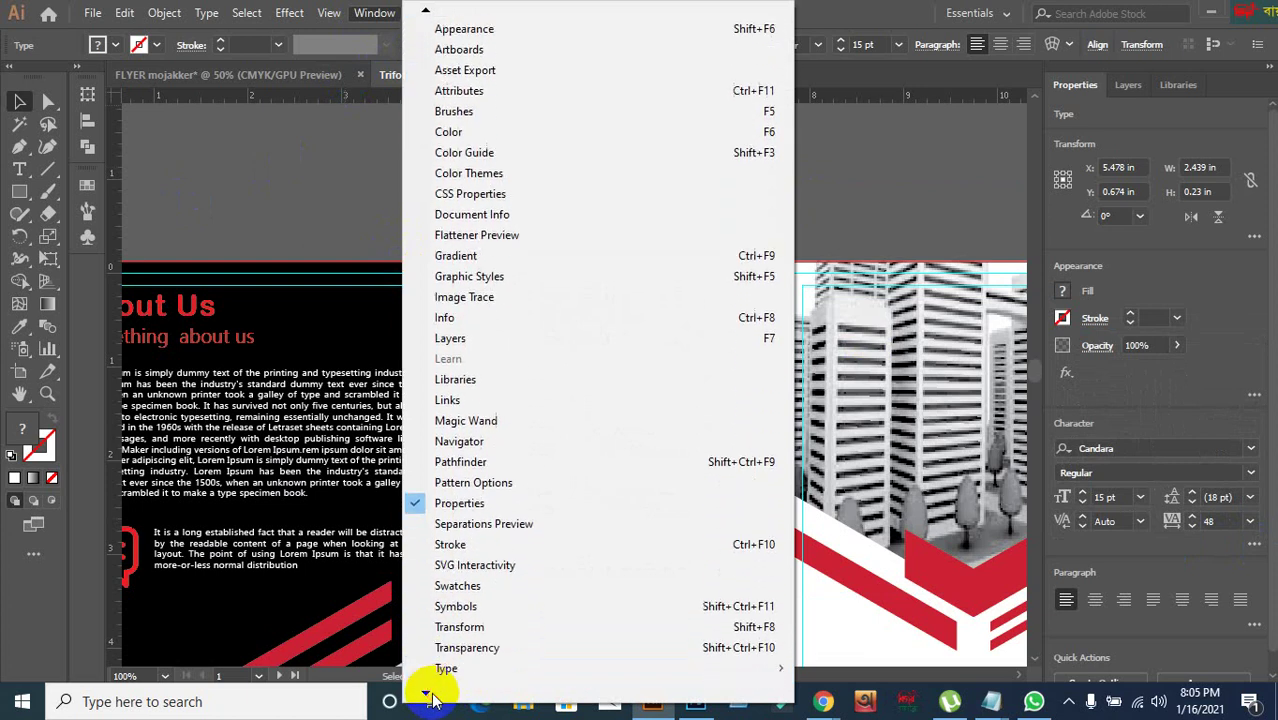
{"action": "mouse_move", "coordinate": [456, 546]}
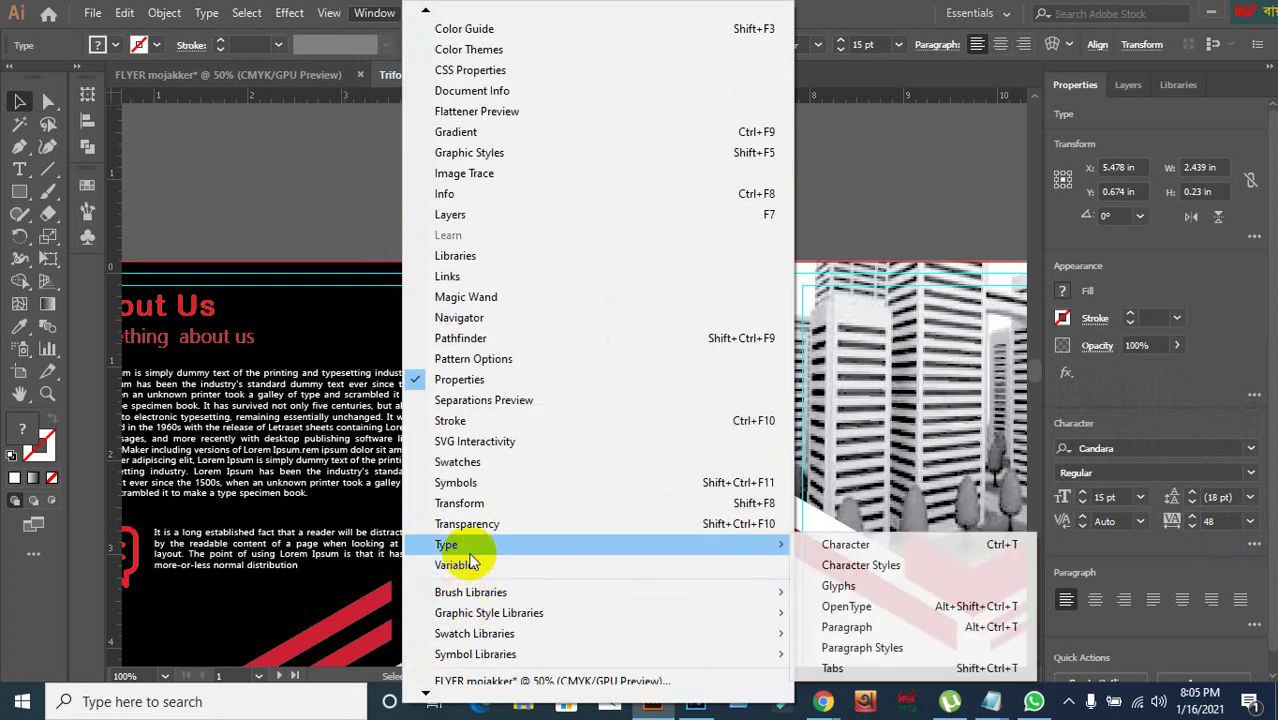
{"action": "left_click", "coordinate": [848, 545]}
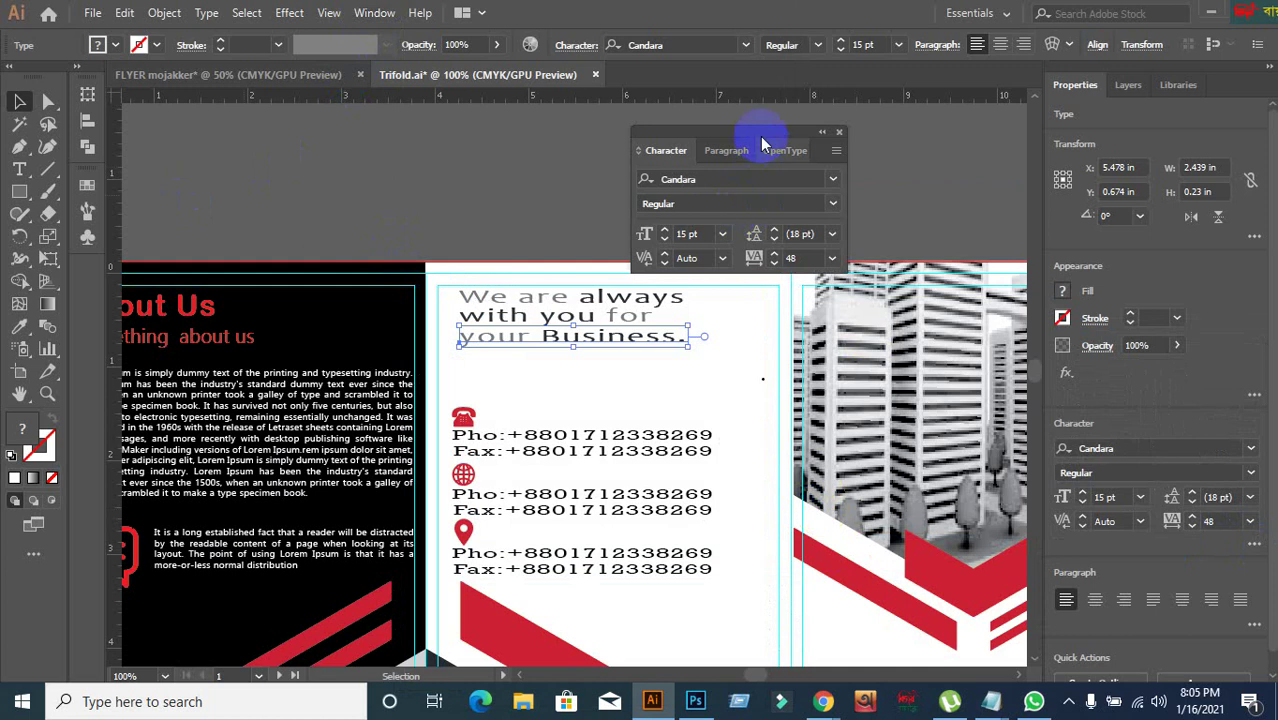
{"action": "left_click_drag", "start_coordinate": [765, 134], "coordinate": [887, 108]}
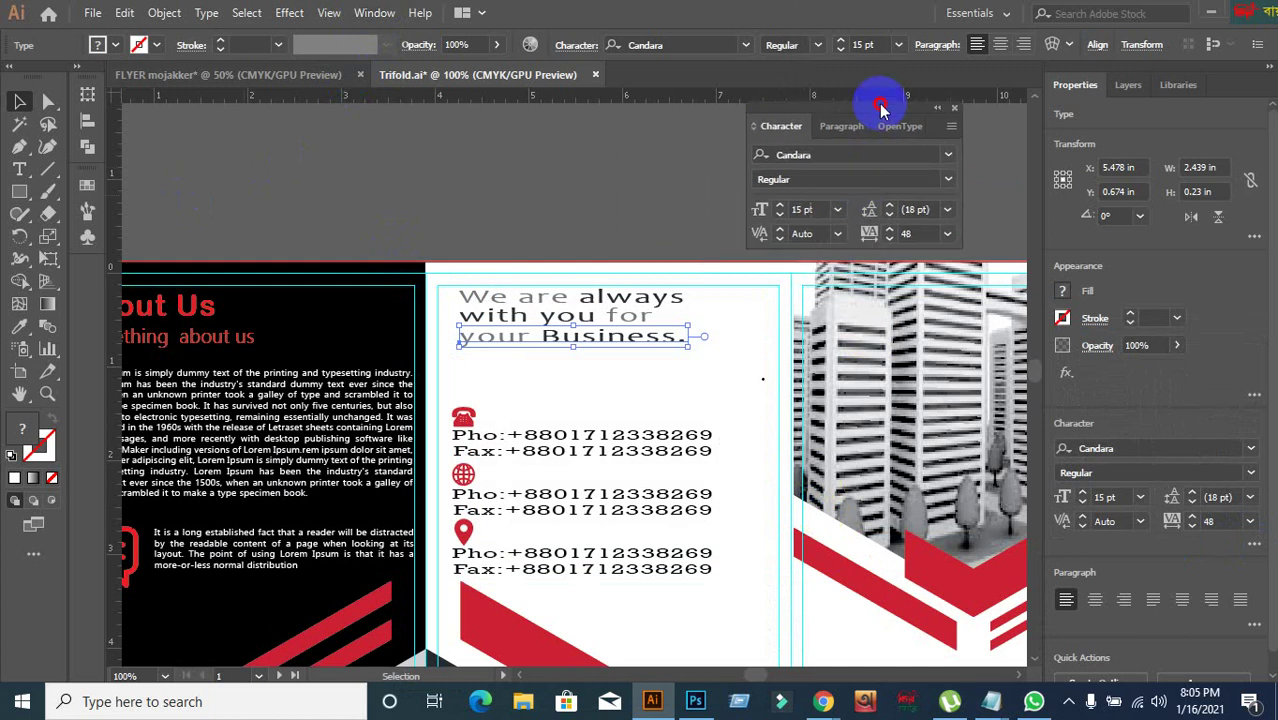
{"action": "left_click", "coordinate": [955, 126]}
{"action": "left_click", "coordinate": [1010, 128]}
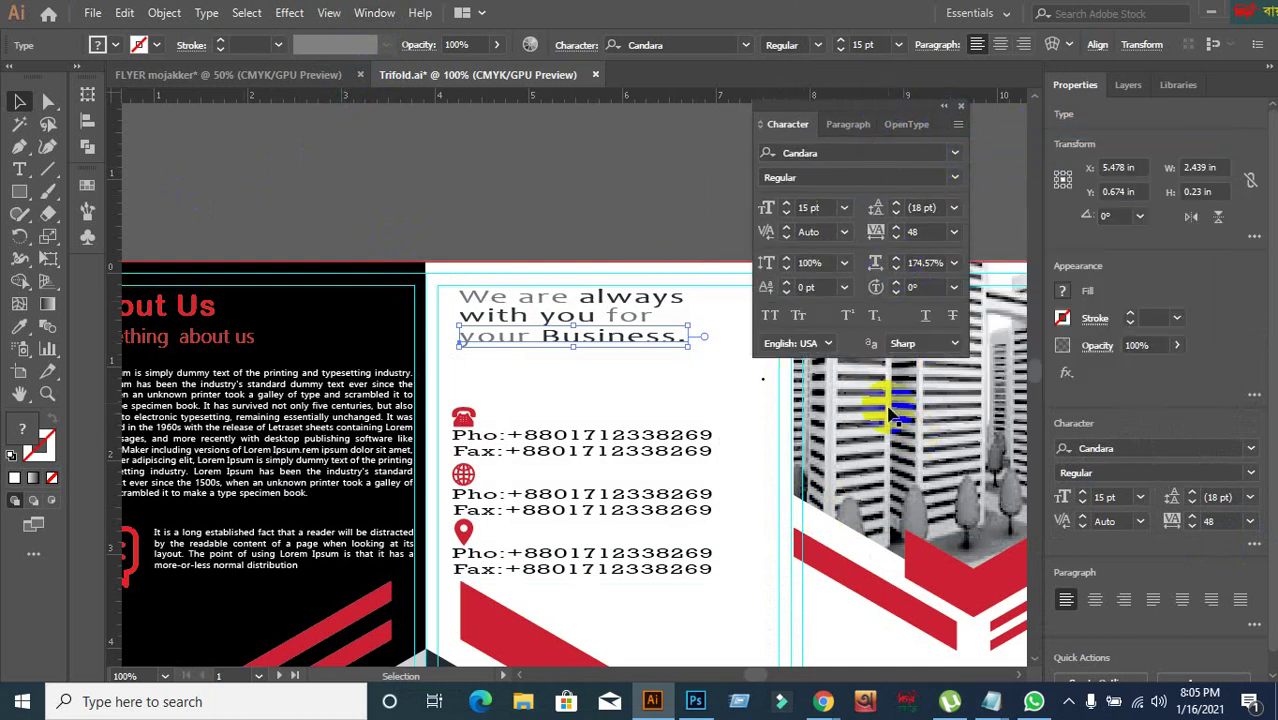
- Set the horizontal scale of the "your Business." line to 100% and deselect the text
{"action": "left_click", "coordinate": [940, 263]}
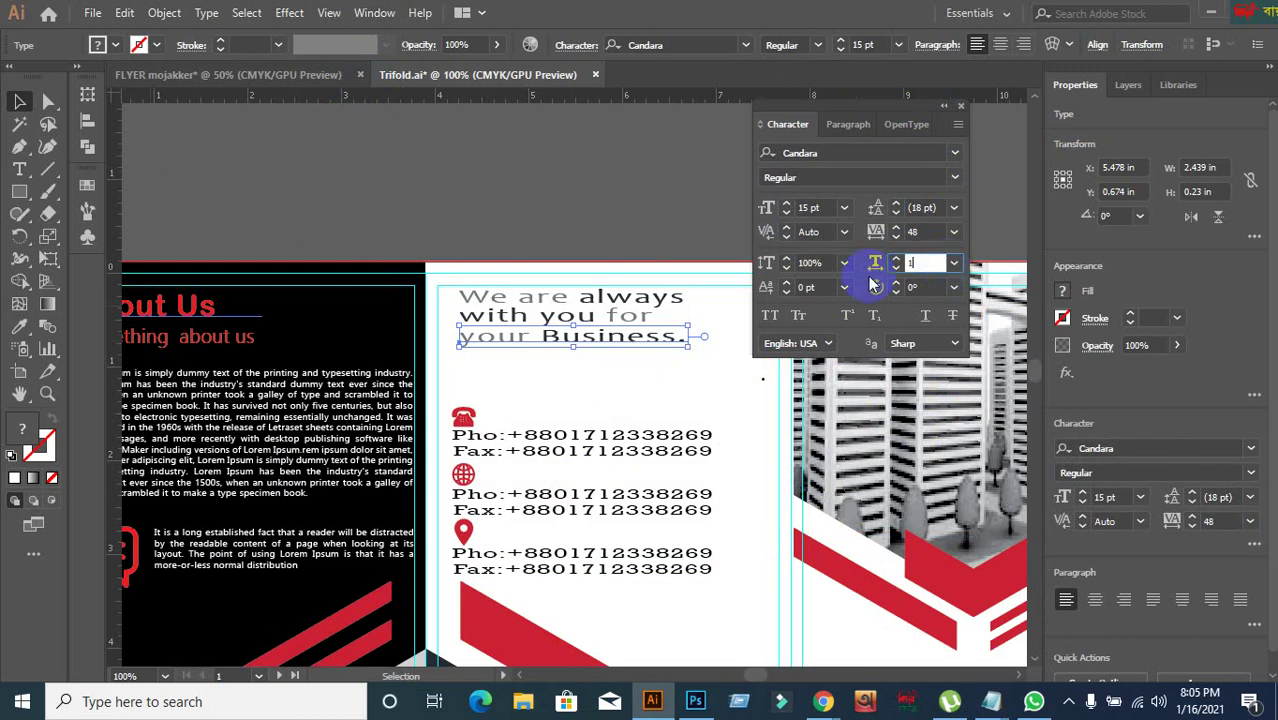
{"action": "type", "text": "100"}
{"action": "key", "text": "Return"}
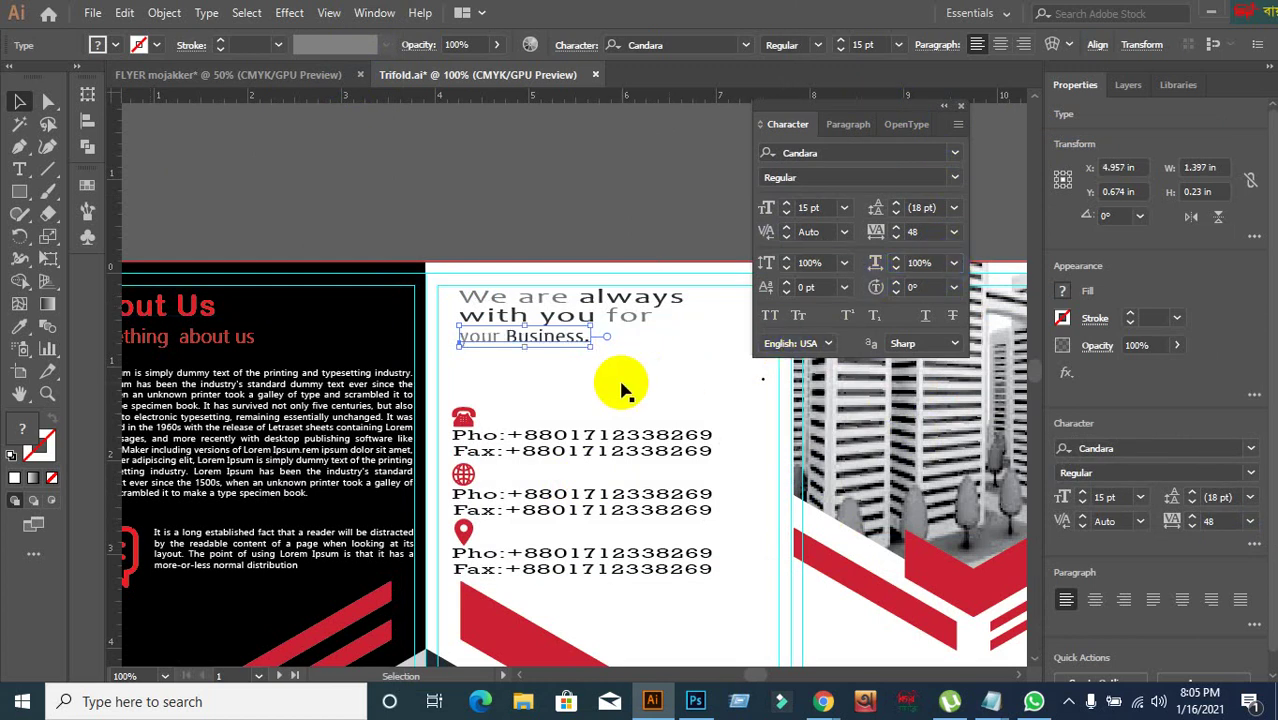
{"action": "scroll", "coordinate": [630, 365], "scroll_direction": "up", "scroll_amount": 2}
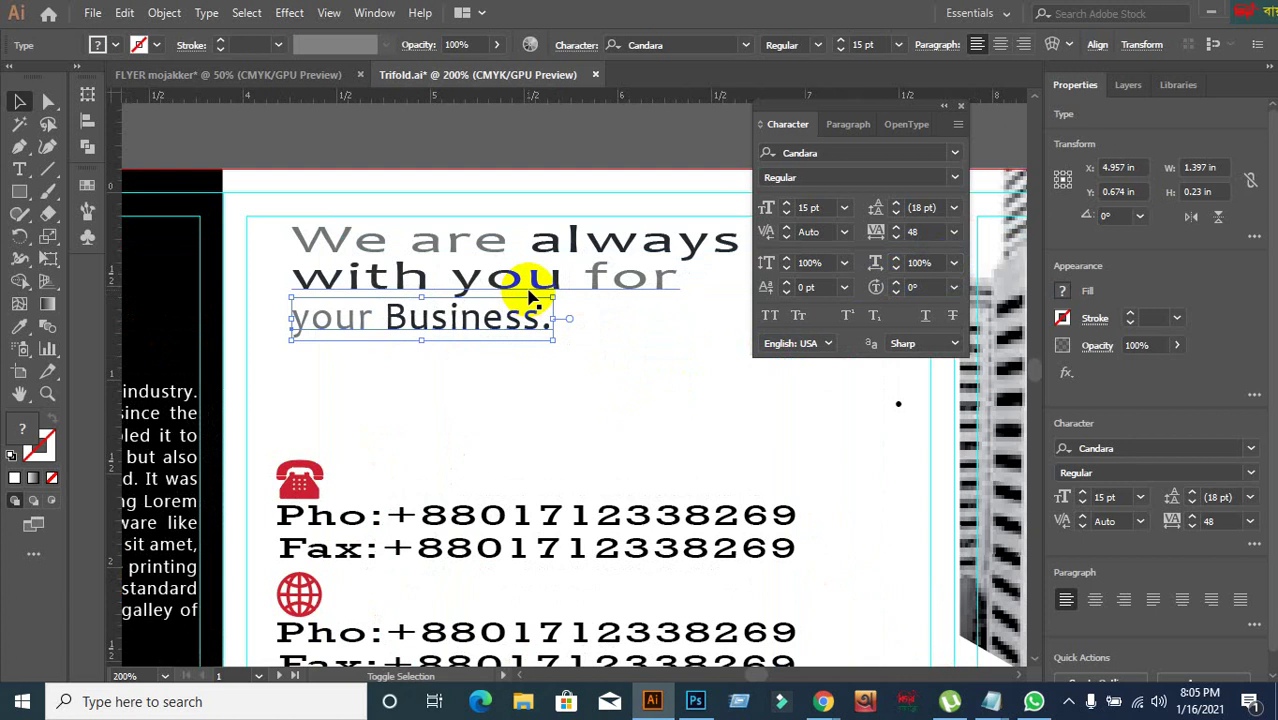
{"action": "left_click", "coordinate": [590, 402]}
{"action": "scroll", "coordinate": [590, 395], "scroll_direction": "down", "scroll_amount": 1}
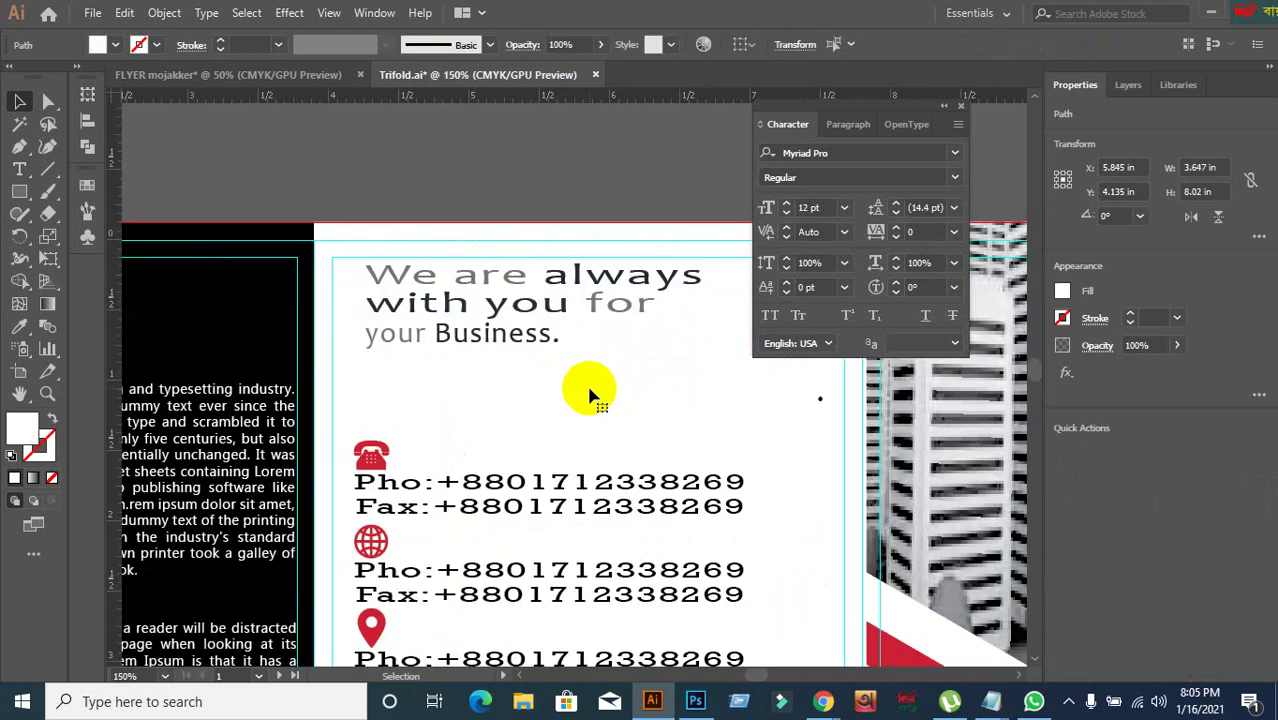
- Switch to Chrome and close the Trifold.ai attachment preview to return to the Gmail inbox
{"action": "mouse_move", "coordinate": [822, 701]}
{"action": "left_click", "coordinate": [668, 655]}
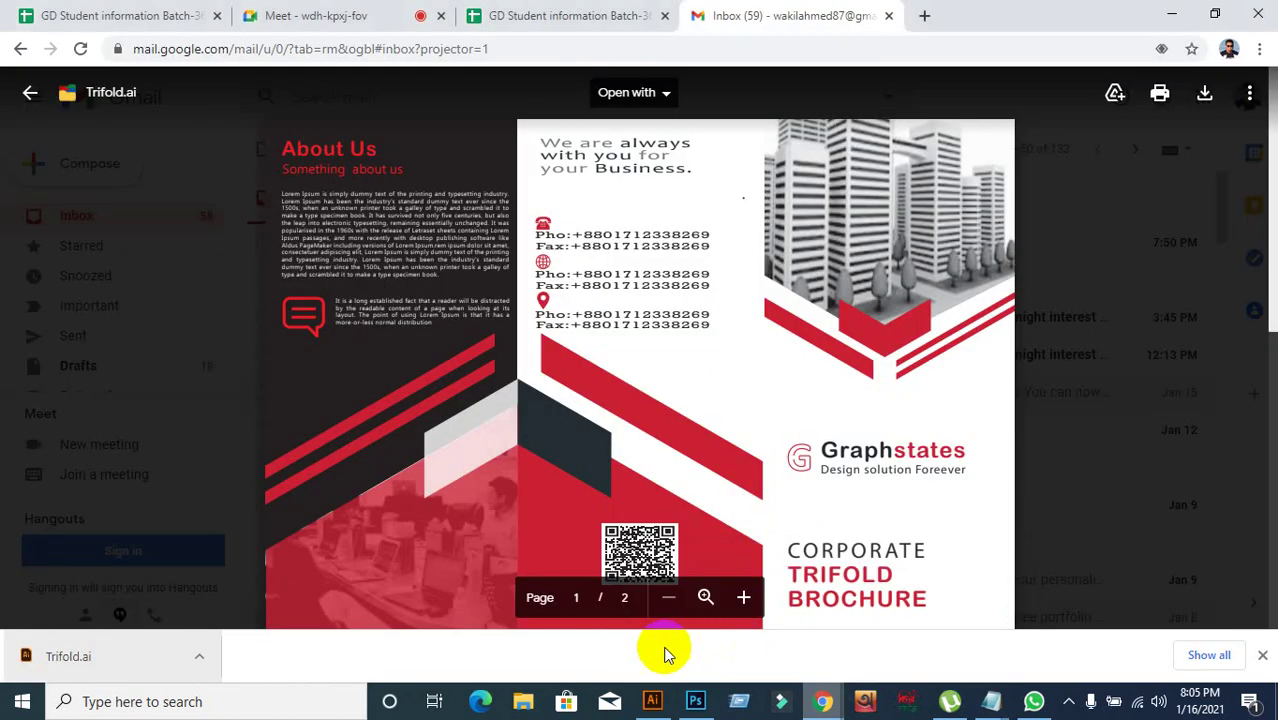
{"action": "left_click", "coordinate": [40, 17]}
{"action": "left_click", "coordinate": [840, 15]}
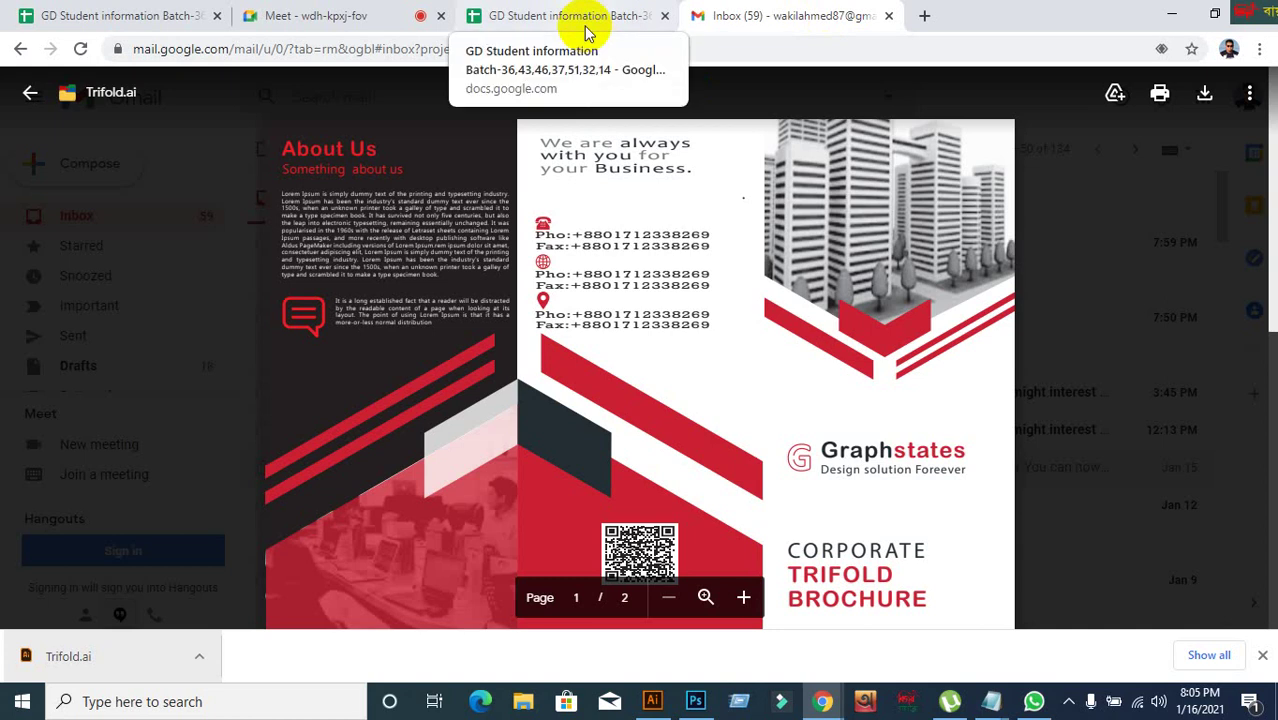
{"action": "left_click", "coordinate": [30, 92]}
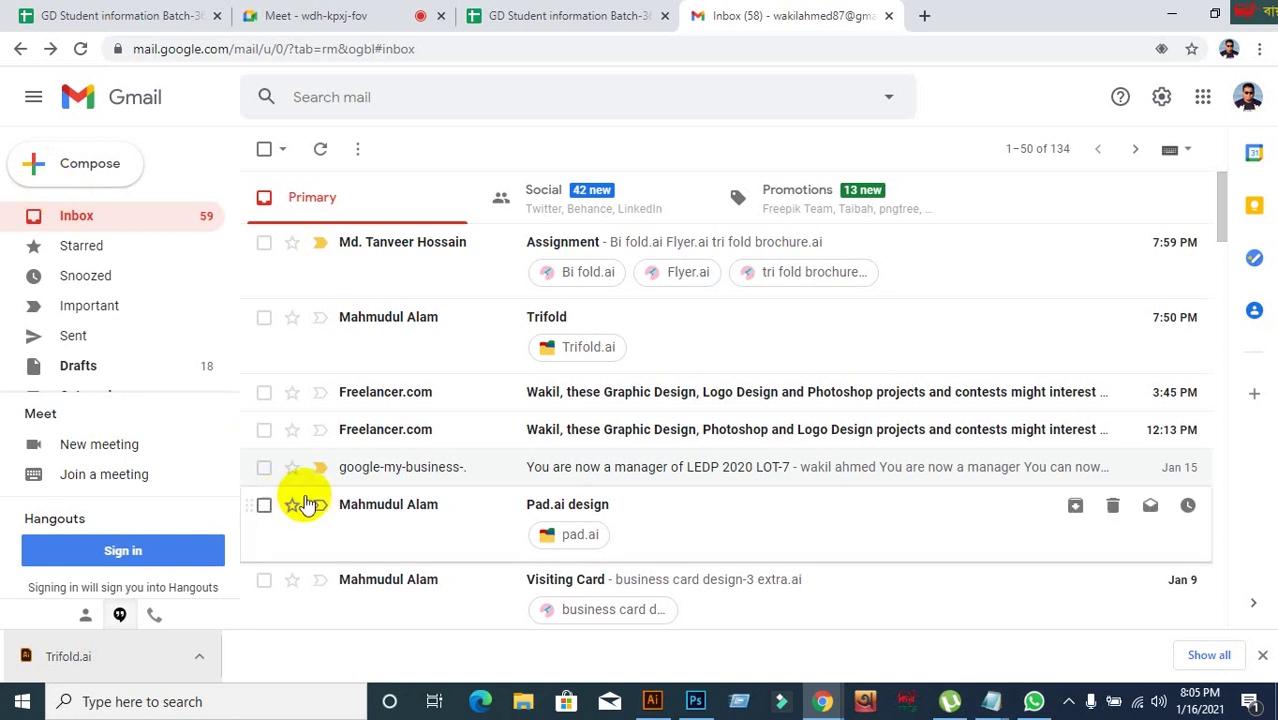
- Switch to Photoshop and add the text "Smartview2020" as a point text layer in the upper part of the blank canvas
{"action": "left_click", "coordinate": [698, 698]}
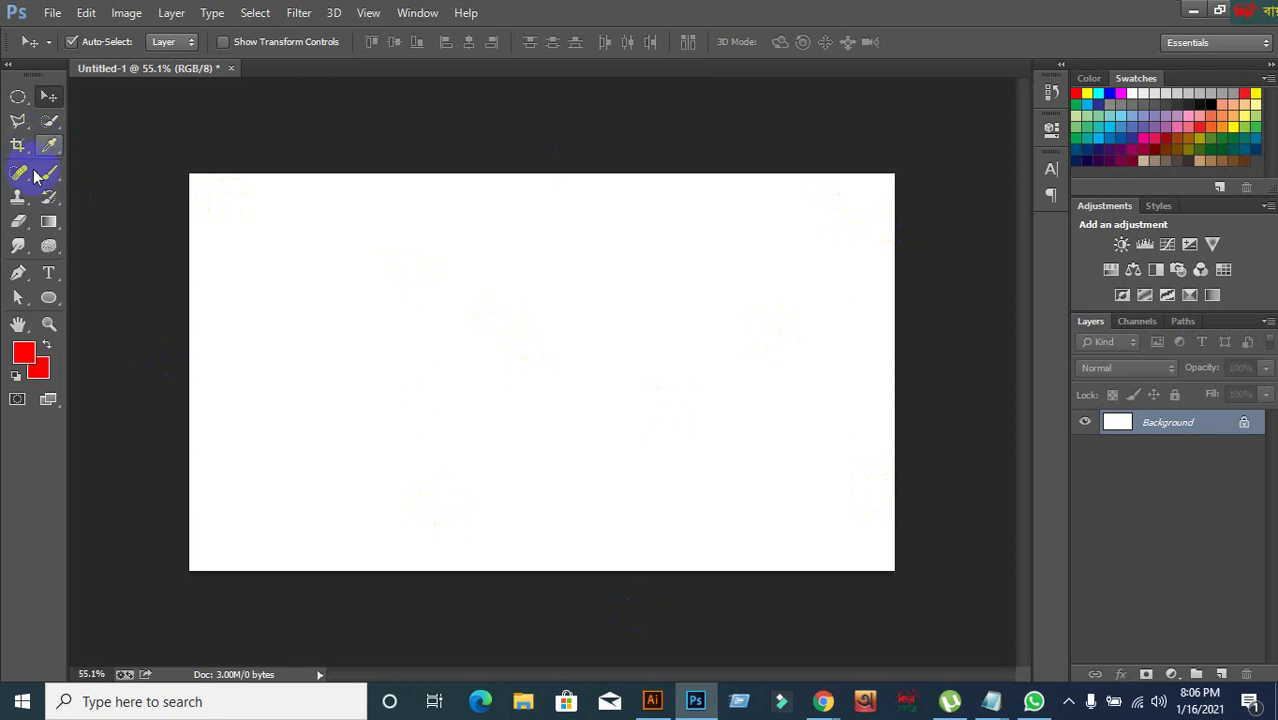
{"action": "left_click", "coordinate": [46, 276]}
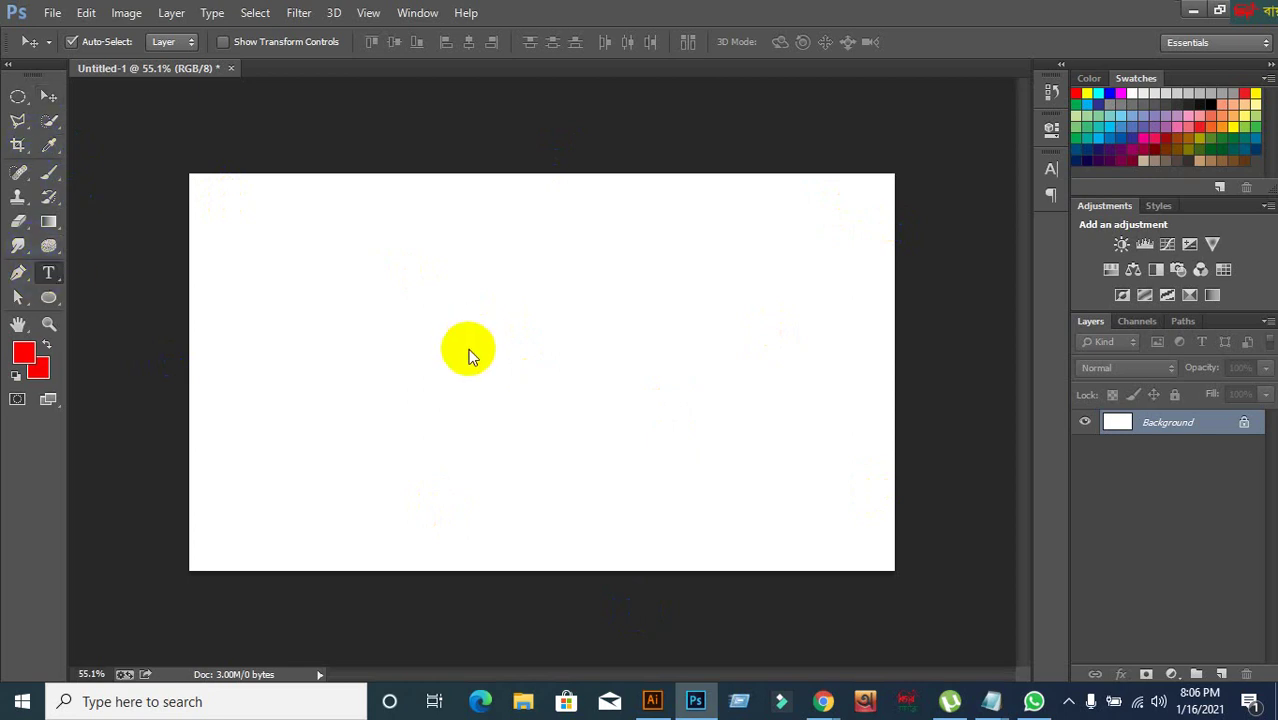
{"action": "left_click", "coordinate": [390, 337]}
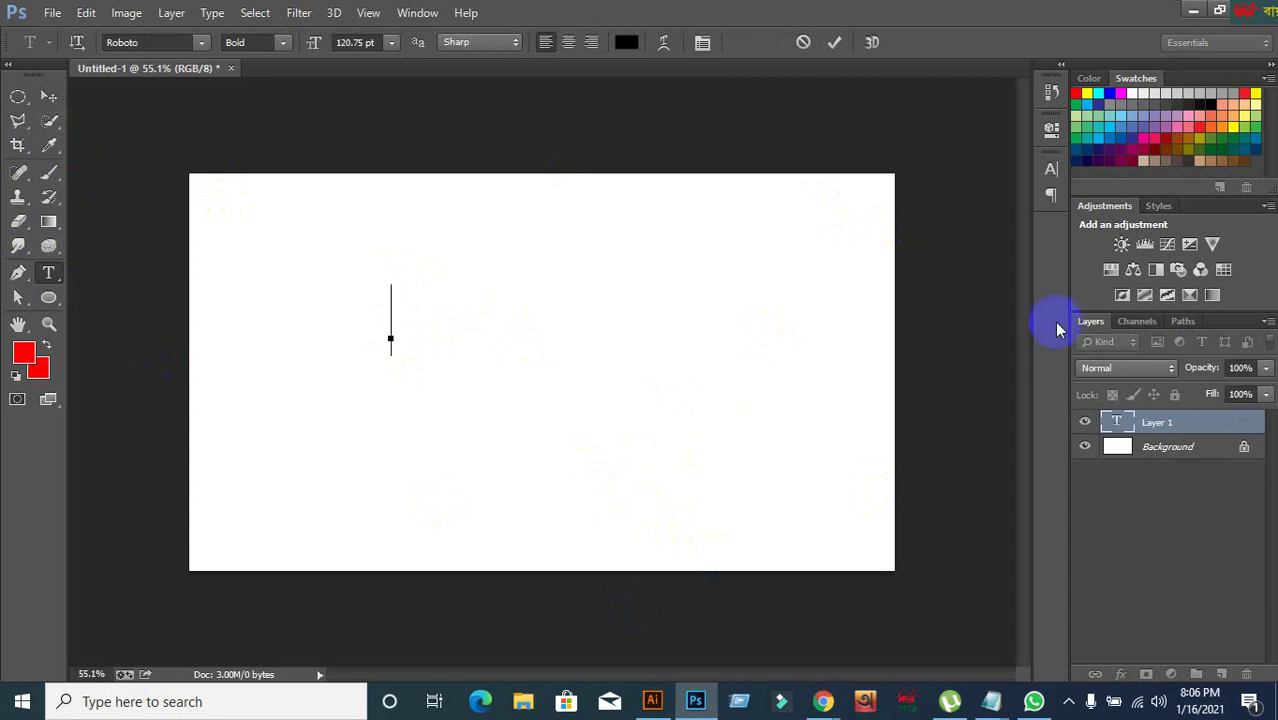
{"action": "type", "text": "Smar"}
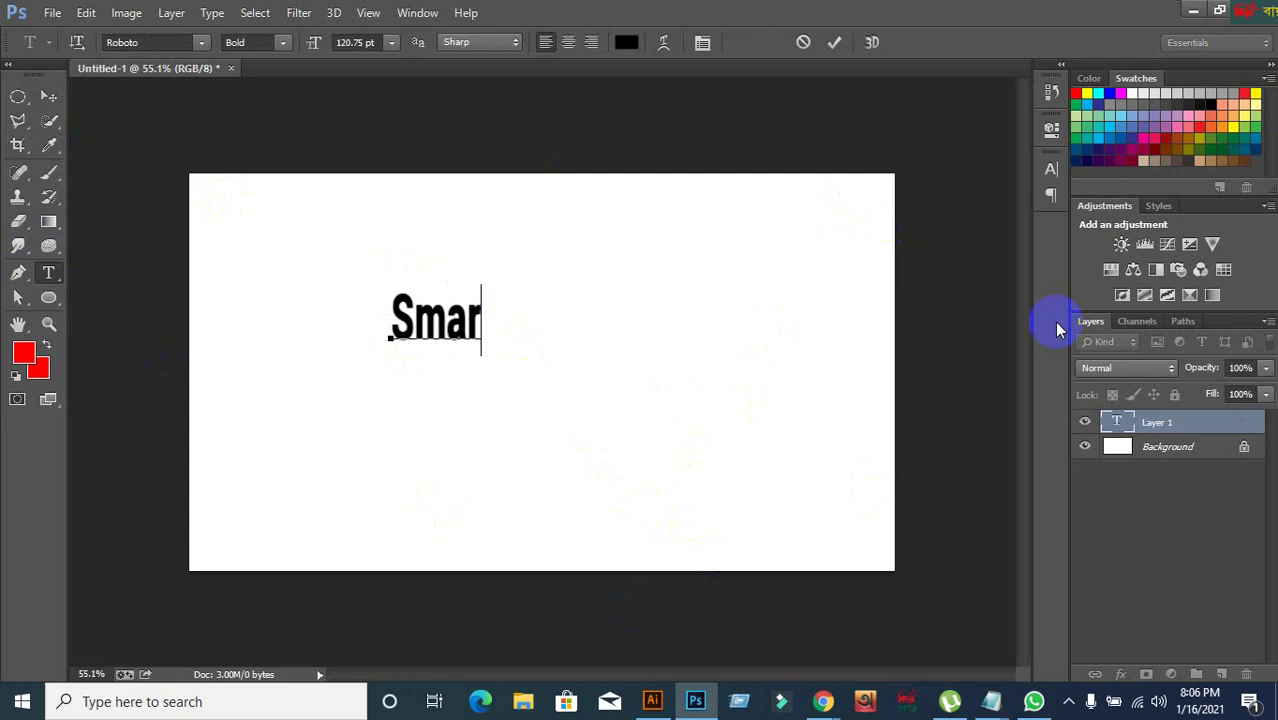
{"action": "type", "text": "tview"}
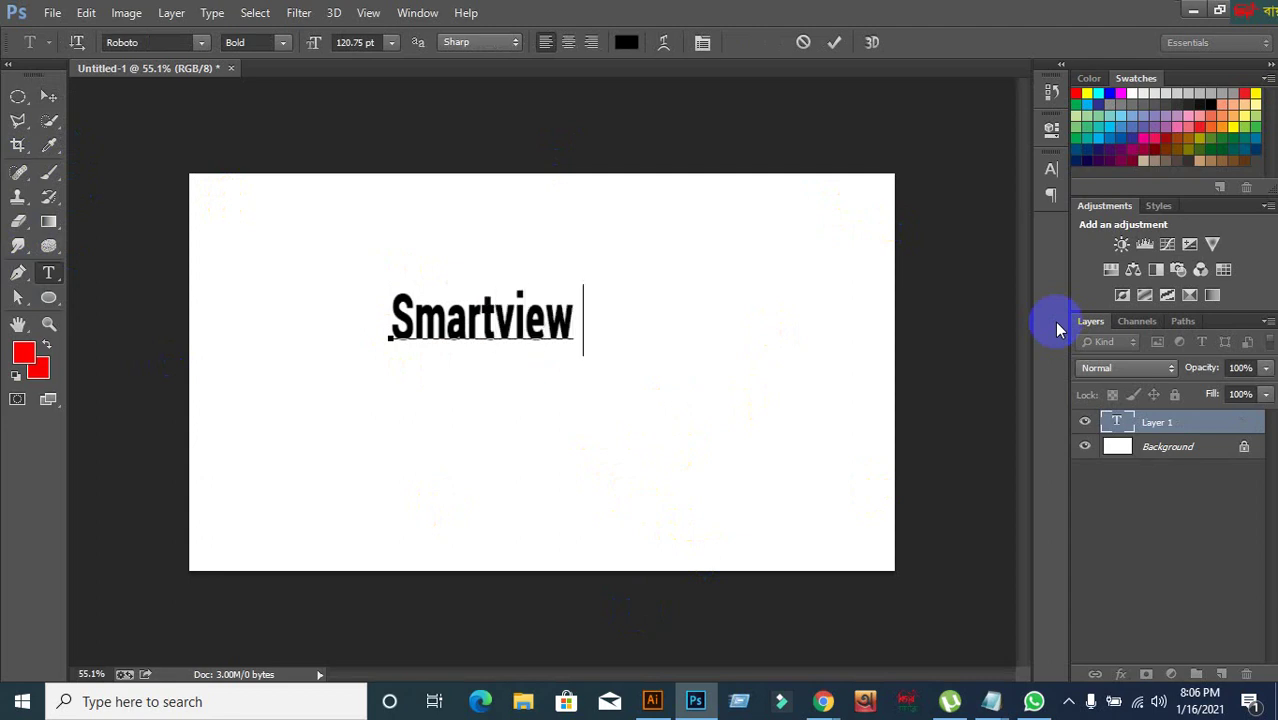
{"action": "key", "text": "BackSpace"}
{"action": "type", "text": "2020"}
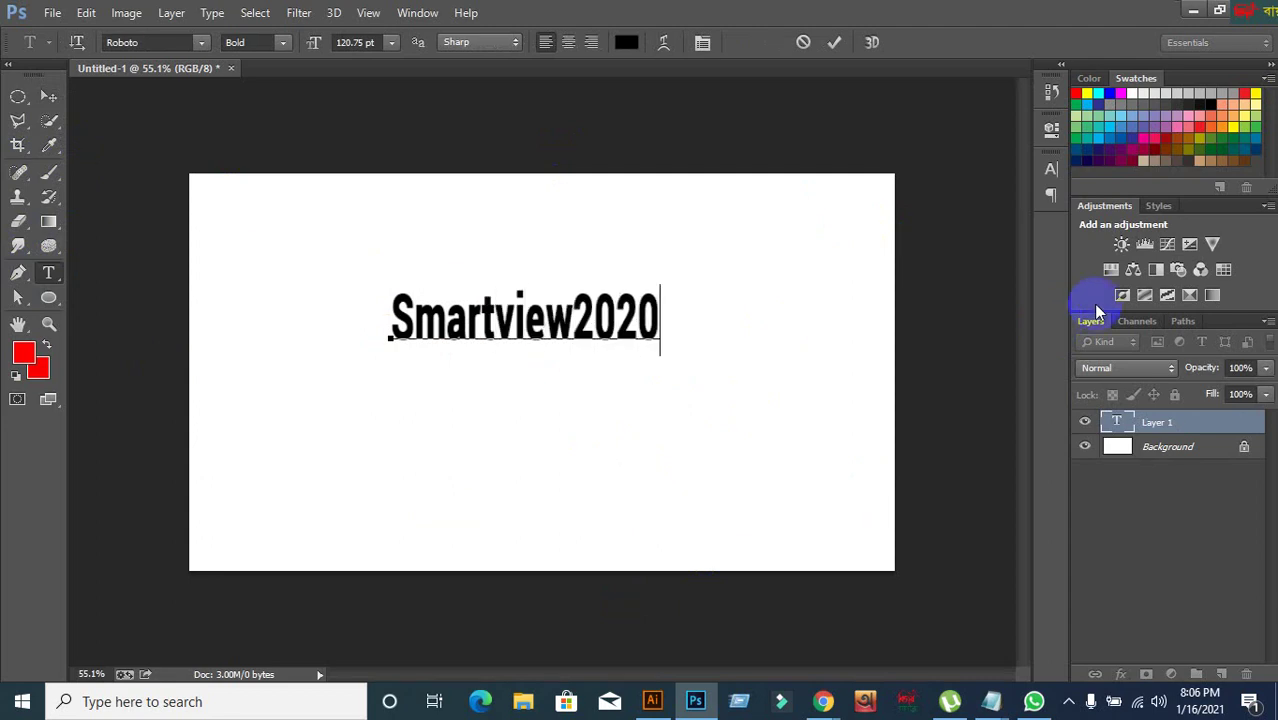
{"action": "left_click", "coordinate": [49, 96]}
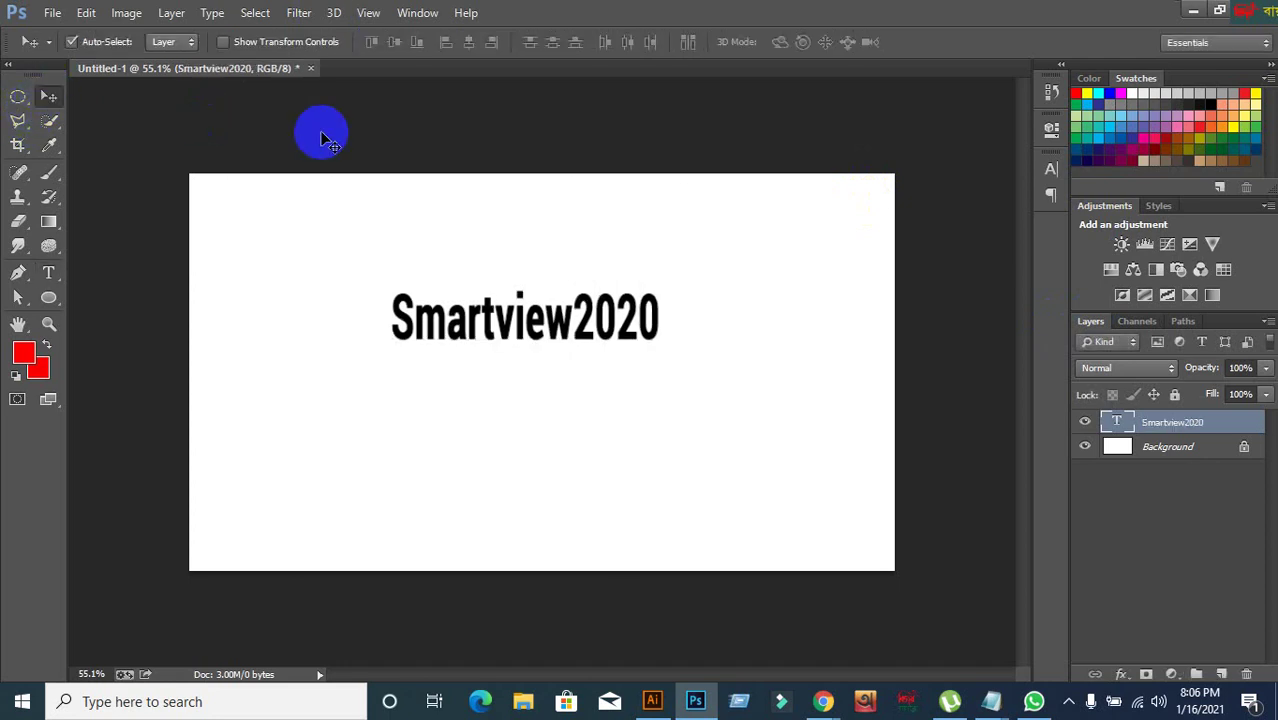
- Show the character settings of the Smartview2020 text layer and examine its font size and scaling options
{"action": "left_click", "coordinate": [1050, 169]}
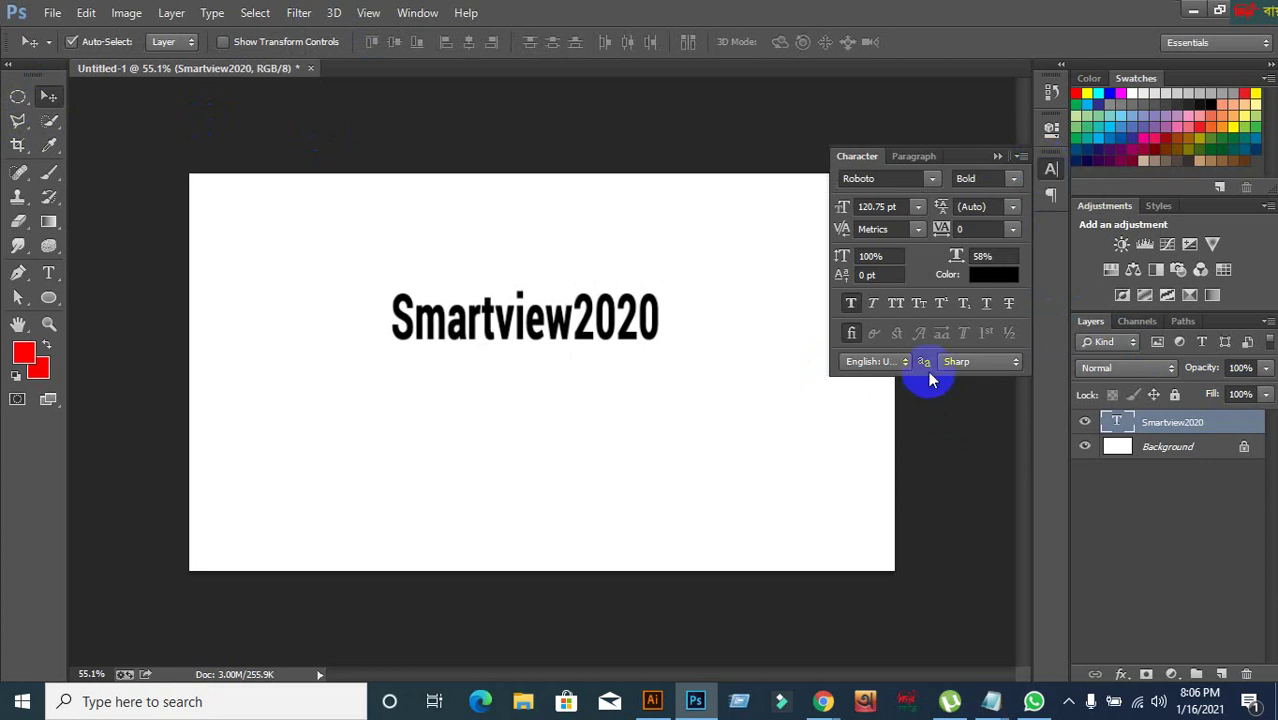
{"action": "left_click", "coordinate": [917, 207]}
{"action": "left_click", "coordinate": [917, 207]}
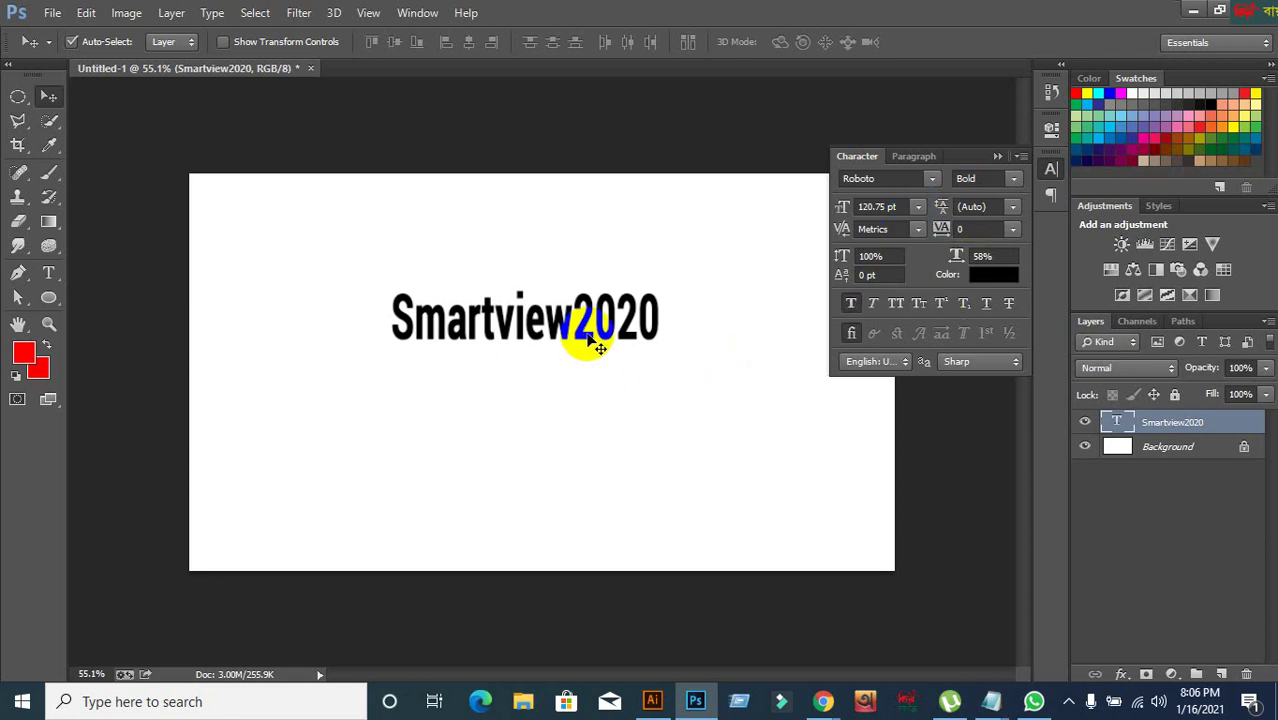
{"action": "key", "text": "ctrl+t"}
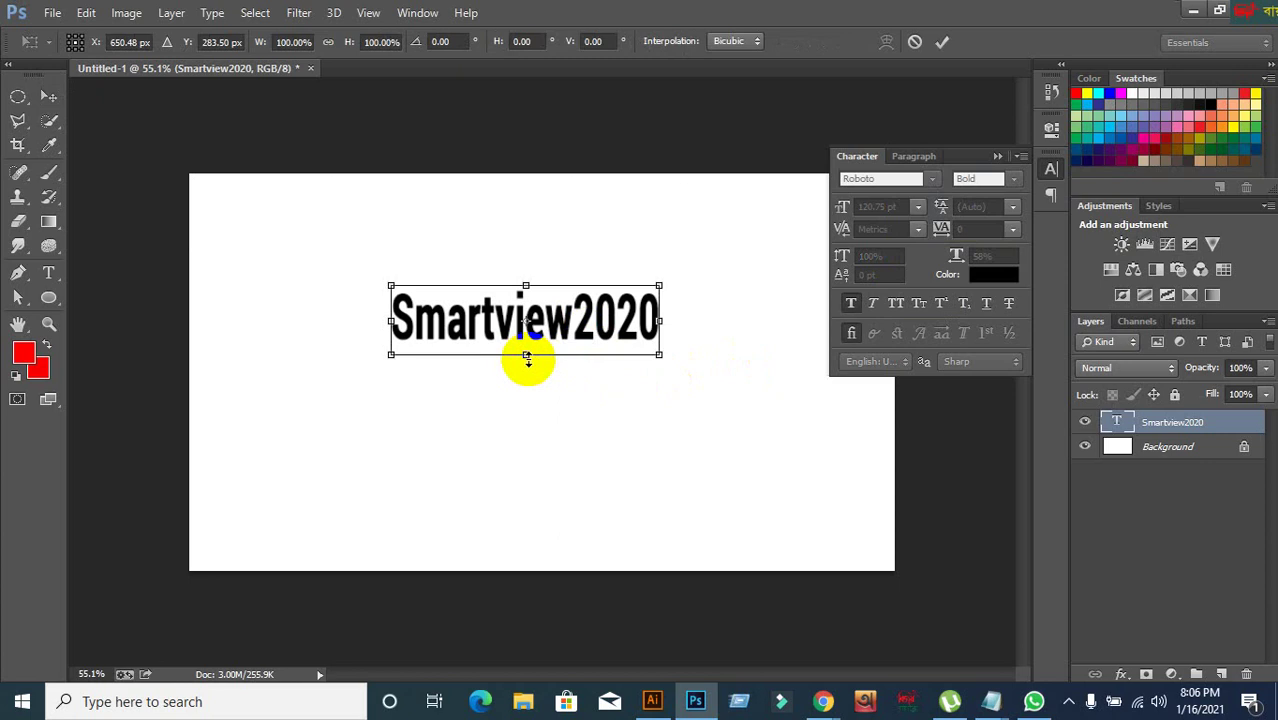
{"action": "right_click", "coordinate": [515, 305]}
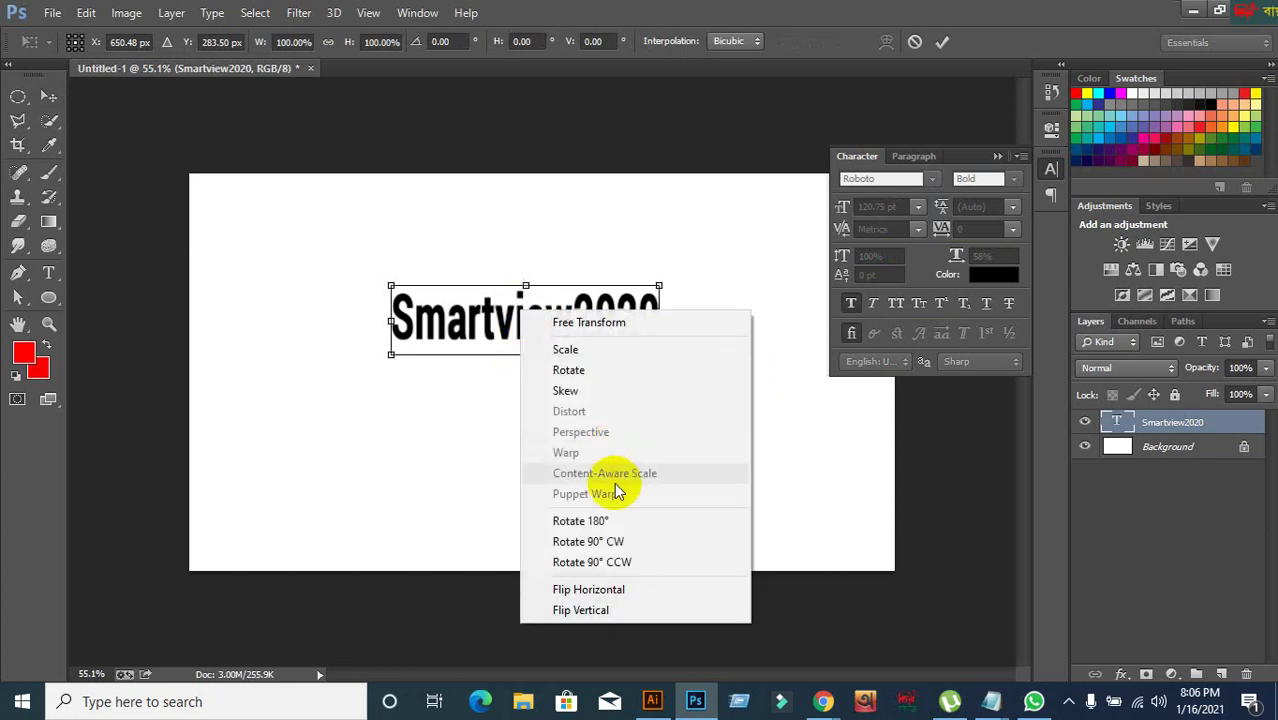
{"action": "left_click", "coordinate": [428, 496]}
{"action": "left_click", "coordinate": [916, 42]}
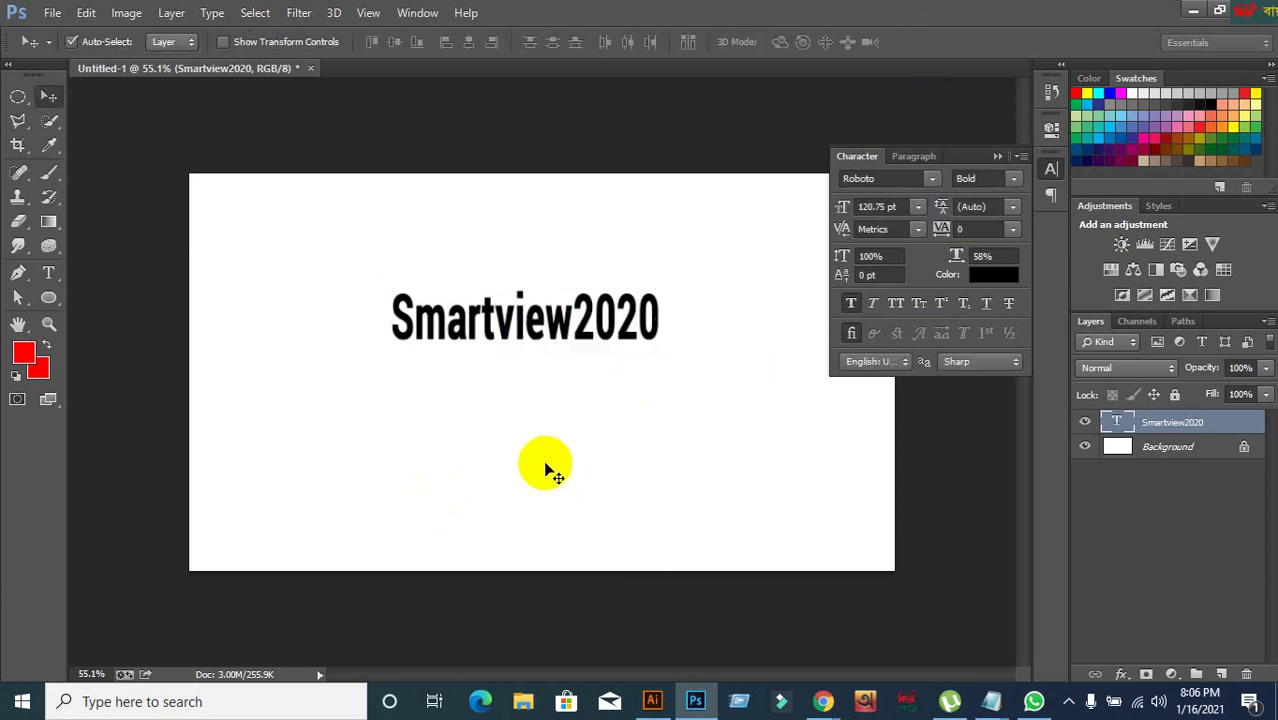
{"action": "left_click", "coordinate": [542, 466]}
{"action": "left_click", "coordinate": [534, 334]}
{"action": "right_click", "coordinate": [534, 334]}
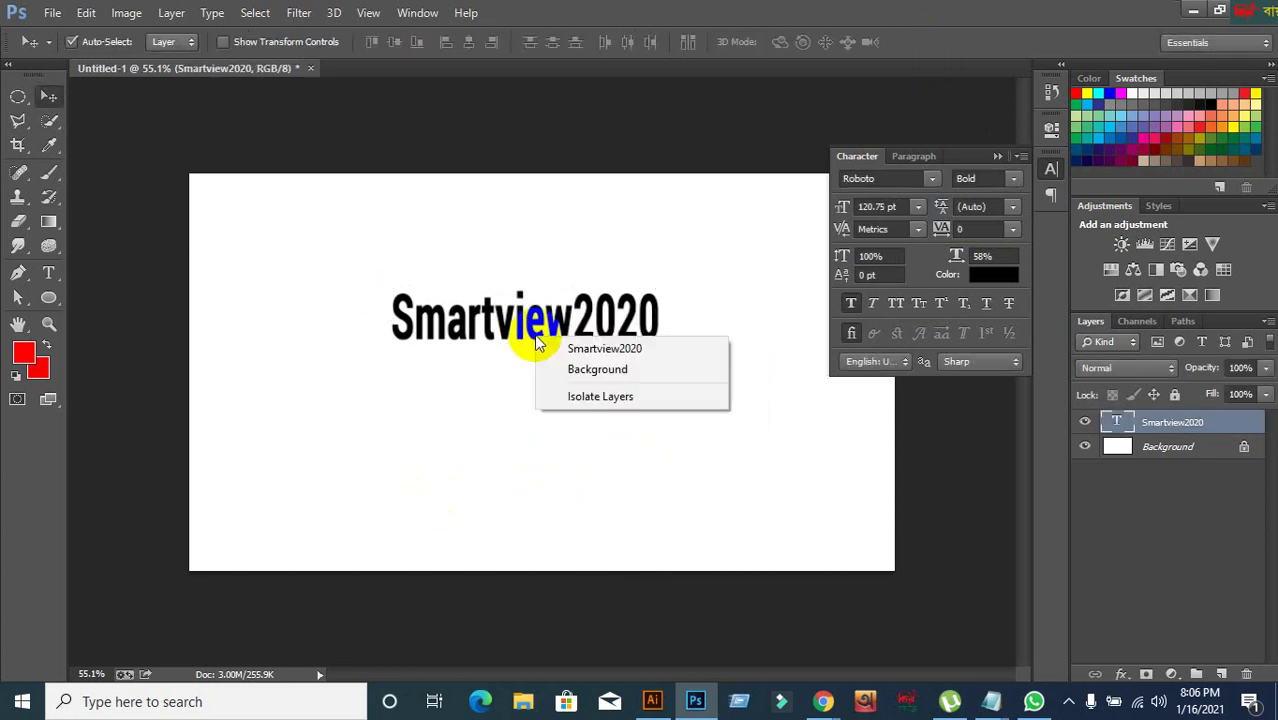
{"action": "left_click", "coordinate": [480, 424]}
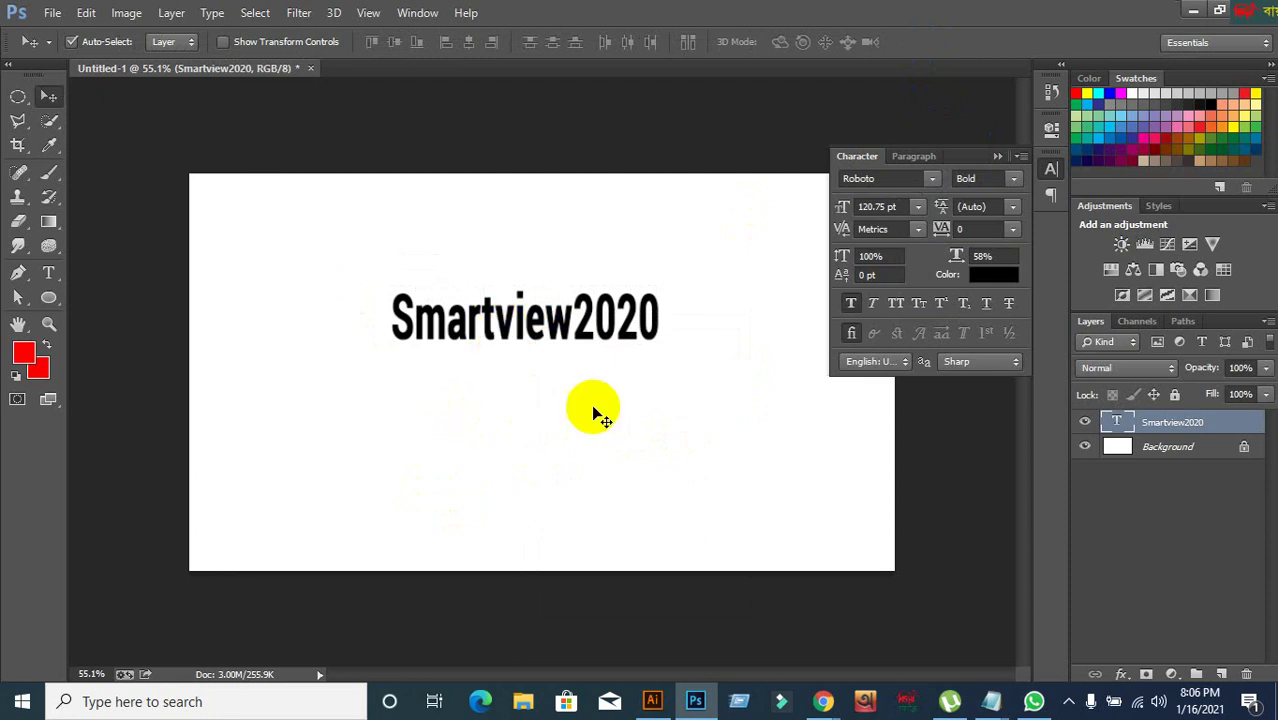
{"action": "left_click", "coordinate": [650, 426]}
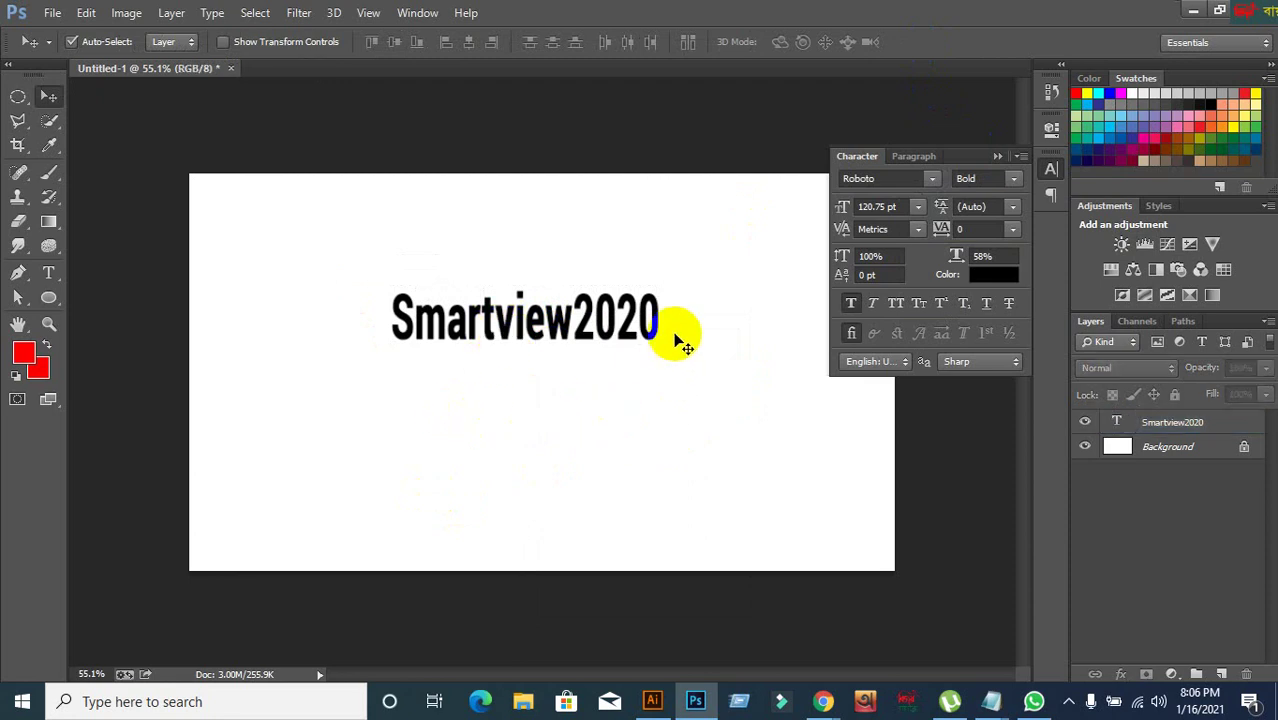
- Switch to Illustrator and move the brochure mockup picture above the outside artboard further left, leaving the pasteboard beside it free
{"action": "left_click", "coordinate": [652, 699]}
{"action": "left_click", "coordinate": [435, 240]}
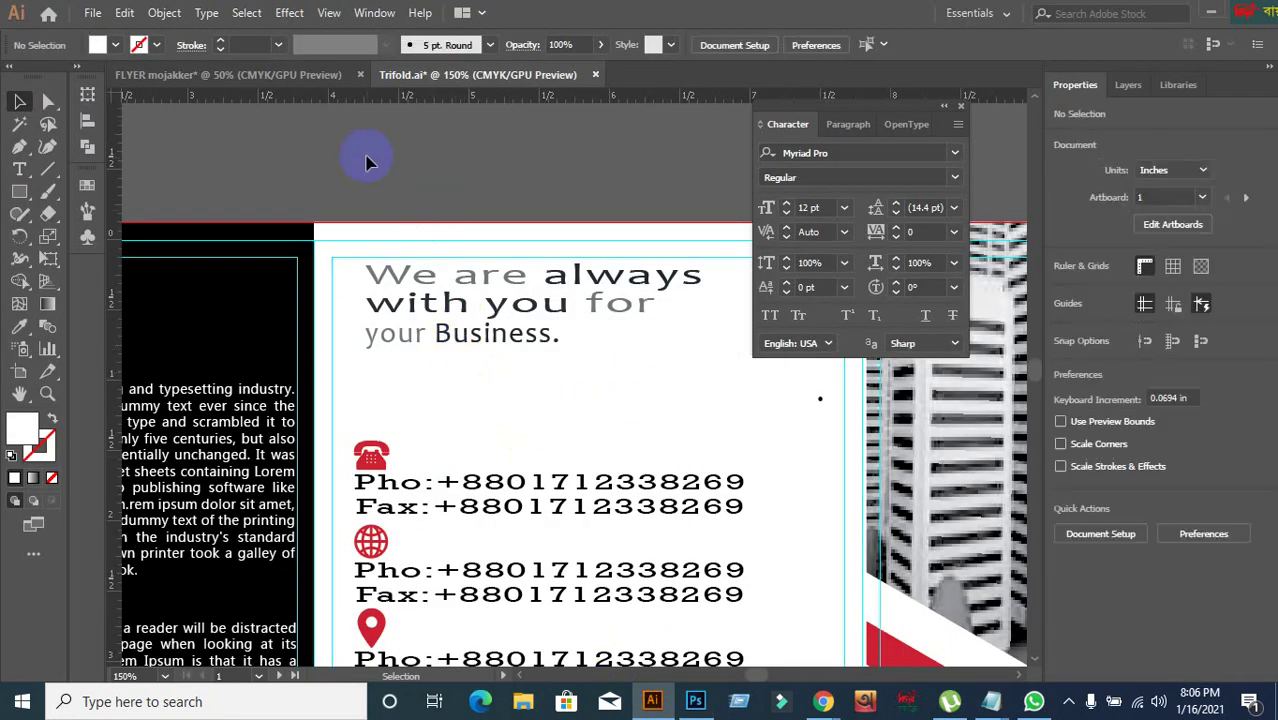
{"action": "key", "text": "ctrl+minus"}
{"action": "key", "text": "ctrl+minus"}
{"action": "scroll", "coordinate": [456, 542], "scroll_direction": "up", "scroll_amount": 5}
{"action": "key", "text": "ctrl+v"}
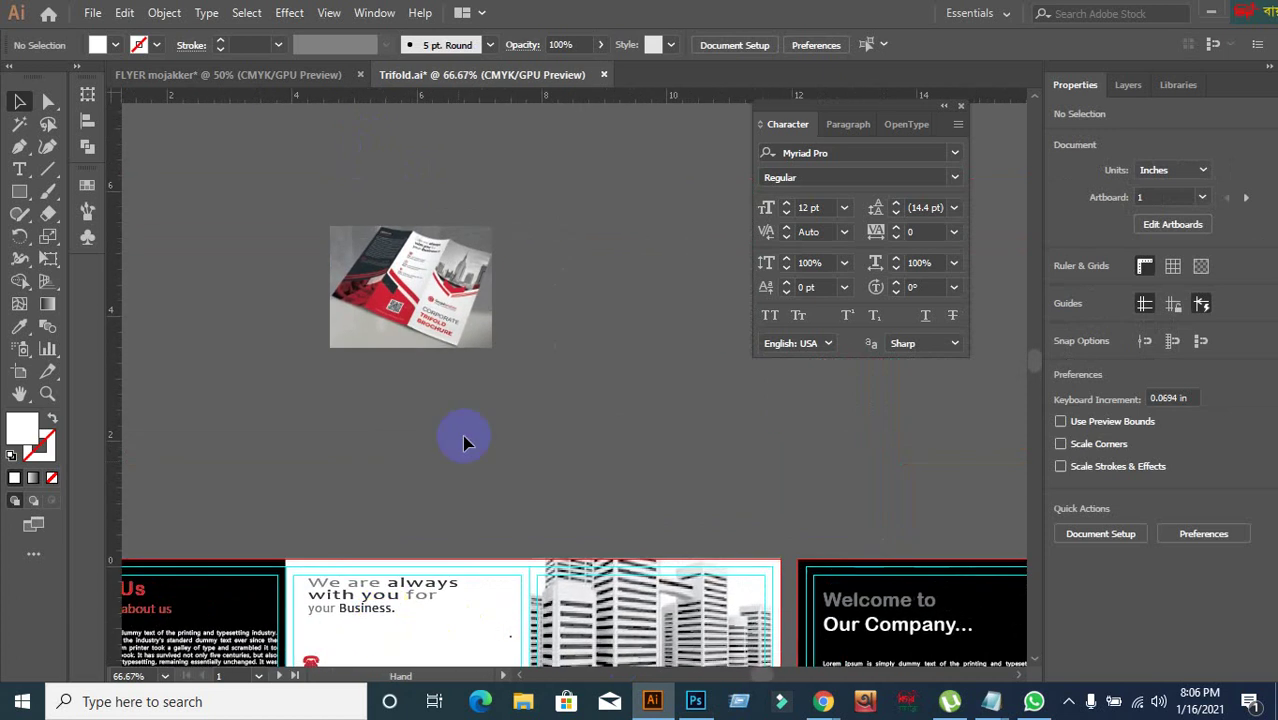
{"action": "left_click_drag", "start_coordinate": [343, 318], "coordinate": [164, 355]}
{"action": "left_click", "coordinate": [585, 357]}
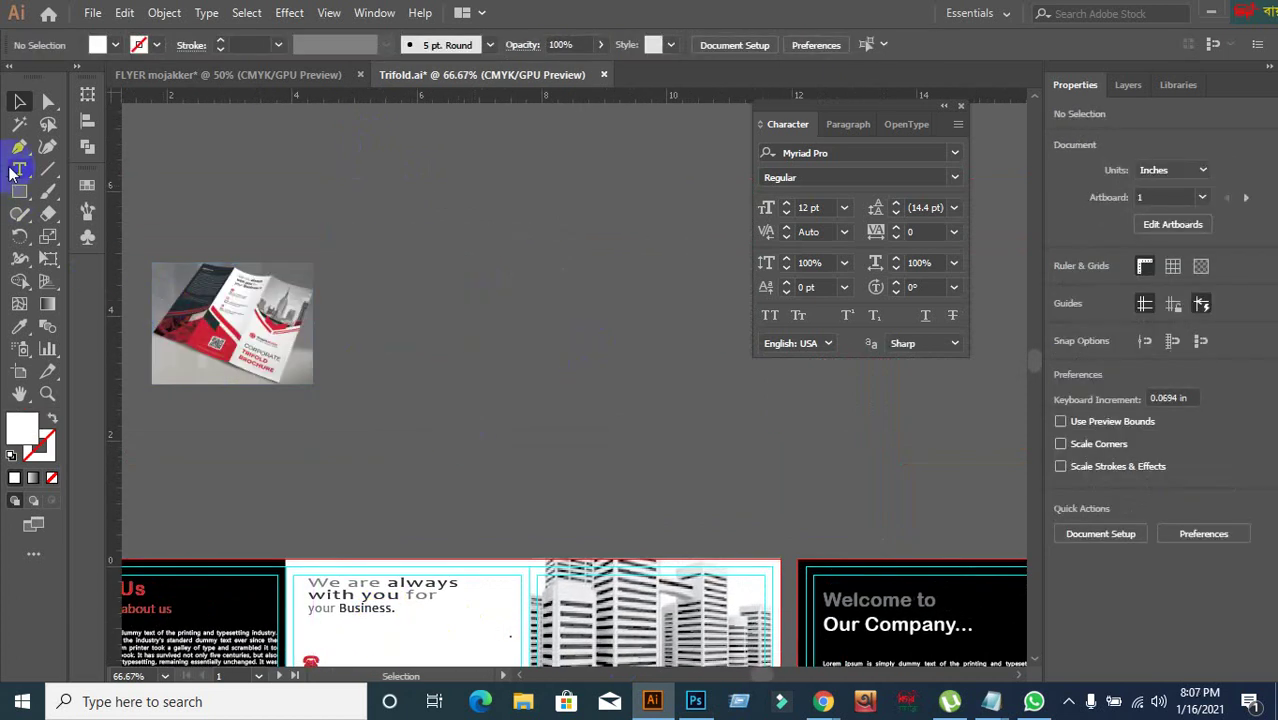
- Add the point text "smartview2020" on the pasteboard beside the mockup picture and enlarge it proportionally to about 4.94 by 0.84 in
{"action": "key", "text": "t"}
{"action": "left_click", "coordinate": [448, 339]}
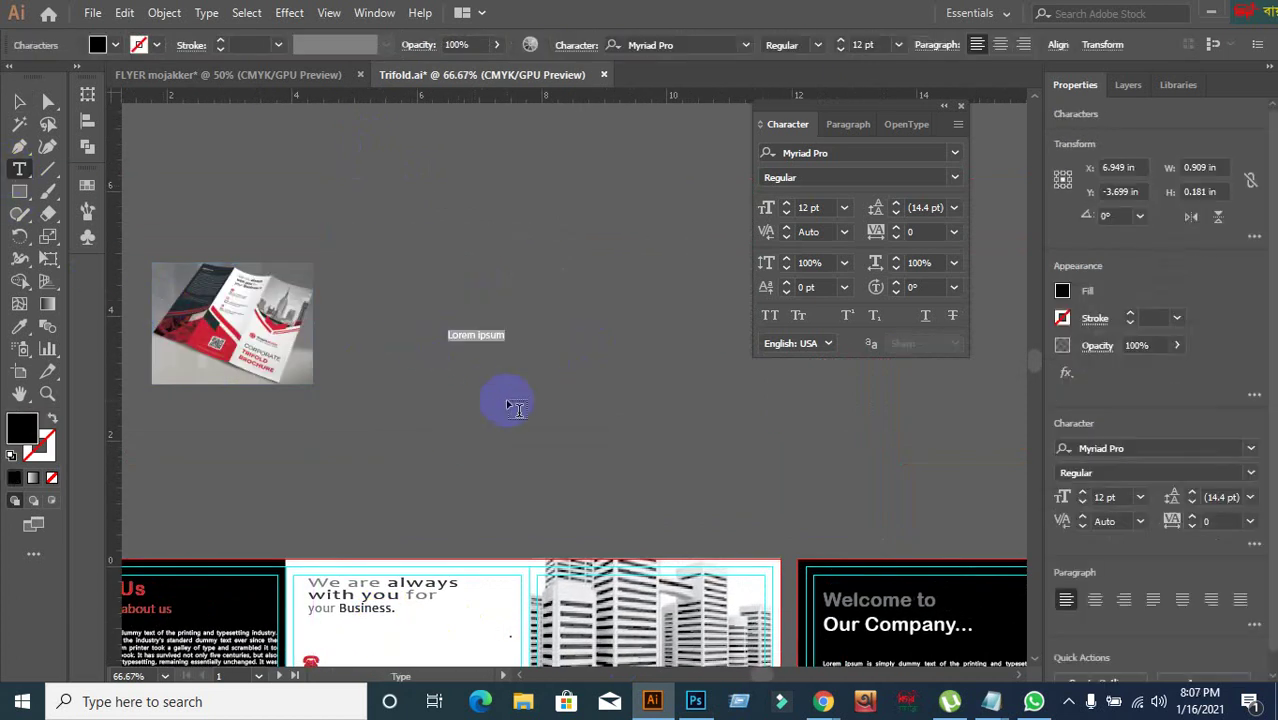
{"action": "key", "text": "BackSpace"}
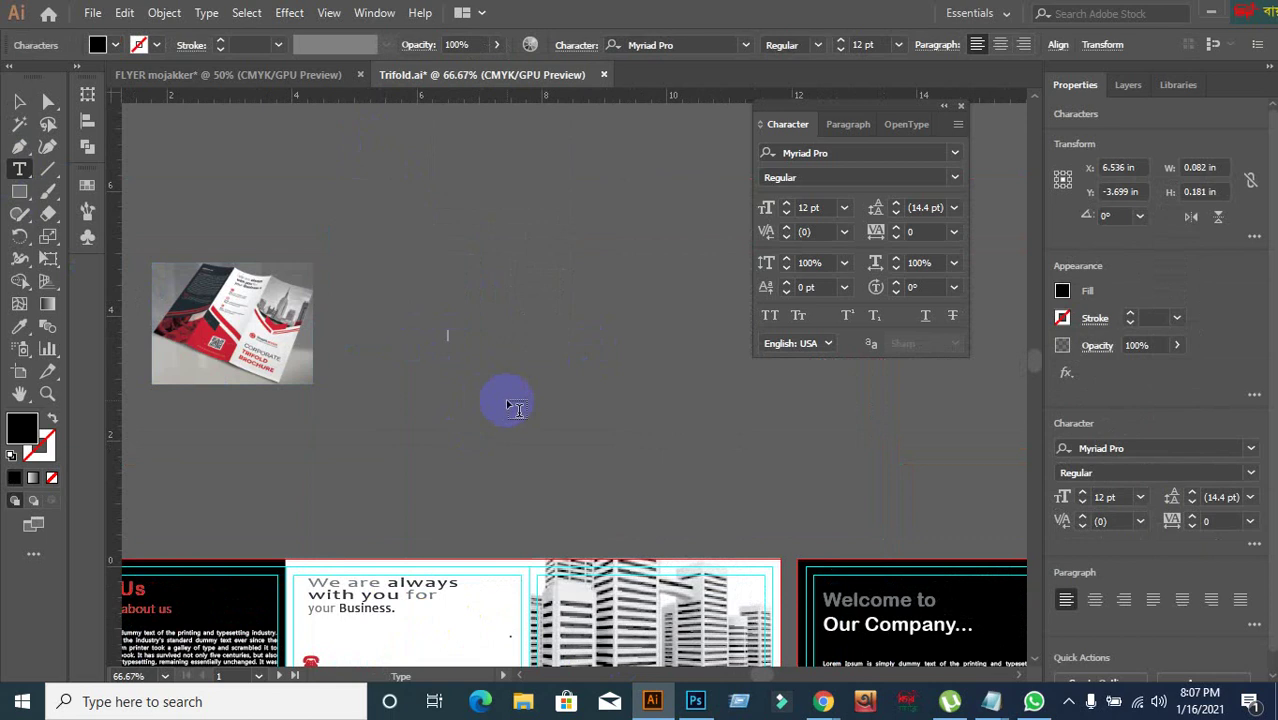
{"action": "type", "text": "smartview2020"}
{"action": "left_click", "coordinate": [19, 101]}
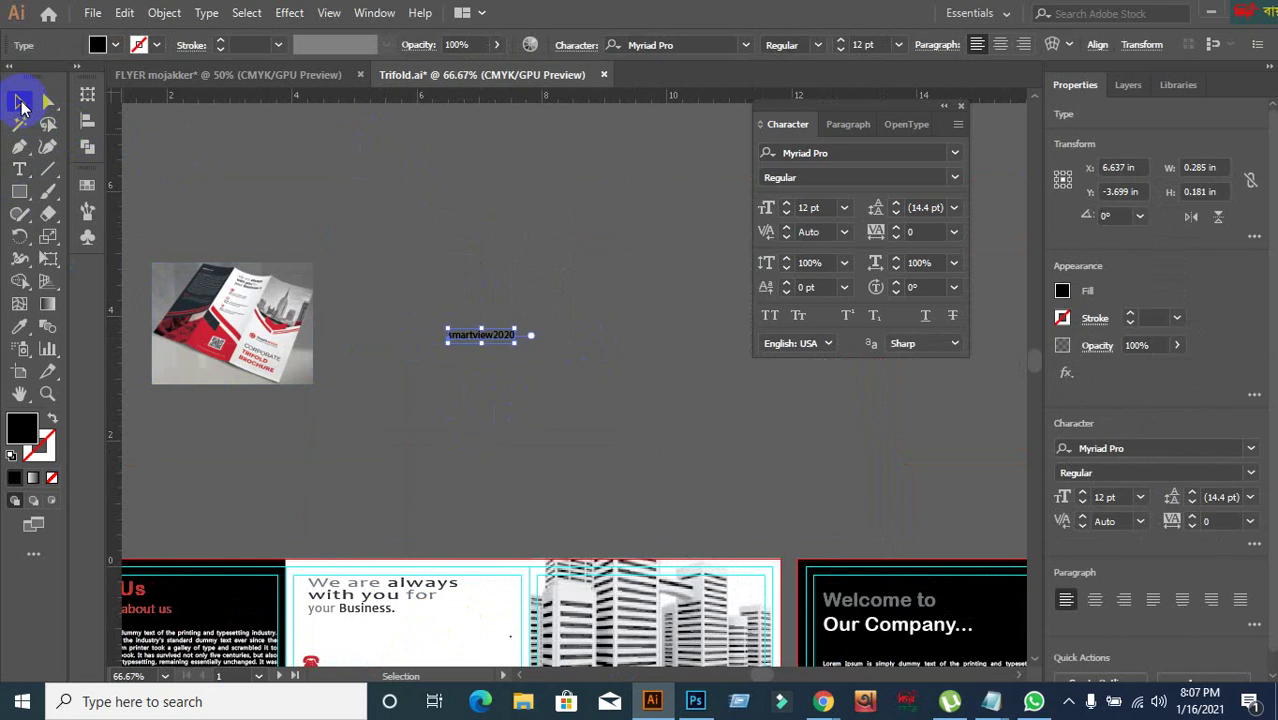
{"action": "left_click_drag", "start_coordinate": [513, 342], "coordinate": [756, 494]}
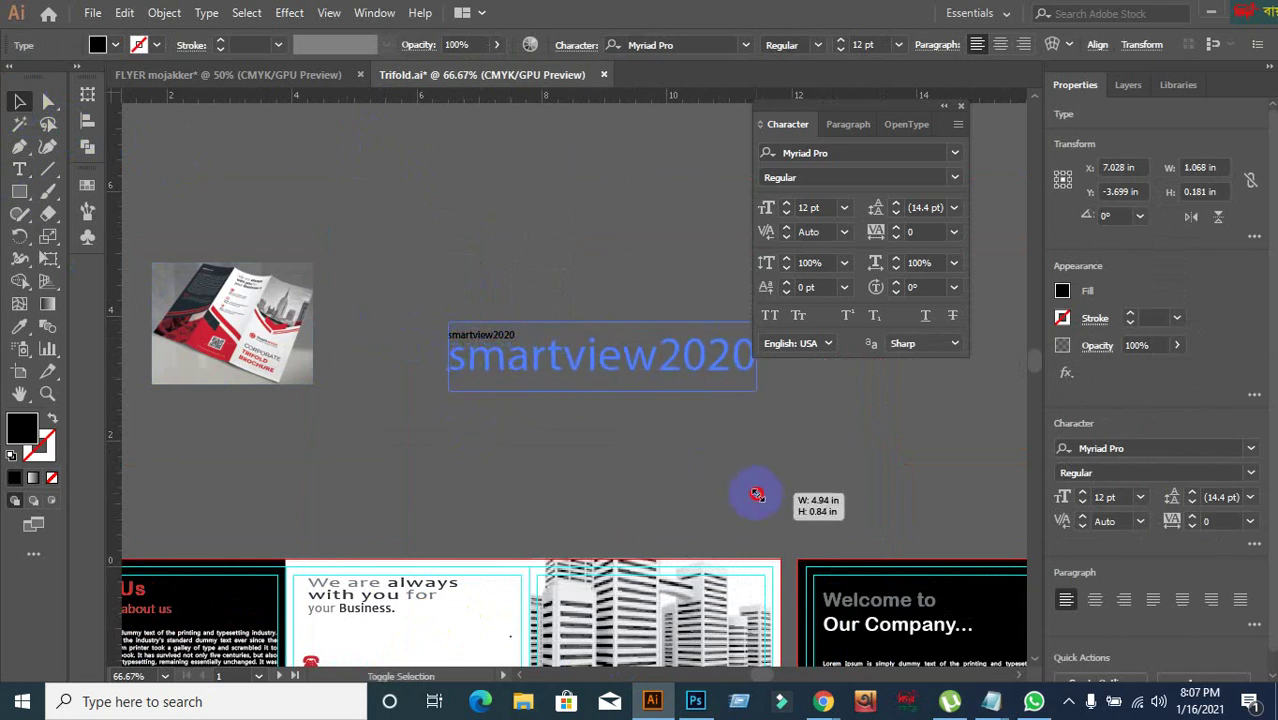
- Apply All Caps to the enlarged smartview2020 text beside the mockup picture and convert it to outlines
{"action": "left_click", "coordinate": [769, 315]}
{"action": "left_click_drag", "start_coordinate": [699, 357], "coordinate": [589, 368]}
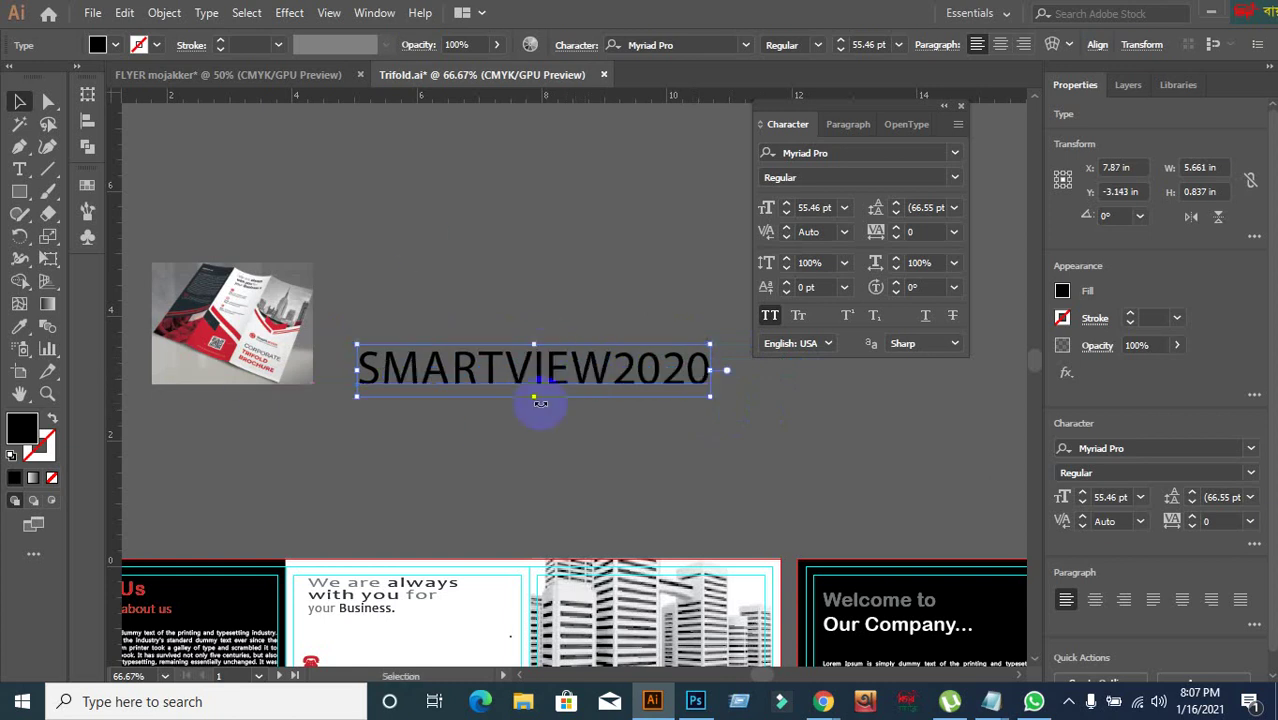
{"action": "right_click", "coordinate": [575, 383]}
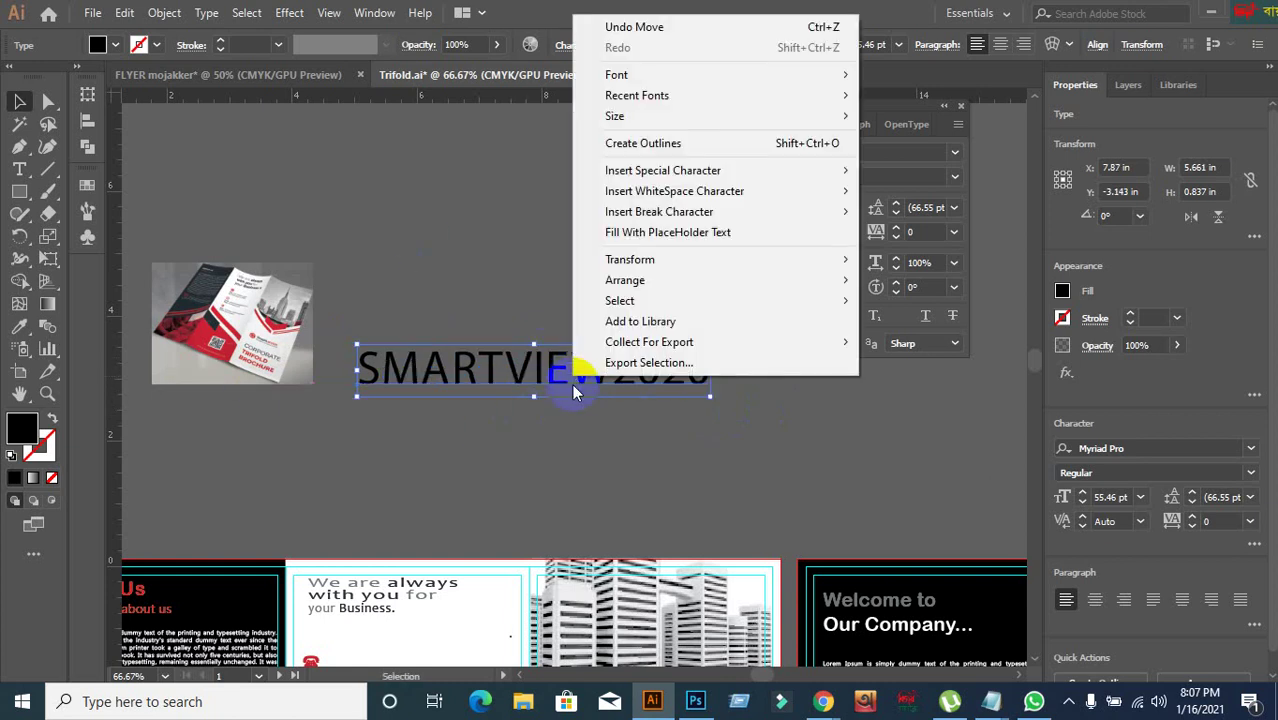
{"action": "left_click", "coordinate": [662, 143]}
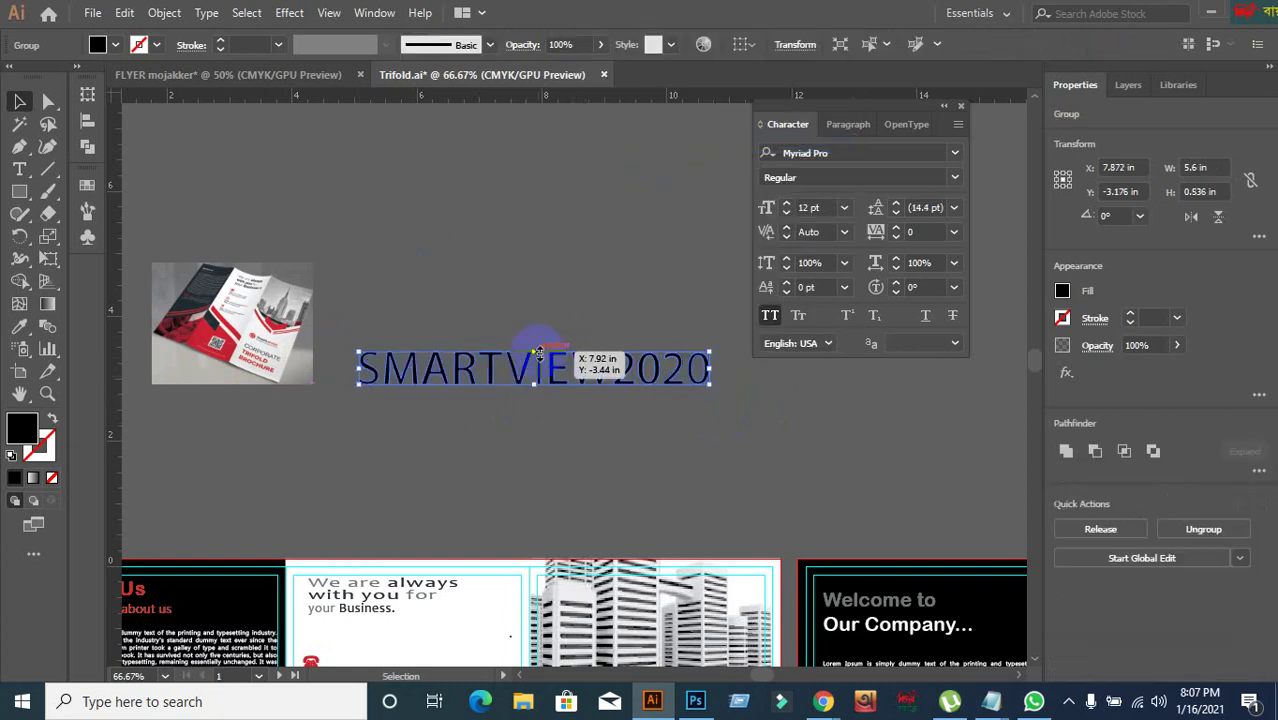
- Stretch the outlined SMARTVIEW2020 lettering vertically to about 1.58 in tall and widen it slightly without keeping its proportions
{"action": "left_click_drag", "start_coordinate": [534, 352], "coordinate": [534, 312]}
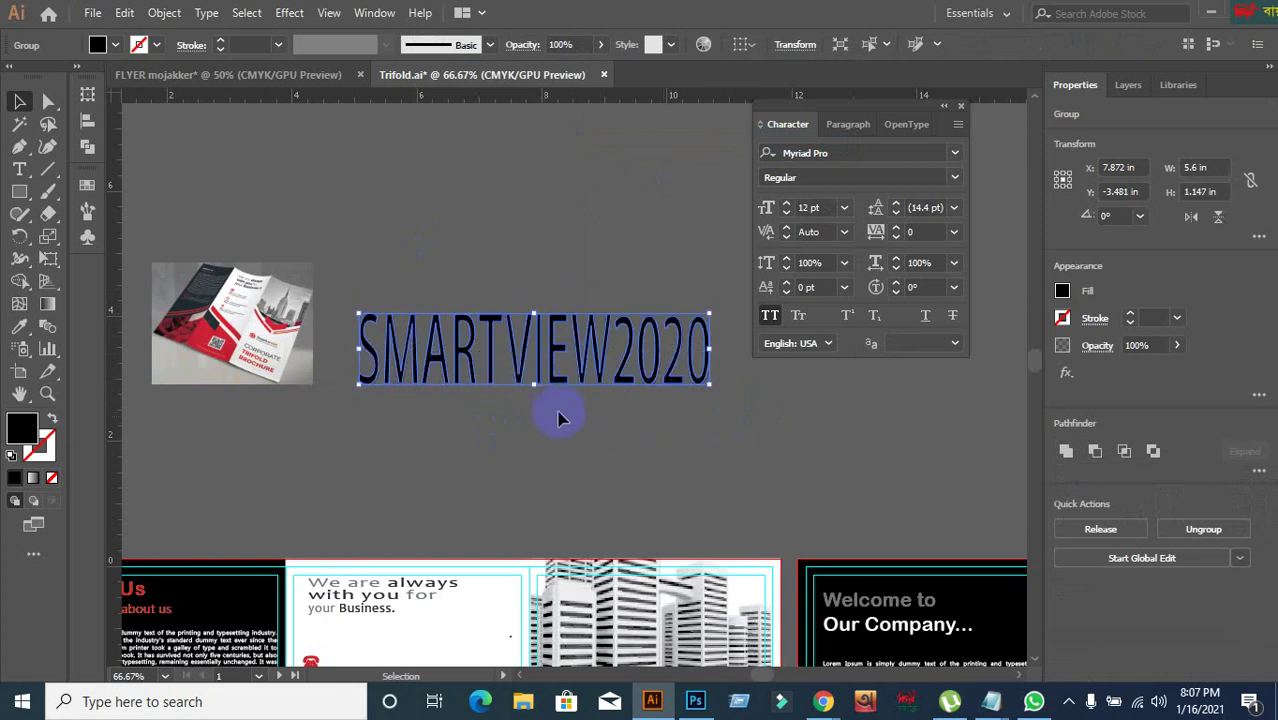
{"action": "left_click_drag", "start_coordinate": [534, 384], "coordinate": [535, 412]}
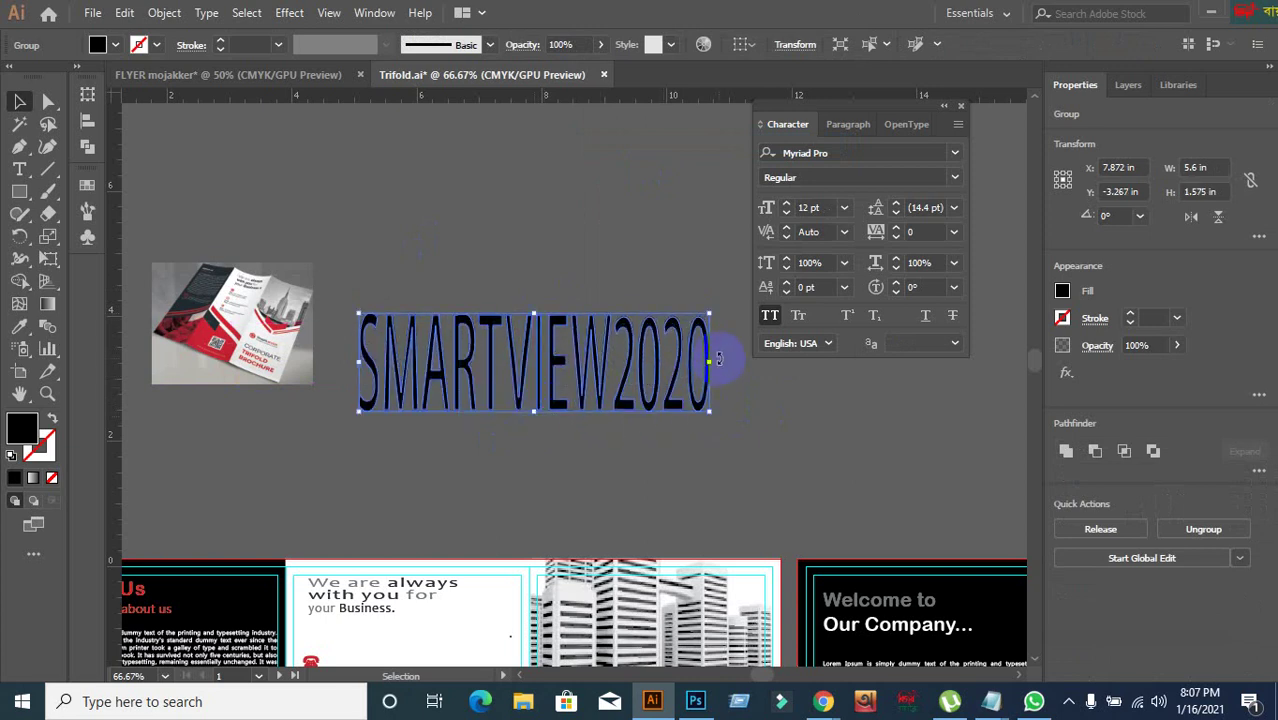
{"action": "left_click_drag", "start_coordinate": [714, 362], "coordinate": [748, 357]}
{"action": "left_click", "coordinate": [736, 476]}
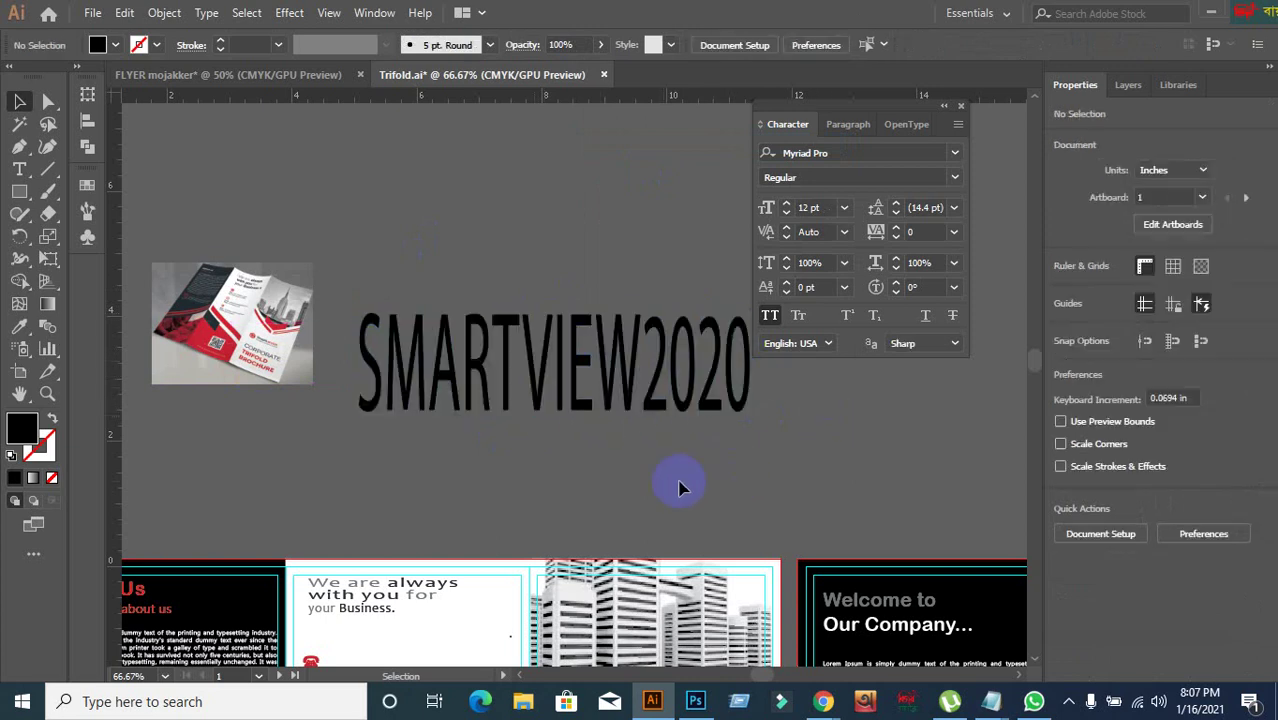
- Delete the outlined SMARTVIEW2020 sample from the pasteboard
{"action": "scroll", "coordinate": [679, 487], "scroll_direction": "down", "scroll_amount": 1}
{"action": "left_click", "coordinate": [640, 410]}
{"action": "key", "text": "Delete"}
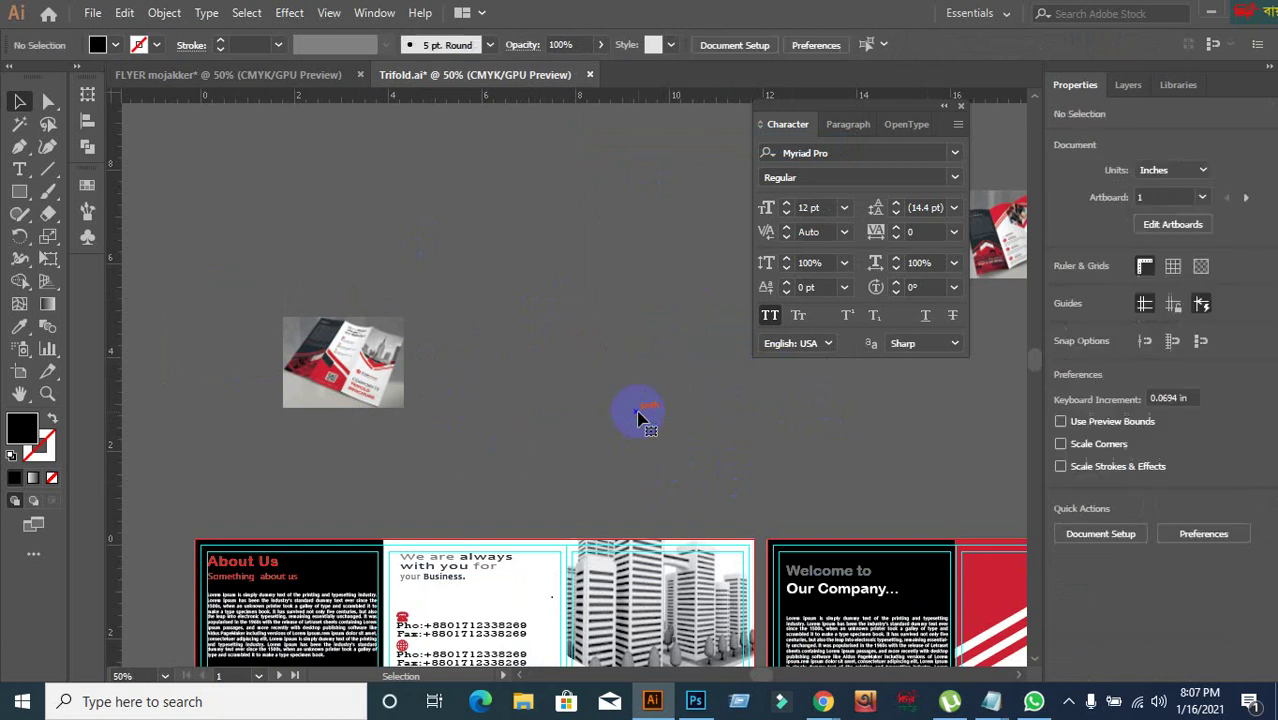
- Set the horizontal scale of the contact panel's "with you for" headline line to 100%
{"action": "scroll", "coordinate": [630, 430], "scroll_direction": "down", "scroll_amount": 2}
{"action": "scroll", "coordinate": [432, 490], "scroll_direction": "up", "scroll_amount": 2}
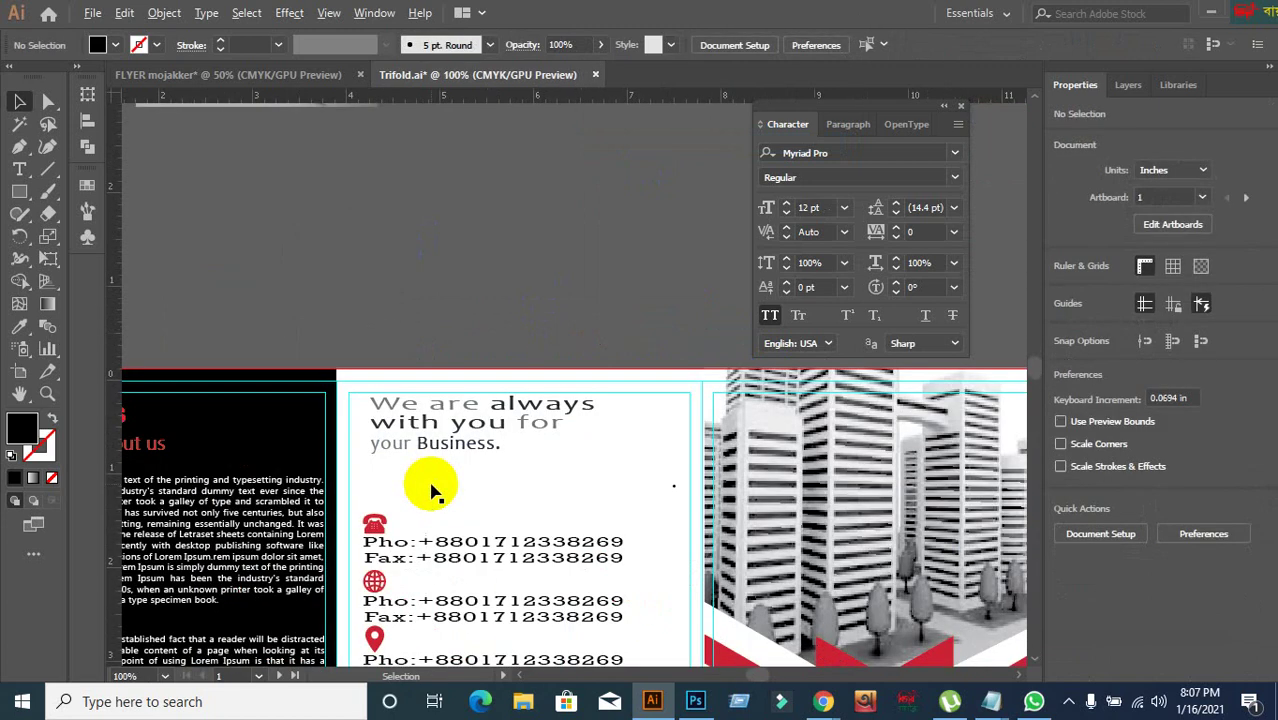
{"action": "scroll", "coordinate": [432, 490], "scroll_direction": "up", "scroll_amount": 2}
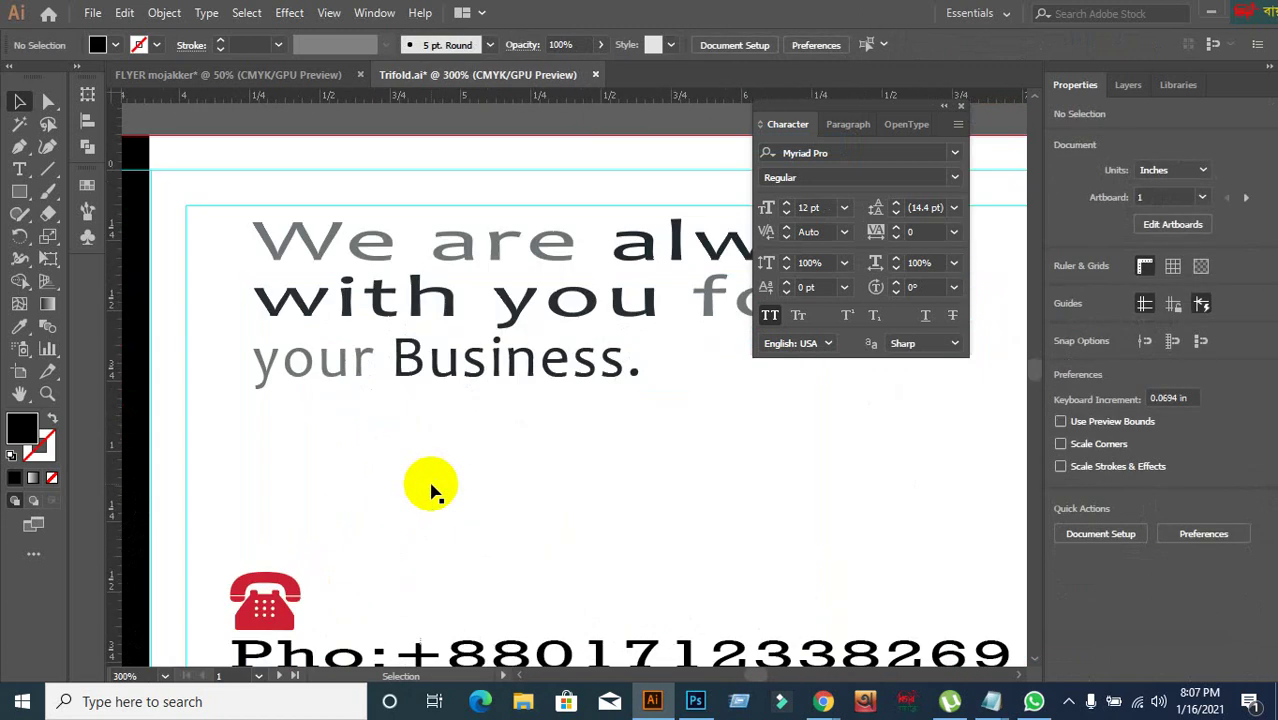
{"action": "scroll", "coordinate": [422, 457], "scroll_direction": "down", "scroll_amount": 1}
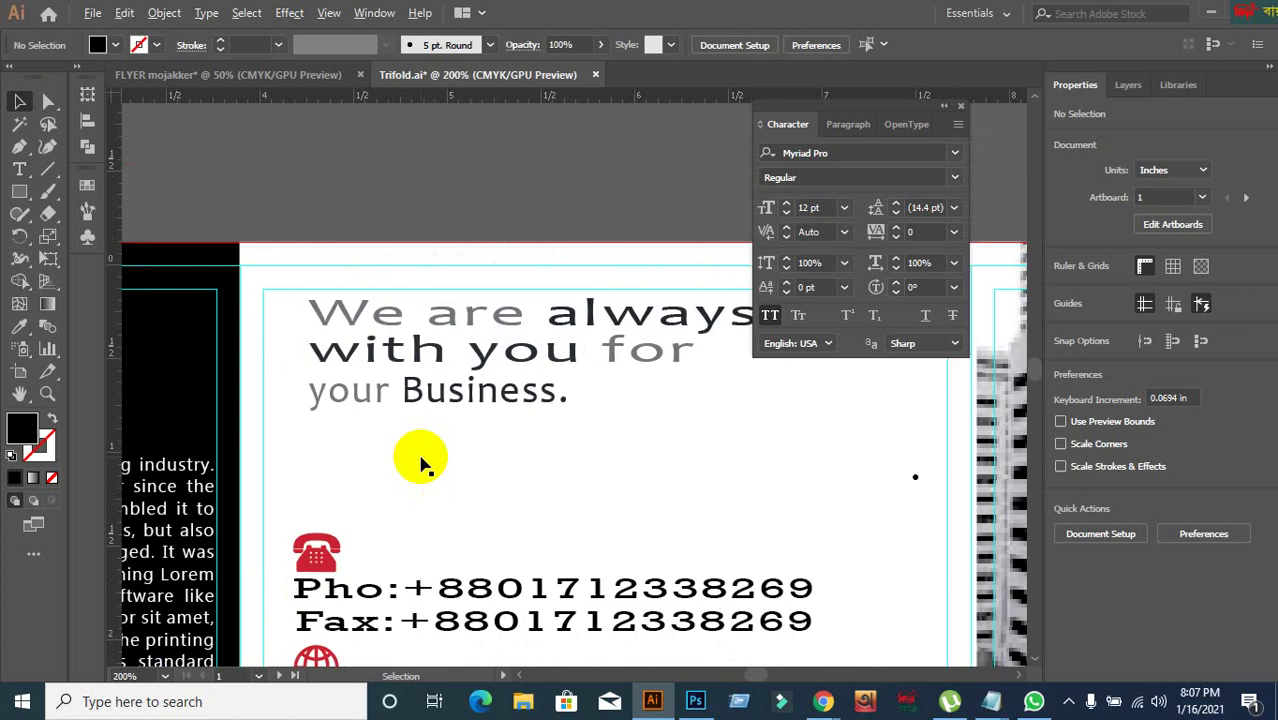
{"action": "left_click", "coordinate": [405, 360]}
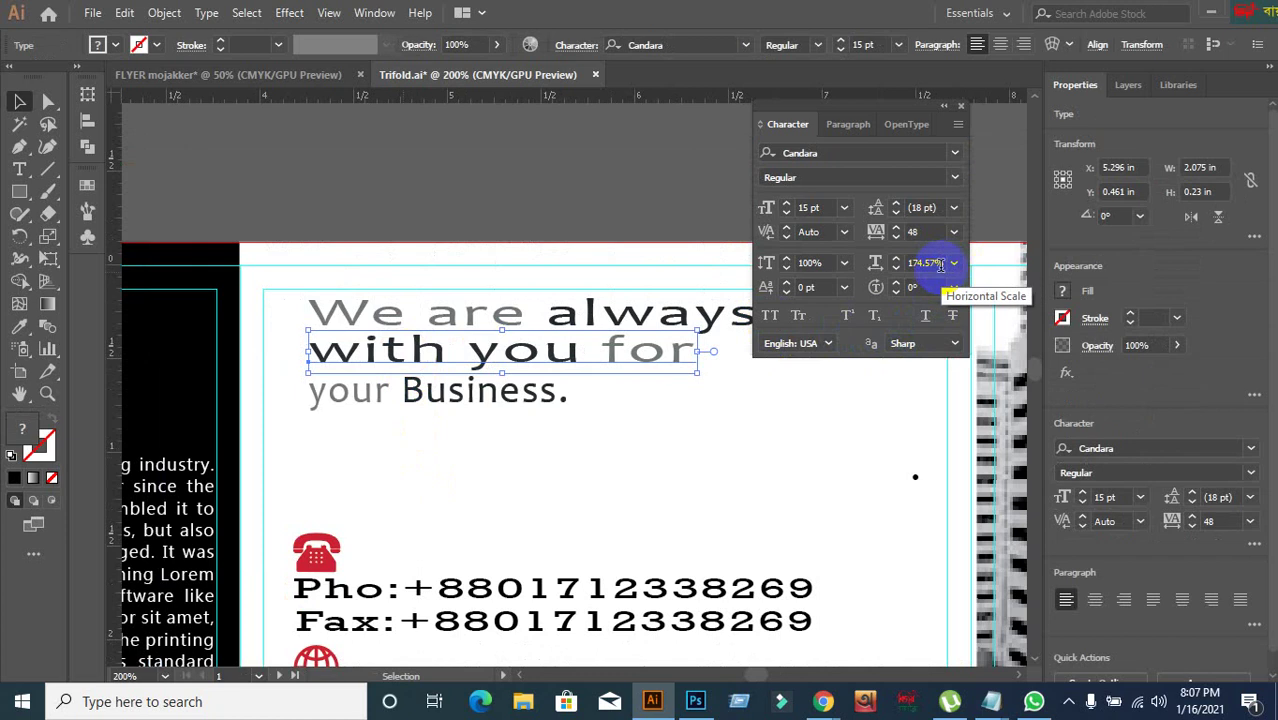
{"action": "left_click", "coordinate": [874, 265]}
{"action": "type", "text": "100"}
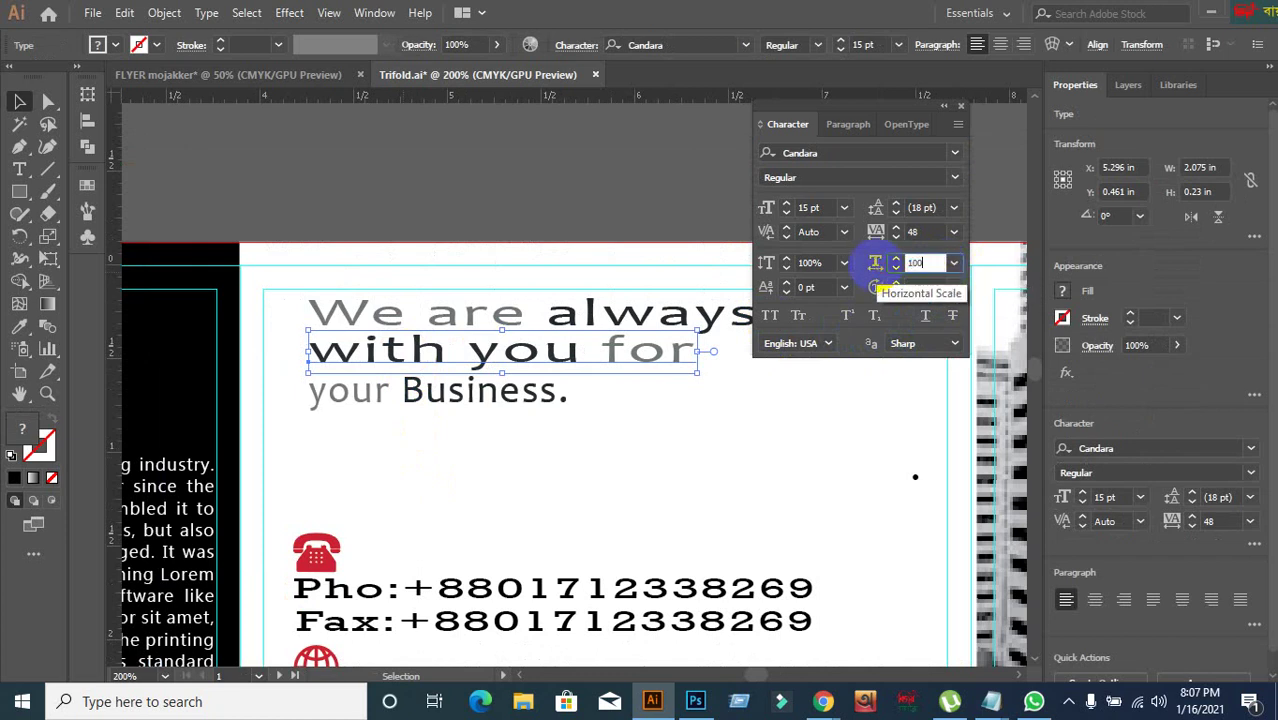
{"action": "key", "text": "Return"}
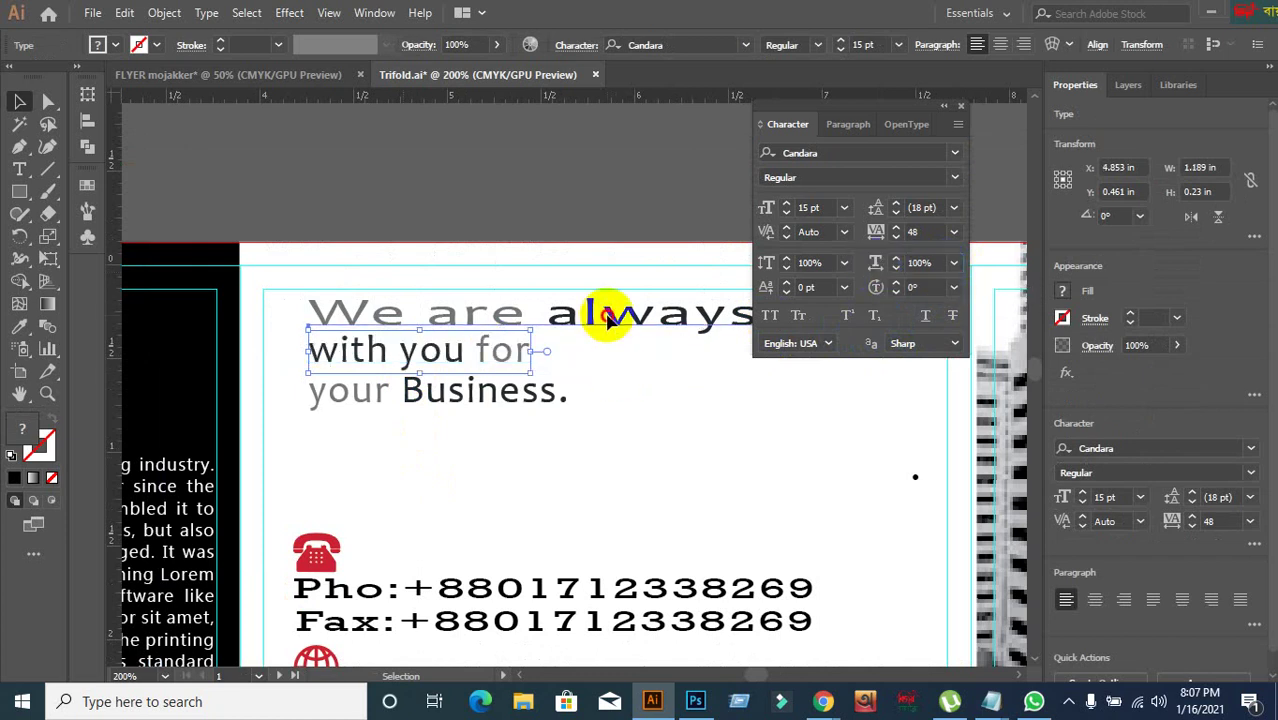
- Set the horizontal scale of the "We are always" headline line to 100% and deselect it
{"action": "left_click", "coordinate": [608, 314]}
{"action": "left_click", "coordinate": [916, 263]}
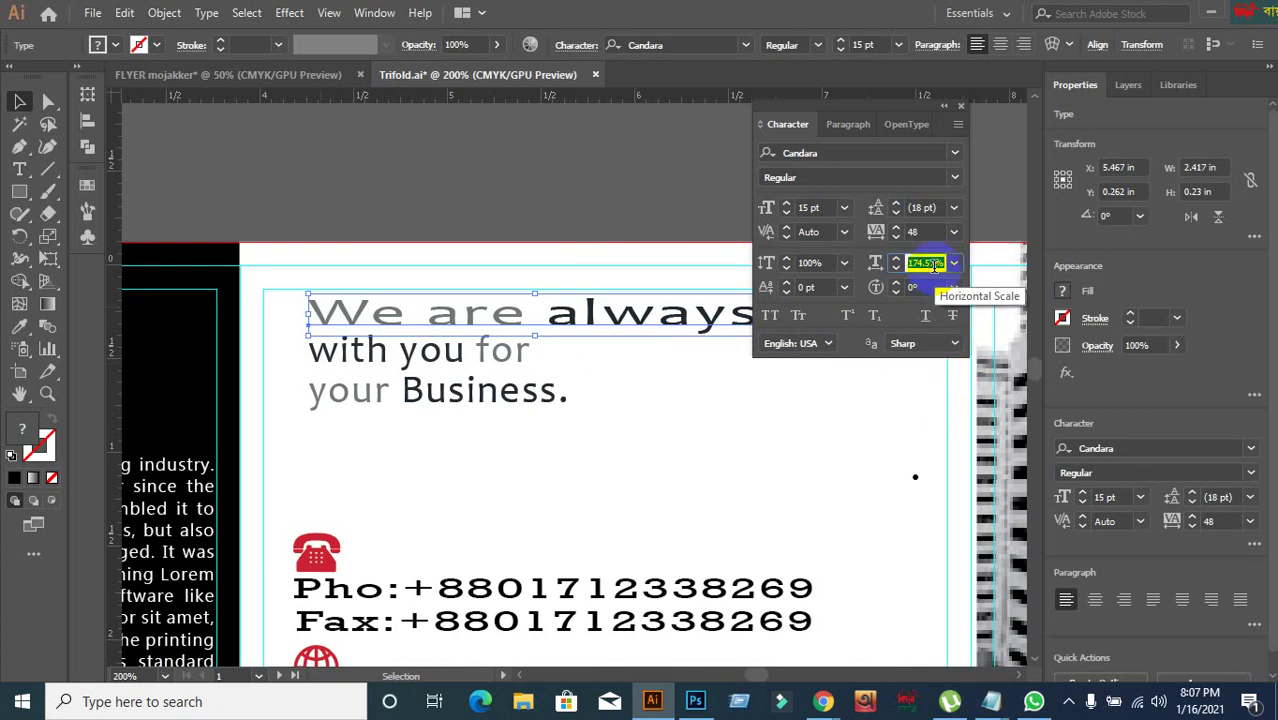
{"action": "type", "text": "100"}
{"action": "key", "text": "Return"}
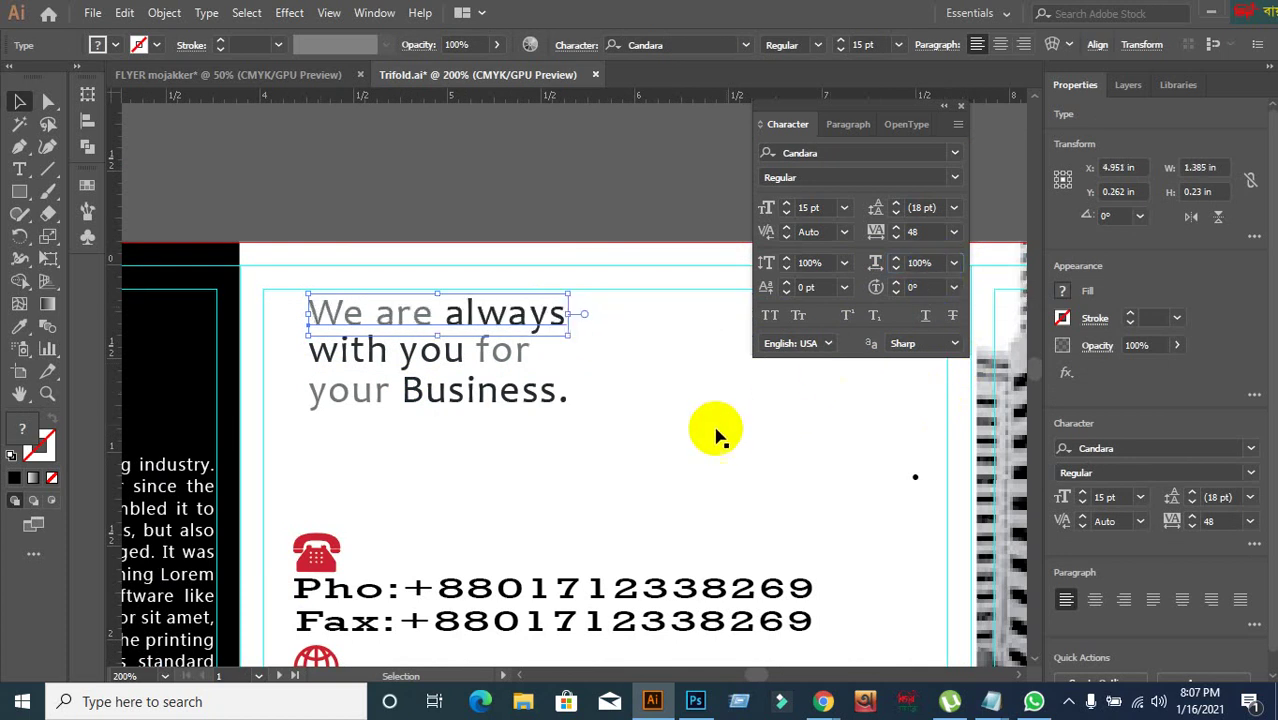
{"action": "left_click", "coordinate": [579, 456]}
{"action": "left_click_drag", "start_coordinate": [313, 482], "coordinate": [373, 350]}
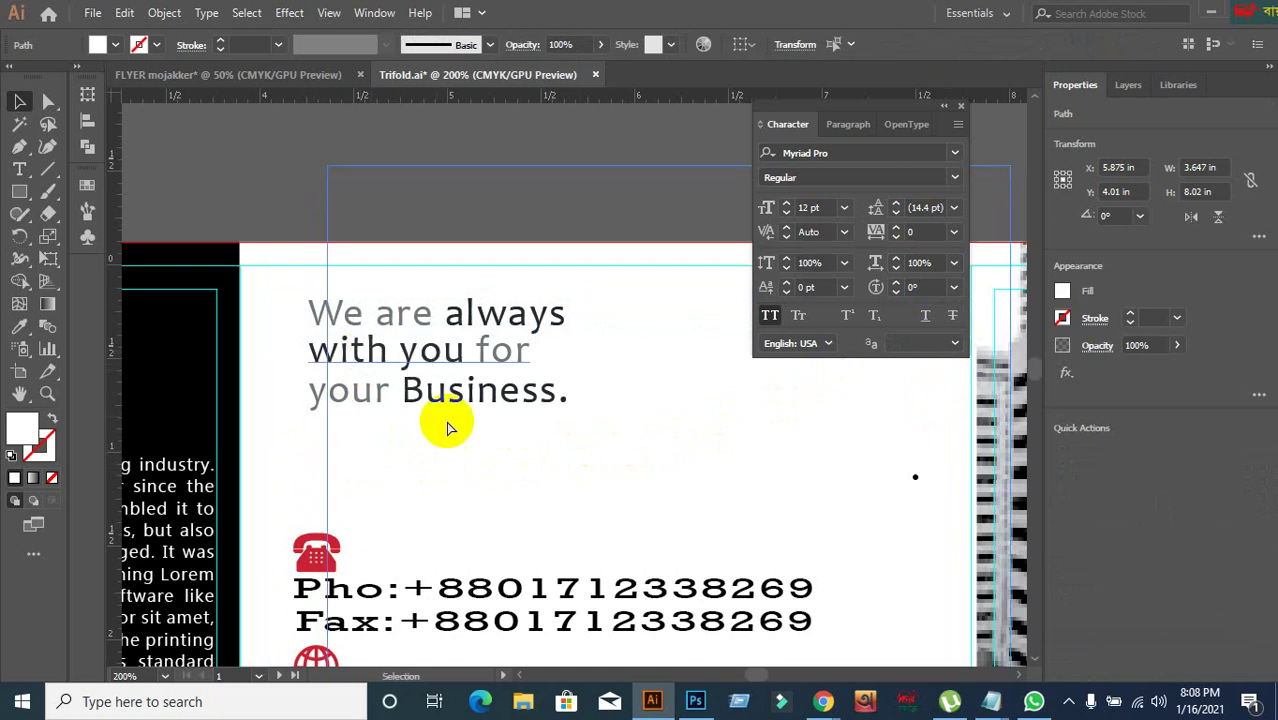
{"action": "key", "text": "ctrl+z"}
{"action": "left_click", "coordinate": [513, 457]}
{"action": "left_click", "coordinate": [511, 461]}
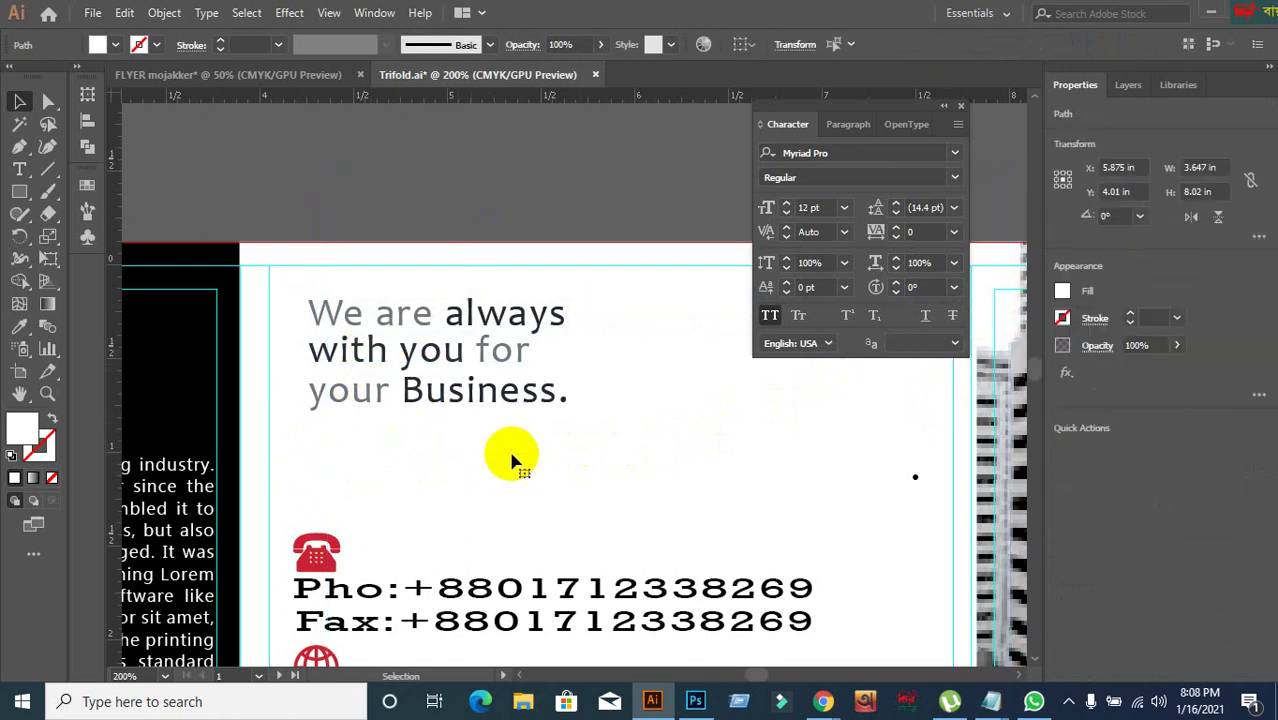
- Lock the document's guides so that they cannot be moved by accident
{"action": "right_click", "coordinate": [511, 461]}
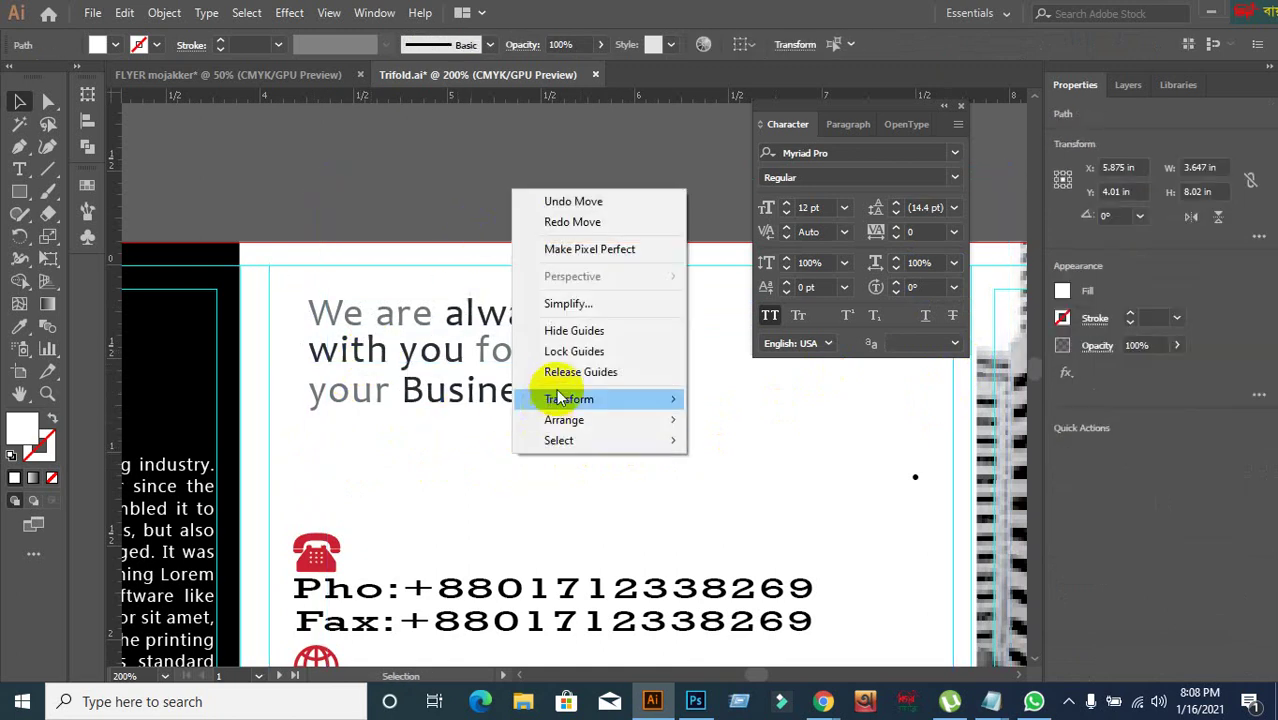
{"action": "left_click", "coordinate": [506, 505]}
{"action": "scroll", "coordinate": [662, 377], "scroll_direction": "down", "scroll_amount": 3}
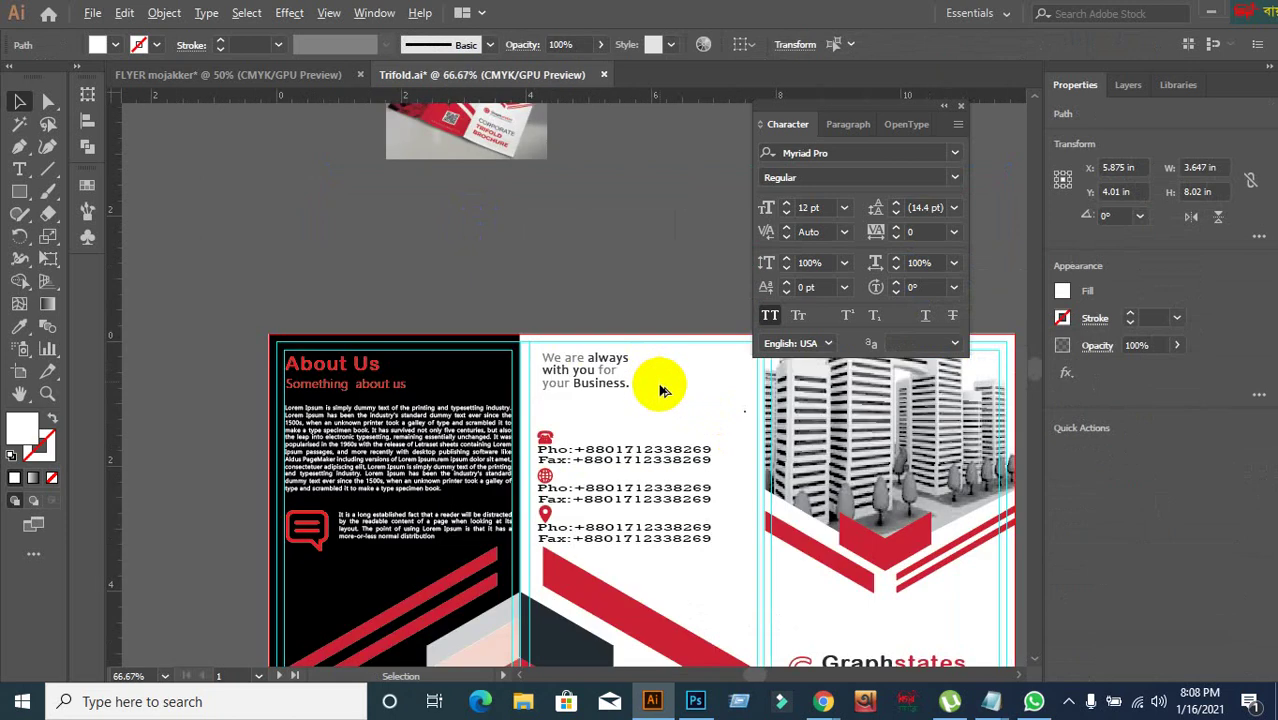
{"action": "scroll", "coordinate": [209, 463], "scroll_direction": "down", "scroll_amount": 1}
{"action": "scroll", "coordinate": [209, 463], "scroll_direction": "down", "scroll_amount": 3}
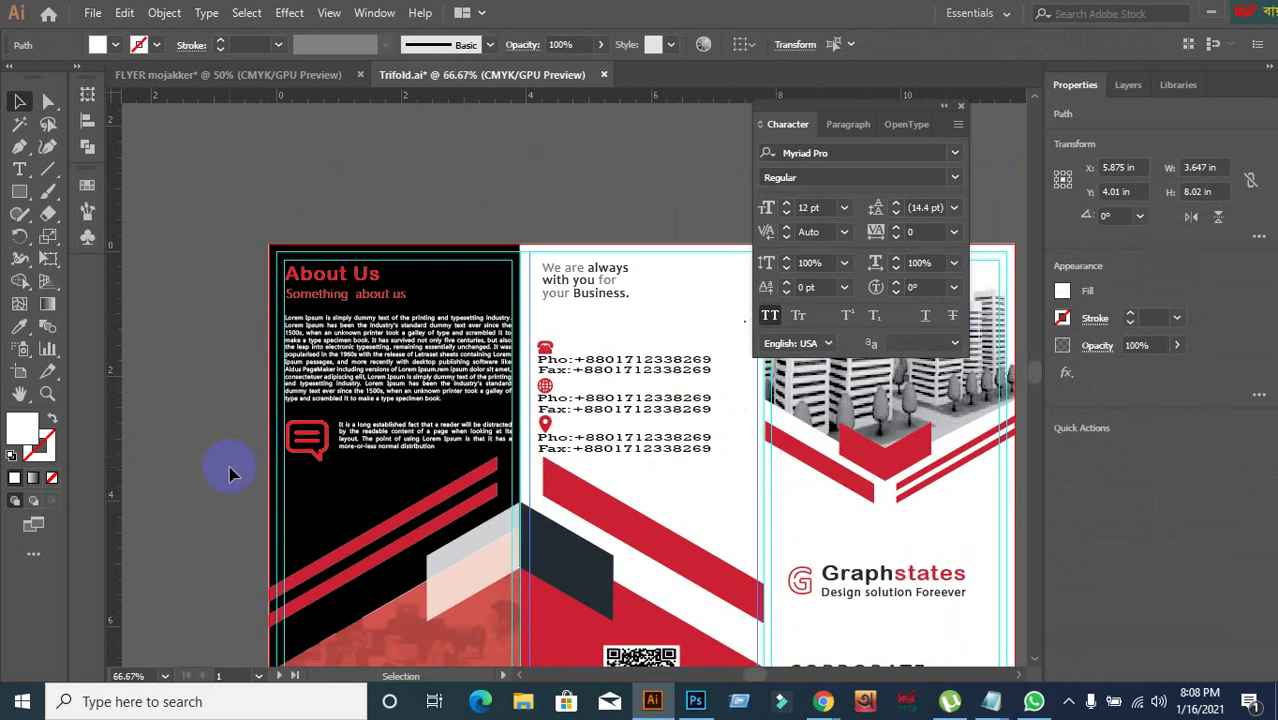
{"action": "right_click", "coordinate": [665, 330]}
{"action": "left_click", "coordinate": [728, 497]}
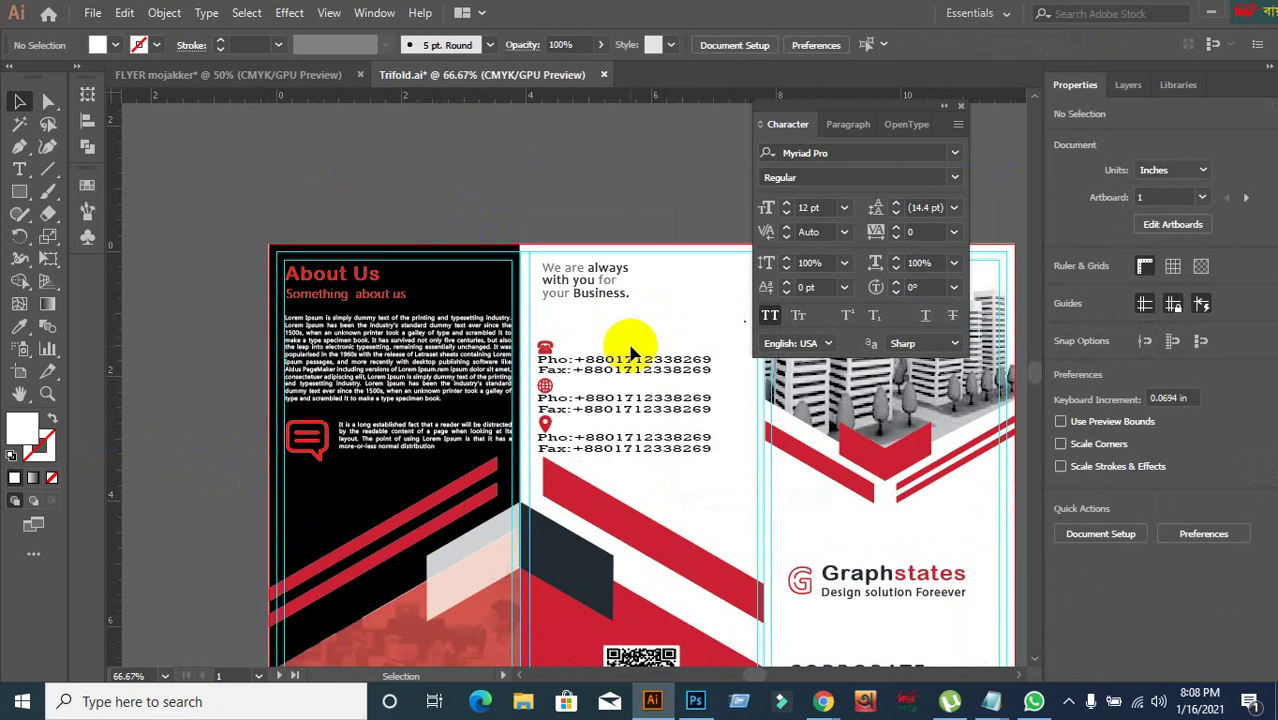
- Set all three lines of the "We are always with you for your Business." headline in Candara Bold
{"action": "left_click", "coordinate": [621, 268]}
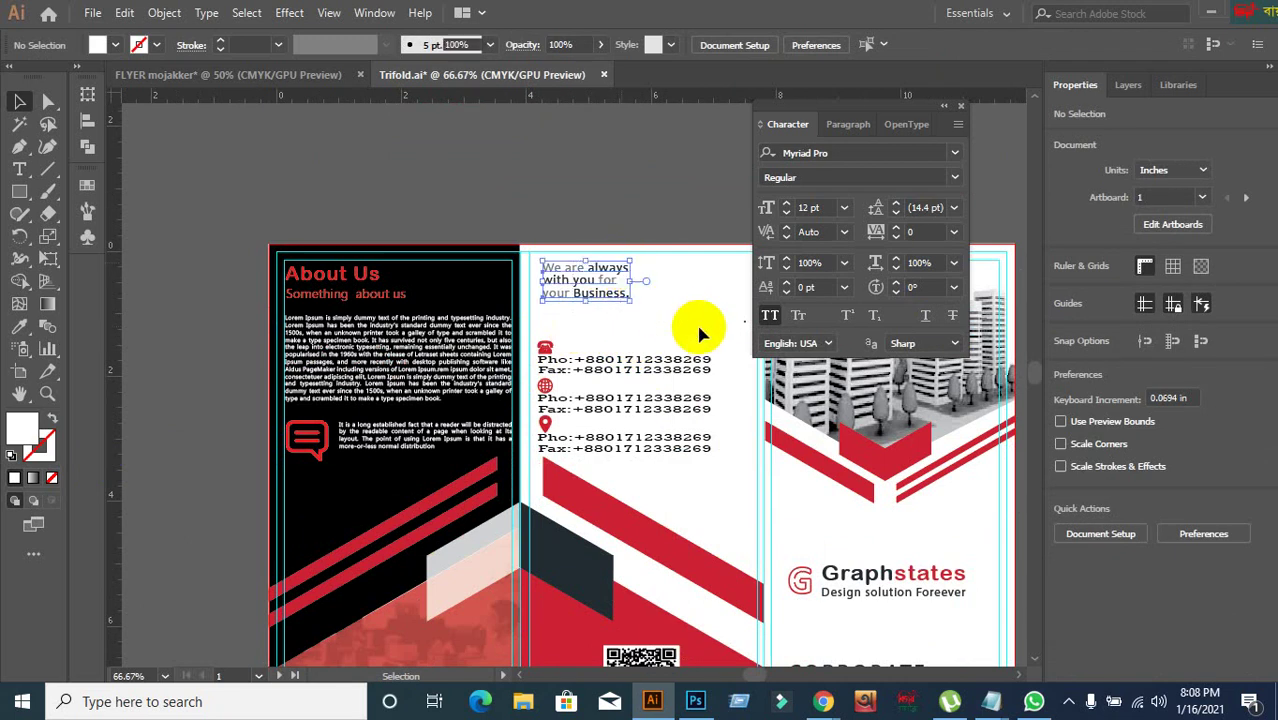
{"action": "scroll", "coordinate": [695, 316], "scroll_direction": "up", "scroll_amount": 2}
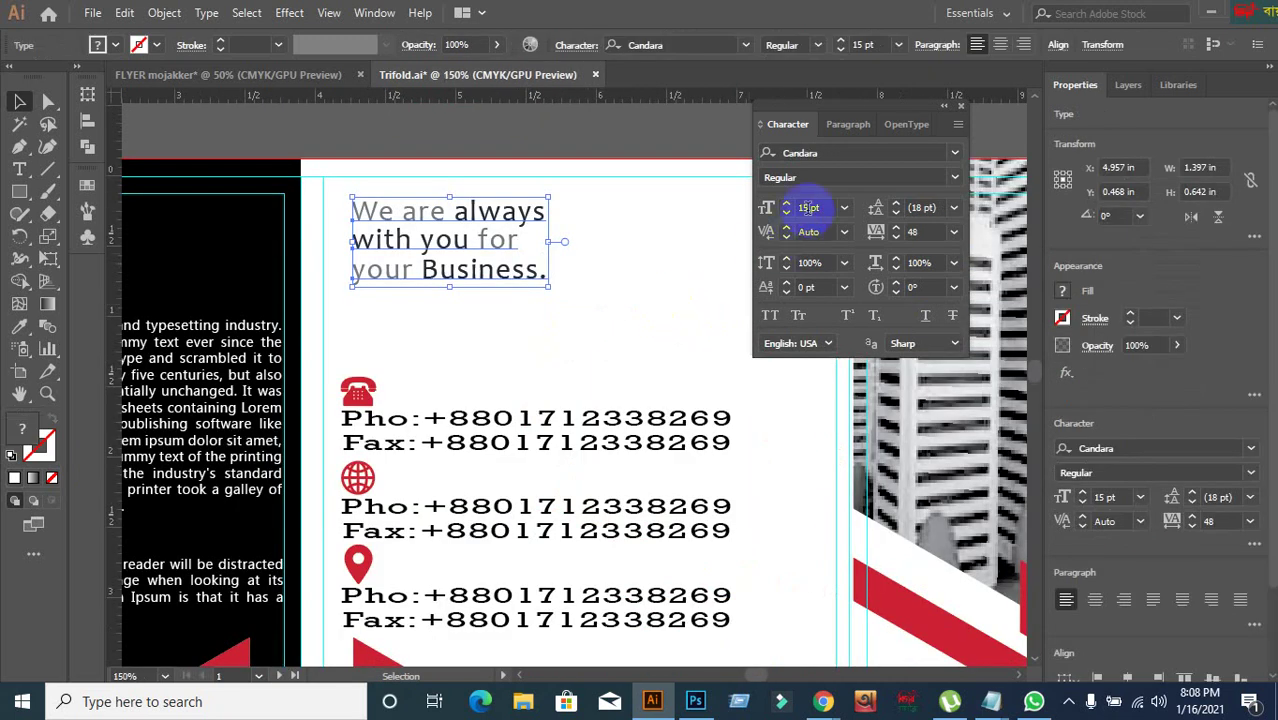
{"action": "left_click", "coordinate": [955, 177]}
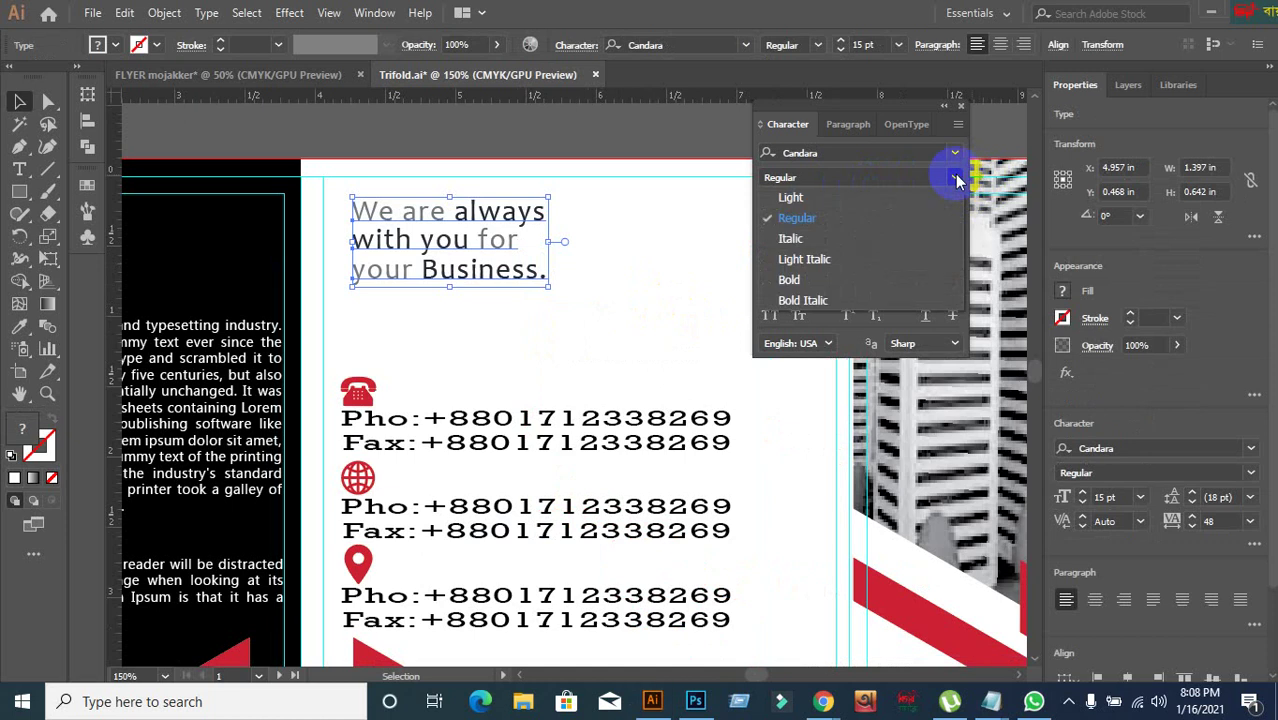
{"action": "left_click", "coordinate": [792, 280]}
{"action": "left_click", "coordinate": [572, 307]}
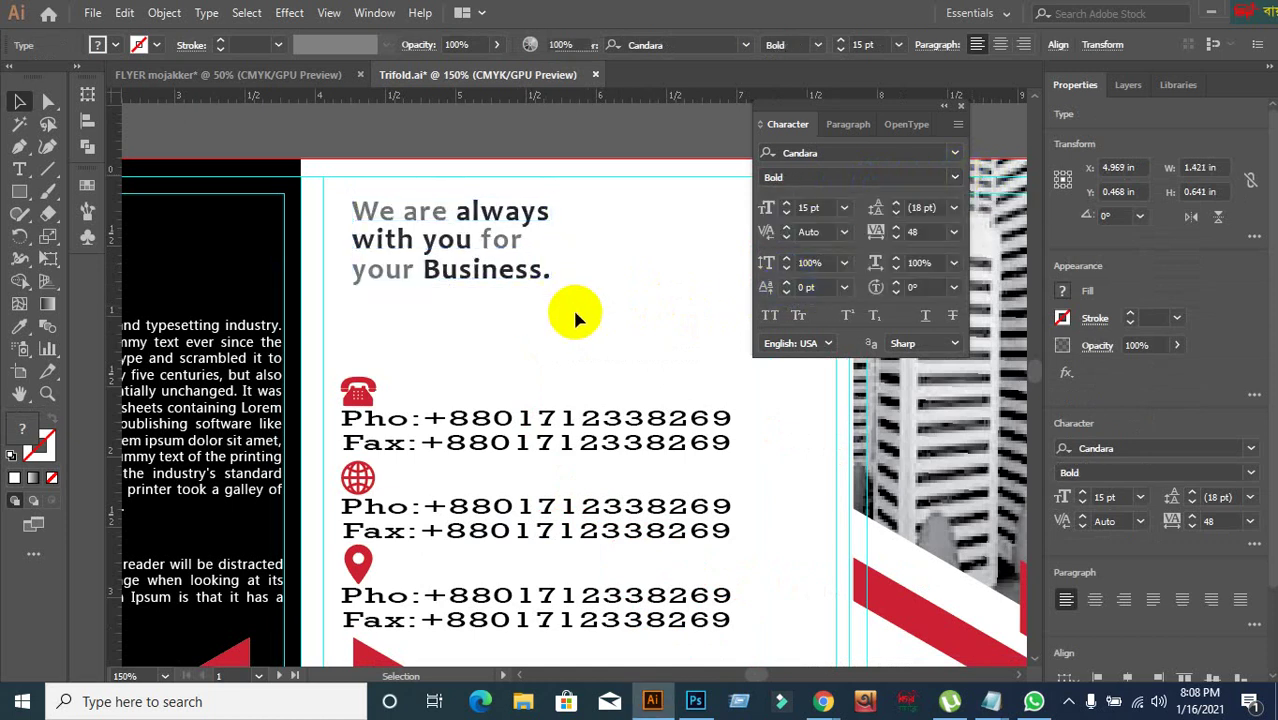
- Select the three contact headline lines together and enlarge their font size to 26 pt
{"action": "left_click", "coordinate": [518, 214]}
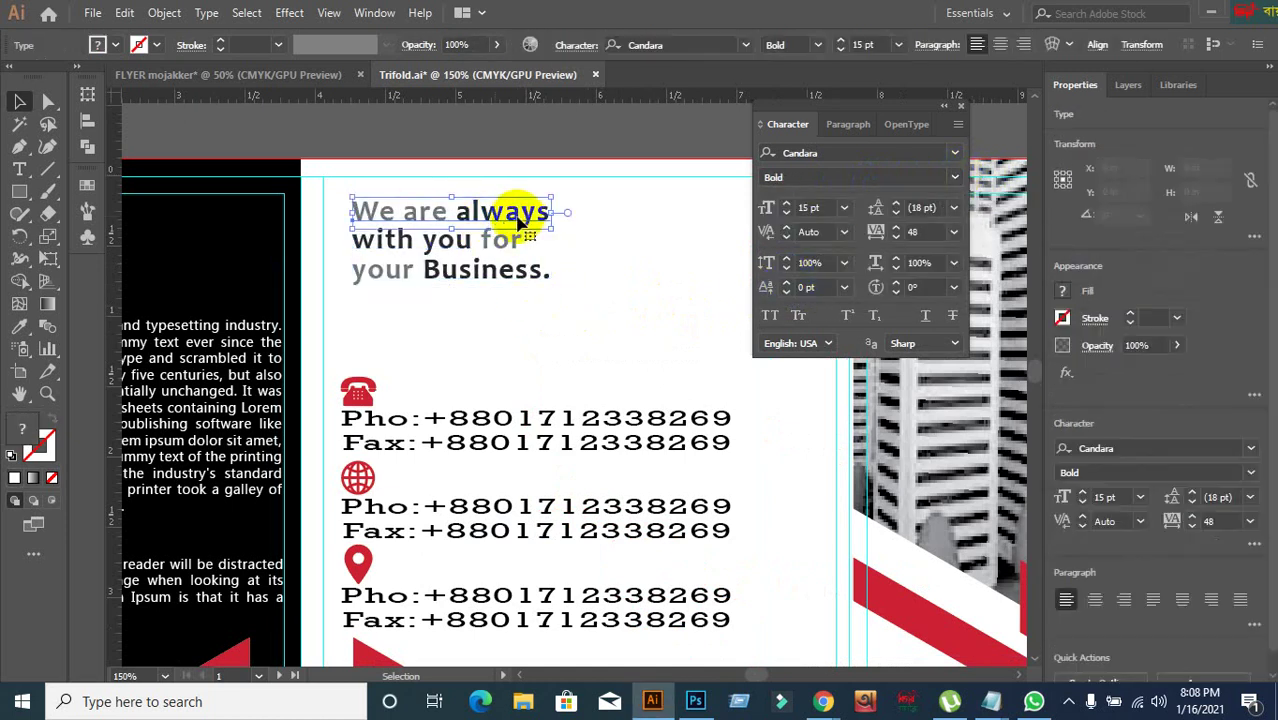
{"action": "left_click", "coordinate": [412, 283]}
{"action": "left_click", "coordinate": [393, 325]}
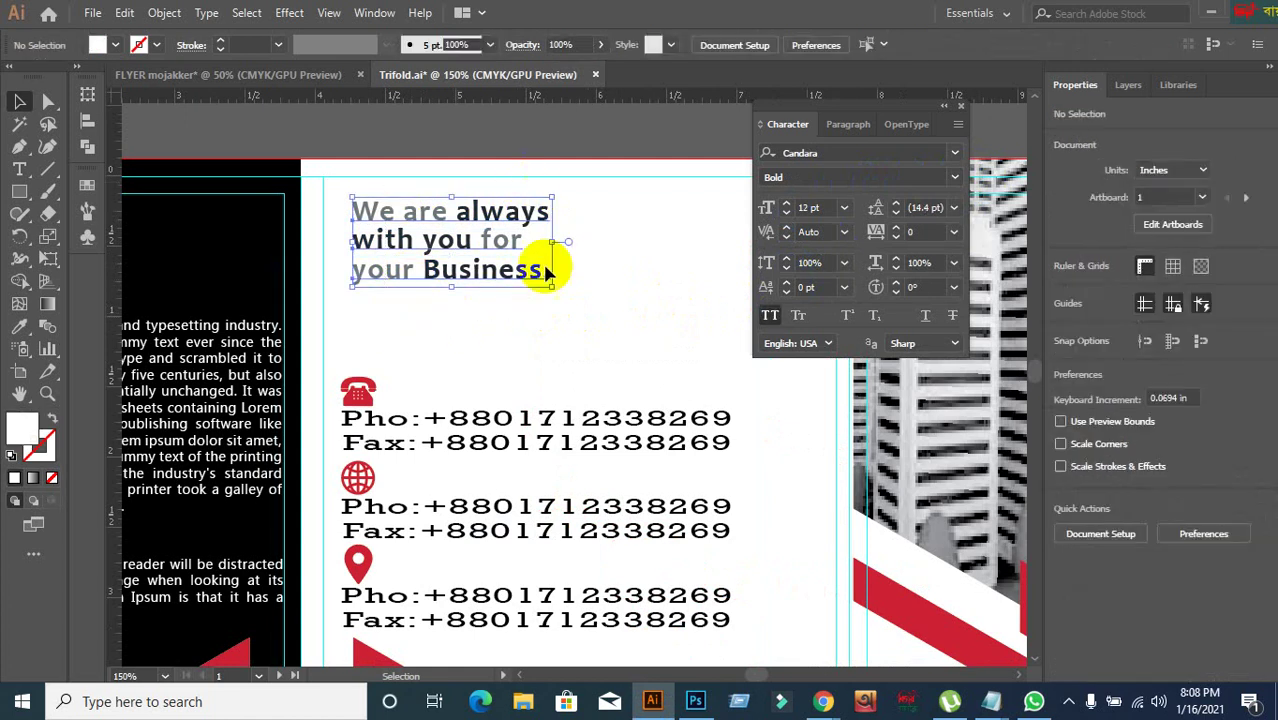
{"action": "left_click", "coordinate": [830, 205]}
{"action": "scroll", "coordinate": [819, 206], "scroll_direction": "up", "scroll_amount": 14}
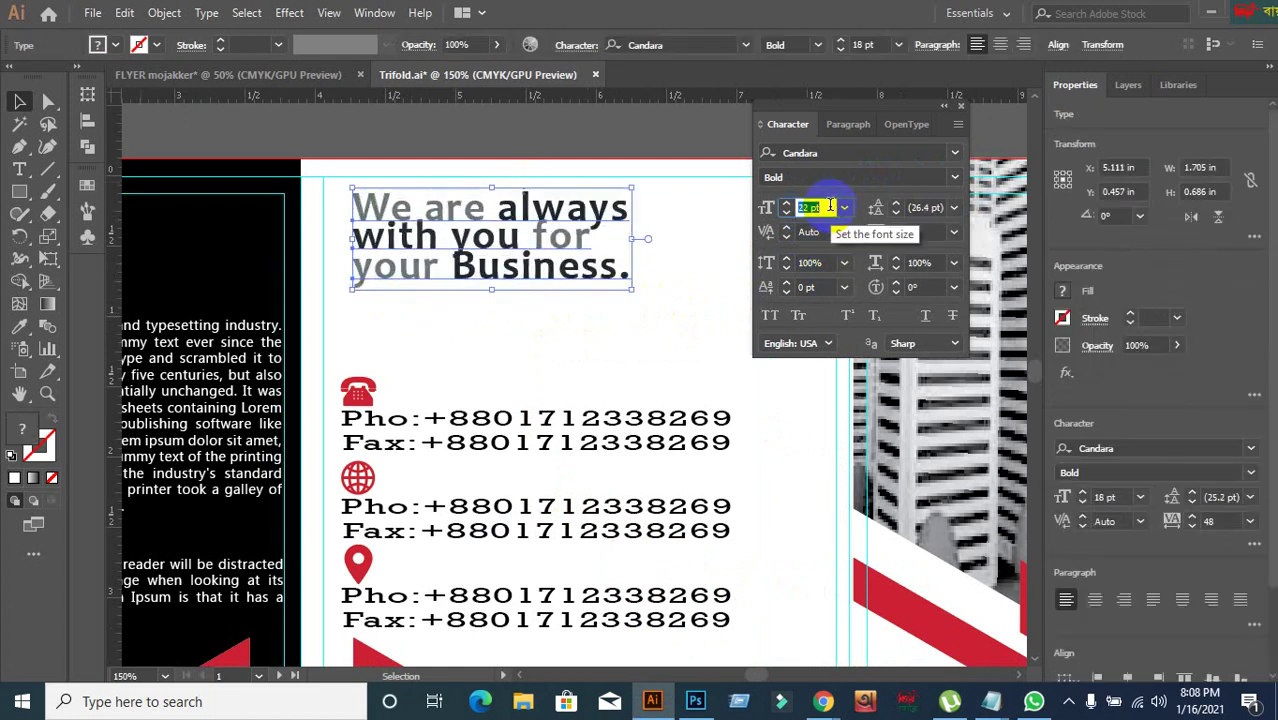
{"action": "left_click", "coordinate": [619, 328]}
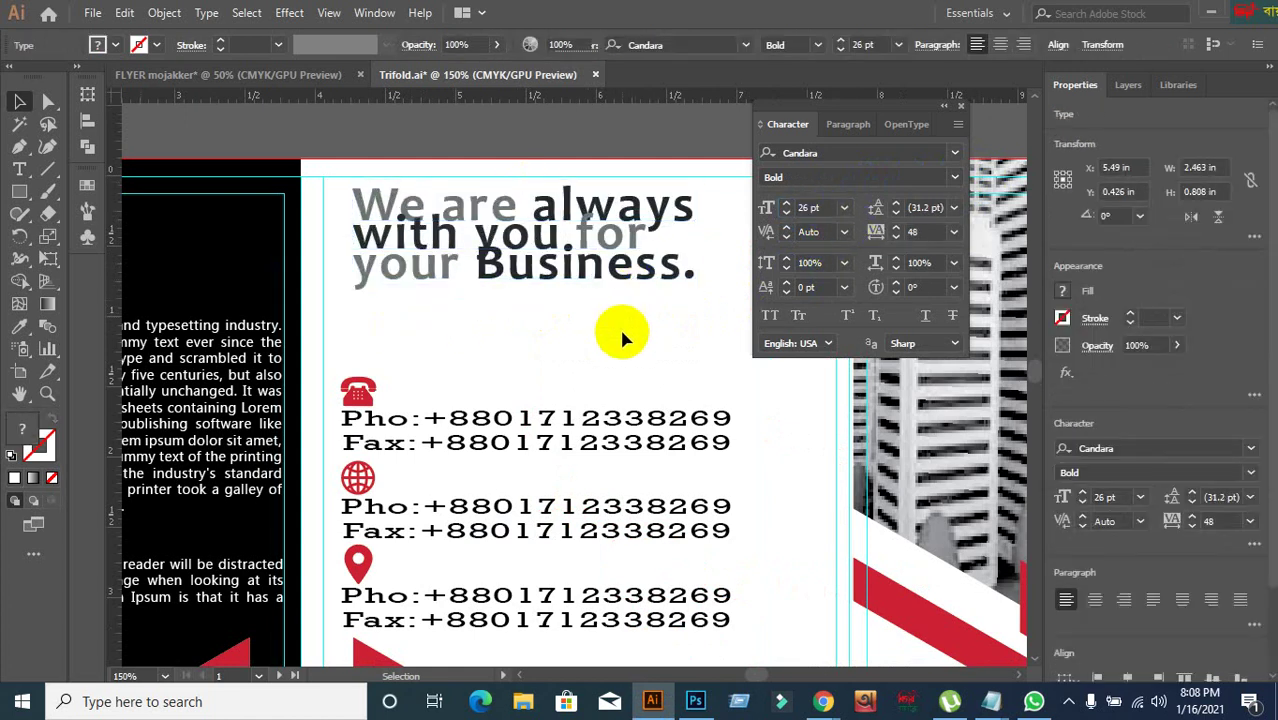
- Undo the most recent font size increases on the contact headline, stopping at 21 pt
{"action": "key", "text": "ctrl+z"}
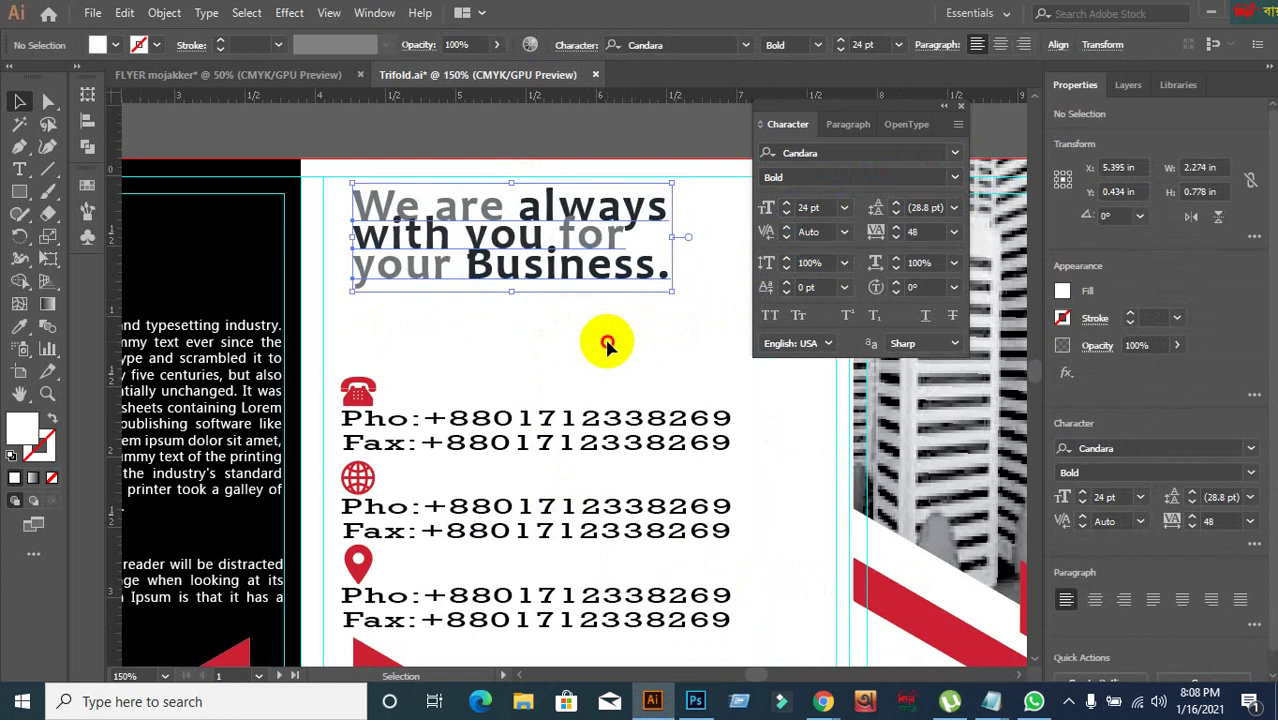
{"action": "left_click", "coordinate": [600, 340]}
{"action": "key", "text": "ctrl+z"}
{"action": "key", "text": "ctrl+z"}
{"action": "key", "text": "ctrl+z"}
{"action": "key", "text": "ctrl+z"}
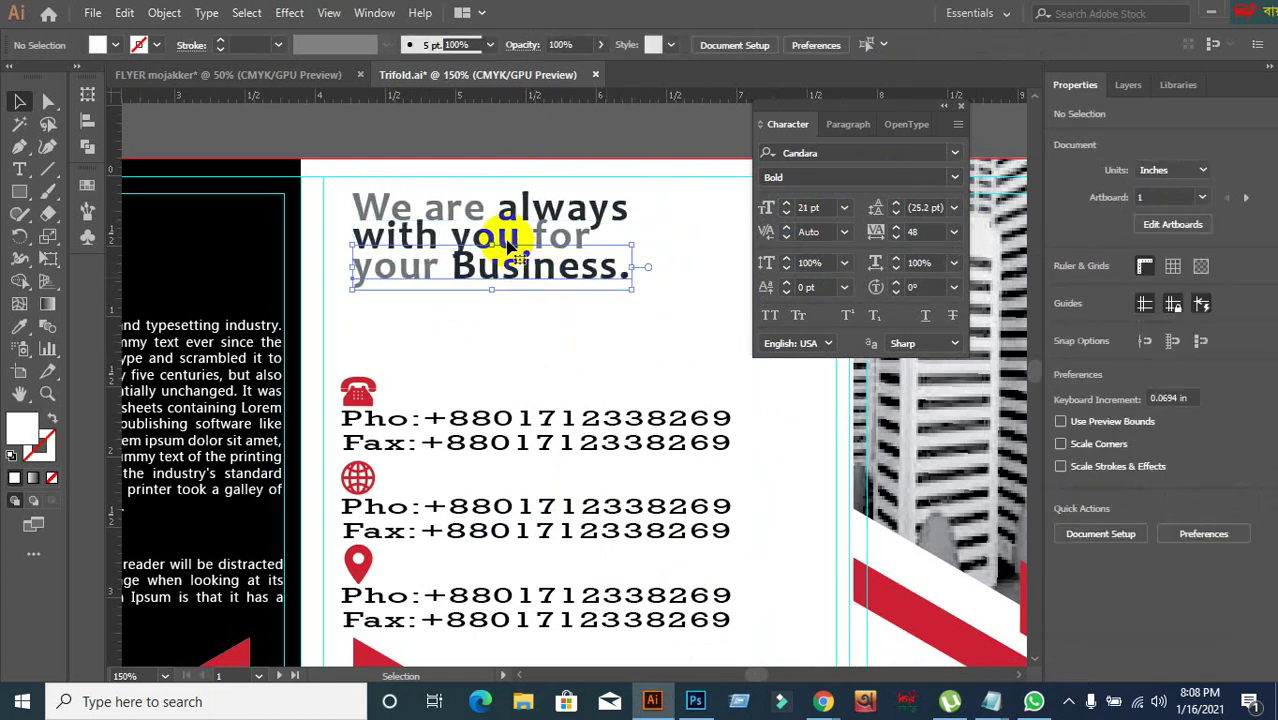
{"action": "left_click", "coordinate": [551, 209]}
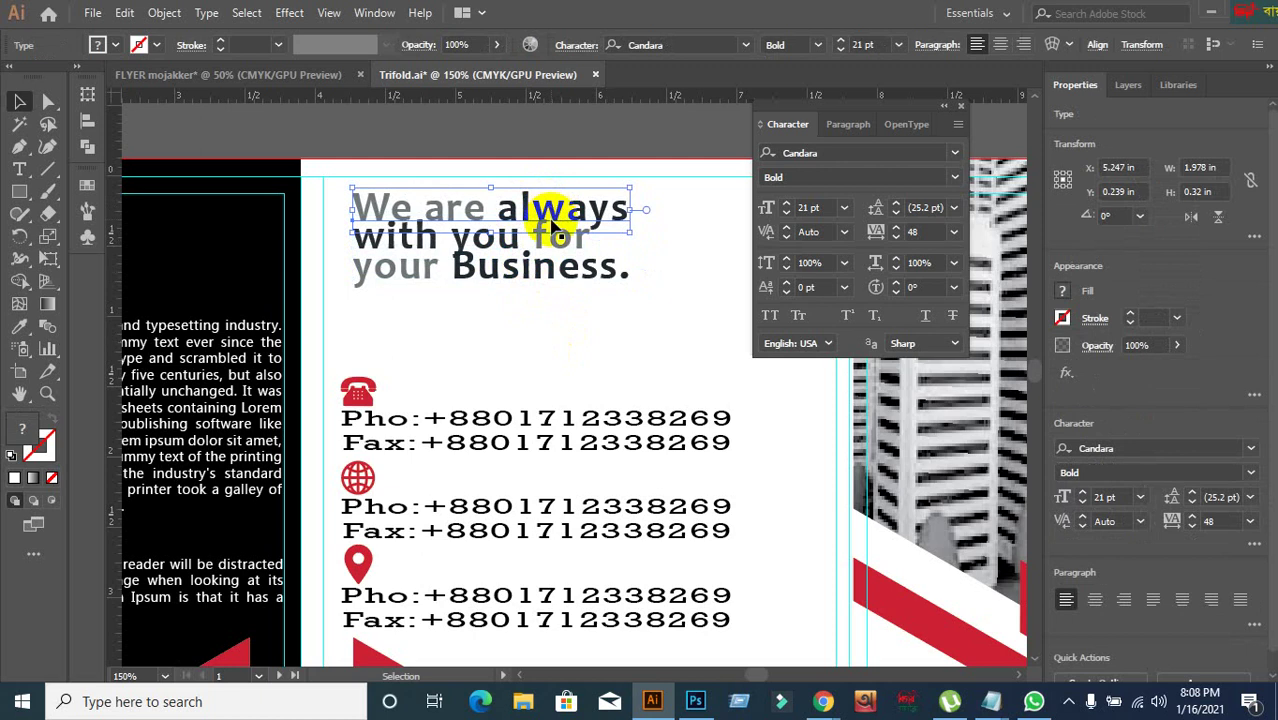
{"action": "left_click", "coordinate": [555, 292]}
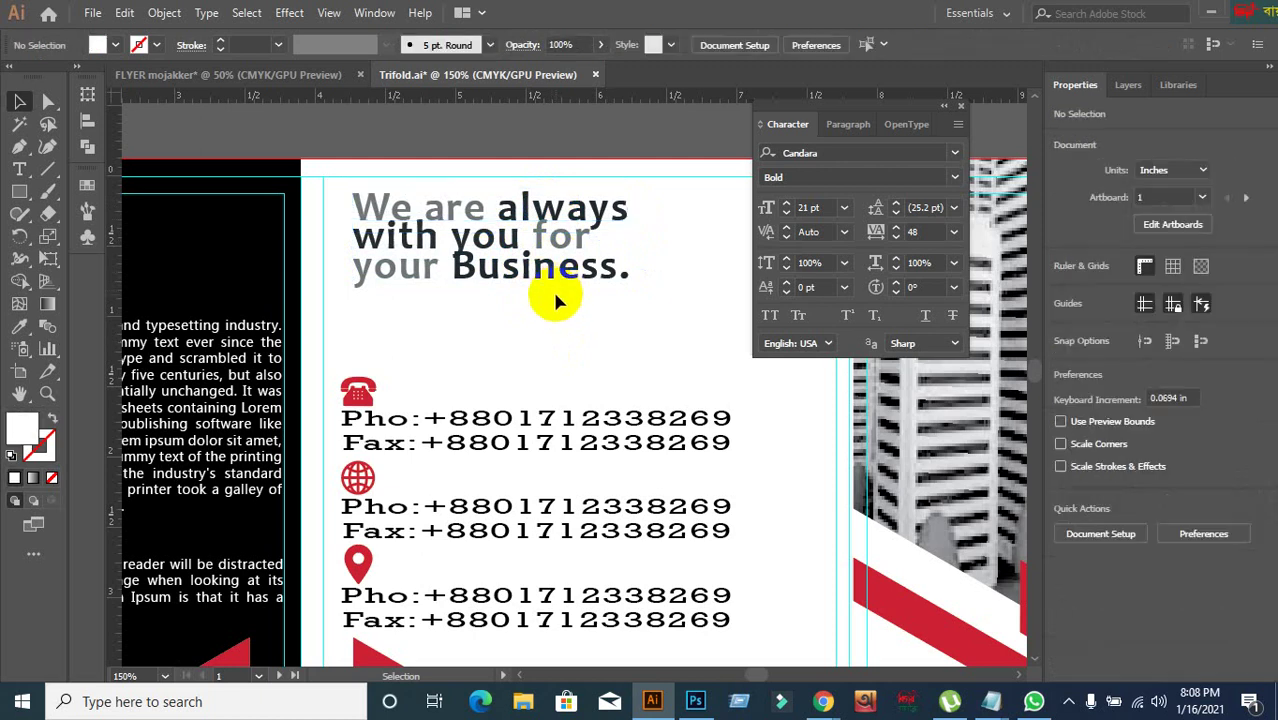
- Review the layout and spacing of the contact and About Us panels on the brochure's outer page
{"action": "scroll", "coordinate": [552, 289], "scroll_direction": "down", "scroll_amount": 2}
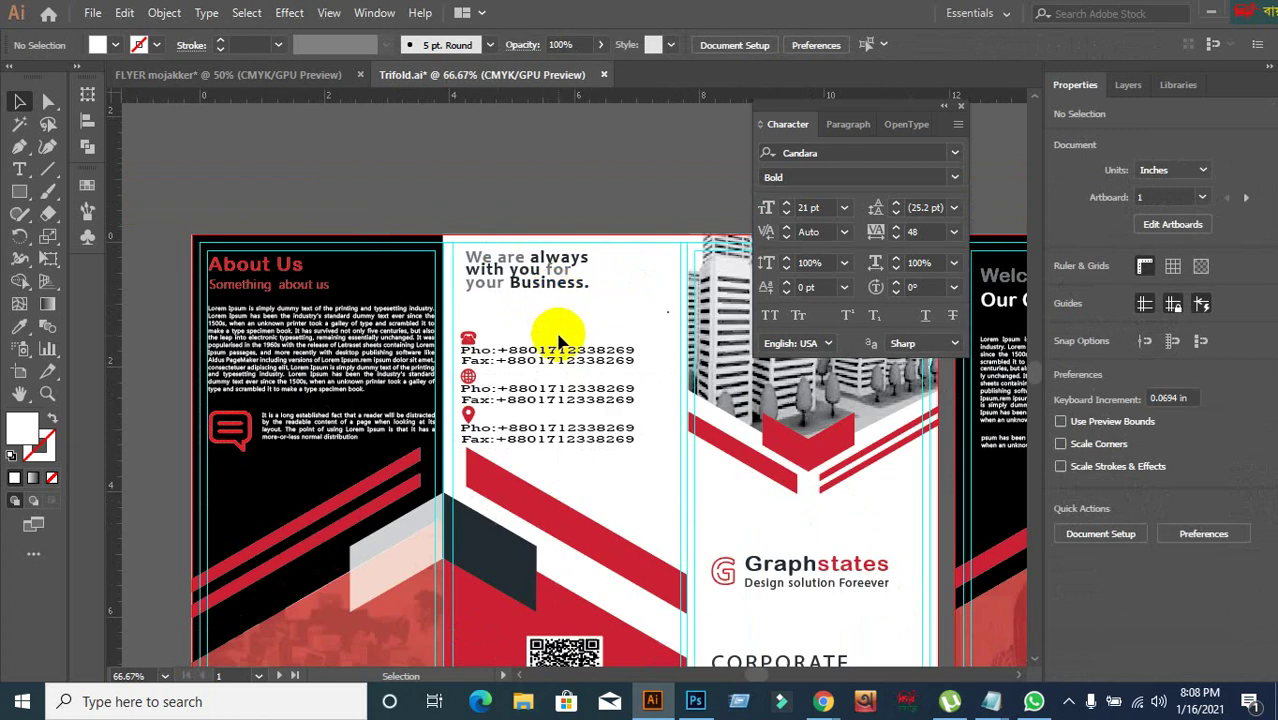
{"action": "left_click", "coordinate": [556, 350]}
{"action": "left_click", "coordinate": [571, 400]}
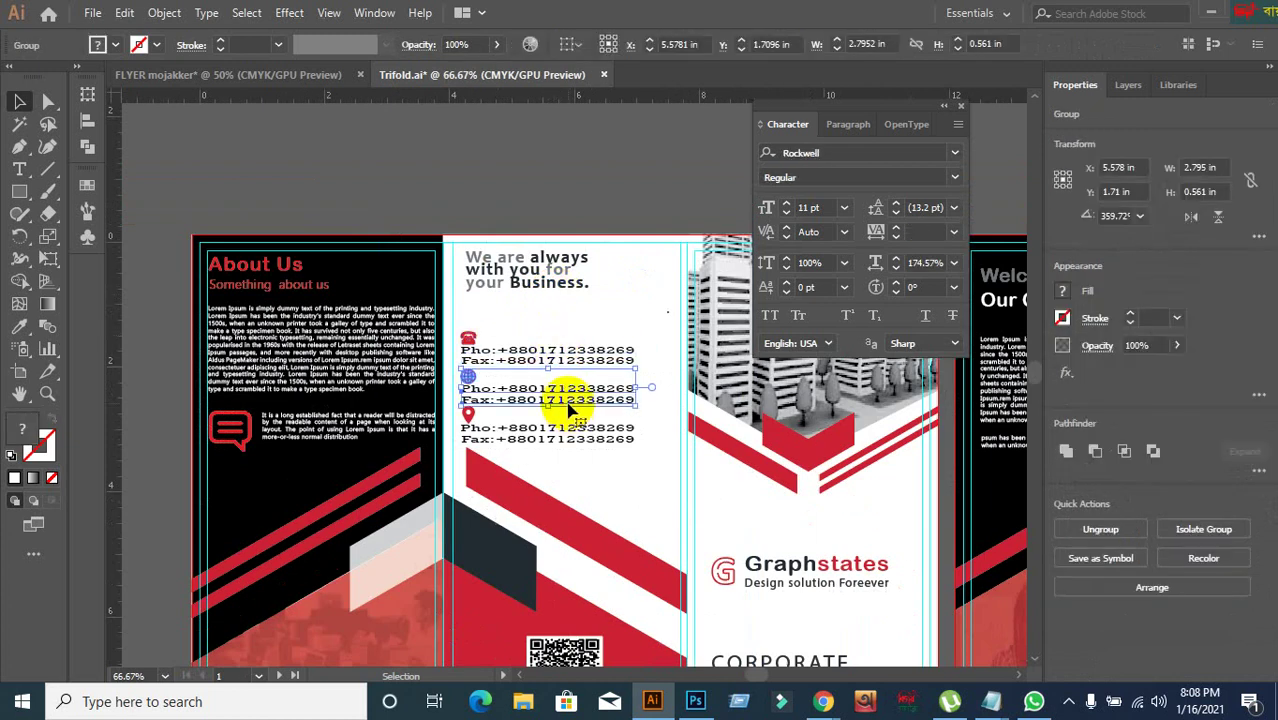
{"action": "left_click", "coordinate": [309, 500]}
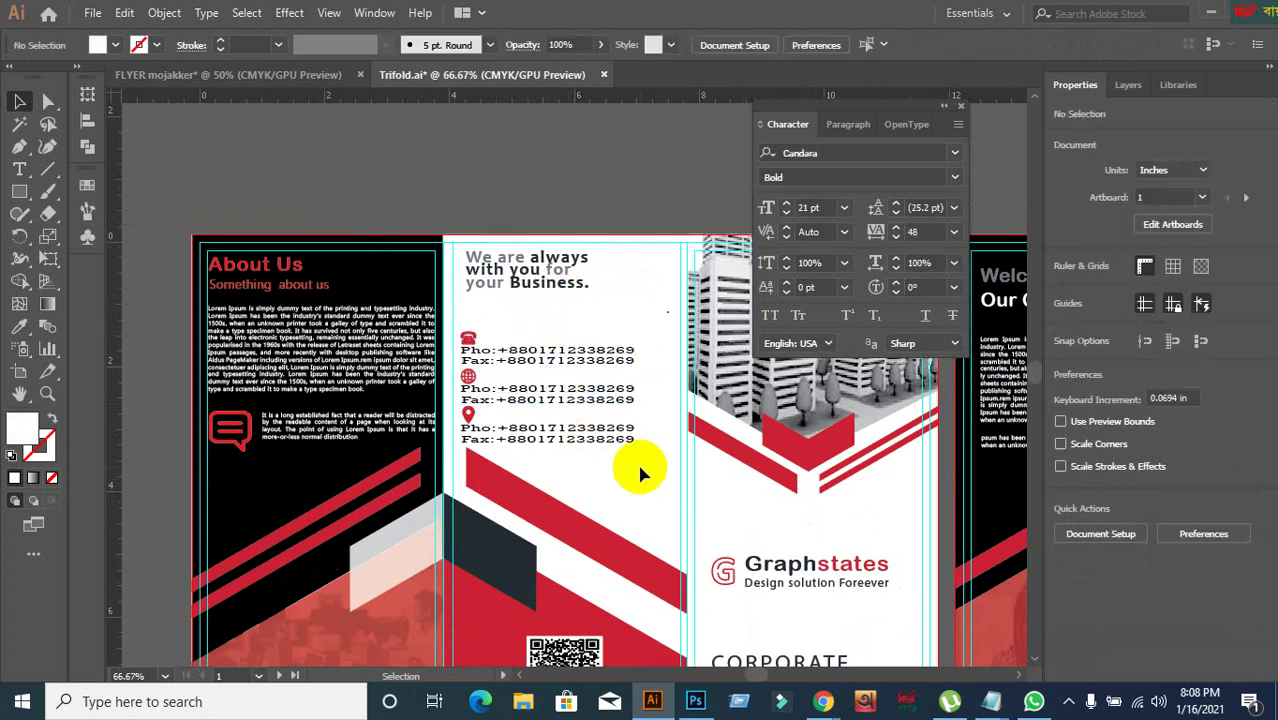
{"action": "scroll", "coordinate": [659, 440], "scroll_direction": "down", "scroll_amount": 2}
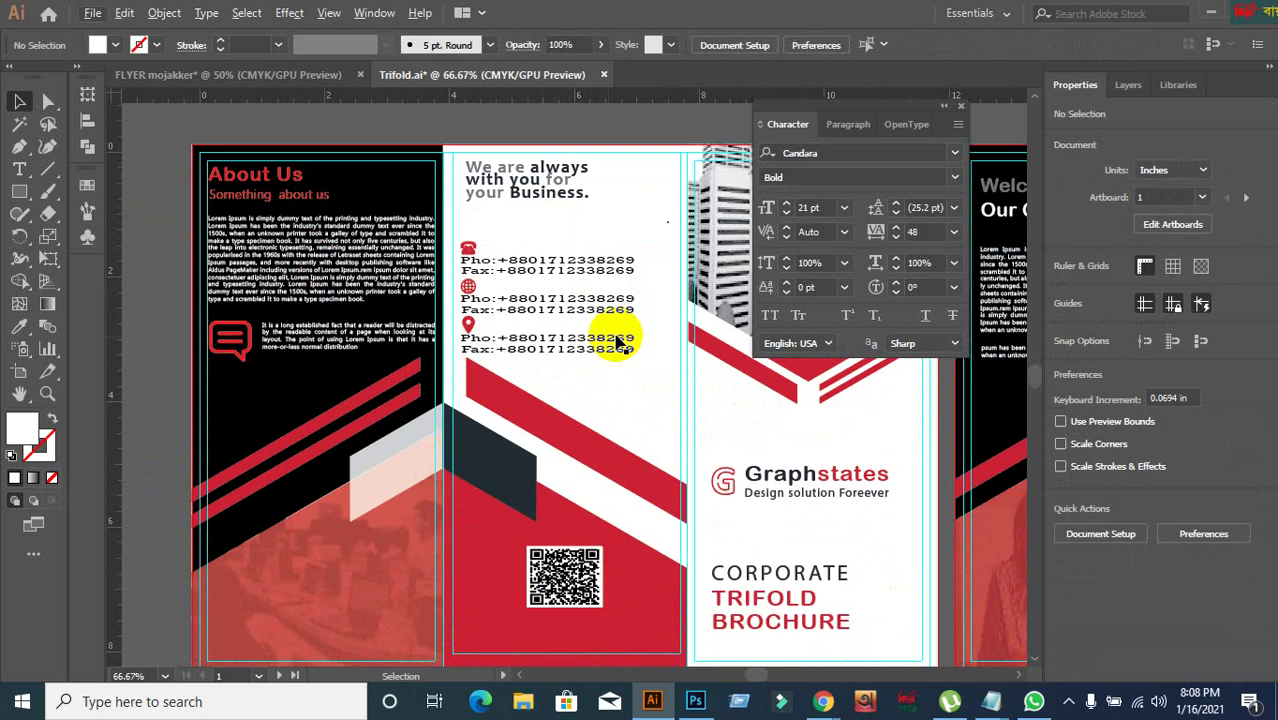
{"action": "scroll", "coordinate": [173, 315], "scroll_direction": "up", "scroll_amount": 2}
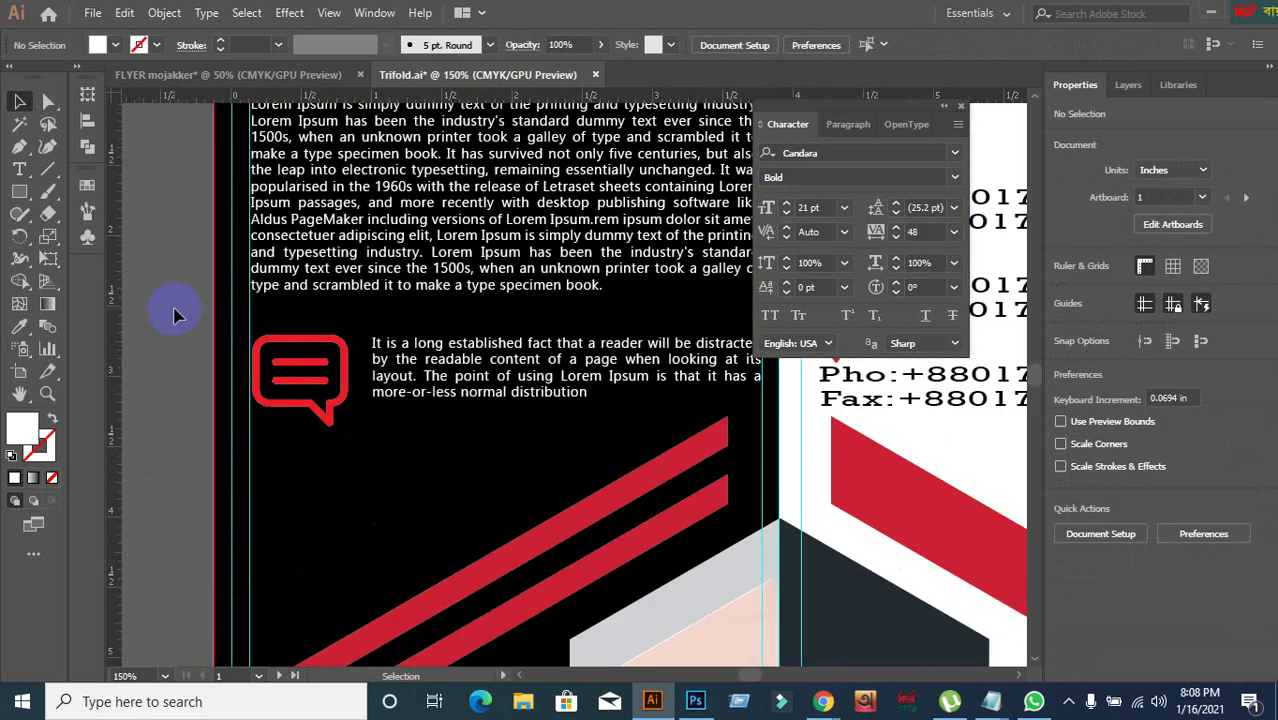
{"action": "scroll", "coordinate": [173, 315], "scroll_direction": "down", "scroll_amount": 3}
{"action": "left_click_drag", "start_coordinate": [556, 385], "coordinate": [471, 422]}
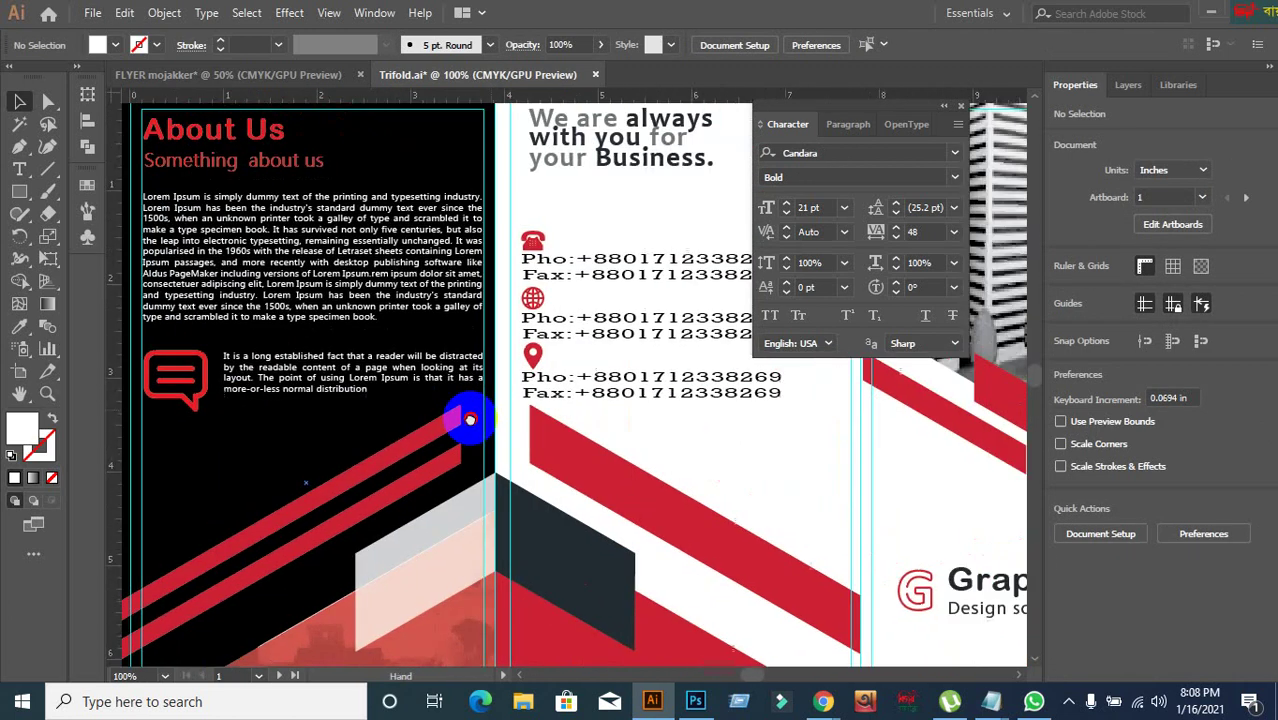
{"action": "scroll", "coordinate": [430, 490], "scroll_direction": "up", "scroll_amount": 2}
{"action": "left_click_drag", "start_coordinate": [430, 490], "coordinate": [507, 504]}
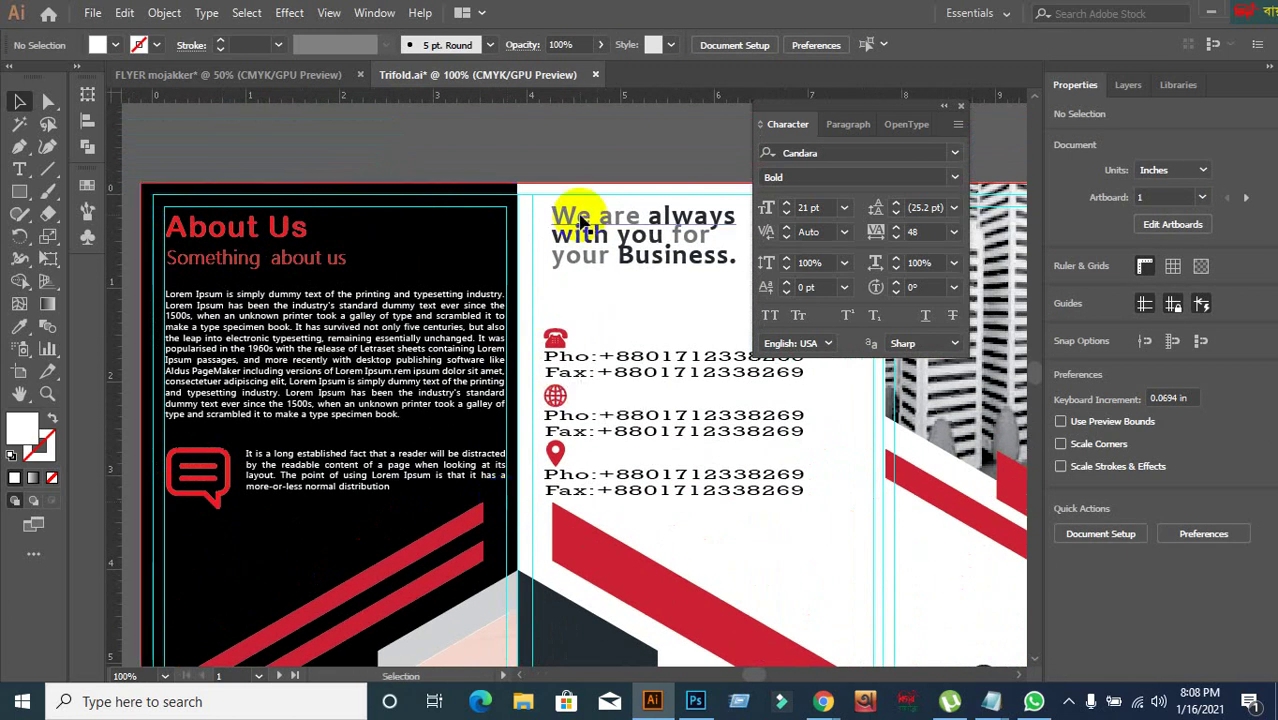
- Compare the "About Us" heading with the type settings of the contact headline lines
{"action": "left_click", "coordinate": [257, 222]}
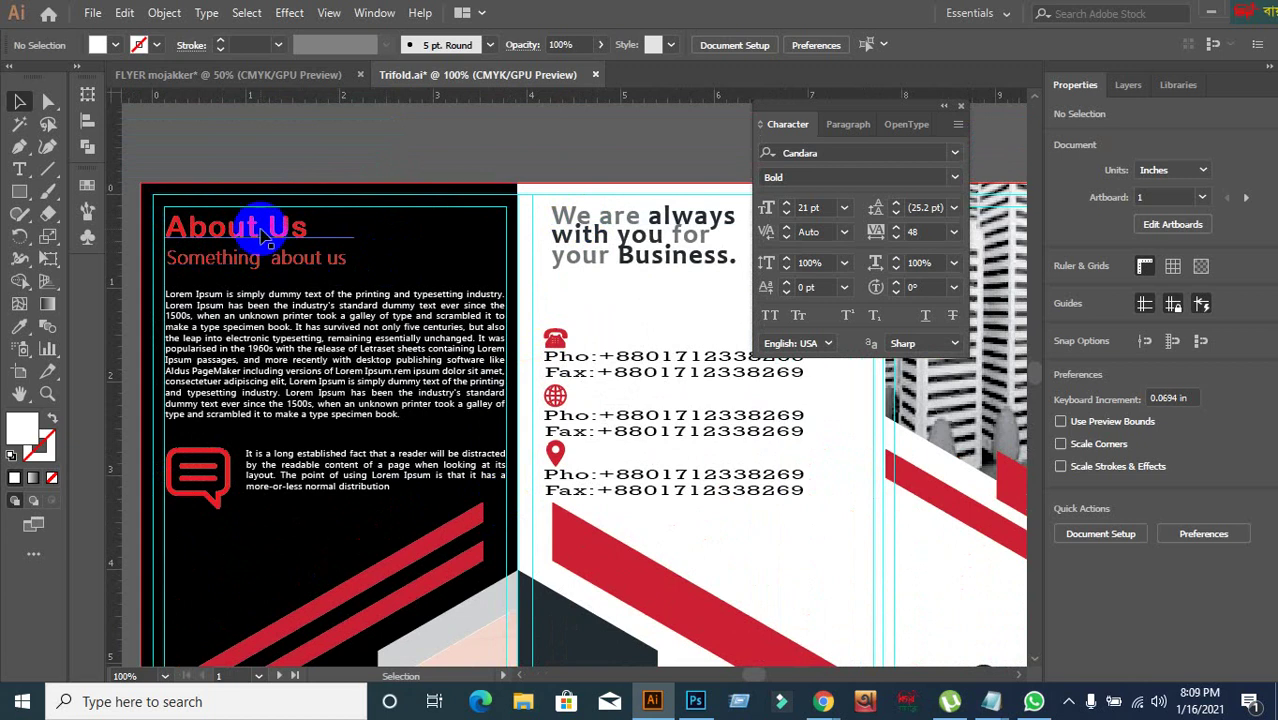
{"action": "left_click", "coordinate": [618, 224]}
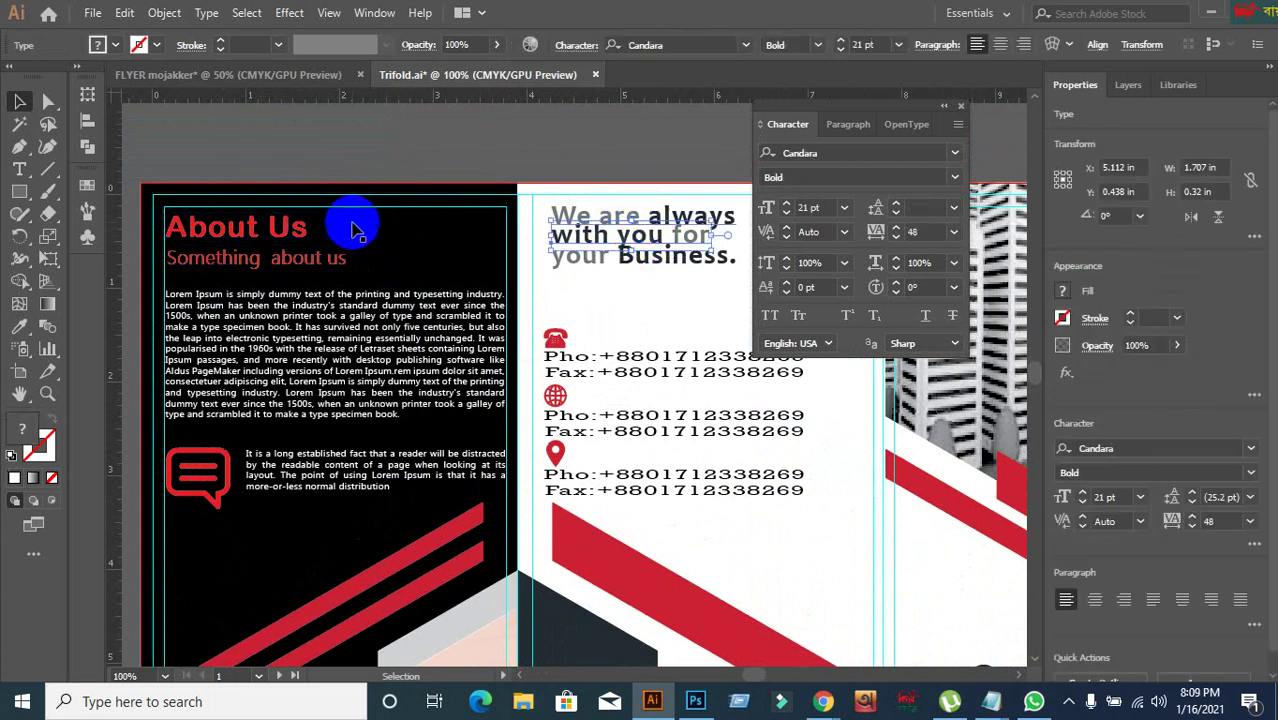
{"action": "left_click", "coordinate": [262, 222]}
{"action": "left_click", "coordinate": [622, 252]}
{"action": "left_click", "coordinate": [571, 171]}
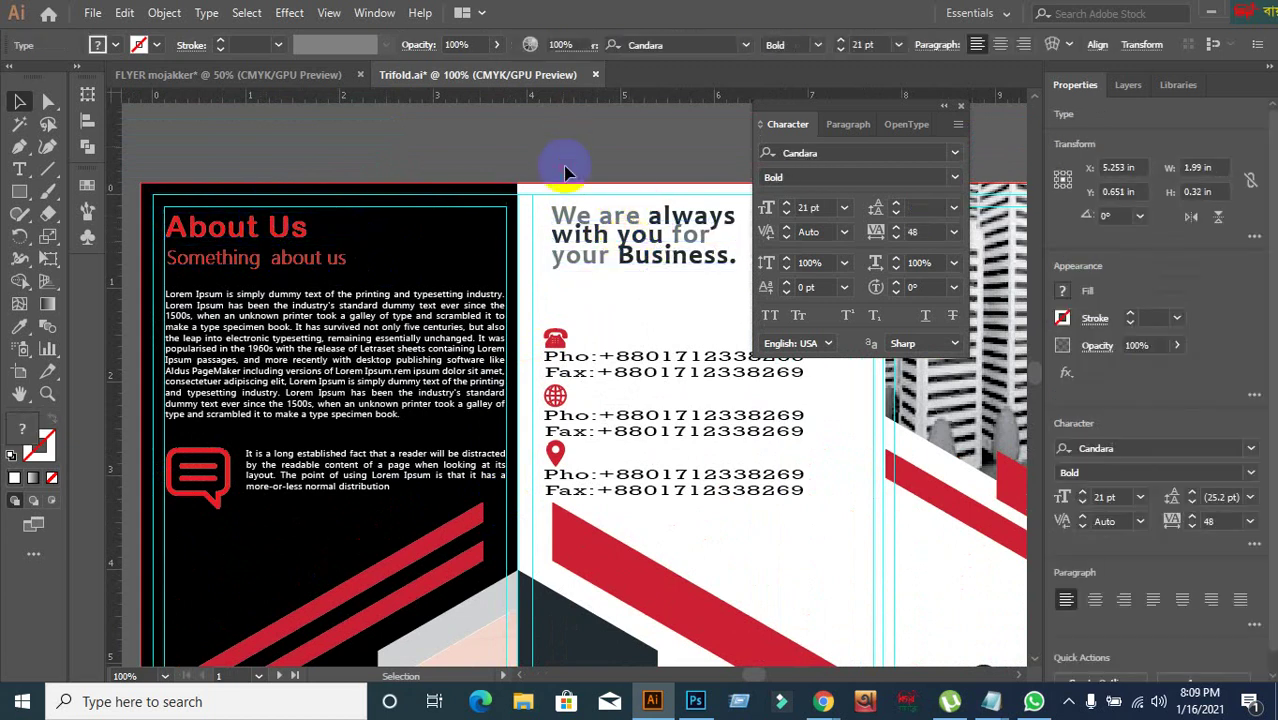
- Examine the front cover and the inside panels, including the red diagonal stripes above "OUR SERVICES"
{"action": "key", "text": "ctrl+minus"}
{"action": "left_click_drag", "start_coordinate": [719, 434], "coordinate": [255, 220]}
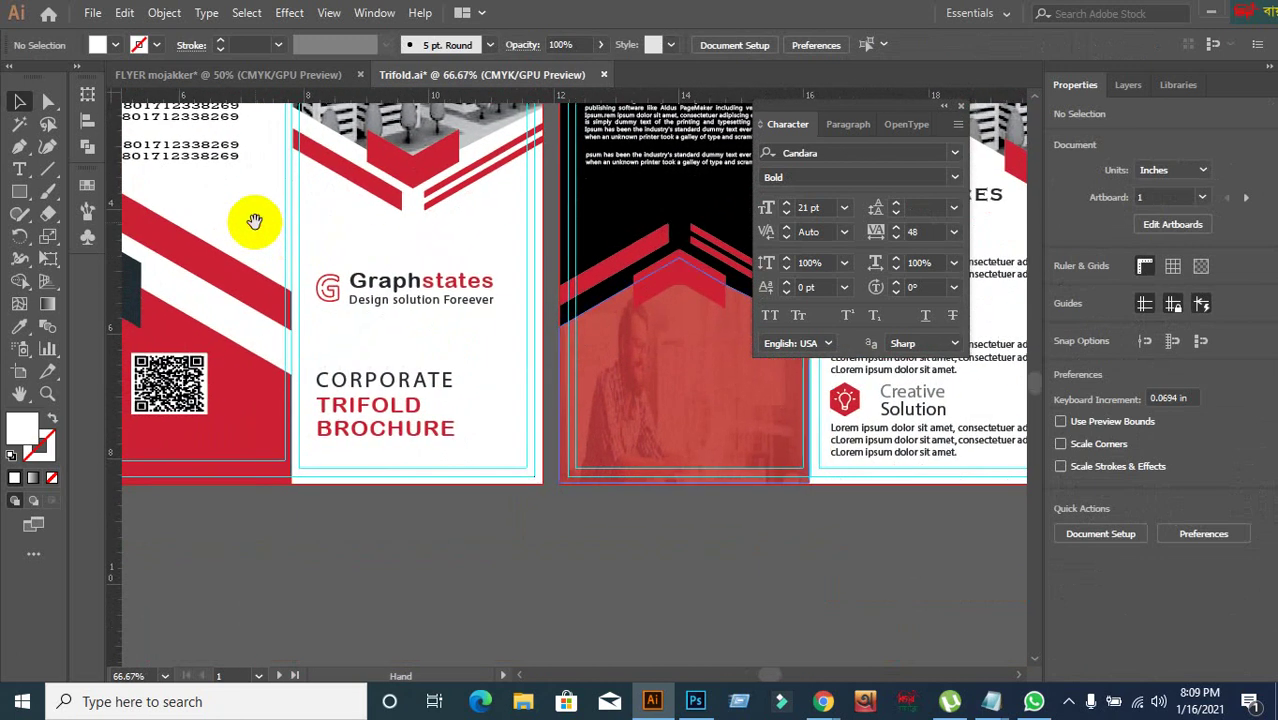
{"action": "left_click_drag", "start_coordinate": [456, 422], "coordinate": [277, 549]}
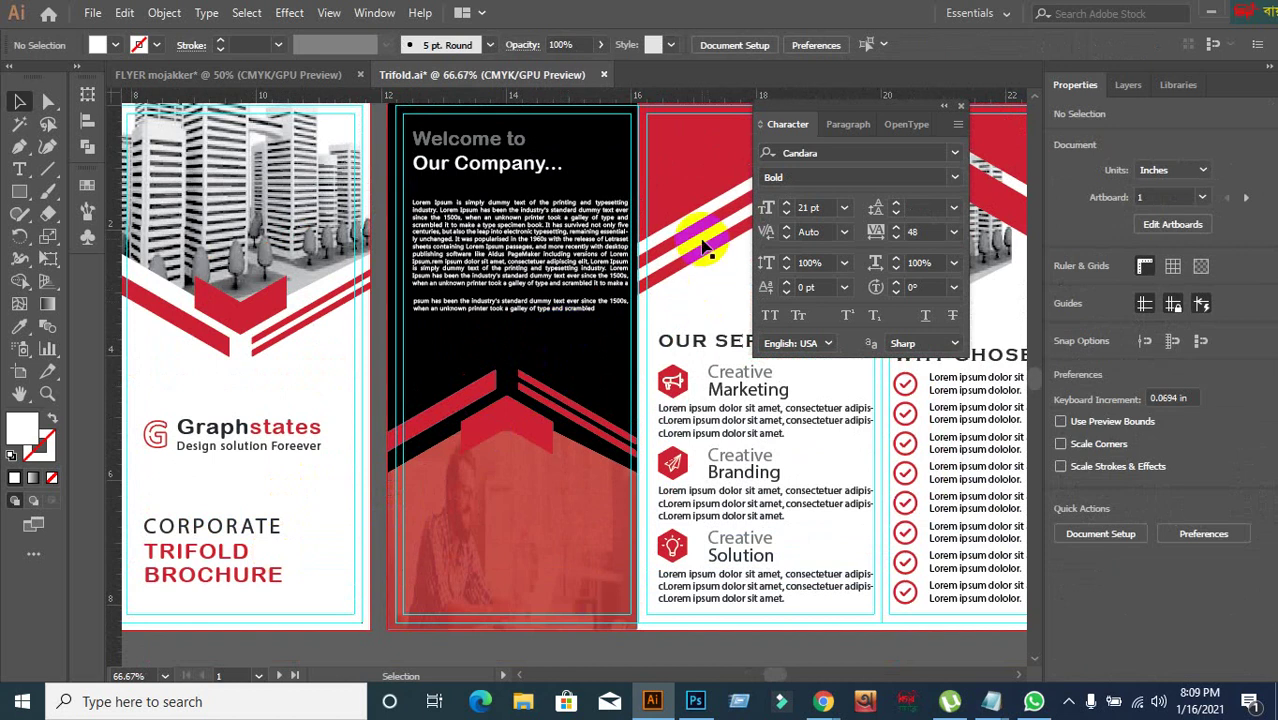
{"action": "left_click_drag", "start_coordinate": [642, 456], "coordinate": [578, 444]}
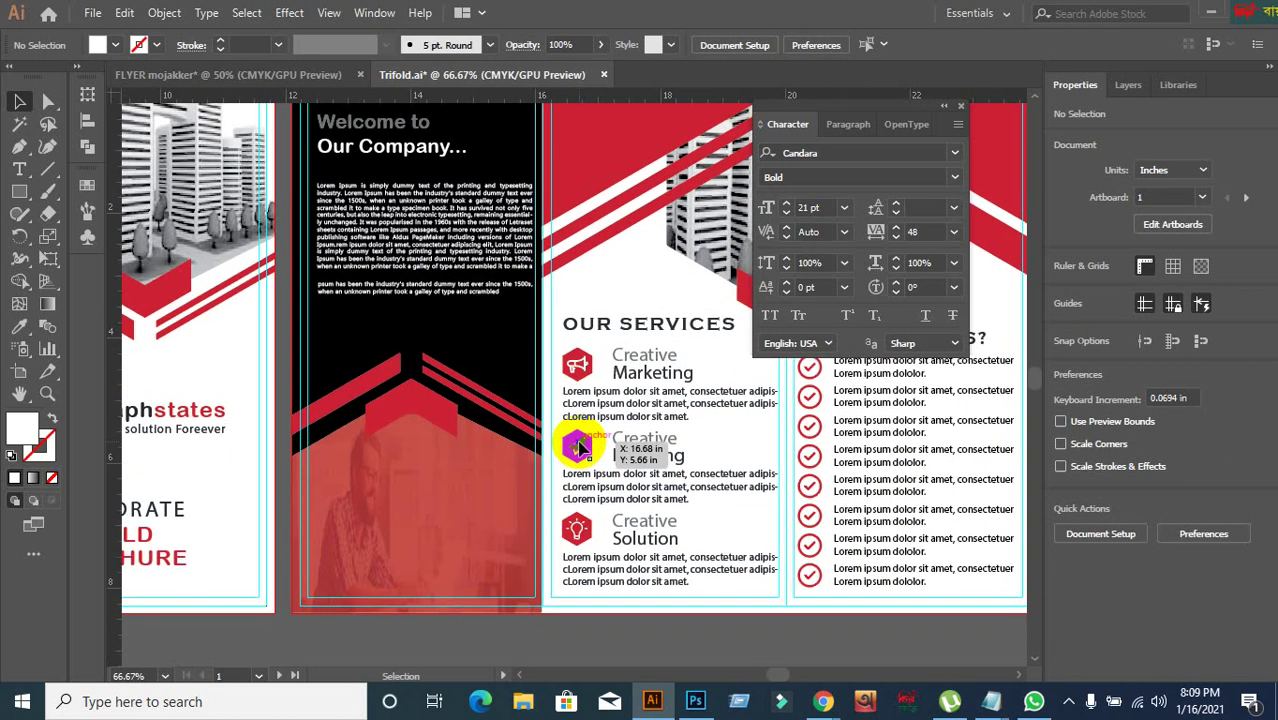
{"action": "scroll", "coordinate": [628, 205], "scroll_direction": "up", "scroll_amount": 2}
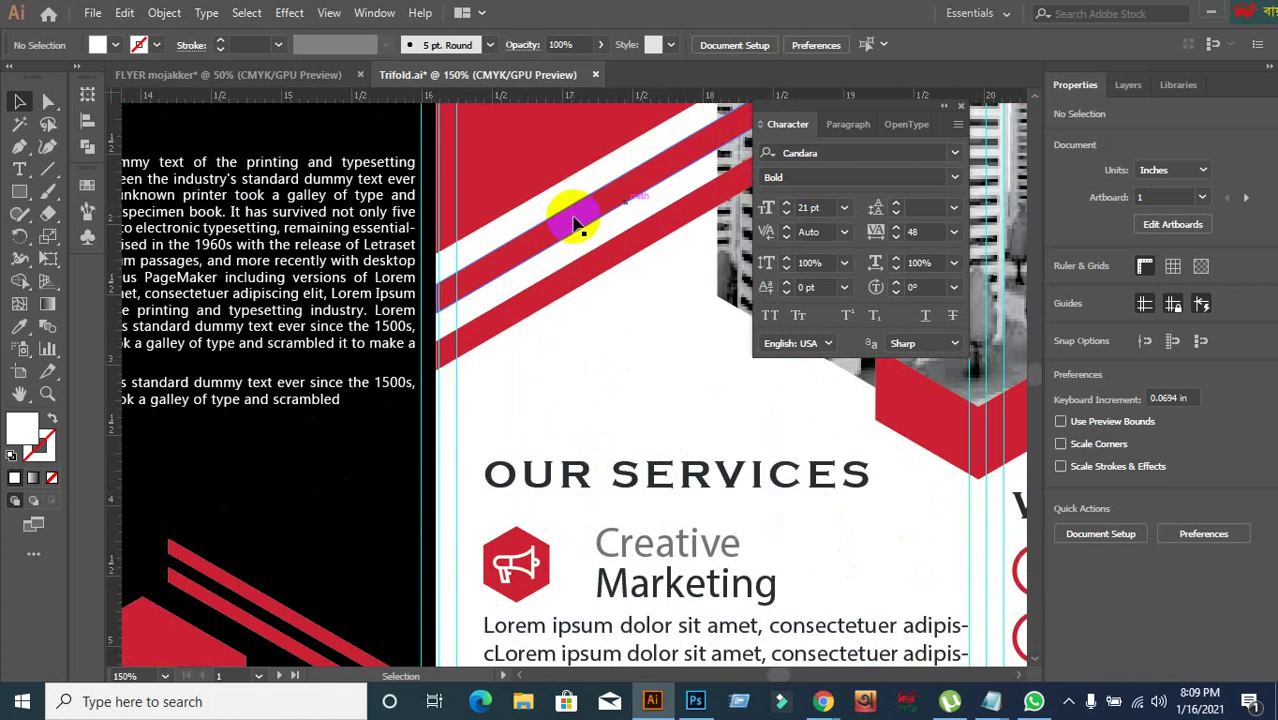
{"action": "left_click", "coordinate": [652, 245]}
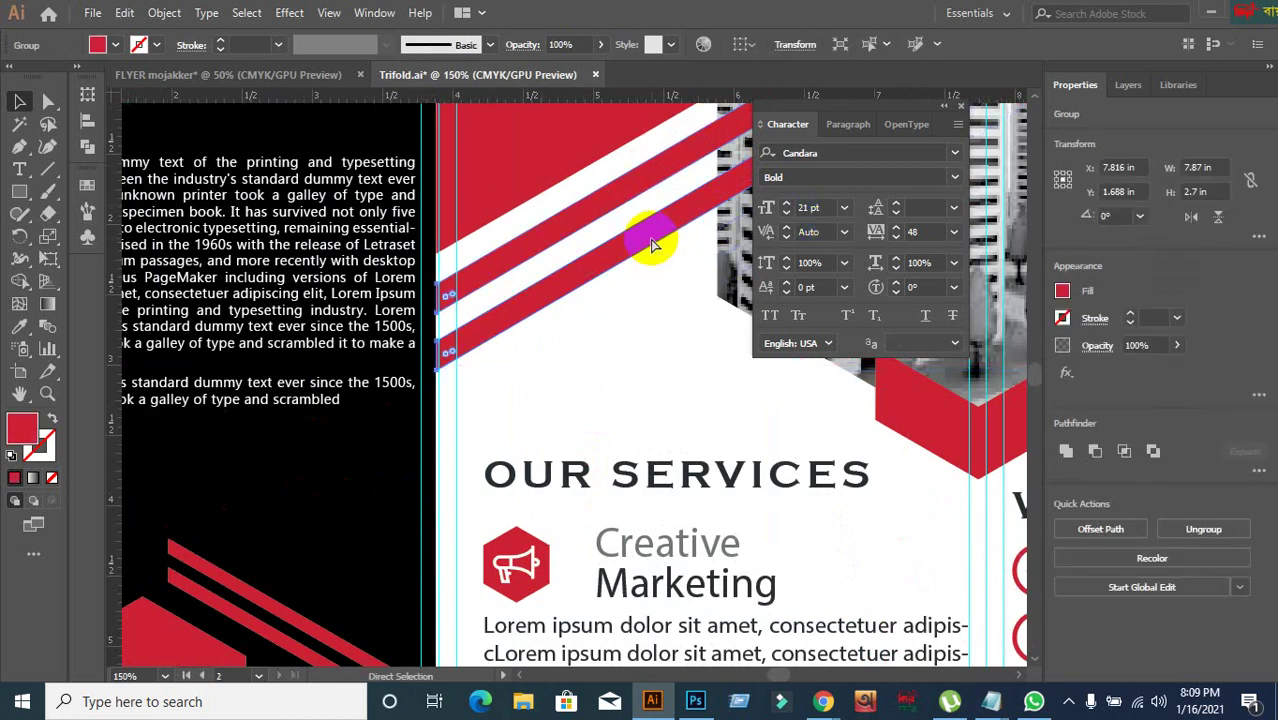
{"action": "left_click", "coordinate": [607, 357]}
{"action": "left_click", "coordinate": [604, 352]}
{"action": "key", "text": "ctrl+minus"}
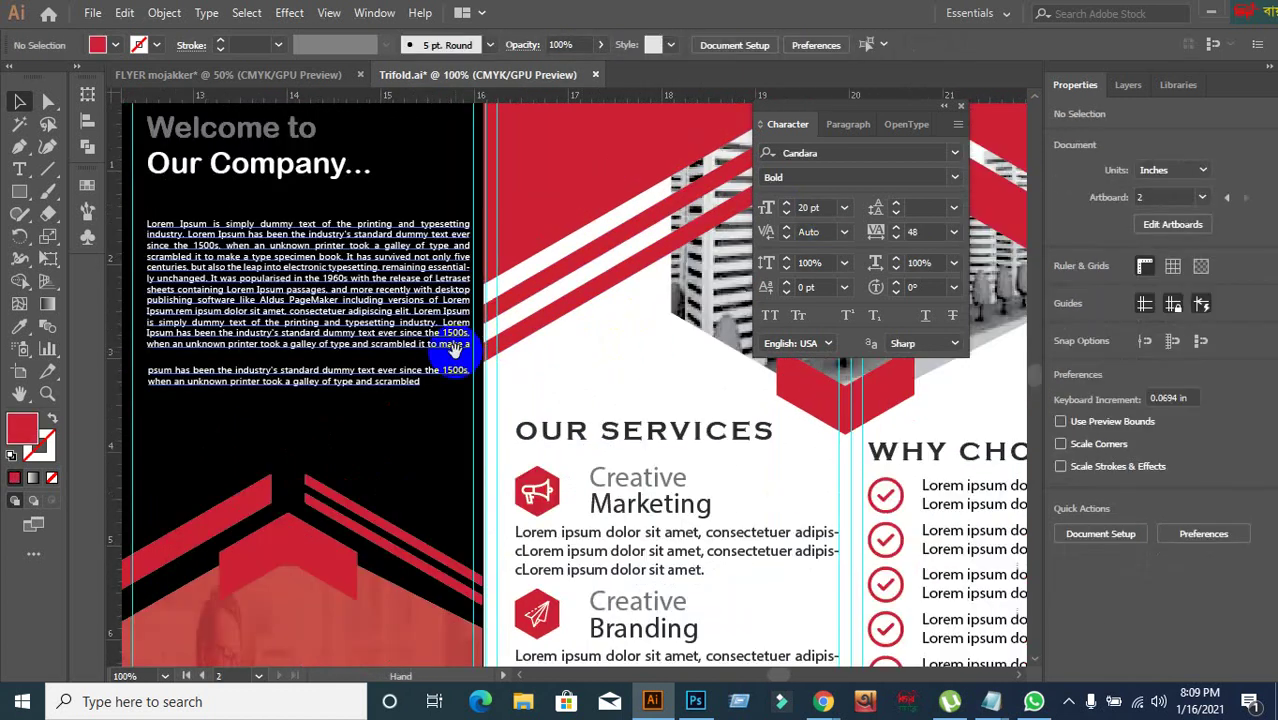
- Left-align the body text under the "Welcome to Our Company..." heading
{"action": "left_click_drag", "start_coordinate": [490, 356], "coordinate": [620, 356]}
{"action": "scroll", "coordinate": [484, 345], "scroll_direction": "up", "scroll_amount": 2}
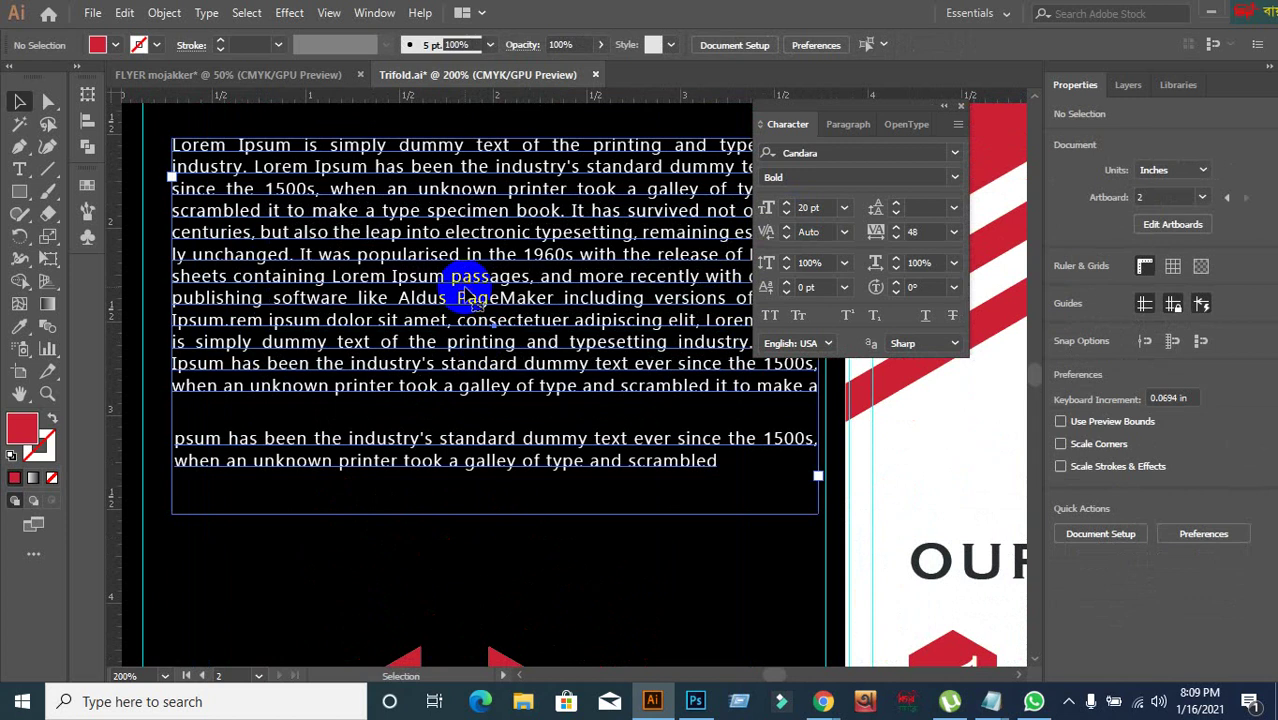
{"action": "left_click", "coordinate": [477, 299]}
{"action": "scroll", "coordinate": [477, 299], "scroll_direction": "down", "scroll_amount": 1}
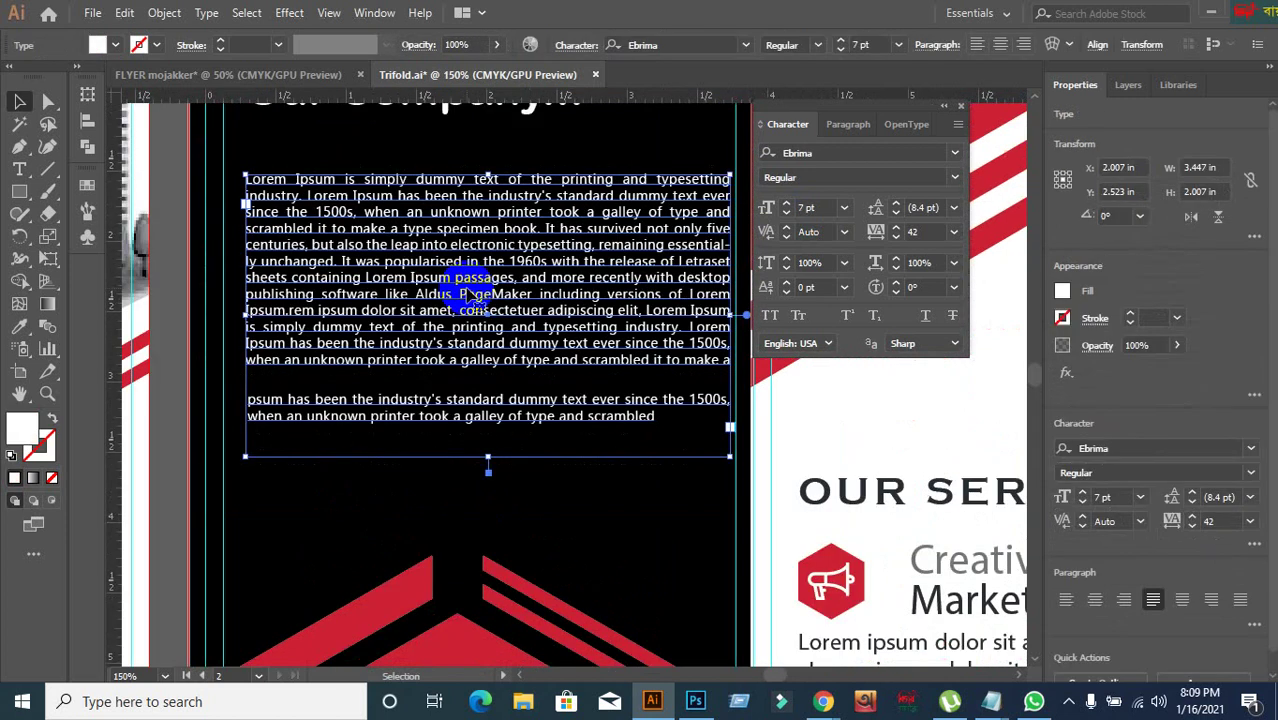
{"action": "right_click", "coordinate": [466, 292]}
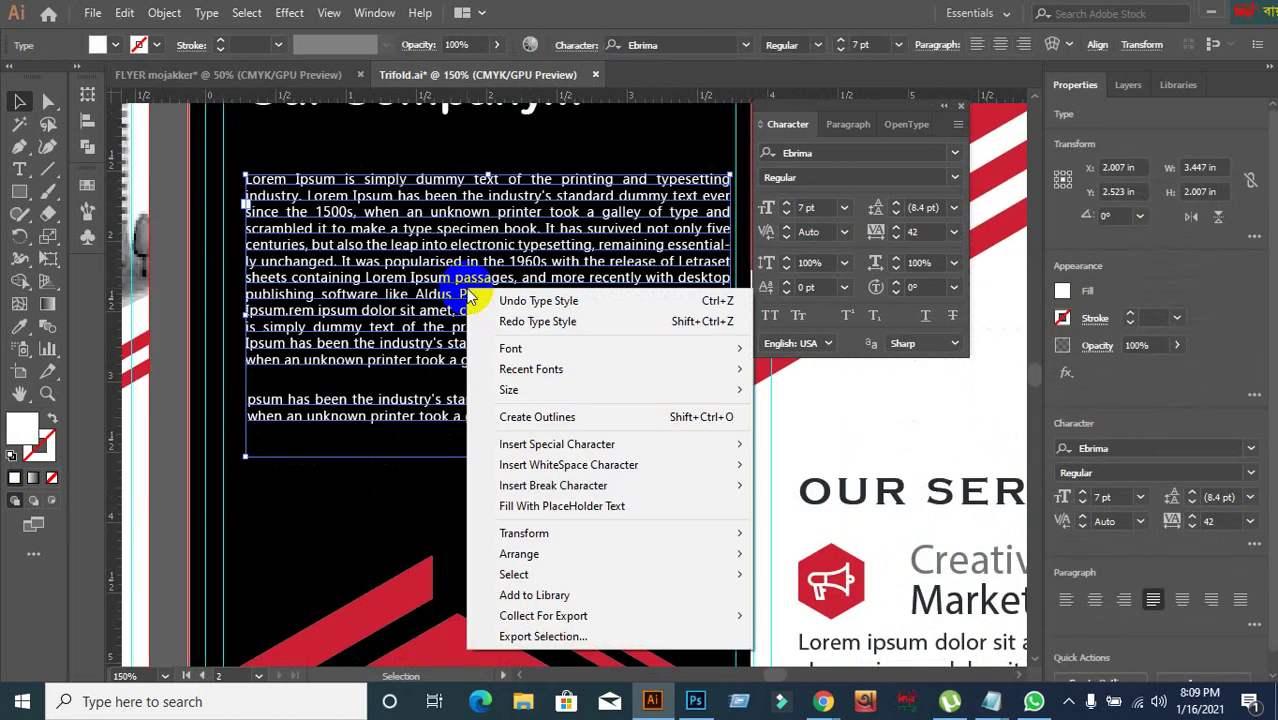
{"action": "left_click", "coordinate": [208, 482]}
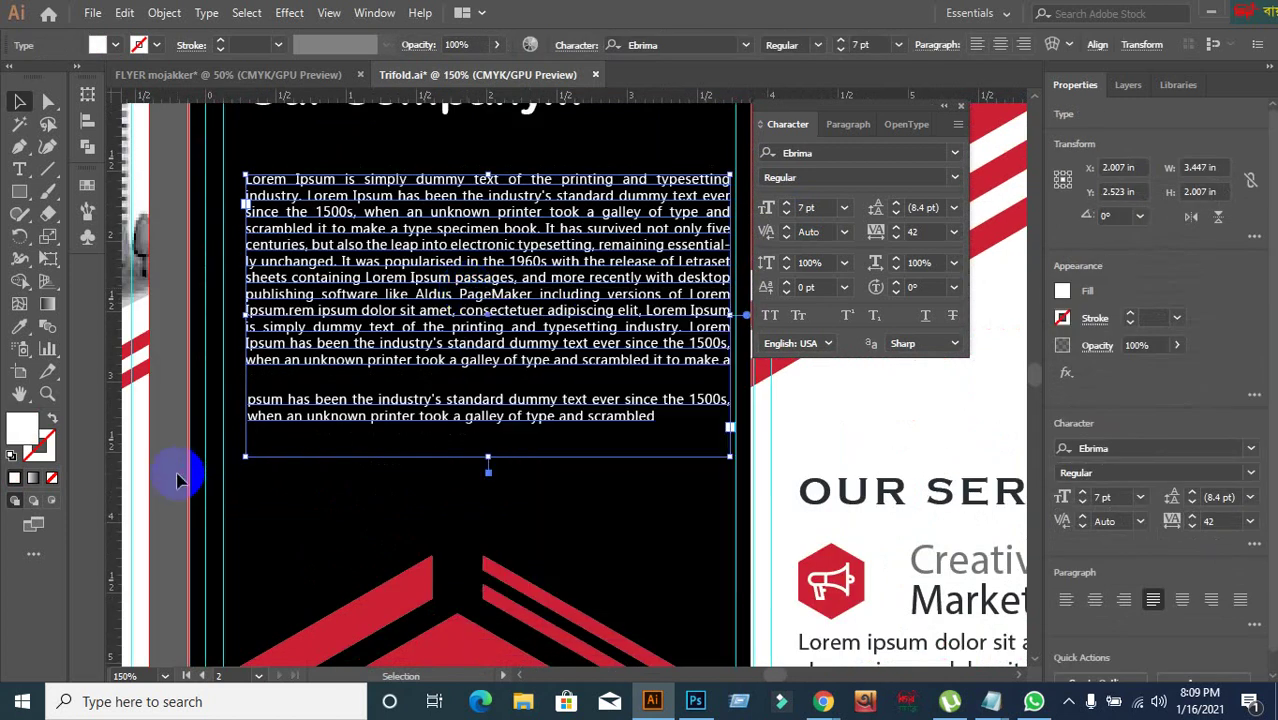
{"action": "left_click", "coordinate": [843, 125]}
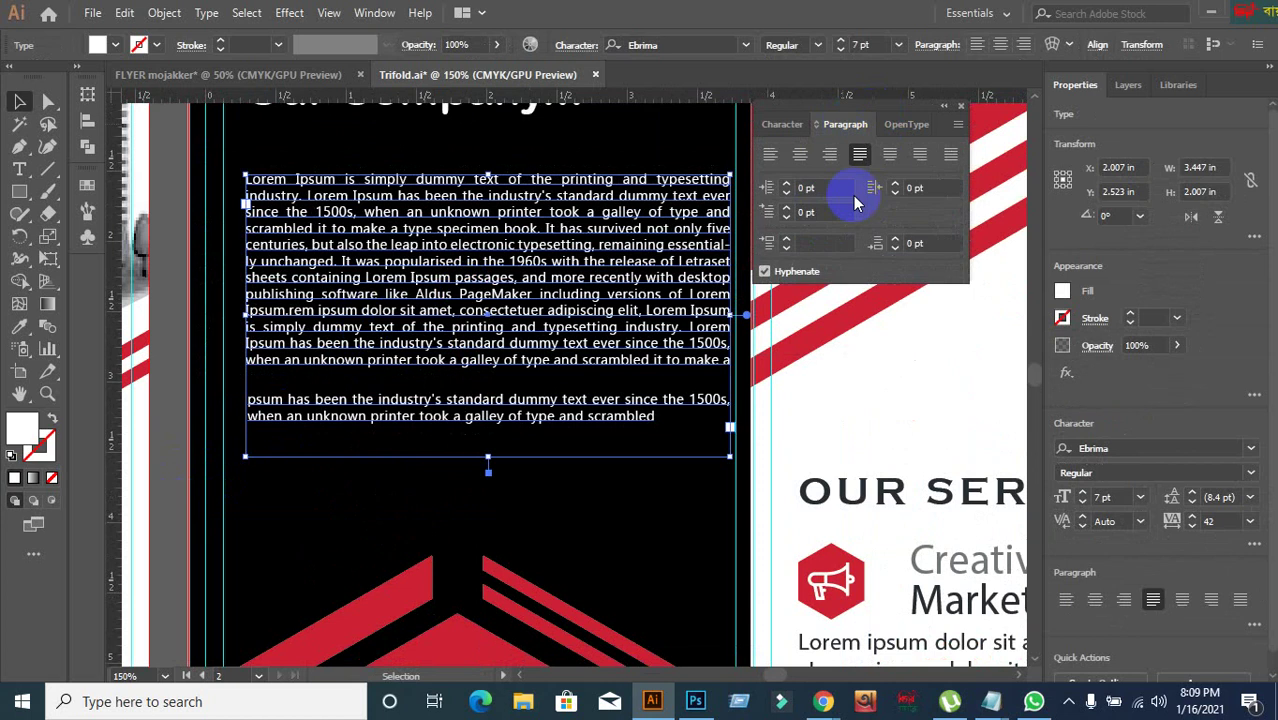
{"action": "left_click", "coordinate": [771, 156]}
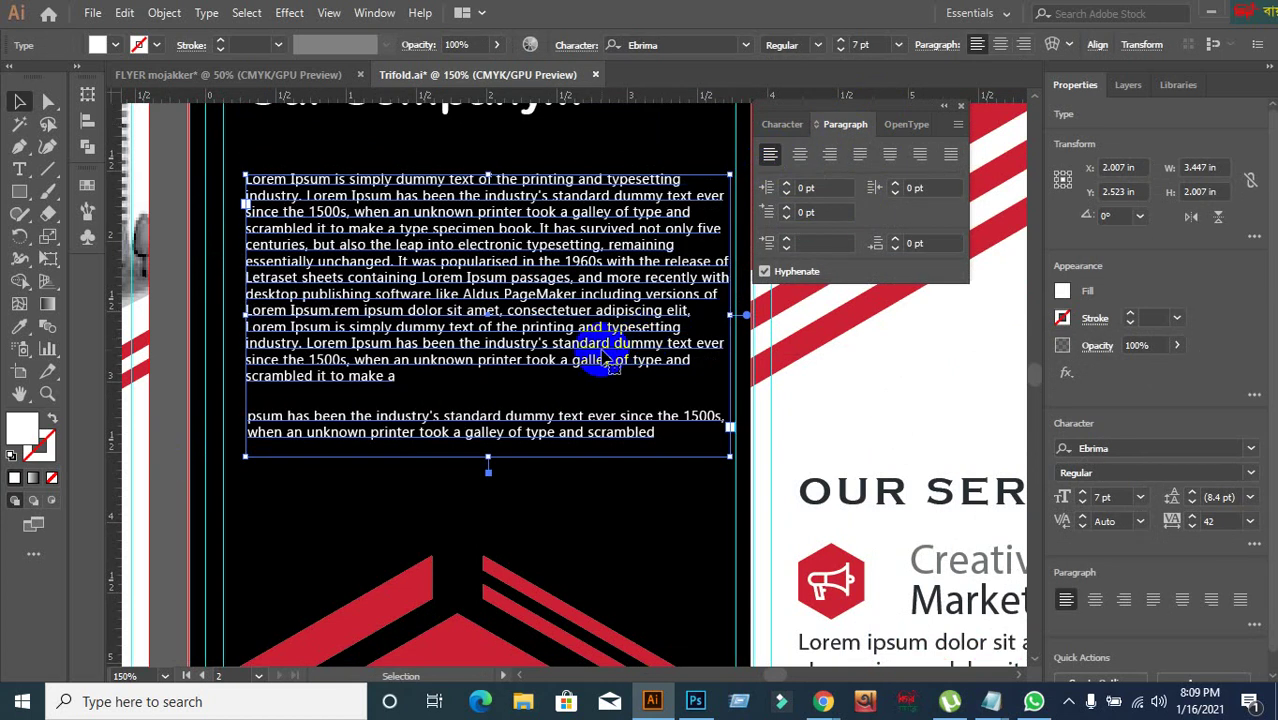
- Turn off hyphenation for the body text of the "Welcome to Our Company..." panel
{"action": "left_click", "coordinate": [183, 422]}
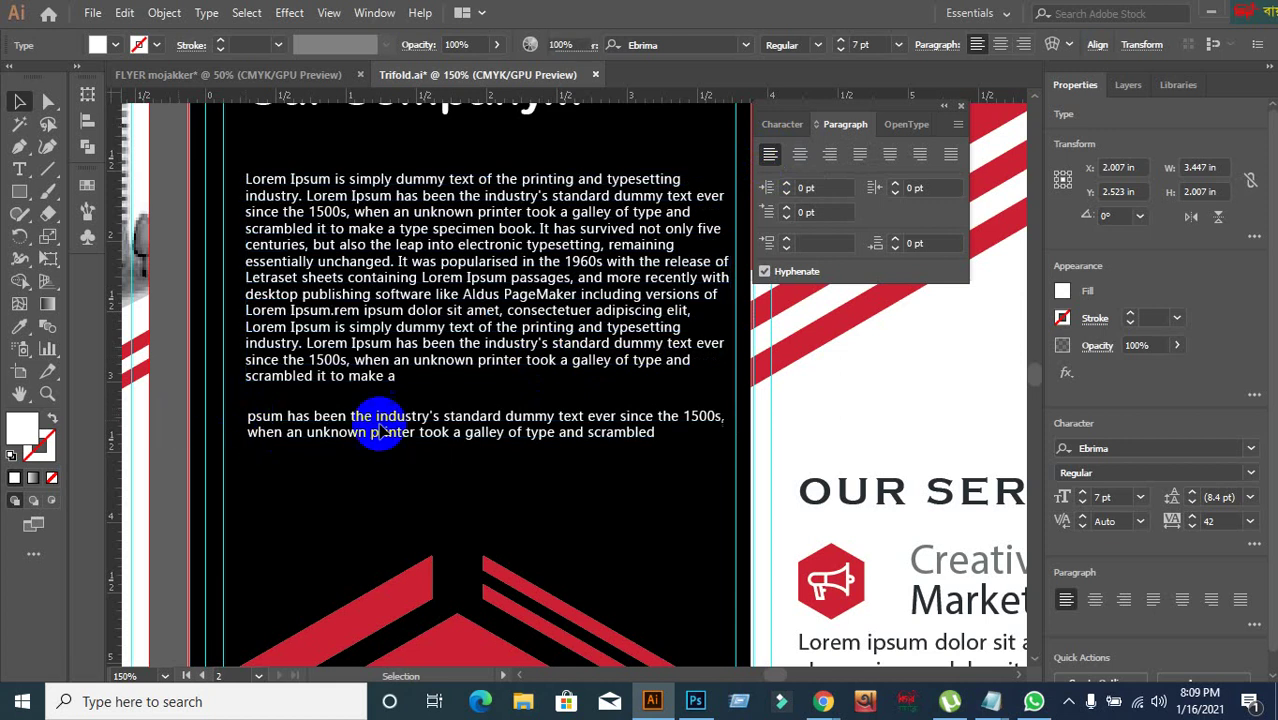
{"action": "left_click", "coordinate": [785, 274]}
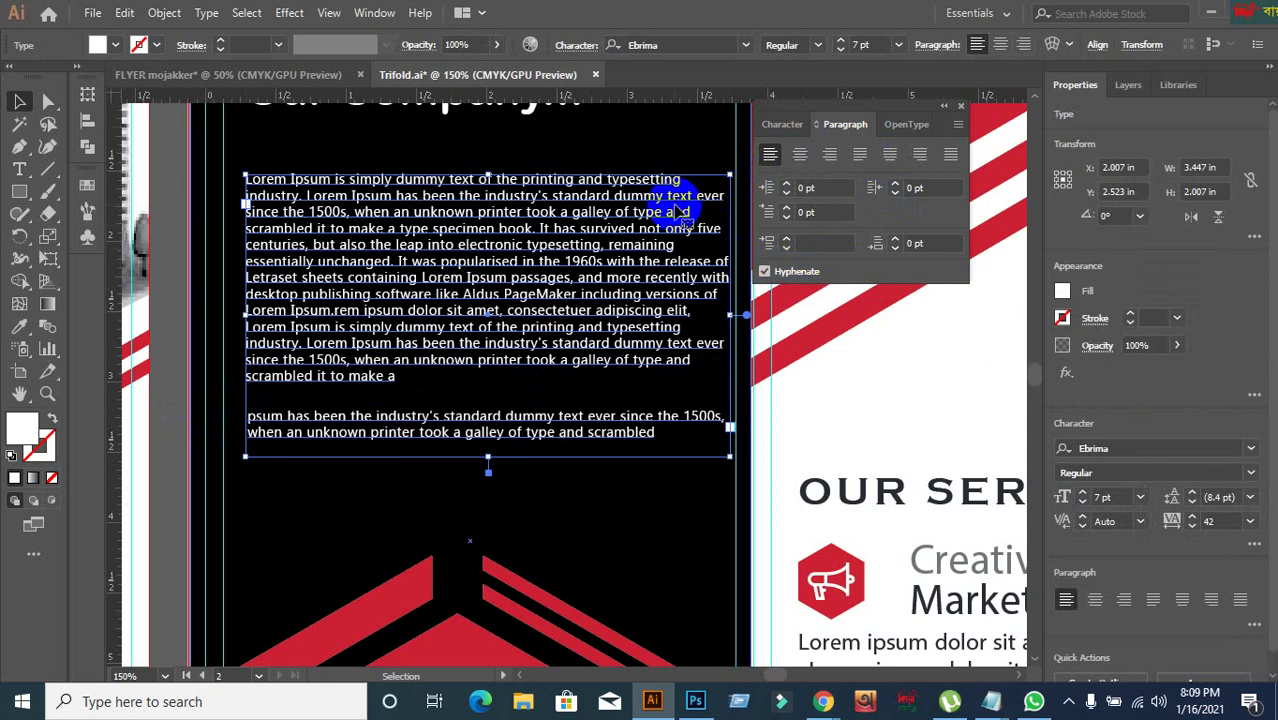
{"action": "left_click", "coordinate": [764, 273]}
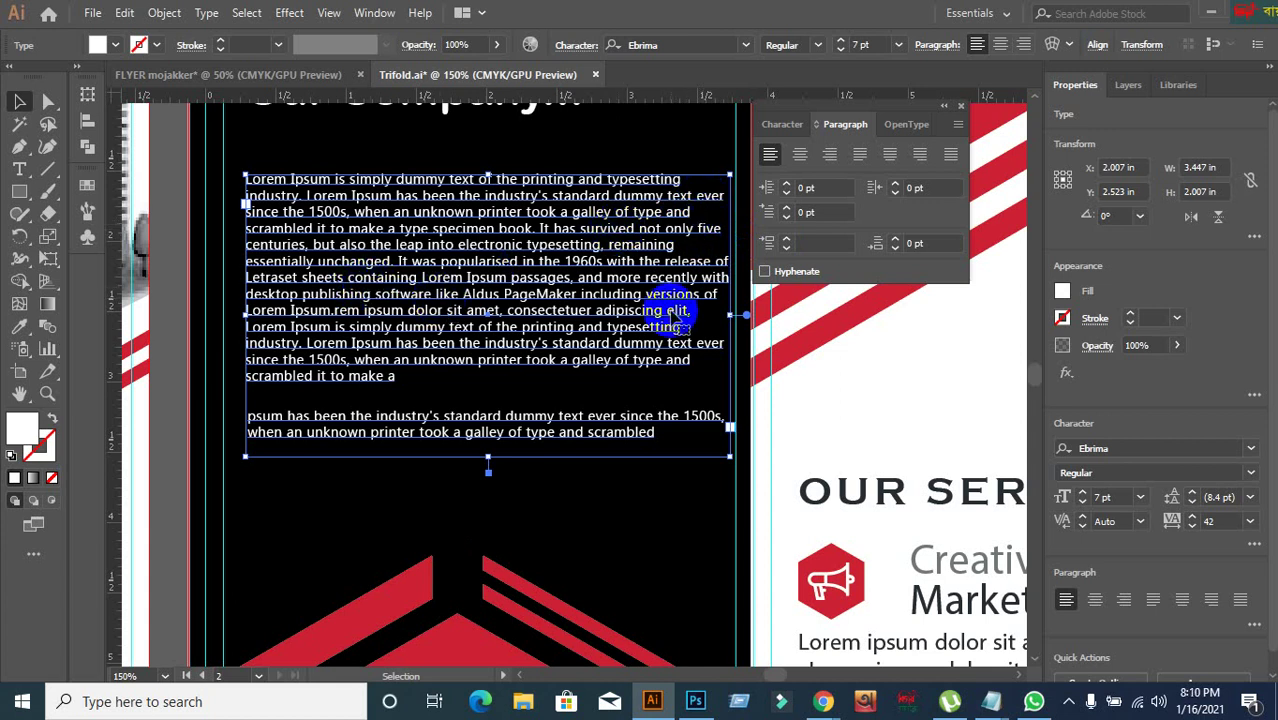
{"action": "left_click", "coordinate": [764, 274]}
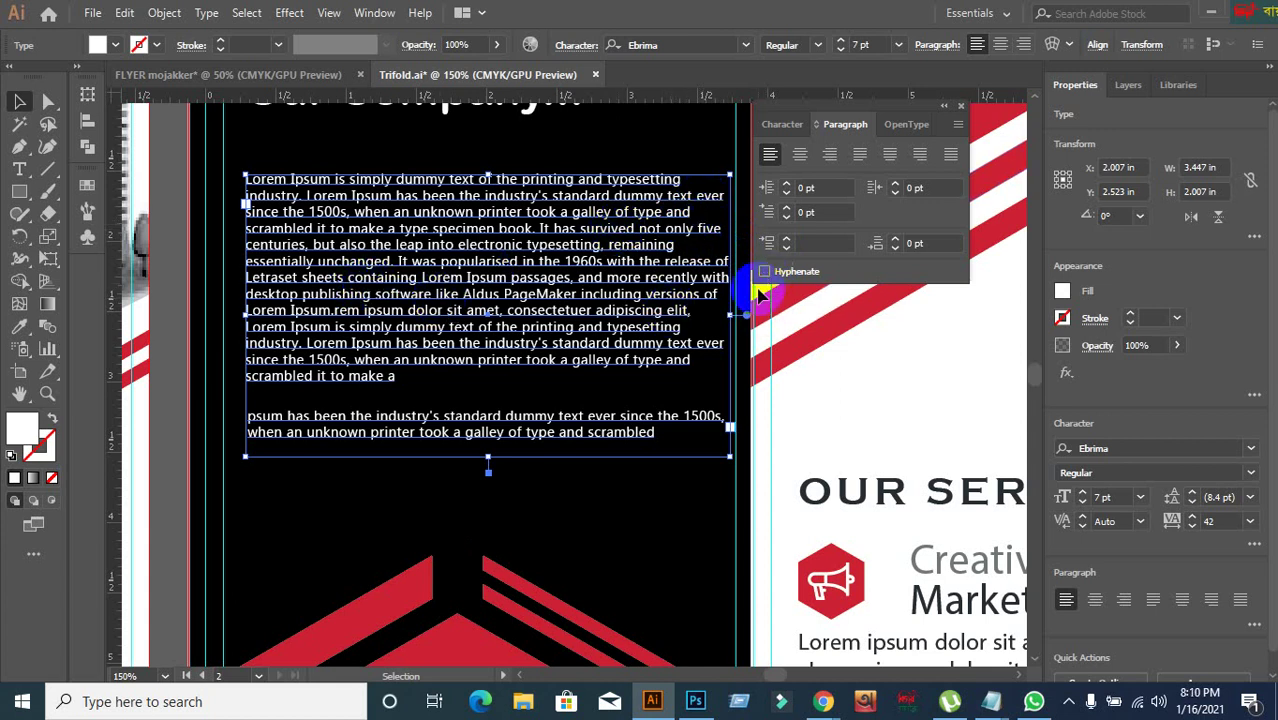
{"action": "left_click", "coordinate": [180, 437]}
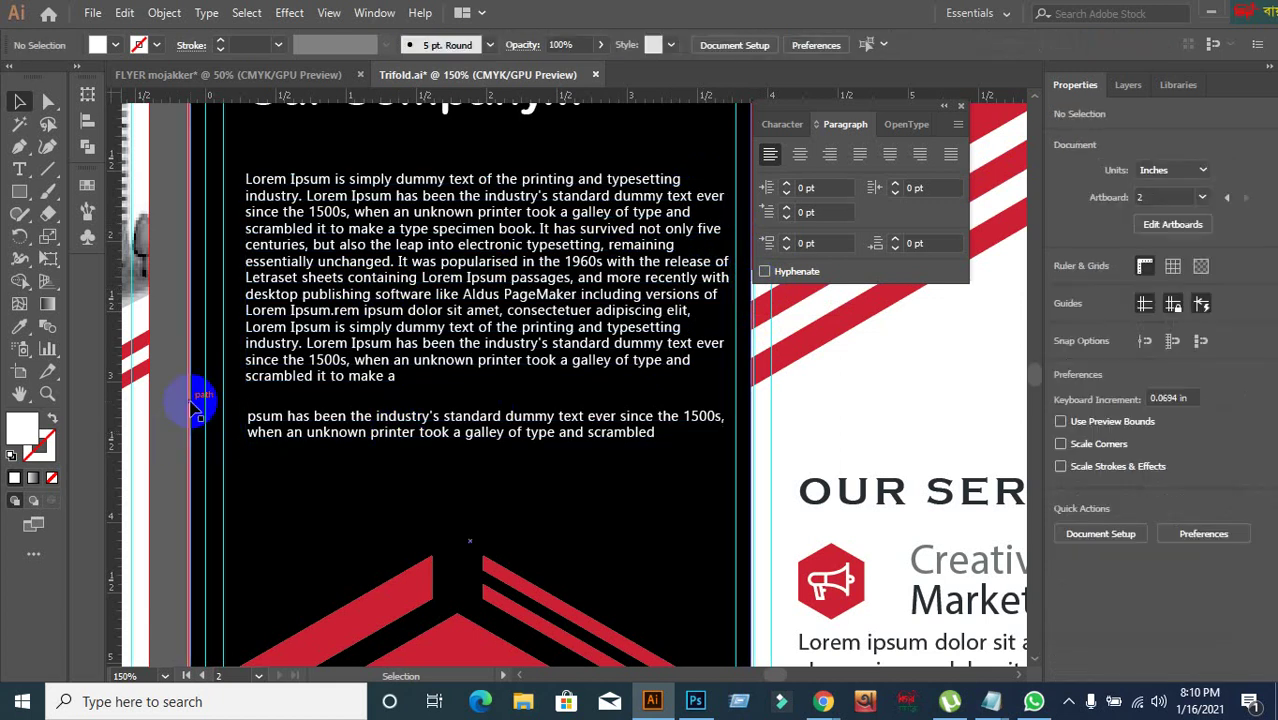
- Turn off hyphenation for the Creative Marketing description under "OUR SERVICES"
{"action": "scroll", "coordinate": [195, 410], "scroll_direction": "down", "scroll_amount": 1}
{"action": "scroll", "coordinate": [197, 405], "scroll_direction": "down", "scroll_amount": 2}
{"action": "scroll", "coordinate": [195, 400], "scroll_direction": "up", "scroll_amount": 2}
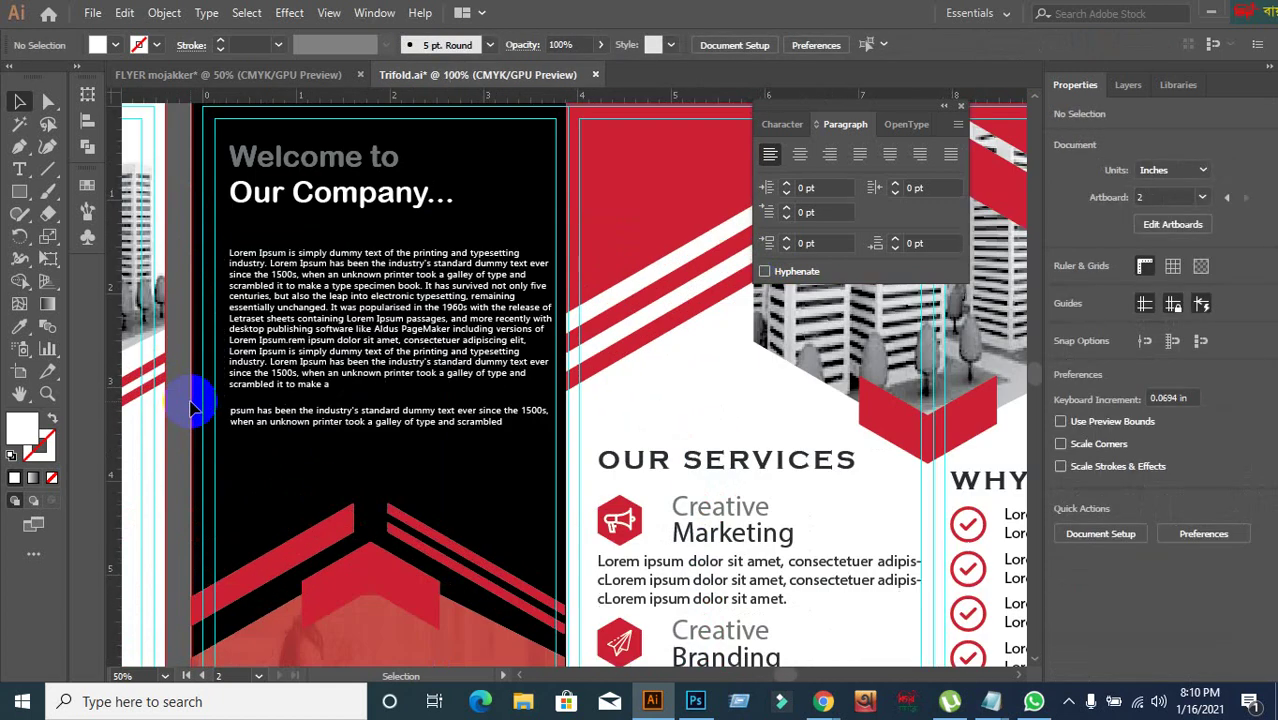
{"action": "left_click_drag", "start_coordinate": [597, 546], "coordinate": [391, 408]}
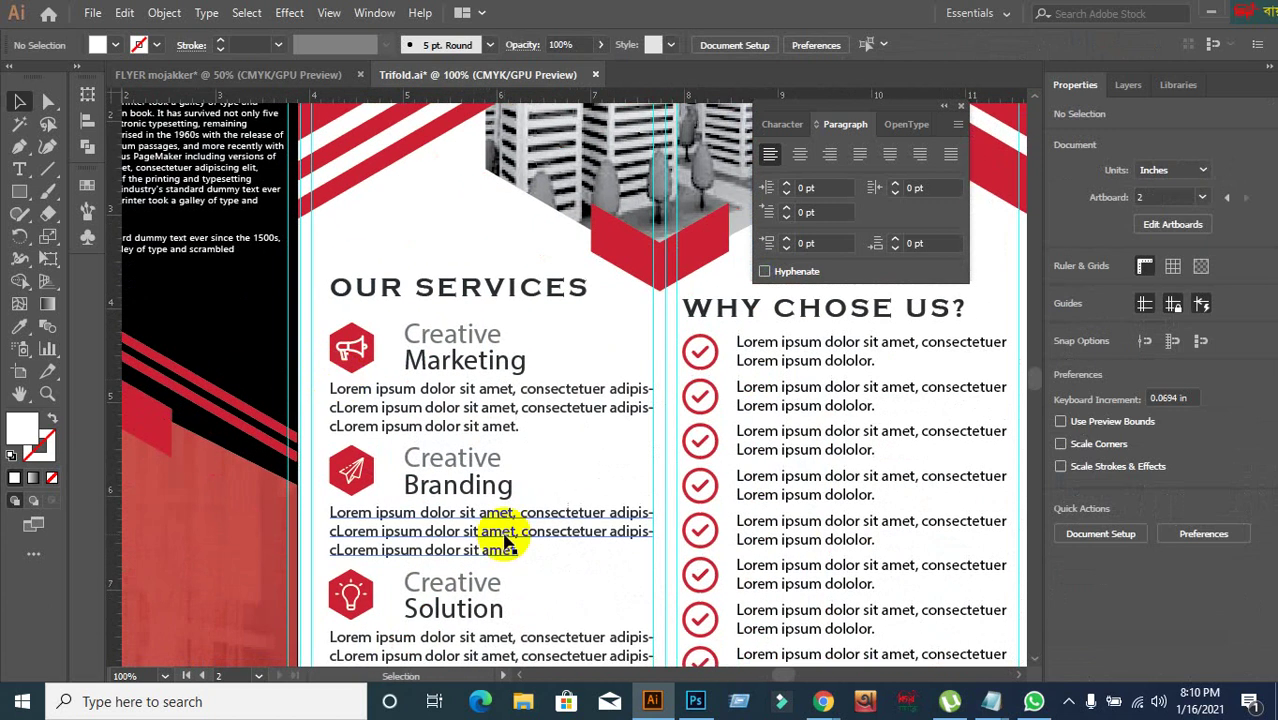
{"action": "scroll", "coordinate": [528, 443], "scroll_direction": "up", "scroll_amount": 1}
{"action": "left_click", "coordinate": [667, 356]}
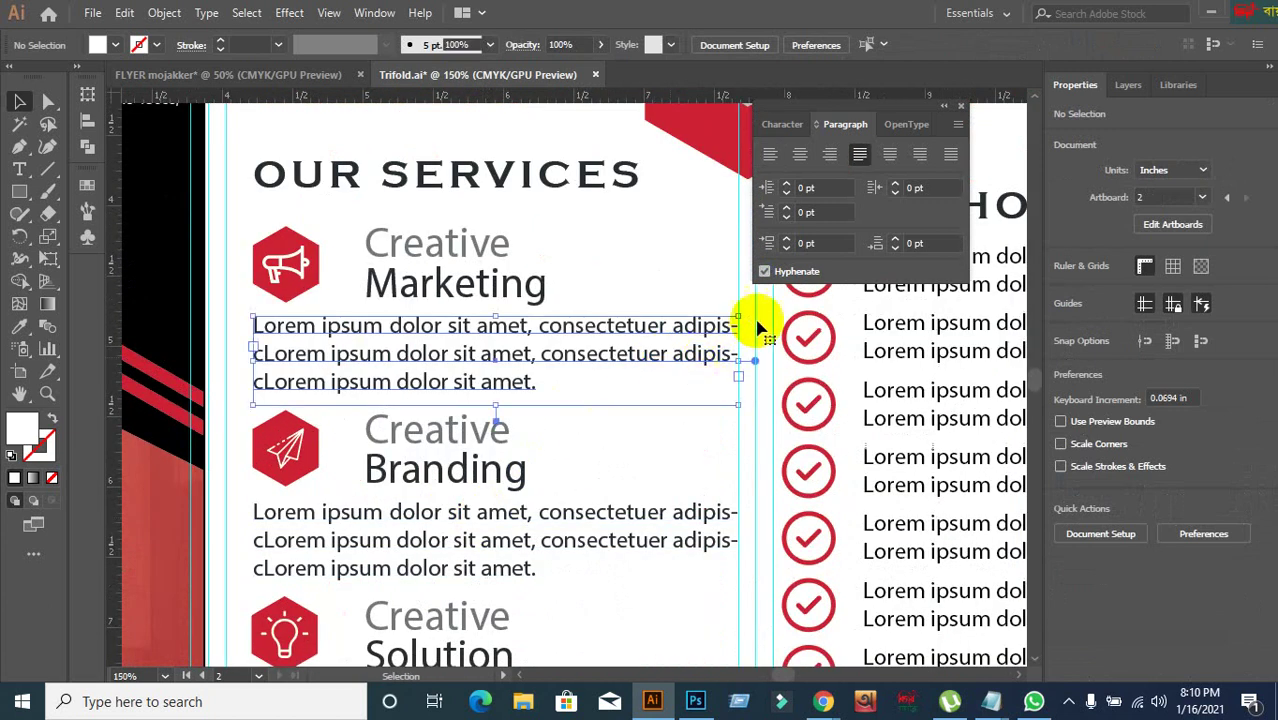
{"action": "left_click", "coordinate": [765, 273]}
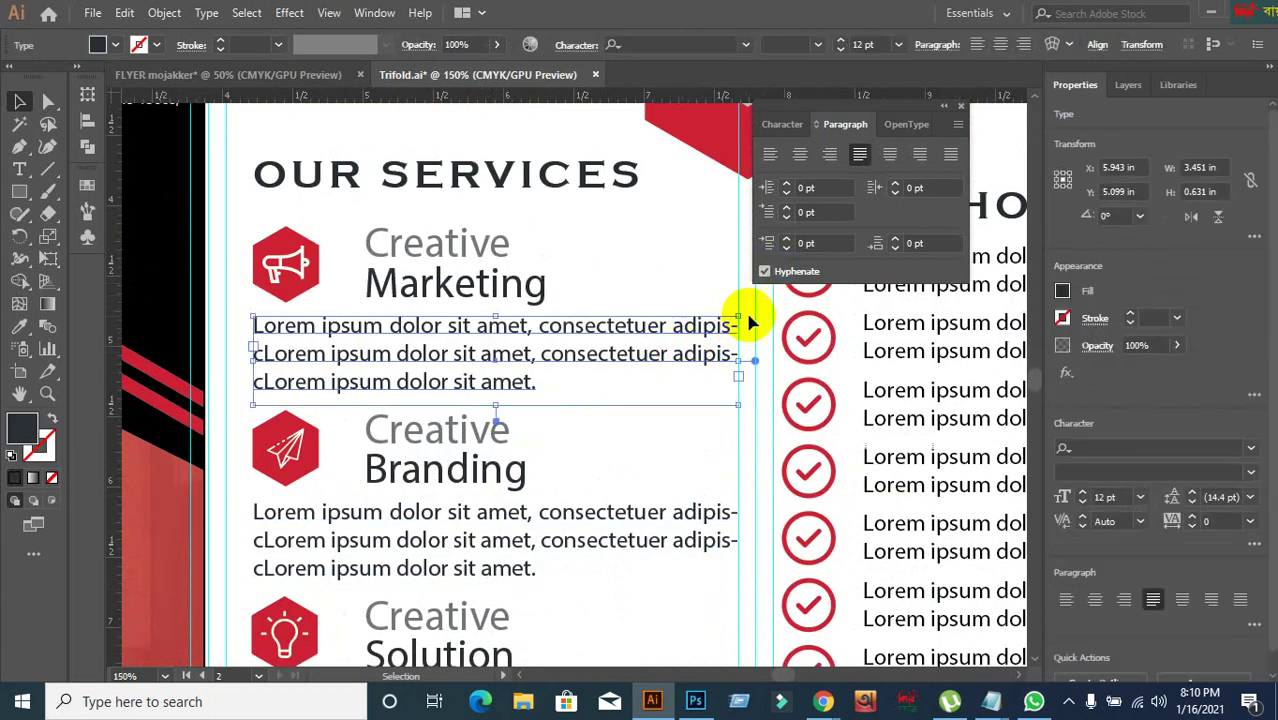
{"action": "left_click", "coordinate": [764, 271]}
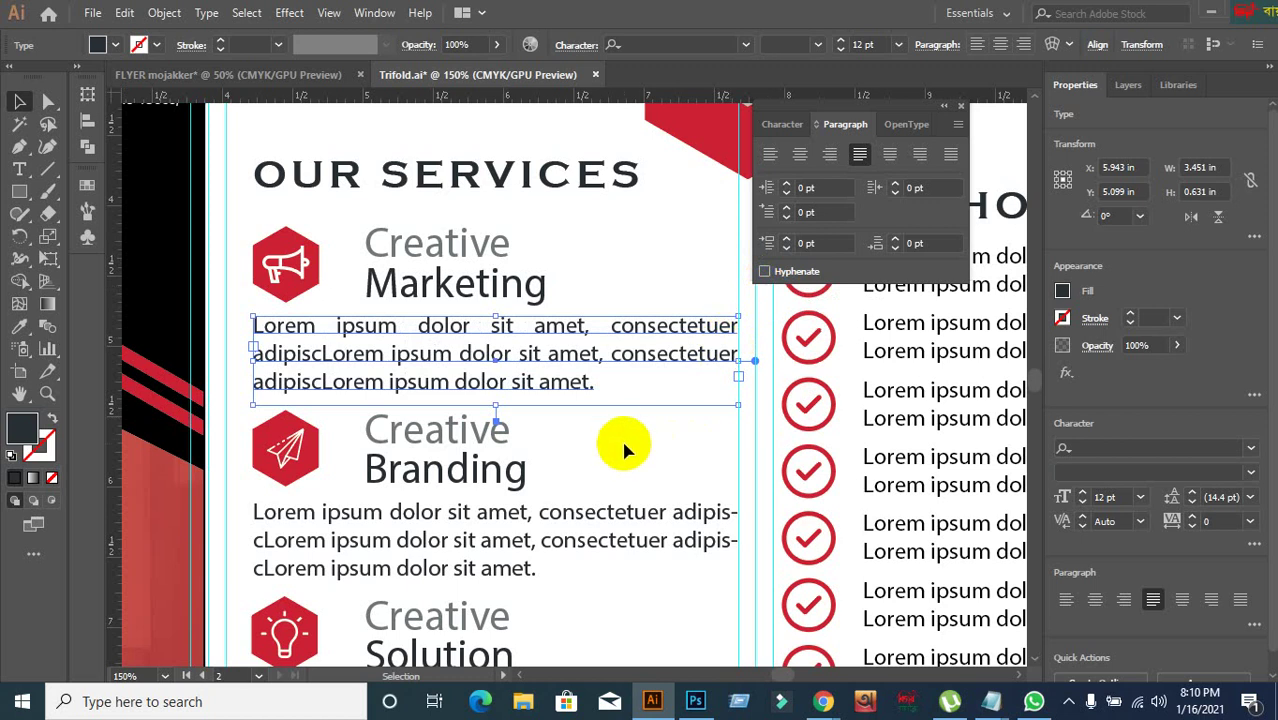
- Turn off hyphenation for the Creative Branding description under "OUR SERVICES"
{"action": "scroll", "coordinate": [620, 432], "scroll_direction": "down", "scroll_amount": 1}
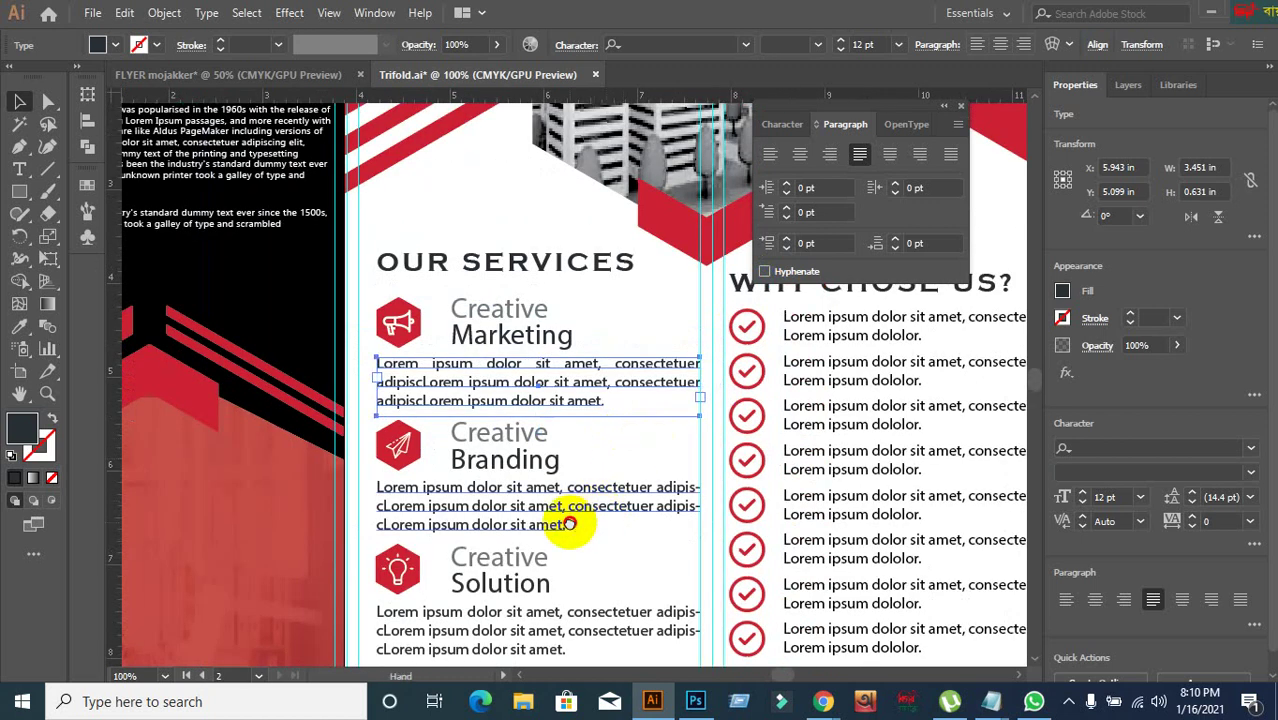
{"action": "left_click_drag", "start_coordinate": [562, 522], "coordinate": [703, 454]}
{"action": "left_click", "coordinate": [667, 442]}
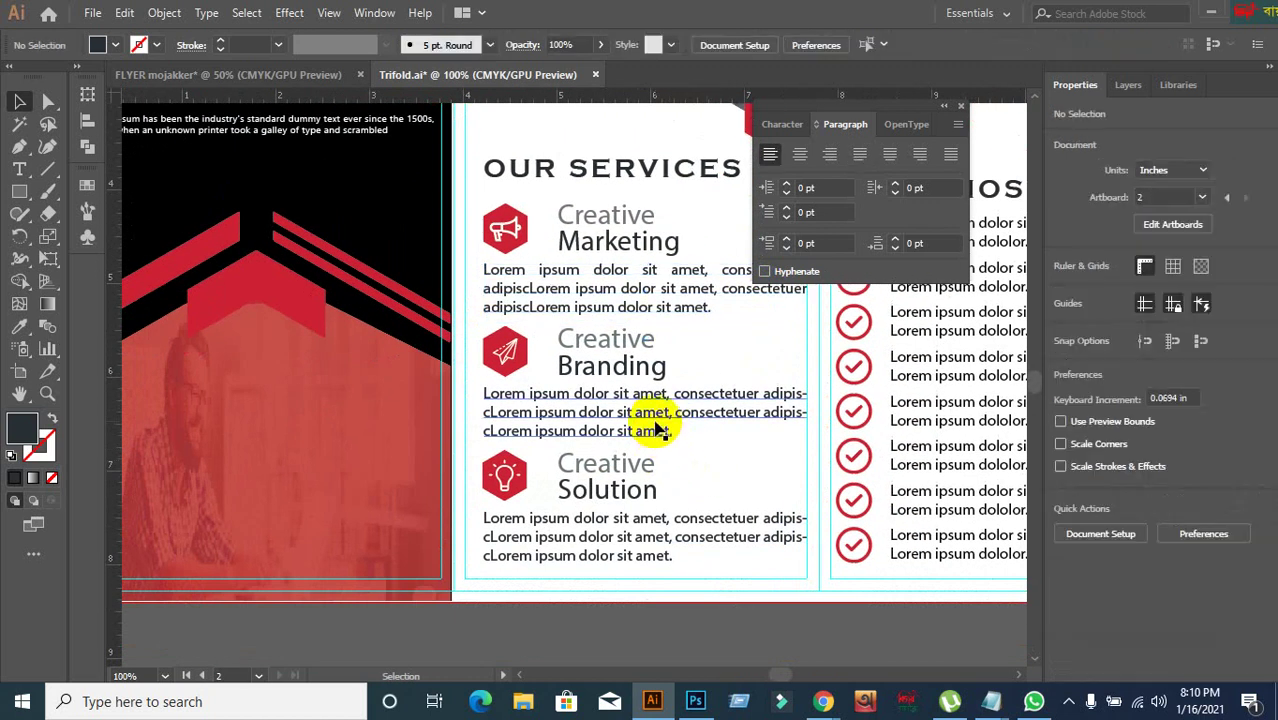
{"action": "left_click", "coordinate": [657, 428]}
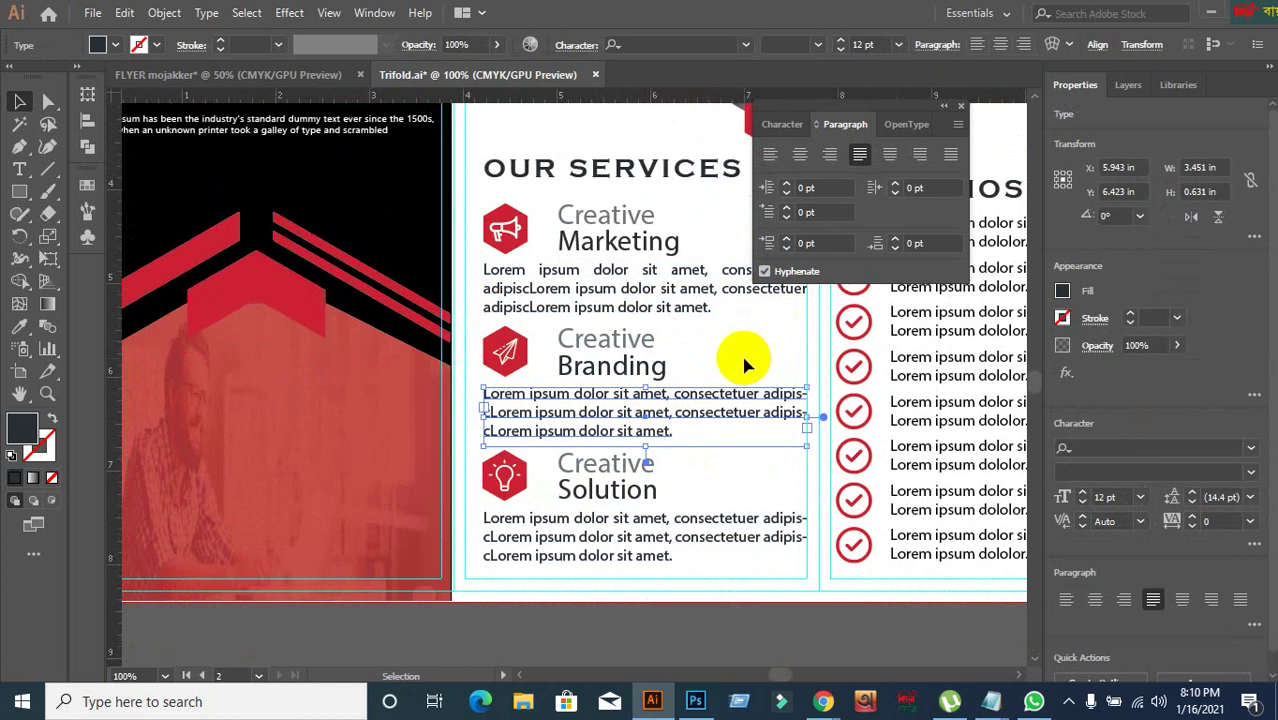
{"action": "left_click", "coordinate": [765, 271]}
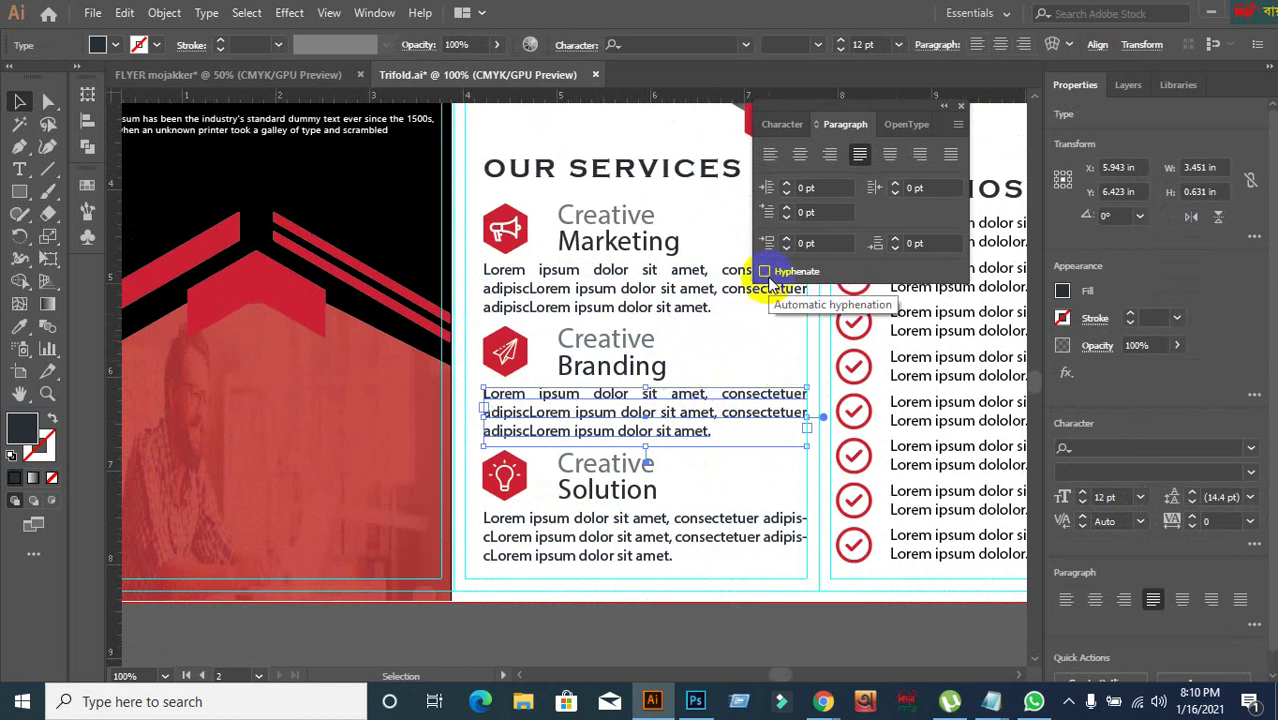
- Turn off hyphenation for the Creative Solution description under "OUR SERVICES"
{"action": "scroll", "coordinate": [703, 478], "scroll_direction": "down", "scroll_amount": 1}
{"action": "left_click", "coordinate": [650, 475]}
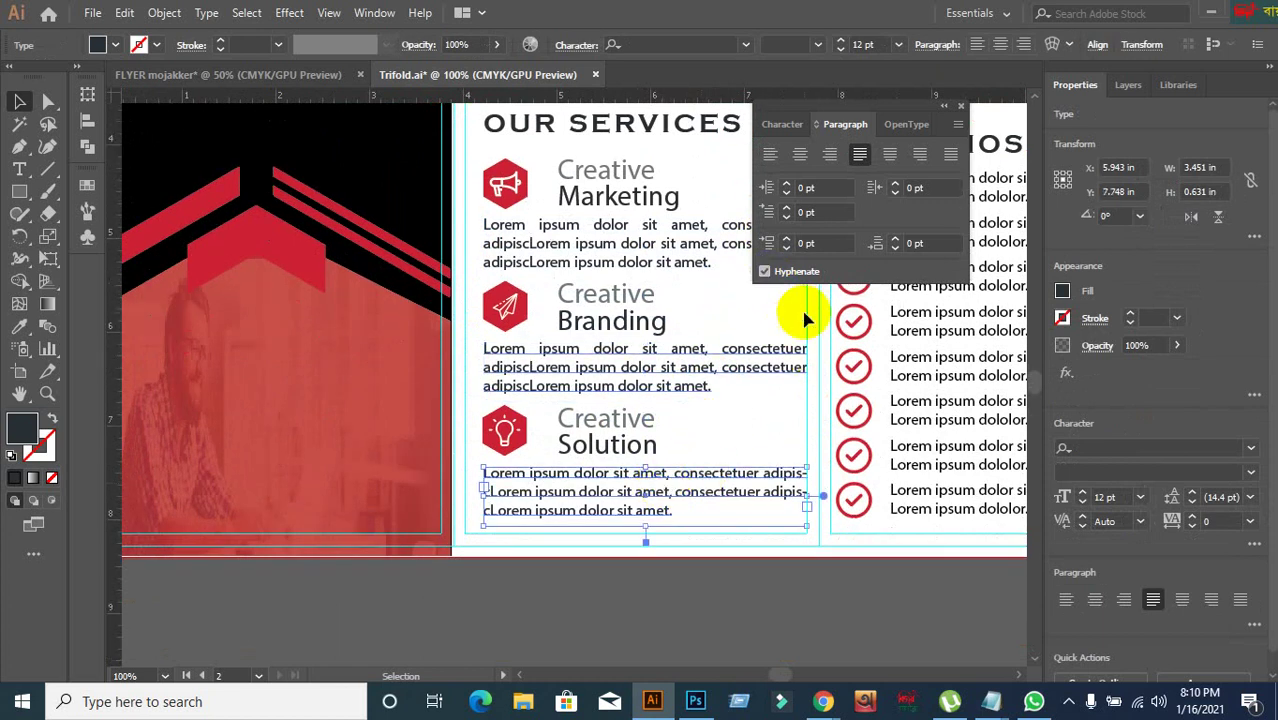
{"action": "left_click", "coordinate": [765, 271]}
{"action": "left_click", "coordinate": [765, 271]}
{"action": "left_click", "coordinate": [693, 608]}
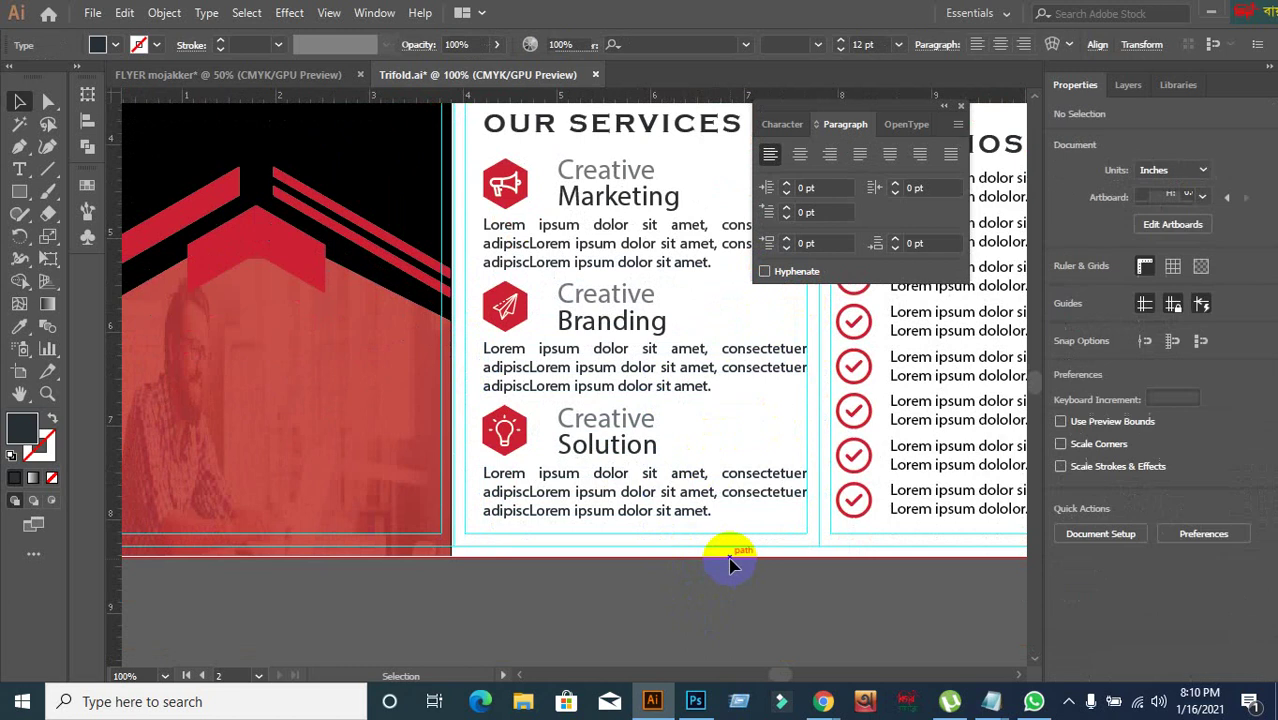
- Examine the character settings of the service subheadings, their descriptions and the "WHY CHOSE US?" checklist text for consistency
{"action": "scroll", "coordinate": [729, 563], "scroll_direction": "down", "scroll_amount": 1}
{"action": "left_click_drag", "start_coordinate": [730, 560], "coordinate": [447, 563]}
{"action": "scroll", "coordinate": [600, 315], "scroll_direction": "up", "scroll_amount": 1}
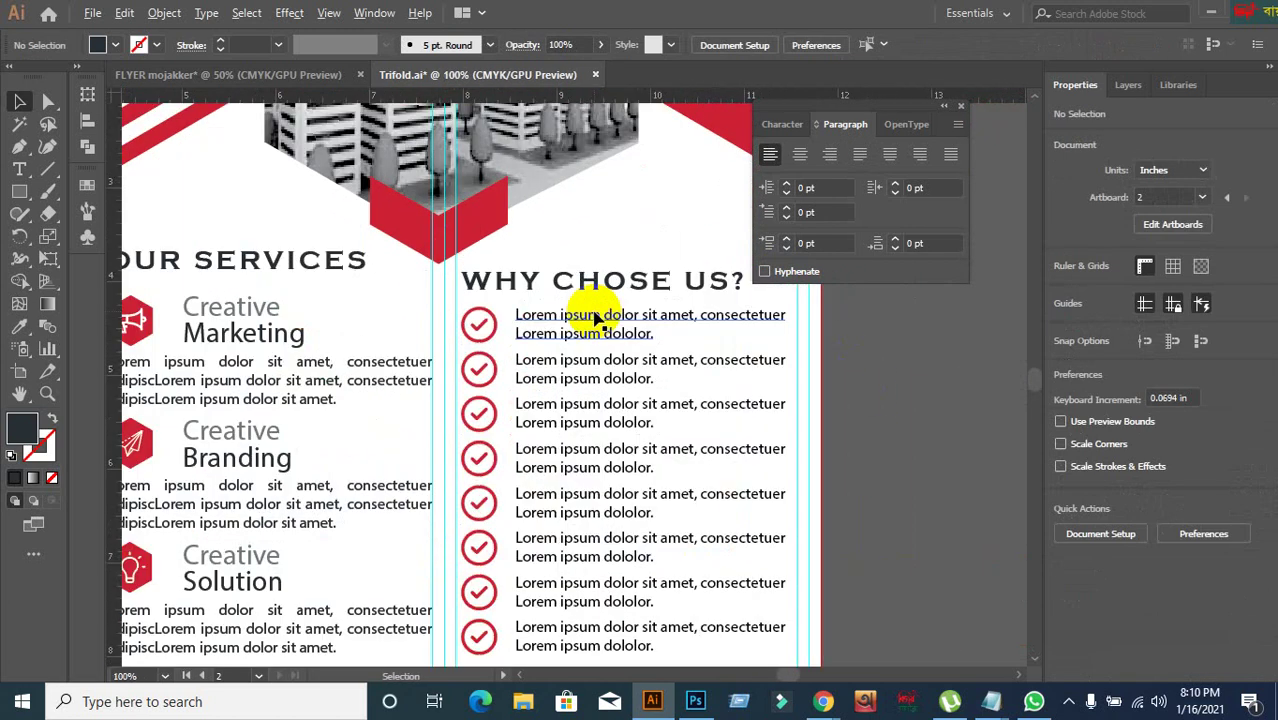
{"action": "left_click", "coordinate": [478, 335]}
{"action": "left_click", "coordinate": [864, 399]}
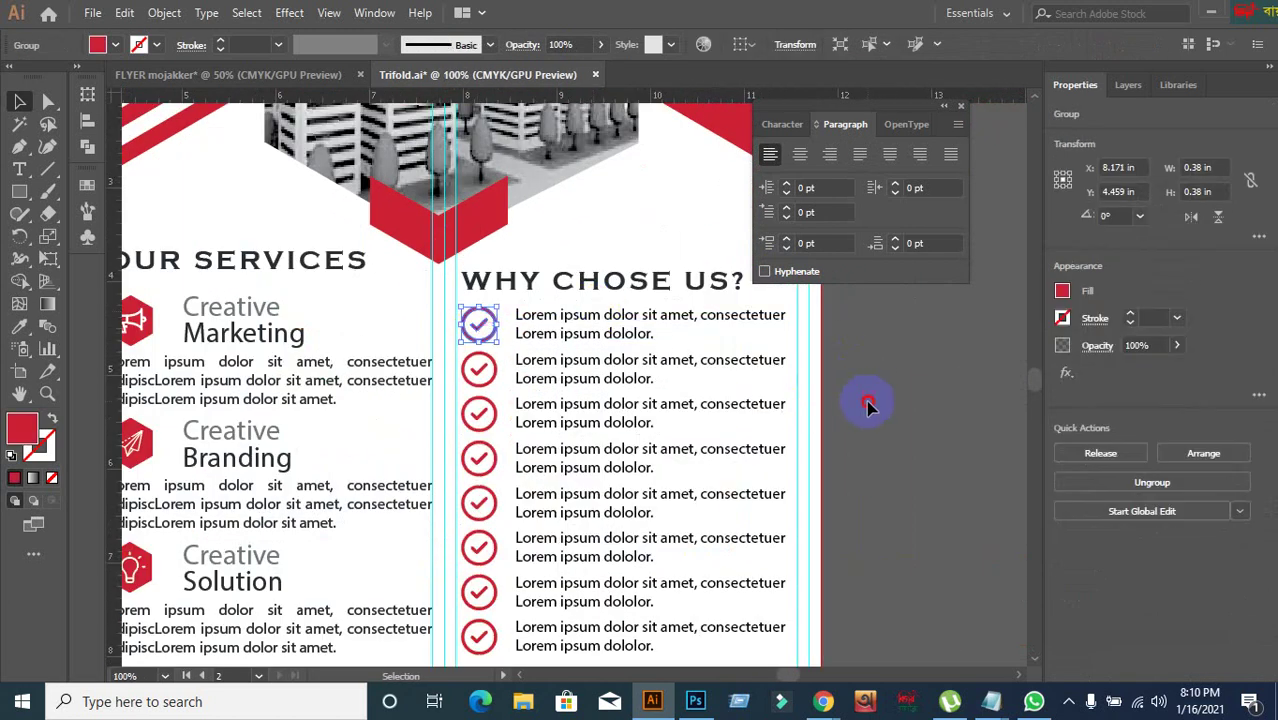
{"action": "left_click_drag", "start_coordinate": [430, 425], "coordinate": [633, 408]}
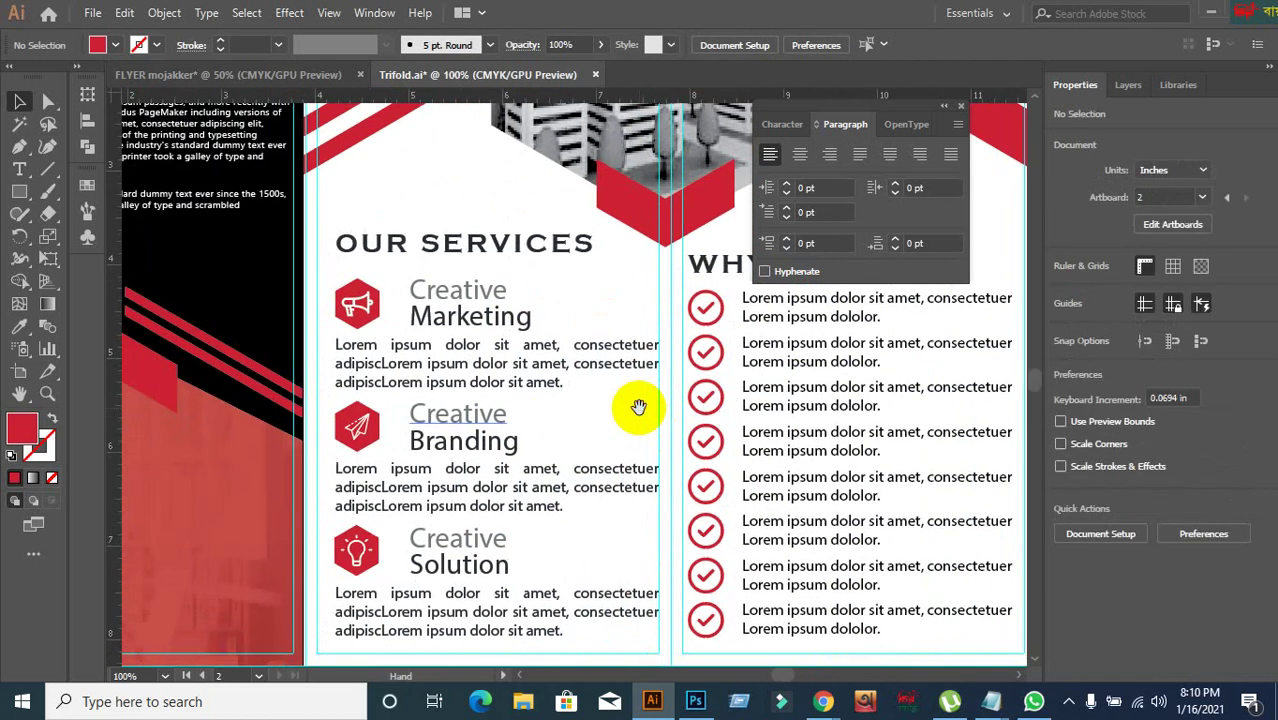
{"action": "left_click", "coordinate": [500, 452]}
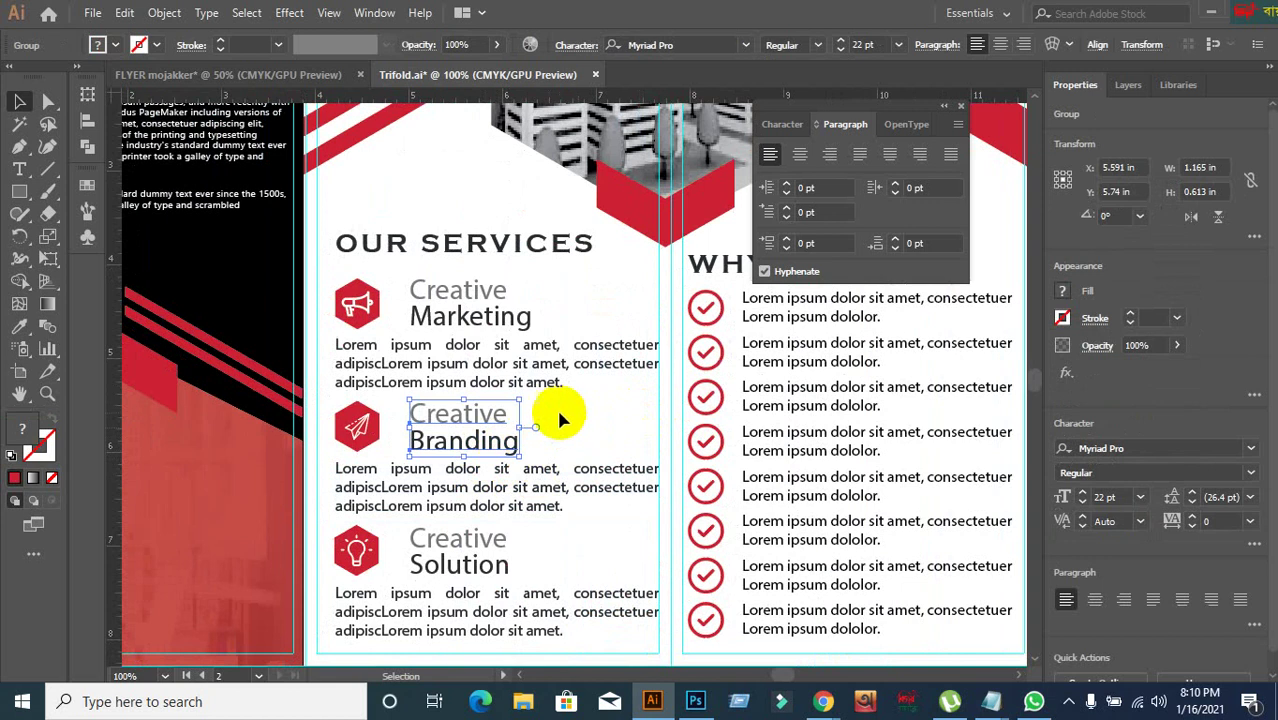
{"action": "left_click", "coordinate": [460, 320]}
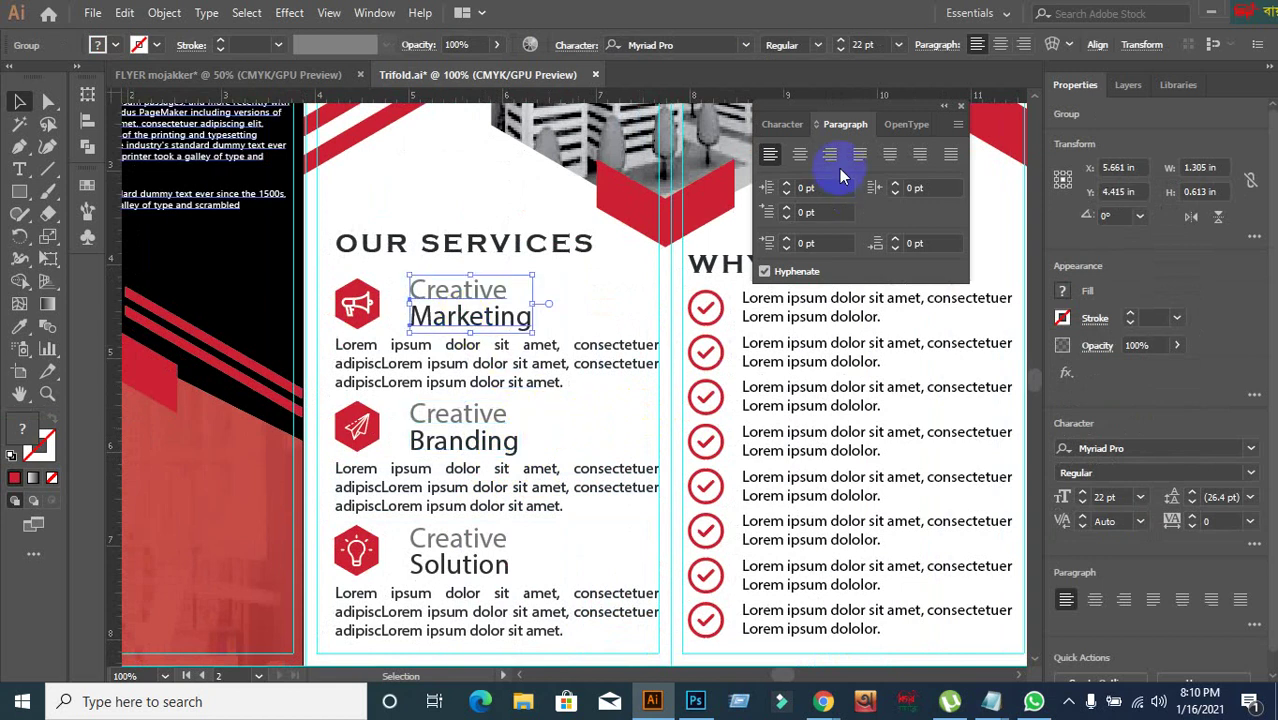
{"action": "left_click", "coordinate": [788, 125]}
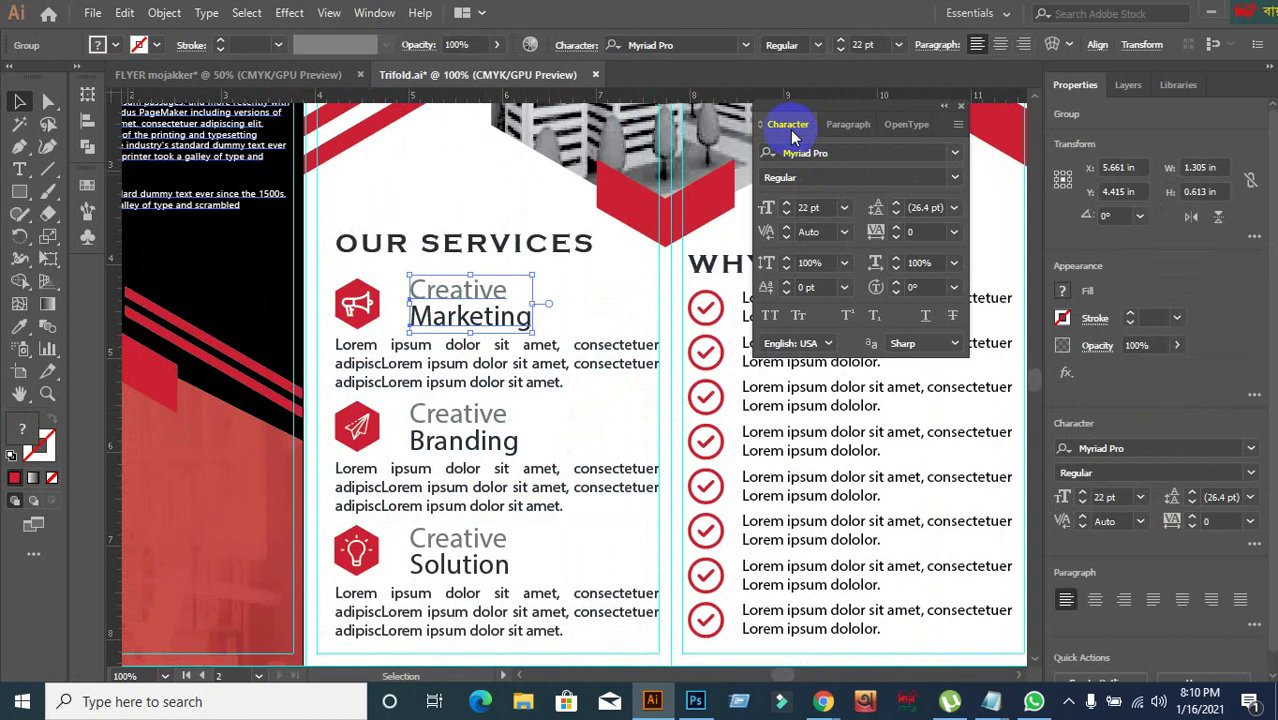
{"action": "left_click", "coordinate": [480, 424]}
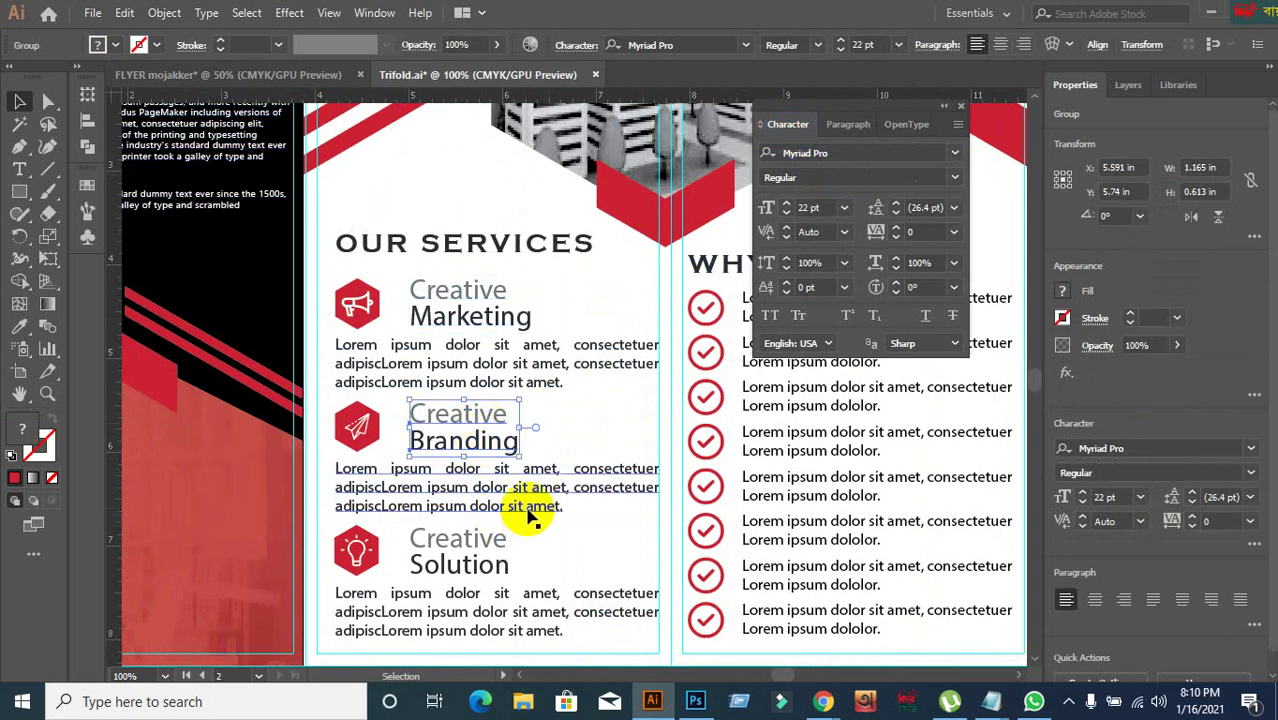
{"action": "left_click", "coordinate": [571, 441]}
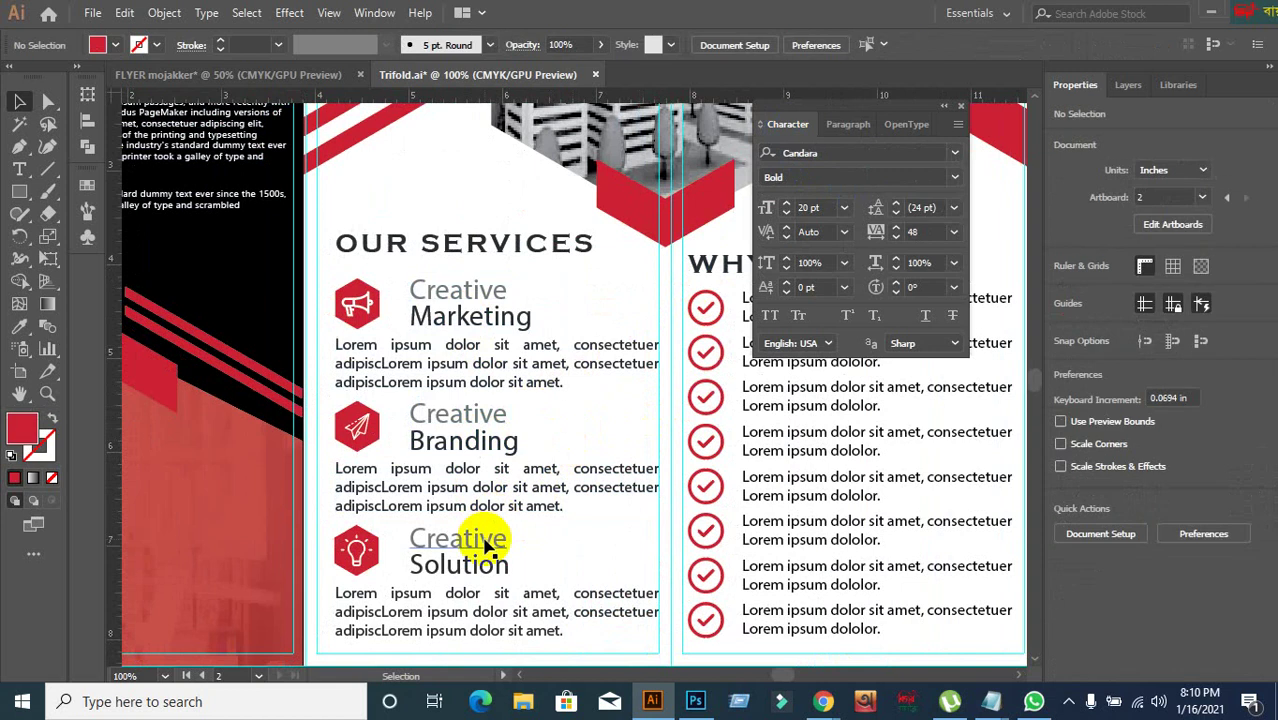
{"action": "left_click", "coordinate": [517, 537]}
{"action": "left_click", "coordinate": [500, 443]}
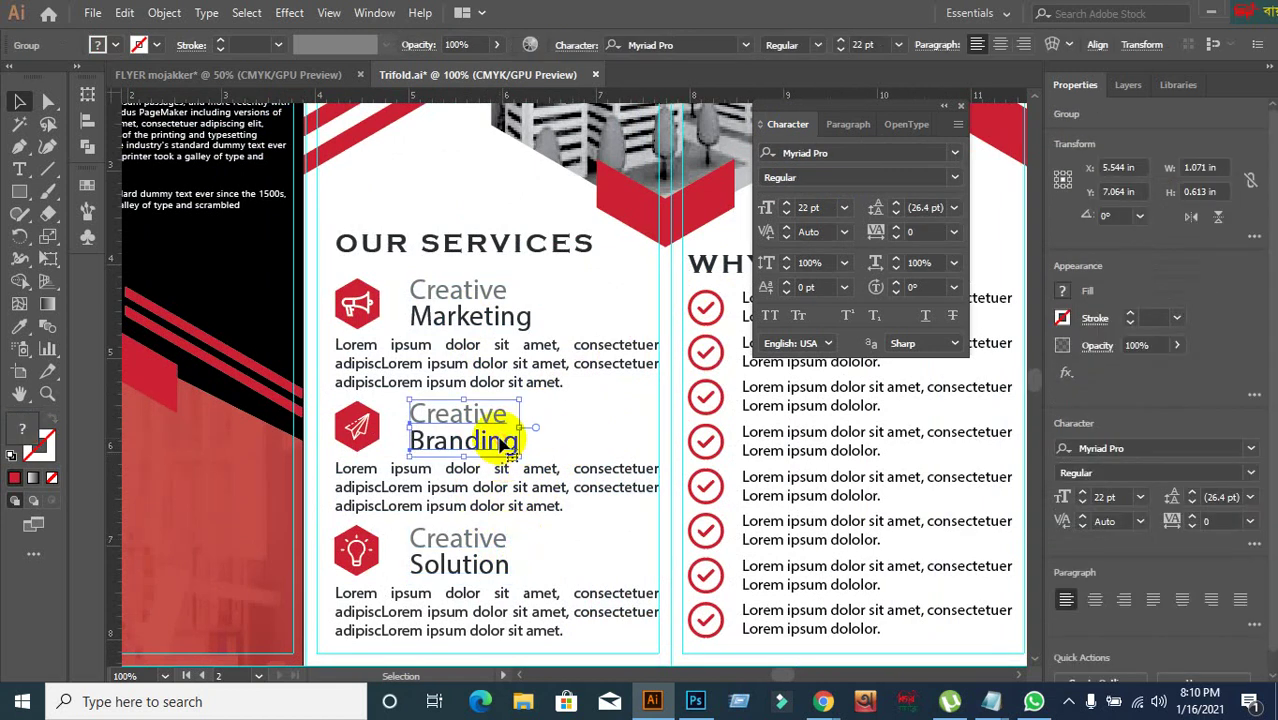
{"action": "left_click", "coordinate": [458, 316]}
{"action": "left_click", "coordinate": [505, 488]}
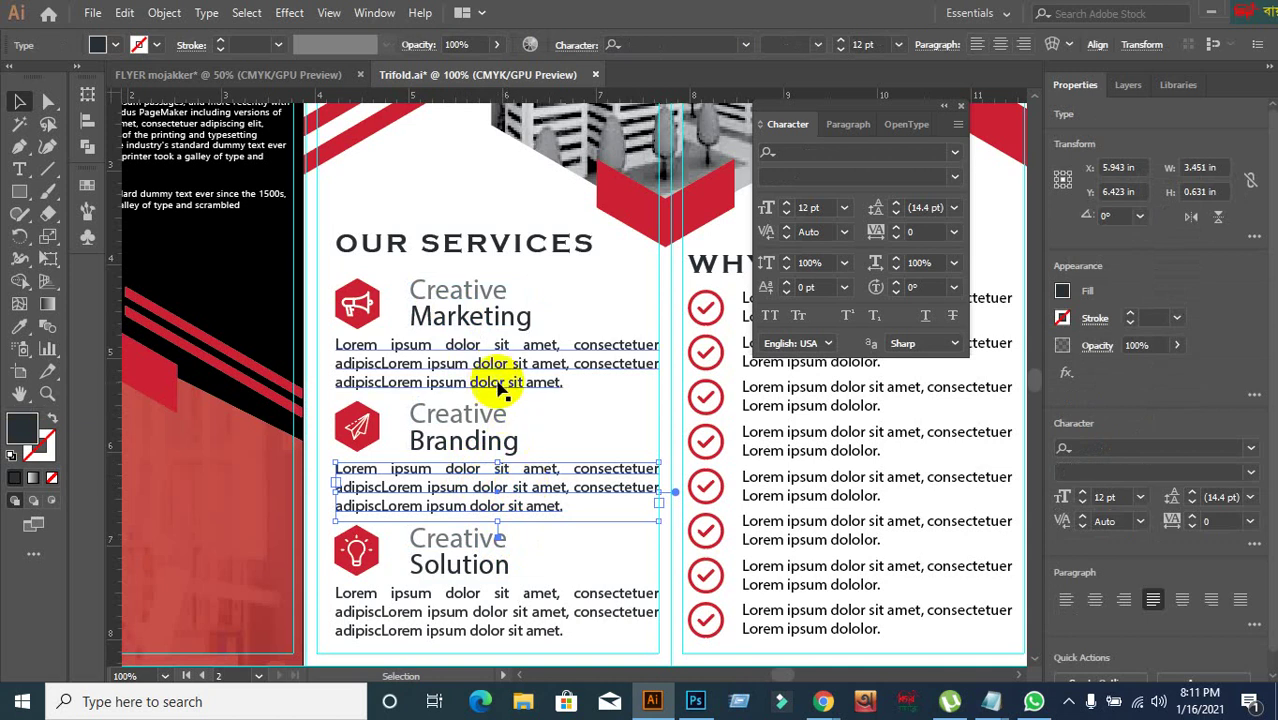
{"action": "left_click", "coordinate": [830, 401]}
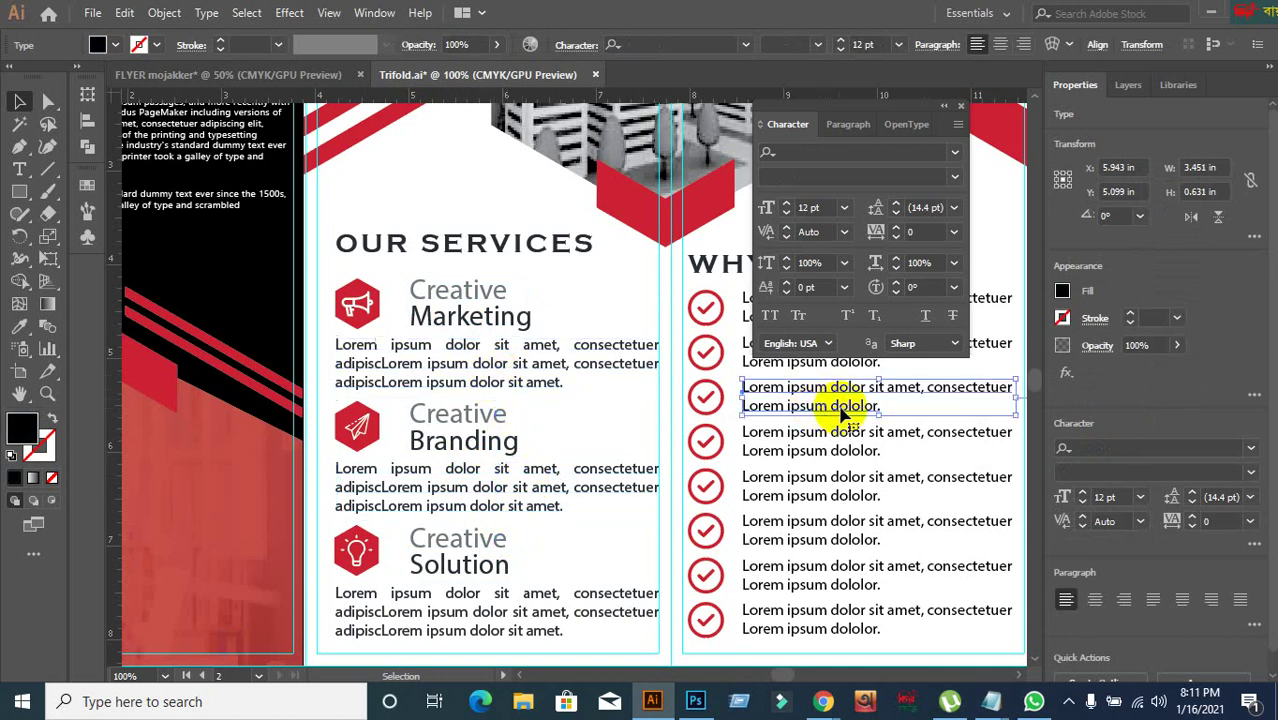
{"action": "left_click", "coordinate": [553, 476]}
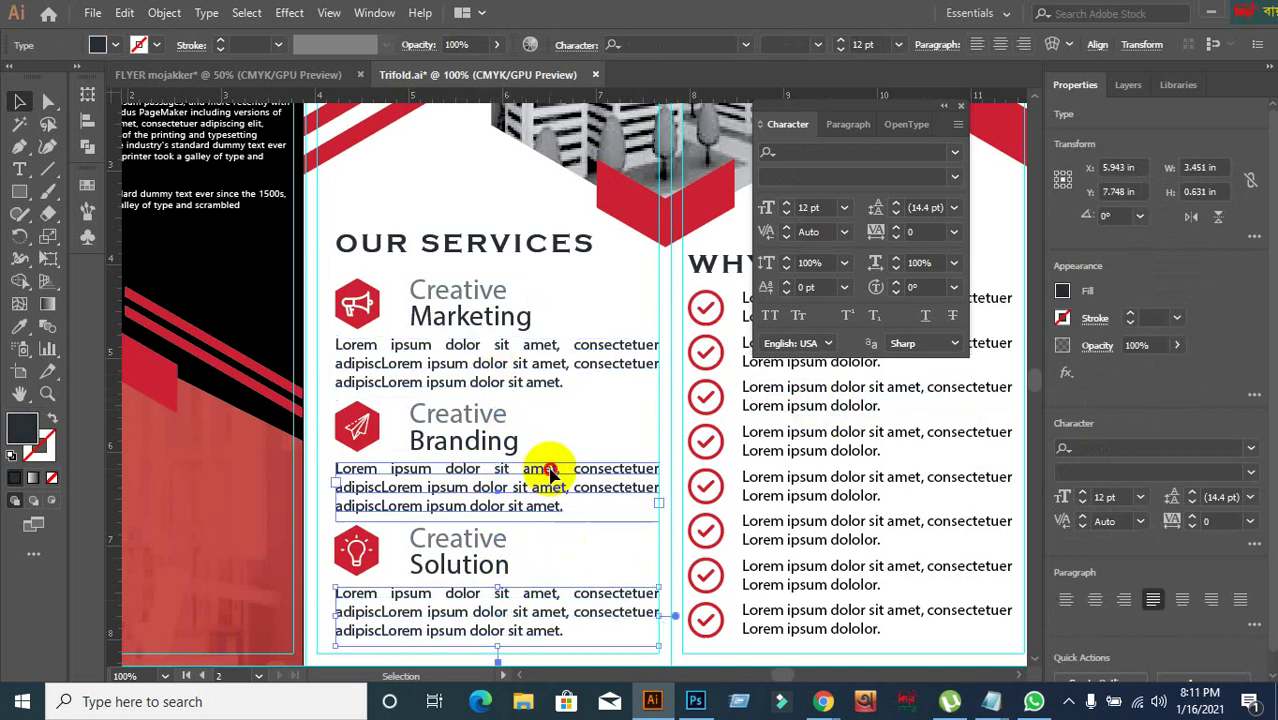
{"action": "left_click", "coordinate": [805, 500]}
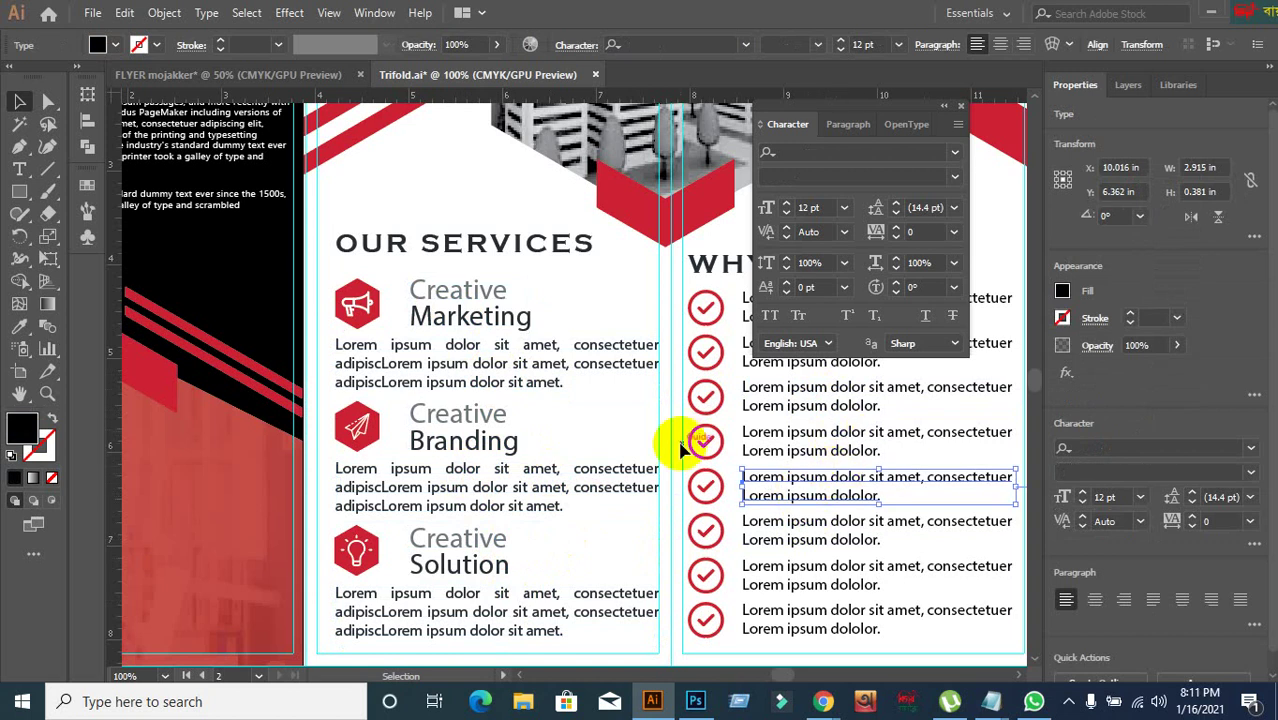
- Compare the character settings of the "OUR SERVICES" and "WHY CHOSE US?" headings and inspect the second heading's lettering up close
{"action": "left_click", "coordinate": [492, 255]}
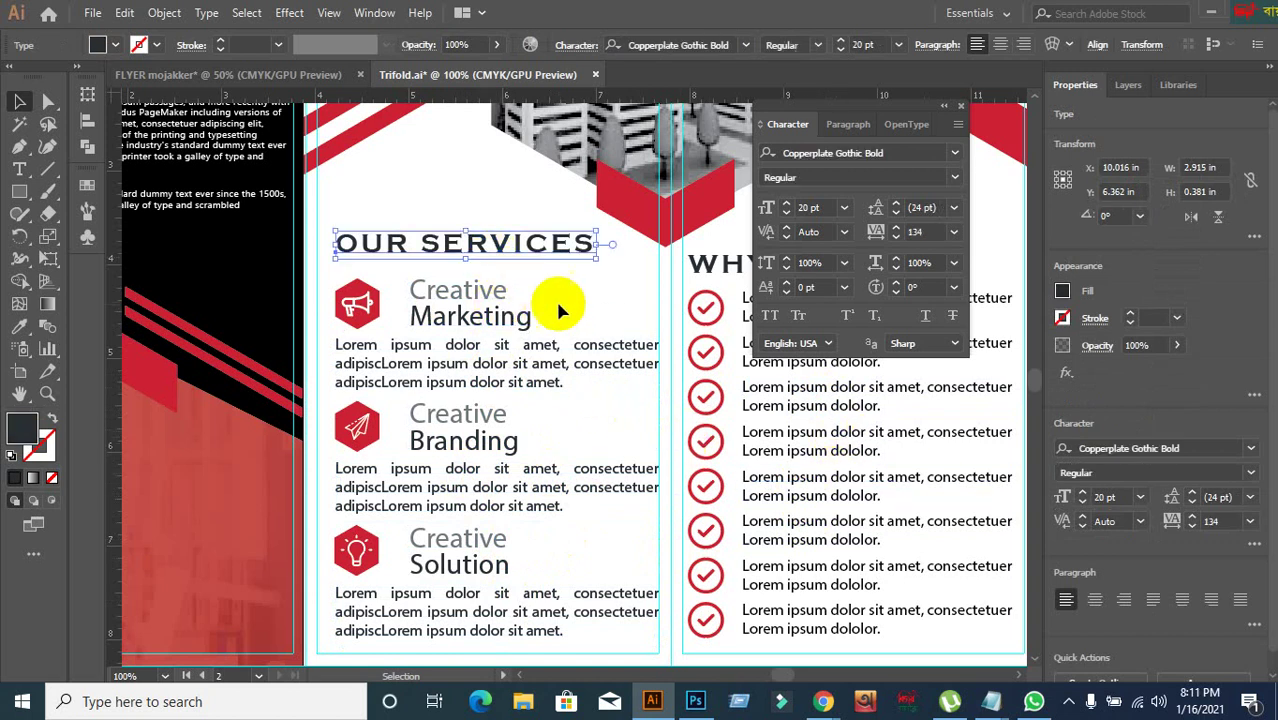
{"action": "left_click_drag", "start_coordinate": [556, 303], "coordinate": [341, 352]}
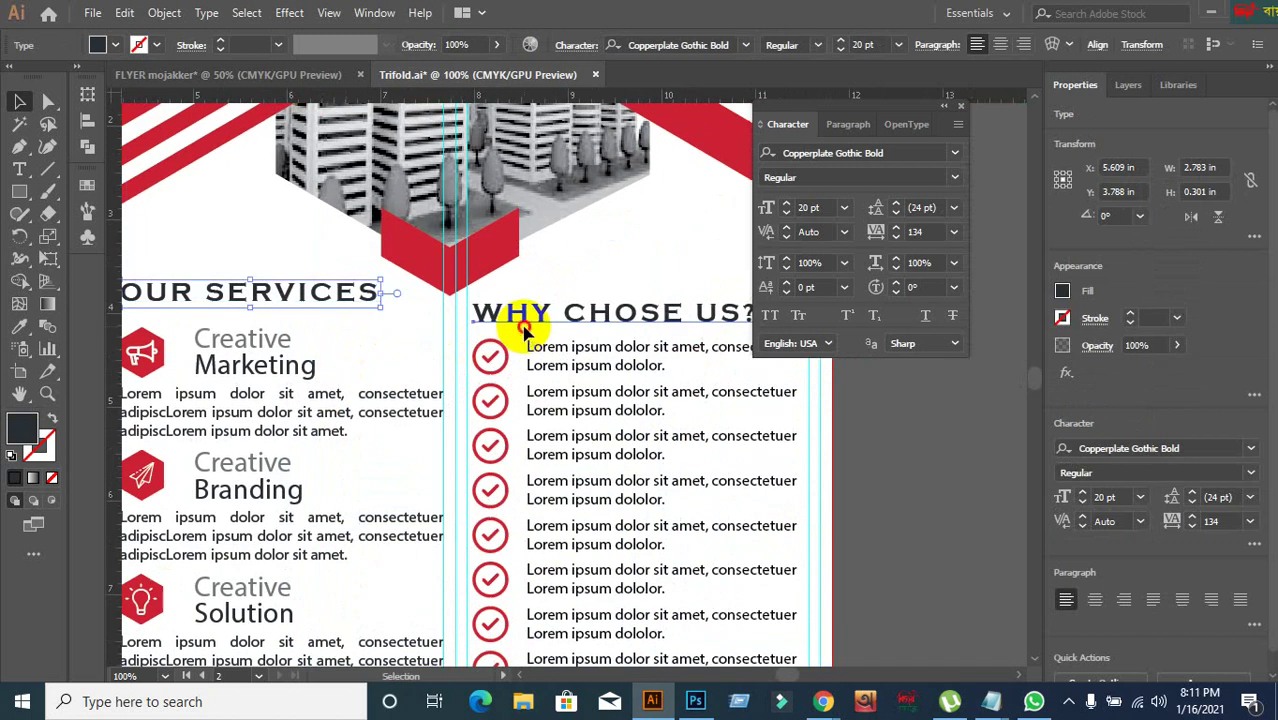
{"action": "left_click", "coordinate": [522, 330]}
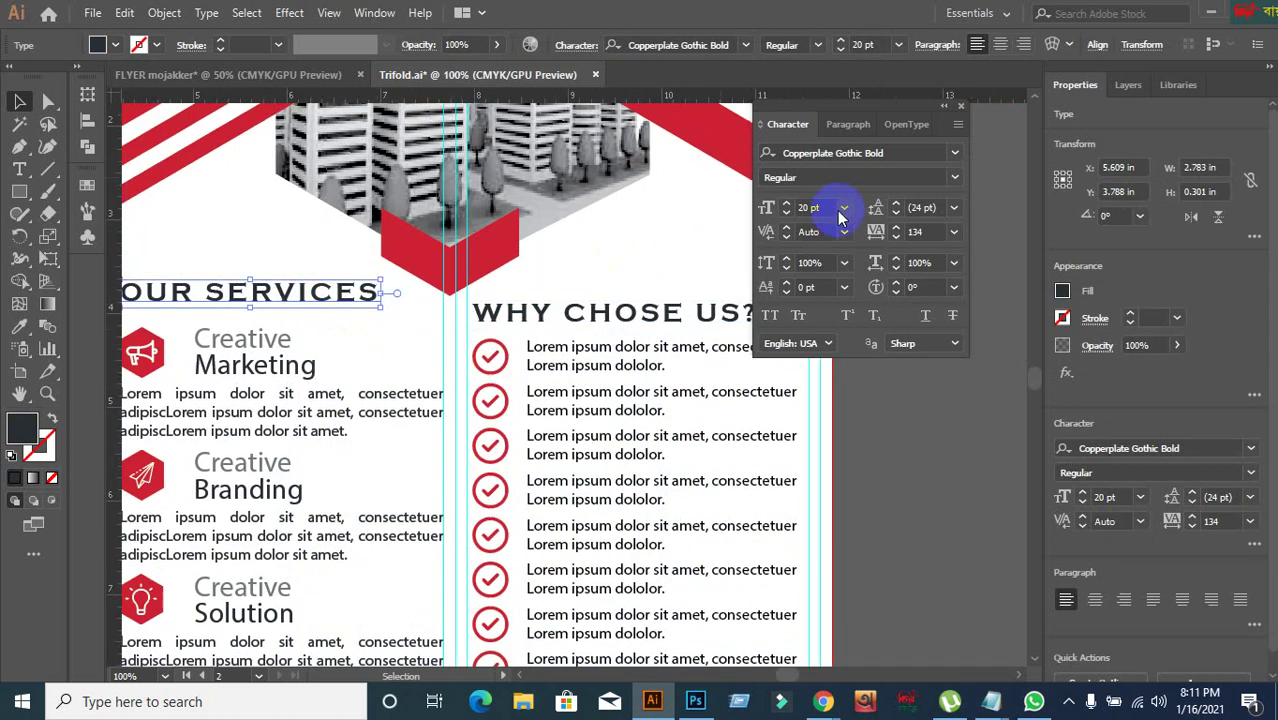
{"action": "left_click", "coordinate": [922, 262]}
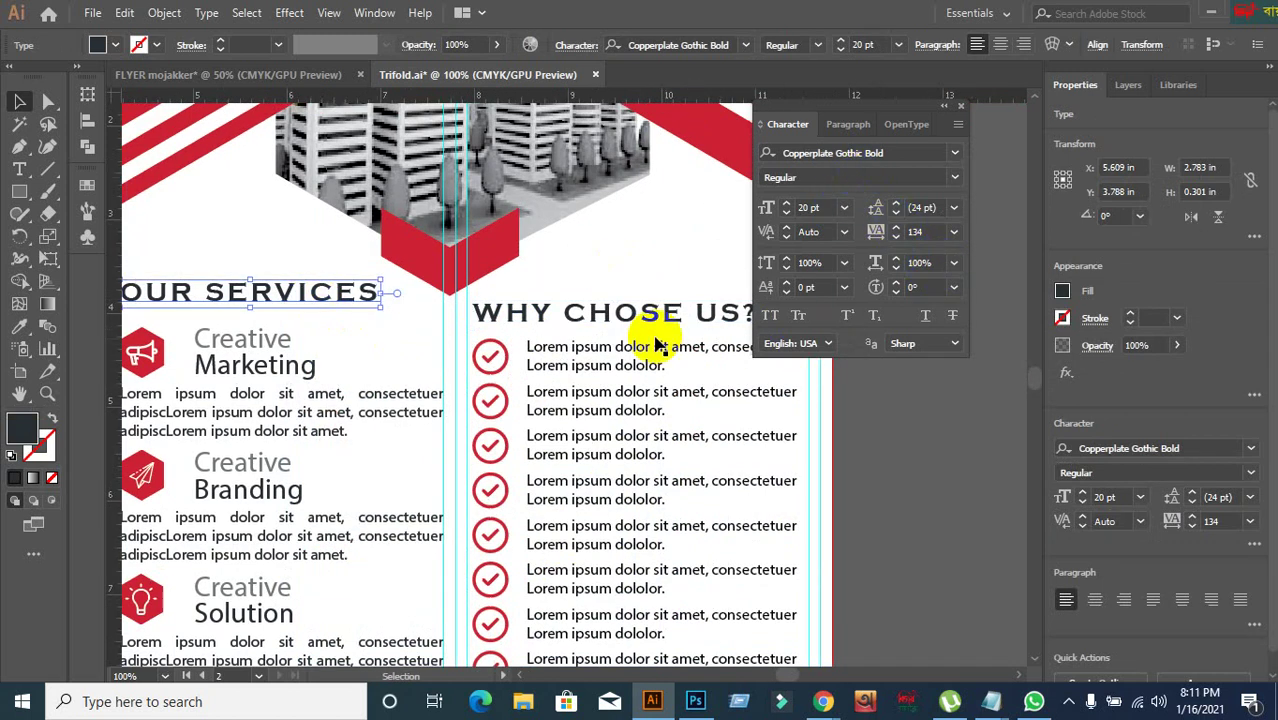
{"action": "left_click", "coordinate": [590, 306]}
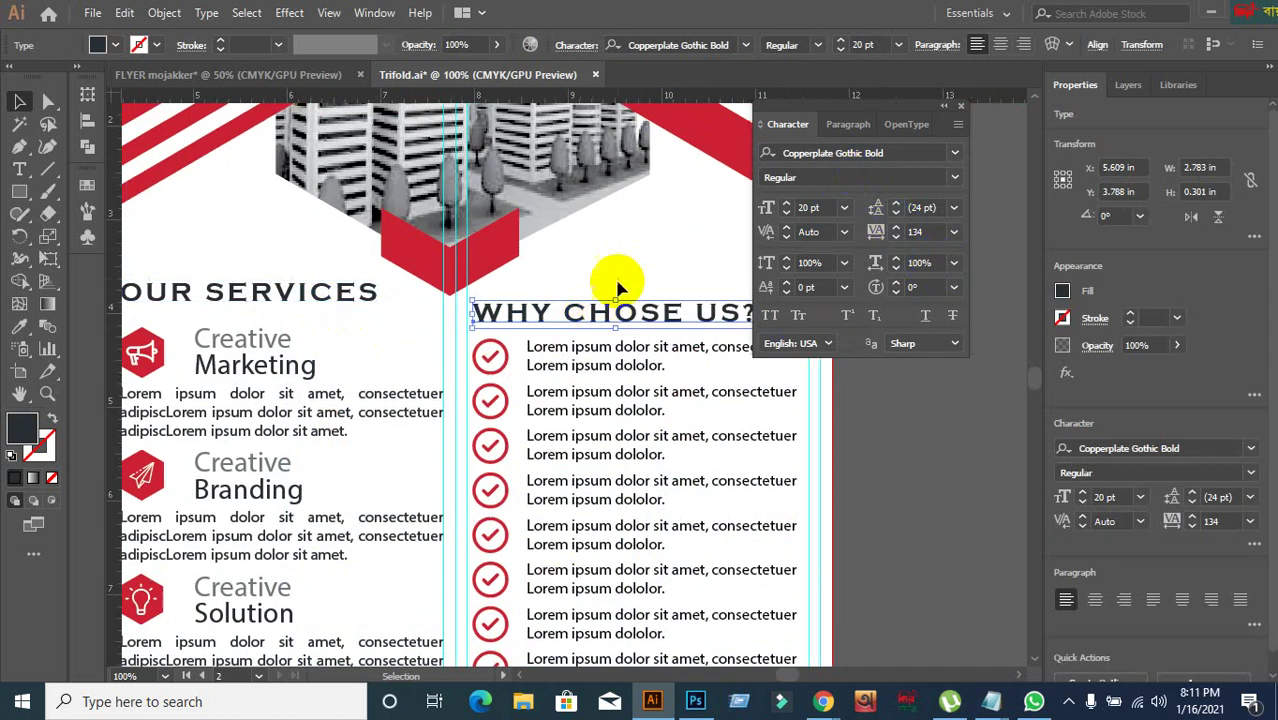
{"action": "left_click", "coordinate": [685, 272]}
{"action": "scroll", "coordinate": [685, 322], "scroll_direction": "up", "scroll_amount": 2, "text": "alt"}
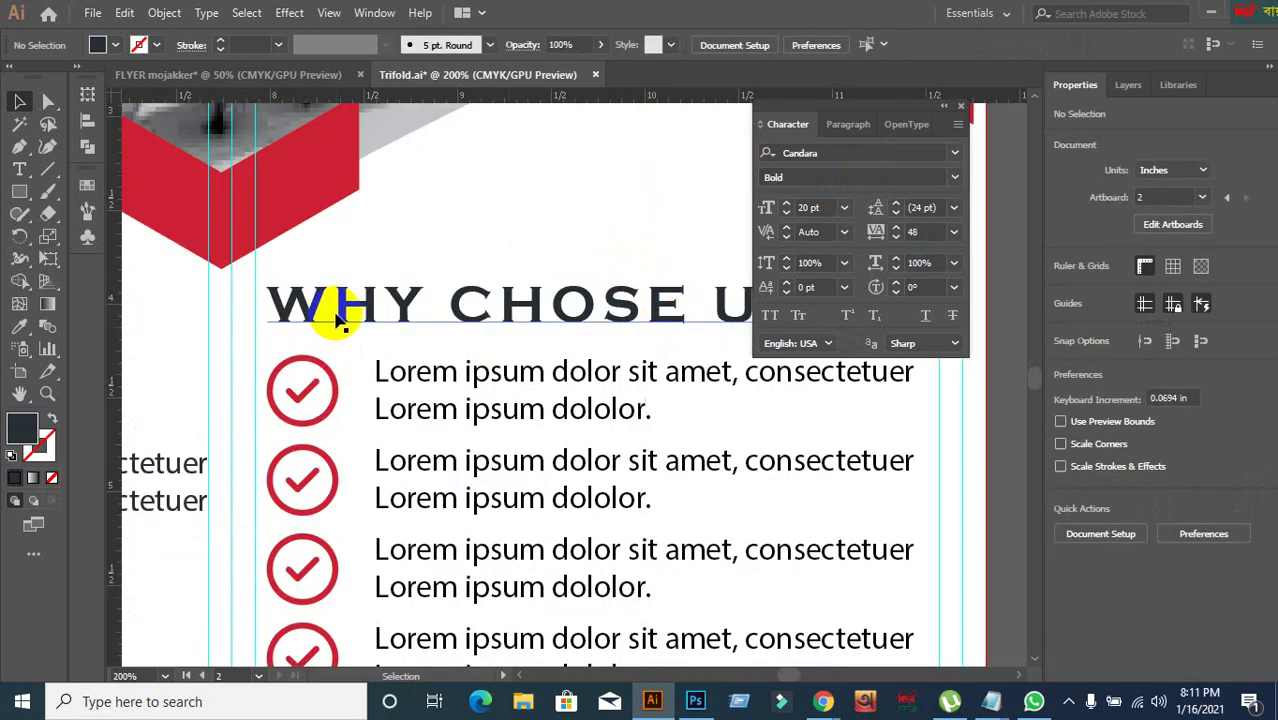
{"action": "scroll", "coordinate": [325, 308], "scroll_direction": "up", "scroll_amount": 1, "text": "alt"}
{"action": "left_click", "coordinate": [297, 312]}
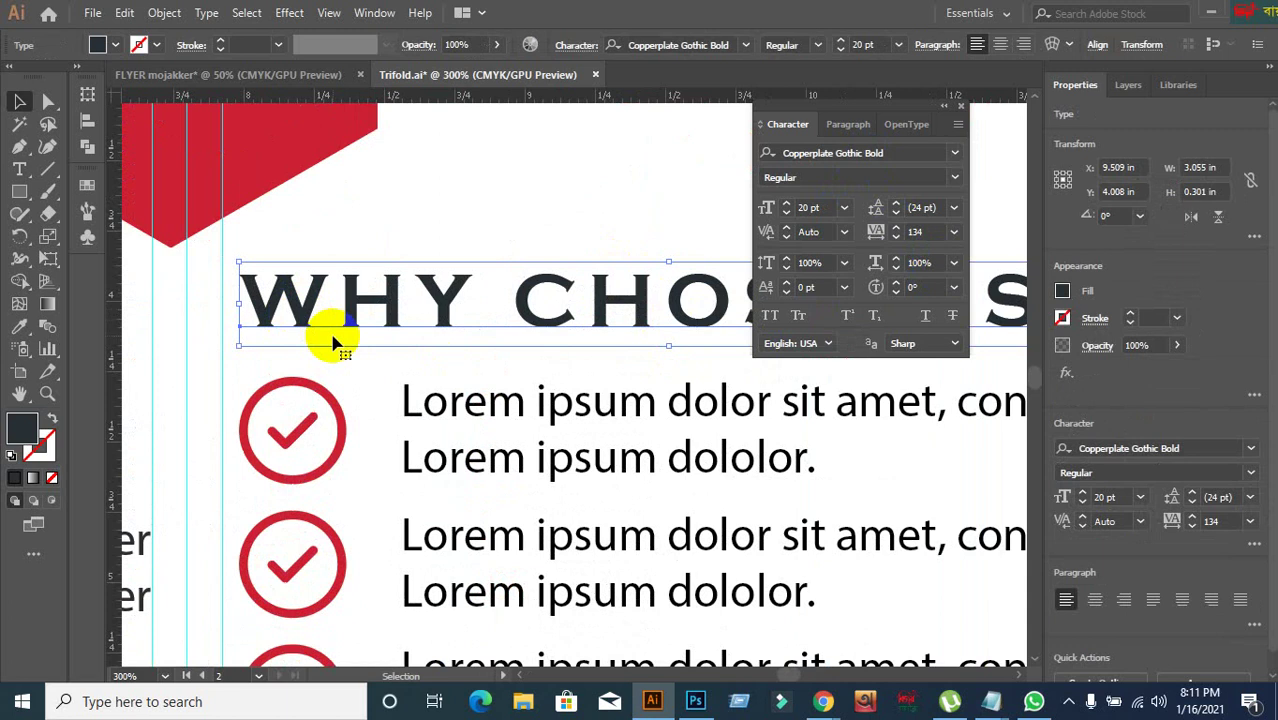
{"action": "left_click", "coordinate": [350, 380]}
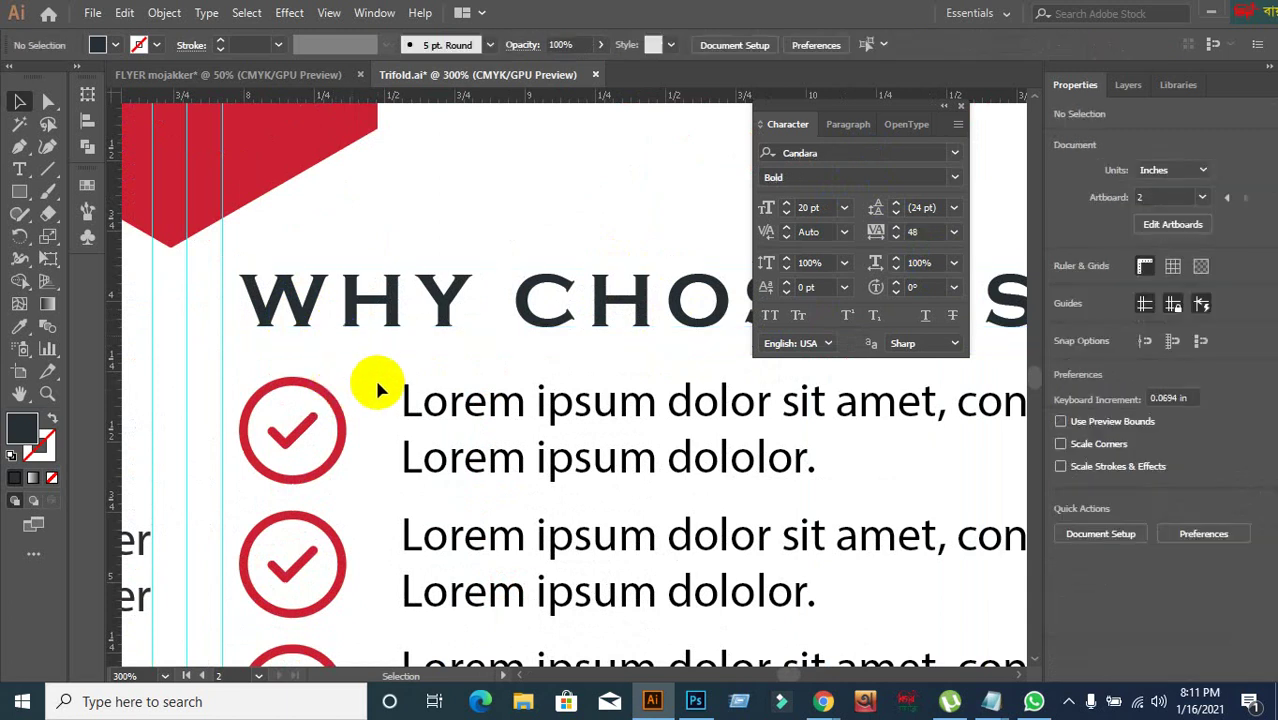
{"action": "left_click", "coordinate": [349, 322]}
{"action": "left_click", "coordinate": [348, 316]}
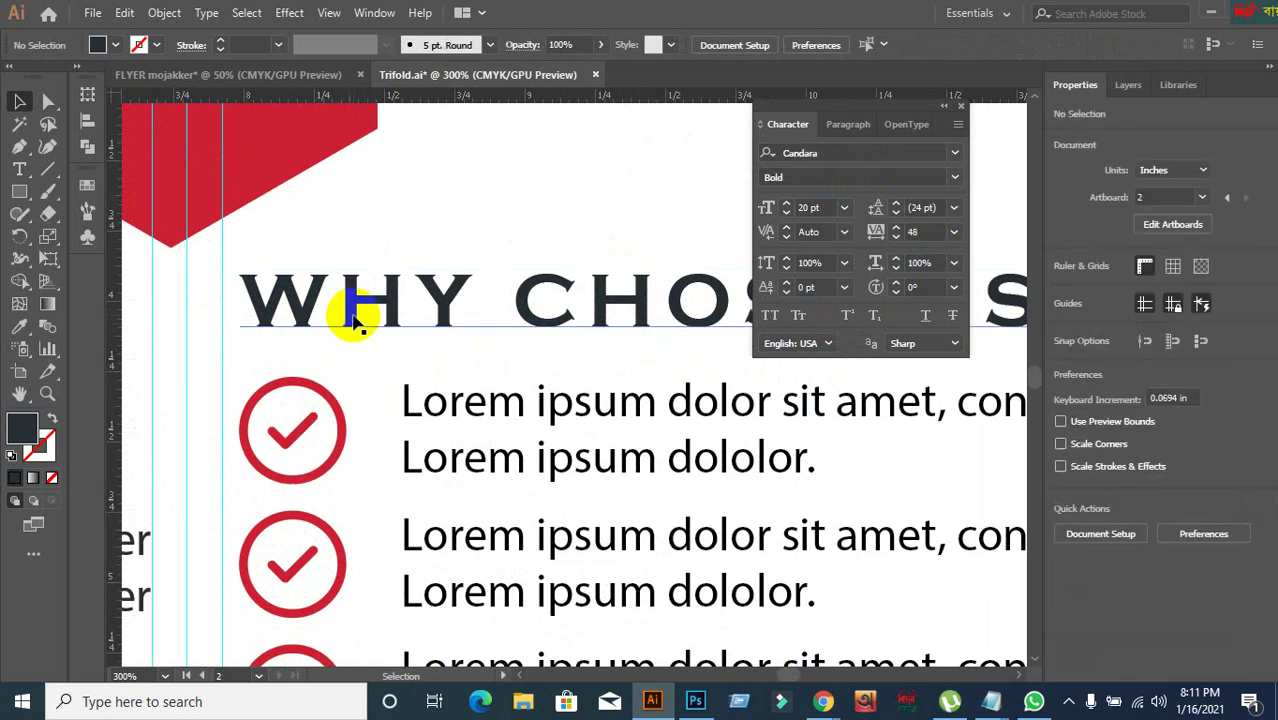
{"action": "left_click", "coordinate": [310, 288]}
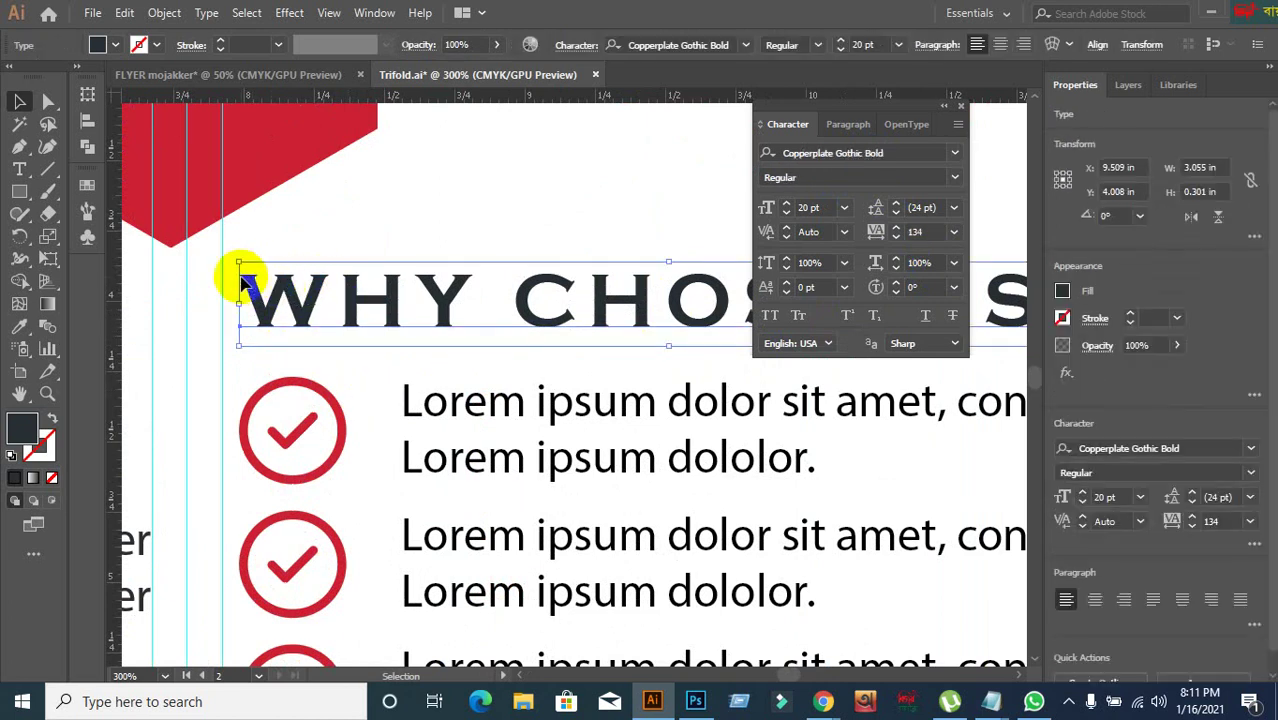
{"action": "double_click", "coordinate": [448, 596]}
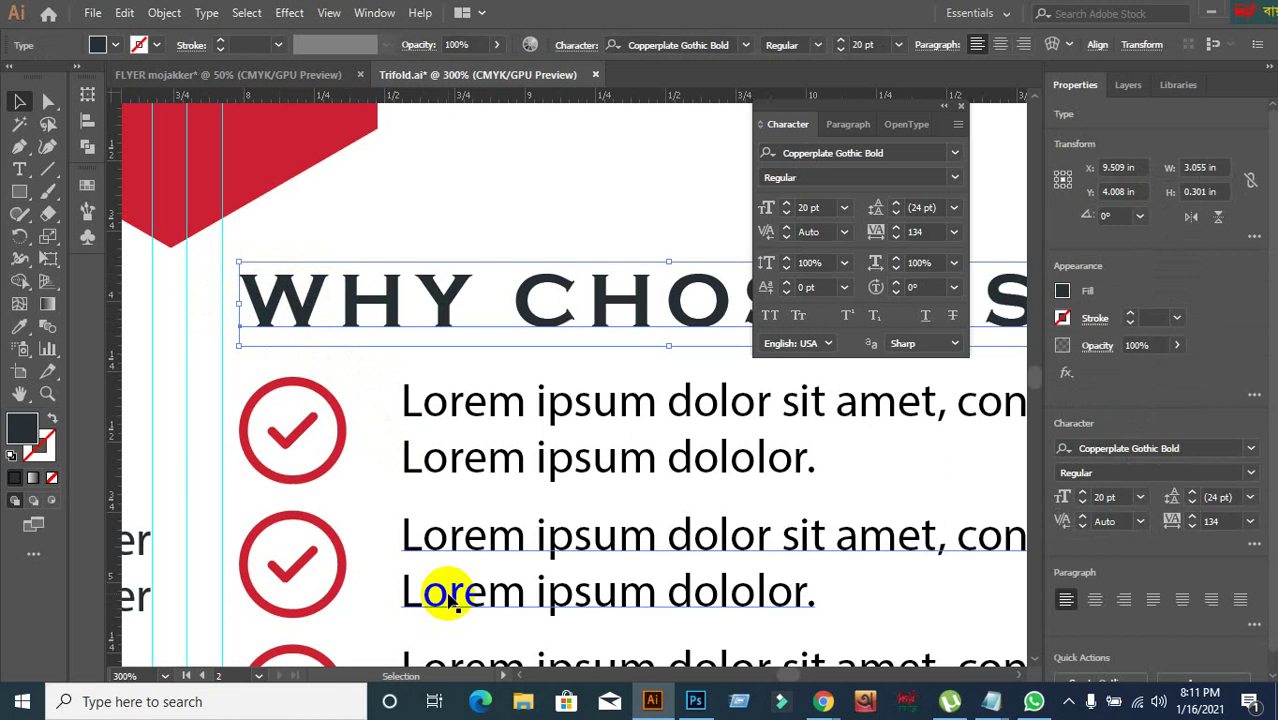
- Look over the "OUR SERVICES" panel, the black text panel and the contact details panel beside the building image
{"action": "left_click", "coordinate": [551, 225]}
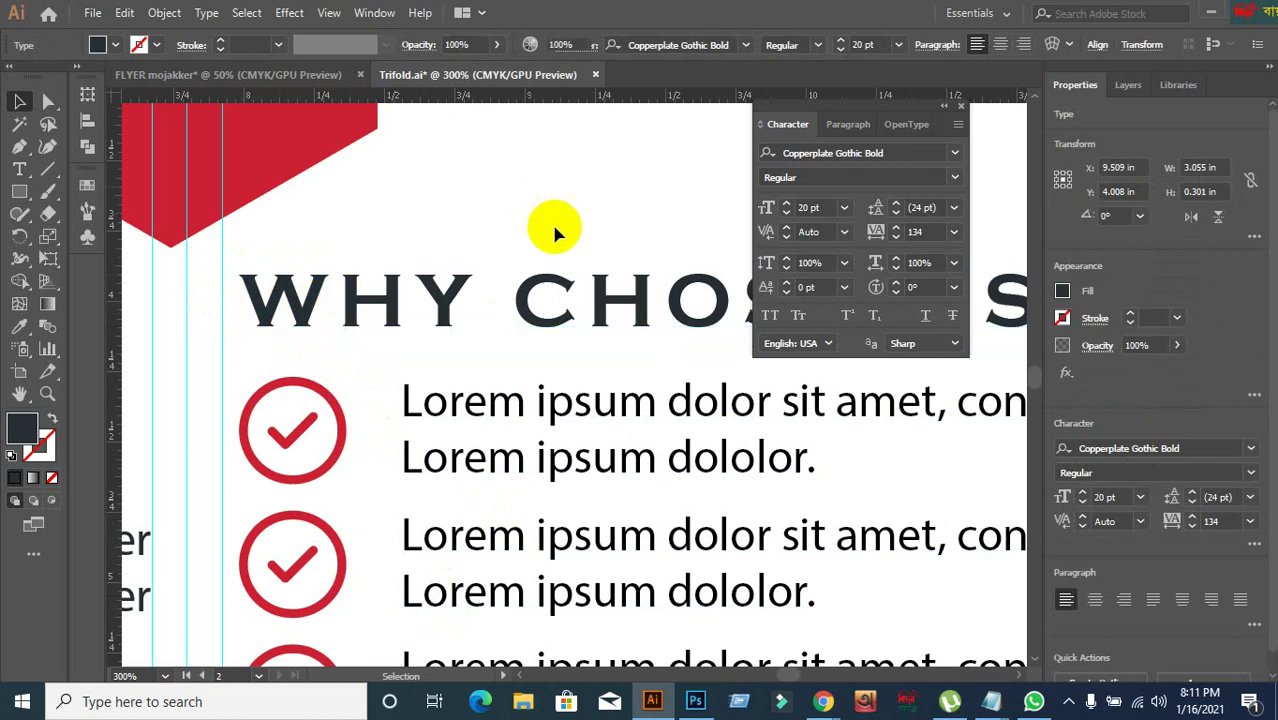
{"action": "key", "text": "ctrl+minus"}
{"action": "key", "text": "ctrl+minus"}
{"action": "left_click_drag", "start_coordinate": [414, 400], "coordinate": [826, 467]}
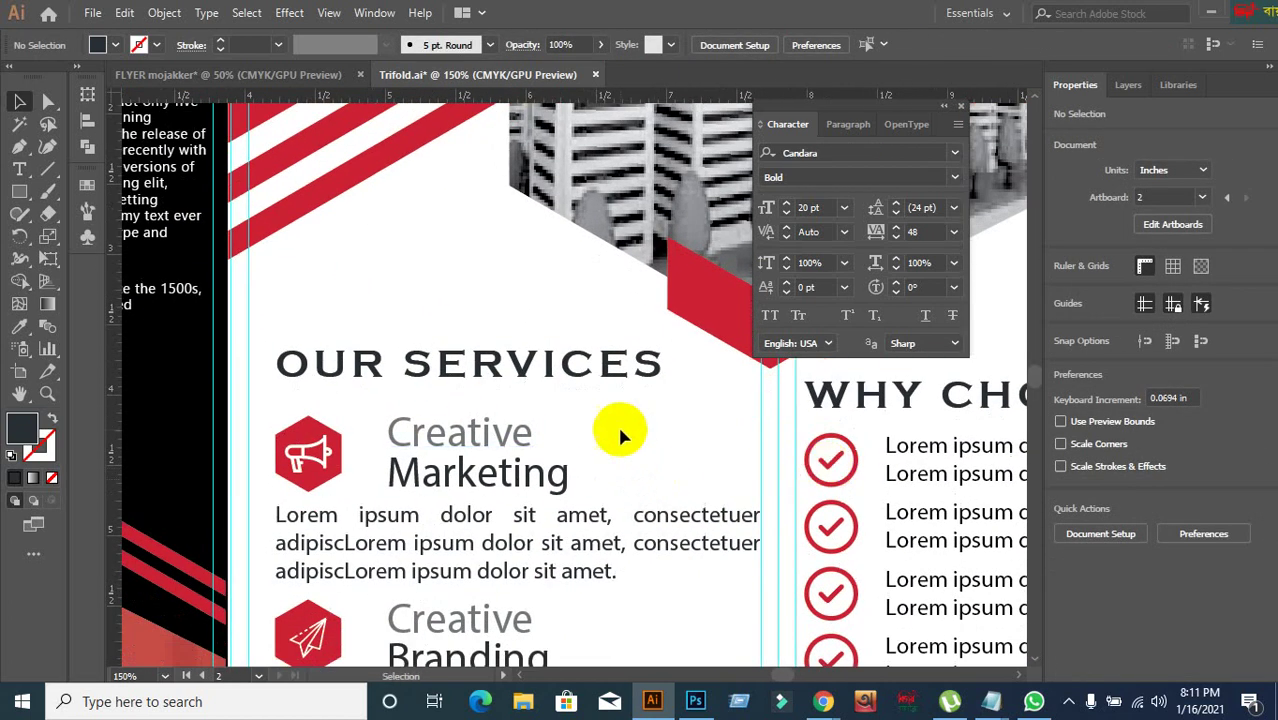
{"action": "left_click", "coordinate": [530, 368]}
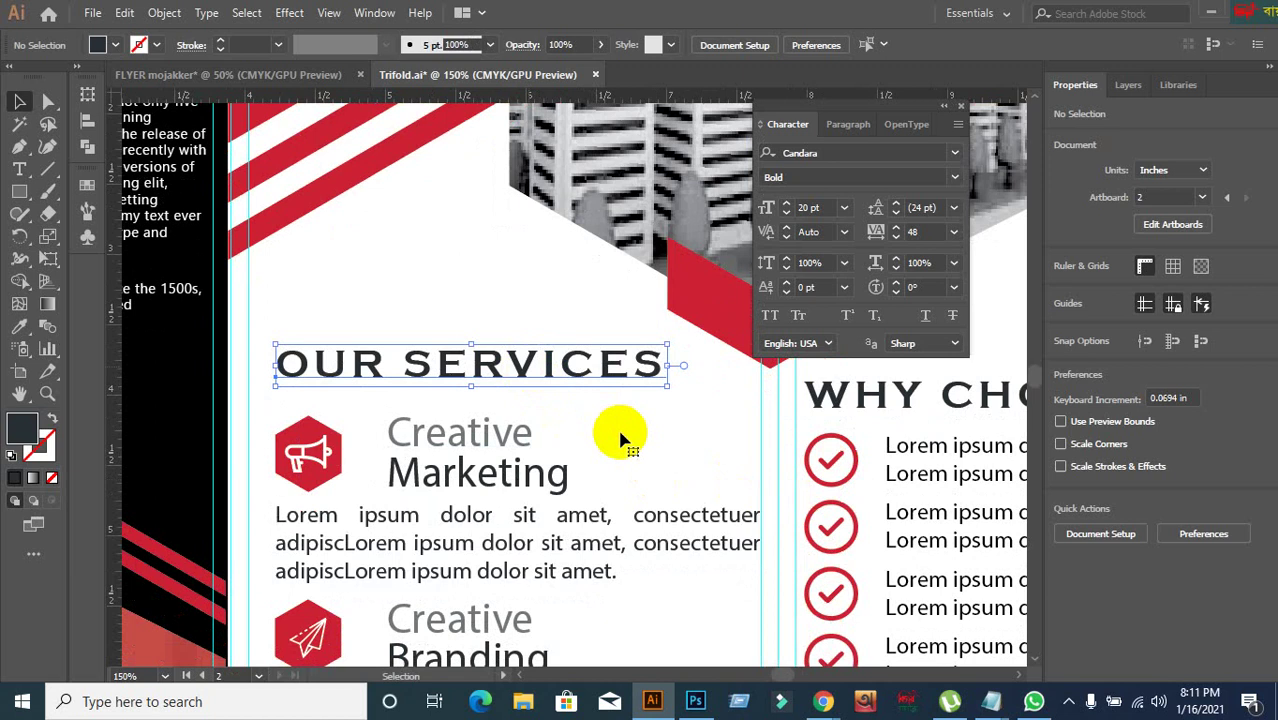
{"action": "left_click", "coordinate": [616, 452]}
{"action": "left_click_drag", "start_coordinate": [602, 458], "coordinate": [904, 497]}
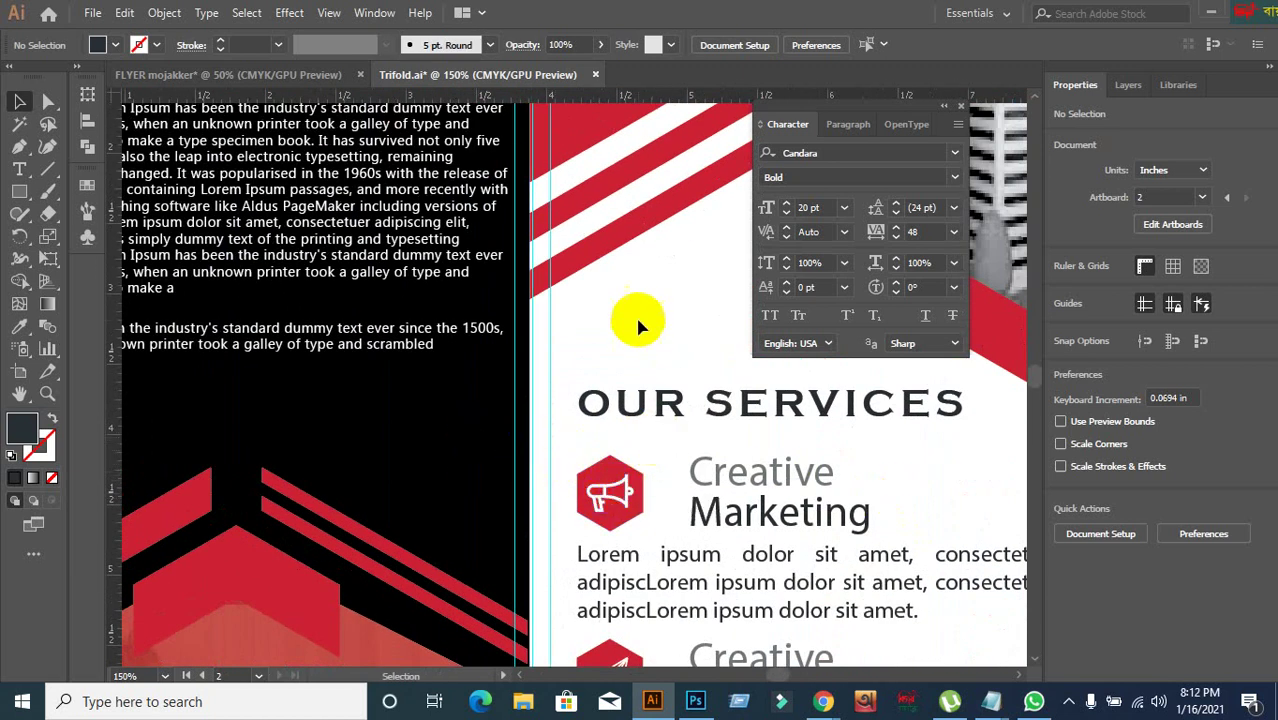
{"action": "left_click_drag", "start_coordinate": [485, 351], "coordinate": [962, 512]}
{"action": "left_click_drag", "start_coordinate": [456, 423], "coordinate": [825, 460]}
{"action": "left_click_drag", "start_coordinate": [522, 422], "coordinate": [765, 434]}
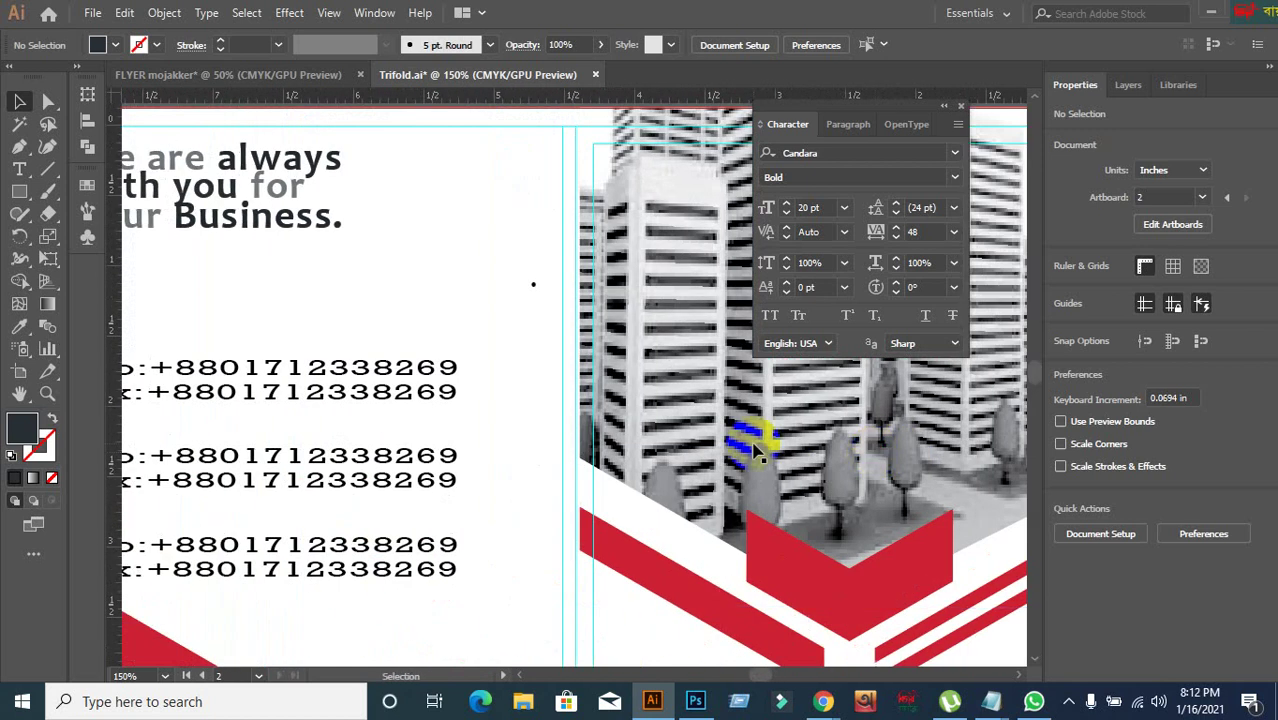
- Review the brochure's layout from the "About Us" and contact details panels through the Graphstates cover to the "OUR SERVICES" and "WHY CHOSE US?" panels
{"action": "scroll", "coordinate": [400, 408], "scroll_direction": "down", "scroll_amount": 1}
{"action": "left_click_drag", "start_coordinate": [371, 442], "coordinate": [736, 448]}
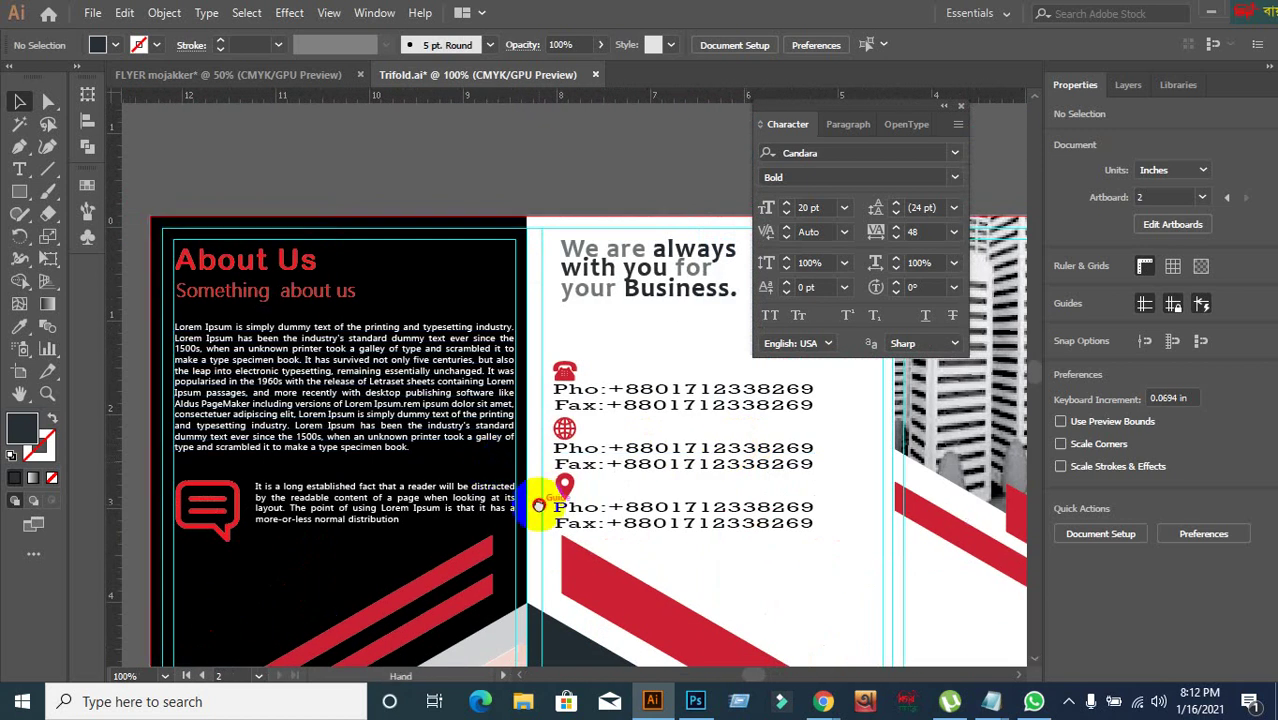
{"action": "left_click_drag", "start_coordinate": [538, 506], "coordinate": [306, 435]}
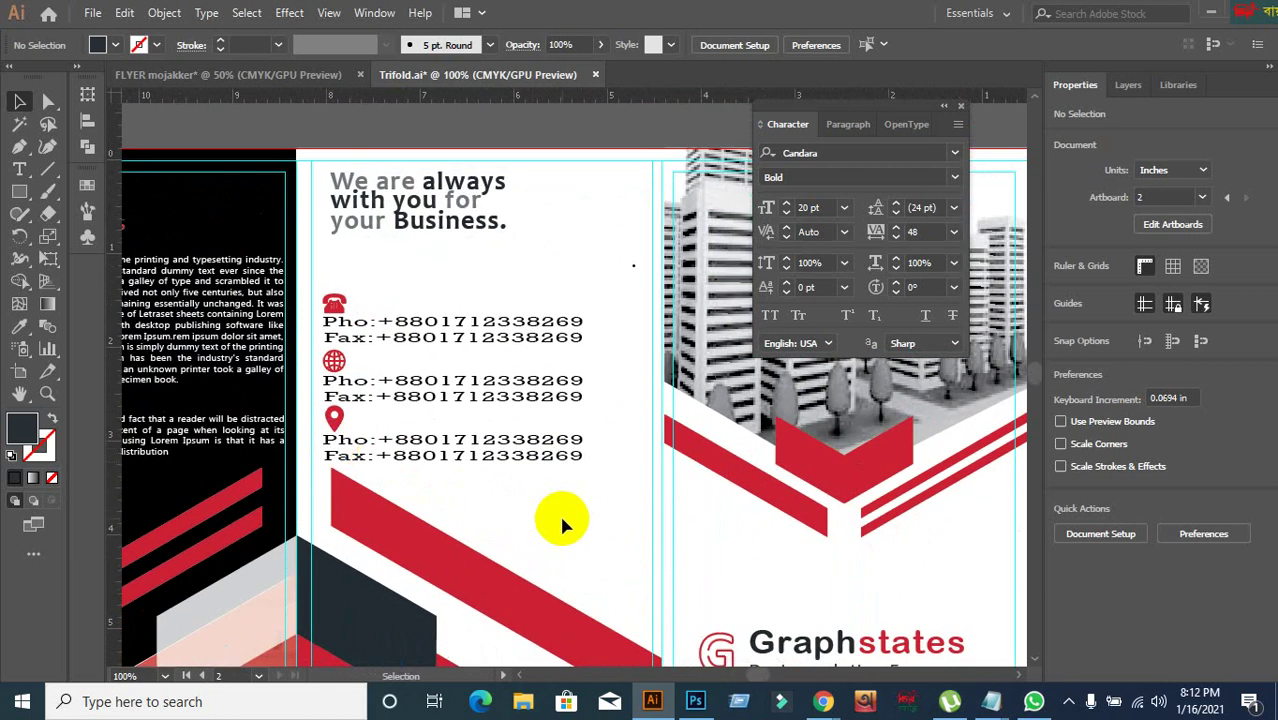
{"action": "left_click_drag", "start_coordinate": [562, 517], "coordinate": [243, 257]}
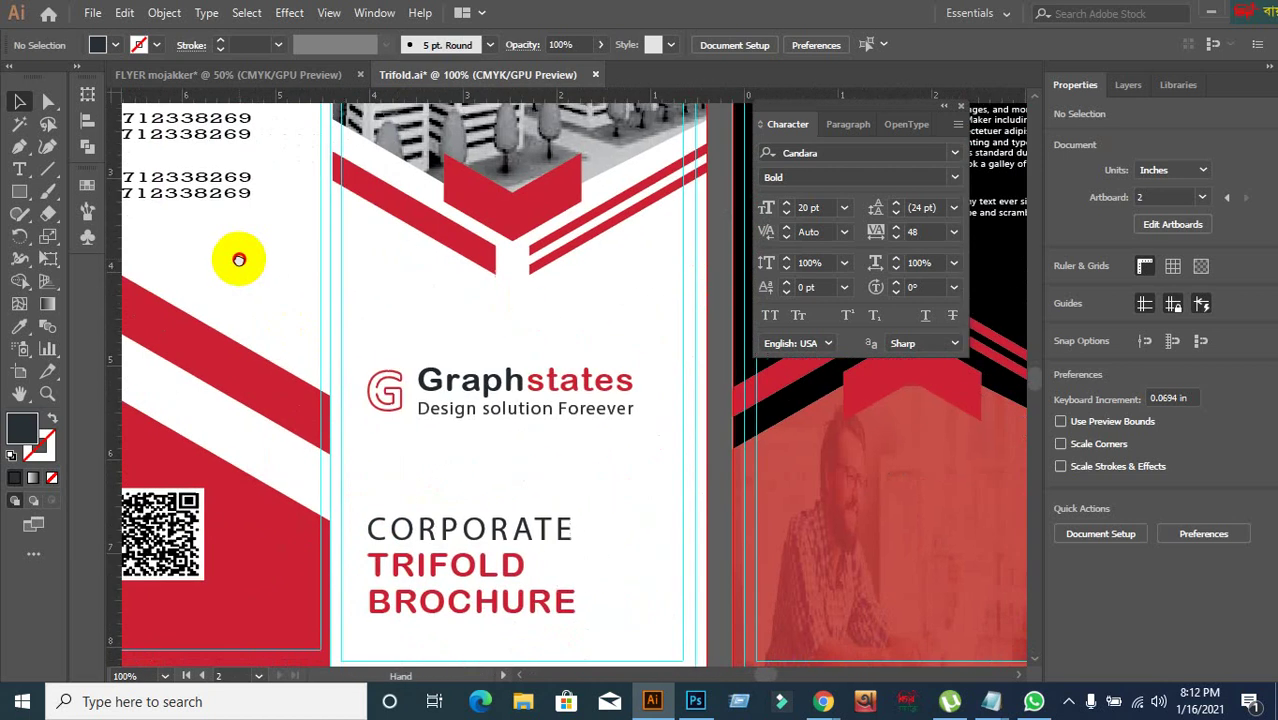
{"action": "scroll", "coordinate": [487, 428], "scroll_direction": "down", "scroll_amount": 2}
{"action": "left_click_drag", "start_coordinate": [856, 499], "coordinate": [388, 527]}
{"action": "scroll", "coordinate": [590, 495], "scroll_direction": "up", "scroll_amount": 1}
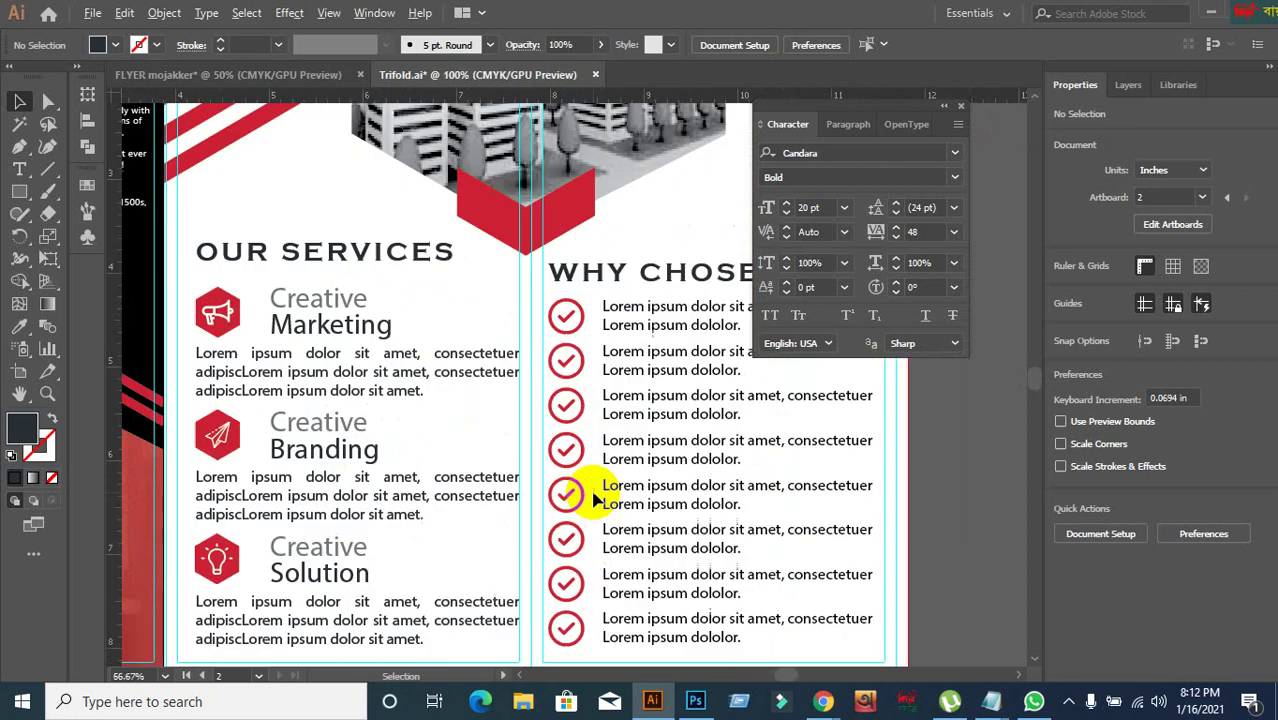
{"action": "scroll", "coordinate": [595, 497], "scroll_direction": "down", "scroll_amount": 1}
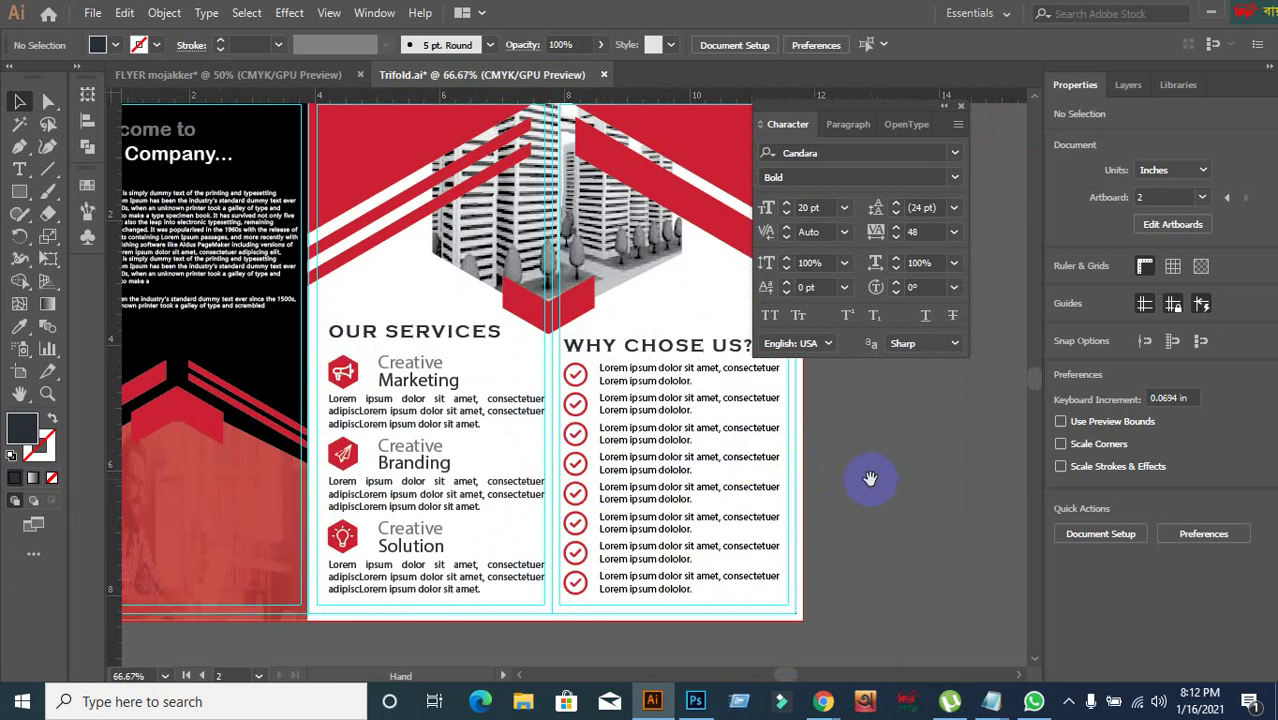
{"action": "left_click_drag", "start_coordinate": [870, 480], "coordinate": [813, 468]}
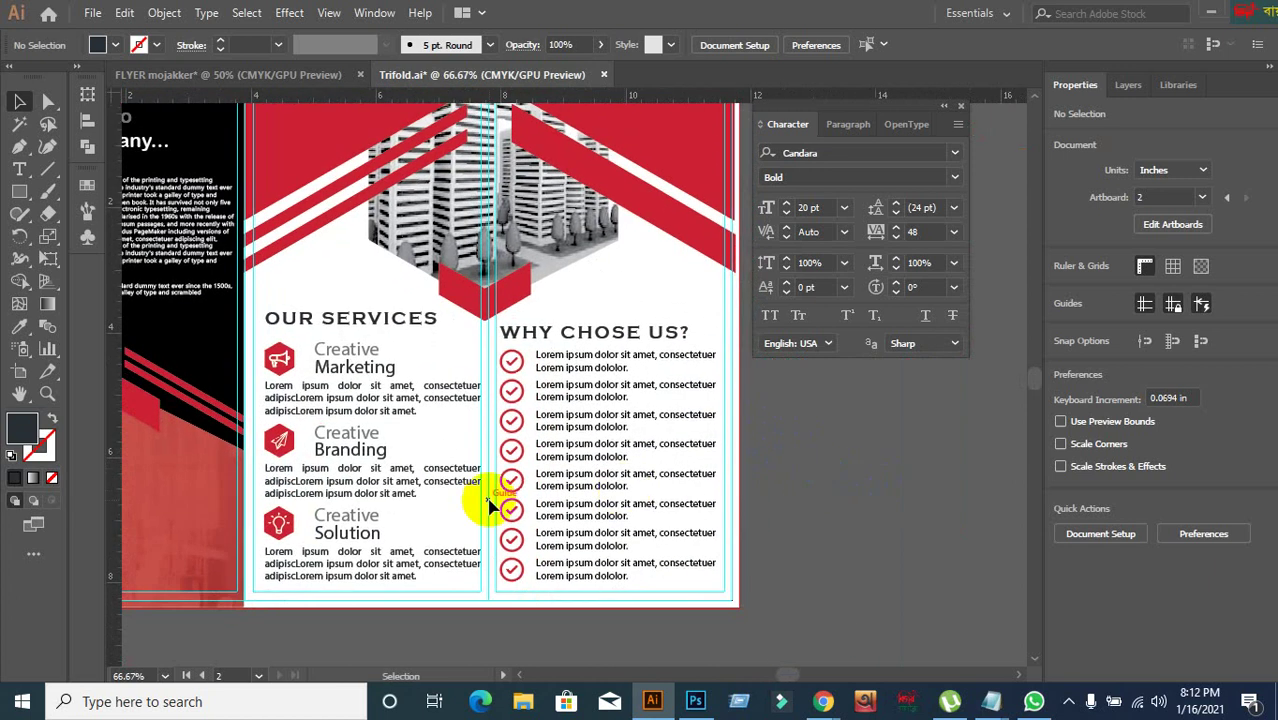
- Inspect the text settings of the Creative Marketing, Branding and Solution descriptions and the space beneath the last one
{"action": "scroll", "coordinate": [420, 445], "scroll_direction": "up", "scroll_amount": 1}
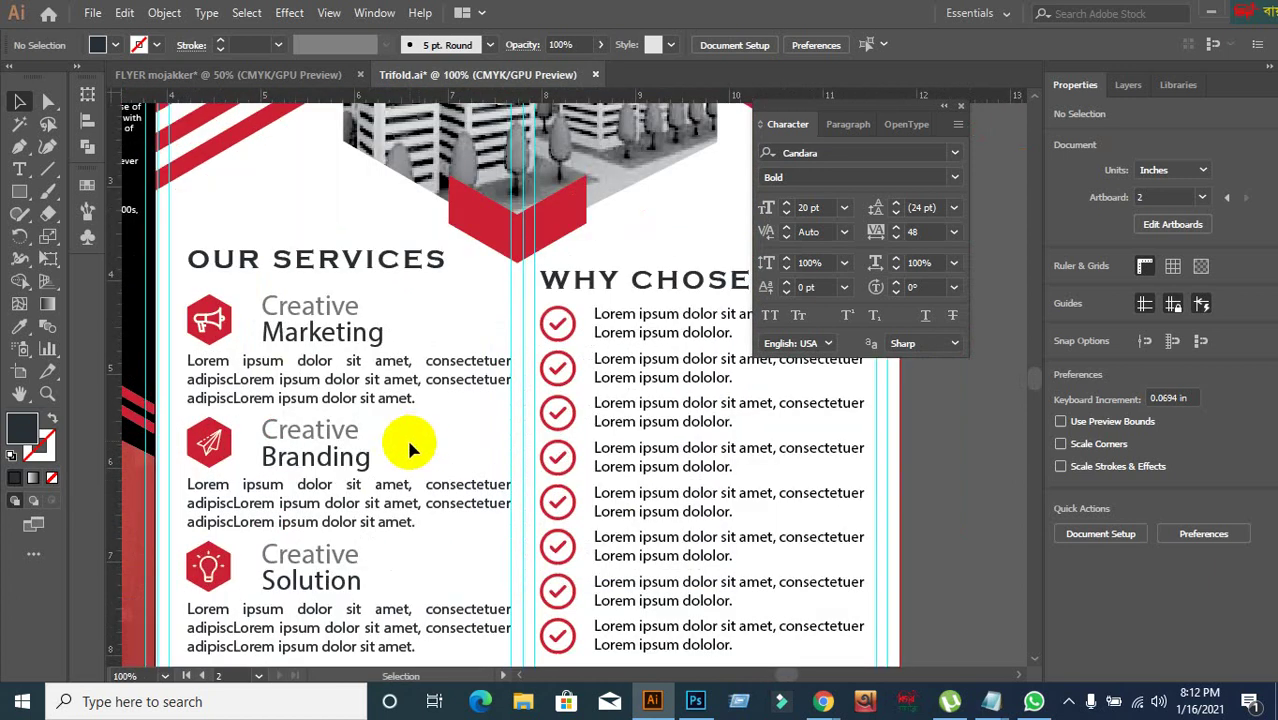
{"action": "left_click", "coordinate": [337, 390]}
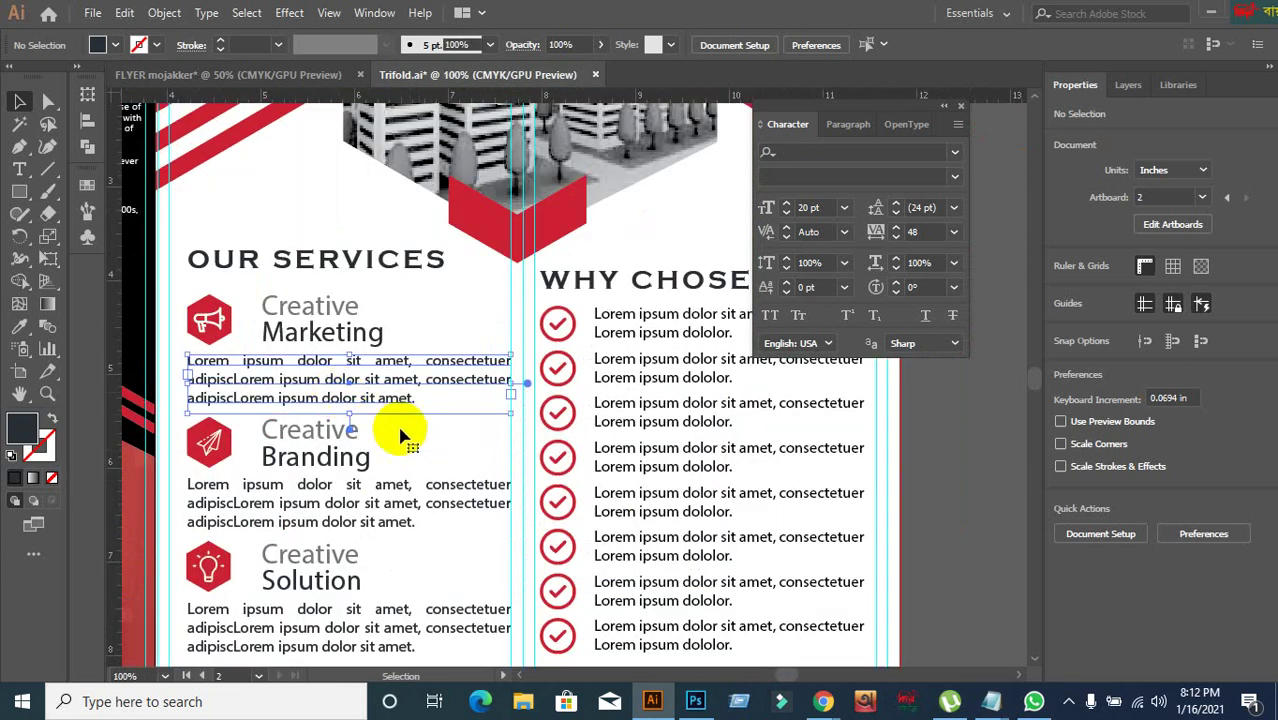
{"action": "left_click", "coordinate": [390, 510]}
{"action": "left_click", "coordinate": [408, 606]}
{"action": "scroll", "coordinate": [385, 612], "scroll_direction": "down", "scroll_amount": 2}
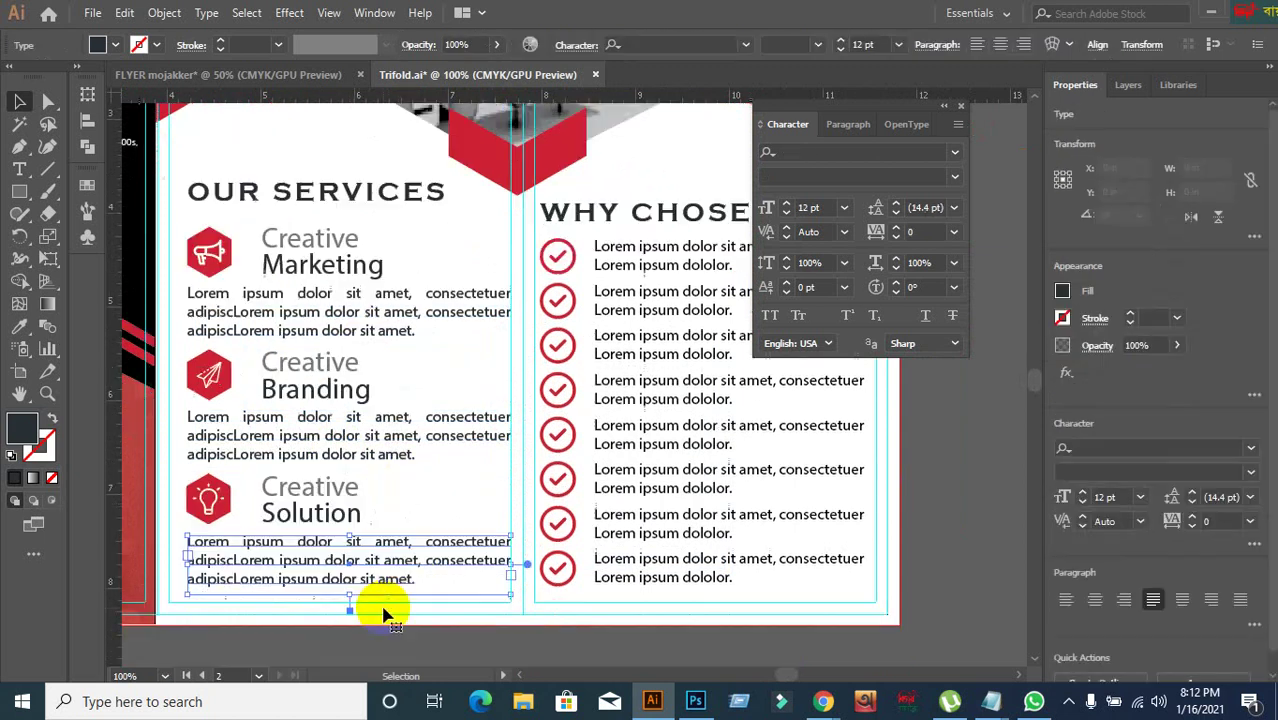
{"action": "scroll", "coordinate": [385, 612], "scroll_direction": "down", "scroll_amount": 2}
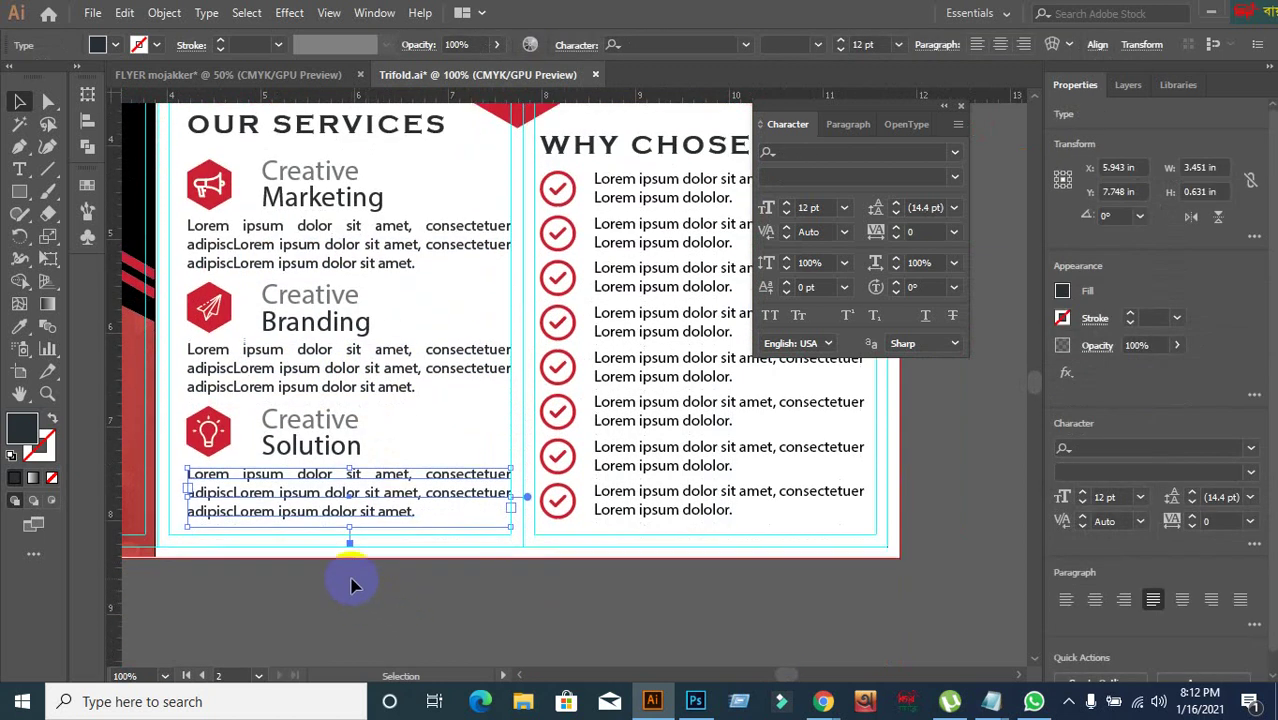
- Deselect the text frame, switch to the Google Meet call in the browser, and dismiss the downloads bar
{"action": "scroll", "coordinate": [340, 565], "scroll_direction": "up", "scroll_amount": 2}
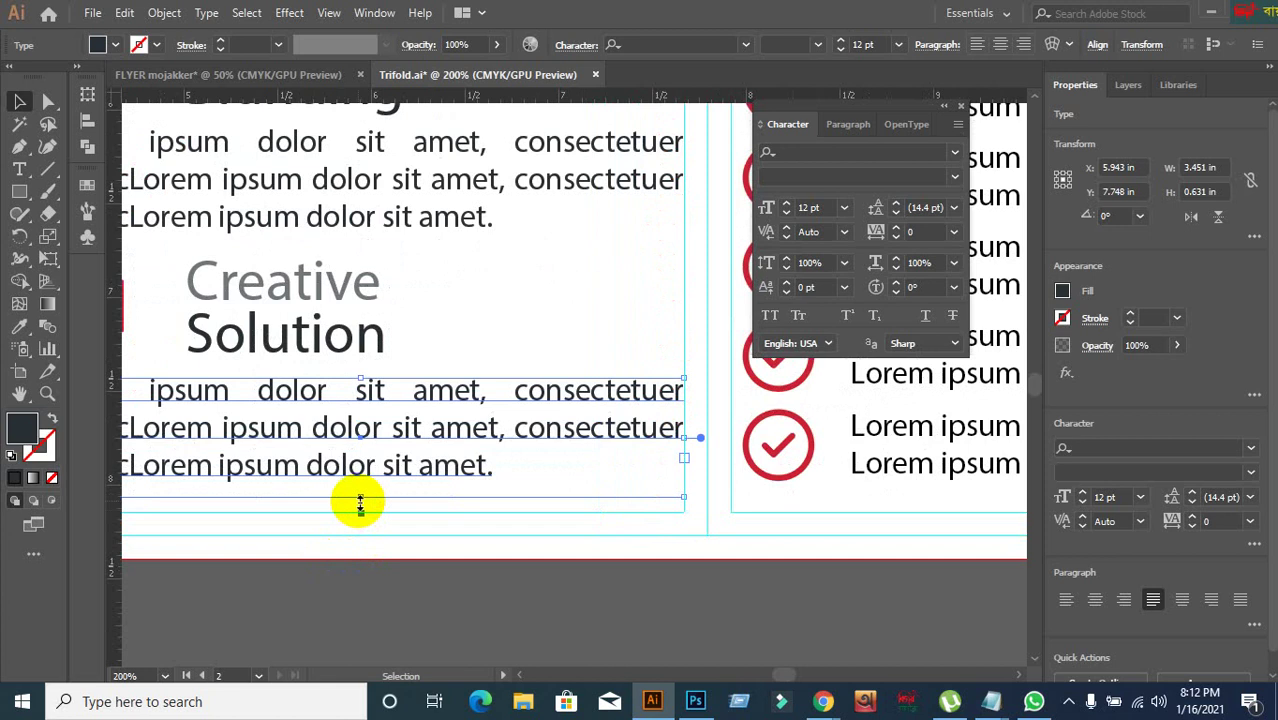
{"action": "left_click", "coordinate": [390, 600]}
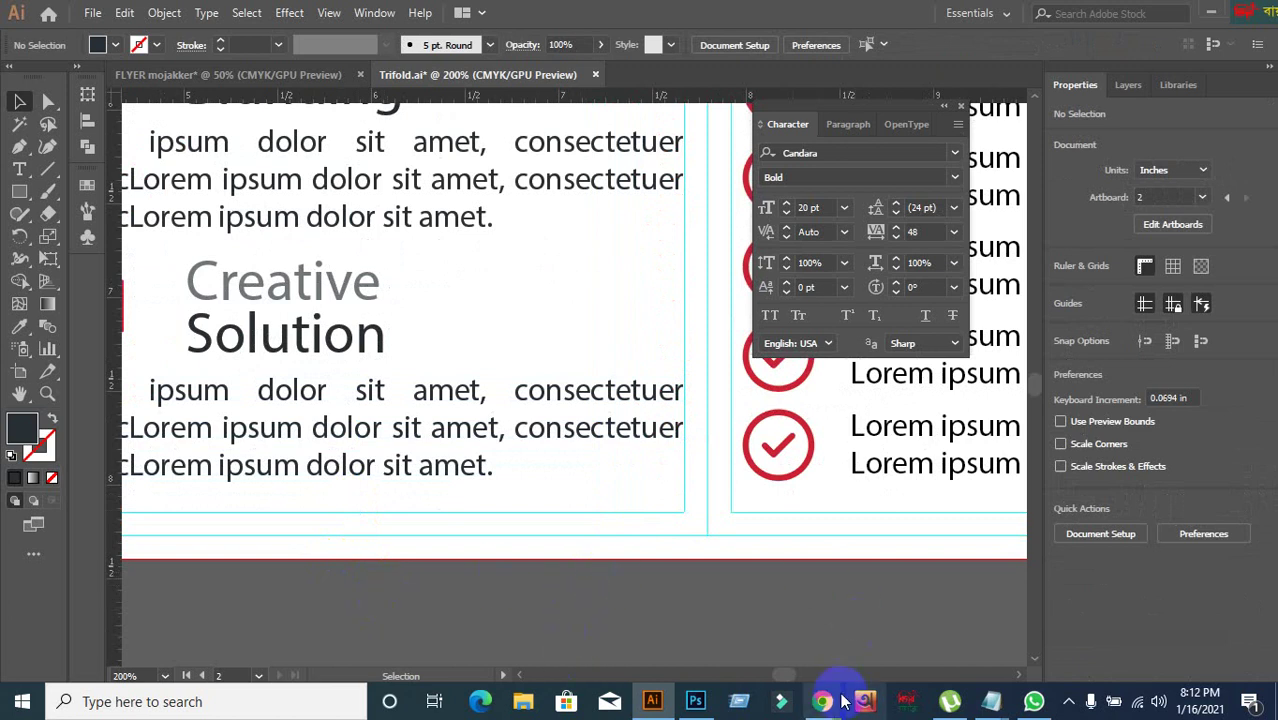
{"action": "mouse_move", "coordinate": [820, 698]}
{"action": "left_click", "coordinate": [753, 627]}
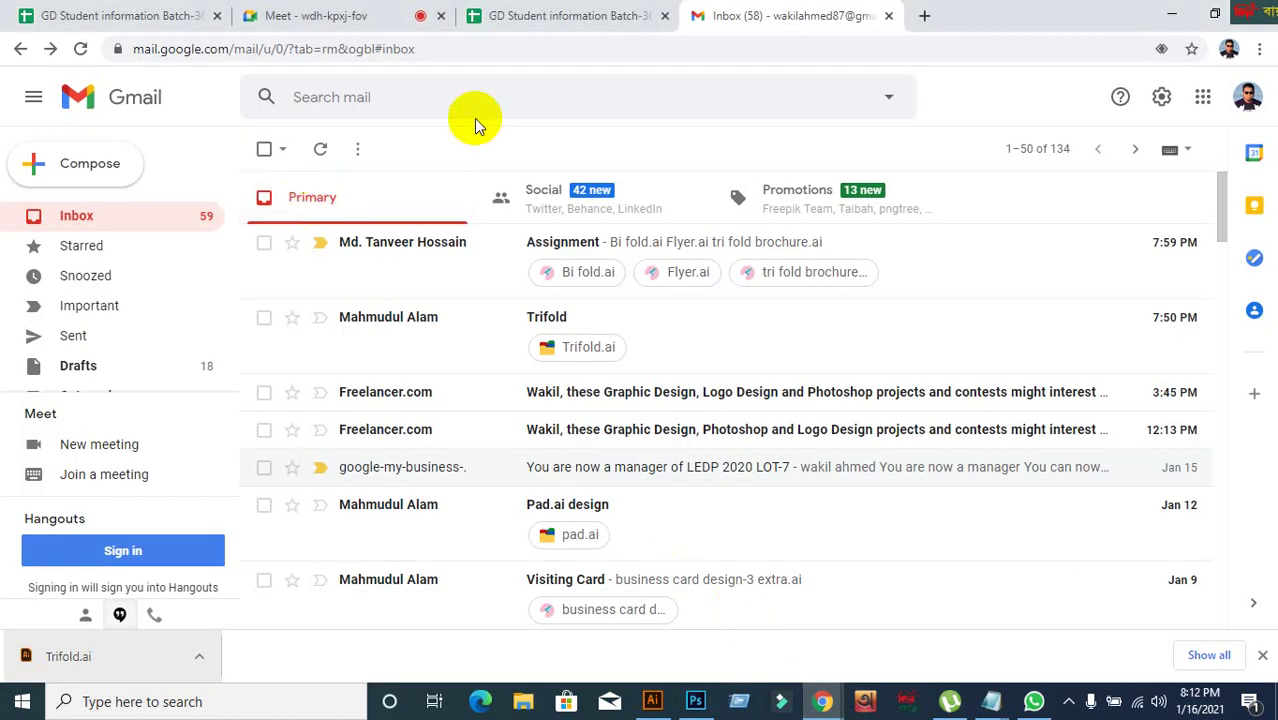
{"action": "left_click", "coordinate": [392, 17]}
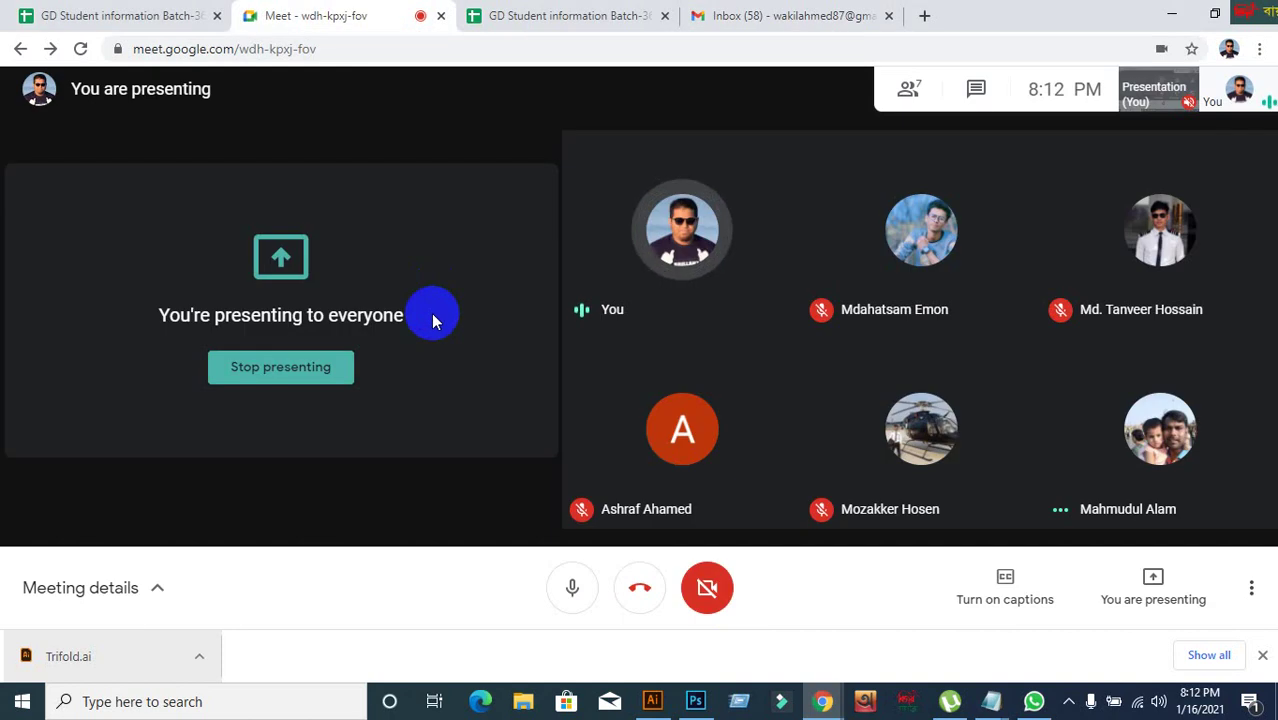
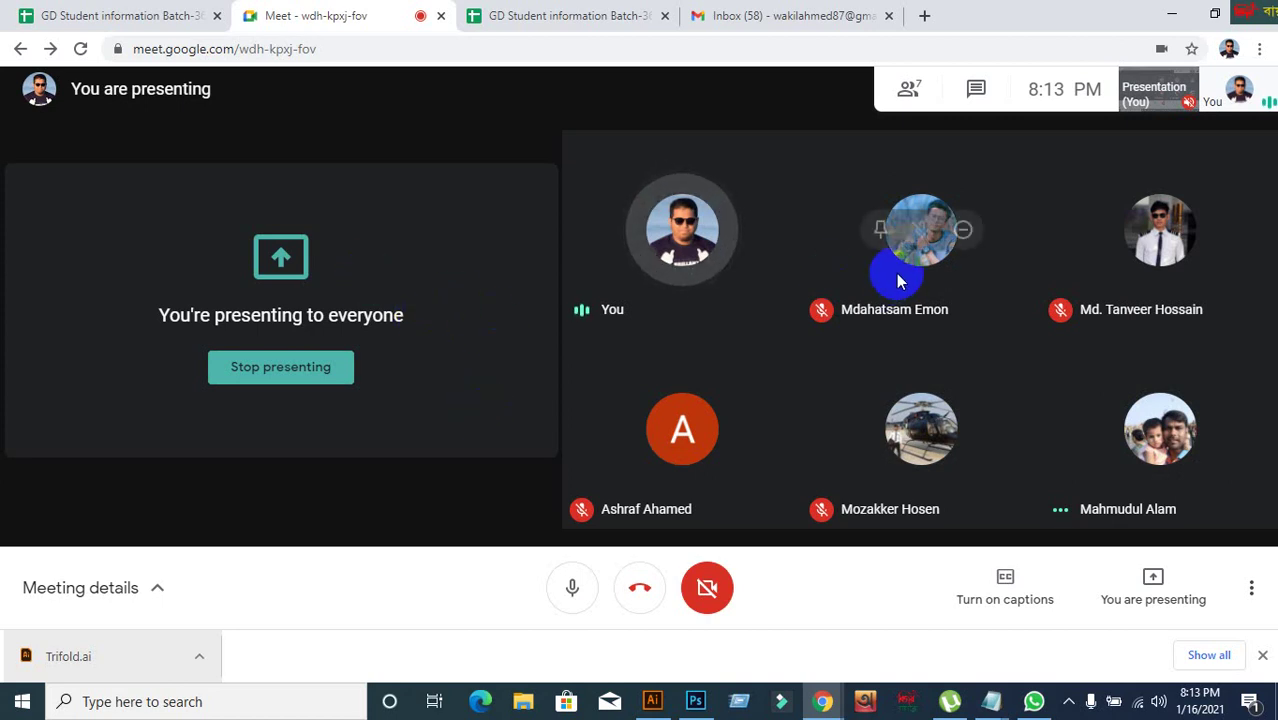
{"action": "left_click", "coordinate": [1262, 655]}
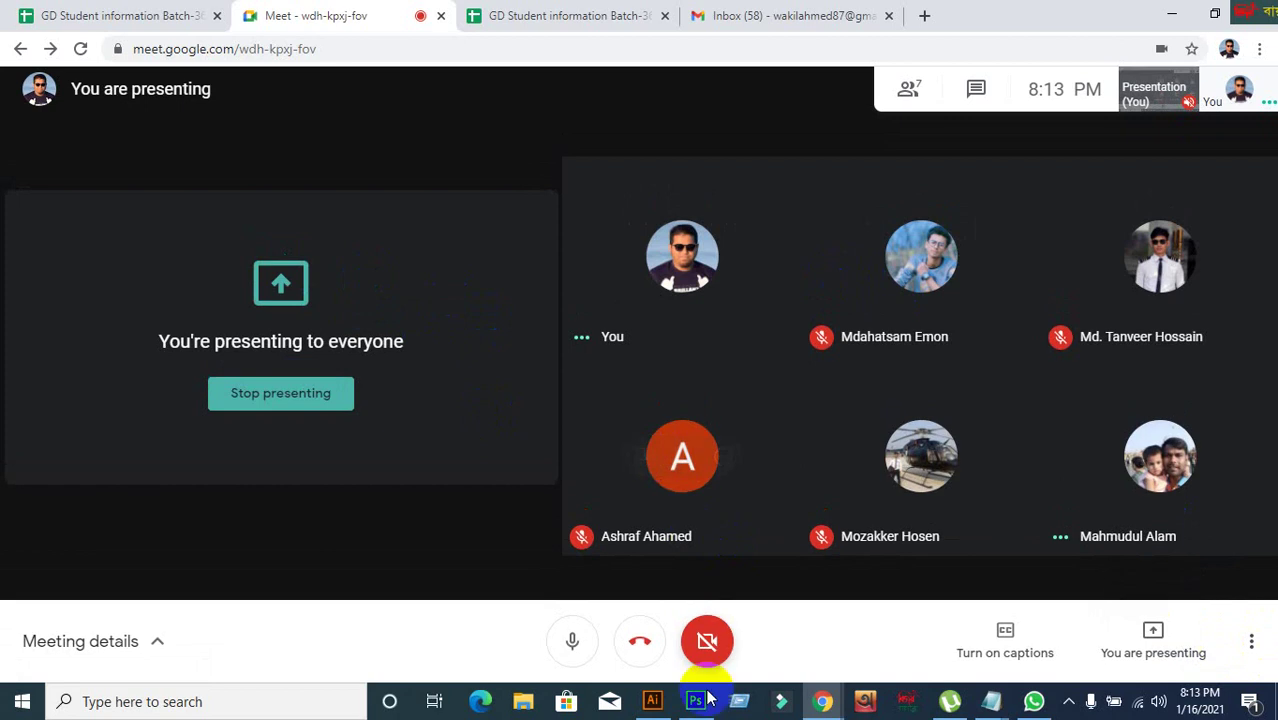
- Switch back to Illustrator and examine the margins and guide alignment across the brochure's Our Services and Why Chose Us panels
{"action": "left_click", "coordinate": [652, 701]}
{"action": "scroll", "coordinate": [473, 619], "scroll_direction": "down", "scroll_amount": 1}
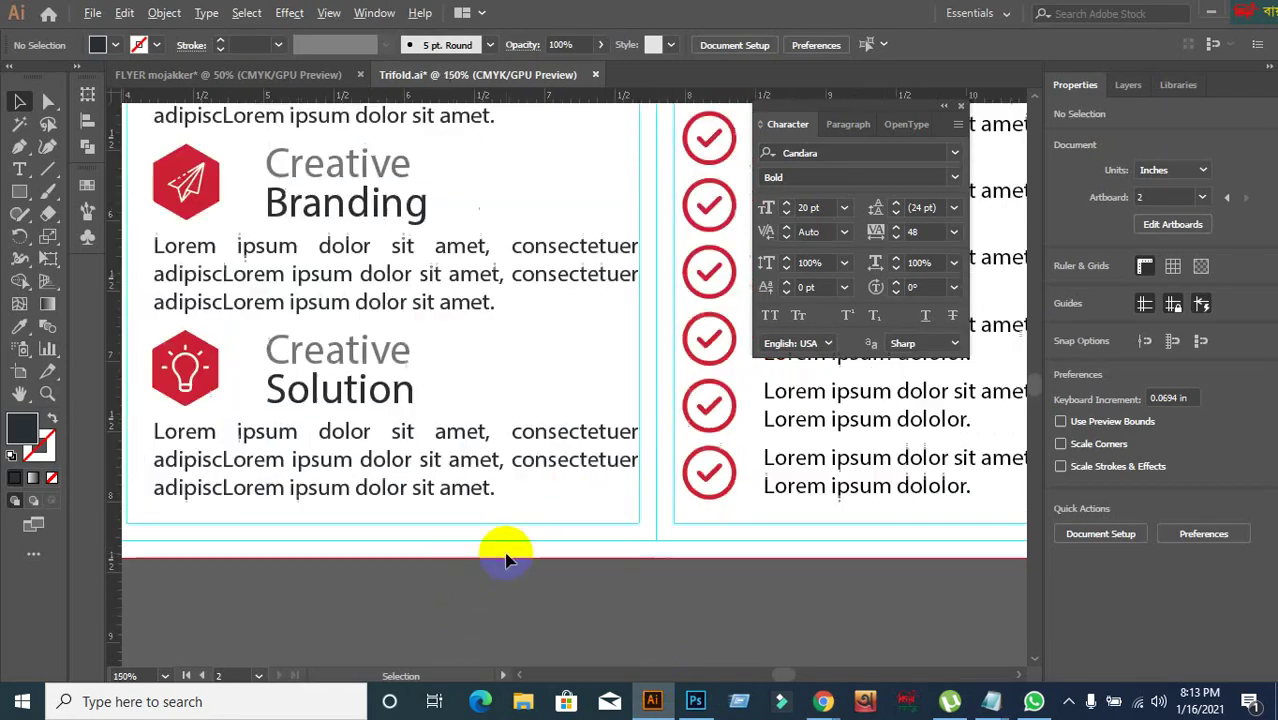
{"action": "left_click_drag", "start_coordinate": [568, 505], "coordinate": [366, 605]}
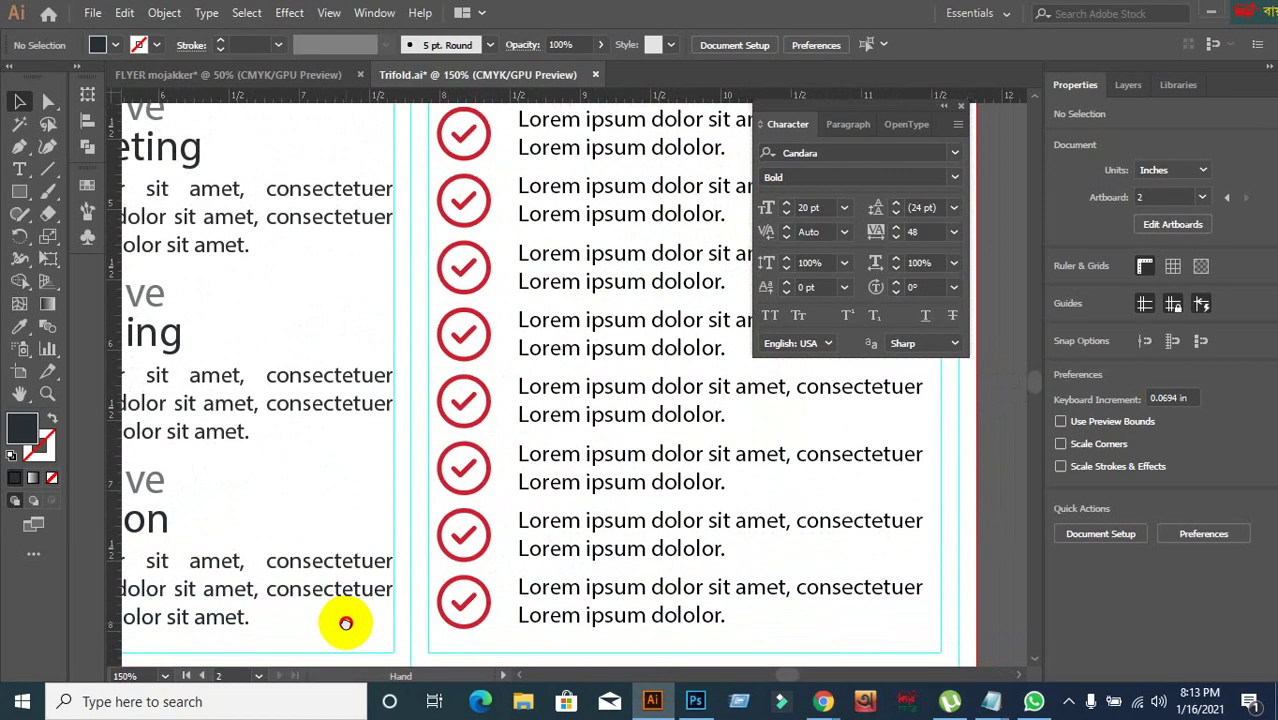
{"action": "left_click_drag", "start_coordinate": [728, 429], "coordinate": [600, 633]}
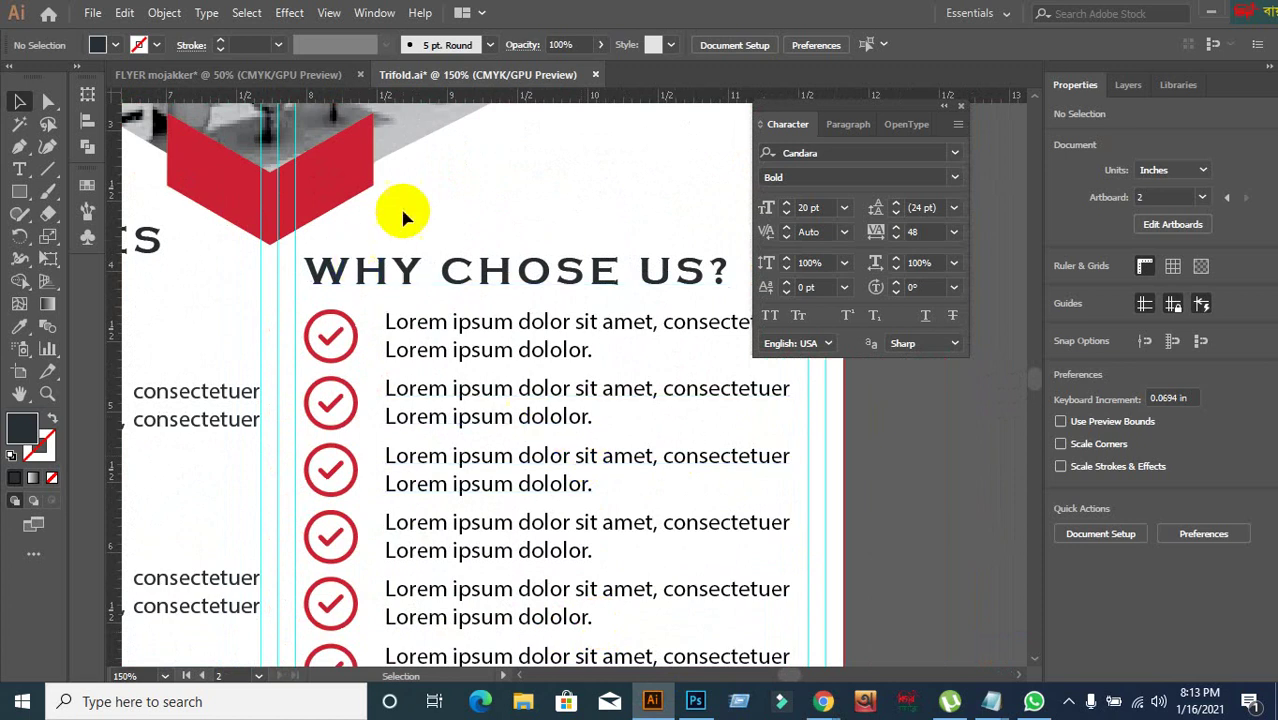
{"action": "scroll", "coordinate": [240, 266], "scroll_direction": "up", "scroll_amount": 1}
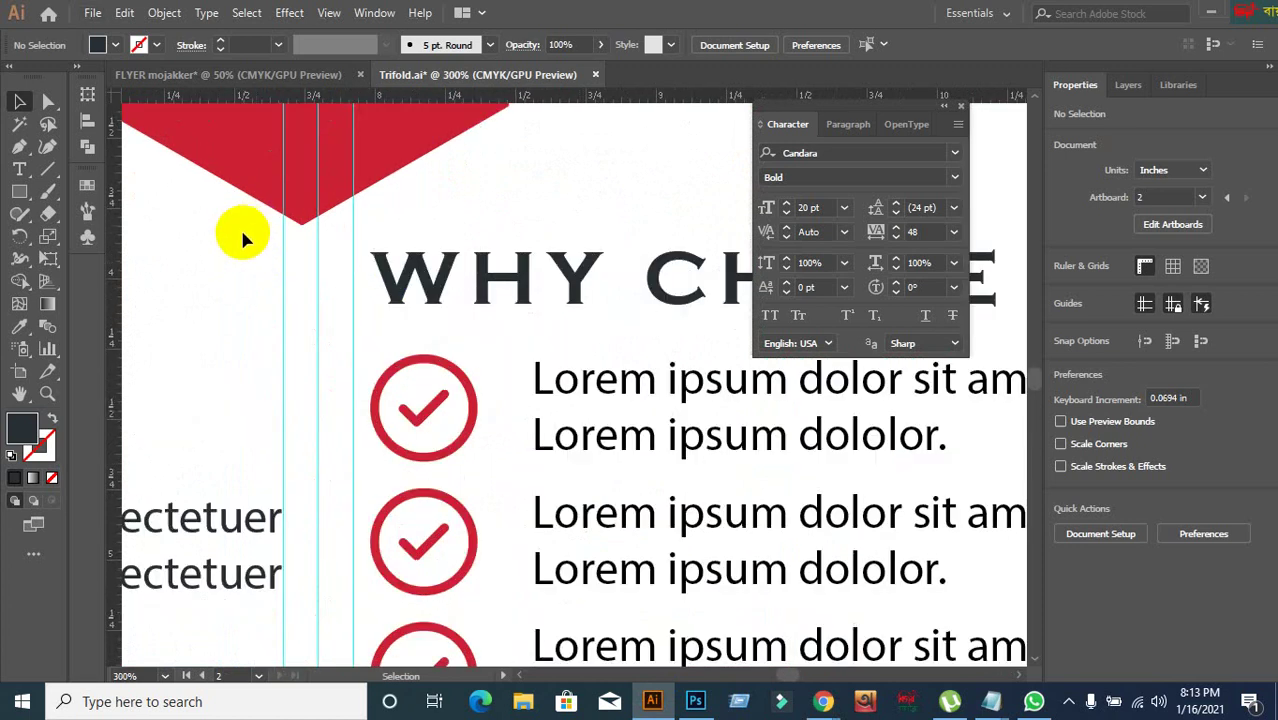
{"action": "scroll", "coordinate": [228, 211], "scroll_direction": "up", "scroll_amount": 1}
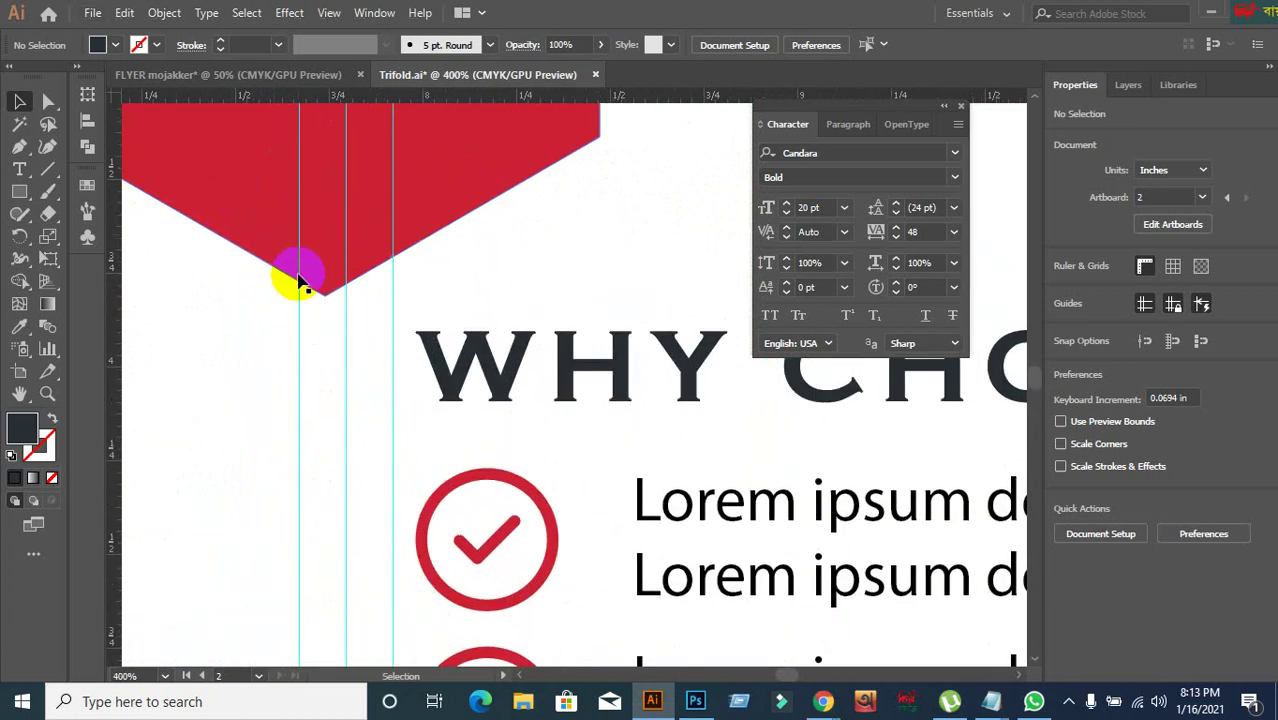
{"action": "scroll", "coordinate": [359, 369], "scroll_direction": "down", "scroll_amount": 3}
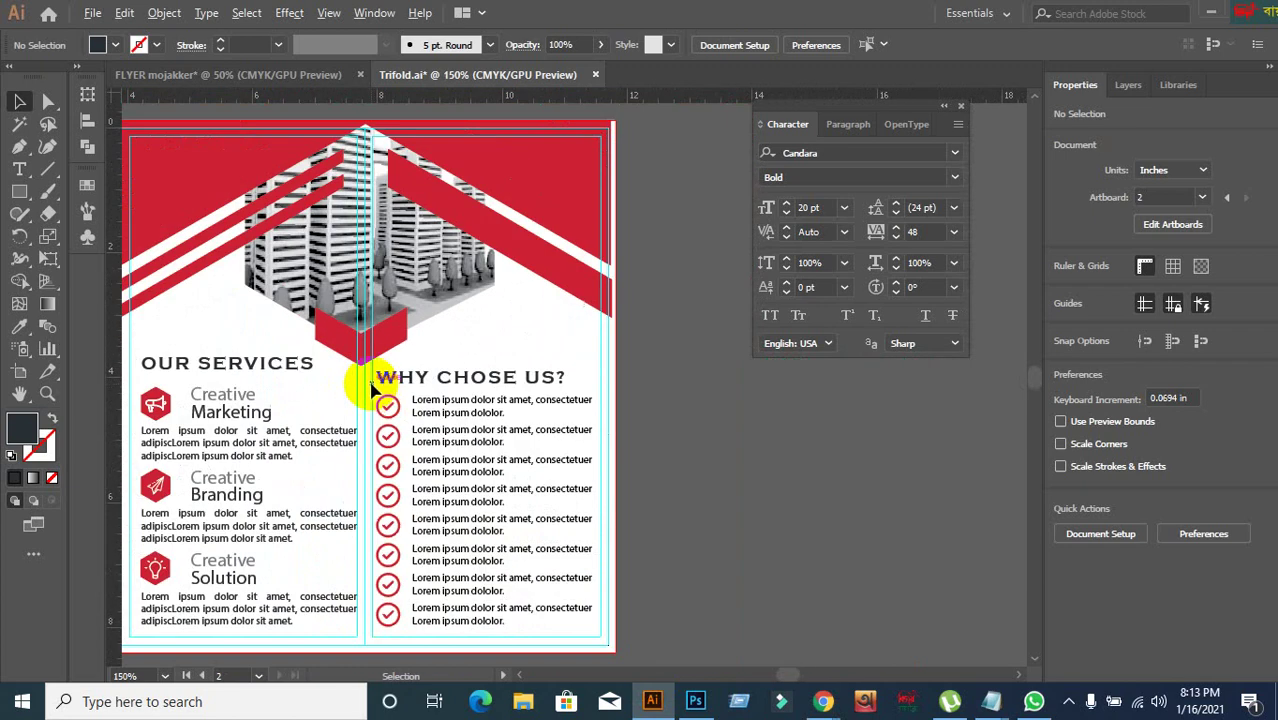
{"action": "scroll", "coordinate": [700, 484], "scroll_direction": "down", "scroll_amount": 2}
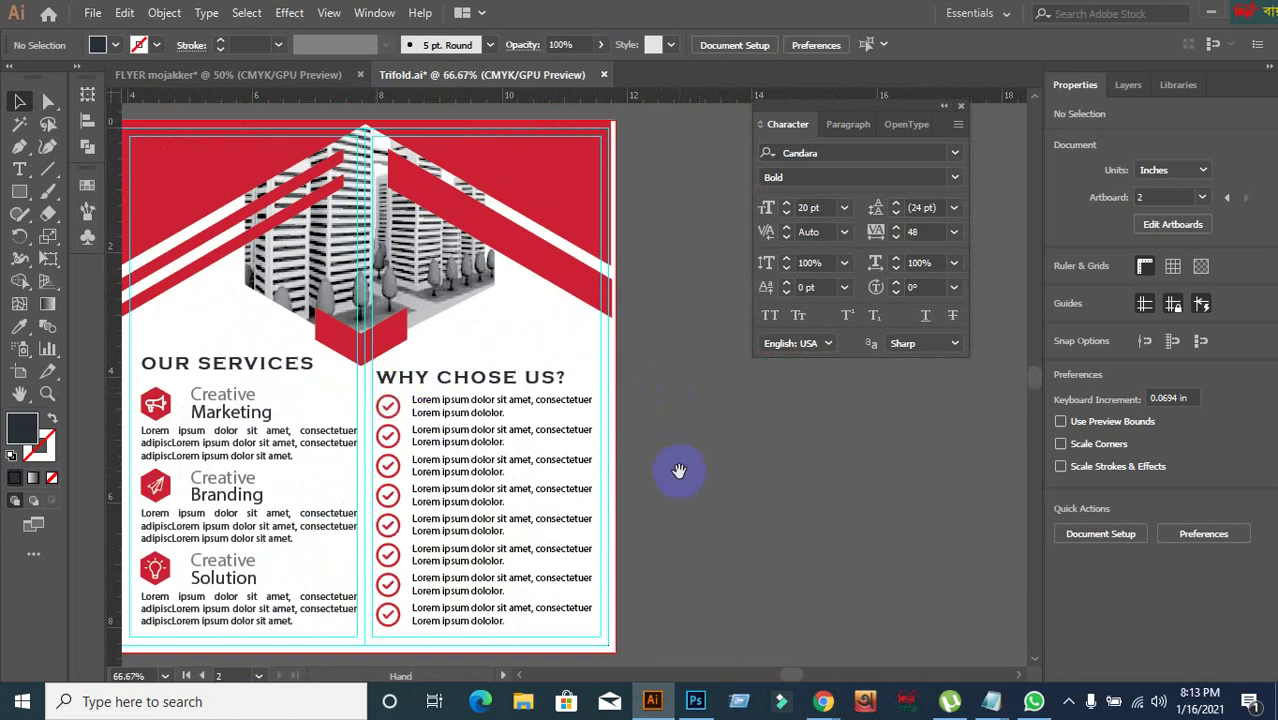
{"action": "left_click_drag", "start_coordinate": [678, 470], "coordinate": [845, 414]}
{"action": "left_click_drag", "start_coordinate": [525, 599], "coordinate": [941, 579]}
{"action": "left_click_drag", "start_coordinate": [783, 594], "coordinate": [432, 584]}
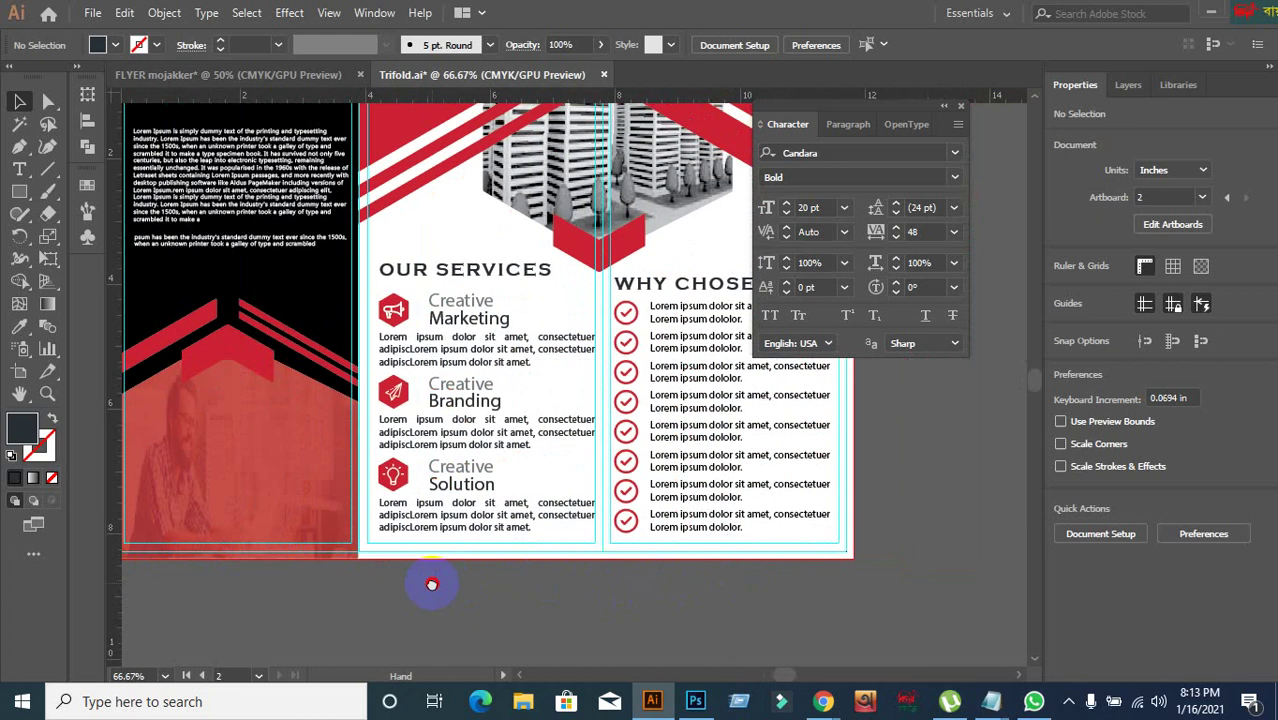
{"action": "scroll", "coordinate": [397, 538], "scroll_direction": "up", "scroll_amount": 1}
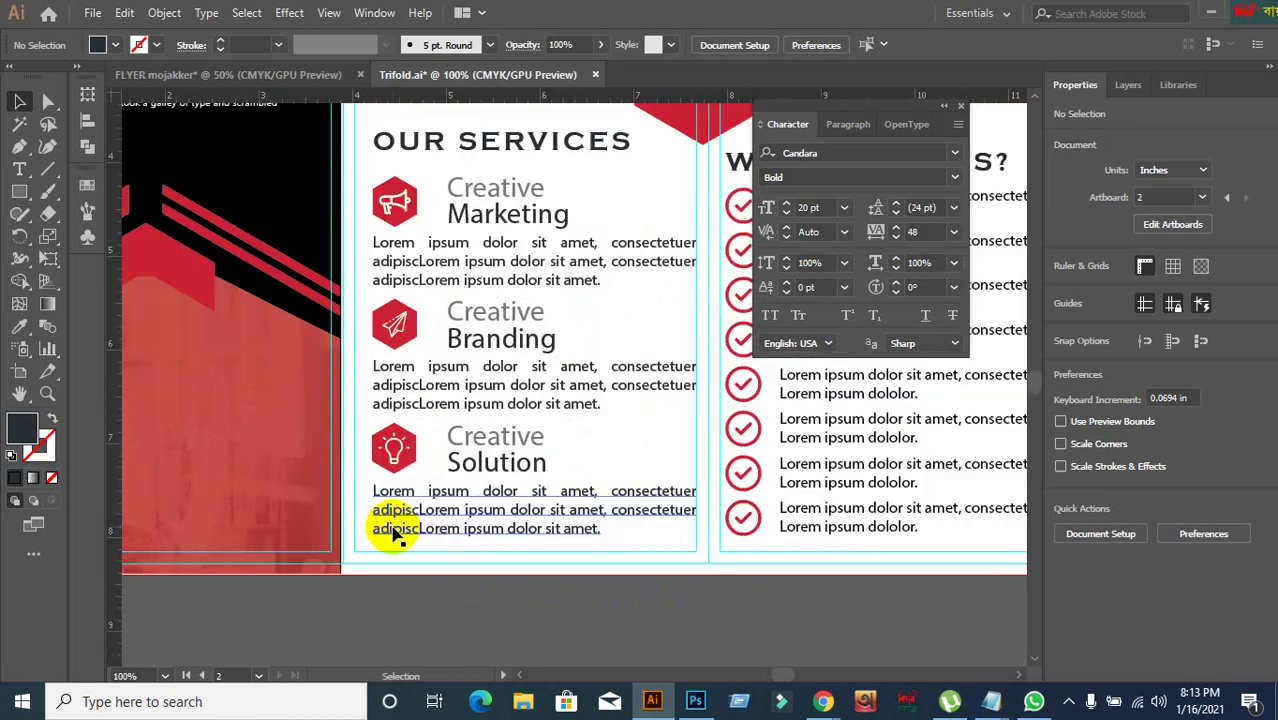
{"action": "scroll", "coordinate": [379, 375], "scroll_direction": "up", "scroll_amount": 2}
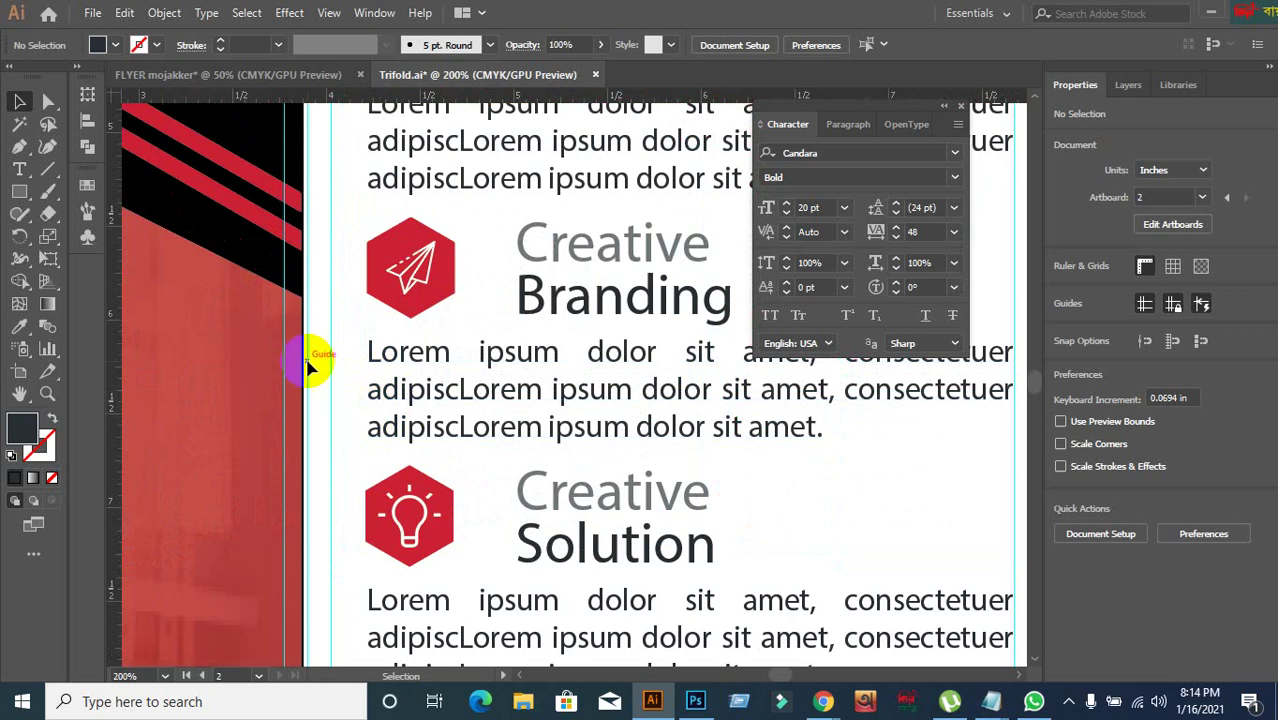
- Draw a rectangle about 0.19 × 0.41 in as a gap gauge between the Our Services panel's left margin guide and its content
{"action": "left_click", "coordinate": [16, 197]}
{"action": "left_click_drag", "start_coordinate": [308, 261], "coordinate": [364, 360]}
{"action": "key", "text": "ctrl+z"}
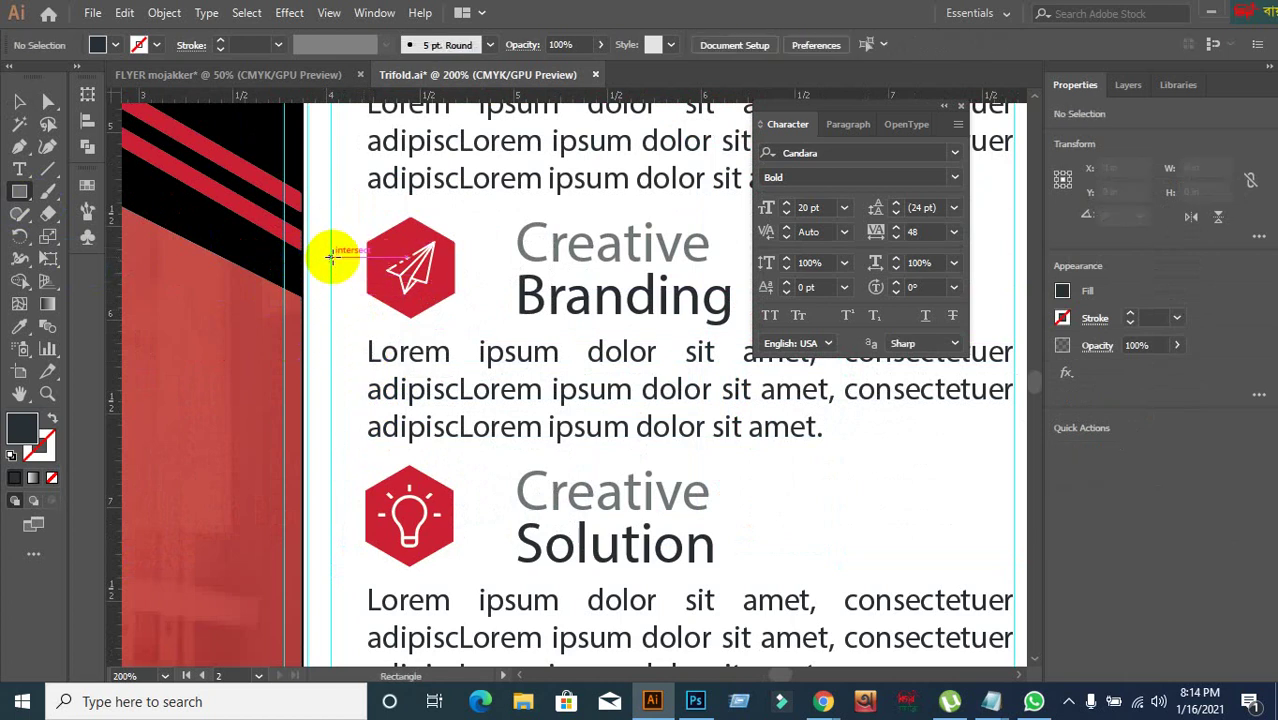
{"action": "left_click_drag", "start_coordinate": [331, 257], "coordinate": [395, 399]}
{"action": "key", "text": "ctrl+z"}
{"action": "scroll", "coordinate": [341, 280], "scroll_direction": "up", "scroll_amount": 2}
{"action": "scroll", "coordinate": [395, 399], "scroll_direction": "down", "scroll_amount": 5}
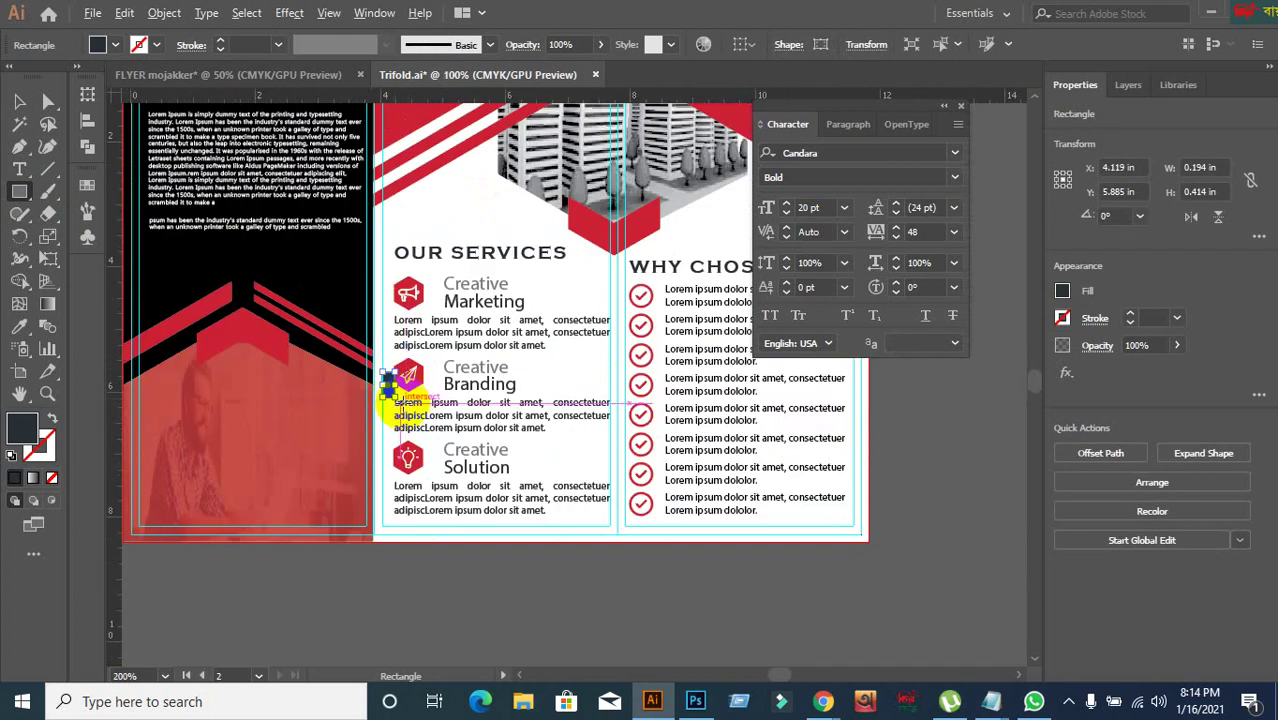
{"action": "key", "text": "v"}
{"action": "left_click", "coordinate": [17, 99]}
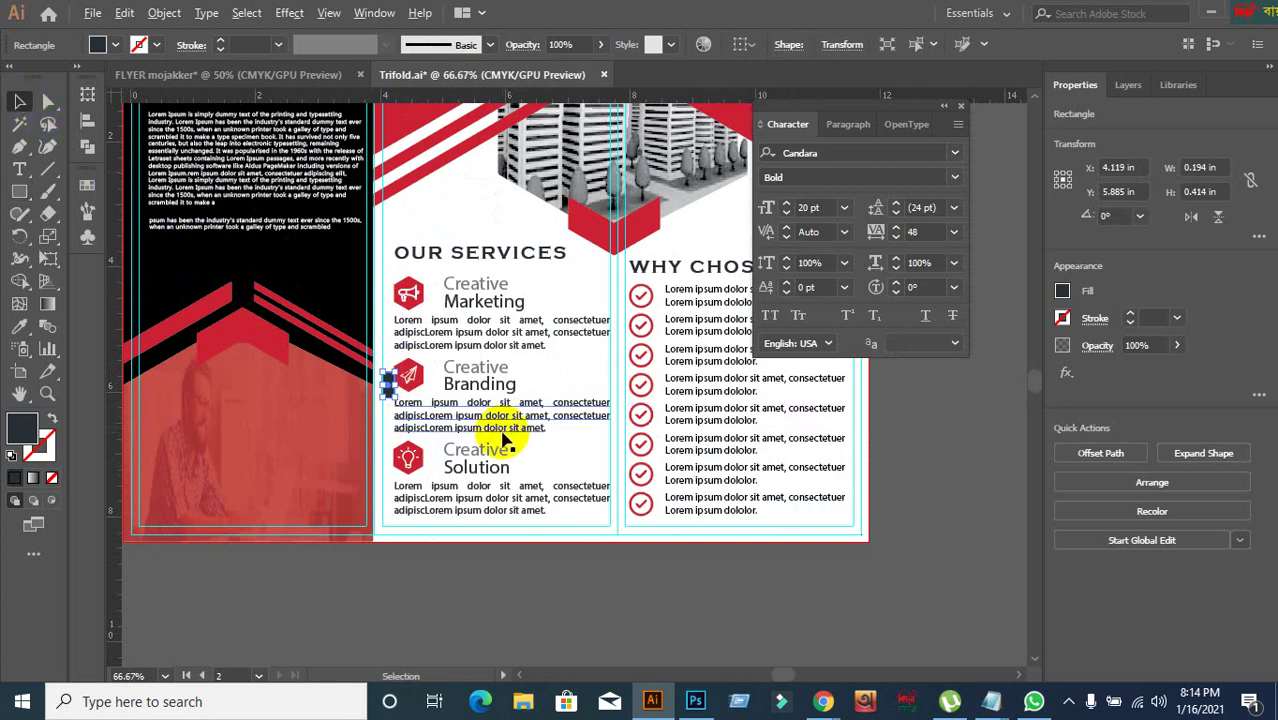
- Move the gauge rectangle across the Our Services panel to its right margin, level with the Creative Branding heading
{"action": "scroll", "coordinate": [525, 422], "scroll_direction": "up", "scroll_amount": 1}
{"action": "left_click_drag", "start_coordinate": [418, 428], "coordinate": [296, 421]}
{"action": "scroll", "coordinate": [296, 421], "scroll_direction": "up", "scroll_amount": 1}
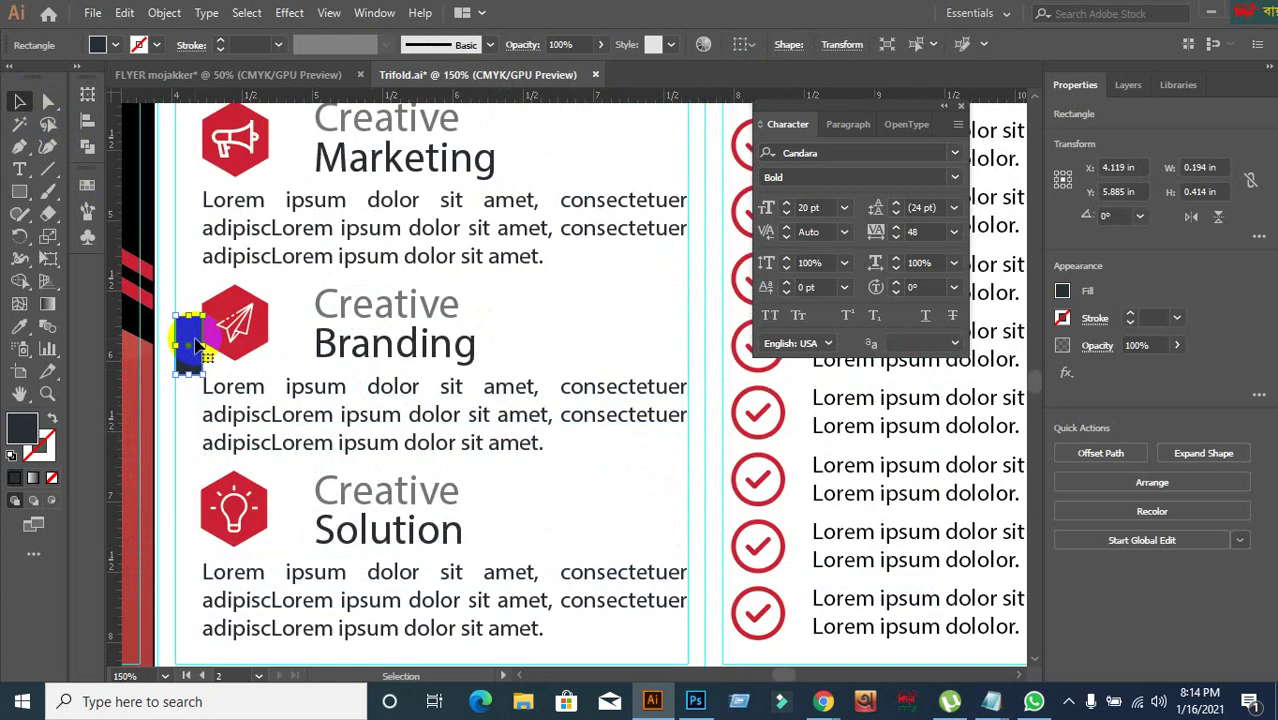
{"action": "left_click_drag", "start_coordinate": [186, 340], "coordinate": [668, 328]}
{"action": "scroll", "coordinate": [560, 380], "scroll_direction": "right", "scroll_amount": 3}
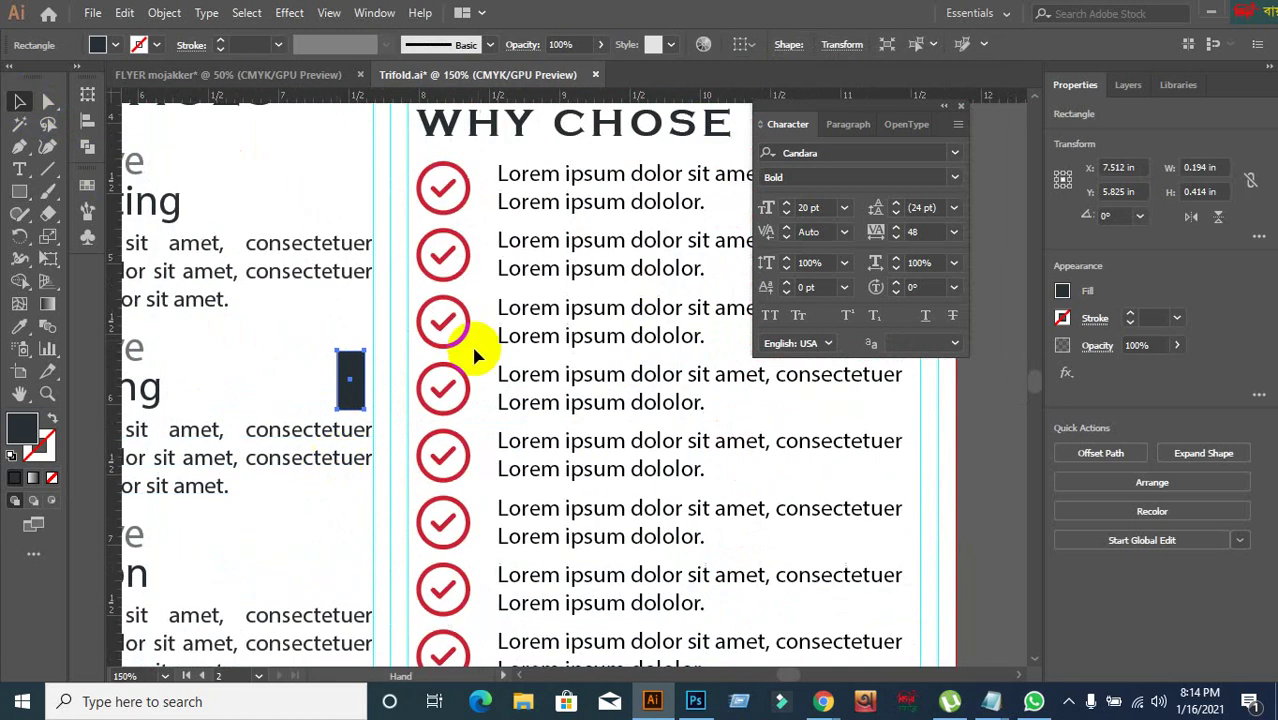
{"action": "left_click_drag", "start_coordinate": [370, 372], "coordinate": [358, 364]}
- Move the gauge rectangle to the Why Chose Us panel's left margin guide, beside the first check icon
{"action": "scroll", "coordinate": [405, 330], "scroll_direction": "up", "scroll_amount": 3}
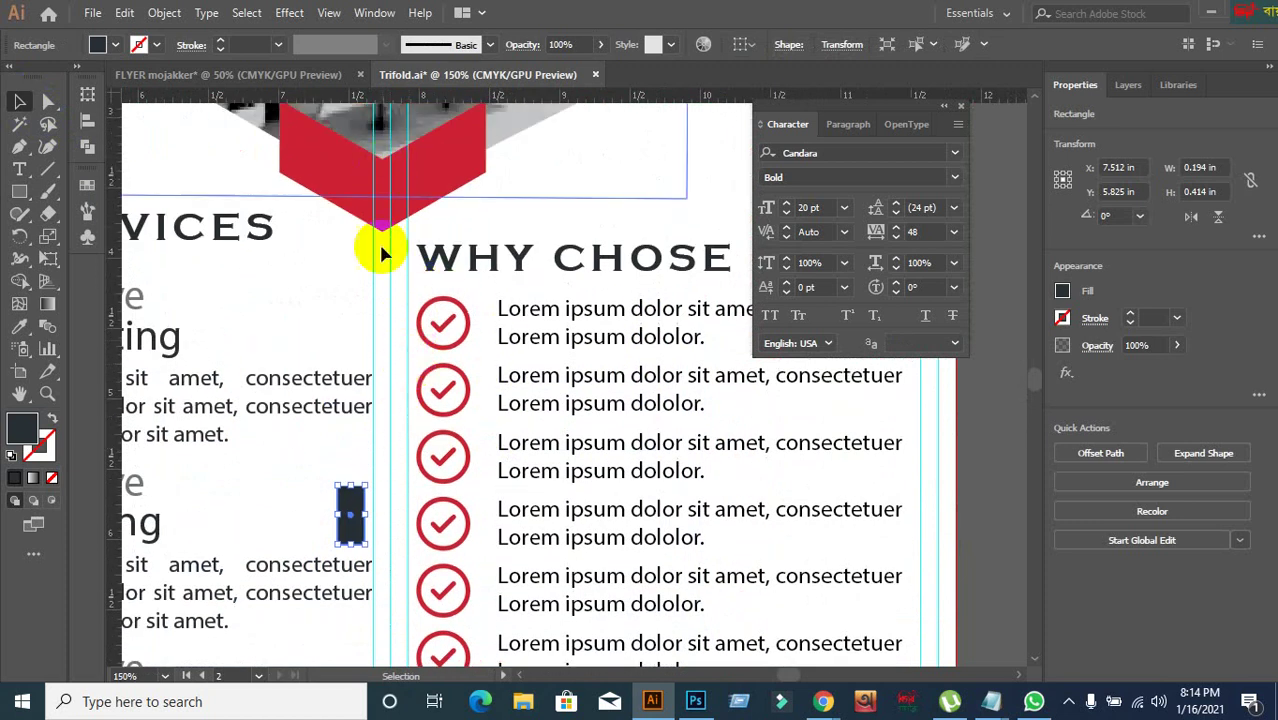
{"action": "scroll", "coordinate": [378, 241], "scroll_direction": "down", "scroll_amount": 2}
{"action": "scroll", "coordinate": [383, 480], "scroll_direction": "right", "scroll_amount": 3}
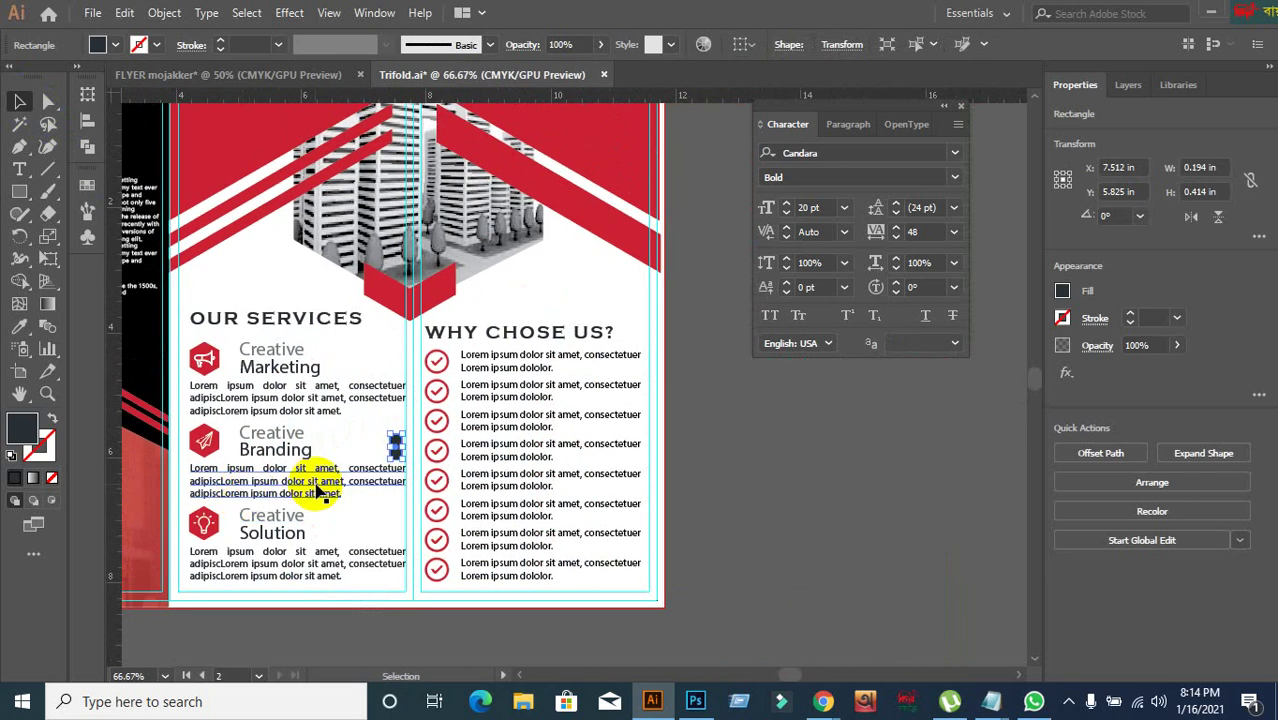
{"action": "scroll", "coordinate": [499, 457], "scroll_direction": "up", "scroll_amount": 3}
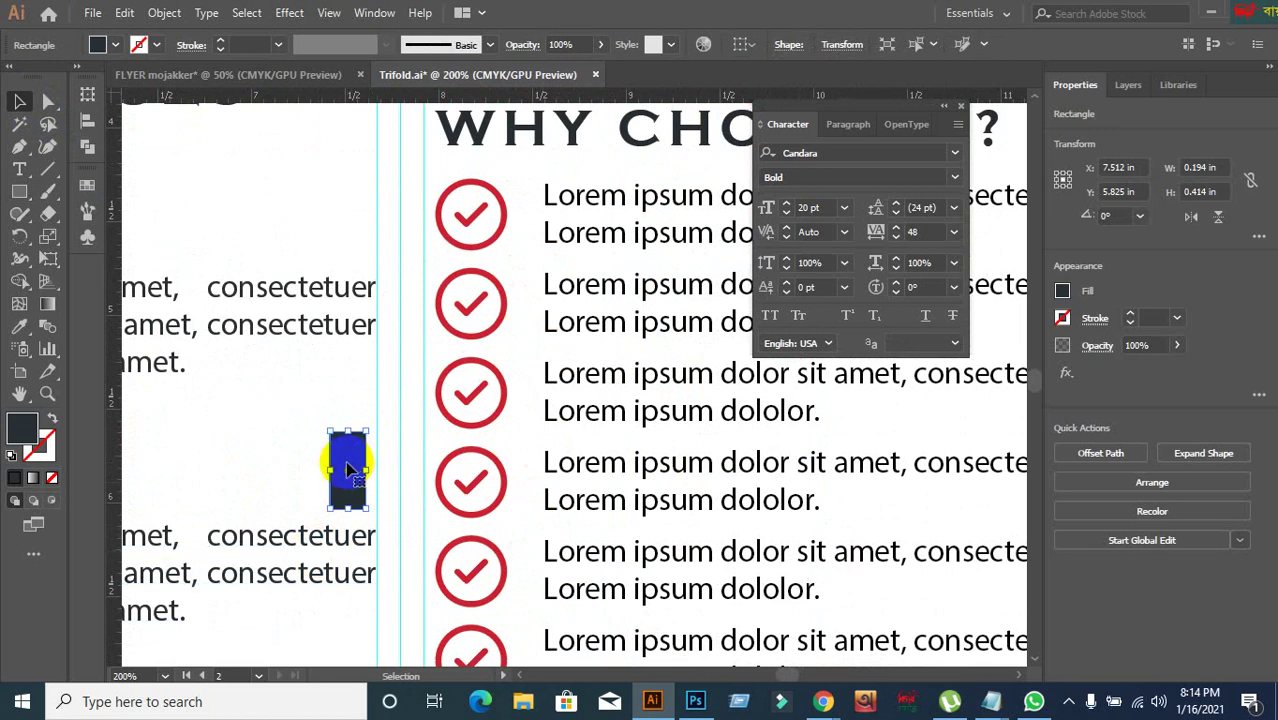
{"action": "left_click_drag", "start_coordinate": [349, 461], "coordinate": [441, 220]}
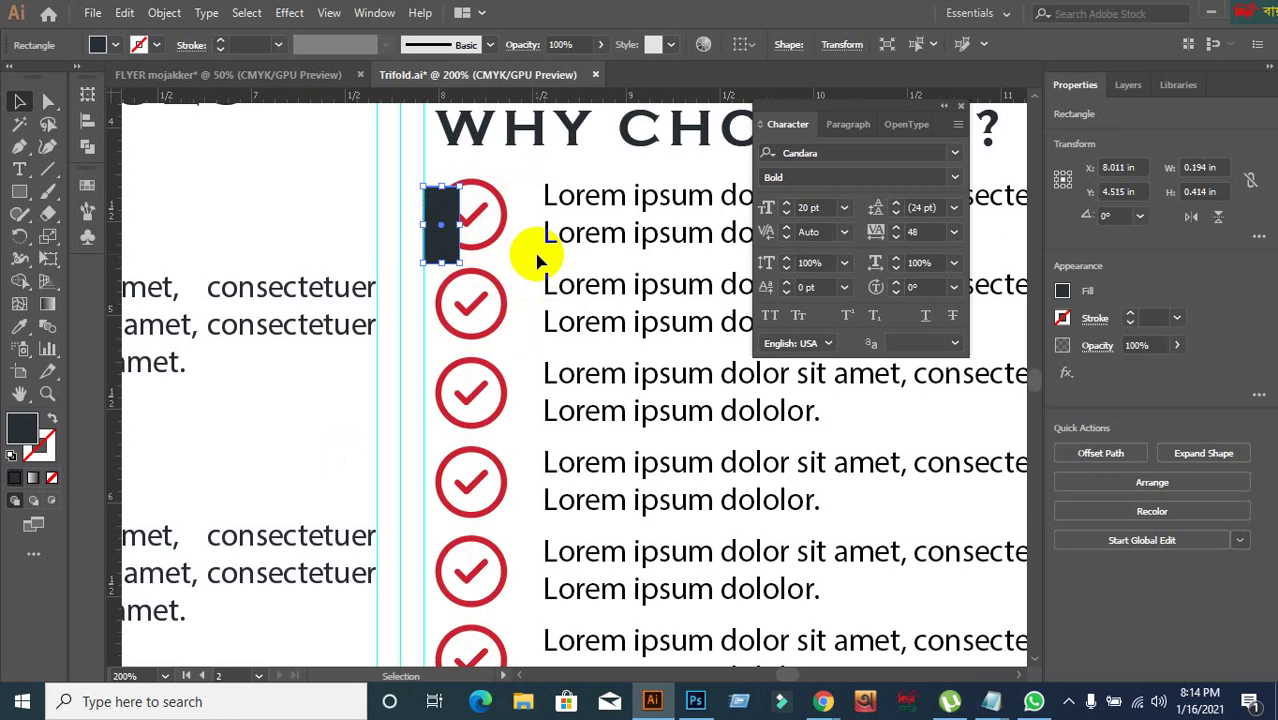
- Examine the Why Chose Us list's spacing from its side and bottom margin guides, comparing the first check icon with the gauge rectangle
{"action": "left_click_drag", "start_coordinate": [537, 252], "coordinate": [348, 302]}
{"action": "left_click", "coordinate": [314, 224]}
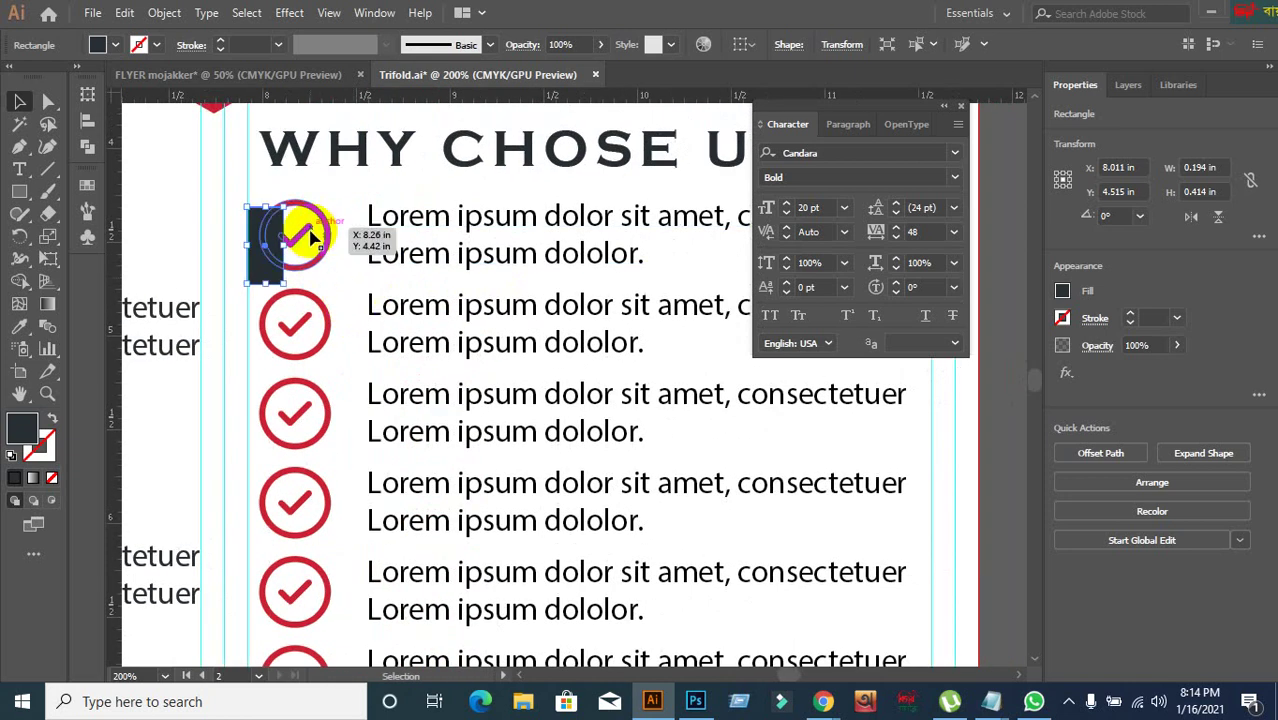
{"action": "scroll", "coordinate": [496, 410], "scroll_direction": "down", "scroll_amount": 1}
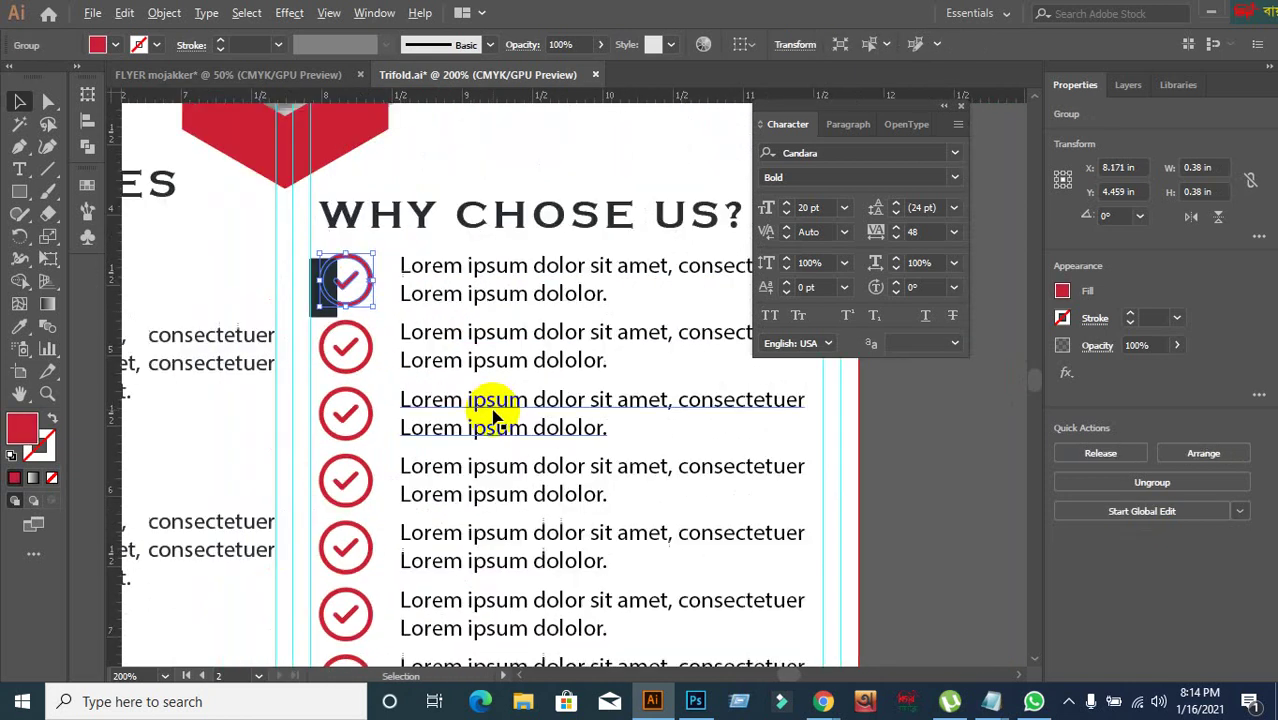
{"action": "left_click", "coordinate": [948, 545]}
{"action": "left_click_drag", "start_coordinate": [950, 514], "coordinate": [836, 456]}
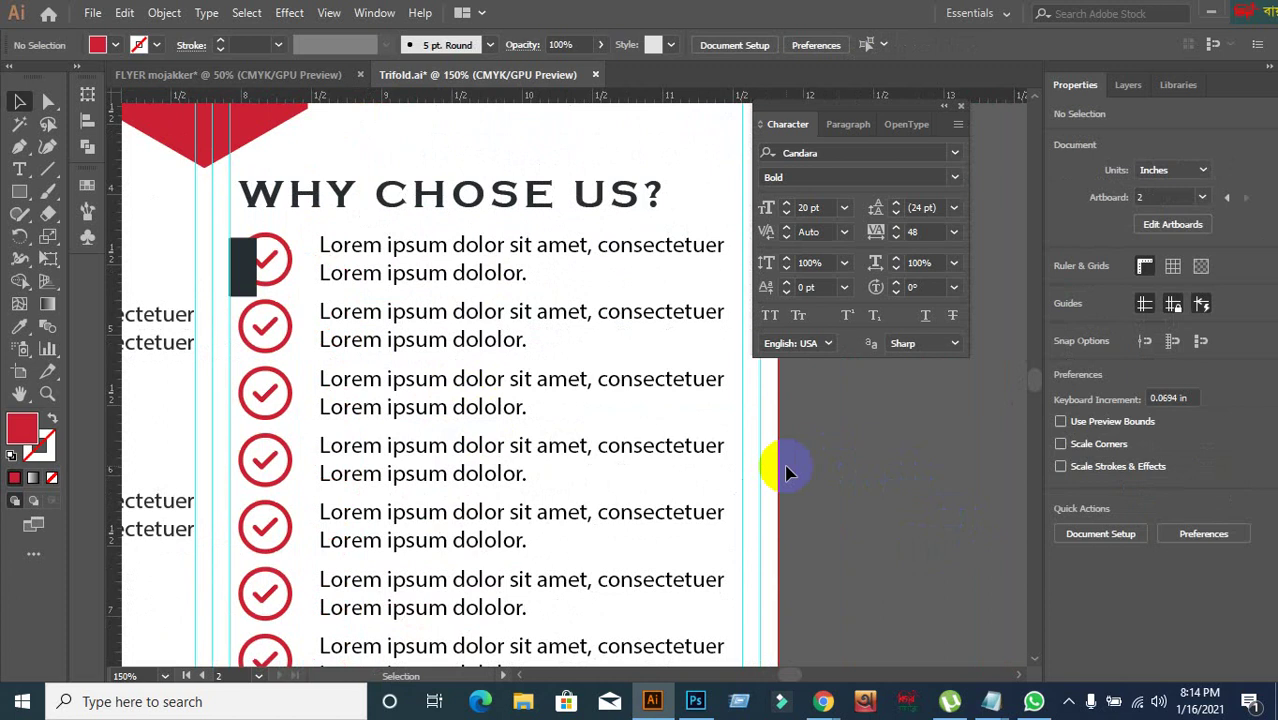
{"action": "scroll", "coordinate": [530, 580], "scroll_direction": "down", "scroll_amount": 1}
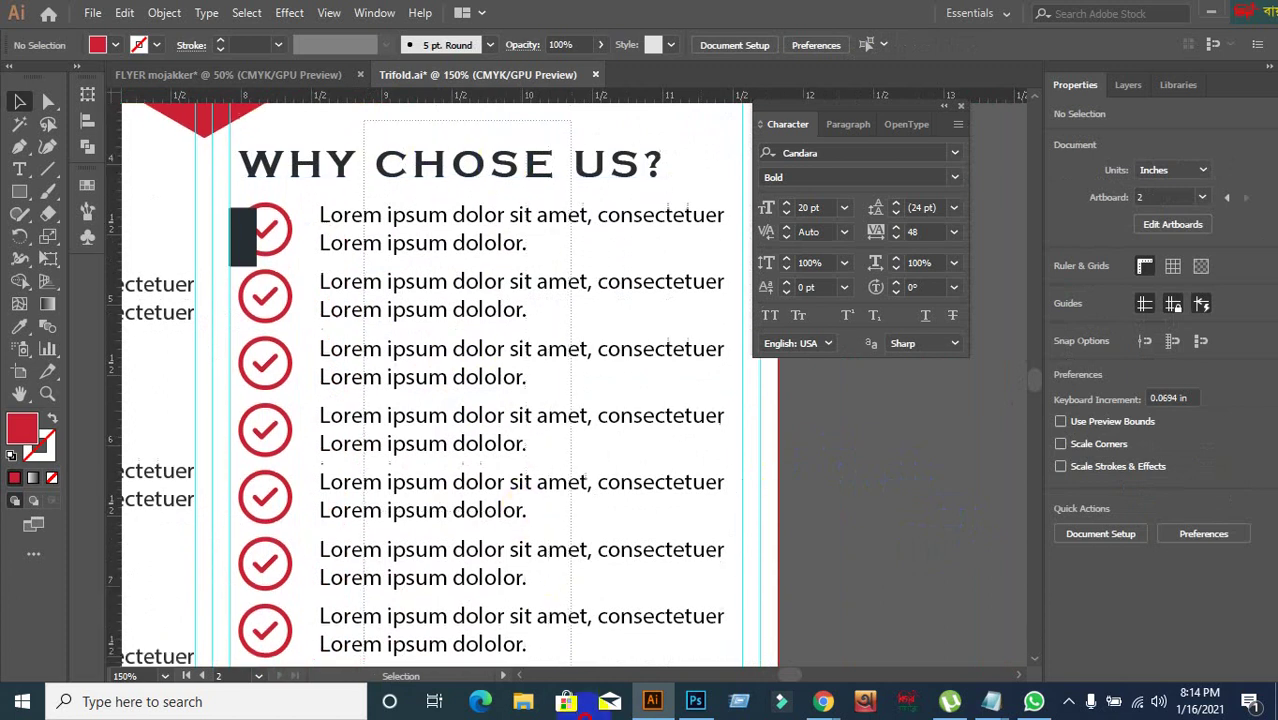
{"action": "scroll", "coordinate": [585, 678], "scroll_direction": "down", "scroll_amount": 3}
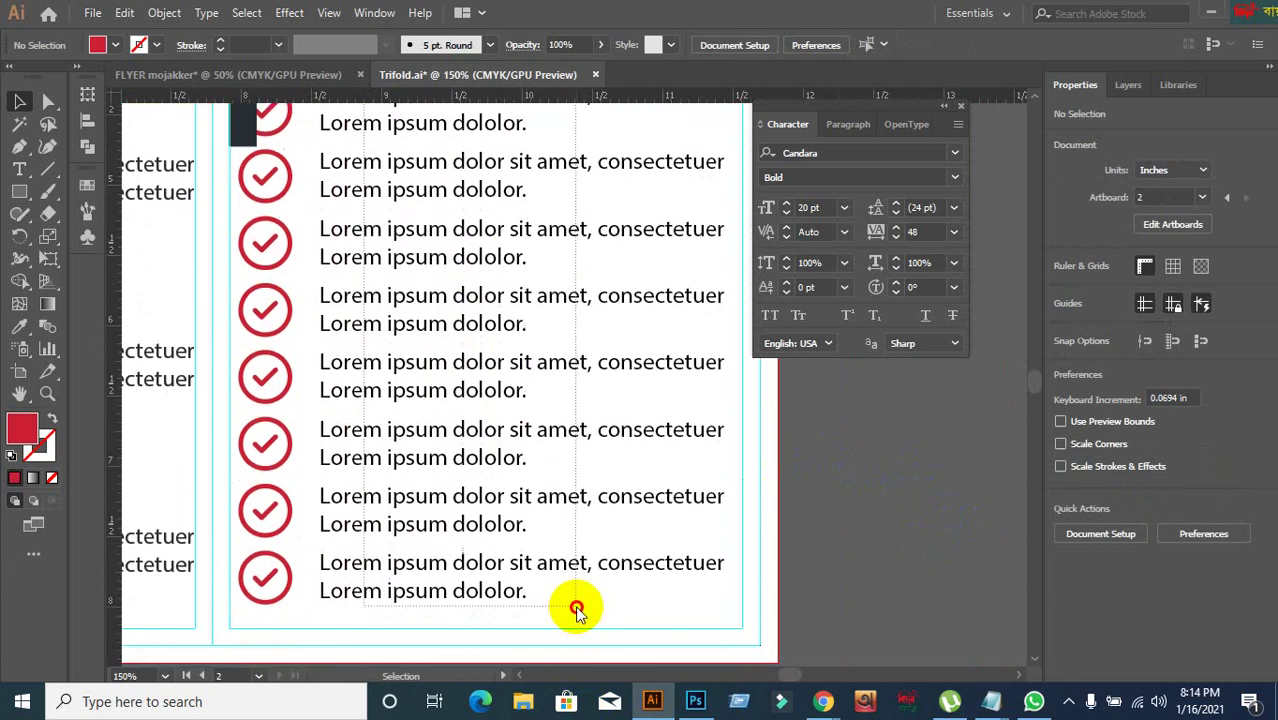
{"action": "left_click_drag", "start_coordinate": [577, 608], "coordinate": [577, 608]}
{"action": "left_click", "coordinate": [858, 548]}
- Delete the gauge rectangle beside the first check icon
{"action": "scroll", "coordinate": [856, 546], "scroll_direction": "up", "scroll_amount": 3}
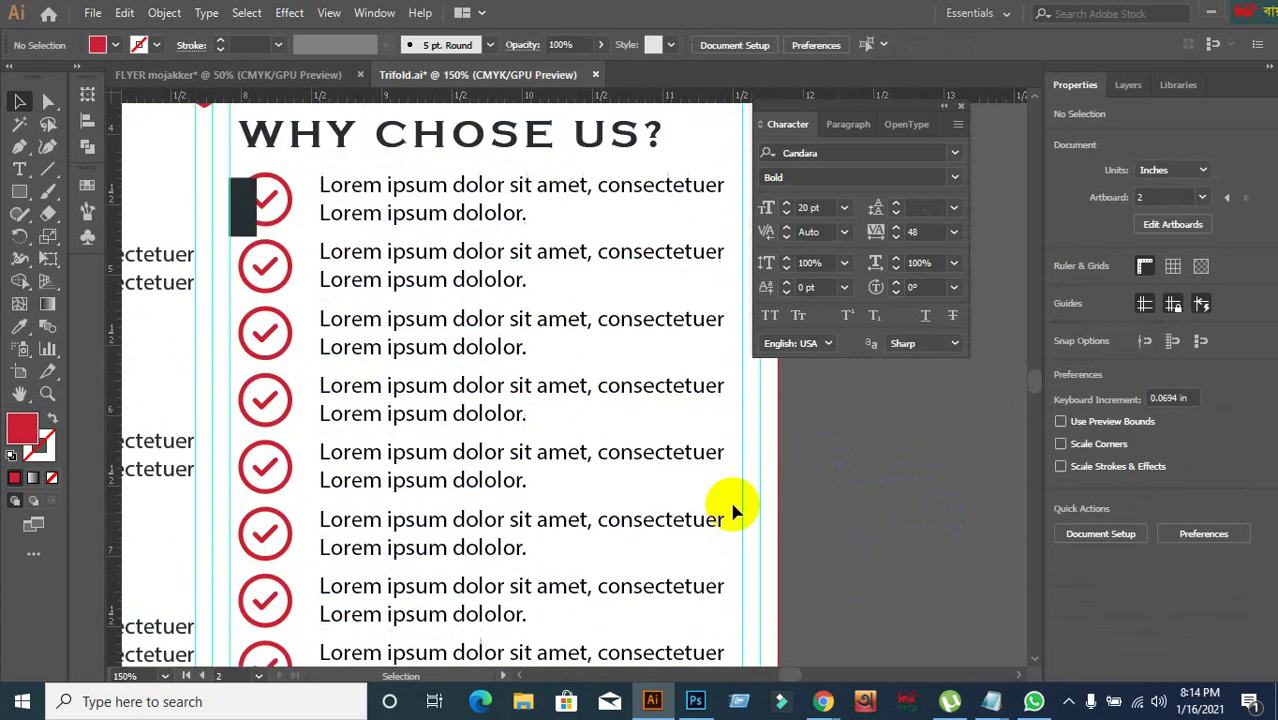
{"action": "left_click_drag", "start_coordinate": [248, 205], "coordinate": [560, 368]}
{"action": "key", "text": "Delete"}
- Nudge the whole Our Services content group left to the panel's left margin guide, at X about 5.73 in
{"action": "key", "text": "ctrl+minus"}
{"action": "key", "text": "ctrl+minus"}
{"action": "key", "text": "ctrl+minus"}
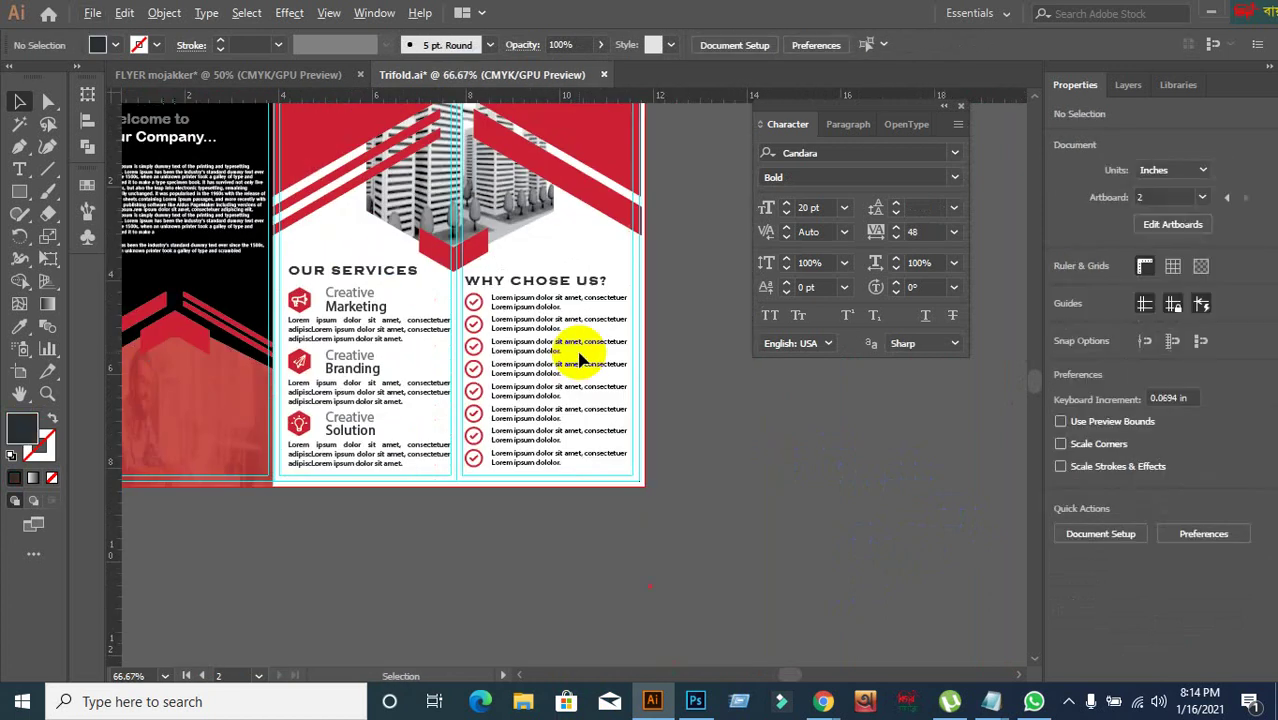
{"action": "scroll", "coordinate": [480, 330], "scroll_direction": "up", "scroll_amount": 2, "text": "alt"}
{"action": "scroll", "coordinate": [450, 255], "scroll_direction": "up", "scroll_amount": 2}
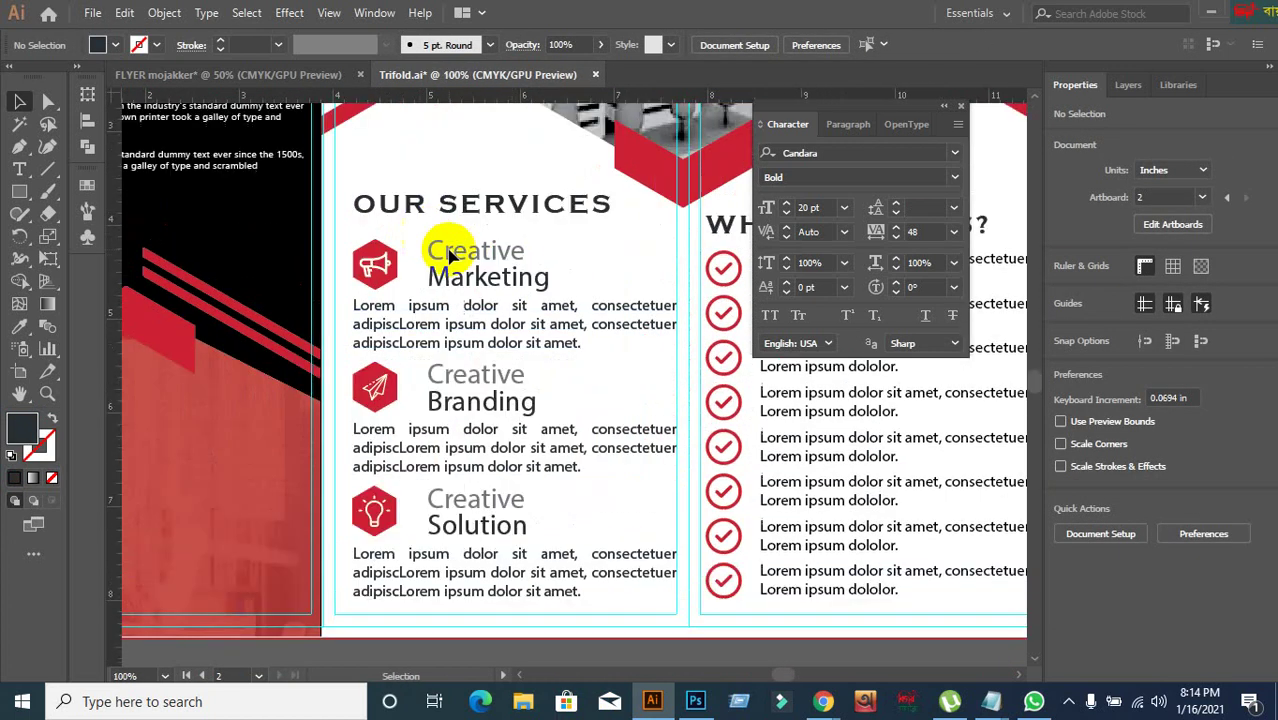
{"action": "left_click_drag", "start_coordinate": [346, 185], "coordinate": [544, 604]}
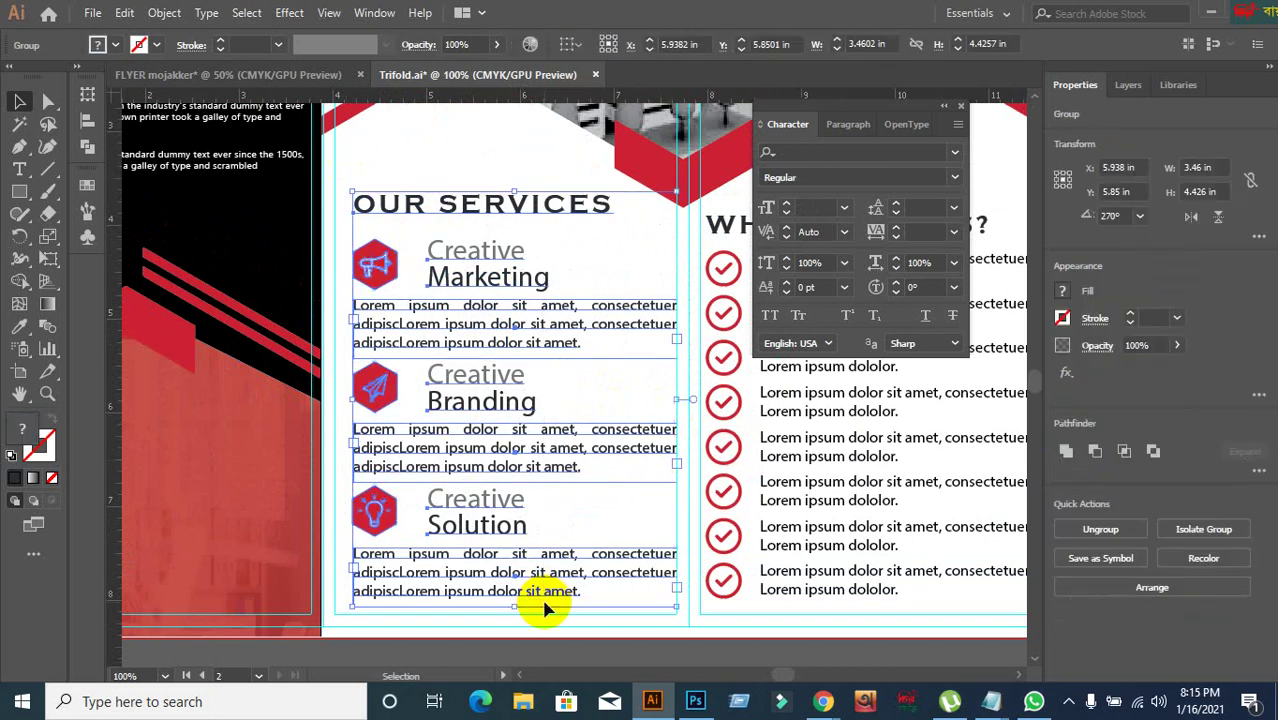
{"action": "key", "text": "Left"}
{"action": "key", "text": "Left"}
{"action": "key", "text": "Left"}
{"action": "key", "text": "Left"}
{"action": "key", "text": "Left"}
{"action": "key", "text": "Left"}
{"action": "key", "text": "Left"}
{"action": "key", "text": "Left"}
{"action": "key", "text": "Left"}
{"action": "key", "text": "Left"}
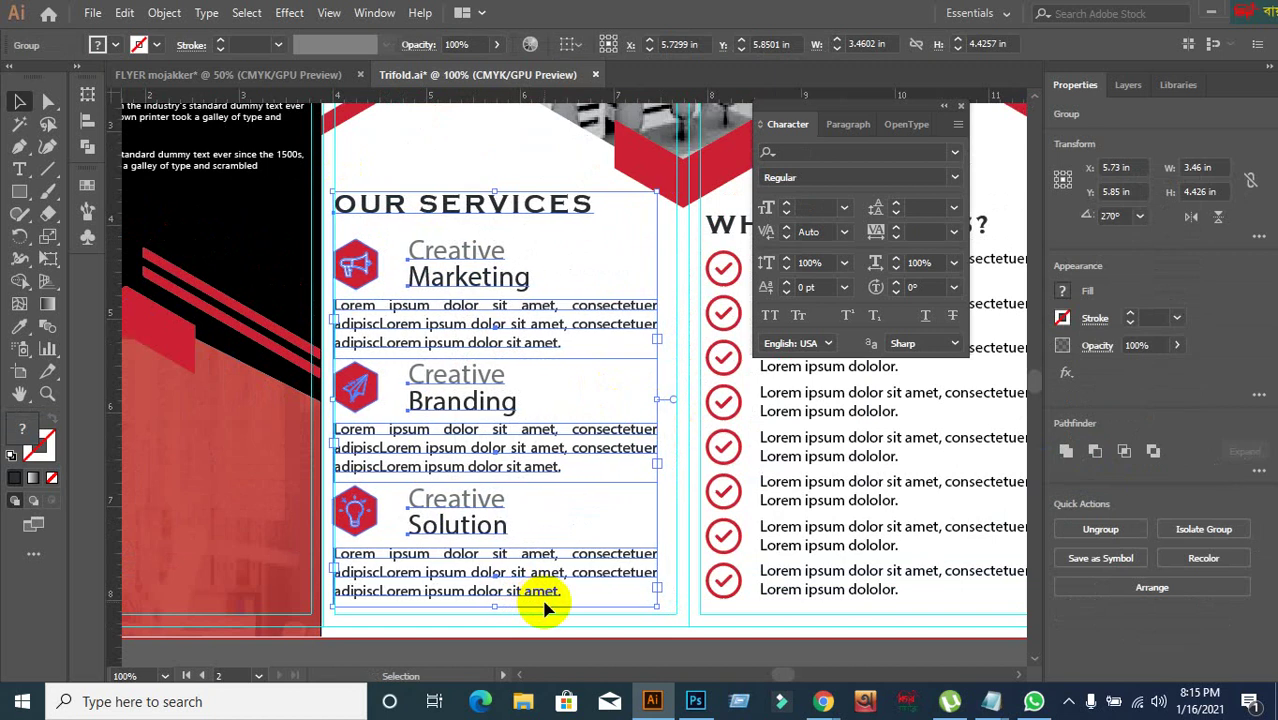
- Try to move the whole Why Chose Us content group to its panel's left margin guide
{"action": "scroll", "coordinate": [713, 513], "scroll_direction": "down", "scroll_amount": 1}
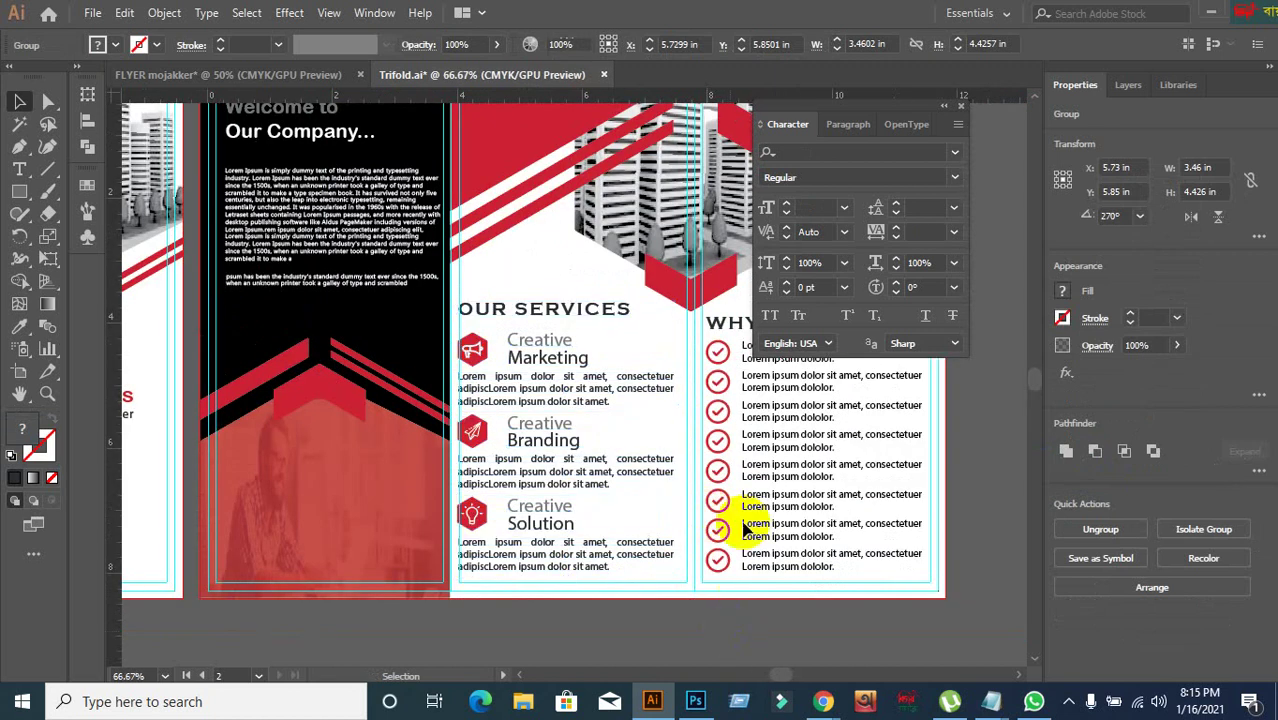
{"action": "left_click", "coordinate": [745, 527]}
{"action": "scroll", "coordinate": [750, 508], "scroll_direction": "up", "scroll_amount": 1}
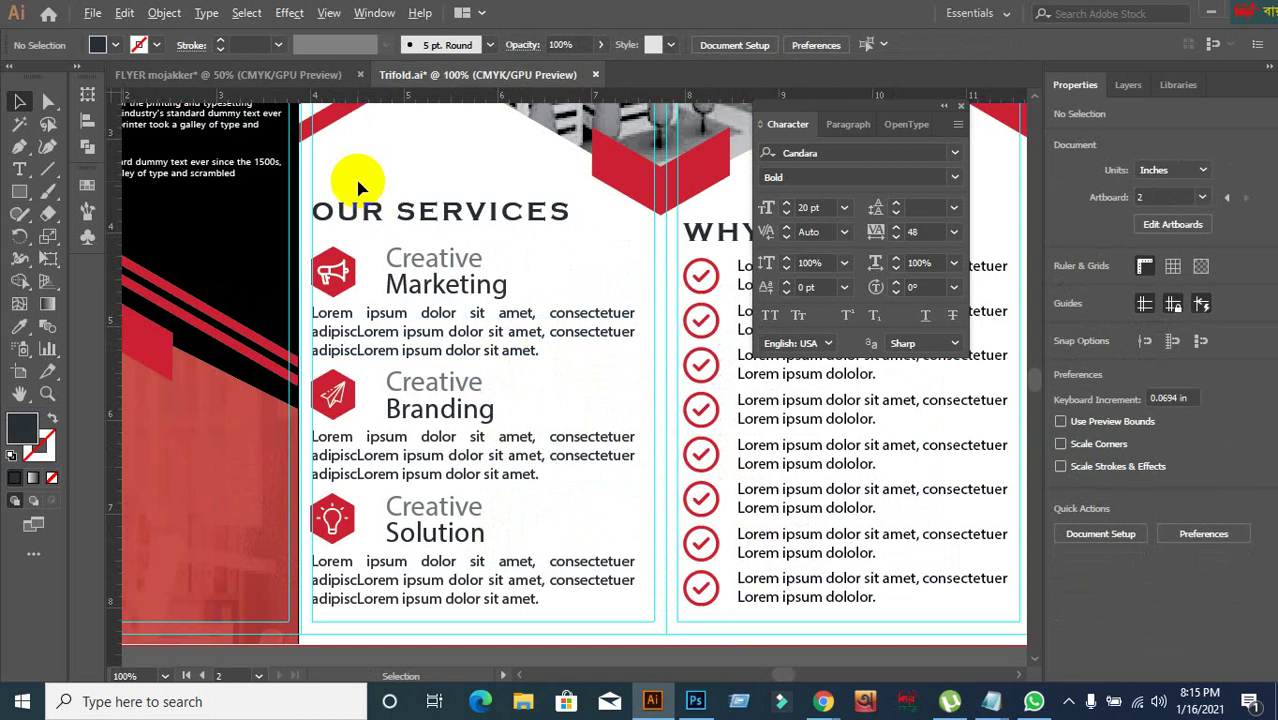
{"action": "scroll", "coordinate": [360, 188], "scroll_direction": "down", "scroll_amount": 1}
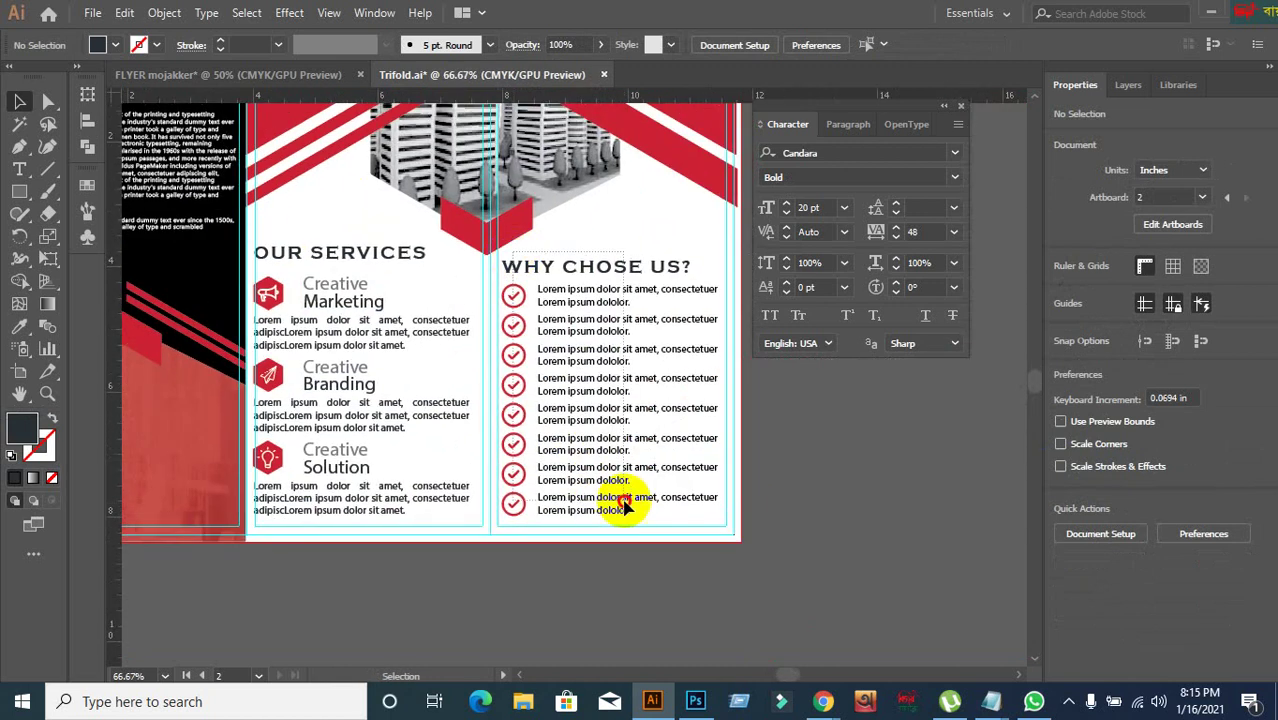
{"action": "left_click_drag", "start_coordinate": [624, 503], "coordinate": [621, 500]}
{"action": "left_click_drag", "start_coordinate": [580, 446], "coordinate": [576, 443]}
{"action": "left_click", "coordinate": [590, 580]}
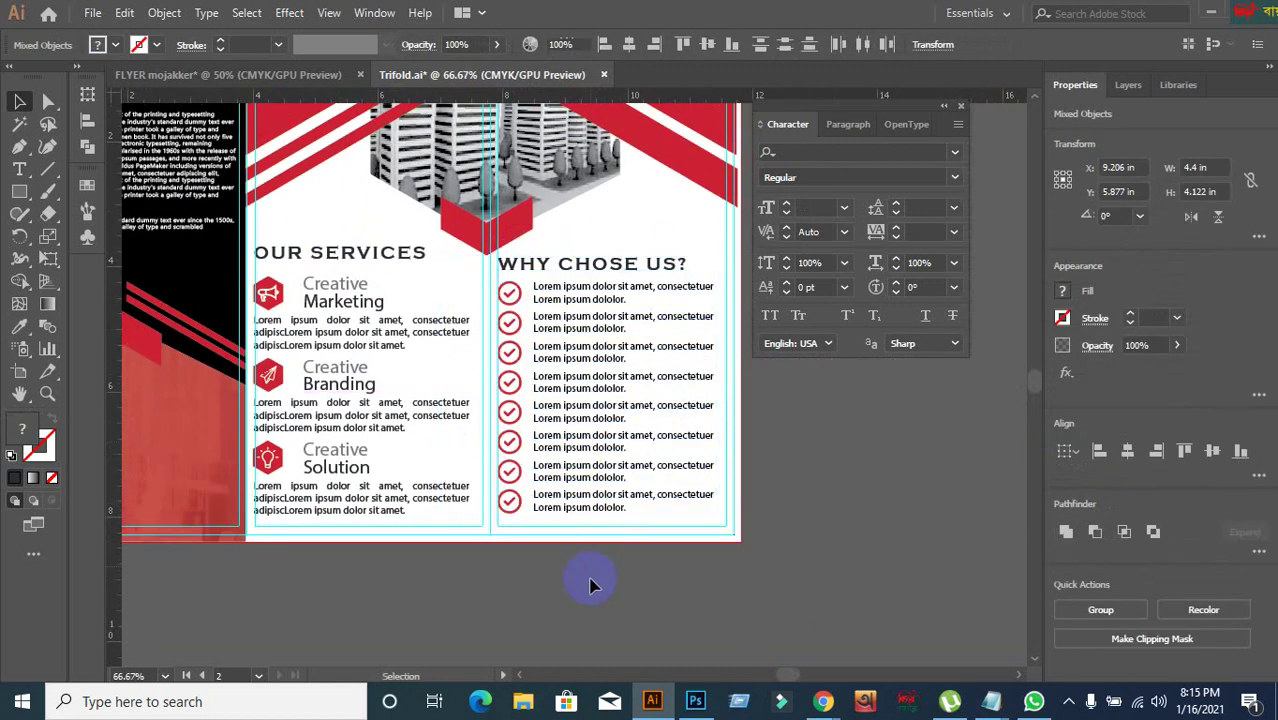
{"action": "key", "text": "ctrl+z"}
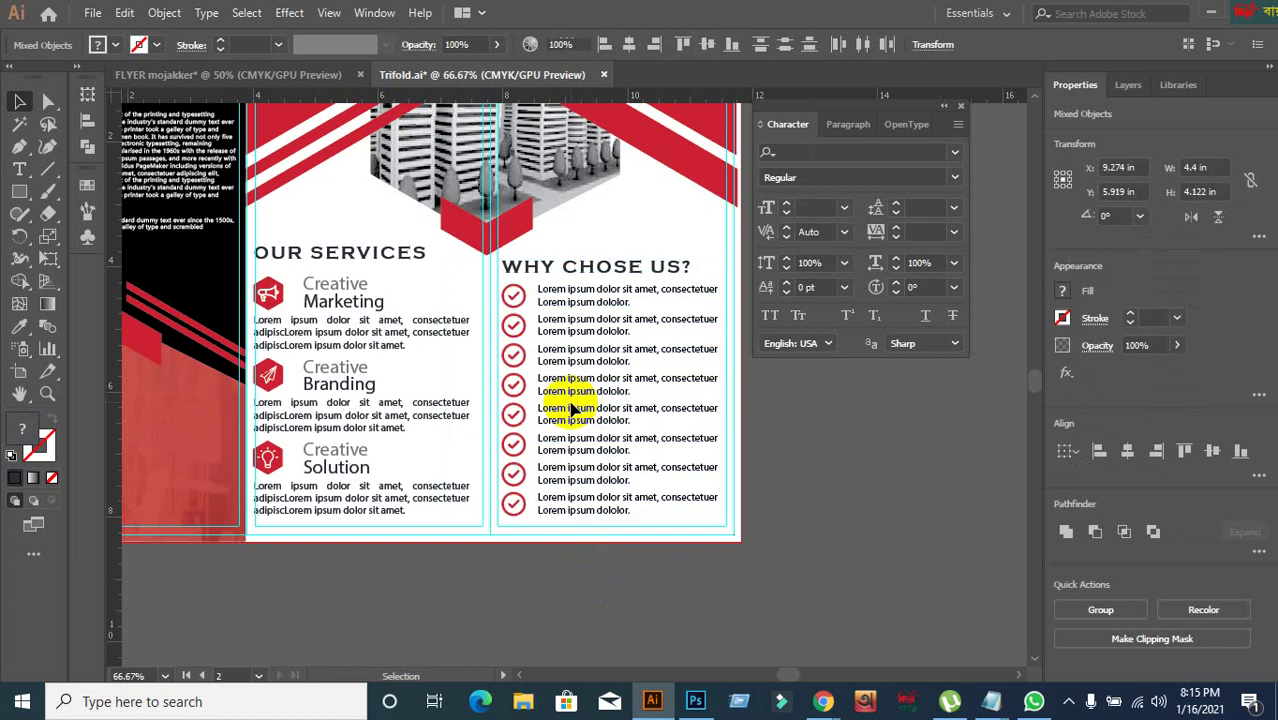
- Examine the Why Chose Us panel's spacing against its margin guides and compare it with the other brochure panels
{"action": "left_click", "coordinate": [582, 580]}
{"action": "scroll", "coordinate": [491, 266], "scroll_direction": "up", "scroll_amount": 1}
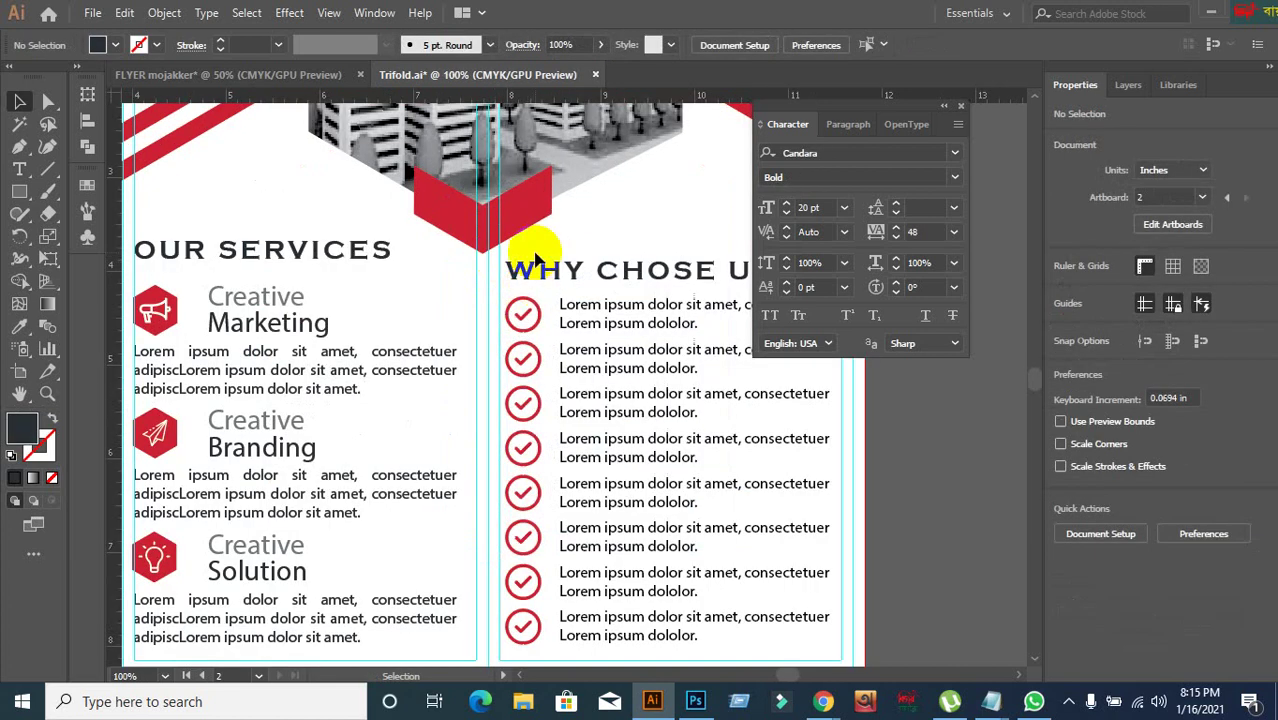
{"action": "scroll", "coordinate": [535, 255], "scroll_direction": "down", "scroll_amount": 1}
{"action": "scroll", "coordinate": [660, 290], "scroll_direction": "up", "scroll_amount": 1}
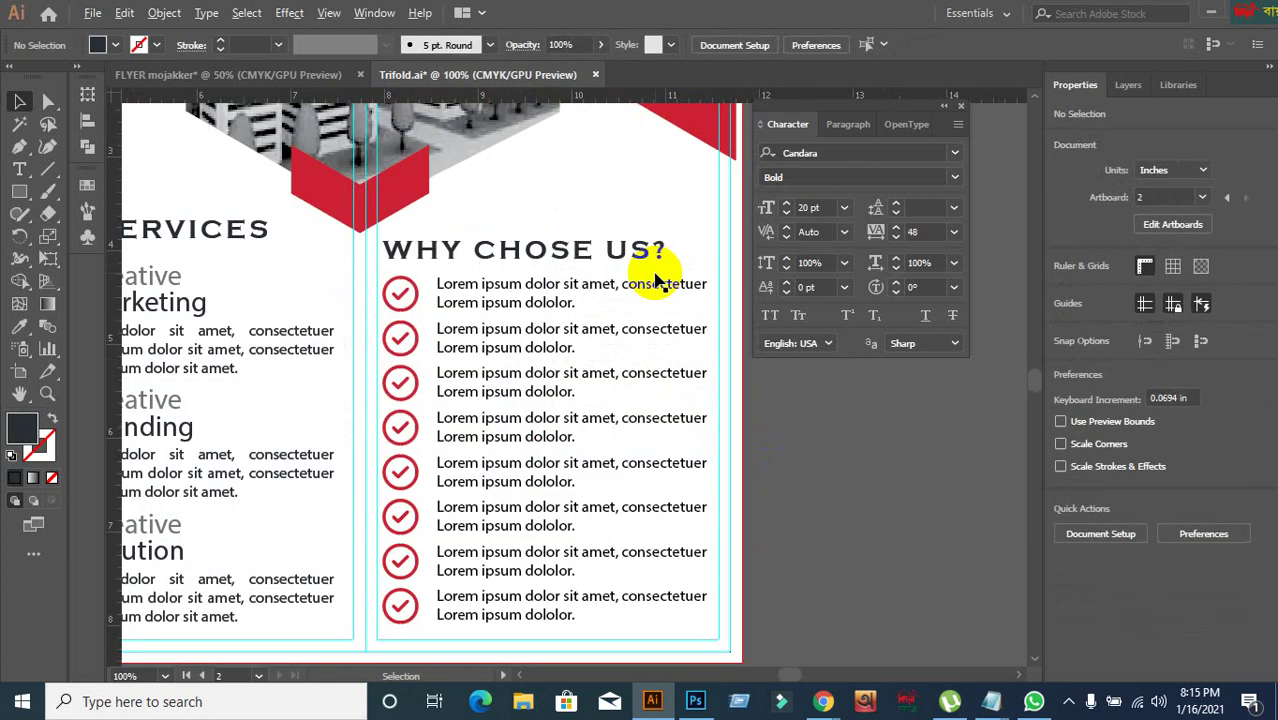
{"action": "scroll", "coordinate": [826, 458], "scroll_direction": "down", "scroll_amount": 2}
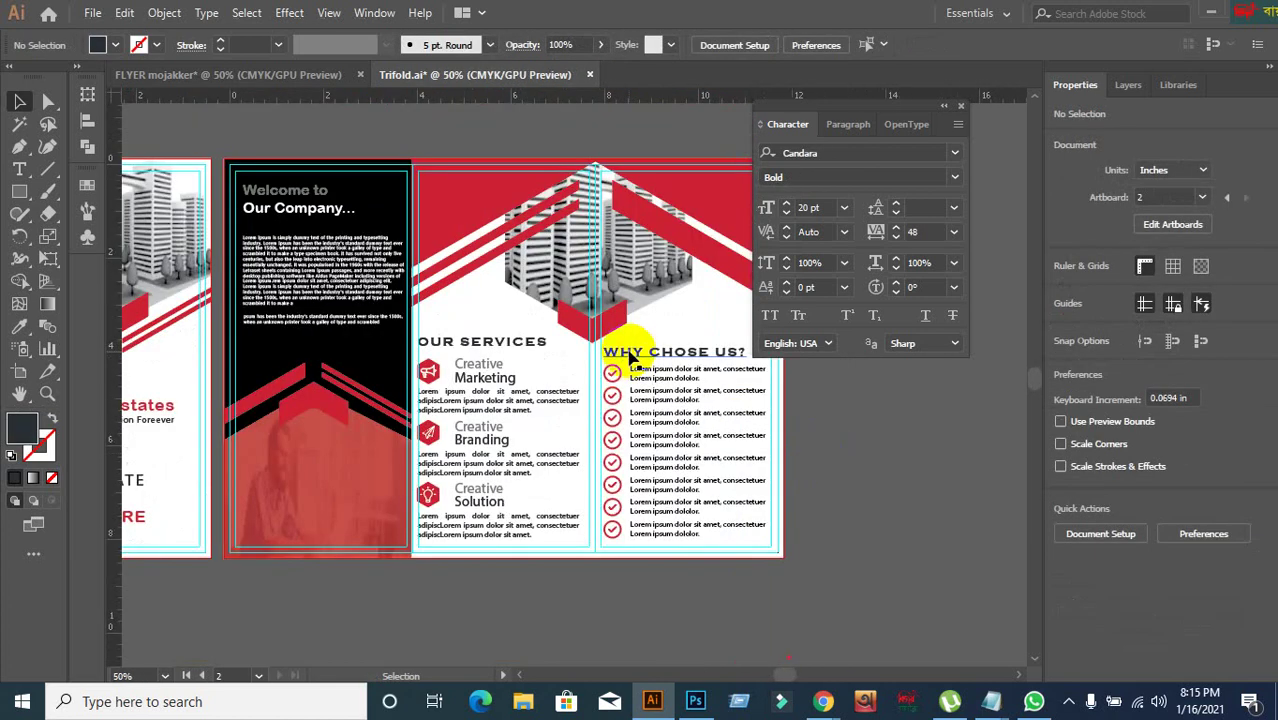
{"action": "left_click_drag", "start_coordinate": [633, 320], "coordinate": [586, 402]}
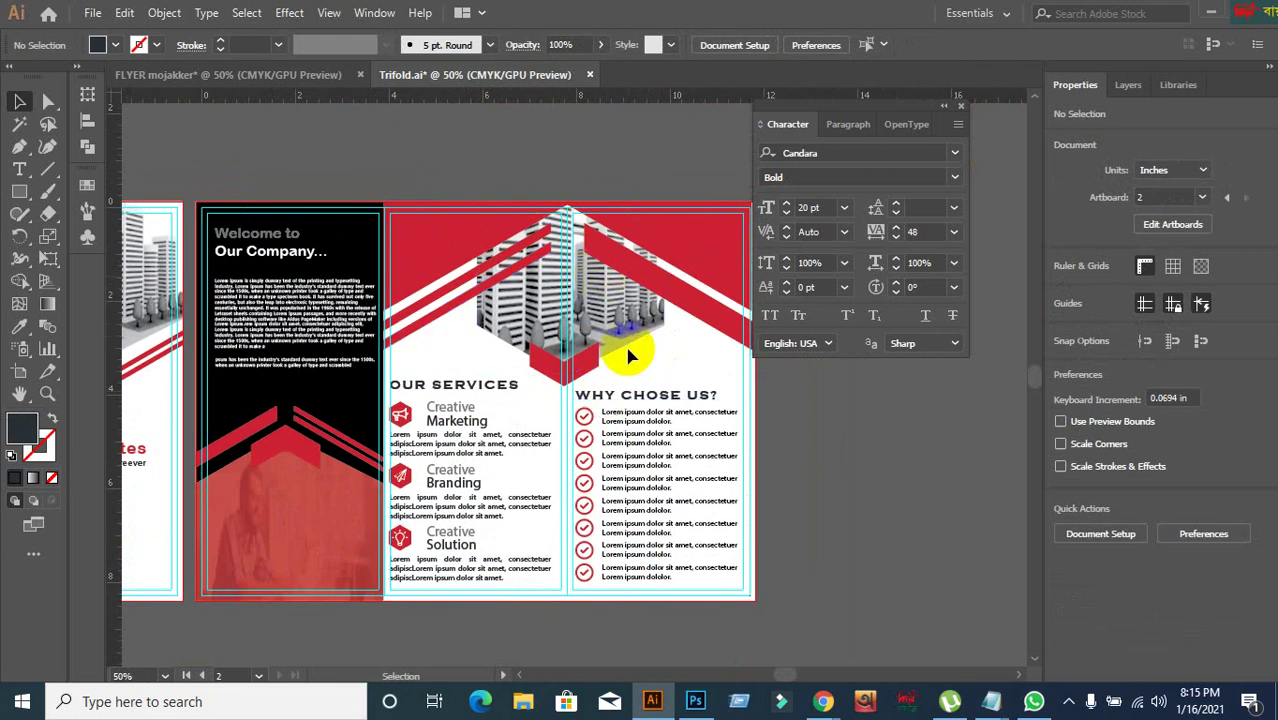
{"action": "scroll", "coordinate": [633, 342], "scroll_direction": "down", "scroll_amount": 1}
{"action": "left_click_drag", "start_coordinate": [497, 404], "coordinate": [491, 374]}
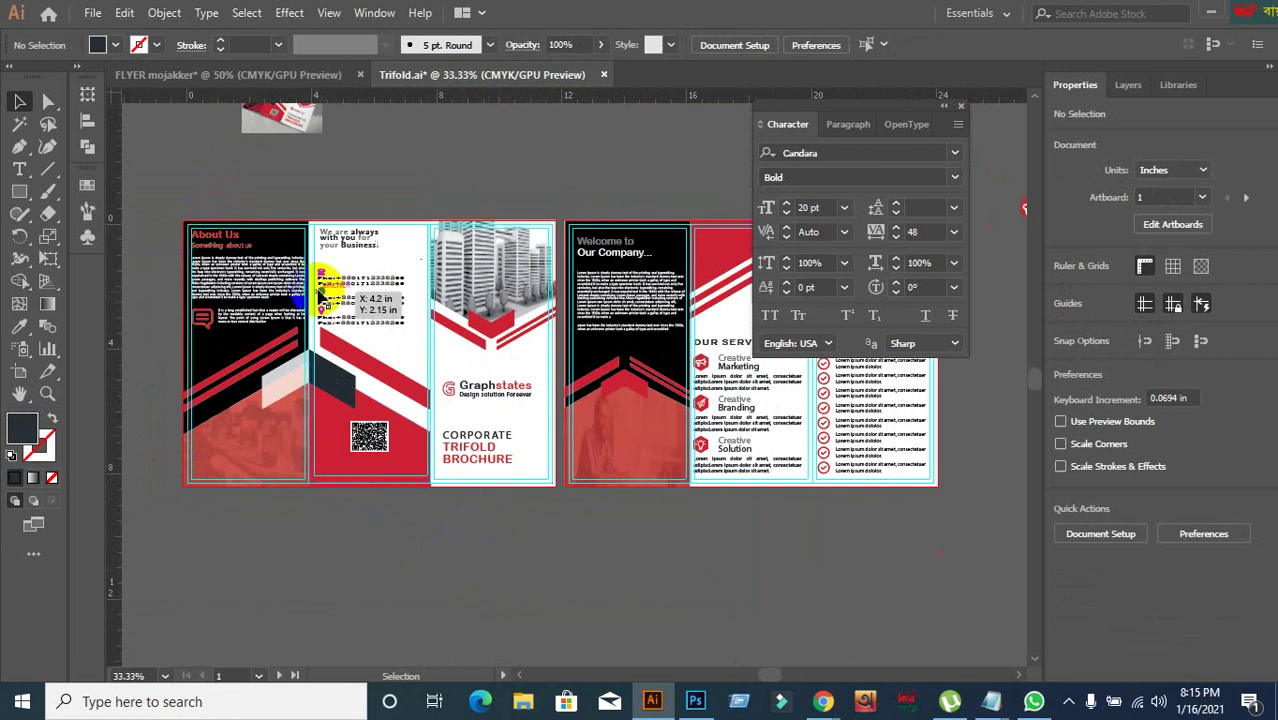
- Close the floating Character panel
{"action": "scroll", "coordinate": [325, 290], "scroll_direction": "up", "scroll_amount": 2}
{"action": "left_click", "coordinate": [262, 228]}
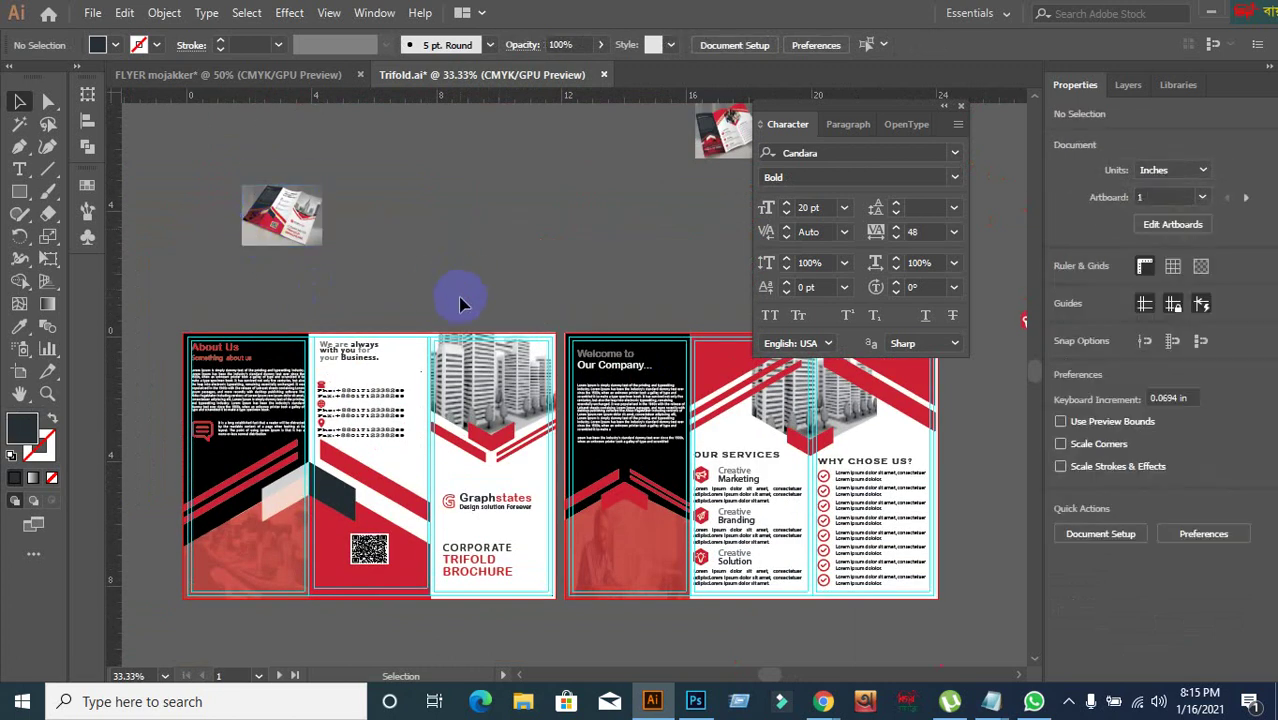
{"action": "left_click", "coordinate": [961, 106]}
{"action": "scroll", "coordinate": [780, 270], "scroll_direction": "up", "scroll_amount": 2}
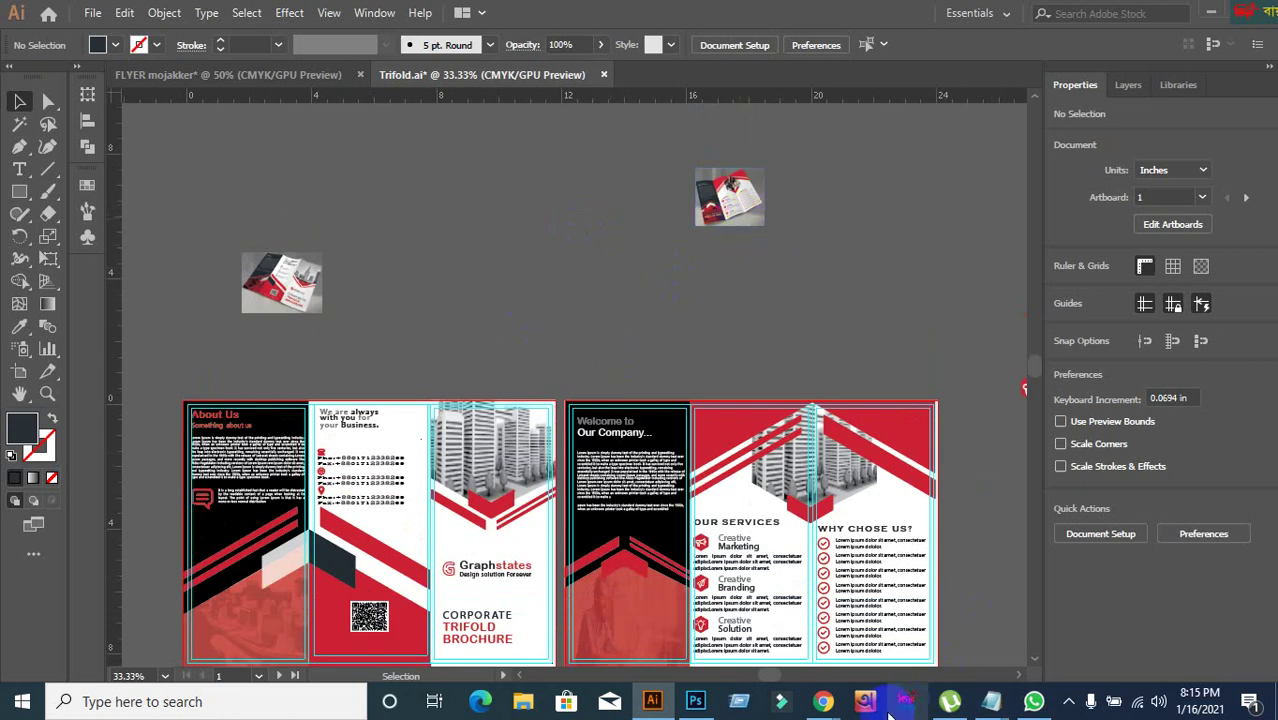
- Switch to the Google Meet call in Chrome to check the participants, and return to Illustrator
{"action": "mouse_move", "coordinate": [823, 701]}
{"action": "left_click", "coordinate": [621, 605]}
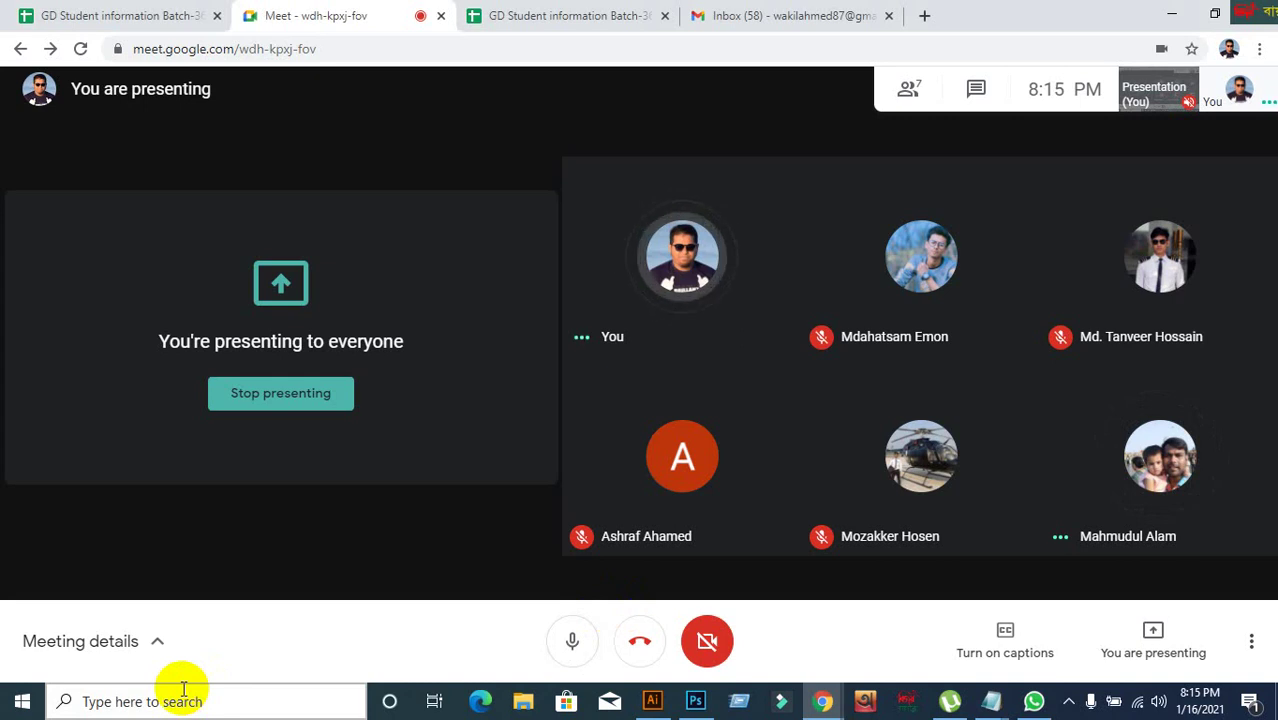
{"action": "left_click", "coordinate": [652, 701]}
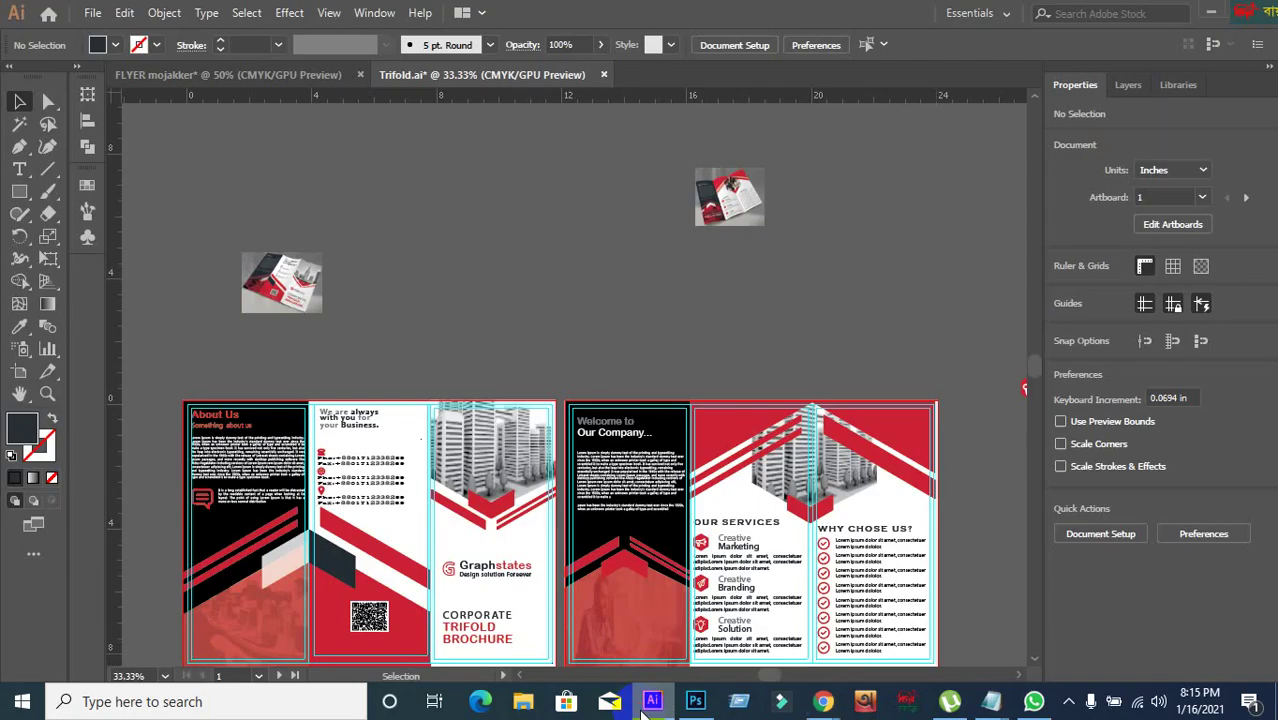
{"action": "left_click", "coordinate": [652, 701]}
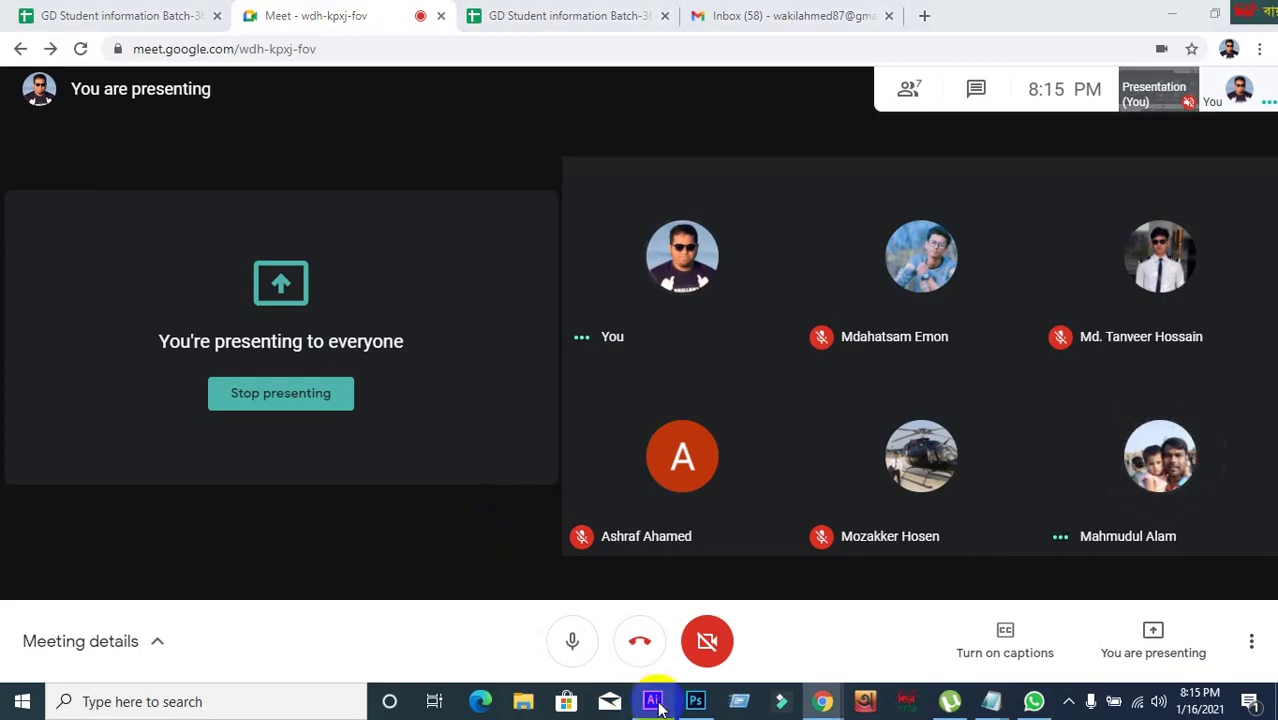
{"action": "left_click", "coordinate": [652, 701]}
- Move the brochure mockup image above the first artboard slightly right and up, and deselect it
{"action": "scroll", "coordinate": [550, 540], "scroll_direction": "down", "scroll_amount": 3}
{"action": "scroll", "coordinate": [553, 548], "scroll_direction": "up", "scroll_amount": 2}
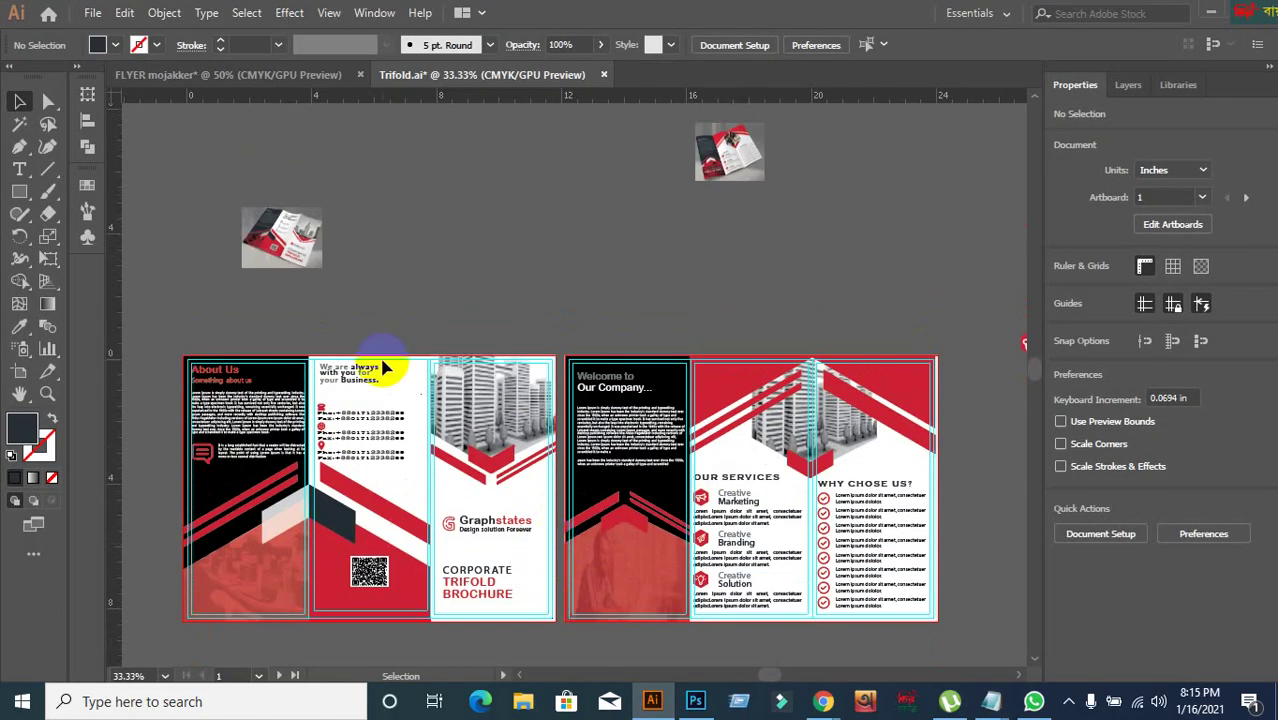
{"action": "left_click_drag", "start_coordinate": [286, 243], "coordinate": [375, 218]}
{"action": "left_click", "coordinate": [246, 320]}
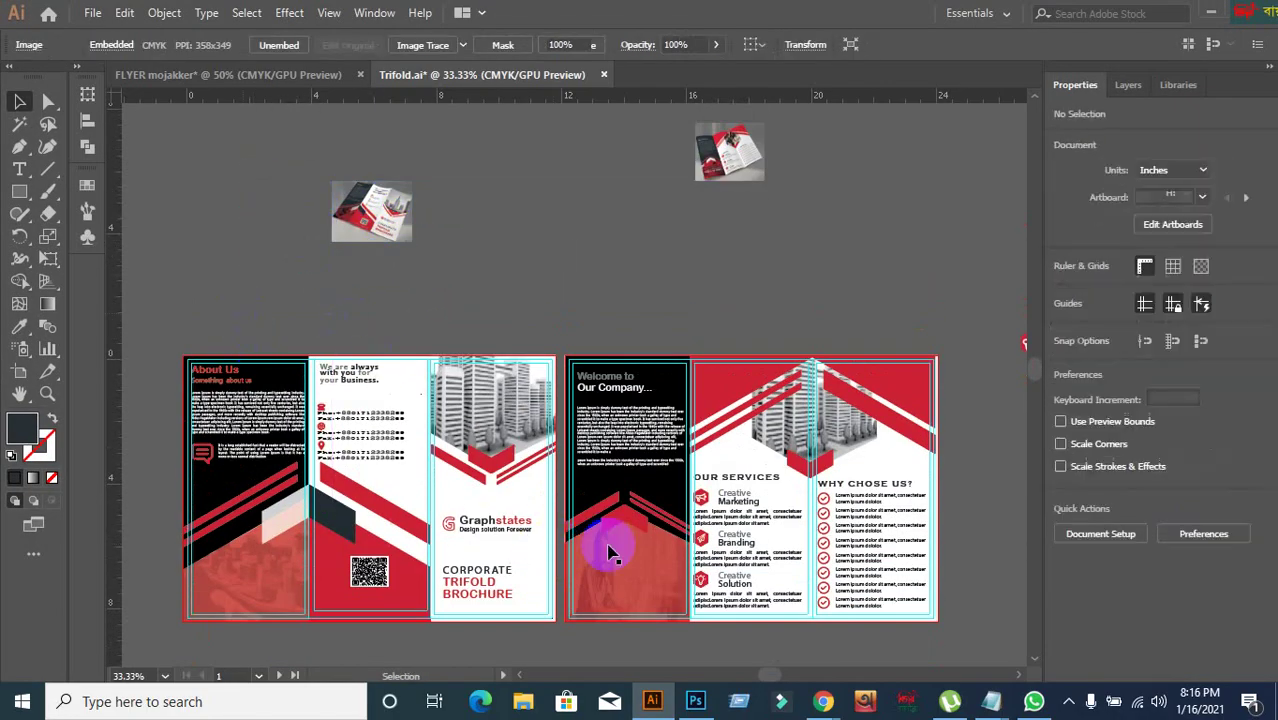
- Set the leading of the Welcome to Our Company body paragraph to 1.5 times its 7 pt size, 10.5 pt
{"action": "scroll", "coordinate": [608, 540], "scroll_direction": "up", "scroll_amount": 2}
{"action": "scroll", "coordinate": [608, 550], "scroll_direction": "down", "scroll_amount": 1}
{"action": "left_click_drag", "start_coordinate": [612, 559], "coordinate": [673, 421]}
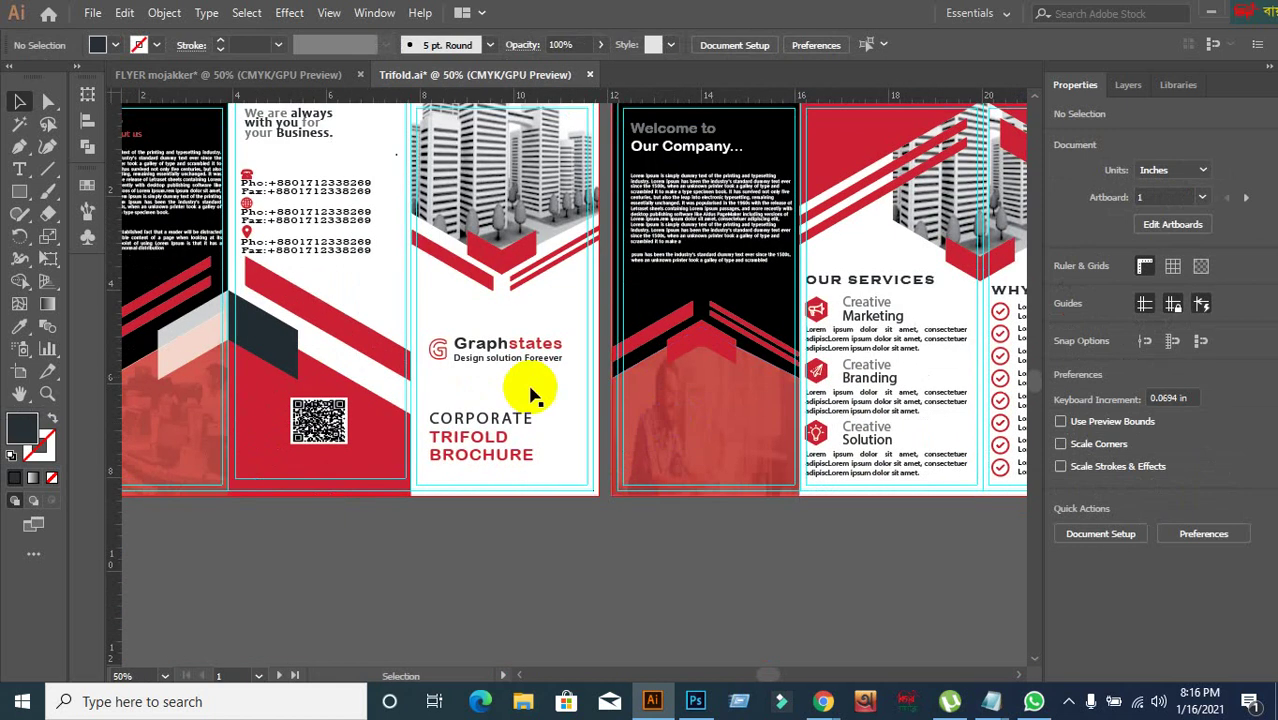
{"action": "scroll", "coordinate": [701, 276], "scroll_direction": "up", "scroll_amount": 3}
{"action": "left_click_drag", "start_coordinate": [707, 276], "coordinate": [582, 537]}
{"action": "left_click", "coordinate": [574, 394]}
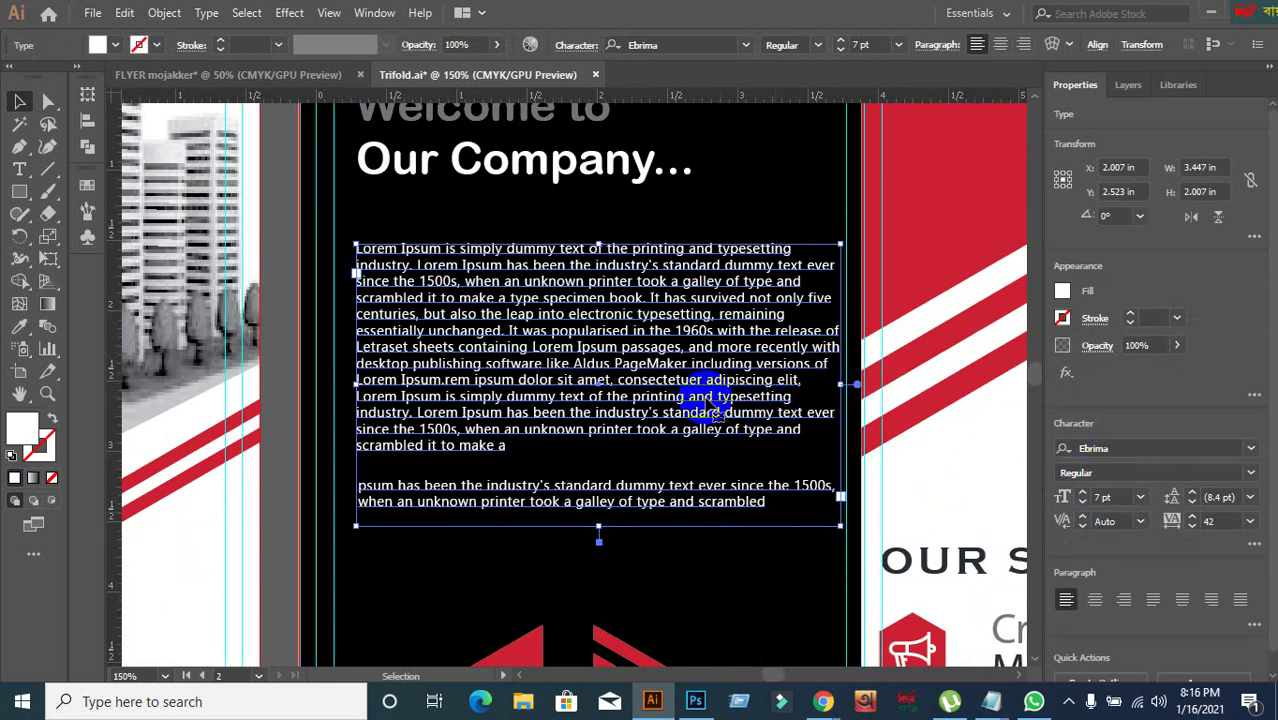
{"action": "left_click", "coordinate": [1216, 497]}
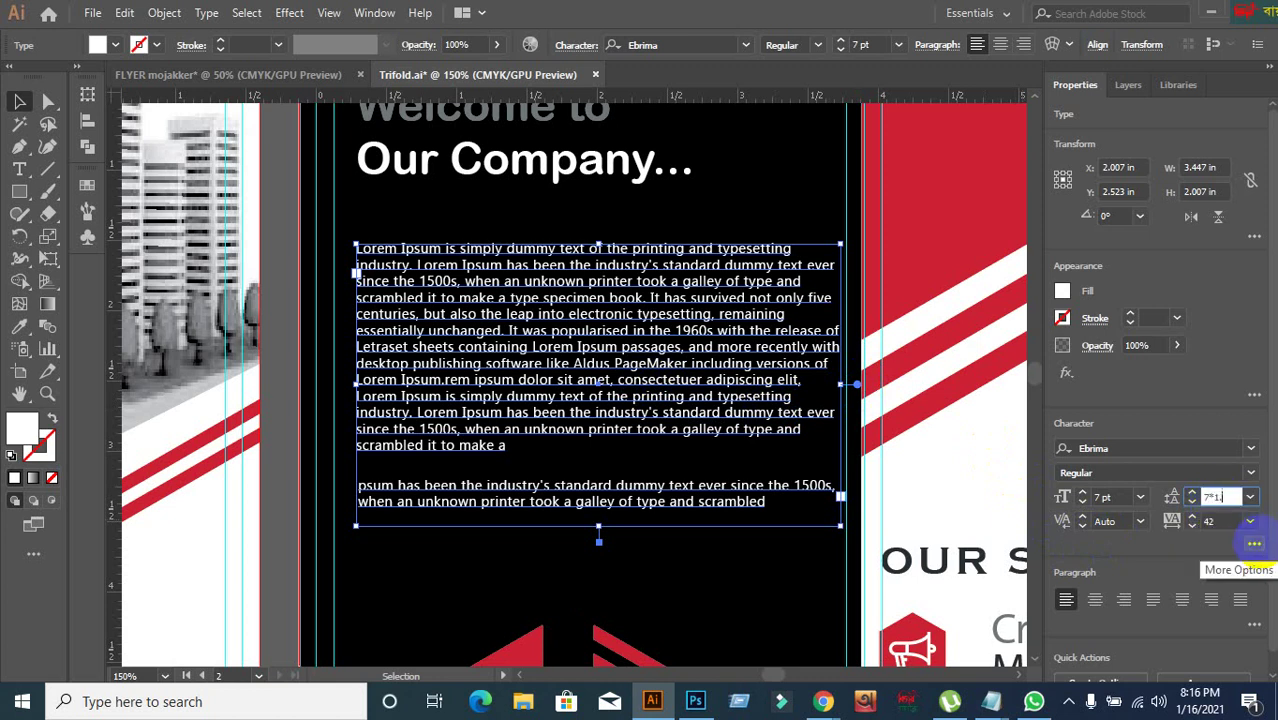
{"action": "key", "text": "Return"}
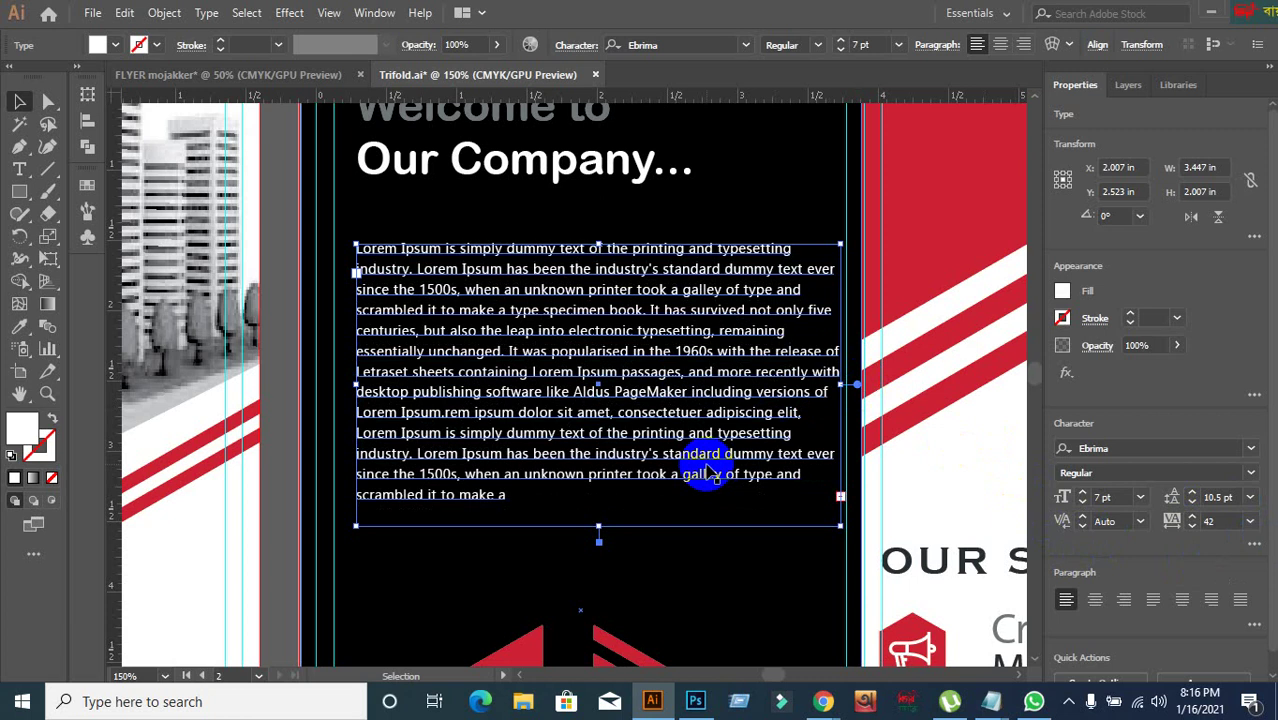
{"action": "scroll", "coordinate": [693, 394], "scroll_direction": "down", "scroll_amount": 2}
{"action": "scroll", "coordinate": [693, 400], "scroll_direction": "up", "scroll_amount": 2}
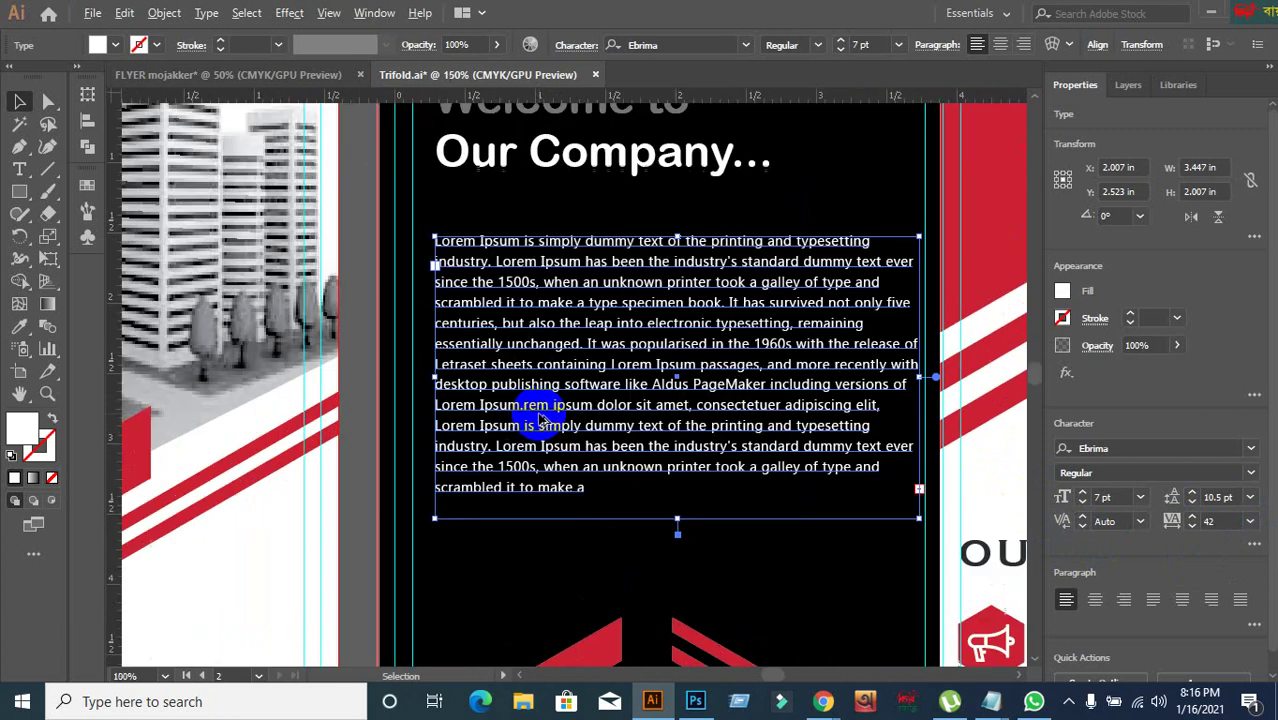
{"action": "left_click", "coordinate": [947, 553]}
{"action": "scroll", "coordinate": [915, 528], "scroll_direction": "down", "scroll_amount": 2}
{"action": "scroll", "coordinate": [905, 525], "scroll_direction": "up", "scroll_amount": 2}
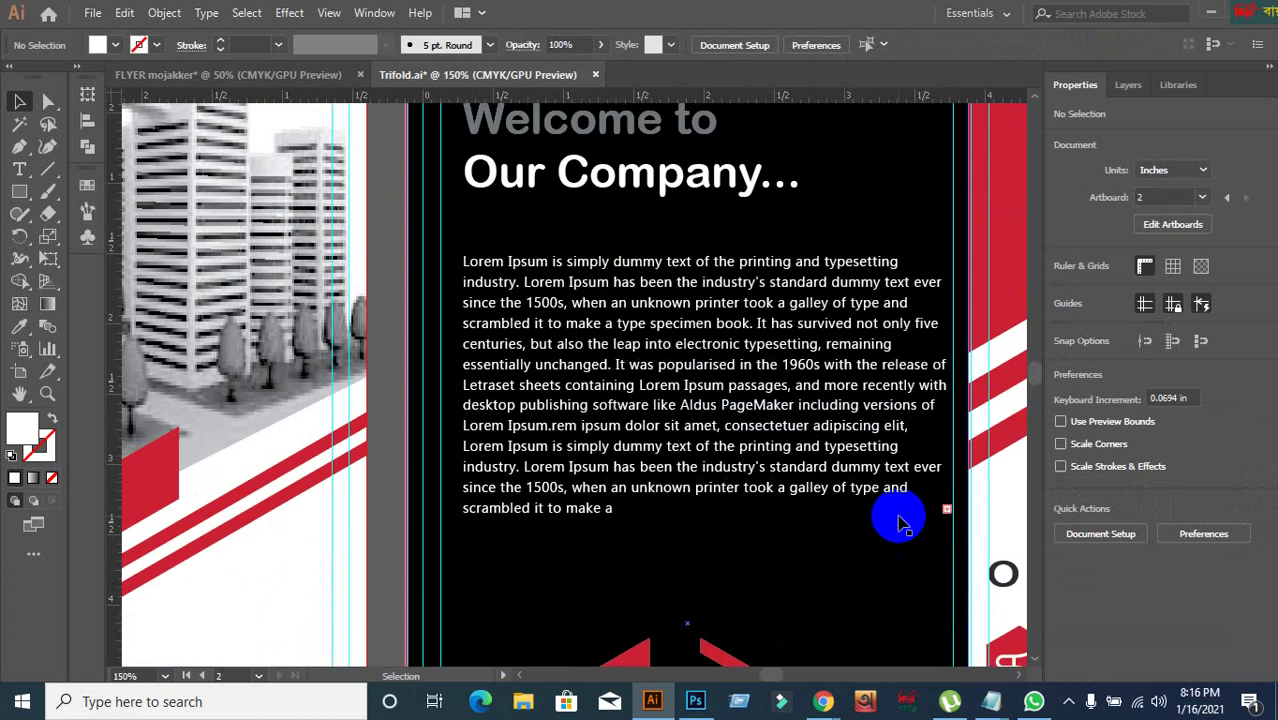
- Set the leading of the main About Us paragraph to 7*1.5, 10.5 pt, and deselect it
{"action": "scroll", "coordinate": [899, 519], "scroll_direction": "down", "scroll_amount": 2}
{"action": "scroll", "coordinate": [510, 500], "scroll_direction": "left", "scroll_amount": 3}
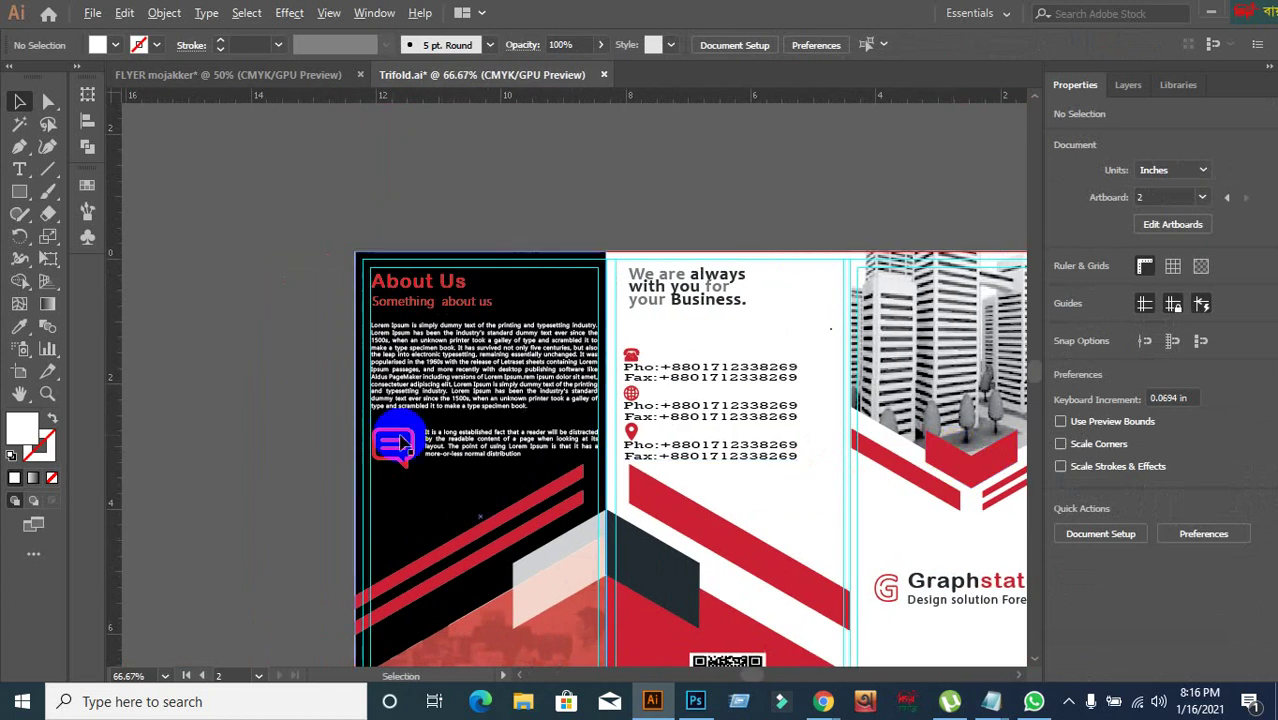
{"action": "scroll", "coordinate": [398, 442], "scroll_direction": "up", "scroll_amount": 2}
{"action": "left_click", "coordinate": [565, 358]}
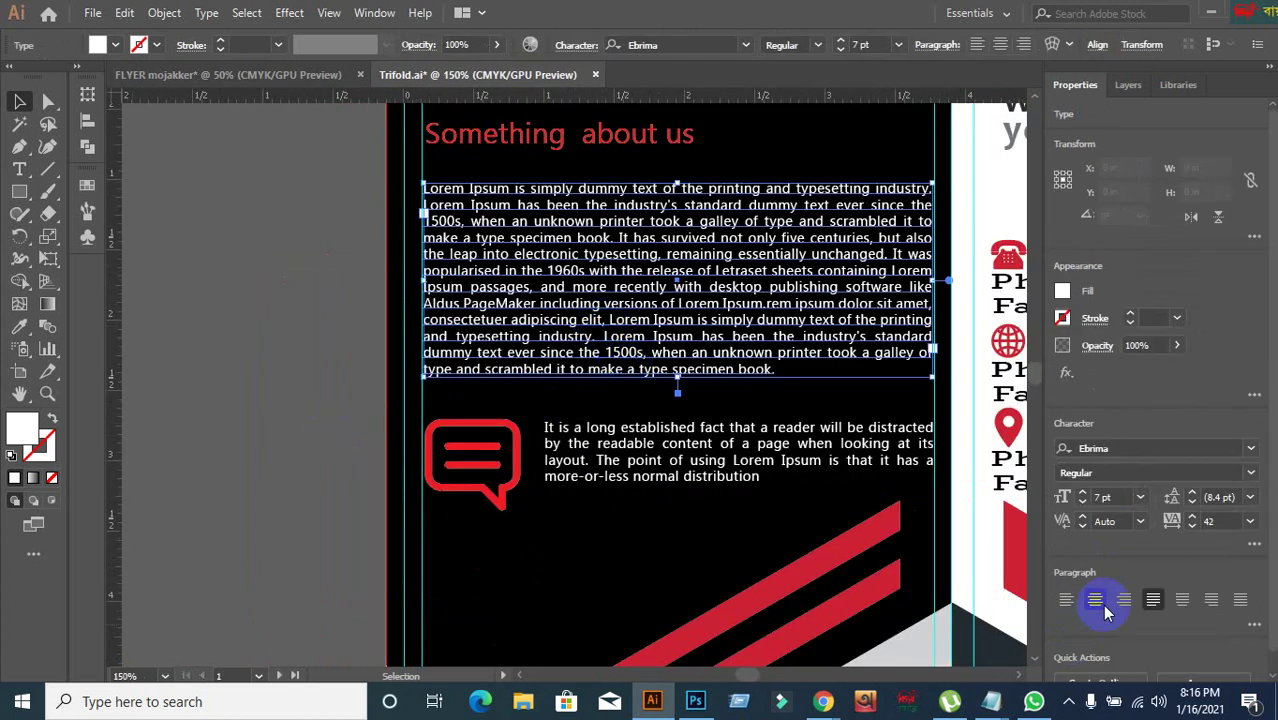
{"action": "left_click", "coordinate": [1232, 496]}
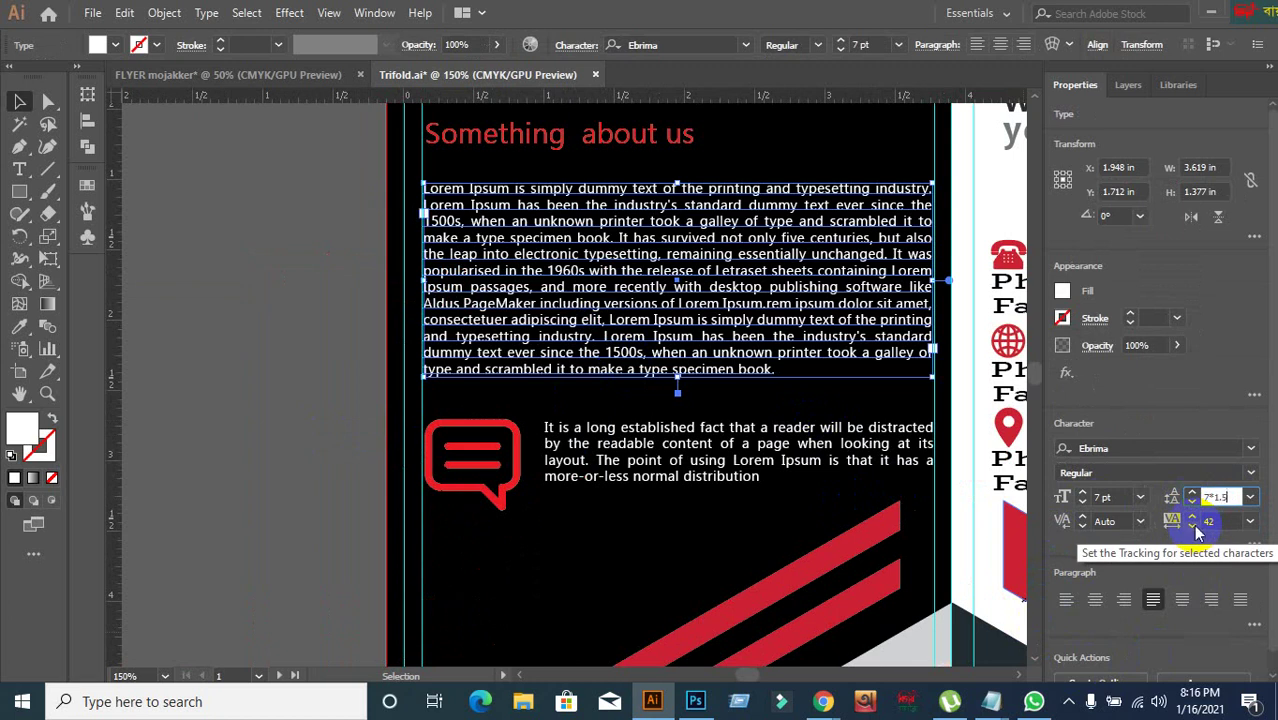
{"action": "key", "text": "Return"}
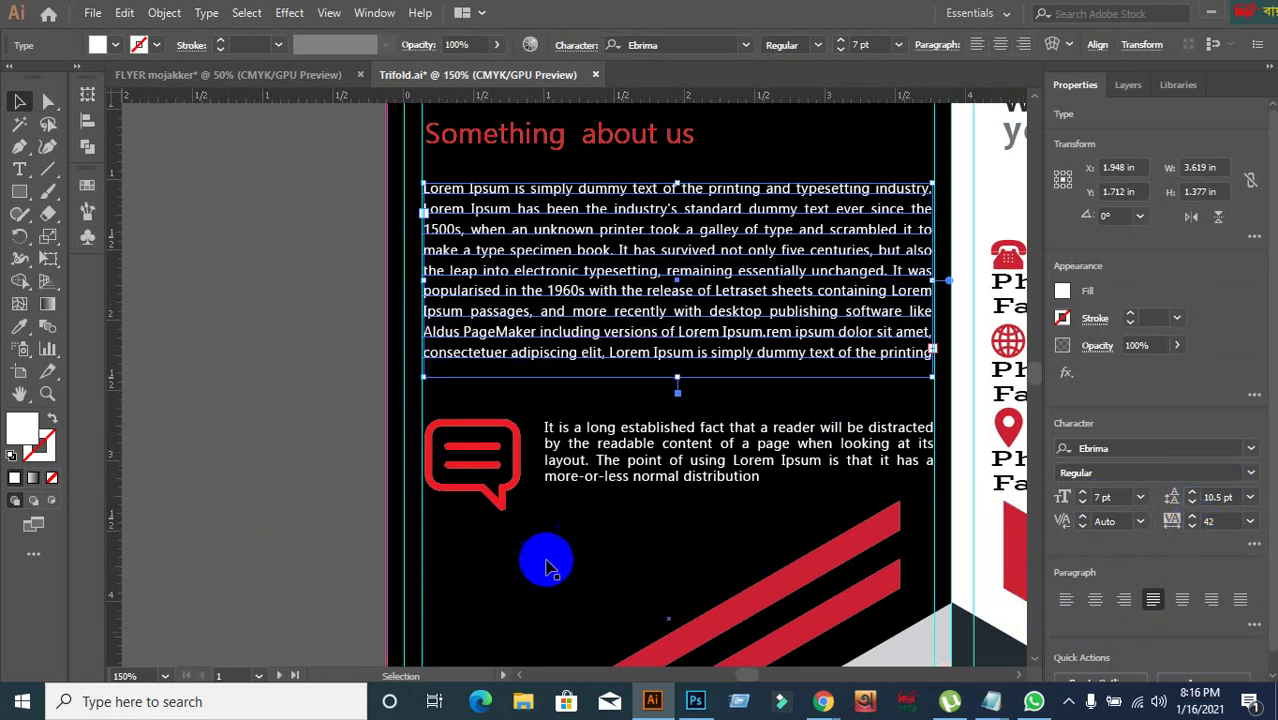
{"action": "left_click", "coordinate": [216, 406]}
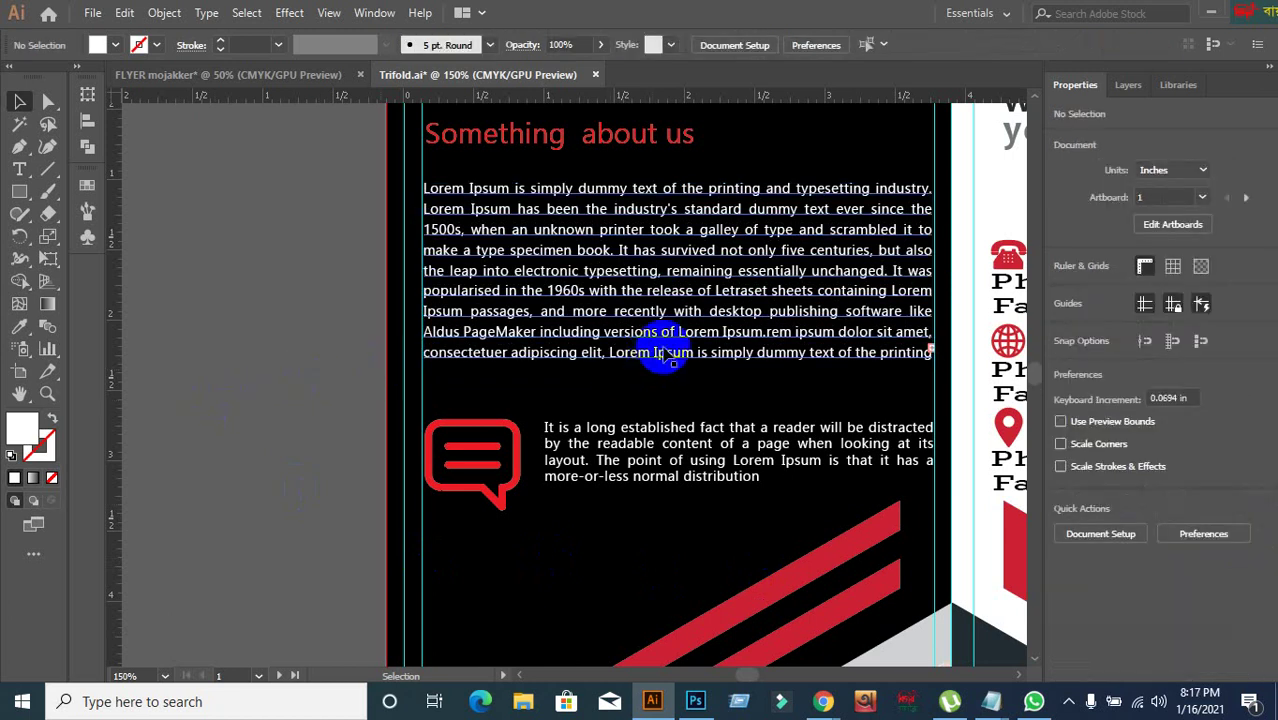
- Examine the line spacing of the About Us text alongside the contact, cover and Our Company panels
{"action": "scroll", "coordinate": [413, 442], "scroll_direction": "down", "scroll_amount": 1}
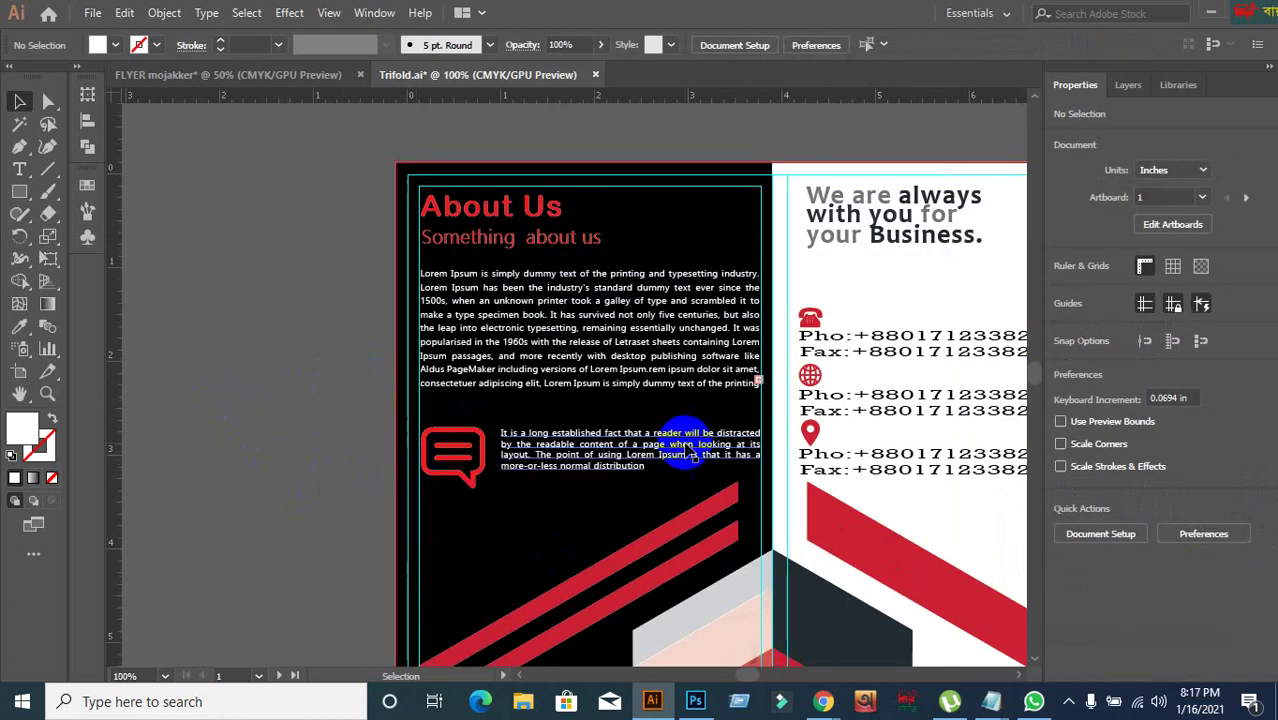
{"action": "left_click_drag", "start_coordinate": [725, 416], "coordinate": [568, 358]}
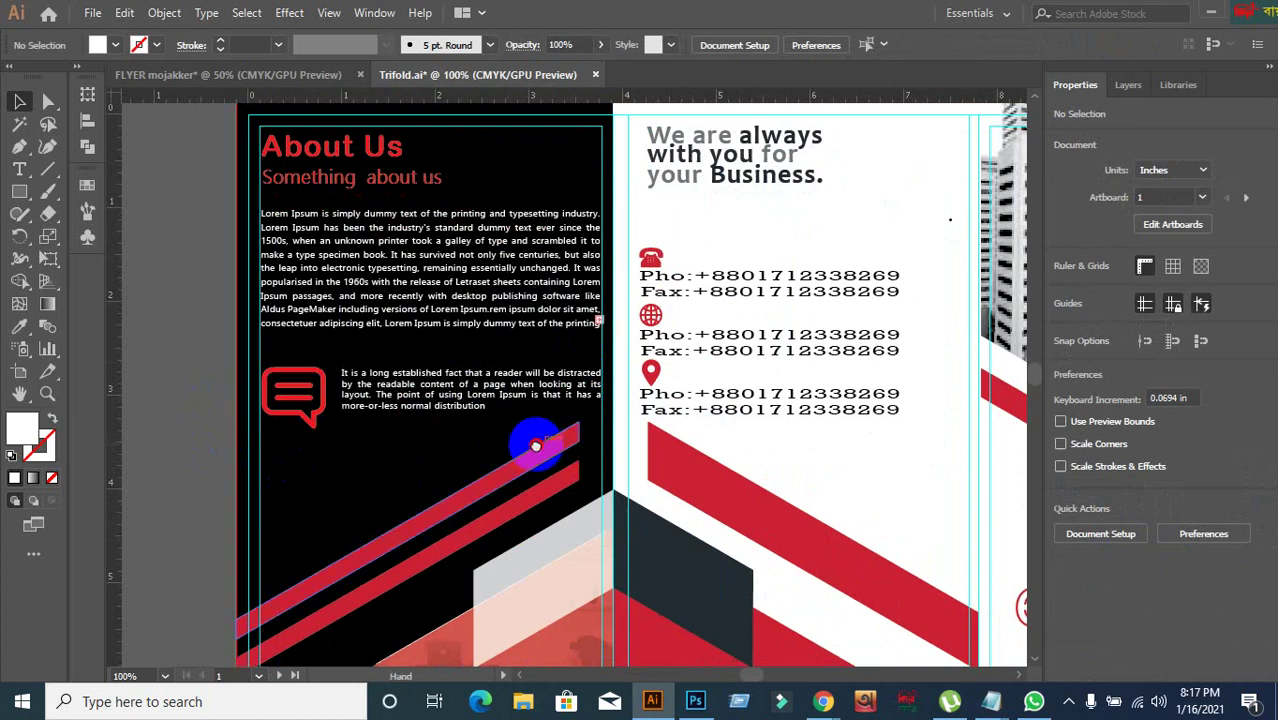
{"action": "left_click_drag", "start_coordinate": [533, 443], "coordinate": [242, 466]}
{"action": "left_click_drag", "start_coordinate": [1000, 479], "coordinate": [810, 337]}
{"action": "scroll", "coordinate": [628, 416], "scroll_direction": "down", "scroll_amount": 5}
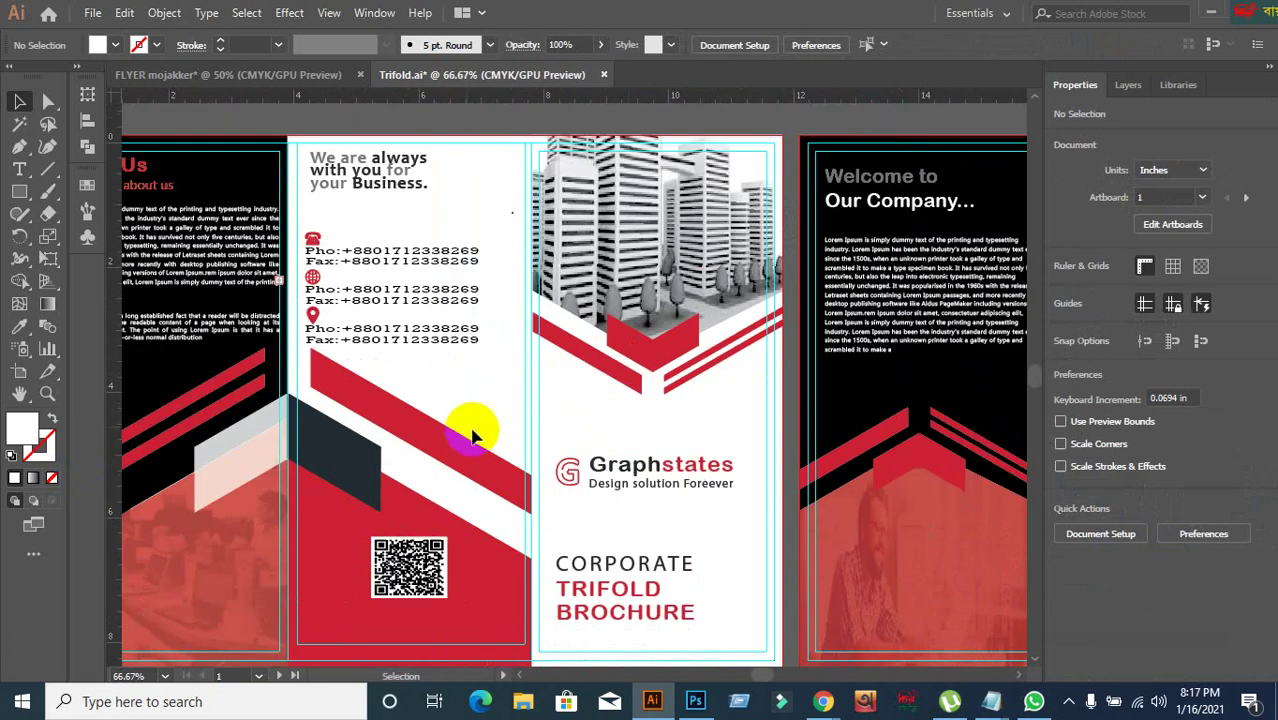
{"action": "scroll", "coordinate": [379, 385], "scroll_direction": "up", "scroll_amount": 3}
{"action": "left_click_drag", "start_coordinate": [379, 385], "coordinate": [695, 386]}
- Set the leading of the short paragraph beside the speech bubble icon to 10.5 pt
{"action": "scroll", "coordinate": [585, 379], "scroll_direction": "up", "scroll_amount": 2}
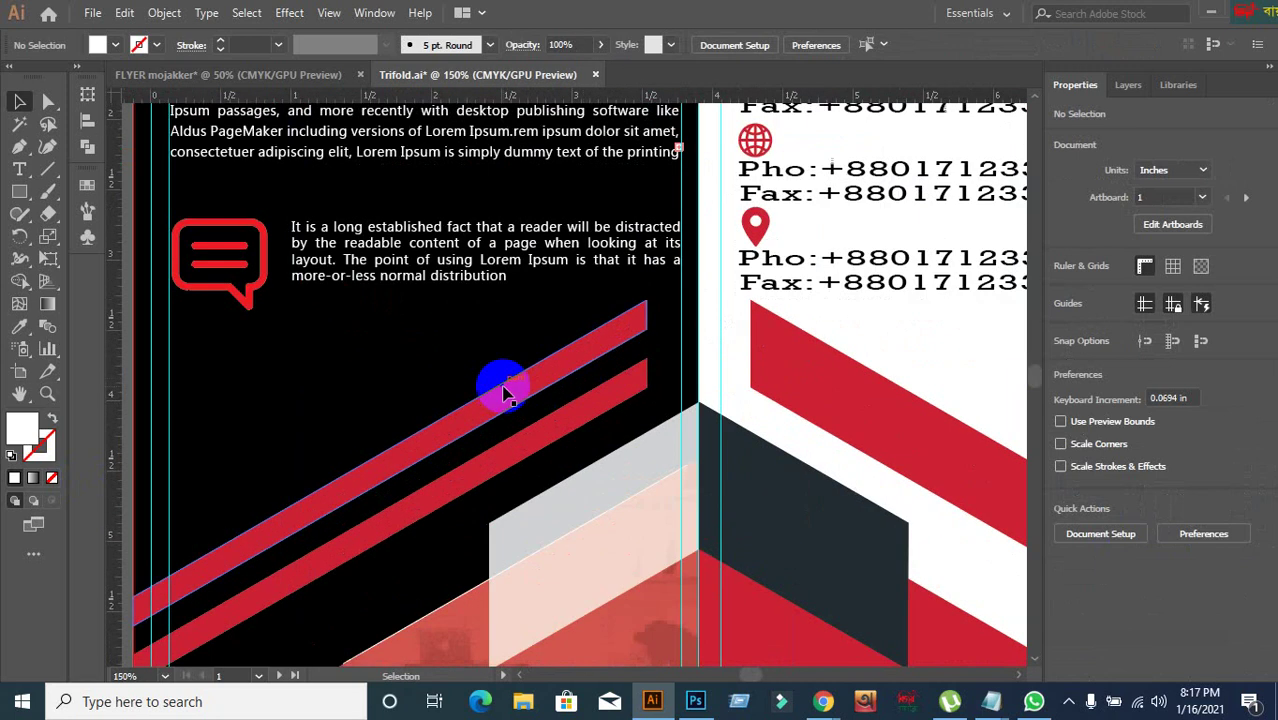
{"action": "left_click", "coordinate": [438, 288]}
{"action": "scroll", "coordinate": [508, 360], "scroll_direction": "up", "scroll_amount": 1}
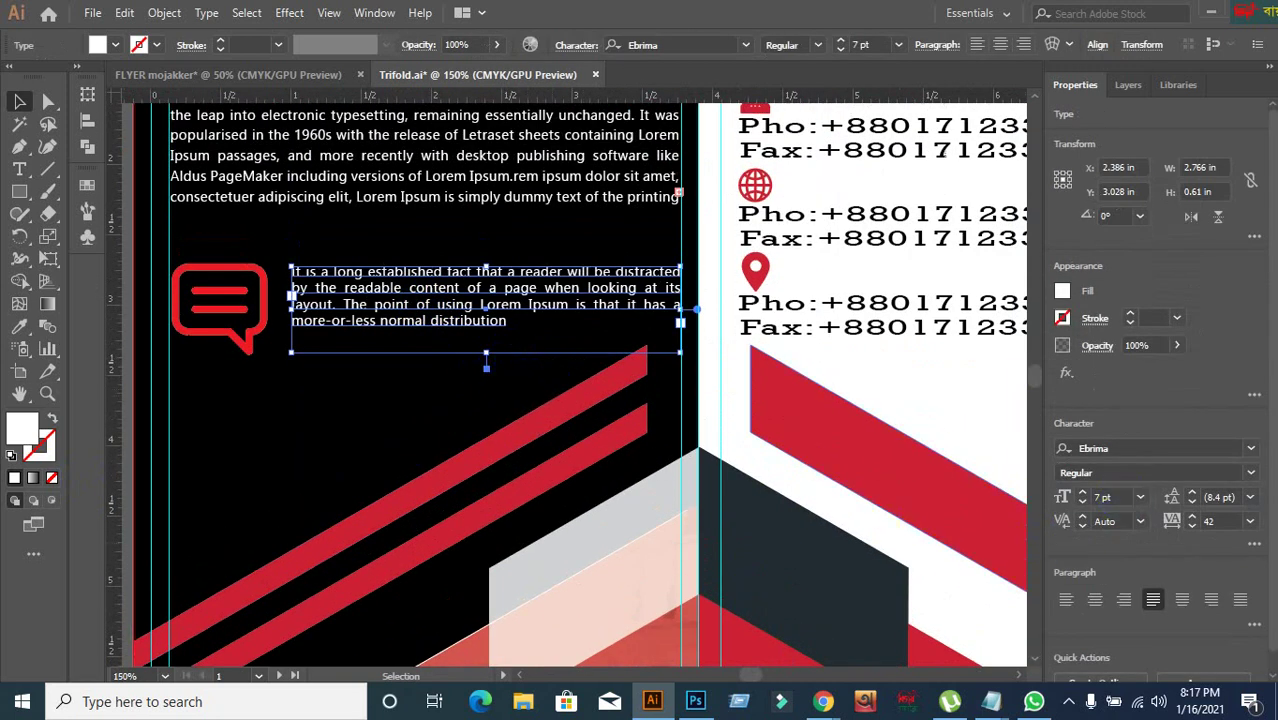
{"action": "left_click", "coordinate": [1220, 497]}
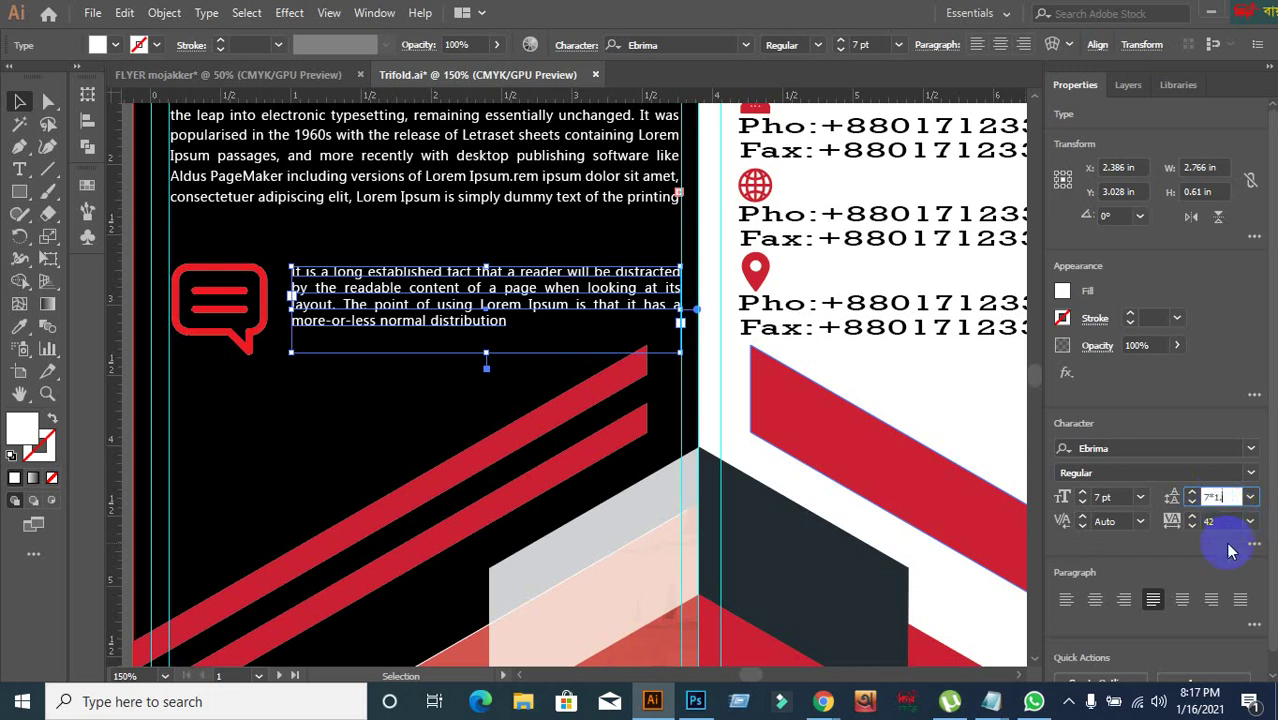
{"action": "key", "text": "Return"}
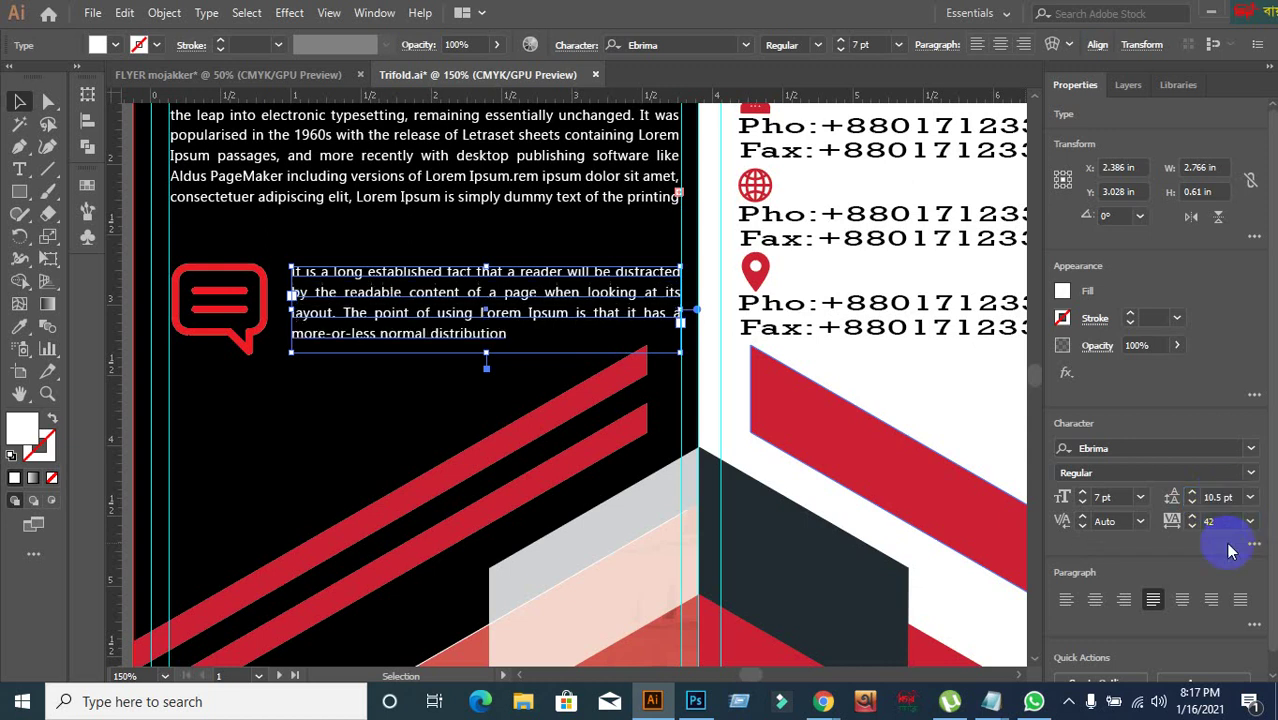
- Deselect the paragraph and review the spacing and layout of the brochure panels from About Us to Our Services
{"action": "left_click", "coordinate": [960, 391]}
{"action": "scroll", "coordinate": [958, 390], "scroll_direction": "down", "scroll_amount": 1}
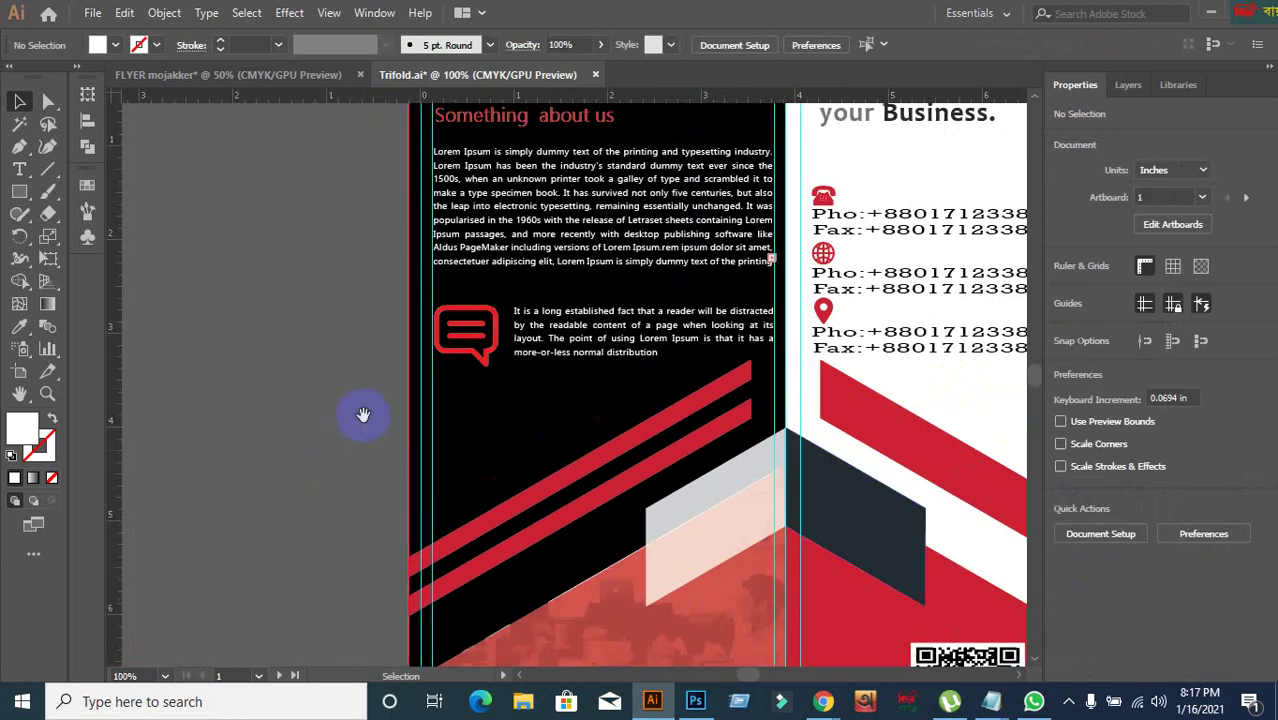
{"action": "left_click_drag", "start_coordinate": [363, 414], "coordinate": [157, 471]}
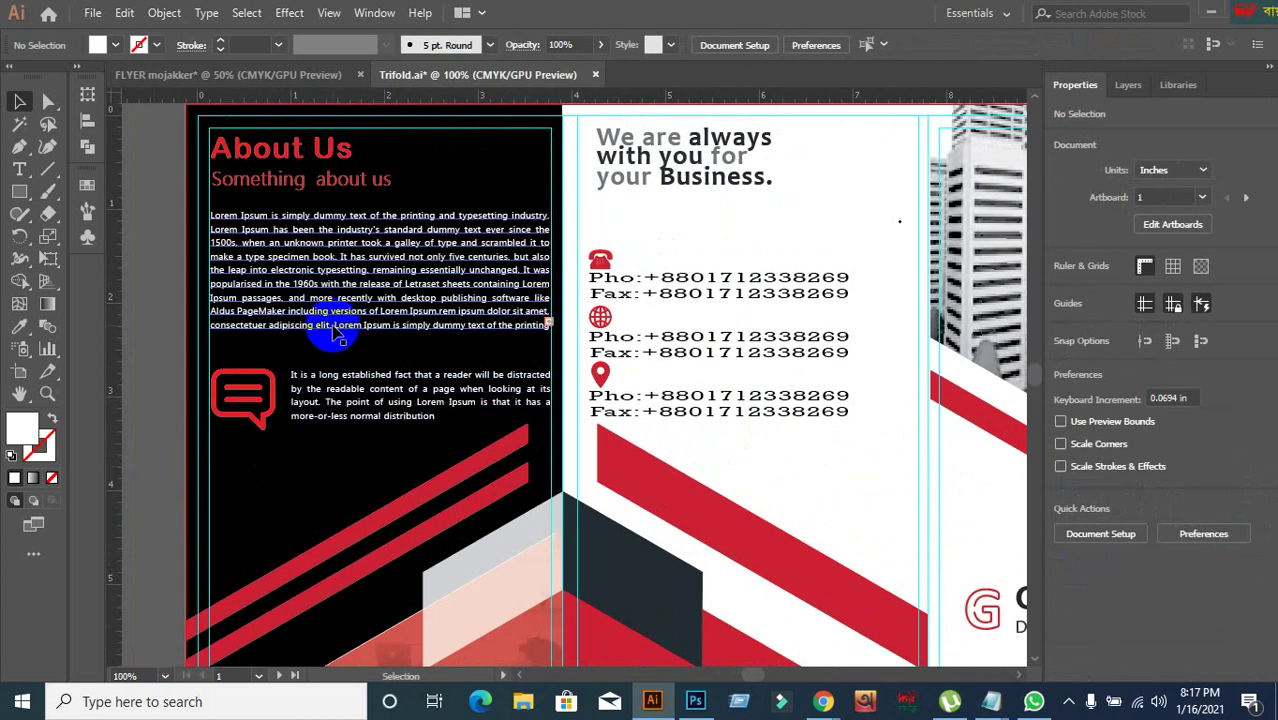
{"action": "left_click", "coordinate": [322, 410]}
{"action": "left_click", "coordinate": [175, 430]}
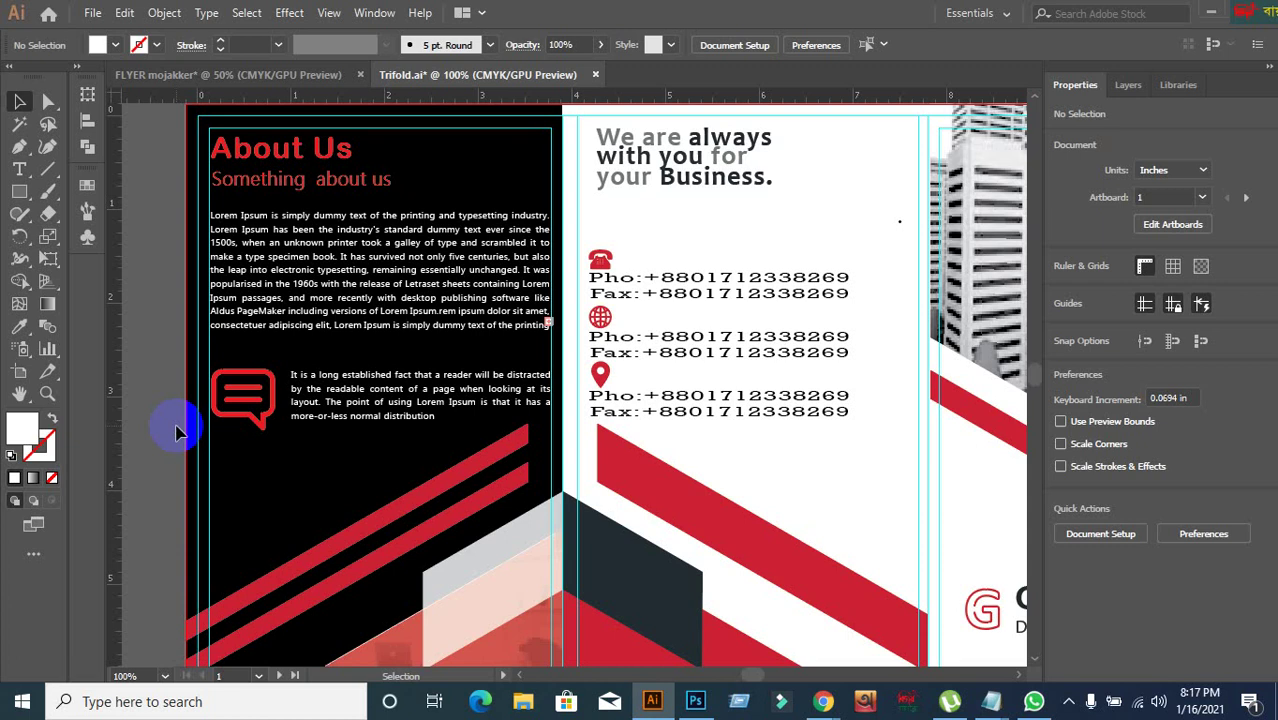
{"action": "scroll", "coordinate": [214, 400], "scroll_direction": "down", "scroll_amount": 1}
{"action": "scroll", "coordinate": [214, 405], "scroll_direction": "down", "scroll_amount": 3}
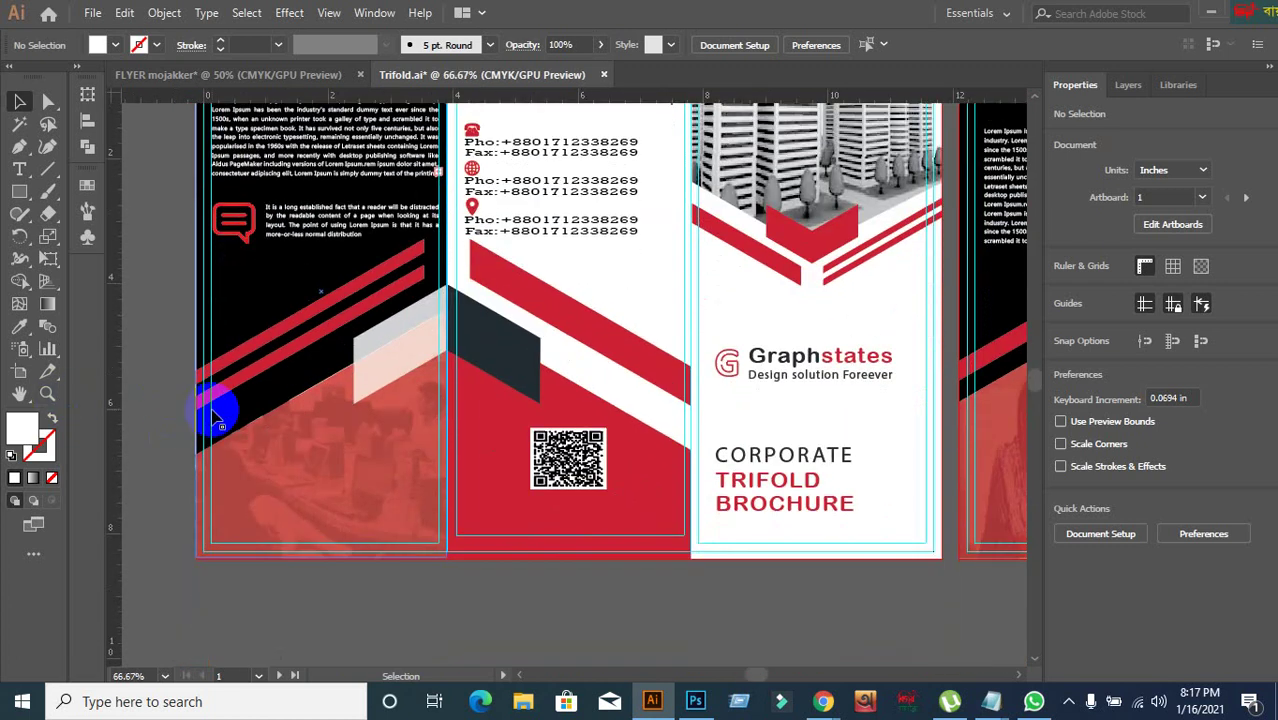
{"action": "left_click_drag", "start_coordinate": [354, 399], "coordinate": [165, 460]}
{"action": "left_click_drag", "start_coordinate": [633, 462], "coordinate": [200, 498]}
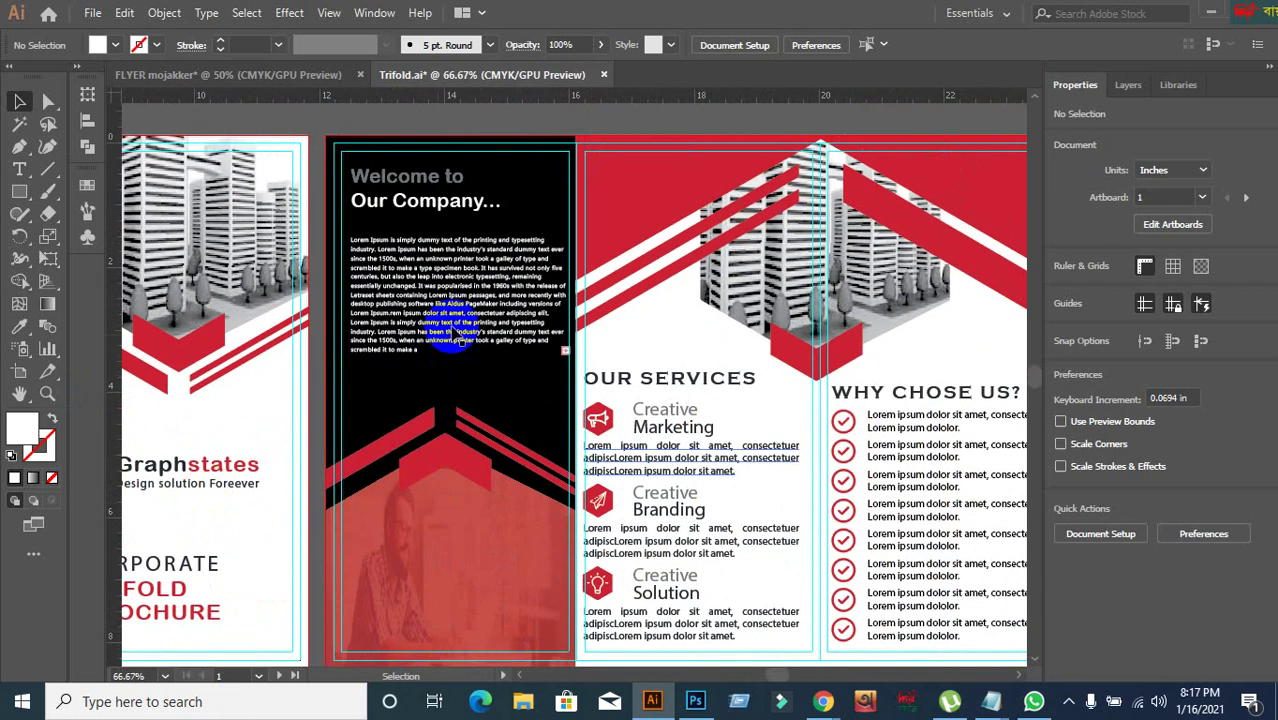
- Check the leading of the Welcome to Our Company paragraph and a Why Chose Us item, then view the outside panels
{"action": "left_click", "coordinate": [458, 305]}
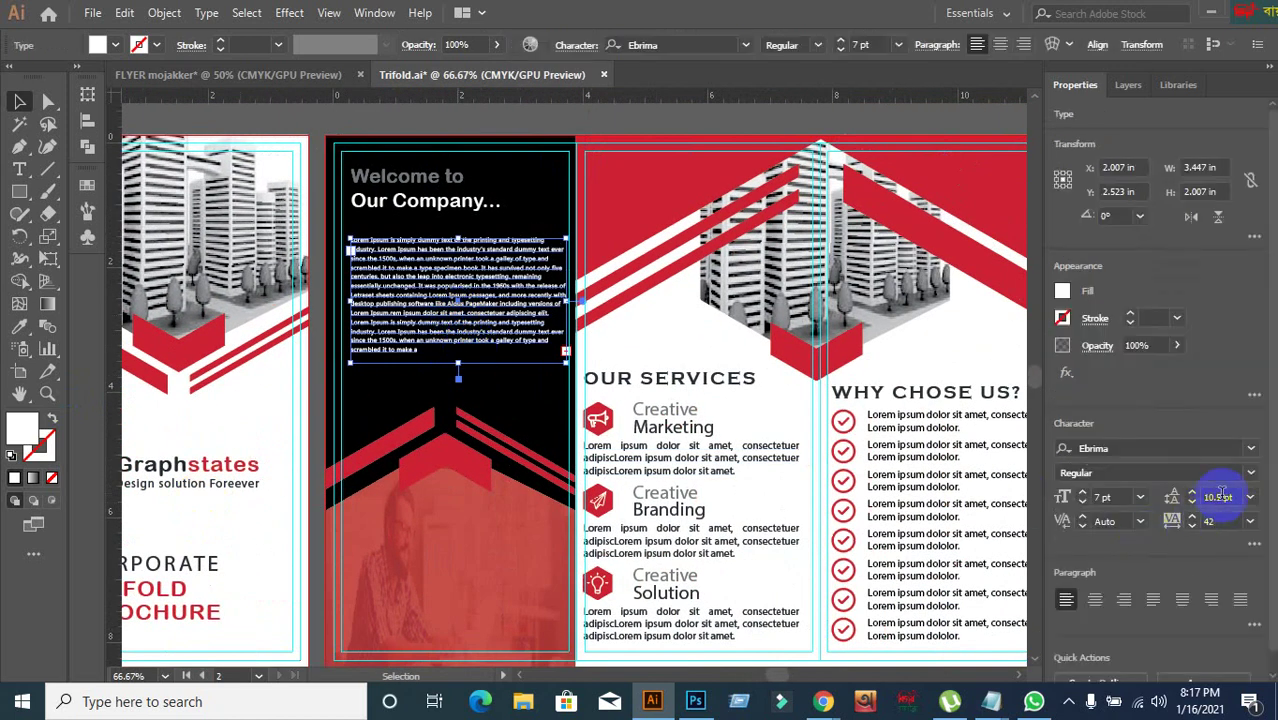
{"action": "left_click", "coordinate": [885, 478]}
{"action": "key", "text": "ctrl+minus"}
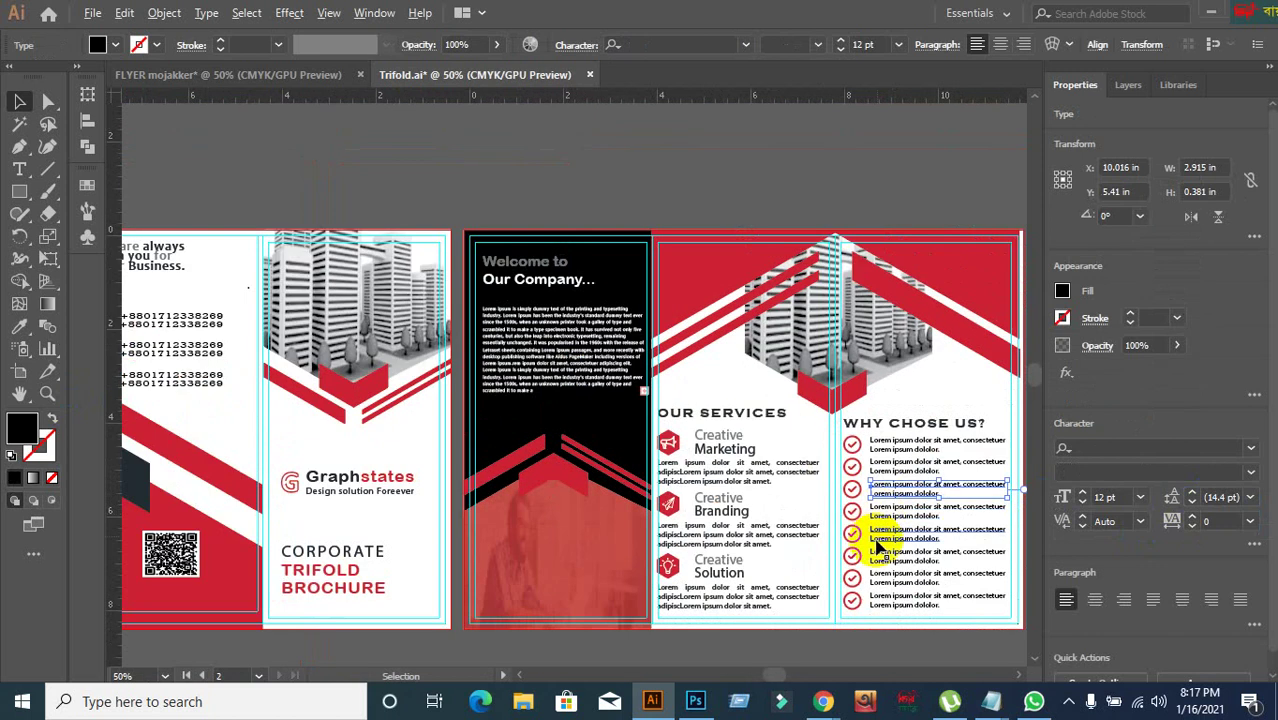
{"action": "left_click", "coordinate": [840, 652]}
{"action": "left_click_drag", "start_coordinate": [673, 590], "coordinate": [858, 515]}
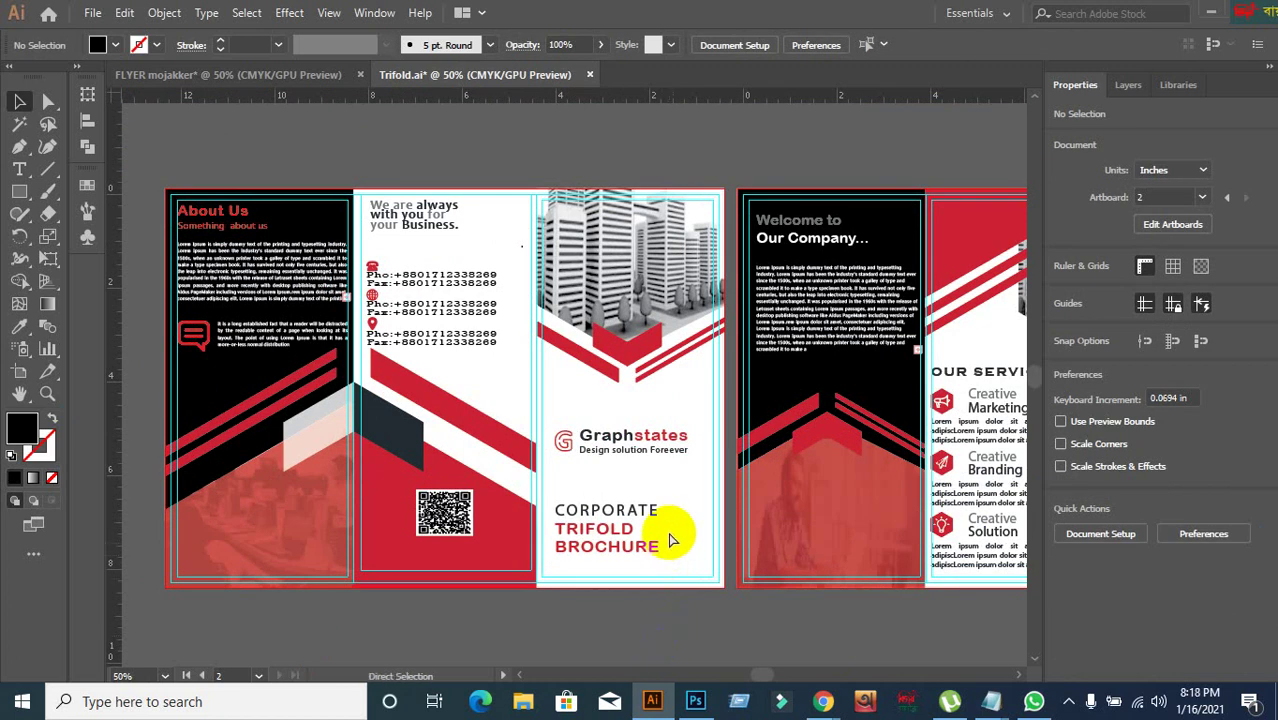
- Save the trifold brochure and minimise the open program windows to reach the desktop
{"action": "key", "text": "ctrl+s"}
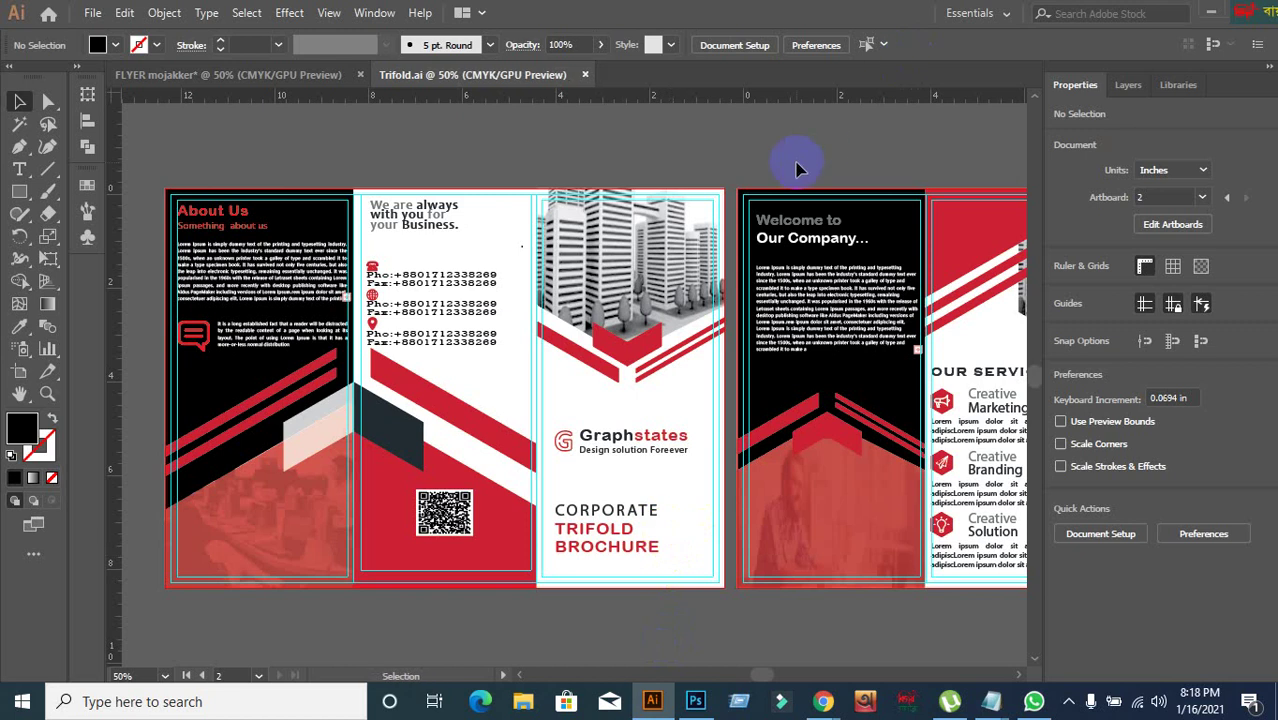
{"action": "mouse_move", "coordinate": [583, 5]}
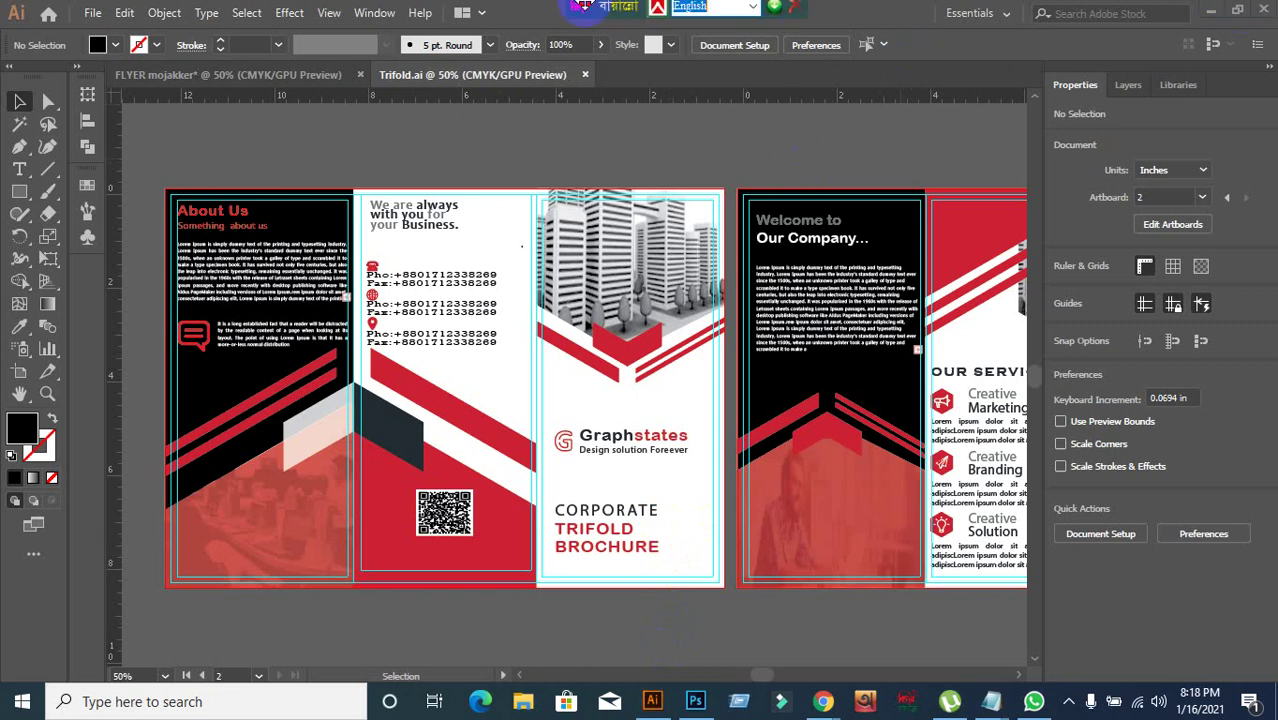
{"action": "left_click", "coordinate": [1210, 11]}
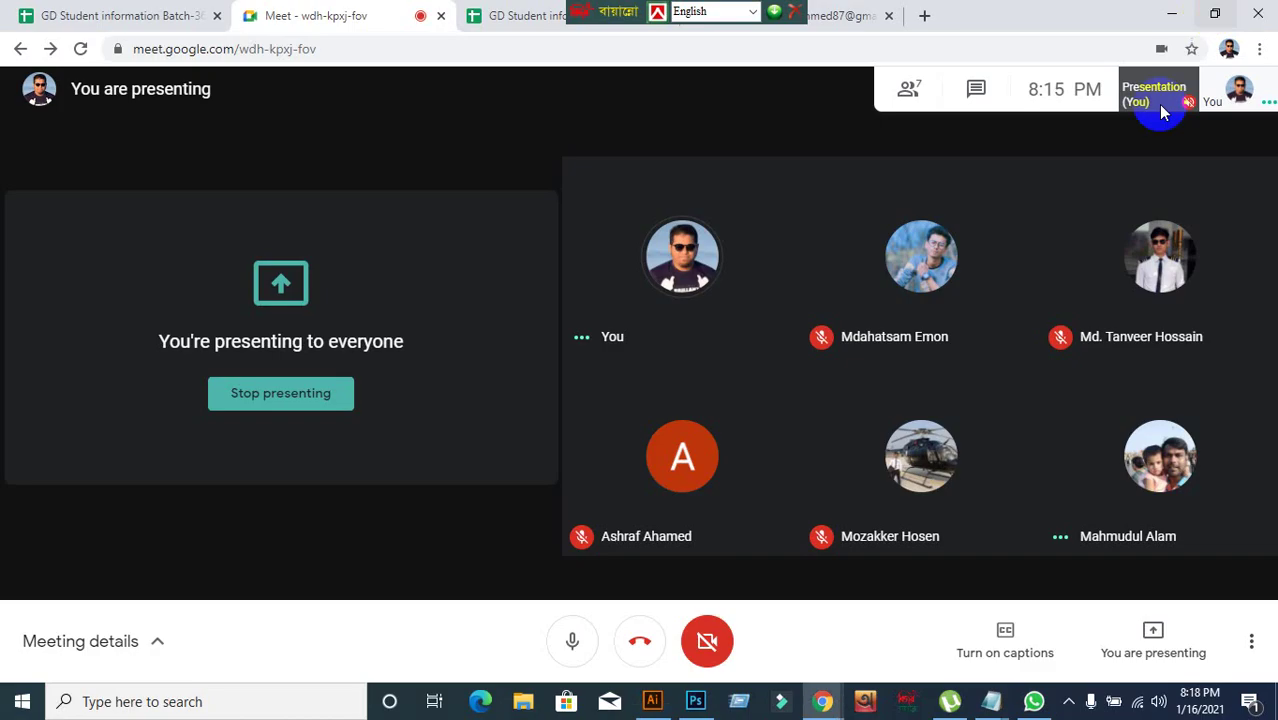
{"action": "left_click", "coordinate": [1170, 14]}
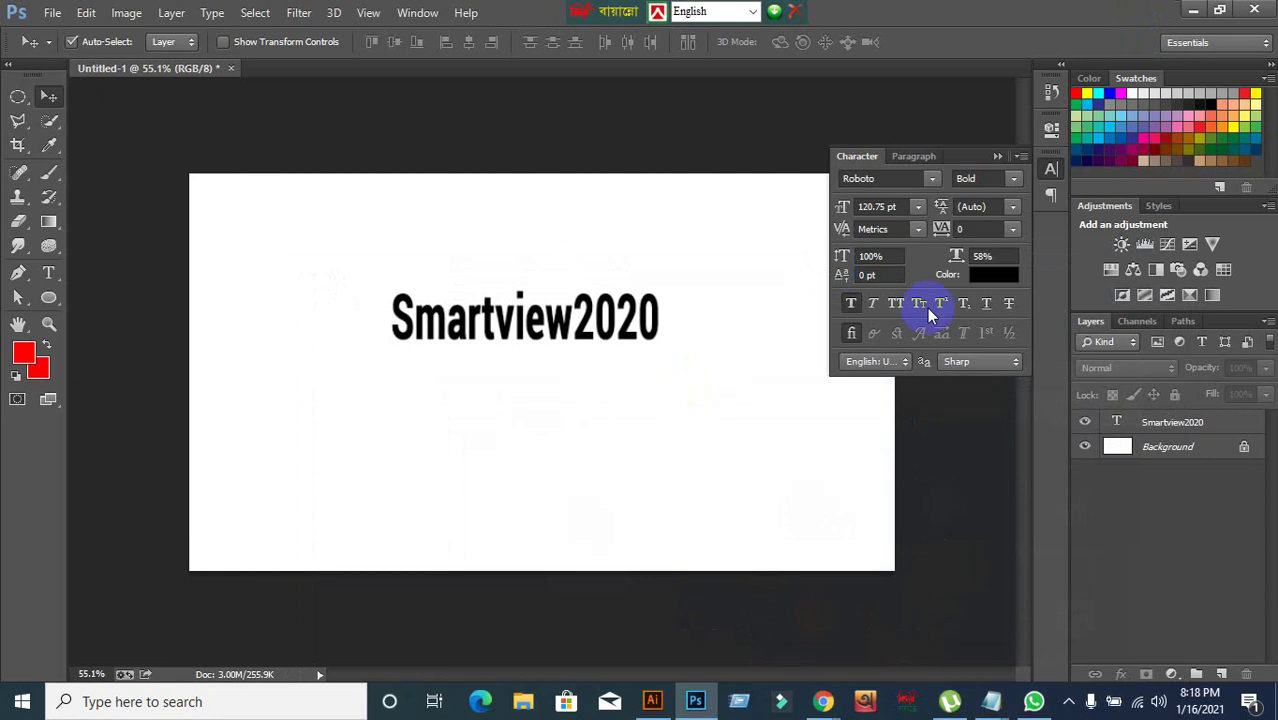
{"action": "left_click", "coordinate": [1190, 12]}
{"action": "left_click", "coordinate": [655, 427]}
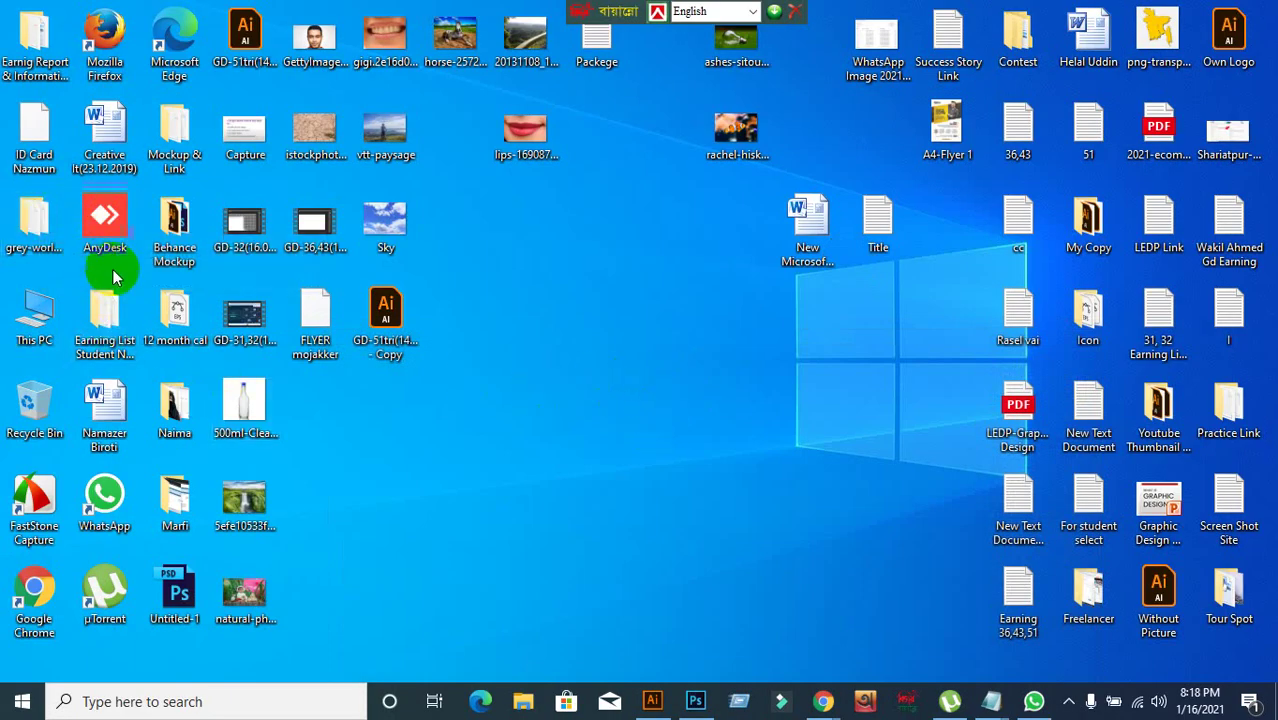
- Open the desktop's Mockup & Link folder in a maximised window and go into Free_Brochure_Mockup_V
{"action": "double_click", "coordinate": [182, 163]}
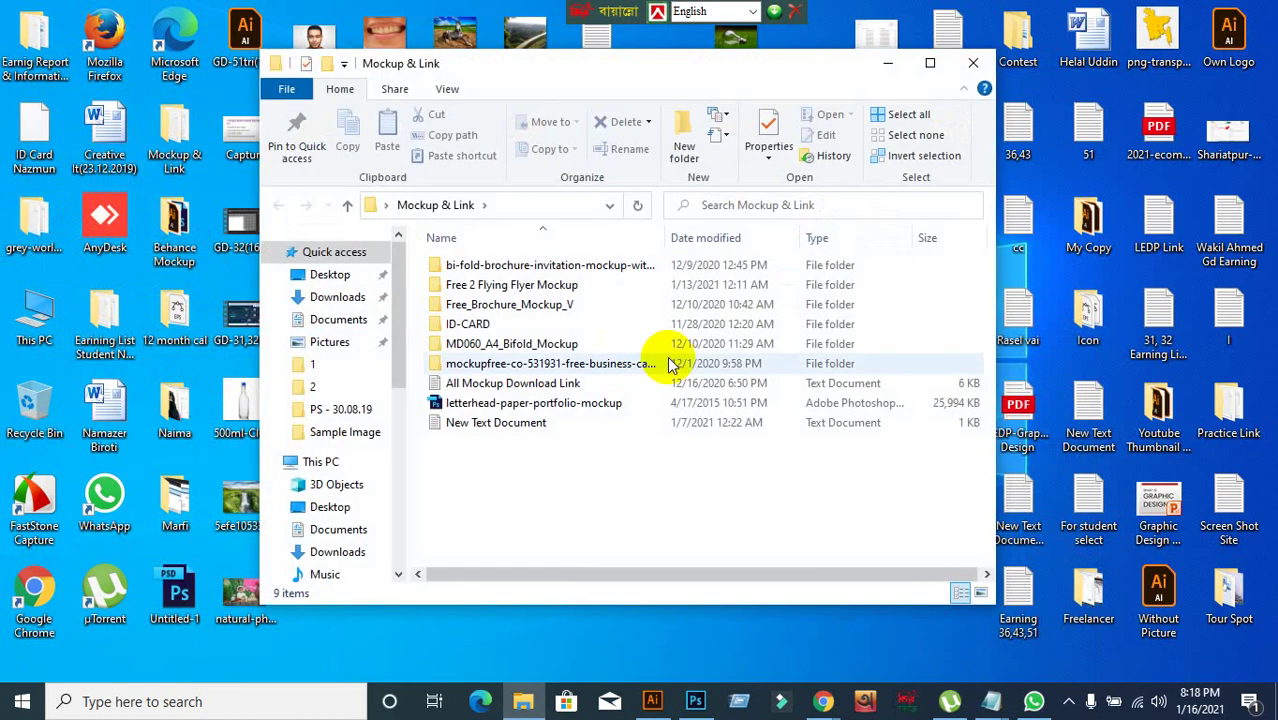
{"action": "left_click", "coordinate": [924, 66]}
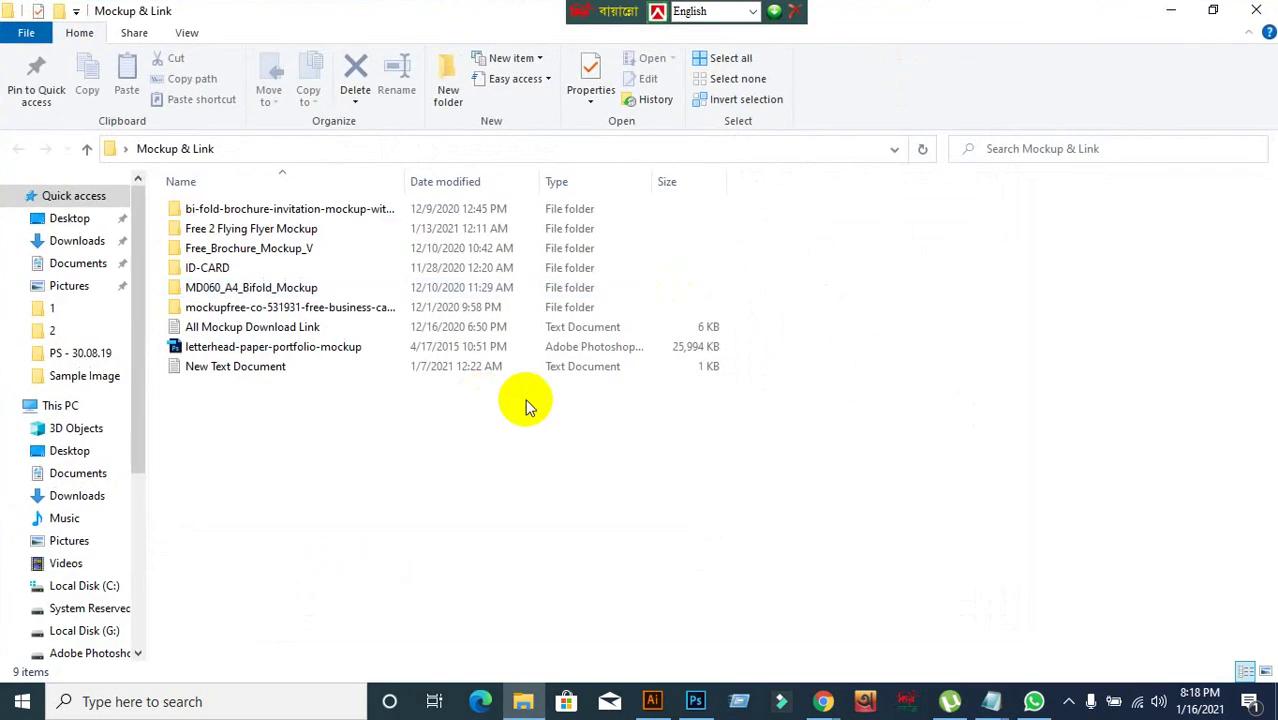
{"action": "left_click", "coordinate": [230, 346]}
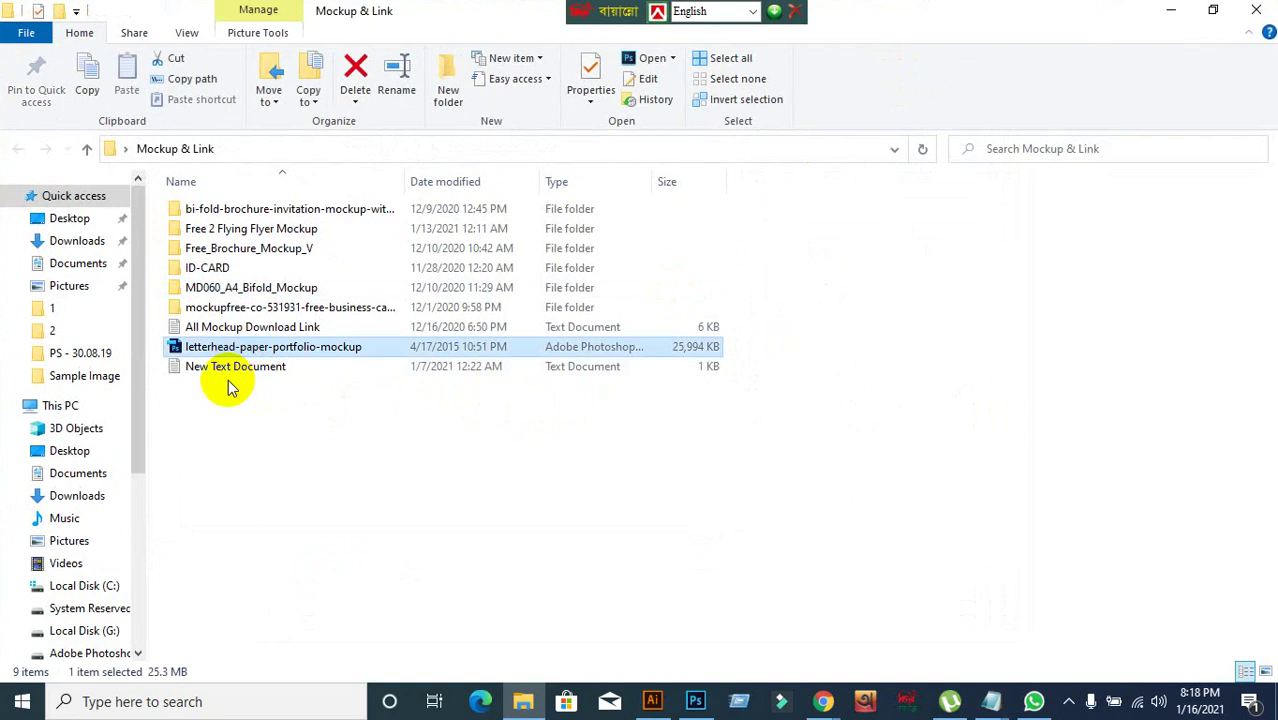
{"action": "left_click", "coordinate": [230, 368]}
{"action": "left_click", "coordinate": [239, 312]}
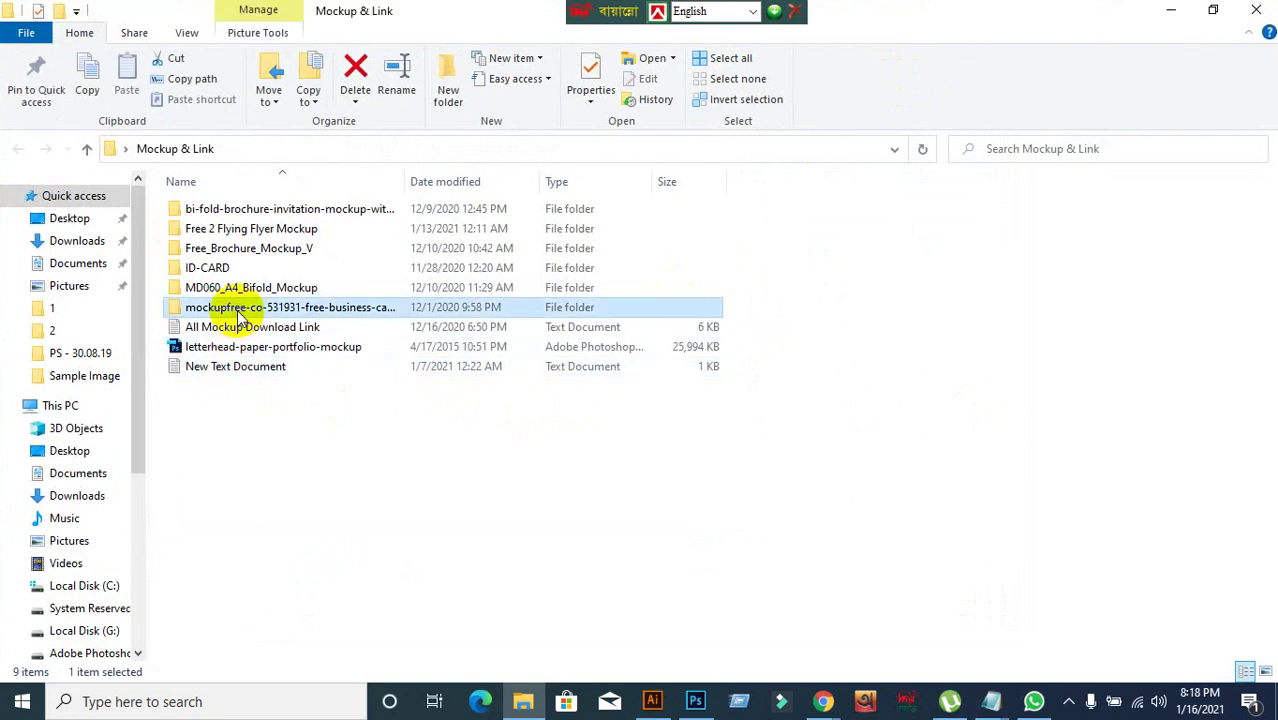
{"action": "double_click", "coordinate": [240, 255]}
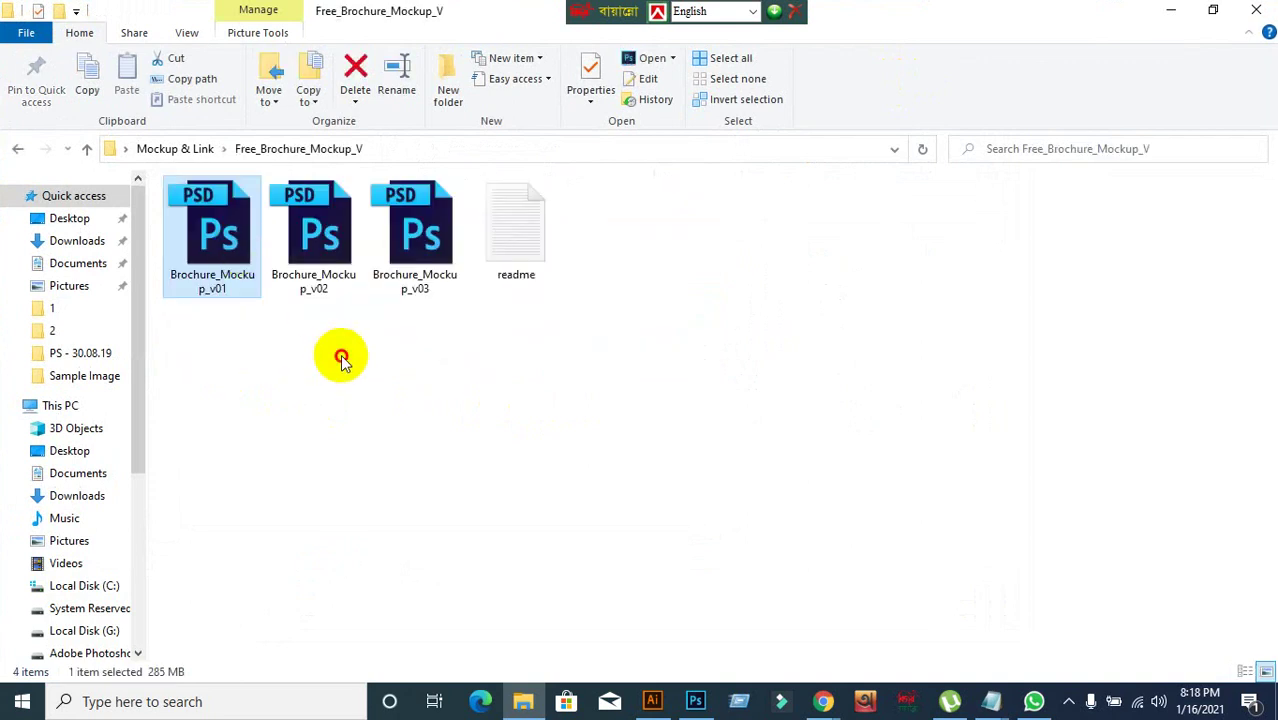
- Preview Brochure_Mockup_v03 in Photoshop, close it and return to the mockup folder
{"action": "left_click", "coordinate": [414, 258]}
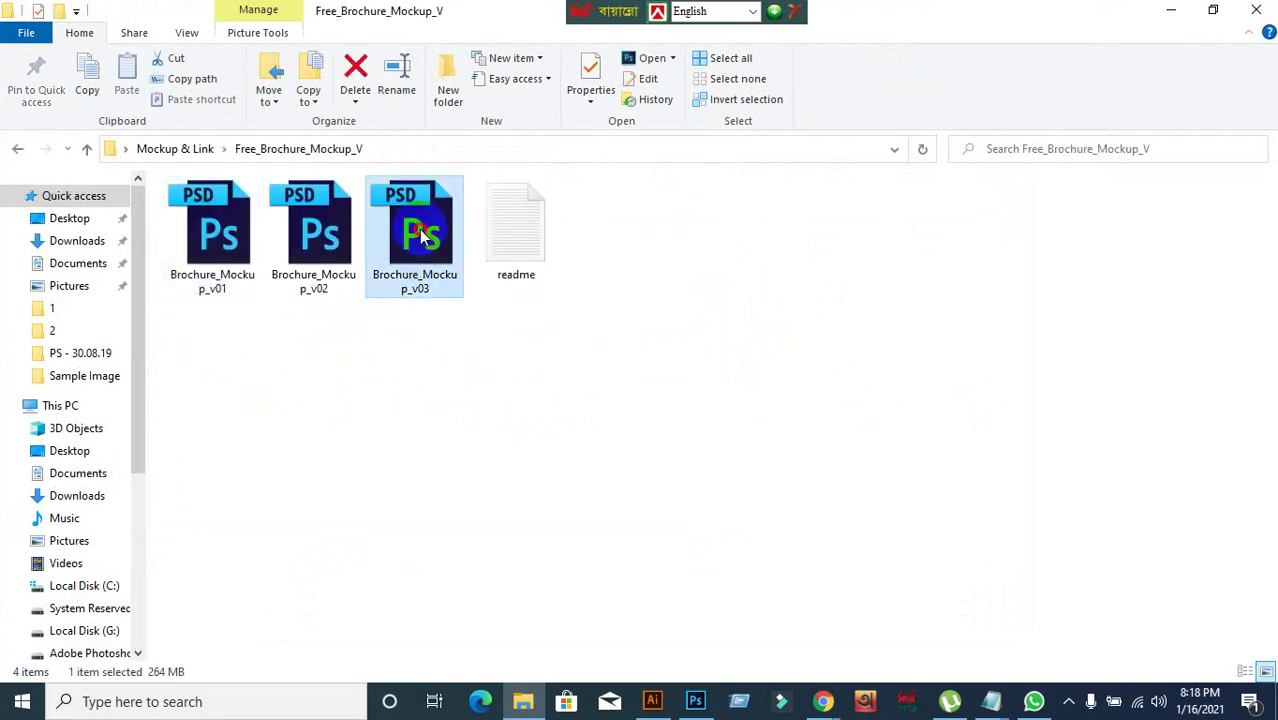
{"action": "left_click_drag", "start_coordinate": [419, 229], "coordinate": [898, 8]}
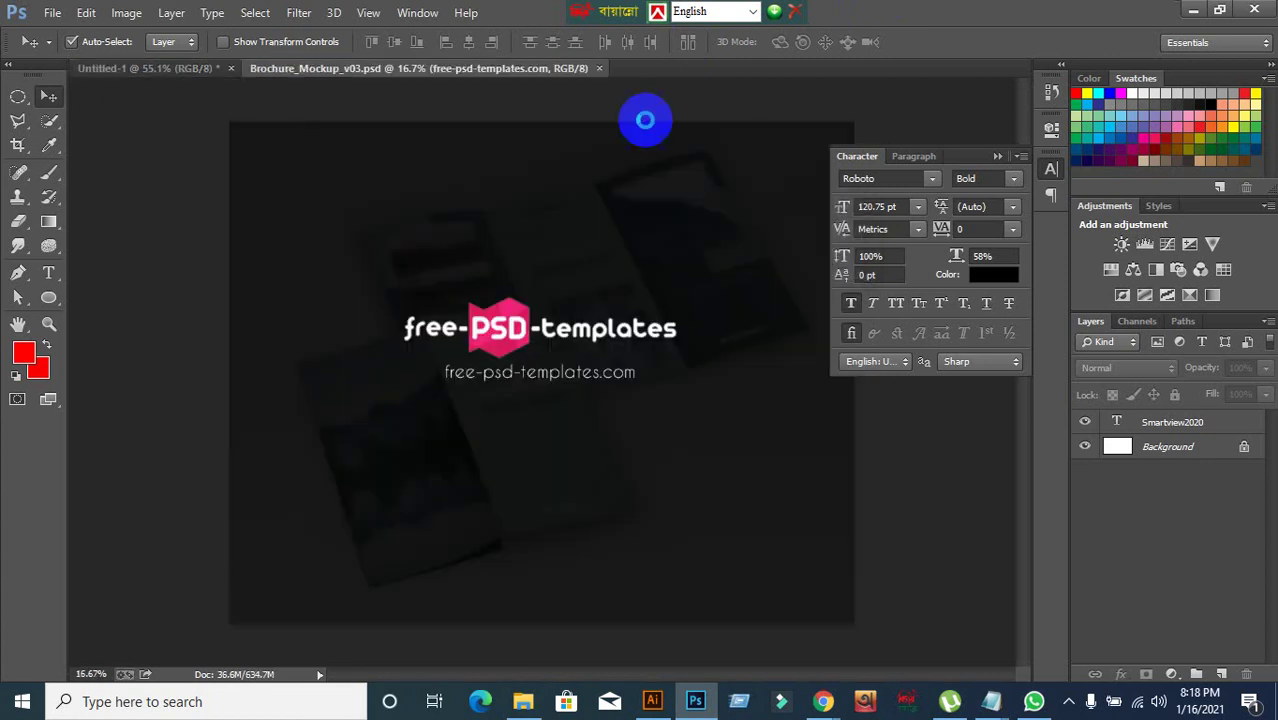
{"action": "left_click", "coordinate": [599, 69]}
{"action": "left_click", "coordinate": [1192, 10]}
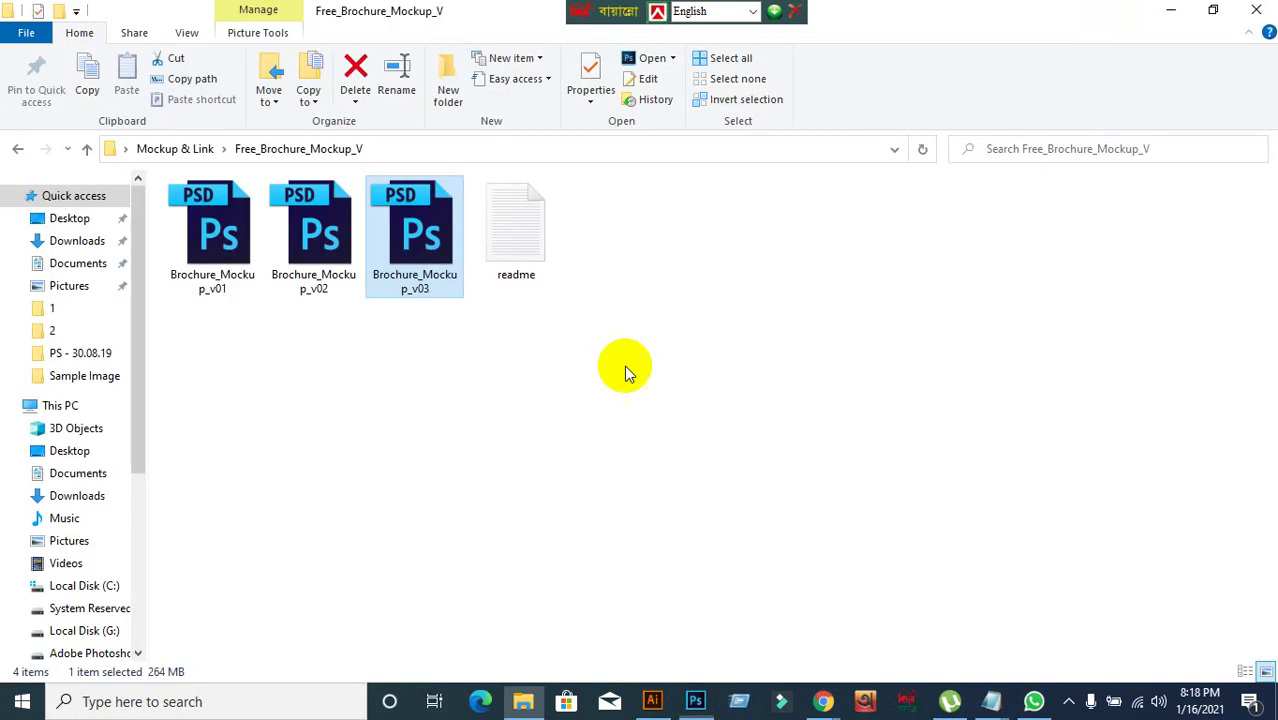
- Preview Brochure_Mockup_v02 in Photoshop, close it and return to the mockup folder
{"action": "left_click_drag", "start_coordinate": [313, 228], "coordinate": [547, 8]}
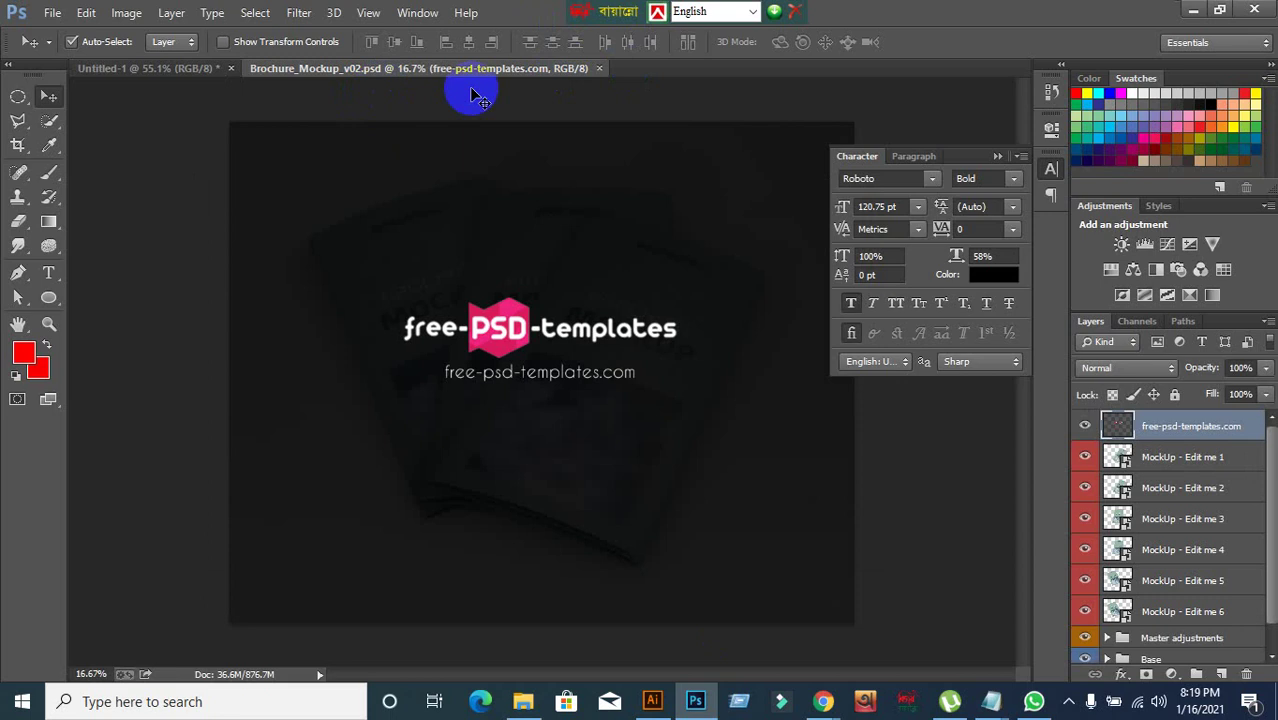
{"action": "left_click", "coordinate": [600, 69]}
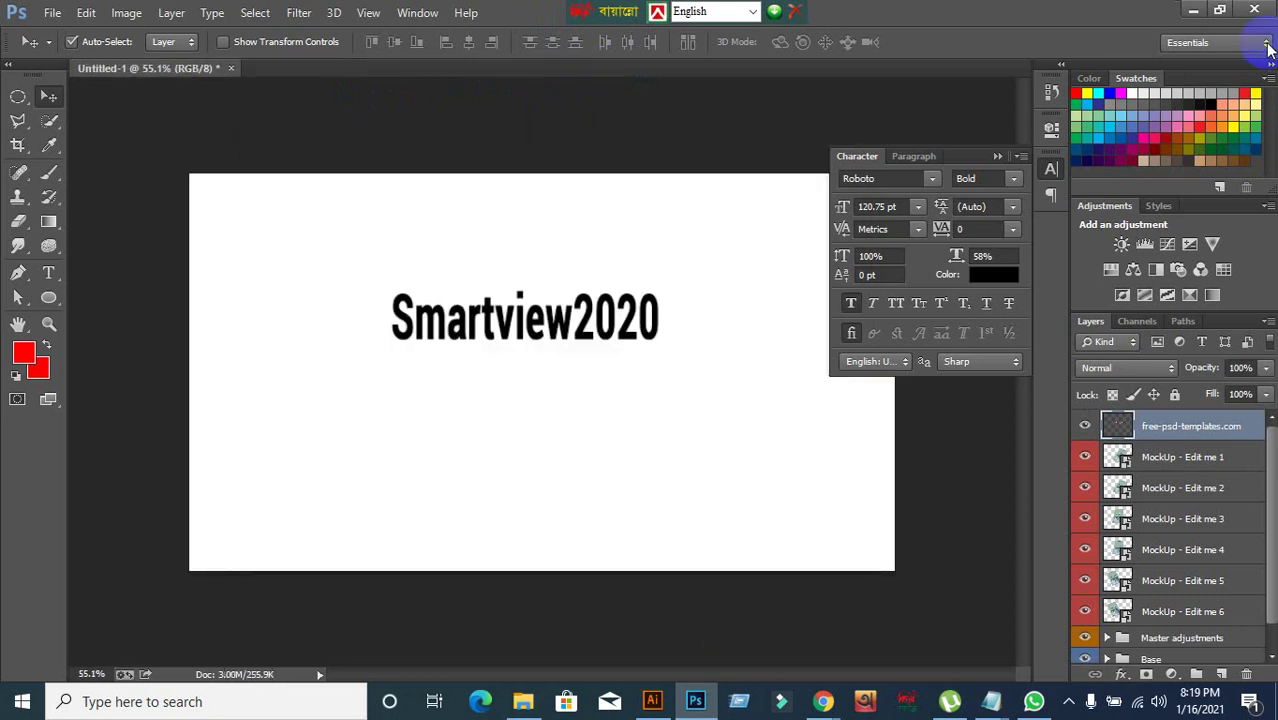
{"action": "left_click", "coordinate": [1192, 9]}
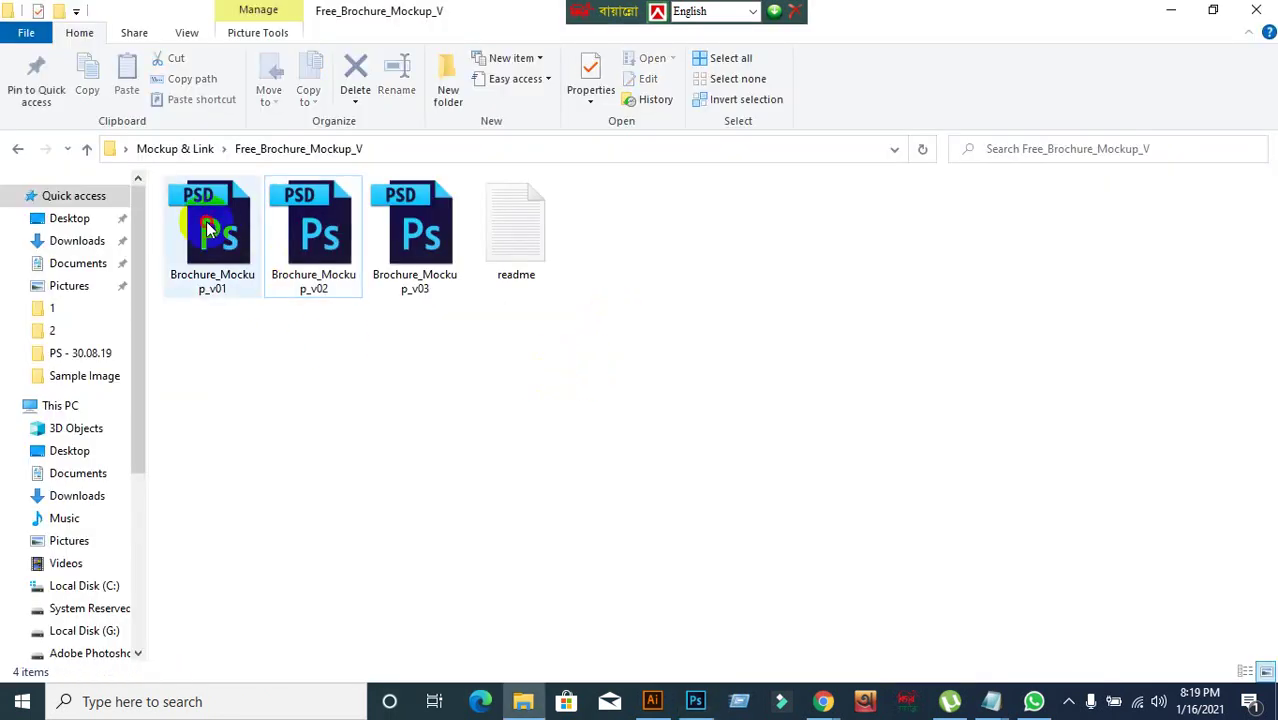
- Open Brochure_Mockup_v01 in Photoshop, then minimise Photoshop and the mockup folder to get back to the desktop
{"action": "left_click_drag", "start_coordinate": [206, 221], "coordinate": [535, 8]}
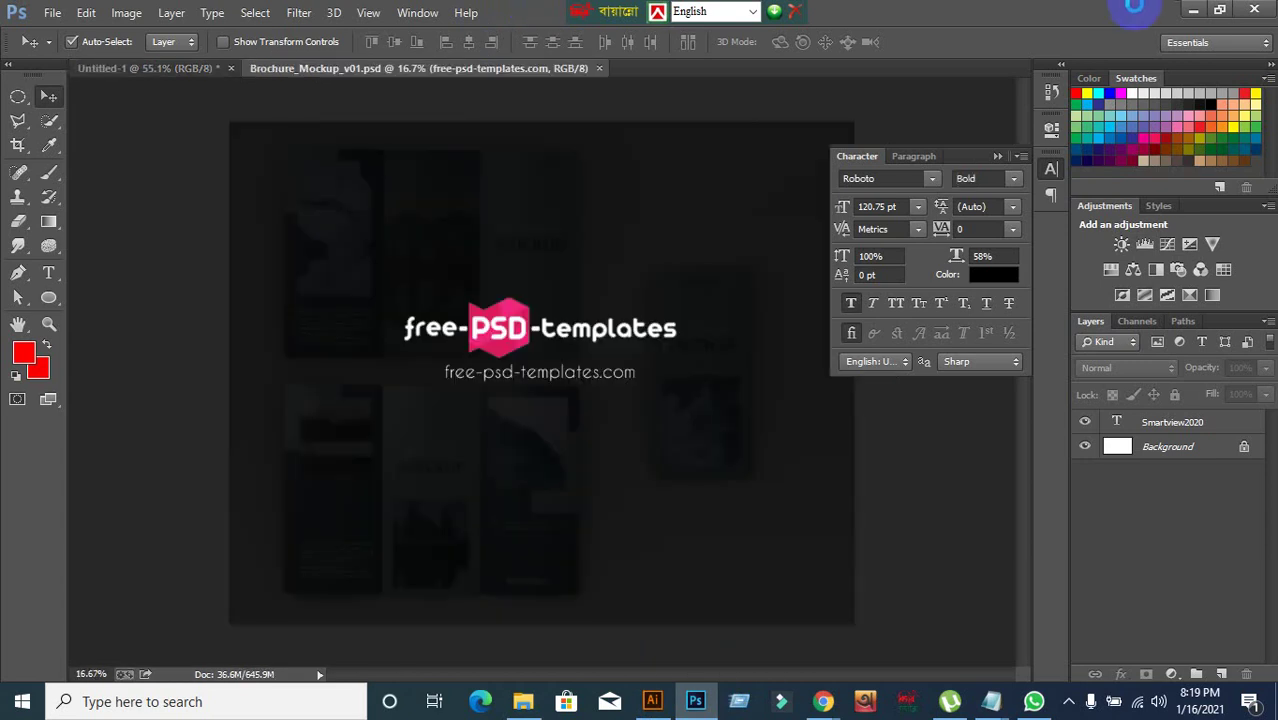
{"action": "left_click", "coordinate": [1187, 10]}
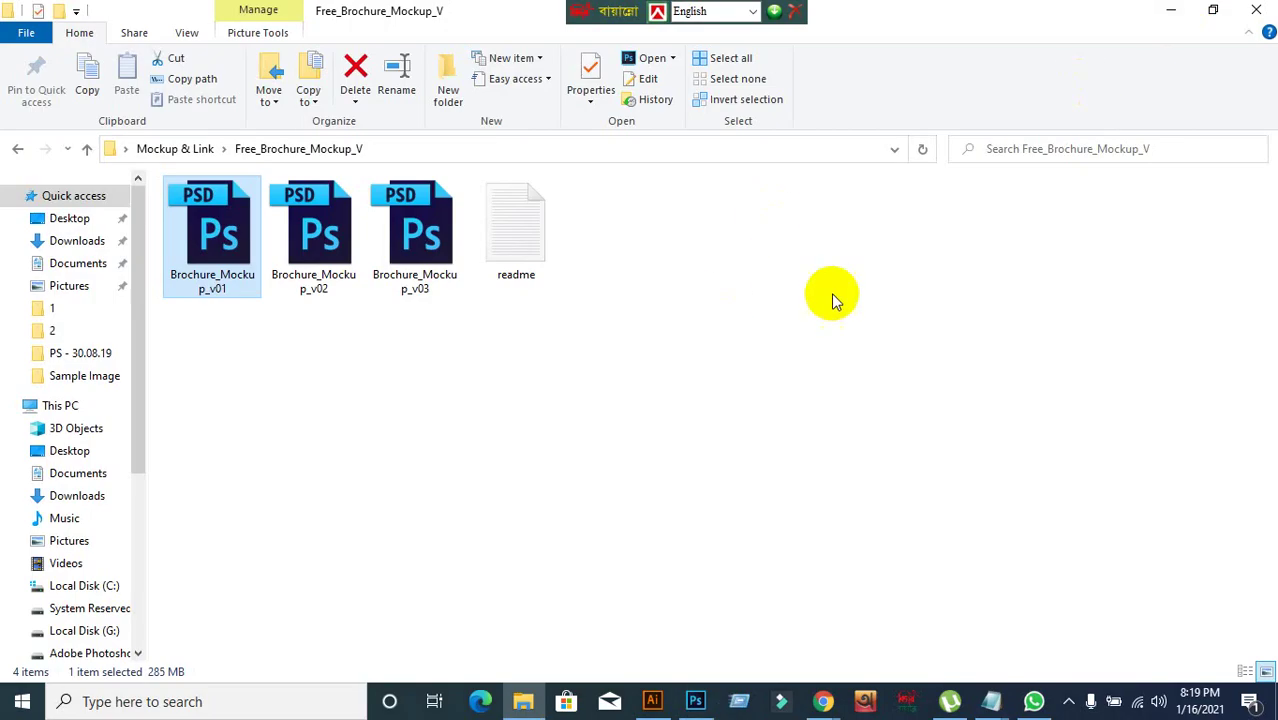
{"action": "left_click", "coordinate": [1184, 9]}
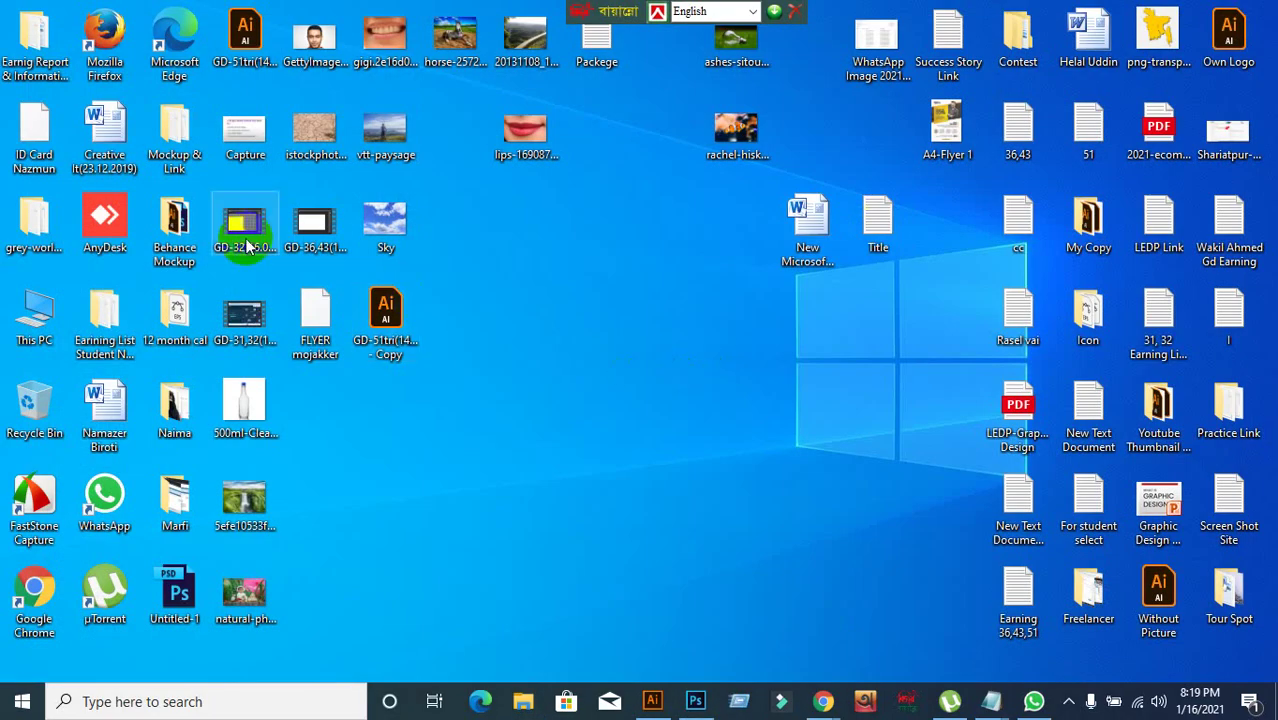
- Reopen the Mockup & Link folder, browse its mockup files and go into the MD060_A4_Bifold_Mockup folder
{"action": "left_click", "coordinate": [177, 168]}
{"action": "double_click", "coordinate": [177, 140]}
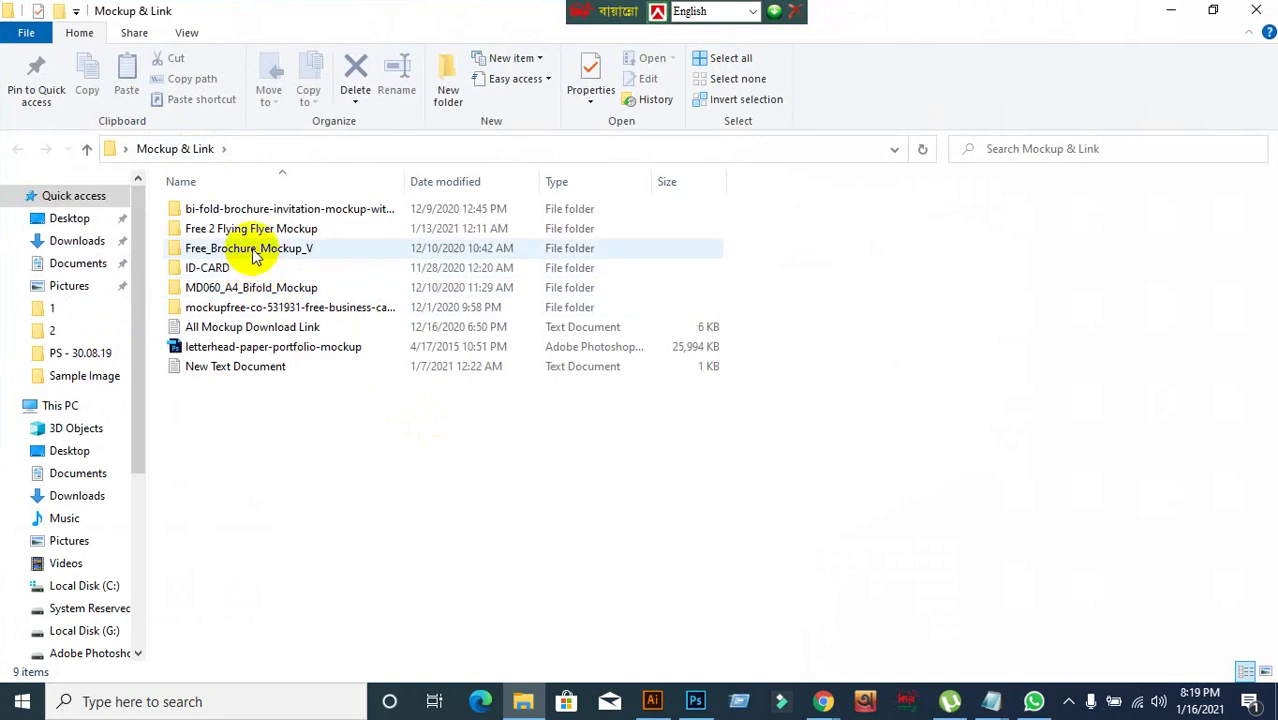
{"action": "left_click", "coordinate": [253, 256]}
{"action": "left_click", "coordinate": [251, 212]}
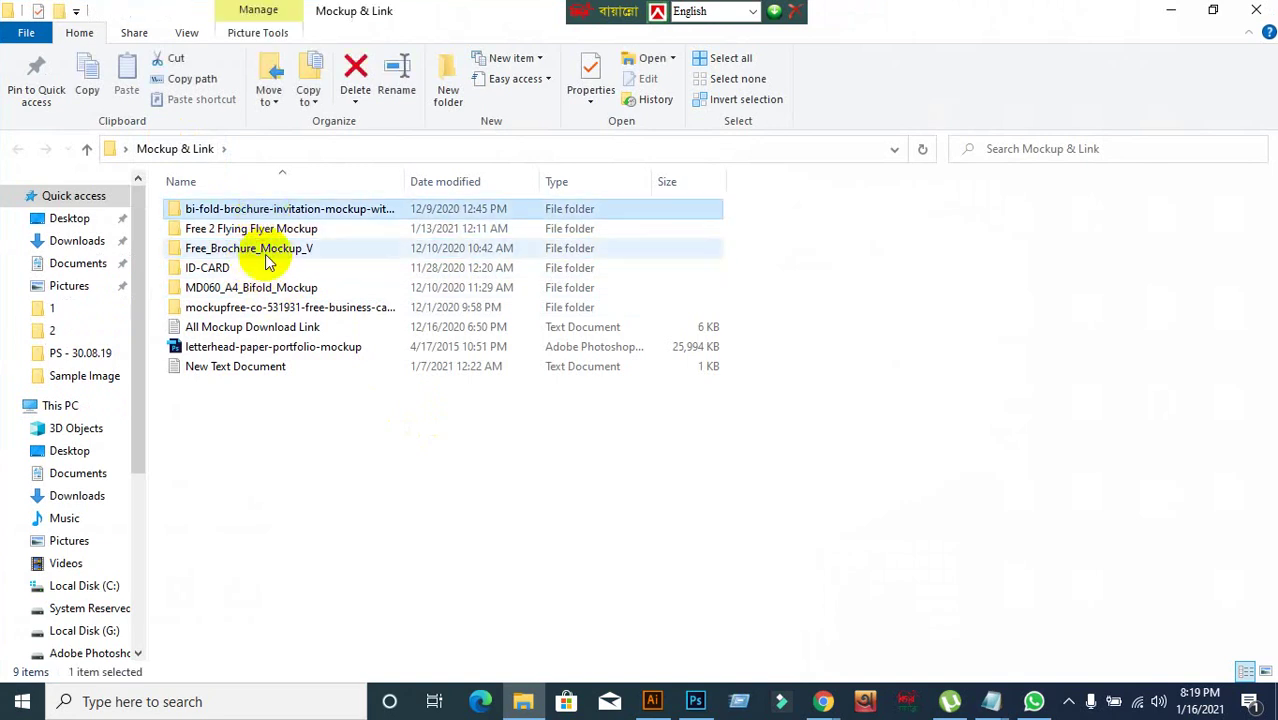
{"action": "left_click", "coordinate": [268, 312]}
{"action": "left_click", "coordinate": [268, 328]}
{"action": "left_click", "coordinate": [250, 367]}
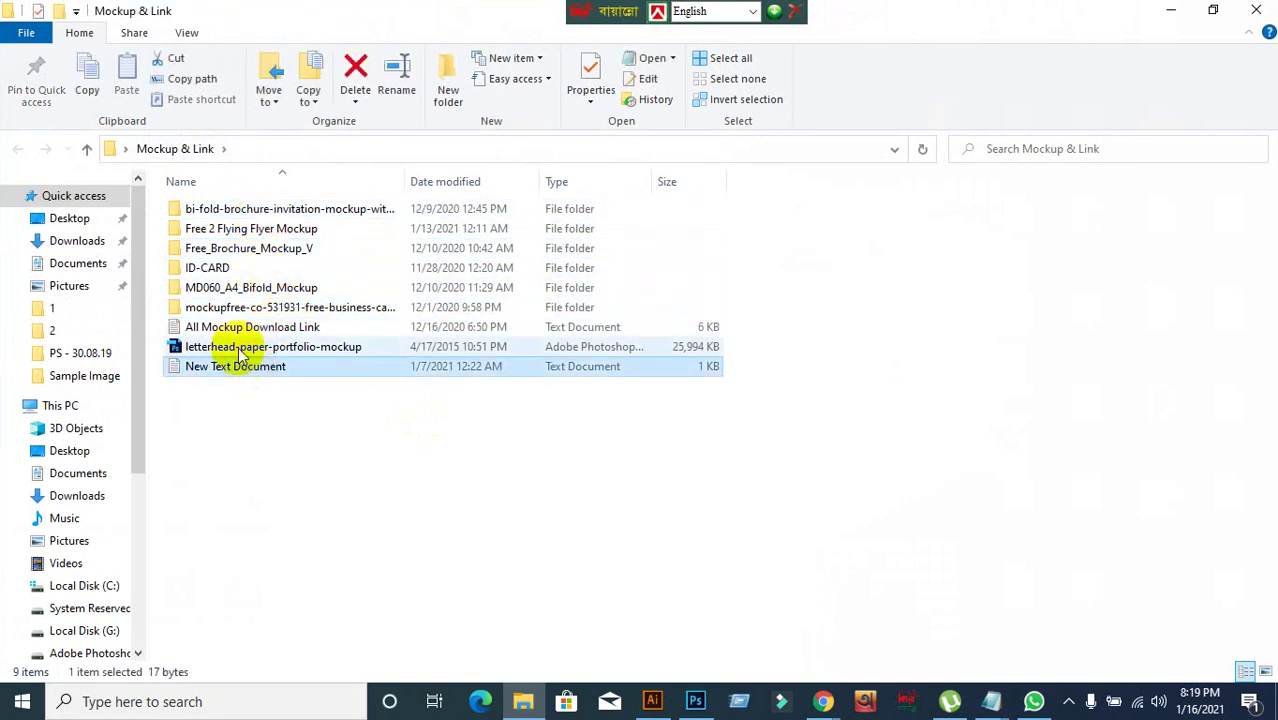
{"action": "left_click", "coordinate": [238, 348]}
{"action": "left_click", "coordinate": [215, 327]}
{"action": "left_click", "coordinate": [238, 308]}
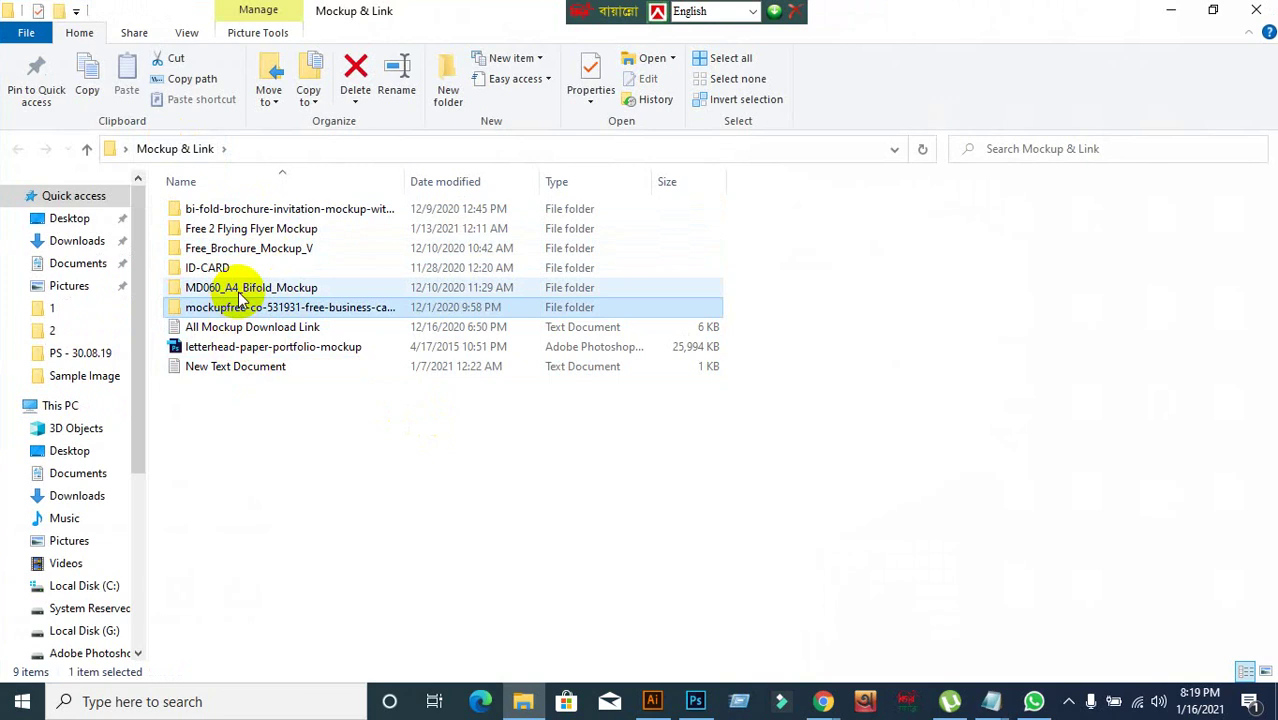
{"action": "double_click", "coordinate": [240, 290]}
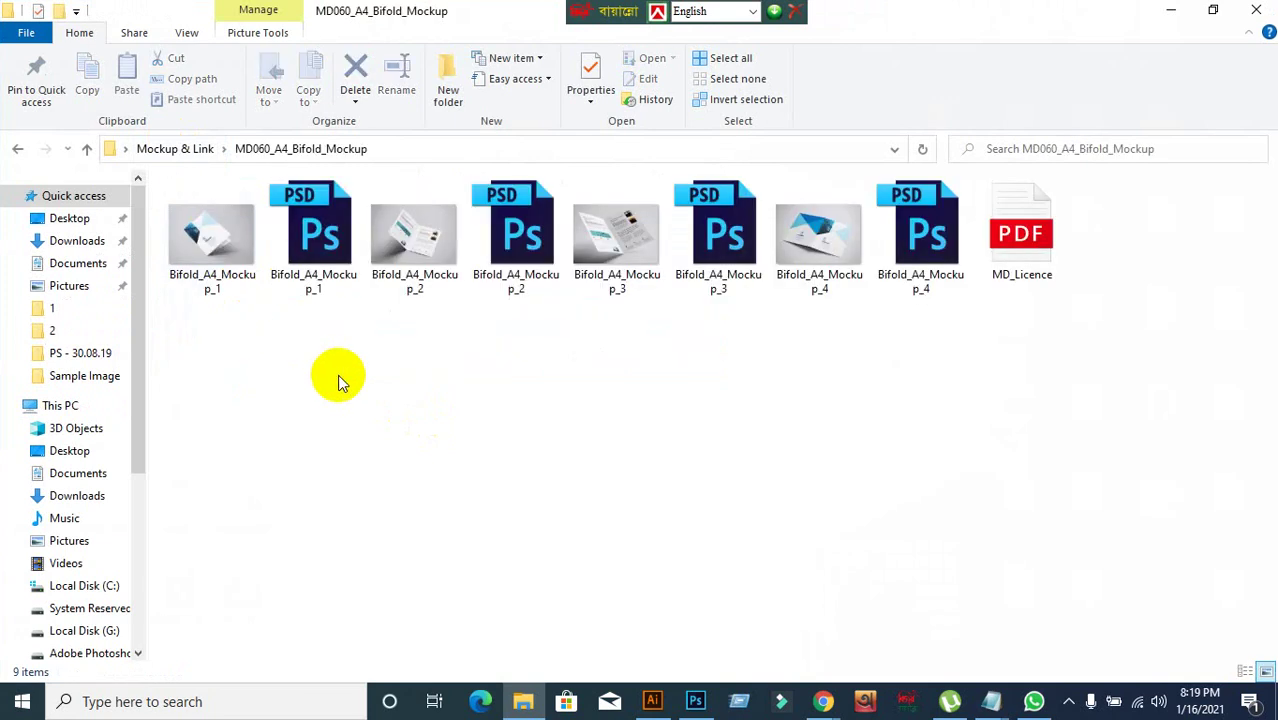
- Look over the bifold mockup previews and PSD files, ending on the Bifold_A4_Mockup_1 PSD
{"action": "left_click", "coordinate": [491, 284]}
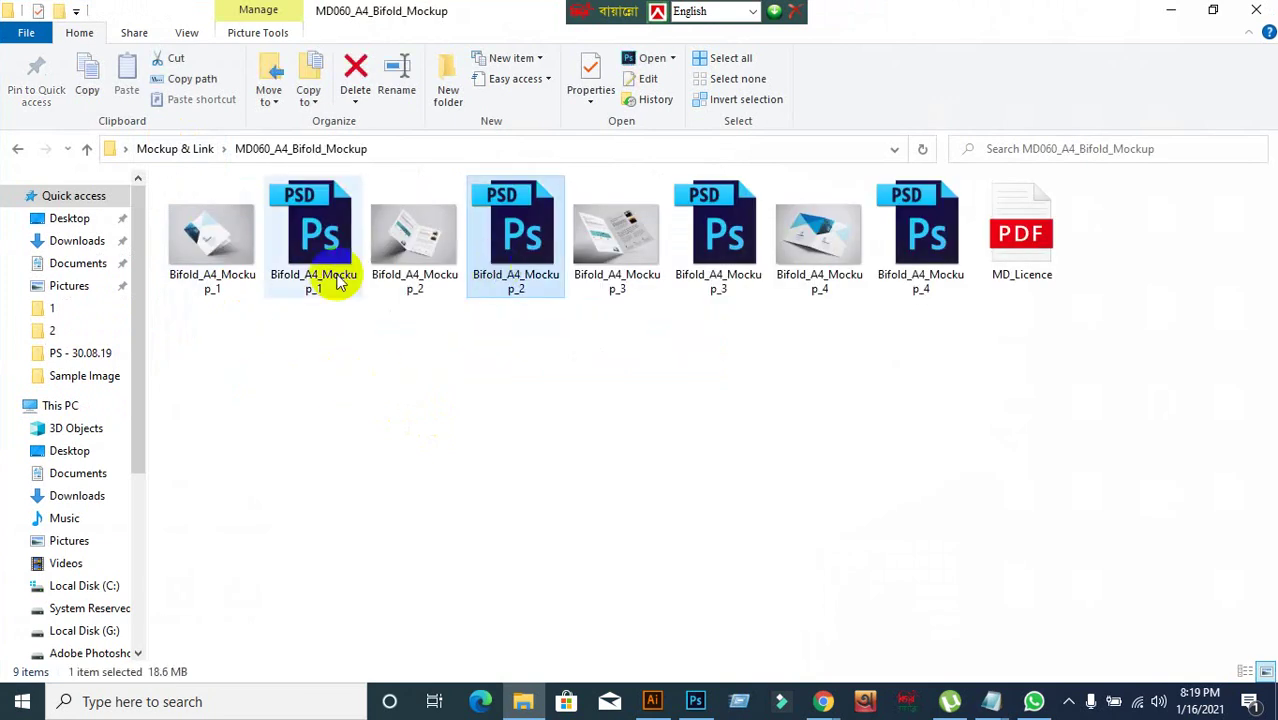
{"action": "left_click", "coordinate": [310, 262]}
{"action": "left_click", "coordinate": [226, 270]}
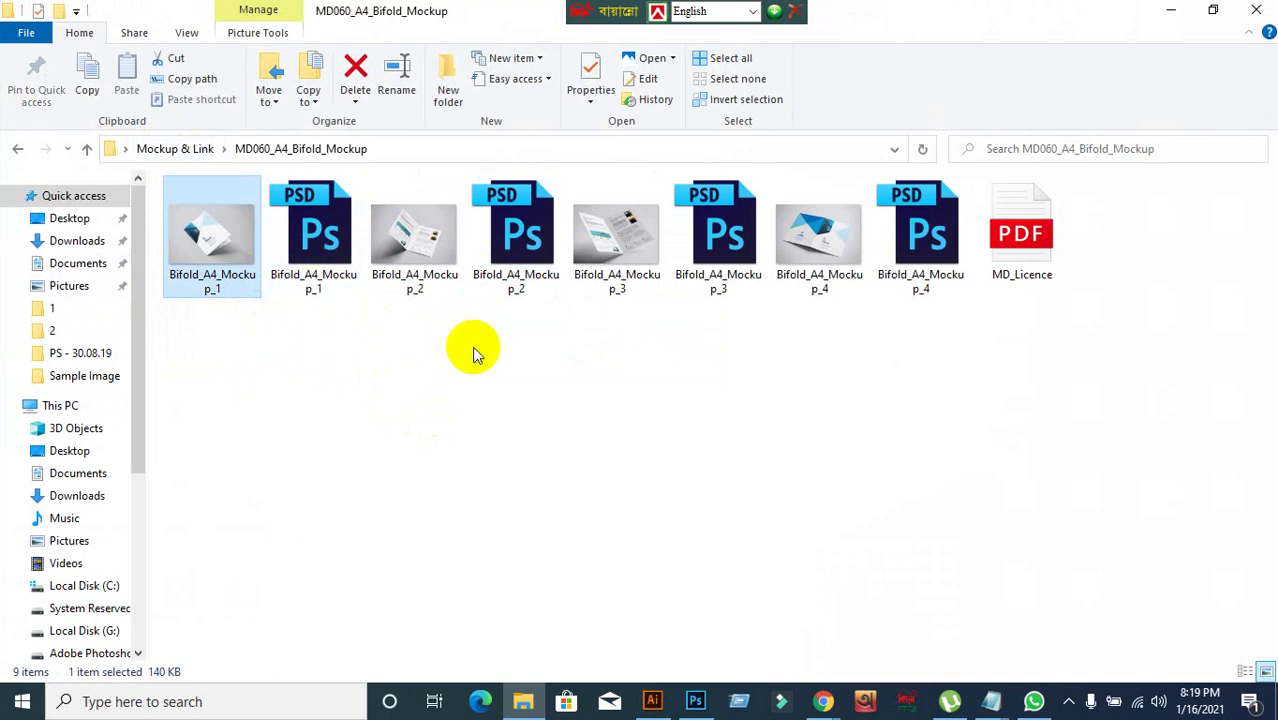
{"action": "left_click", "coordinate": [318, 245]}
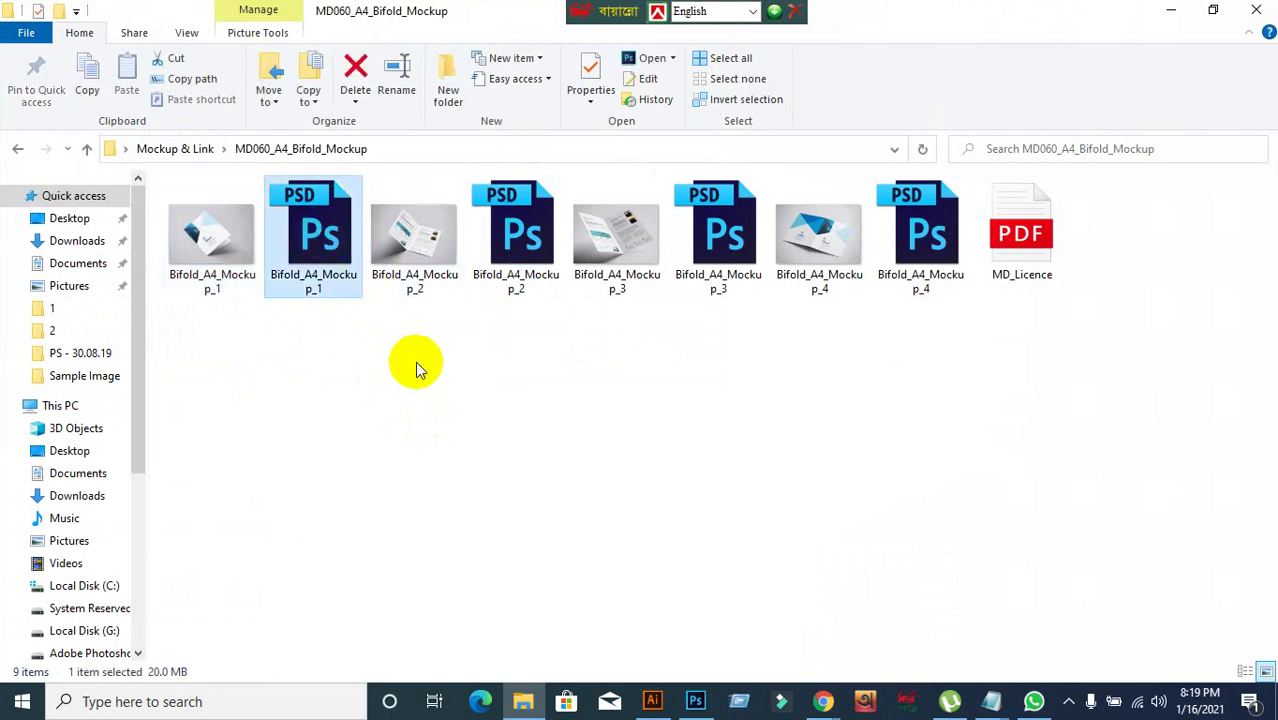
- Look over the bifold mockup previews and open the Bifold_A4_Mockup_4 PSD in Photoshop
{"action": "left_click", "coordinate": [415, 363]}
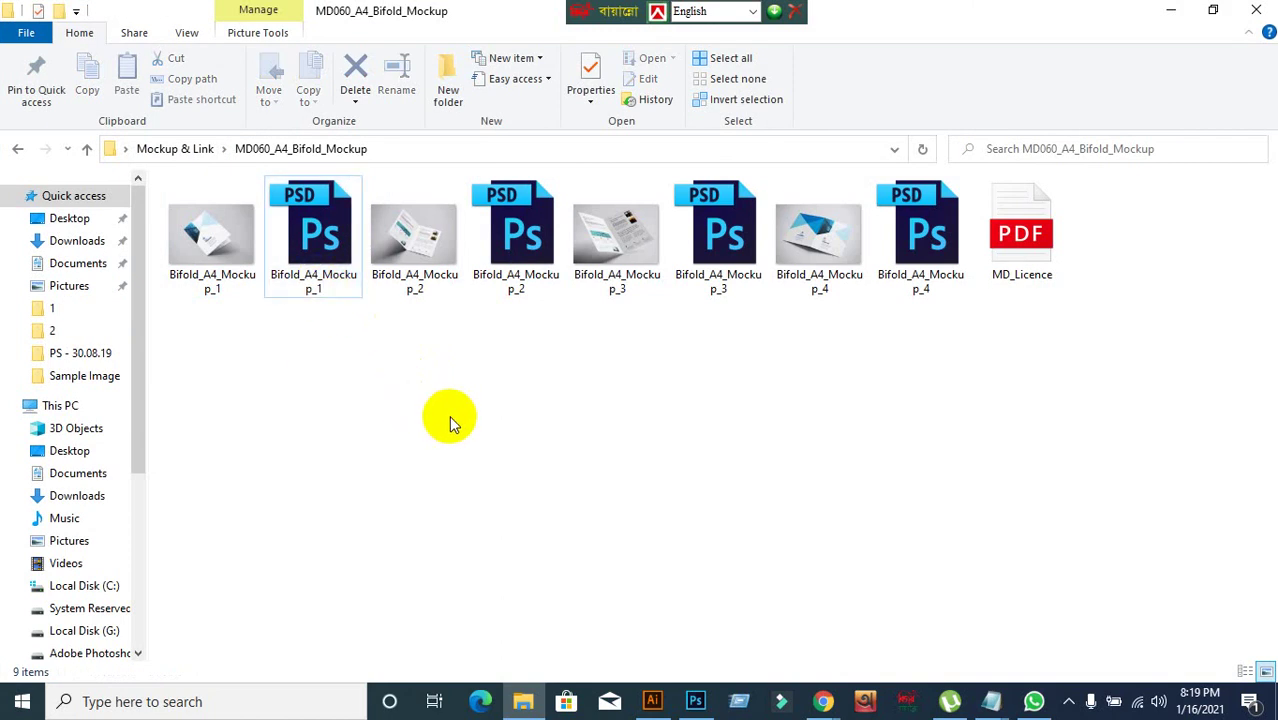
{"action": "left_click", "coordinate": [448, 277]}
{"action": "left_click", "coordinate": [510, 285]}
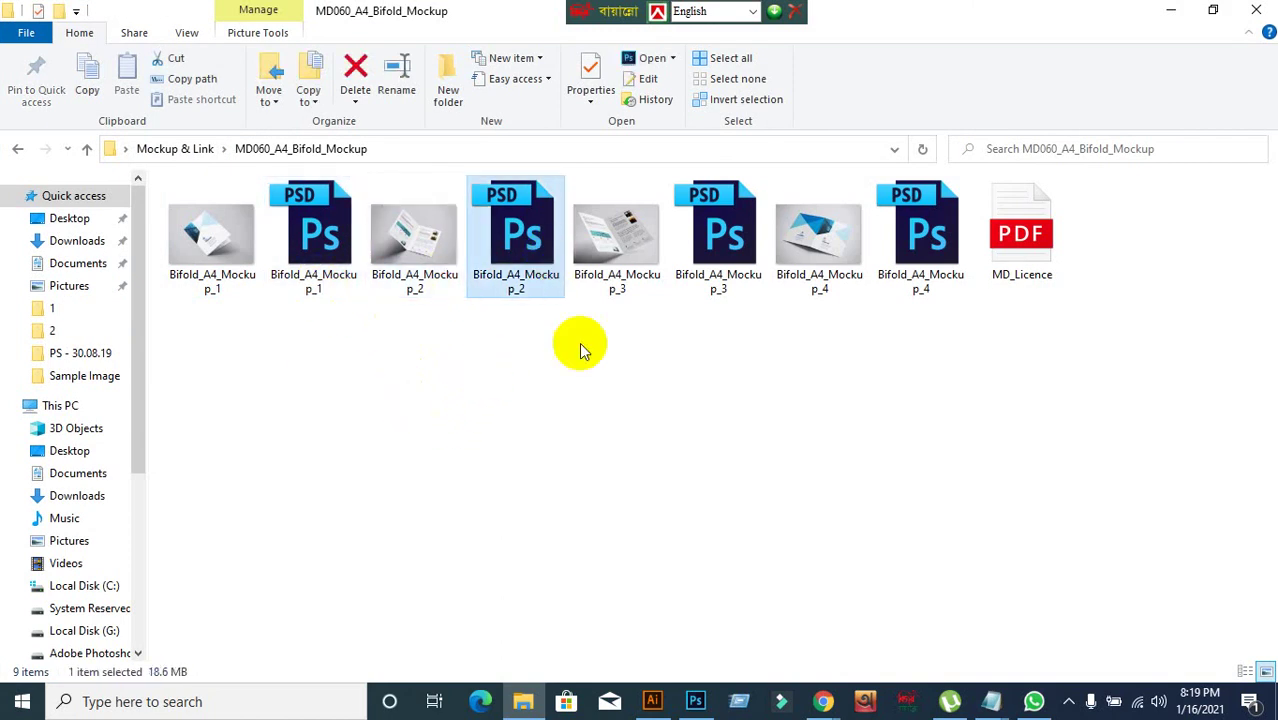
{"action": "left_click", "coordinate": [640, 245]}
{"action": "left_click", "coordinate": [638, 375]}
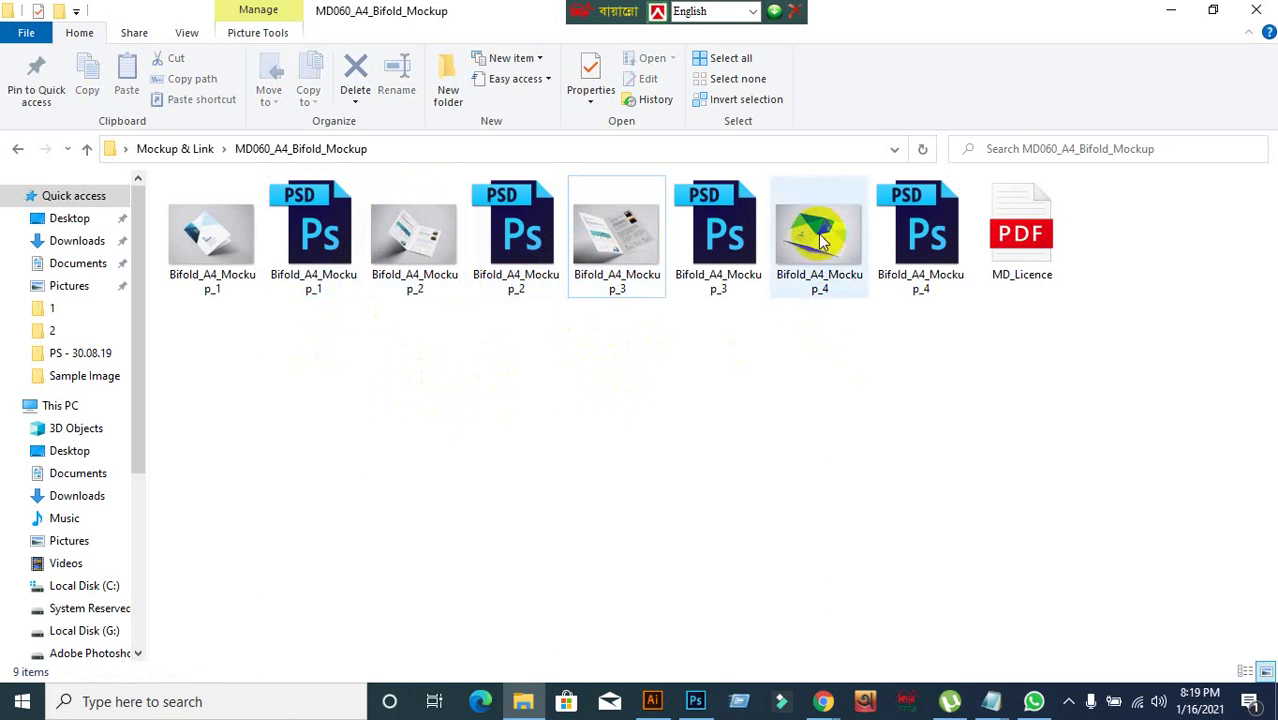
{"action": "left_click_drag", "start_coordinate": [815, 245], "coordinate": [703, 540]}
{"action": "left_click", "coordinate": [845, 432]}
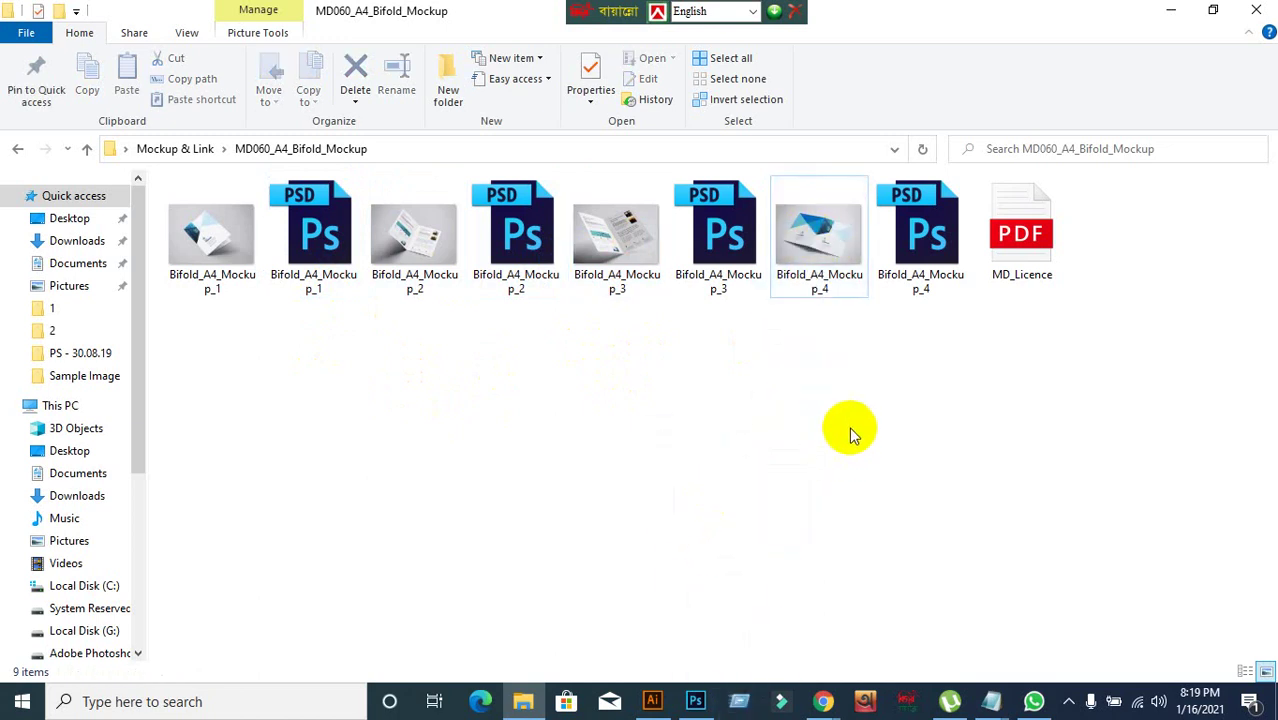
{"action": "left_click_drag", "start_coordinate": [919, 251], "coordinate": [893, 134]}
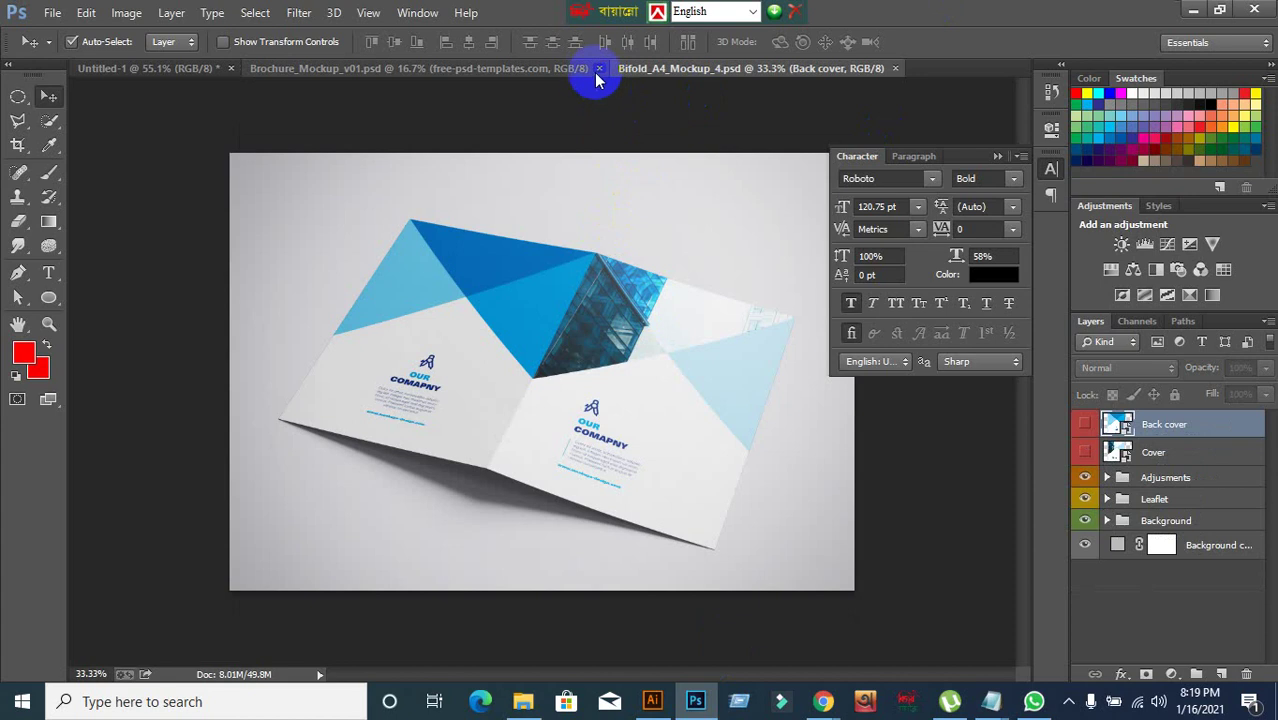
- Close Brochure_Mockup_v01 and close Untitled-1 without saving, keeping only Bifold_A4_Mockup_4 open
{"action": "left_click", "coordinate": [598, 69]}
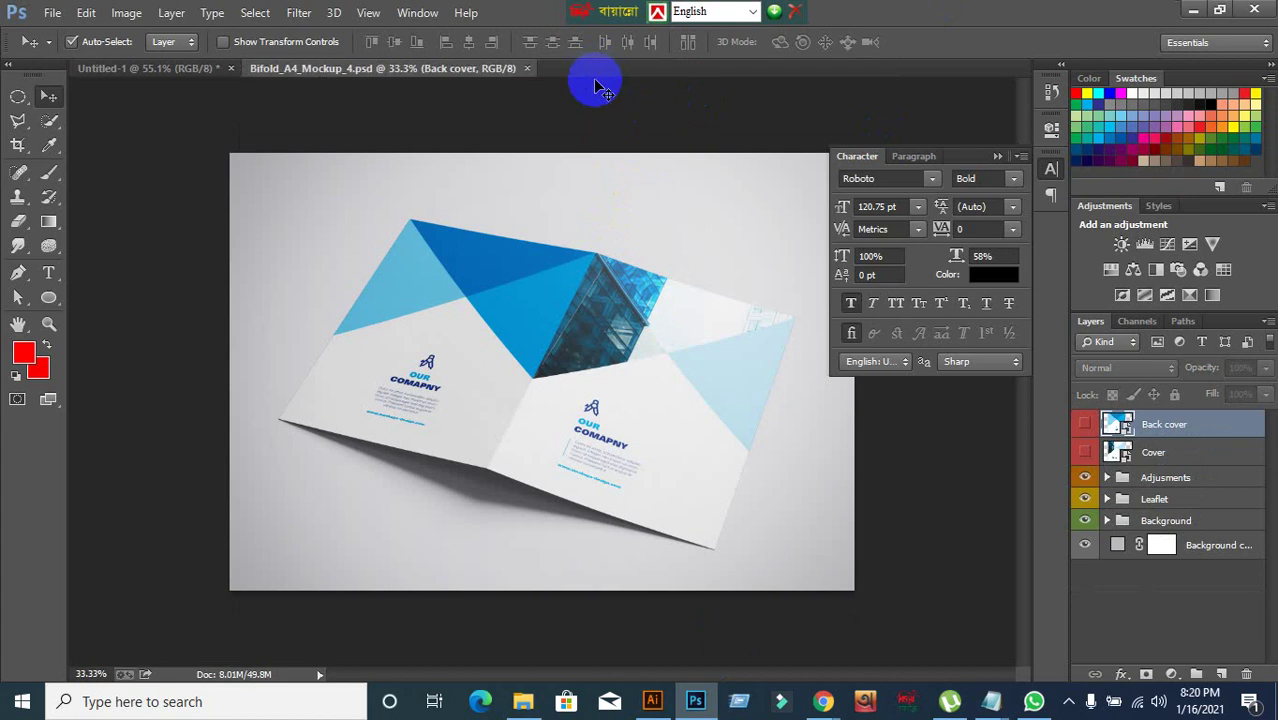
{"action": "left_click", "coordinate": [169, 72]}
{"action": "left_click", "coordinate": [228, 70]}
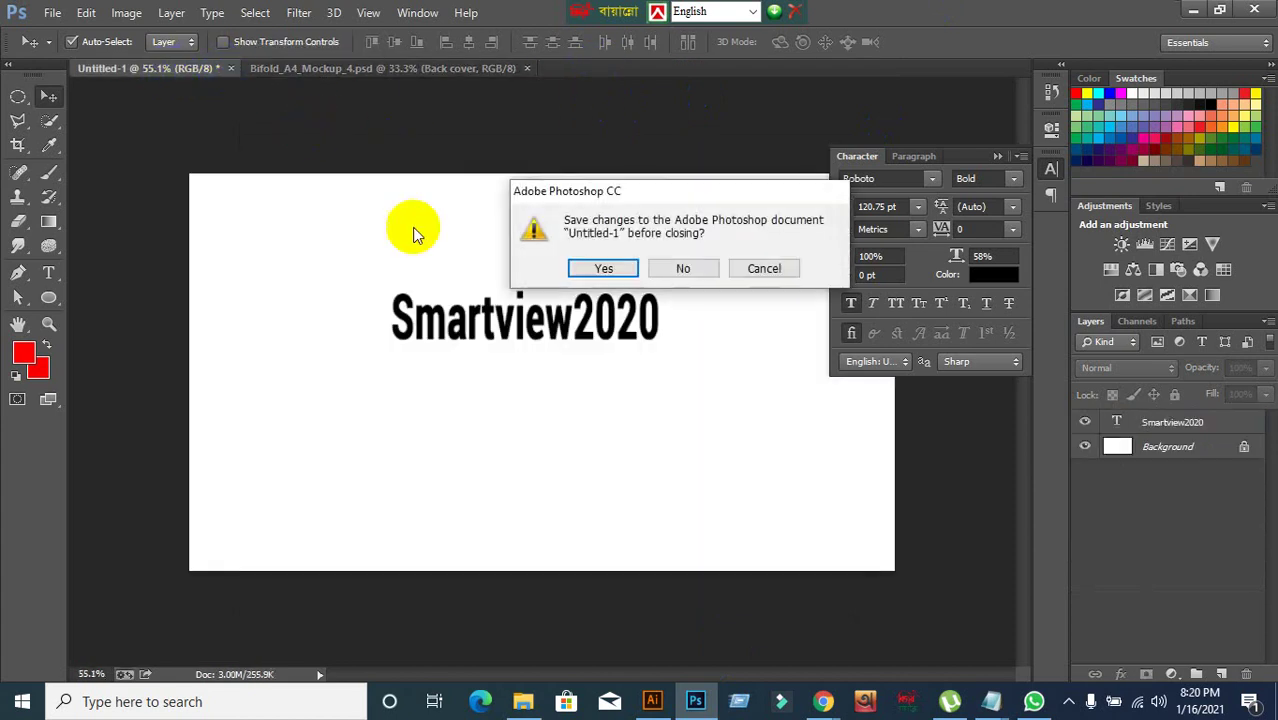
{"action": "left_click", "coordinate": [685, 267]}
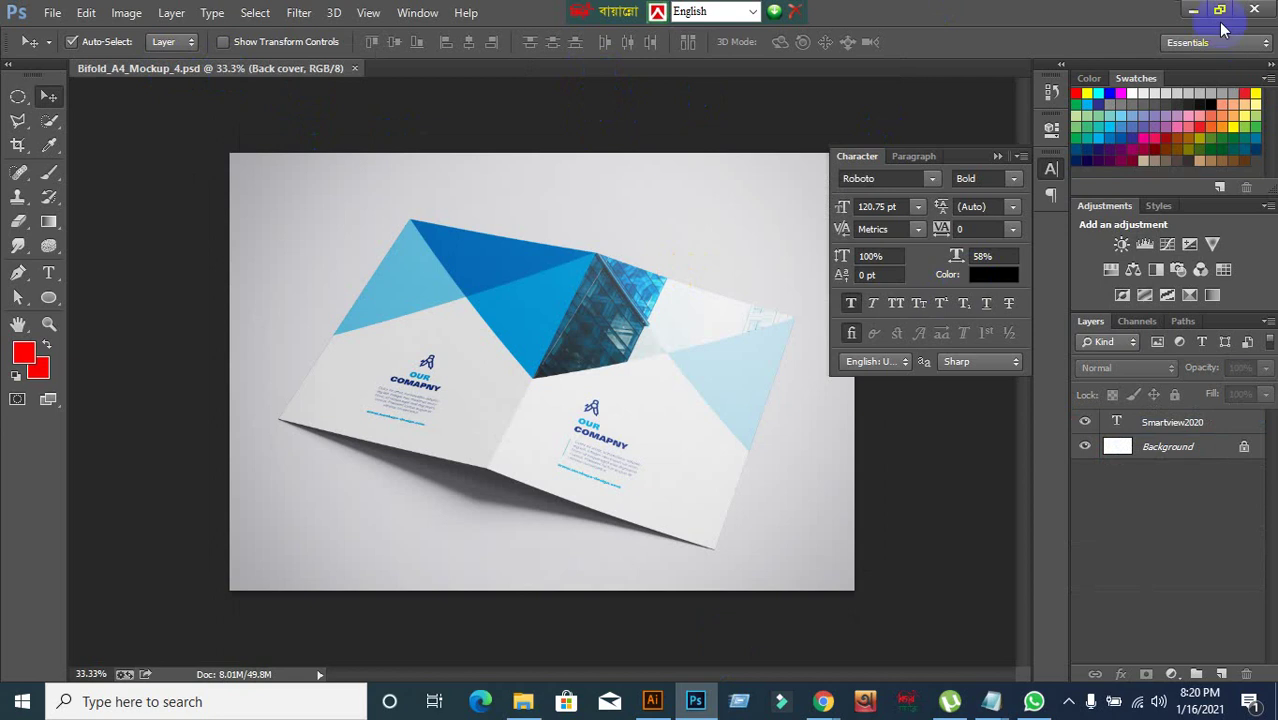
- Return to the desktop and open 32Bi-fold Brochure(07.12.2020) from the My Copy folder in Illustrator
{"action": "left_click", "coordinate": [1191, 12]}
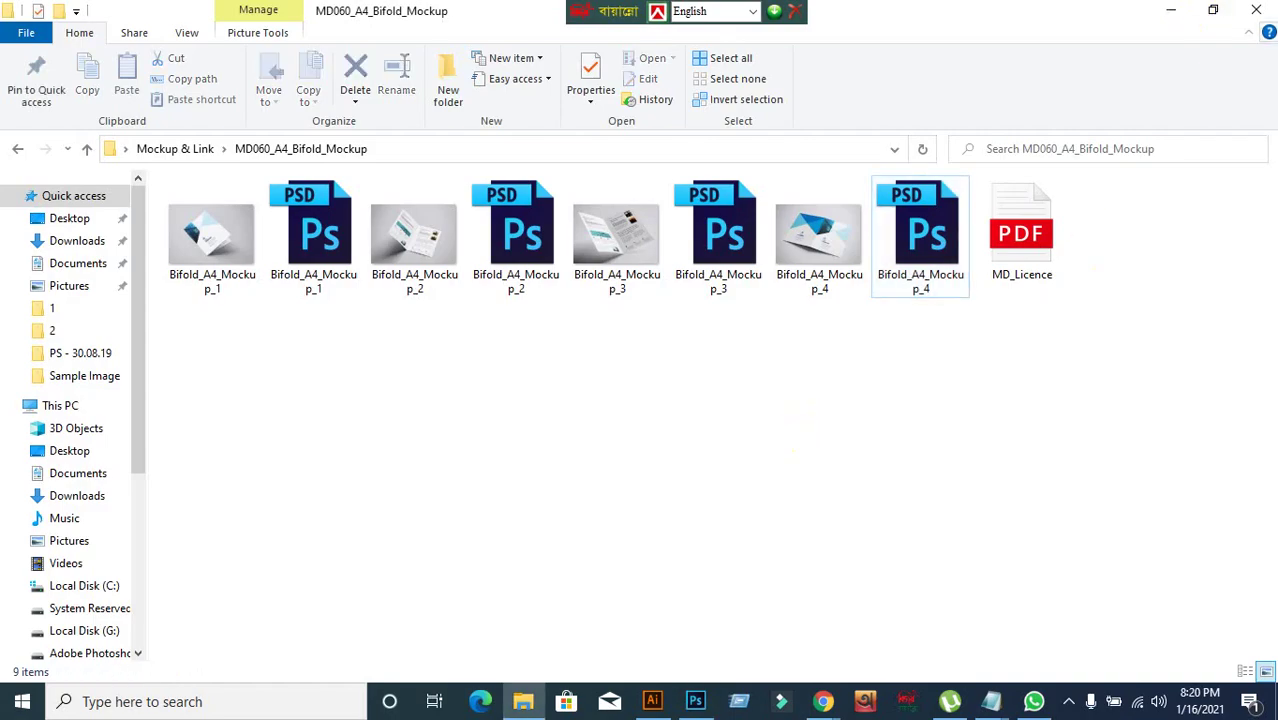
{"action": "left_click", "coordinate": [1256, 10]}
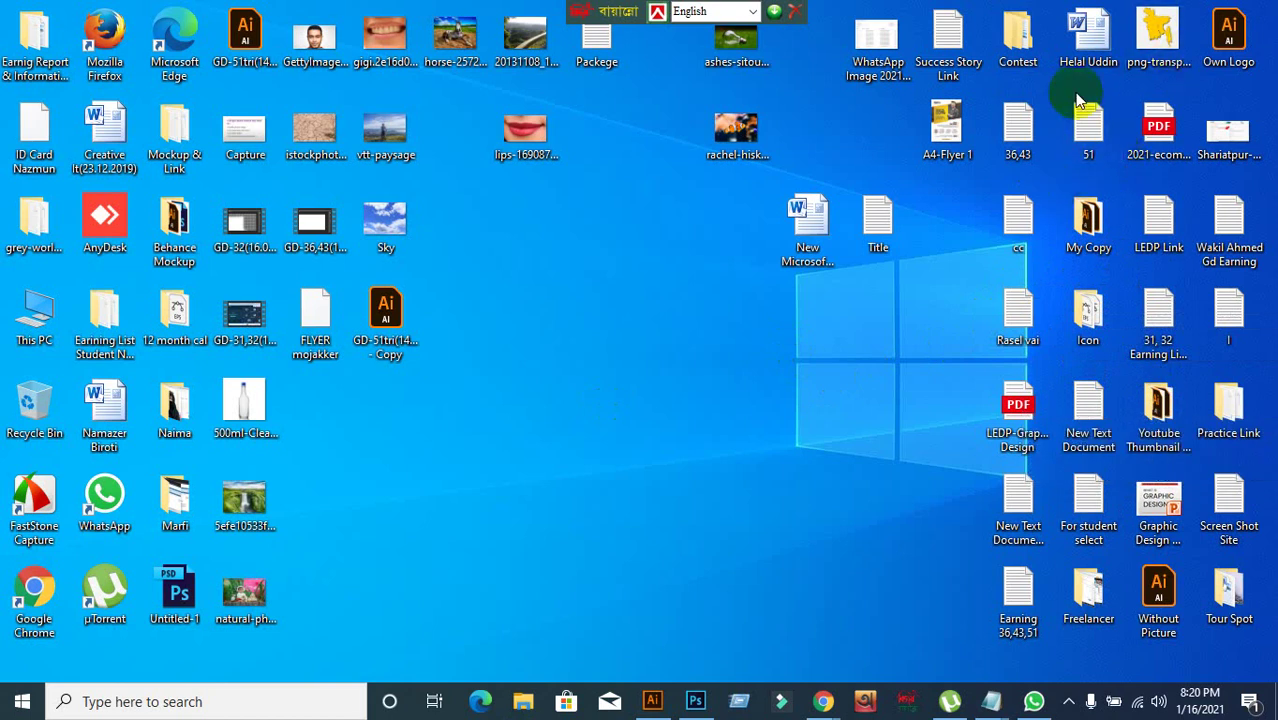
{"action": "double_click", "coordinate": [1072, 207]}
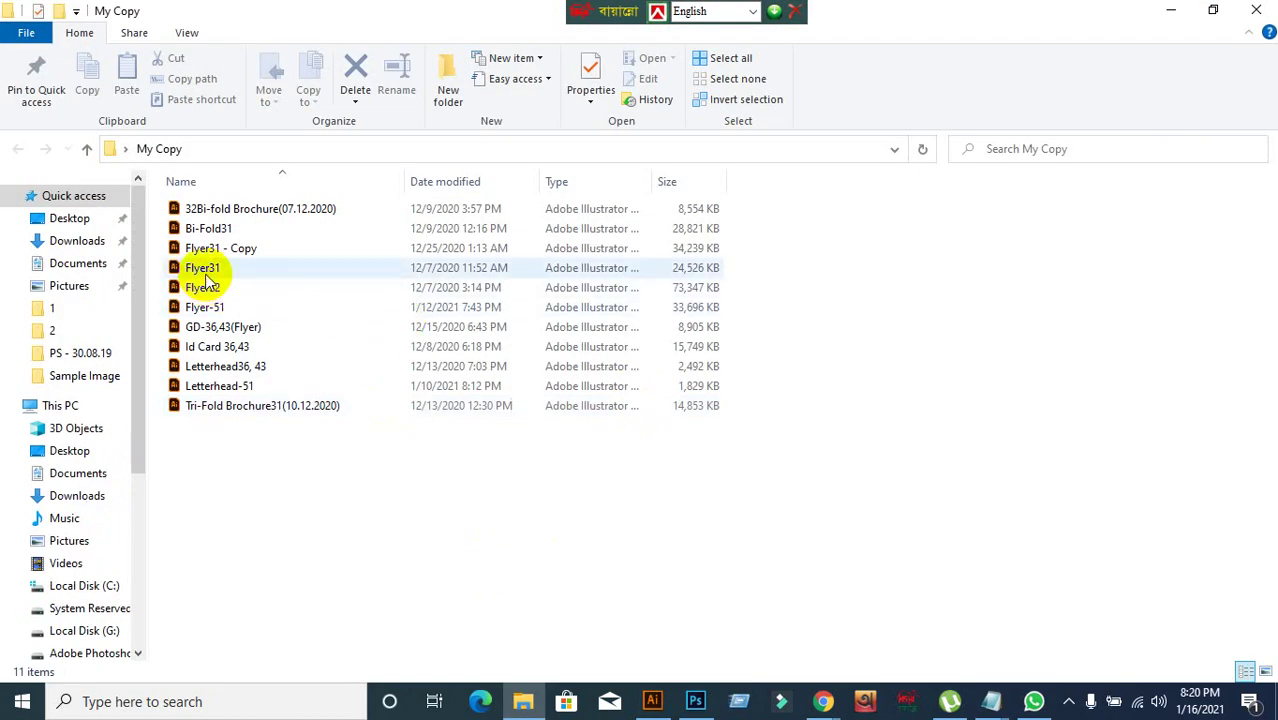
{"action": "left_click", "coordinate": [250, 408]}
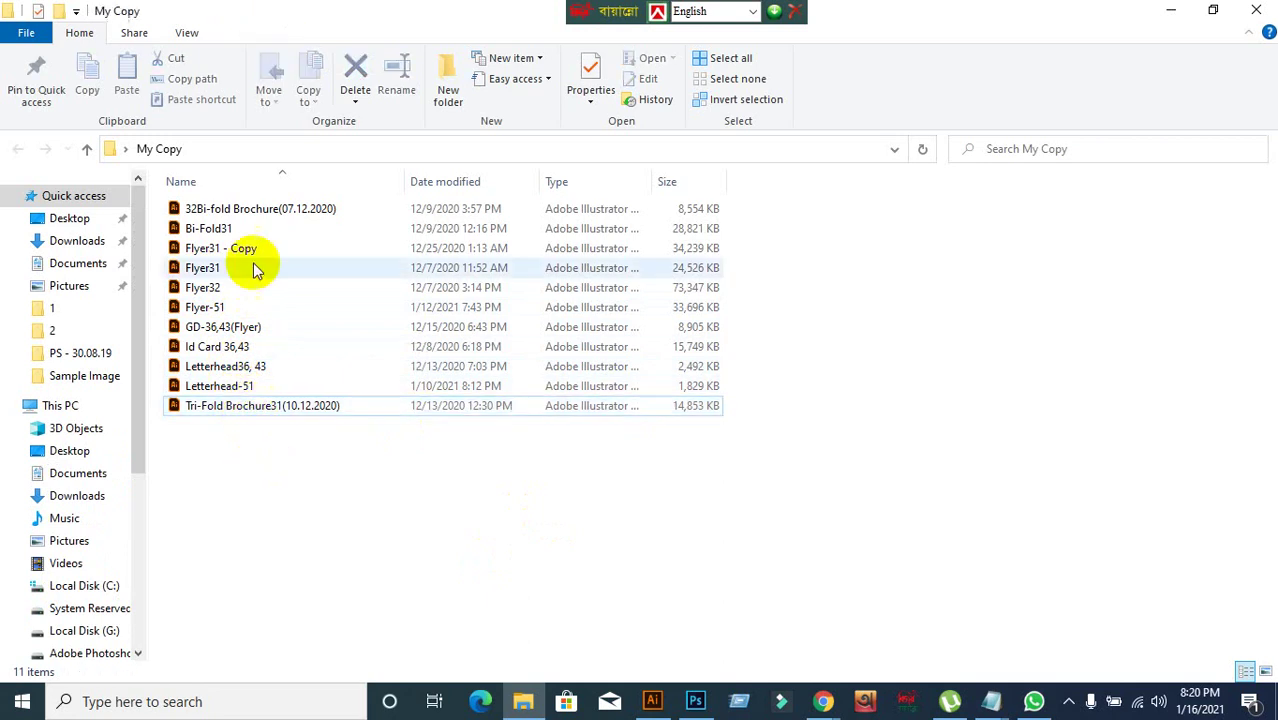
{"action": "left_click", "coordinate": [237, 212]}
{"action": "left_click_drag", "start_coordinate": [237, 218], "coordinate": [516, 8]}
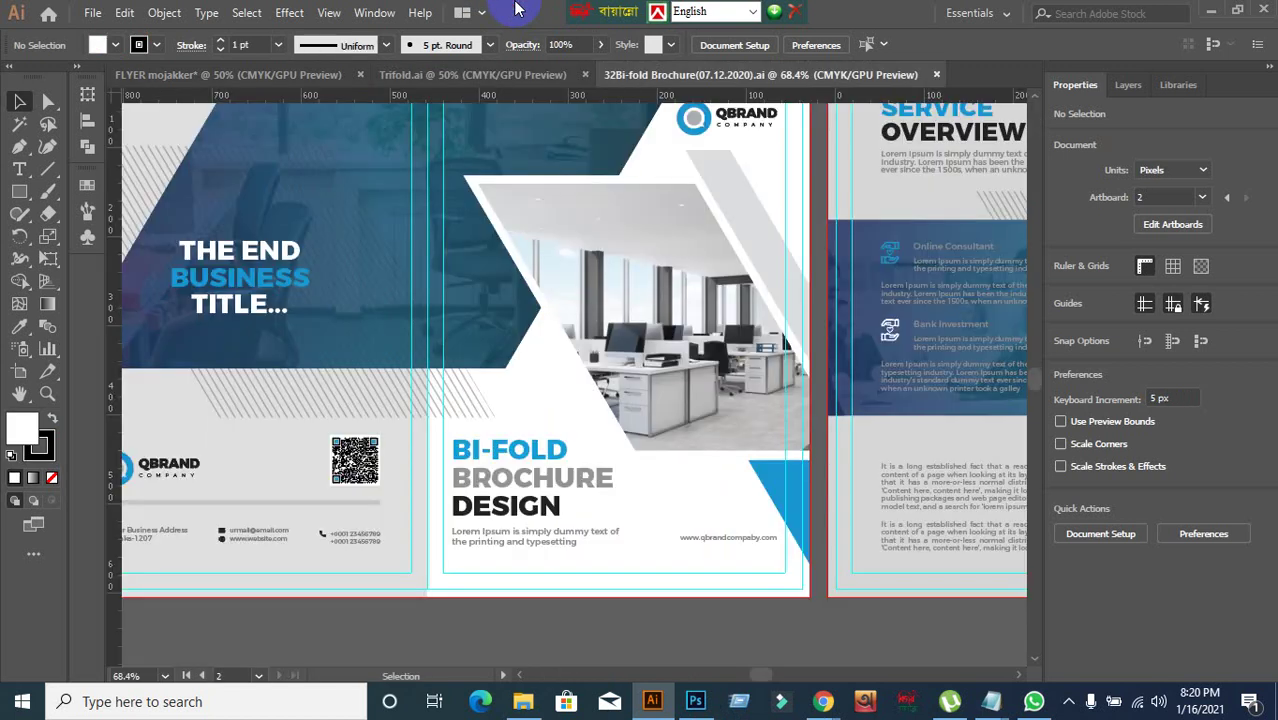
- Examine the bi-fold brochure's outer spread with the back and front covers
{"action": "key", "text": "ctrl+minus"}
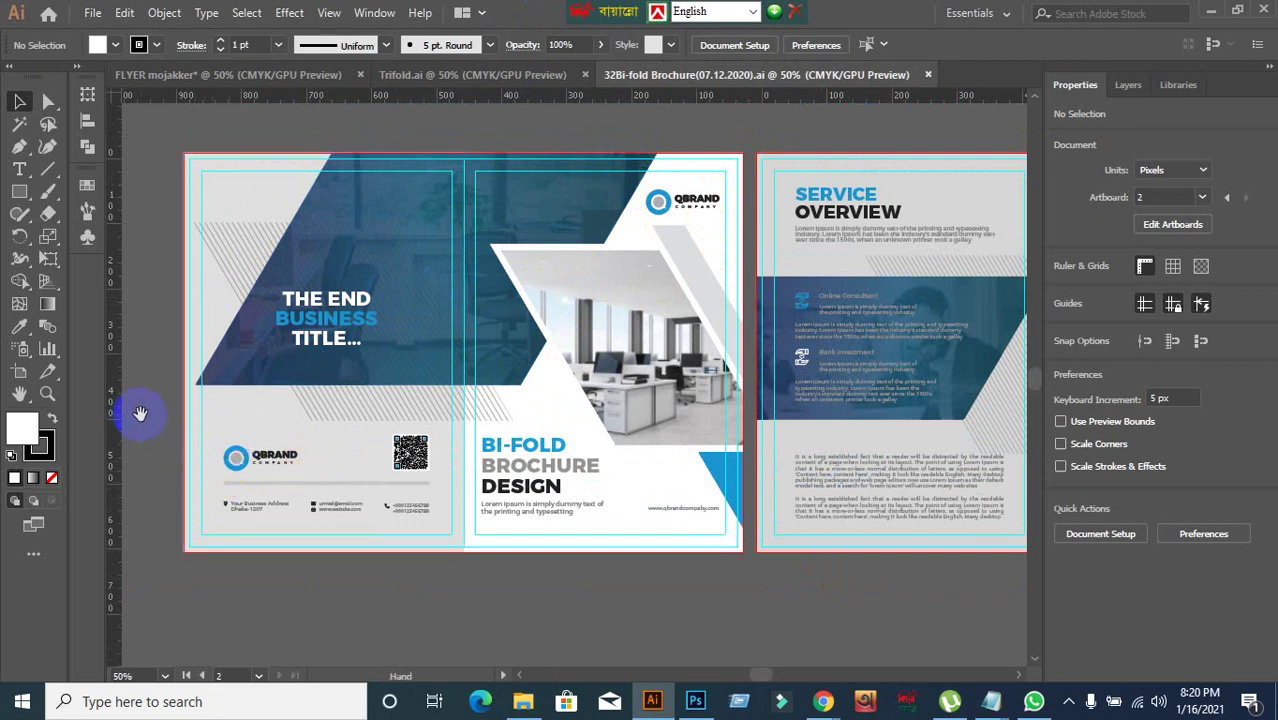
{"action": "left_click_drag", "start_coordinate": [140, 413], "coordinate": [285, 440]}
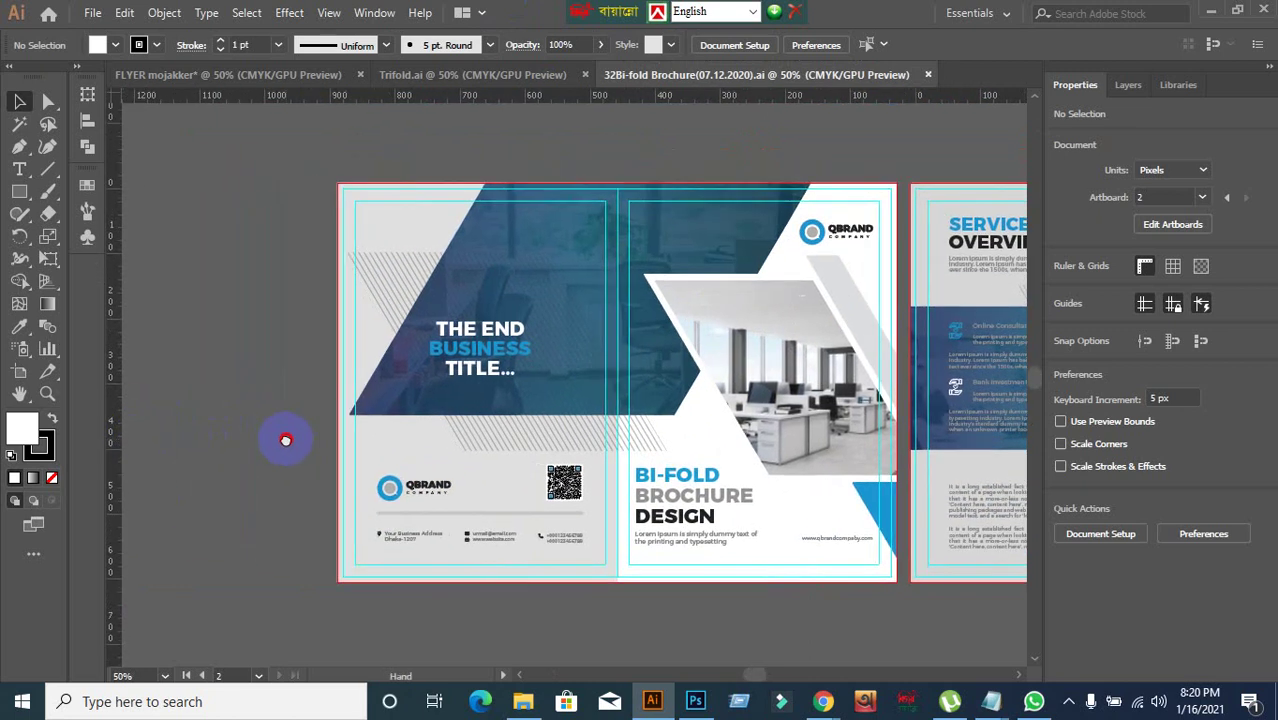
{"action": "scroll", "coordinate": [265, 373], "scroll_direction": "down", "scroll_amount": 2}
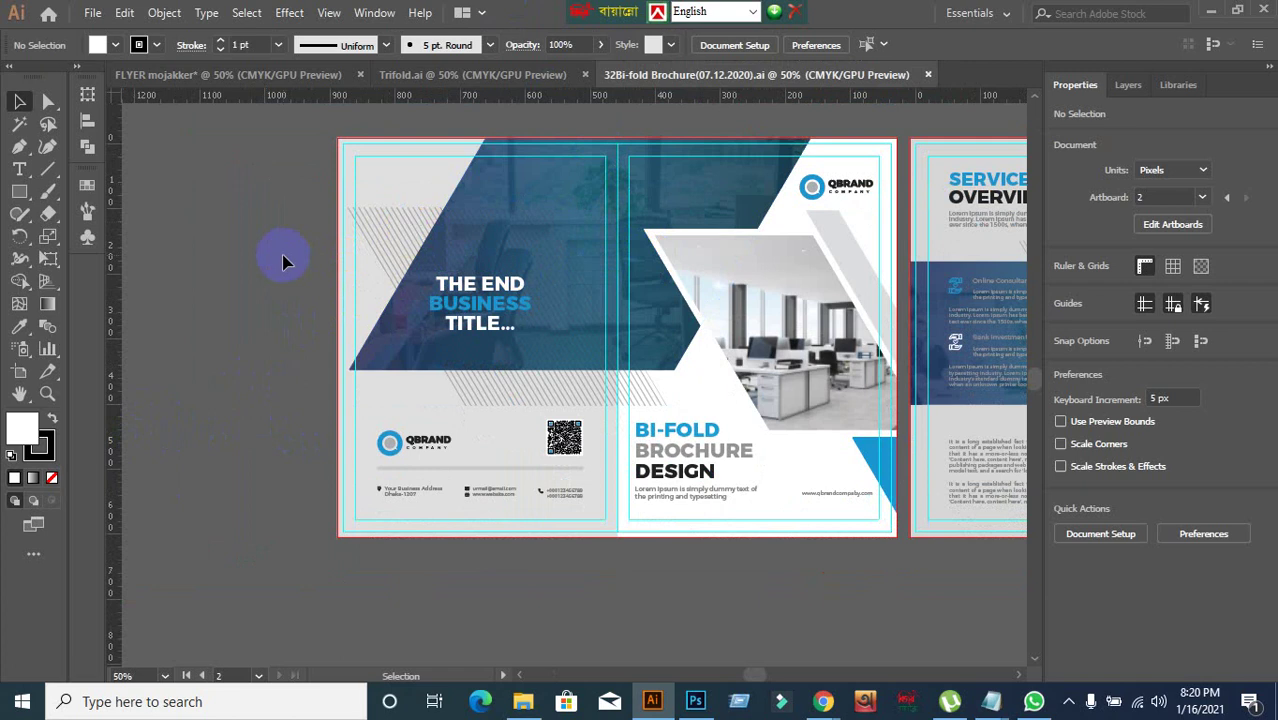
{"action": "scroll", "coordinate": [282, 262], "scroll_direction": "up", "scroll_amount": 1}
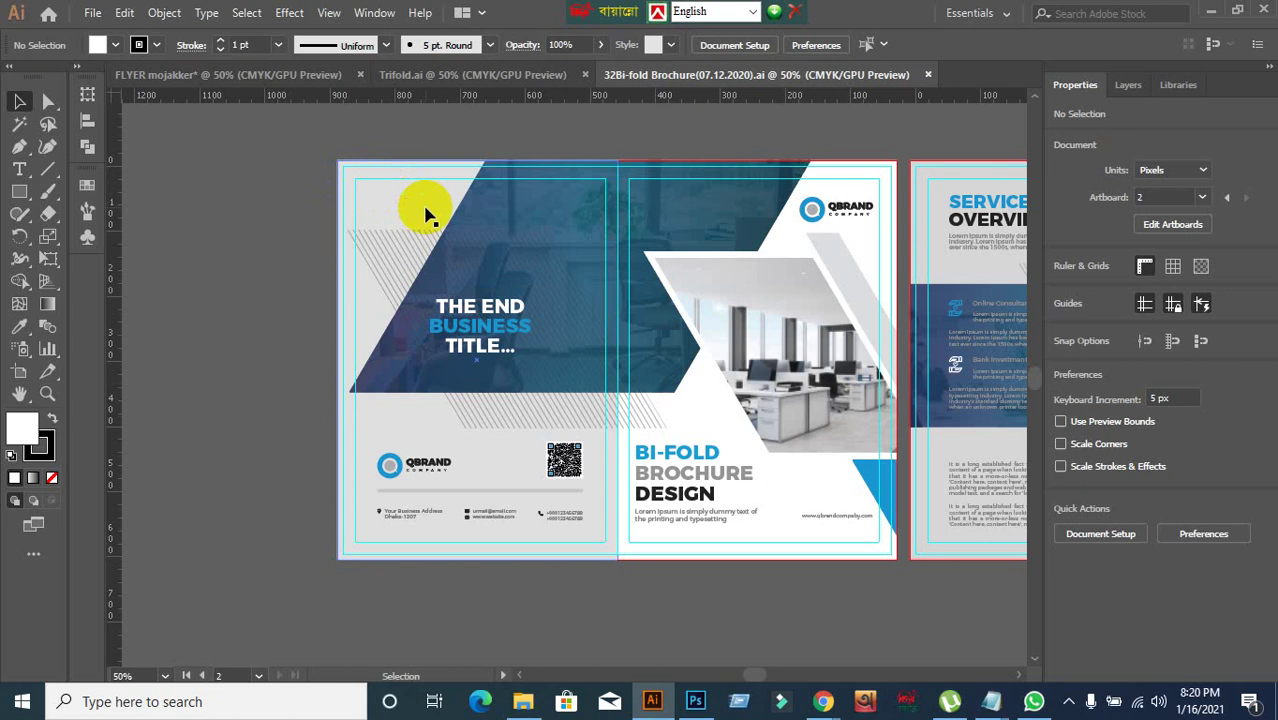
{"action": "scroll", "coordinate": [665, 222], "scroll_direction": "up", "scroll_amount": 1}
{"action": "scroll", "coordinate": [662, 222], "scroll_direction": "down", "scroll_amount": 1}
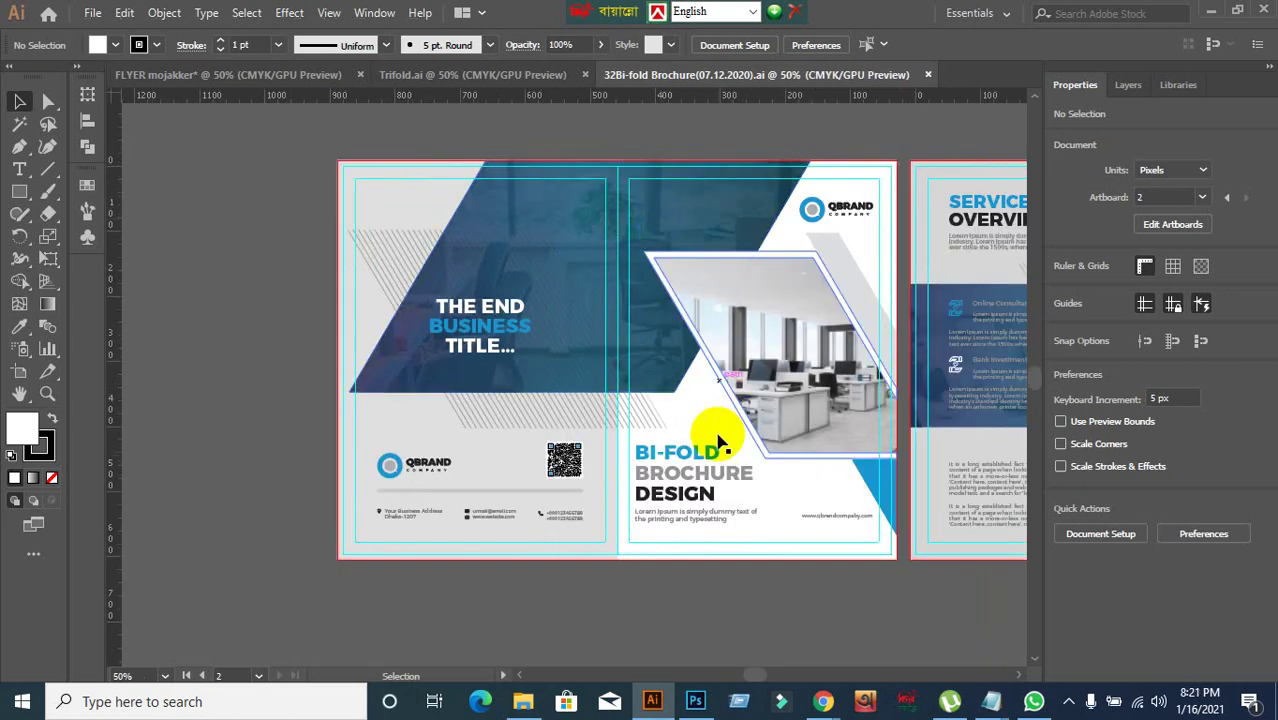
- Switch to Photoshop and toggle the Back cover and Cover layers in the Leaflet group to check which mockup page each one fills
{"action": "left_click", "coordinate": [695, 701]}
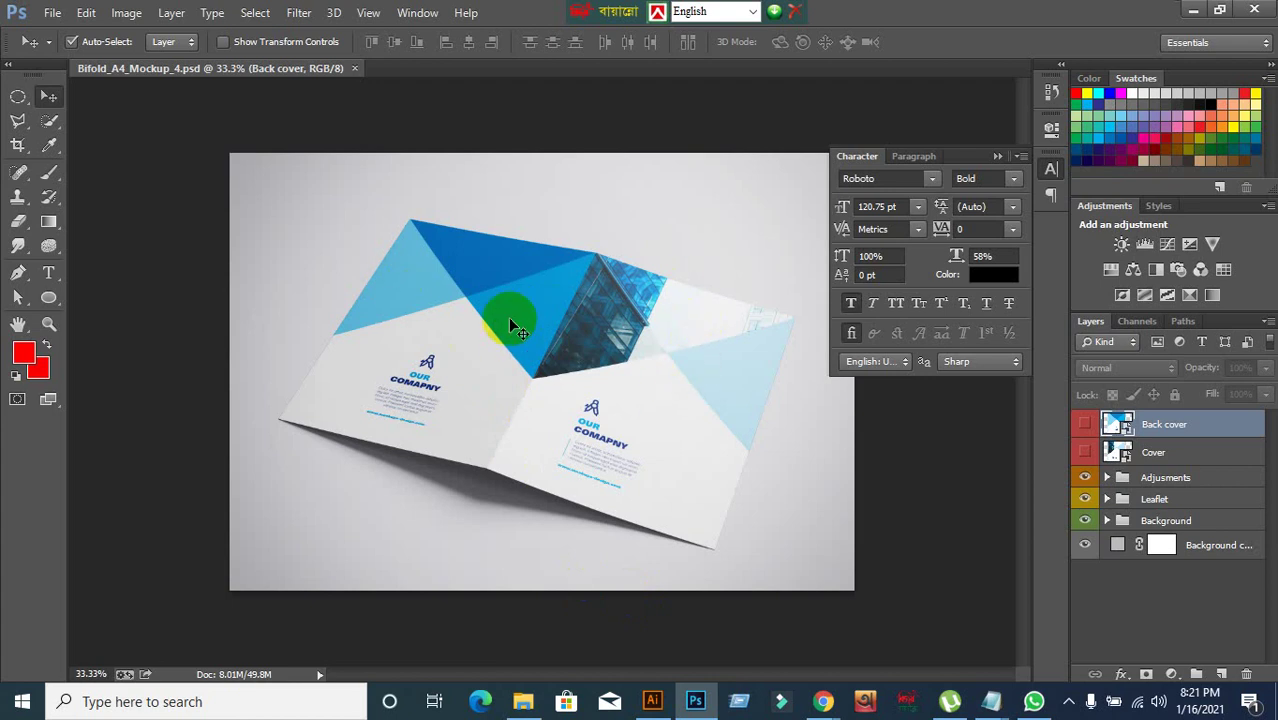
{"action": "left_click", "coordinate": [659, 412]}
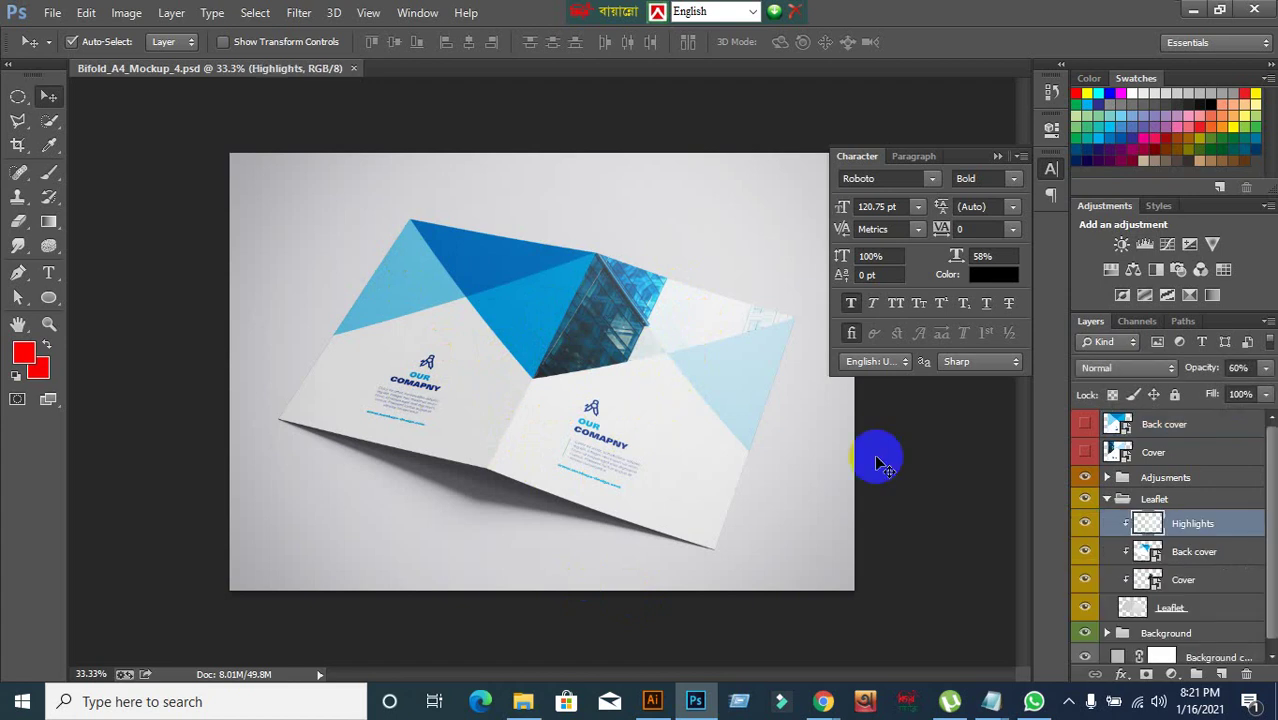
{"action": "left_click", "coordinate": [1085, 551]}
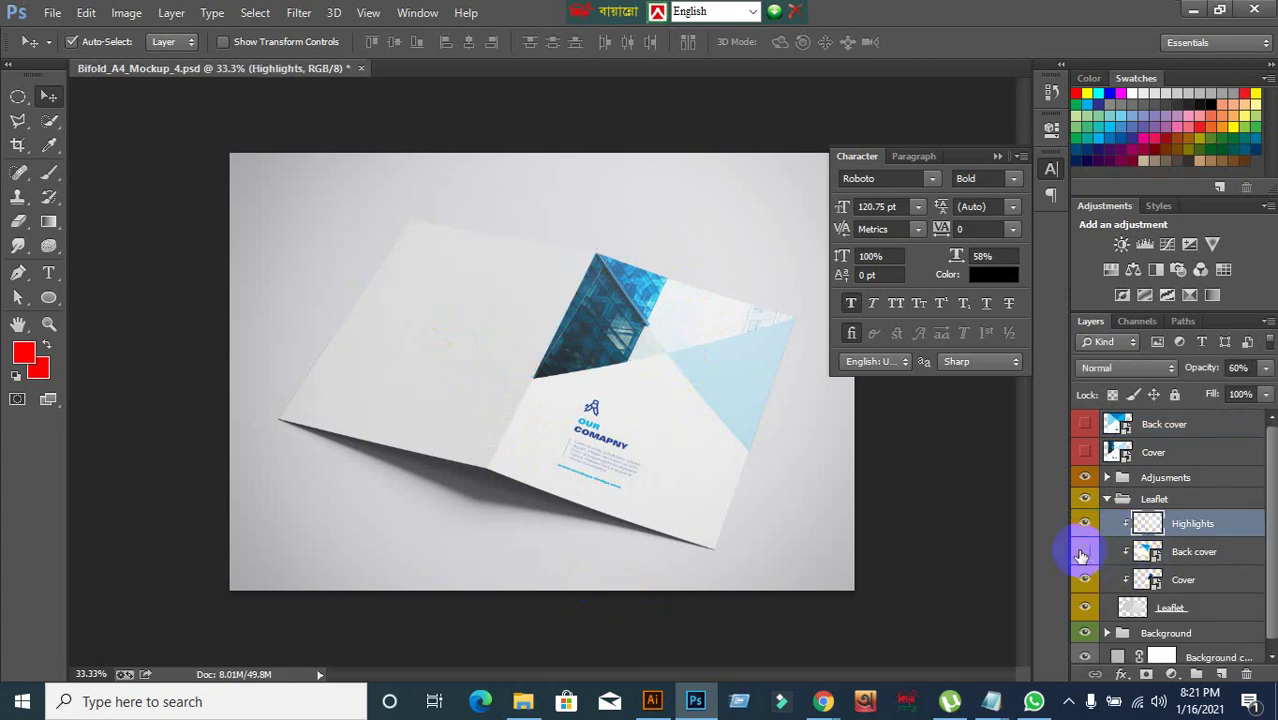
{"action": "left_click", "coordinate": [1085, 551]}
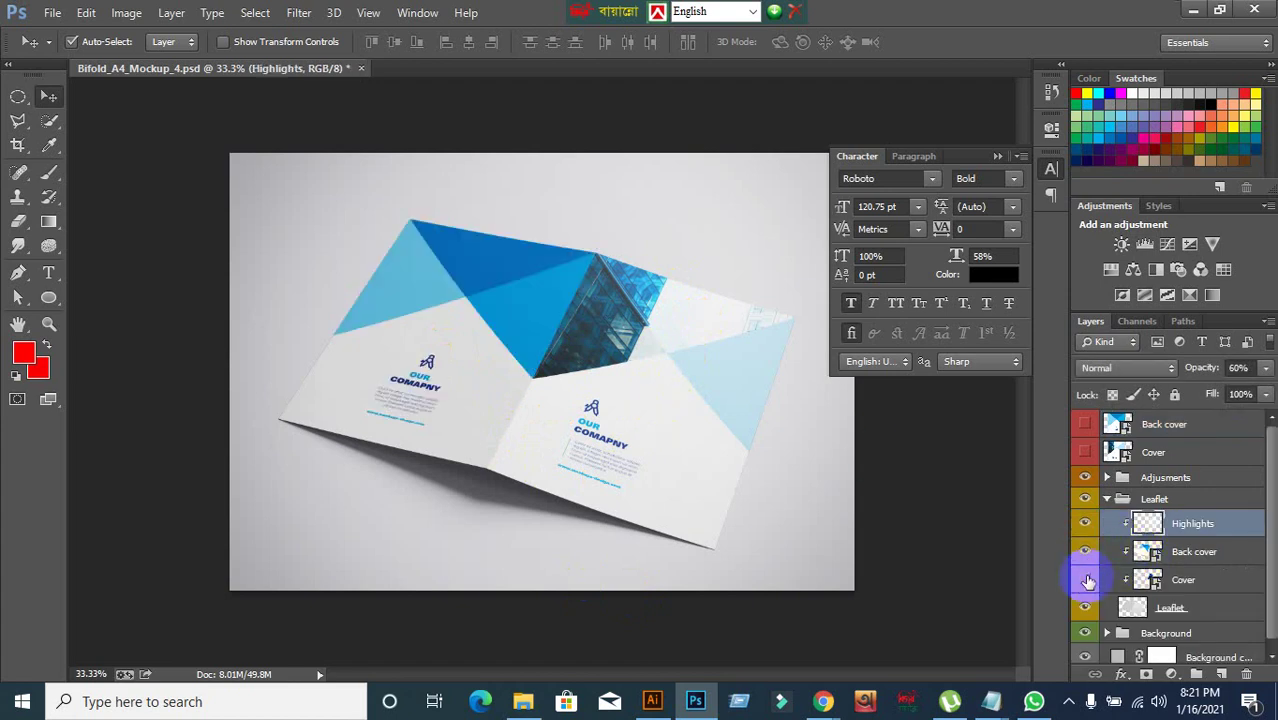
{"action": "left_click", "coordinate": [1085, 579]}
{"action": "left_click", "coordinate": [1085, 579]}
- Open the contents of the Cover smart object from the Leaflet group and switch back to Illustrator
{"action": "left_click", "coordinate": [1200, 585]}
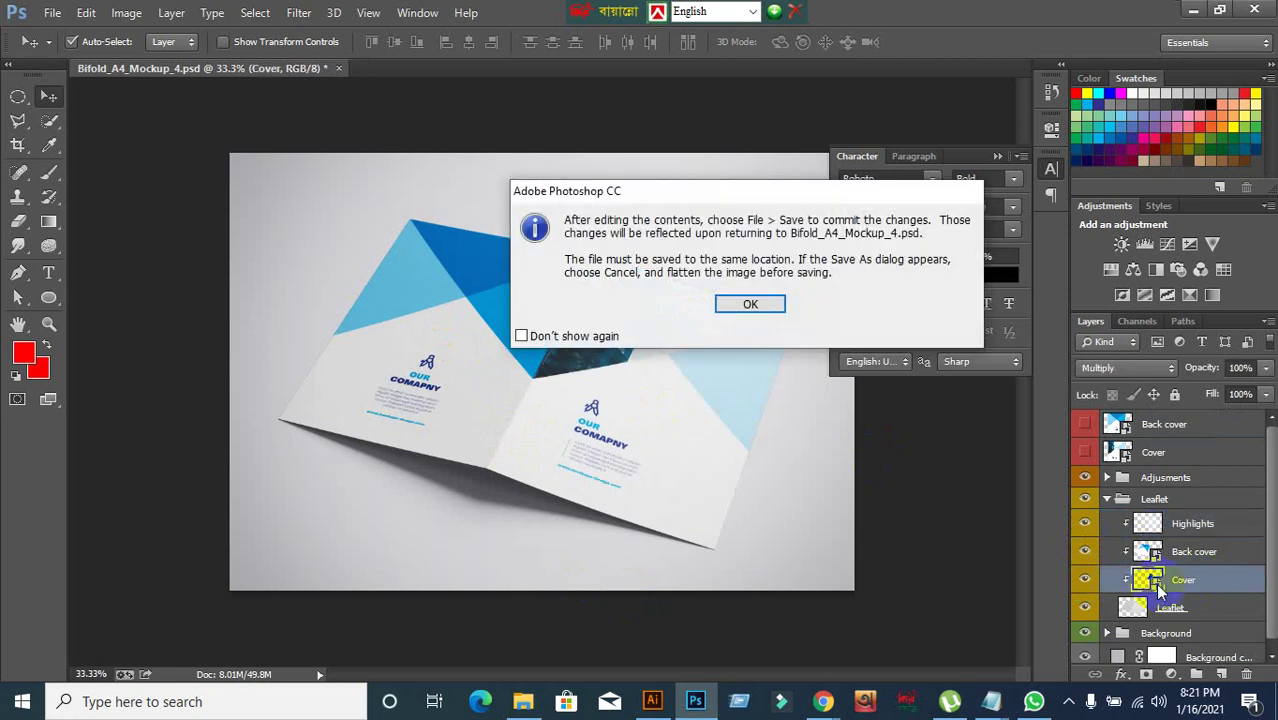
{"action": "left_click", "coordinate": [765, 304]}
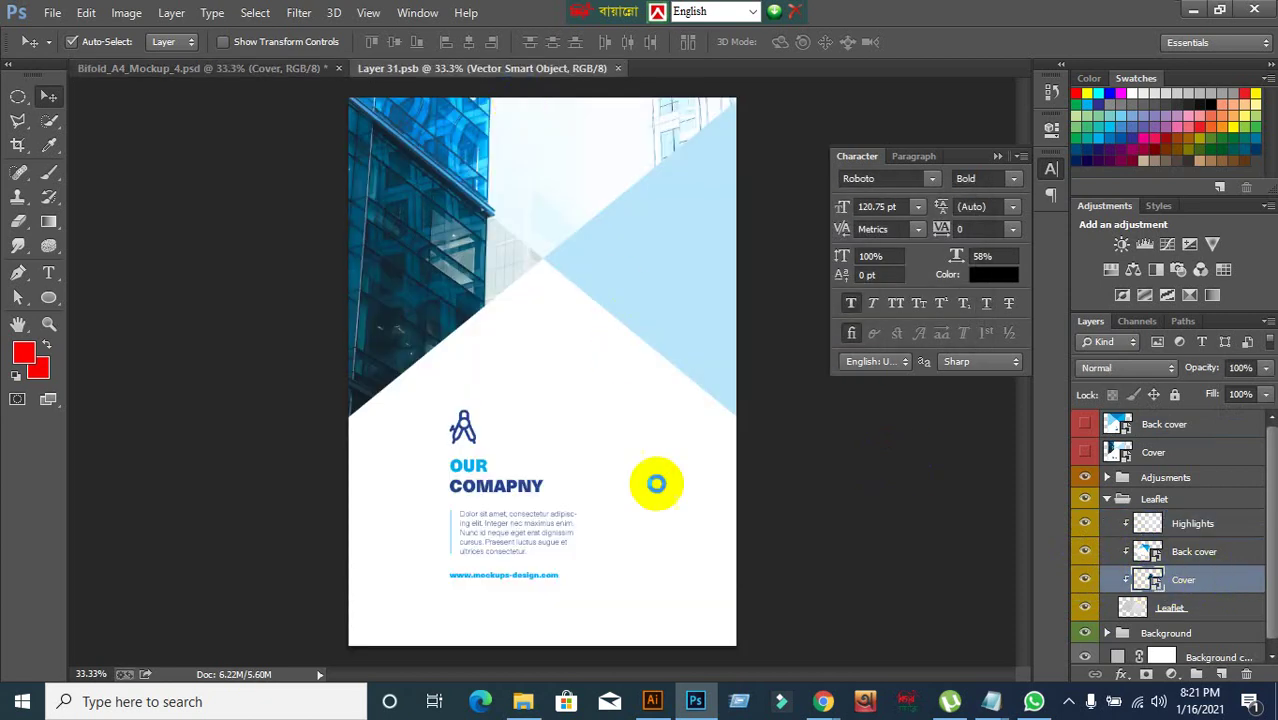
{"action": "left_click", "coordinate": [652, 701]}
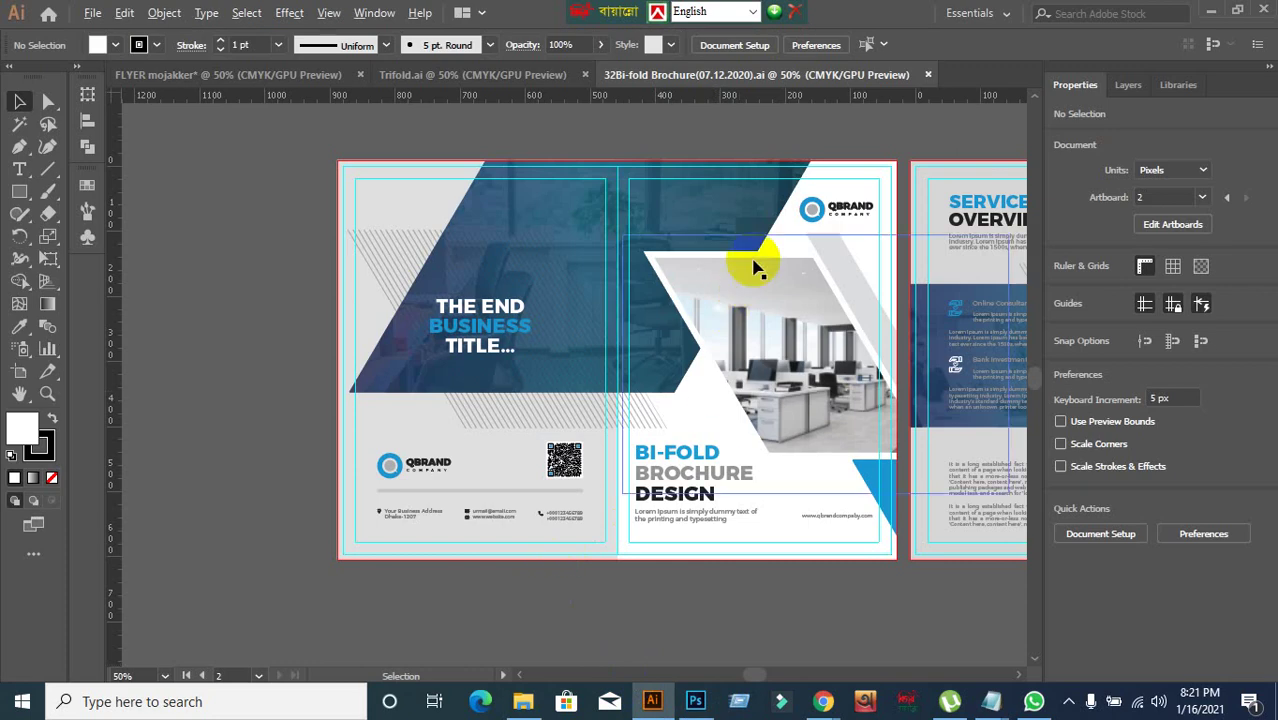
- Inspect the outer spread and its artboard boundaries using the Artboard tool, returning to the Selection tool
{"action": "scroll", "coordinate": [735, 255], "scroll_direction": "up", "scroll_amount": 1}
{"action": "scroll", "coordinate": [725, 228], "scroll_direction": "down", "scroll_amount": 1}
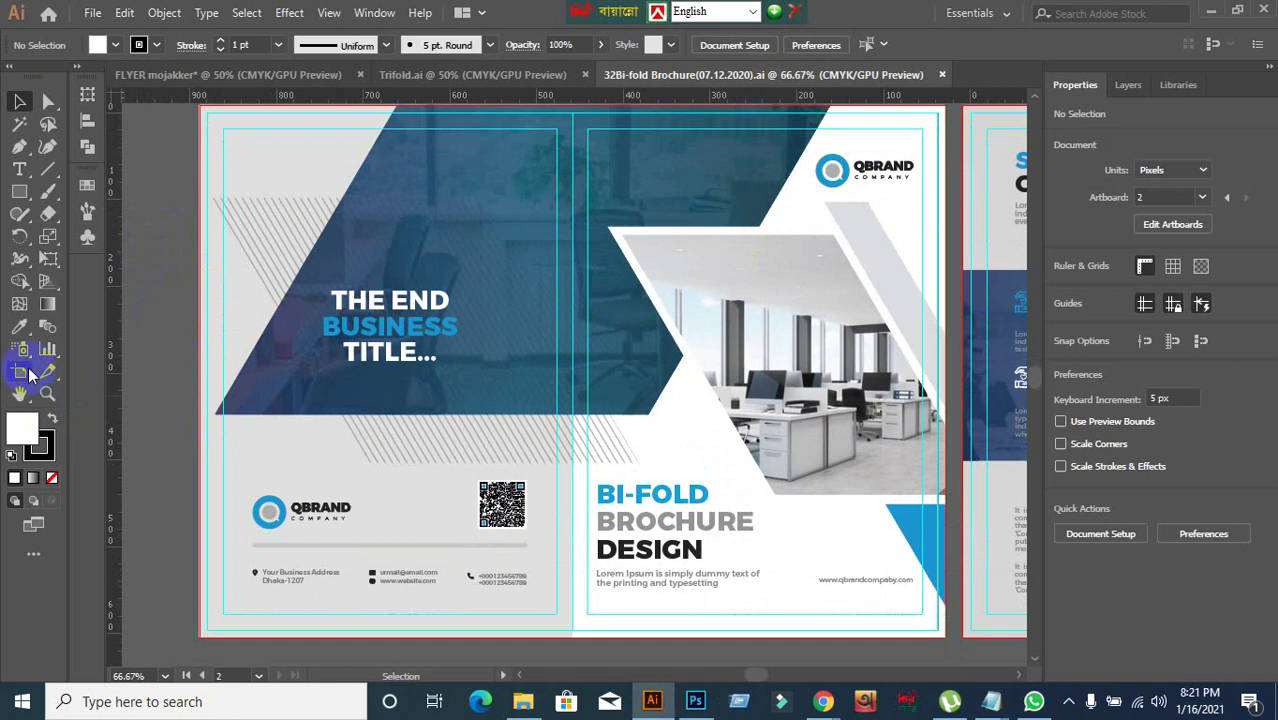
{"action": "left_click", "coordinate": [21, 372]}
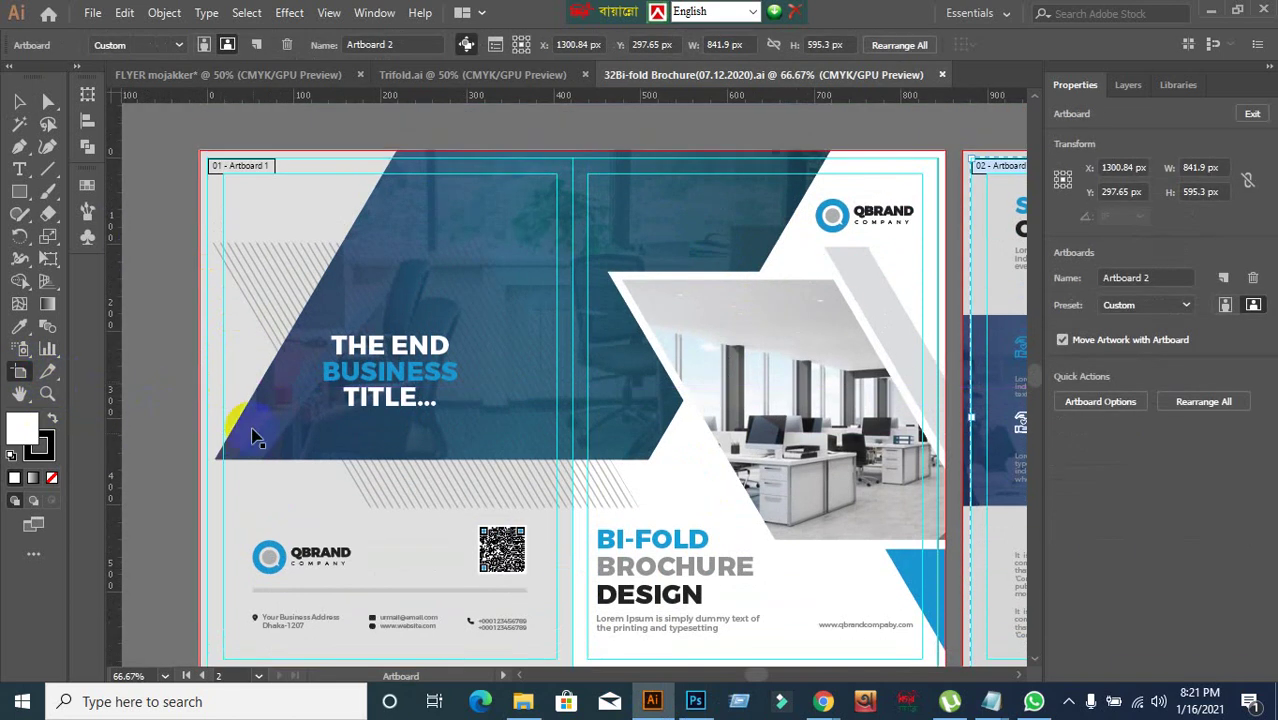
{"action": "scroll", "coordinate": [222, 390], "scroll_direction": "down", "scroll_amount": 1}
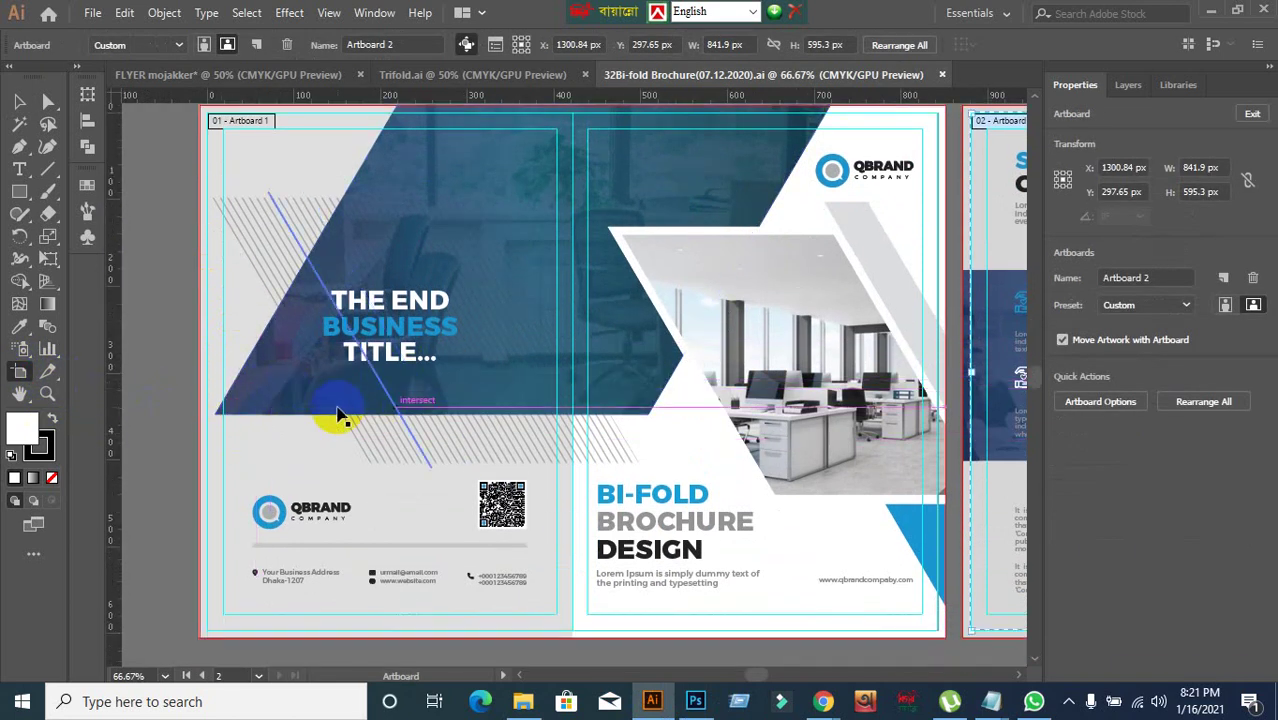
{"action": "left_click", "coordinate": [19, 102]}
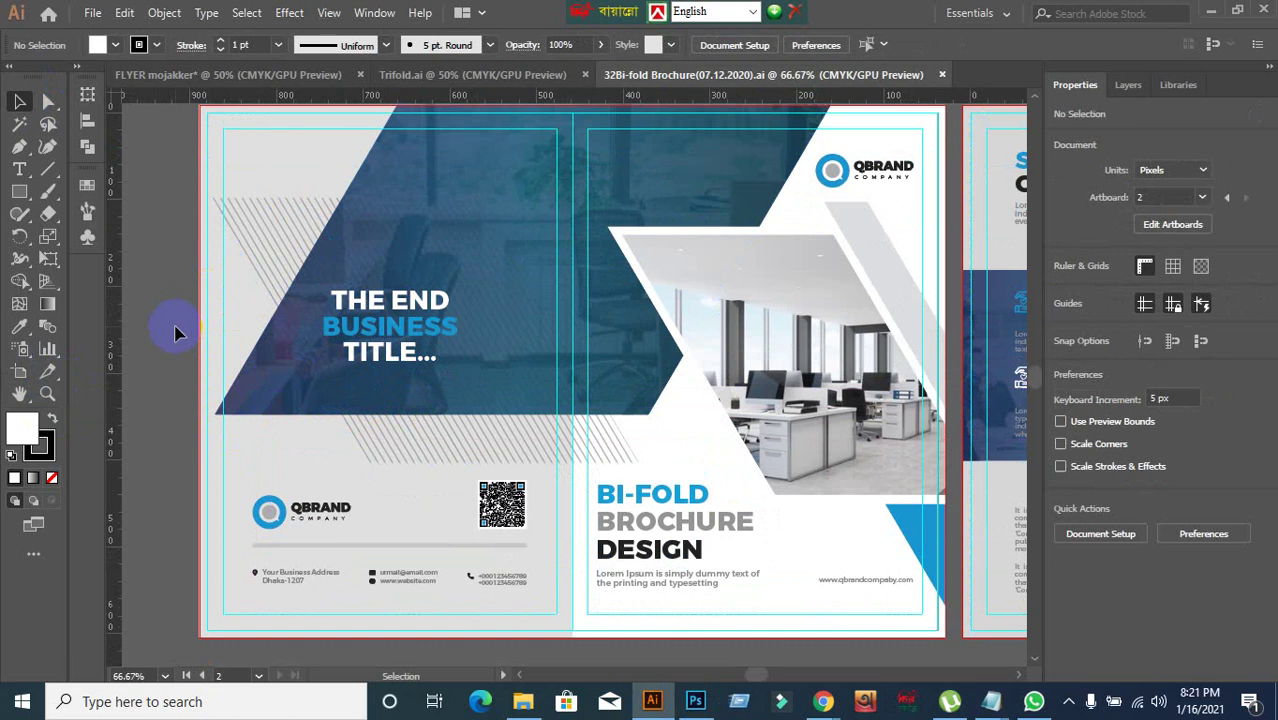
- Try moving the grey background rectangle of the back cover, undo the move and deselect it
{"action": "left_click", "coordinate": [257, 320]}
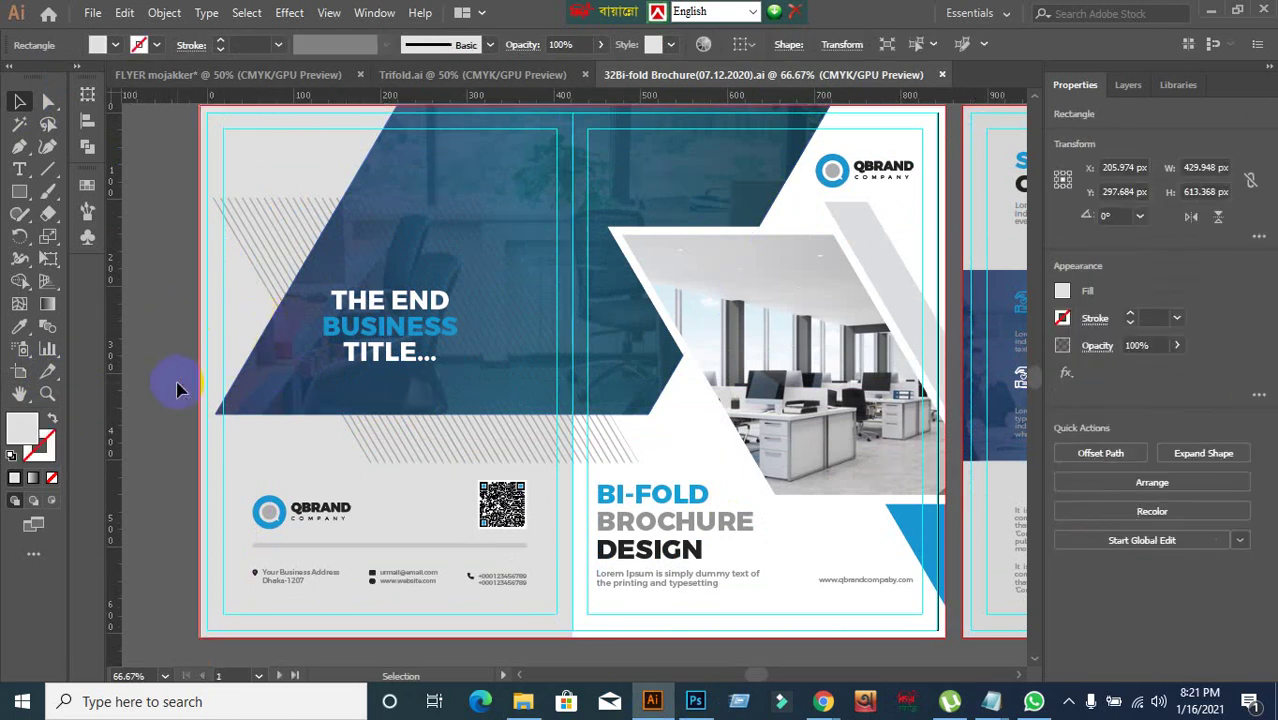
{"action": "left_click", "coordinate": [177, 386]}
{"action": "left_click_drag", "start_coordinate": [248, 301], "coordinate": [167, 369]}
{"action": "key", "text": "ctrl+z"}
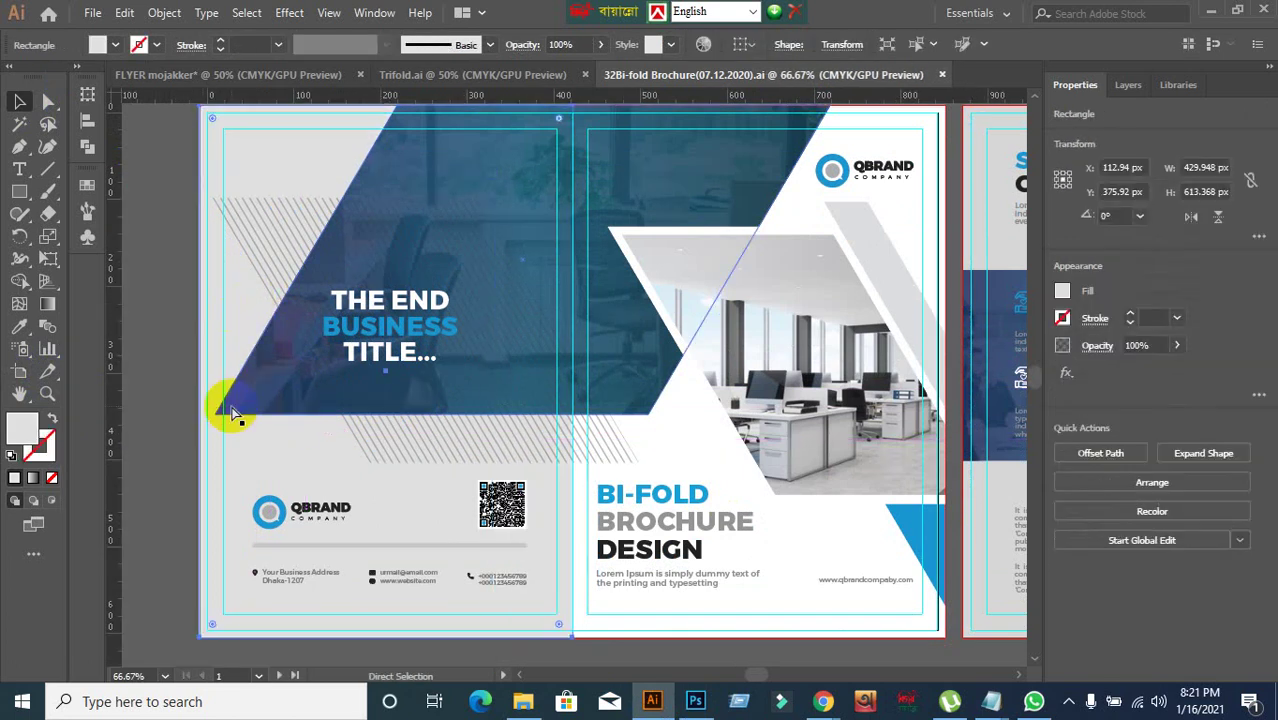
{"action": "left_click", "coordinate": [146, 402]}
- Select all the artwork of the back and front cover spread on Artboard 1 and group it
{"action": "scroll", "coordinate": [300, 408], "scroll_direction": "down", "scroll_amount": 1}
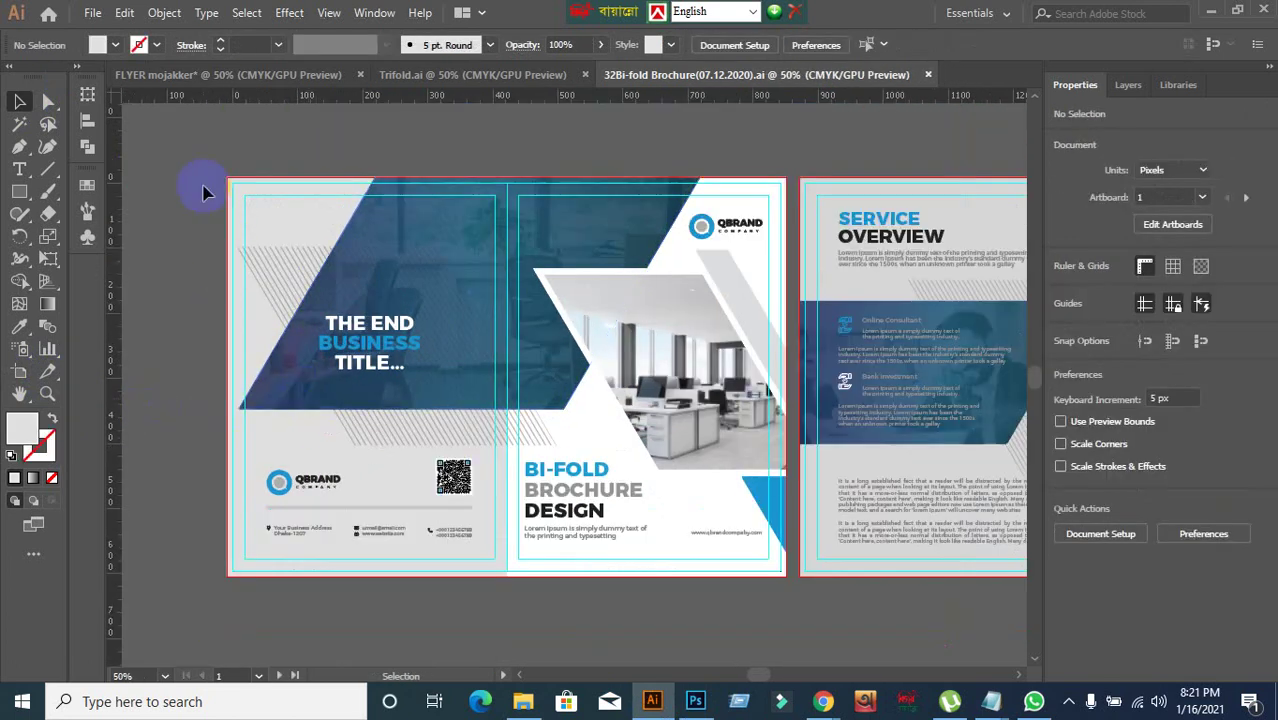
{"action": "left_click", "coordinate": [285, 213]}
{"action": "left_click", "coordinate": [779, 593]}
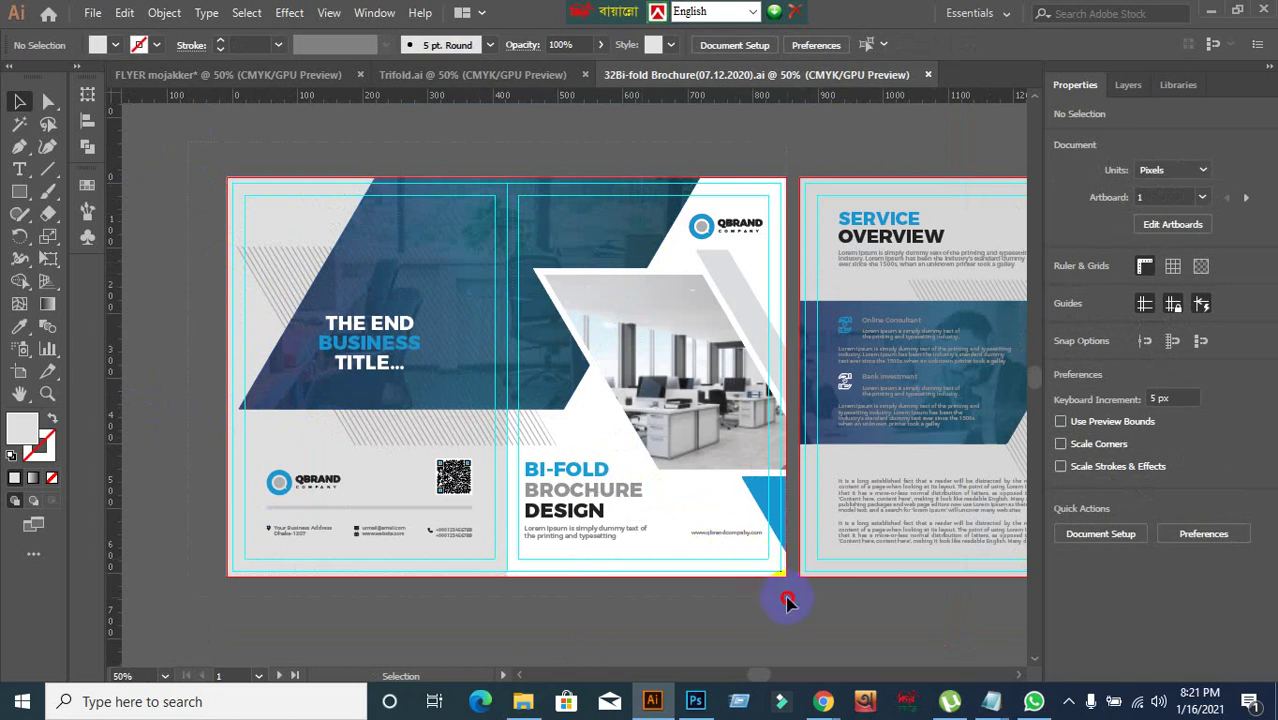
{"action": "key", "text": "ctrl+alt+a"}
{"action": "key", "text": "ctrl+g"}
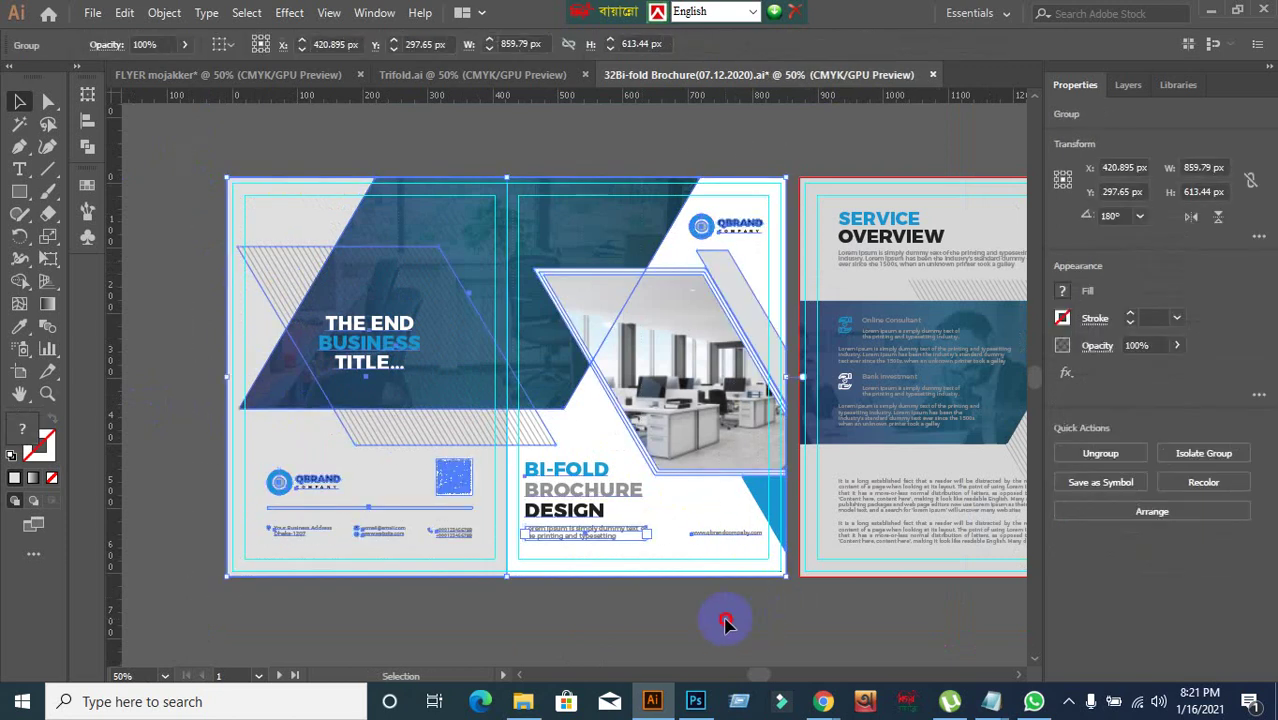
- Test-move the grouped cover spread downward and undo the move
{"action": "left_click", "coordinate": [725, 620]}
{"action": "left_click_drag", "start_coordinate": [632, 338], "coordinate": [614, 470]}
{"action": "key", "text": "ctrl+z"}
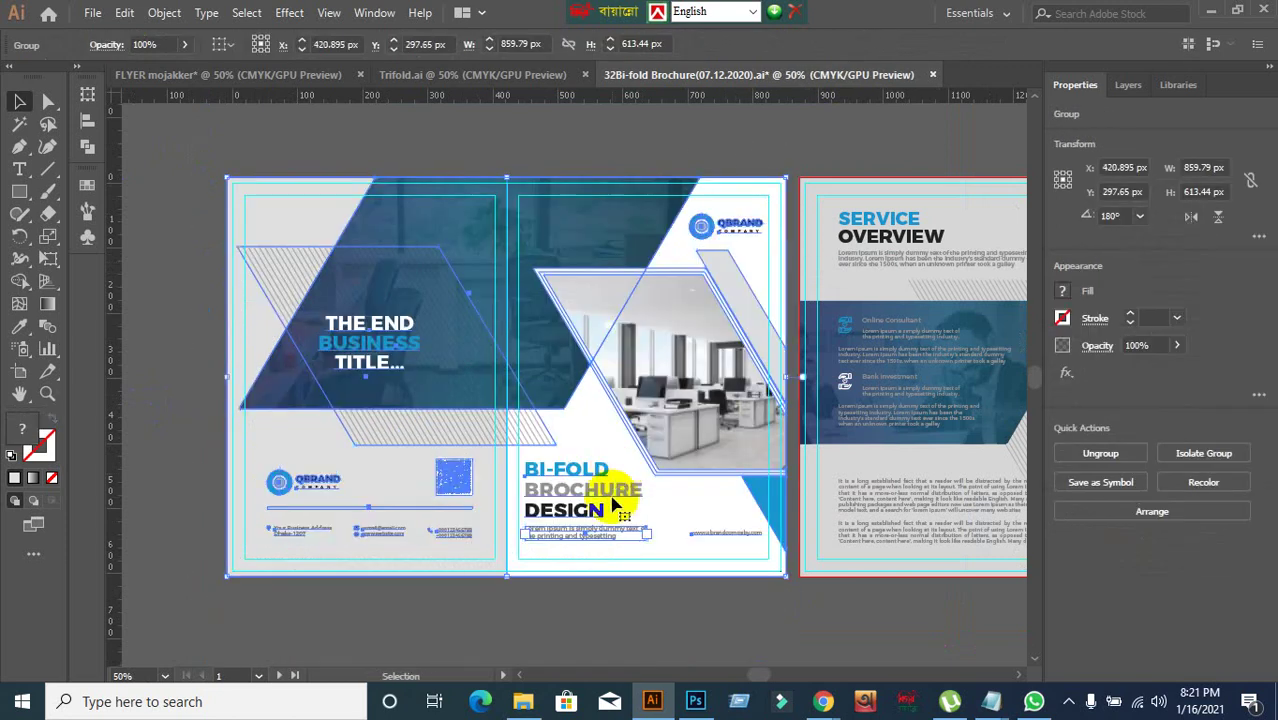
- Test-move the back and front cover spread down and to the left again, undo the move and deselect it
{"action": "left_click", "coordinate": [605, 610]}
{"action": "left_click_drag", "start_coordinate": [599, 379], "coordinate": [583, 487]}
{"action": "key", "text": "ctrl+z"}
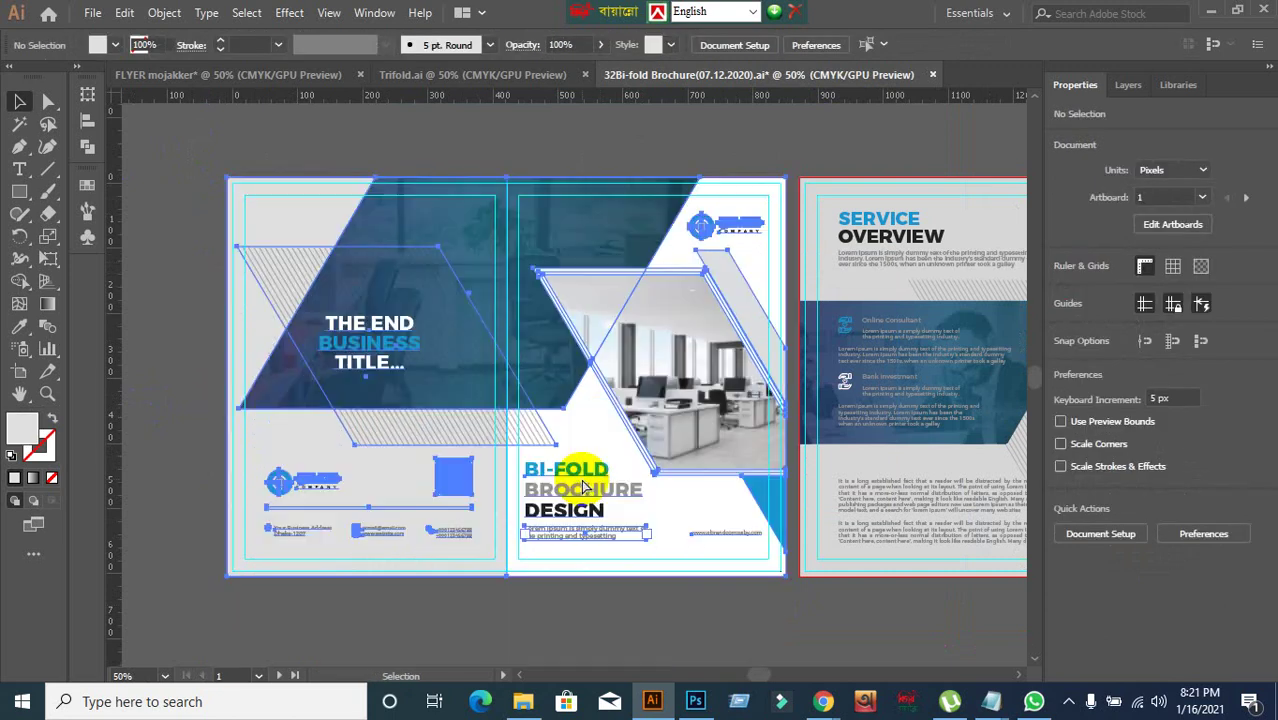
{"action": "left_click", "coordinate": [576, 593]}
{"action": "scroll", "coordinate": [571, 456], "scroll_direction": "up", "scroll_amount": 1}
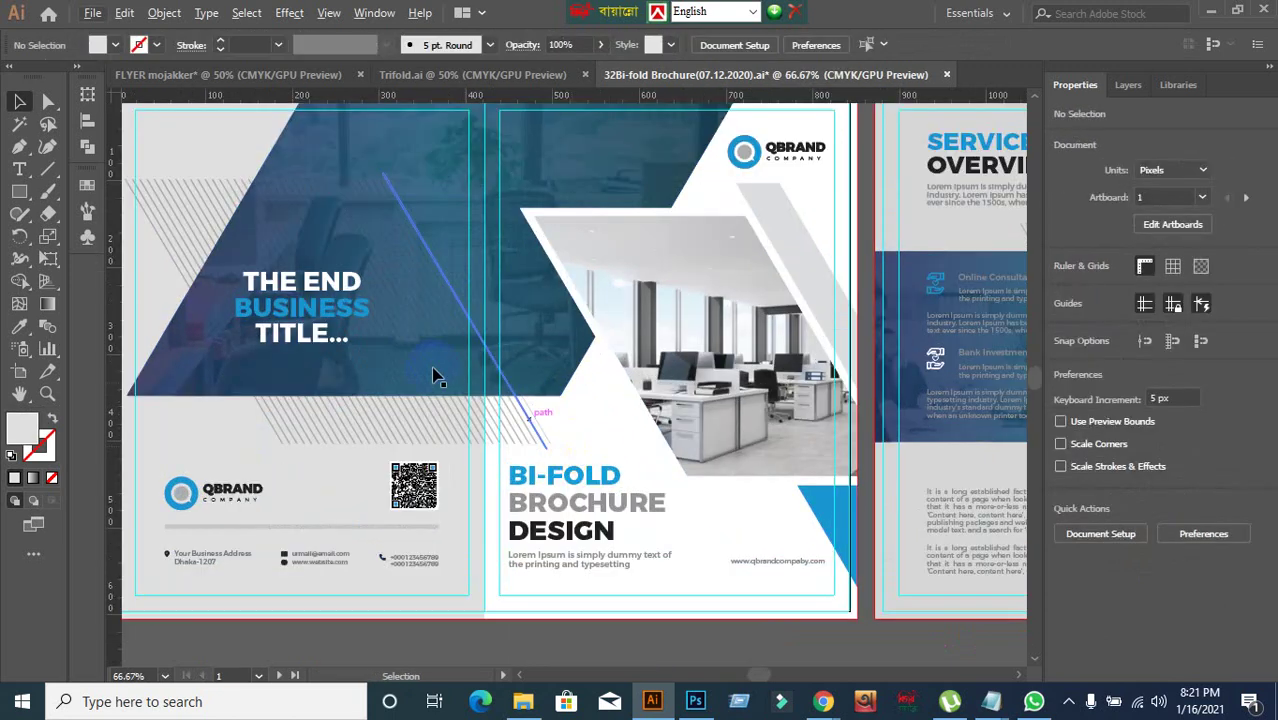
{"action": "scroll", "coordinate": [304, 329], "scroll_direction": "down", "scroll_amount": 1}
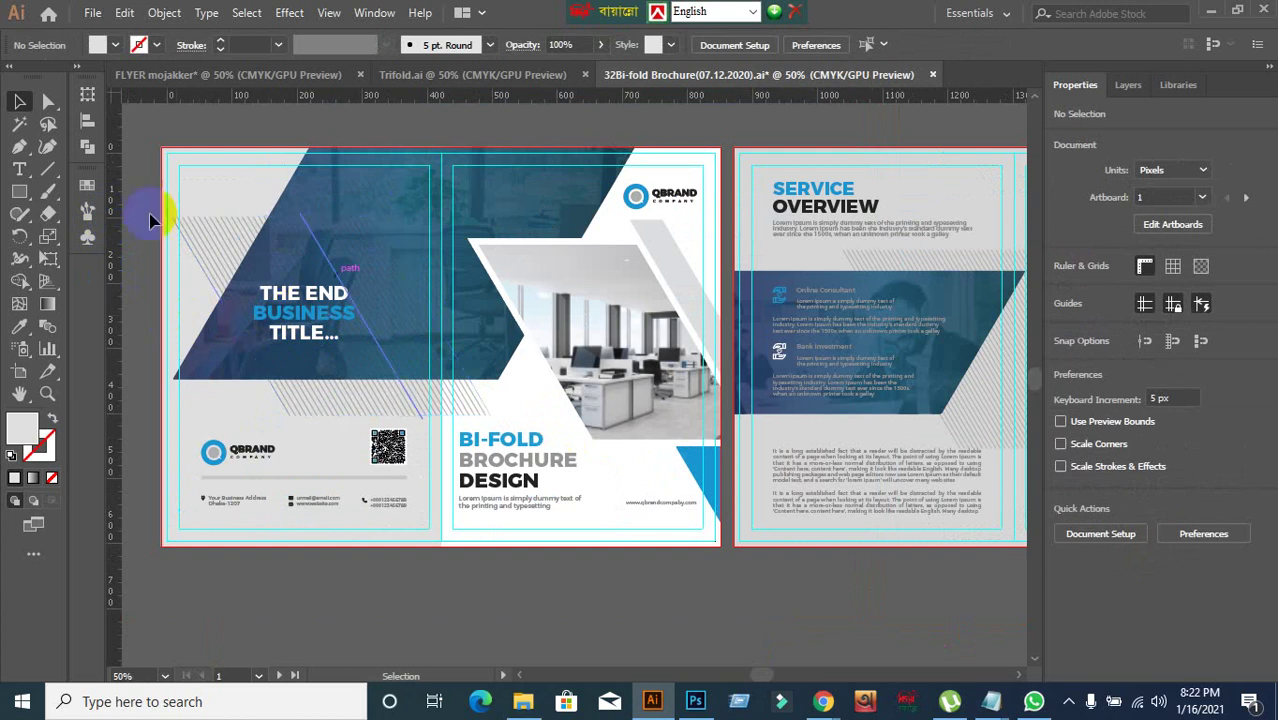
- Draw a light grey rectangle of about 421 × 595 px covering the front cover page from the fold to the artboard edge
{"action": "left_click", "coordinate": [20, 194]}
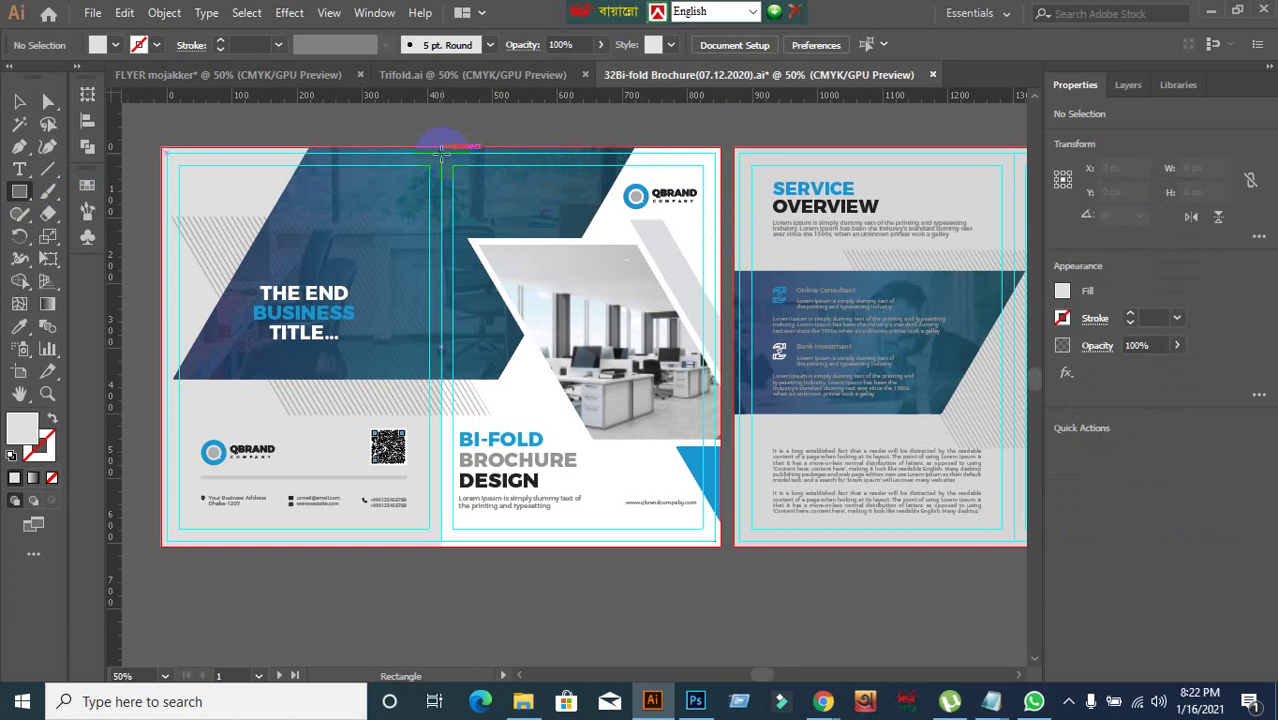
{"action": "left_click_drag", "start_coordinate": [441, 148], "coordinate": [715, 540]}
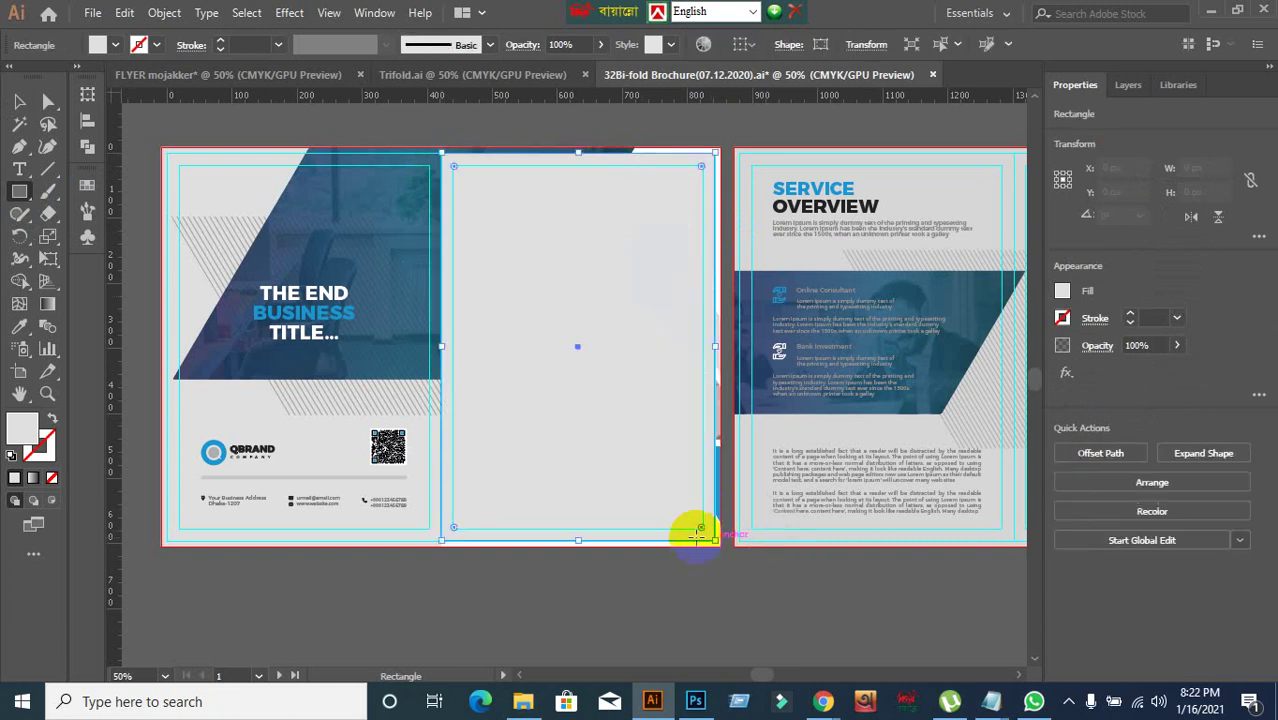
{"action": "left_click", "coordinate": [20, 102]}
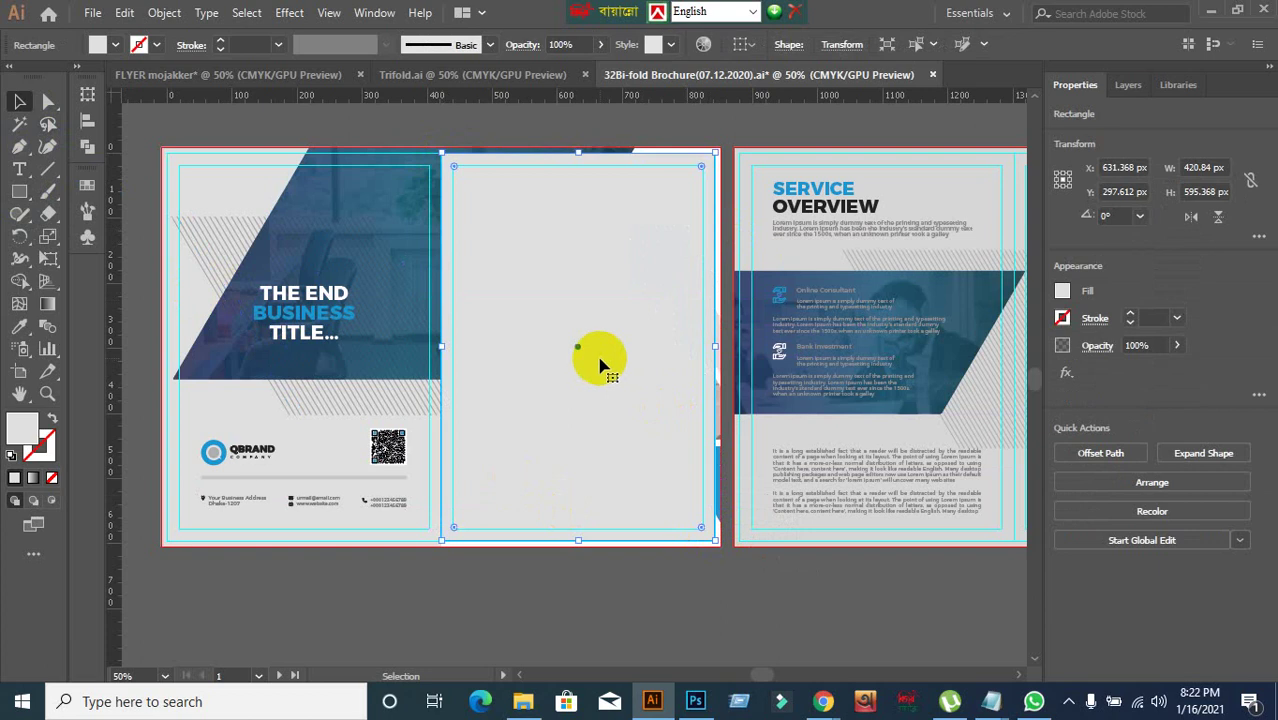
{"action": "left_click_drag", "start_coordinate": [590, 357], "coordinate": [801, 479]}
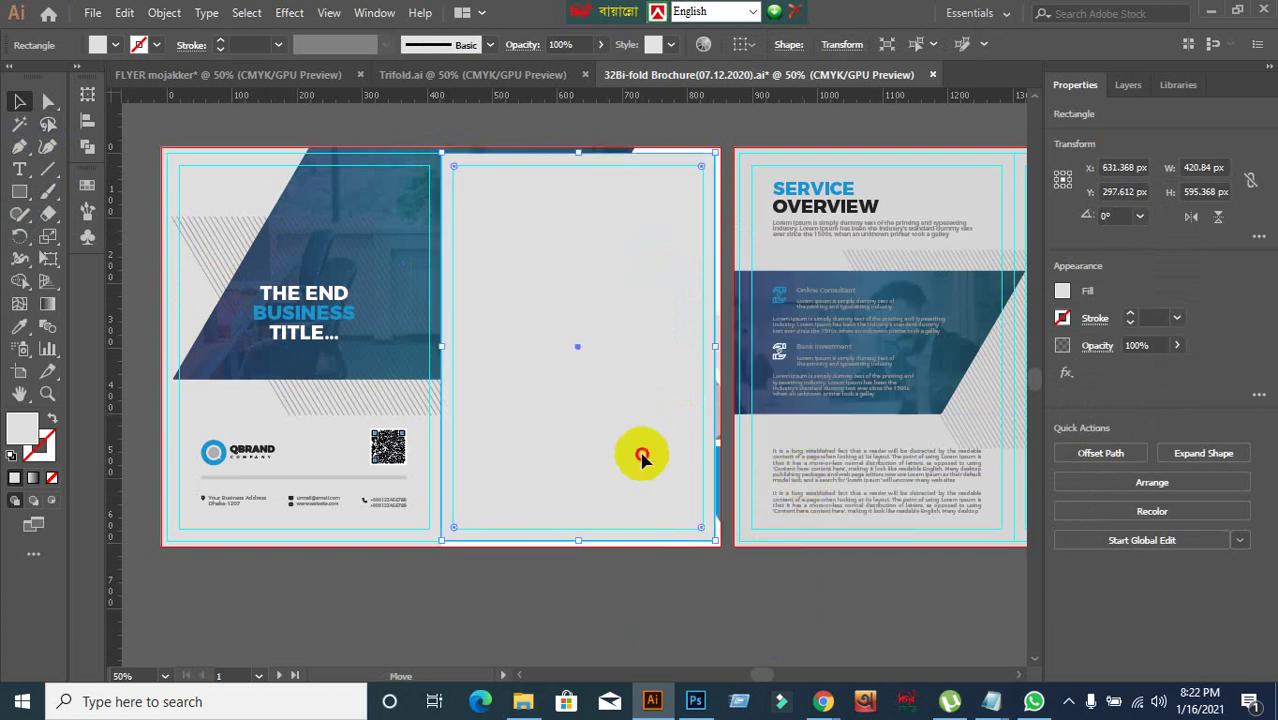
{"action": "key", "text": "ctrl+z"}
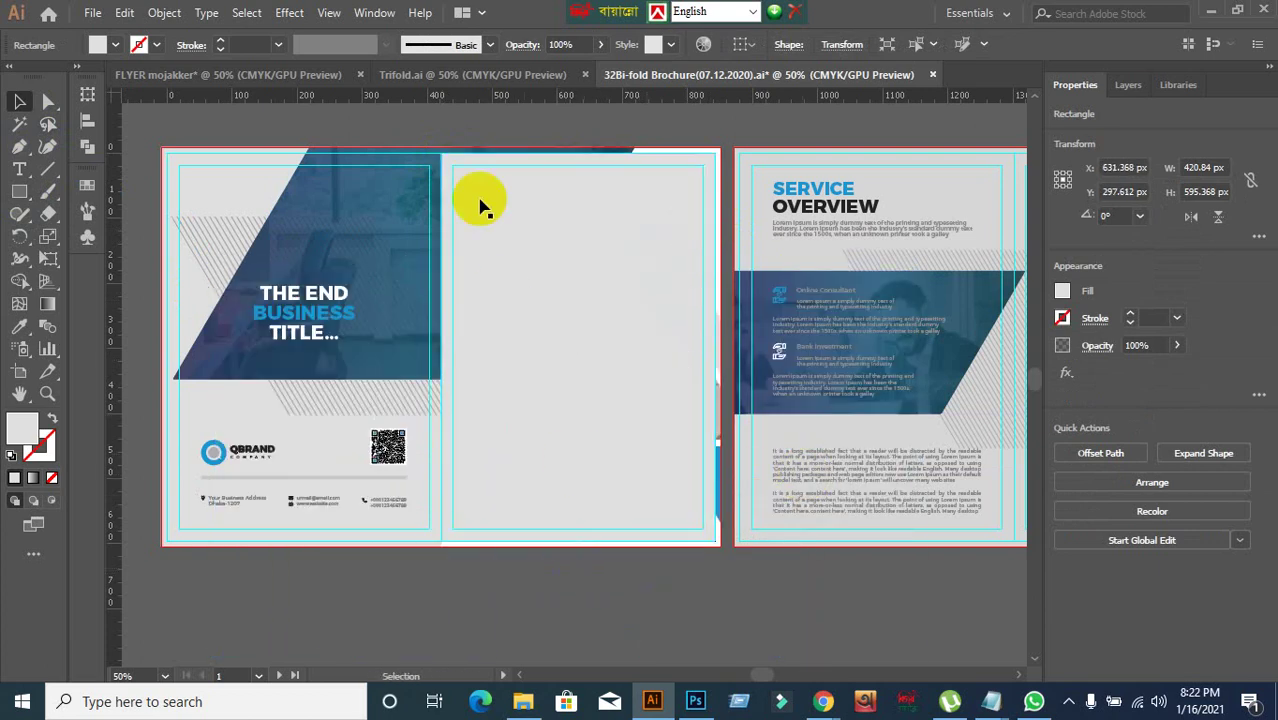
- Select the cover spread artwork together with the grey rectangle and make a clipping mask that keeps only the front cover
{"action": "left_click", "coordinate": [456, 129]}
{"action": "left_click_drag", "start_coordinate": [456, 129], "coordinate": [515, 275]}
{"action": "right_click", "coordinate": [518, 289]}
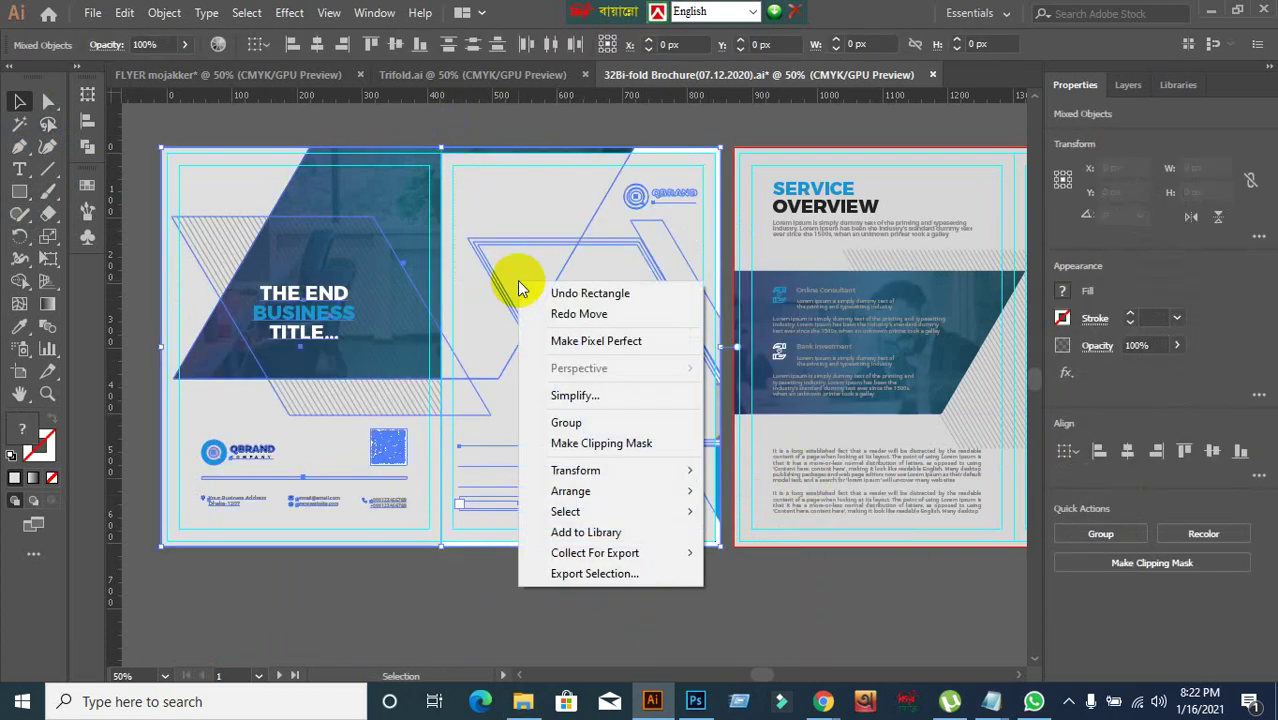
{"action": "left_click", "coordinate": [604, 443]}
{"action": "left_click", "coordinate": [622, 571]}
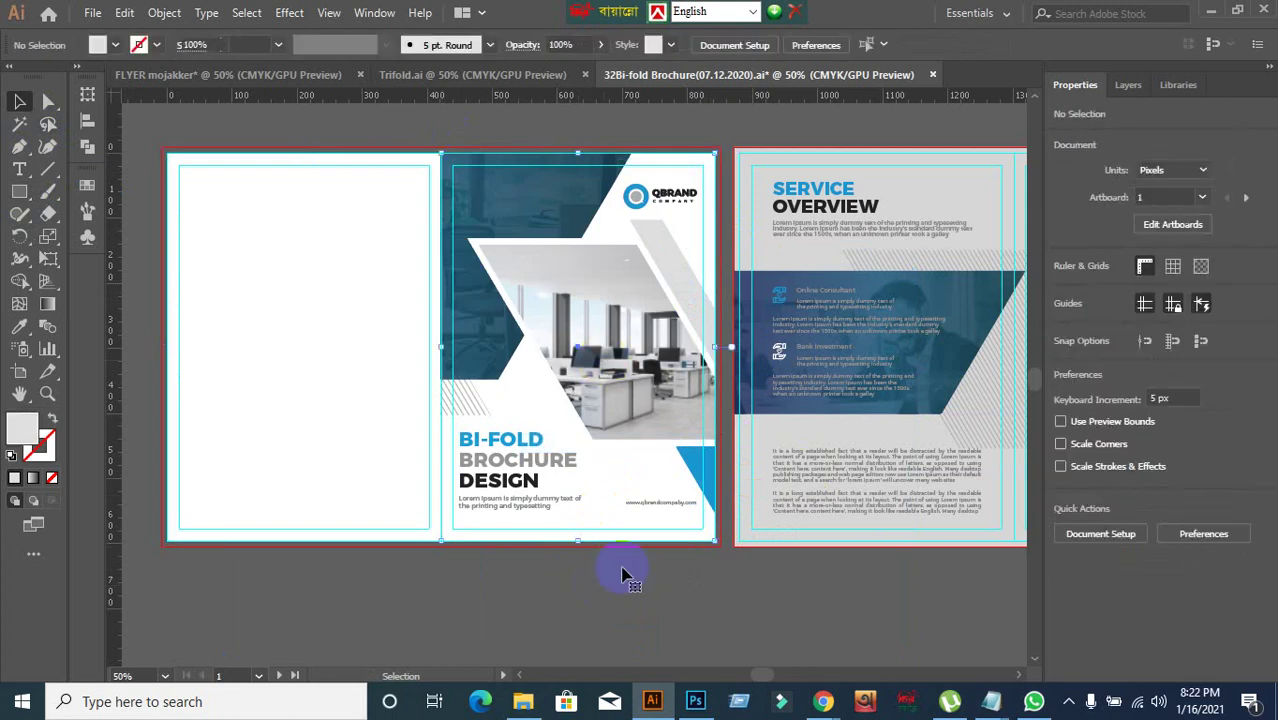
- Test-move the clipped front cover downward, undo the move and deselect it
{"action": "key", "text": "ctrl+z"}
{"action": "left_click", "coordinate": [622, 603]}
{"action": "left_click_drag", "start_coordinate": [605, 294], "coordinate": [600, 540]}
{"action": "key", "text": "ctrl+z"}
{"action": "left_click", "coordinate": [662, 619]}
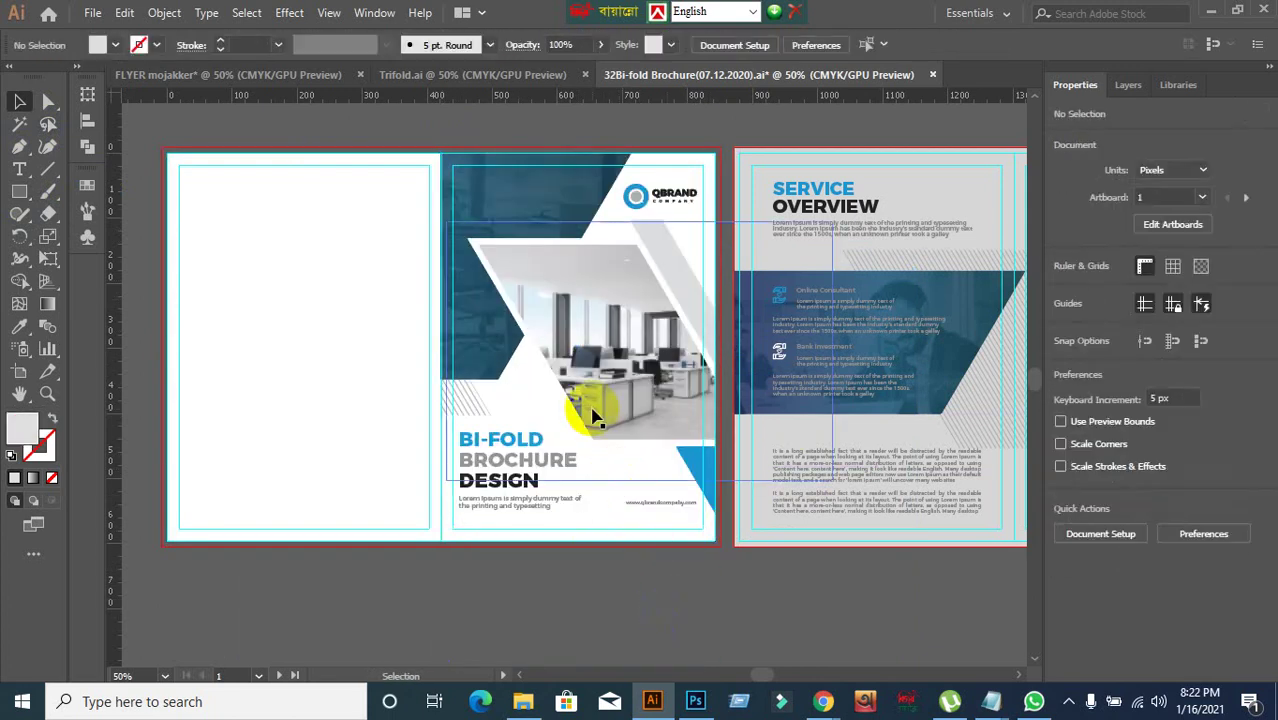
{"action": "left_click", "coordinate": [585, 400]}
{"action": "left_click", "coordinate": [508, 588]}
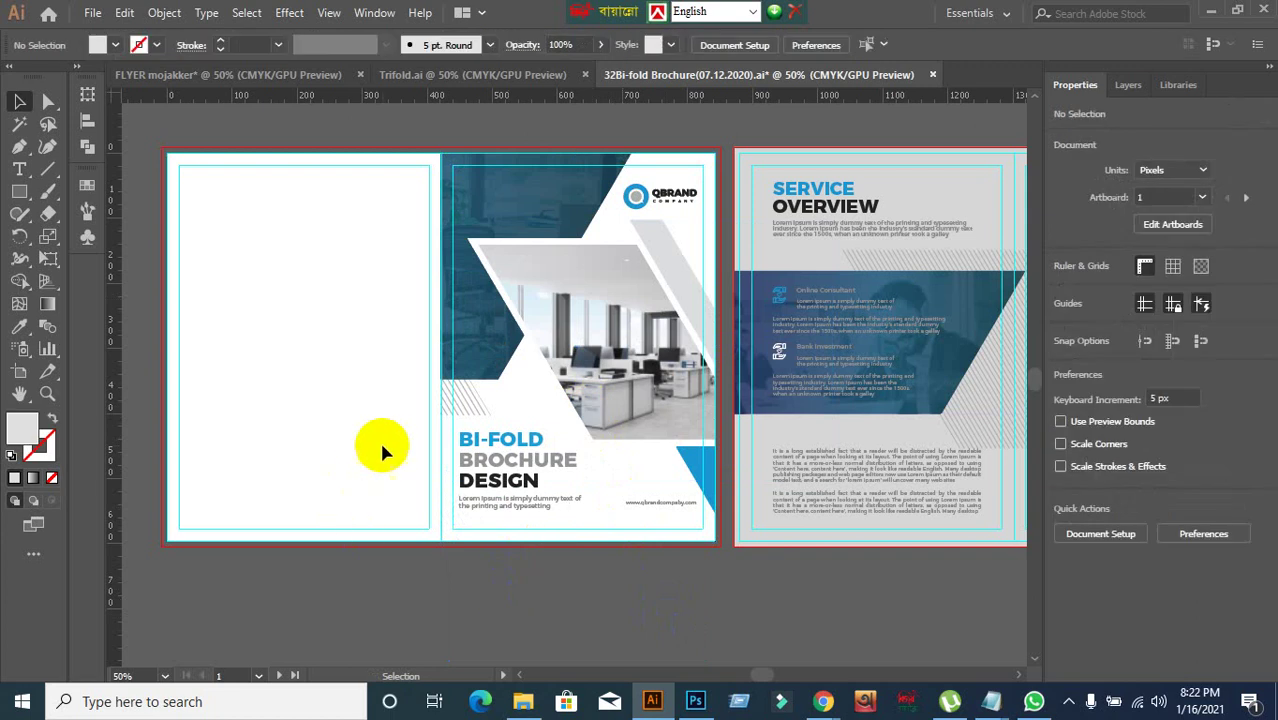
- Narrow Artboard 1 from the back cover side to 420.95 px wide so it fits only the front cover
{"action": "left_click", "coordinate": [20, 372]}
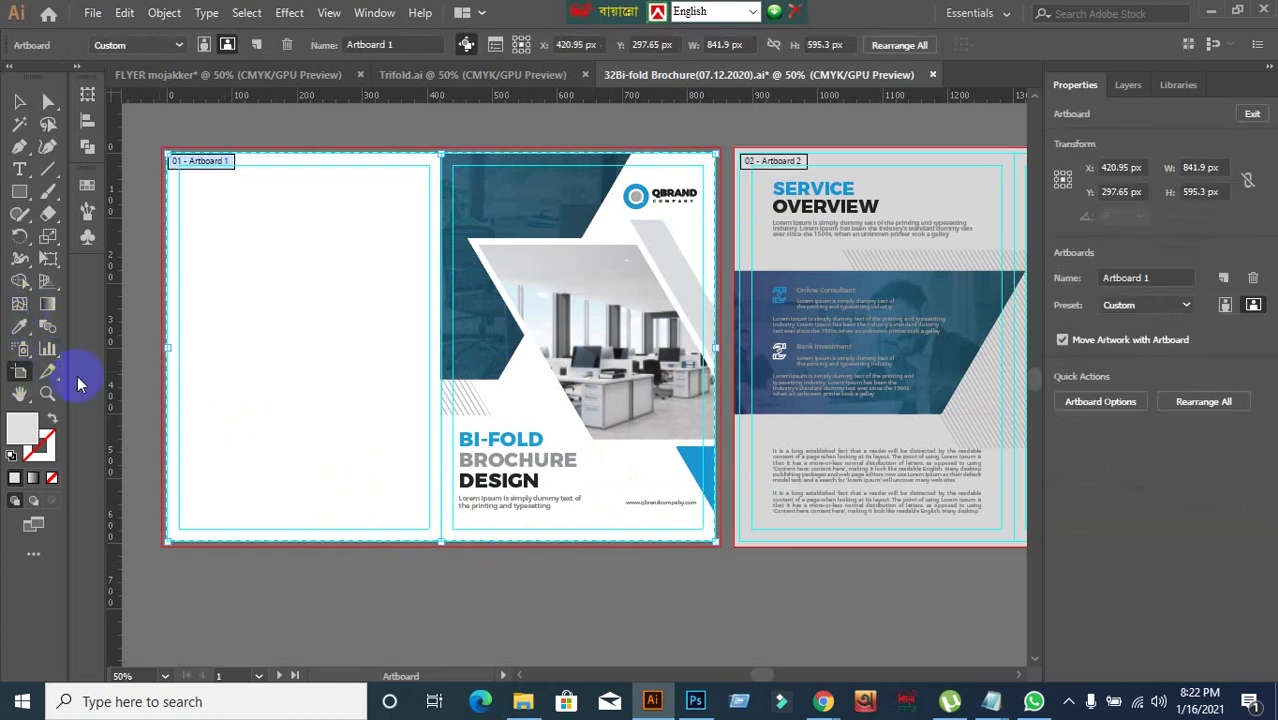
{"action": "left_click_drag", "start_coordinate": [167, 349], "coordinate": [440, 384]}
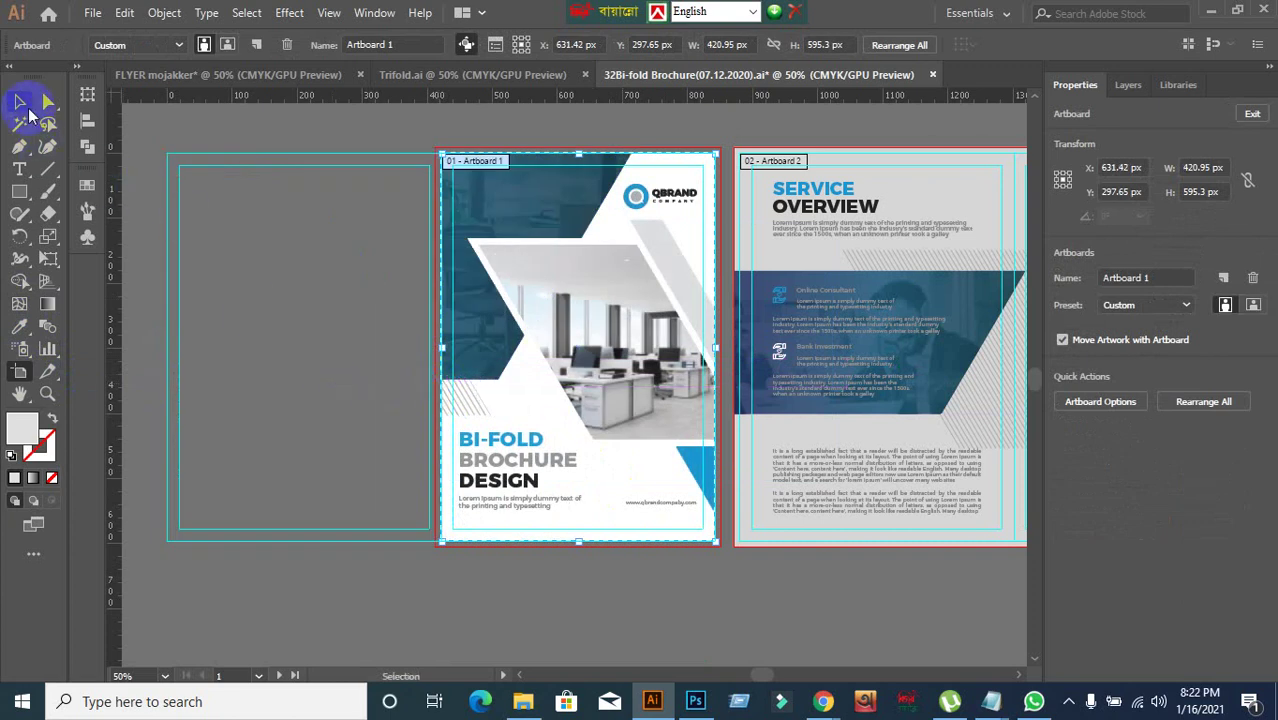
{"action": "left_click", "coordinate": [20, 102]}
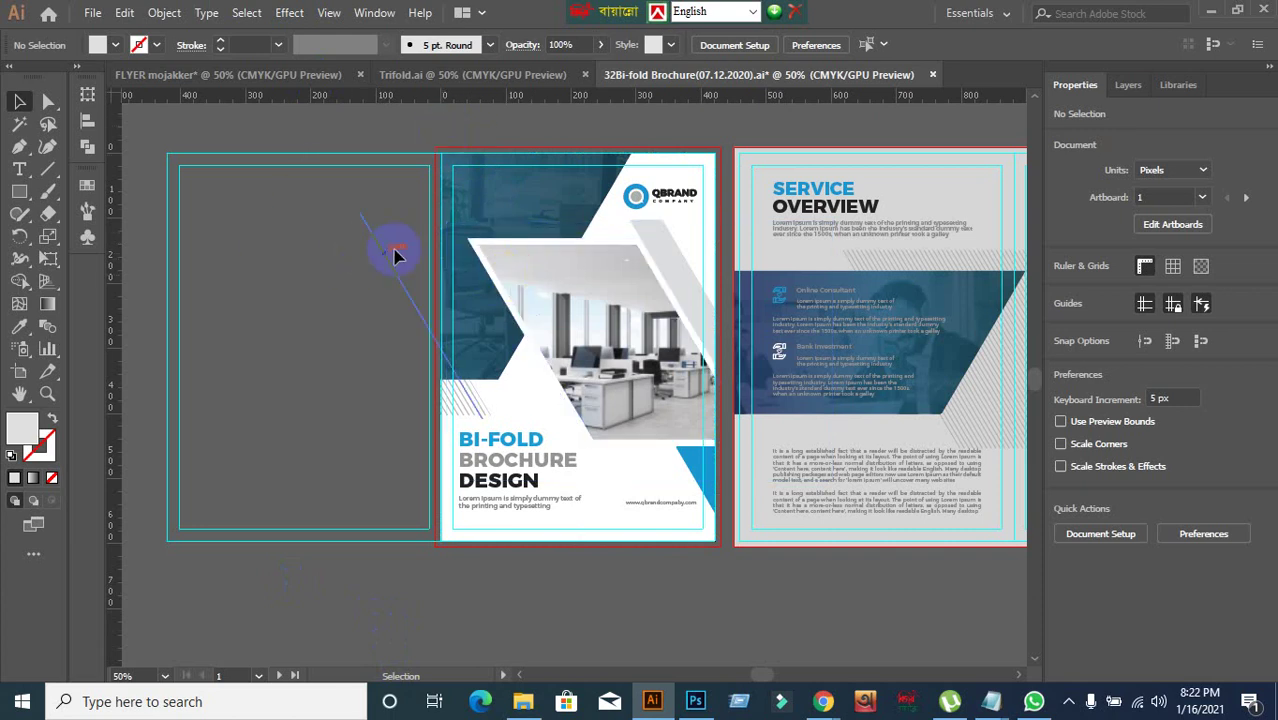
- Preview the front cover artboard as a JPEG in Save for Web and cancel the export
{"action": "scroll", "coordinate": [490, 190], "scroll_direction": "up", "scroll_amount": 2}
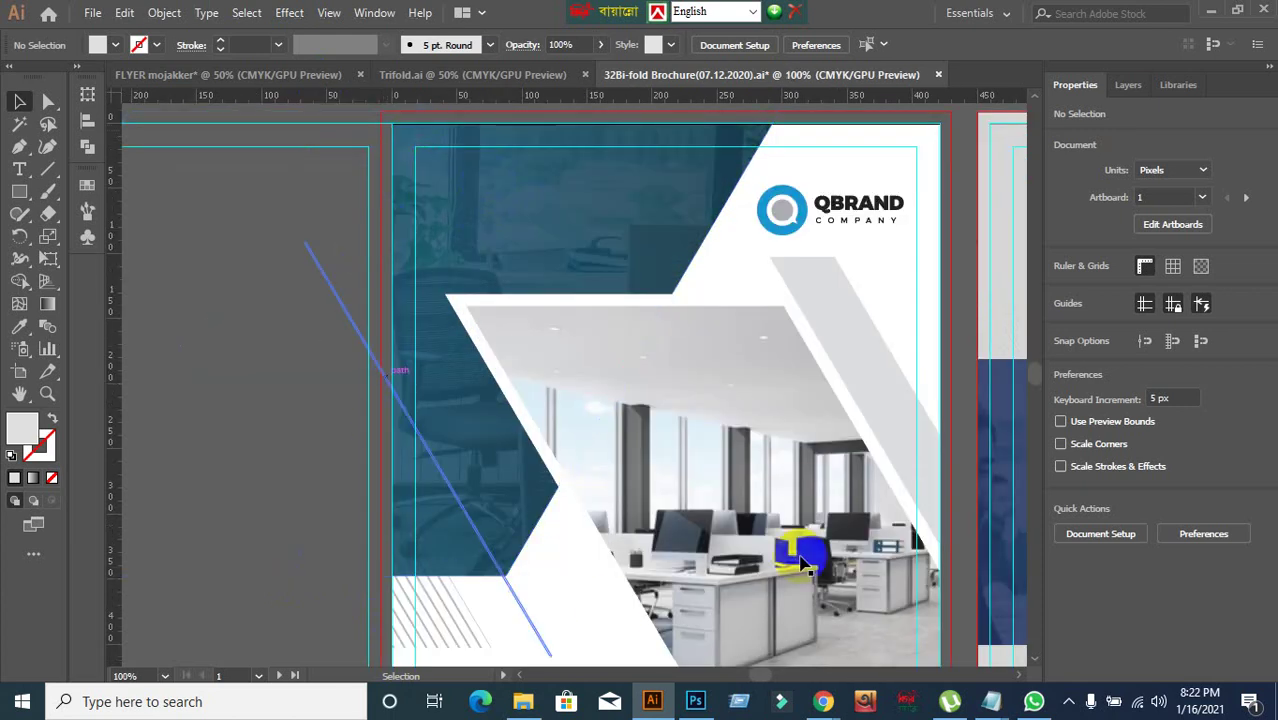
{"action": "left_click", "coordinate": [92, 12]}
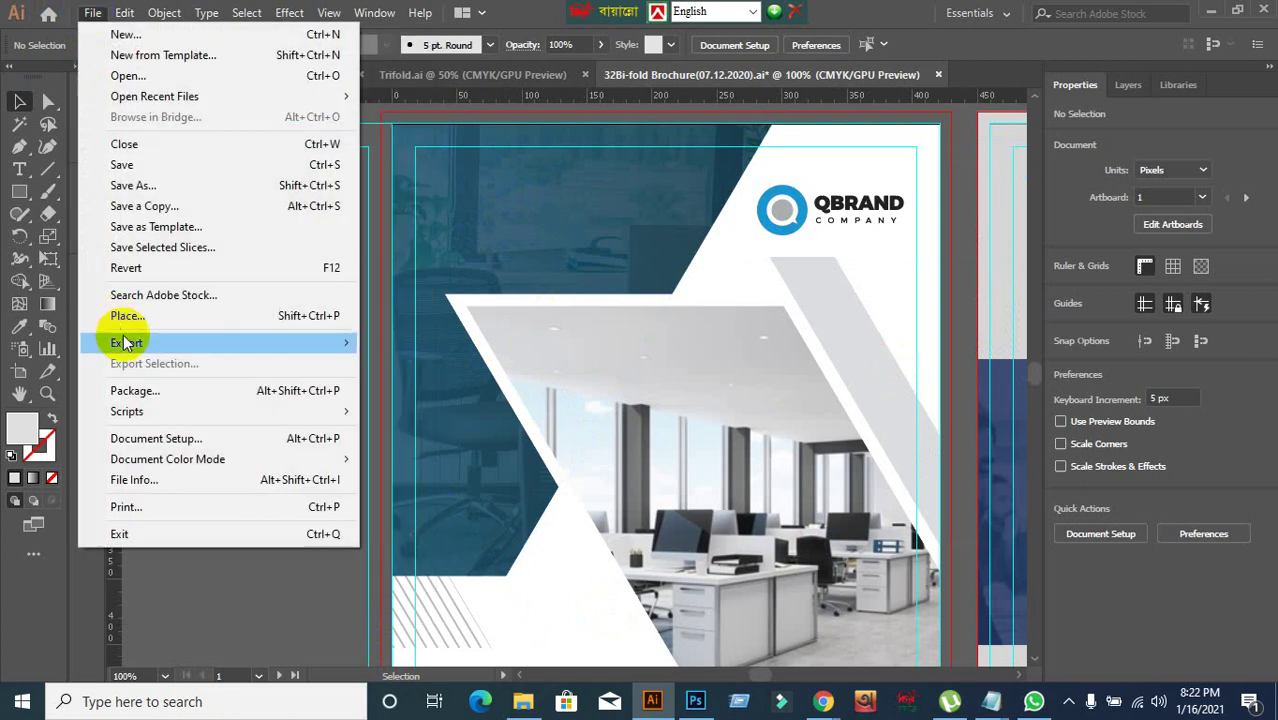
{"action": "mouse_move", "coordinate": [128, 342]}
{"action": "left_click", "coordinate": [465, 388]}
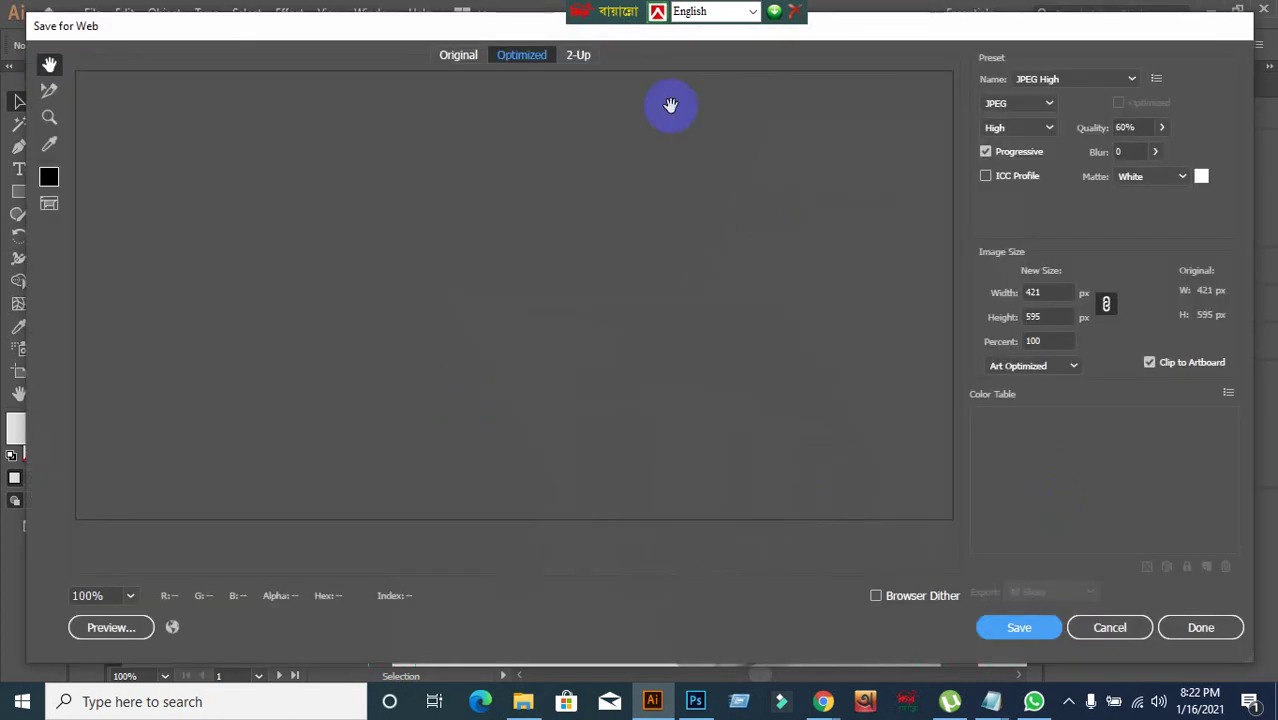
{"action": "left_click", "coordinate": [525, 56]}
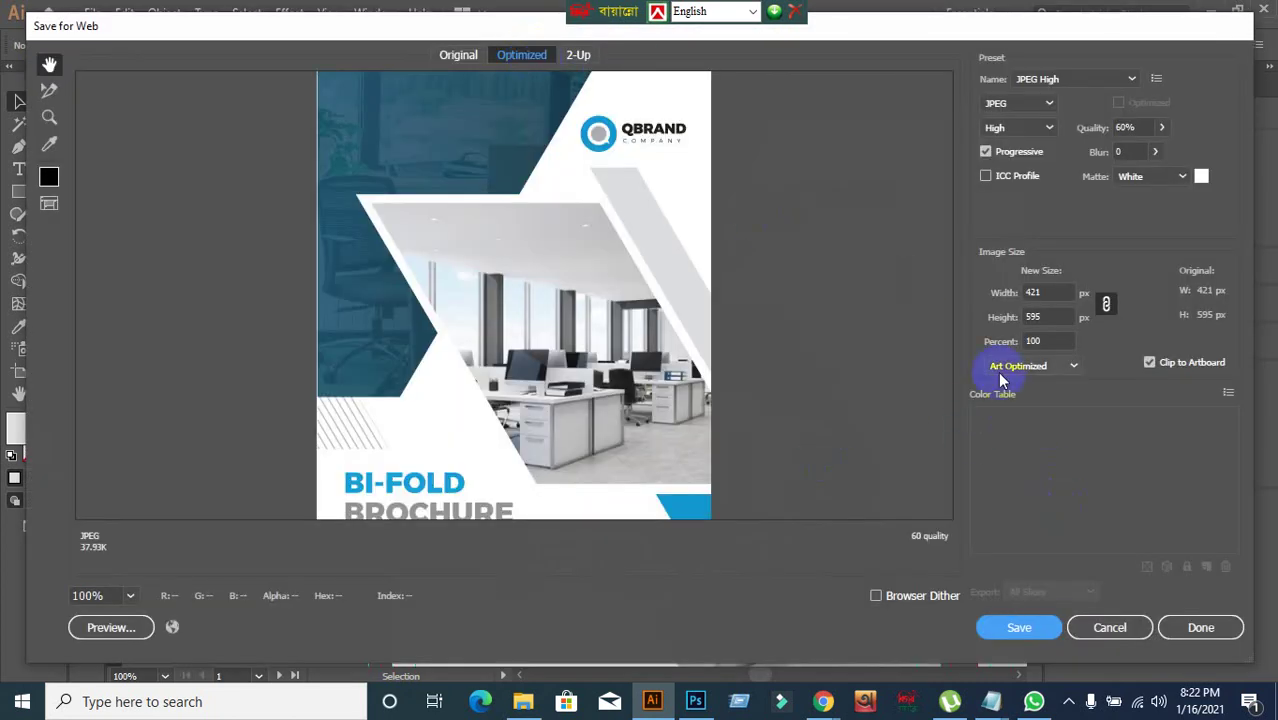
{"action": "left_click", "coordinate": [1048, 104]}
{"action": "left_click", "coordinate": [1028, 163]}
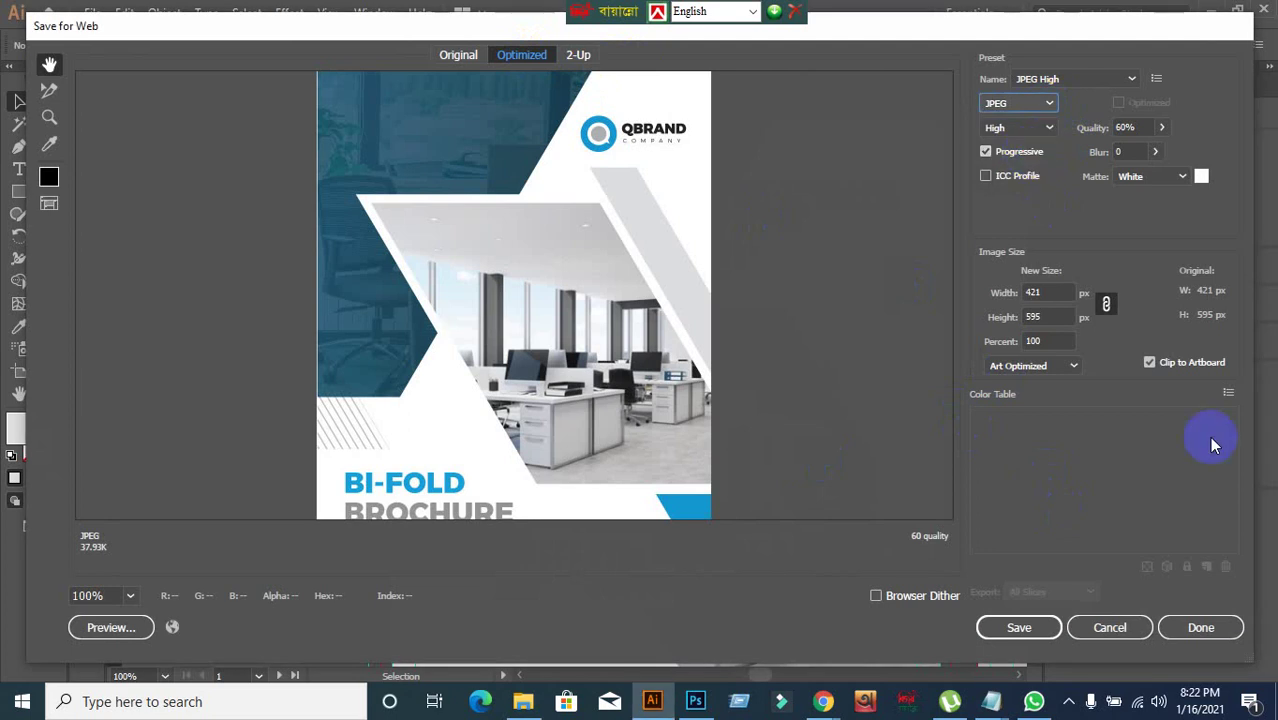
{"action": "left_click", "coordinate": [1112, 628]}
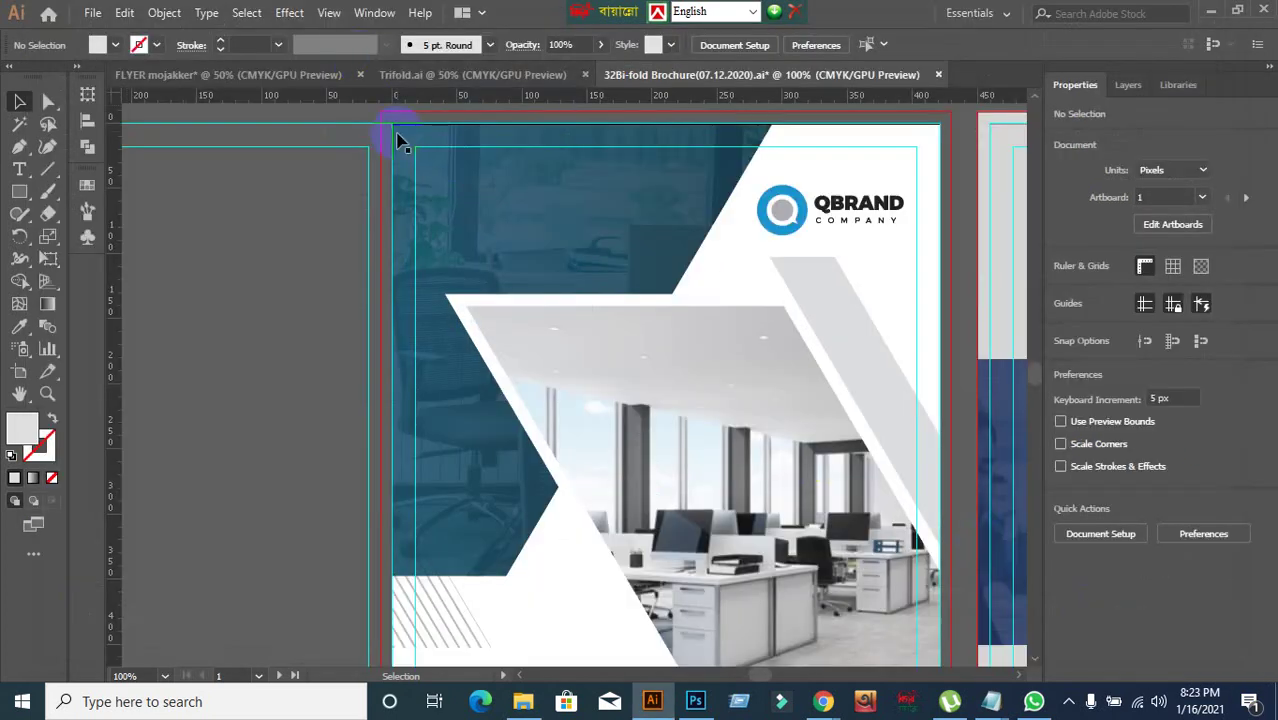
{"action": "mouse_move", "coordinate": [397, 128]}
{"action": "left_mouse_down"}
{"action": "mouse_move", "coordinate": [308, 248]}
{"action": "mouse_move", "coordinate": [334, 282]}
{"action": "mouse_move", "coordinate": [395, 243]}
{"action": "left_mouse_up"}
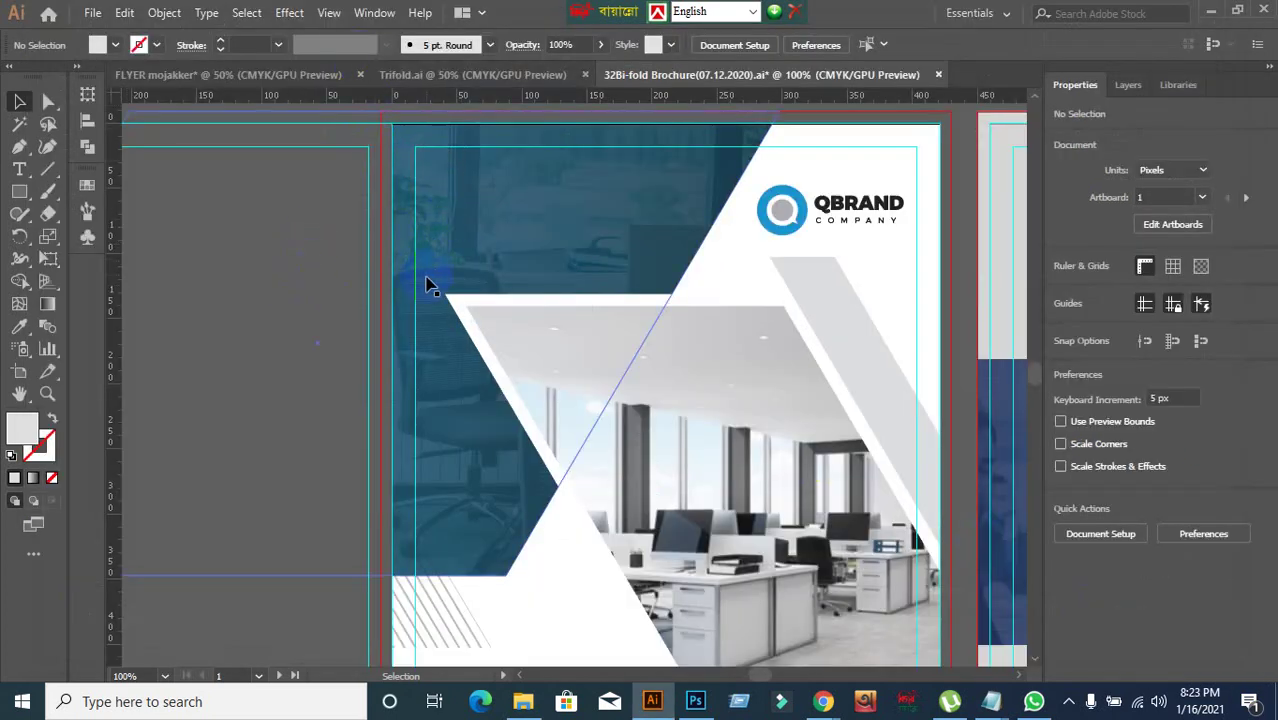
{"action": "mouse_move", "coordinate": [428, 285]}
{"action": "left_mouse_down"}
{"action": "mouse_move", "coordinate": [297, 410]}
{"action": "mouse_move", "coordinate": [448, 320]}
{"action": "mouse_move", "coordinate": [394, 322]}
{"action": "mouse_move", "coordinate": [363, 197]}
{"action": "left_mouse_up"}
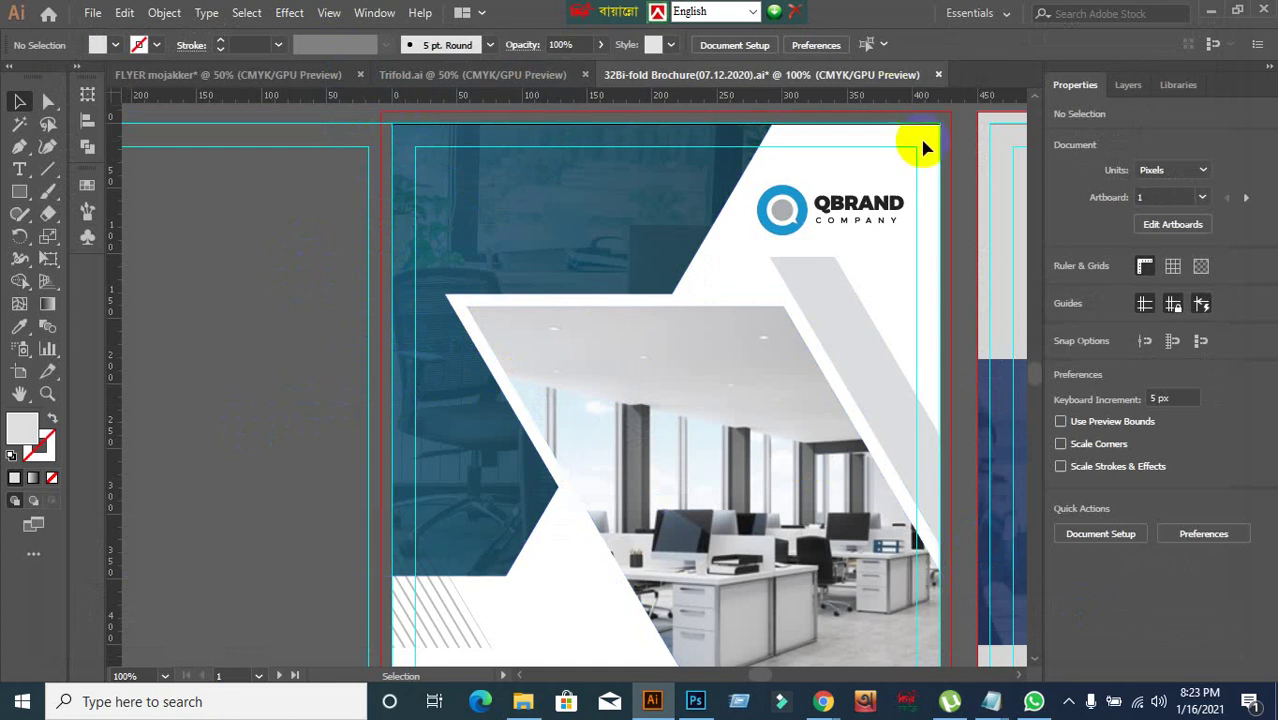
{"action": "left_click", "coordinate": [190, 233]}
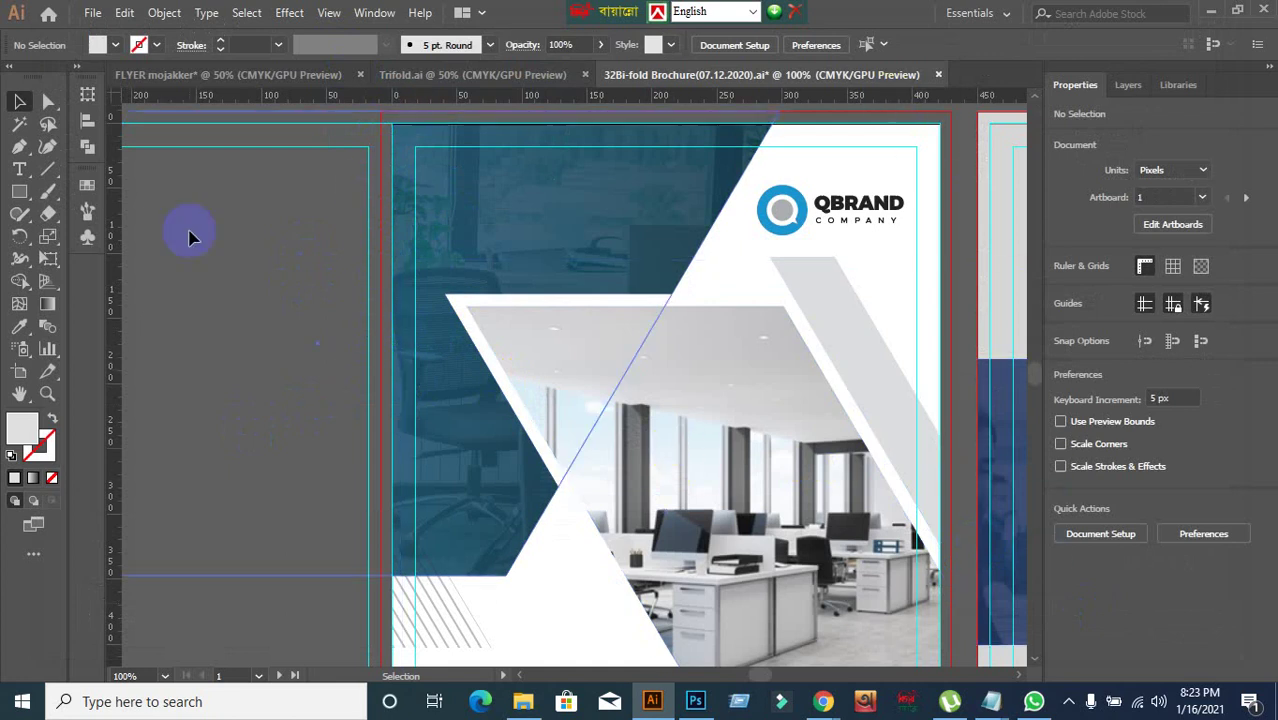
{"action": "left_click", "coordinate": [94, 14]}
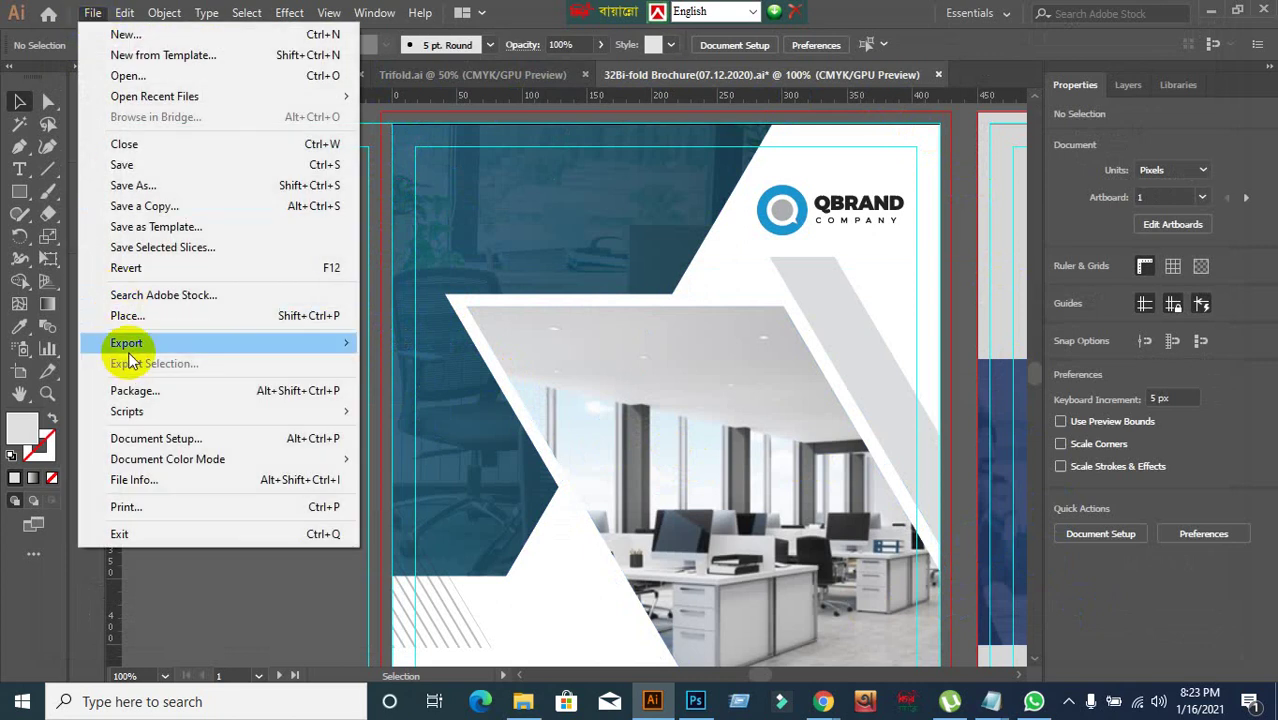
{"action": "left_click", "coordinate": [236, 612]}
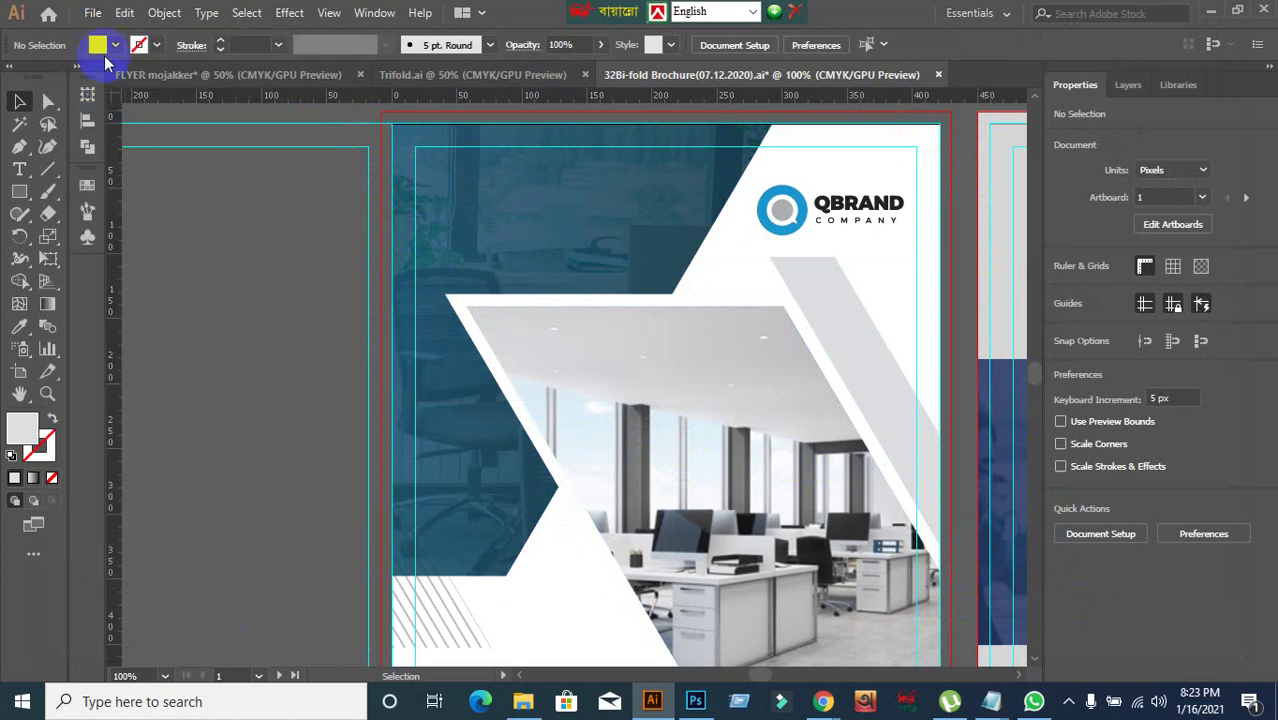
- Set the document bleed to 0 px on all four sides in Document Setup
{"action": "left_click", "coordinate": [92, 12]}
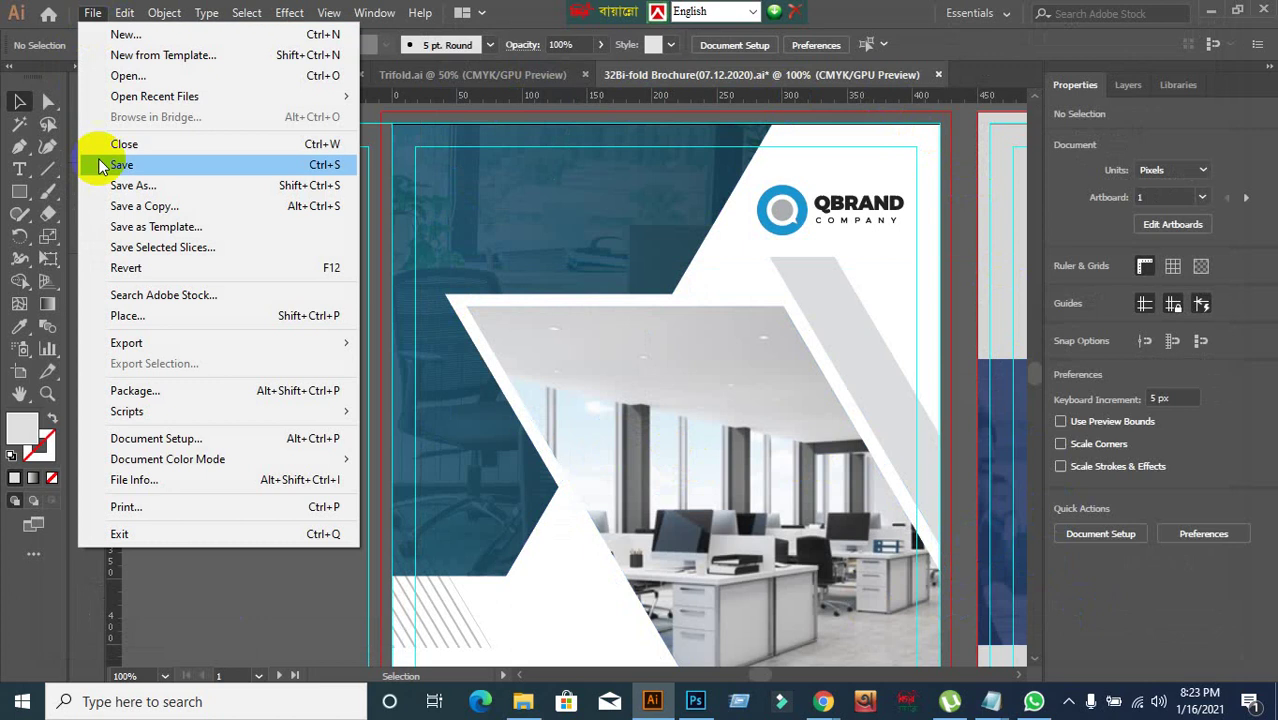
{"action": "left_click", "coordinate": [138, 440]}
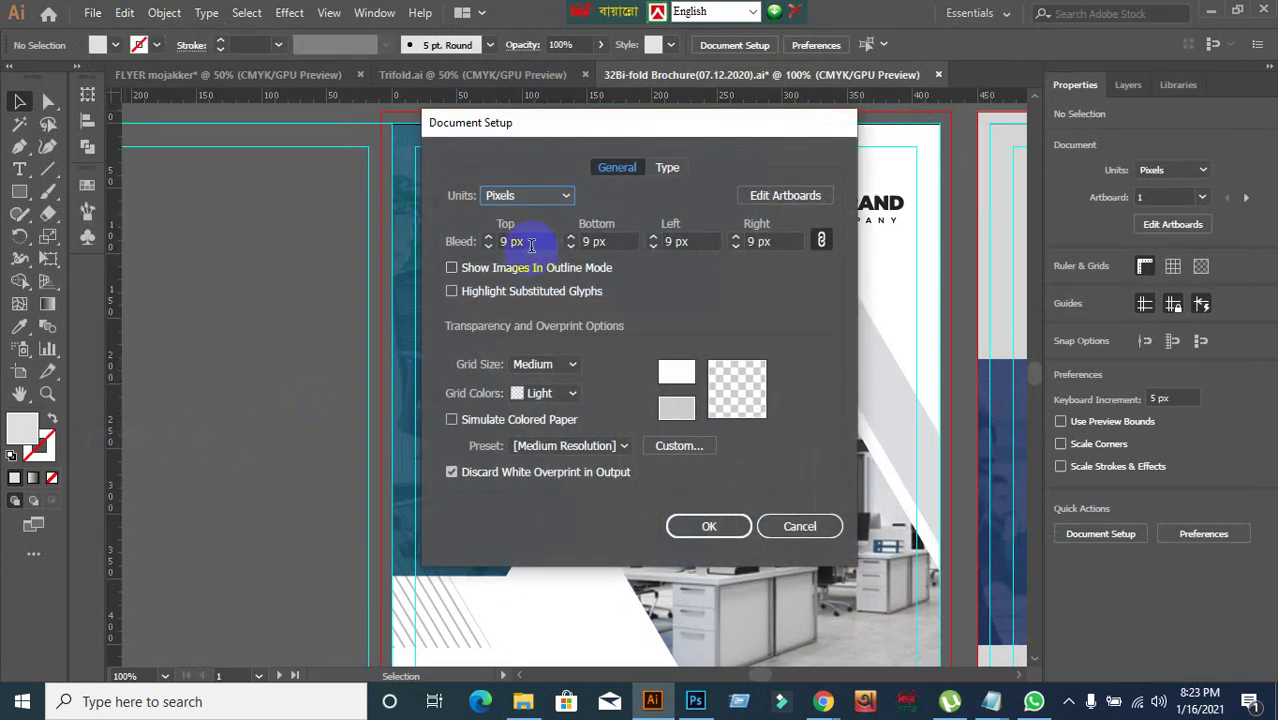
{"action": "left_click_drag", "start_coordinate": [531, 245], "coordinate": [473, 252]}
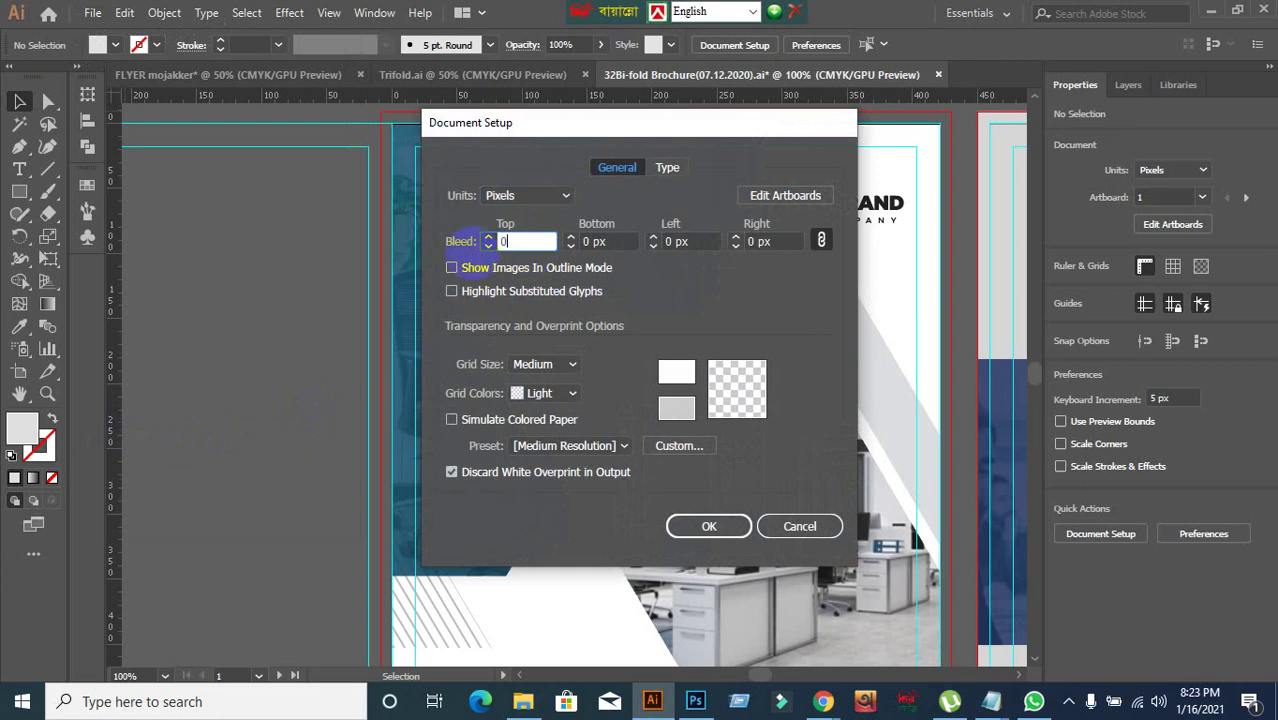
{"action": "type", "text": "0"}
{"action": "left_click", "coordinate": [713, 527]}
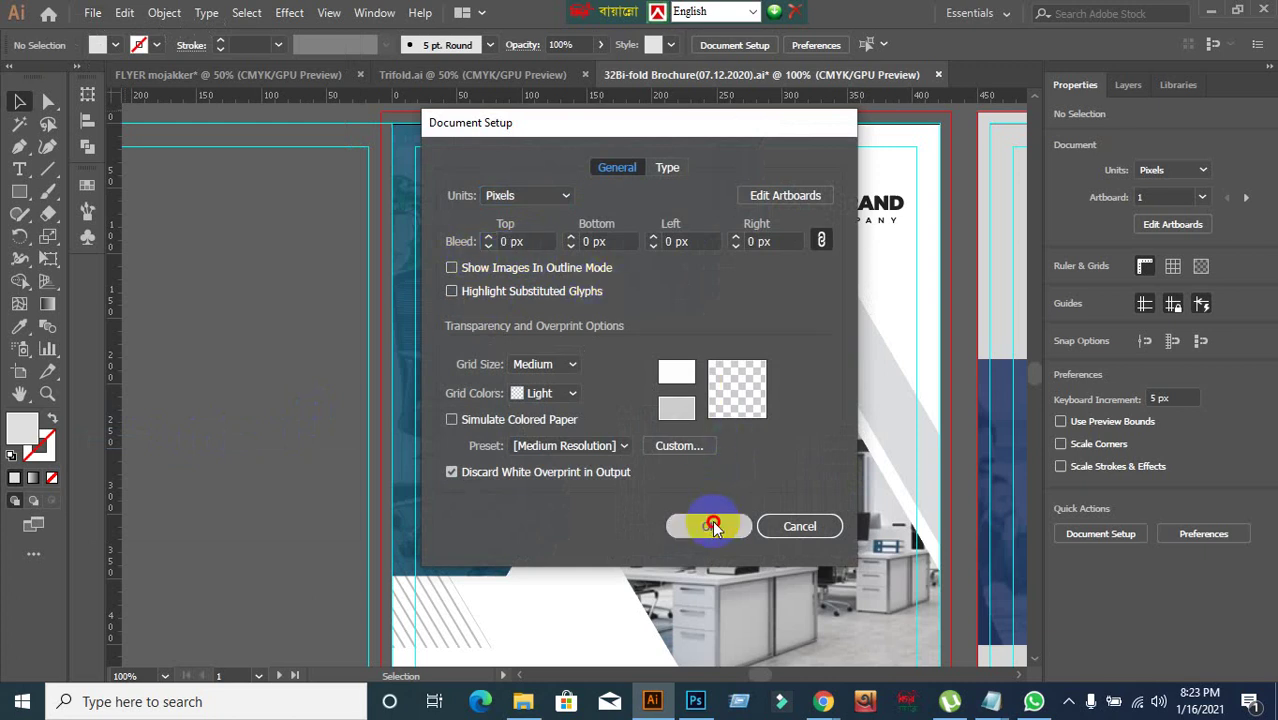
{"action": "scroll", "coordinate": [484, 383], "scroll_direction": "down", "scroll_amount": 2}
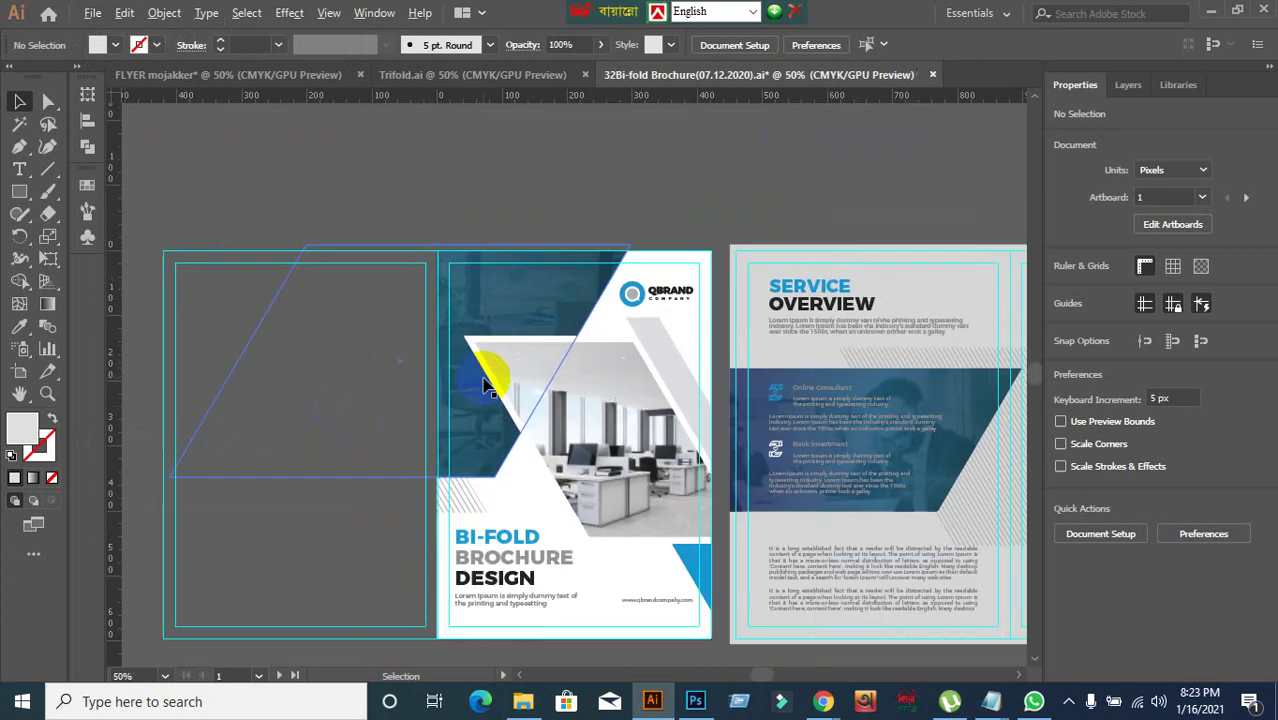
{"action": "scroll", "coordinate": [691, 343], "scroll_direction": "down", "scroll_amount": 3}
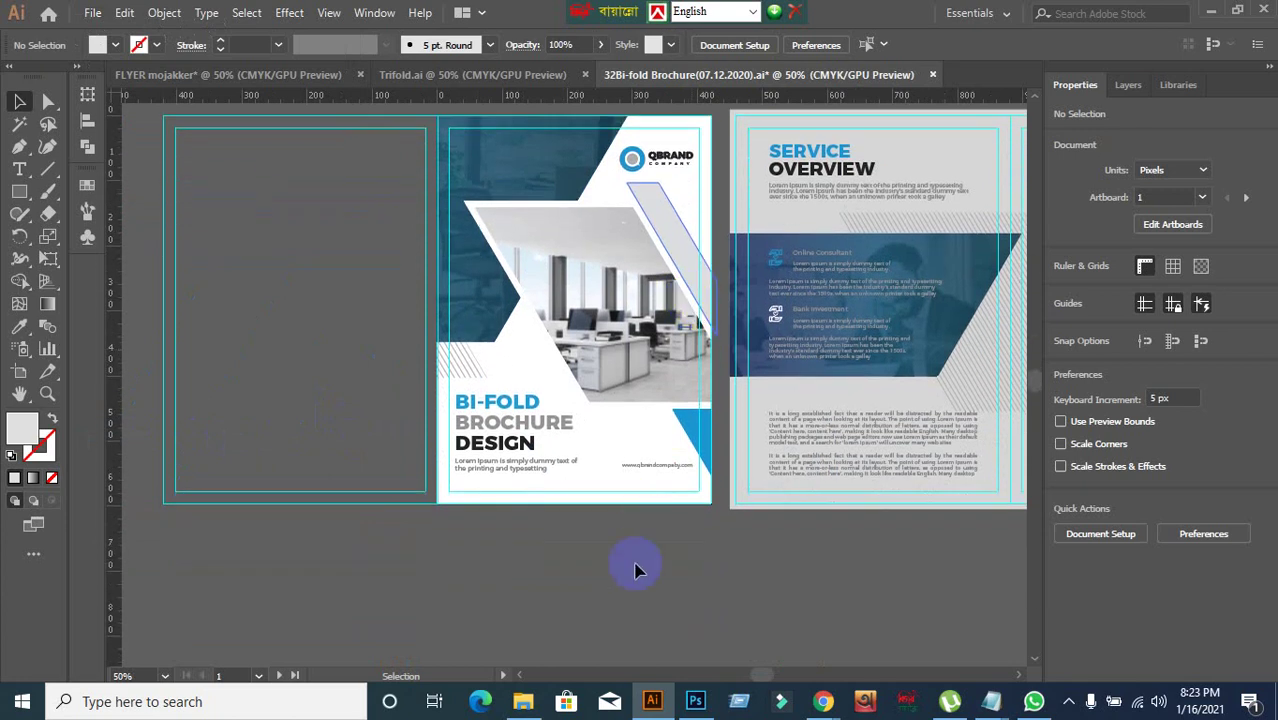
{"action": "scroll", "coordinate": [727, 385], "scroll_direction": "up", "scroll_amount": 1}
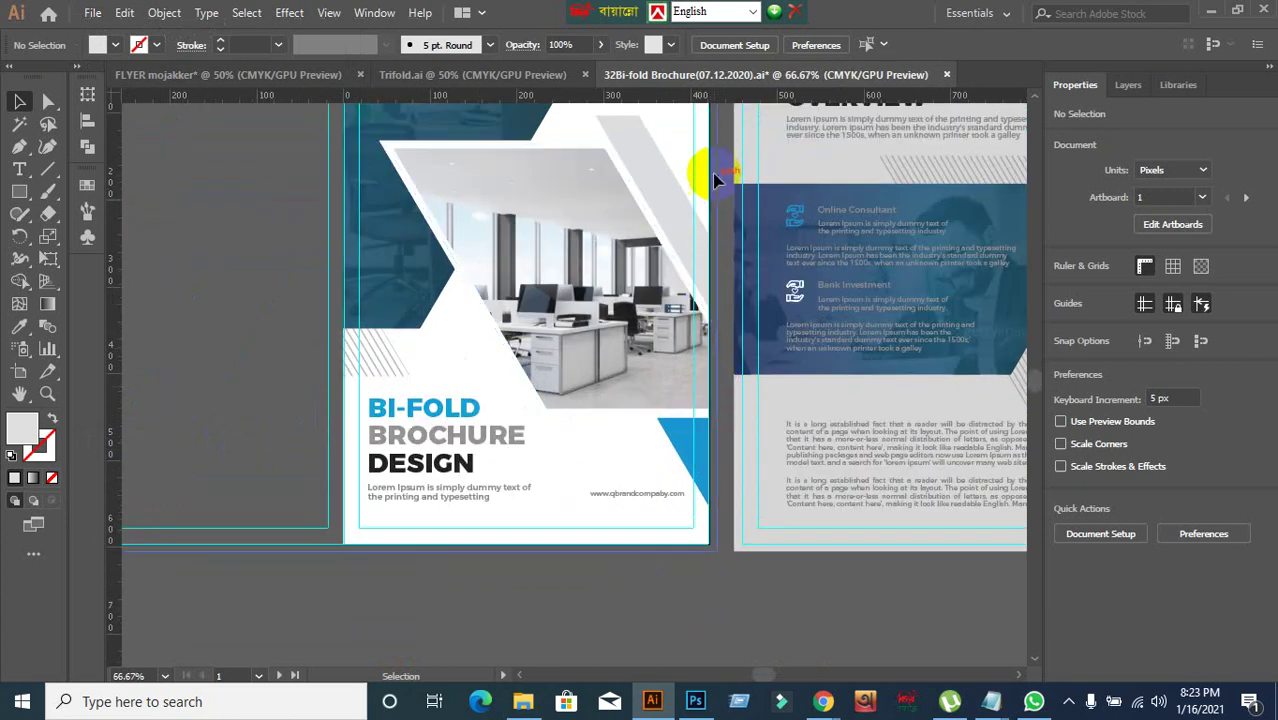
{"action": "scroll", "coordinate": [680, 612], "scroll_direction": "up", "scroll_amount": 1}
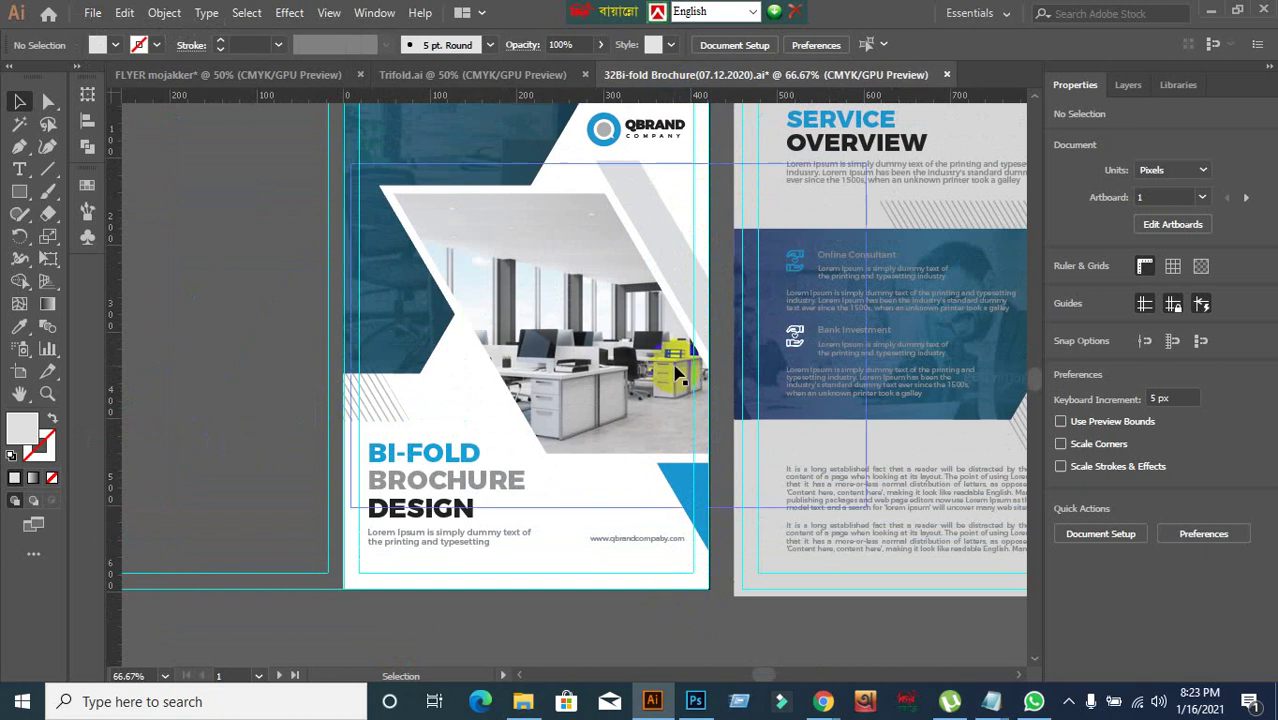
{"action": "scroll", "coordinate": [672, 365], "scroll_direction": "up", "scroll_amount": 1}
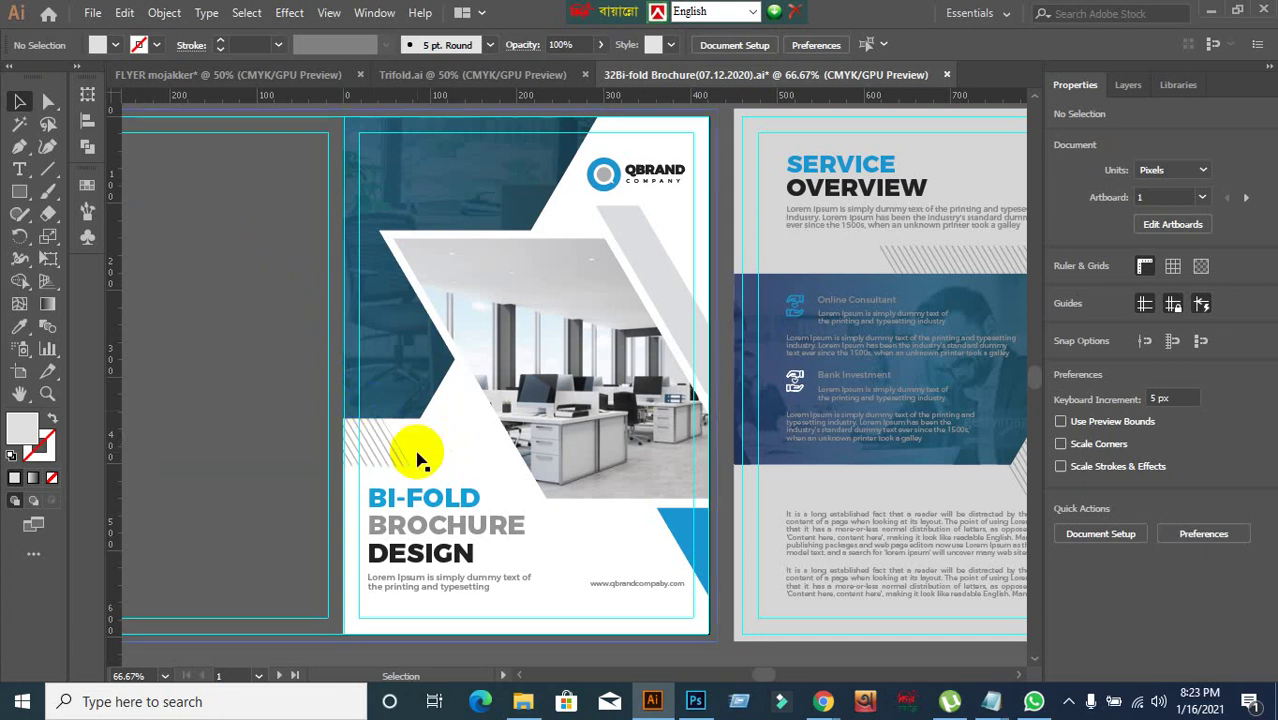
{"action": "scroll", "coordinate": [418, 450], "scroll_direction": "down", "scroll_amount": 1}
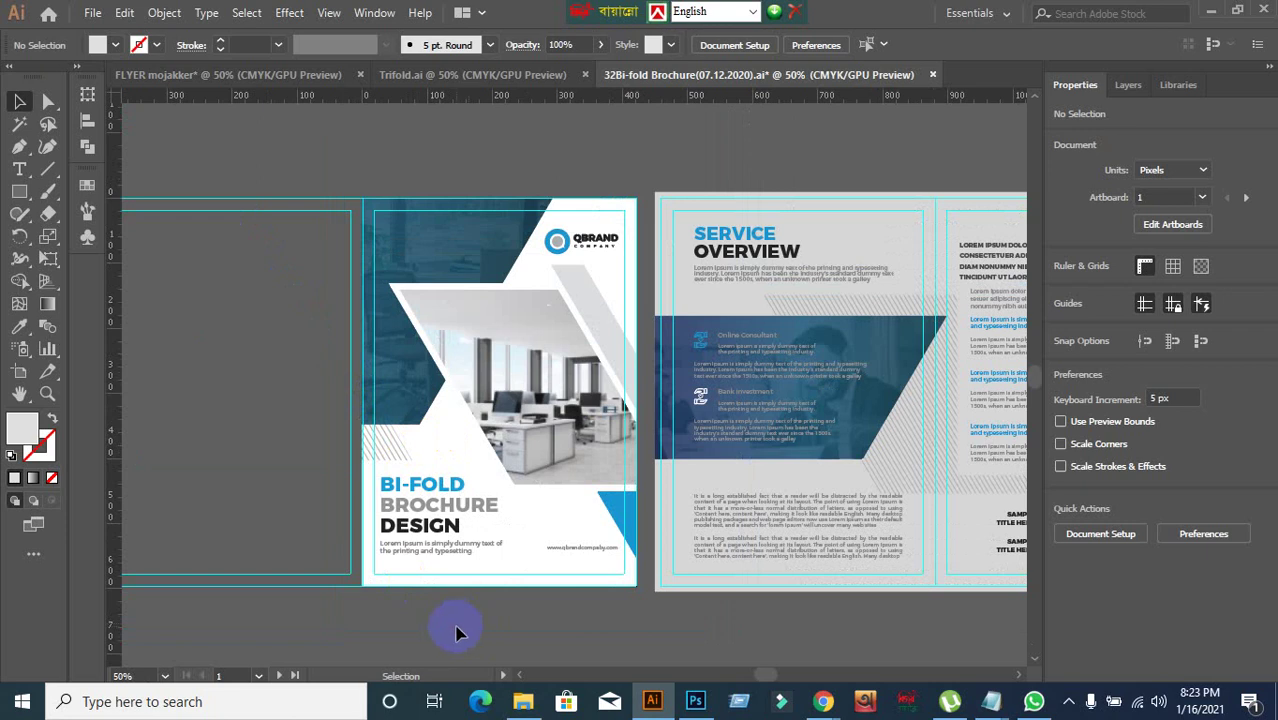
{"action": "left_click", "coordinate": [92, 13]}
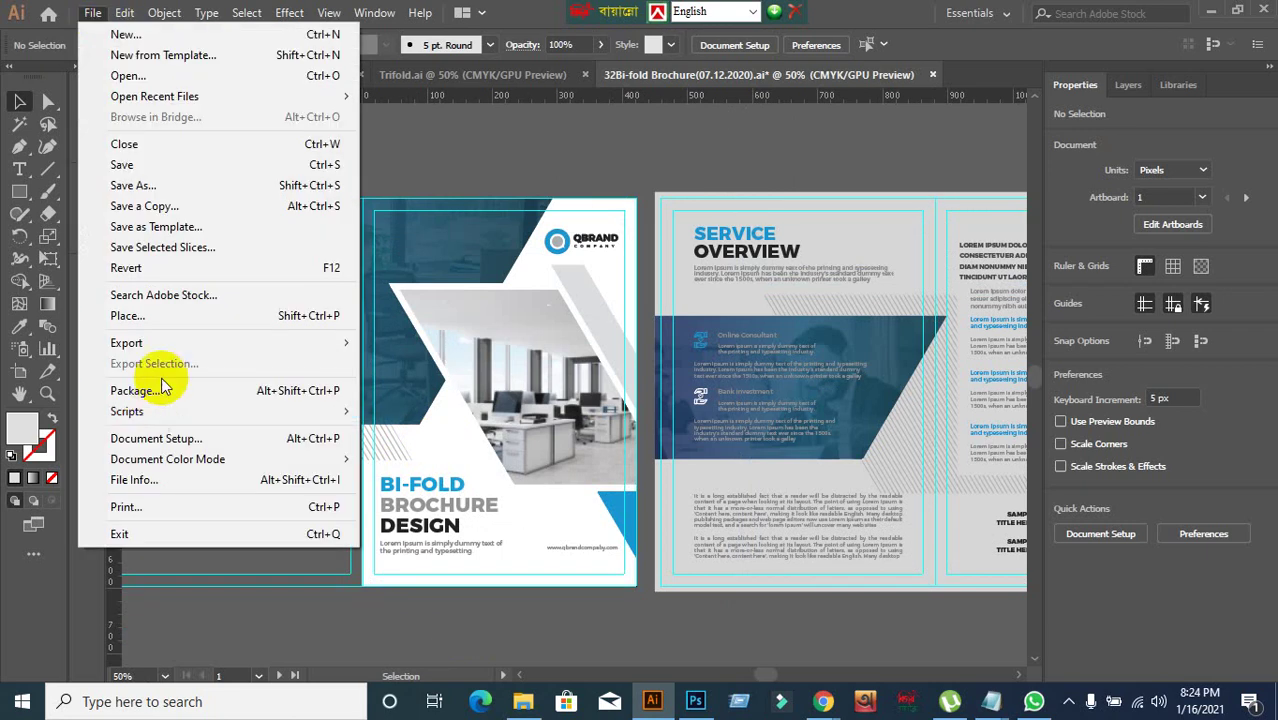
{"action": "mouse_move", "coordinate": [161, 350]}
{"action": "left_click", "coordinate": [446, 364]}
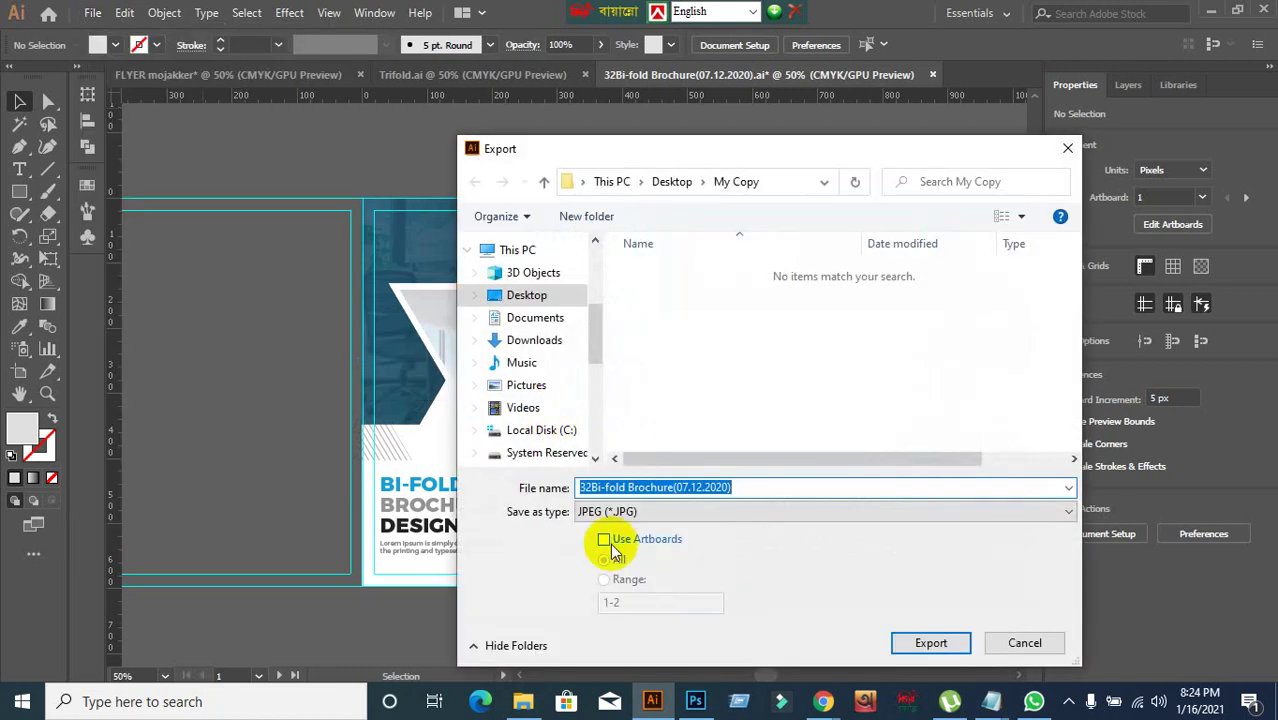
{"action": "left_click", "coordinate": [606, 540]}
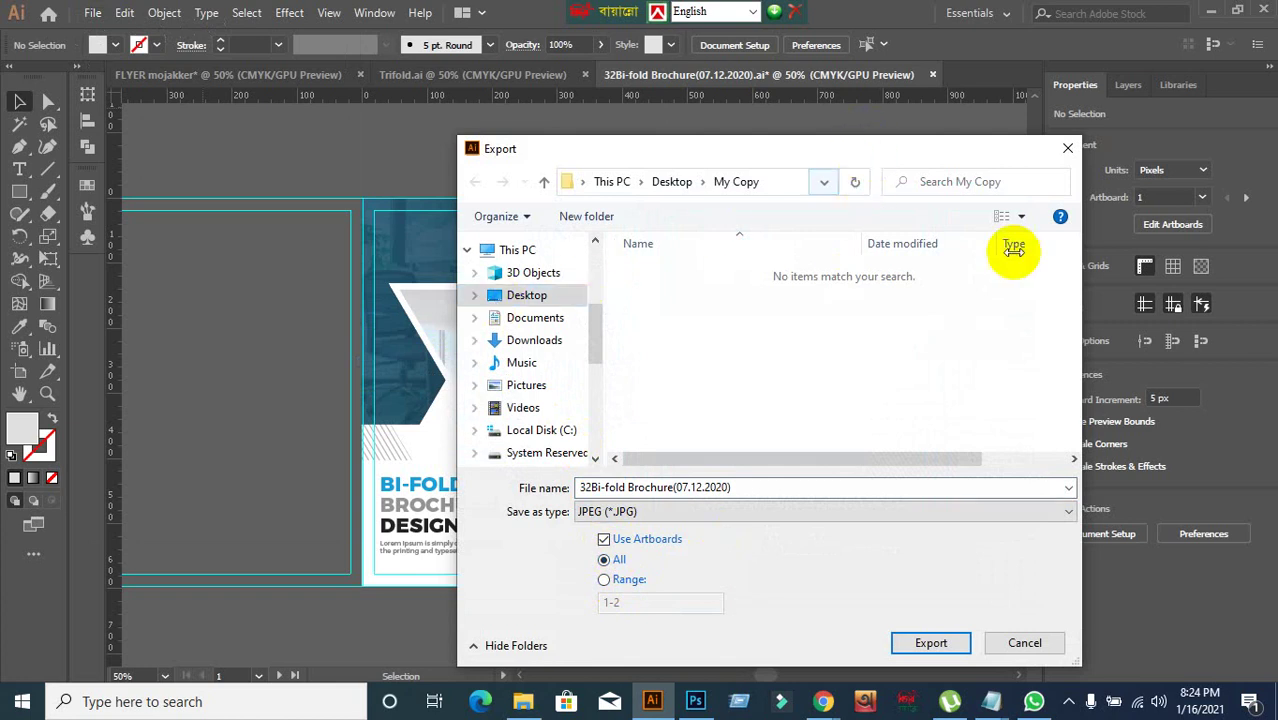
{"action": "left_click", "coordinate": [1025, 642]}
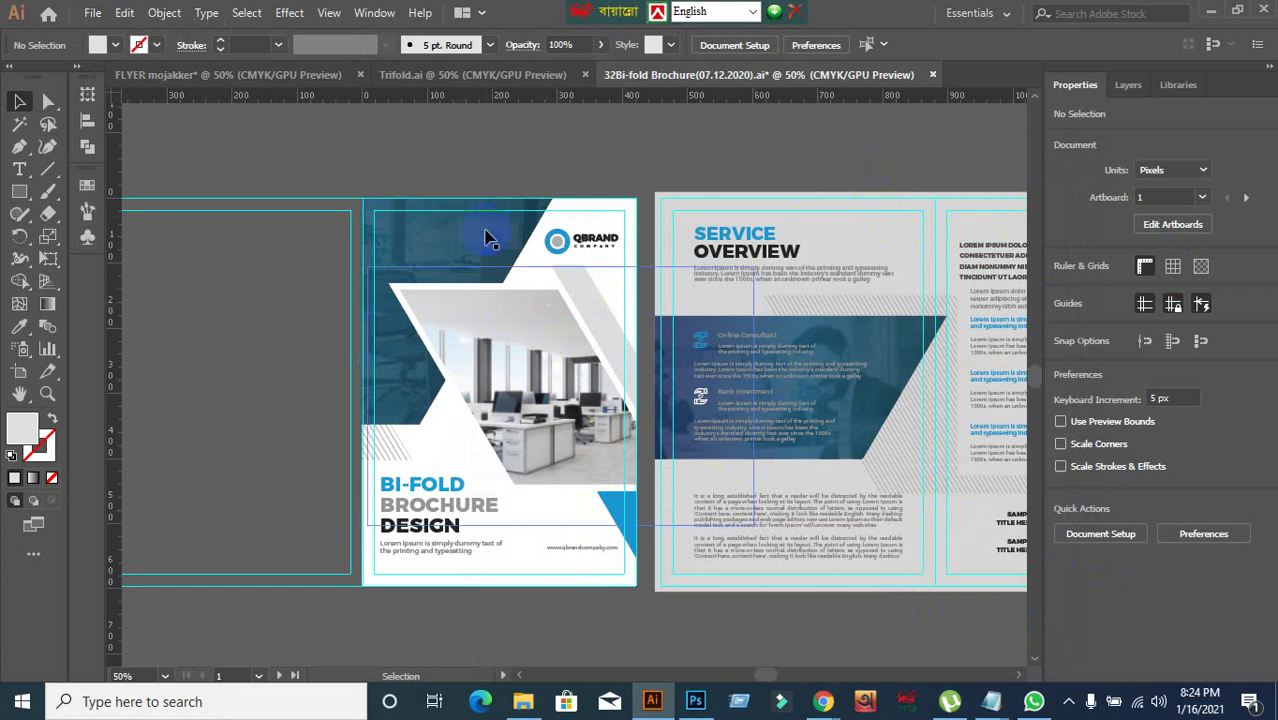
{"action": "left_click", "coordinate": [242, 271]}
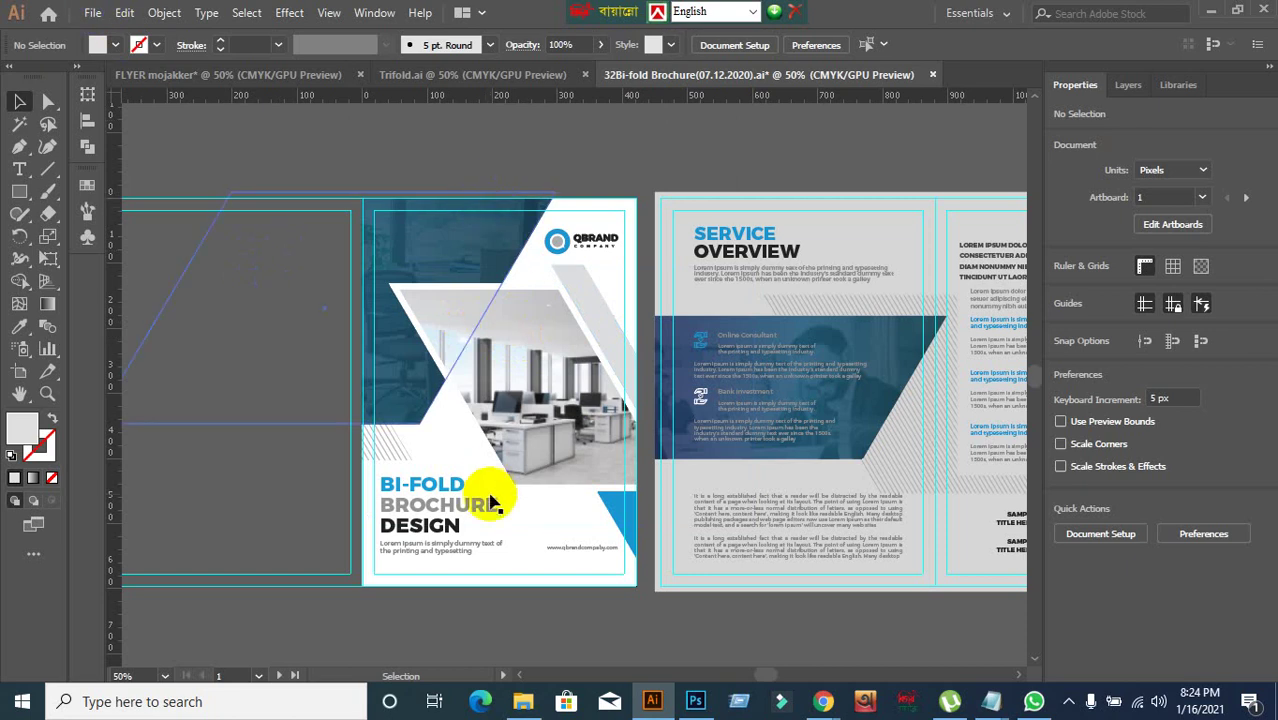
{"action": "left_click", "coordinate": [94, 12]}
{"action": "left_click", "coordinate": [94, 12]}
{"action": "left_click", "coordinate": [124, 12]}
{"action": "left_click", "coordinate": [124, 12]}
- Set up a JPEG export of artboard range 1-2 to the Desktop with RGB color and quality 10, and cancel it
{"action": "left_click", "coordinate": [92, 12]}
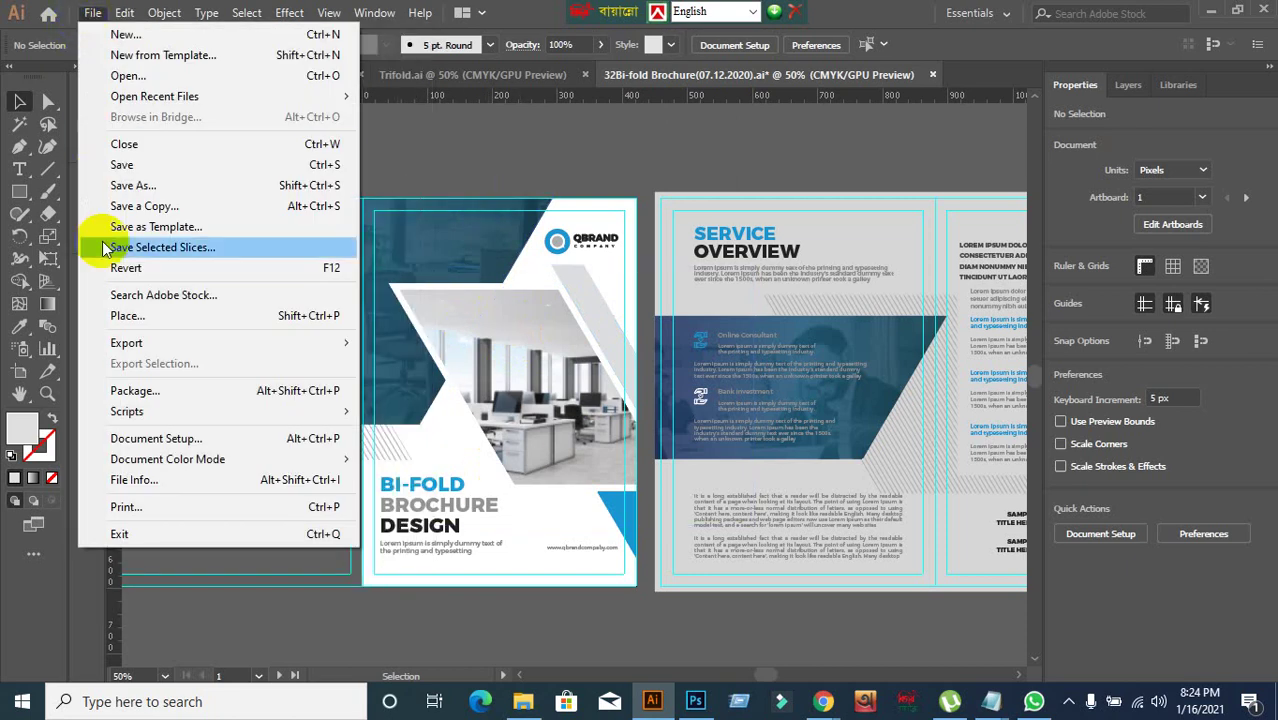
{"action": "mouse_move", "coordinate": [143, 343]}
{"action": "left_click", "coordinate": [462, 366]}
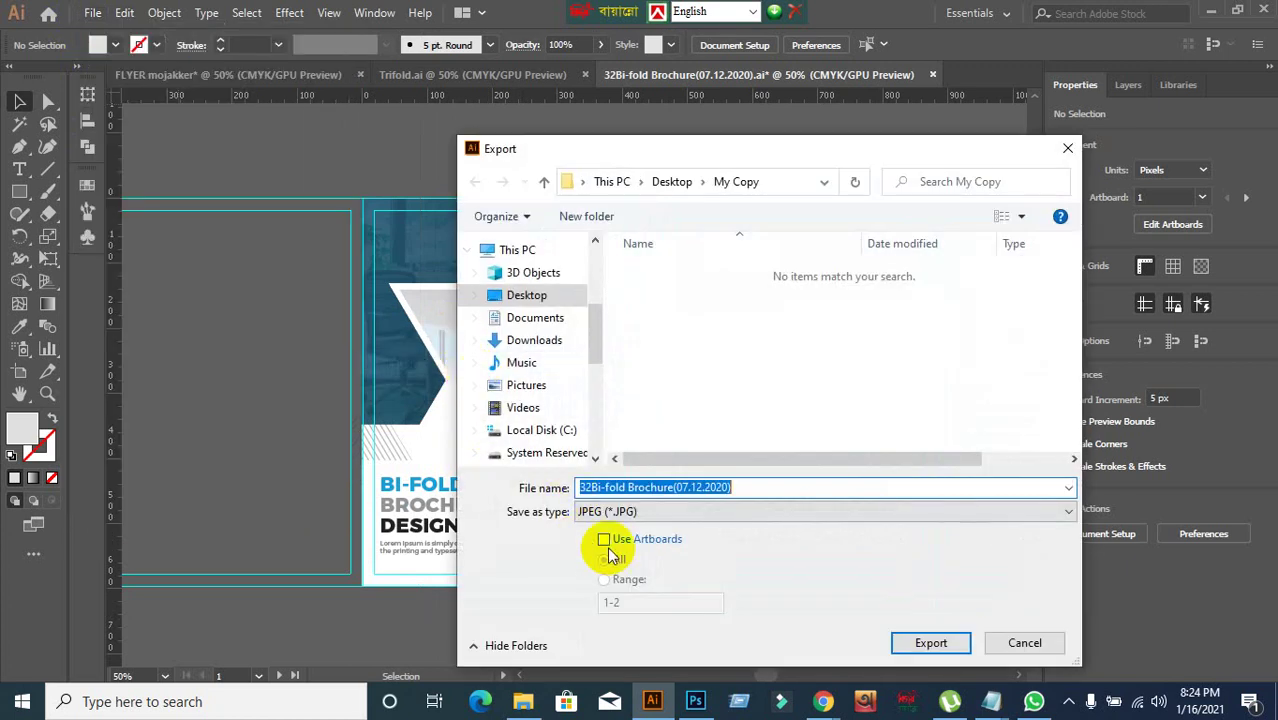
{"action": "left_click", "coordinate": [604, 540]}
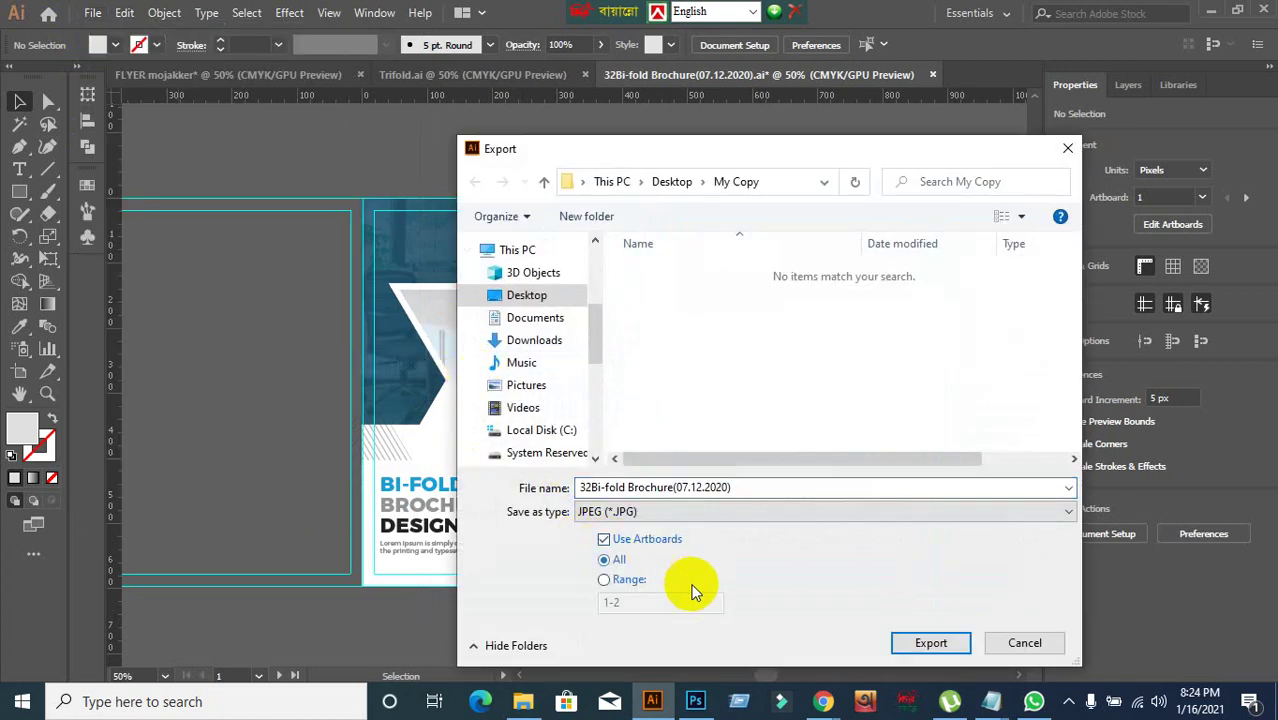
{"action": "left_click", "coordinate": [604, 582]}
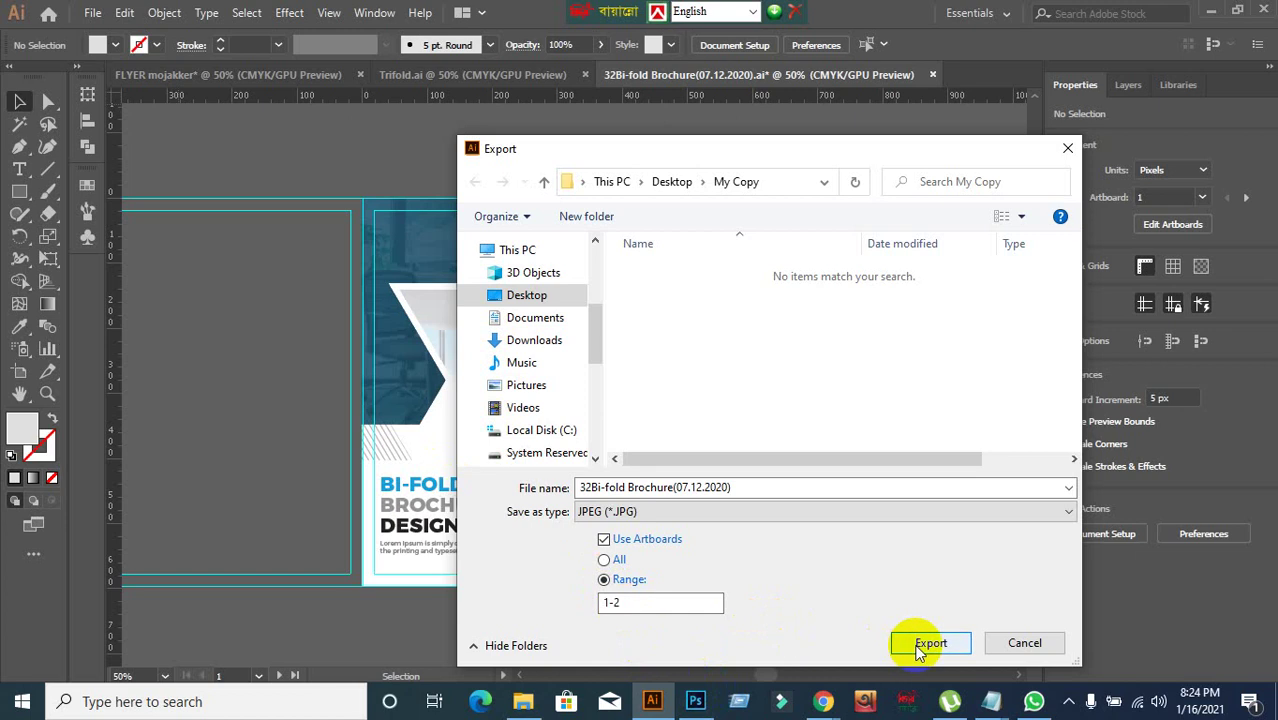
{"action": "left_click", "coordinate": [542, 294]}
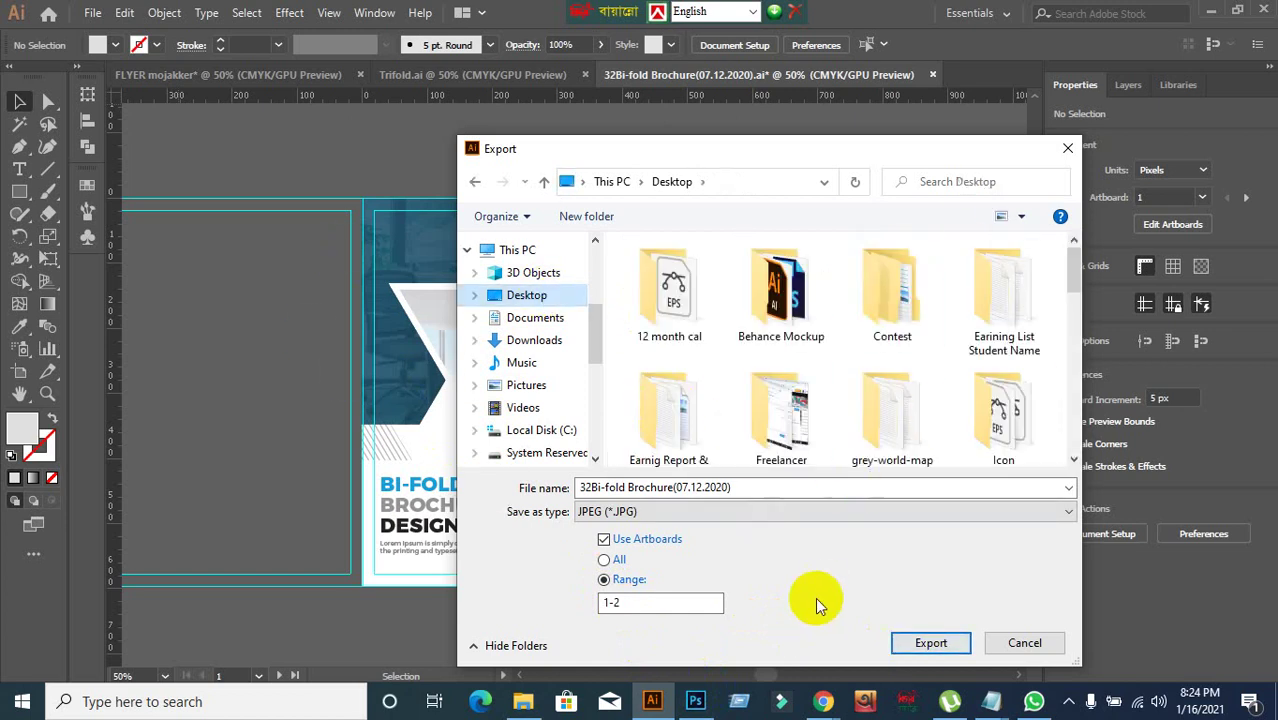
{"action": "left_click", "coordinate": [928, 645]}
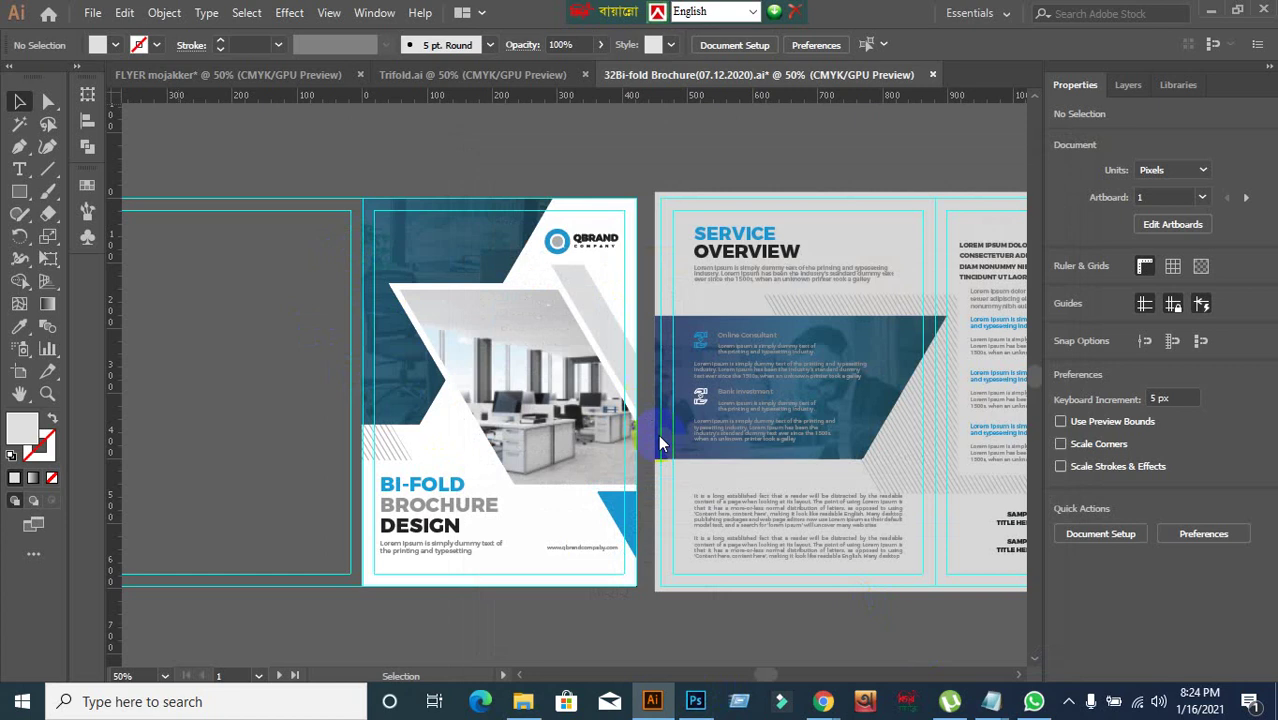
{"action": "left_click", "coordinate": [695, 240]}
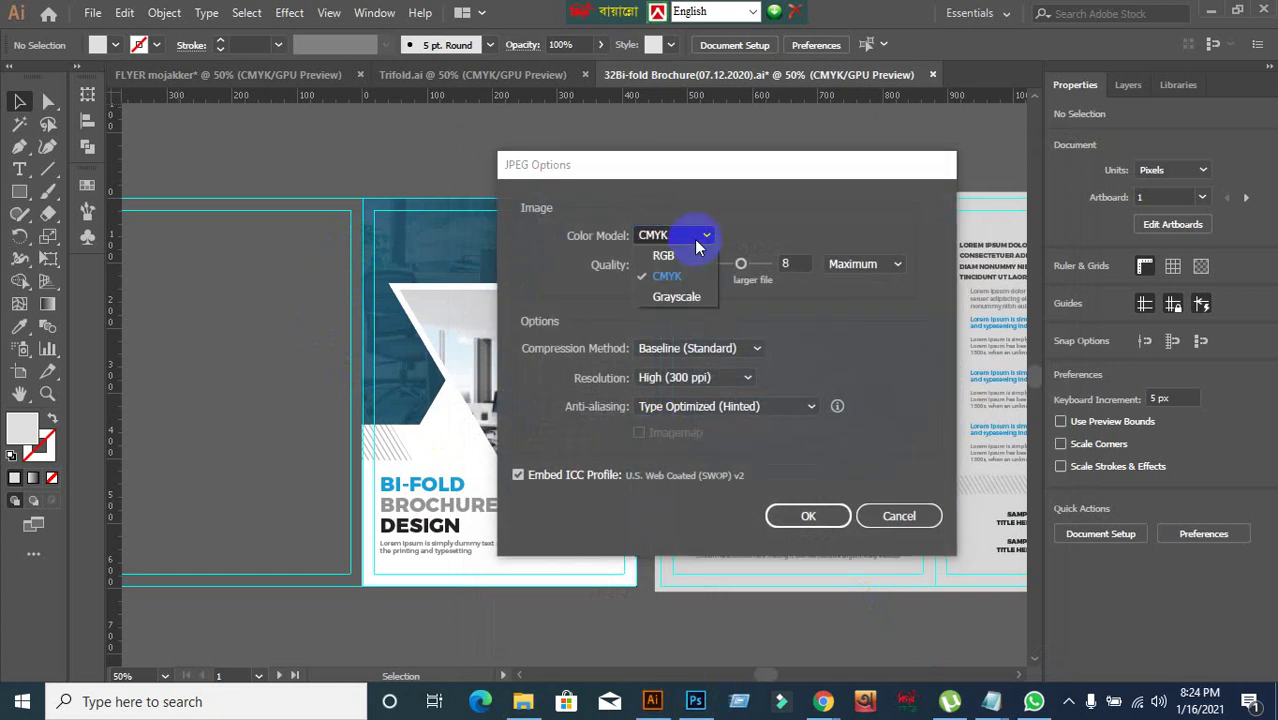
{"action": "left_click", "coordinate": [662, 251]}
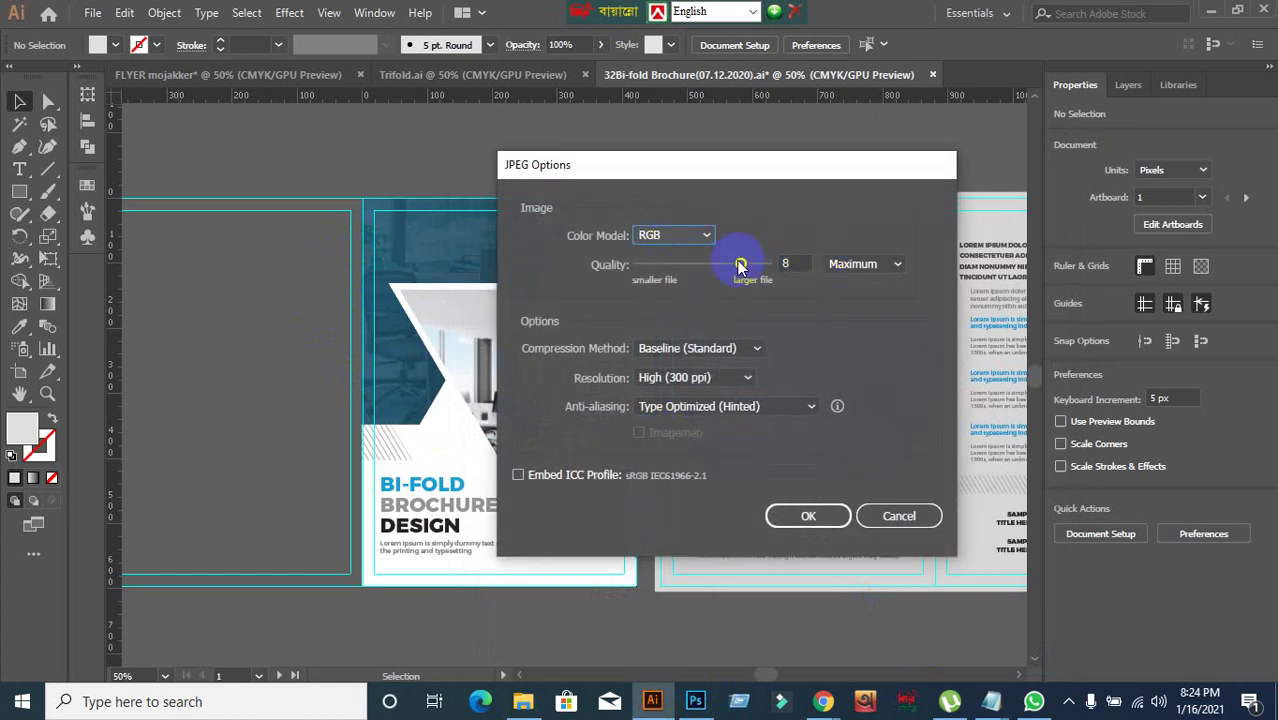
{"action": "left_click_drag", "start_coordinate": [740, 263], "coordinate": [920, 288]}
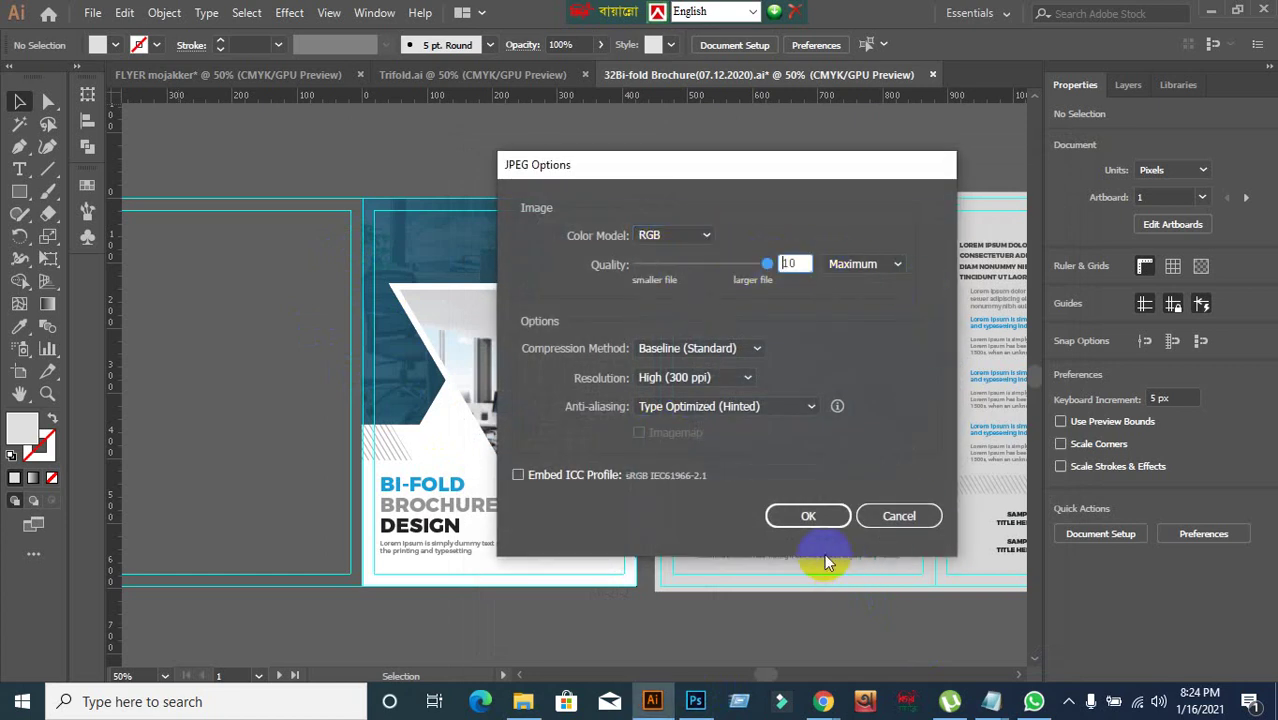
{"action": "left_click", "coordinate": [891, 516]}
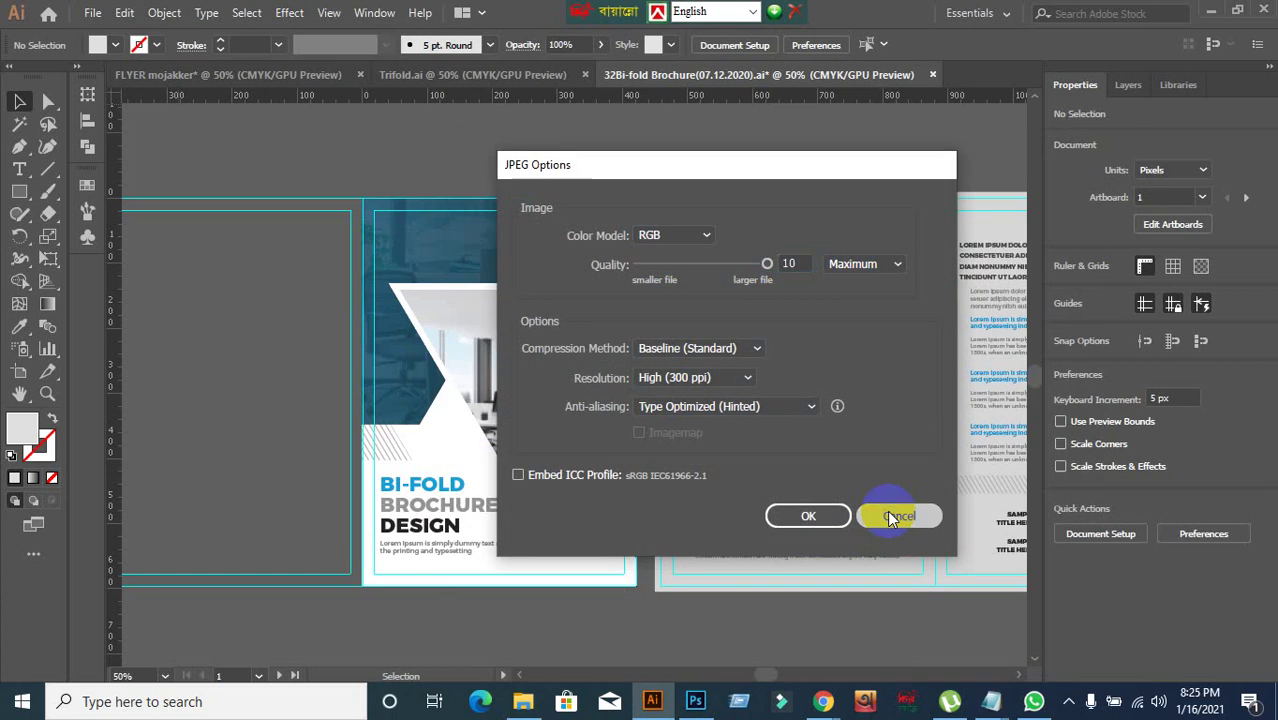
- Export artboard range 1-2 in JPEG format to the Desktop under the file name 1, with Use Artboards enabled
{"action": "left_click", "coordinate": [91, 12]}
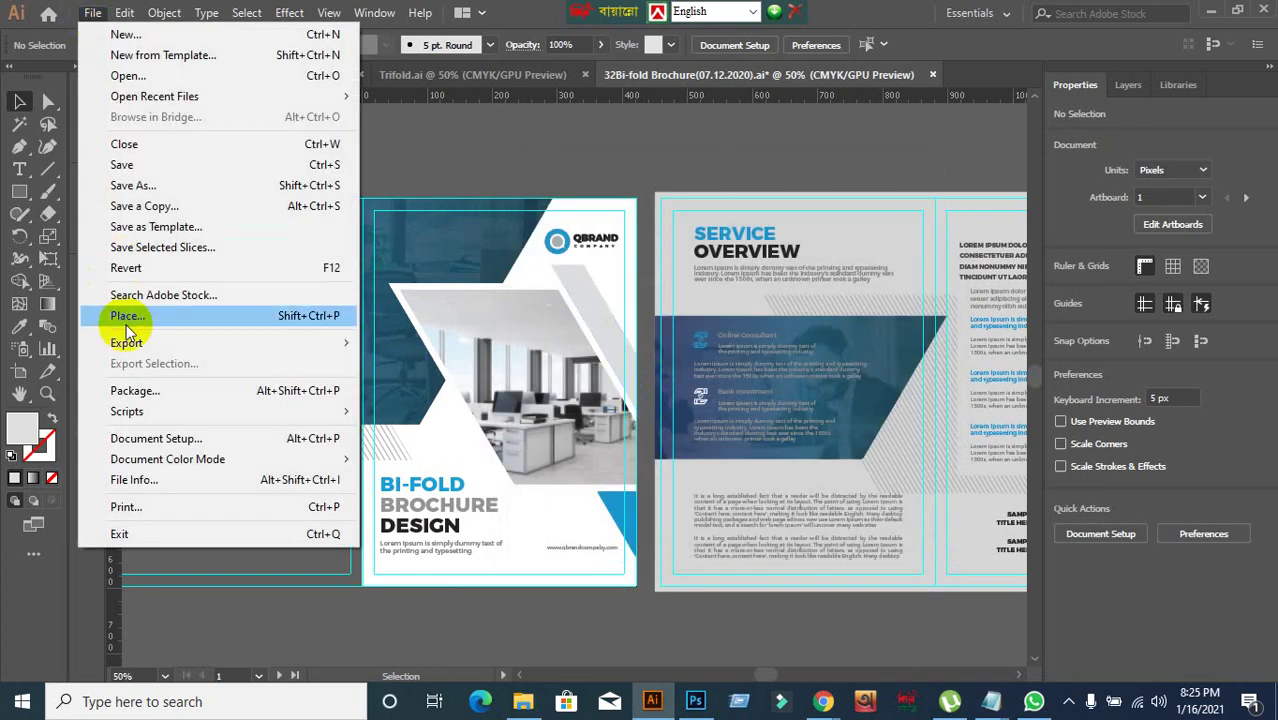
{"action": "mouse_move", "coordinate": [128, 341]}
{"action": "left_click", "coordinate": [380, 360]}
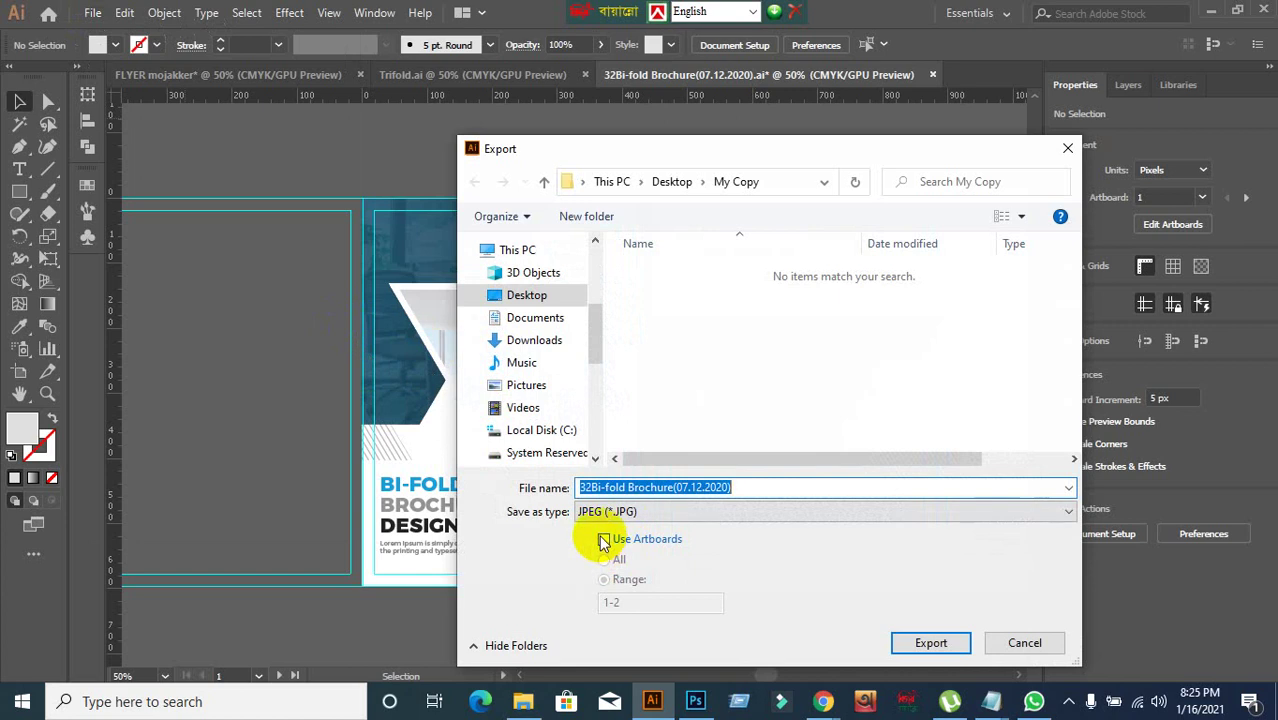
{"action": "left_click", "coordinate": [604, 541]}
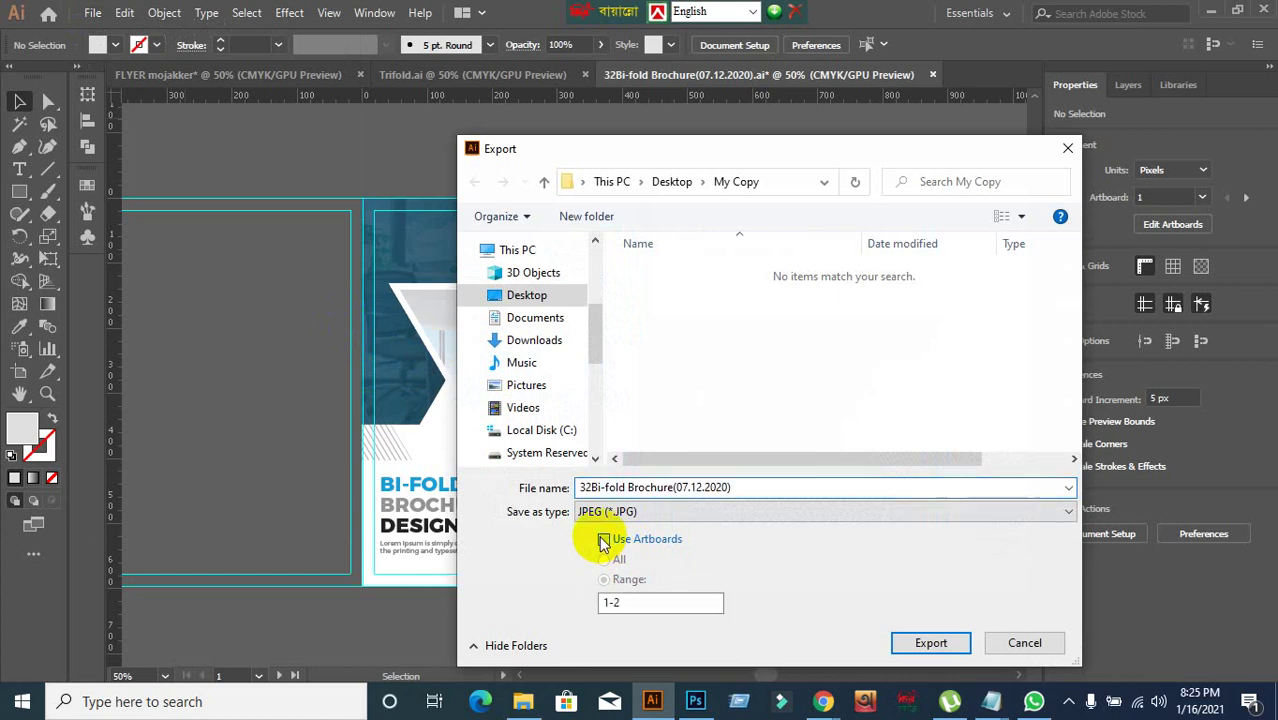
{"action": "left_click", "coordinate": [741, 485]}
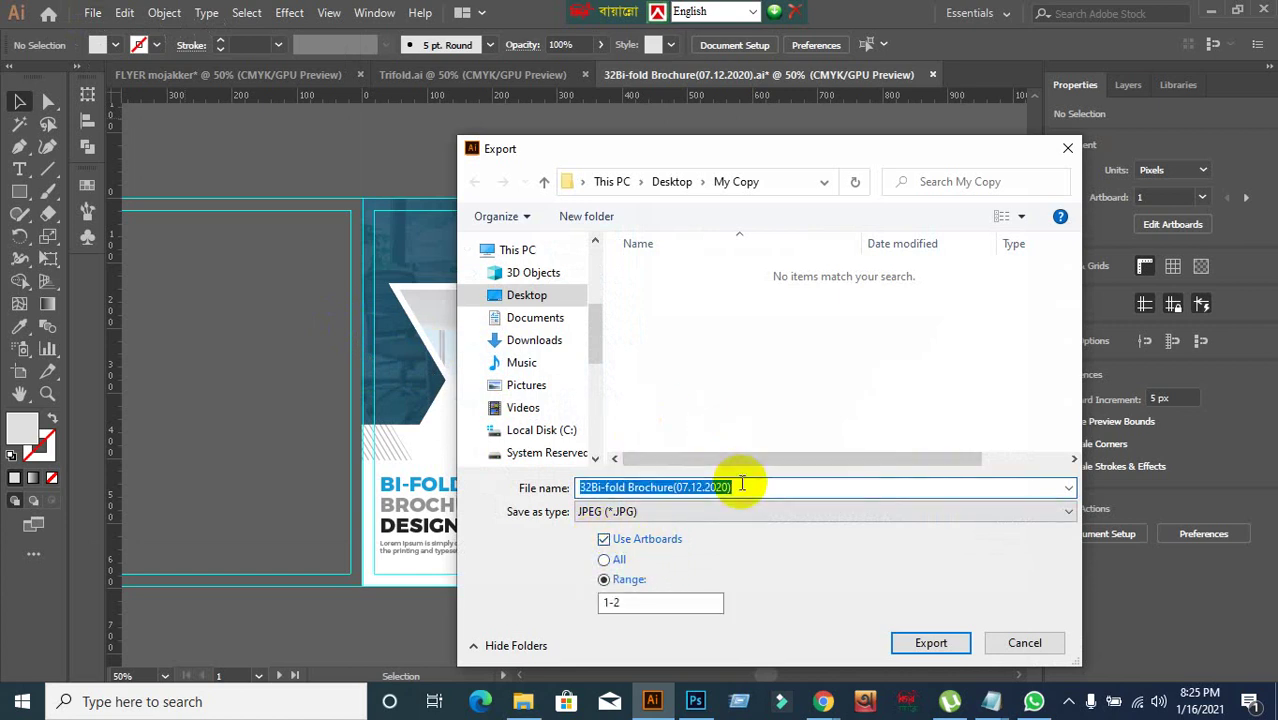
{"action": "type", "text": "1"}
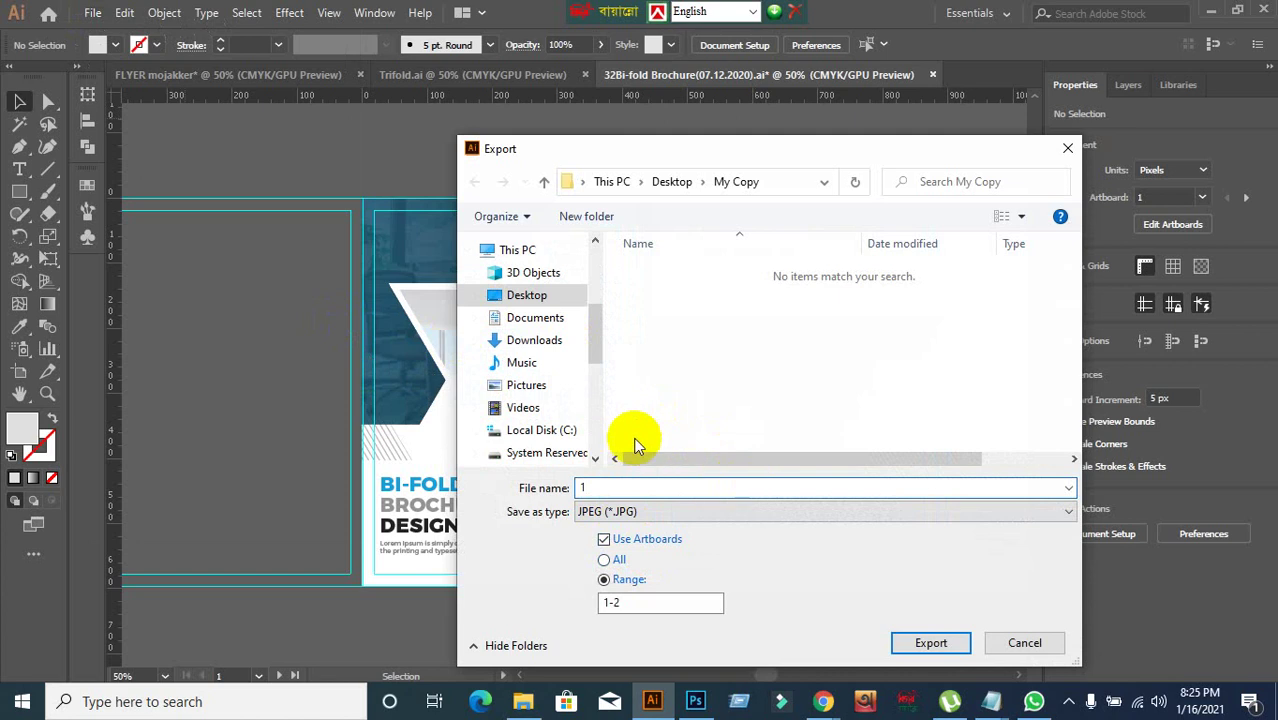
{"action": "left_click", "coordinate": [524, 298]}
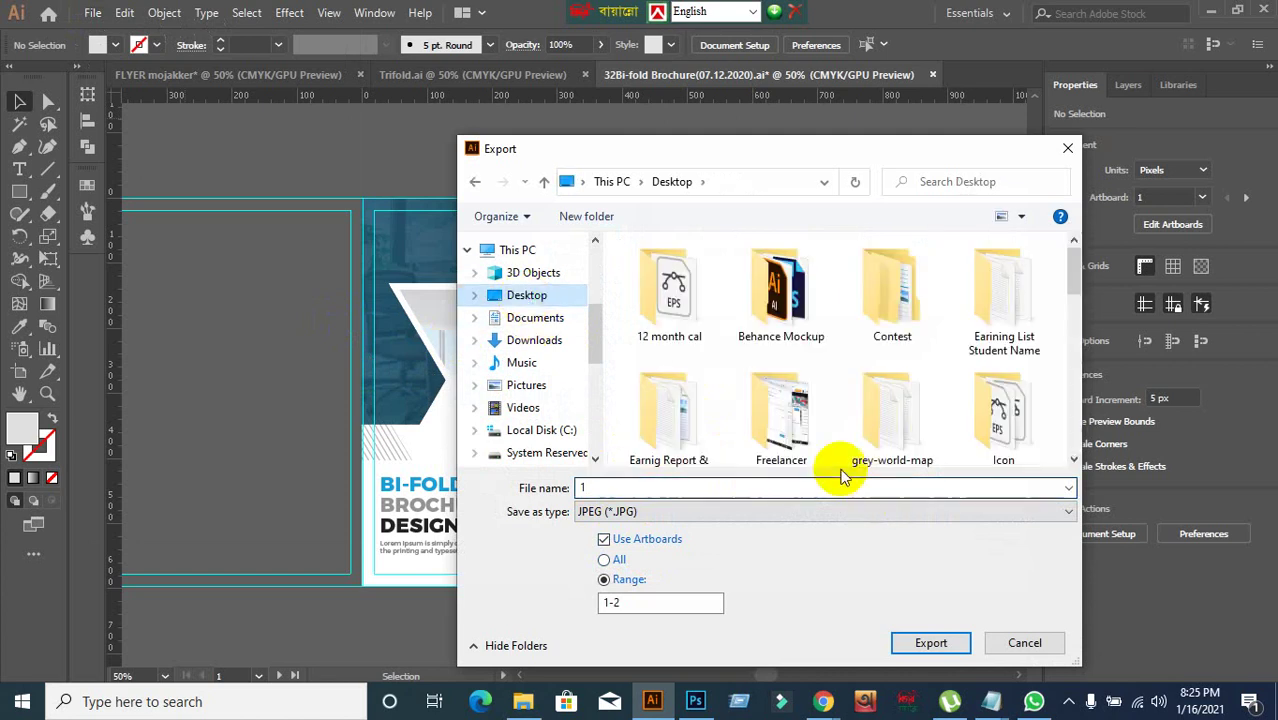
{"action": "left_click", "coordinate": [933, 643]}
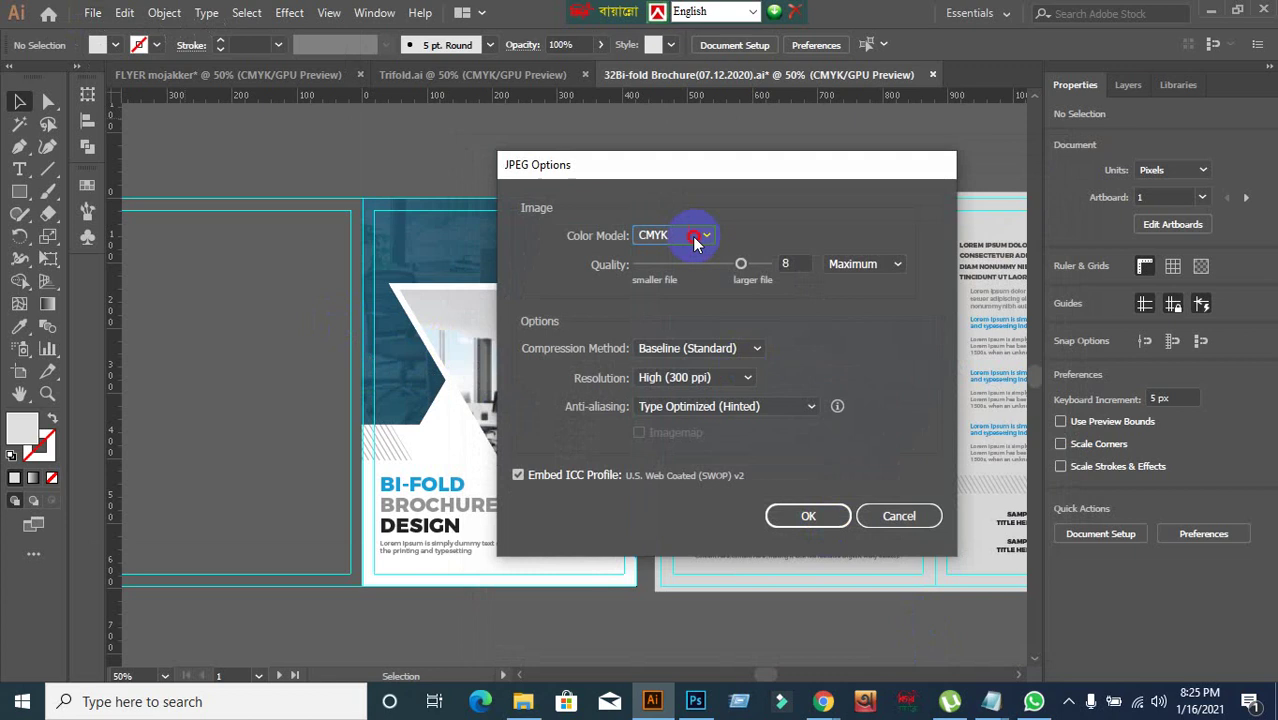
- Set the JPEG color model to RGB, raise the quality to the maximum and confirm the export
{"action": "left_click", "coordinate": [697, 240]}
{"action": "left_click", "coordinate": [668, 248]}
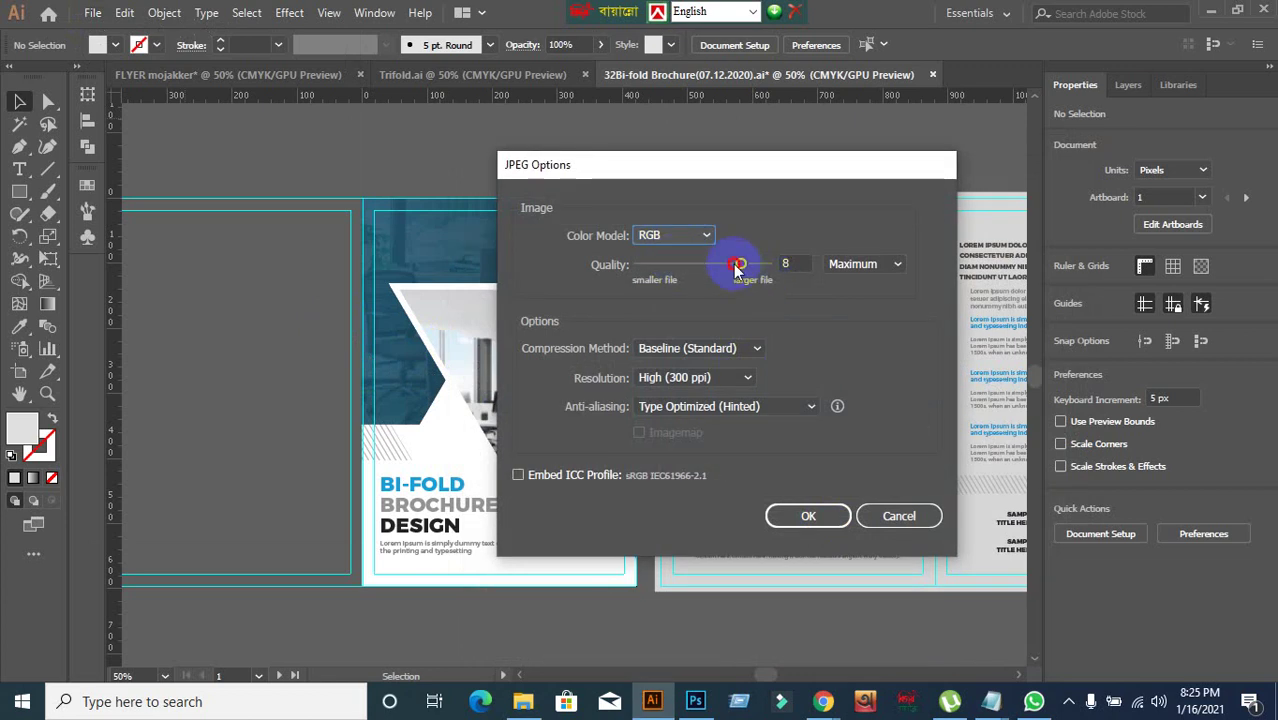
{"action": "left_click_drag", "start_coordinate": [737, 266], "coordinate": [818, 271]}
{"action": "left_click", "coordinate": [838, 512]}
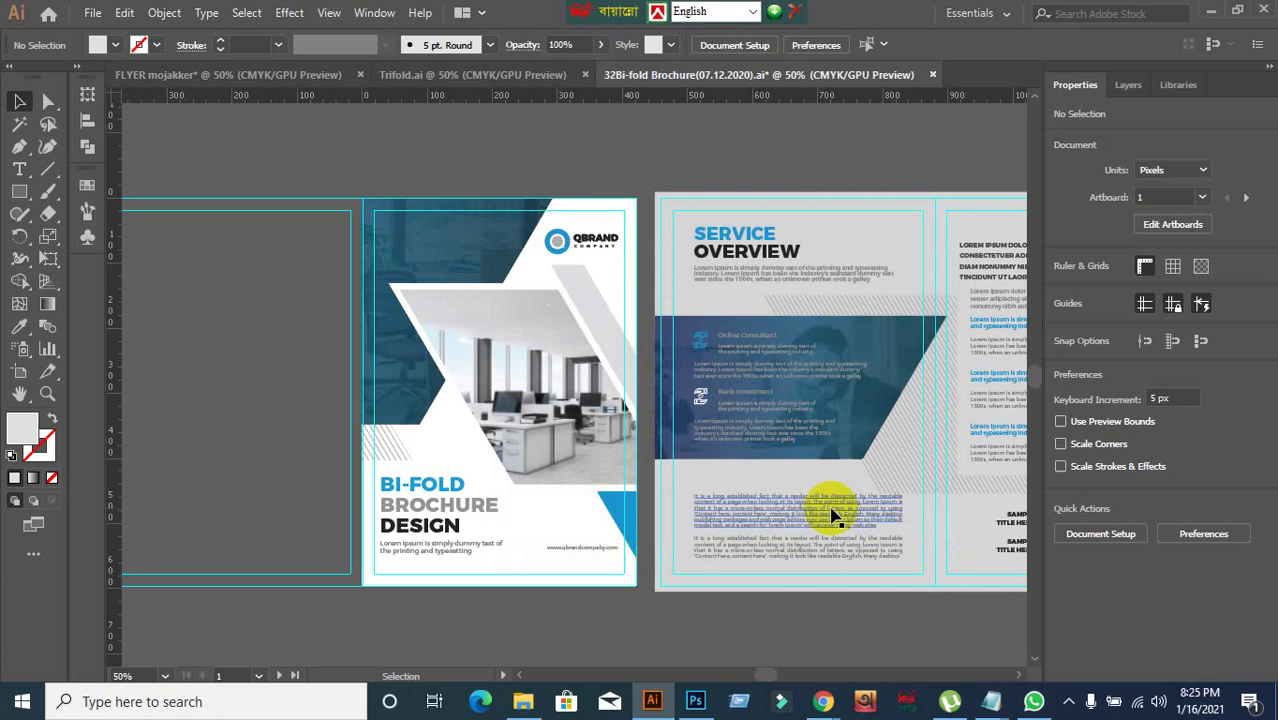
- Switch to the desktop, move the exported images 1-02 and 1-01 into free space and view 1-01 in Photos
{"action": "left_click", "coordinate": [1212, 12]}
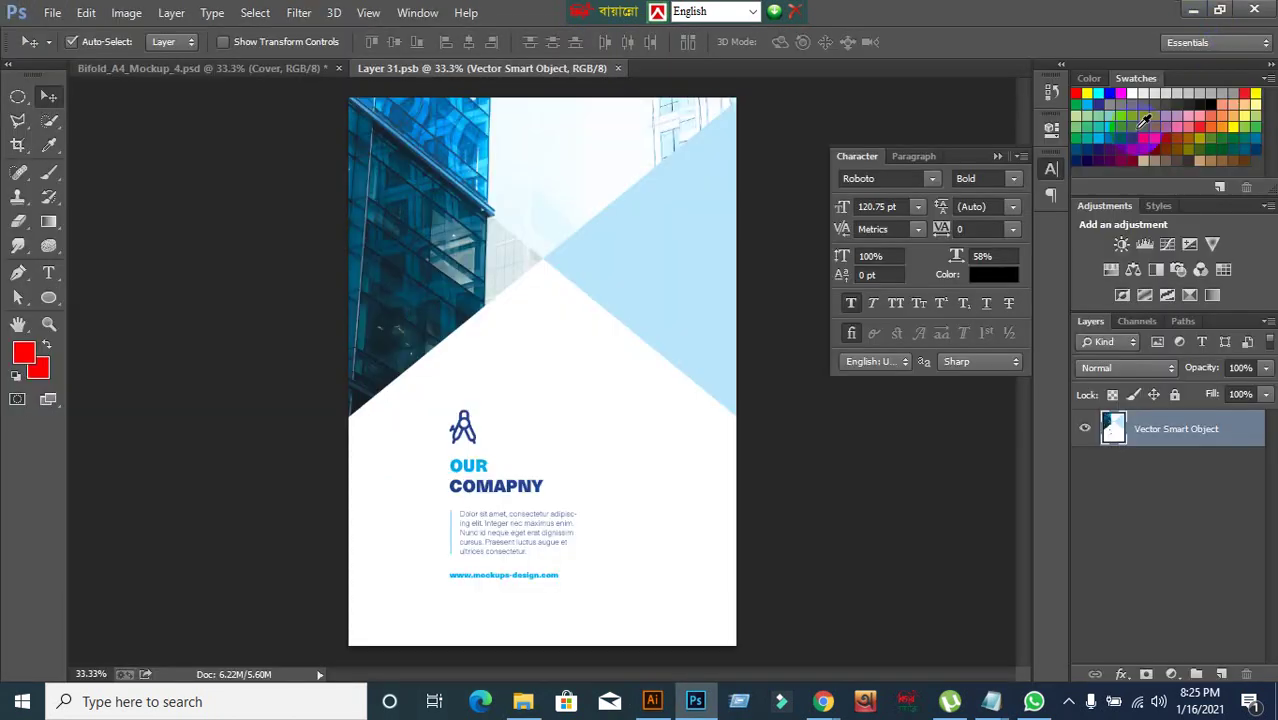
{"action": "left_click", "coordinate": [1191, 14]}
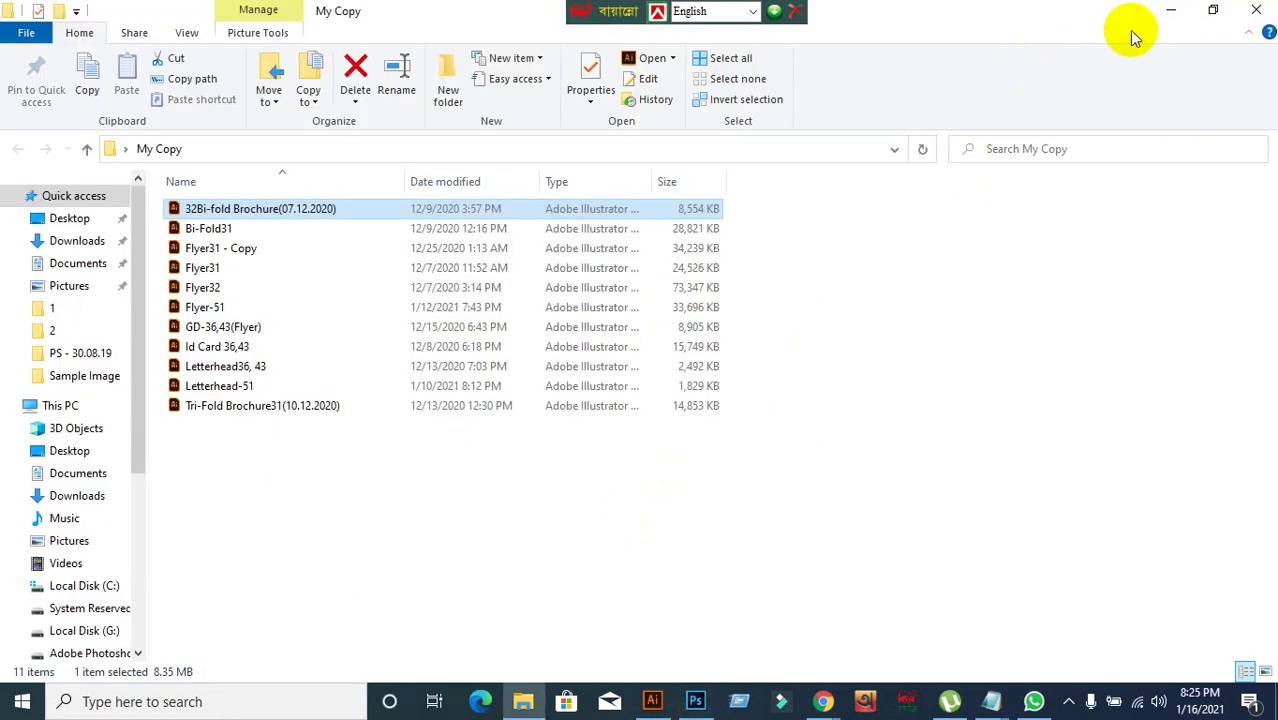
{"action": "left_click", "coordinate": [1166, 12]}
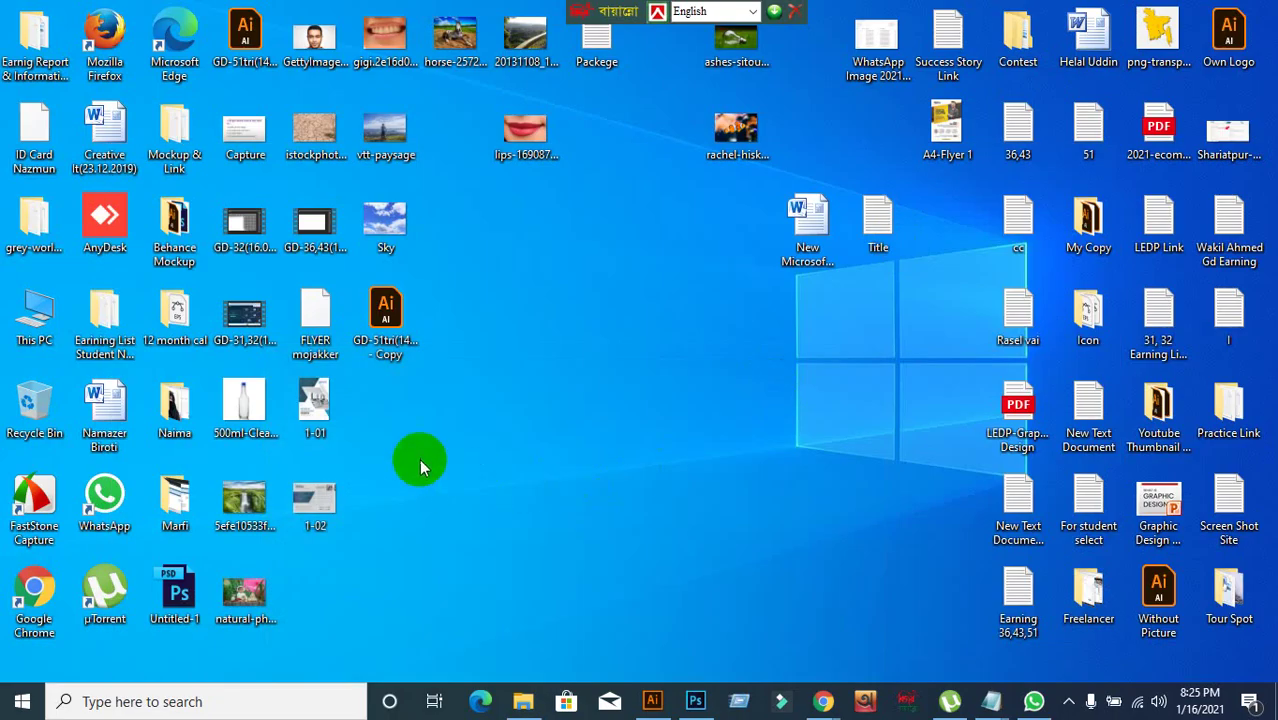
{"action": "left_click_drag", "start_coordinate": [340, 515], "coordinate": [658, 316]}
{"action": "left_click_drag", "start_coordinate": [334, 425], "coordinate": [544, 510]}
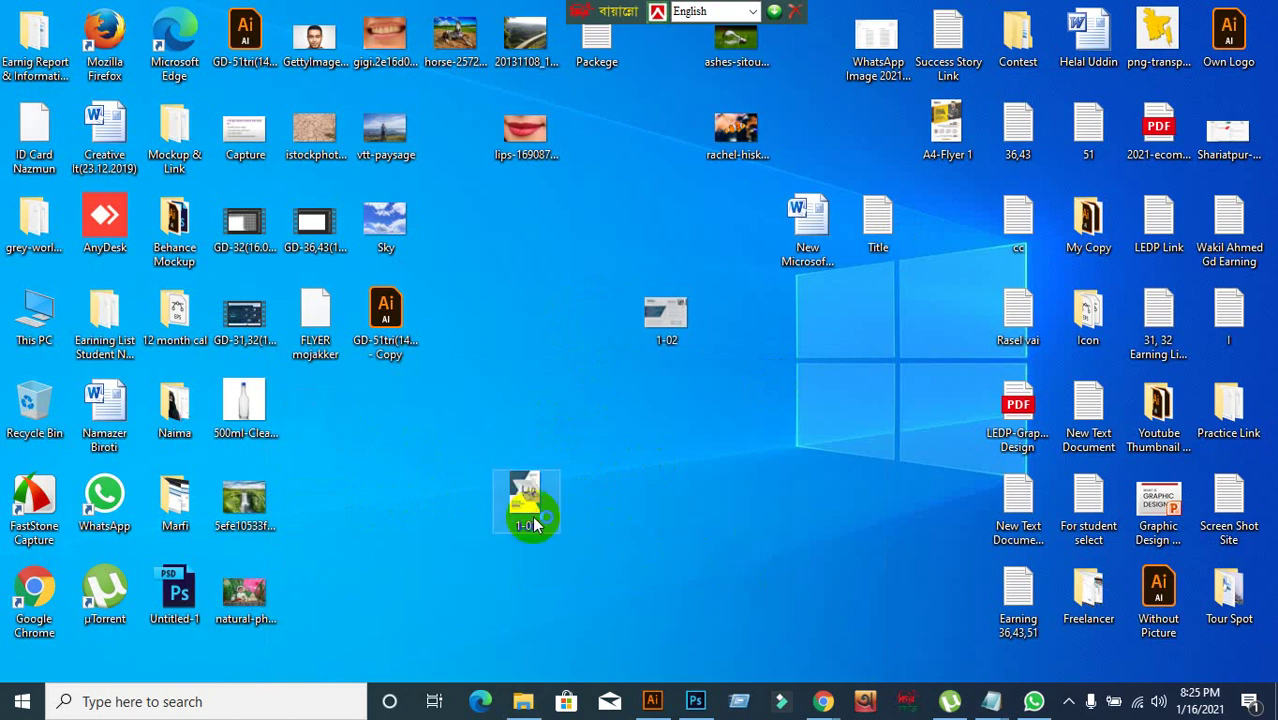
{"action": "double_click", "coordinate": [533, 524]}
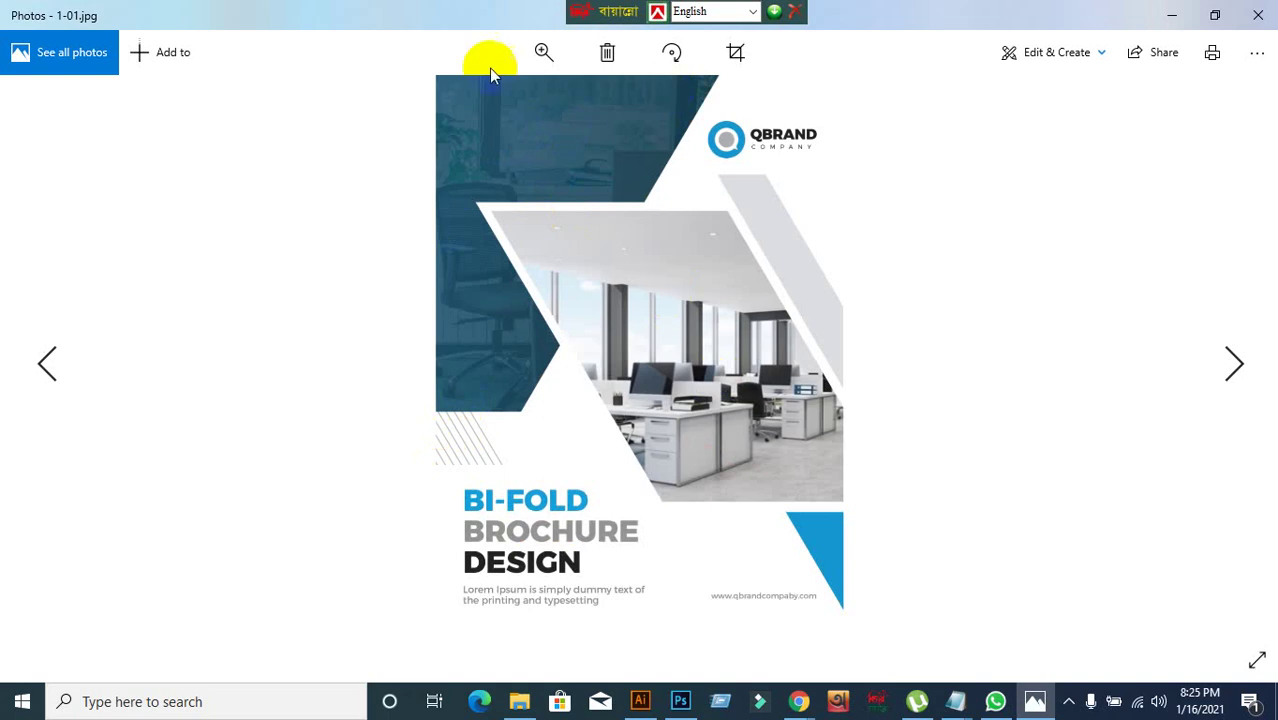
{"action": "left_click", "coordinate": [1260, 15]}
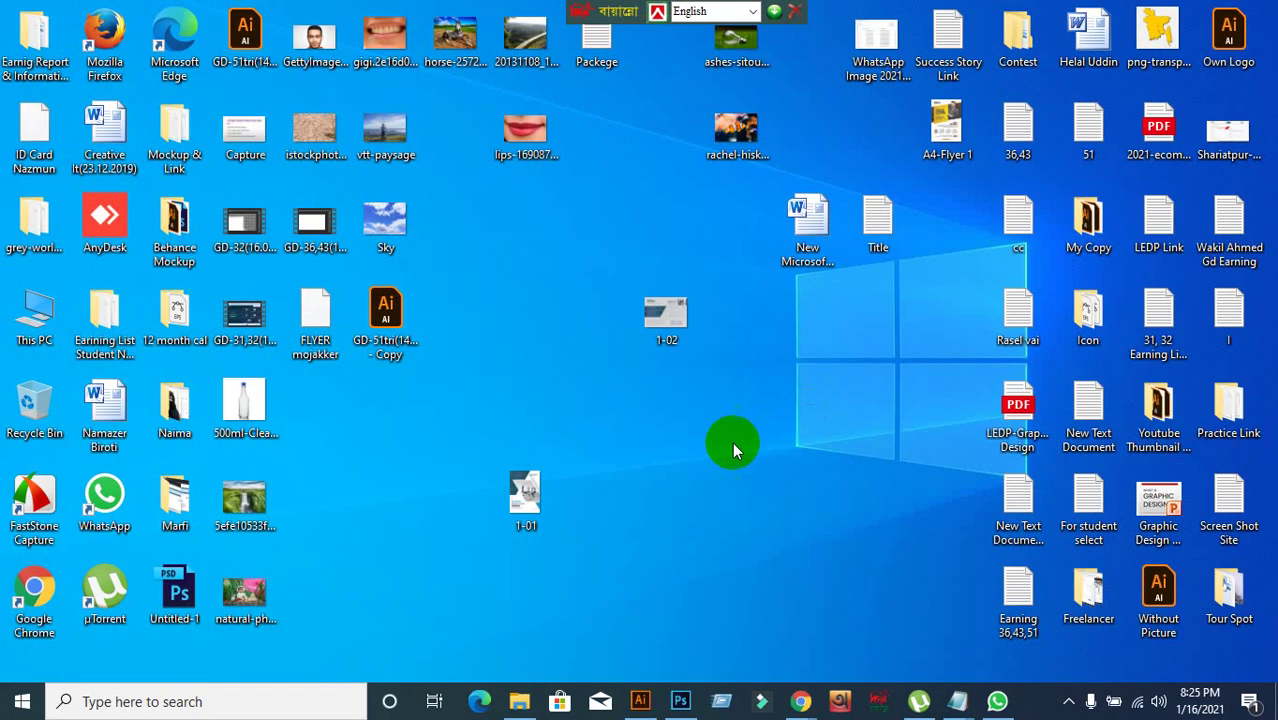
- Open the exported 1-01.jpg in Illustrator, remove its image and close the document without saving
{"action": "left_click_drag", "start_coordinate": [542, 499], "coordinate": [879, 14]}
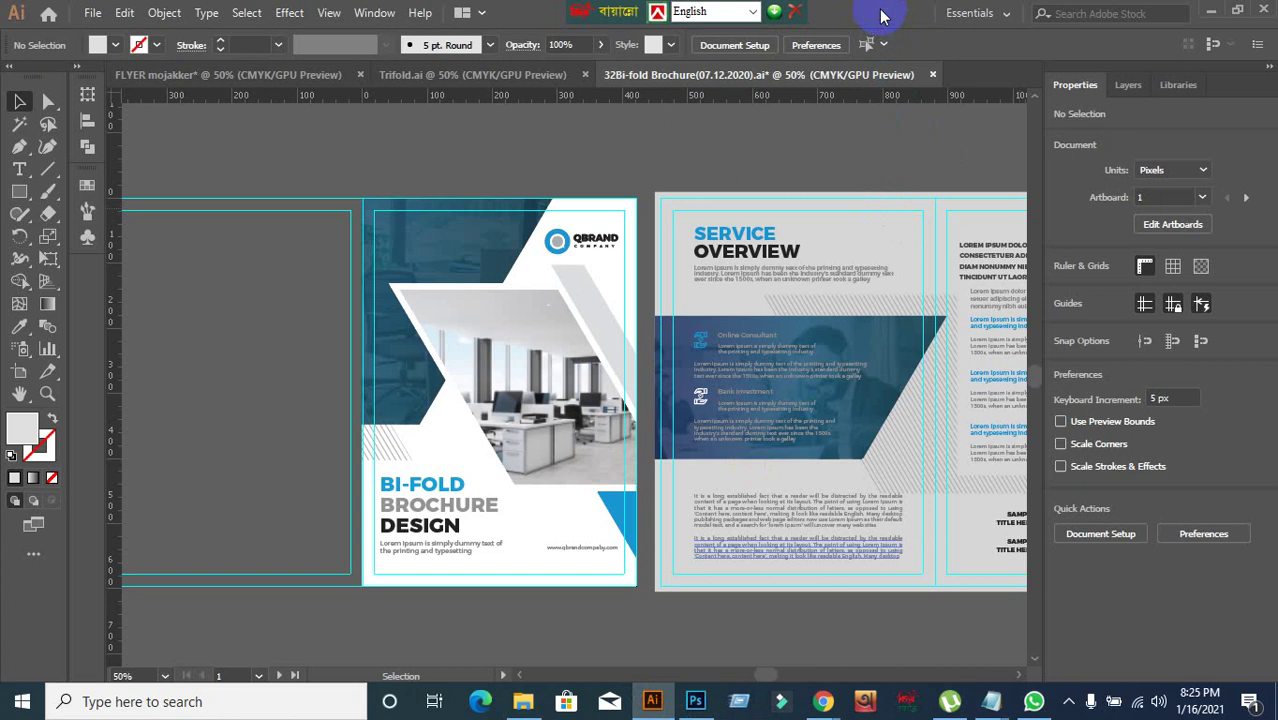
{"action": "scroll", "coordinate": [785, 385], "scroll_direction": "down", "scroll_amount": 2}
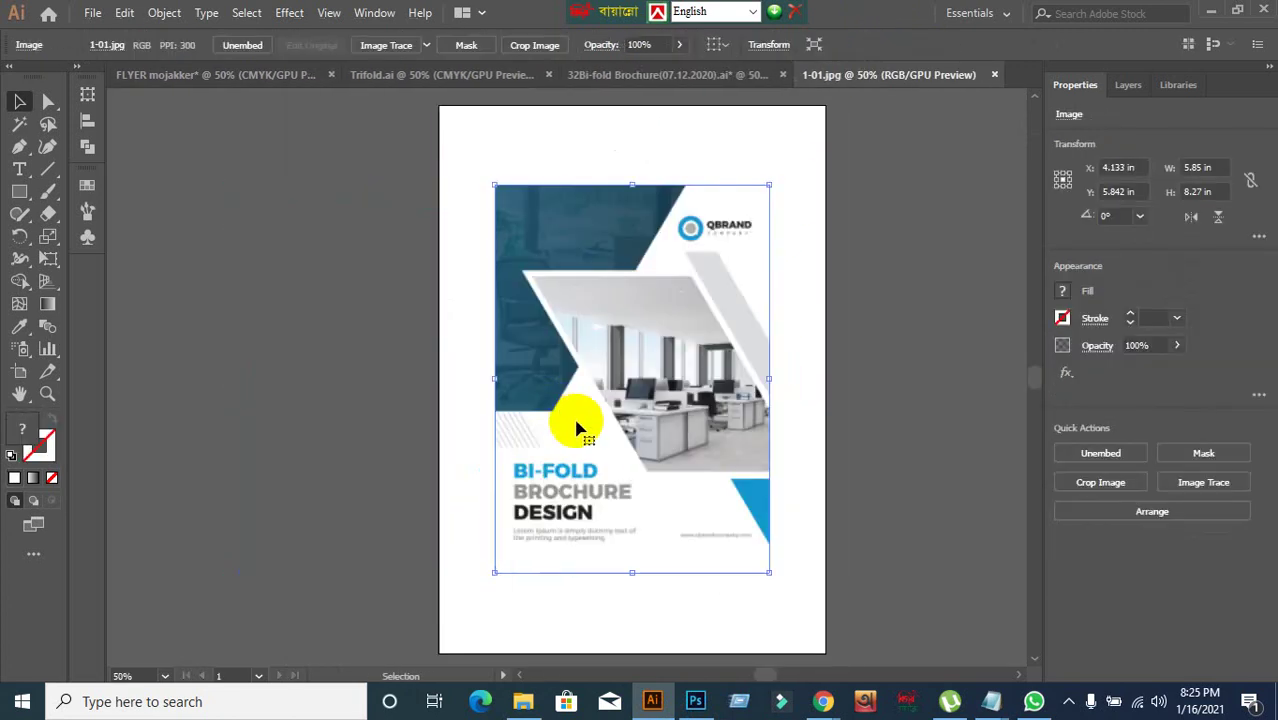
{"action": "key", "text": "Delete"}
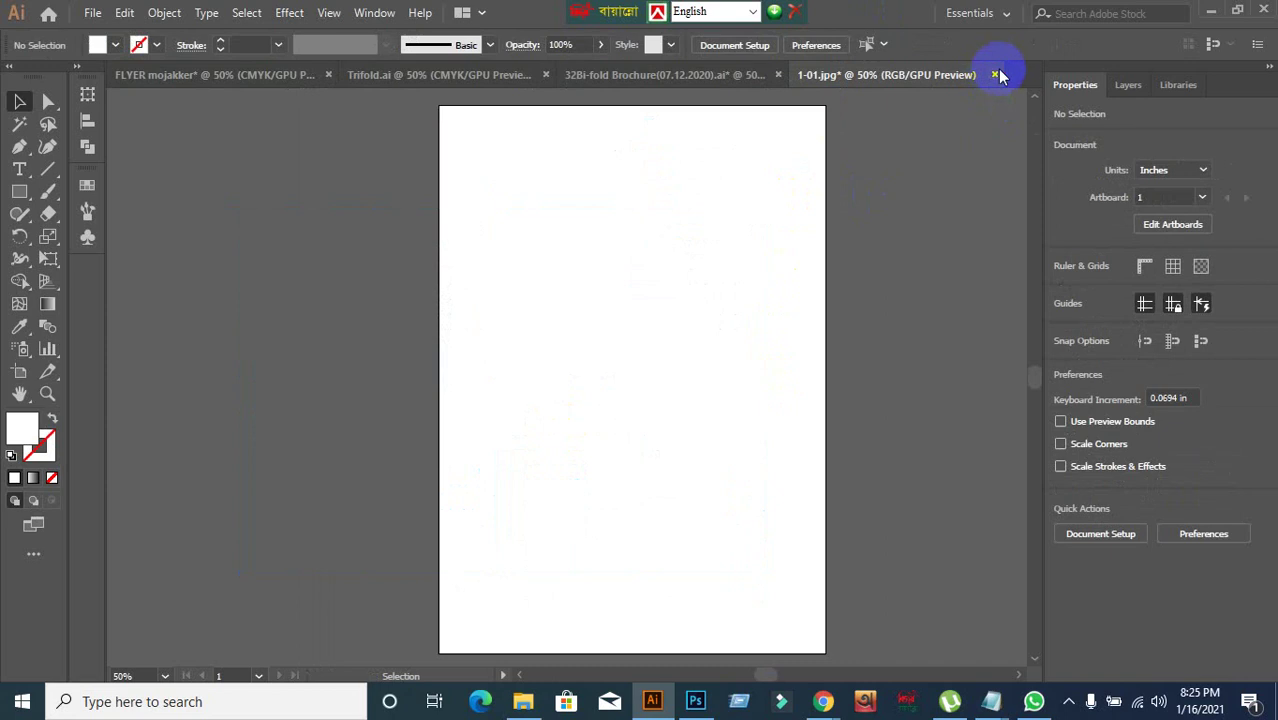
{"action": "left_click", "coordinate": [995, 75]}
{"action": "left_click", "coordinate": [729, 375]}
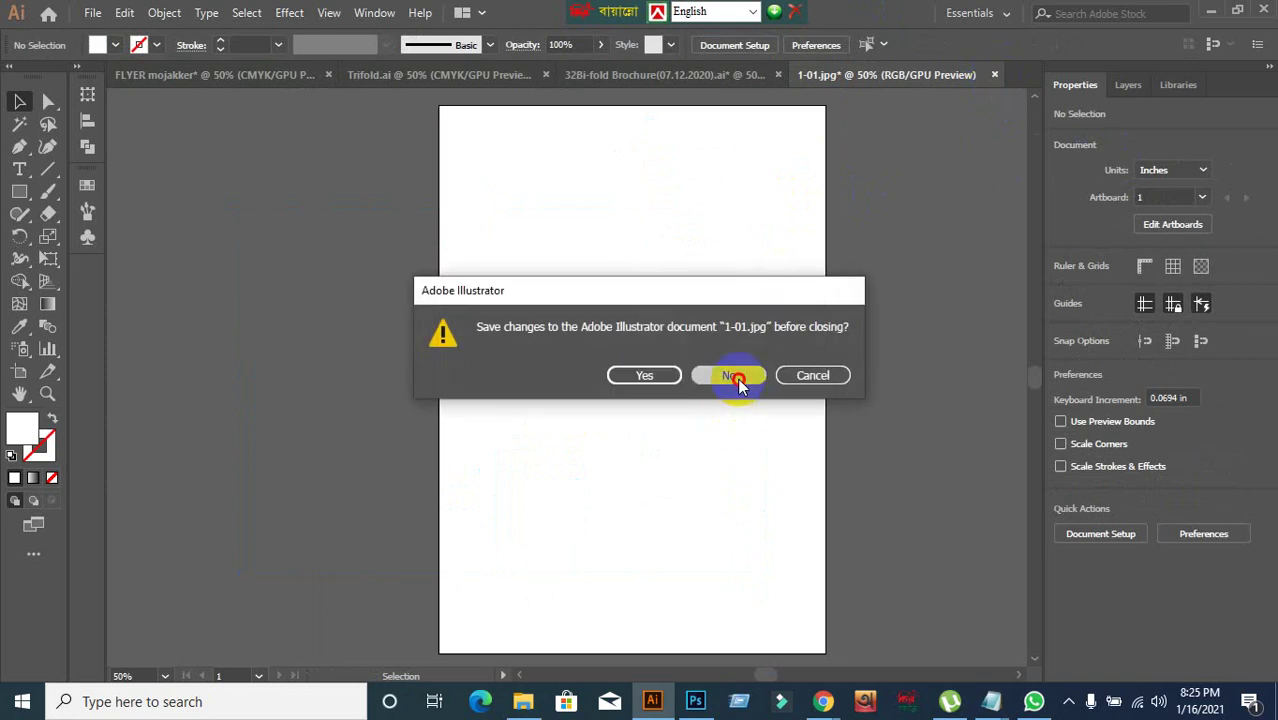
- Open the exported 1-01.jpg from the desktop in Photoshop, close it and return to the bi-fold brochure in Illustrator
{"action": "left_click", "coordinate": [1213, 14]}
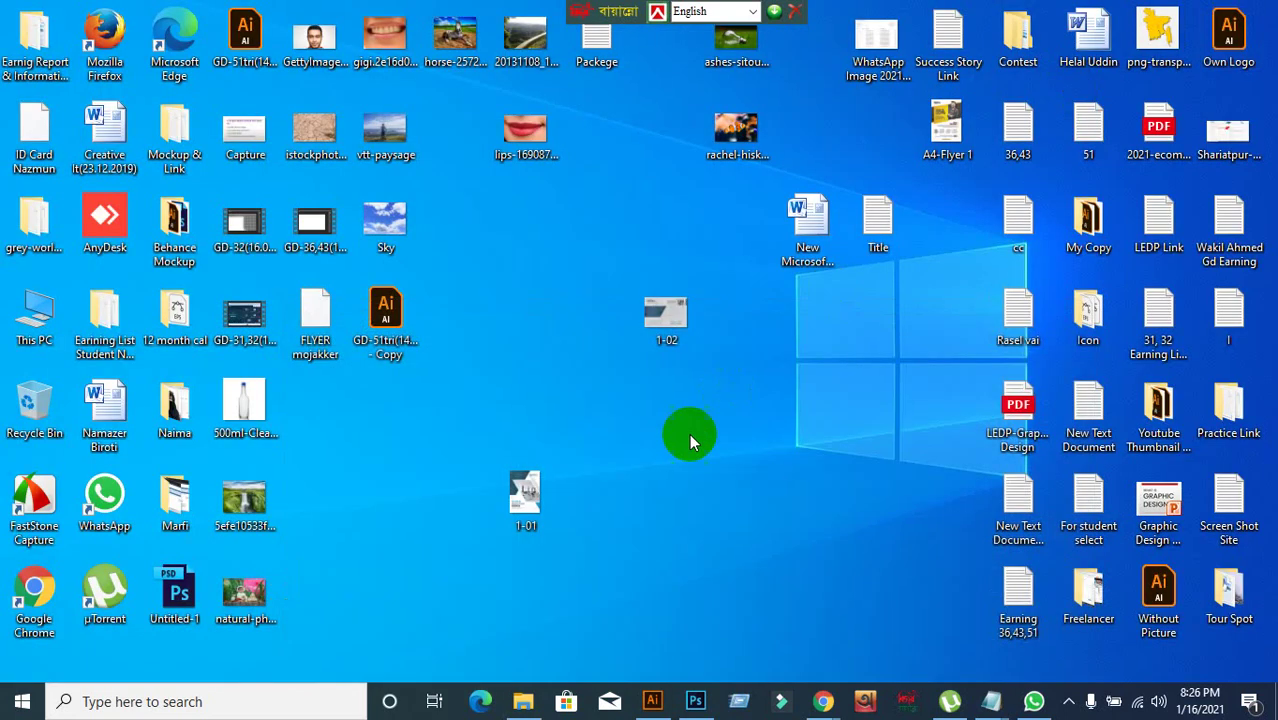
{"action": "left_click_drag", "start_coordinate": [522, 497], "coordinate": [880, 16]}
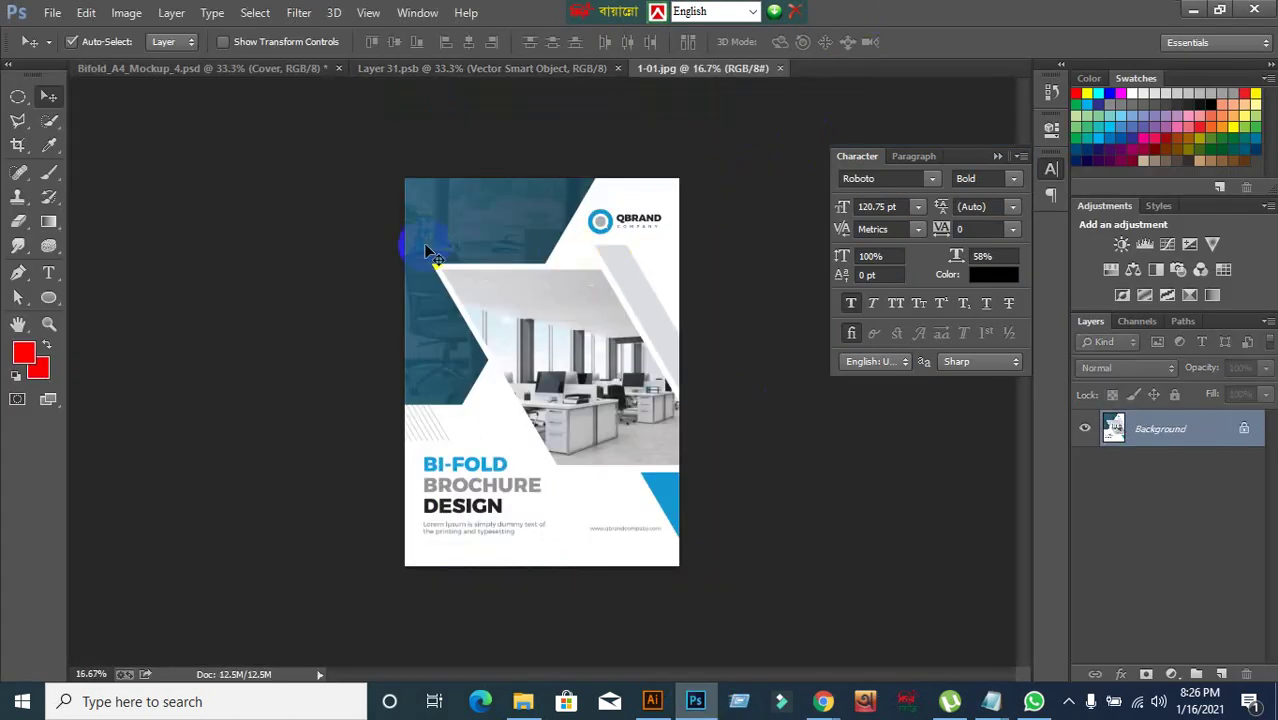
{"action": "left_click", "coordinate": [777, 69]}
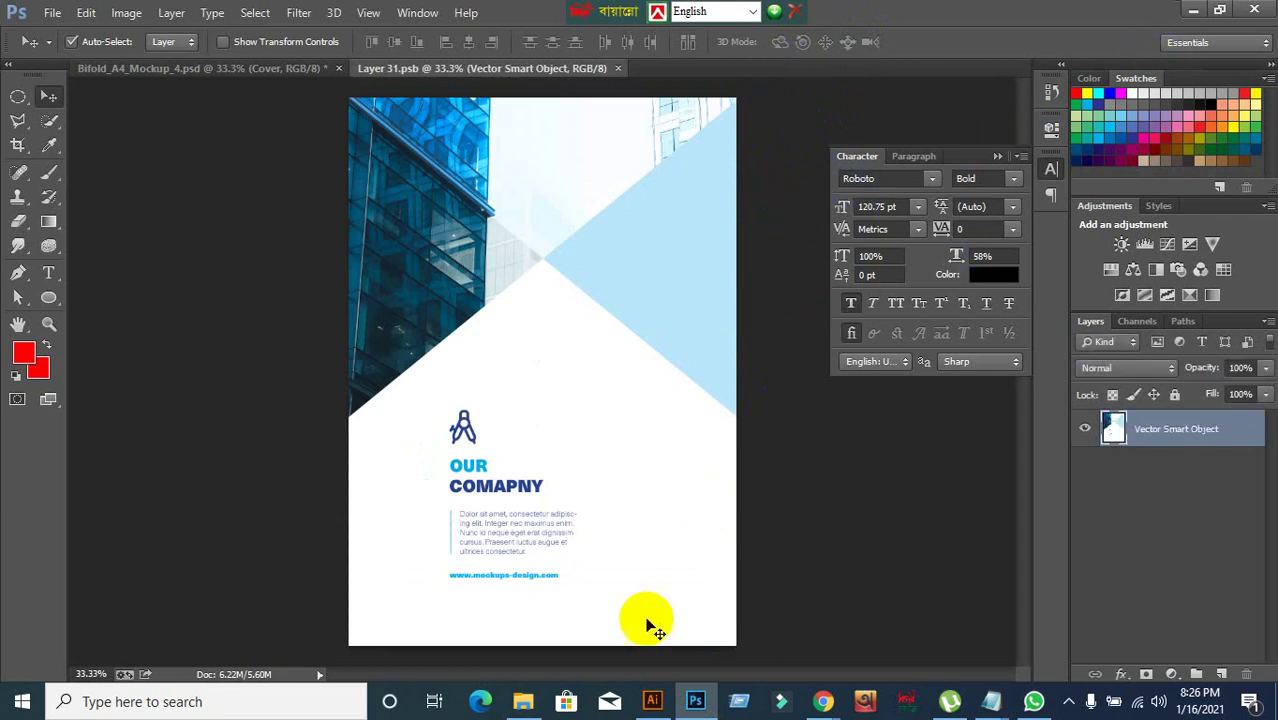
{"action": "left_click", "coordinate": [652, 698]}
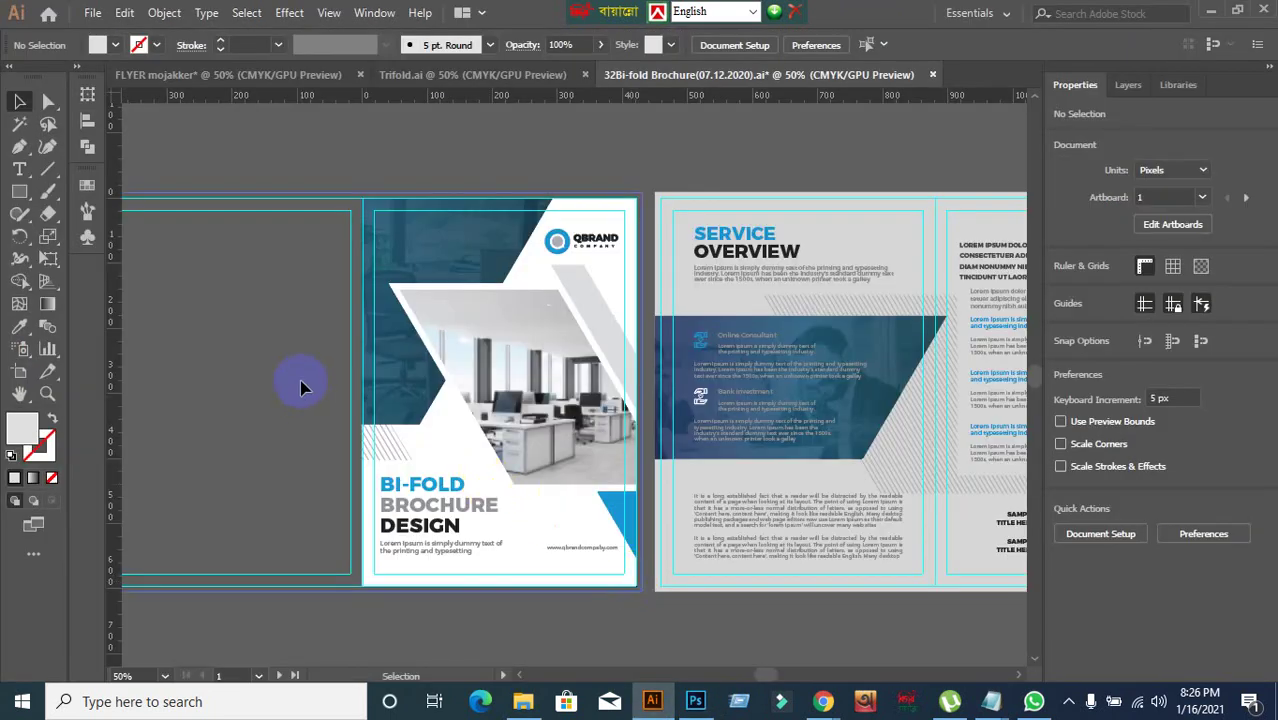
- Try to extend Artboard 1 over the empty back cover area by moving its inner edge outward
{"action": "left_click", "coordinate": [20, 372]}
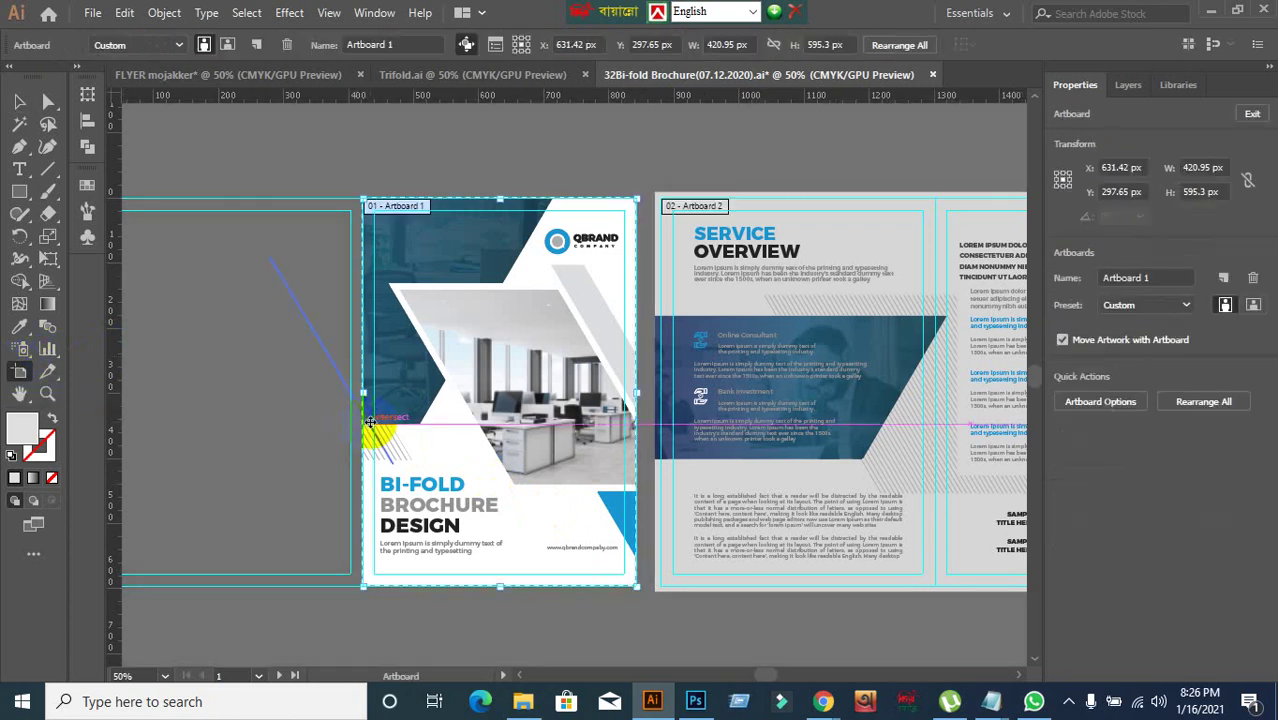
{"action": "scroll", "coordinate": [380, 430], "scroll_direction": "down", "scroll_amount": 1}
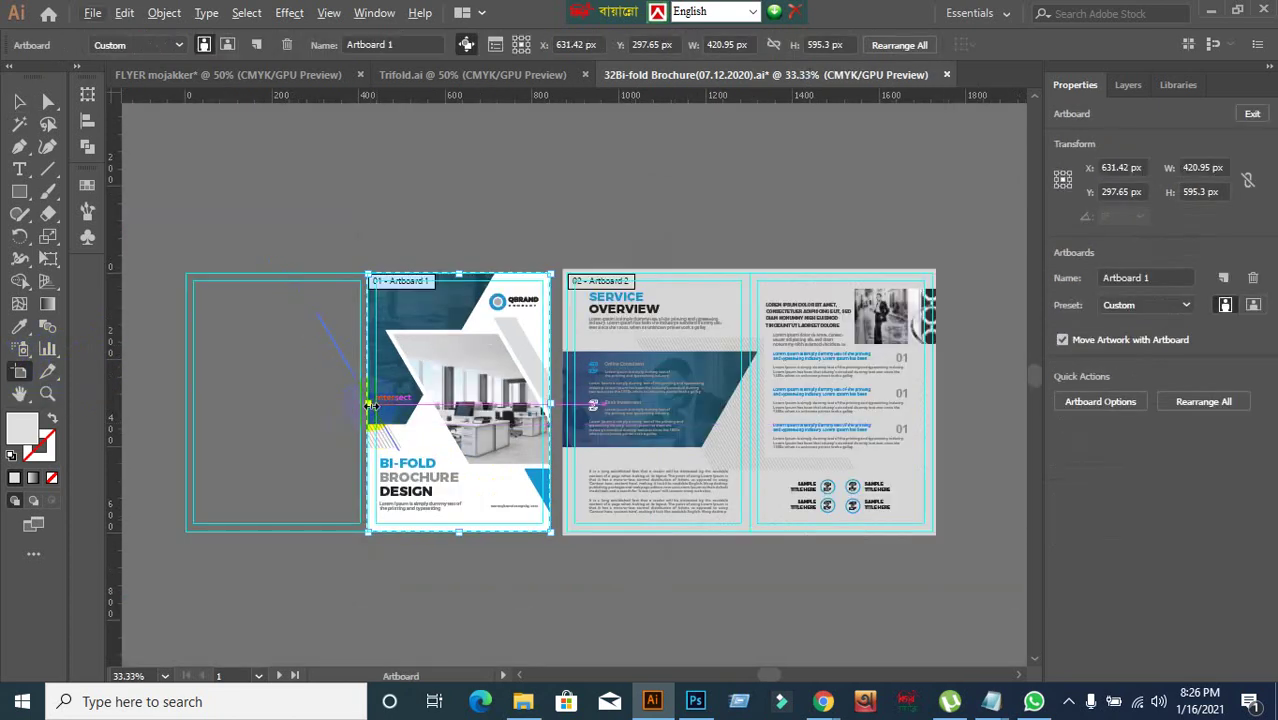
{"action": "left_click_drag", "start_coordinate": [368, 405], "coordinate": [198, 409]}
{"action": "key", "text": "ctrl+z"}
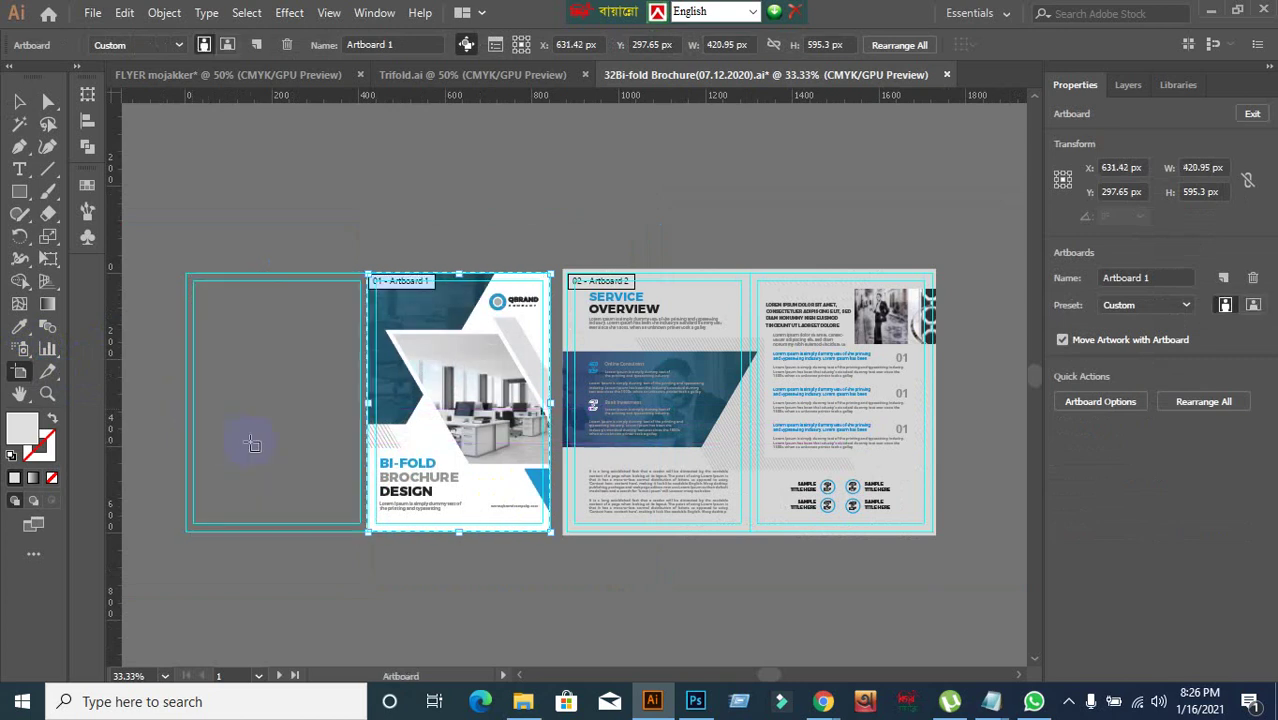
- Release the clipping mask on the front cover artwork to restore the full outer spread
{"action": "left_click", "coordinate": [20, 102]}
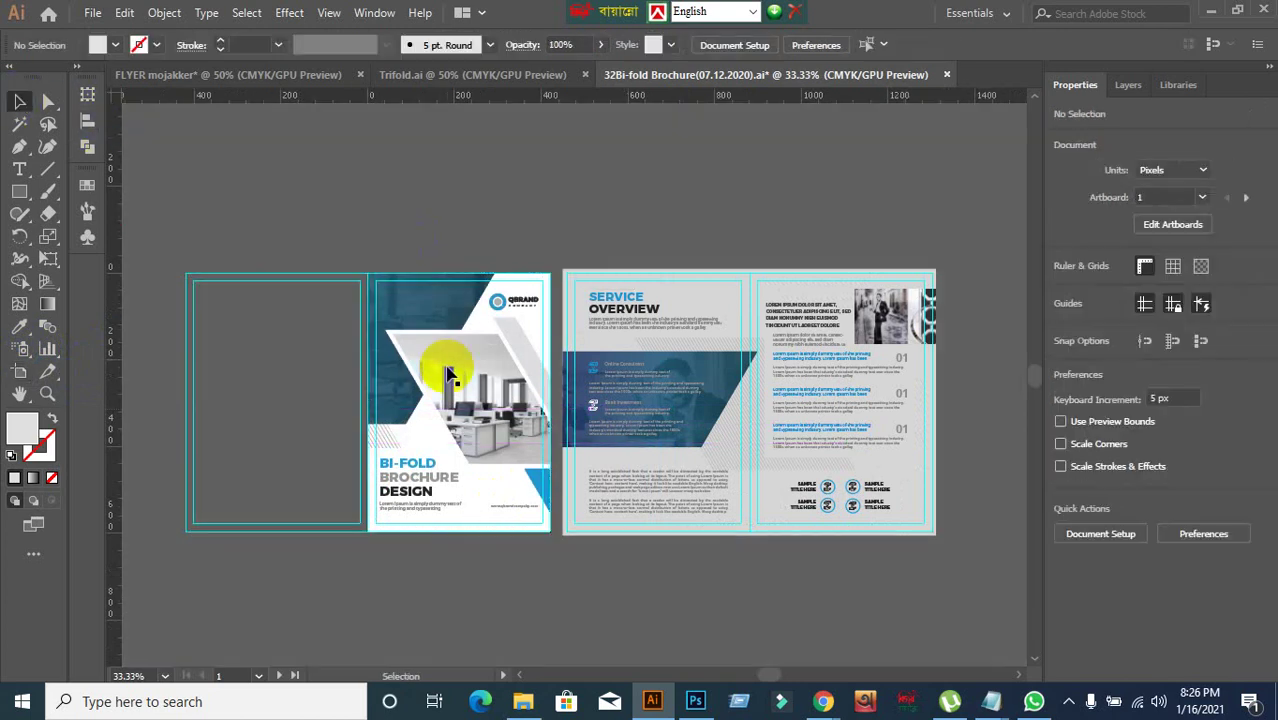
{"action": "left_click", "coordinate": [442, 390]}
{"action": "right_click", "coordinate": [441, 405]}
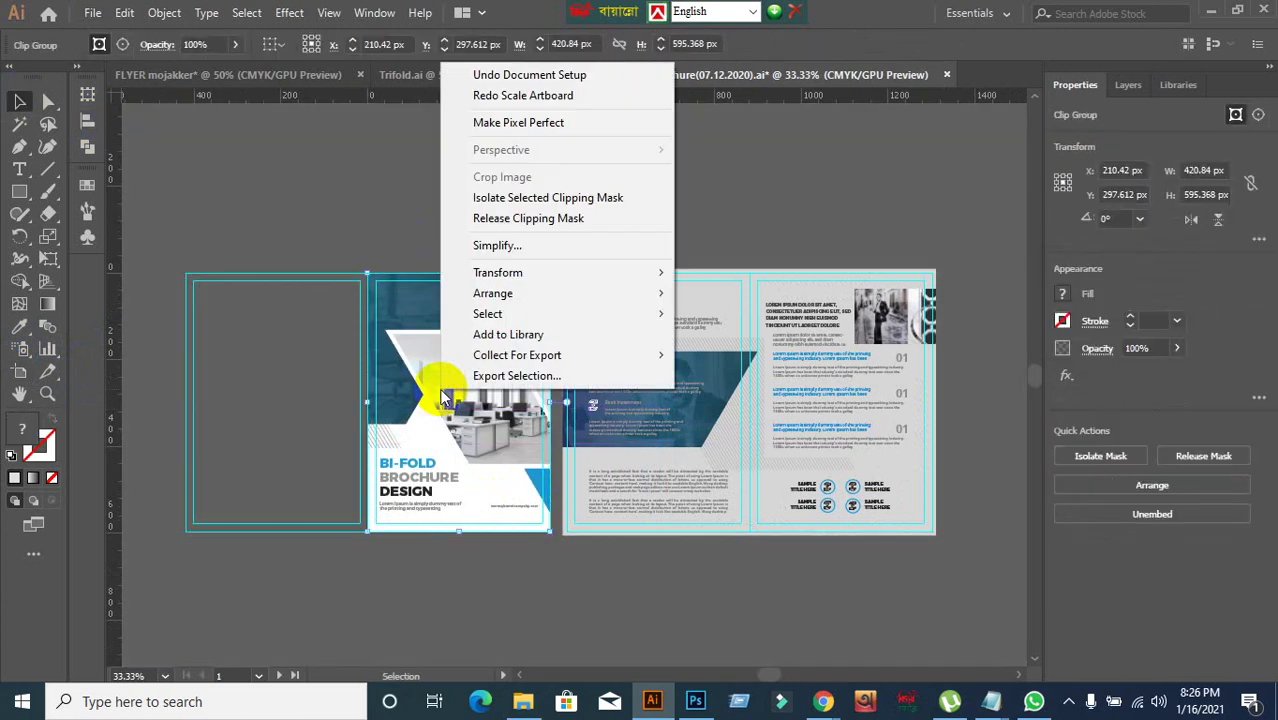
{"action": "left_click", "coordinate": [542, 218]}
{"action": "left_click", "coordinate": [300, 228]}
{"action": "scroll", "coordinate": [433, 535], "scroll_direction": "up", "scroll_amount": 1}
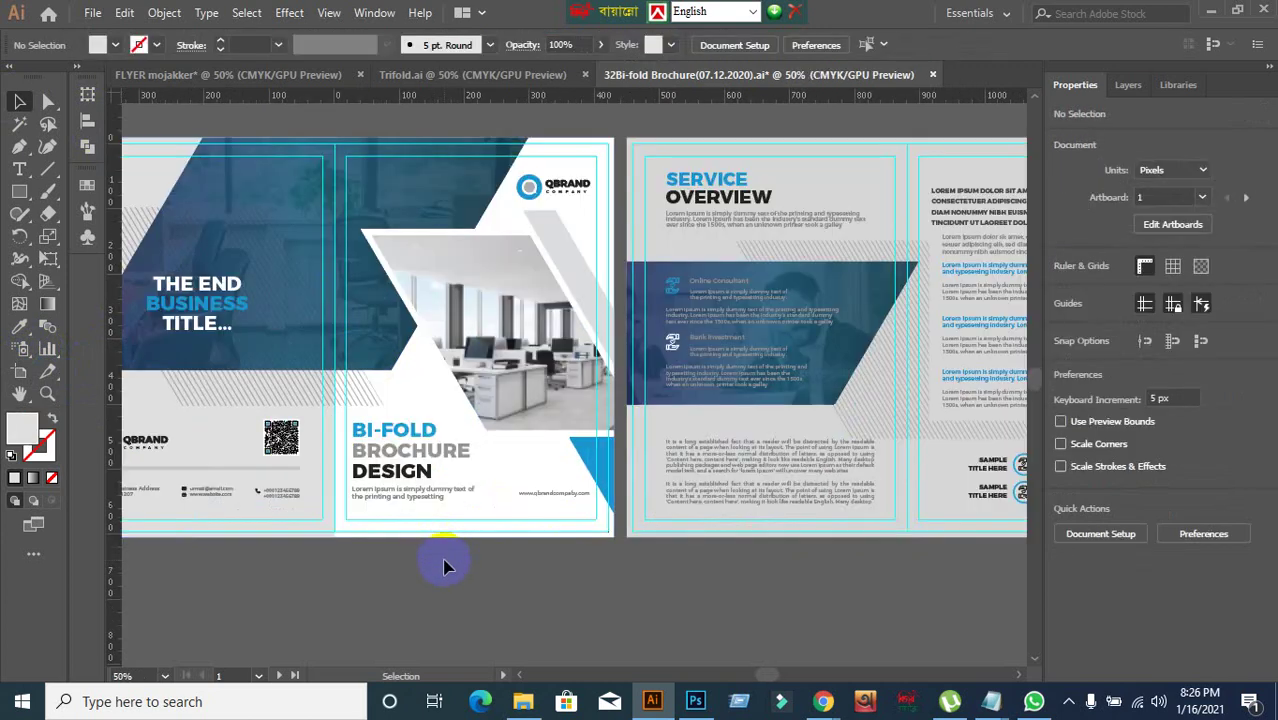
{"action": "scroll", "coordinate": [445, 567], "scroll_direction": "down", "scroll_amount": 1}
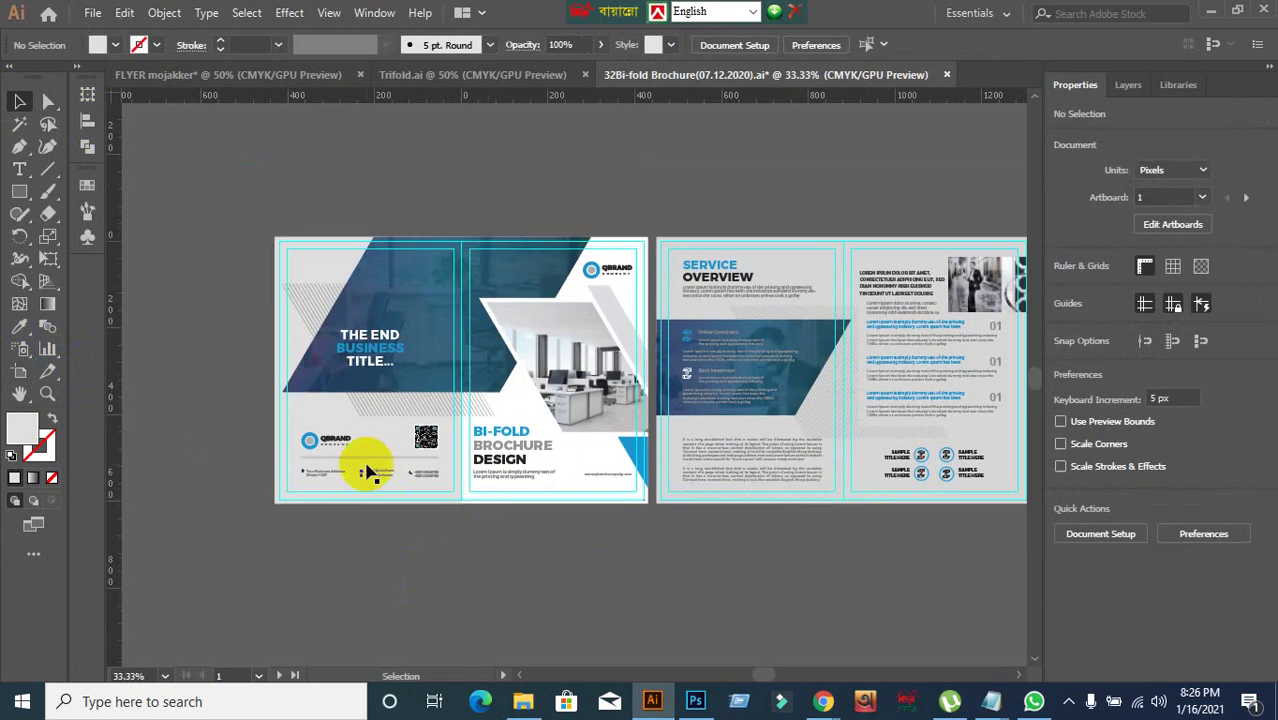
- Try to resize Artboard 1 by moving its outer edge to the fold, and undo back to the masked front cover
{"action": "left_click", "coordinate": [22, 376]}
{"action": "scroll", "coordinate": [650, 382], "scroll_direction": "up", "scroll_amount": 1}
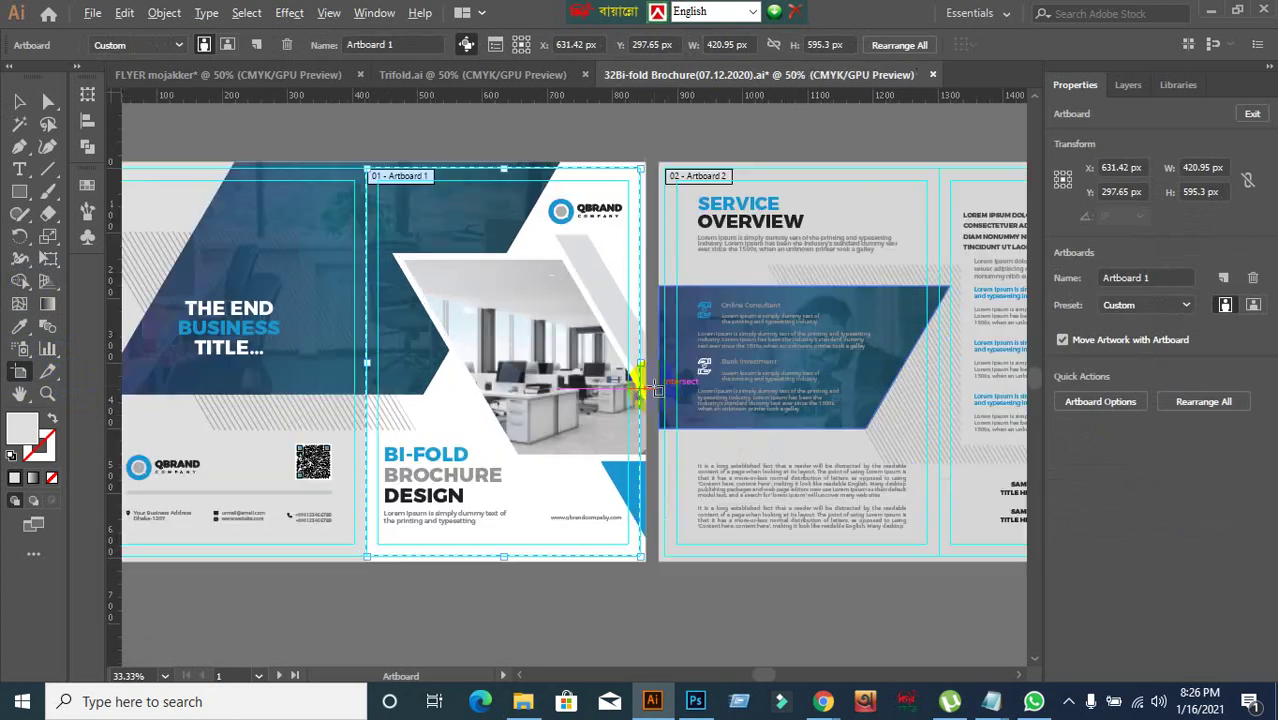
{"action": "scroll", "coordinate": [640, 385], "scroll_direction": "up", "scroll_amount": 2}
{"action": "scroll", "coordinate": [640, 370], "scroll_direction": "down", "scroll_amount": 1}
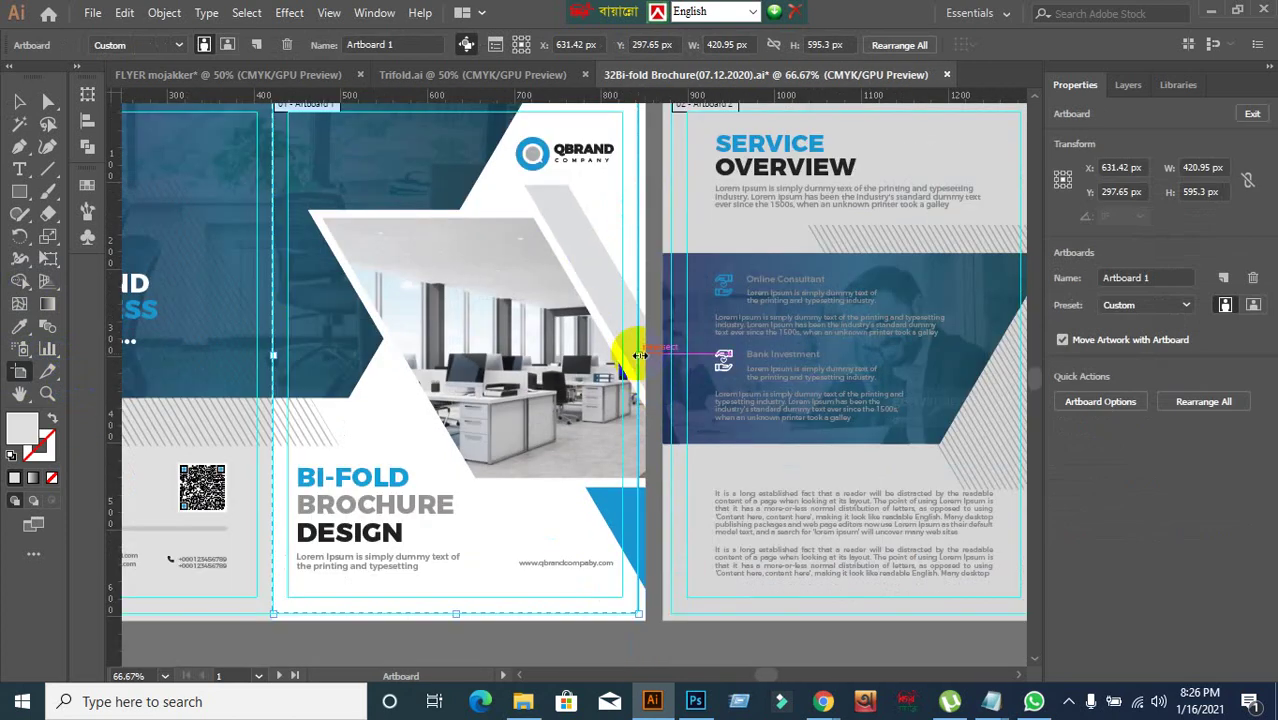
{"action": "left_click_drag", "start_coordinate": [640, 355], "coordinate": [274, 364]}
{"action": "key", "text": "ctrl+z"}
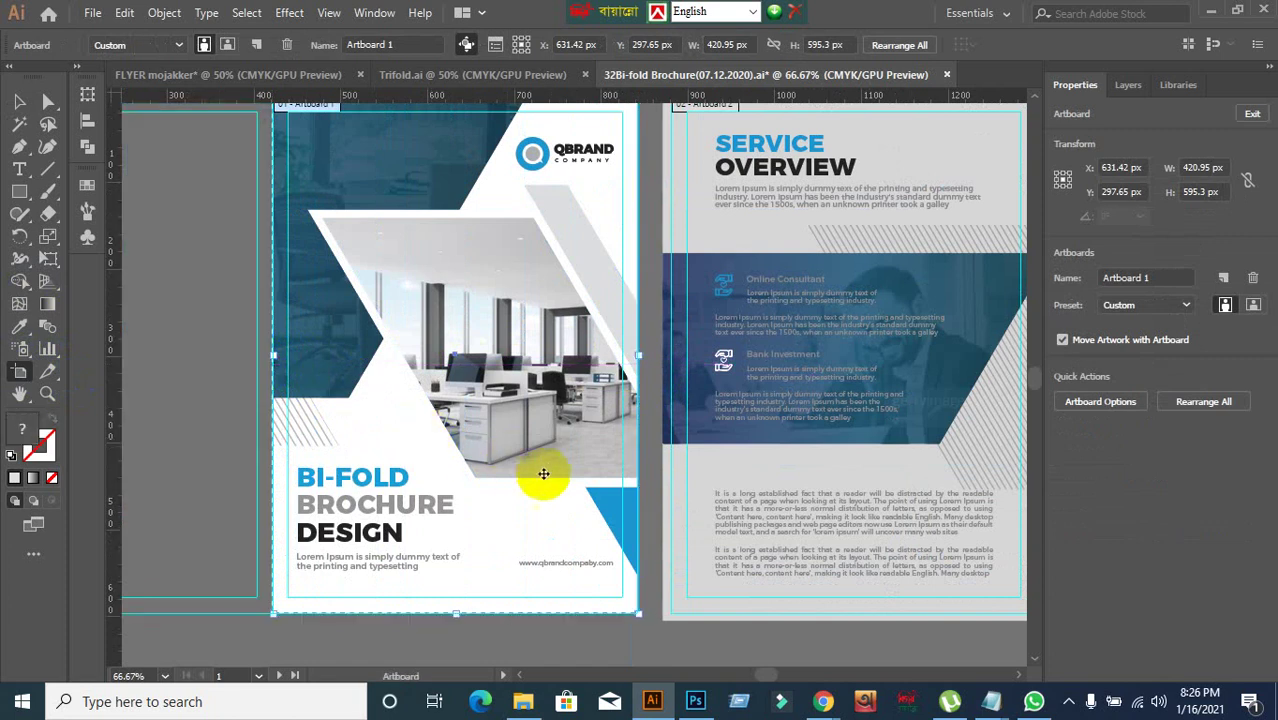
- Leave artboard editing, release the front cover's clipping mask and clear the selection
{"action": "key", "text": "v"}
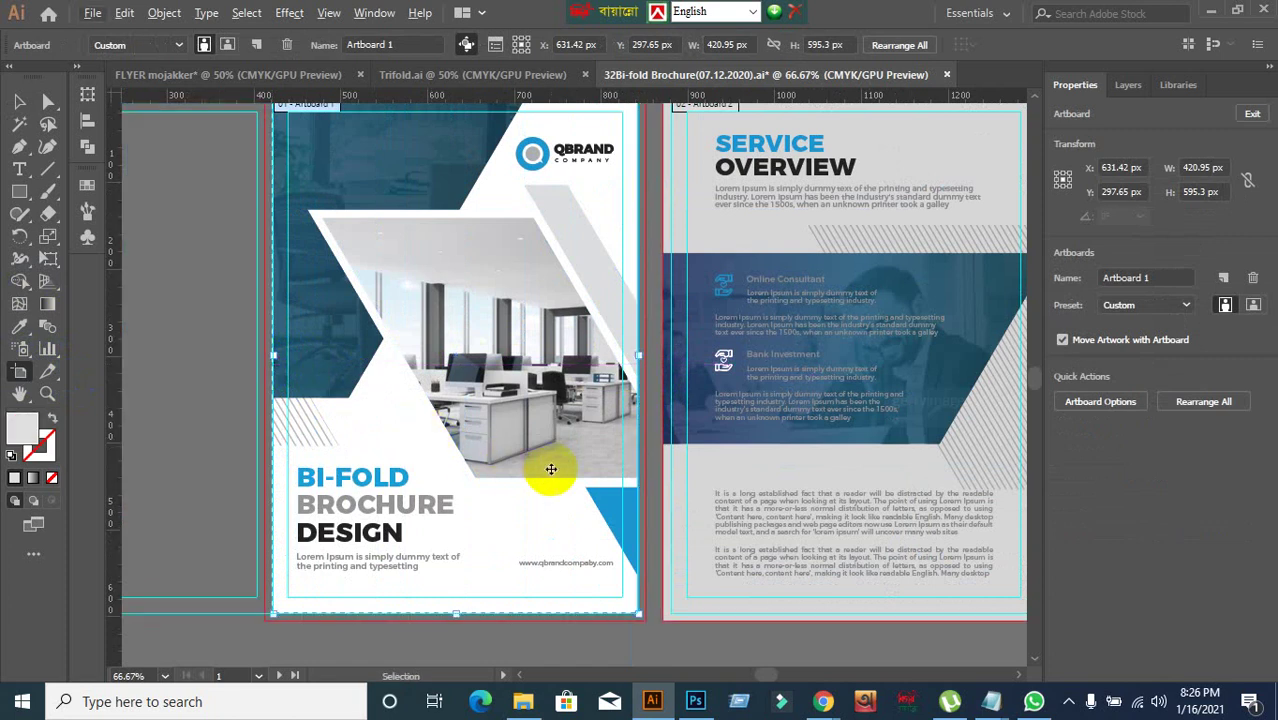
{"action": "left_click", "coordinate": [19, 101]}
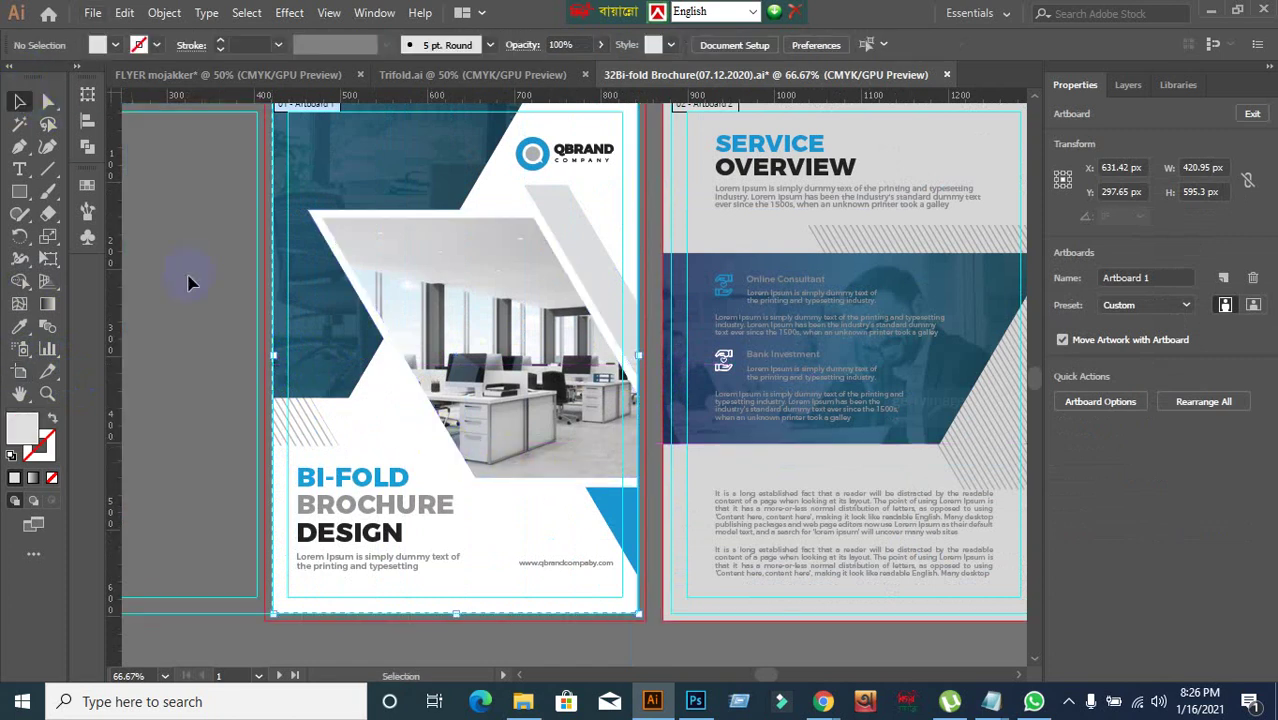
{"action": "left_click", "coordinate": [350, 308]}
{"action": "right_click", "coordinate": [349, 304]}
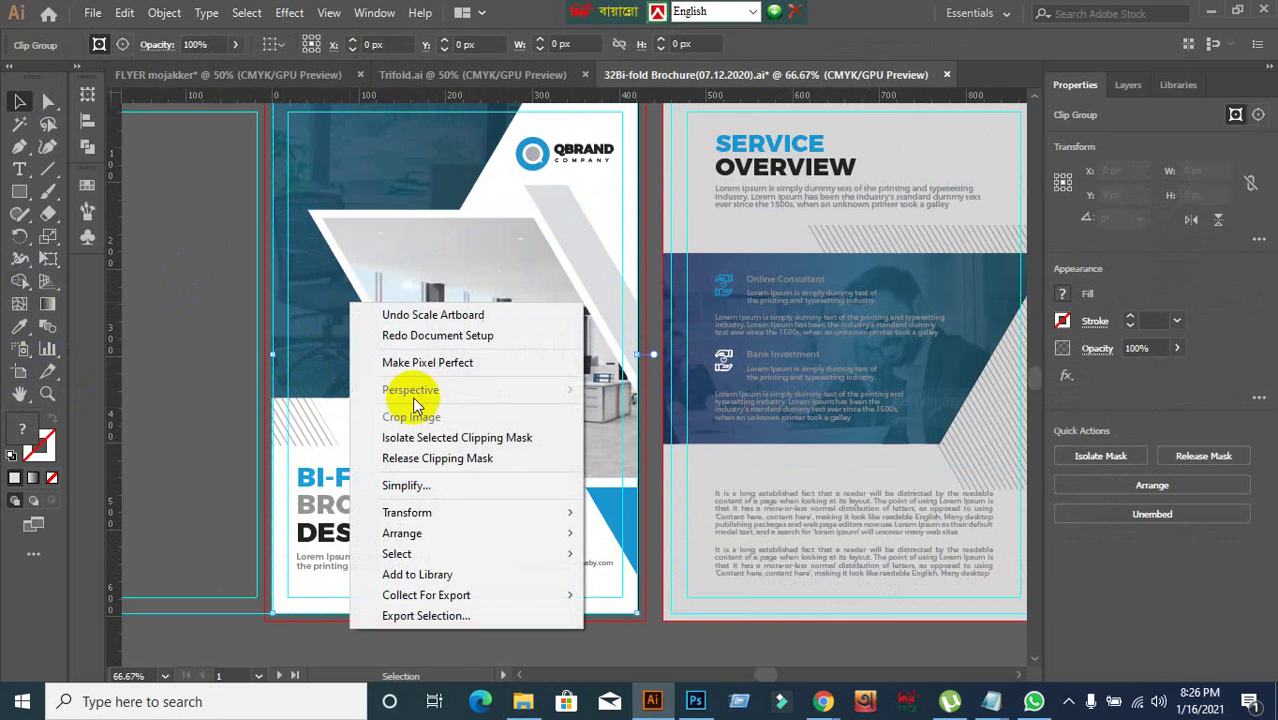
{"action": "left_click", "coordinate": [432, 456]}
{"action": "scroll", "coordinate": [372, 420], "scroll_direction": "down", "scroll_amount": 2}
{"action": "left_click", "coordinate": [337, 521]}
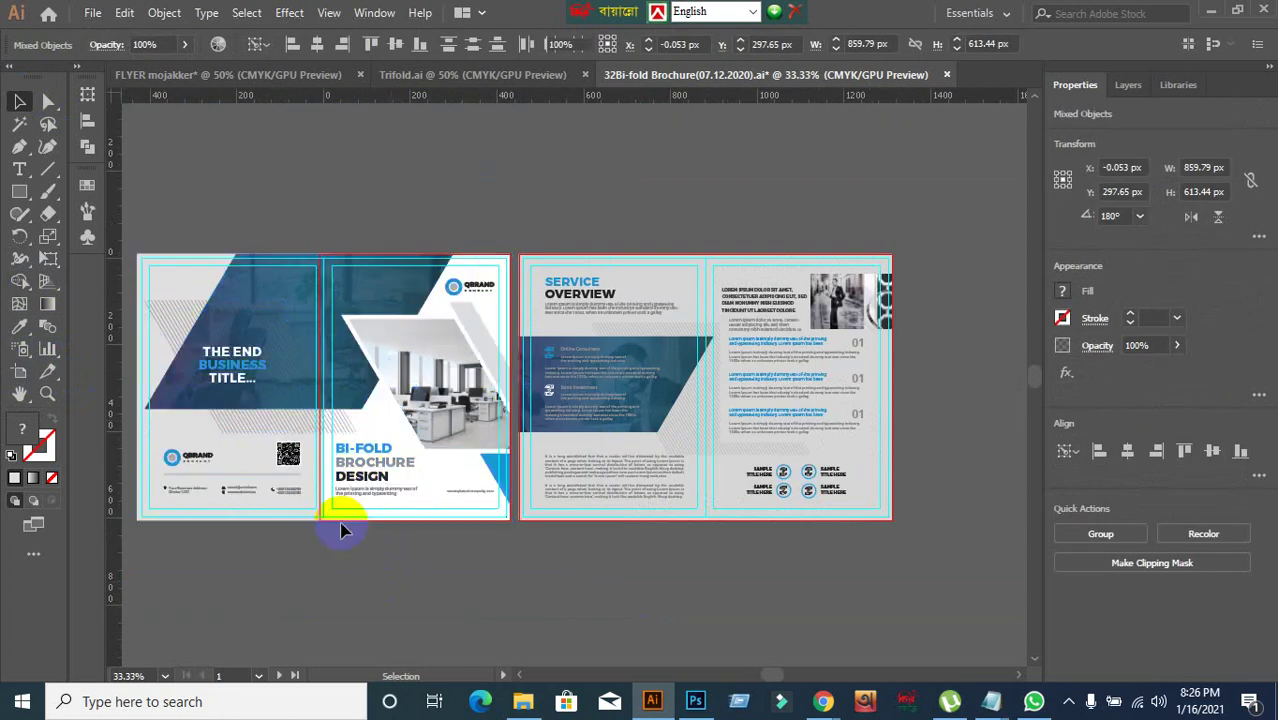
- Try to move the outer cover artwork group away from its artboard
{"action": "left_click_drag", "start_coordinate": [363, 535], "coordinate": [570, 512]}
{"action": "left_click_drag", "start_coordinate": [428, 434], "coordinate": [365, 537]}
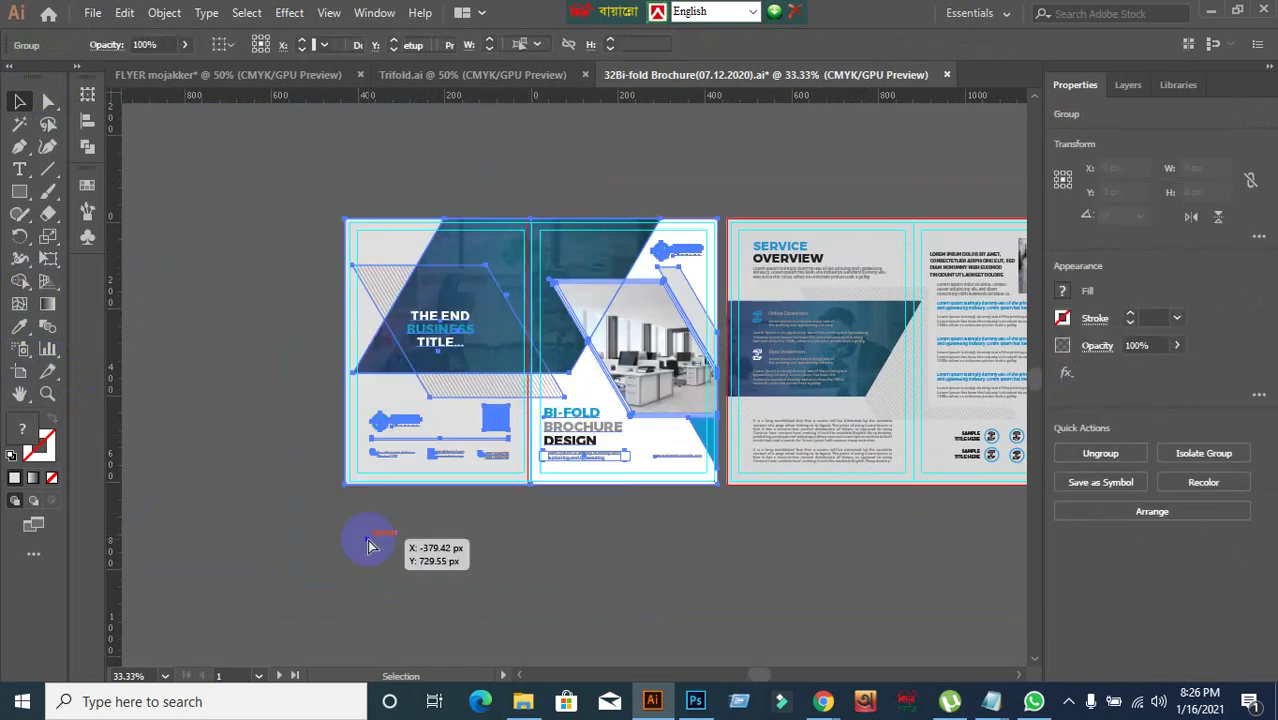
{"action": "key", "text": "ctrl+z"}
- Try to cover the back cover page with a light grey rectangle of about 412 by 596 px
{"action": "left_click", "coordinate": [290, 485]}
{"action": "scroll", "coordinate": [415, 397], "scroll_direction": "up", "scroll_amount": 2}
{"action": "scroll", "coordinate": [408, 395], "scroll_direction": "up", "scroll_amount": 2}
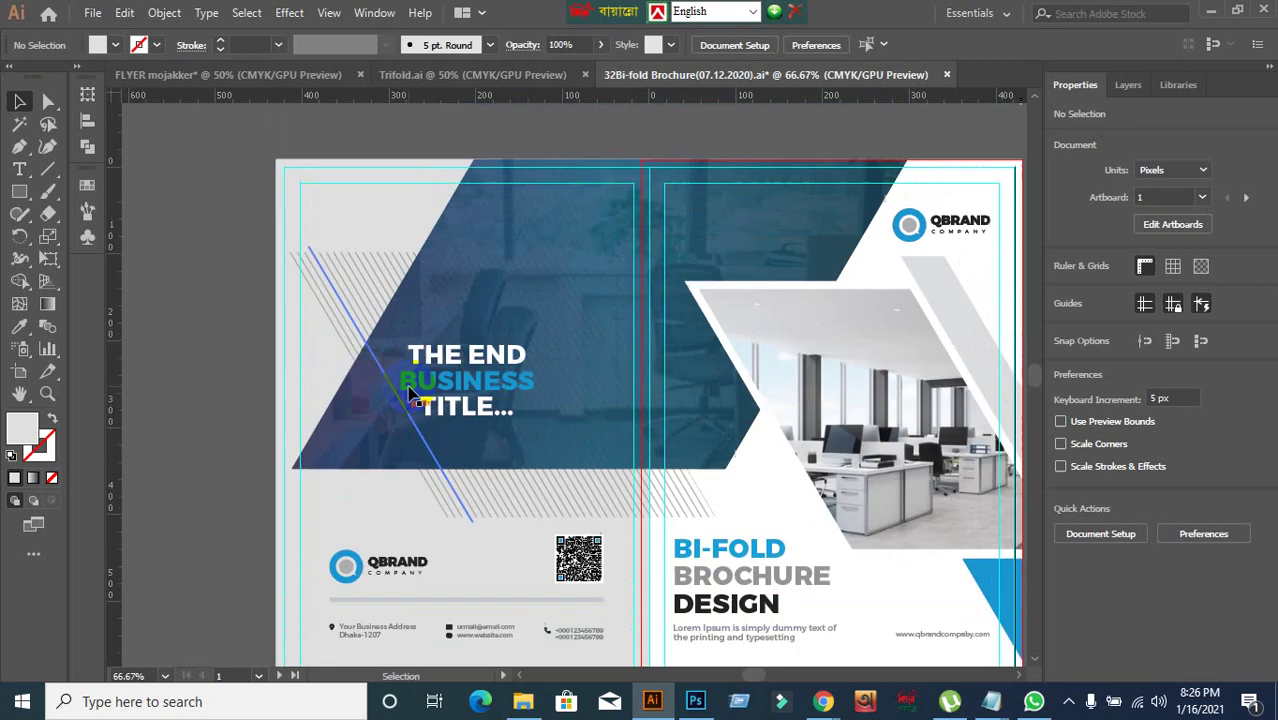
{"action": "left_click", "coordinate": [19, 192]}
{"action": "scroll", "coordinate": [320, 230], "scroll_direction": "down", "scroll_amount": 1}
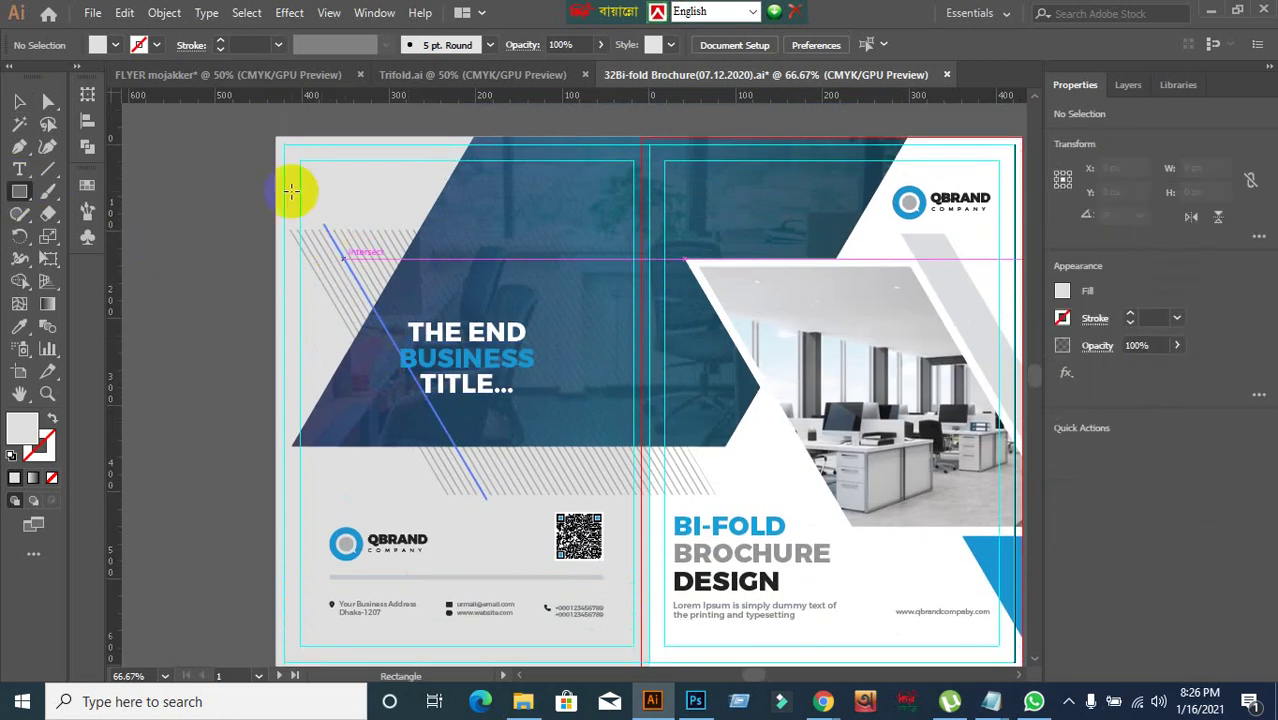
{"action": "mouse_move", "coordinate": [284, 145]}
{"action": "left_mouse_down"}
{"action": "mouse_move", "coordinate": [499, 514]}
{"action": "mouse_move", "coordinate": [650, 692]}
{"action": "mouse_move", "coordinate": [633, 599]}
{"action": "mouse_move", "coordinate": [642, 550]}
{"action": "left_mouse_up"}
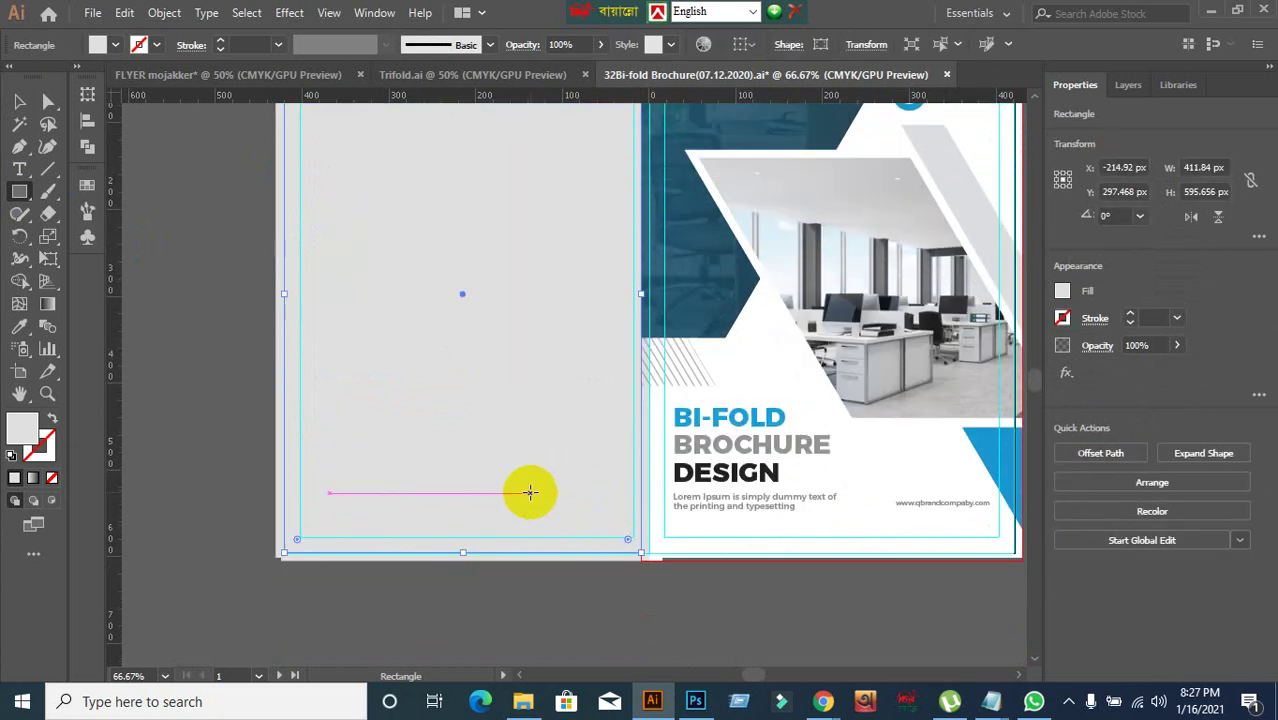
{"action": "key", "text": "ctrl+shift+bracketleft"}
{"action": "key", "text": "ctrl+shift+a"}
{"action": "scroll", "coordinate": [498, 465], "scroll_direction": "up", "scroll_amount": 2}
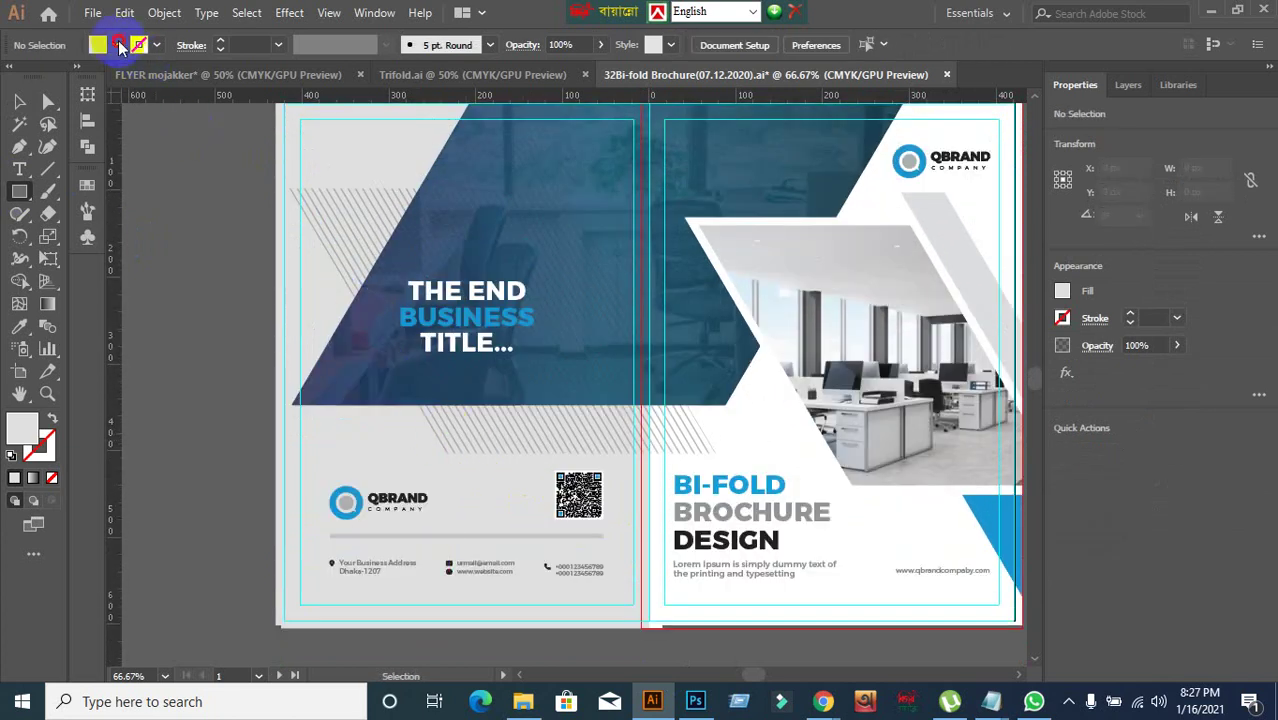
- Set the fill to red and draw a rectangle of about 412 by 597 px over the back cover page
{"action": "left_click", "coordinate": [115, 45]}
{"action": "left_click", "coordinate": [66, 78]}
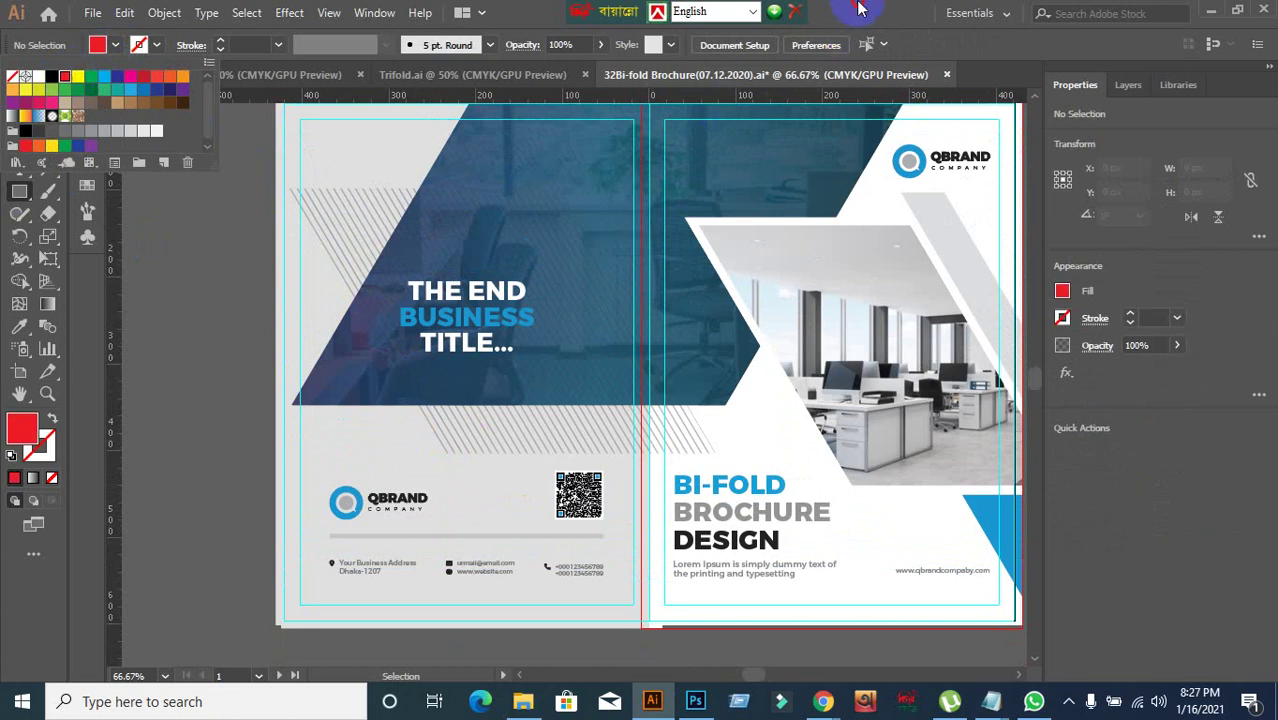
{"action": "scroll", "coordinate": [235, 275], "scroll_direction": "up", "scroll_amount": 1}
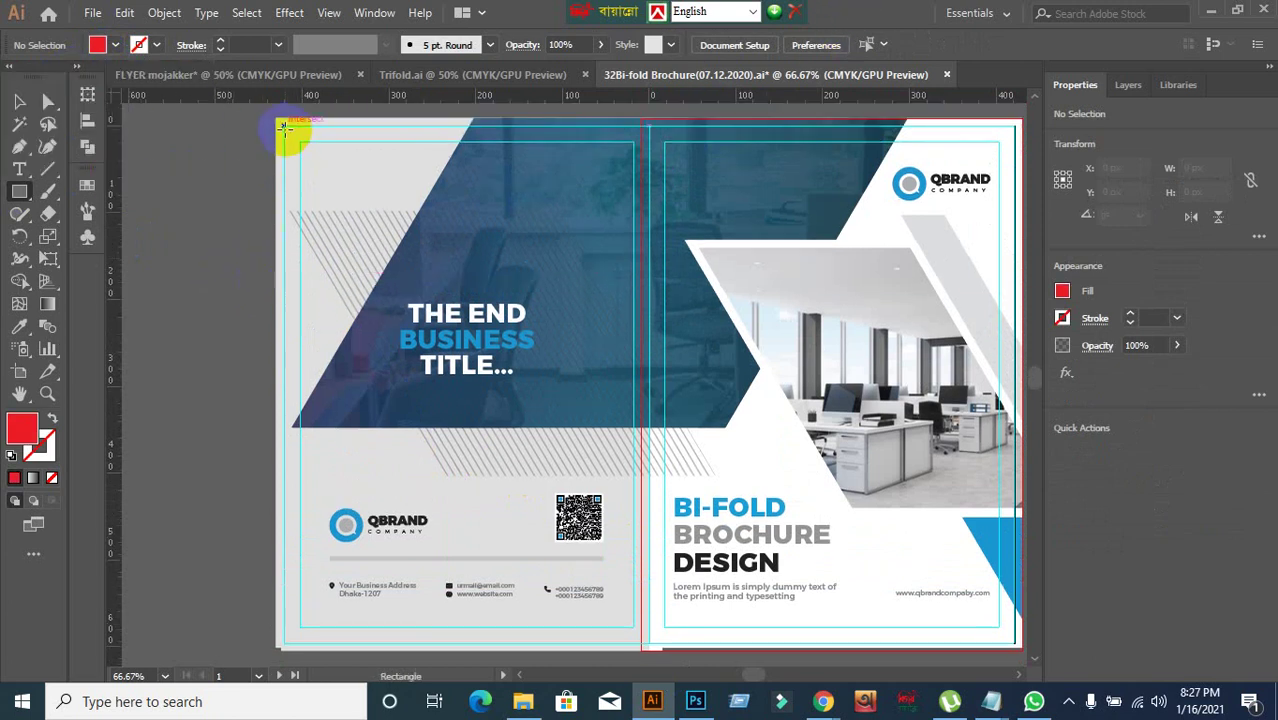
{"action": "left_click_drag", "start_coordinate": [284, 127], "coordinate": [643, 645]}
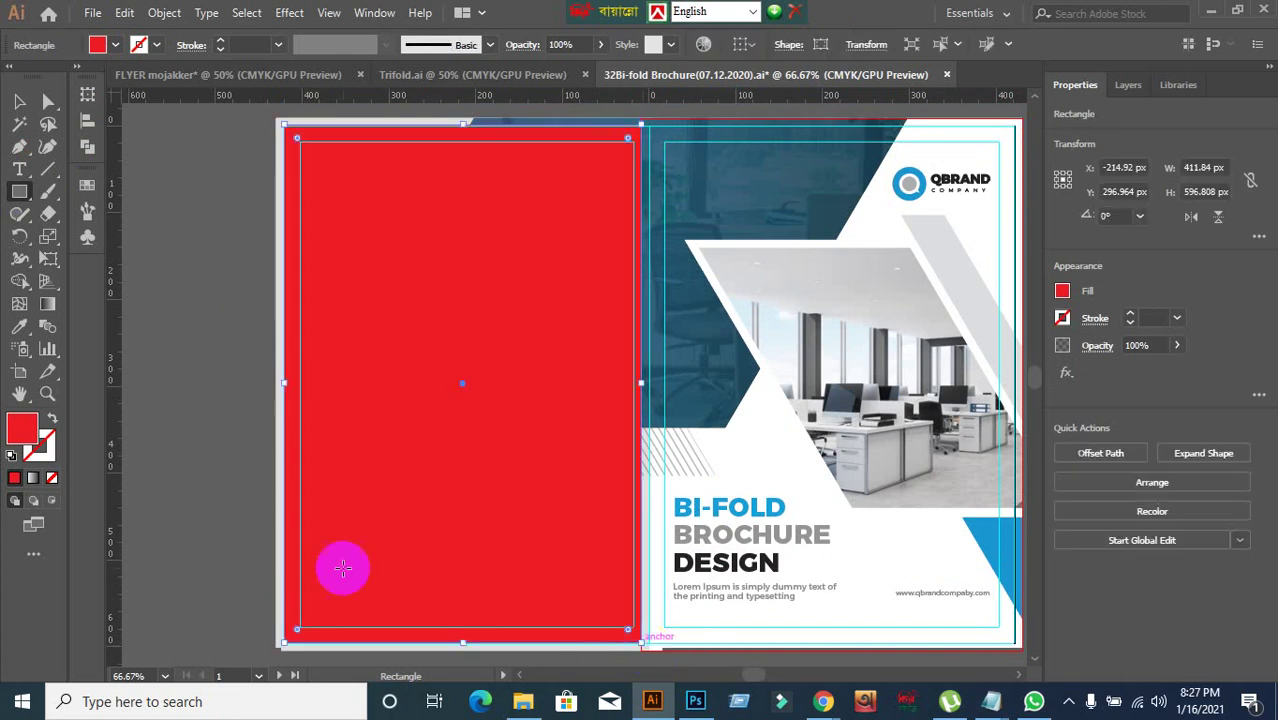
{"action": "scroll", "coordinate": [240, 545], "scroll_direction": "down", "scroll_amount": 4}
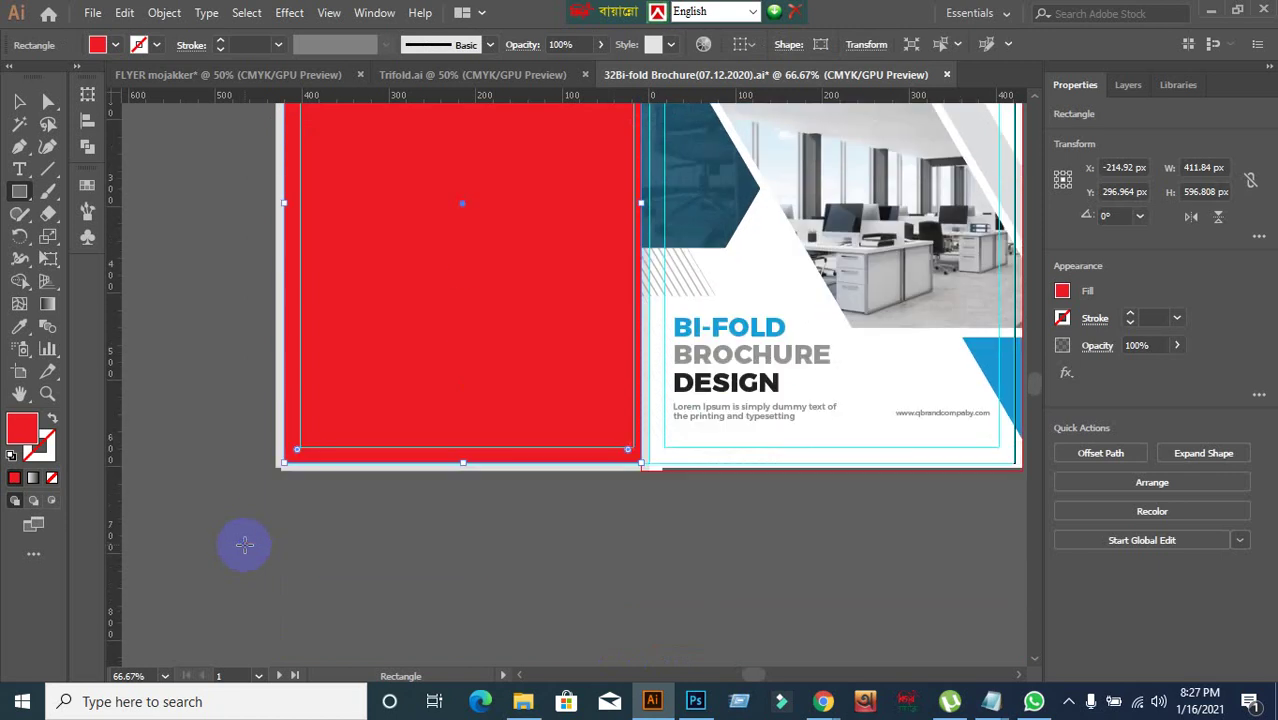
{"action": "left_click", "coordinate": [20, 101]}
{"action": "left_click", "coordinate": [230, 395]}
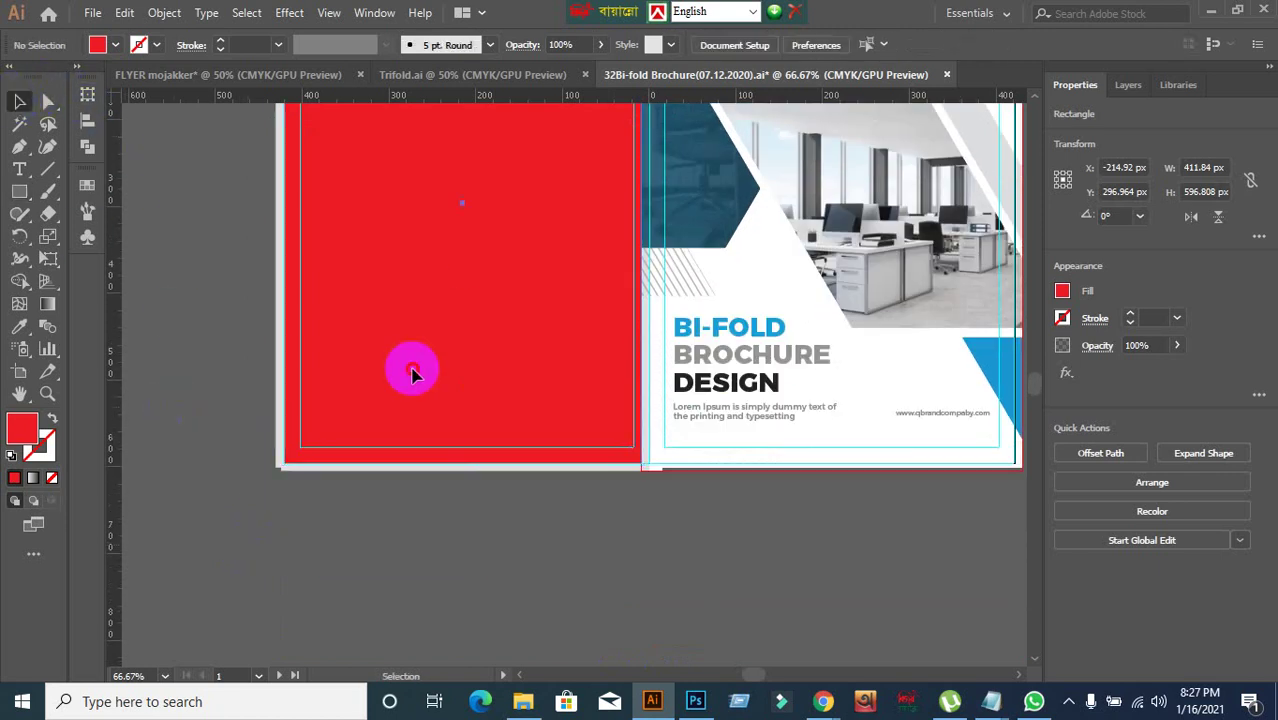
- Try to reposition the red rectangle and the cover artwork, undo the moves and clear the selection
{"action": "left_click_drag", "start_coordinate": [414, 365], "coordinate": [404, 507]}
{"action": "left_click_drag", "start_coordinate": [346, 462], "coordinate": [320, 576]}
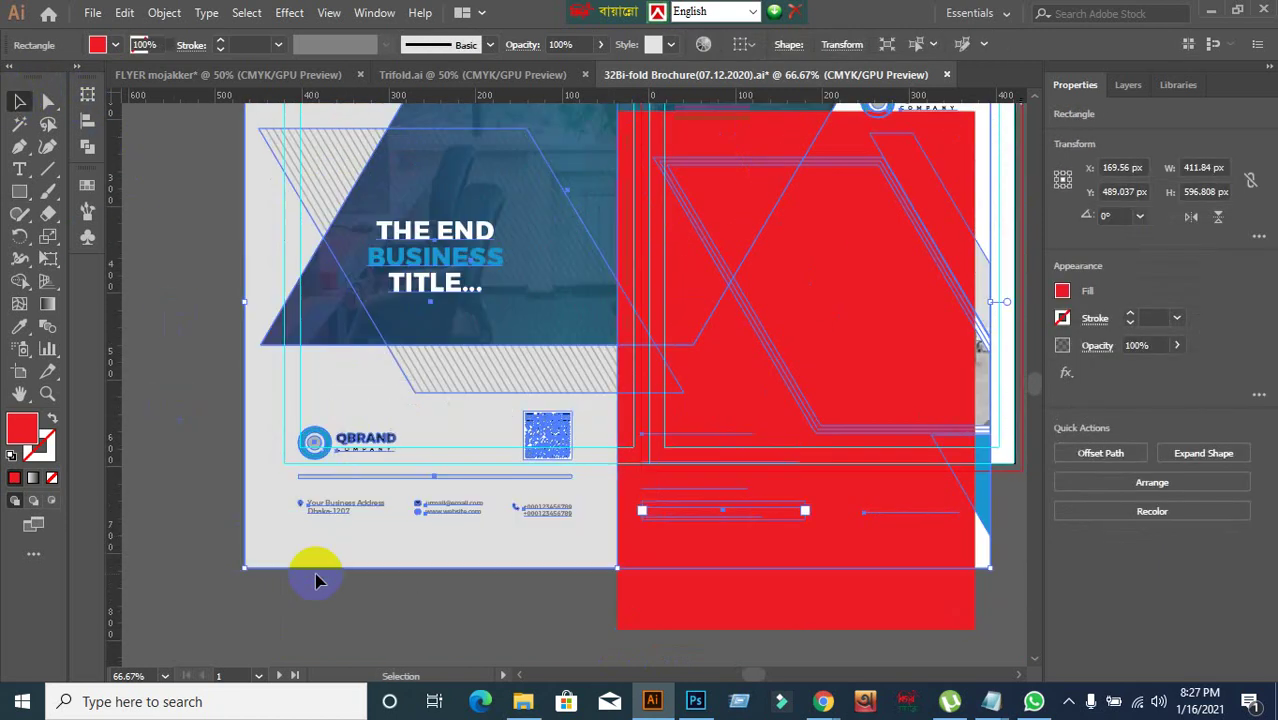
{"action": "key", "text": "ctrl+z"}
{"action": "key", "text": "ctrl+z"}
{"action": "key", "text": "ctrl+z"}
{"action": "key", "text": "ctrl+z"}
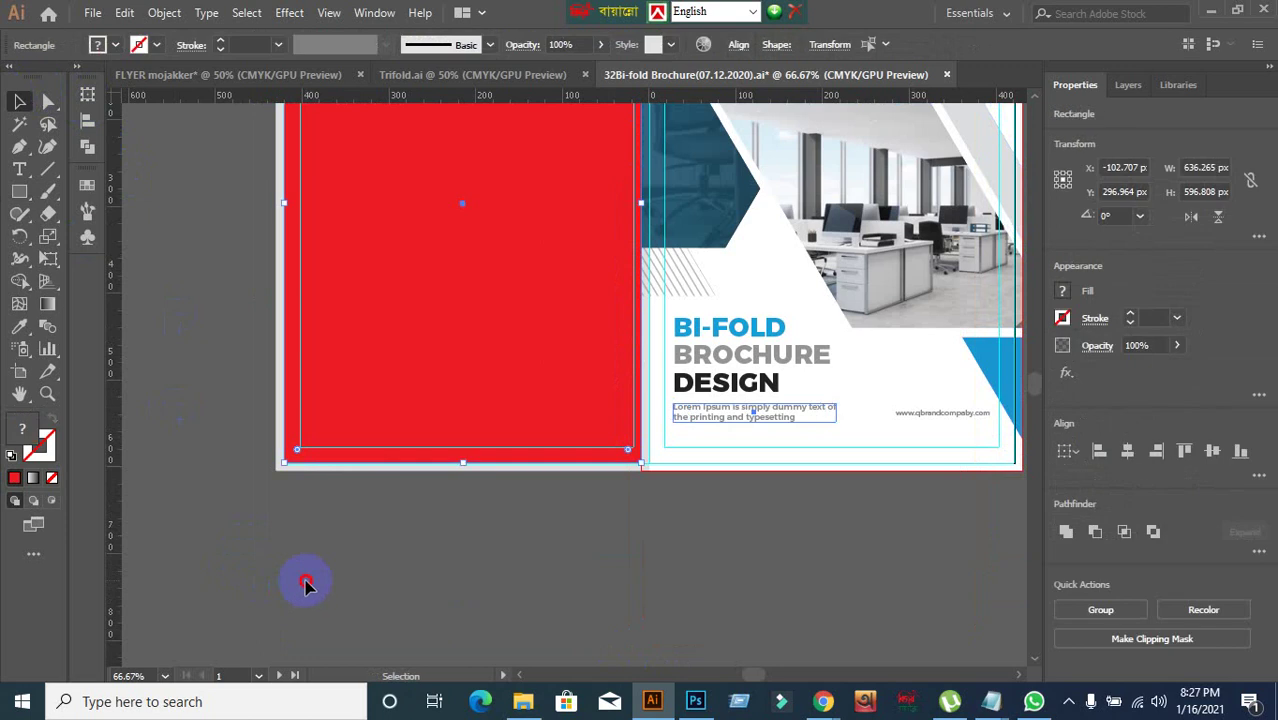
{"action": "left_click", "coordinate": [280, 565]}
- Mask the cover artwork with the red rectangle so only the back cover page shows
{"action": "scroll", "coordinate": [268, 413], "scroll_direction": "up", "scroll_amount": 3}
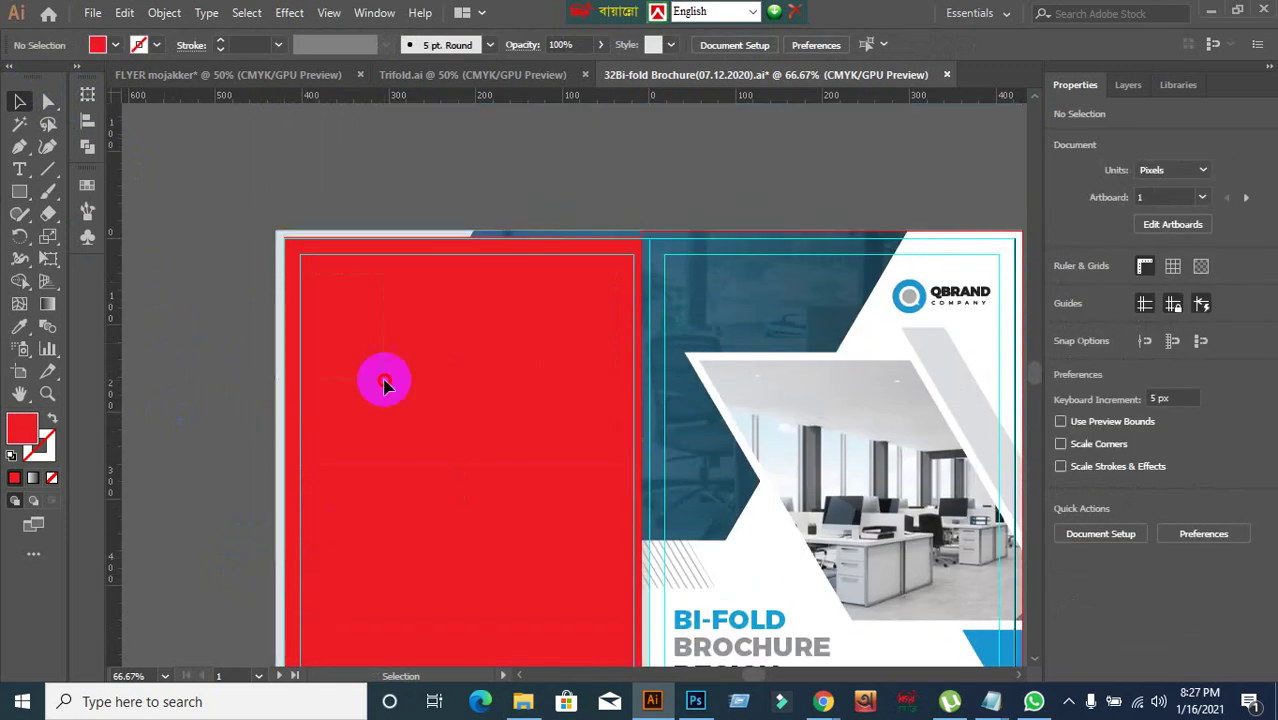
{"action": "key", "text": "ctrl+a"}
{"action": "right_click", "coordinate": [407, 401]}
{"action": "left_click", "coordinate": [452, 258]}
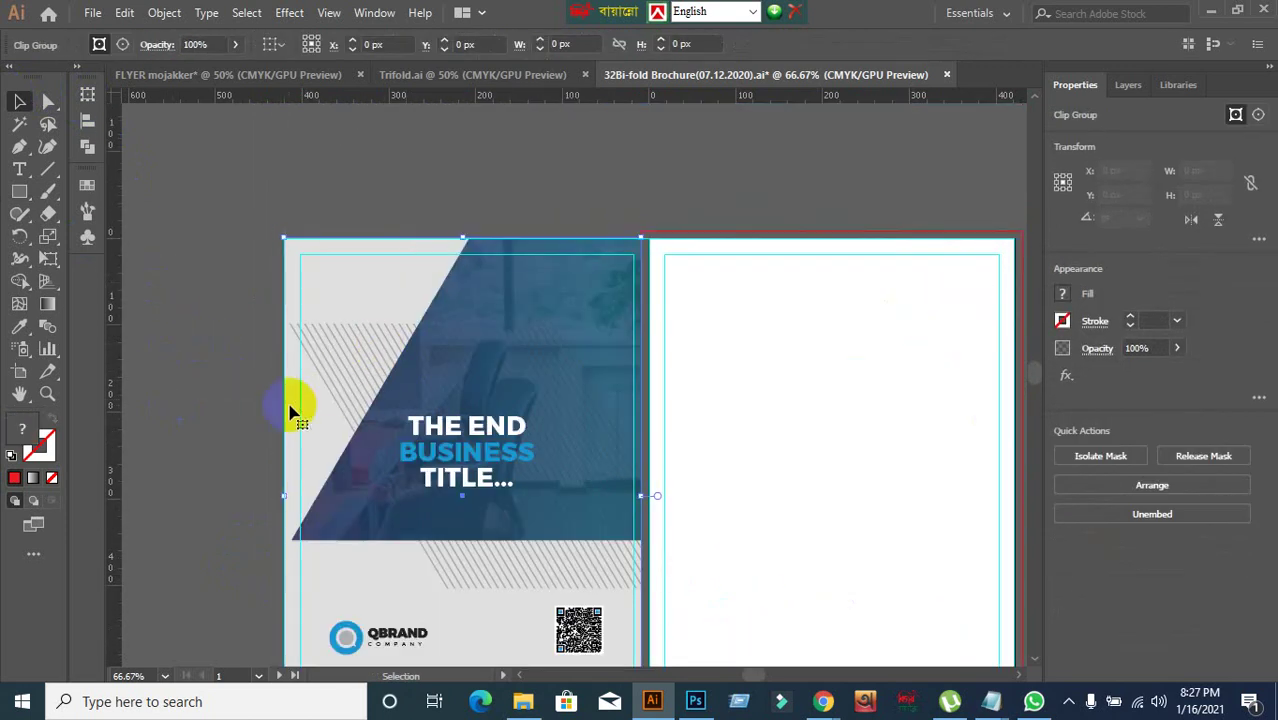
{"action": "scroll", "coordinate": [228, 428], "scroll_direction": "down", "scroll_amount": 1}
{"action": "left_click", "coordinate": [228, 438]}
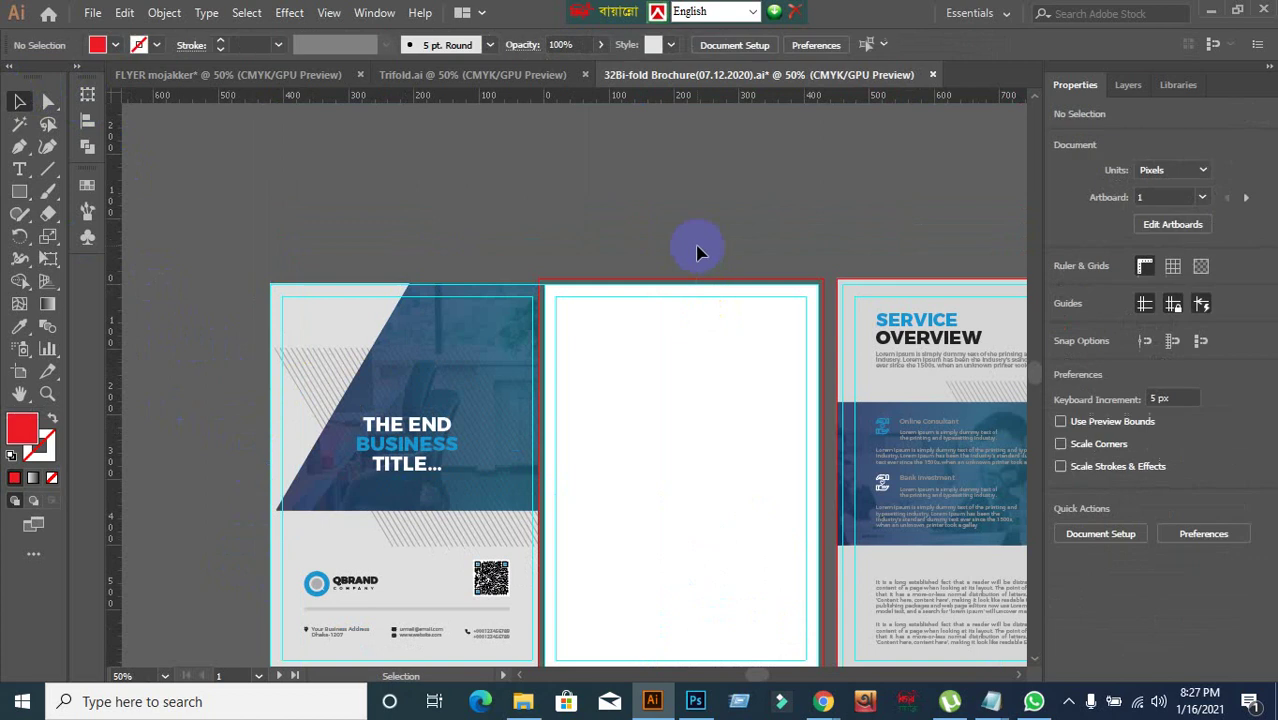
- Delete the leftover unfilled object on the blank front cover page
{"action": "left_click", "coordinate": [745, 380]}
{"action": "key", "text": "Delete"}
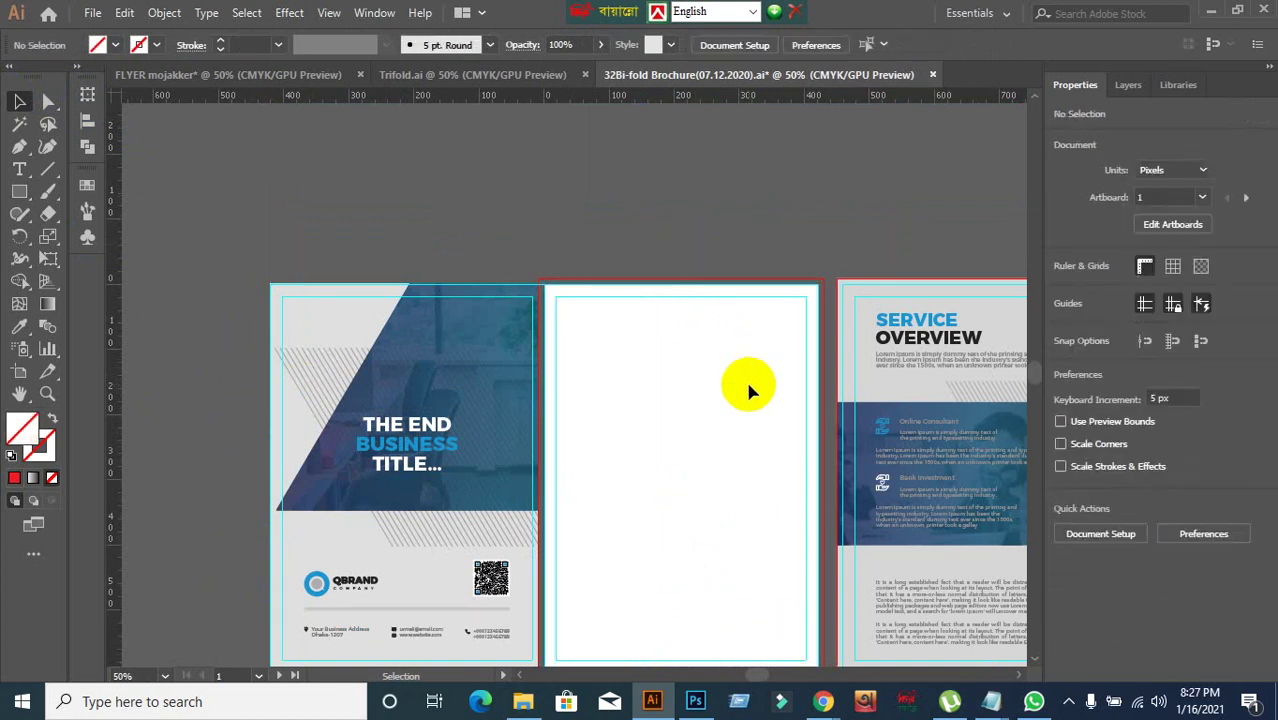
{"action": "scroll", "coordinate": [729, 433], "scroll_direction": "down", "scroll_amount": 1}
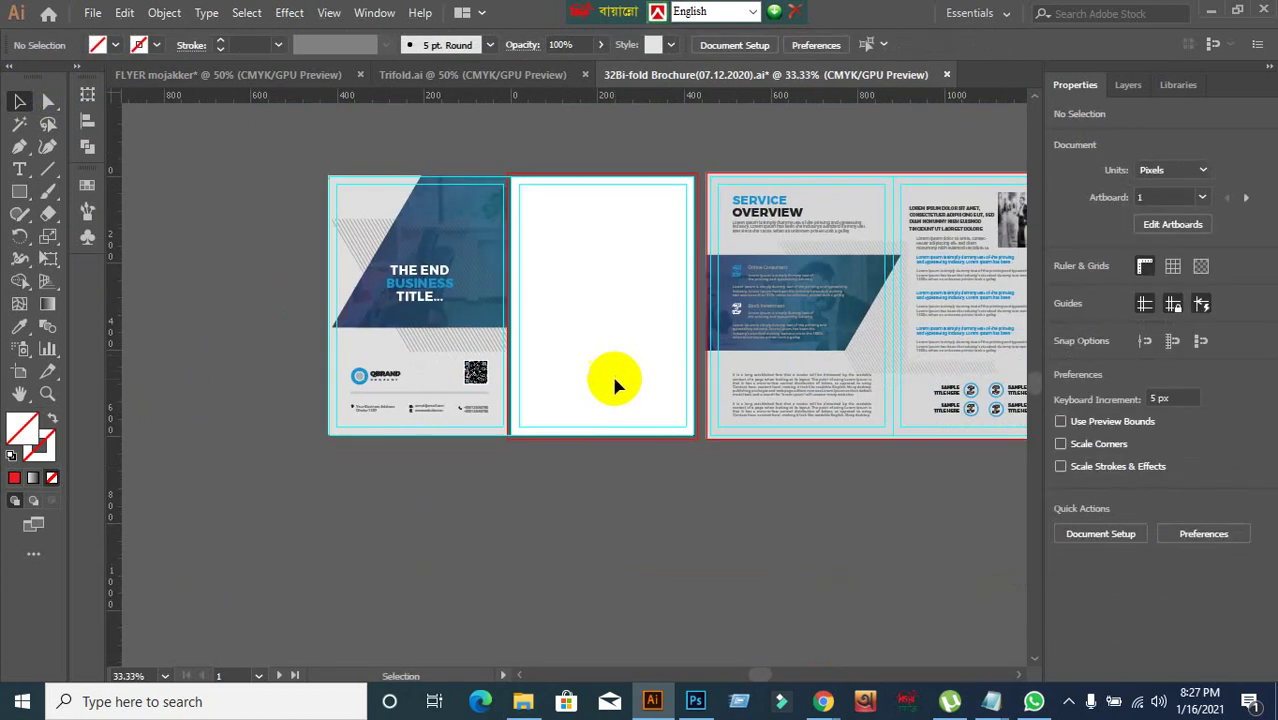
- Extend Artboard 1 with the Artboard tool to cover the back cover page, making it 841.79 px wide
{"action": "scroll", "coordinate": [590, 340], "scroll_direction": "up", "scroll_amount": 1}
{"action": "scroll", "coordinate": [589, 341], "scroll_direction": "up", "scroll_amount": 2}
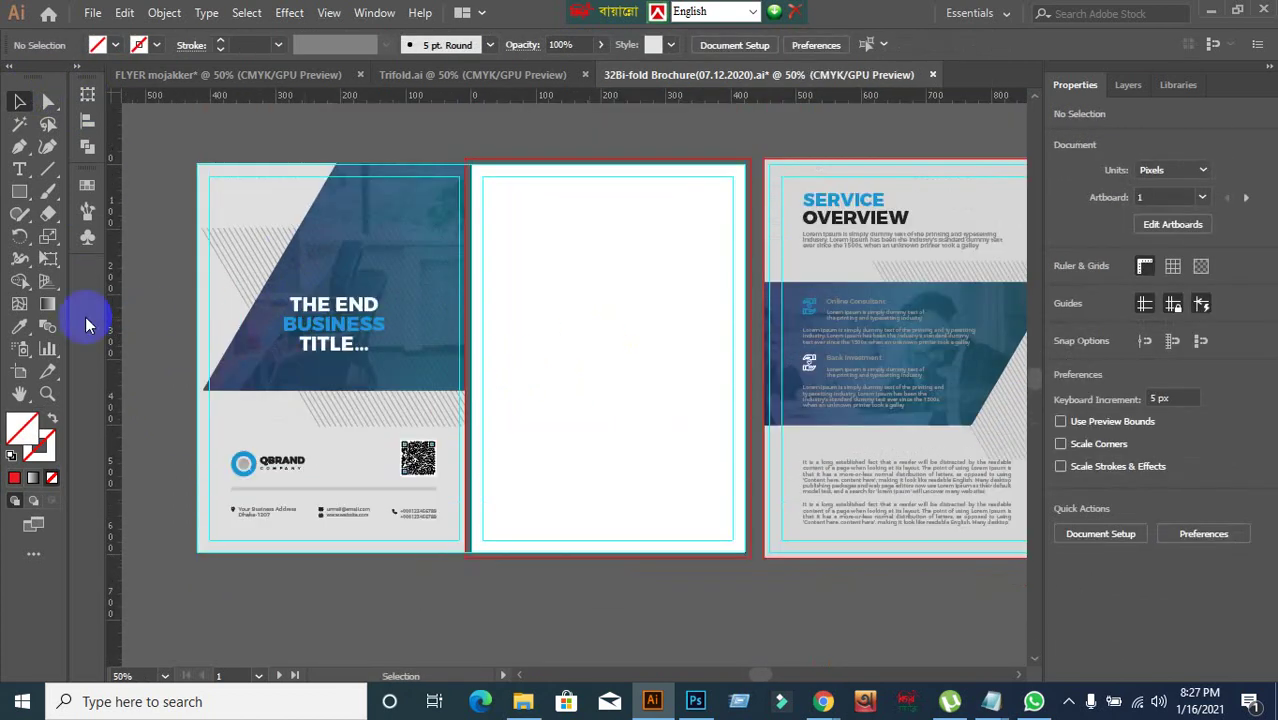
{"action": "left_click", "coordinate": [20, 373]}
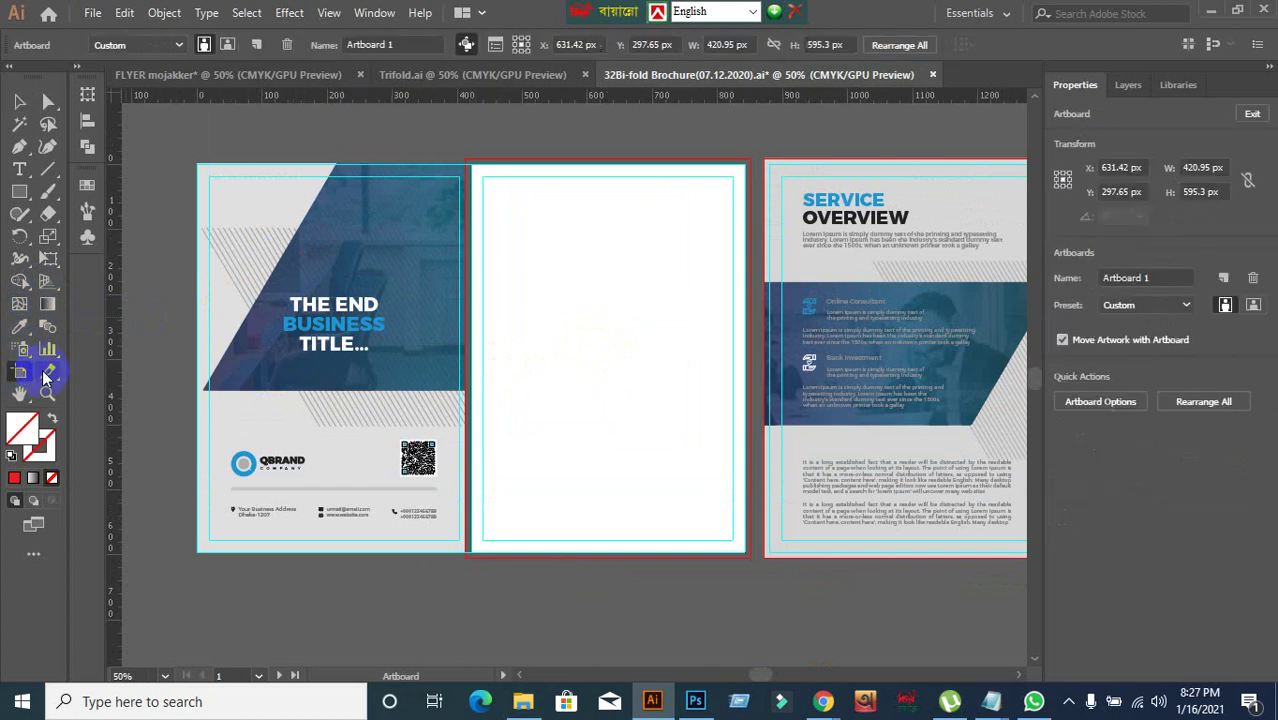
{"action": "left_click_drag", "start_coordinate": [472, 364], "coordinate": [196, 408]}
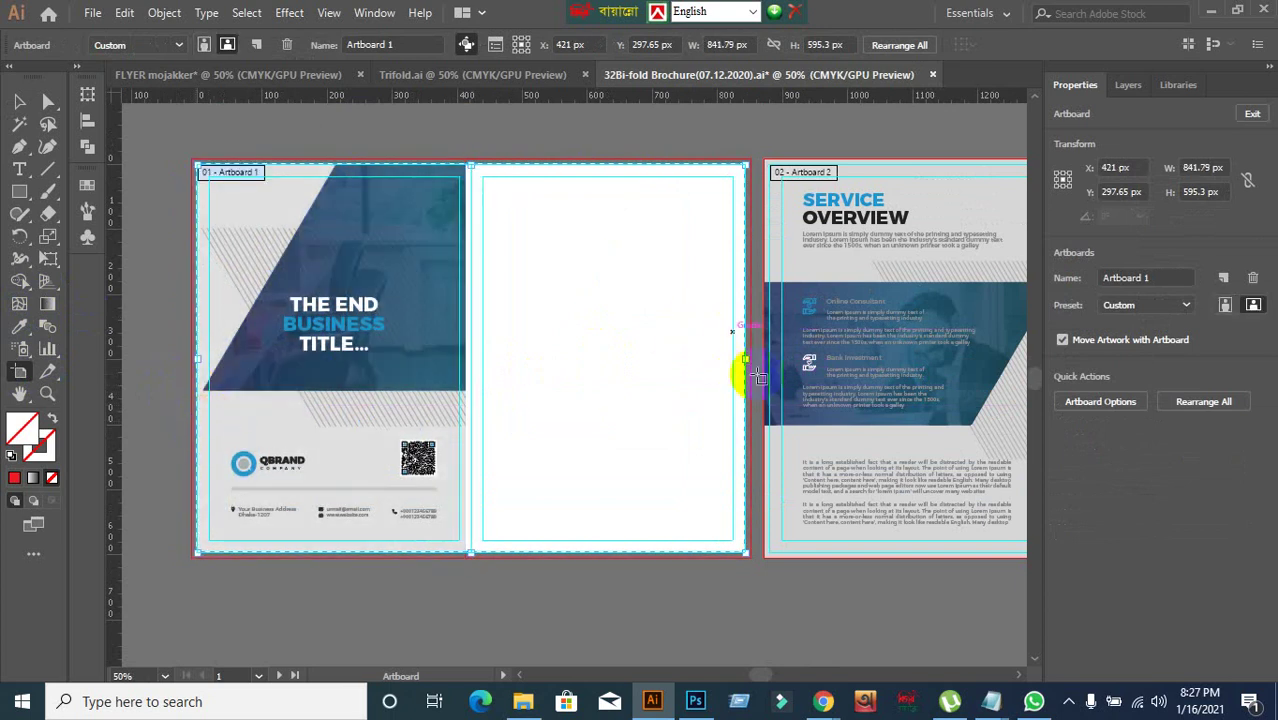
- Narrow Artboard 1 from its blank front cover side to 410.99 px wide so it fits the back cover artwork
{"action": "left_click_drag", "start_coordinate": [745, 360], "coordinate": [474, 368]}
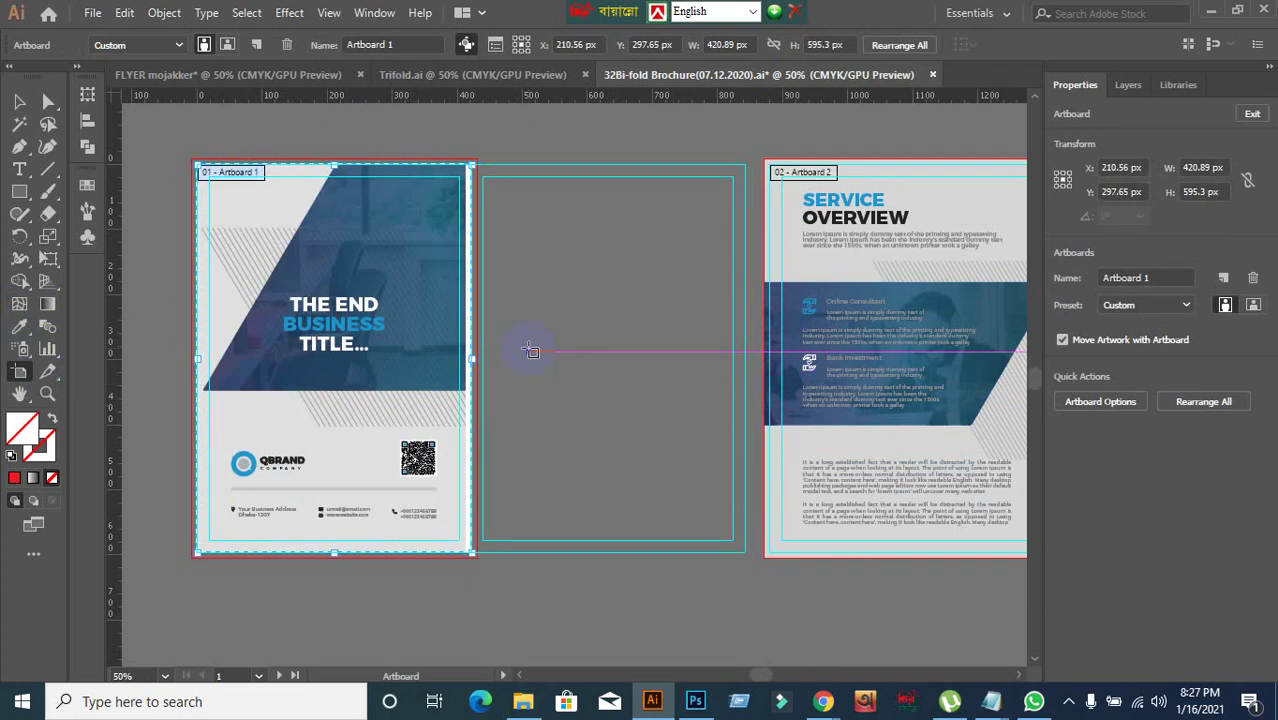
{"action": "key", "text": "ctrl+z"}
{"action": "key", "text": "ctrl+plus"}
{"action": "key", "text": "ctrl+plus"}
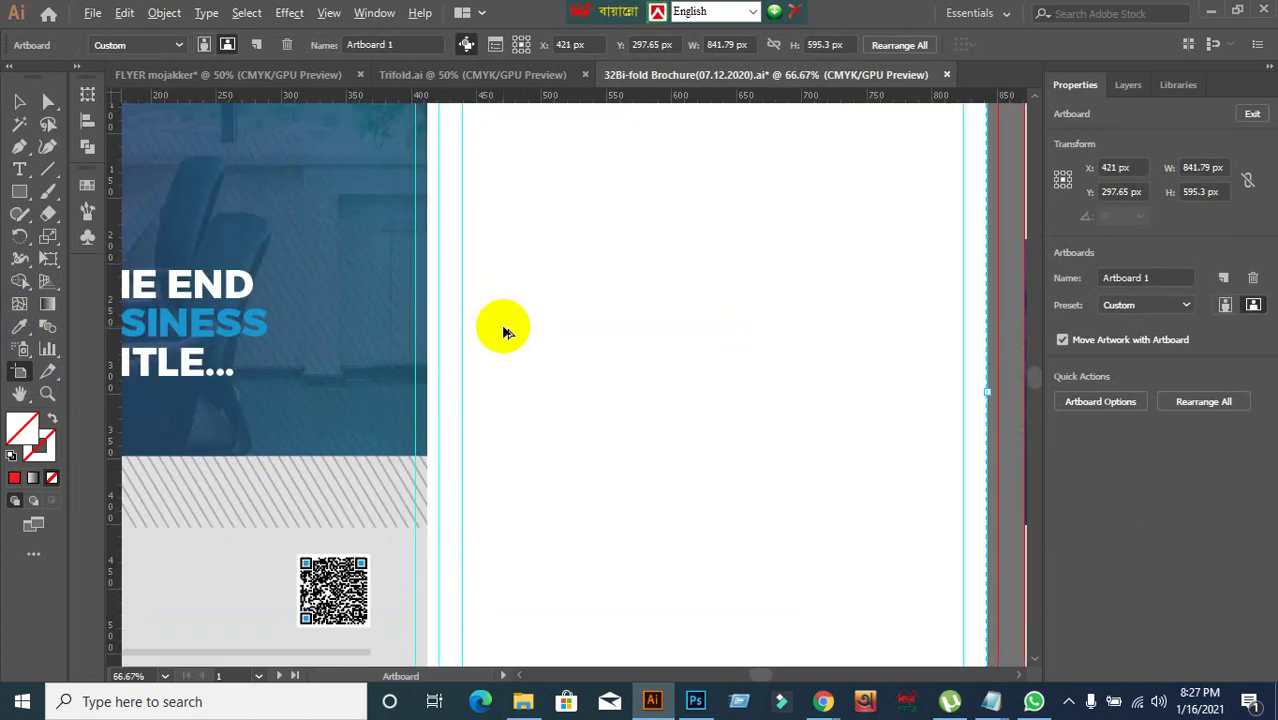
{"action": "scroll", "coordinate": [503, 328], "scroll_direction": "up", "scroll_amount": 3}
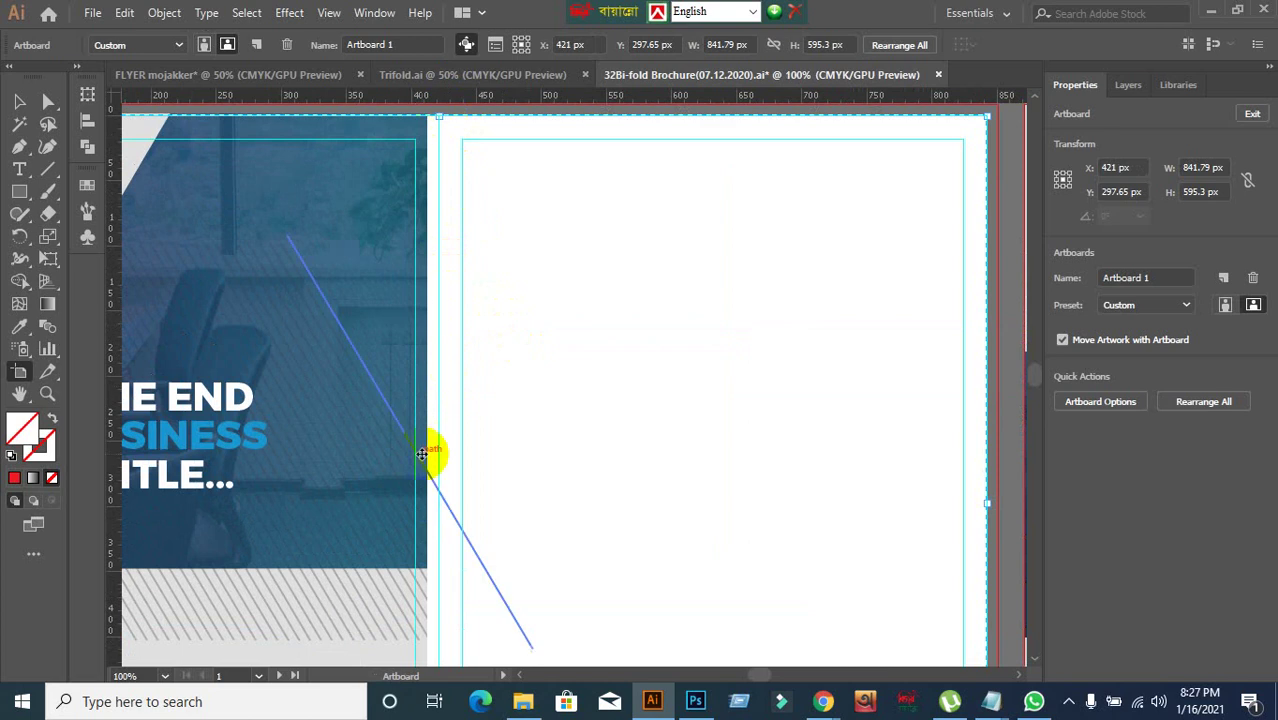
{"action": "scroll", "coordinate": [505, 215], "scroll_direction": "down", "scroll_amount": 4}
{"action": "scroll", "coordinate": [622, 295], "scroll_direction": "up", "scroll_amount": 2}
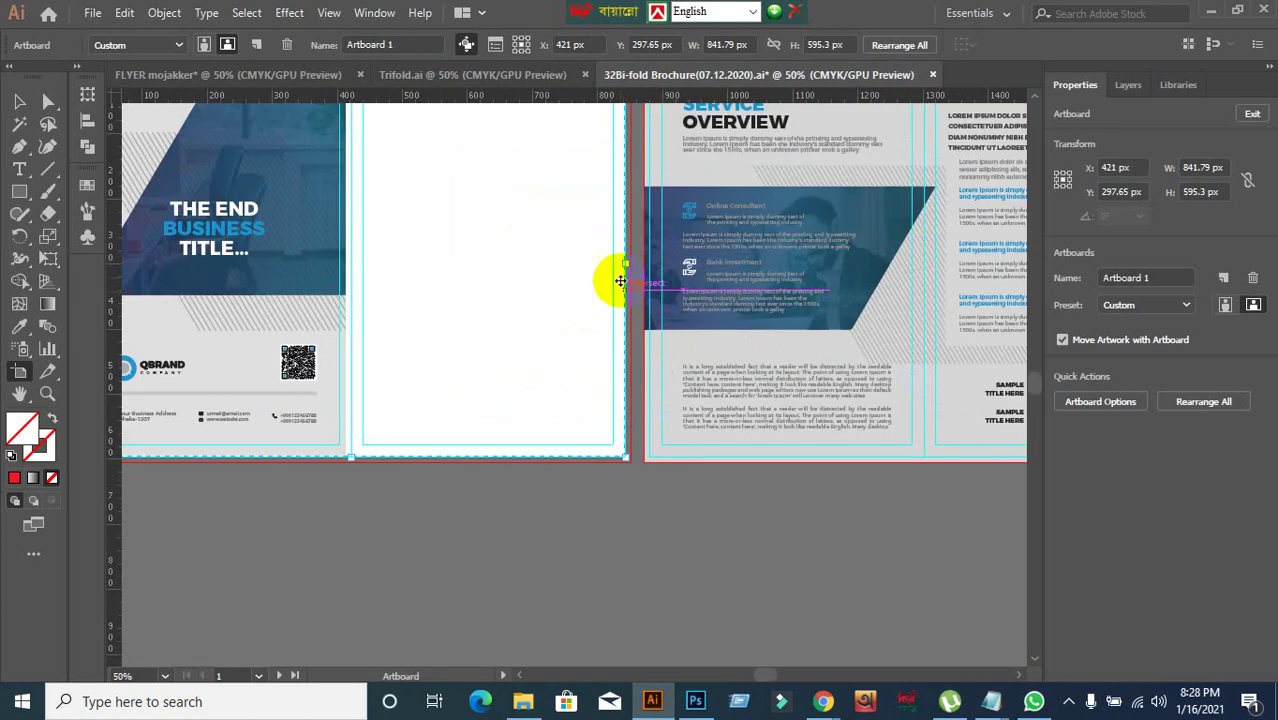
{"action": "left_click_drag", "start_coordinate": [619, 277], "coordinate": [344, 283]}
{"action": "scroll", "coordinate": [368, 227], "scroll_direction": "up", "scroll_amount": 4}
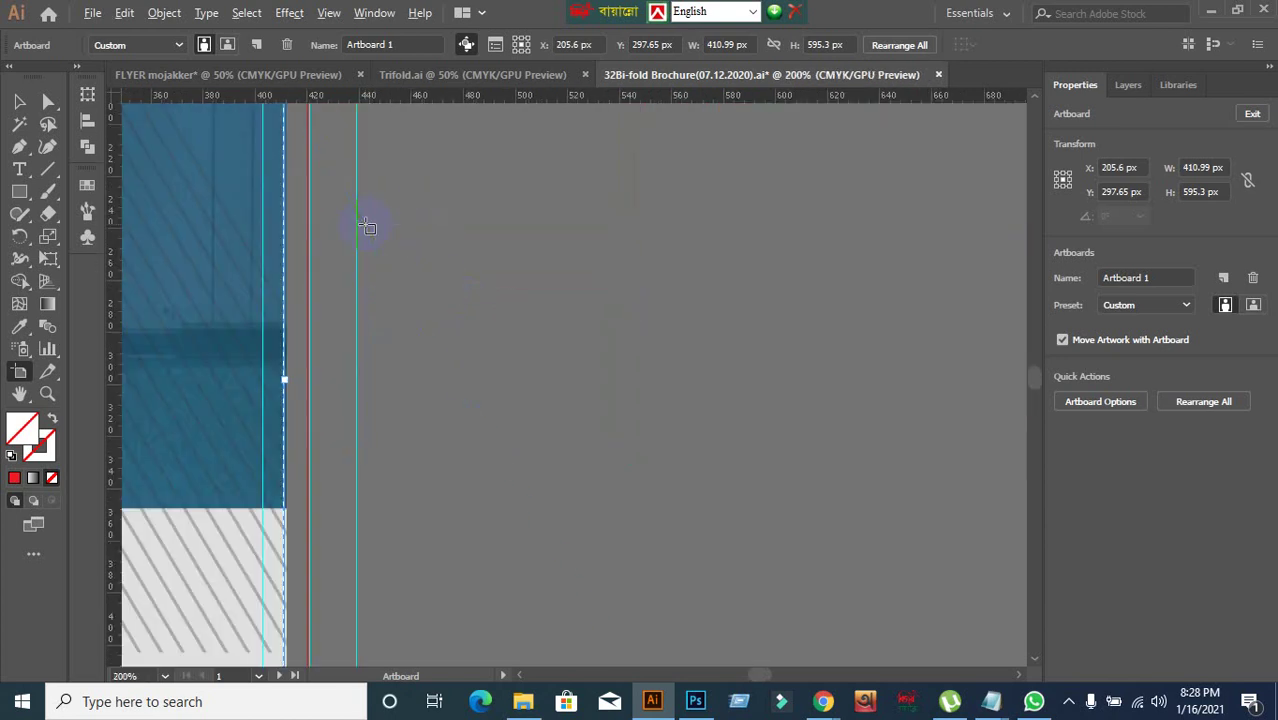
{"action": "scroll", "coordinate": [331, 260], "scroll_direction": "down", "scroll_amount": 5}
{"action": "scroll", "coordinate": [613, 416], "scroll_direction": "up", "scroll_amount": 1}
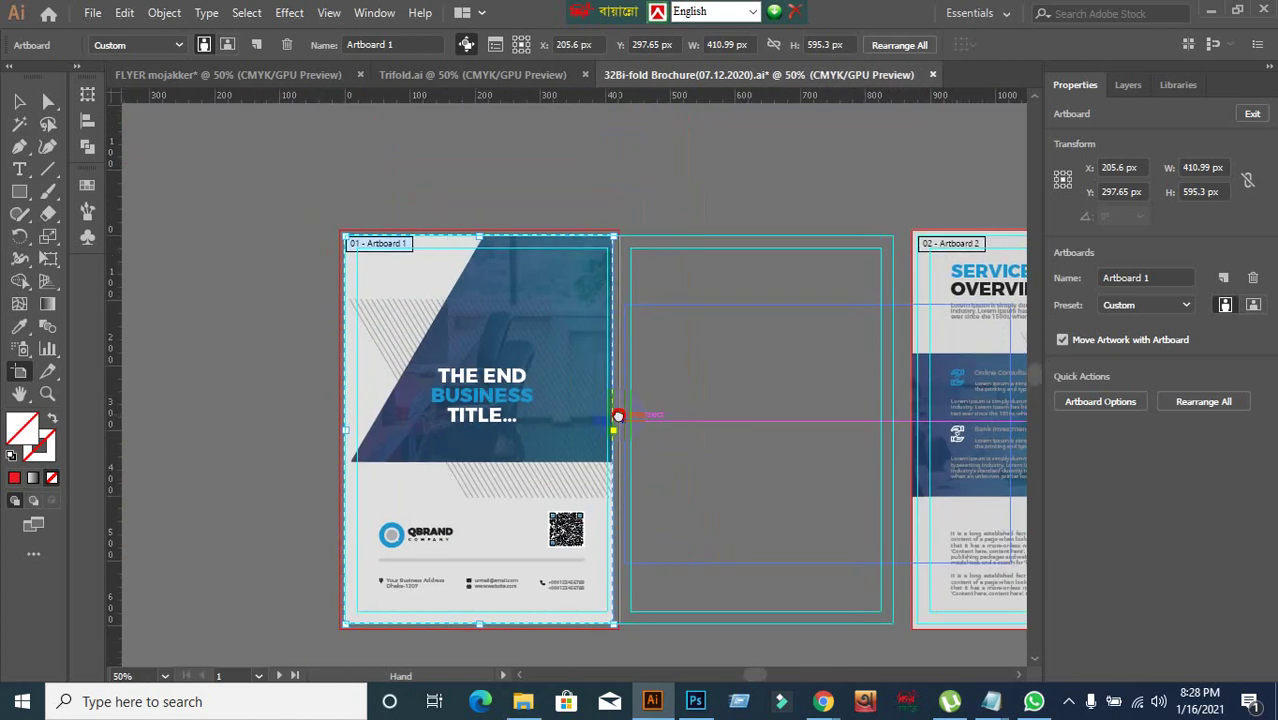
{"action": "left_click", "coordinate": [19, 101]}
{"action": "left_click", "coordinate": [188, 302]}
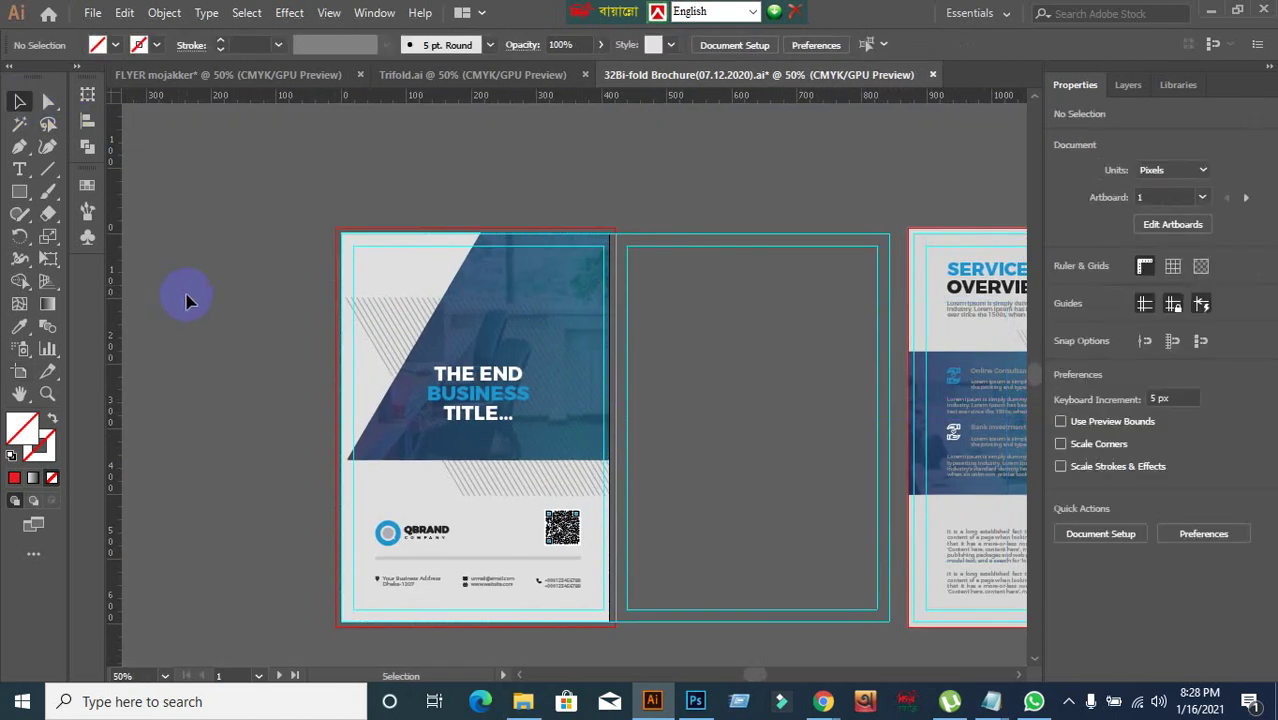
- Export only artboard 2 as a JPEG named 2 to the Desktop, using the RGB color model
{"action": "left_click", "coordinate": [92, 12]}
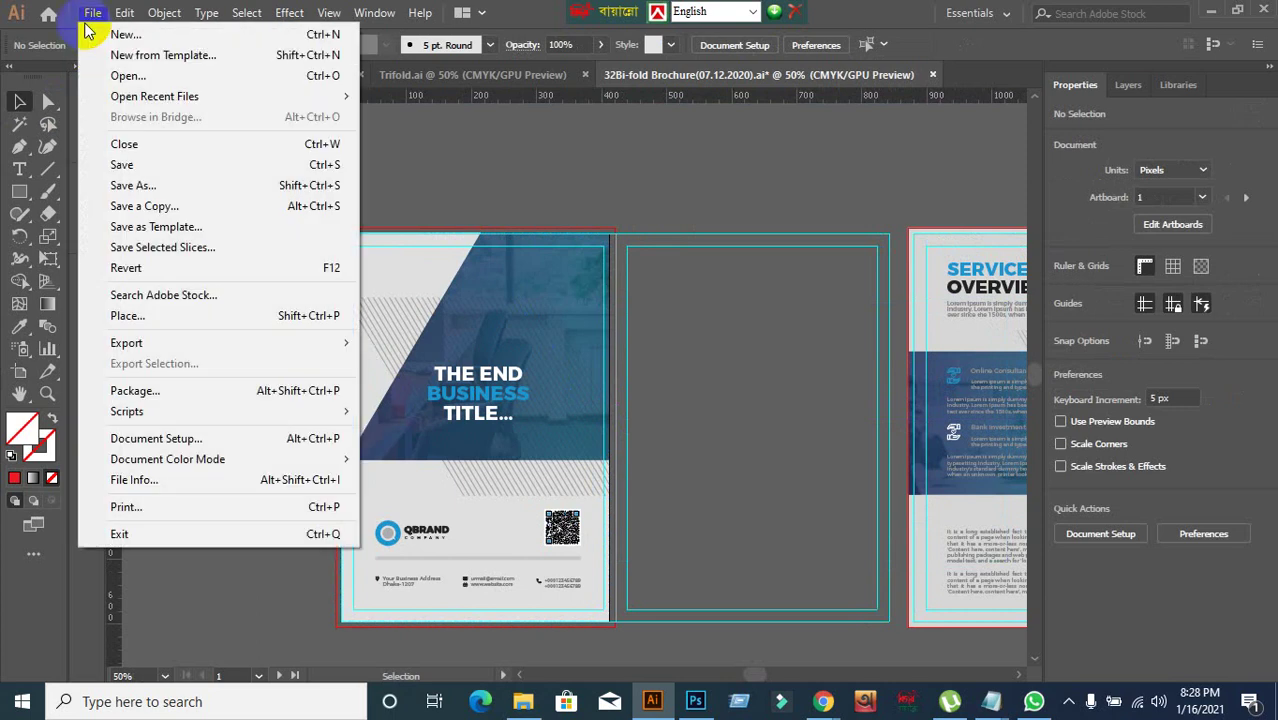
{"action": "mouse_move", "coordinate": [167, 345]}
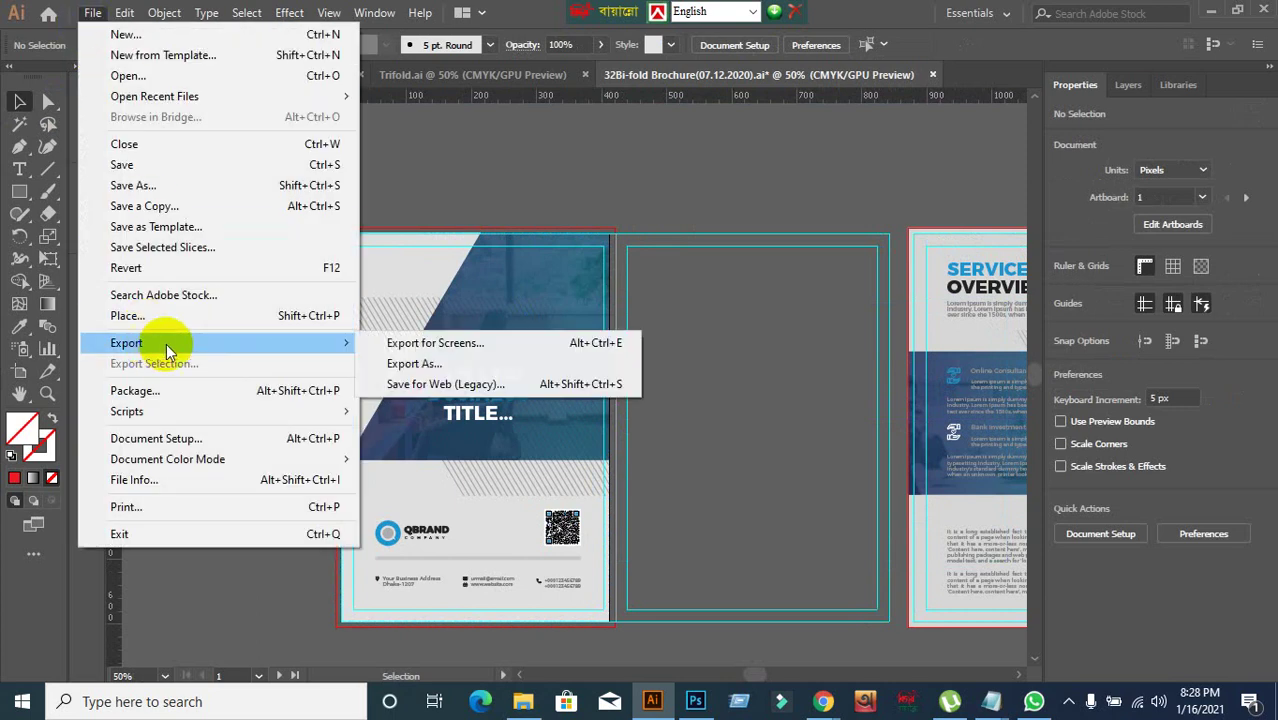
{"action": "left_click", "coordinate": [400, 363]}
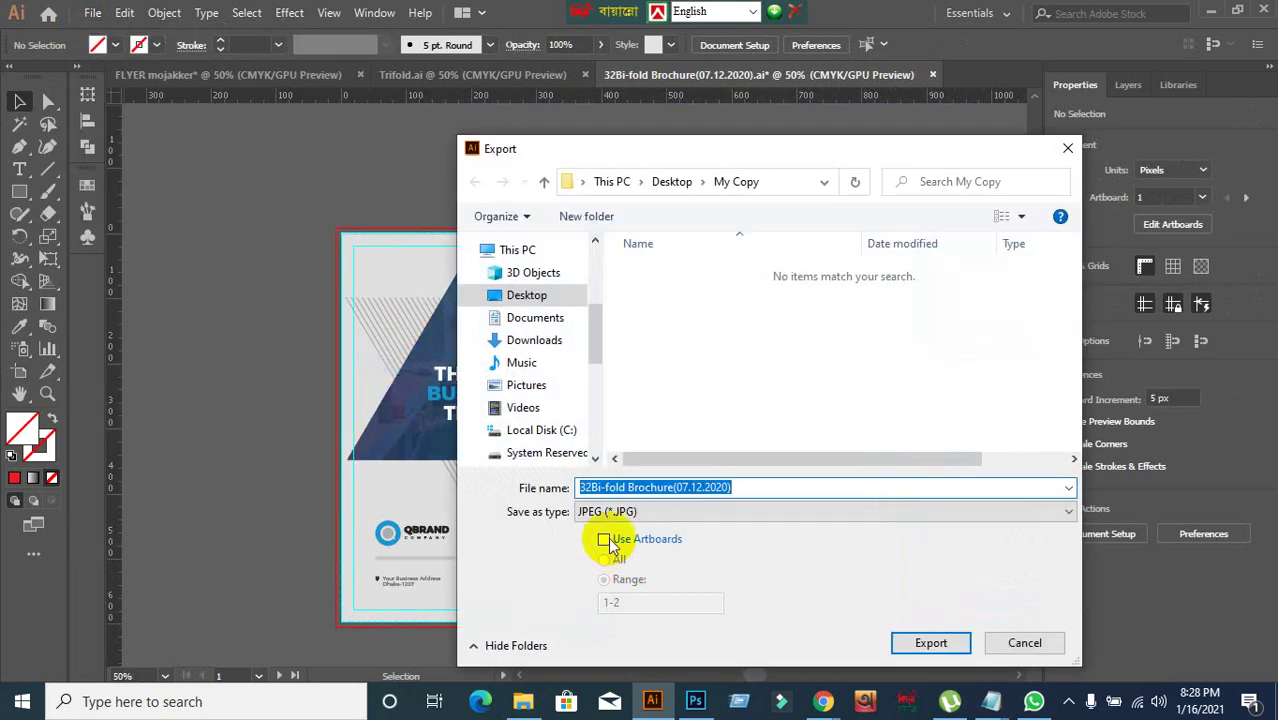
{"action": "left_click", "coordinate": [604, 539]}
{"action": "left_click", "coordinate": [605, 561]}
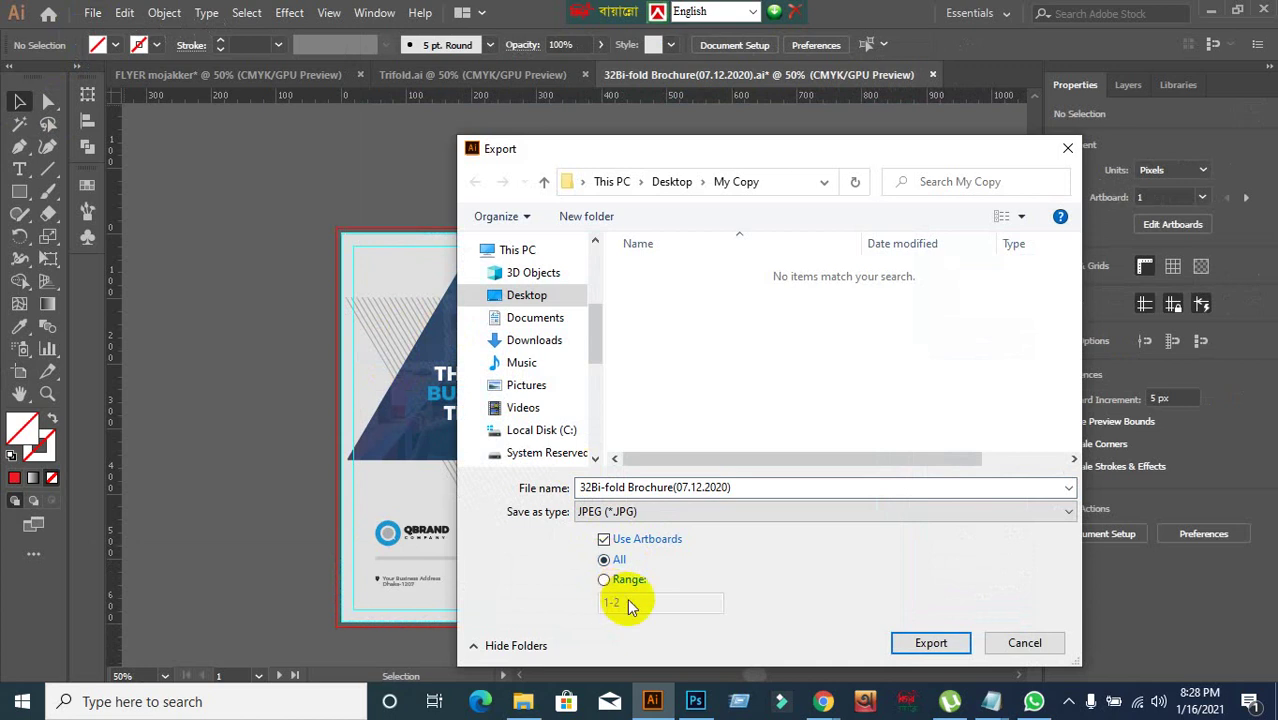
{"action": "left_click", "coordinate": [606, 582]}
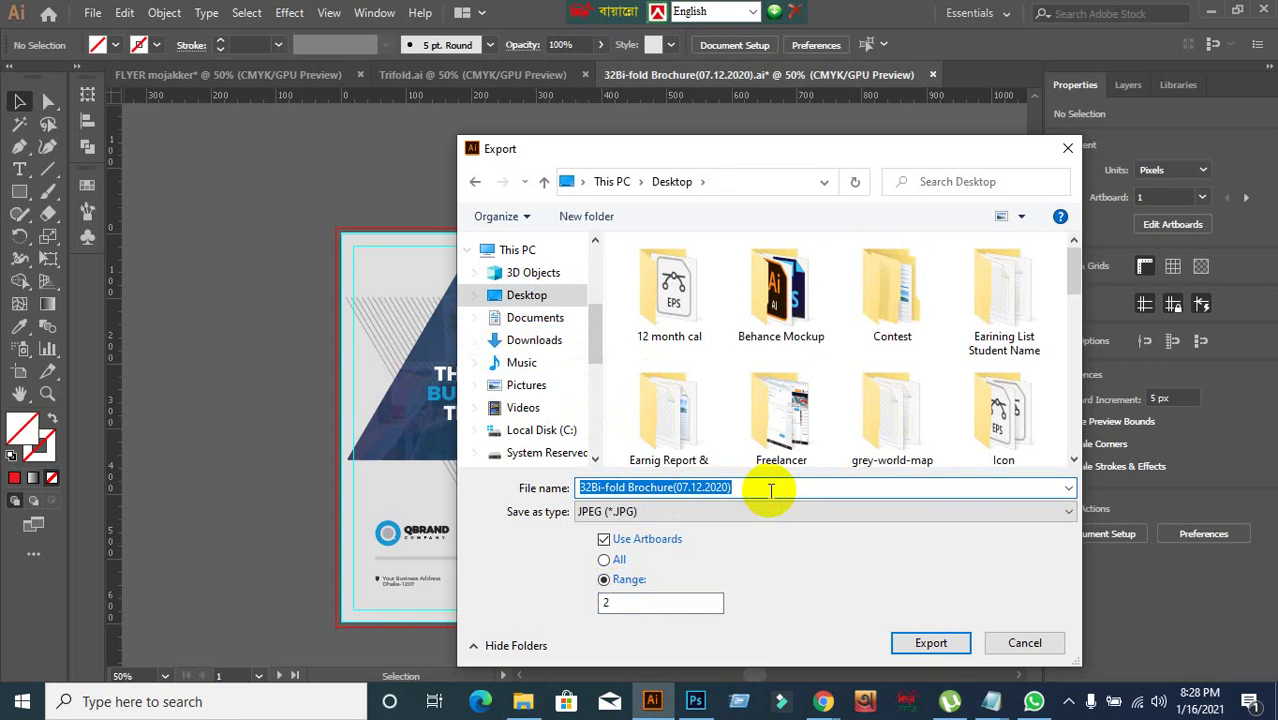
{"action": "type", "text": "2"}
{"action": "left_click", "coordinate": [928, 641]}
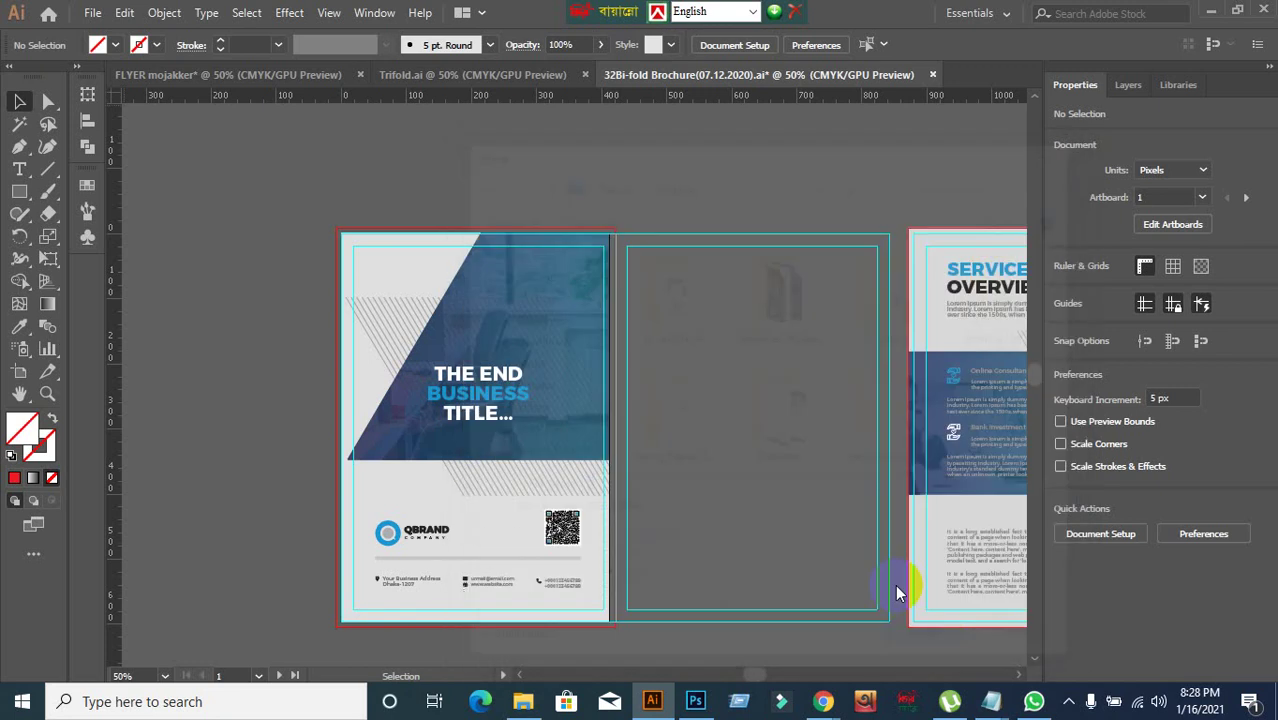
{"action": "left_click", "coordinate": [708, 237]}
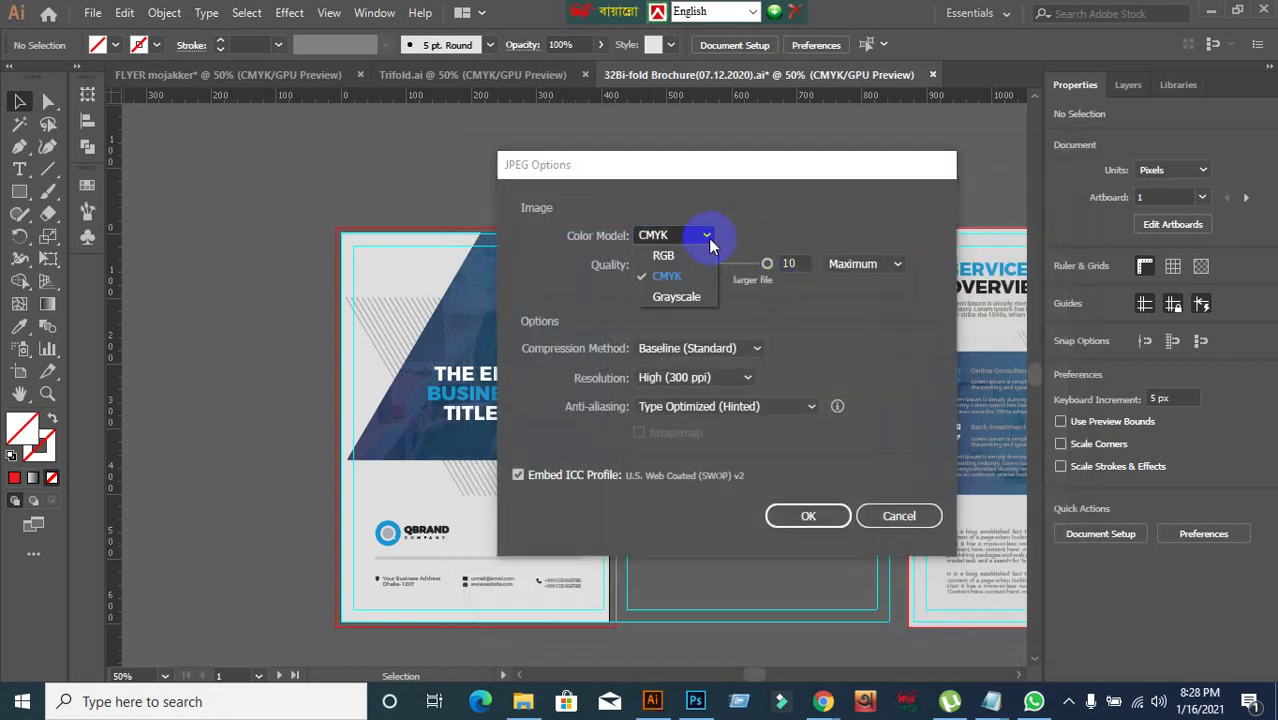
{"action": "left_click", "coordinate": [665, 256]}
{"action": "left_click", "coordinate": [815, 510]}
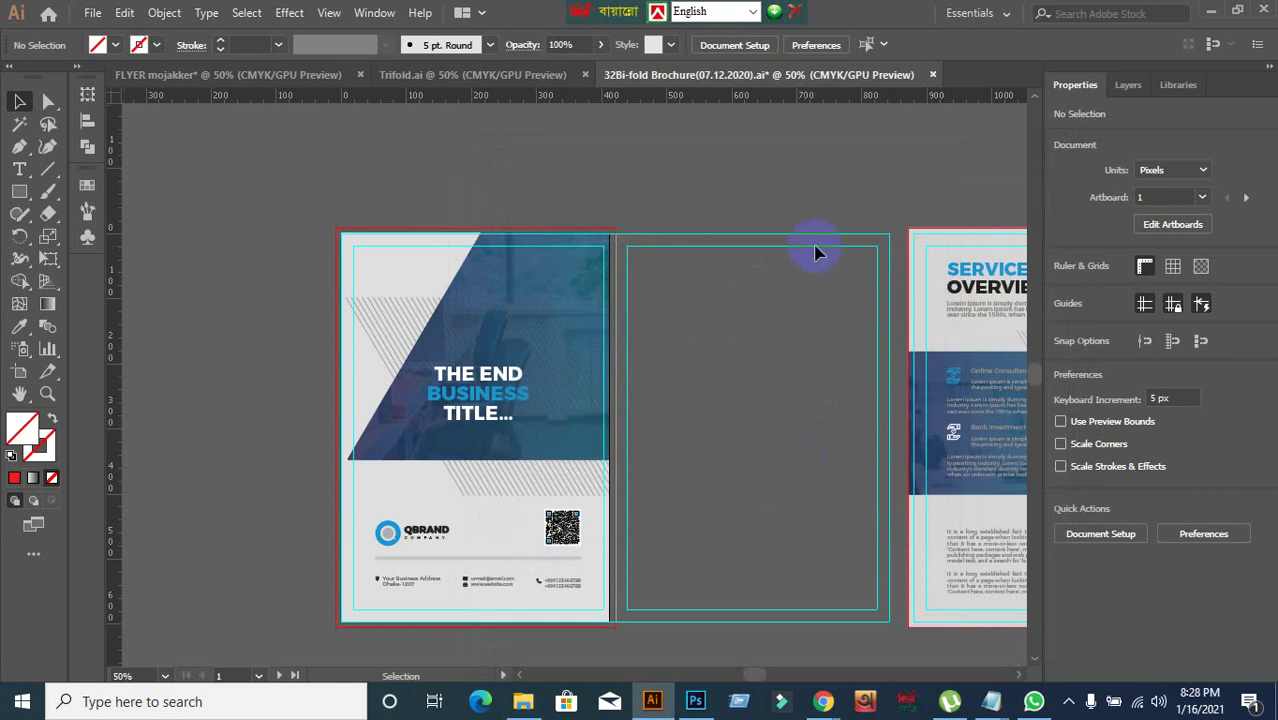
- Minimize Illustrator and Photoshop, place image 2-02 beside 1-02 on the Windows desktop, and delete both files
{"action": "left_click", "coordinate": [1211, 12]}
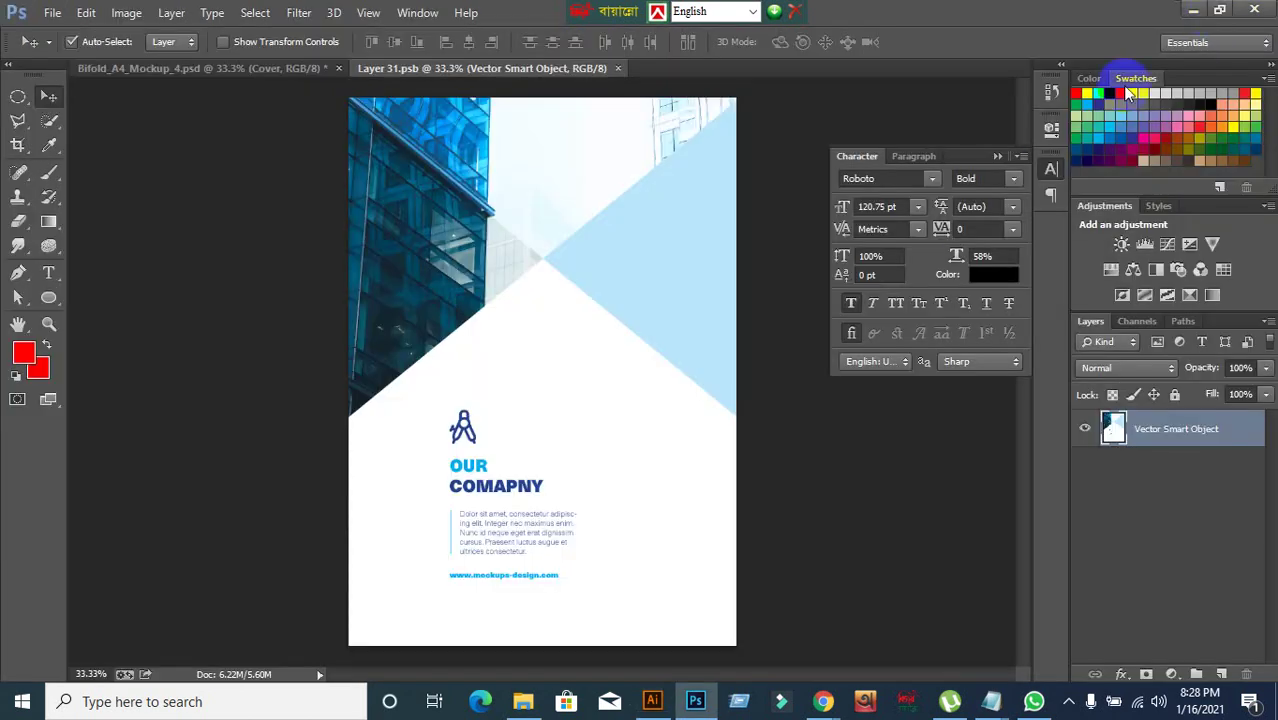
{"action": "left_click", "coordinate": [1193, 8]}
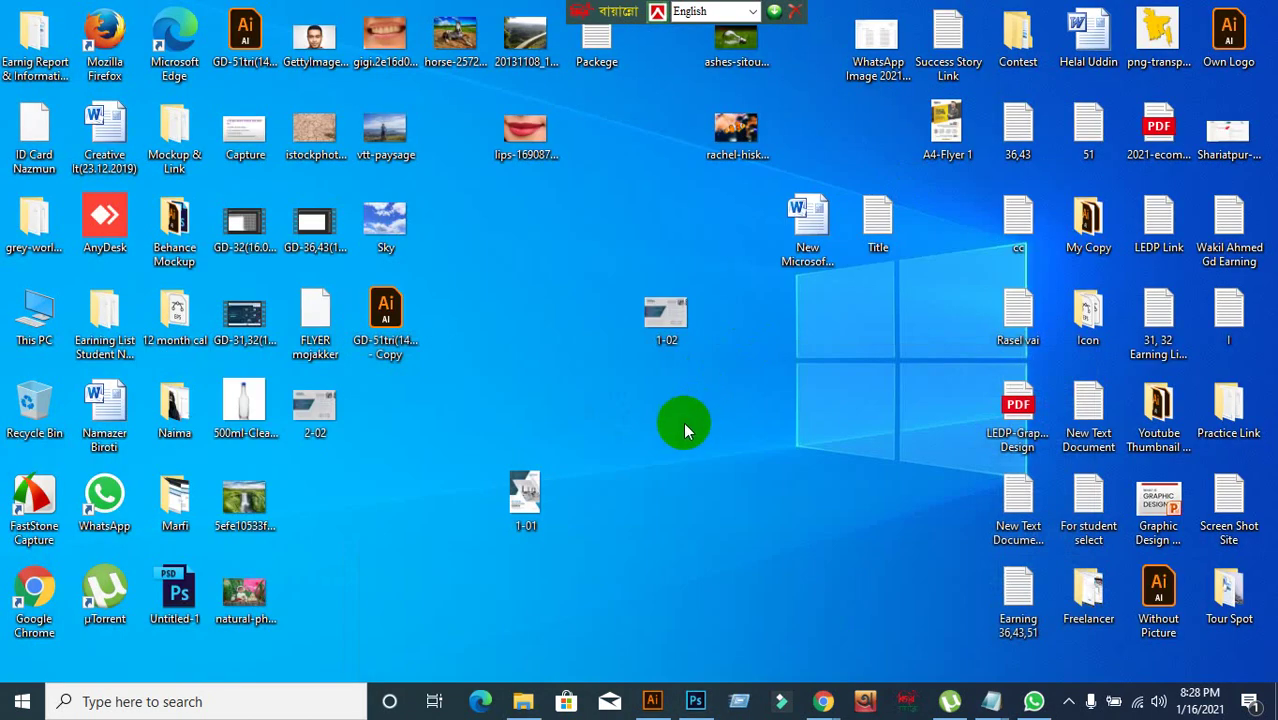
{"action": "left_click_drag", "start_coordinate": [310, 428], "coordinate": [385, 495]}
{"action": "left_click", "coordinate": [668, 322]}
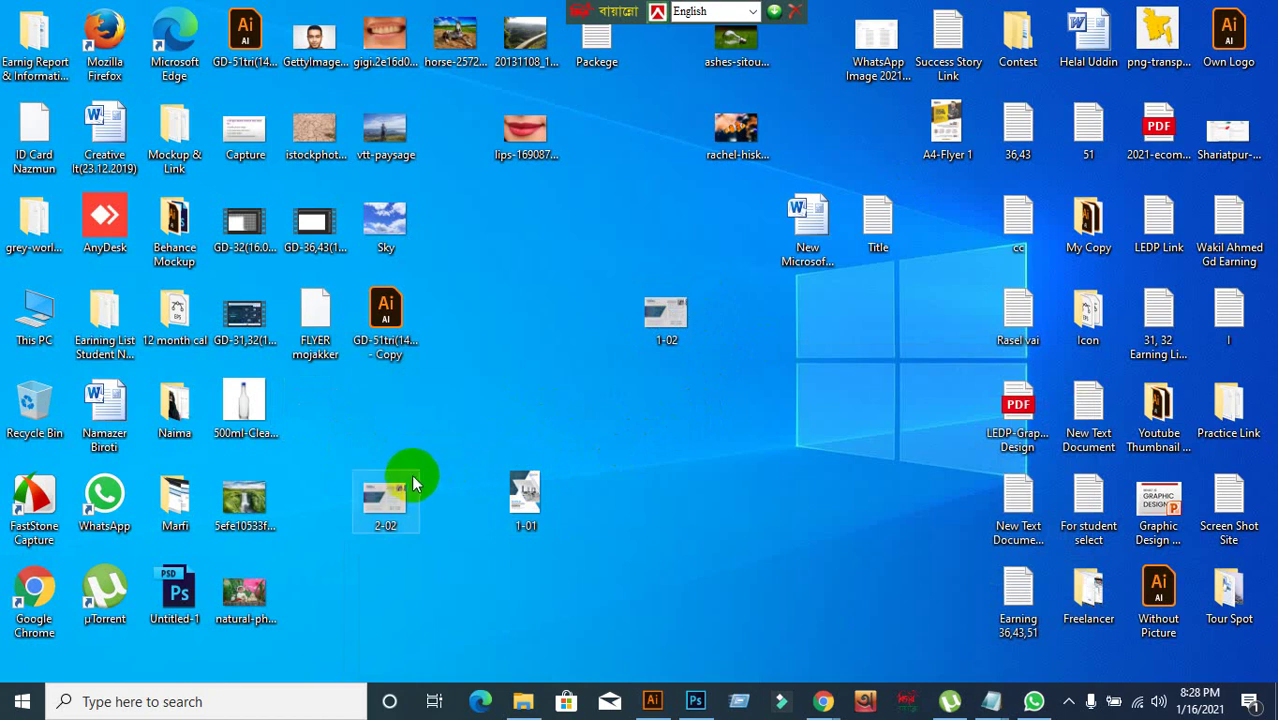
{"action": "left_click_drag", "start_coordinate": [410, 490], "coordinate": [540, 320]}
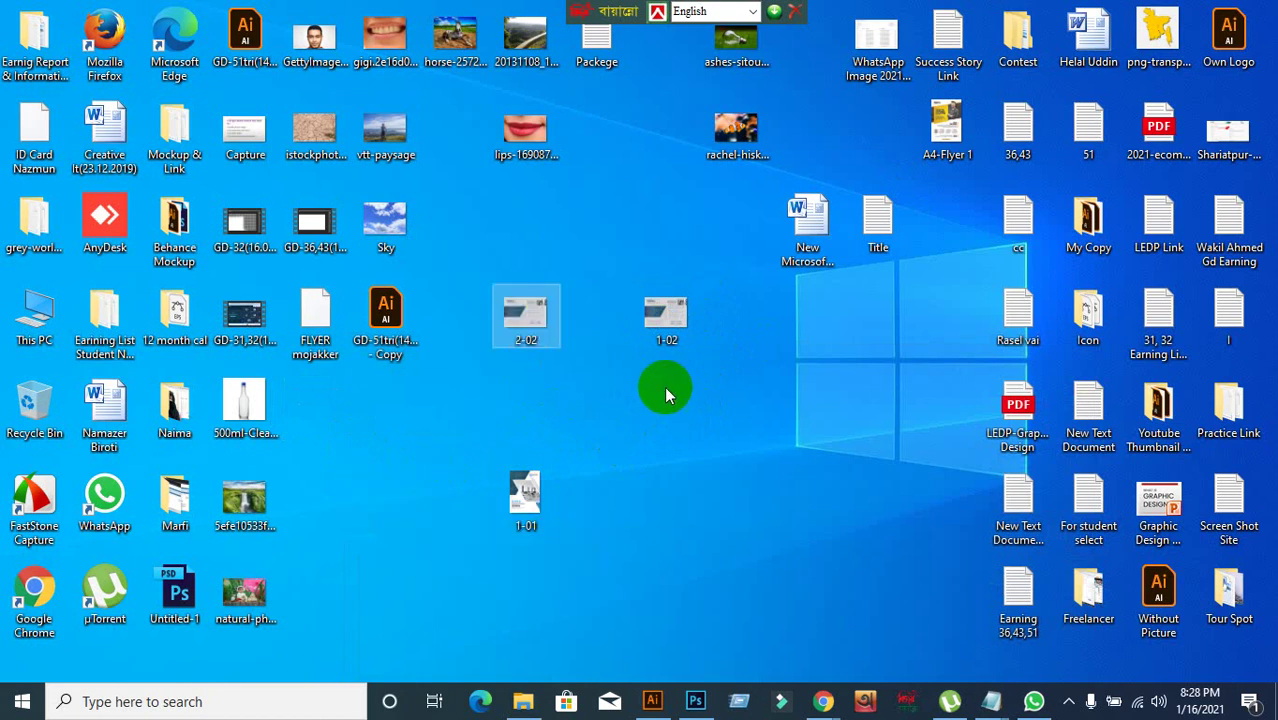
{"action": "left_click_drag", "start_coordinate": [545, 270], "coordinate": [706, 402]}
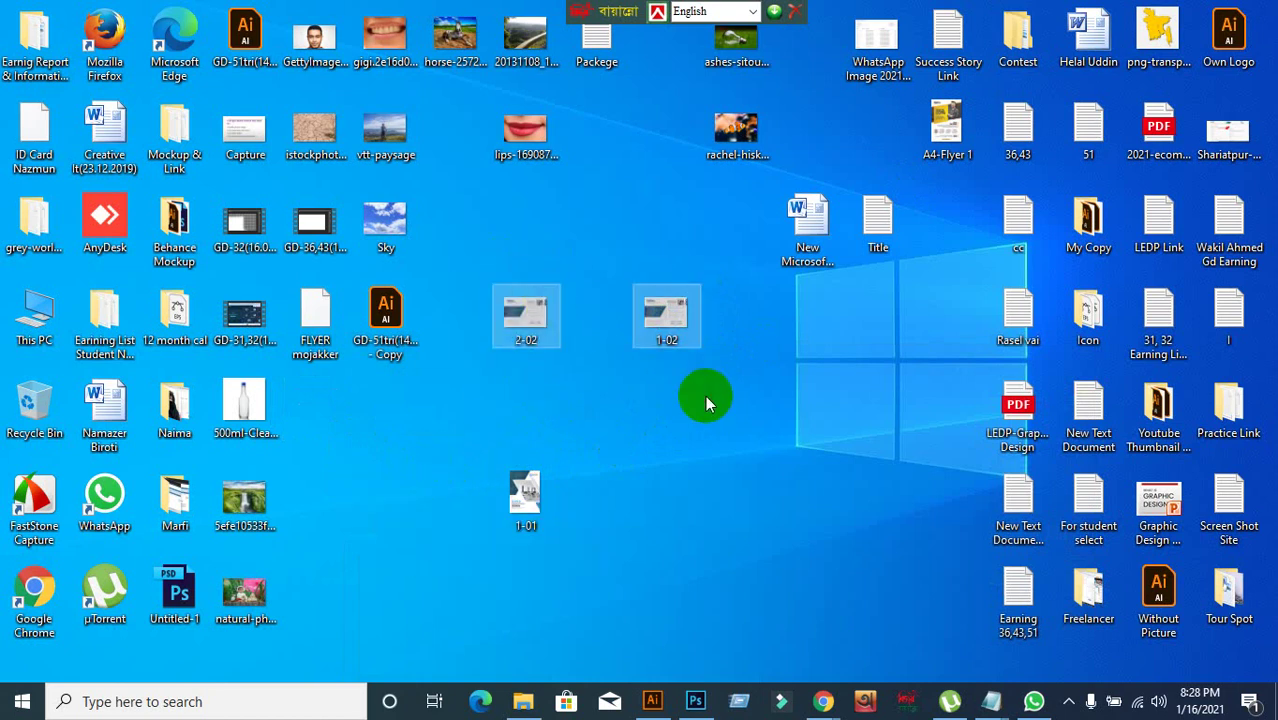
{"action": "key", "text": "Delete"}
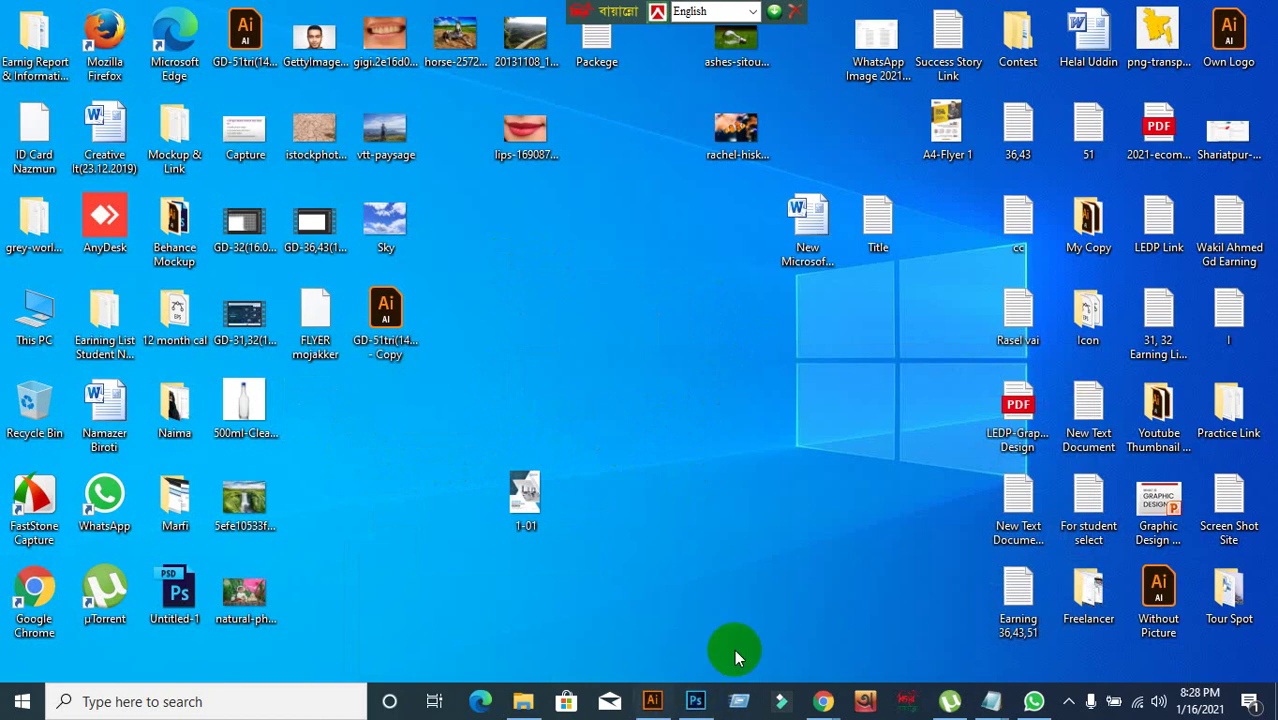
- Return to Illustrator and export only artboard 1 as an RGB JPEG to the Desktop, keeping the document's file name
{"action": "left_click", "coordinate": [652, 702]}
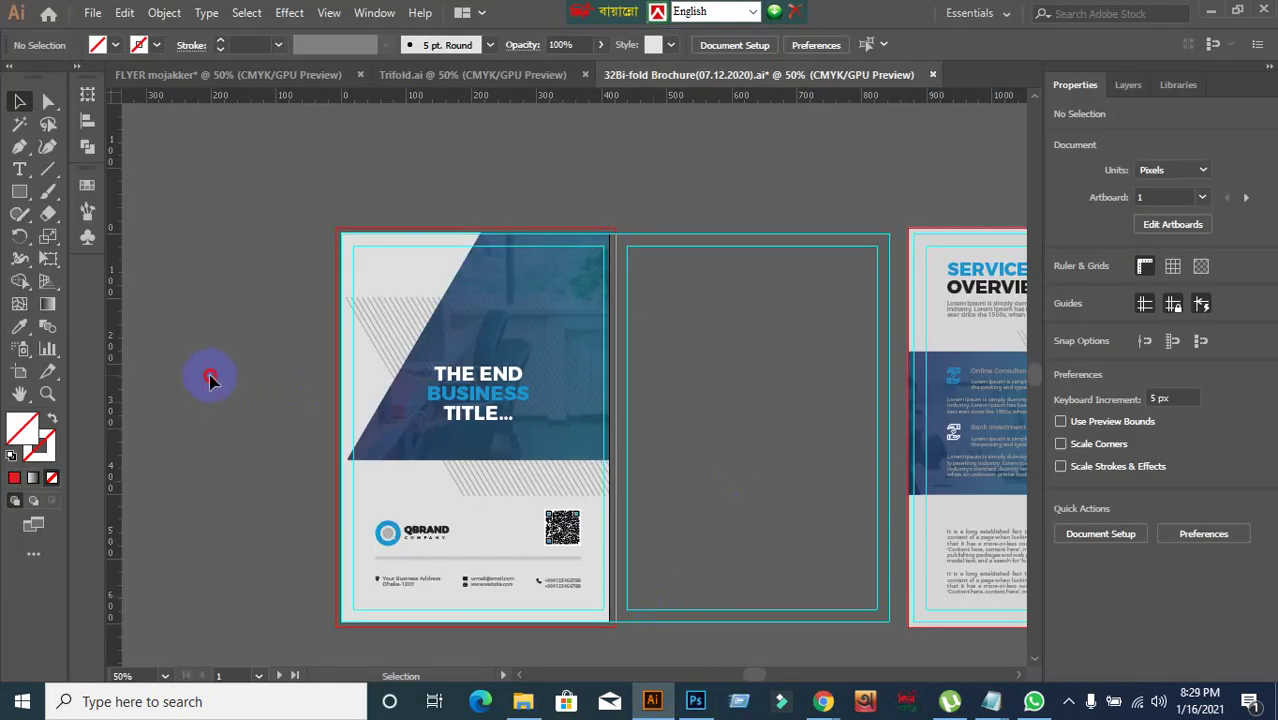
{"action": "left_click", "coordinate": [92, 12]}
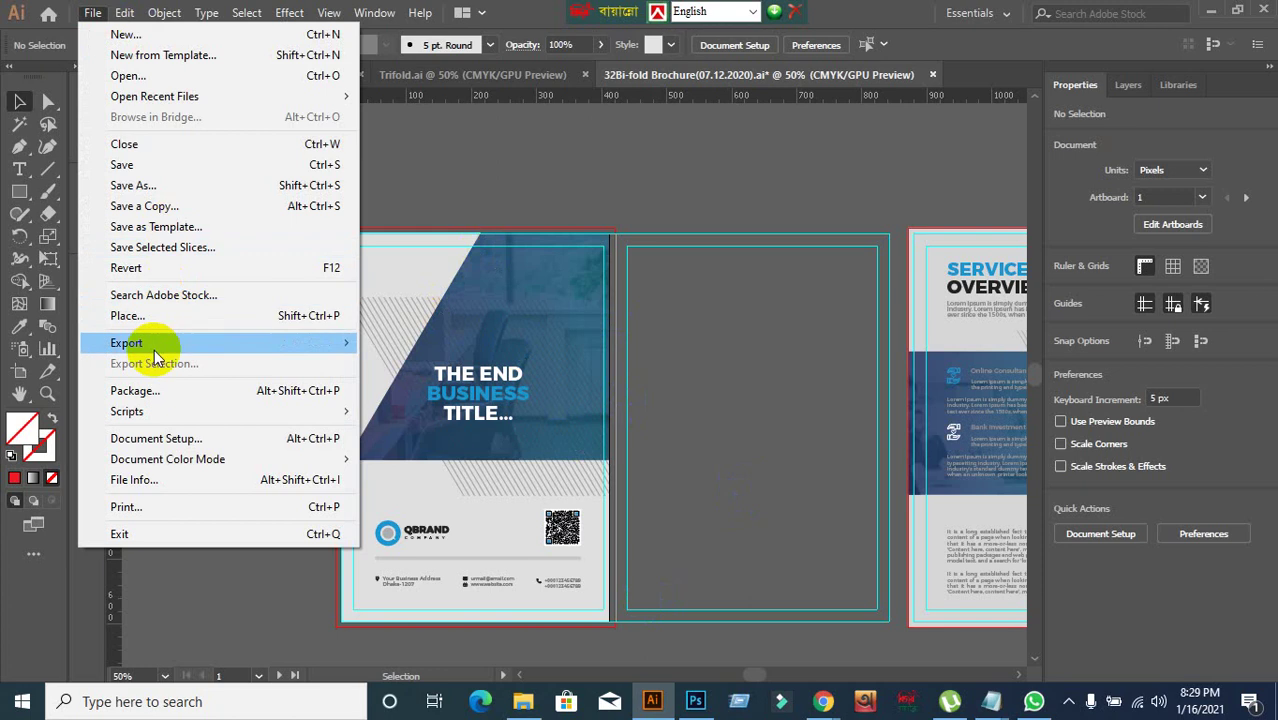
{"action": "mouse_move", "coordinate": [154, 349]}
{"action": "left_click", "coordinate": [480, 360]}
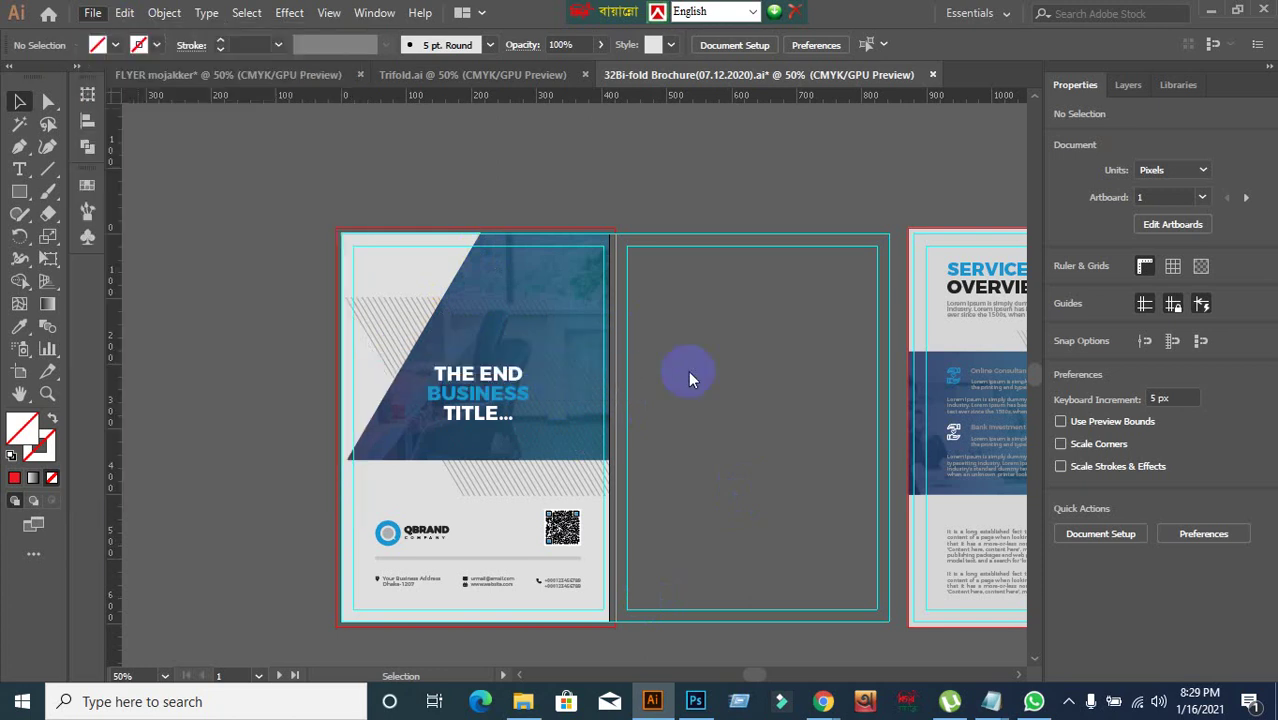
{"action": "left_click", "coordinate": [604, 539]}
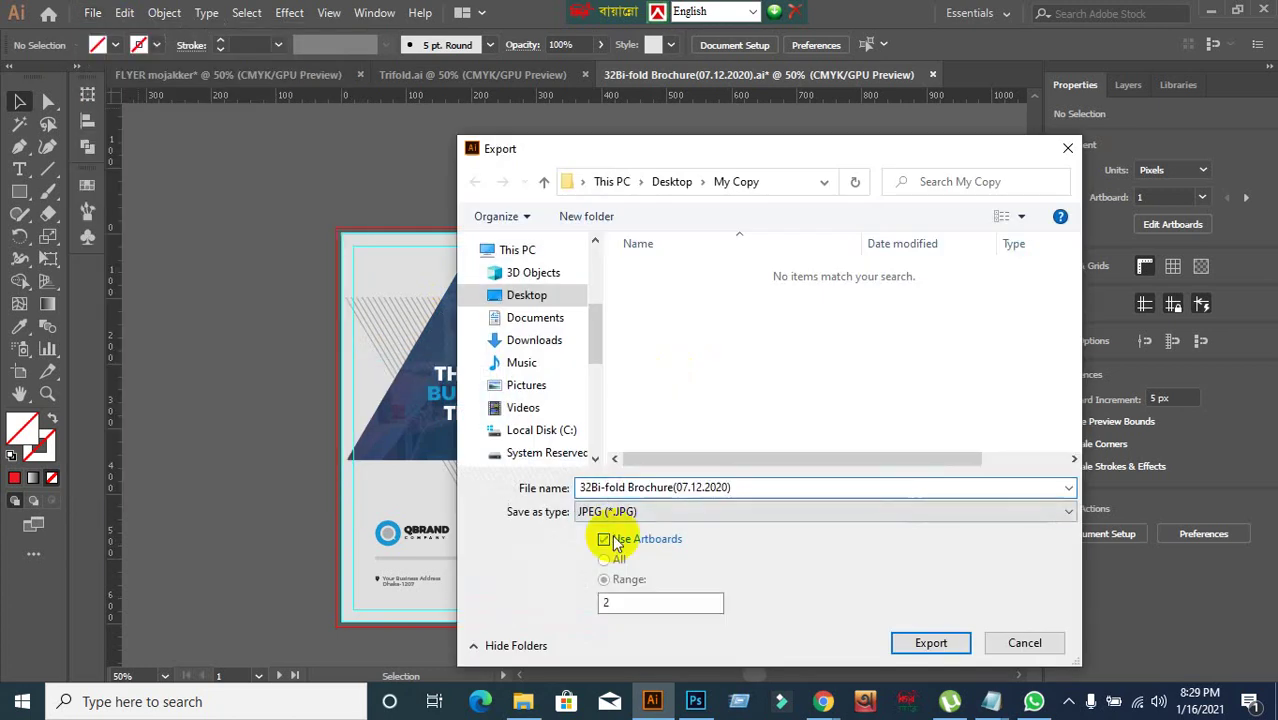
{"action": "left_click", "coordinate": [624, 606]}
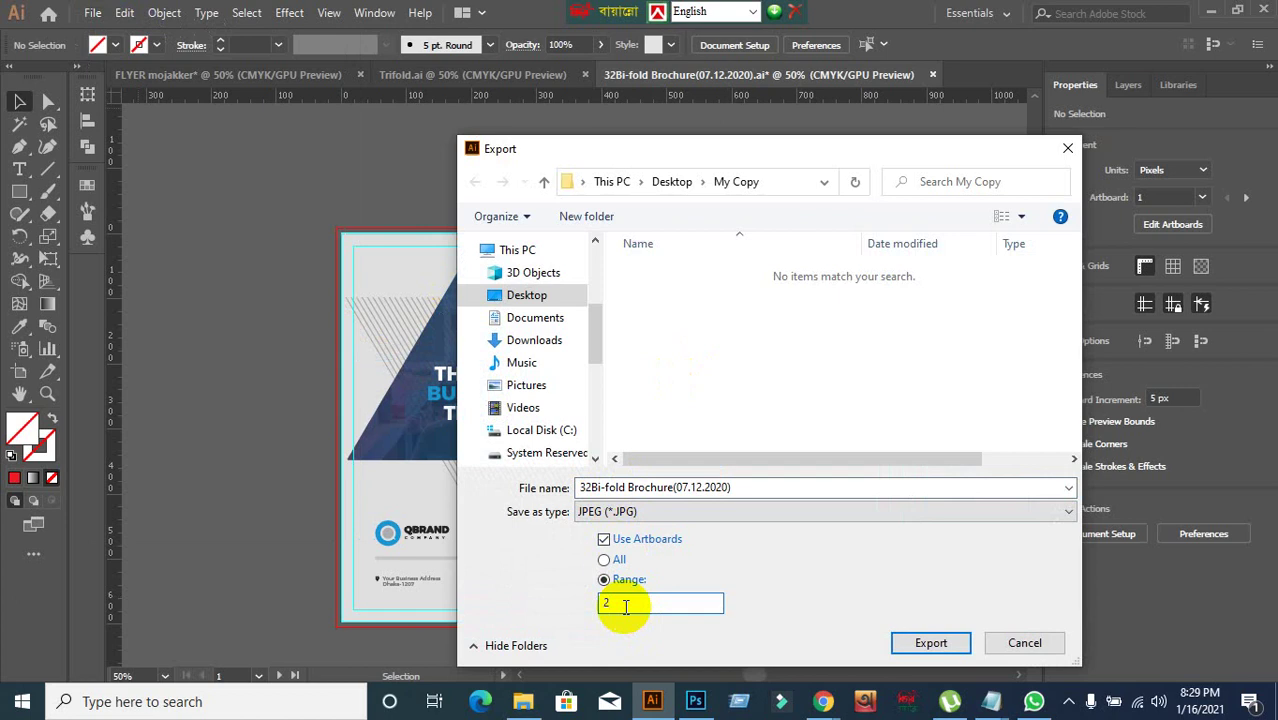
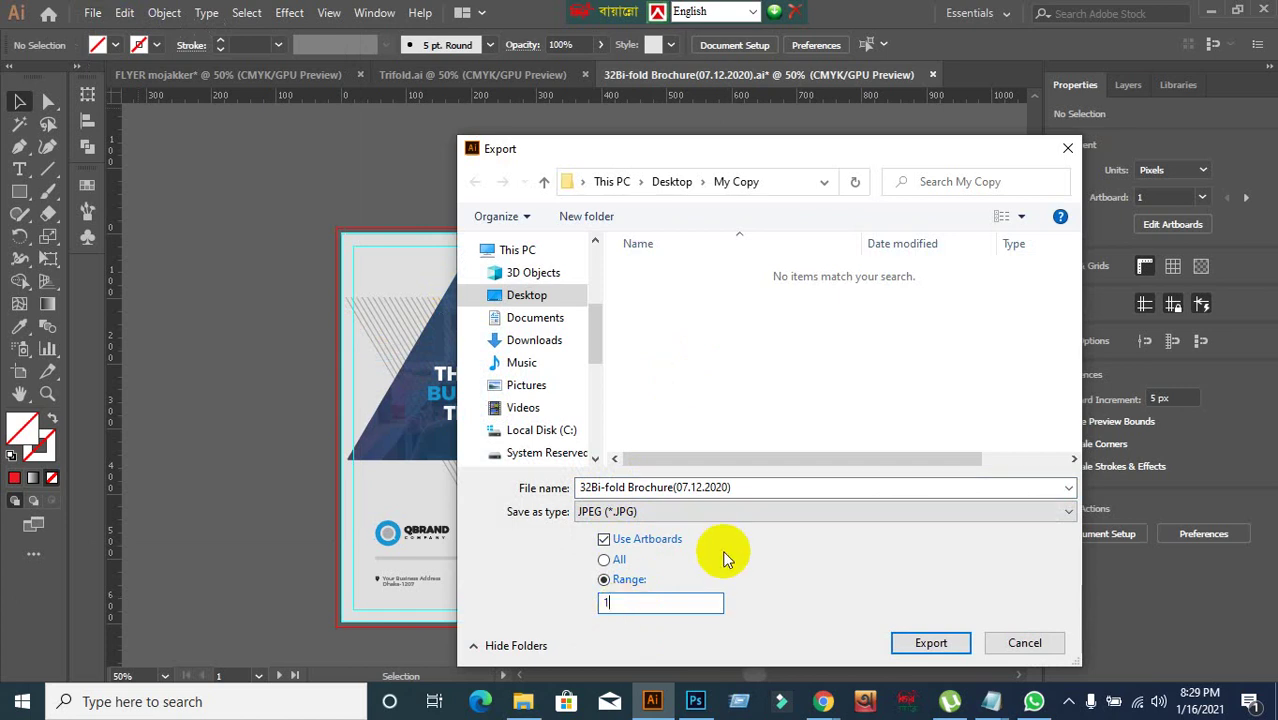
{"action": "left_click", "coordinate": [540, 294]}
{"action": "left_click", "coordinate": [932, 643]}
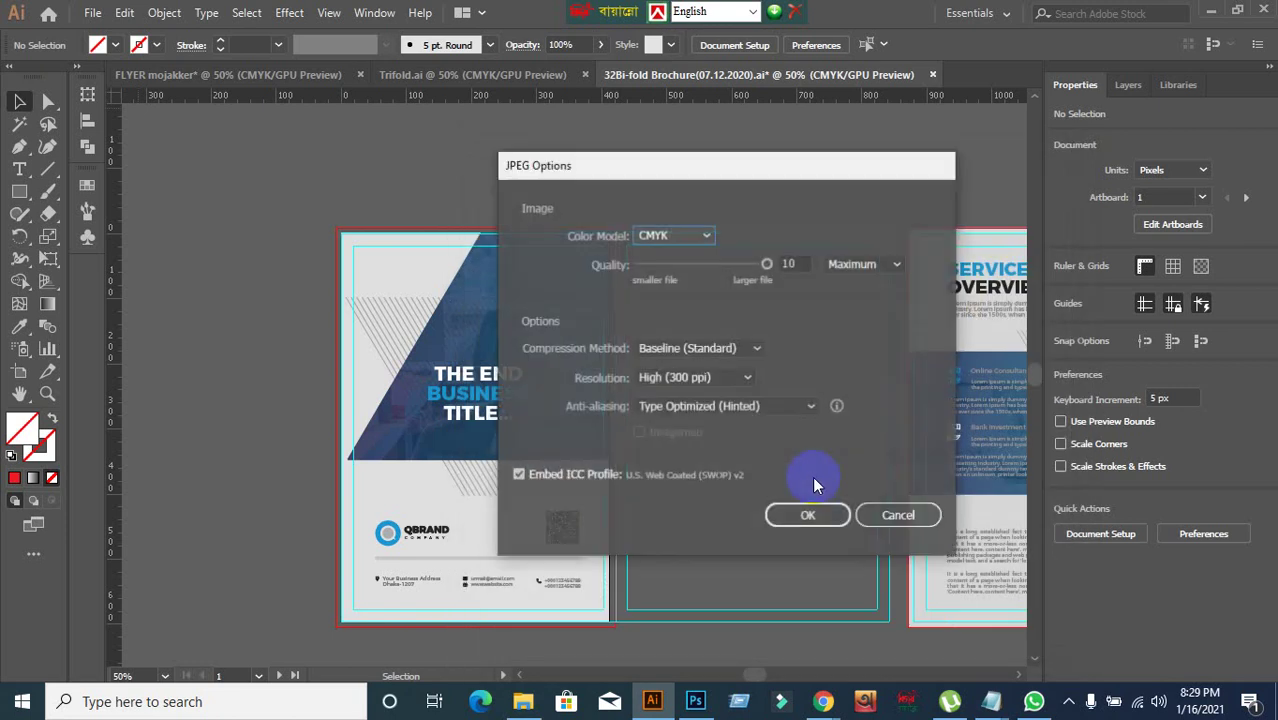
{"action": "left_click", "coordinate": [705, 236]}
{"action": "left_click", "coordinate": [680, 262]}
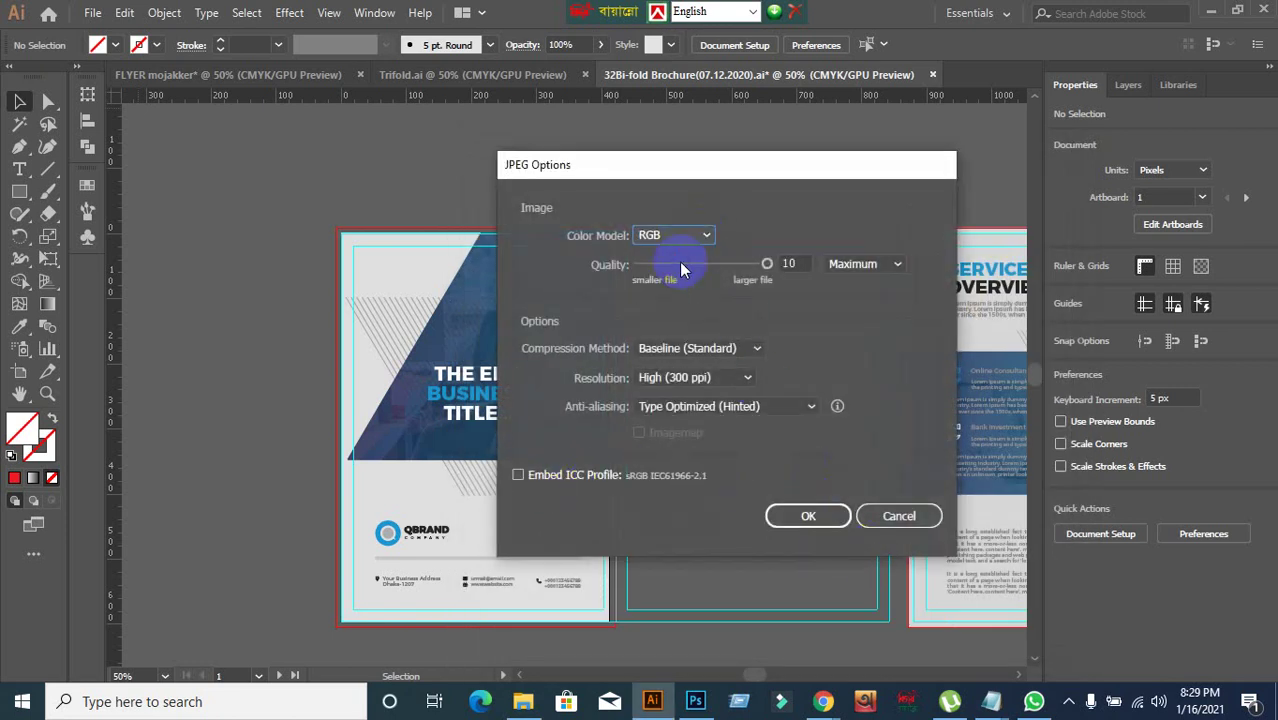
{"action": "left_click", "coordinate": [808, 517]}
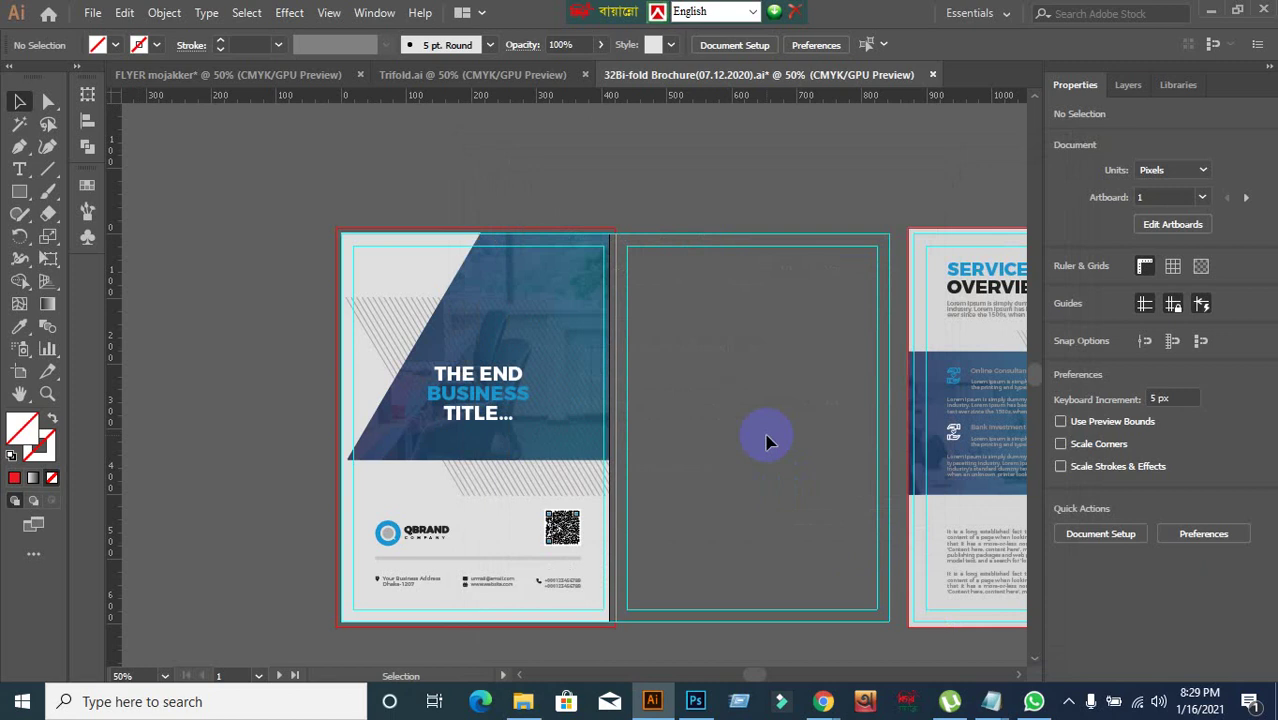
- Minimize Illustrator, move the exported 32Bi-fold Brochure(07.12.2020)-01 image to an empty desktop area and view it in Photos
{"action": "left_click", "coordinate": [1213, 13]}
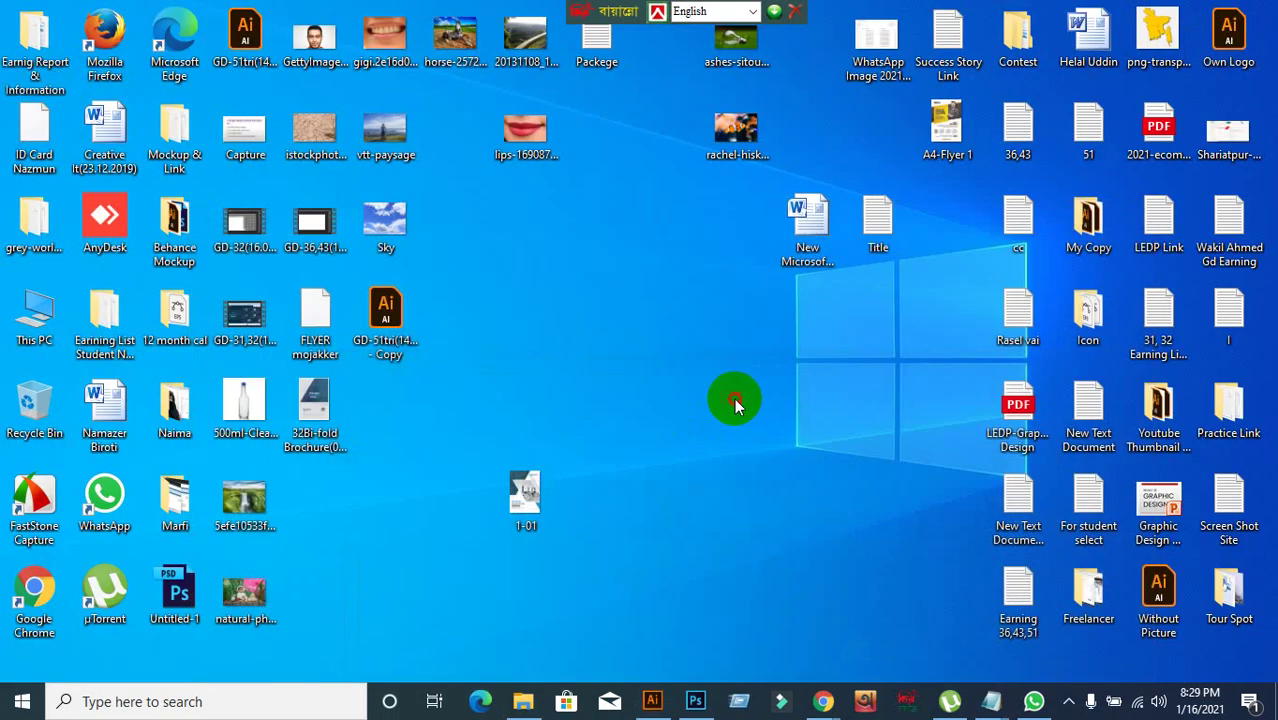
{"action": "left_click", "coordinate": [319, 427]}
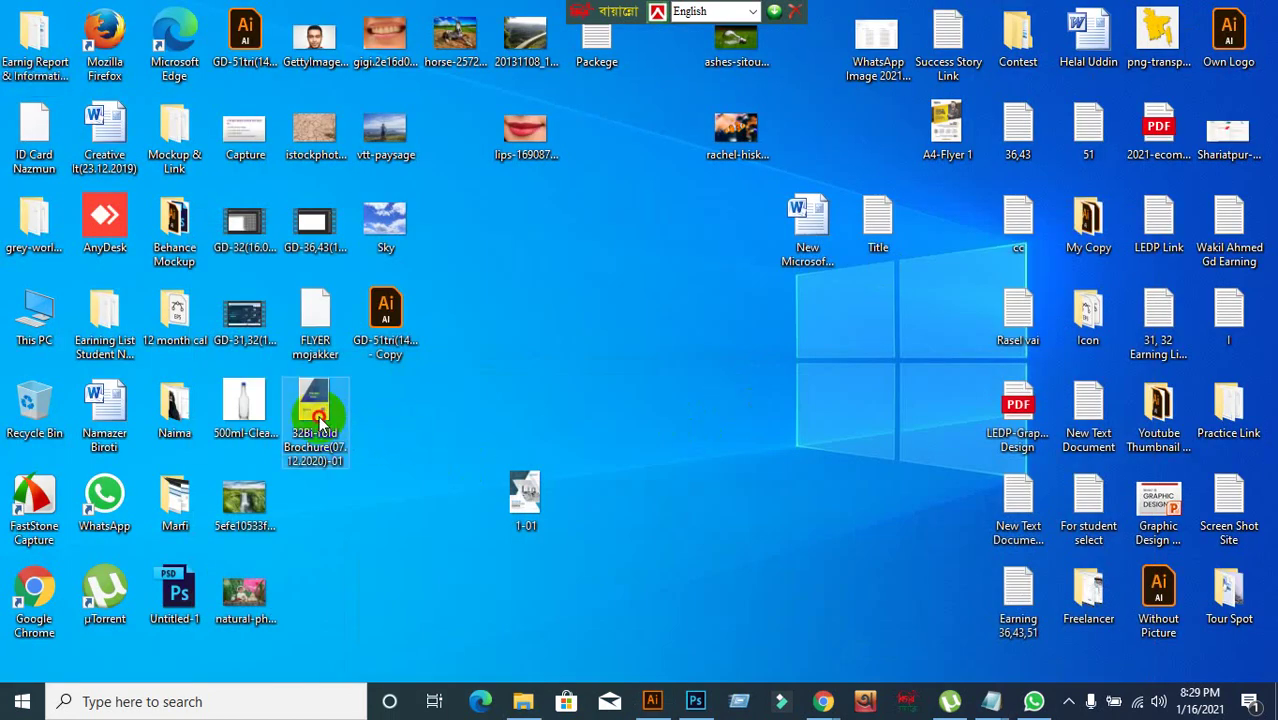
{"action": "left_click_drag", "start_coordinate": [319, 420], "coordinate": [724, 437]}
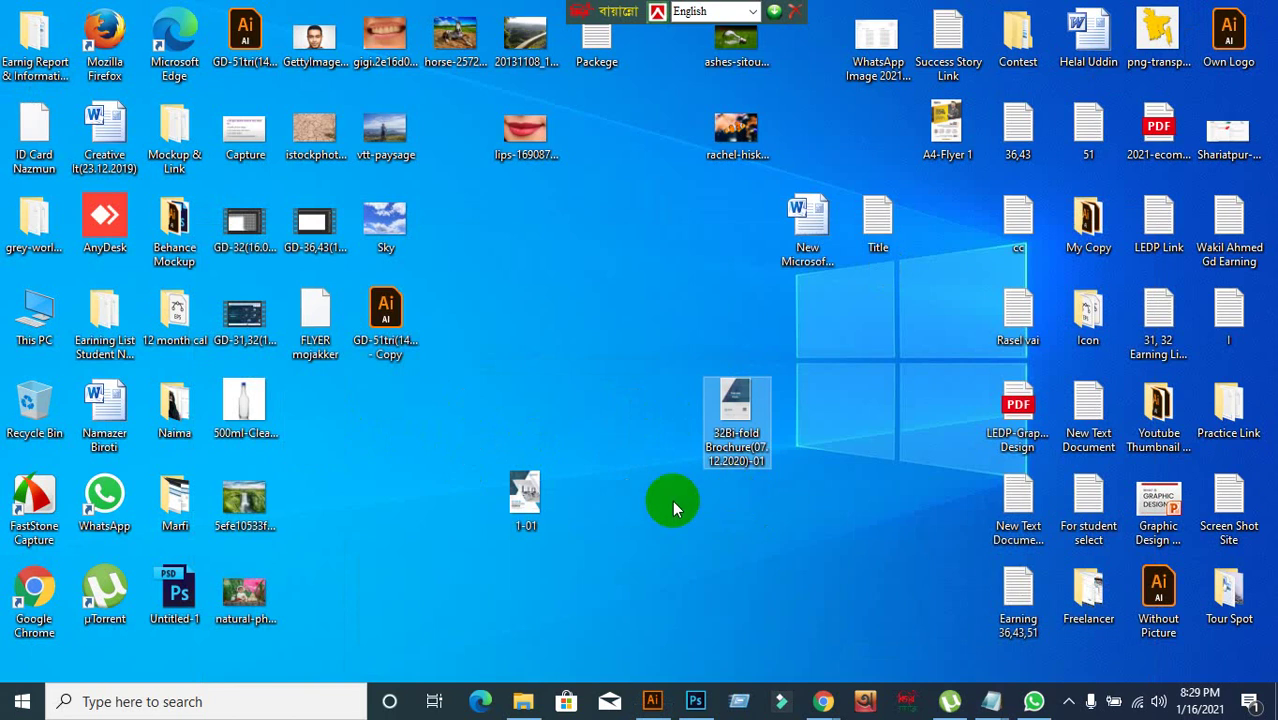
{"action": "double_click", "coordinate": [740, 424]}
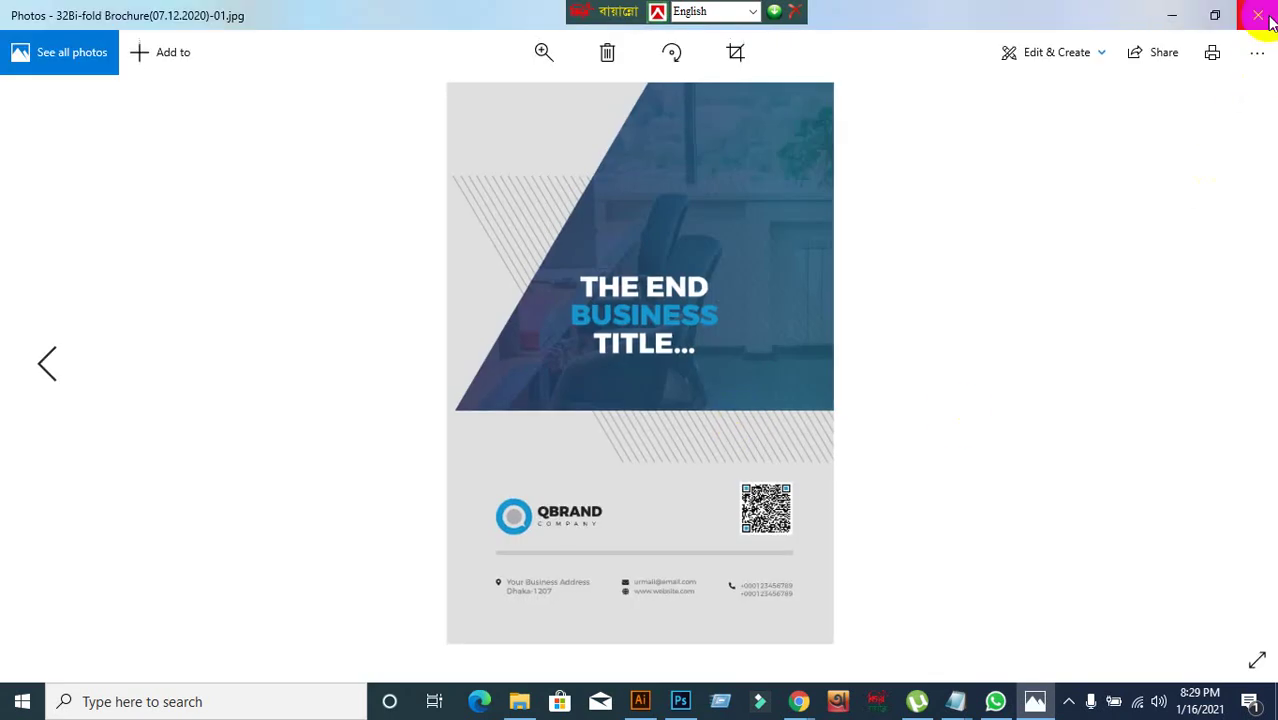
{"action": "left_click", "coordinate": [1258, 16]}
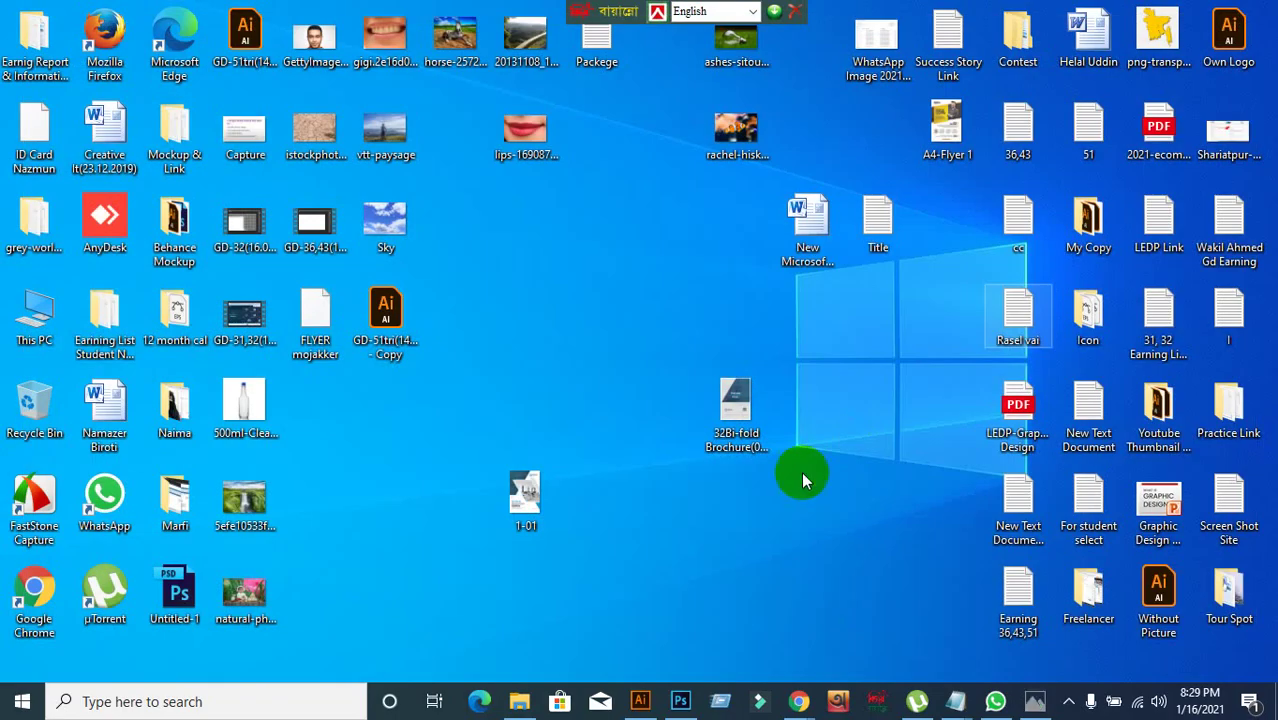
- Open the exported brochure JPEG in Photoshop, compare its edges with the back cover in Illustrator, and close the image
{"action": "left_click", "coordinate": [692, 703]}
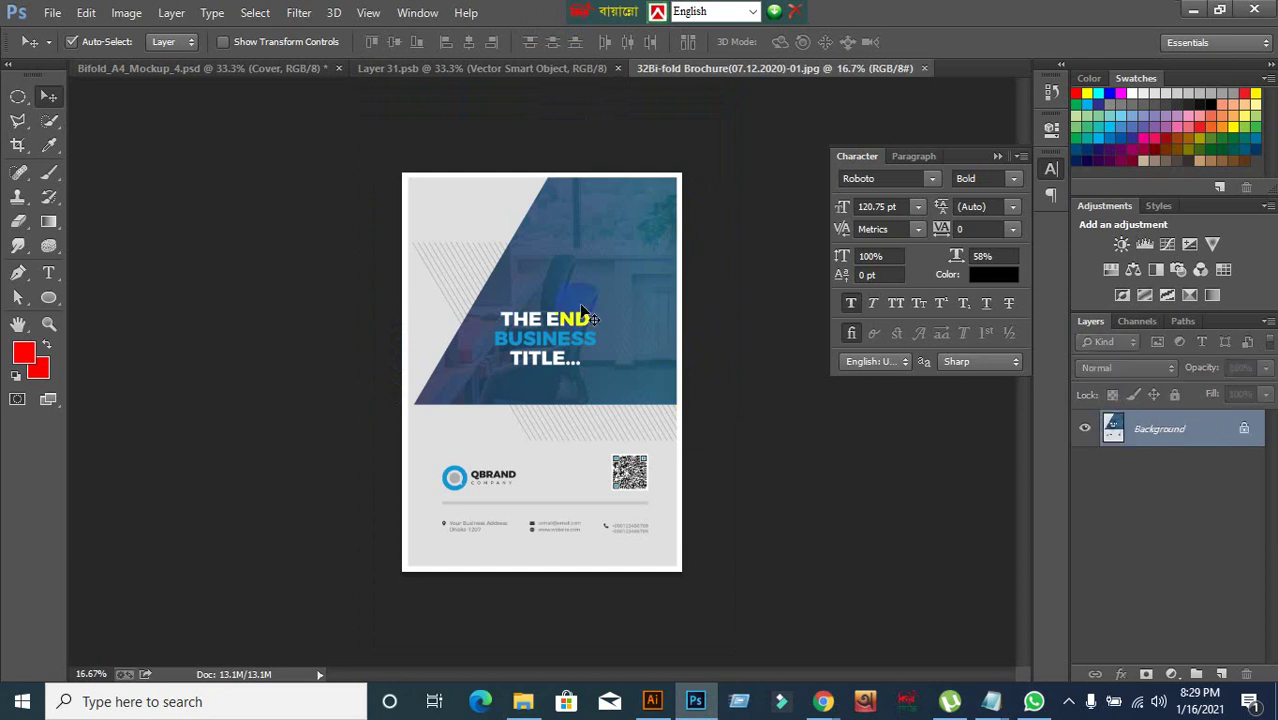
{"action": "left_click", "coordinate": [652, 703]}
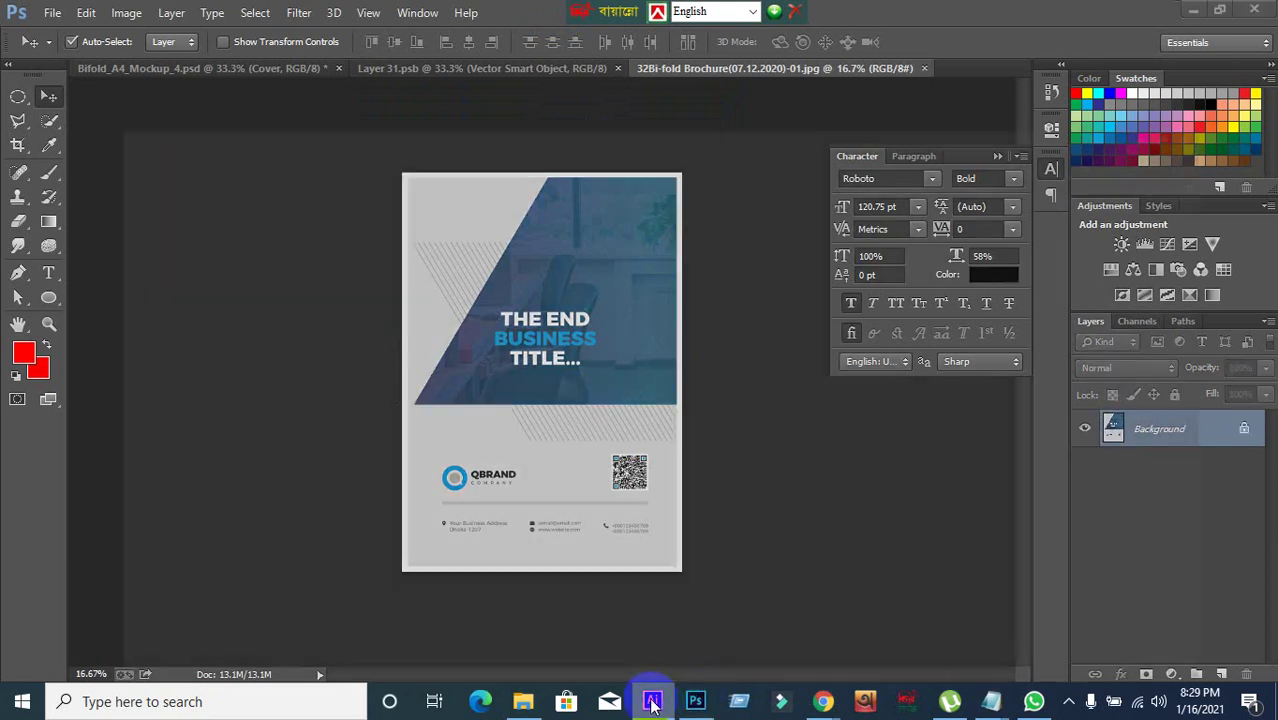
{"action": "left_click", "coordinate": [289, 377]}
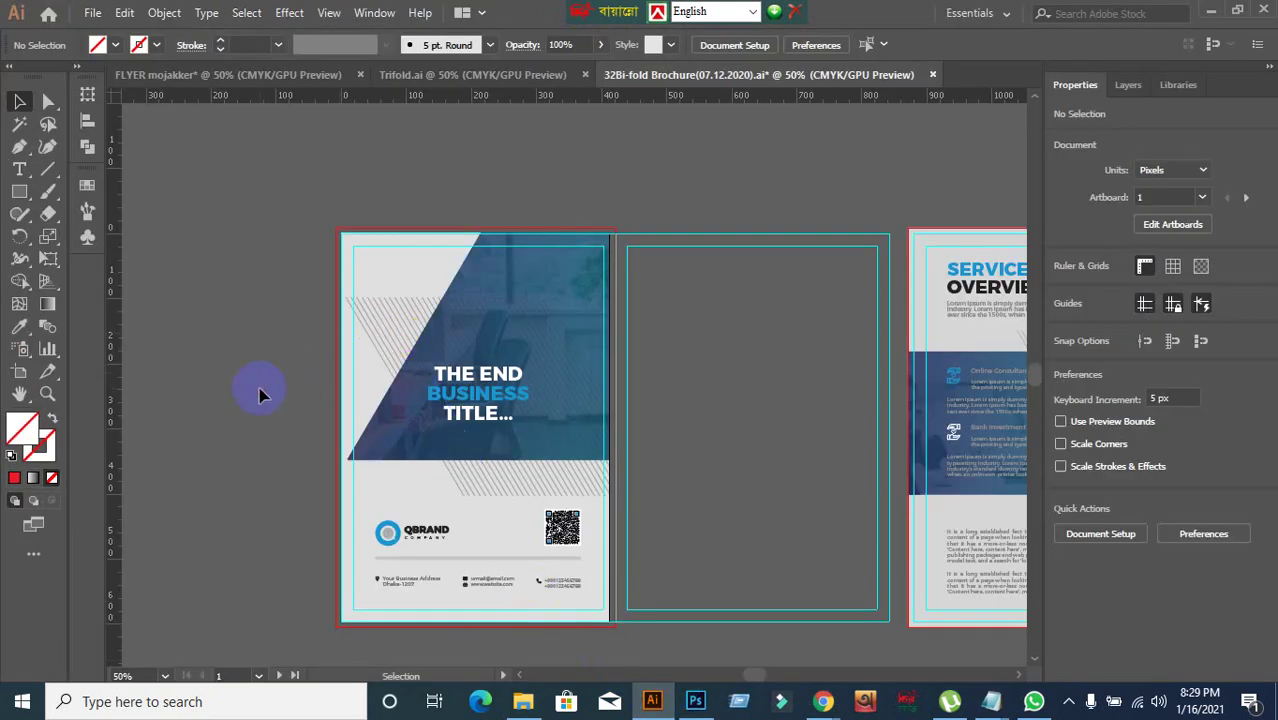
{"action": "left_click", "coordinate": [1208, 9]}
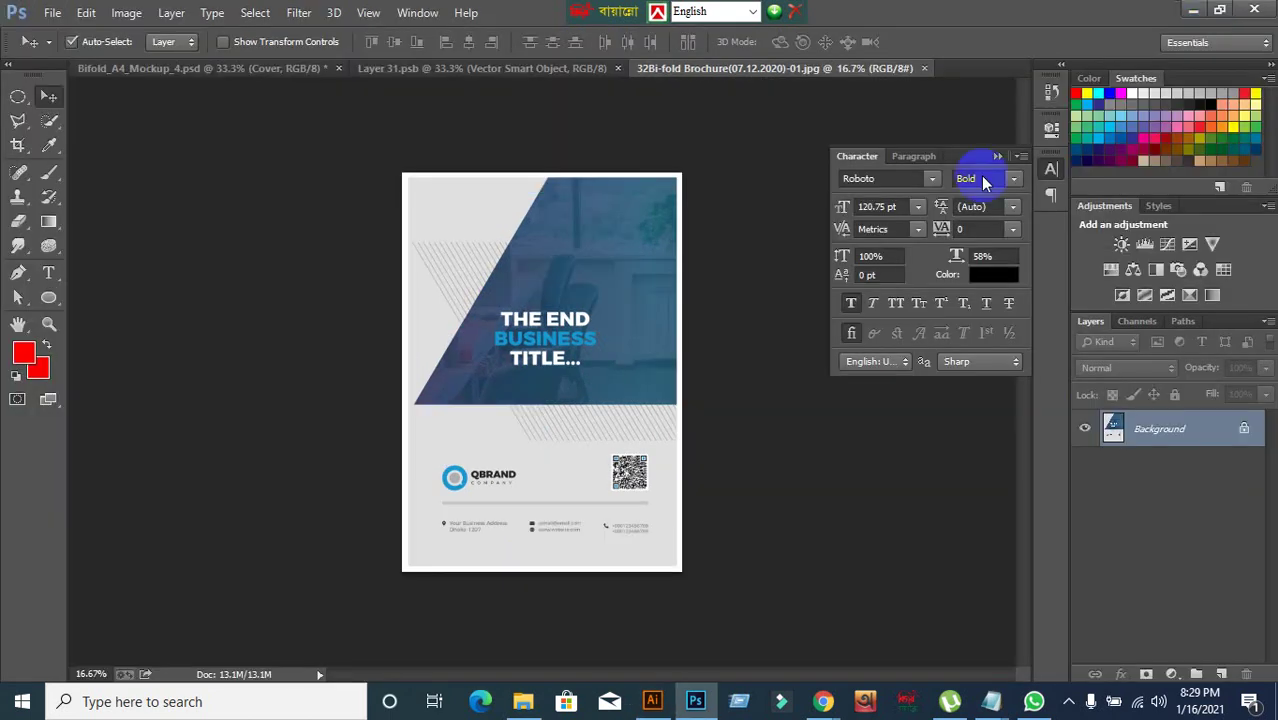
{"action": "left_click", "coordinate": [924, 70]}
- Minimize Photoshop and delete the exported 32Bi-fold Brochure JPEG from the desktop
{"action": "left_click", "coordinate": [1192, 10]}
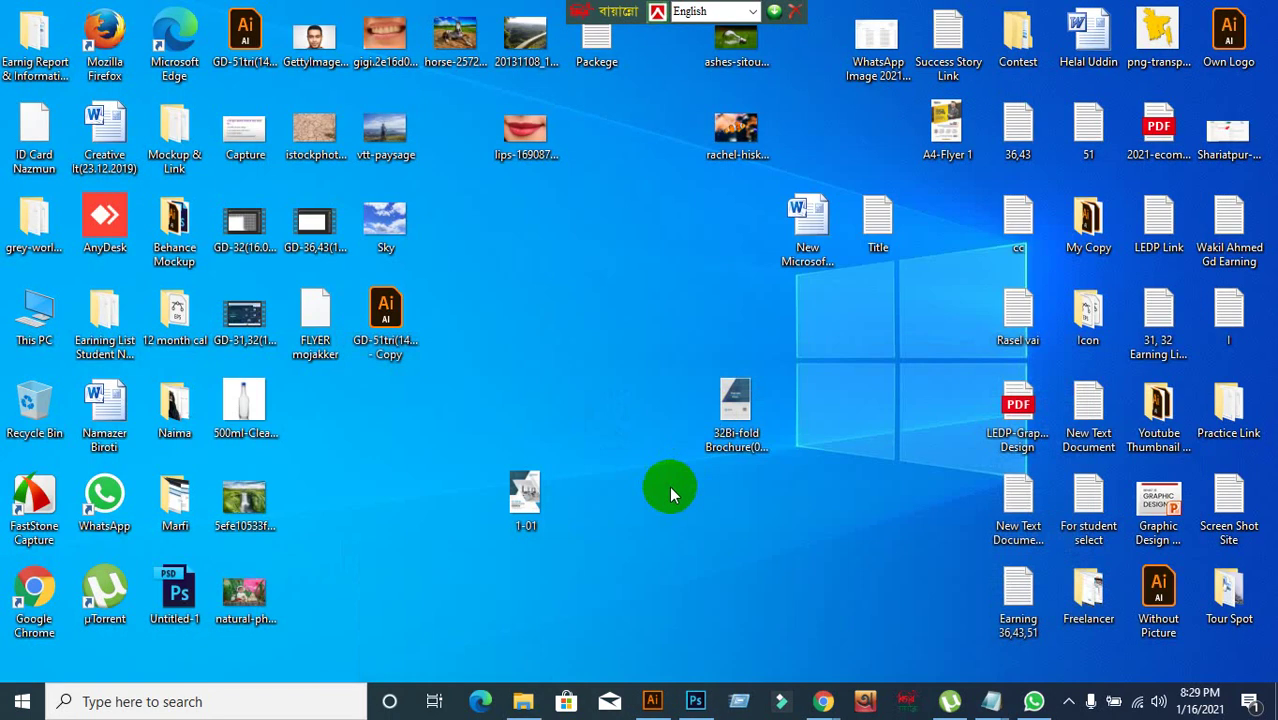
{"action": "left_click_drag", "start_coordinate": [668, 330], "coordinate": [836, 537]}
{"action": "key", "text": "Delete"}
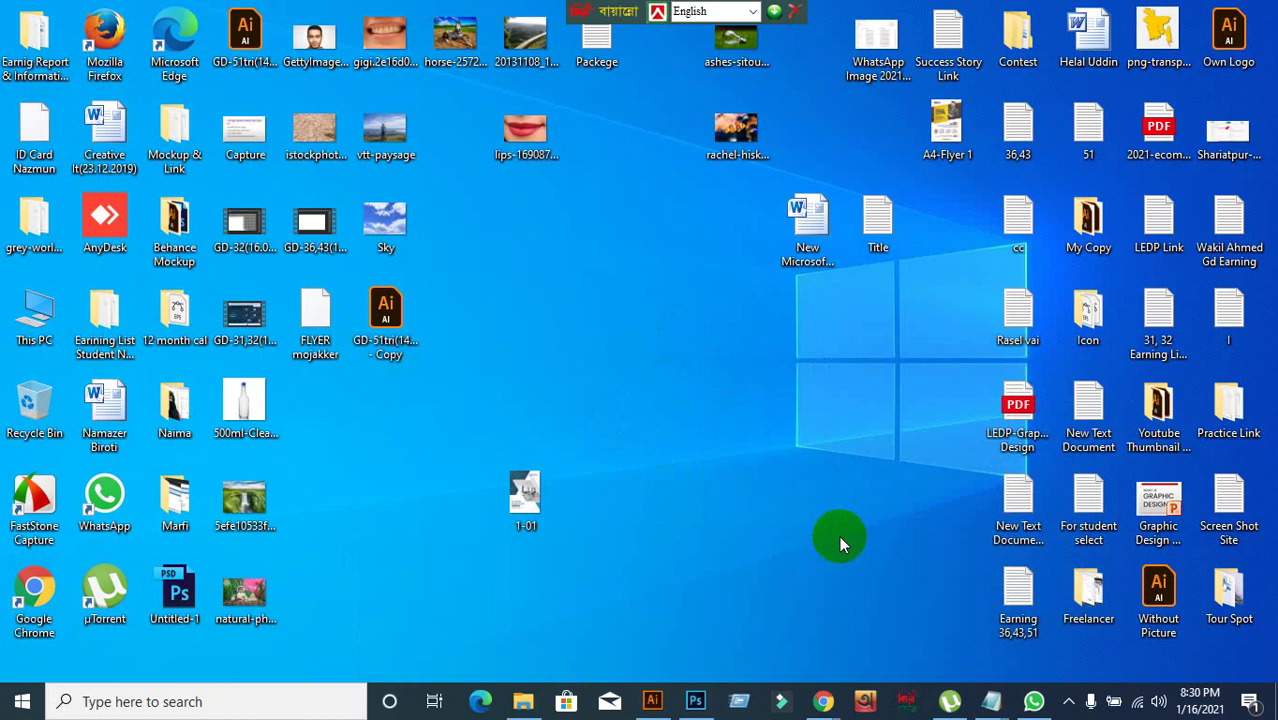
- Return to Illustrator and set the document's bleed to 0 px on all sides
{"action": "left_click", "coordinate": [652, 701]}
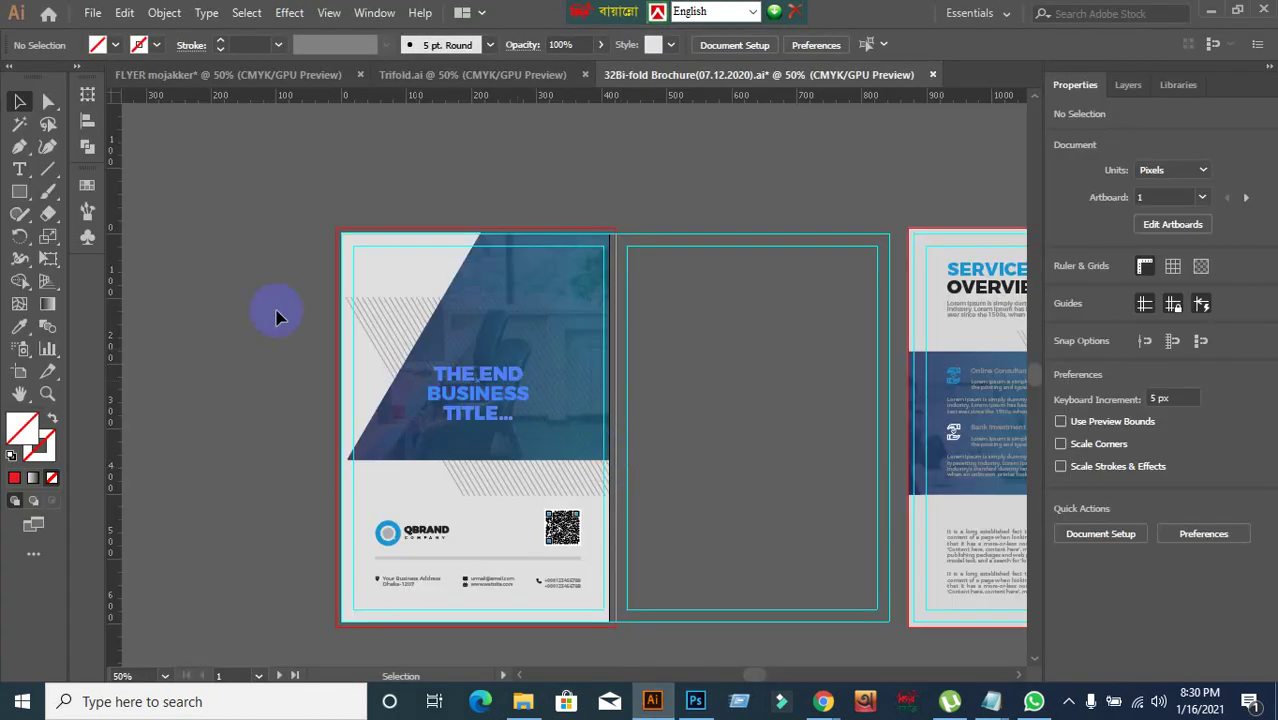
{"action": "left_click", "coordinate": [91, 12]}
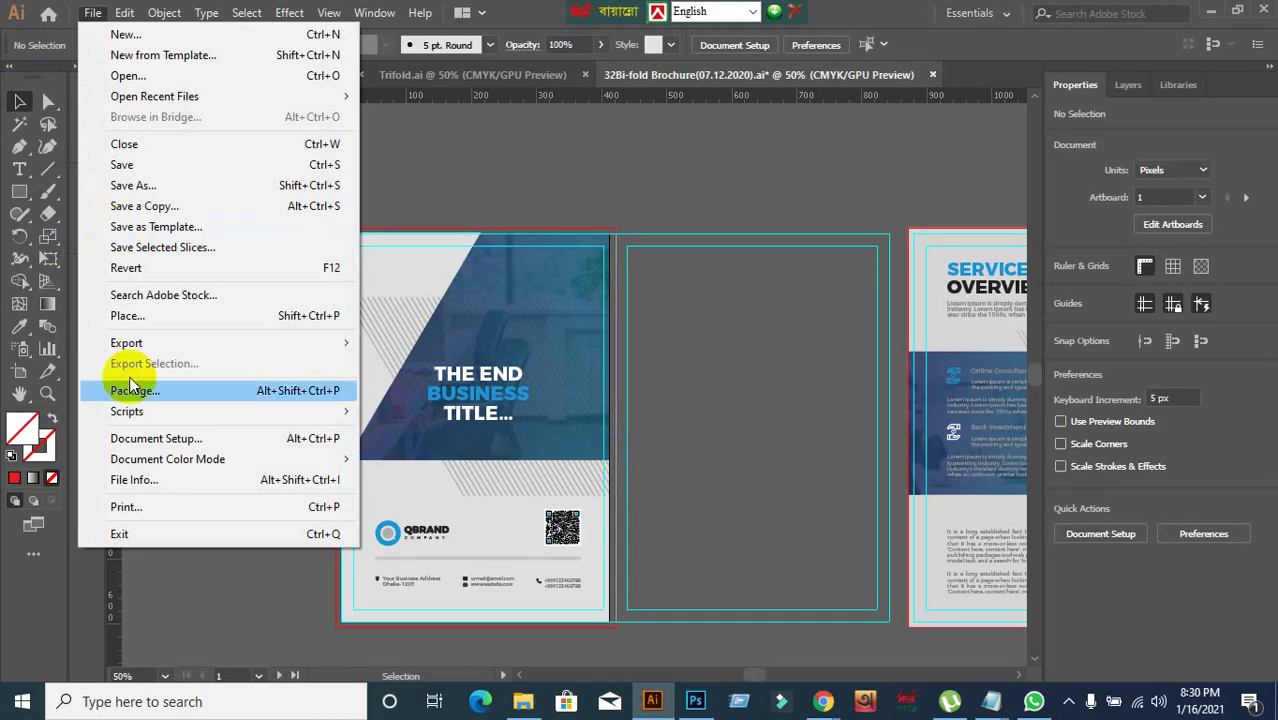
{"action": "mouse_move", "coordinate": [132, 411]}
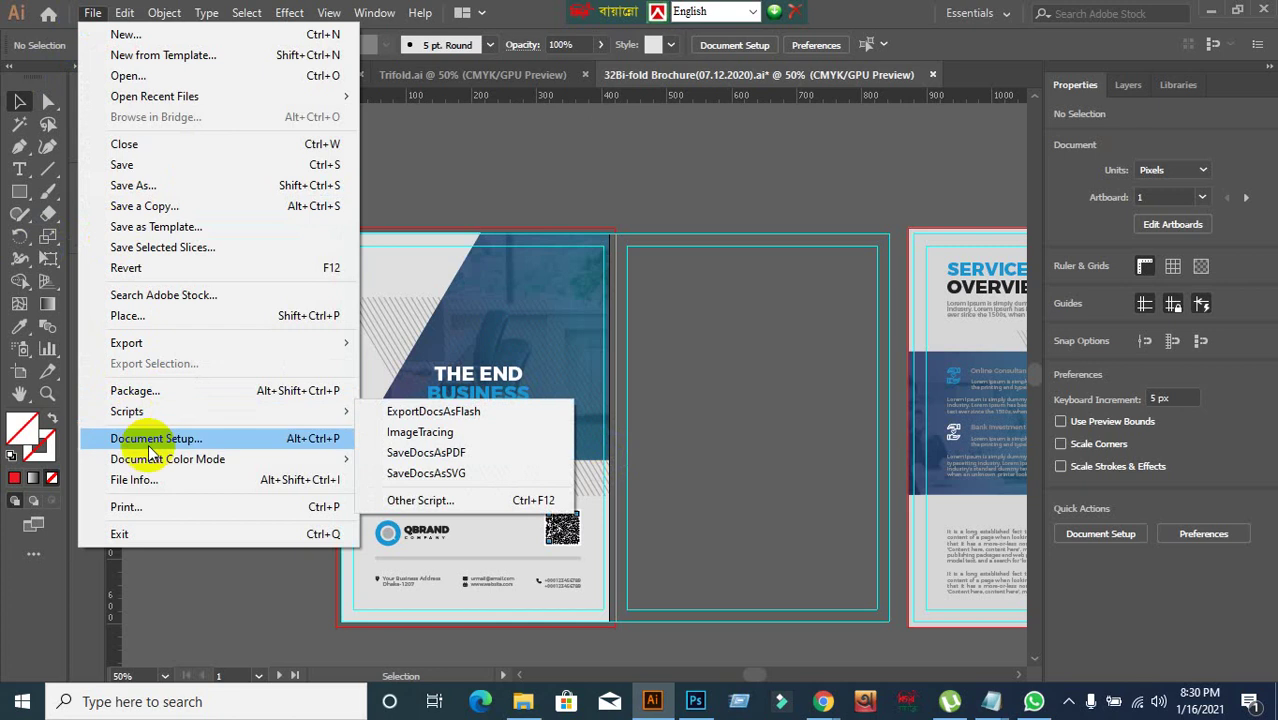
{"action": "left_click", "coordinate": [162, 438]}
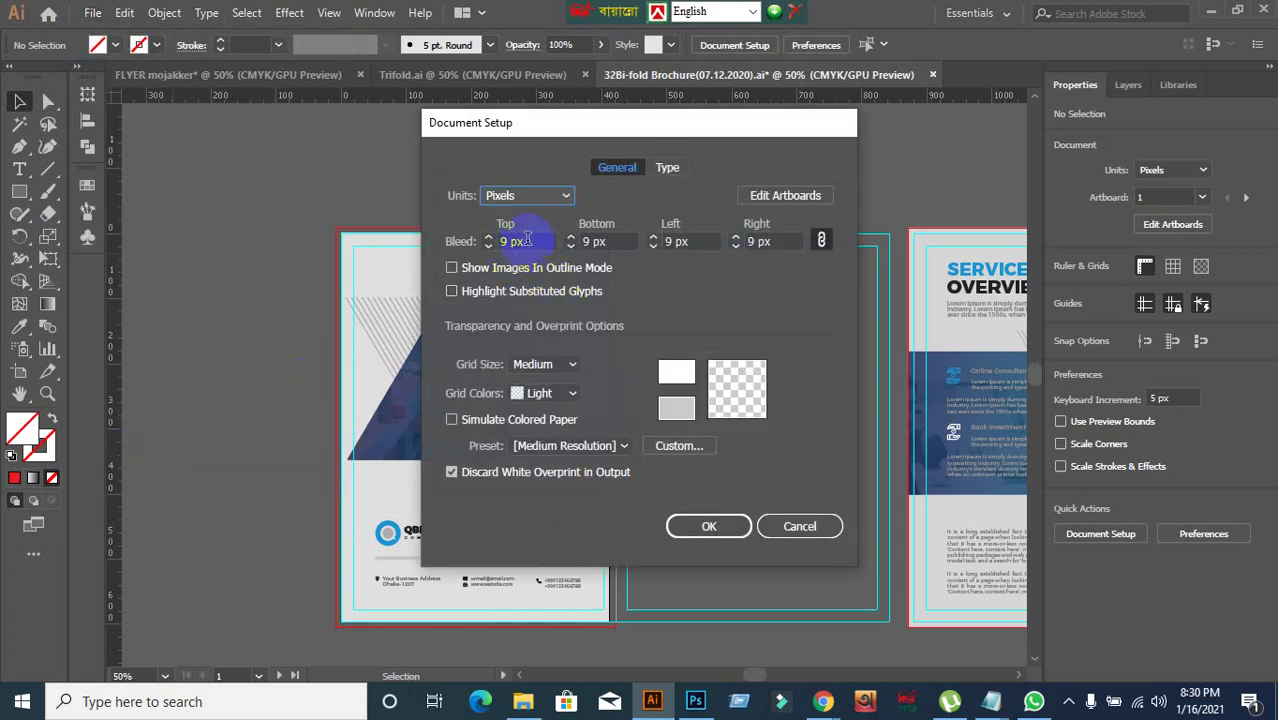
{"action": "left_click_drag", "start_coordinate": [527, 240], "coordinate": [413, 256]}
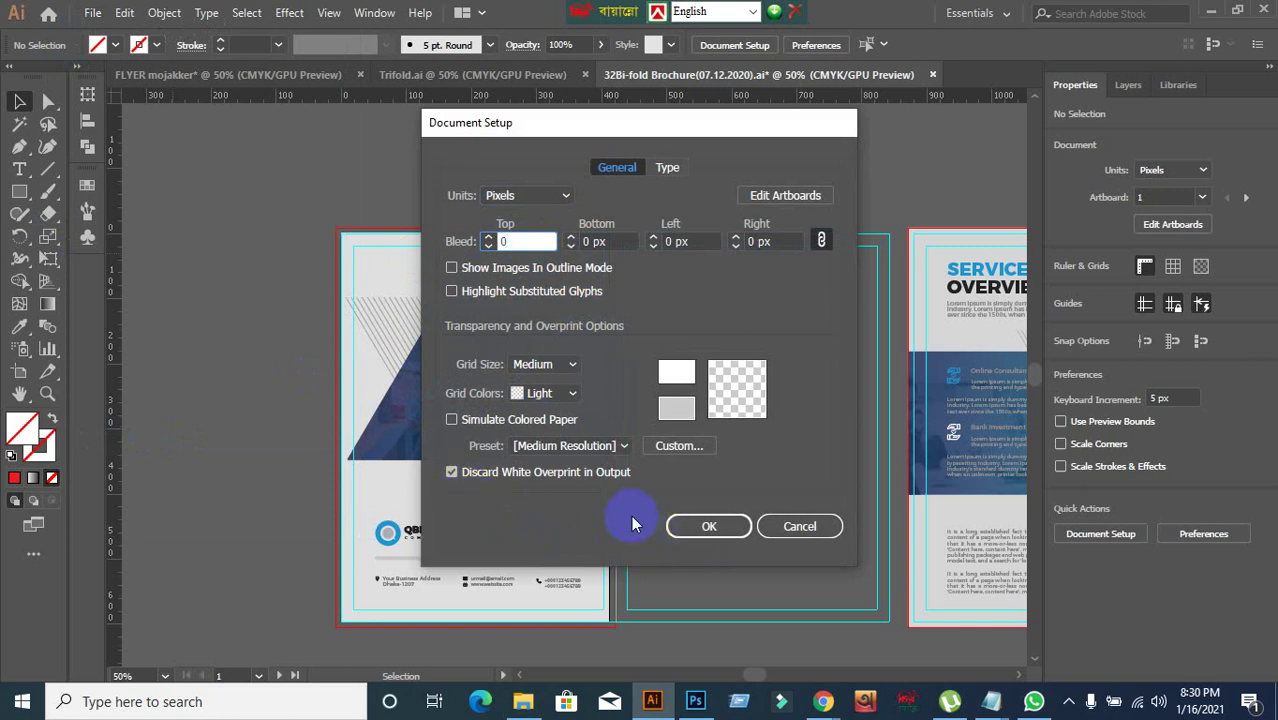
{"action": "left_click", "coordinate": [704, 527]}
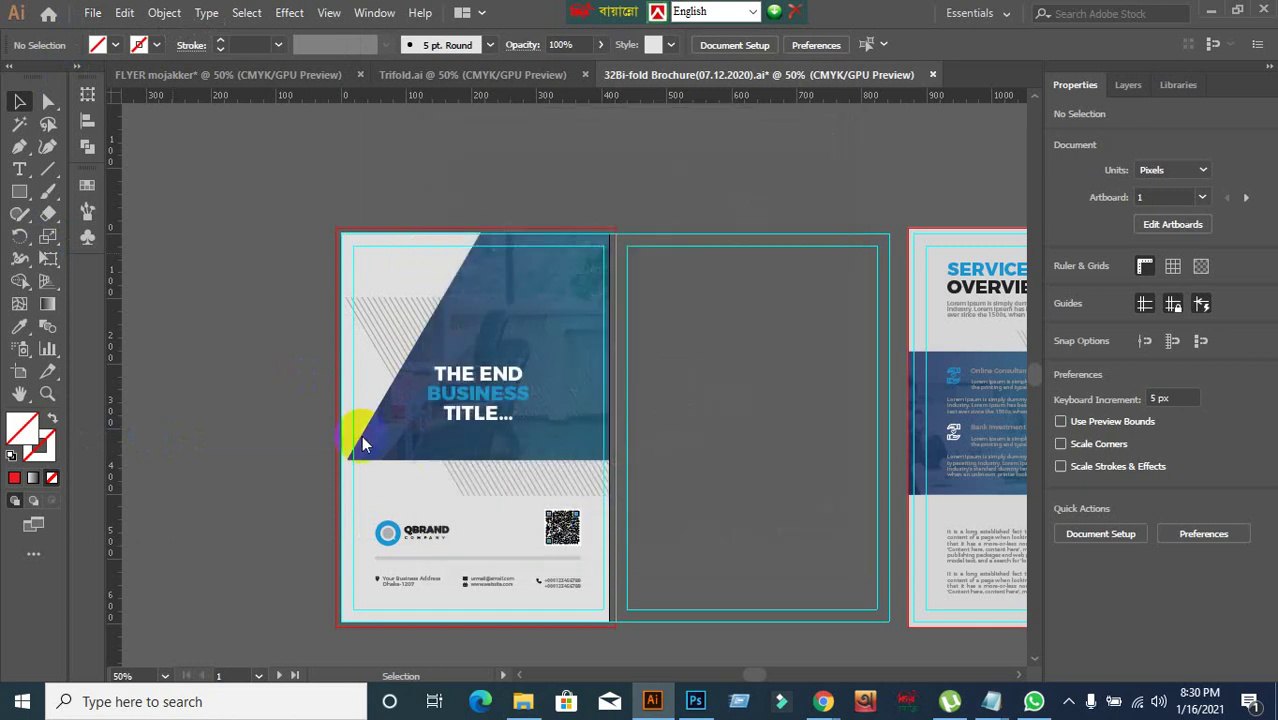
{"action": "left_click", "coordinate": [252, 428]}
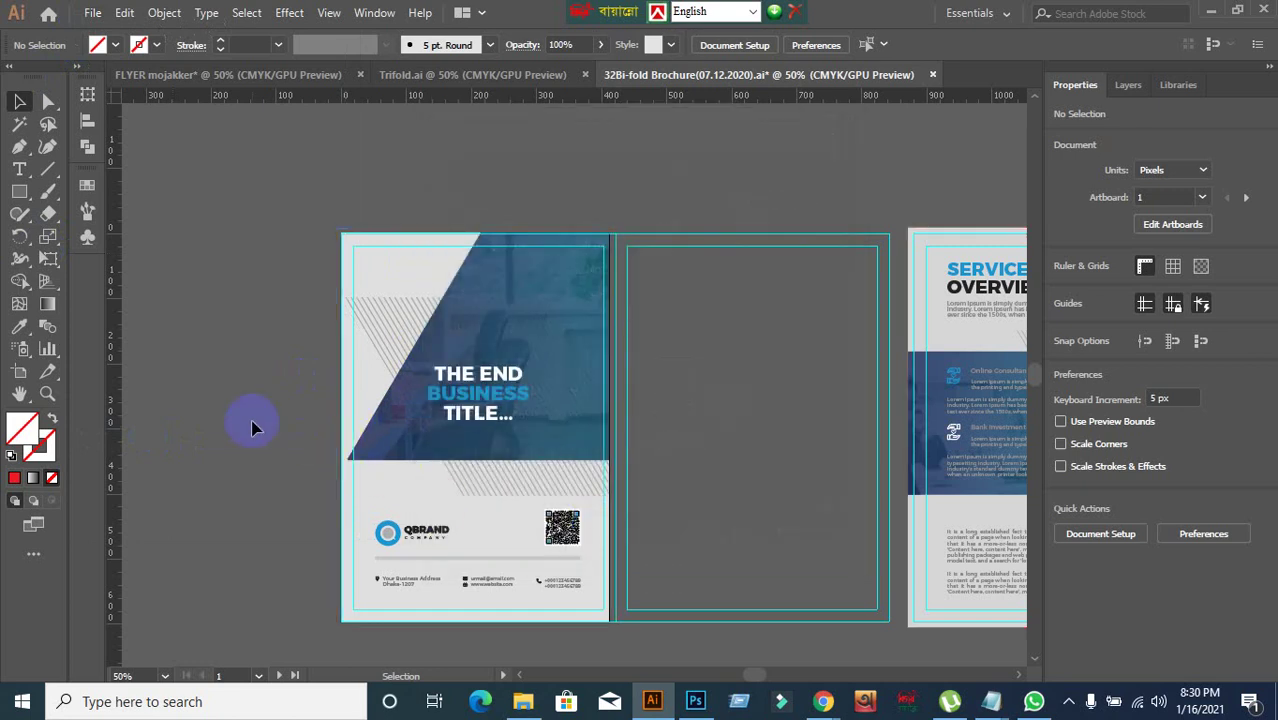
- Export only artboard 1 to the Desktop as a JPEG with the RGB color model, keeping the document's file name
{"action": "left_click", "coordinate": [92, 14]}
{"action": "mouse_move", "coordinate": [160, 344]}
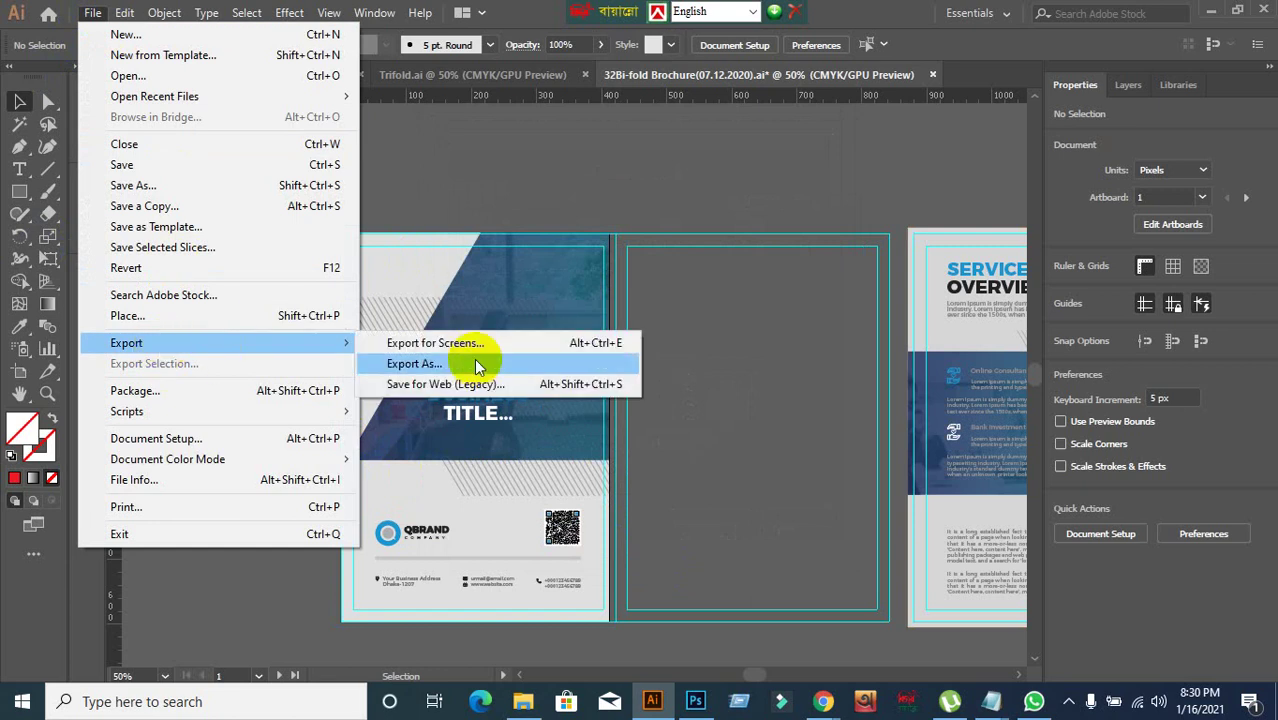
{"action": "left_click", "coordinate": [414, 364]}
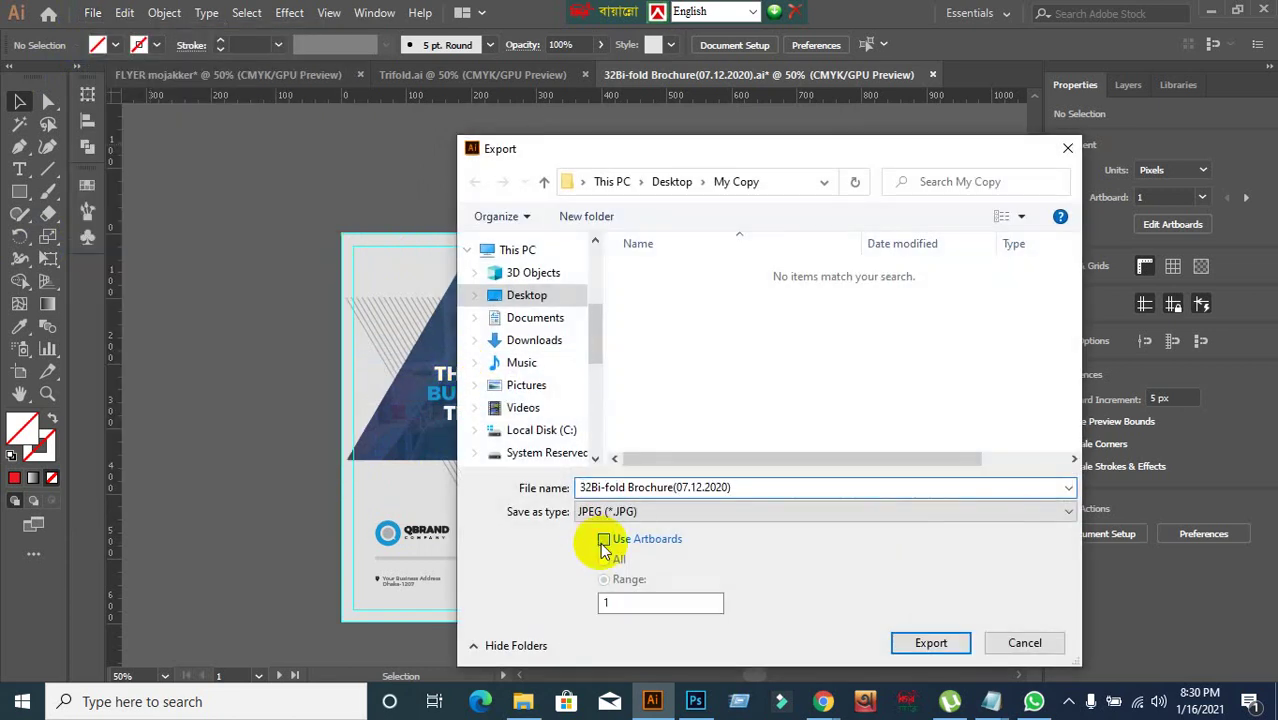
{"action": "left_click", "coordinate": [603, 540]}
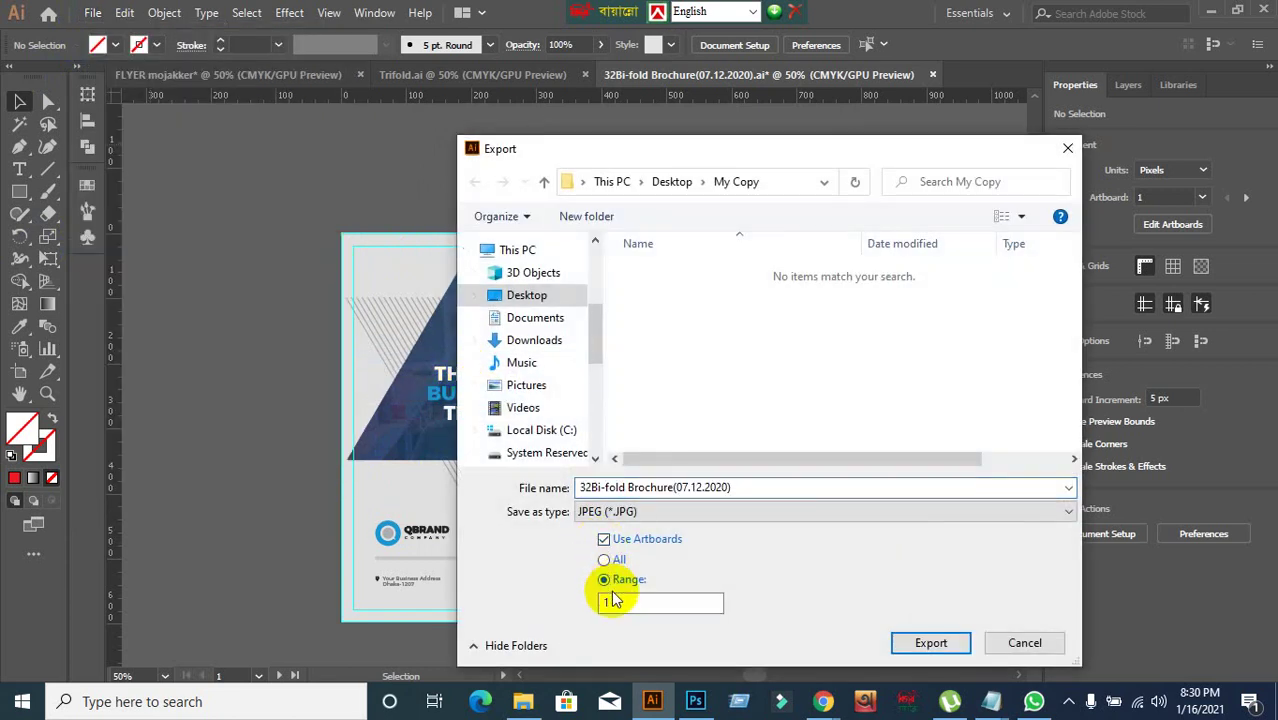
{"action": "left_click", "coordinate": [556, 299]}
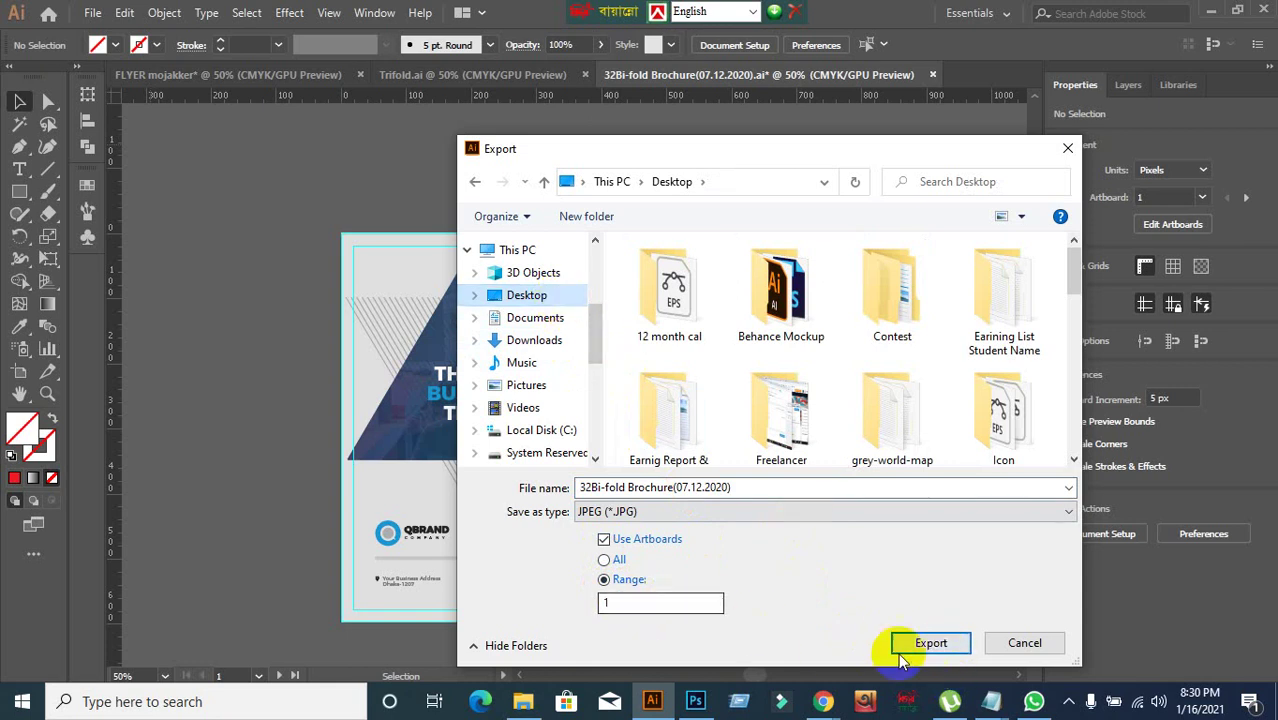
{"action": "left_click", "coordinate": [928, 644]}
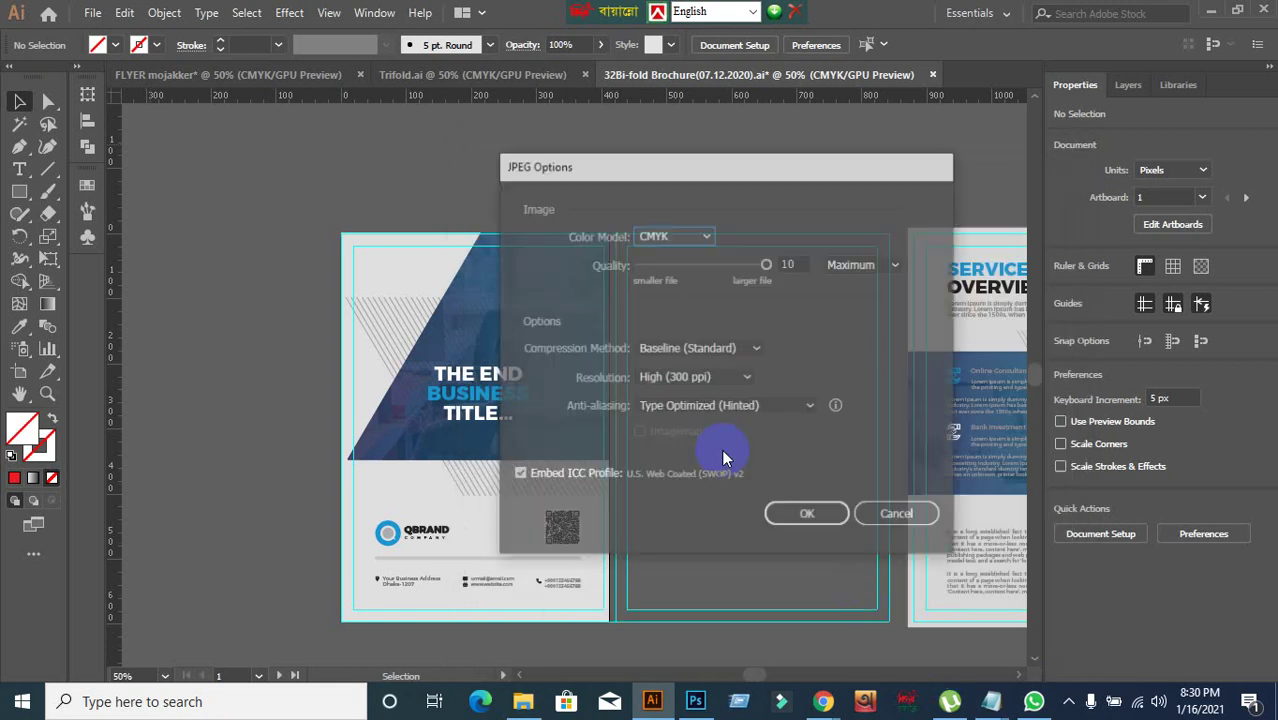
{"action": "left_click", "coordinate": [698, 238]}
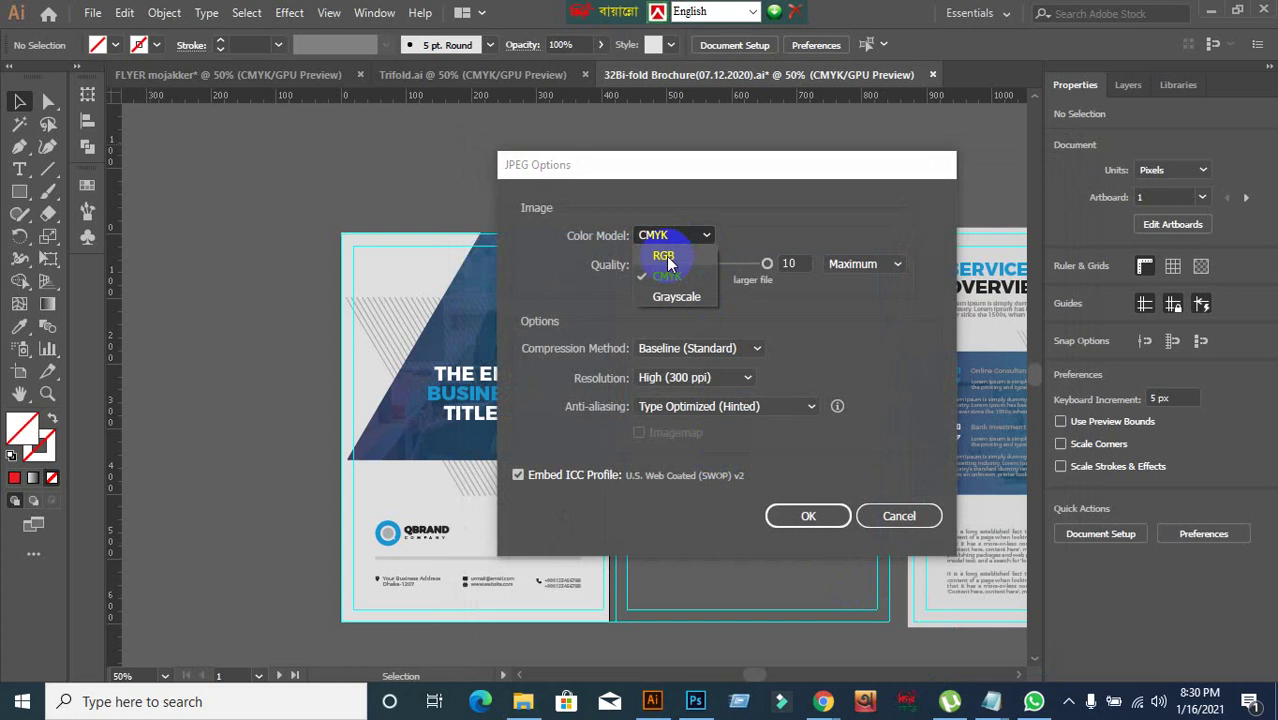
{"action": "left_click", "coordinate": [666, 258]}
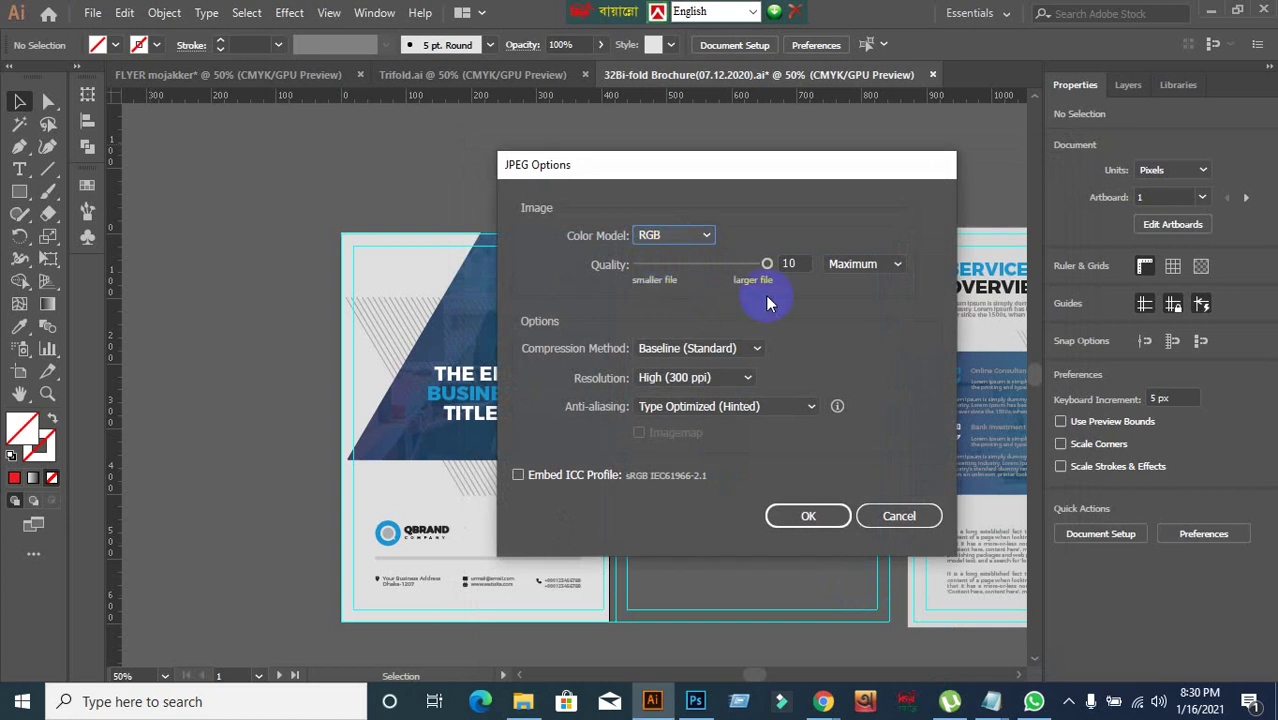
{"action": "left_click", "coordinate": [827, 517]}
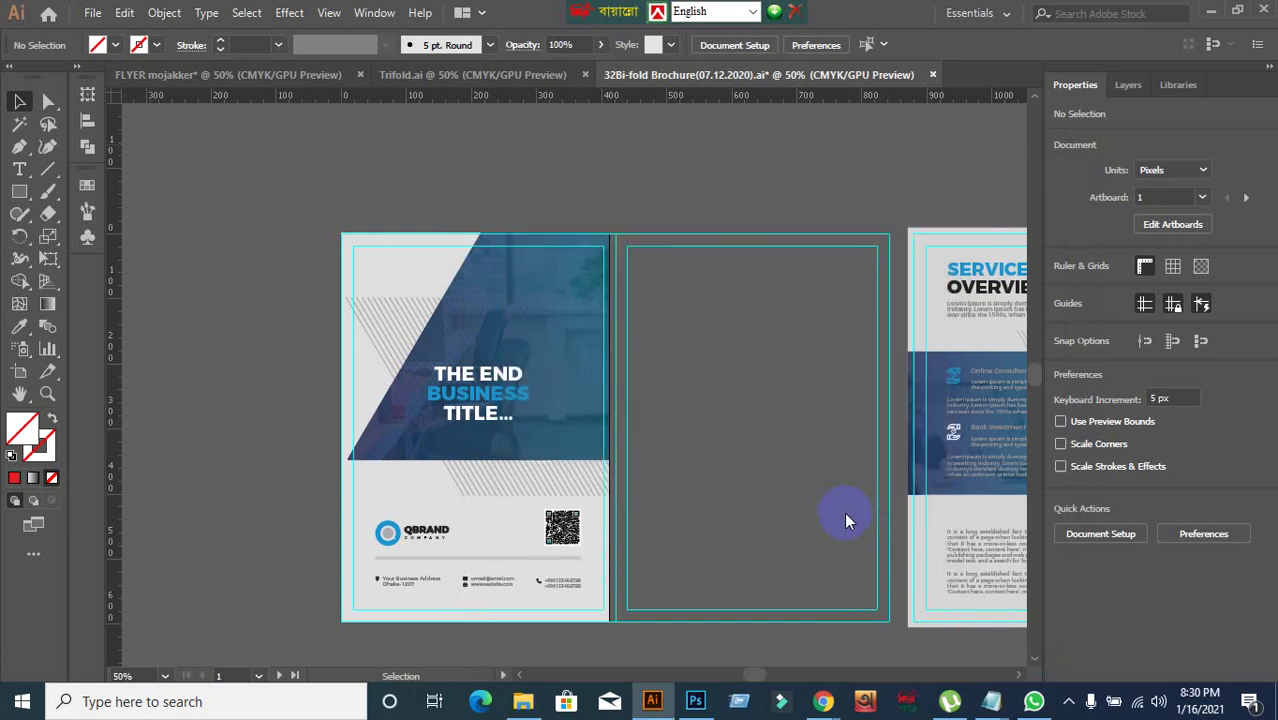
- Minimize Illustrator, group 1-01 and the exported brochure image together on the desktop, and rename the brochure image to 4
{"action": "left_click", "coordinate": [1208, 17]}
{"action": "left_click_drag", "start_coordinate": [830, 405], "coordinate": [605, 405]}
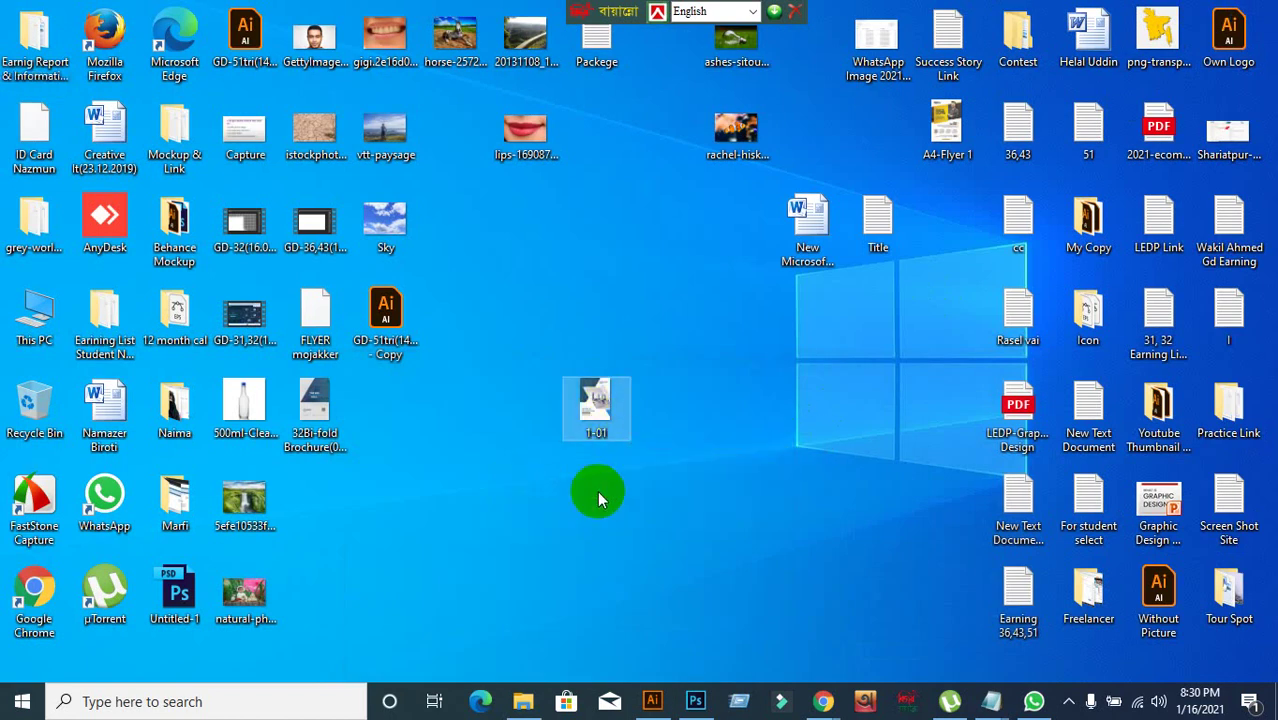
{"action": "left_click", "coordinate": [597, 490]}
{"action": "left_click_drag", "start_coordinate": [328, 425], "coordinate": [585, 519]}
{"action": "right_click", "coordinate": [585, 519]}
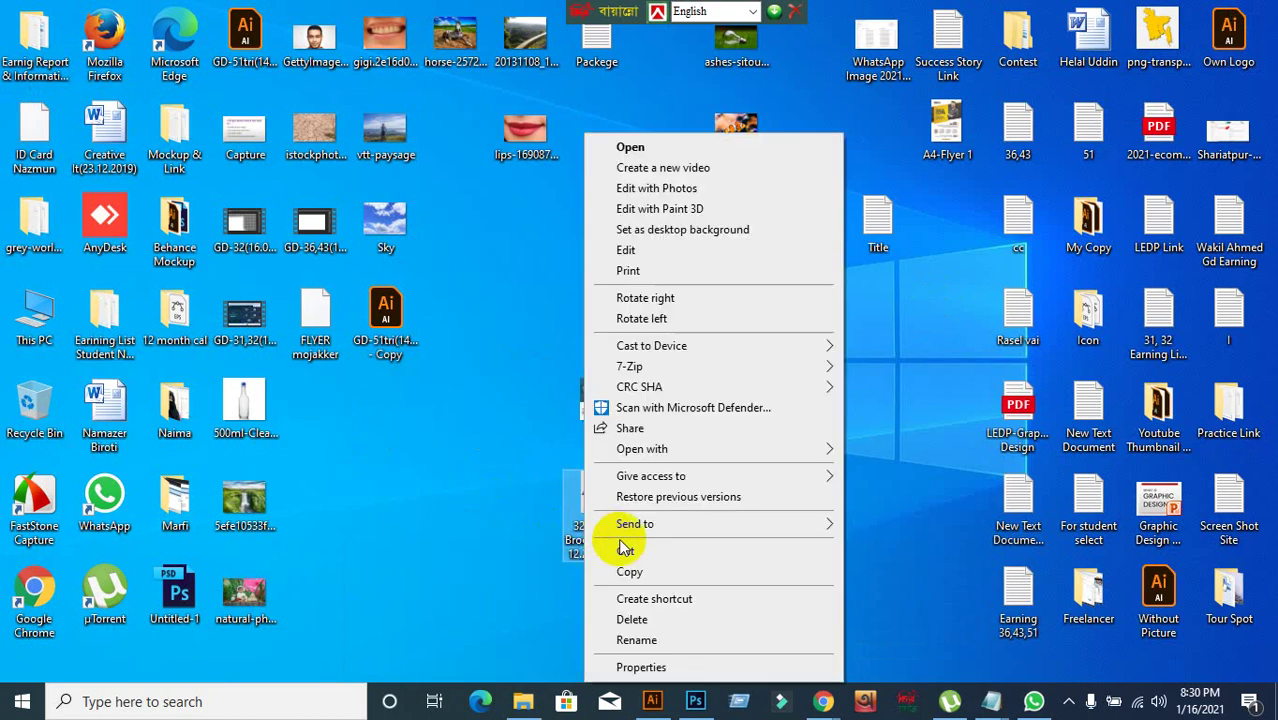
{"action": "left_click", "coordinate": [648, 639]}
{"action": "type", "text": "4"}
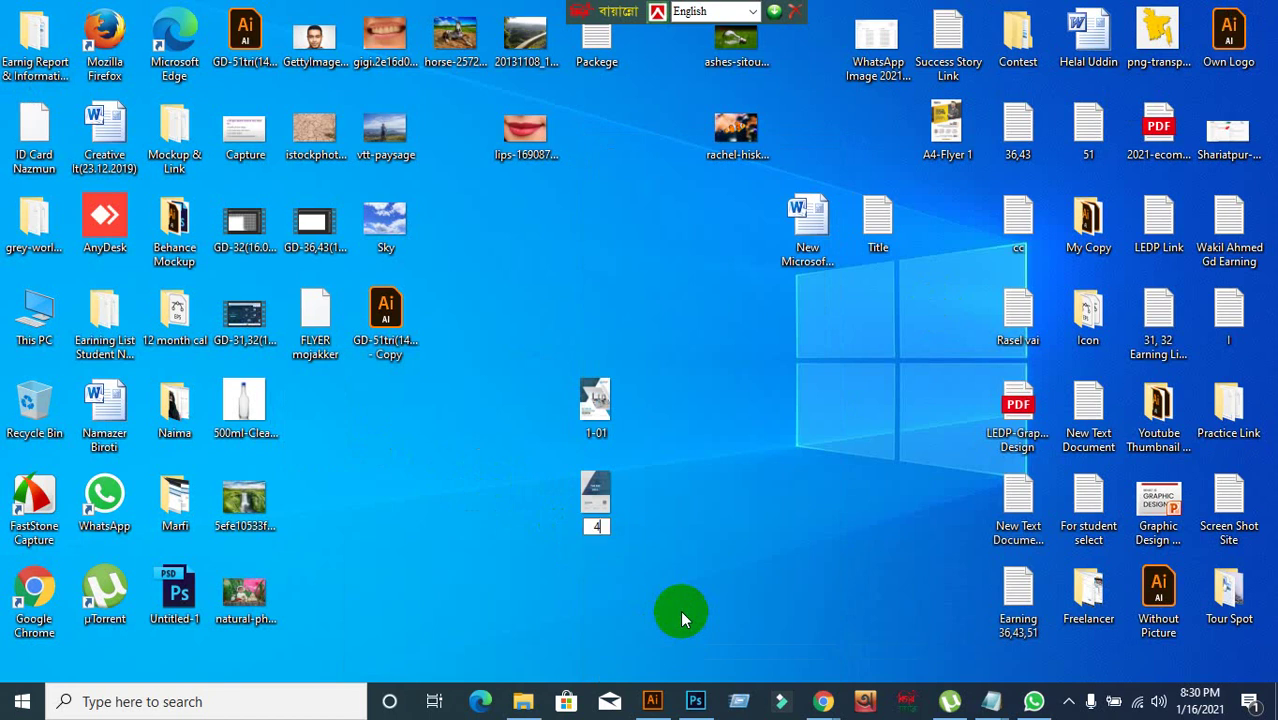
{"action": "left_click", "coordinate": [825, 556]}
- View image 4 in Photos, open it in Photoshop to check its edges, and close it
{"action": "double_click", "coordinate": [584, 499]}
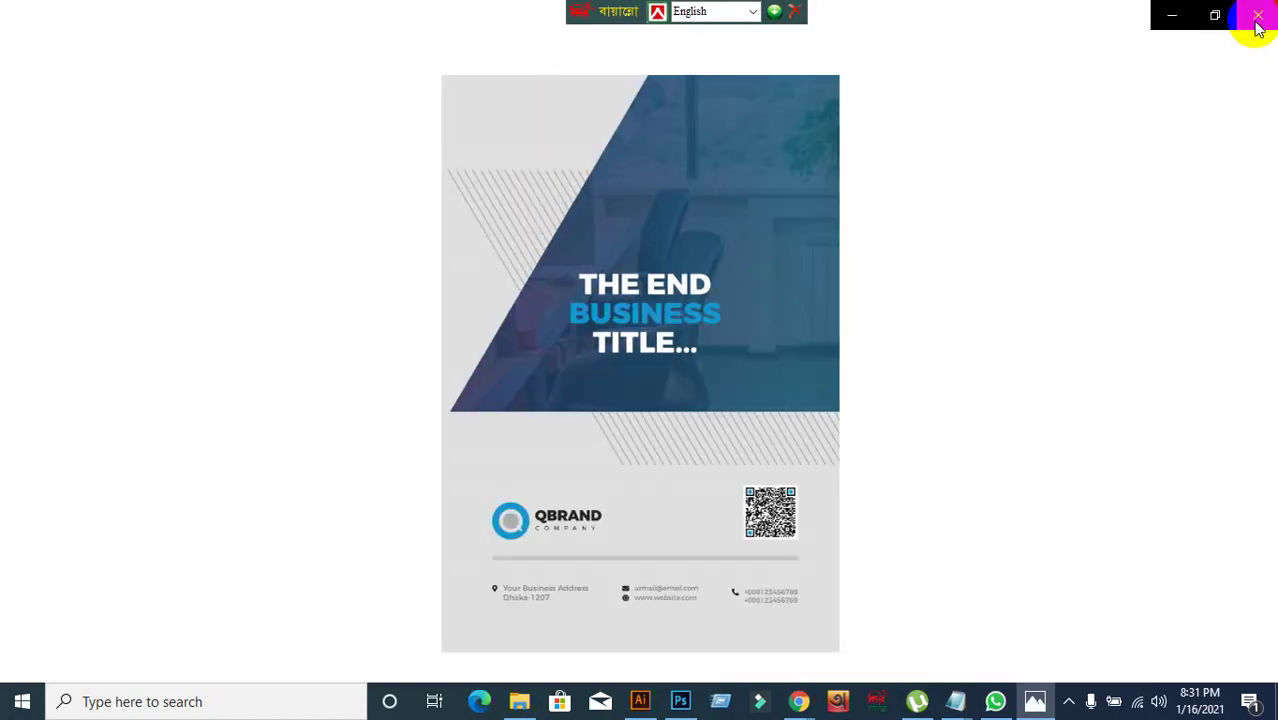
{"action": "left_click", "coordinate": [1256, 20]}
{"action": "left_click_drag", "start_coordinate": [596, 508], "coordinate": [892, 10]}
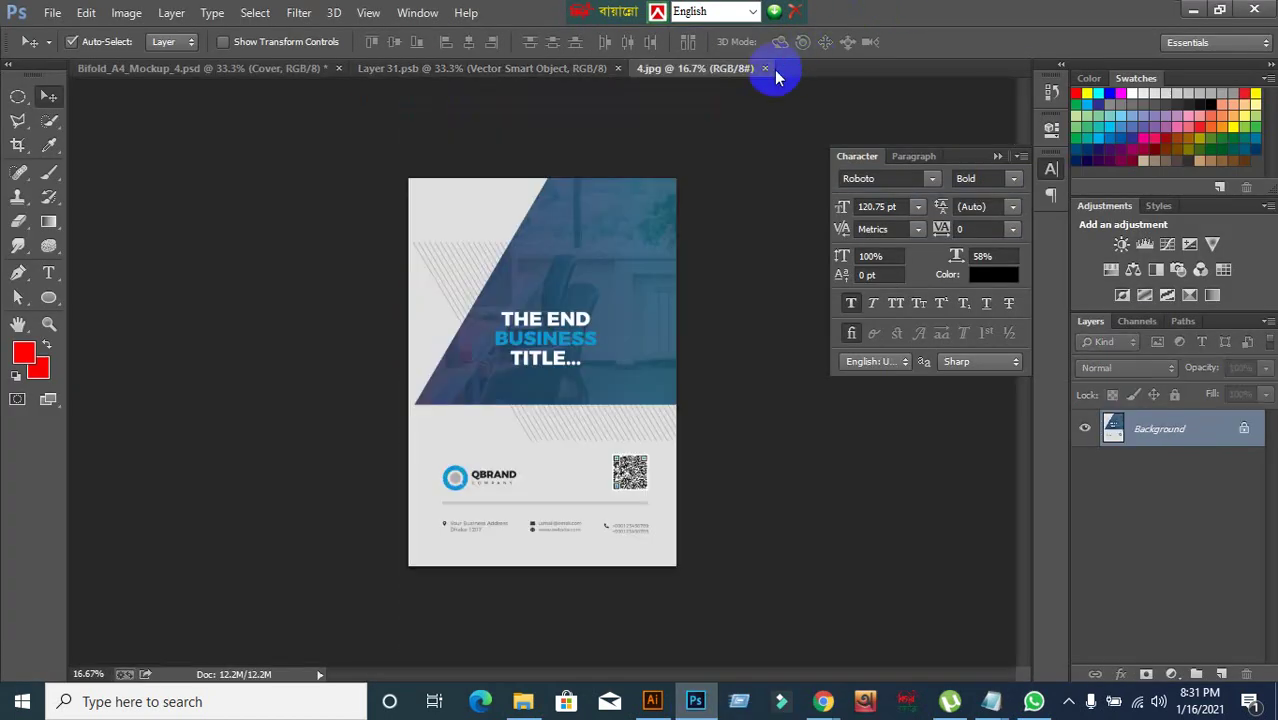
{"action": "left_click", "coordinate": [765, 69]}
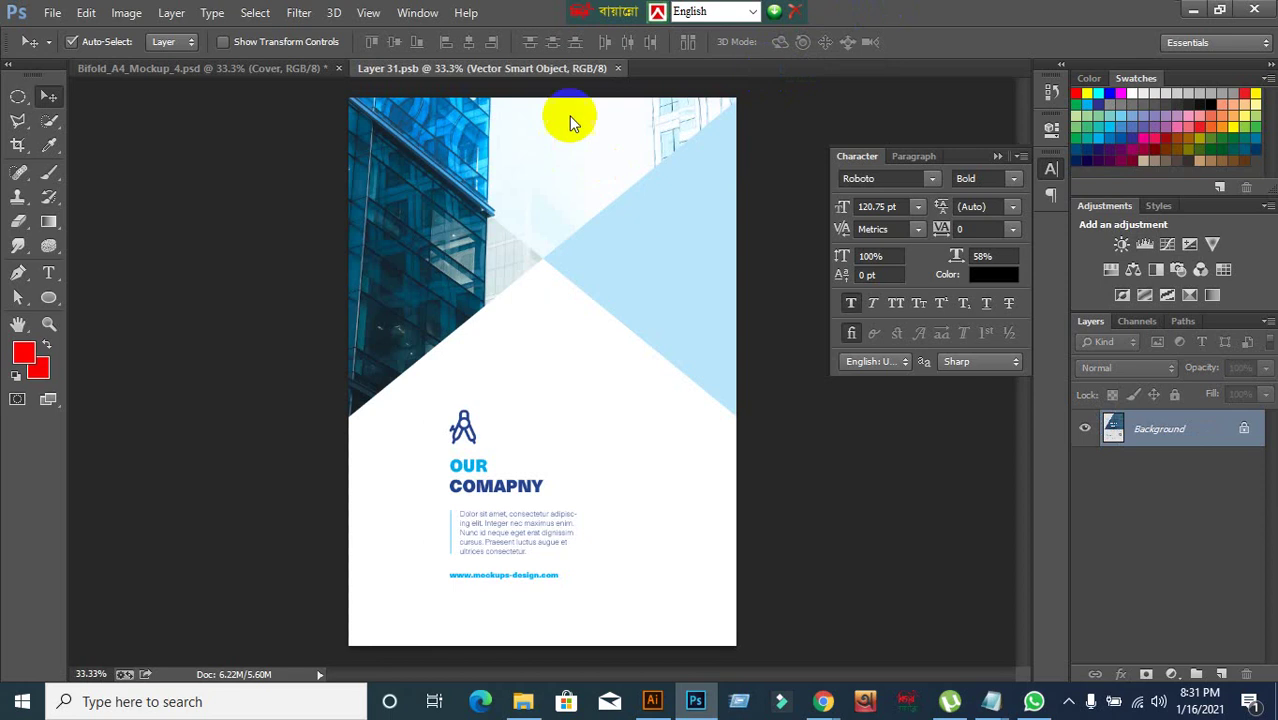
- Close Layer 31.psb, toggle the visibility of the Leaflet group's Cover layer in the mockup, and leave that layer selected
{"action": "left_click", "coordinate": [617, 69]}
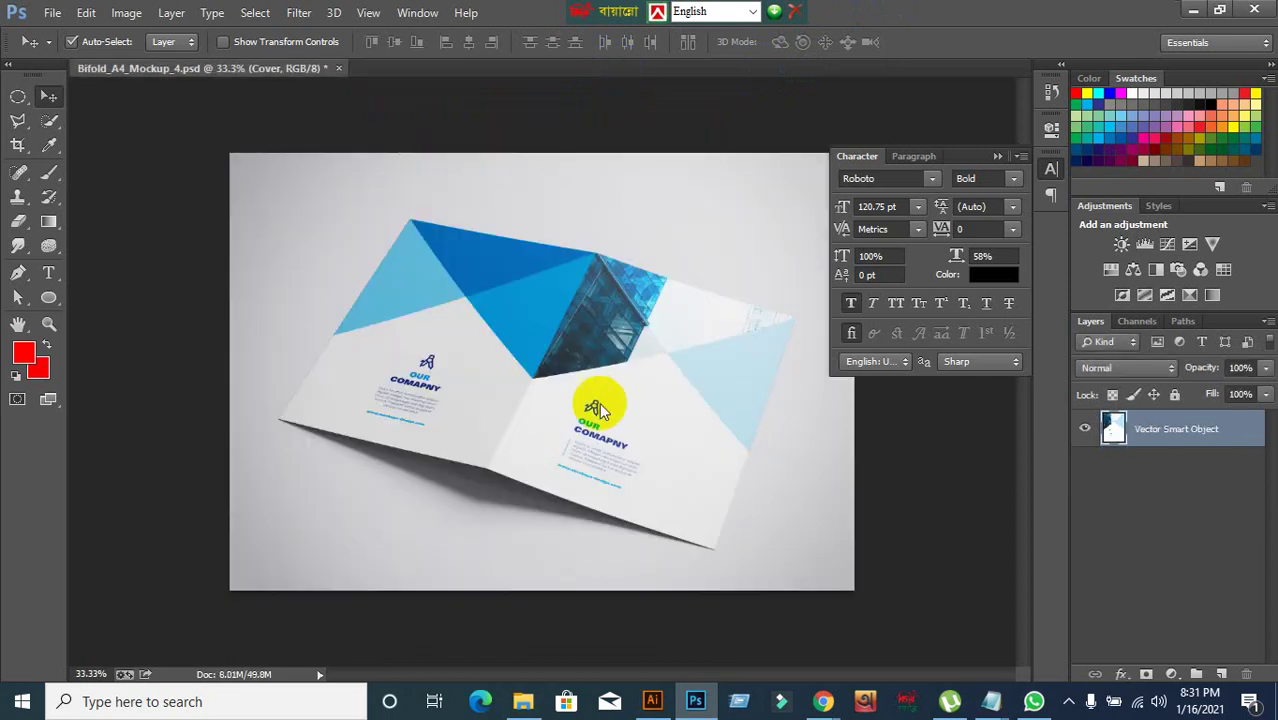
{"action": "left_click", "coordinate": [648, 413]}
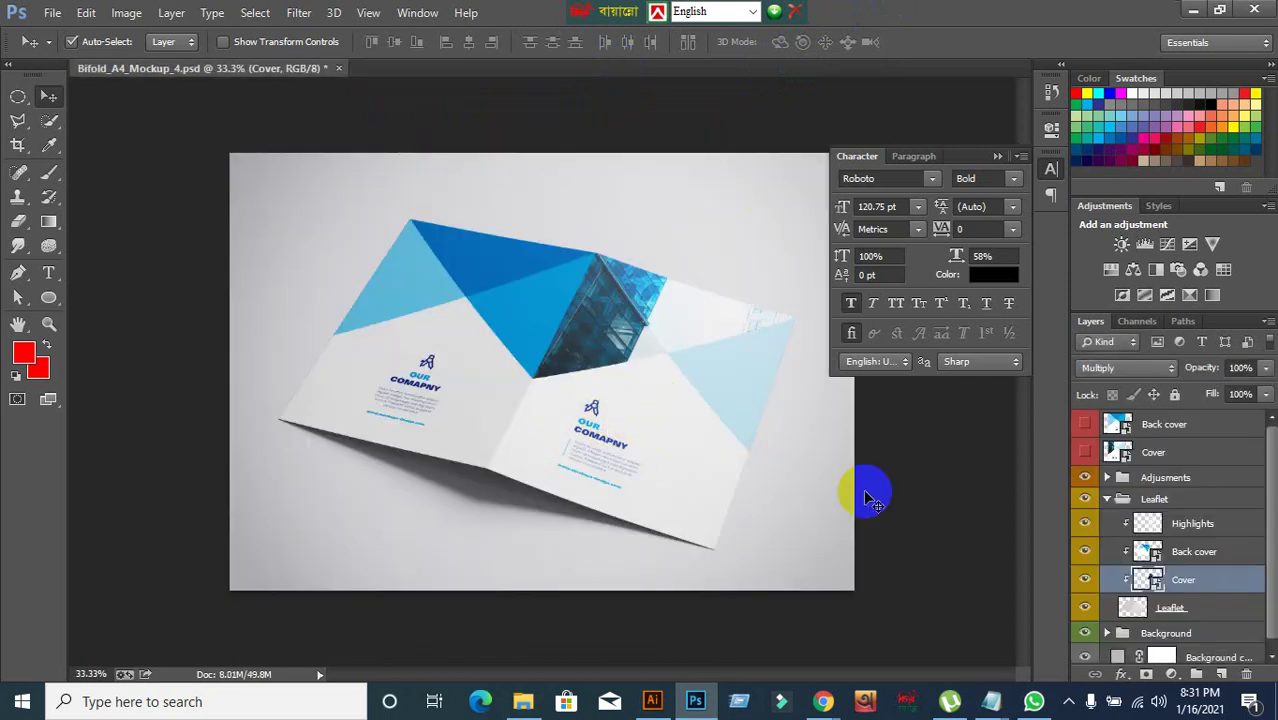
{"action": "left_click", "coordinate": [1083, 584]}
{"action": "left_click", "coordinate": [1083, 581]}
{"action": "left_click", "coordinate": [1150, 580]}
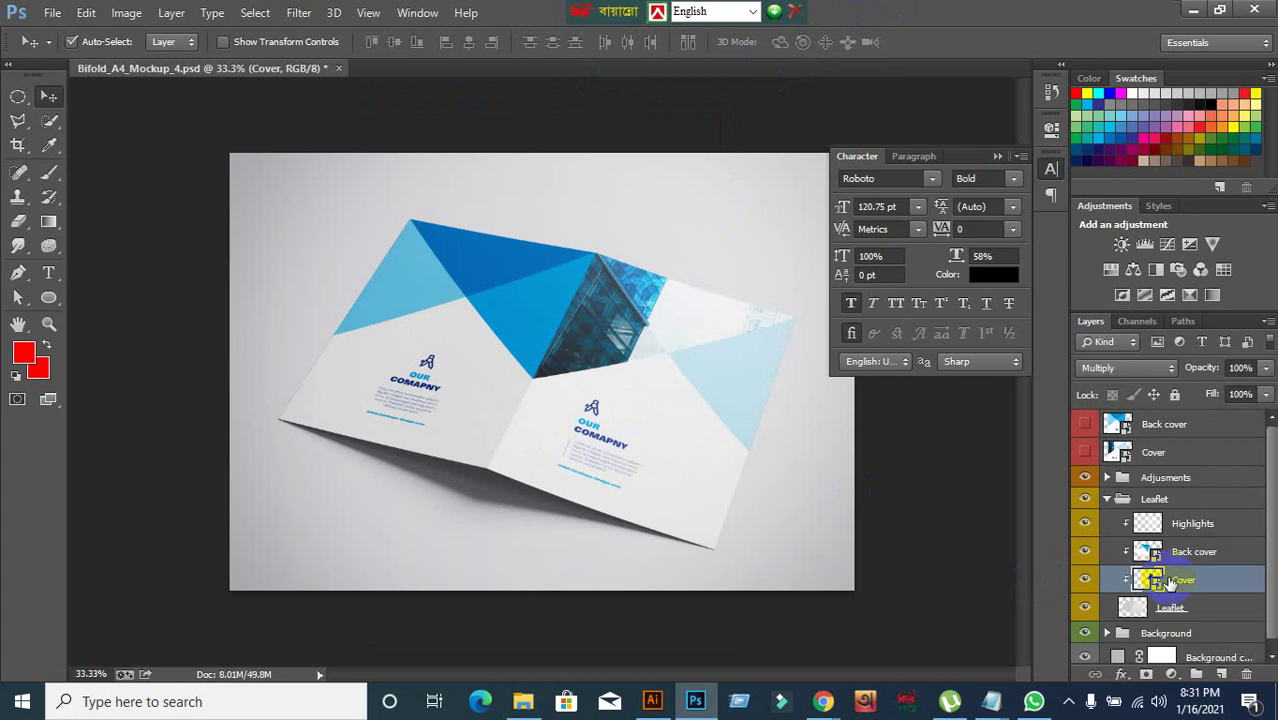
- Open the contents of the Leaflet group's Cover layer and place the 1-01 image from the Desktop into it
{"action": "left_click", "coordinate": [750, 305]}
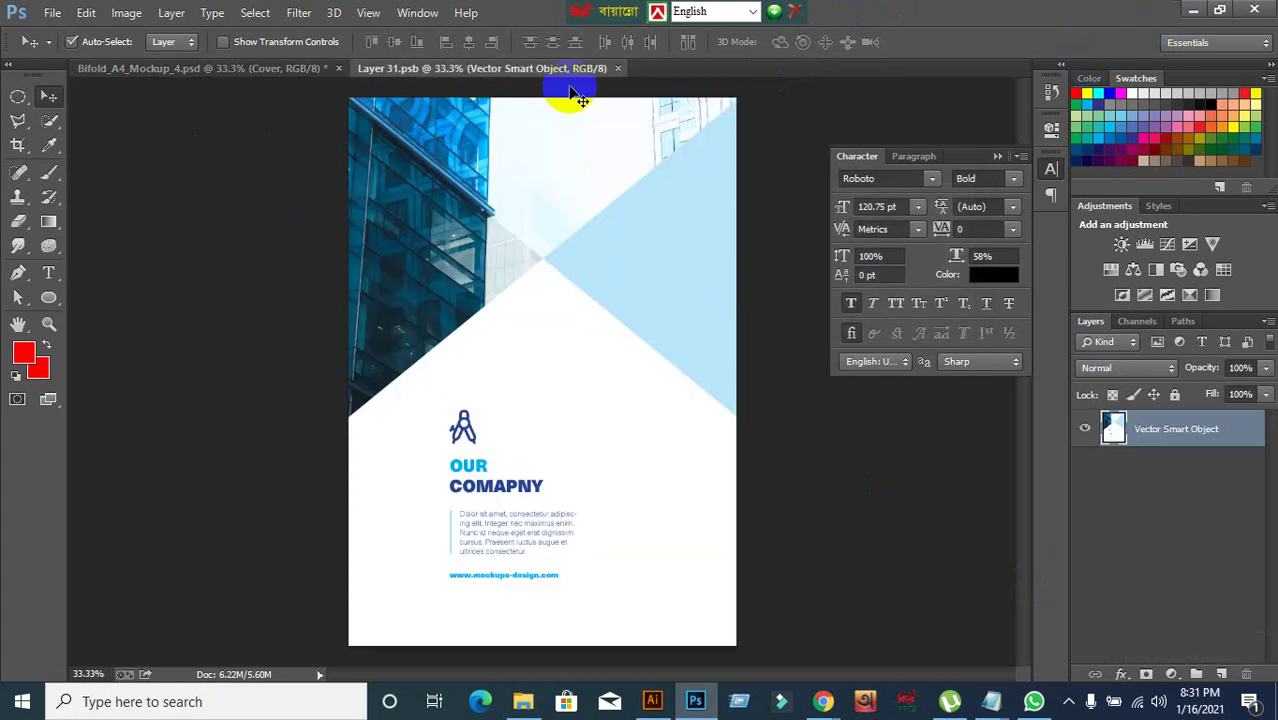
{"action": "left_click", "coordinate": [52, 13]}
{"action": "mouse_move", "coordinate": [86, 13]}
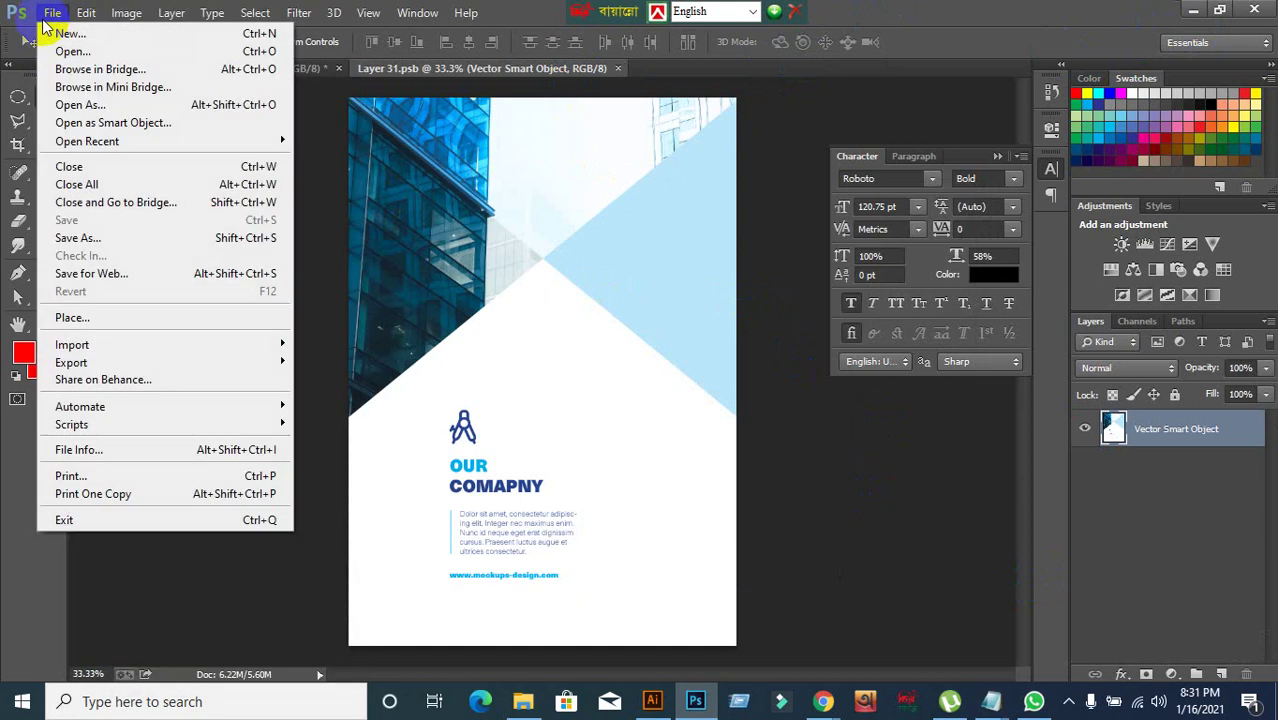
{"action": "left_click", "coordinate": [110, 313]}
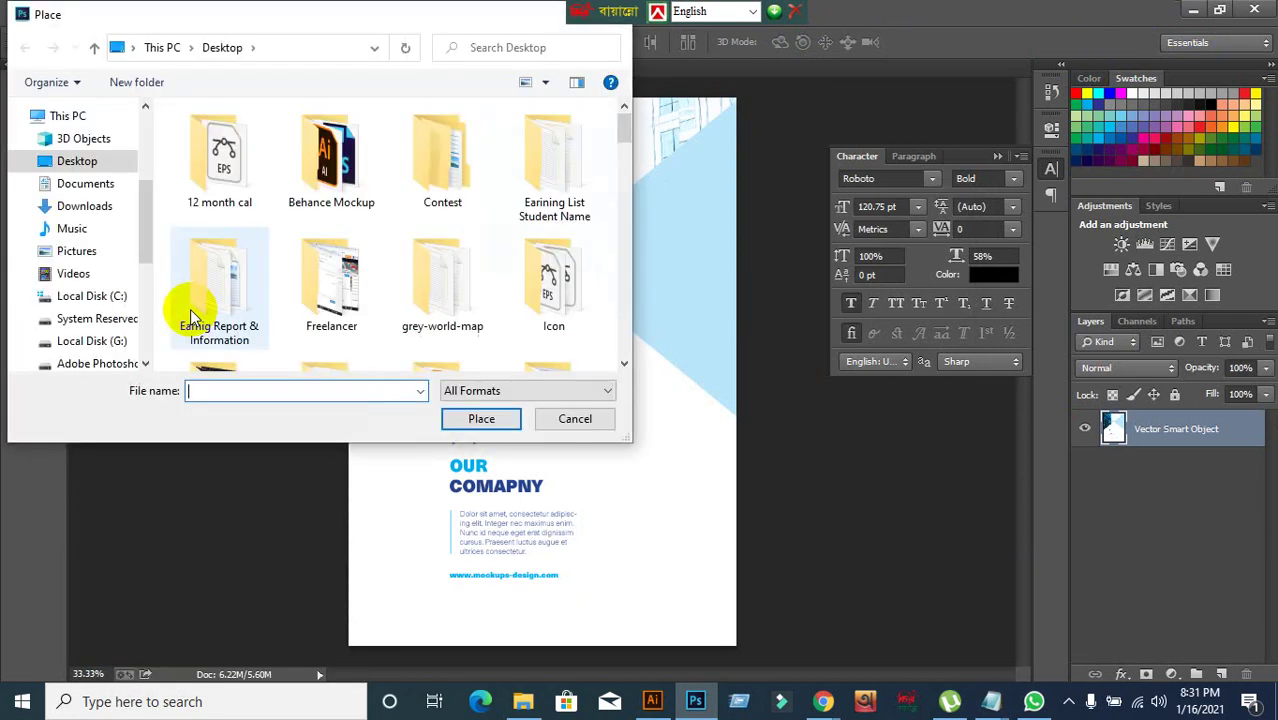
{"action": "scroll", "coordinate": [63, 205], "scroll_direction": "up", "scroll_amount": 5}
{"action": "left_click", "coordinate": [63, 150]}
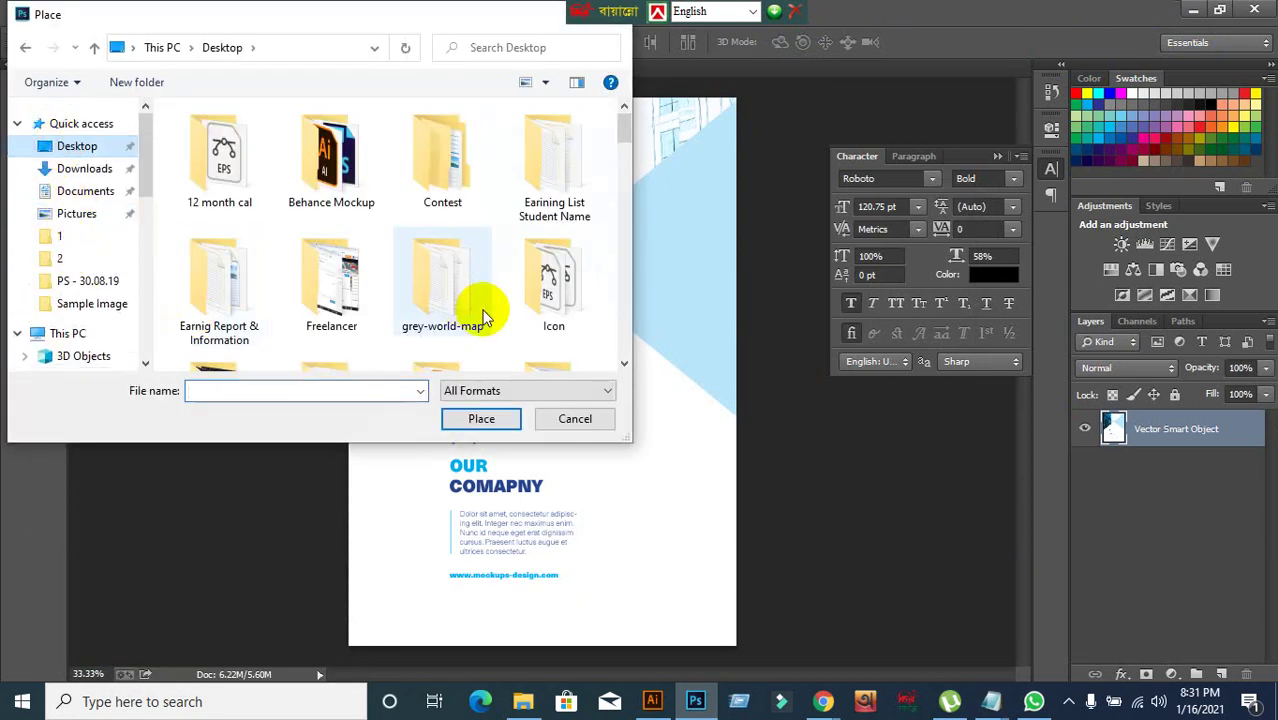
{"action": "scroll", "coordinate": [480, 310], "scroll_direction": "down", "scroll_amount": 10}
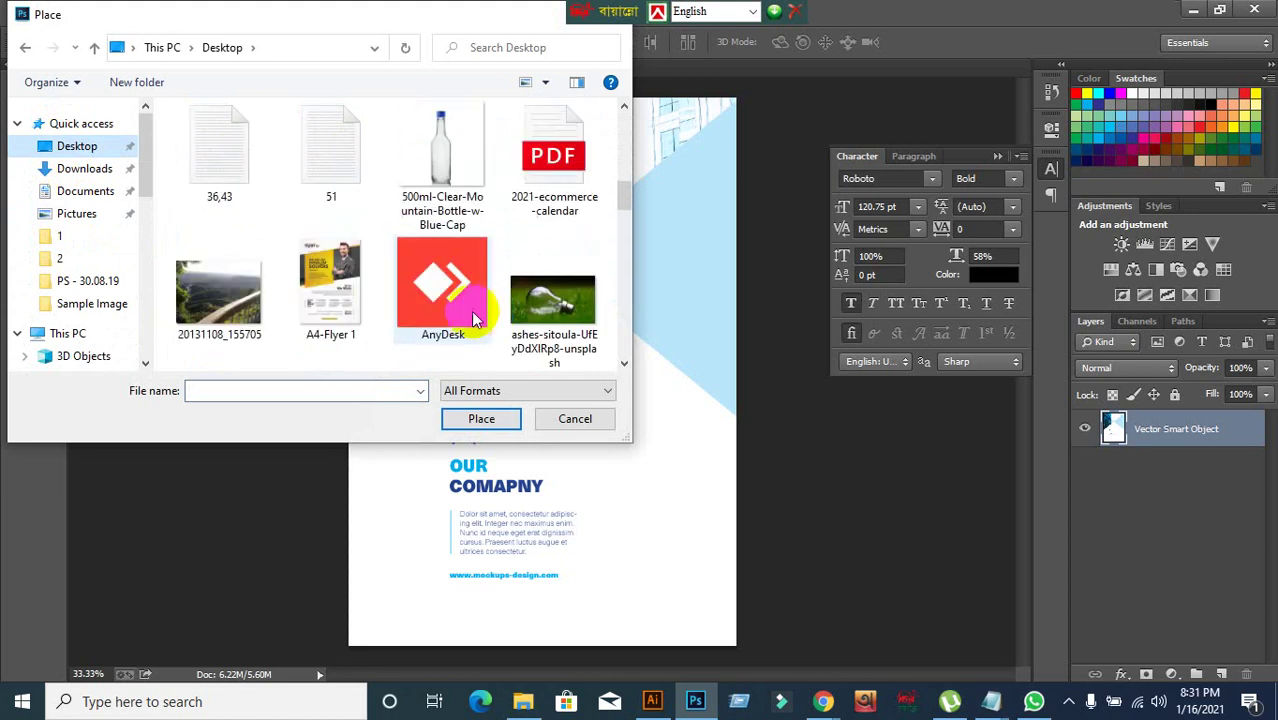
{"action": "scroll", "coordinate": [474, 318], "scroll_direction": "down", "scroll_amount": 10}
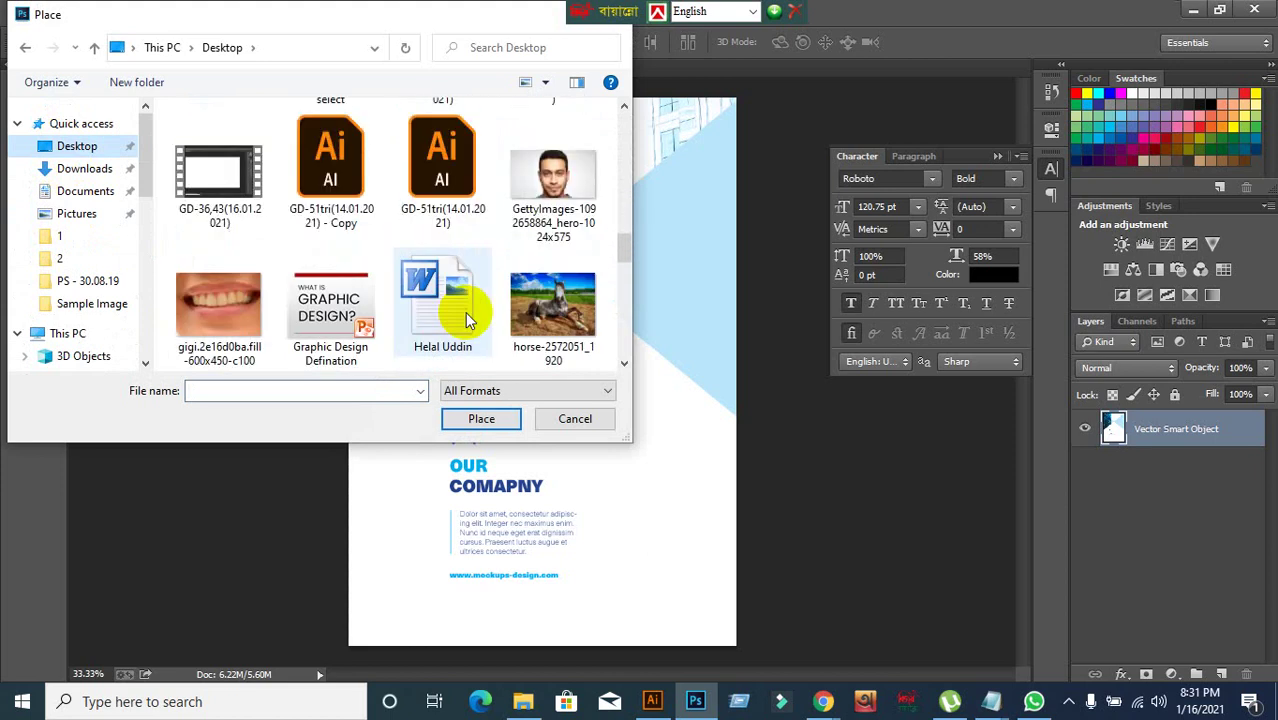
{"action": "scroll", "coordinate": [465, 318], "scroll_direction": "down", "scroll_amount": 3}
{"action": "scroll", "coordinate": [455, 315], "scroll_direction": "down", "scroll_amount": 3}
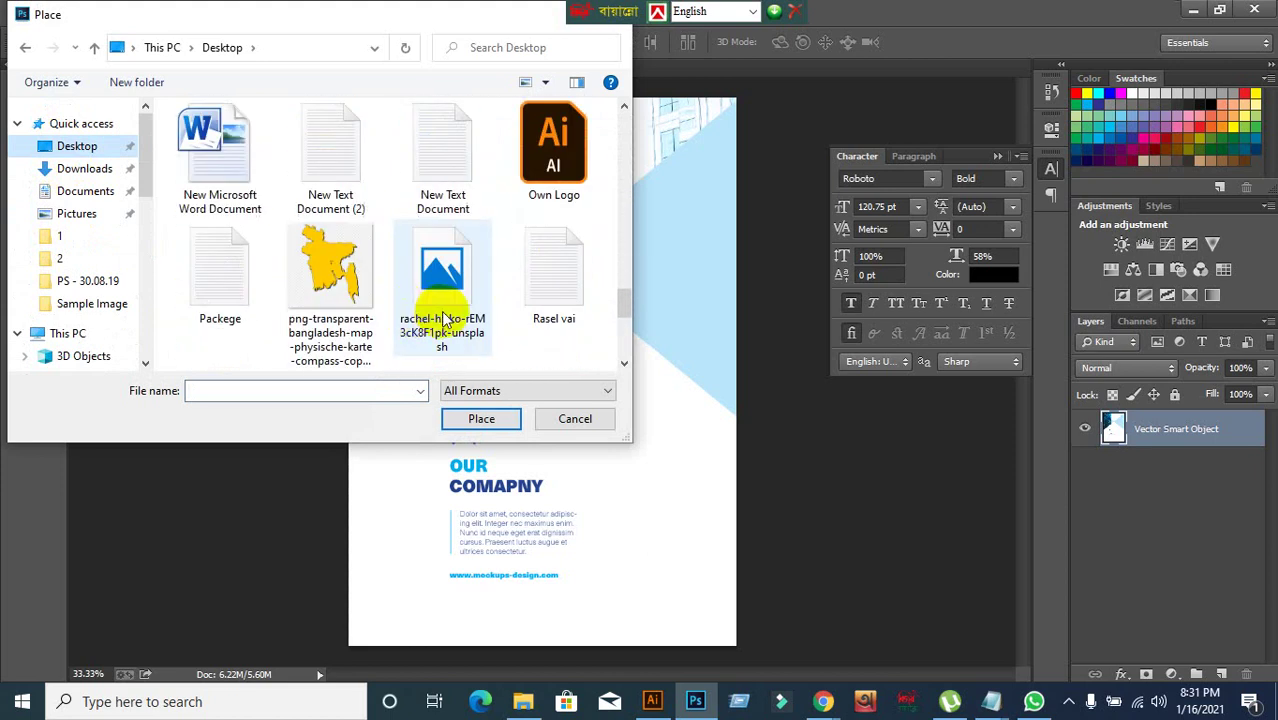
{"action": "scroll", "coordinate": [441, 311], "scroll_direction": "up", "scroll_amount": 3}
{"action": "scroll", "coordinate": [441, 318], "scroll_direction": "up", "scroll_amount": 3}
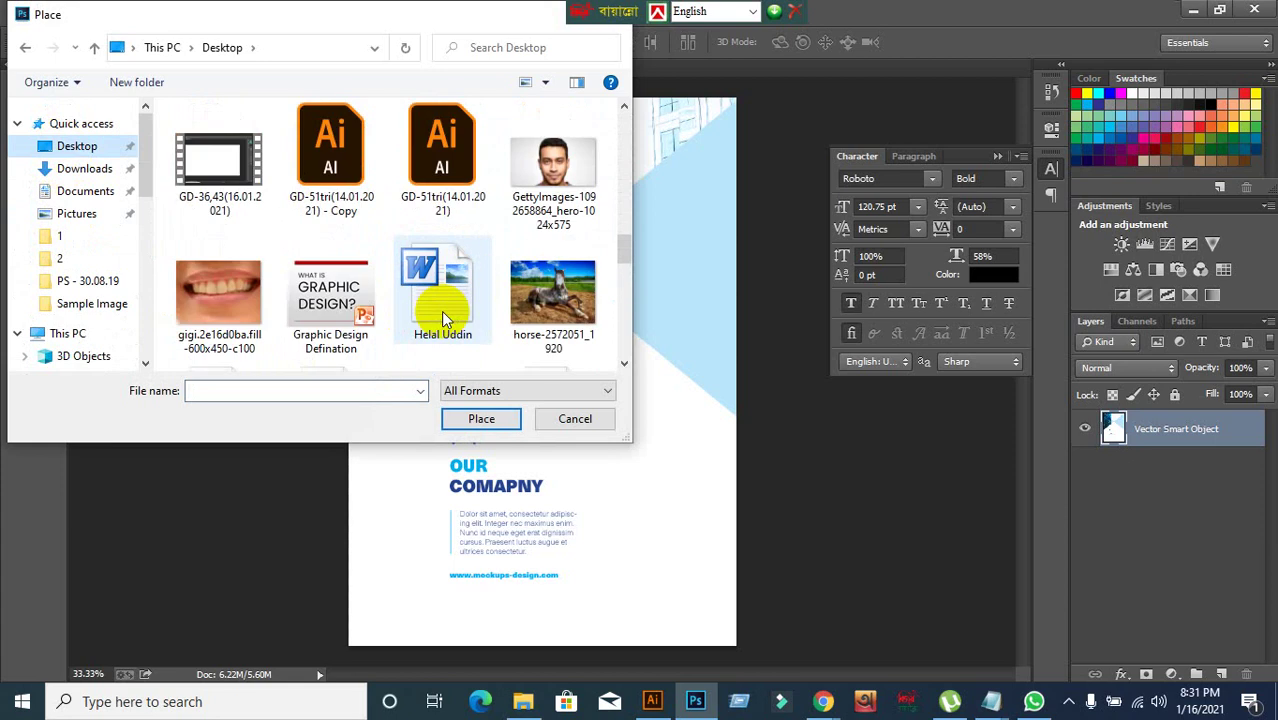
{"action": "left_click", "coordinate": [60, 146]}
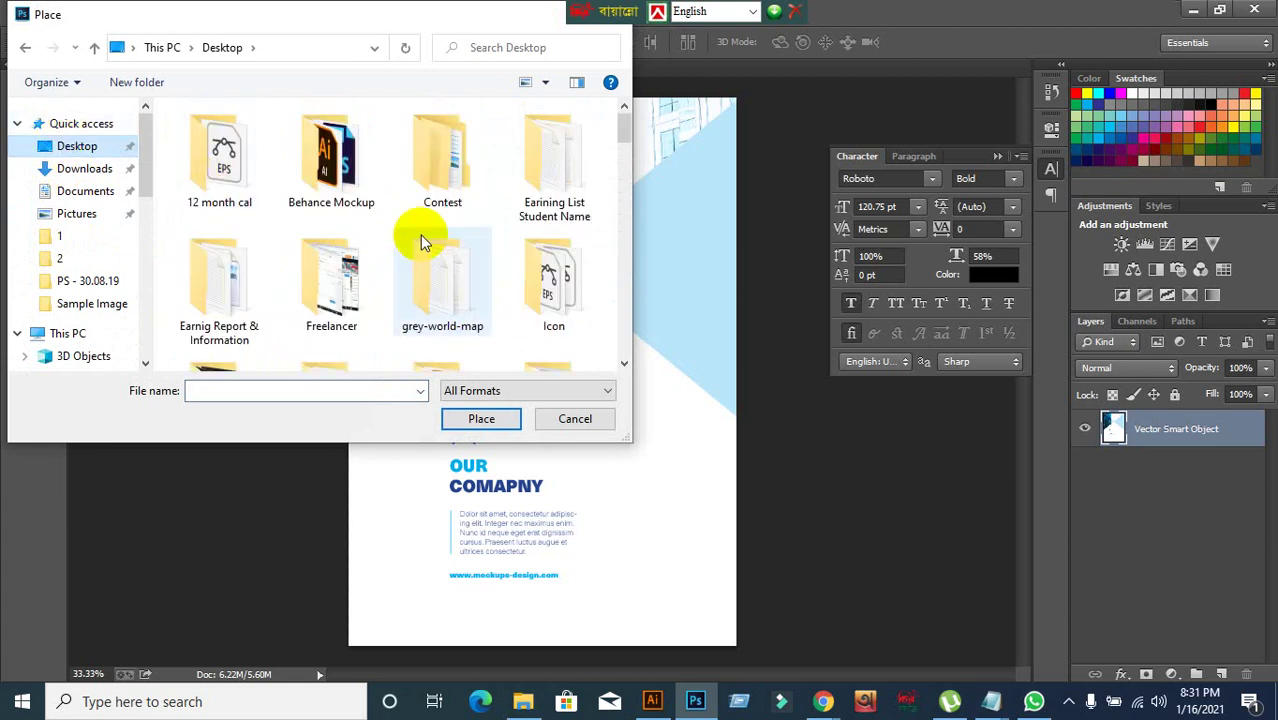
{"action": "scroll", "coordinate": [420, 236], "scroll_direction": "down", "scroll_amount": 10}
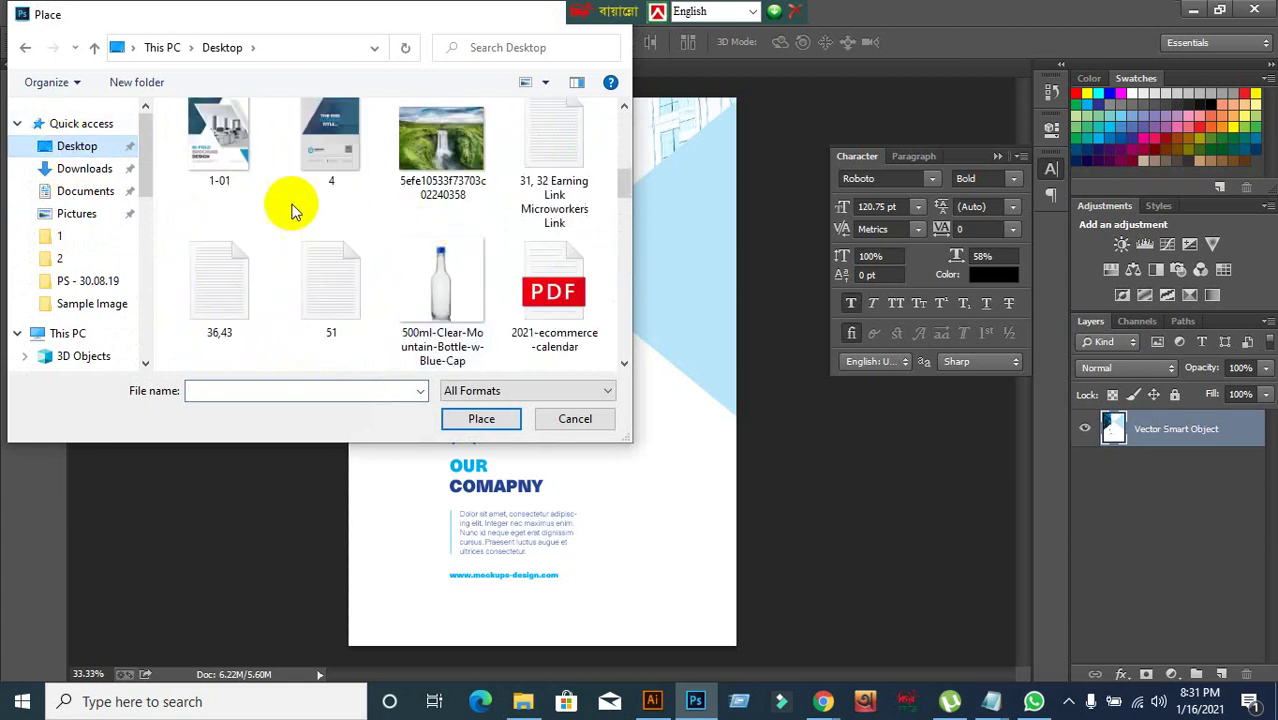
{"action": "left_click", "coordinate": [219, 155]}
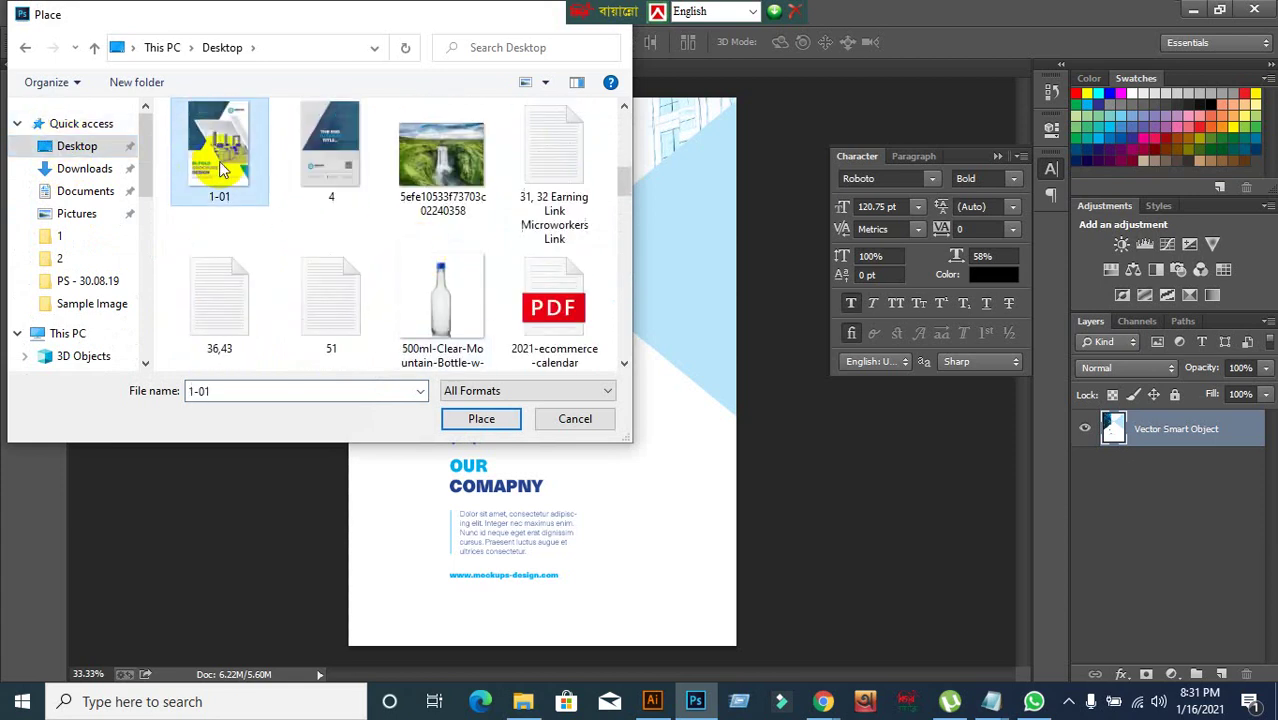
{"action": "left_click", "coordinate": [478, 420]}
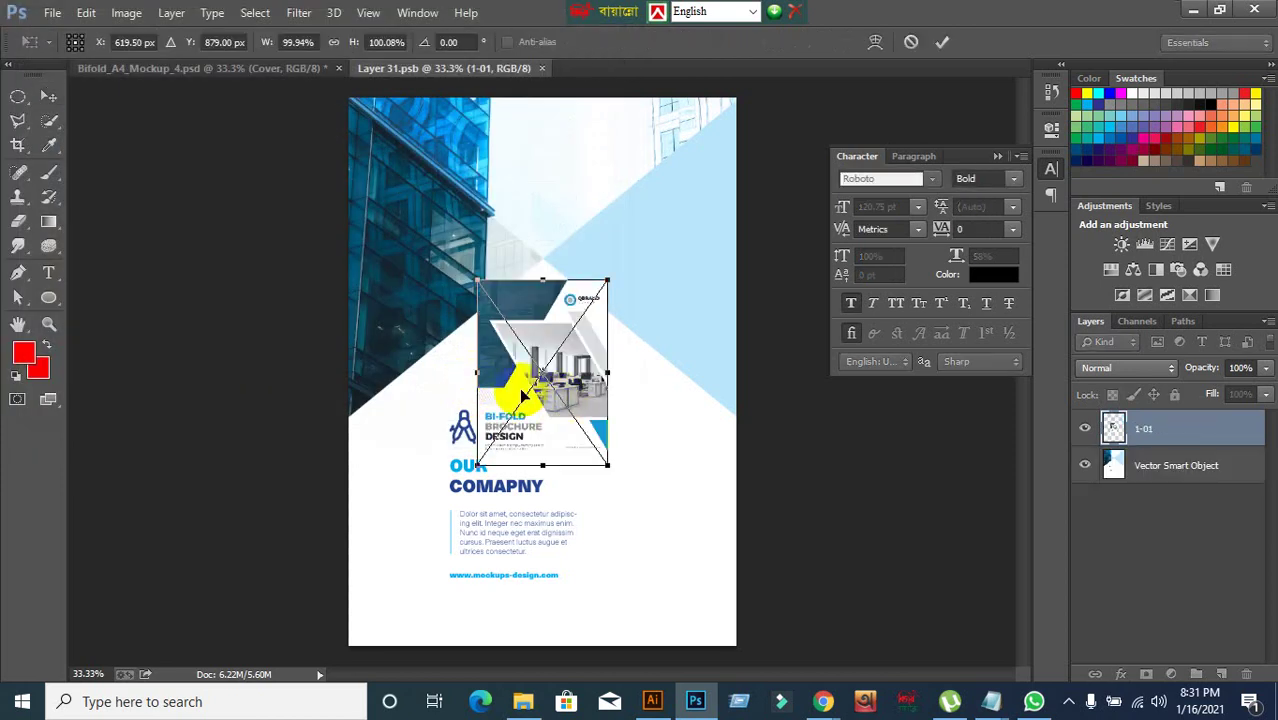
{"action": "left_click", "coordinate": [943, 42]}
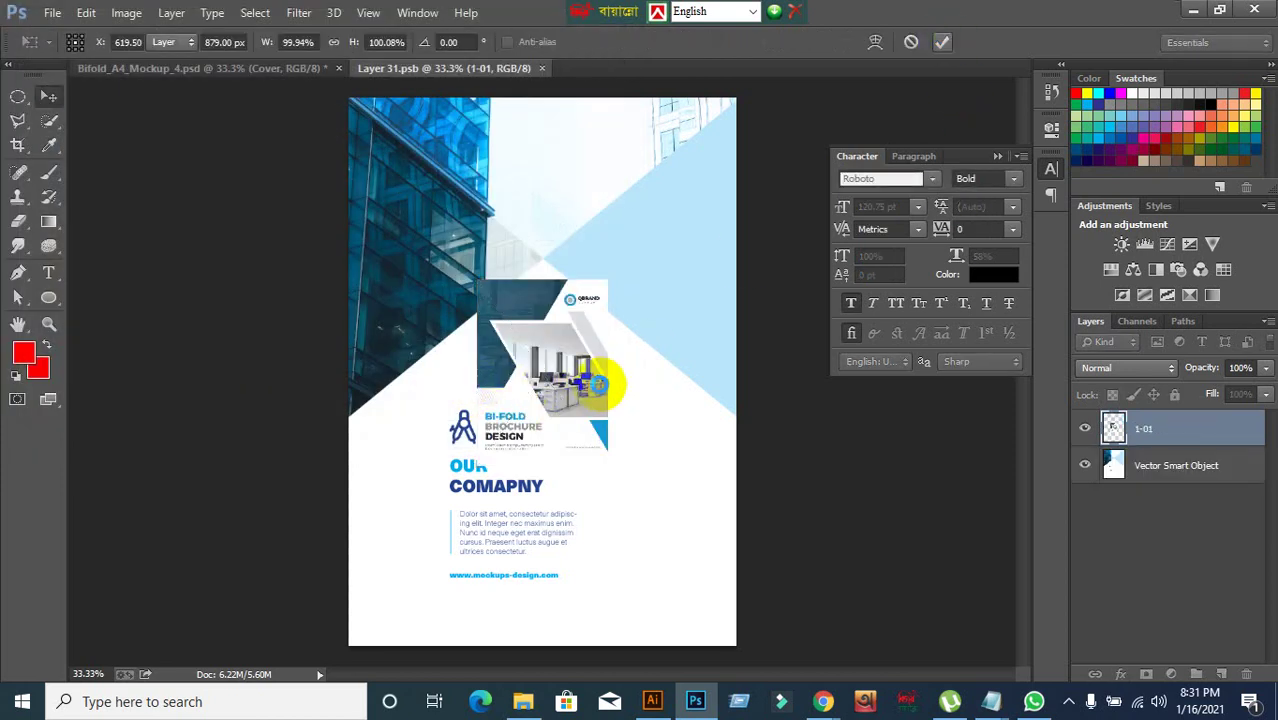
- Align the 1-01 image to the top and left edges of the canvas, and clear the selection
{"action": "left_click_drag", "start_coordinate": [585, 373], "coordinate": [461, 199]}
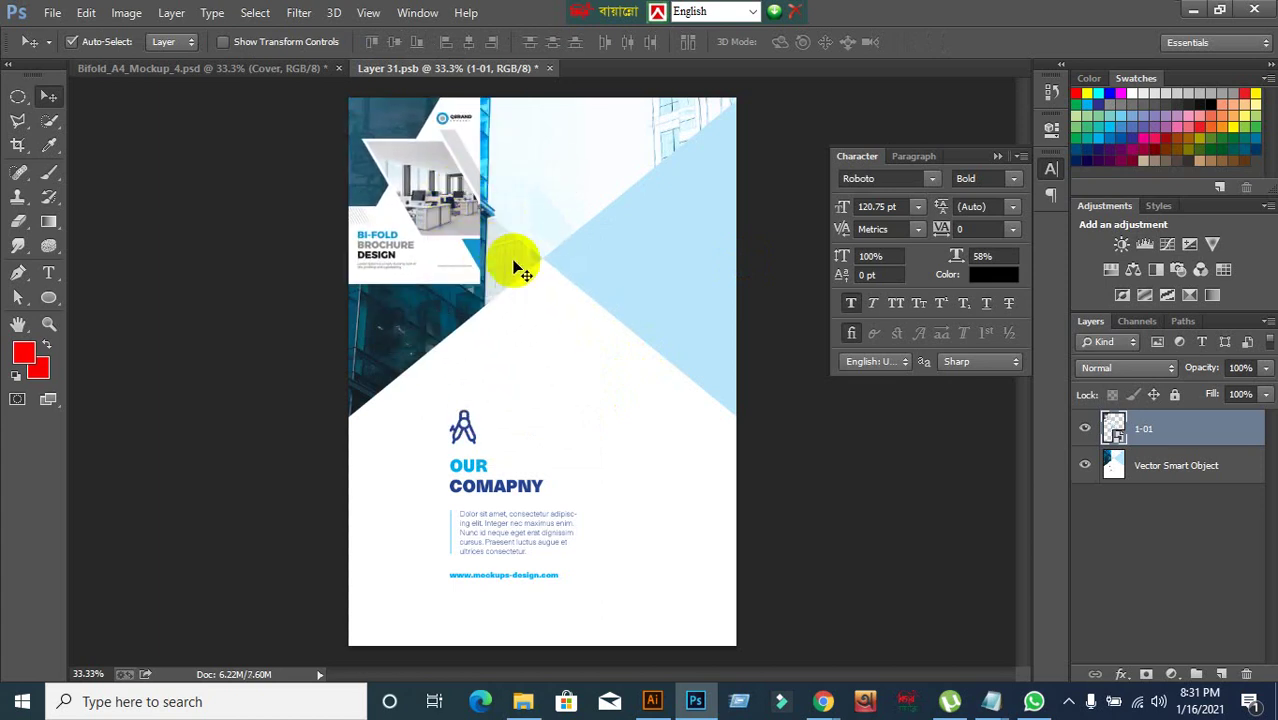
{"action": "key", "text": "ctrl+z"}
{"action": "key", "text": "ctrl+a"}
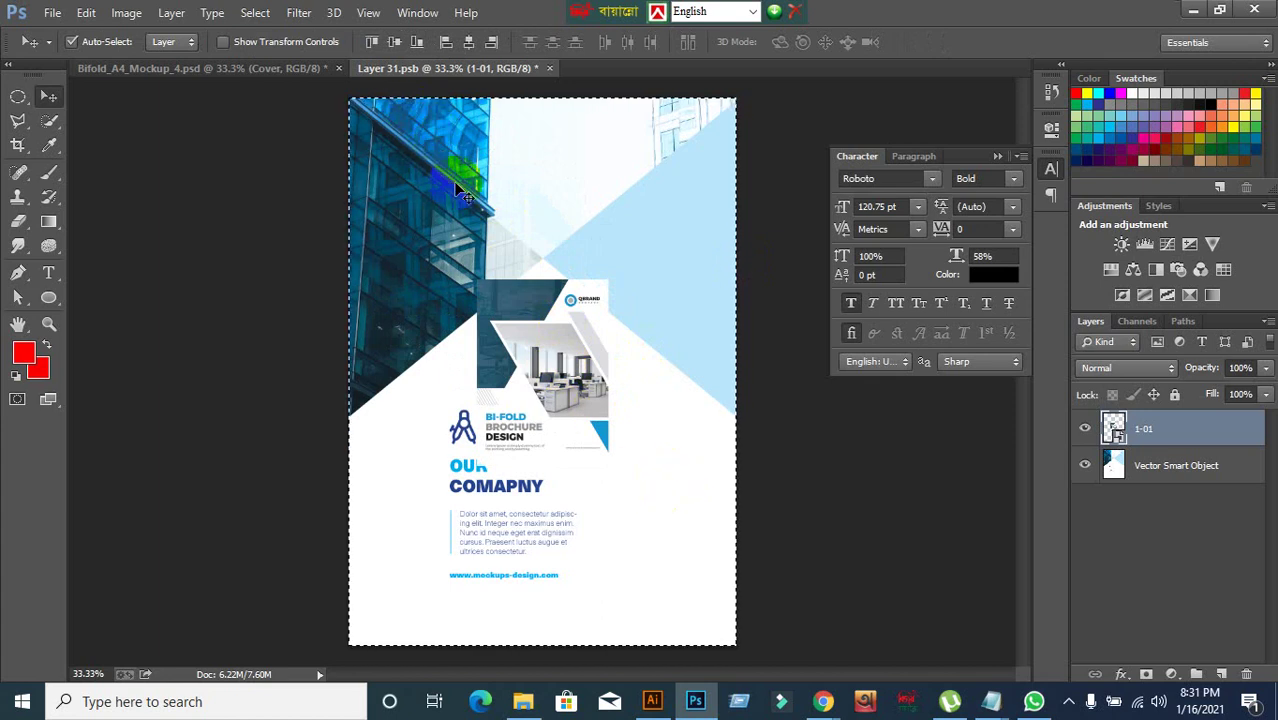
{"action": "left_click", "coordinate": [371, 41]}
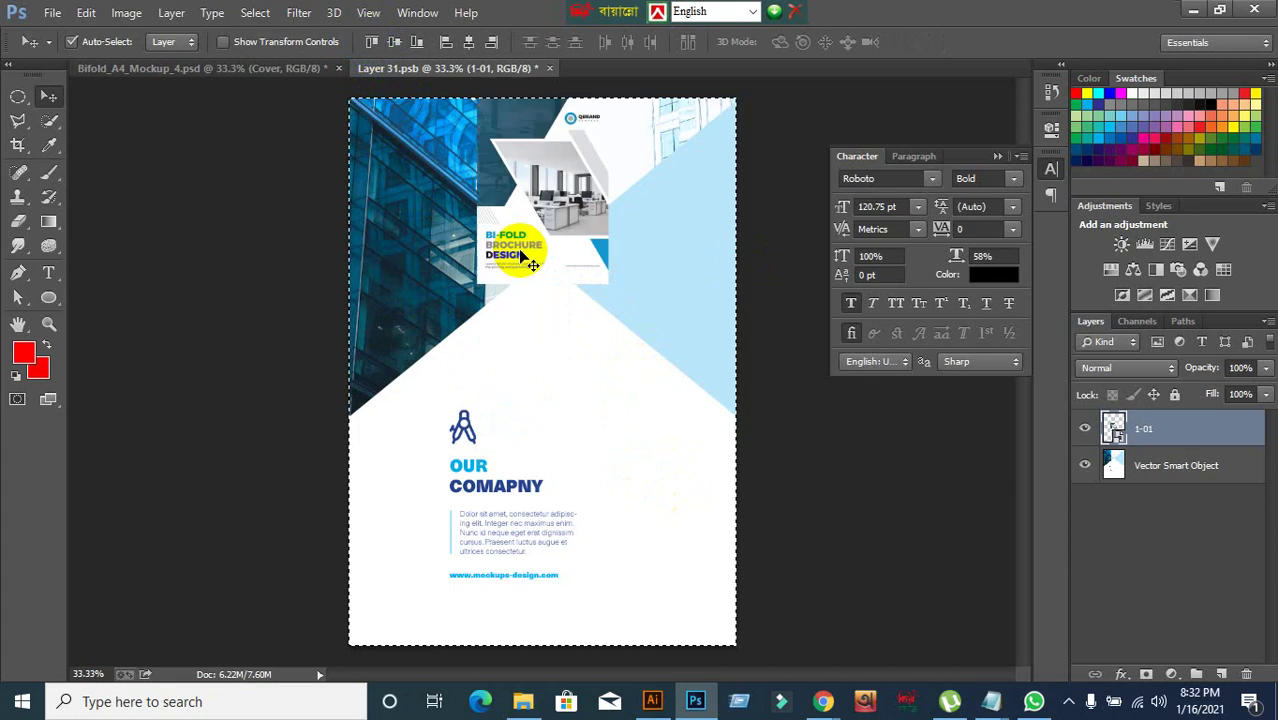
{"action": "left_click", "coordinate": [447, 42]}
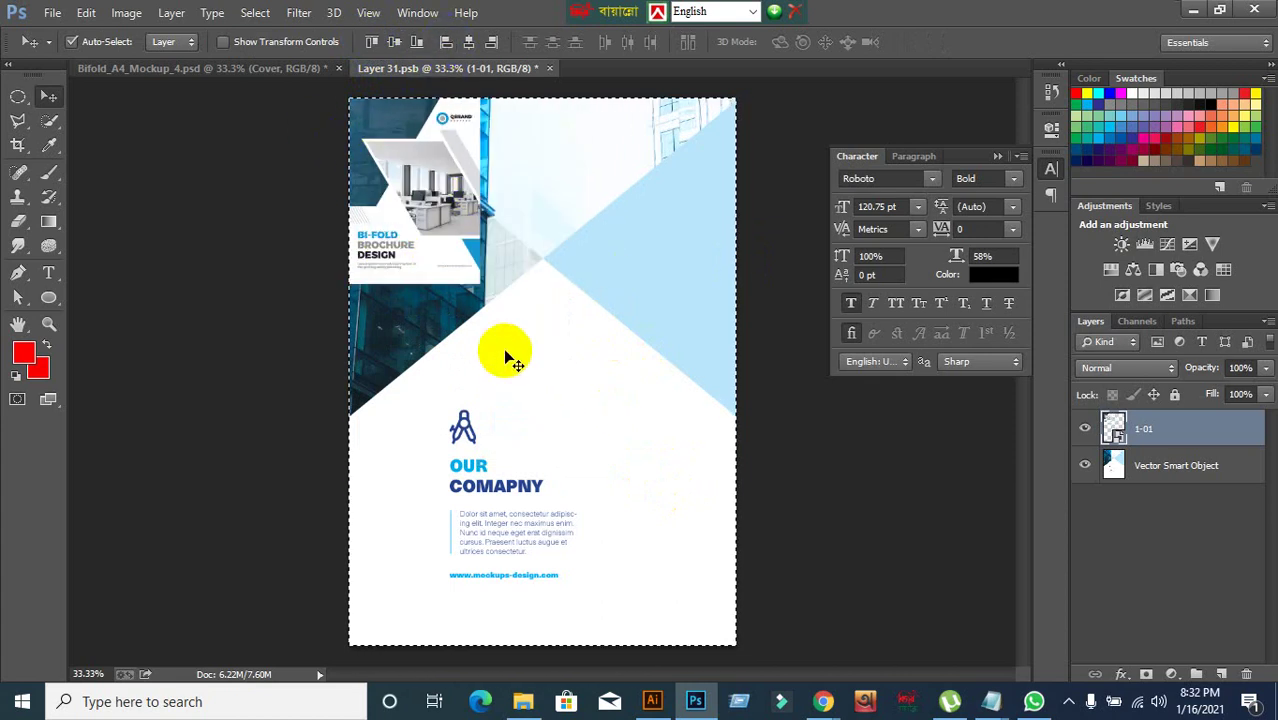
{"action": "key", "text": "ctrl+d"}
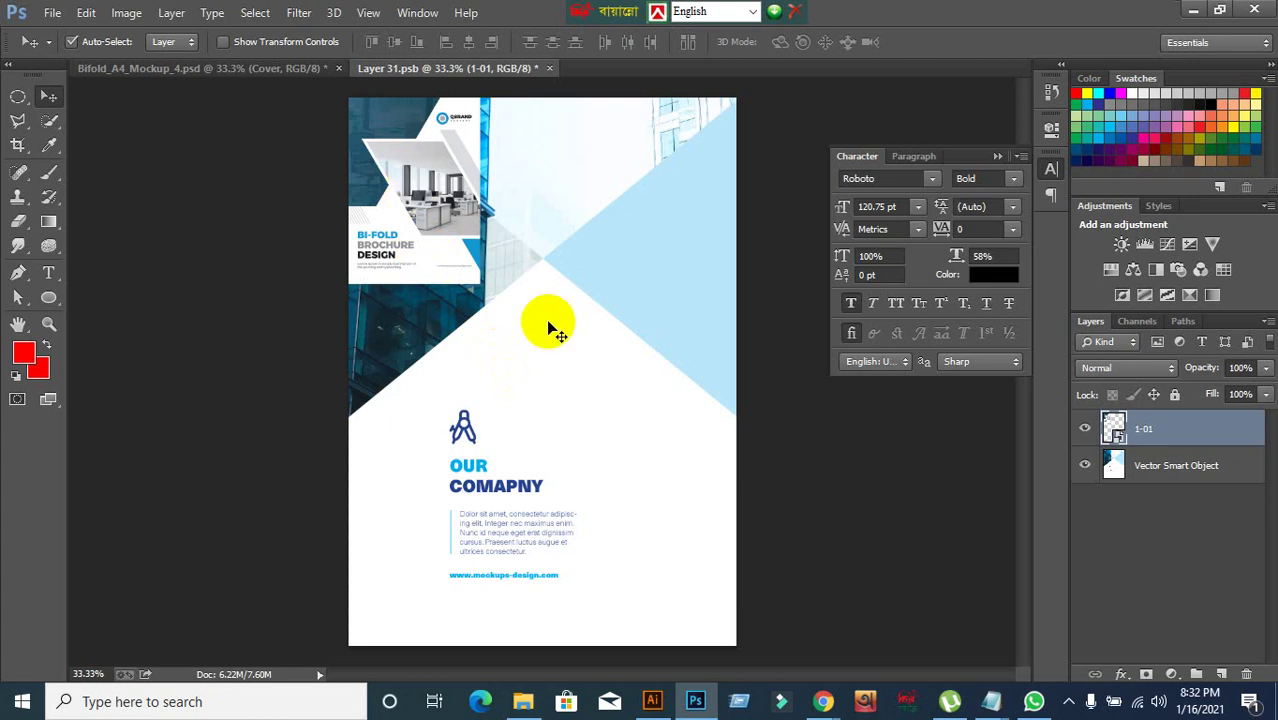
- Scale the 1-01 image to about 294% from its upper-left corner so it fills the whole canvas
{"action": "key", "text": "ctrl+t"}
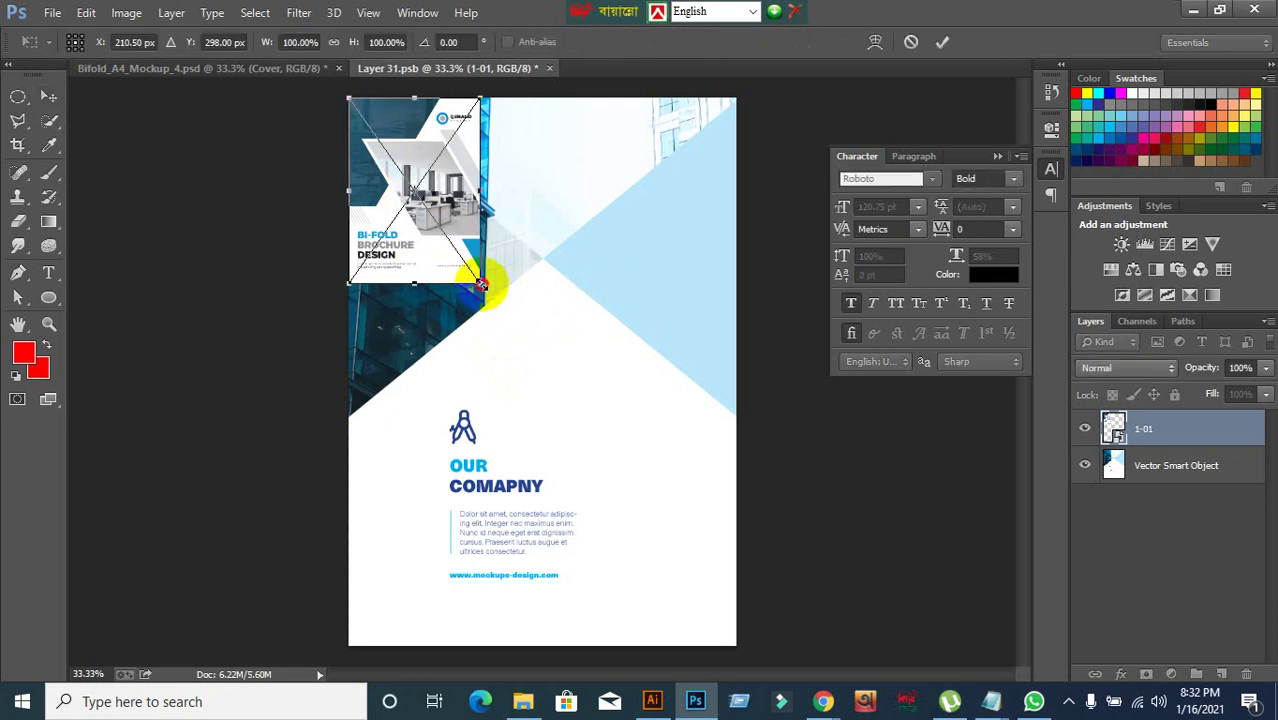
{"action": "left_click_drag", "start_coordinate": [481, 284], "coordinate": [760, 630]}
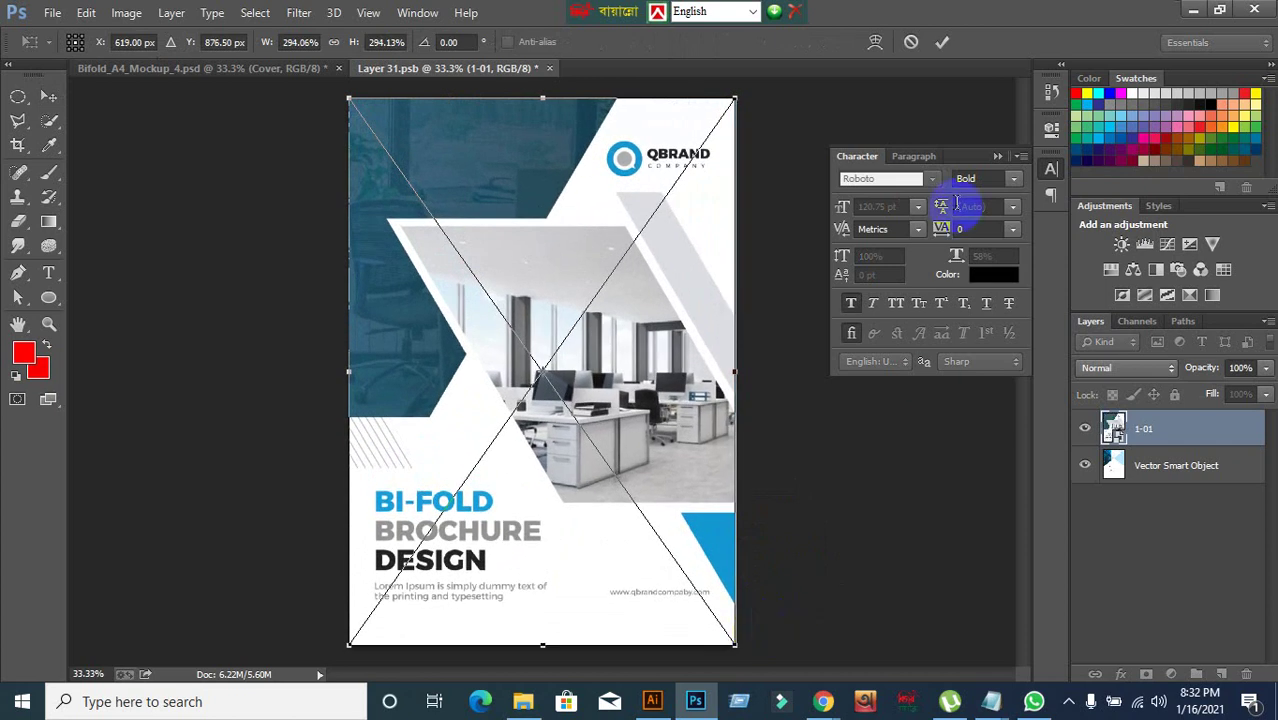
{"action": "left_click", "coordinate": [942, 41]}
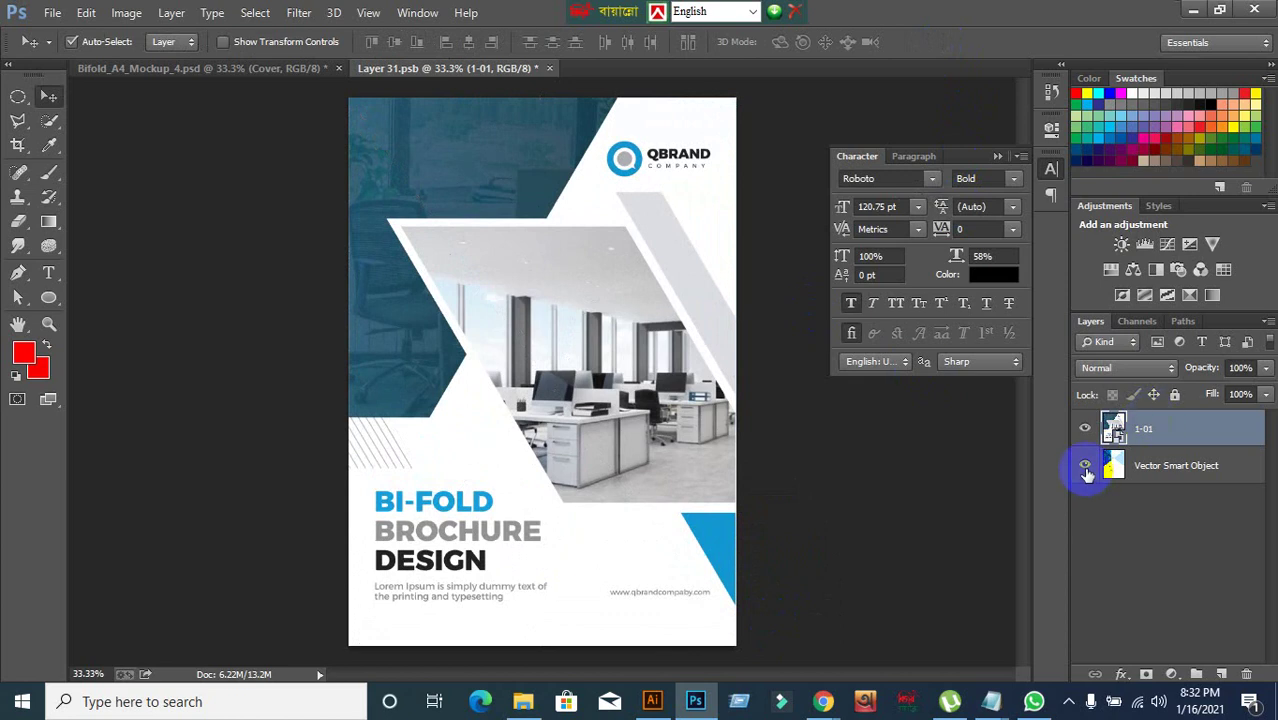
- Hide the Vector Smart Object layer, then save and close Layer 31.psb to update the mockup's front cover
{"action": "left_click", "coordinate": [1085, 466]}
{"action": "key", "text": "ctrl+s"}
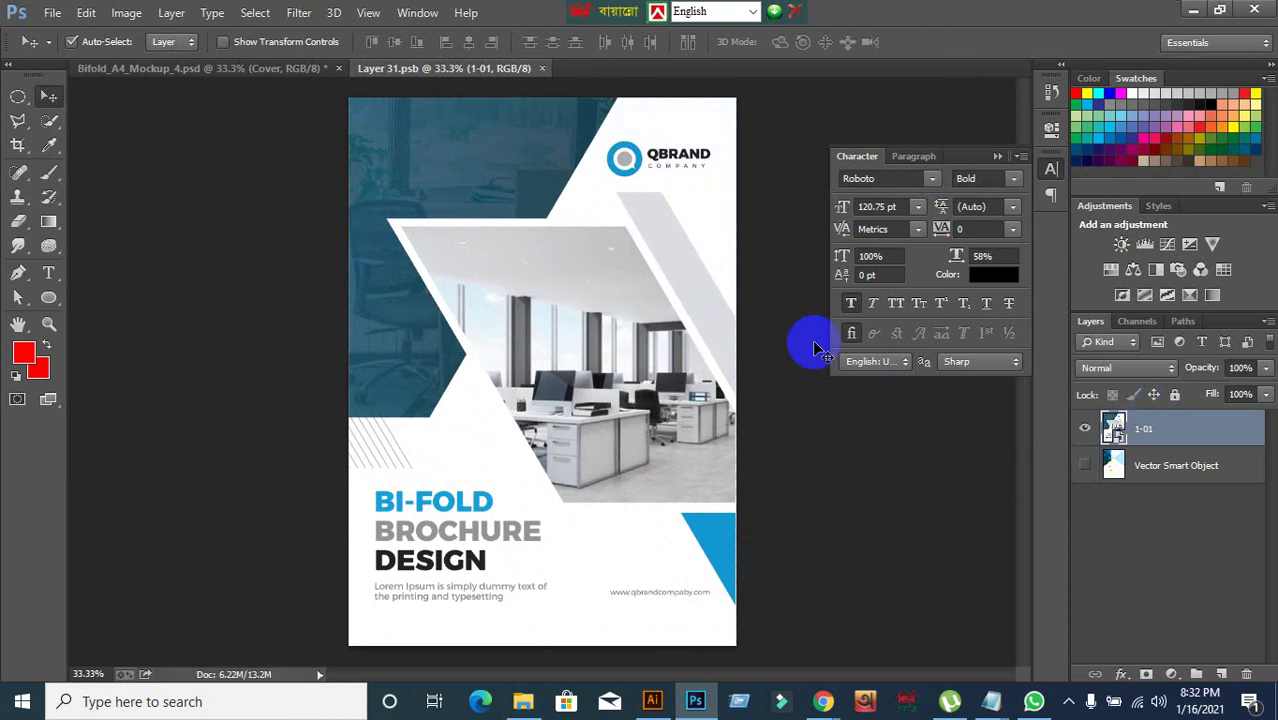
{"action": "left_click", "coordinate": [543, 69]}
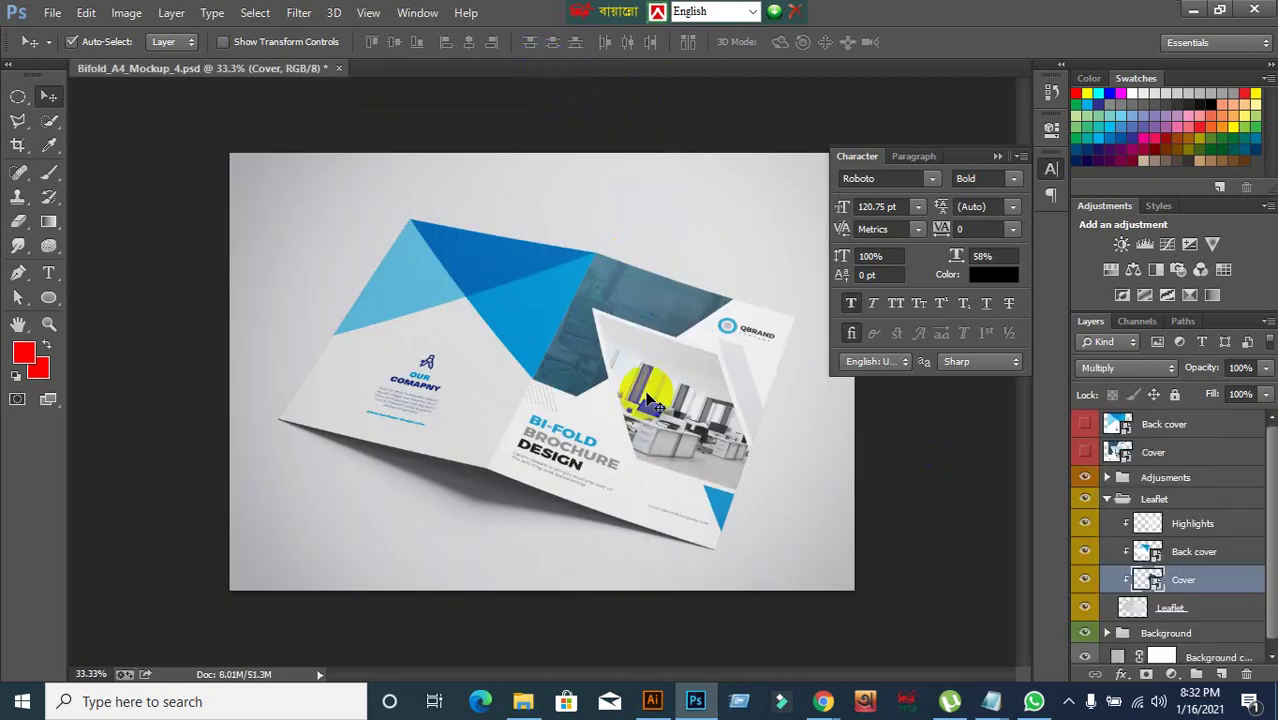
- Select the Leaflet group's Back cover layer and toggle the Back cover and Cover layers' visibility to check which page each controls
{"action": "left_click", "coordinate": [449, 356]}
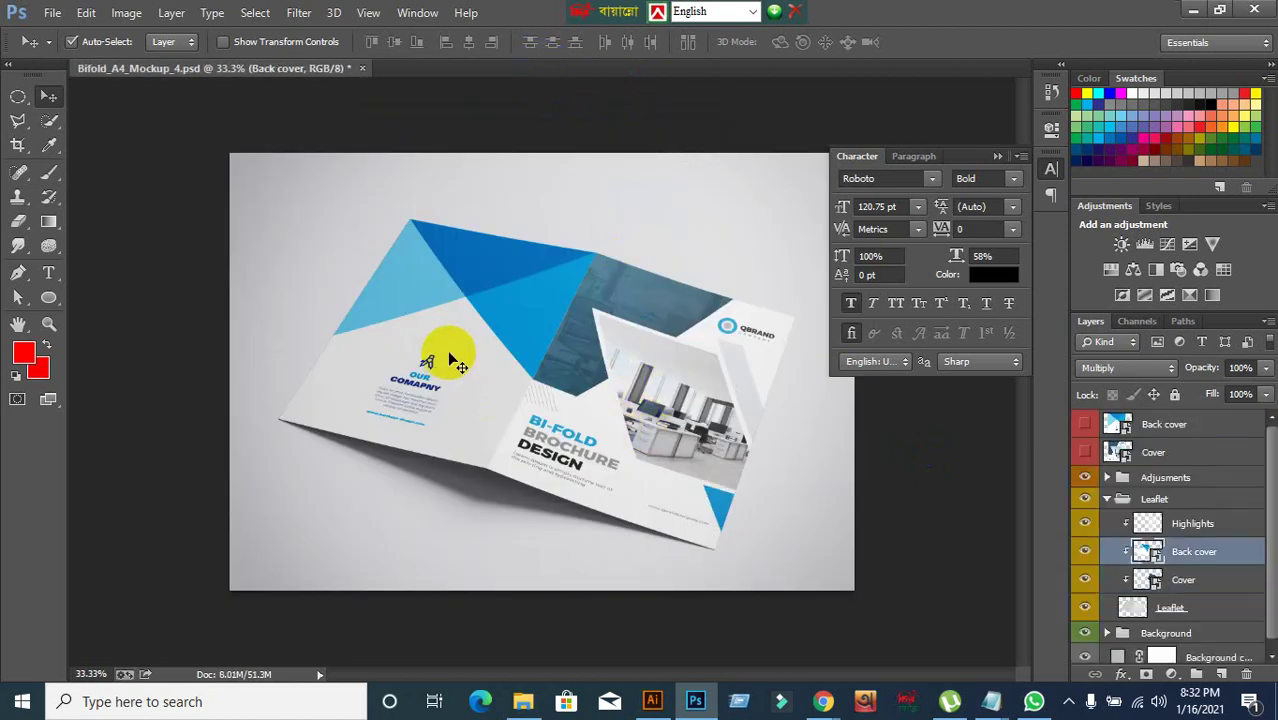
{"action": "left_click", "coordinate": [976, 594]}
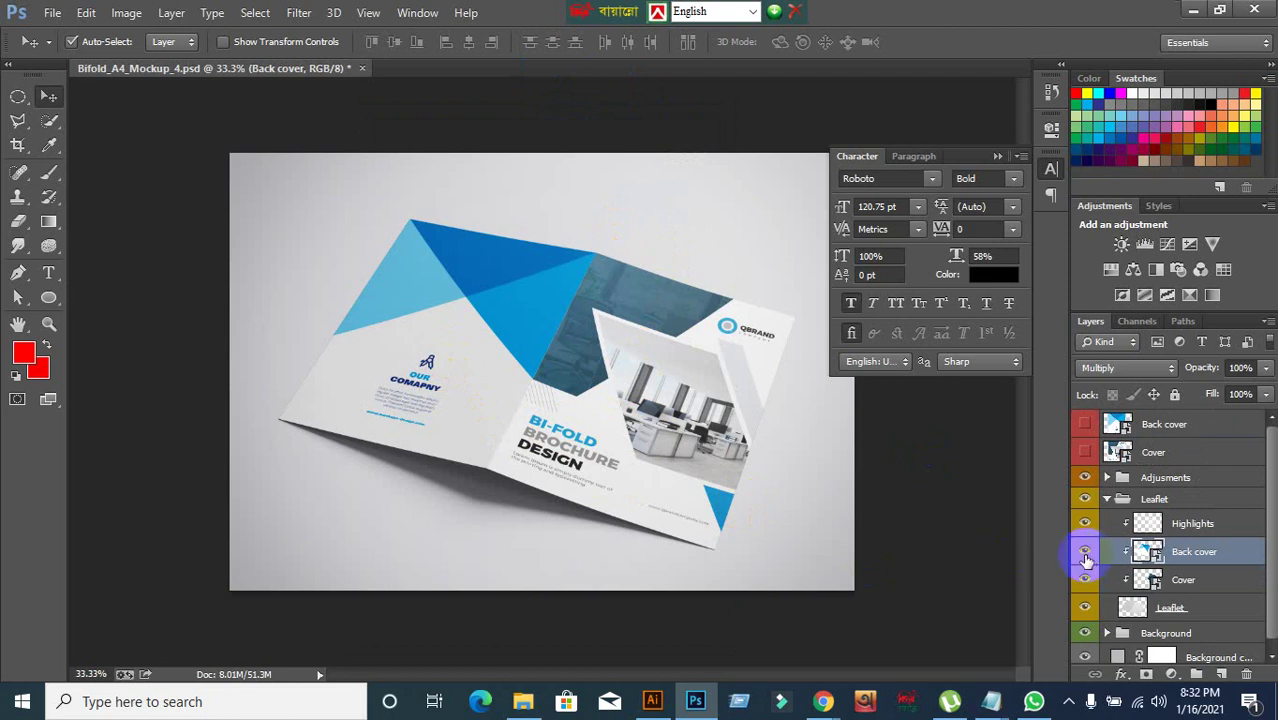
{"action": "left_click", "coordinate": [1086, 557]}
{"action": "left_click", "coordinate": [1084, 558]}
{"action": "left_click", "coordinate": [1083, 582]}
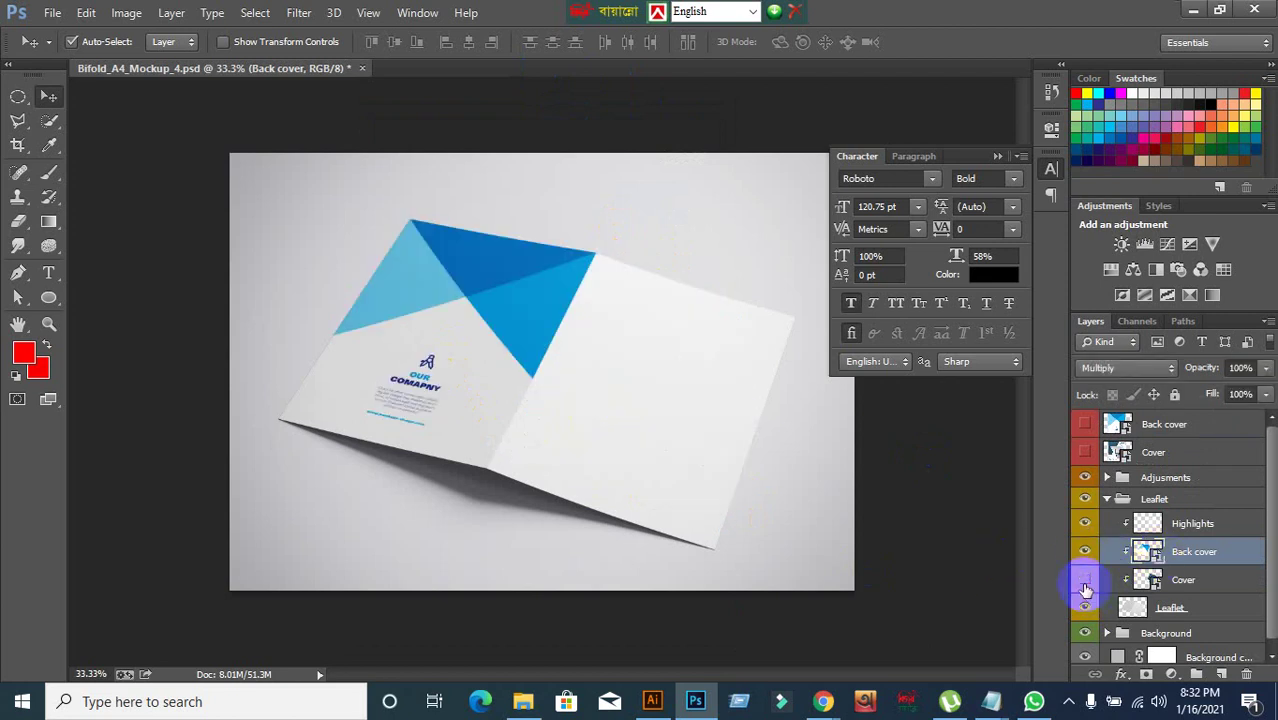
{"action": "left_click", "coordinate": [1083, 582]}
{"action": "left_click", "coordinate": [1084, 552]}
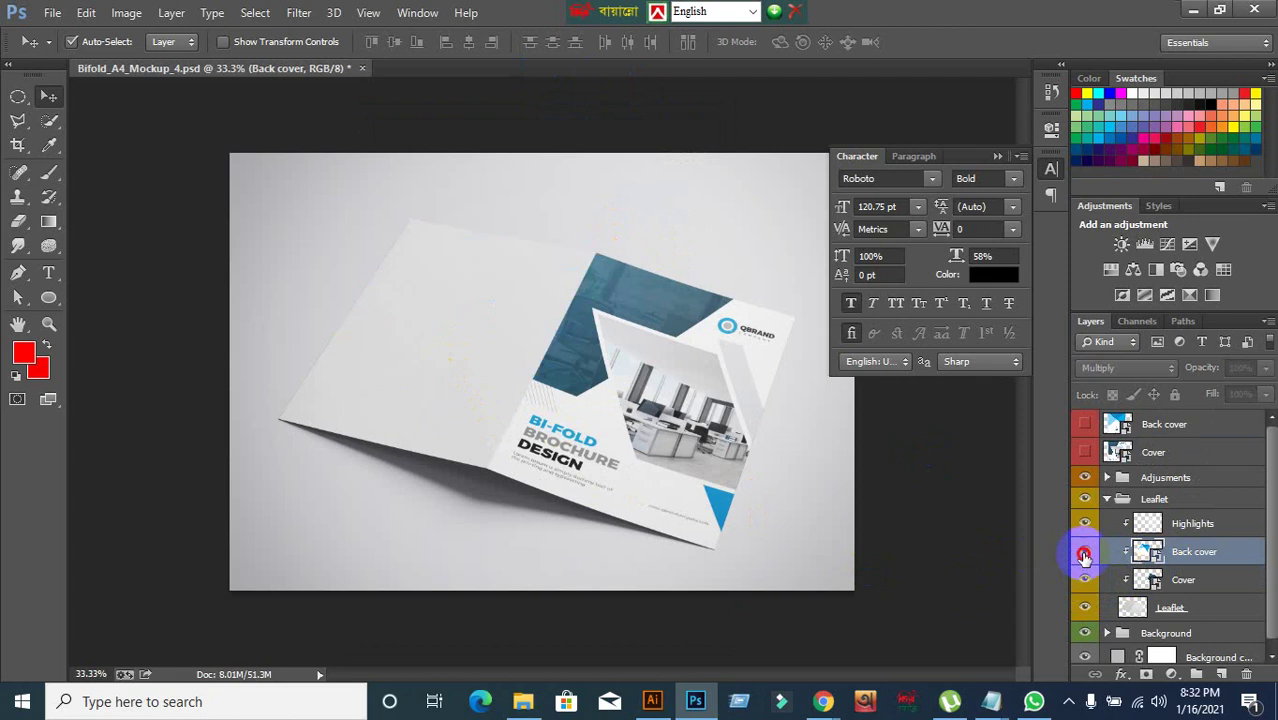
{"action": "left_click", "coordinate": [1084, 552]}
- Open the Back cover smart object's contents and place the image 4 from the Desktop into it
{"action": "left_click", "coordinate": [1147, 561]}
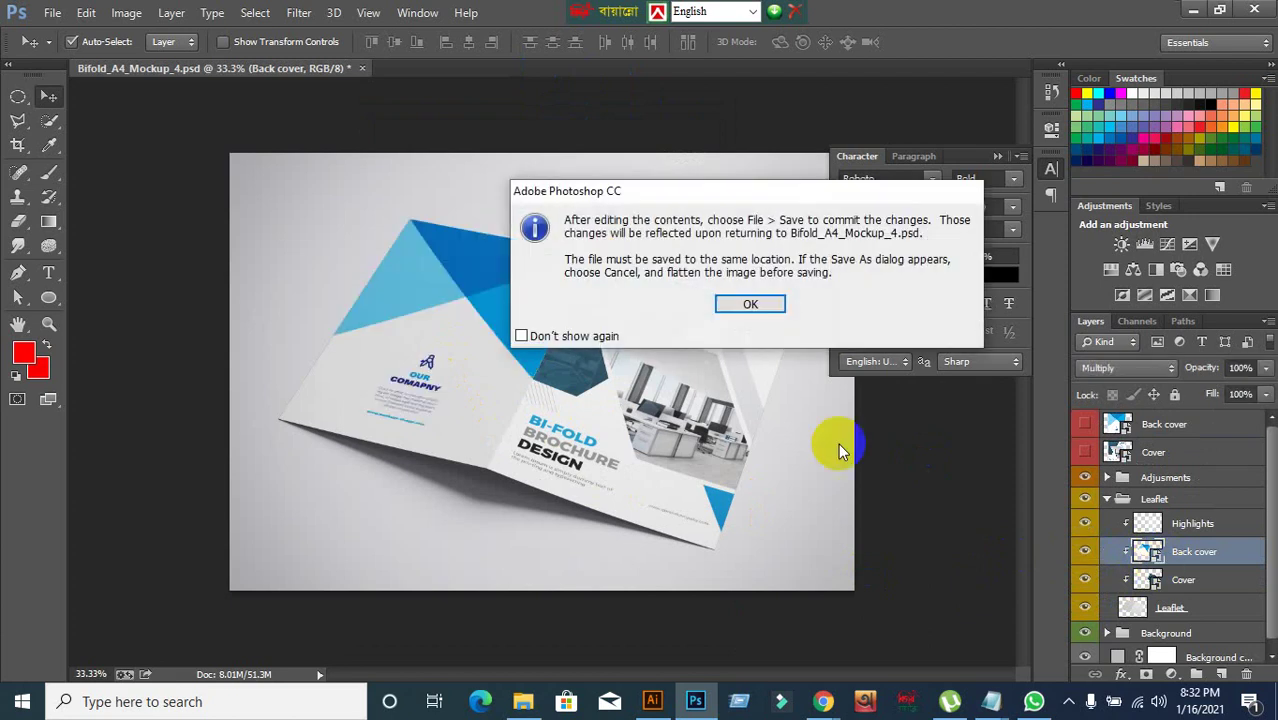
{"action": "left_click", "coordinate": [755, 305]}
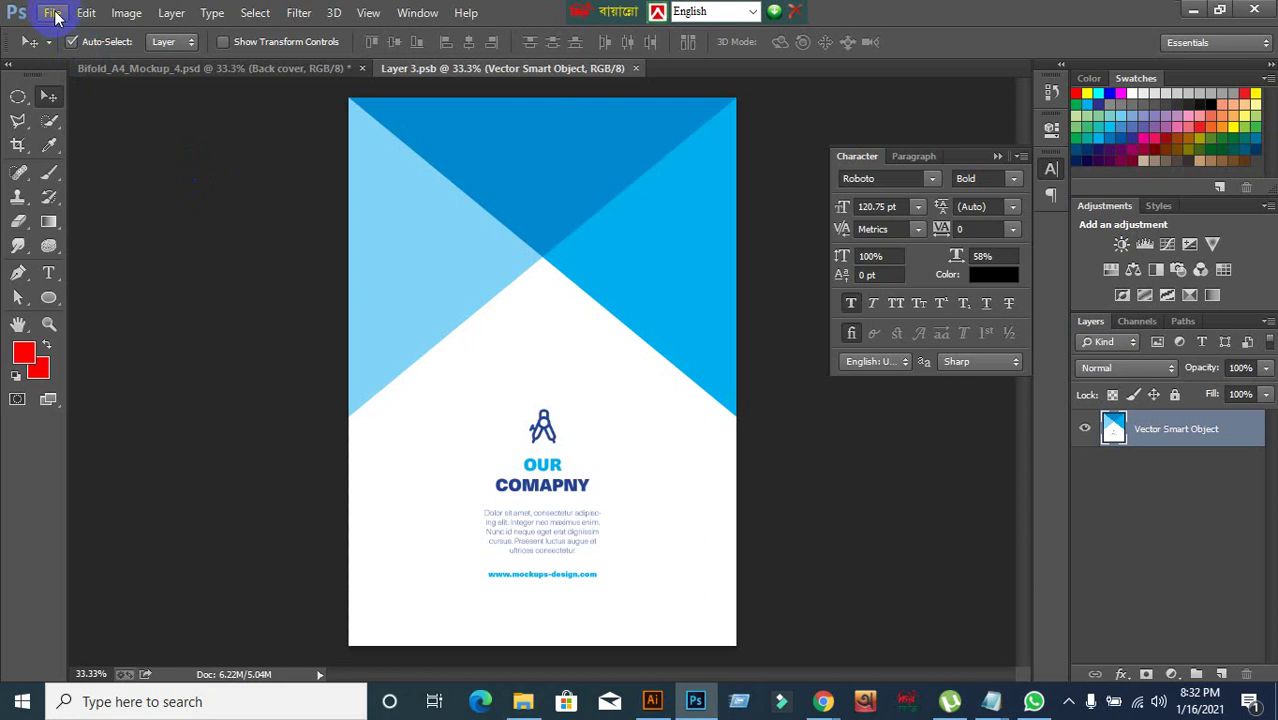
{"action": "left_click", "coordinate": [52, 12]}
{"action": "left_click", "coordinate": [80, 317]}
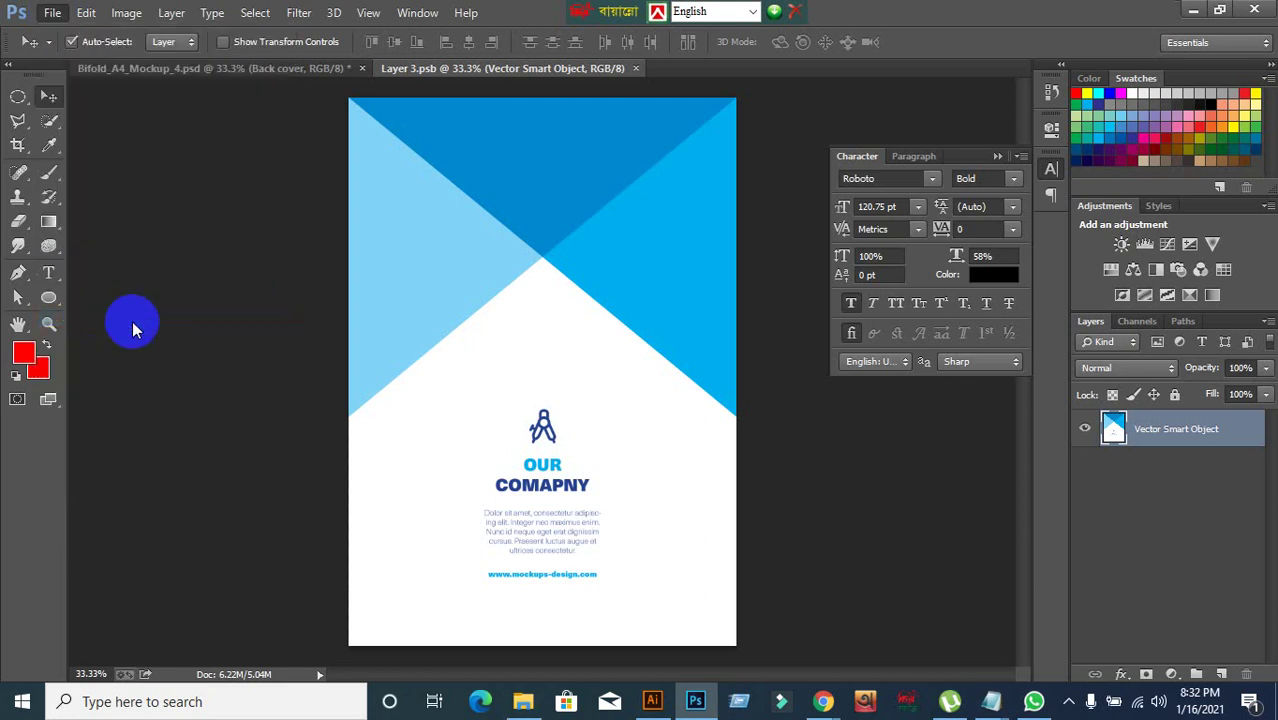
{"action": "scroll", "coordinate": [94, 165], "scroll_direction": "up", "scroll_amount": 2}
{"action": "left_click", "coordinate": [72, 146]}
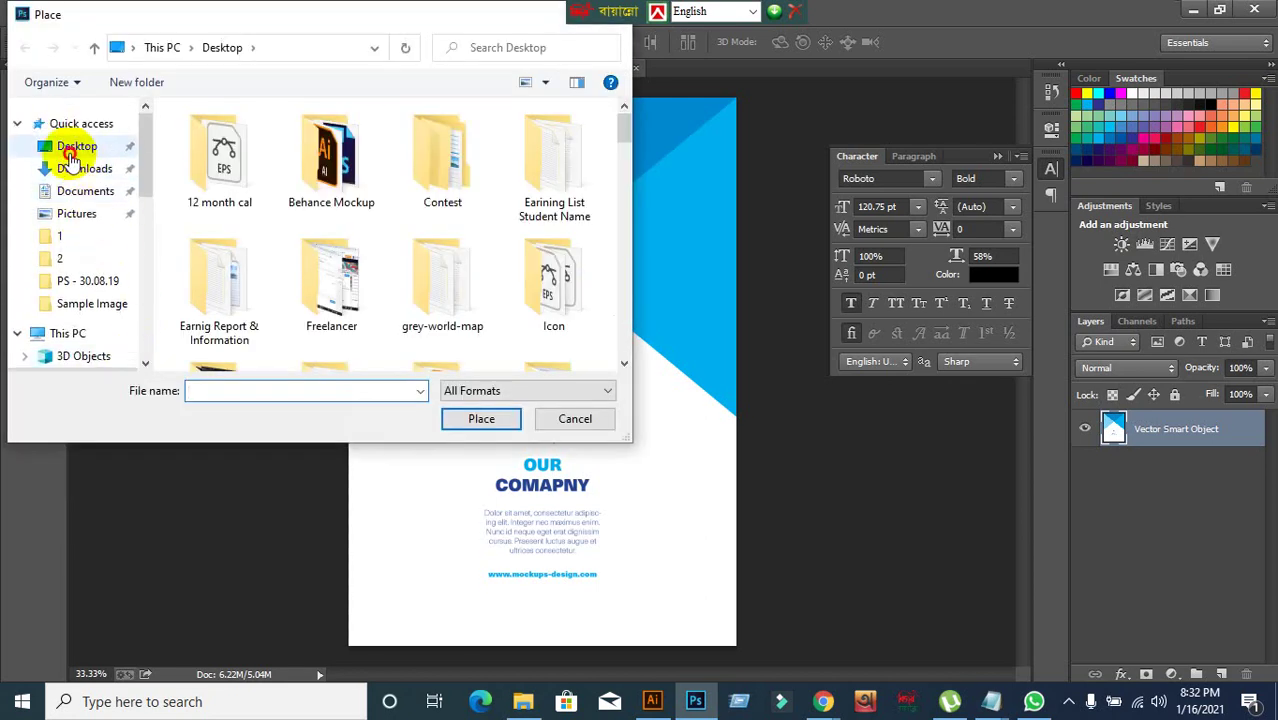
{"action": "scroll", "coordinate": [376, 256], "scroll_direction": "down", "scroll_amount": 10}
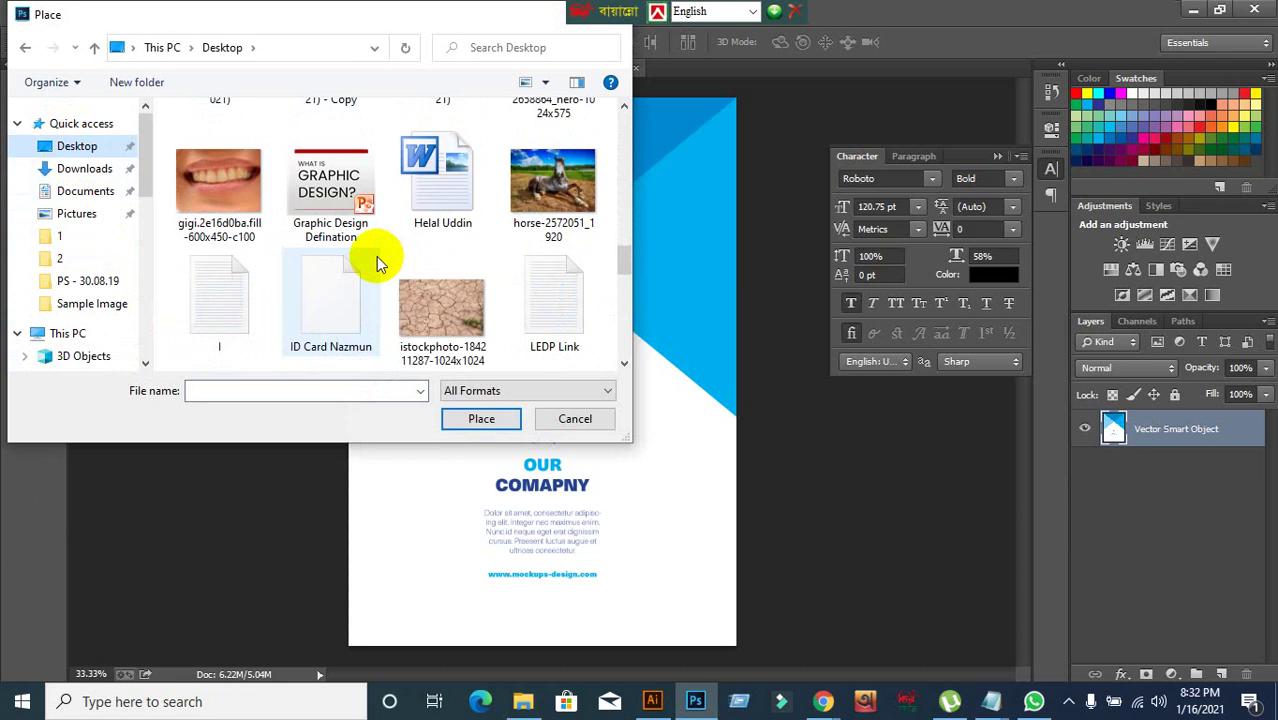
{"action": "scroll", "coordinate": [472, 293], "scroll_direction": "down", "scroll_amount": 6}
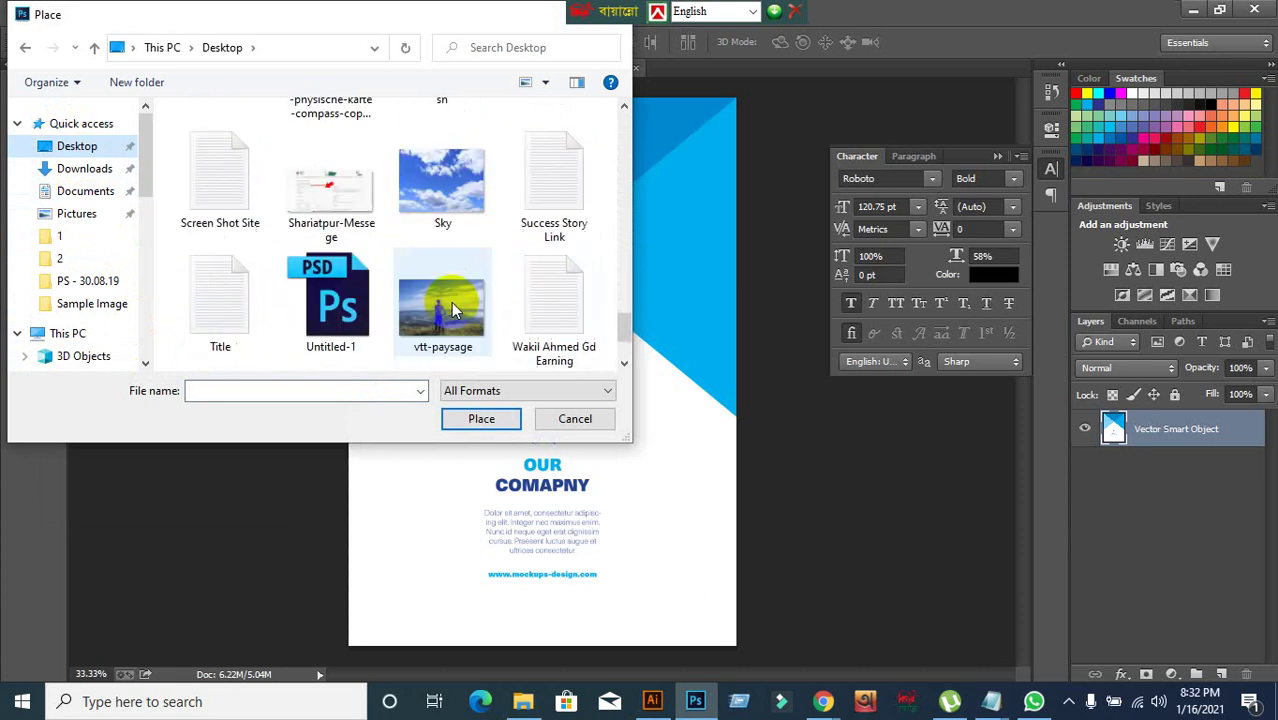
{"action": "scroll", "coordinate": [451, 302], "scroll_direction": "down", "scroll_amount": 1}
{"action": "scroll", "coordinate": [400, 278], "scroll_direction": "up", "scroll_amount": 4}
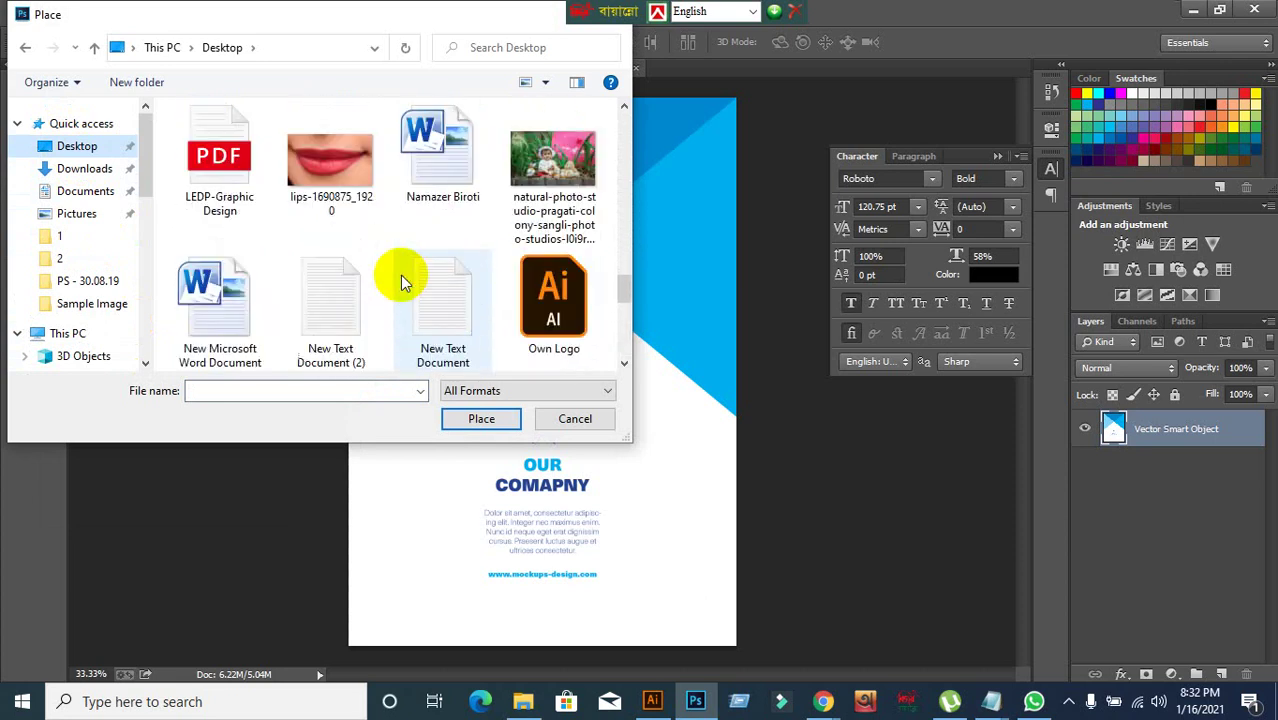
{"action": "scroll", "coordinate": [400, 280], "scroll_direction": "up", "scroll_amount": 5}
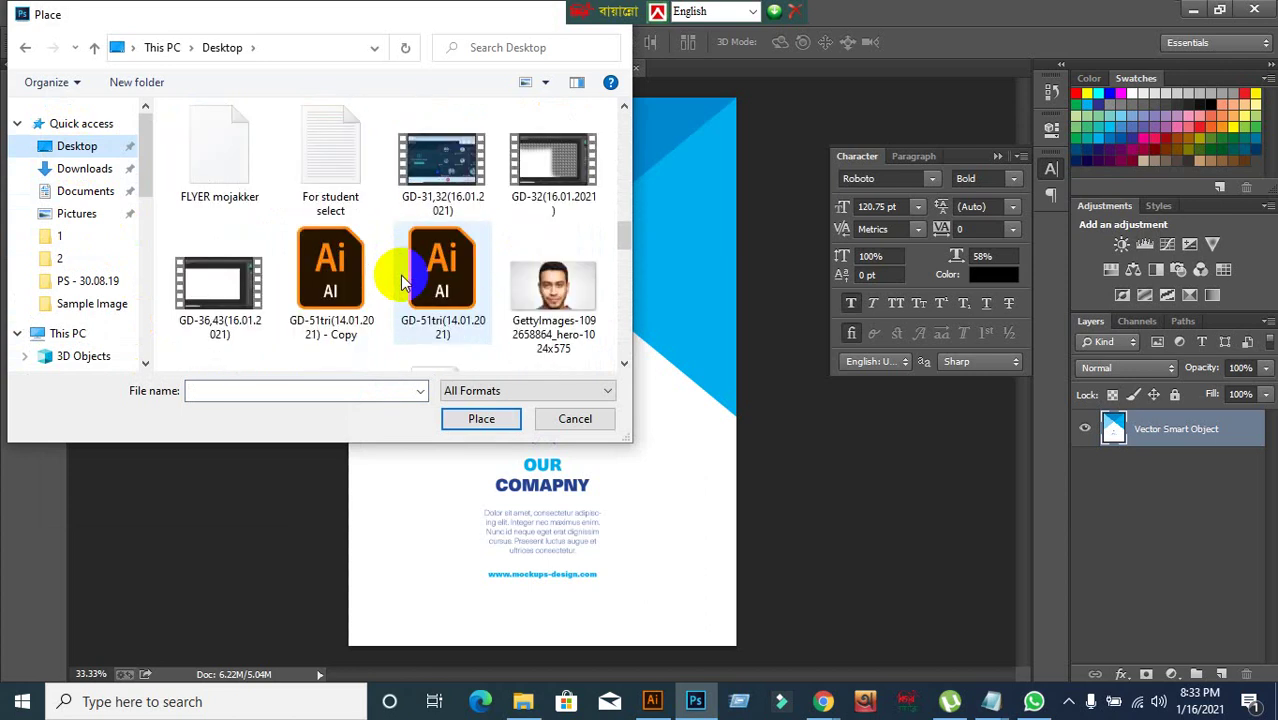
{"action": "scroll", "coordinate": [403, 282], "scroll_direction": "up", "scroll_amount": 3}
{"action": "scroll", "coordinate": [402, 280], "scroll_direction": "up", "scroll_amount": 6}
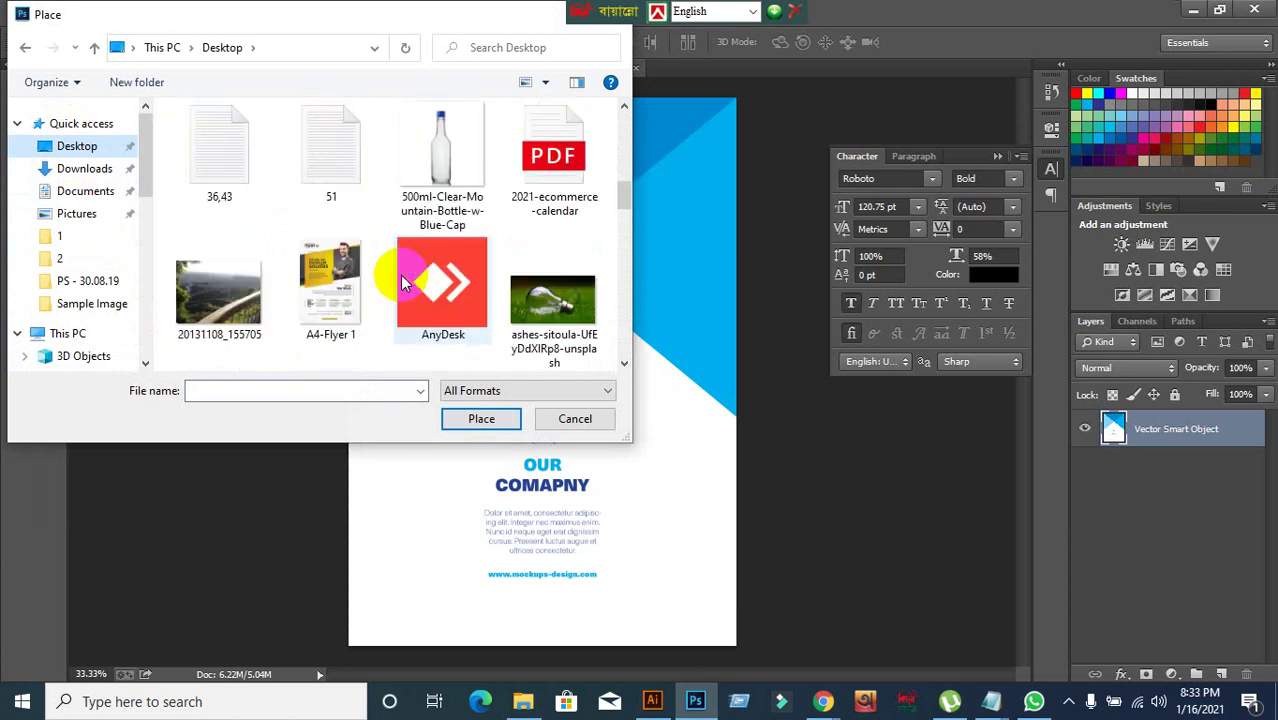
{"action": "scroll", "coordinate": [400, 282], "scroll_direction": "down", "scroll_amount": 3}
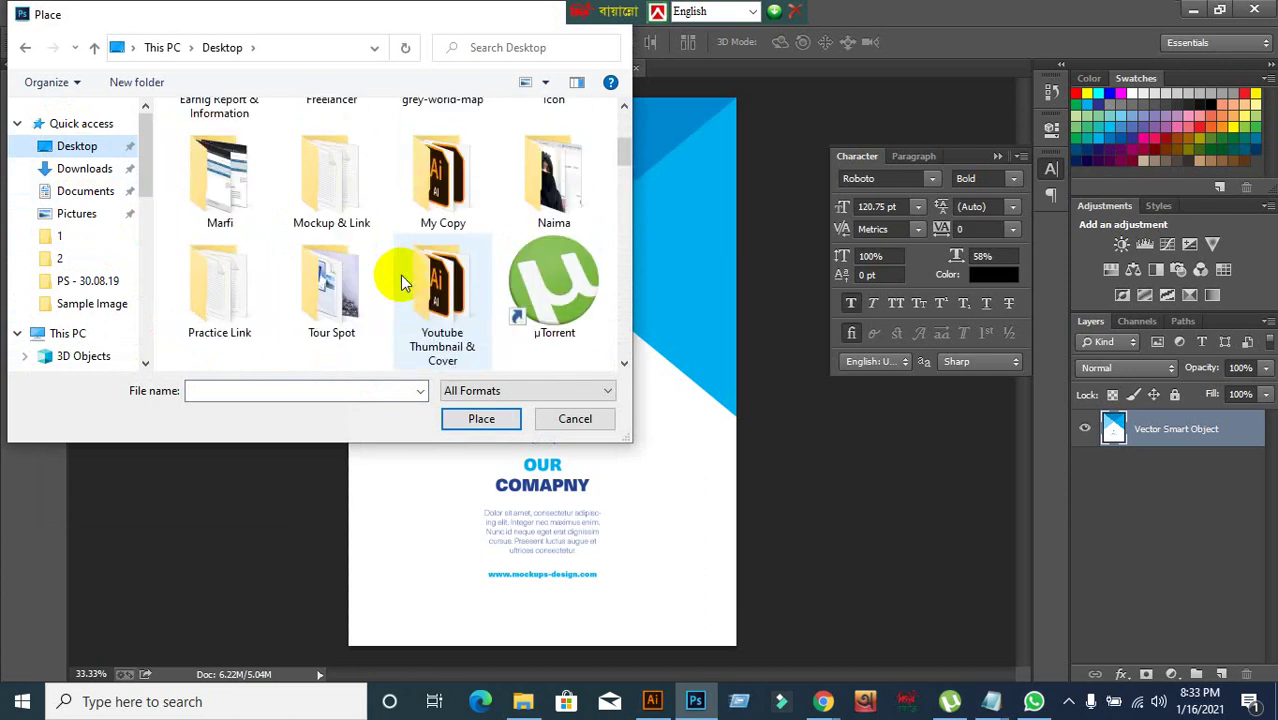
{"action": "left_click", "coordinate": [219, 272]}
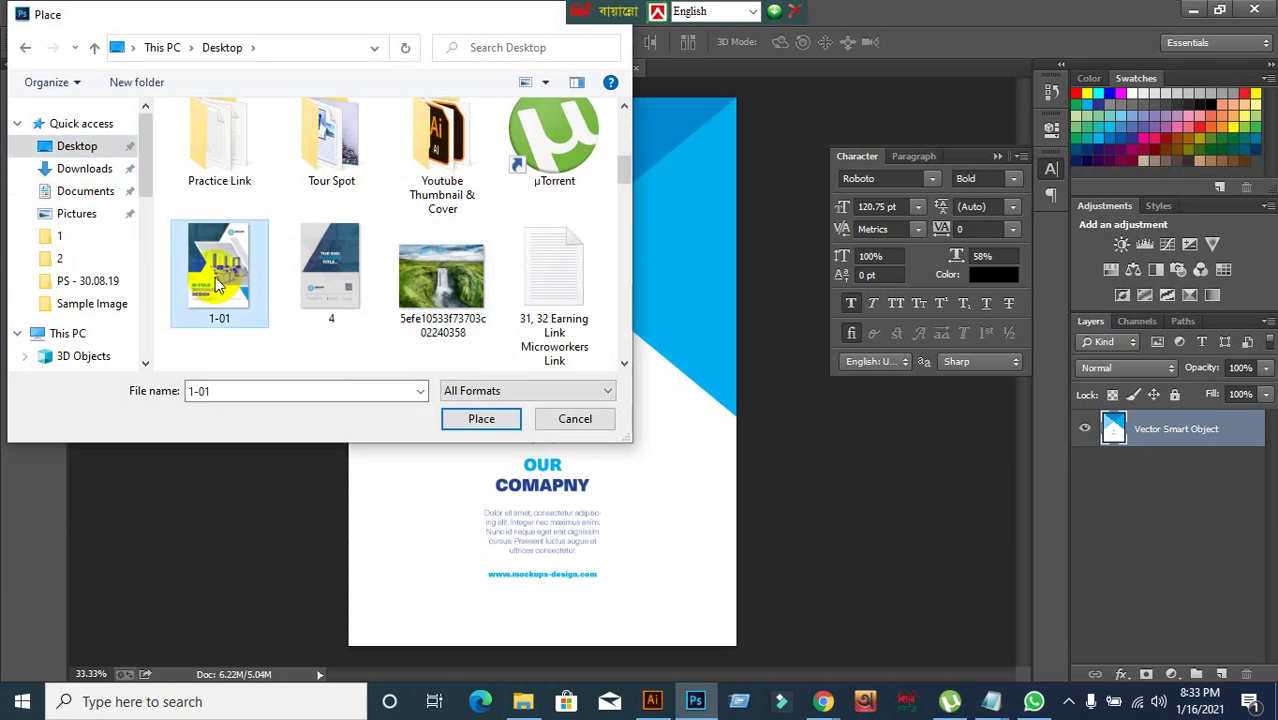
{"action": "left_click", "coordinate": [360, 345]}
{"action": "left_click", "coordinate": [481, 419]}
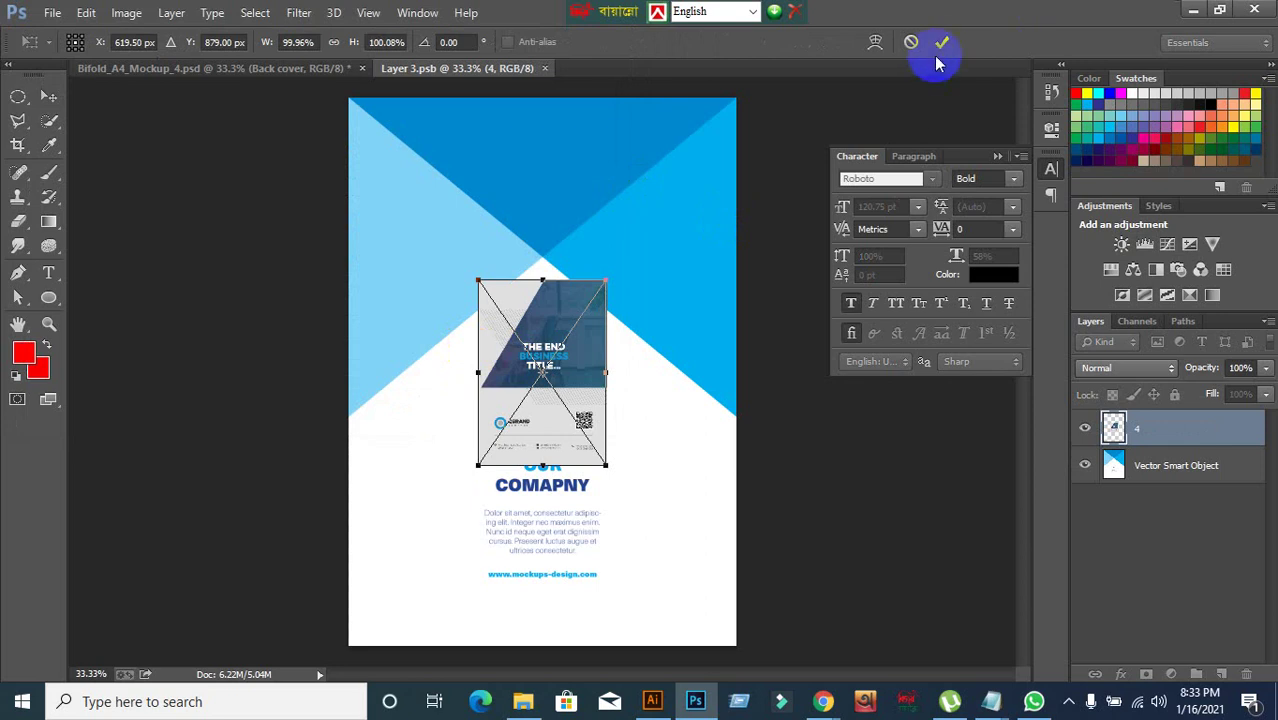
{"action": "left_click", "coordinate": [938, 50]}
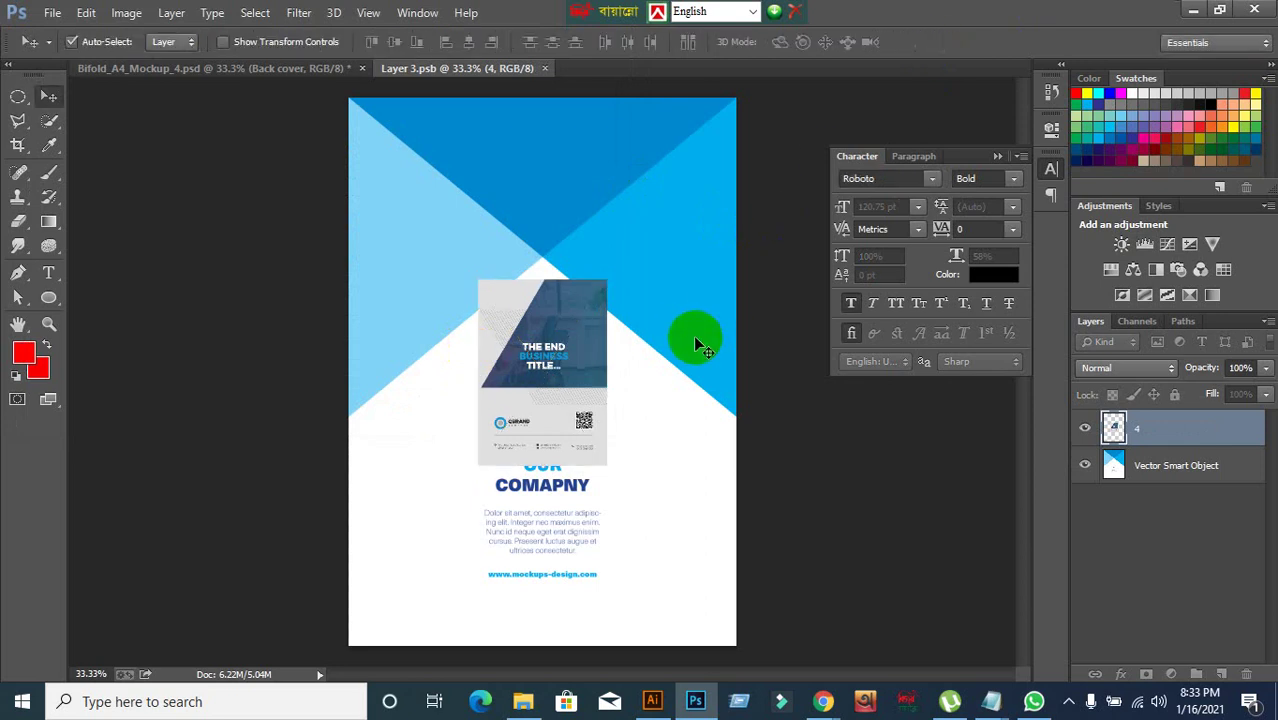
- Scale the placed image 4 proportionally from its centre to about 284%
{"action": "key", "text": "ctrl+t"}
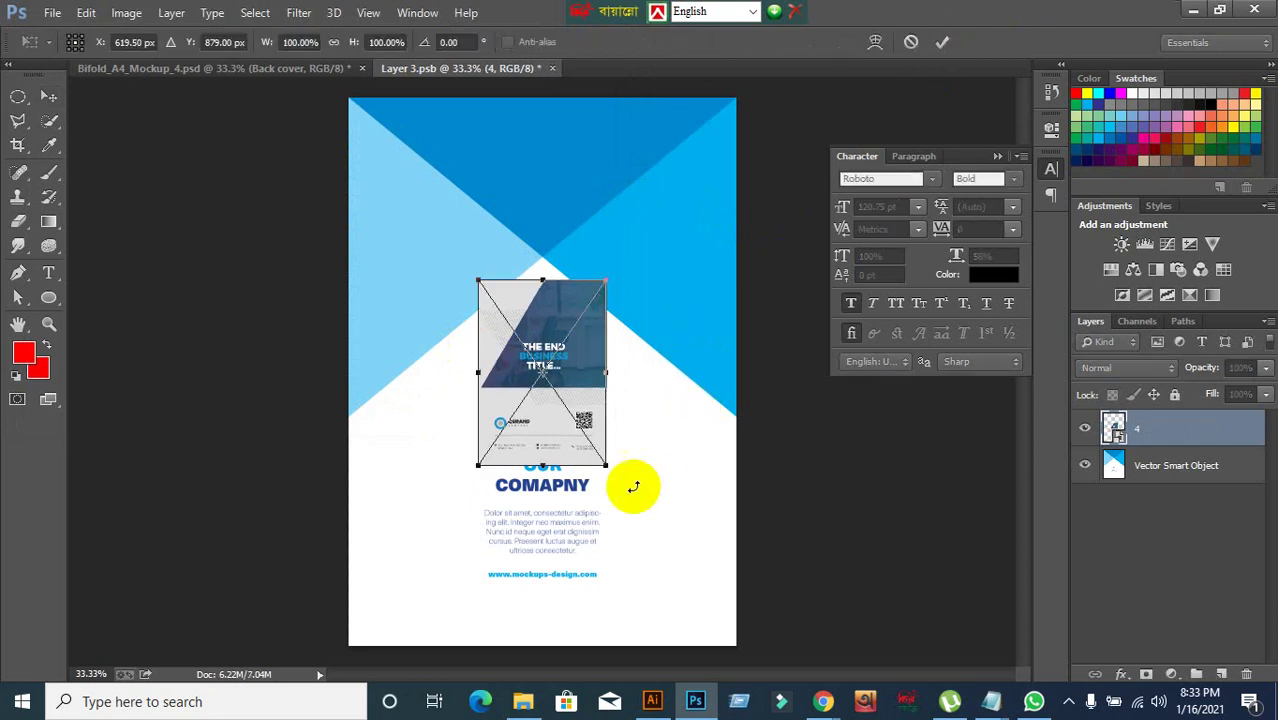
{"action": "left_click_drag", "start_coordinate": [604, 466], "coordinate": [761, 607]}
{"action": "left_click", "coordinate": [944, 43]}
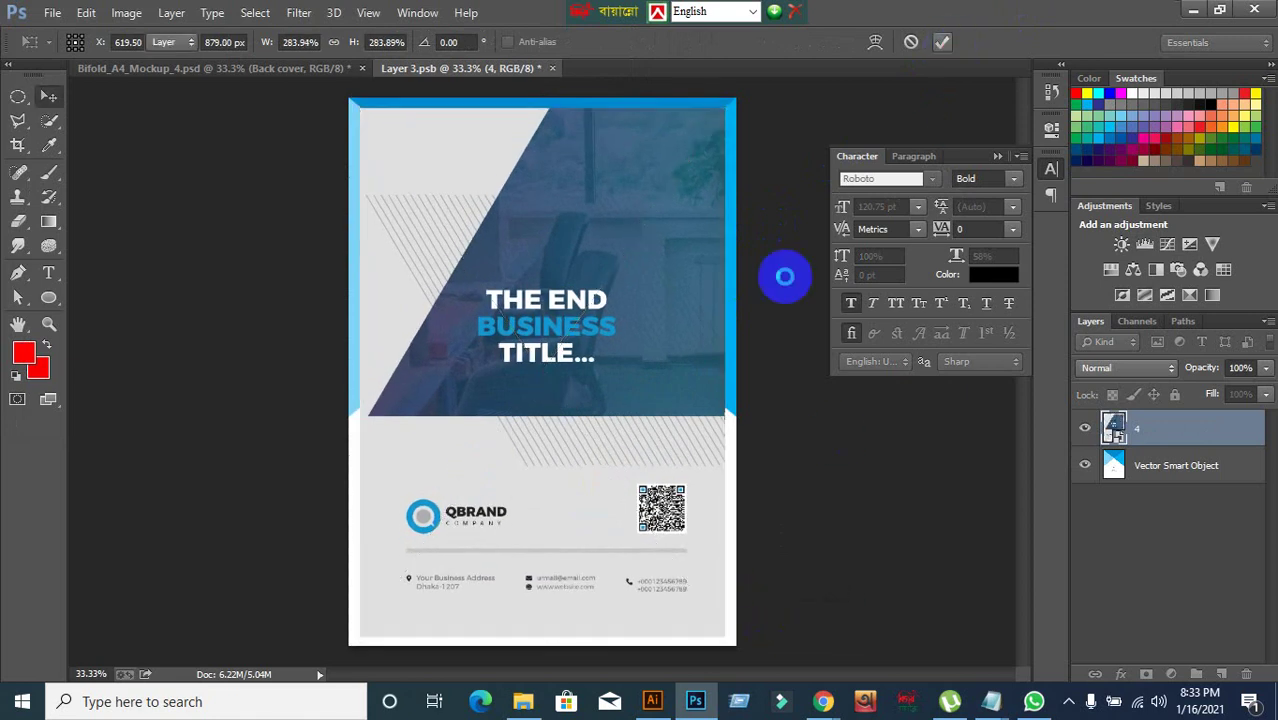
- Align image 4 to the top and left edges of the whole canvas, and clear the selection
{"action": "key", "text": "ctrl+a"}
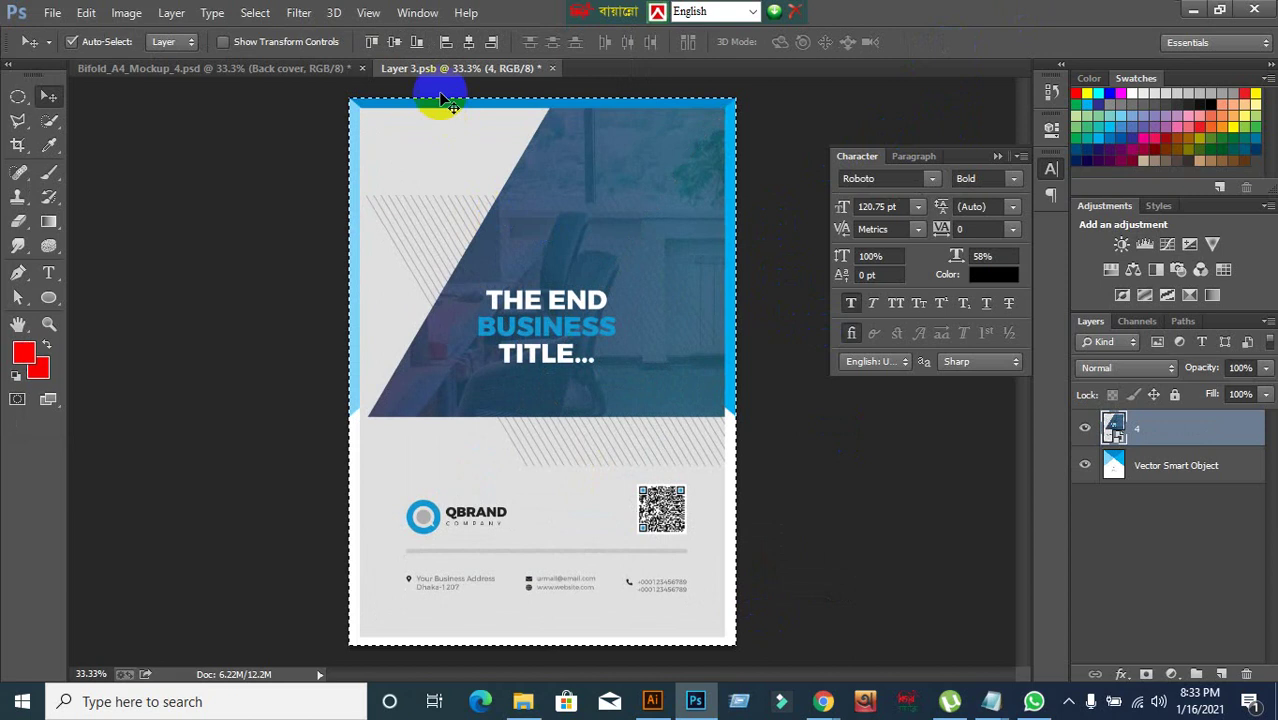
{"action": "left_click", "coordinate": [376, 42]}
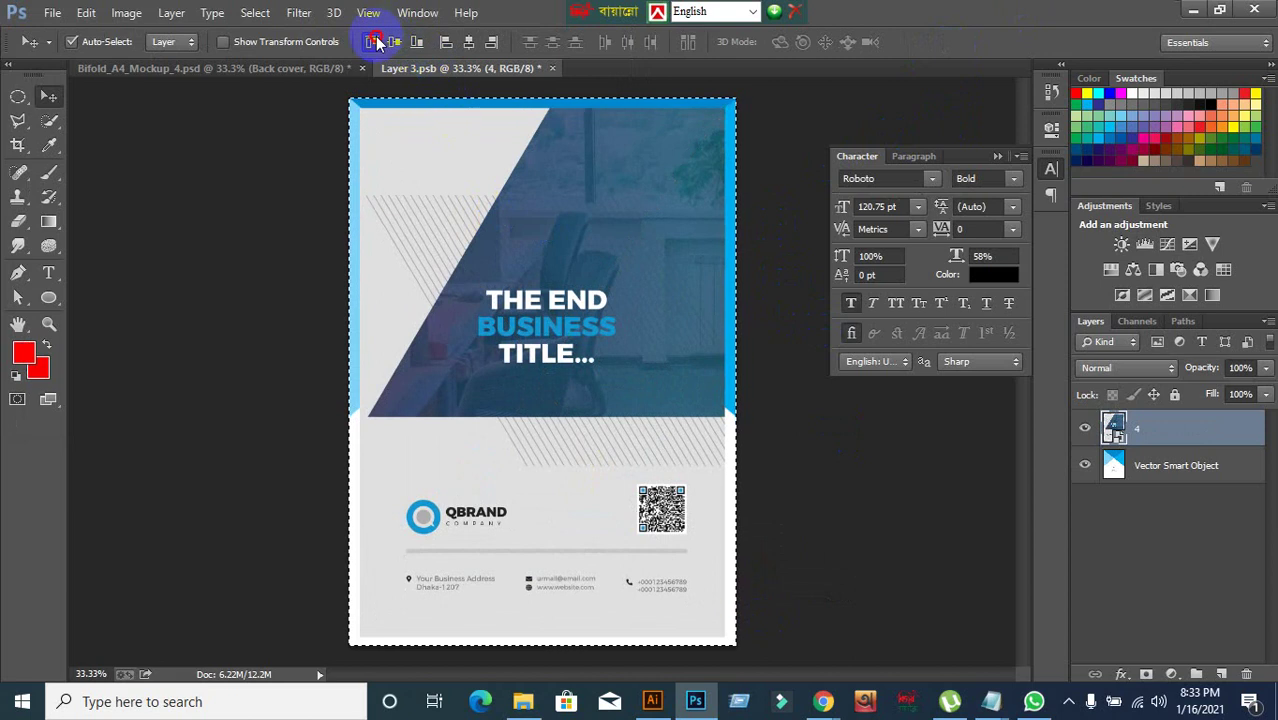
{"action": "left_click", "coordinate": [444, 43]}
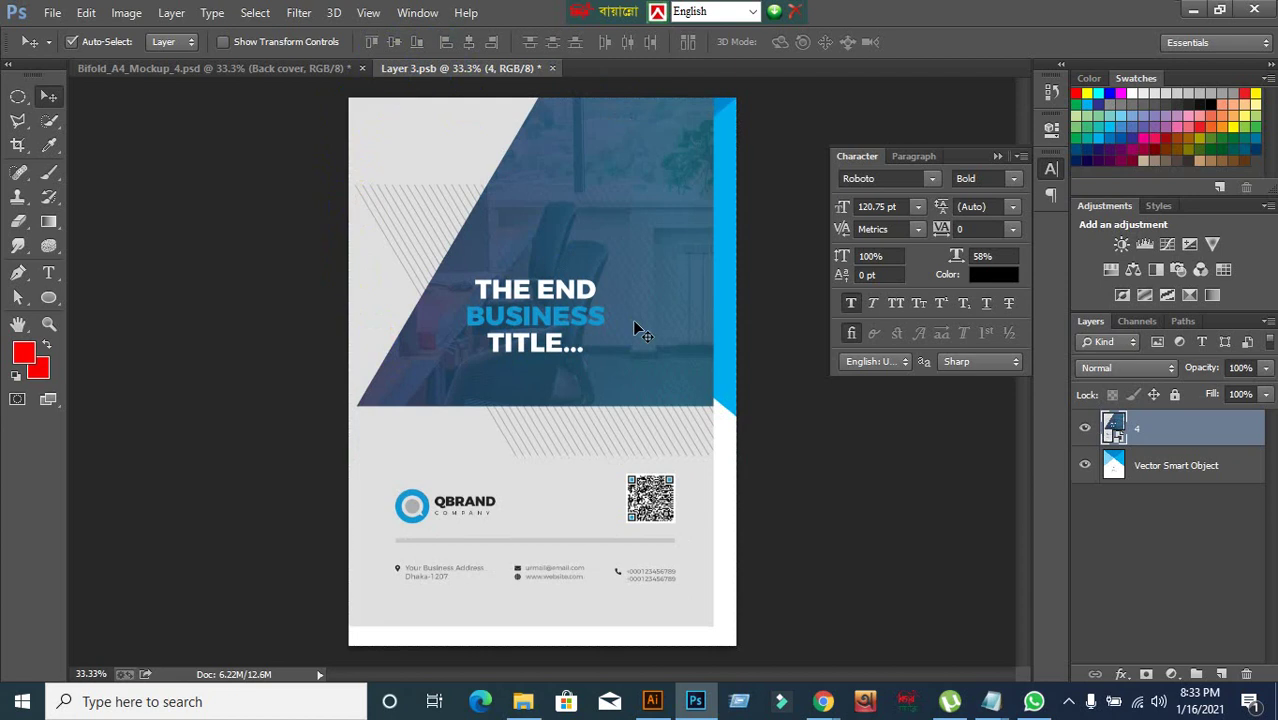
- Stretch image 4 from its upper-left corner to about 302% wide and 294% high so it fills the canvas
{"action": "key", "text": "ctrl+t"}
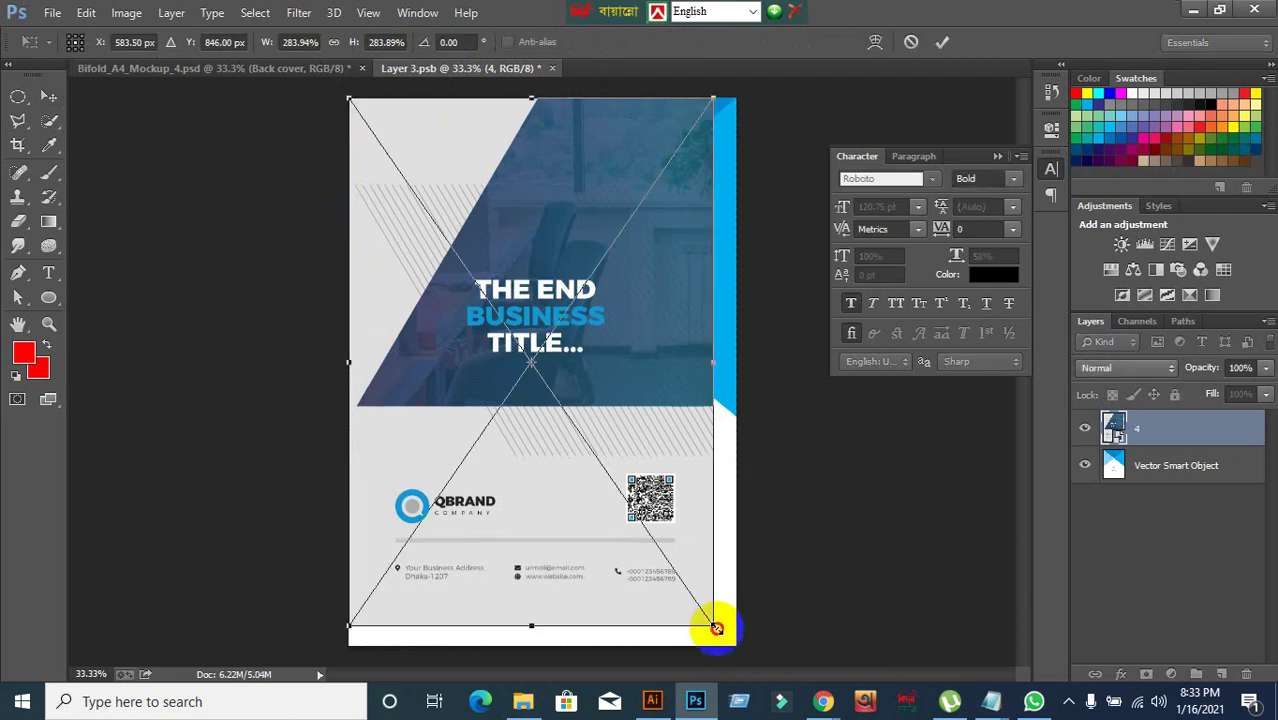
{"action": "left_click_drag", "start_coordinate": [717, 628], "coordinate": [721, 634]}
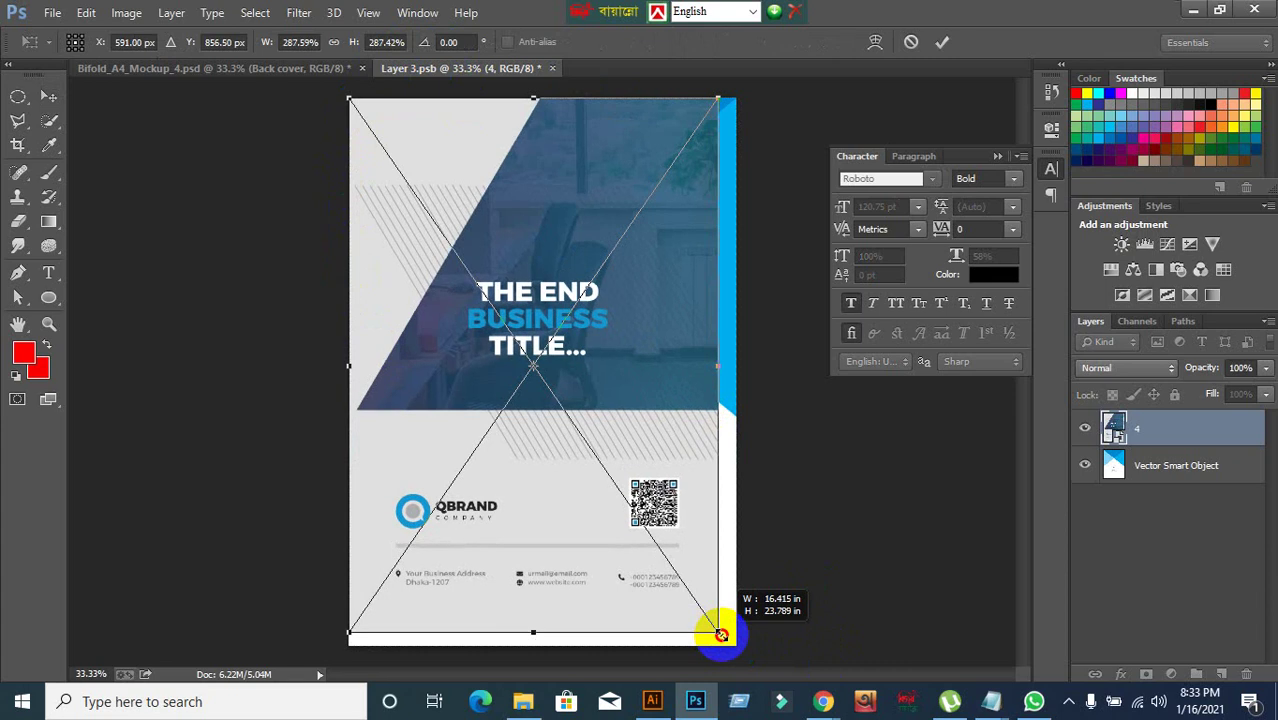
{"action": "left_click_drag", "start_coordinate": [721, 634], "coordinate": [724, 636]}
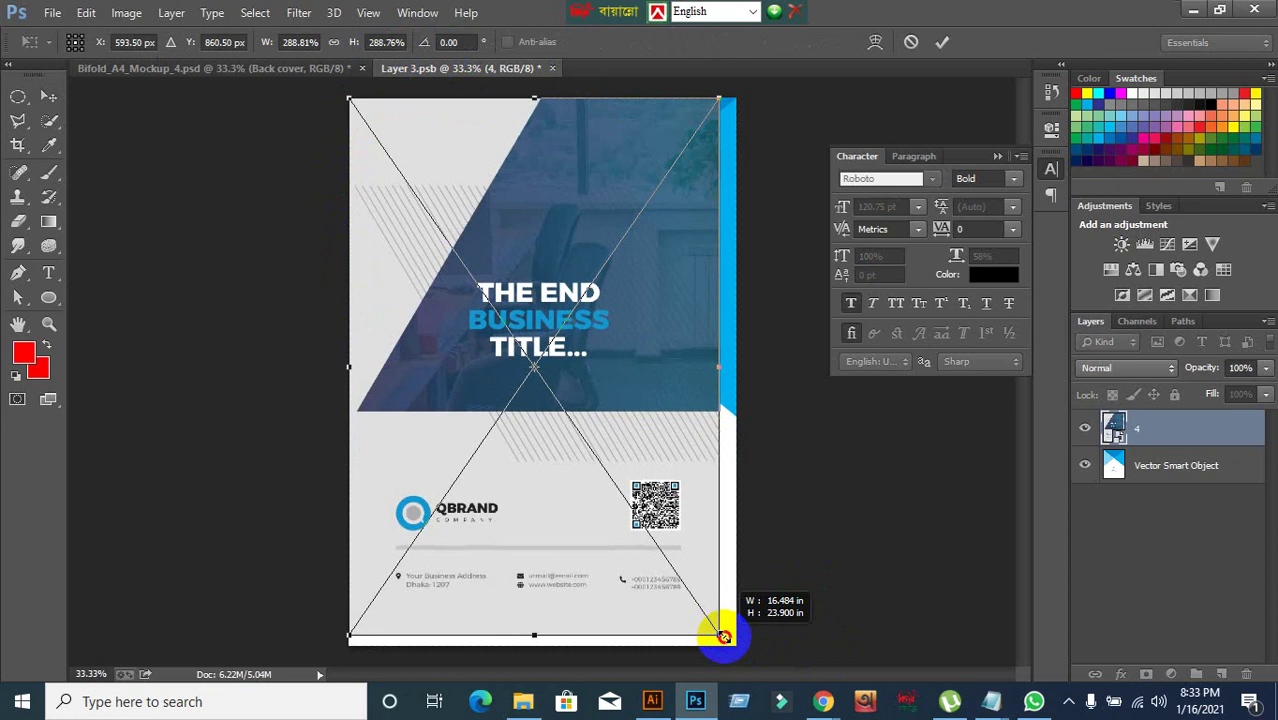
{"action": "left_click_drag", "start_coordinate": [724, 636], "coordinate": [730, 646]}
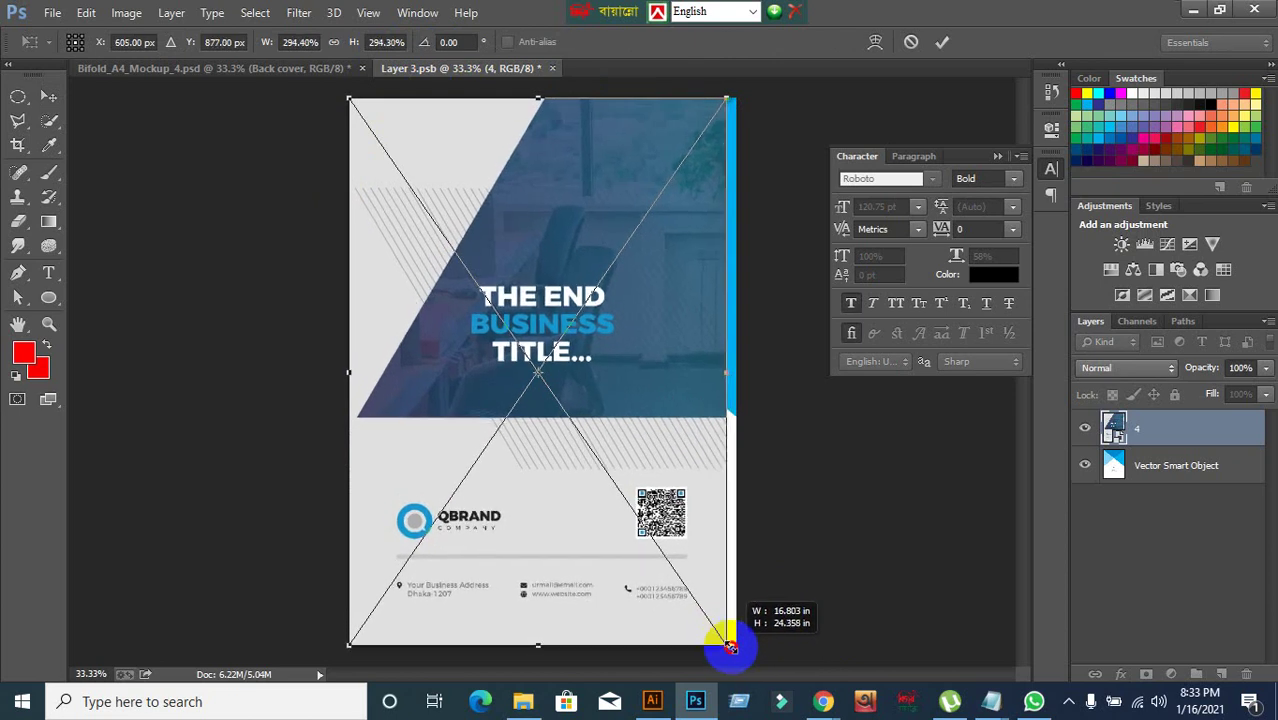
{"action": "left_click_drag", "start_coordinate": [727, 373], "coordinate": [738, 377]}
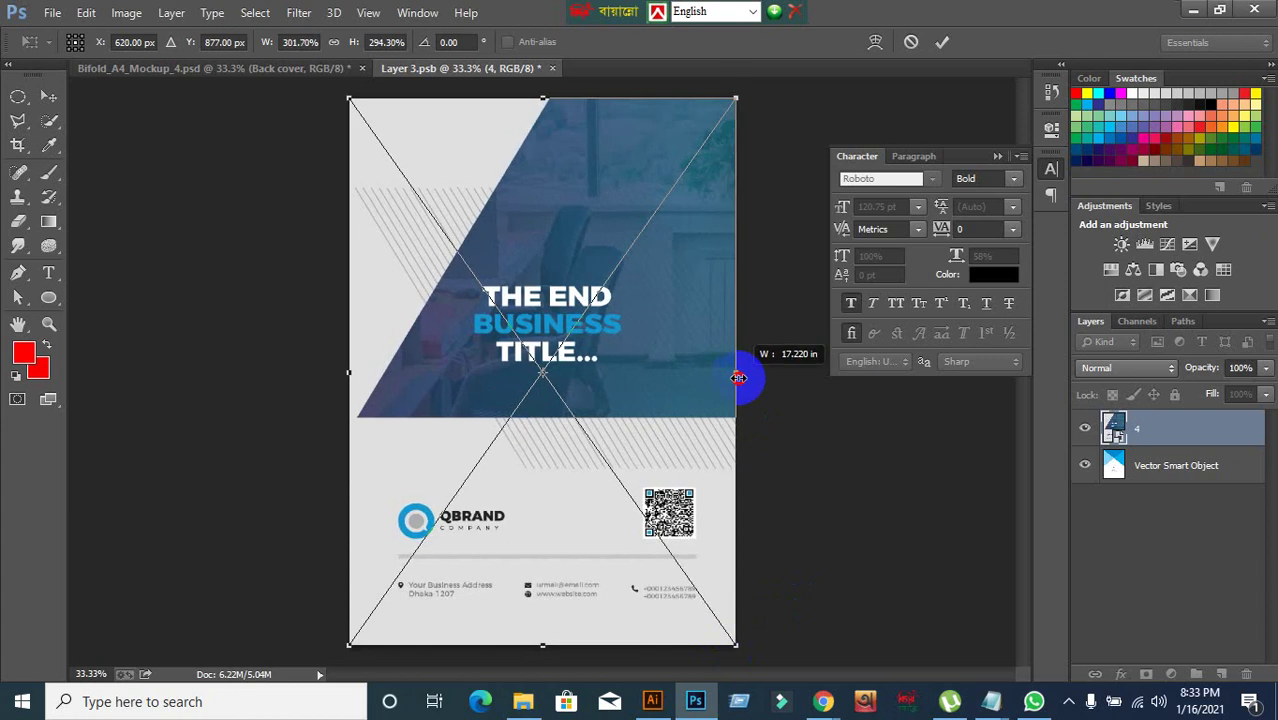
{"action": "left_click", "coordinate": [942, 41]}
- Save and close Layer 3.psb to update the mockup's back cover
{"action": "key", "text": "ctrl+s"}
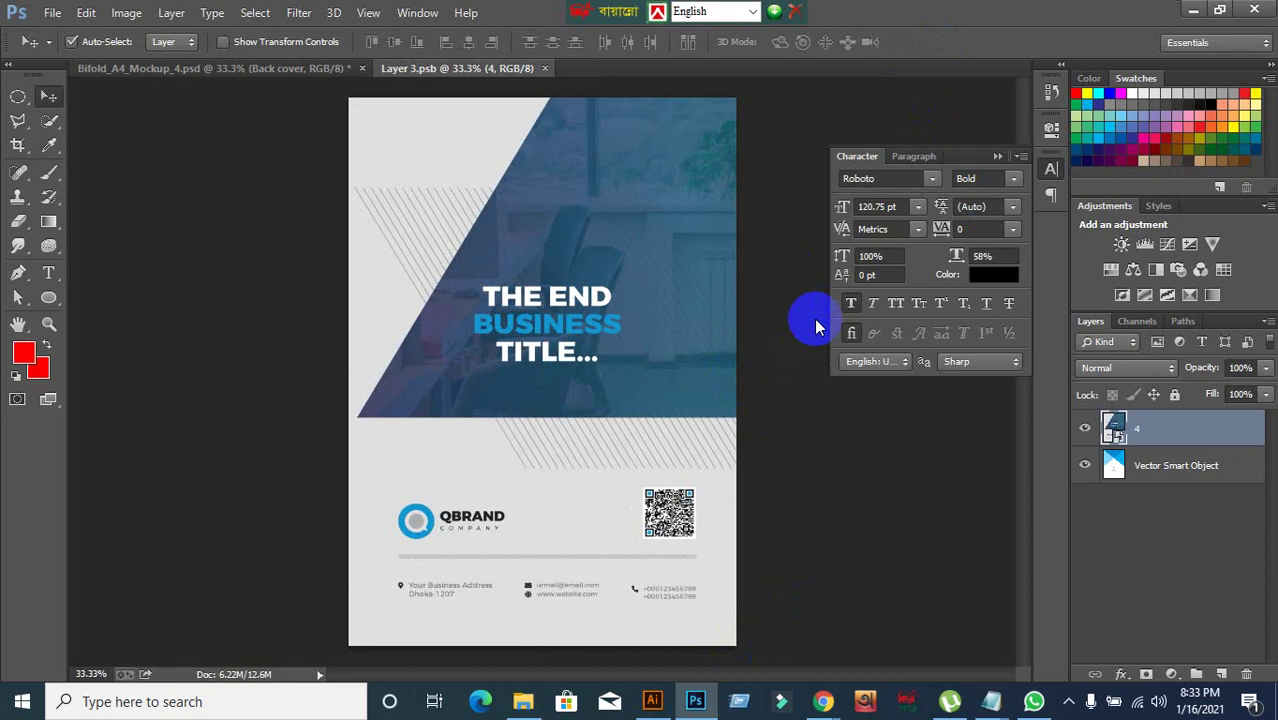
{"action": "left_click", "coordinate": [544, 68]}
{"action": "left_click", "coordinate": [566, 432]}
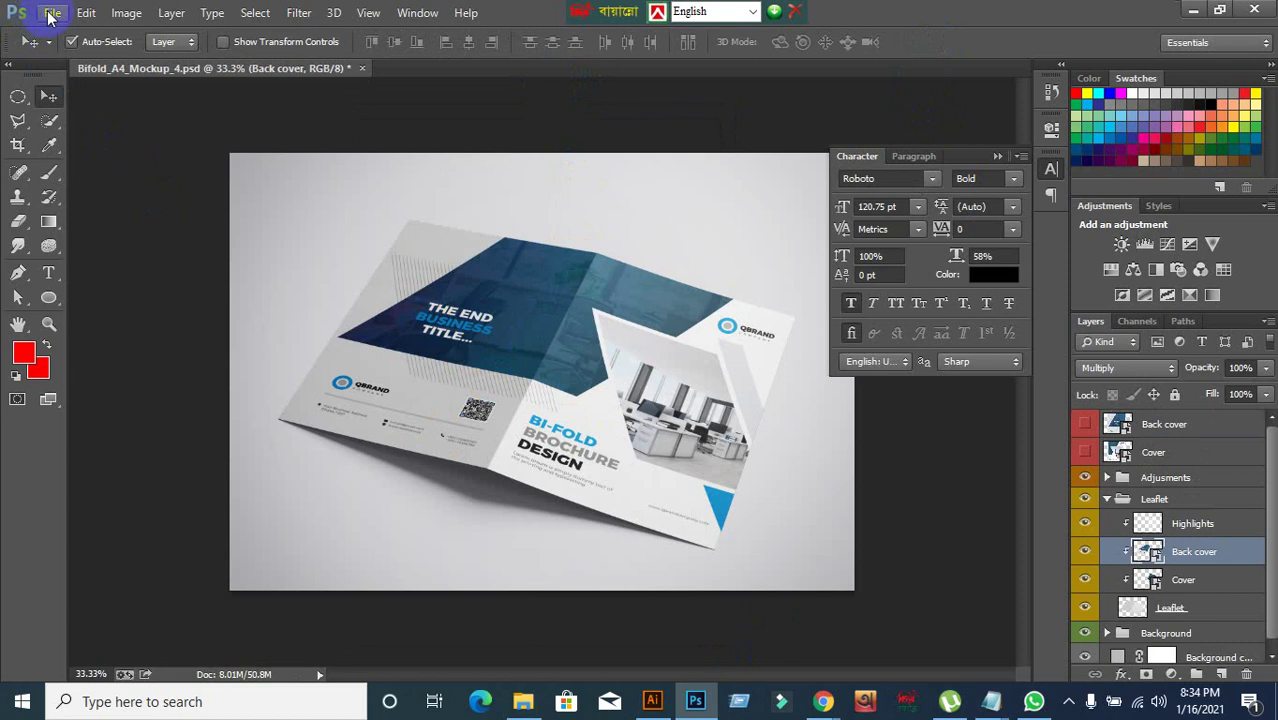
- Export the finished mockup for web as a maximum-quality JPEG named Bifold_A4_Mockup_4 on the Desktop
{"action": "left_click", "coordinate": [52, 13]}
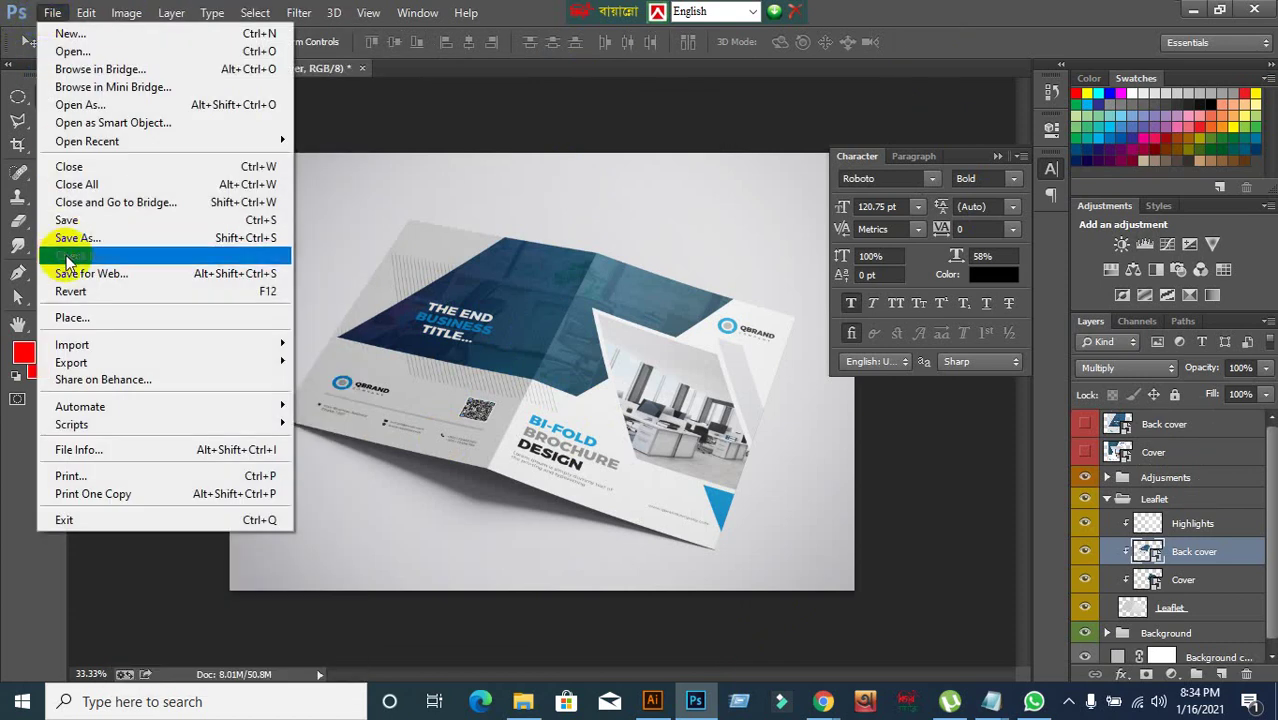
{"action": "left_click", "coordinate": [246, 273]}
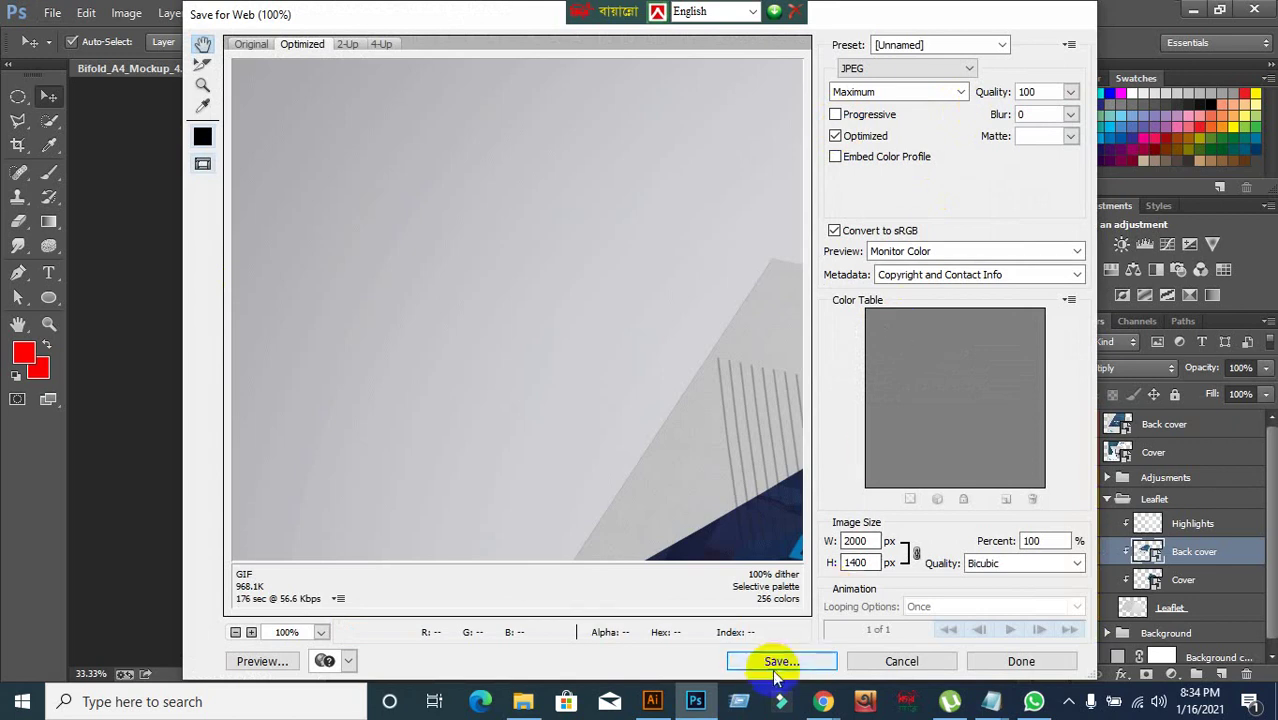
{"action": "left_click", "coordinate": [775, 663]}
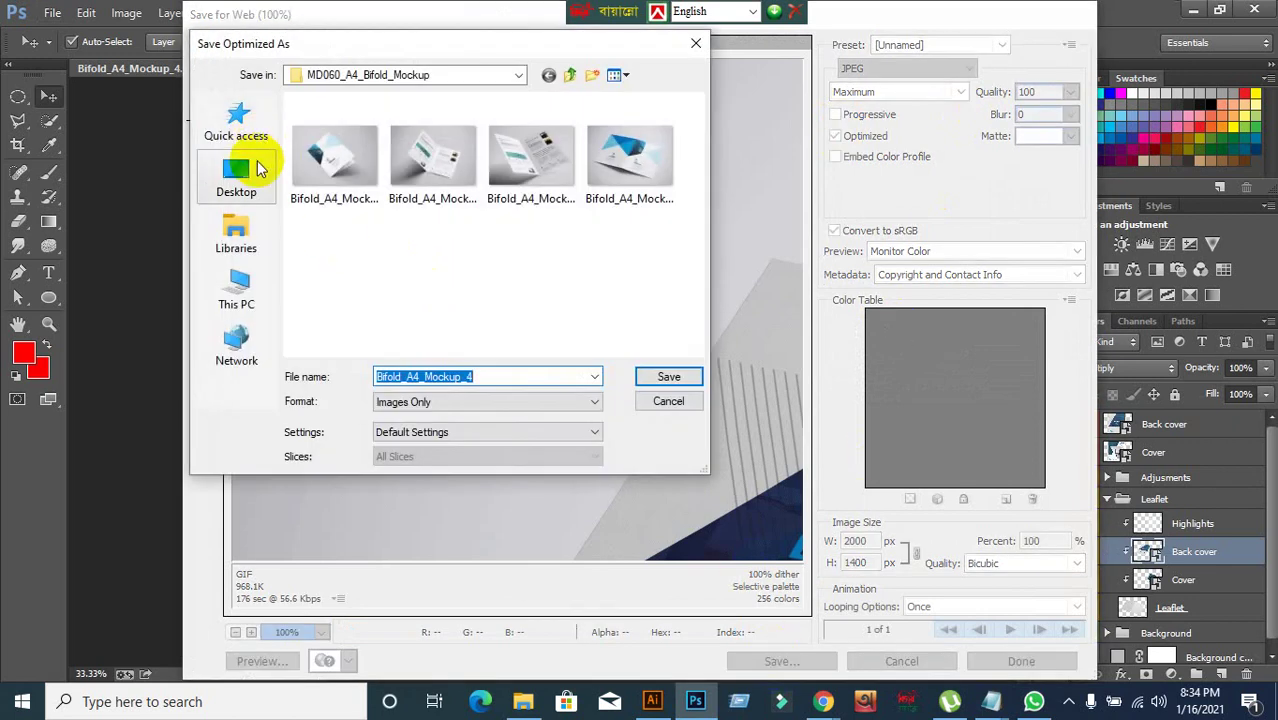
{"action": "left_click", "coordinate": [255, 170]}
{"action": "left_click", "coordinate": [677, 375]}
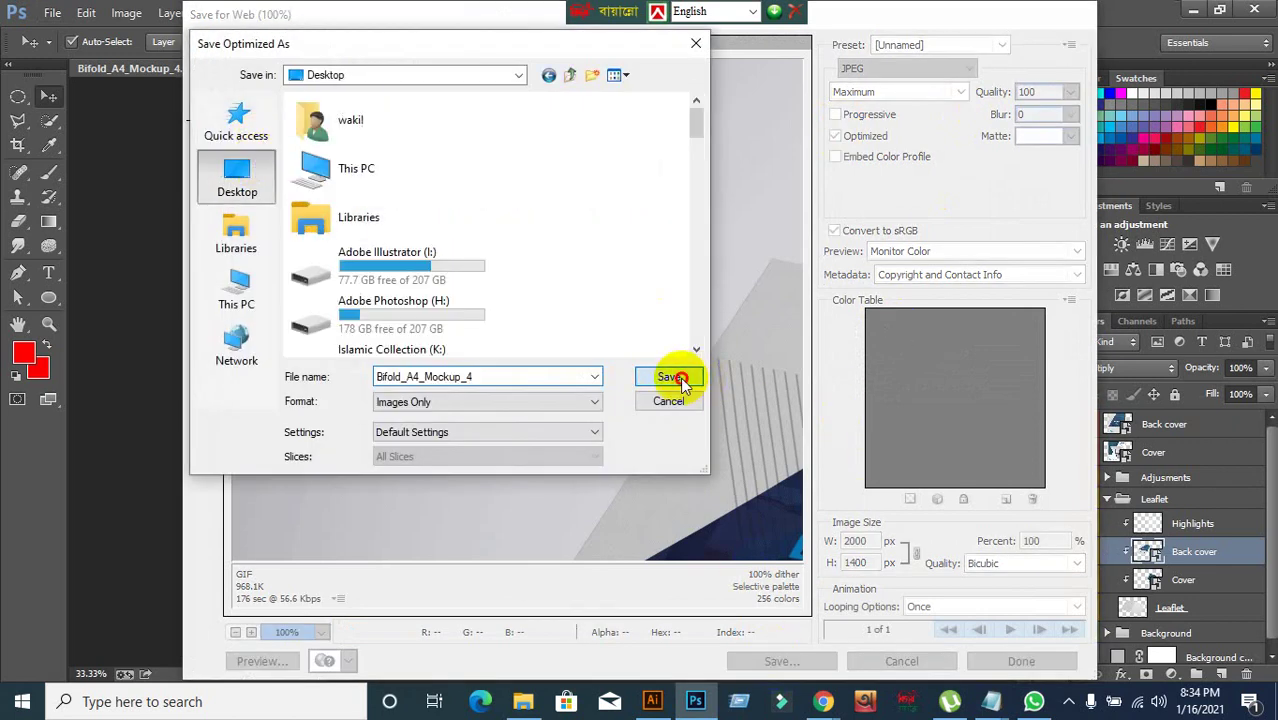
{"action": "left_click", "coordinate": [905, 661]}
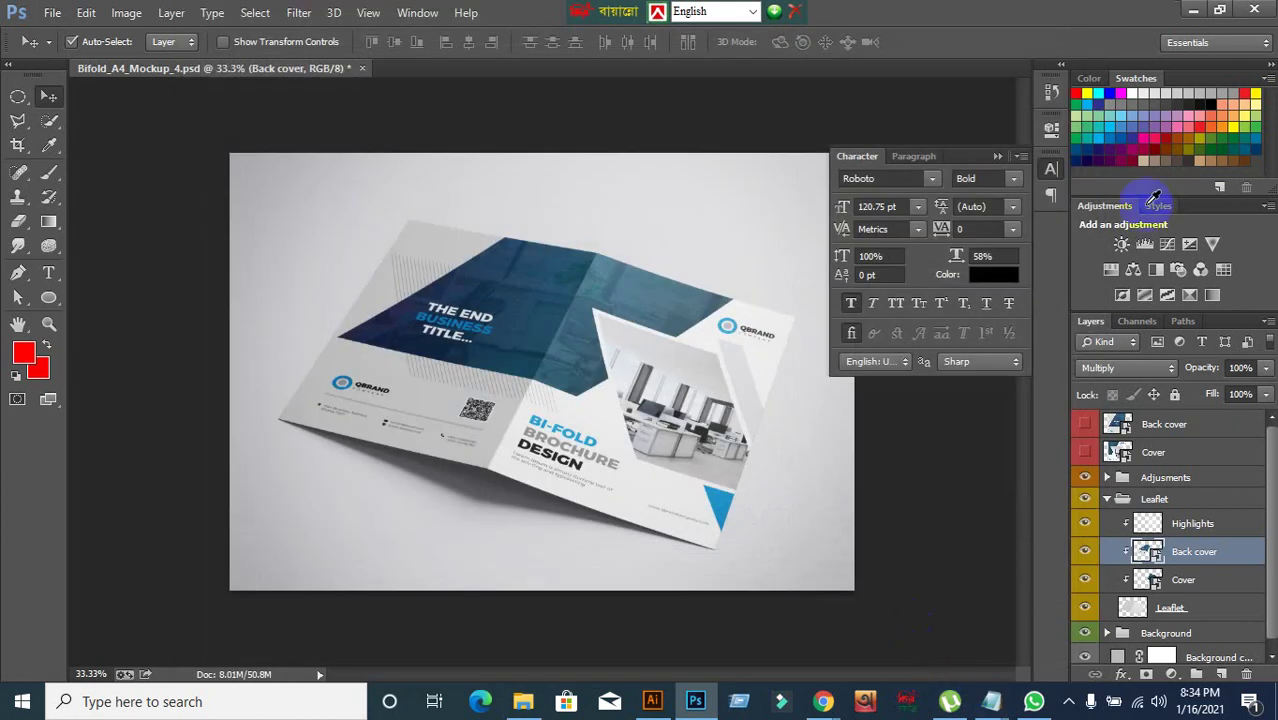
- Minimize Photoshop, switch to the Google Meet call in Chrome and stop presenting the screen
{"action": "left_click", "coordinate": [1190, 10]}
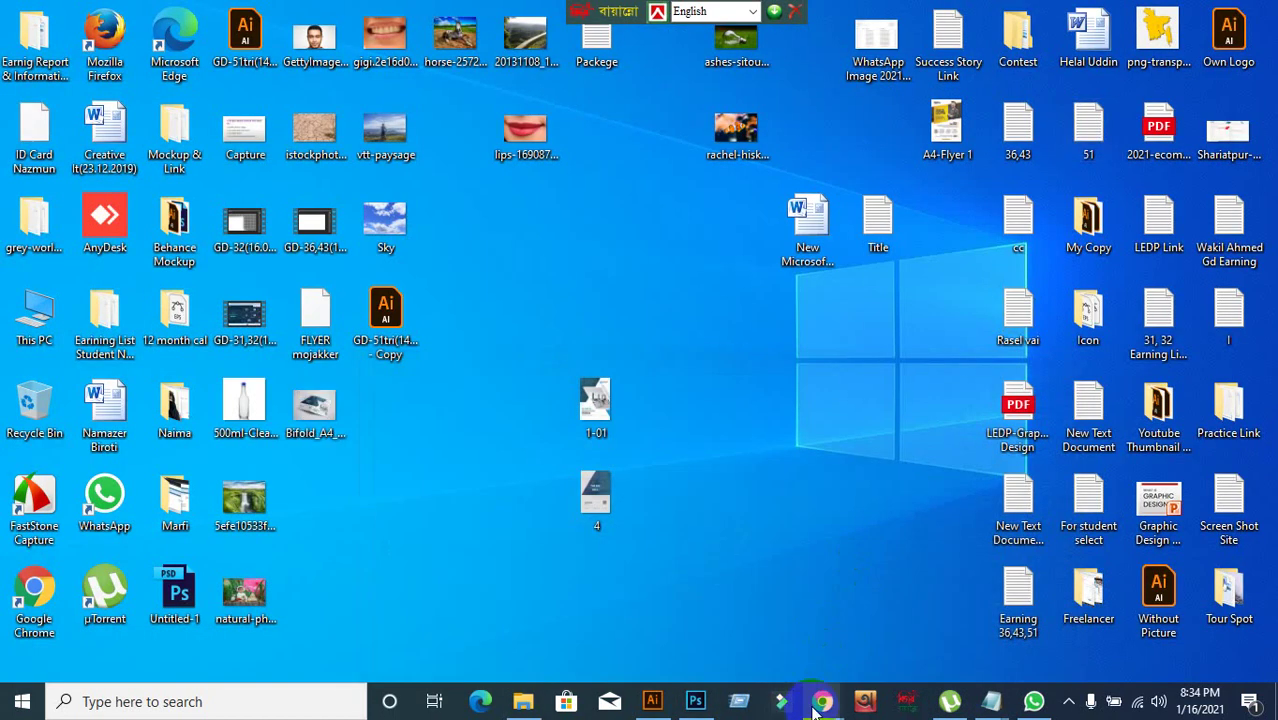
{"action": "mouse_move", "coordinate": [822, 700]}
{"action": "left_click", "coordinate": [722, 635]}
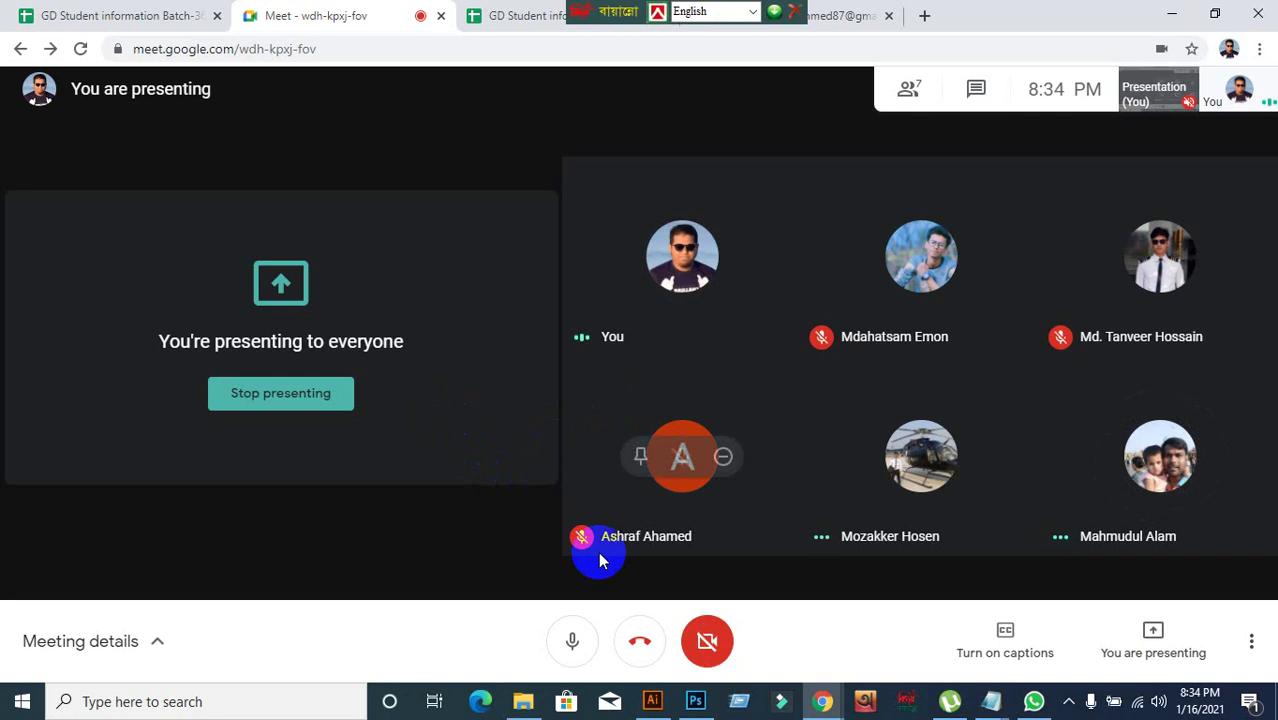
{"action": "left_click_drag", "start_coordinate": [604, 14], "coordinate": [1008, 14]}
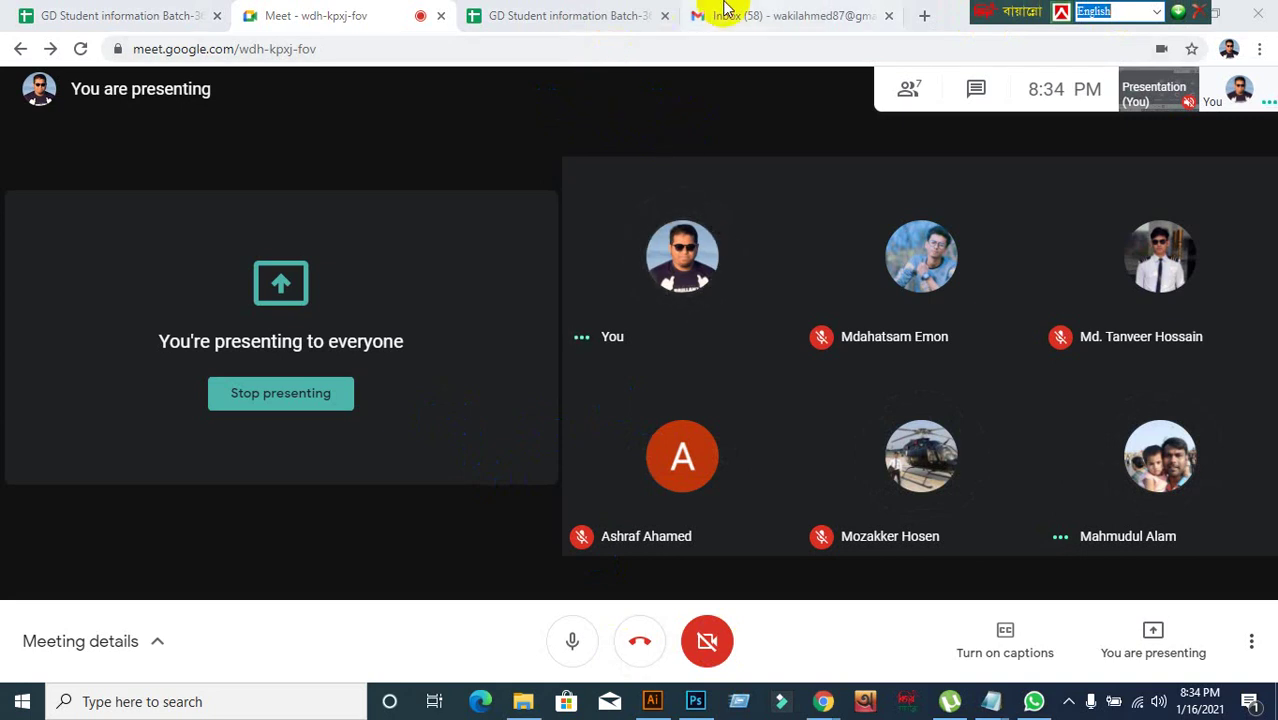
{"action": "left_click_drag", "start_coordinate": [991, 11], "coordinate": [861, 11]}
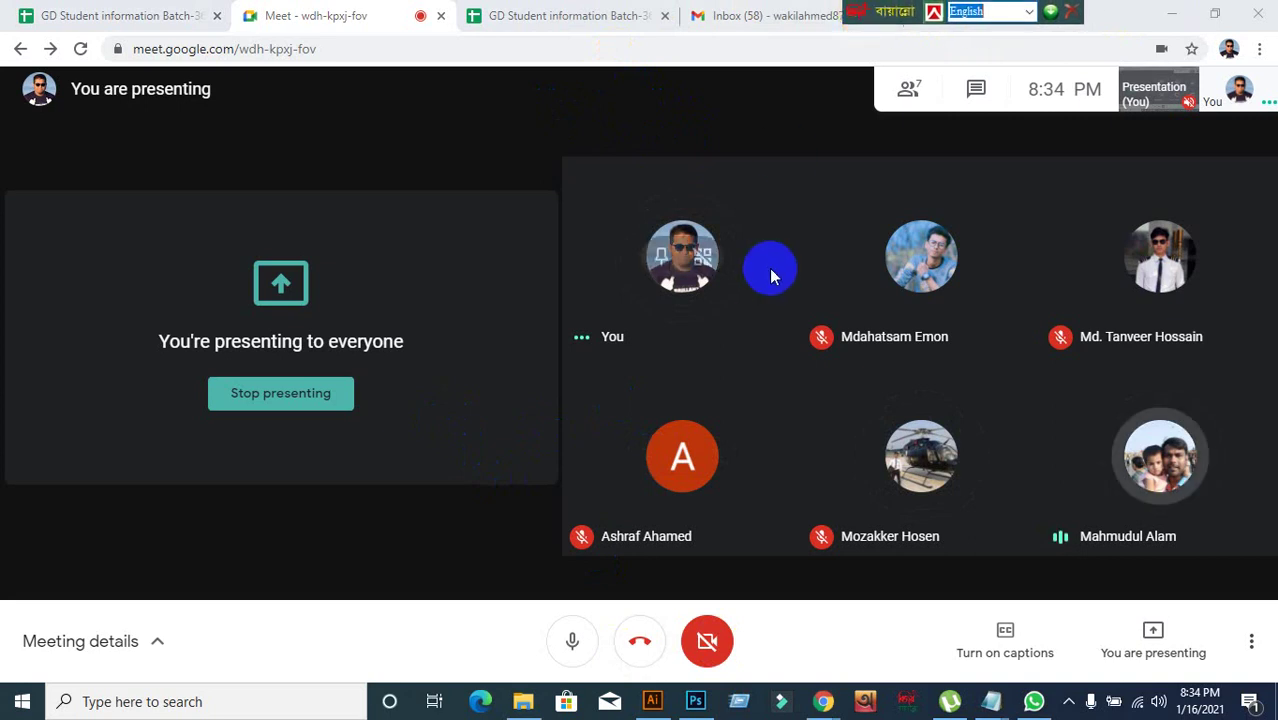
{"action": "left_click", "coordinate": [1123, 641]}
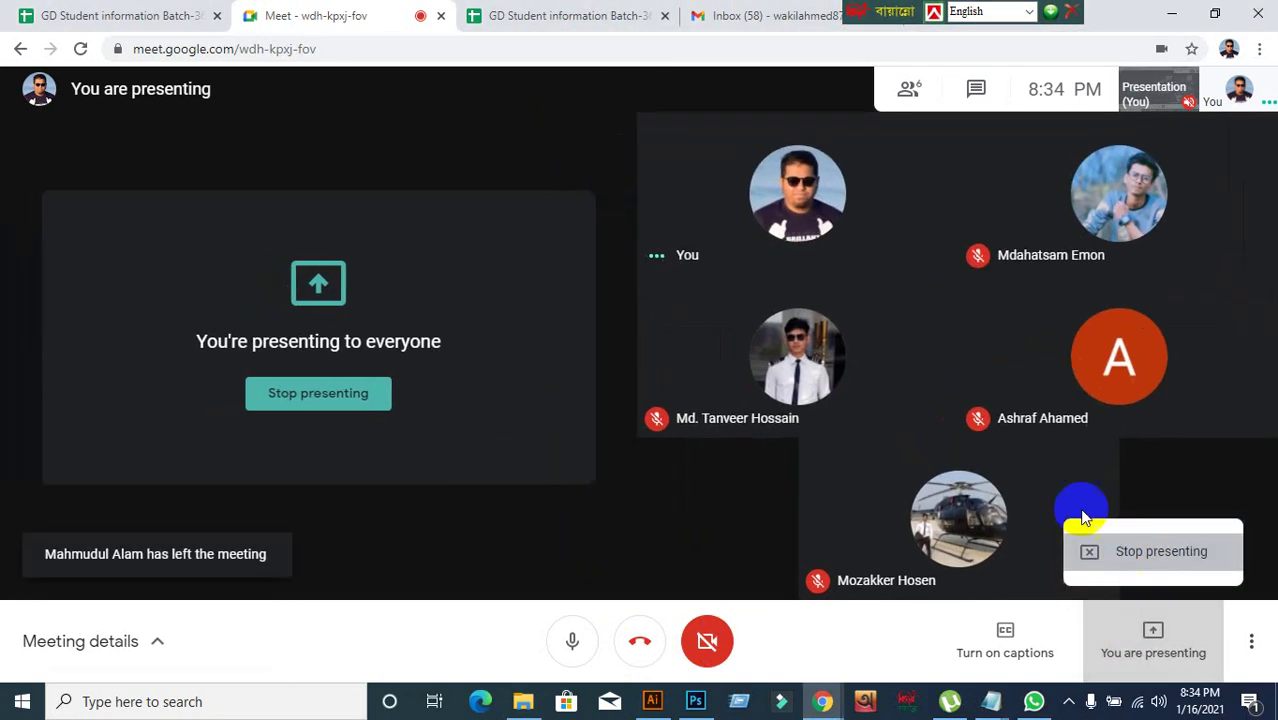
{"action": "left_click", "coordinate": [1086, 526]}
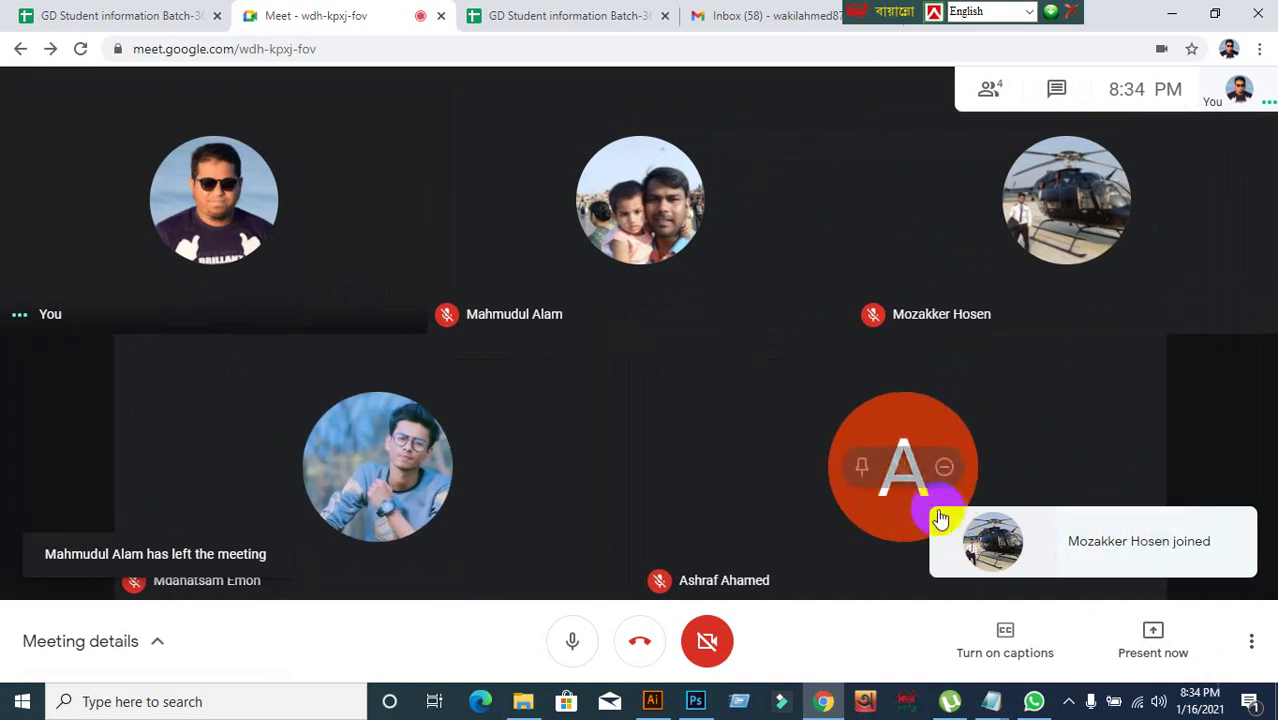